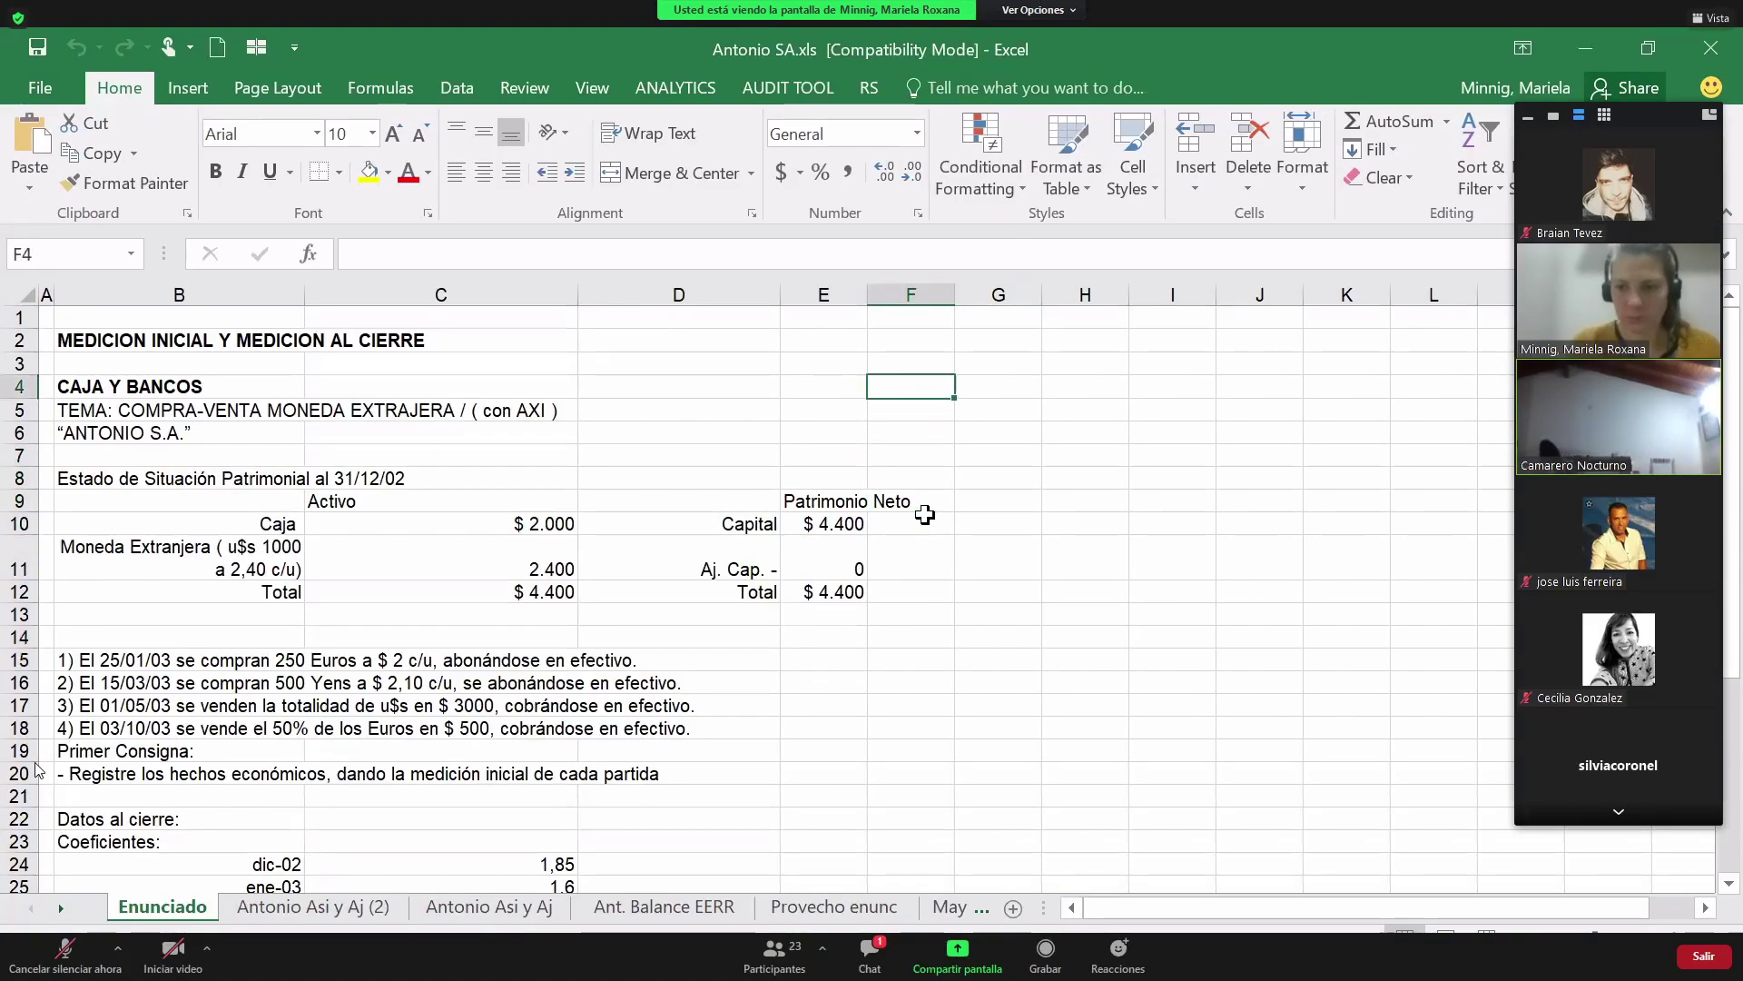
Collapse the meeting's participant video panel and move it off the worksheet.
click(1528, 116)
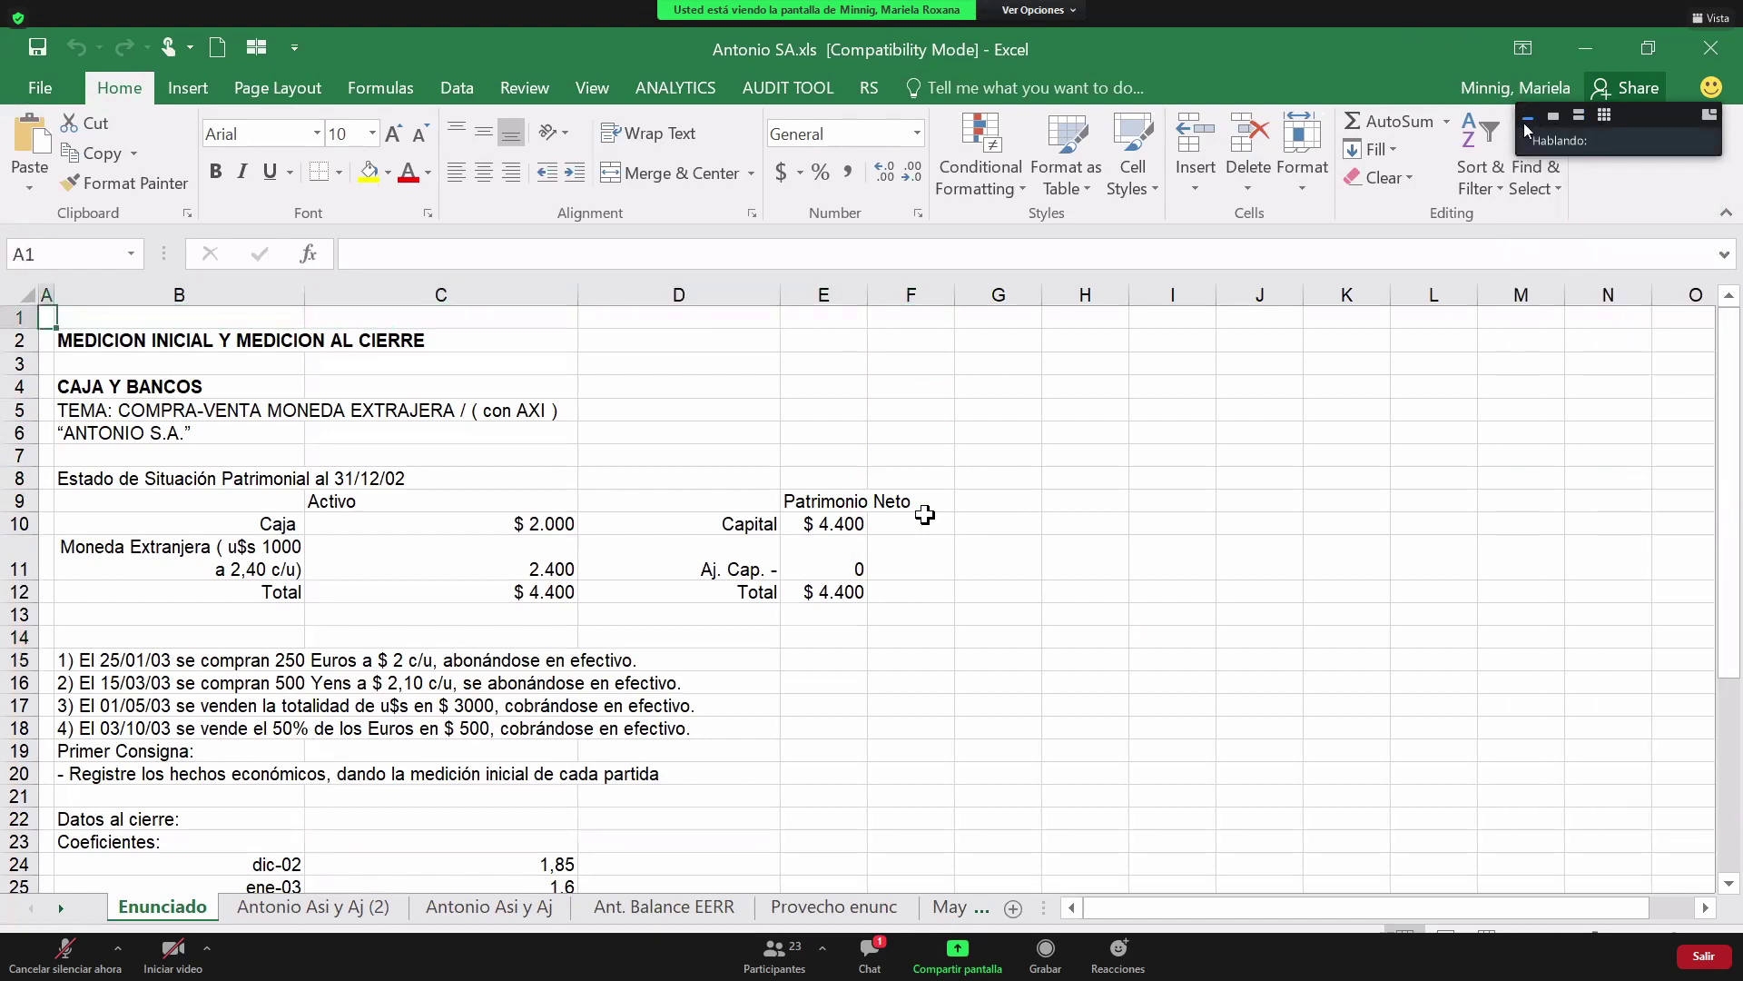
drag(1523, 147, 1738, 150)
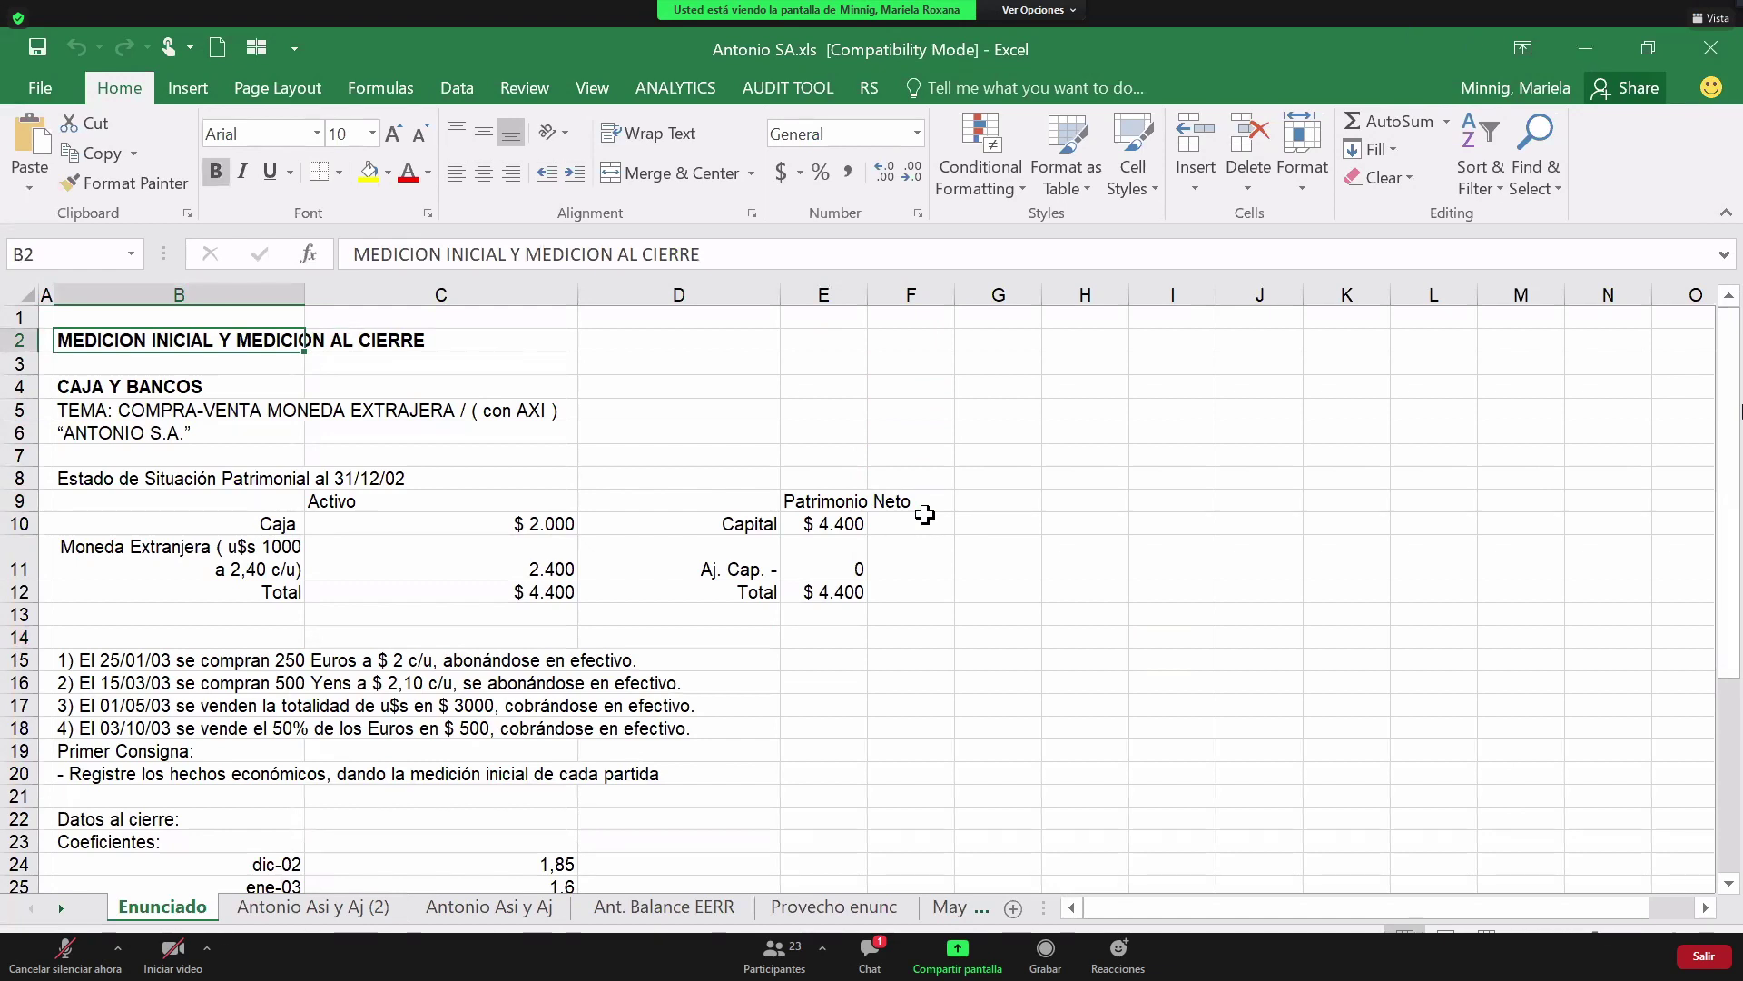
Read through the exercise heading, the topic and the Estado de Situación Patrimonial al 31/12/02 in column B of the Enunciado sheet.
key(space)
key(Down)
key(Down)
key(Down)
key(Up)
key(Up)
key(Up)
key(Down)
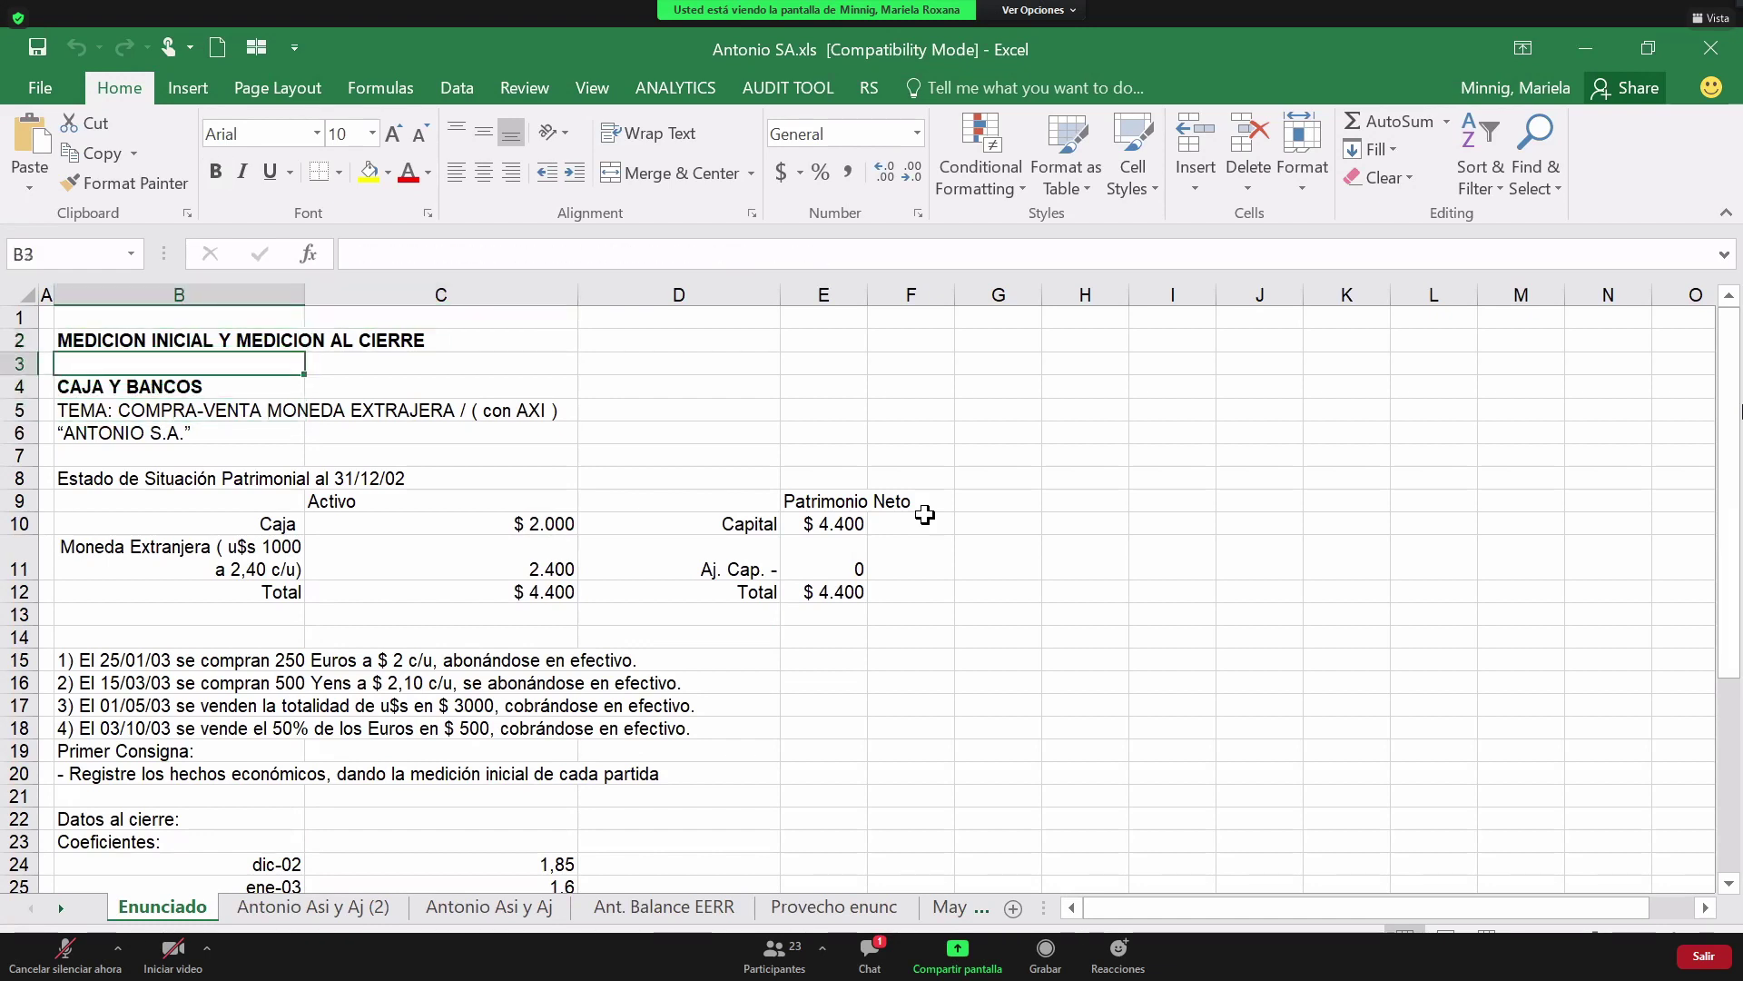
key(Up)
key(Down)
key(Down)
key(Down)
key(Down)
key(Down)
key(Down)
key(Down)
key(Down)
key(Down)
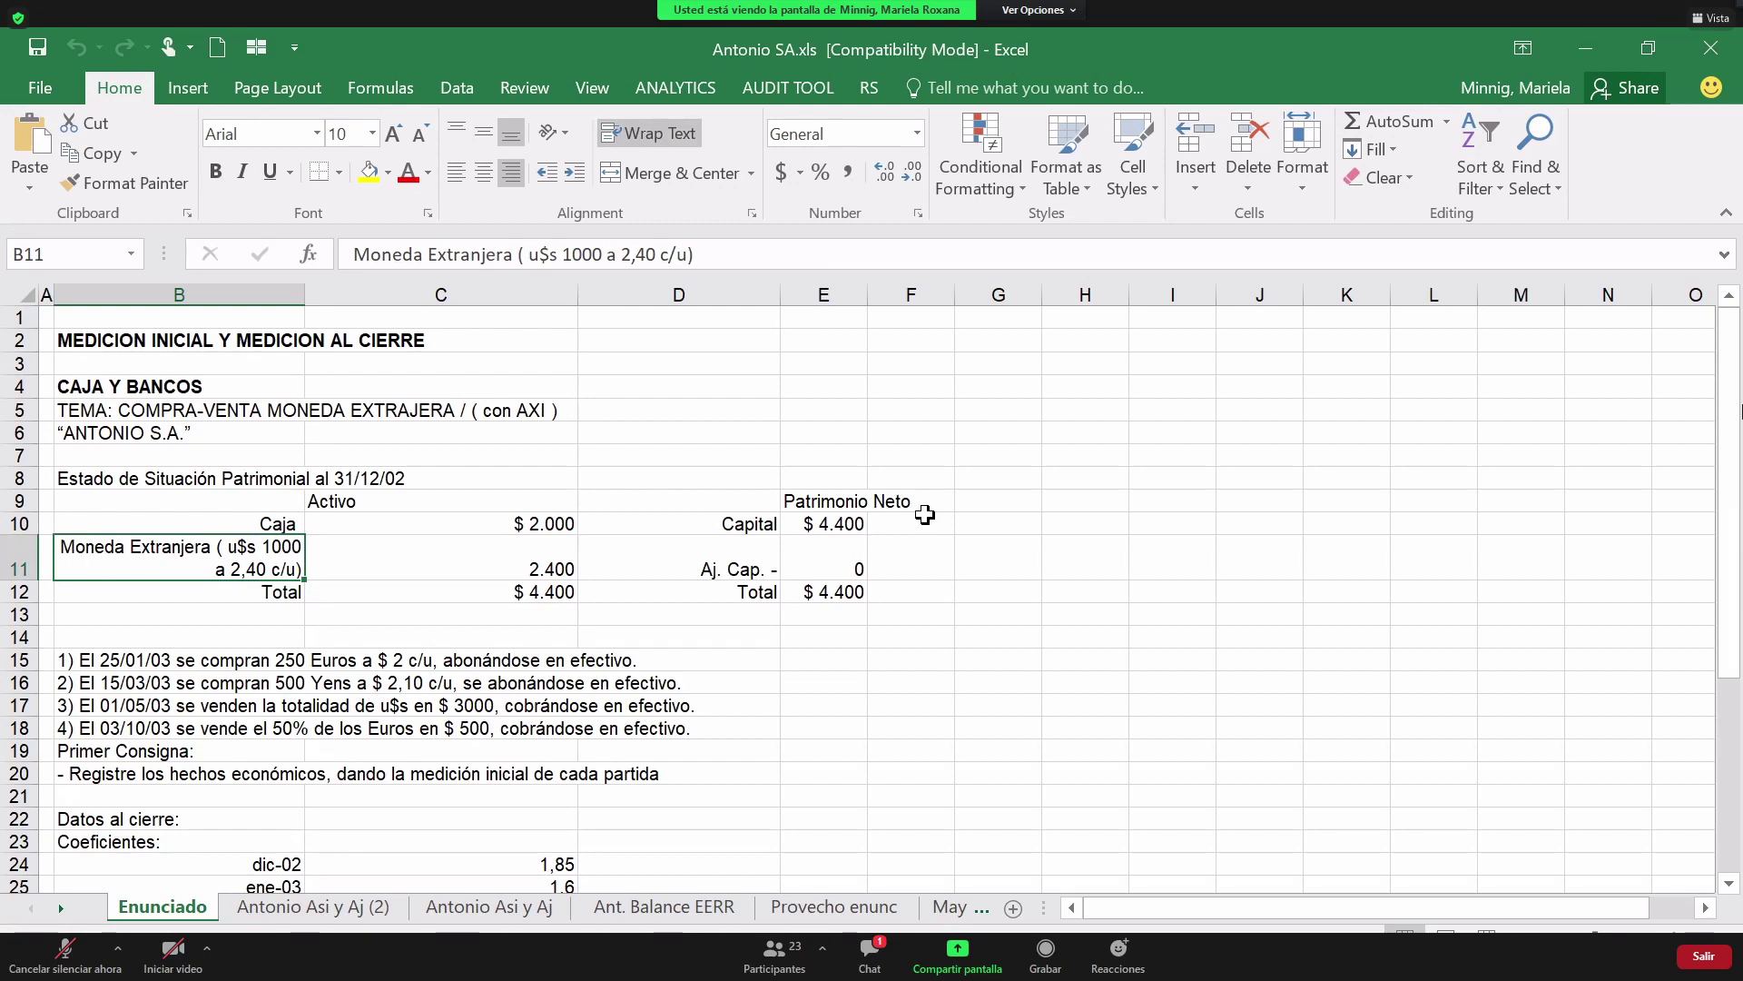
key(Down)
key(Down)
key(Down)
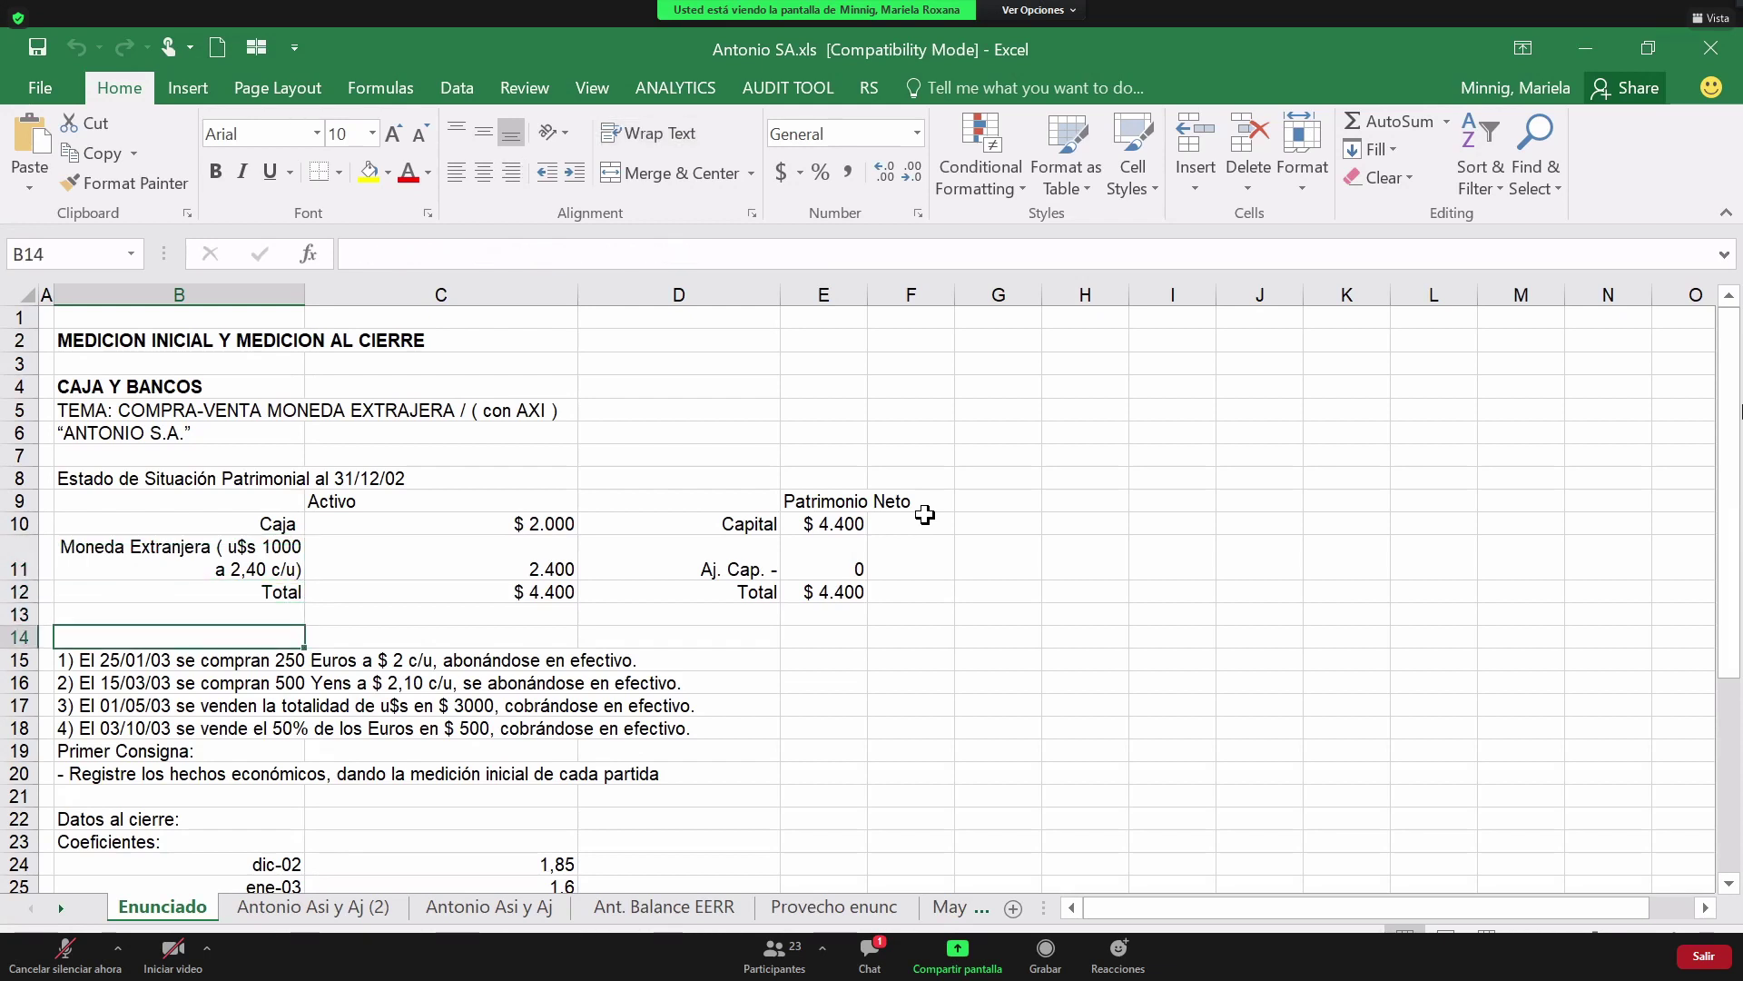
Go back over the Estado de Situación Patrimonial heading and the TEMA and “ANTONIO S.A.” lines above it.
key(Up)
key(Up)
key(Up)
key(Up)
key(Up)
key(Up)
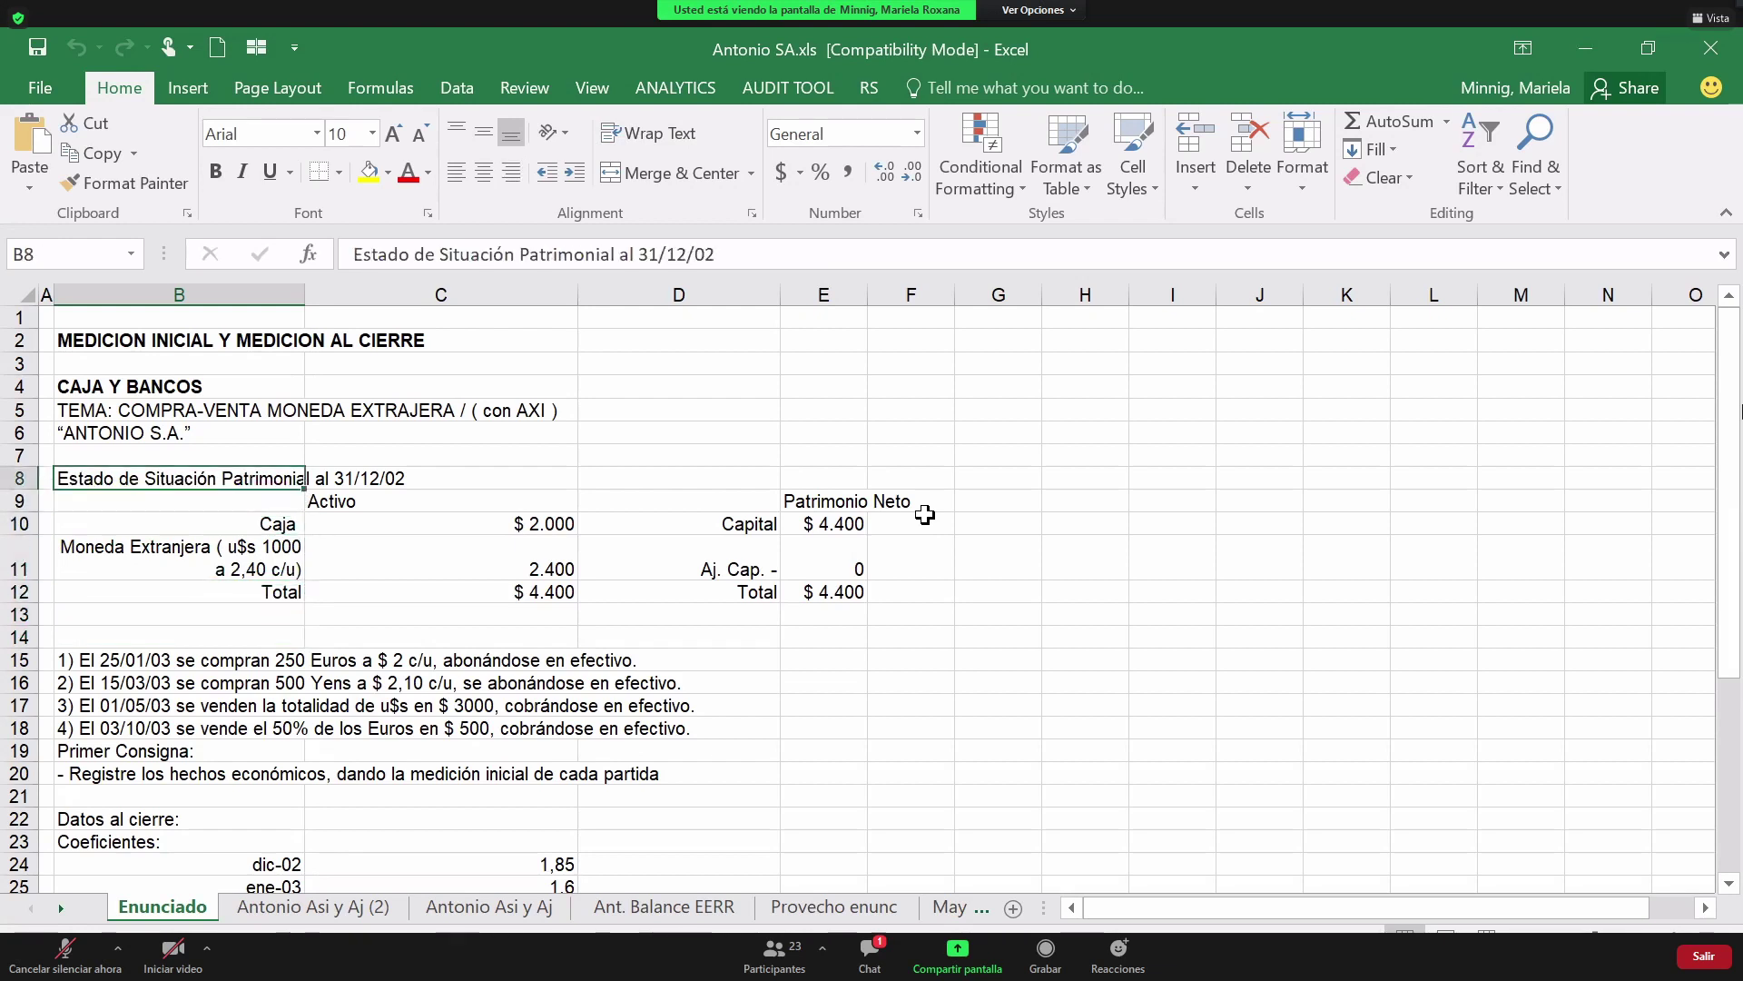
key(Down)
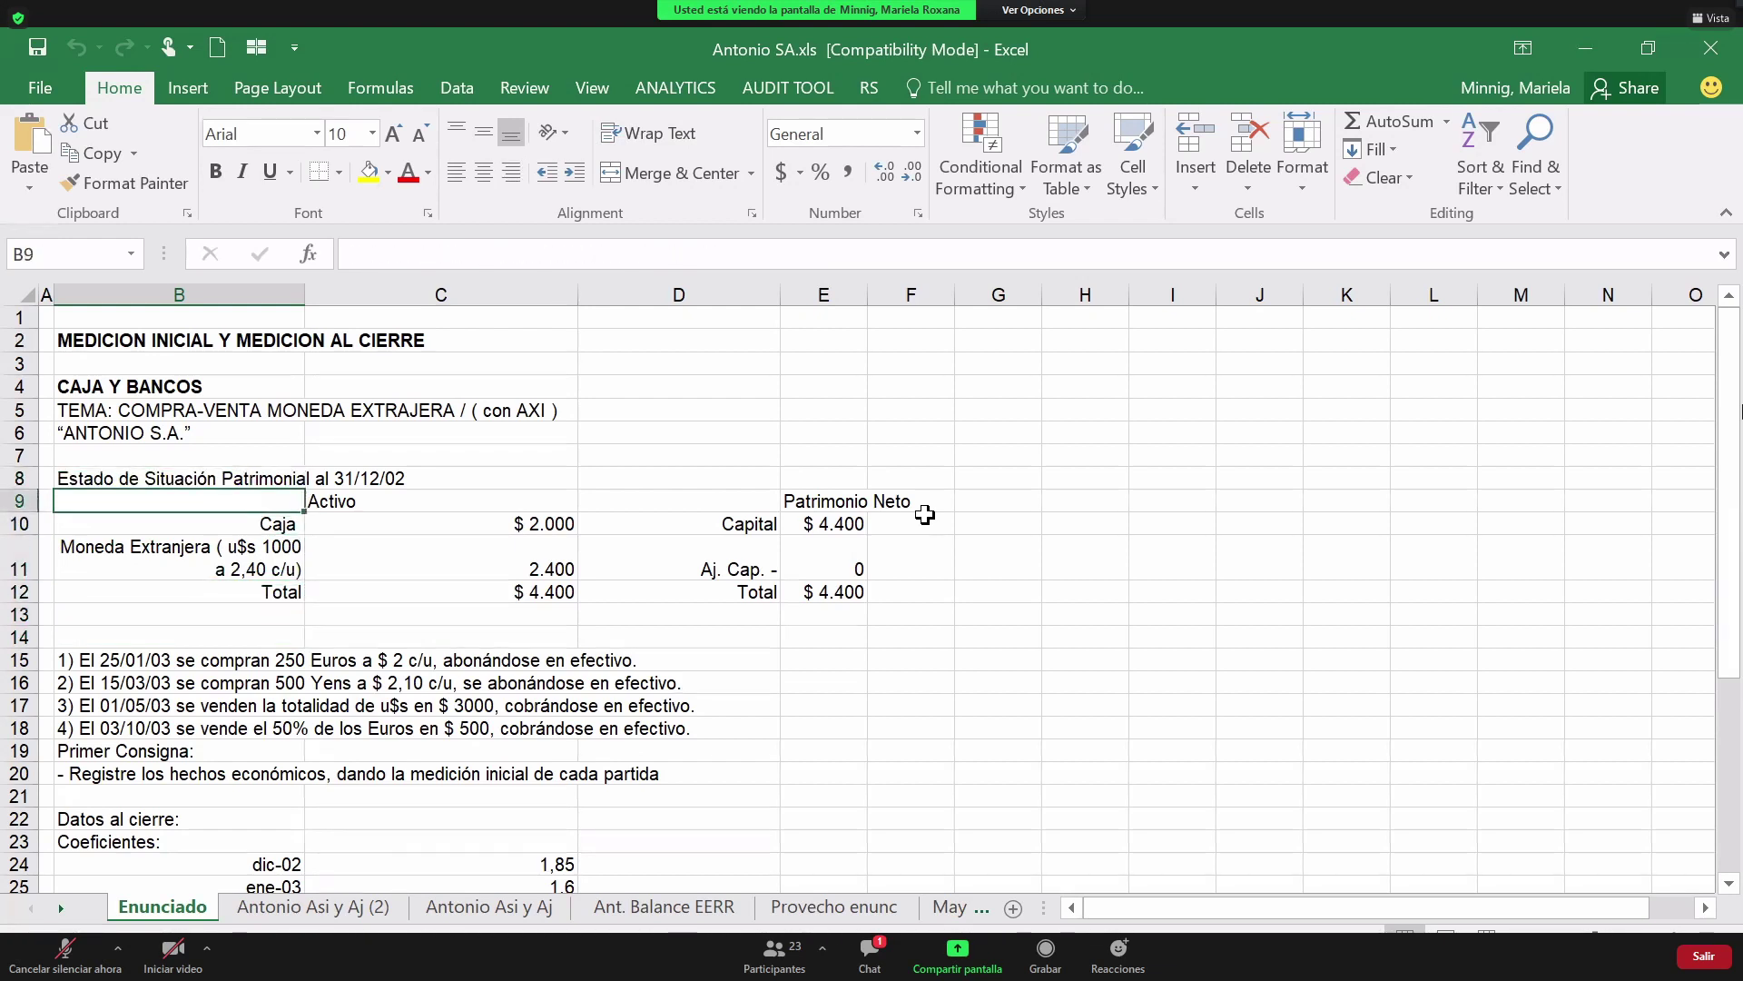
key(Up)
key(Up)
key(Up)
key(Up)
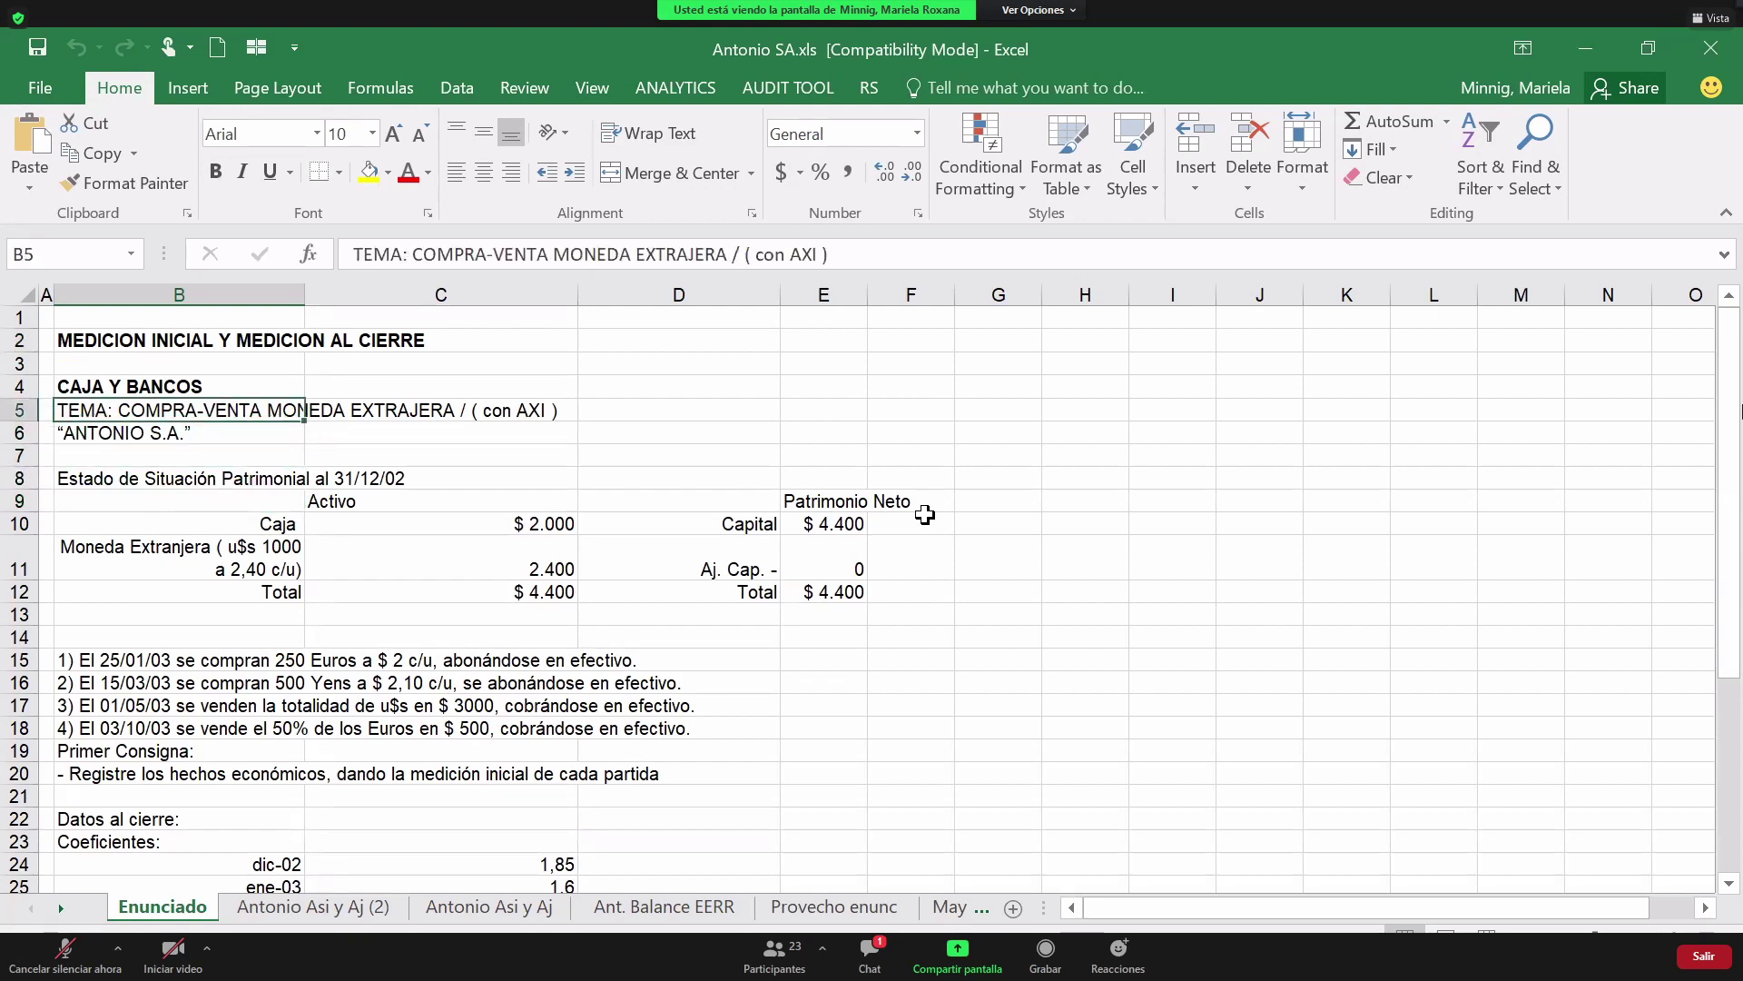
key(Down)
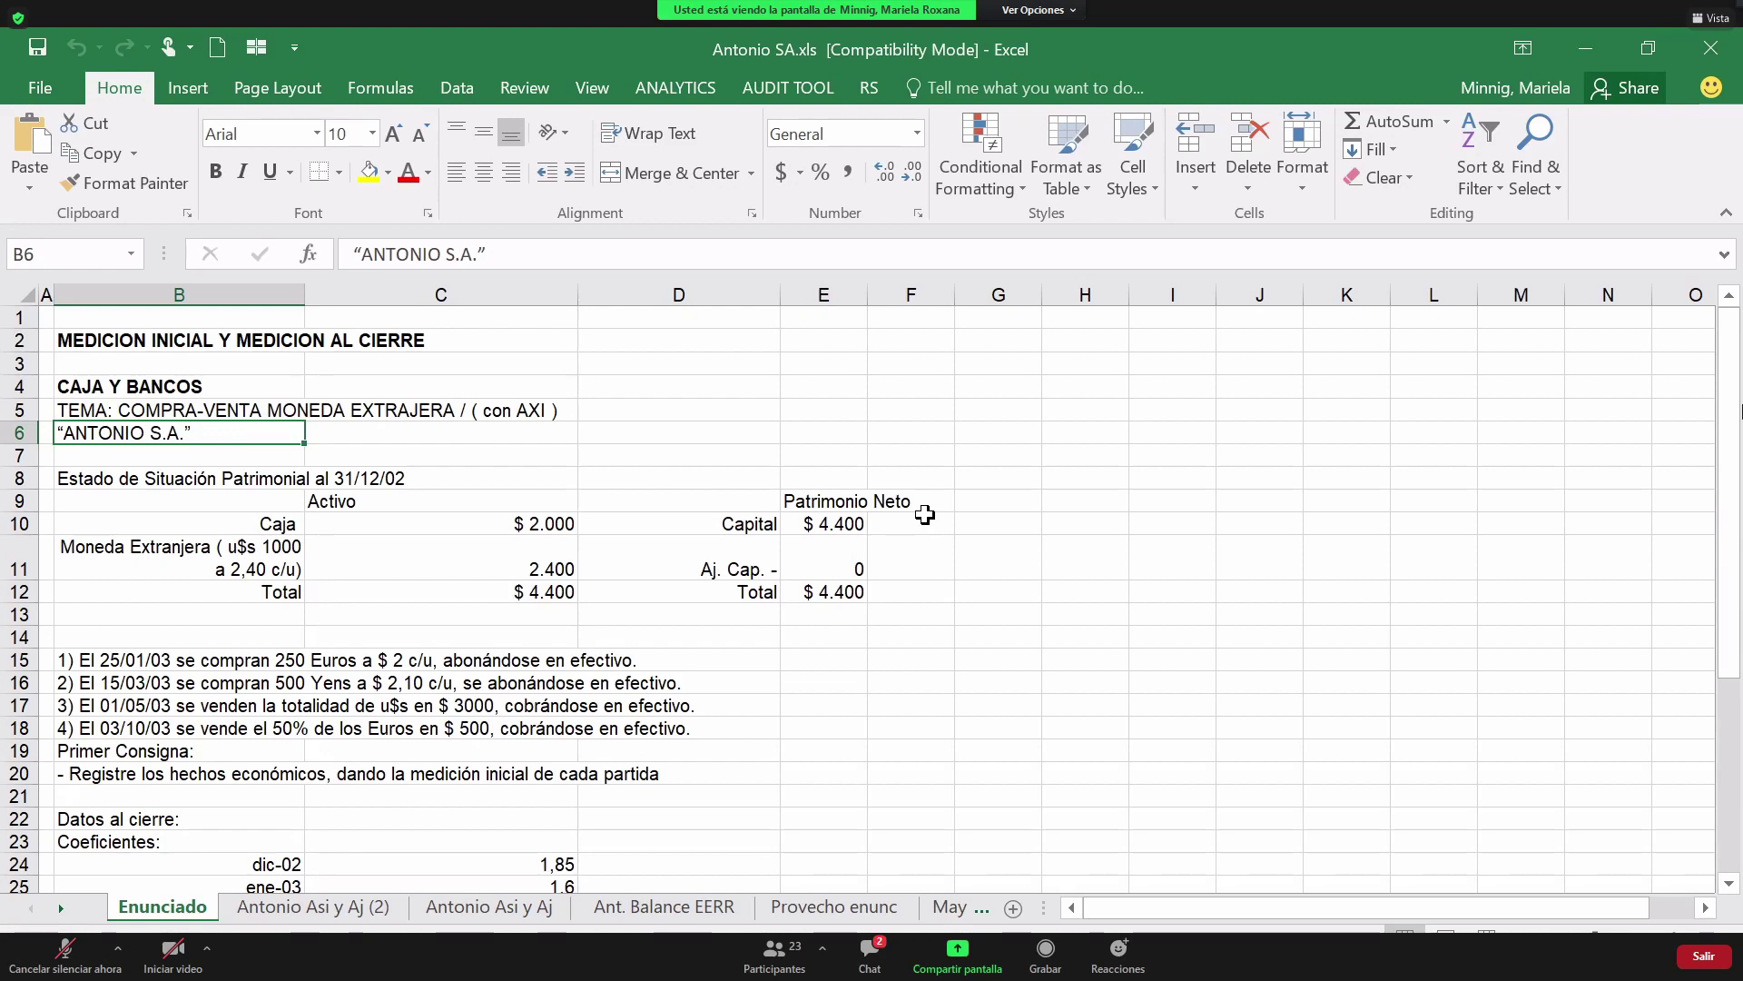
Examine the Moneda Extranjera line of the Activo, comparing its description with its amount.
click(488, 569)
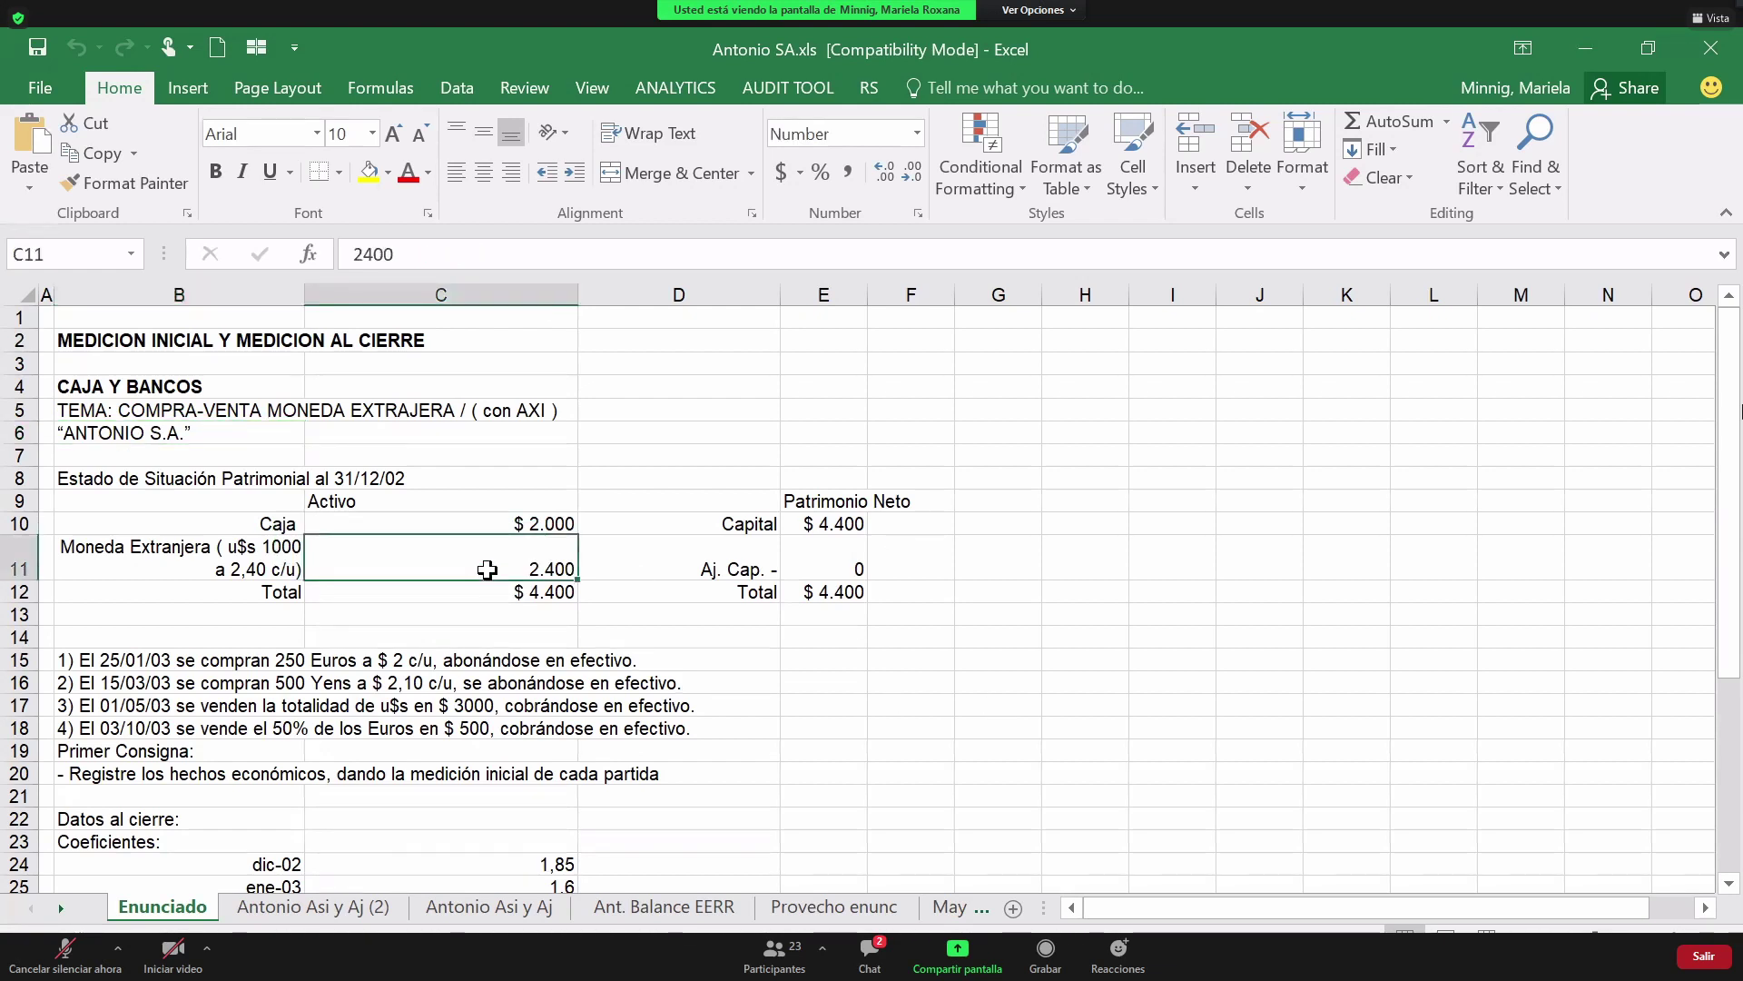
key(Left)
key(Right)
key(Left)
key(Right)
key(Right)
key(Right)
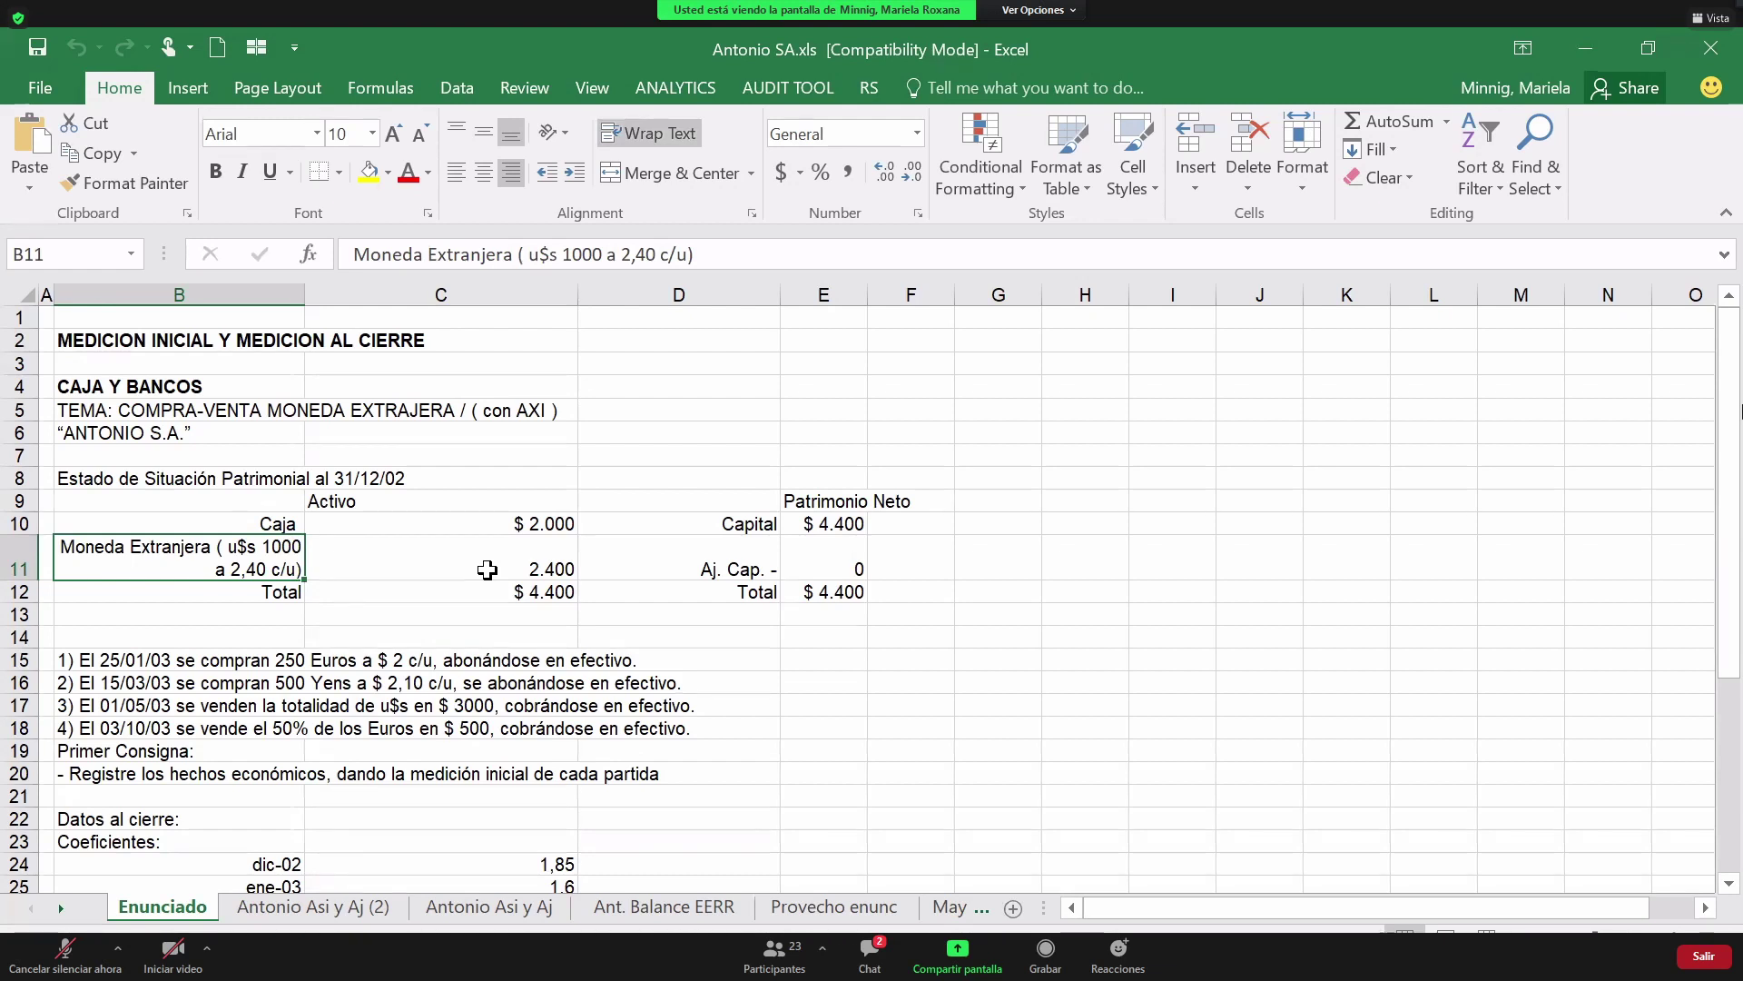
Review the four numbered foreign currency transactions of 2003 and the Primer Consigna below them.
key(Down)
key(Down)
key(Down)
key(Down)
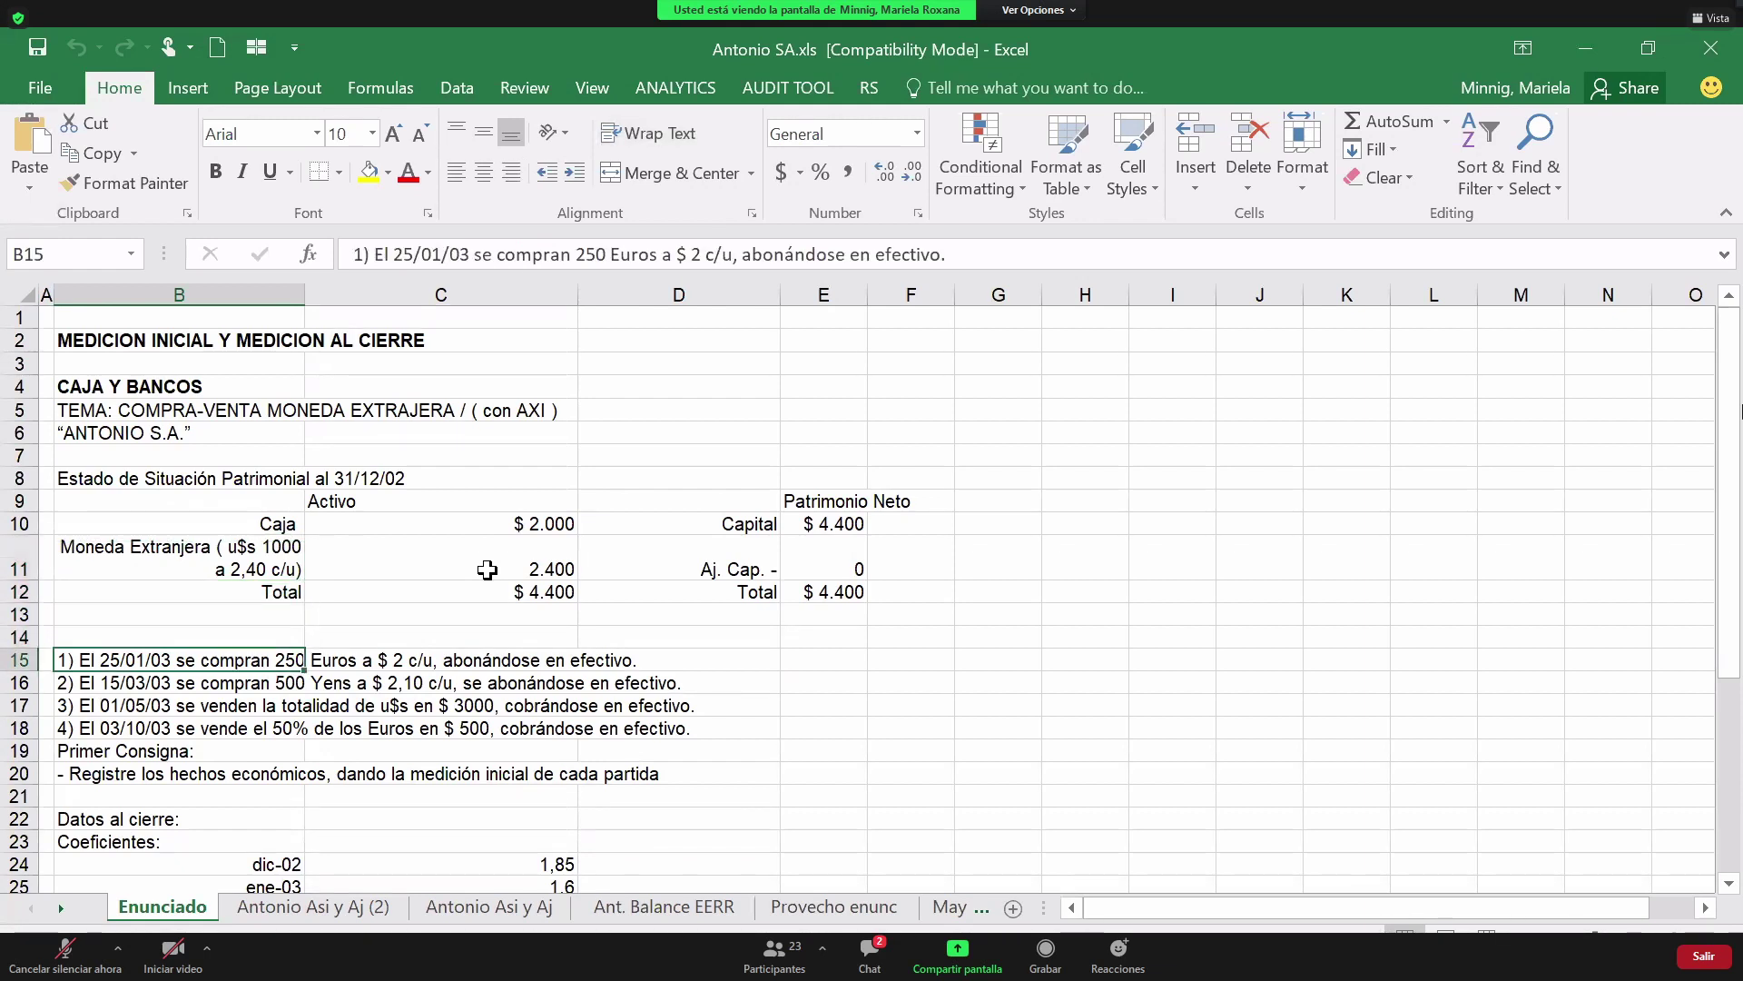
key(Down)
key(Down)
key(Down)
key(Down)
key(Down)
key(Down)
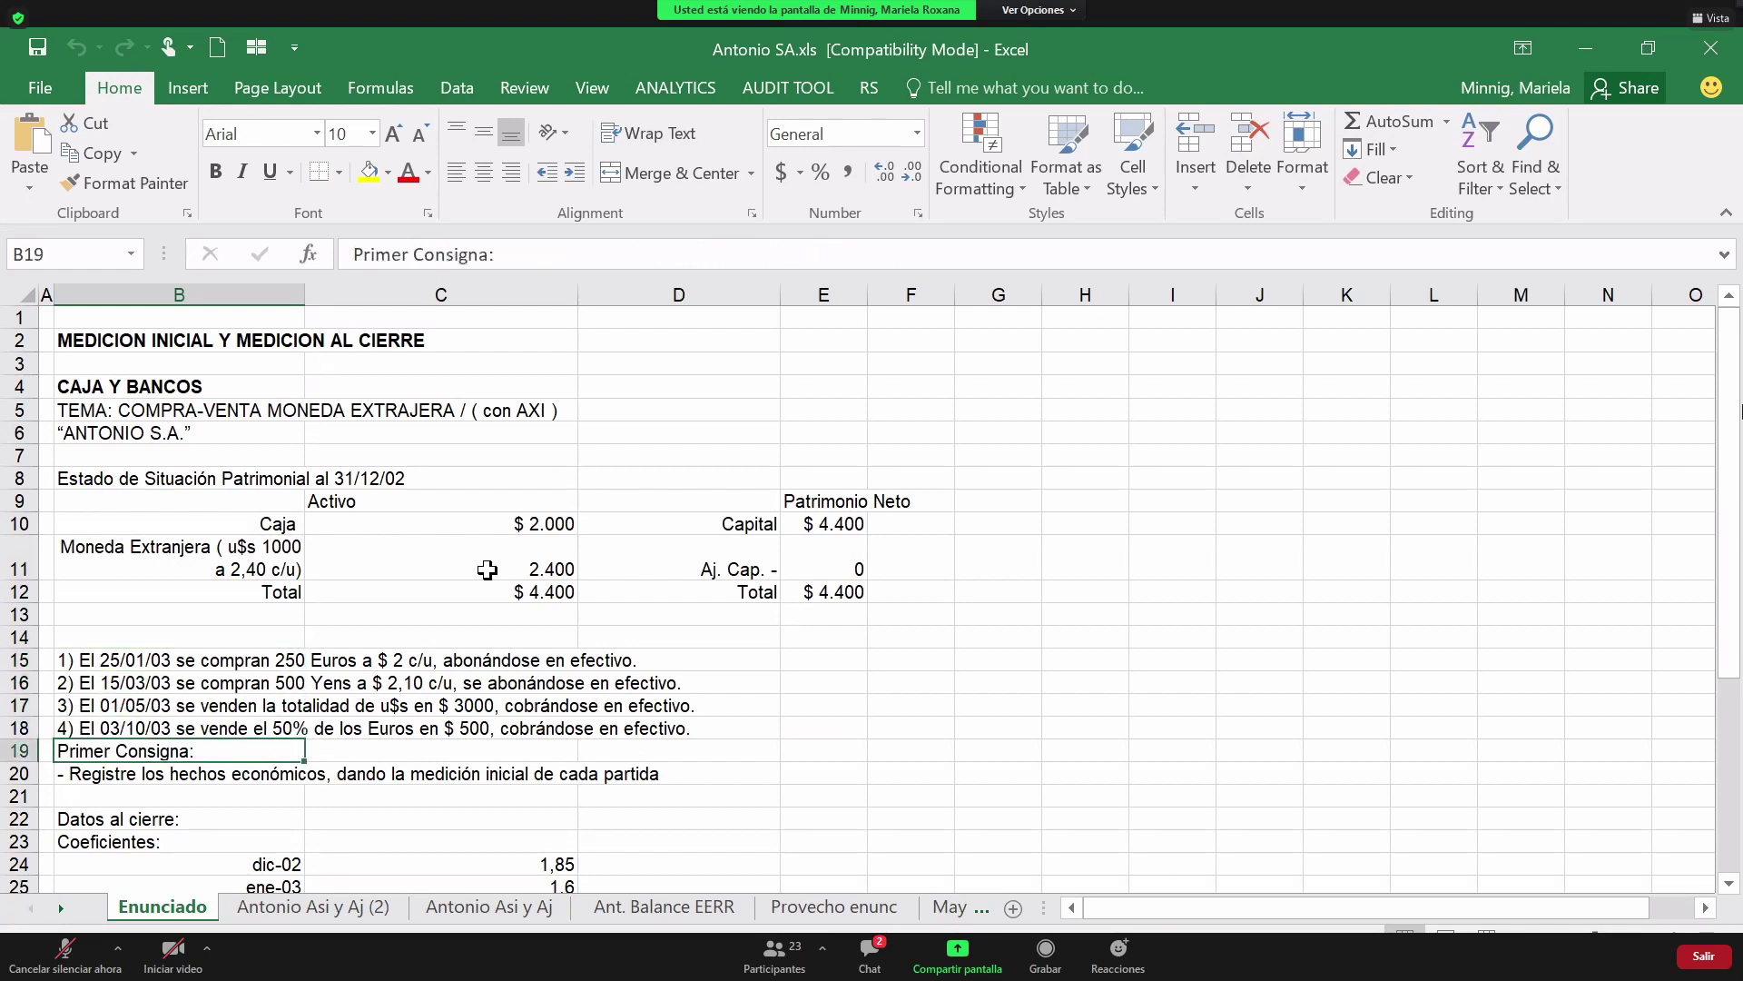
Review the closing data, including the coefficients from dic-02 to dic-03 and the fiscal year-end note.
key(Down)
key(Down)
key(Down)
key(Down)
key(Down)
key(Down)
key(Down)
key(Down)
key(Down)
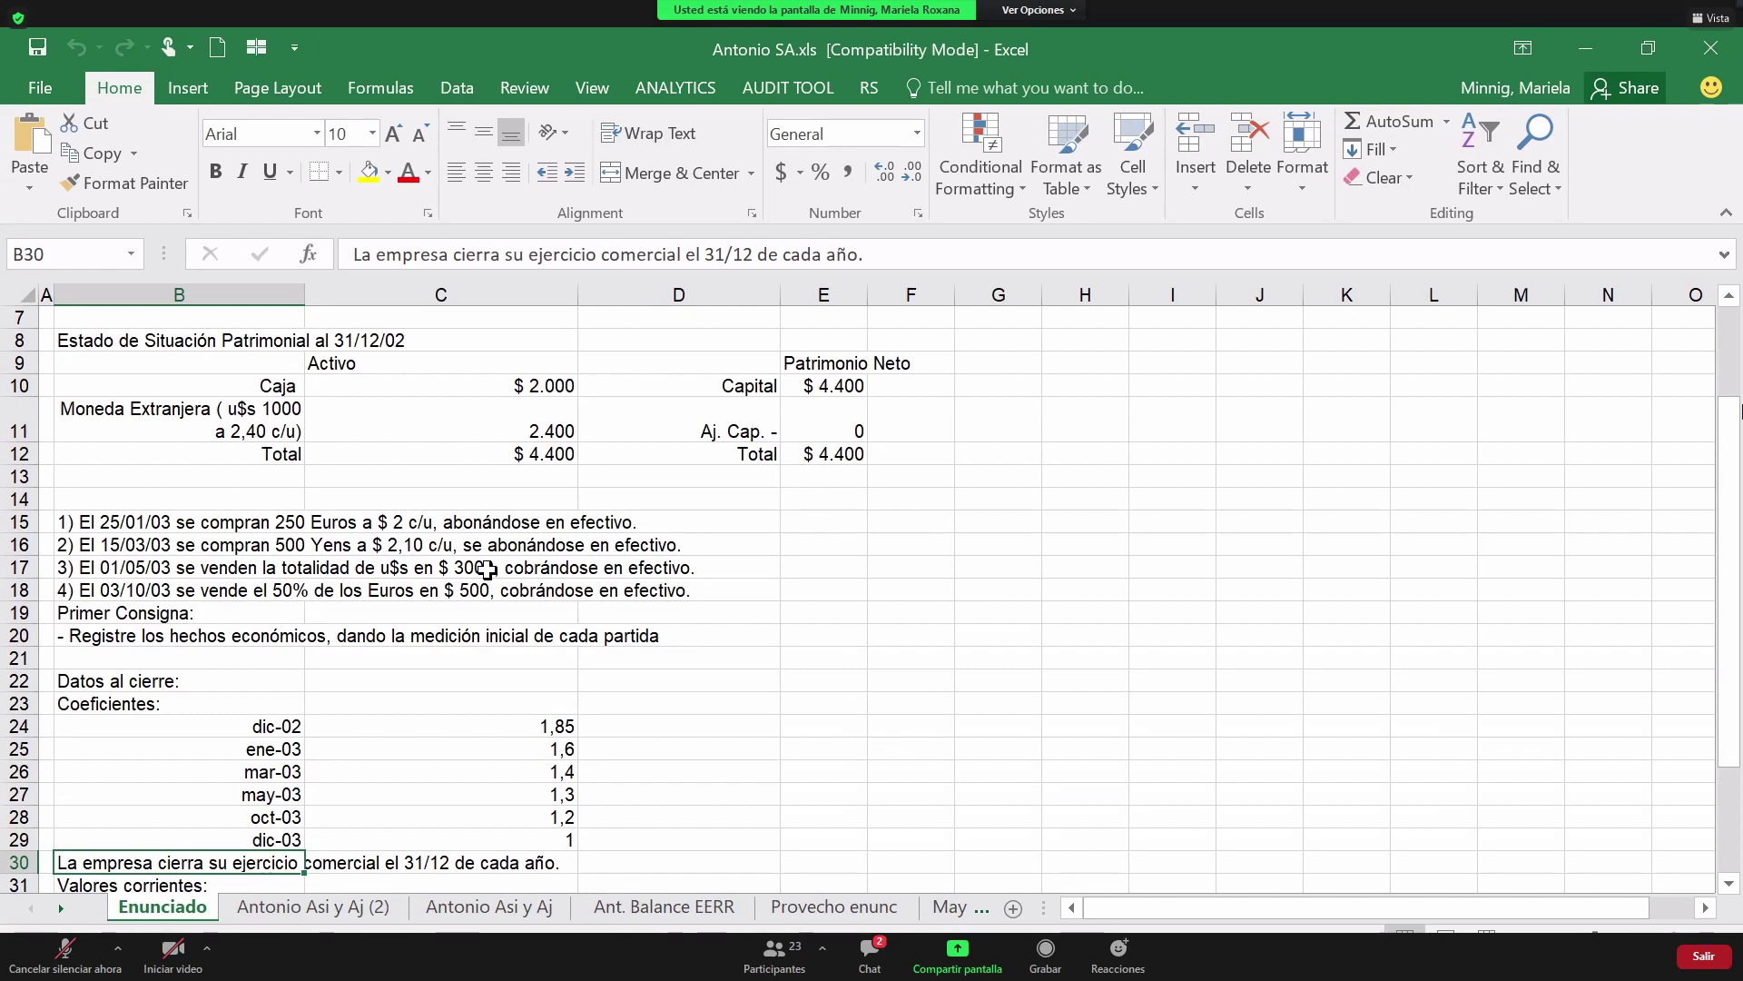
Examine the CUOTA / (1+d)n discount formula and the numerator of its worked example in the Sarasa S.A. sheet.
click(1059, 540)
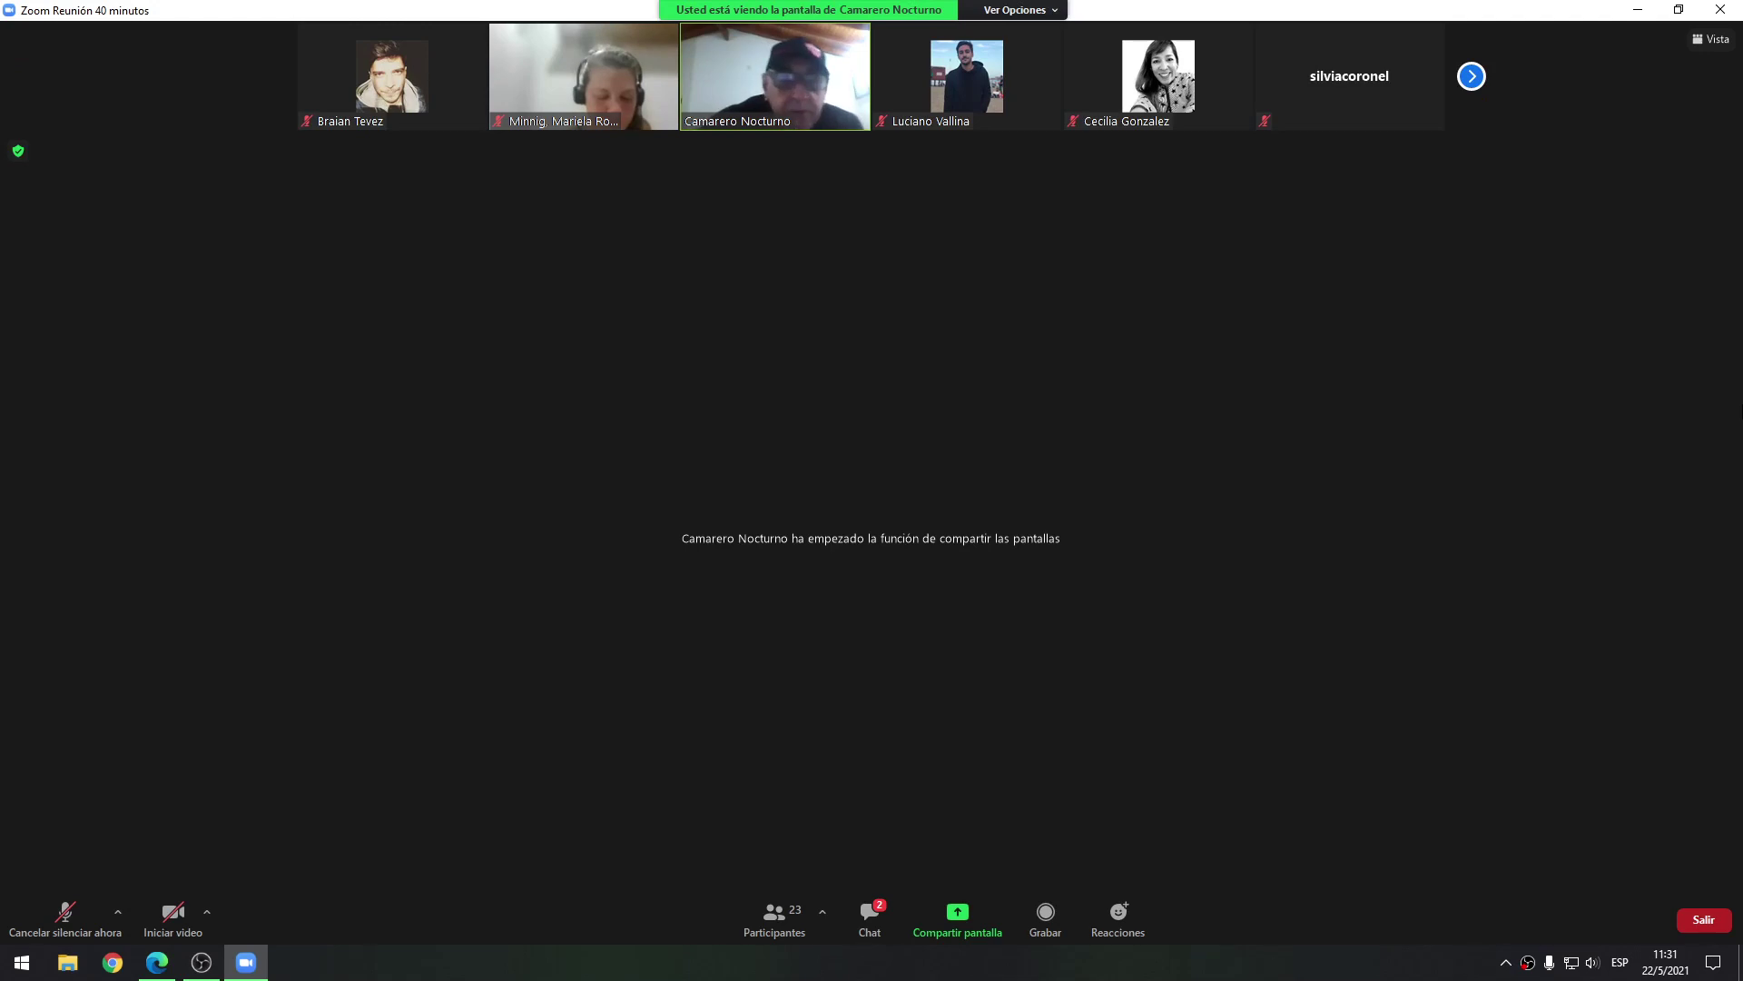
scroll(899, 541, up, 6)
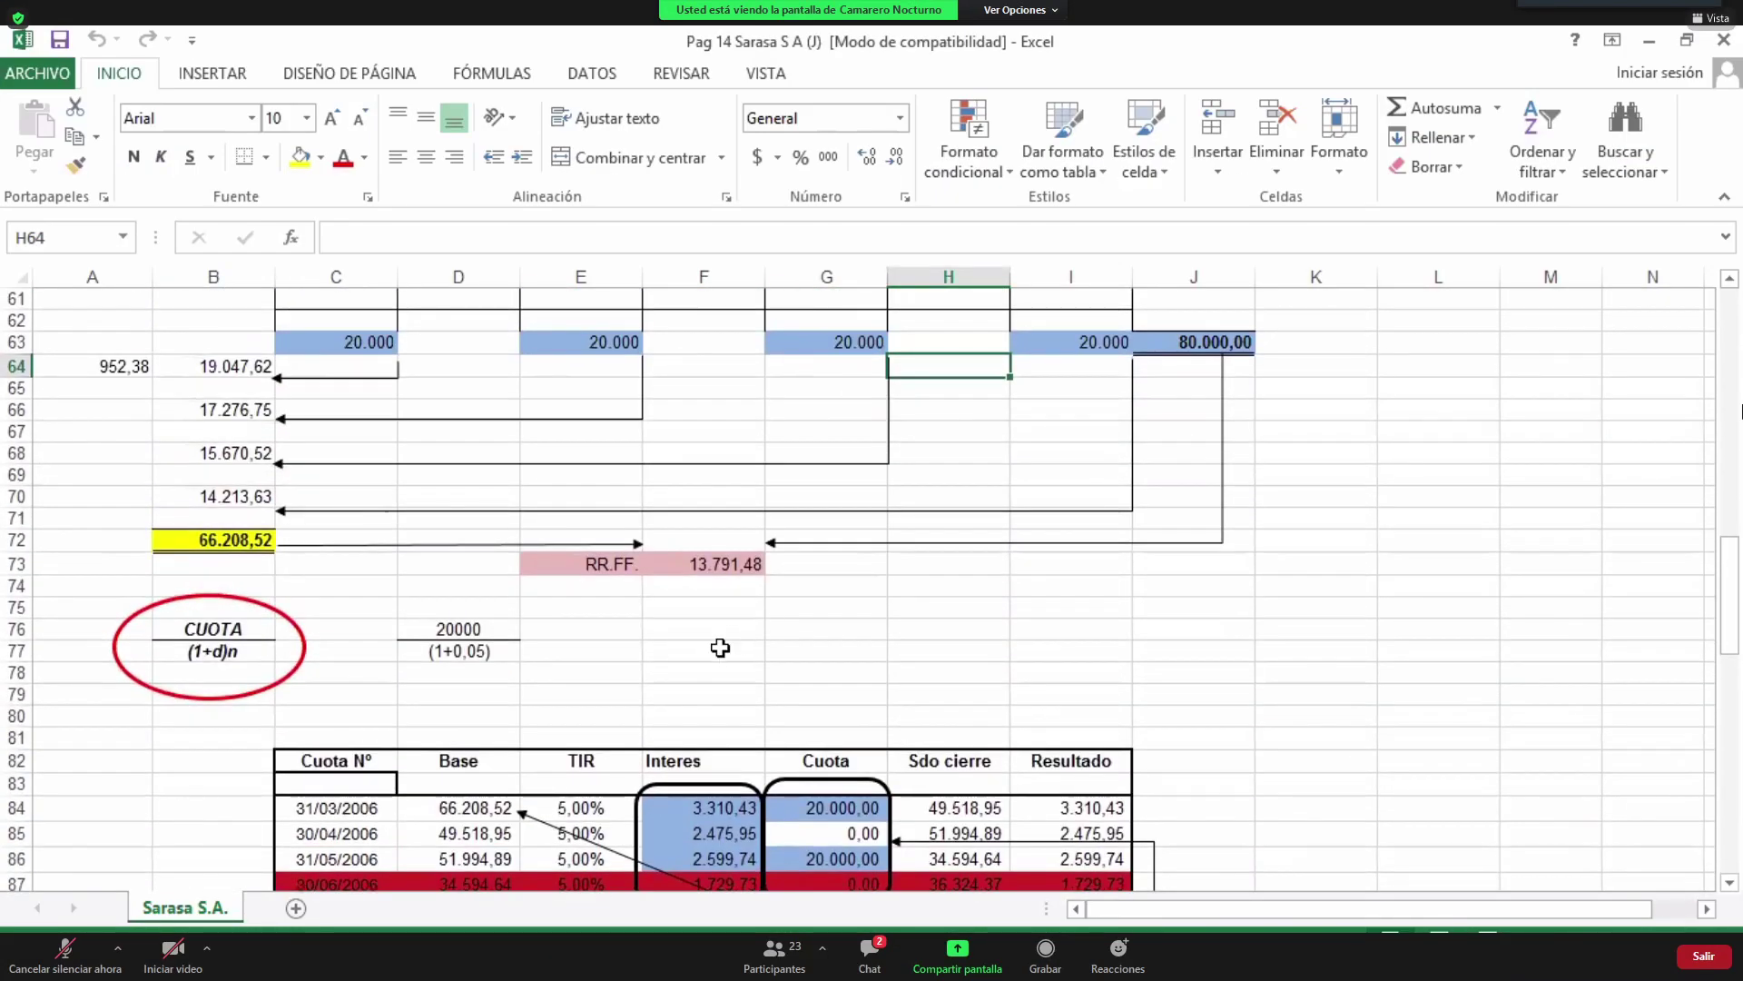
click(241, 626)
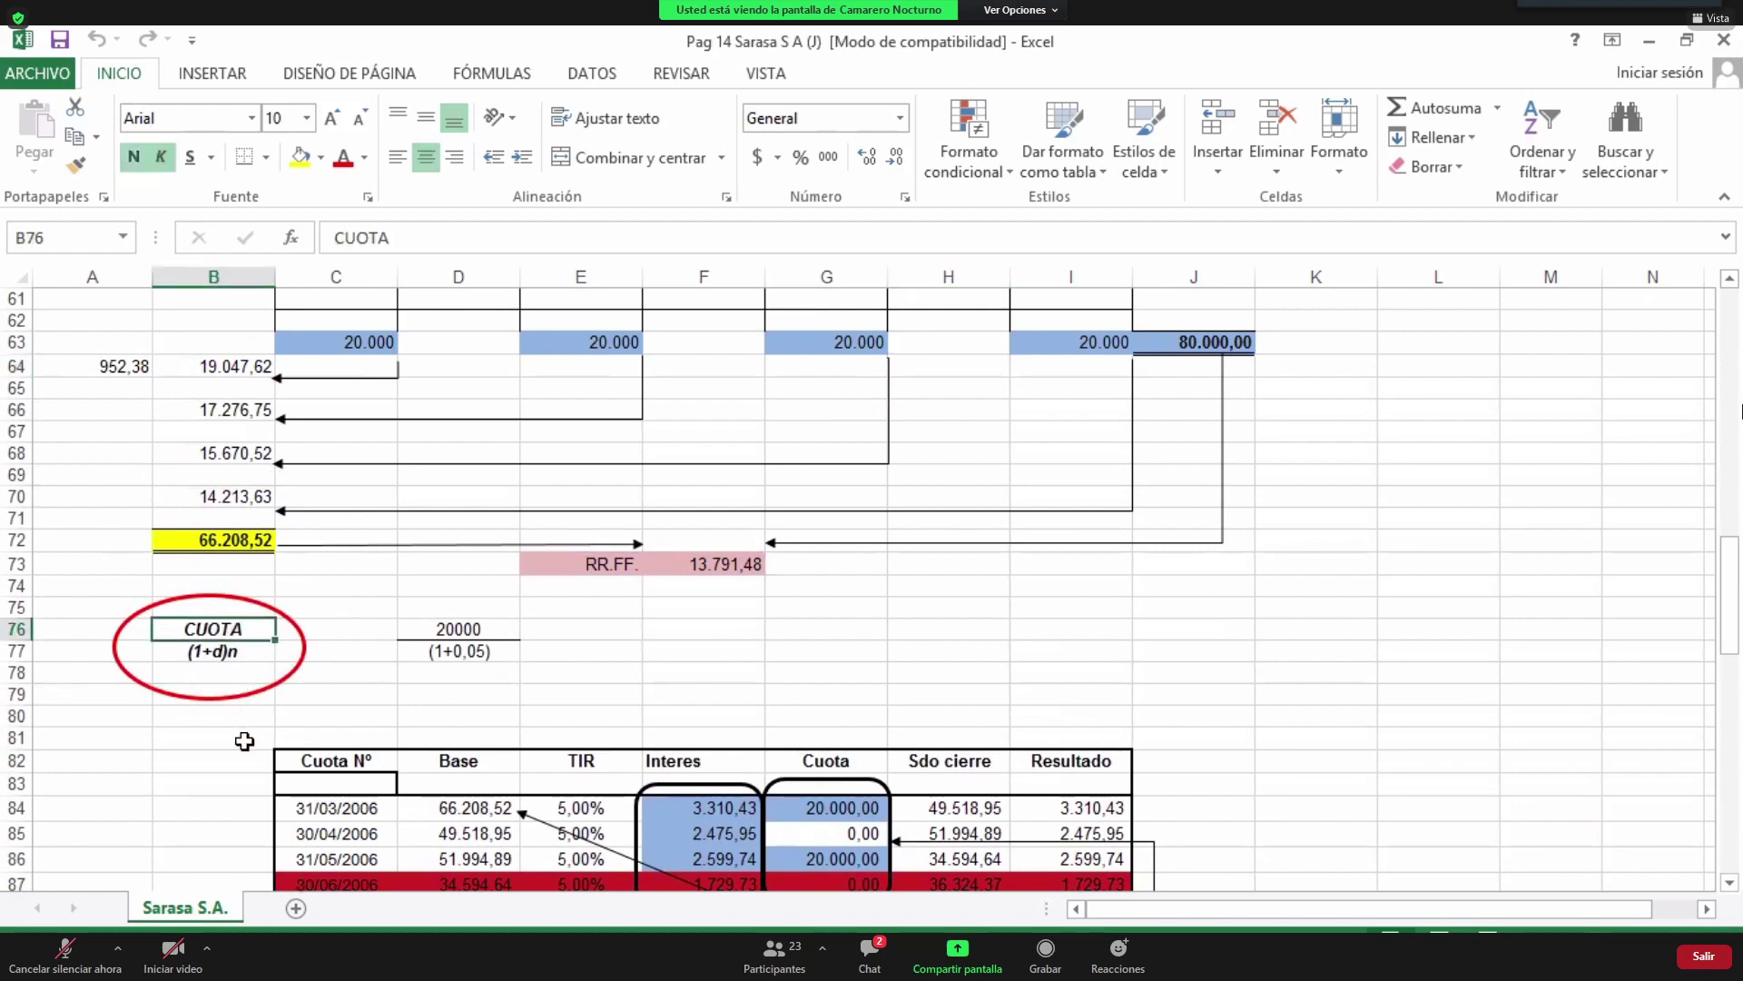
click(199, 656)
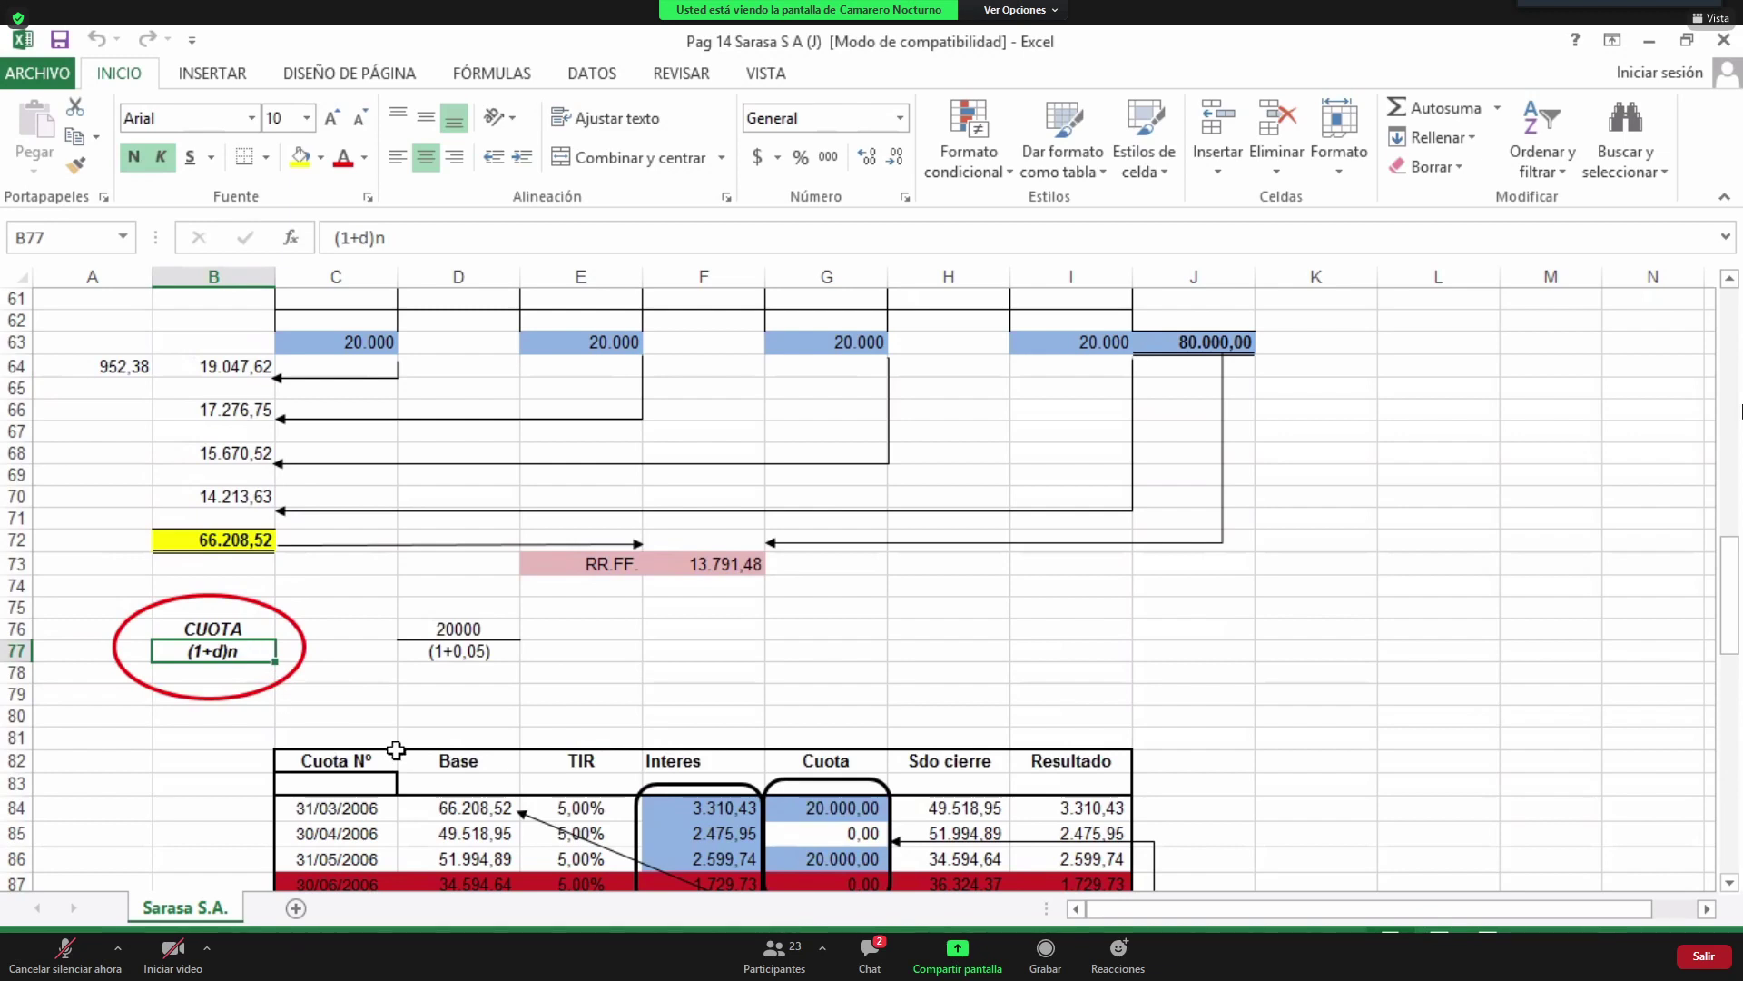
click(436, 634)
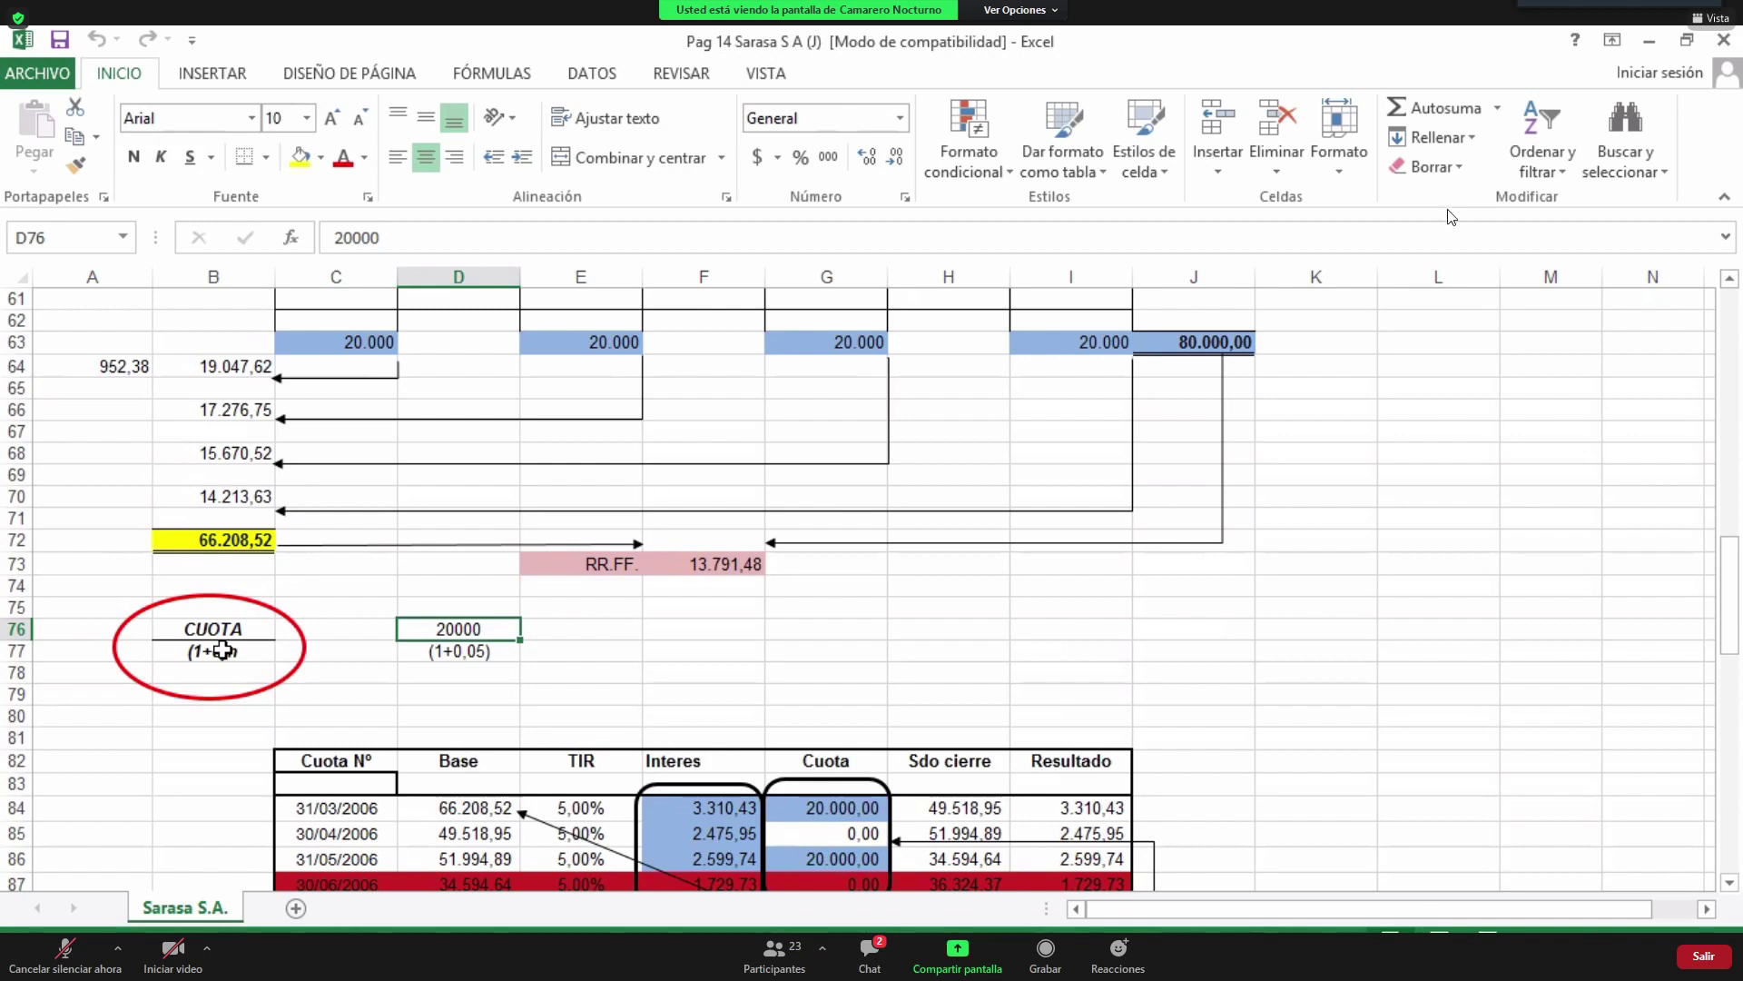
Check the meeting chat and close it, and inspect the formula of the yellow total in cell B72.
click(869, 951)
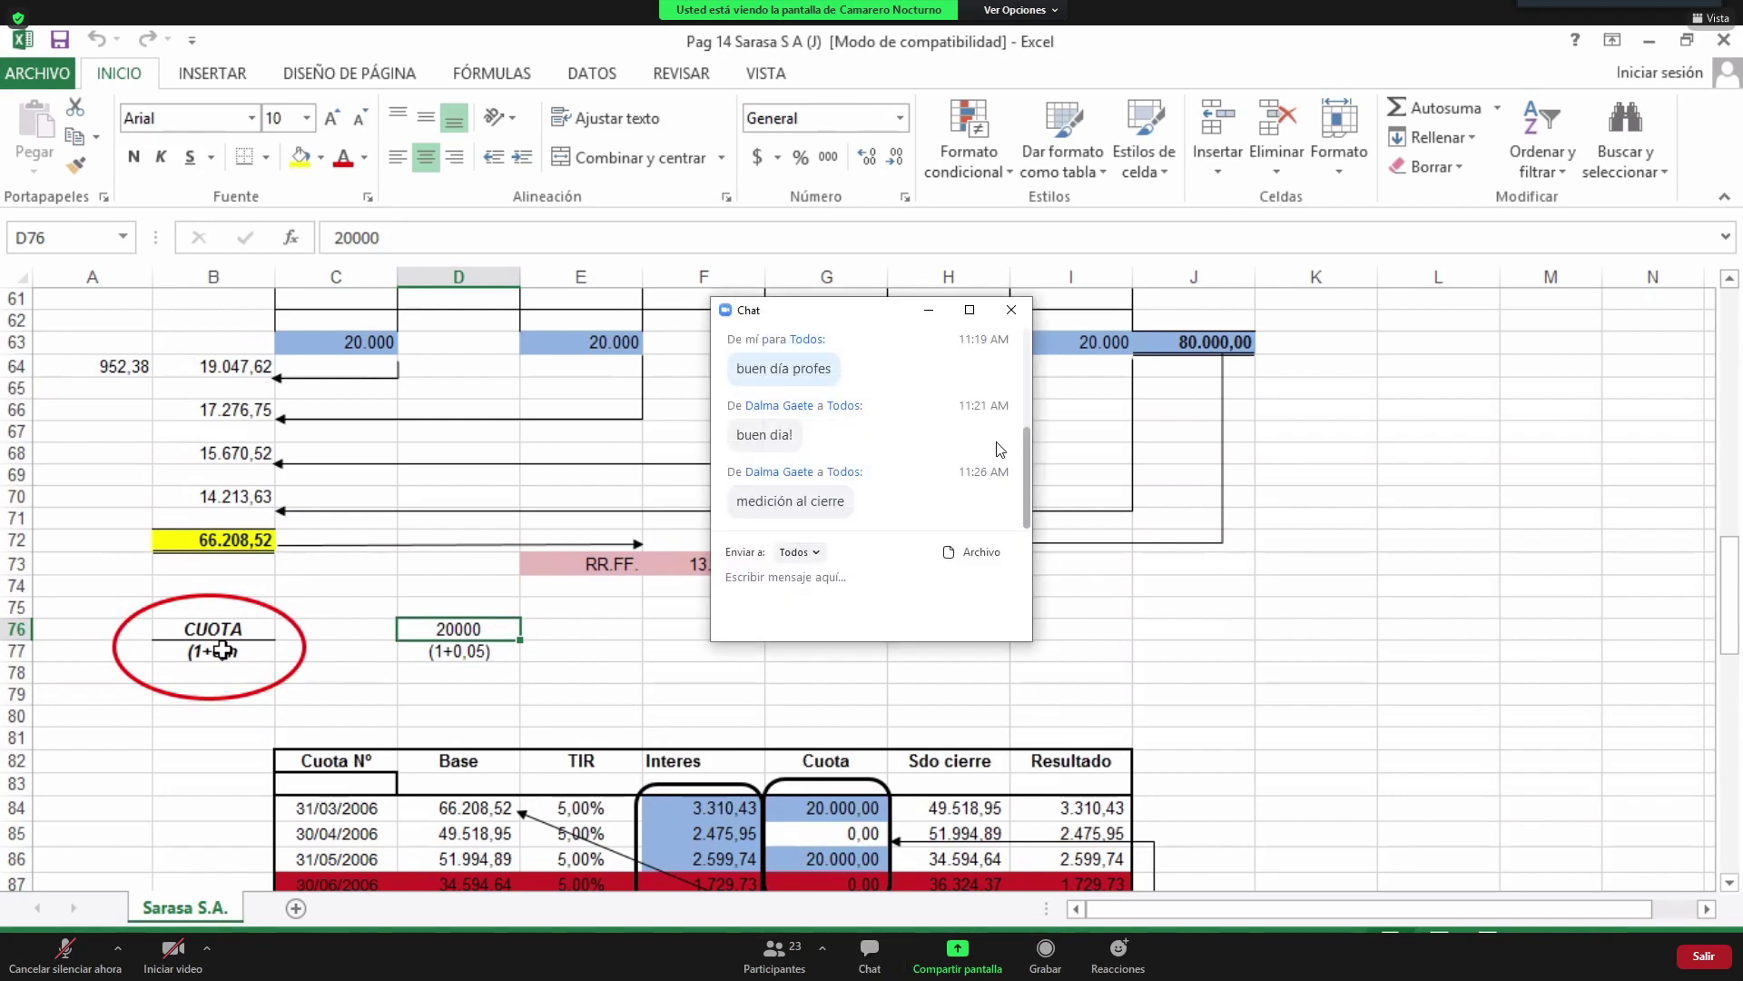
click(1010, 309)
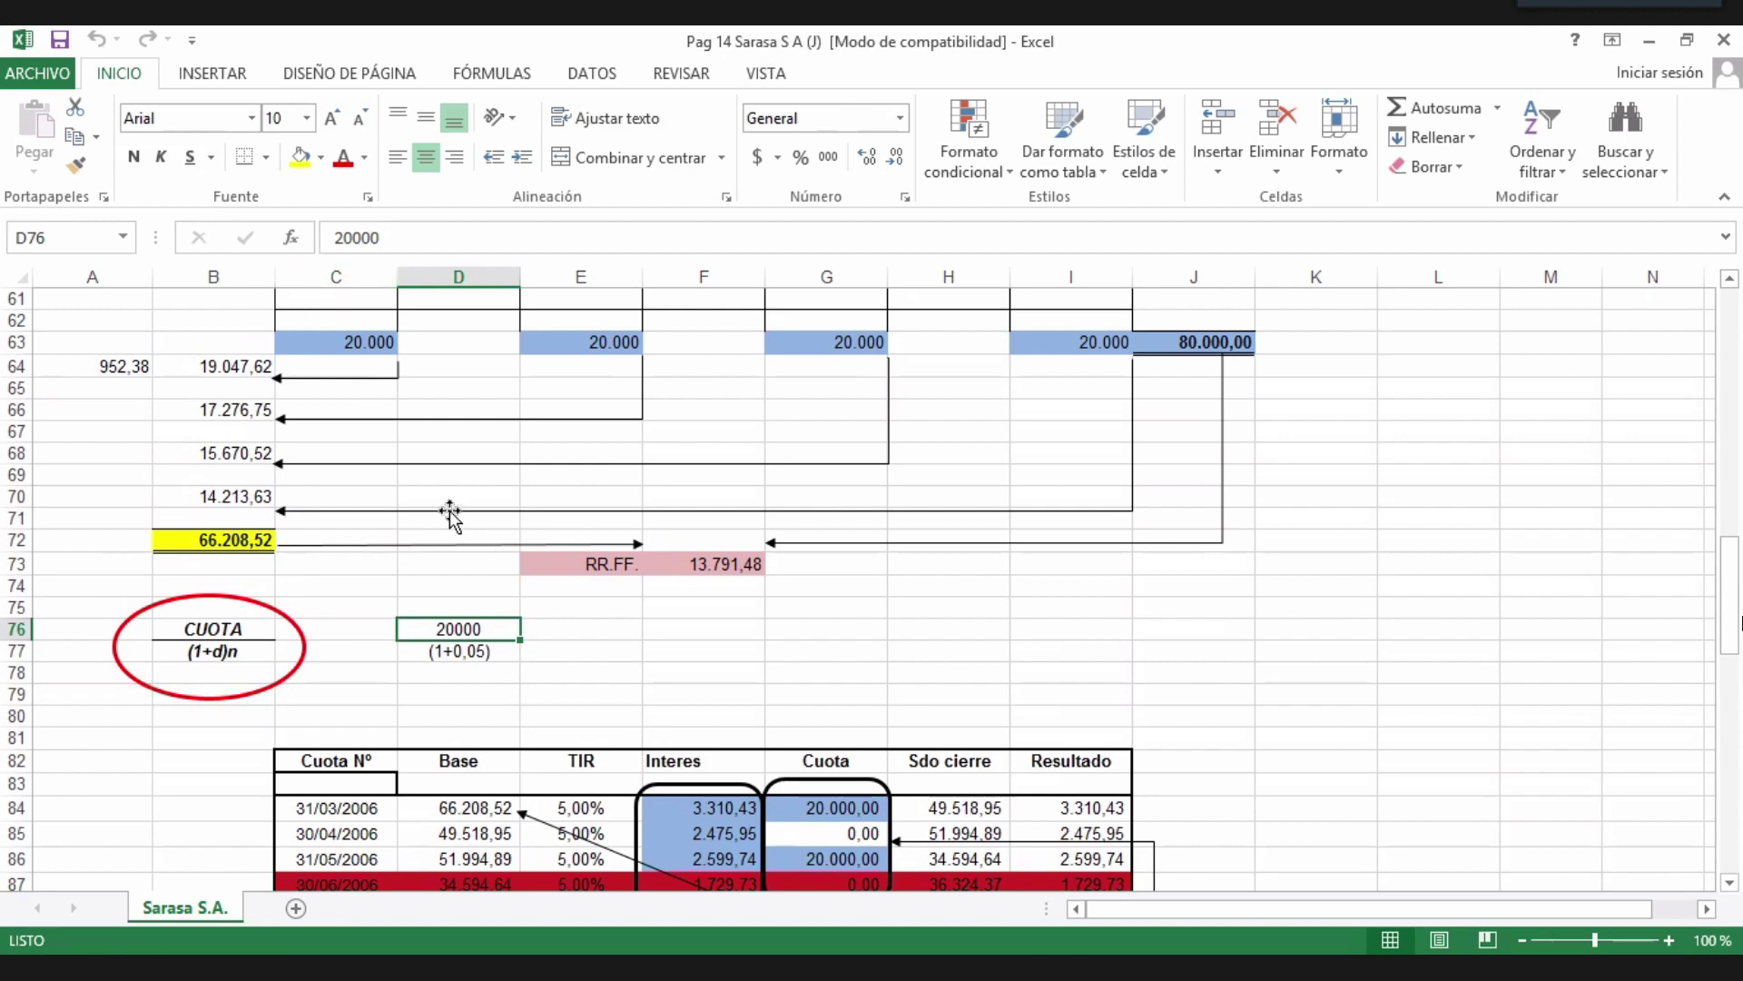
click(195, 538)
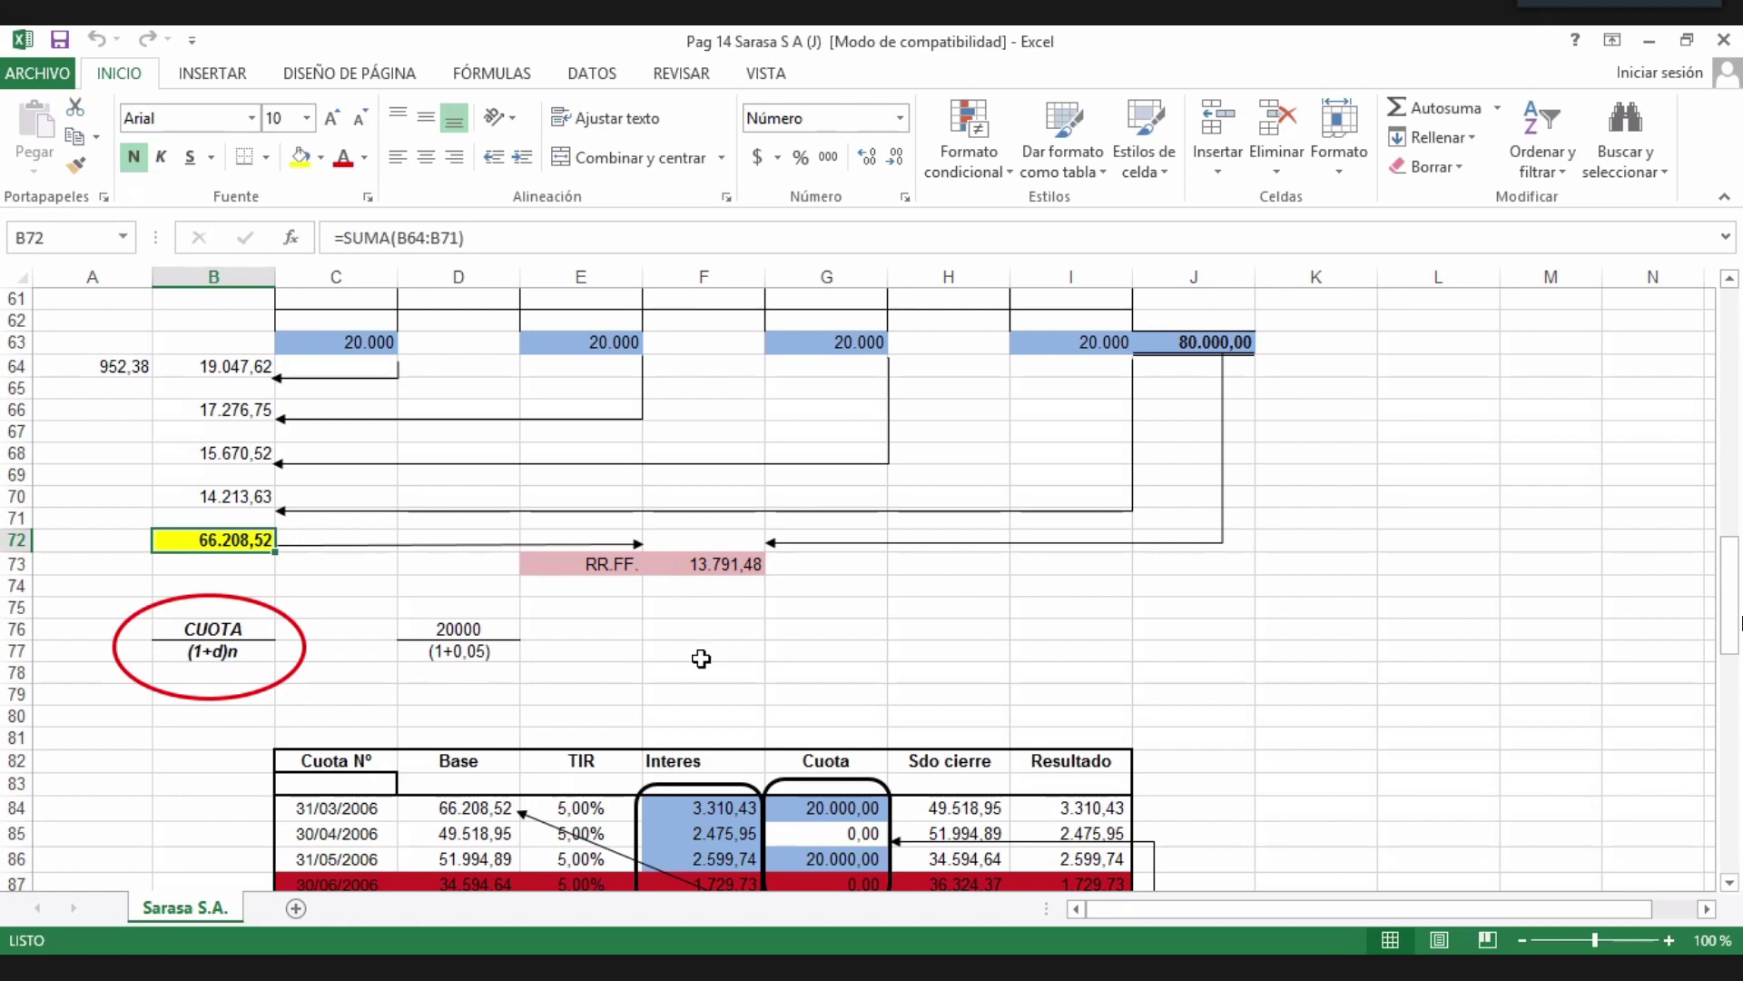
Enter the label "PRECIO VENTA DE CONTADO" in cell F157, in the blank area below the journal entries.
scroll(701, 662, down, 6)
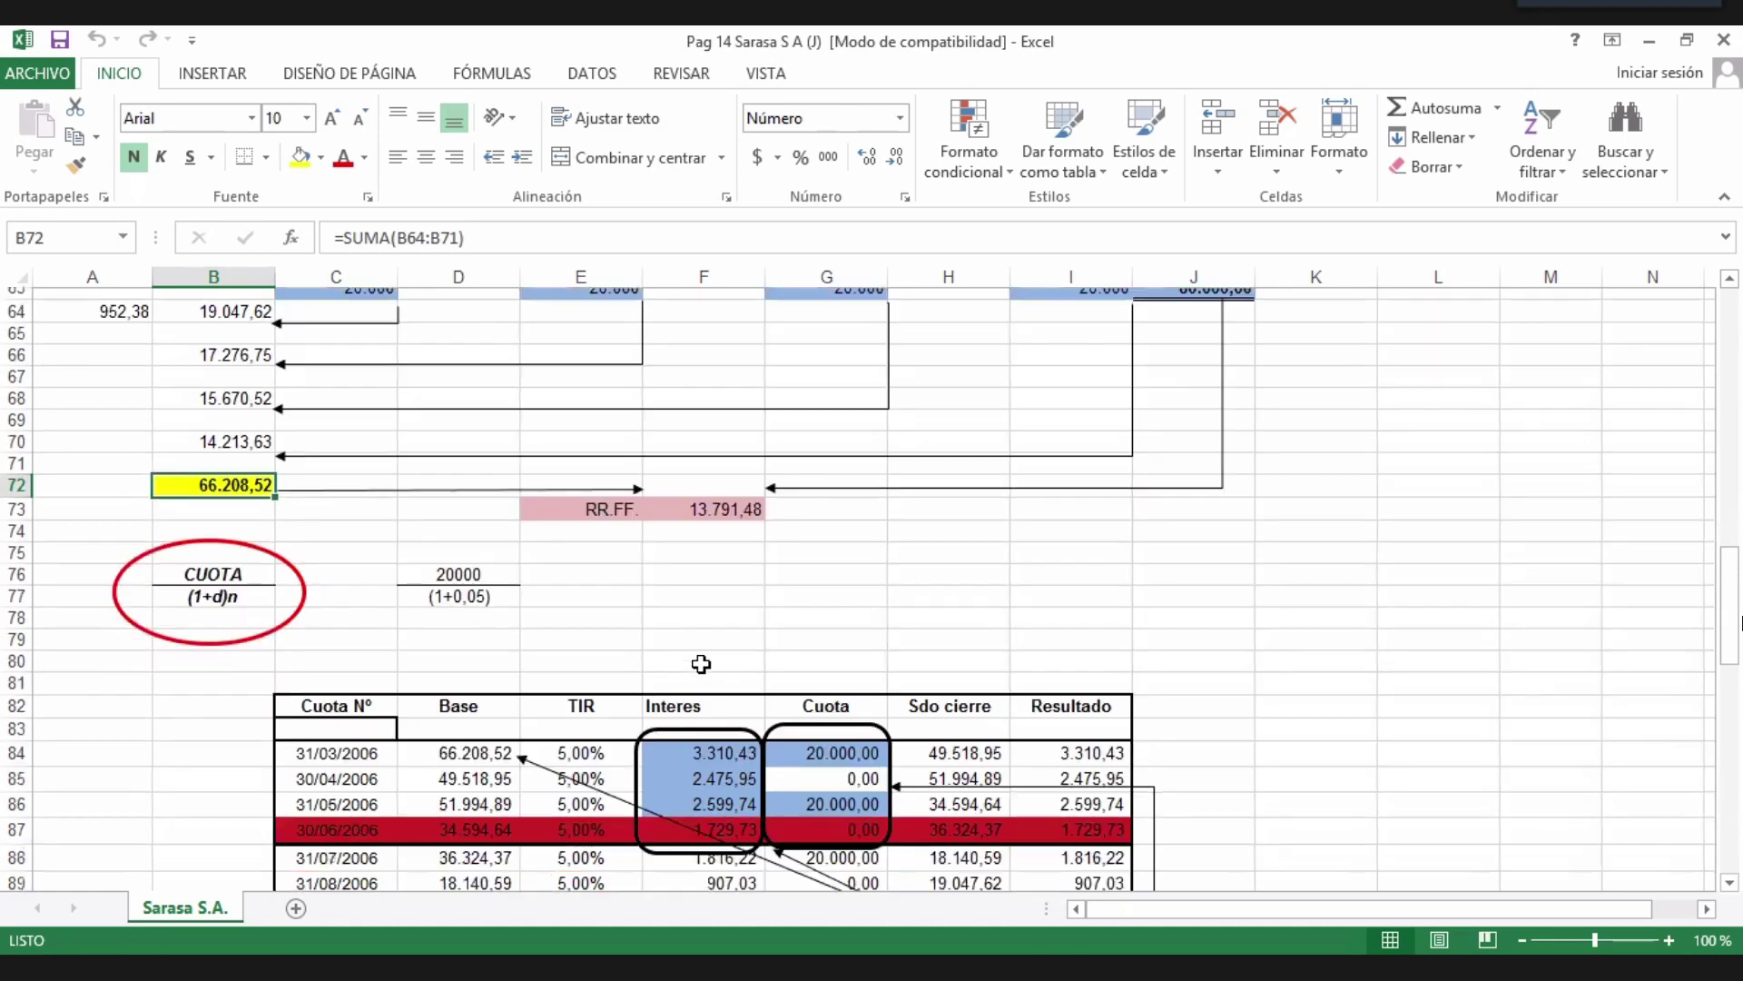
scroll(701, 663, down, 17)
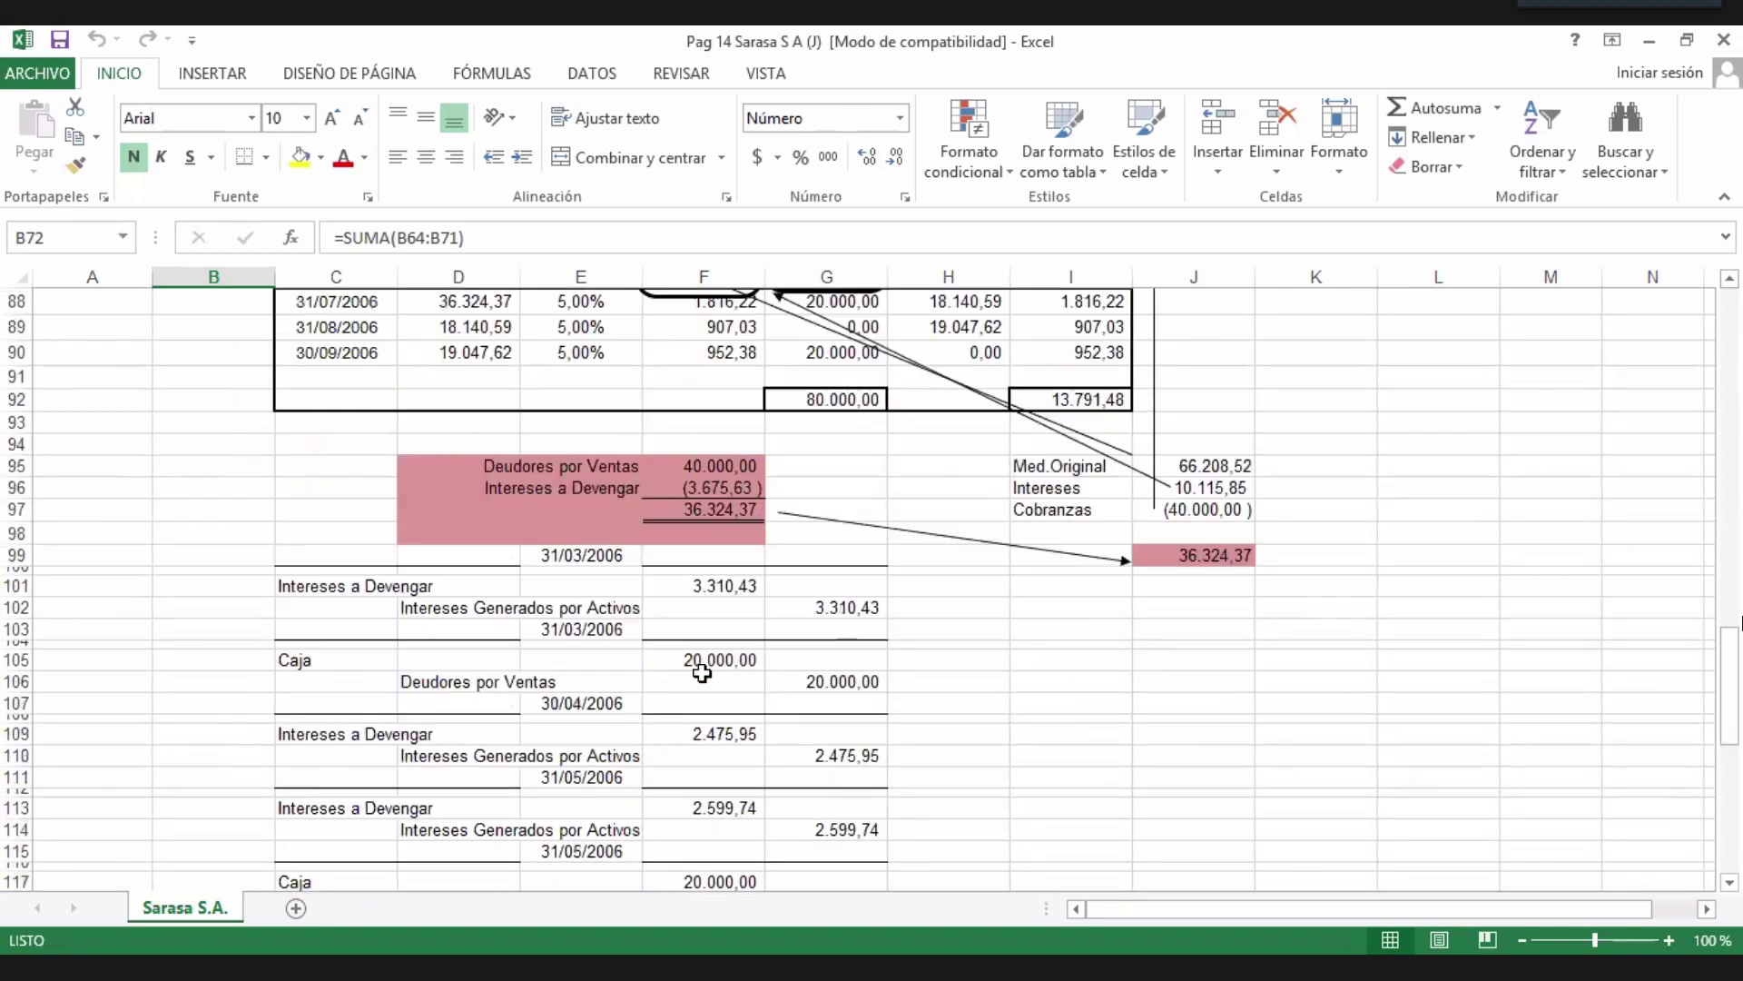
scroll(715, 687, down, 5)
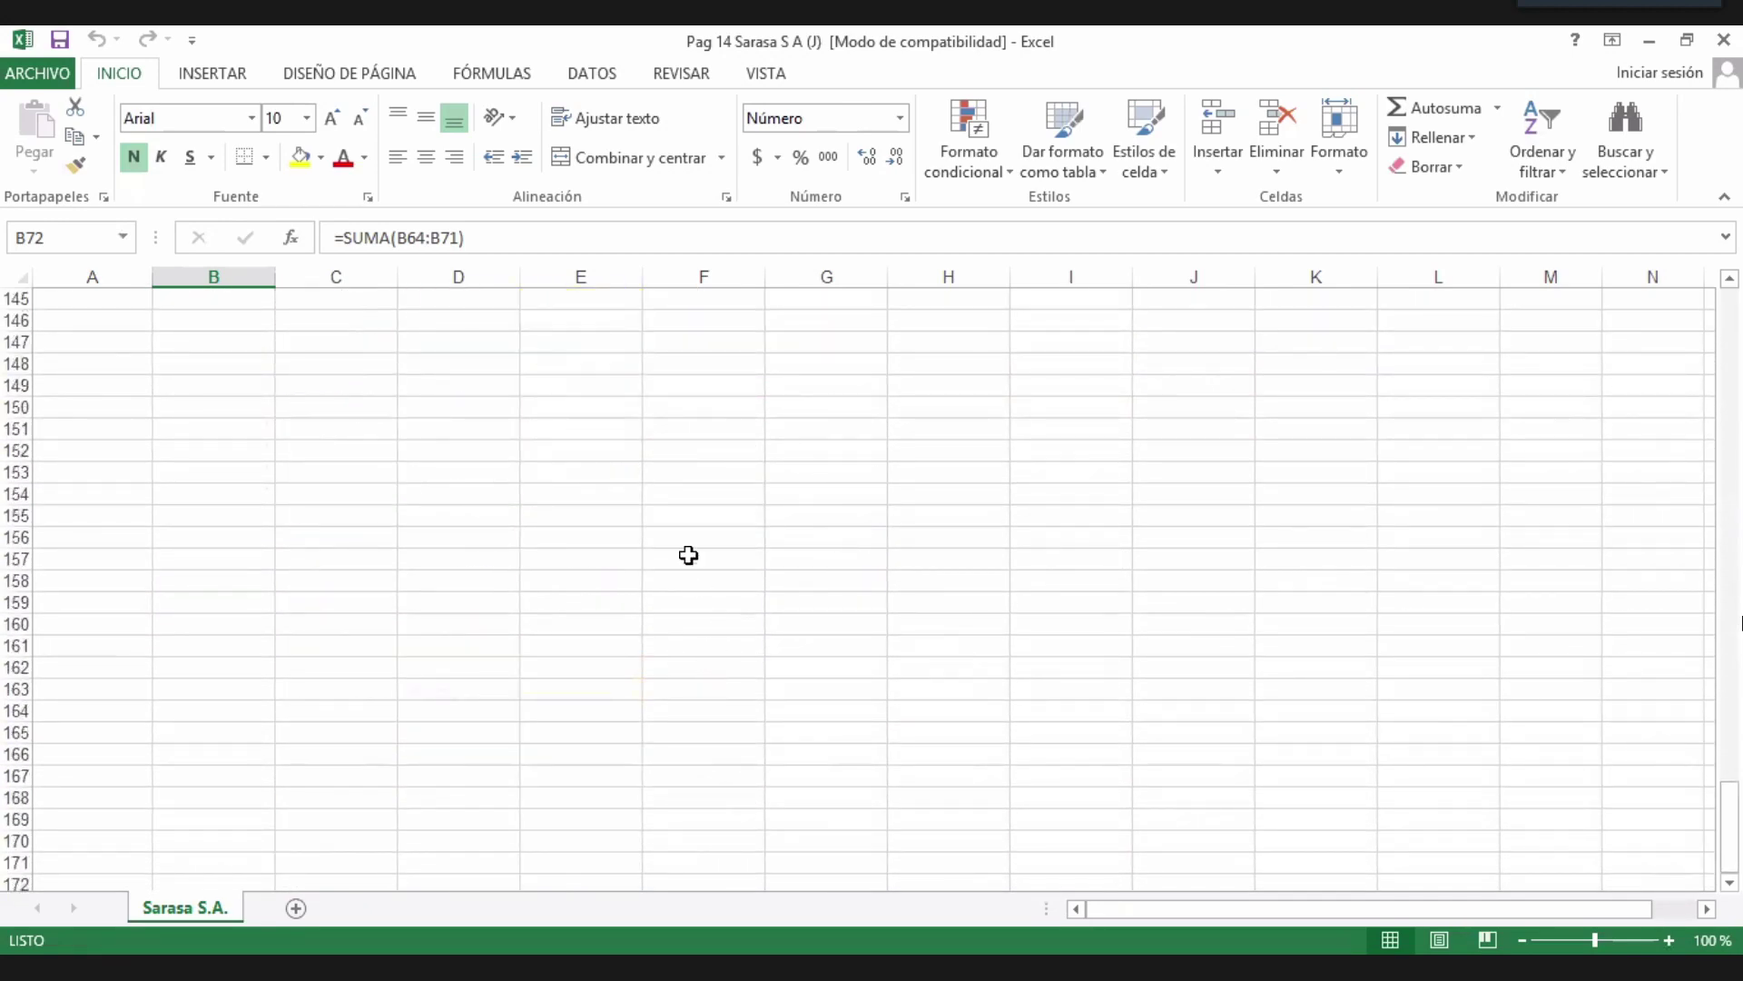
click(689, 556)
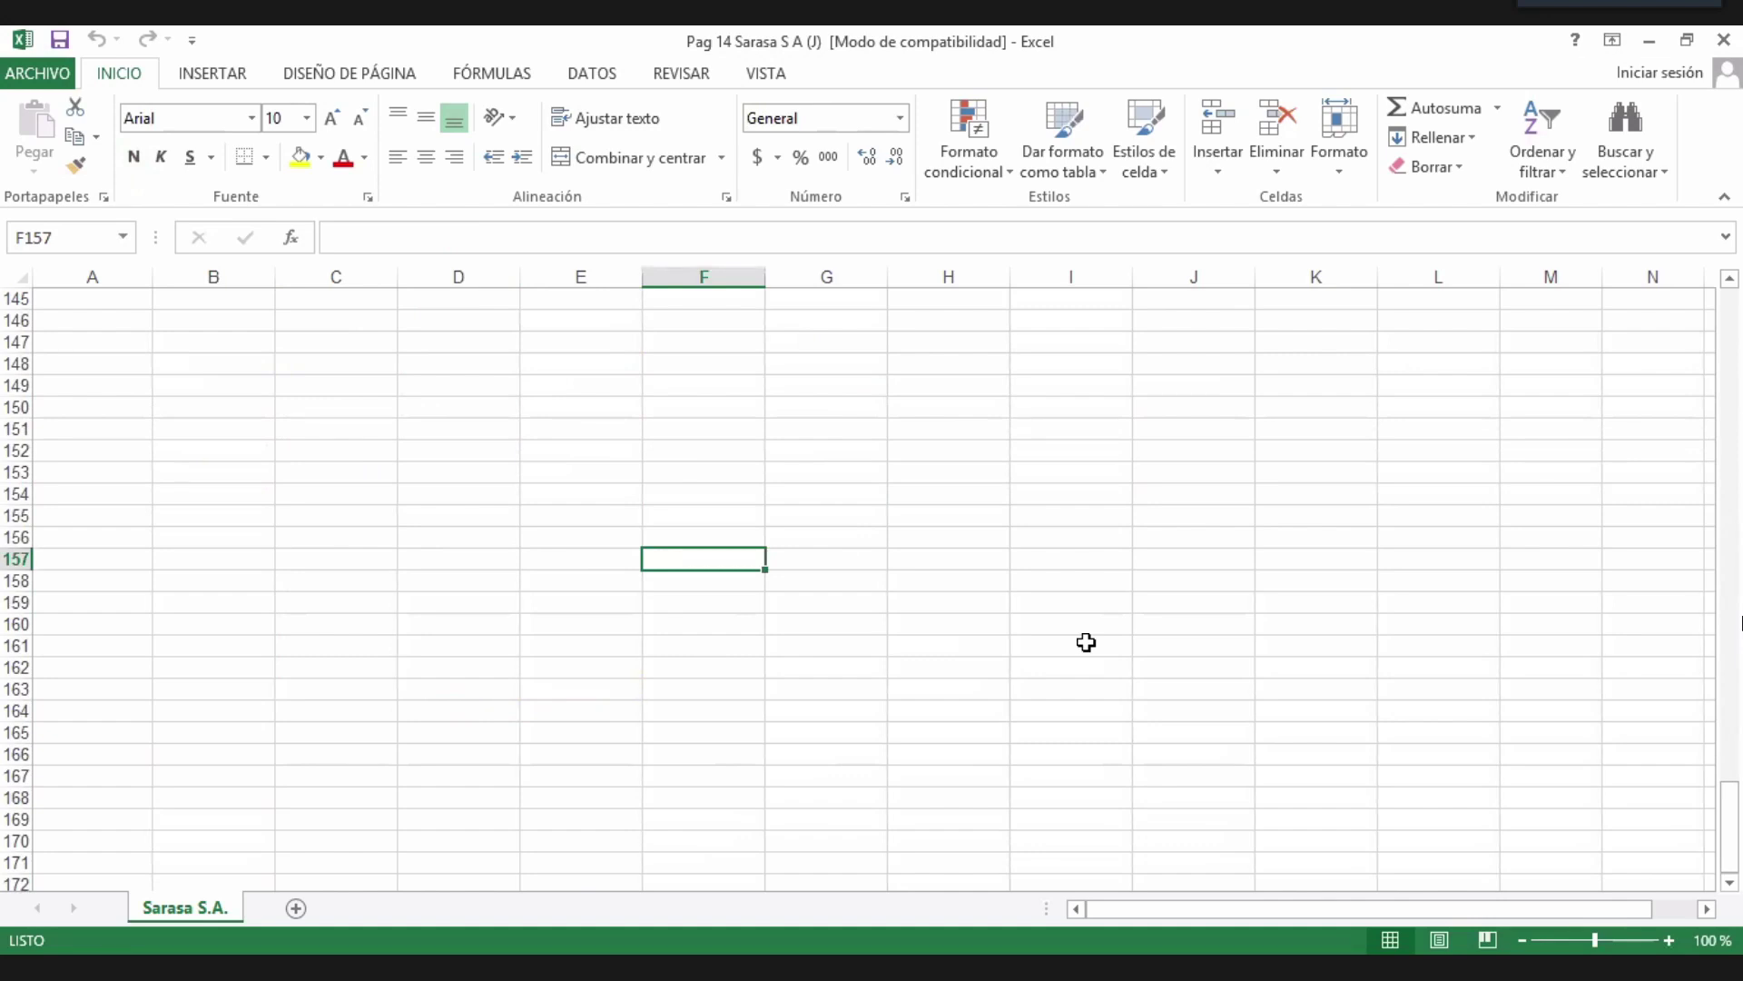
text(PR)
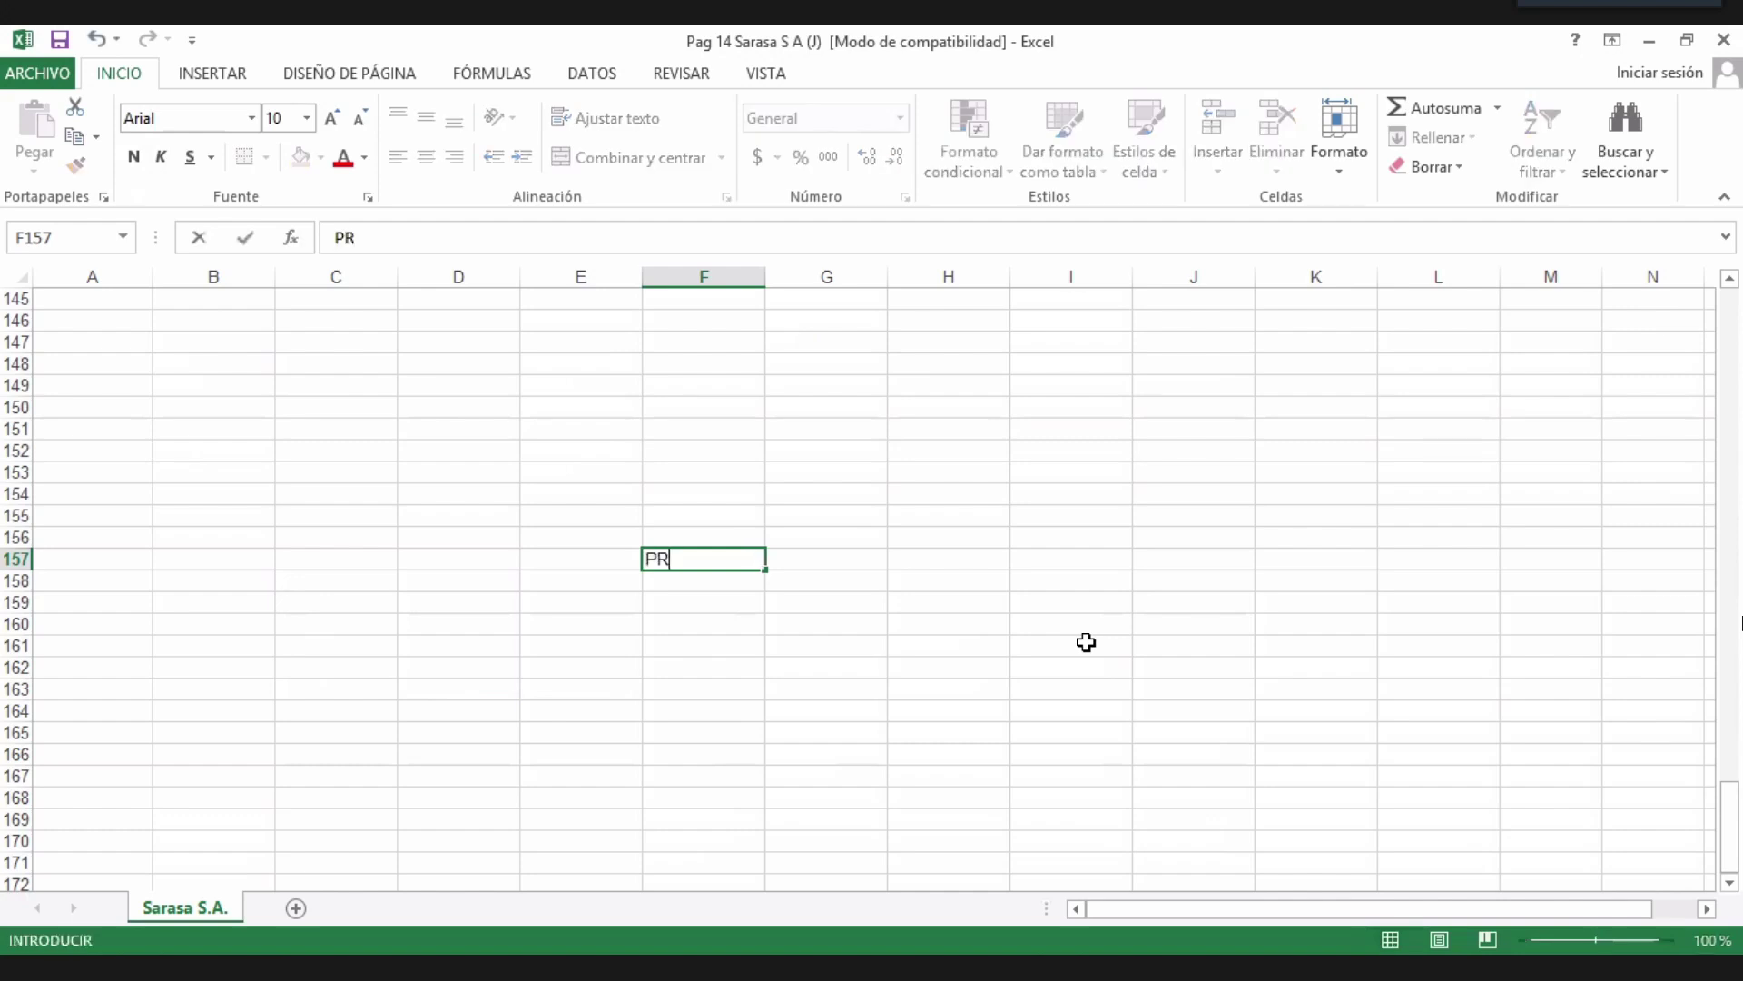
text(ECIO VENTA DE )
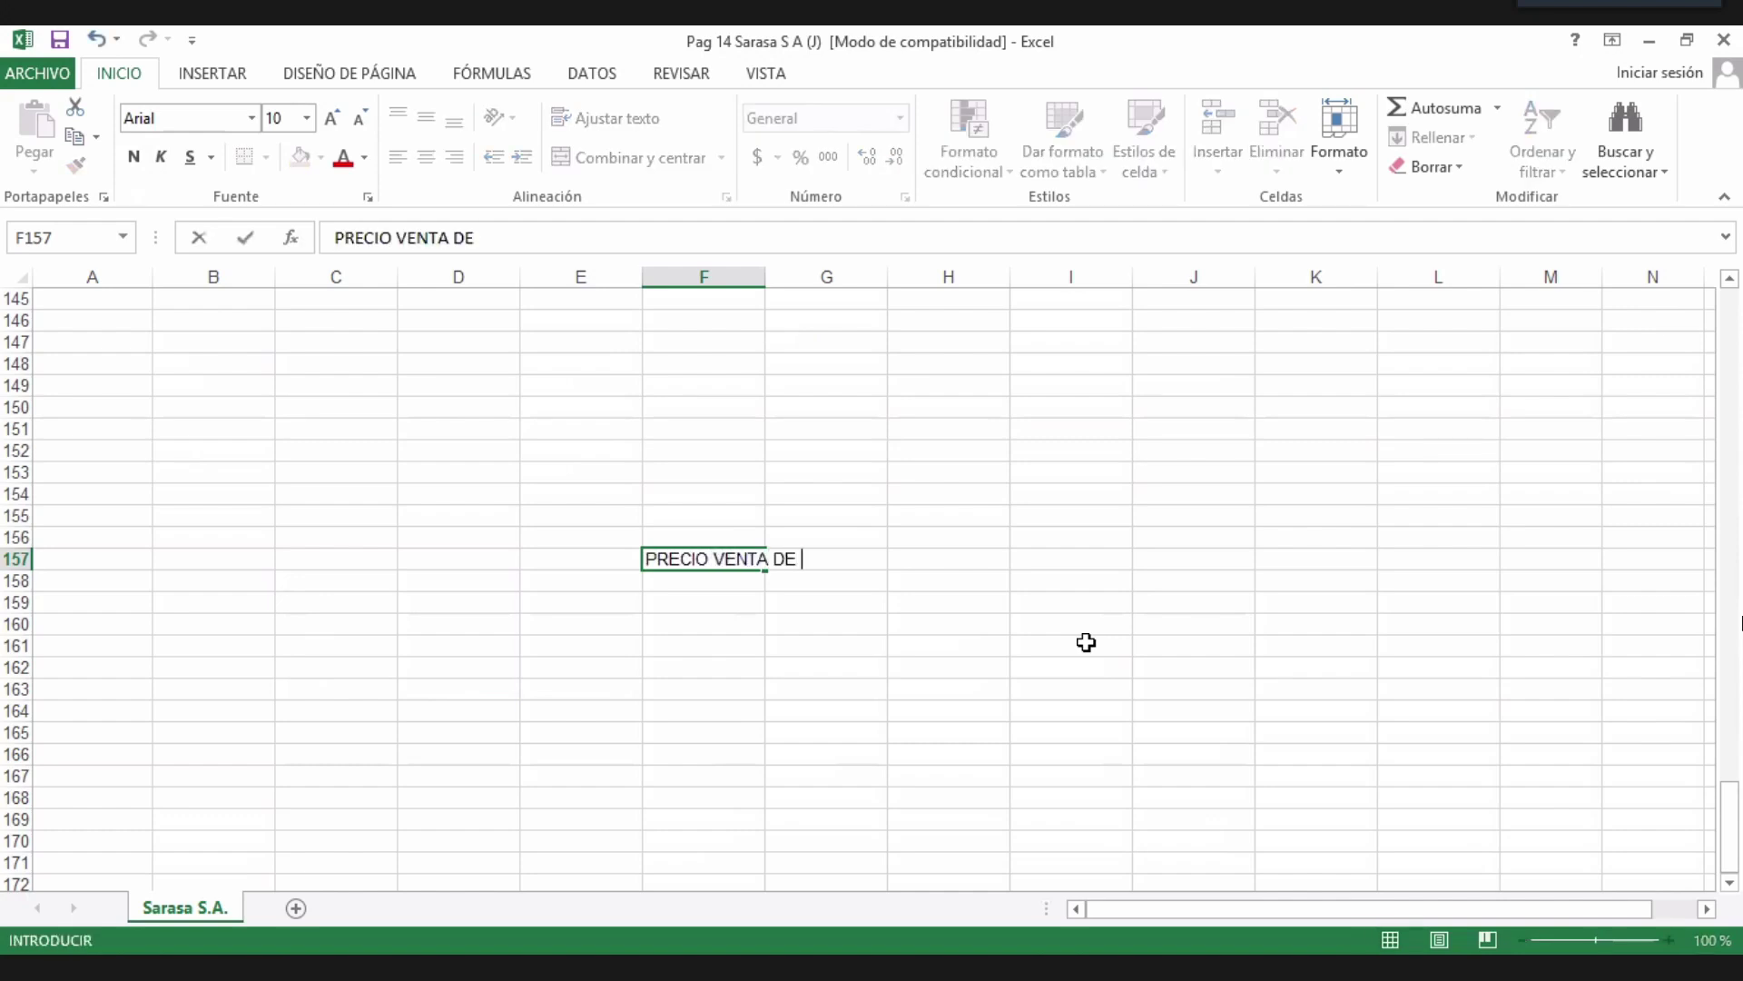
text(CONTADO)
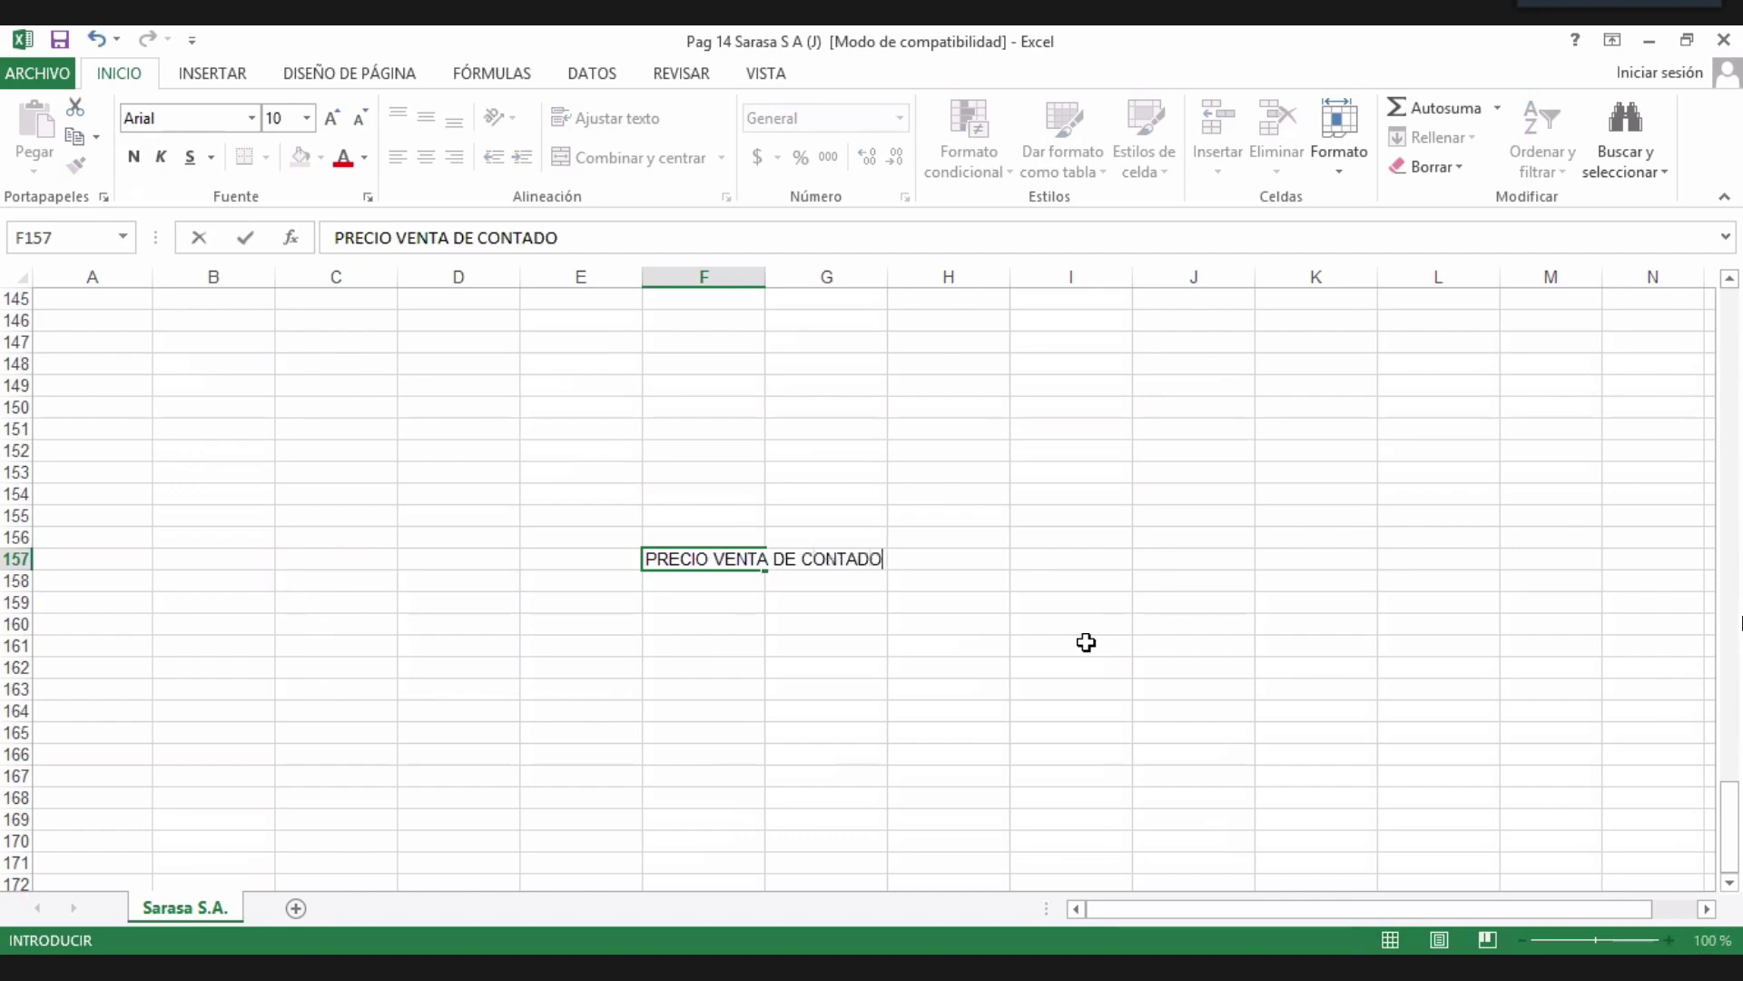
key(Return)
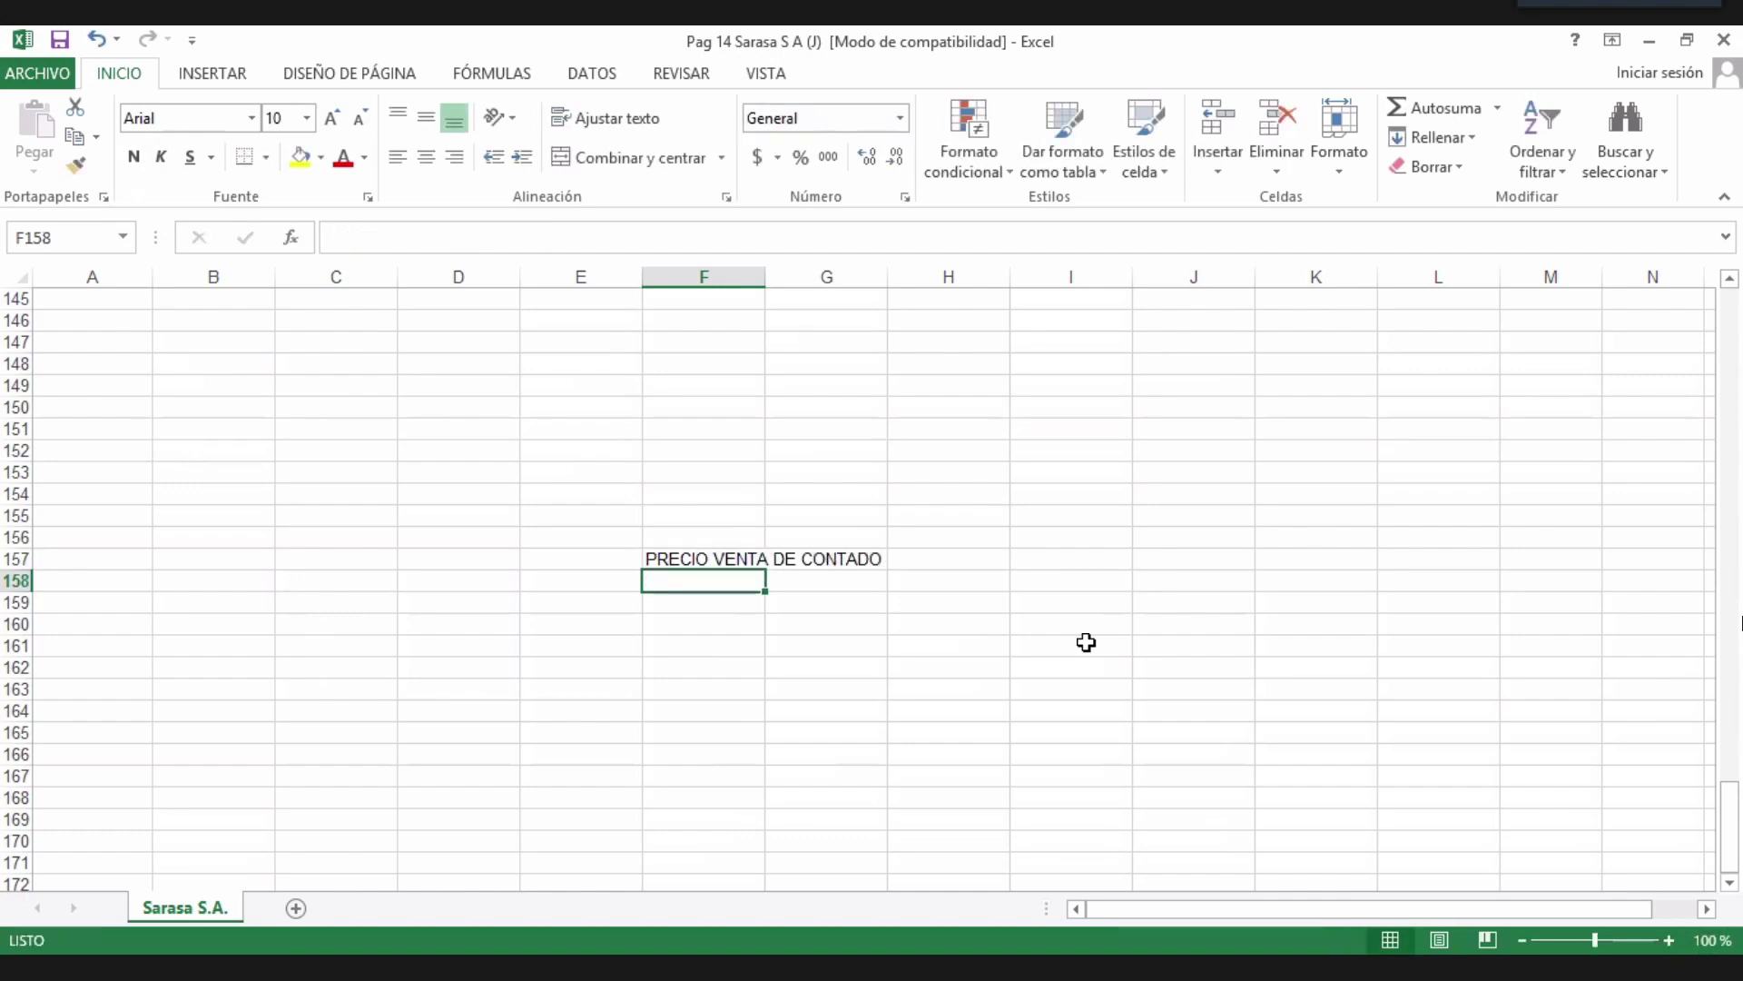
Add the line below with "MAS" in E158 and "INTERESES DEVENGADOS" in F158.
key(Left)
text(MAS)
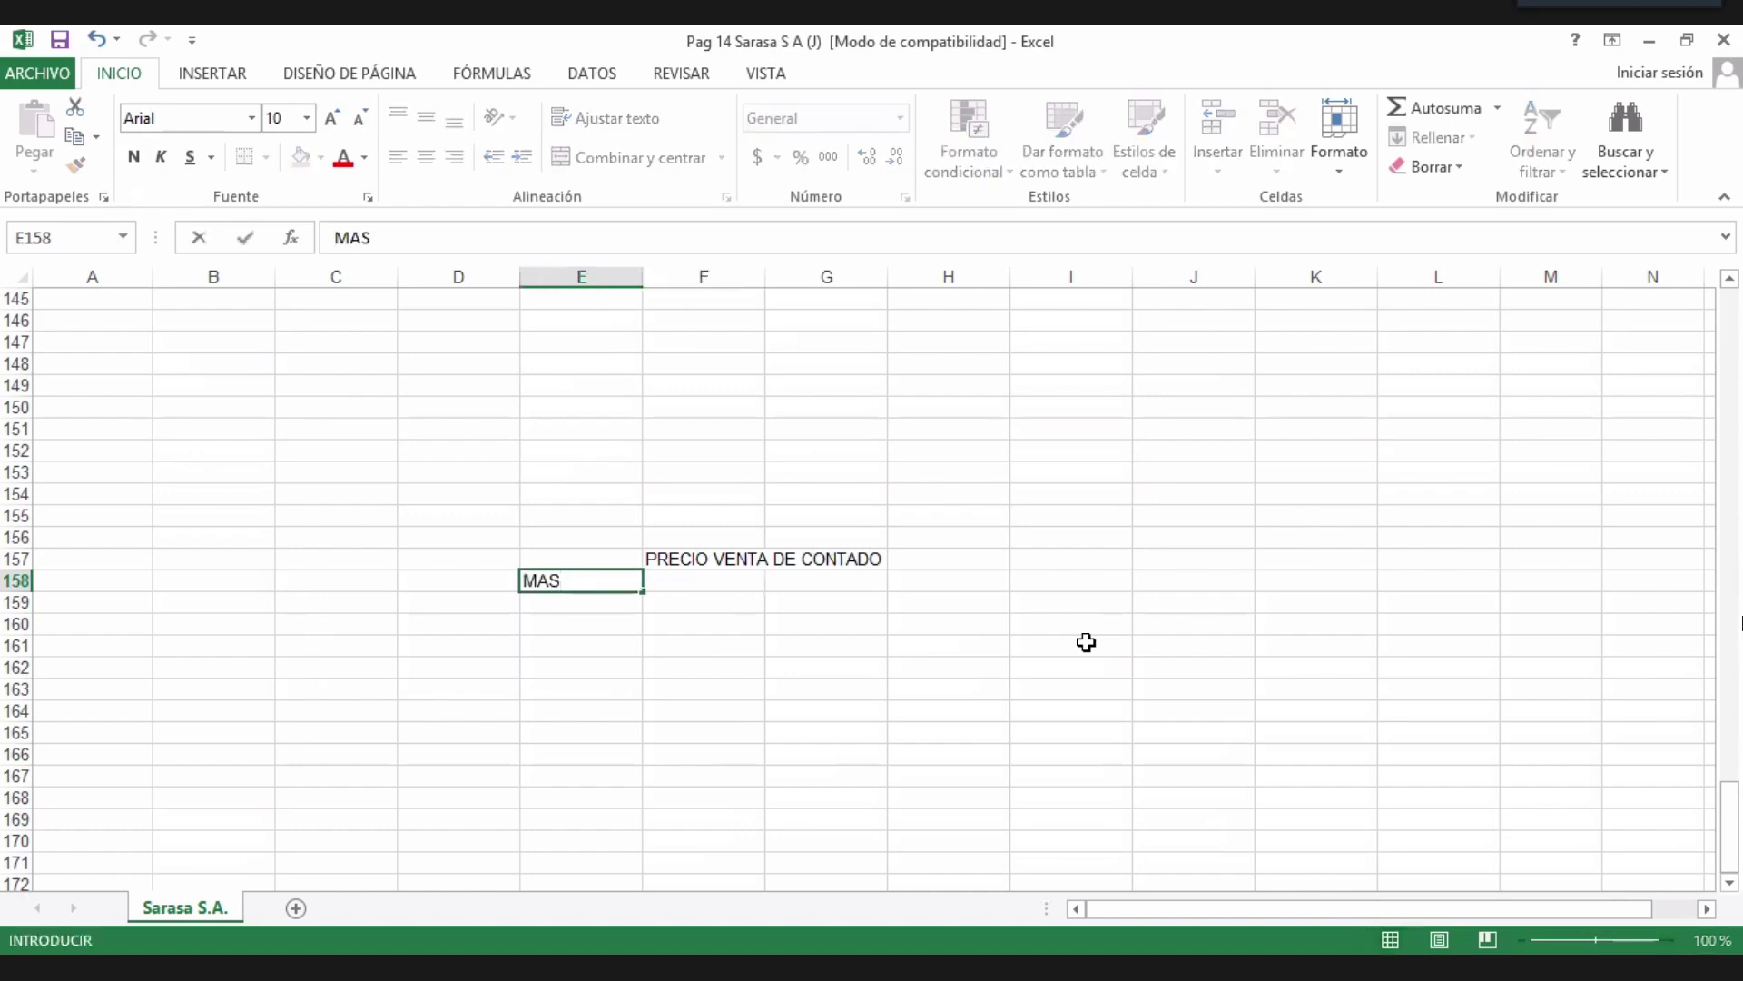
key(Tab)
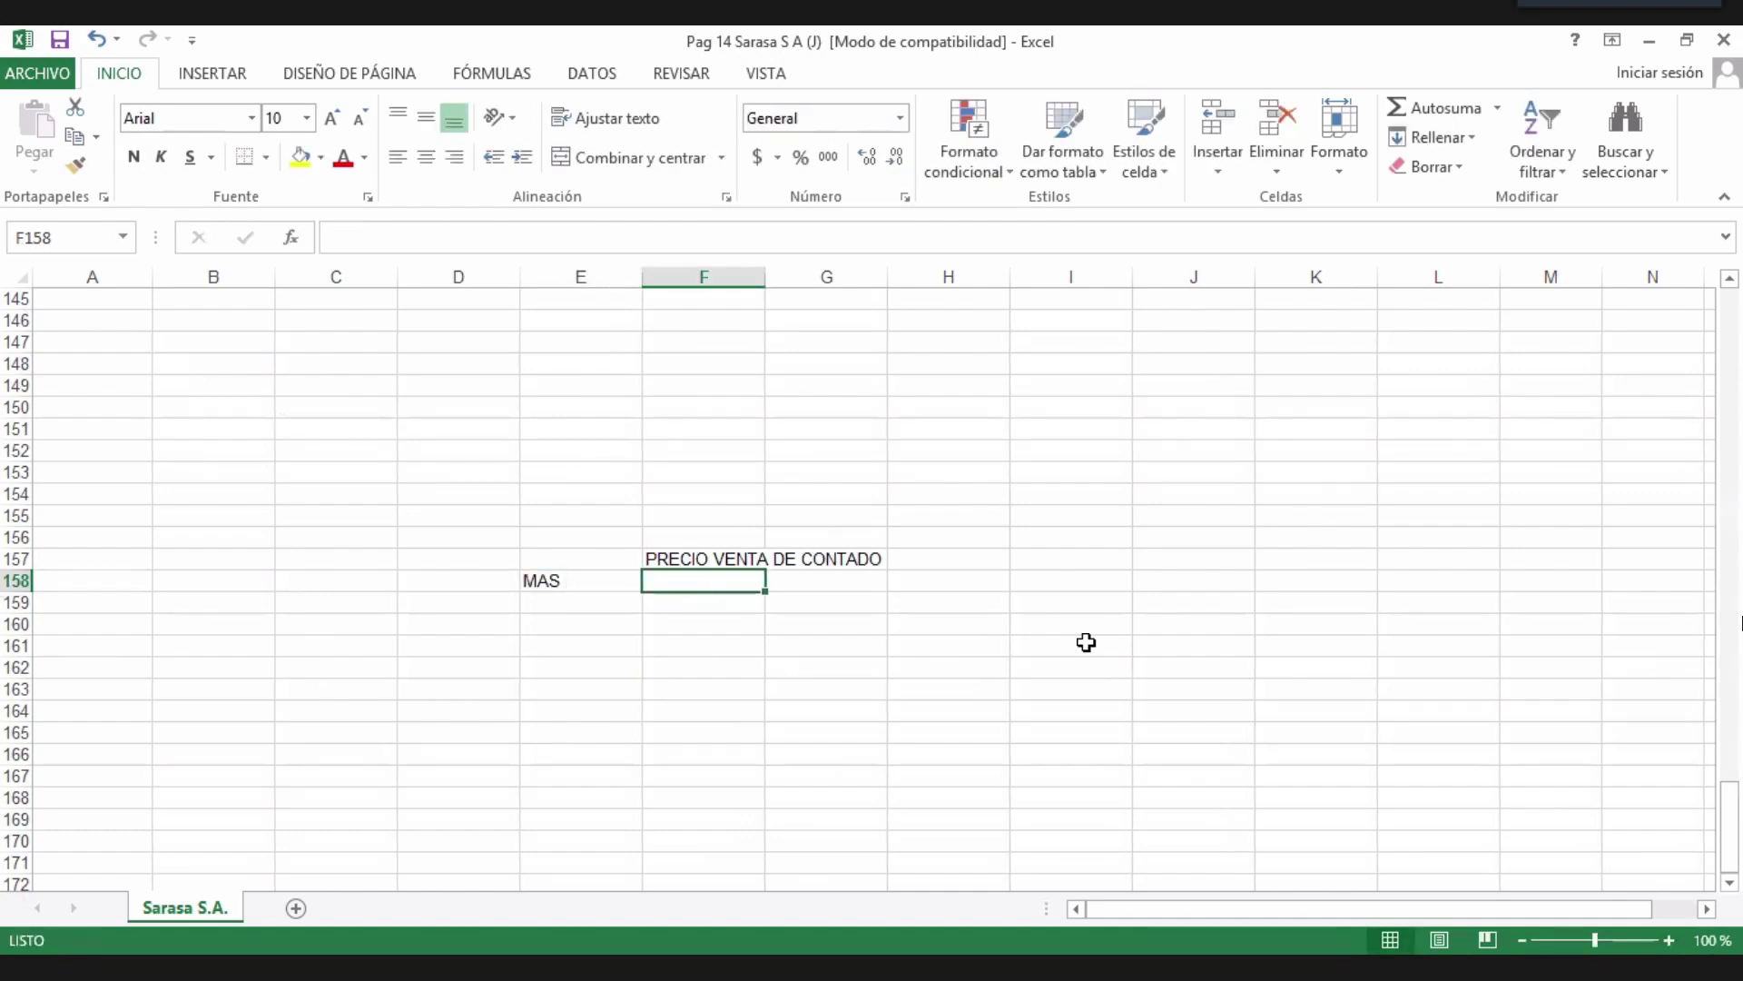
text(INTERESE)
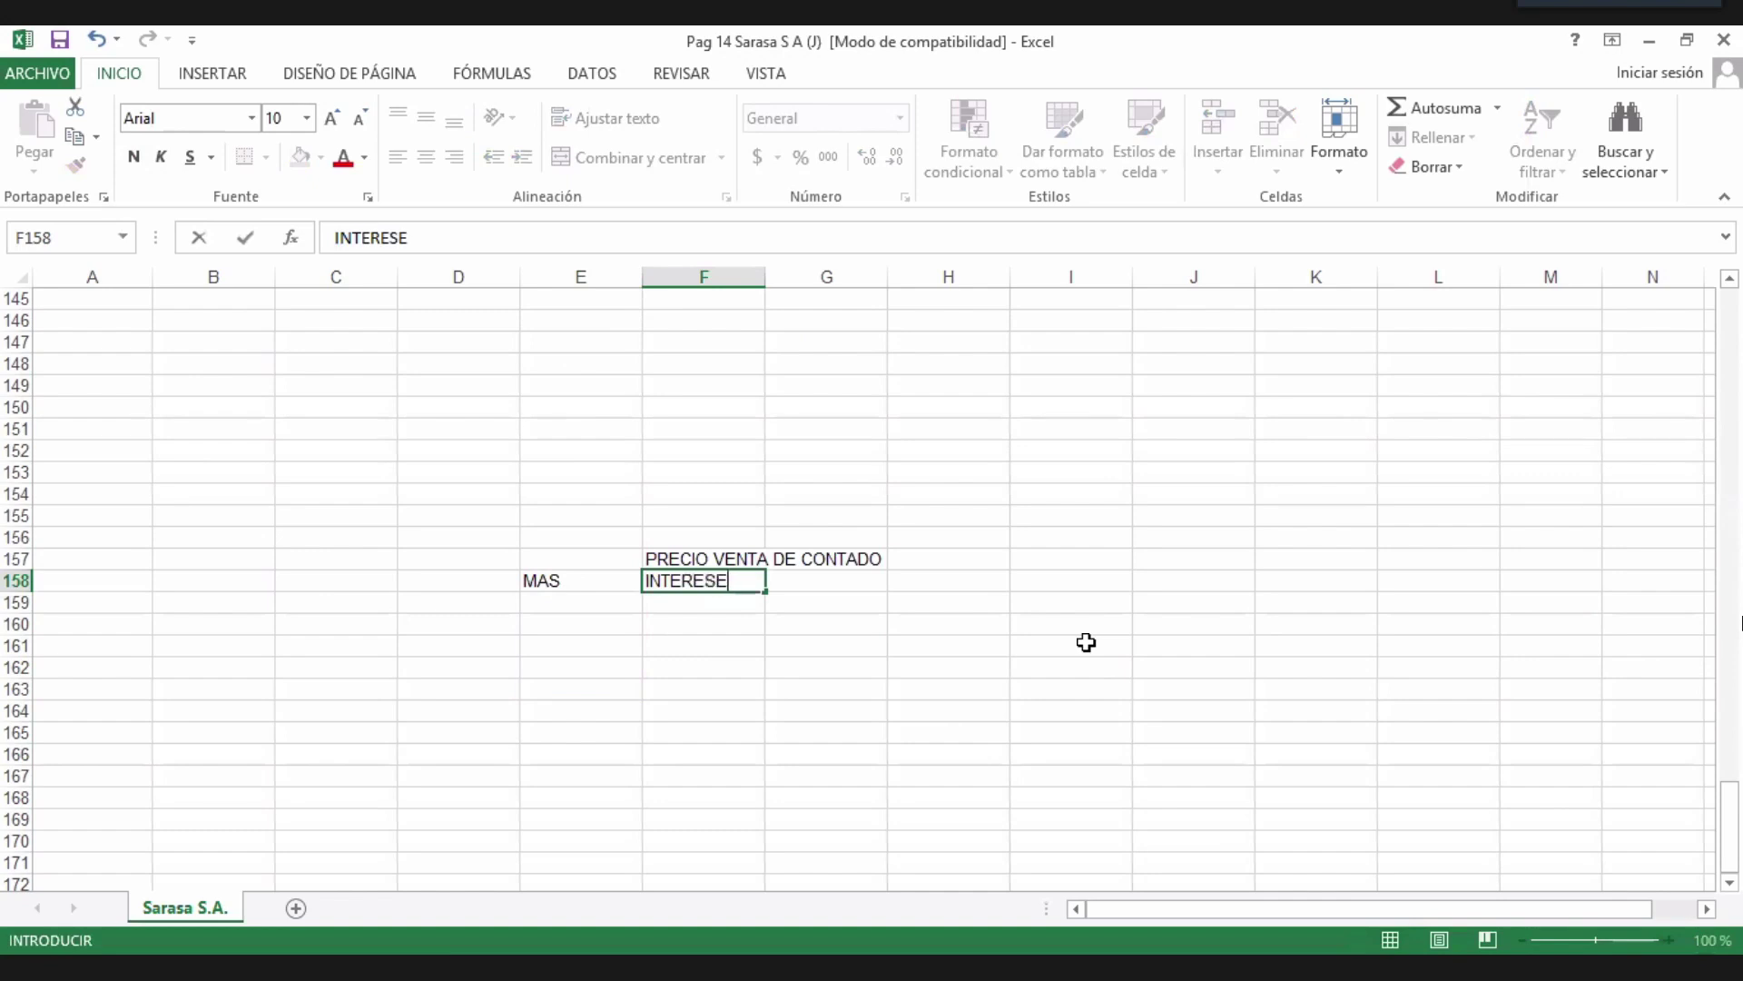
text(S DEVEN)
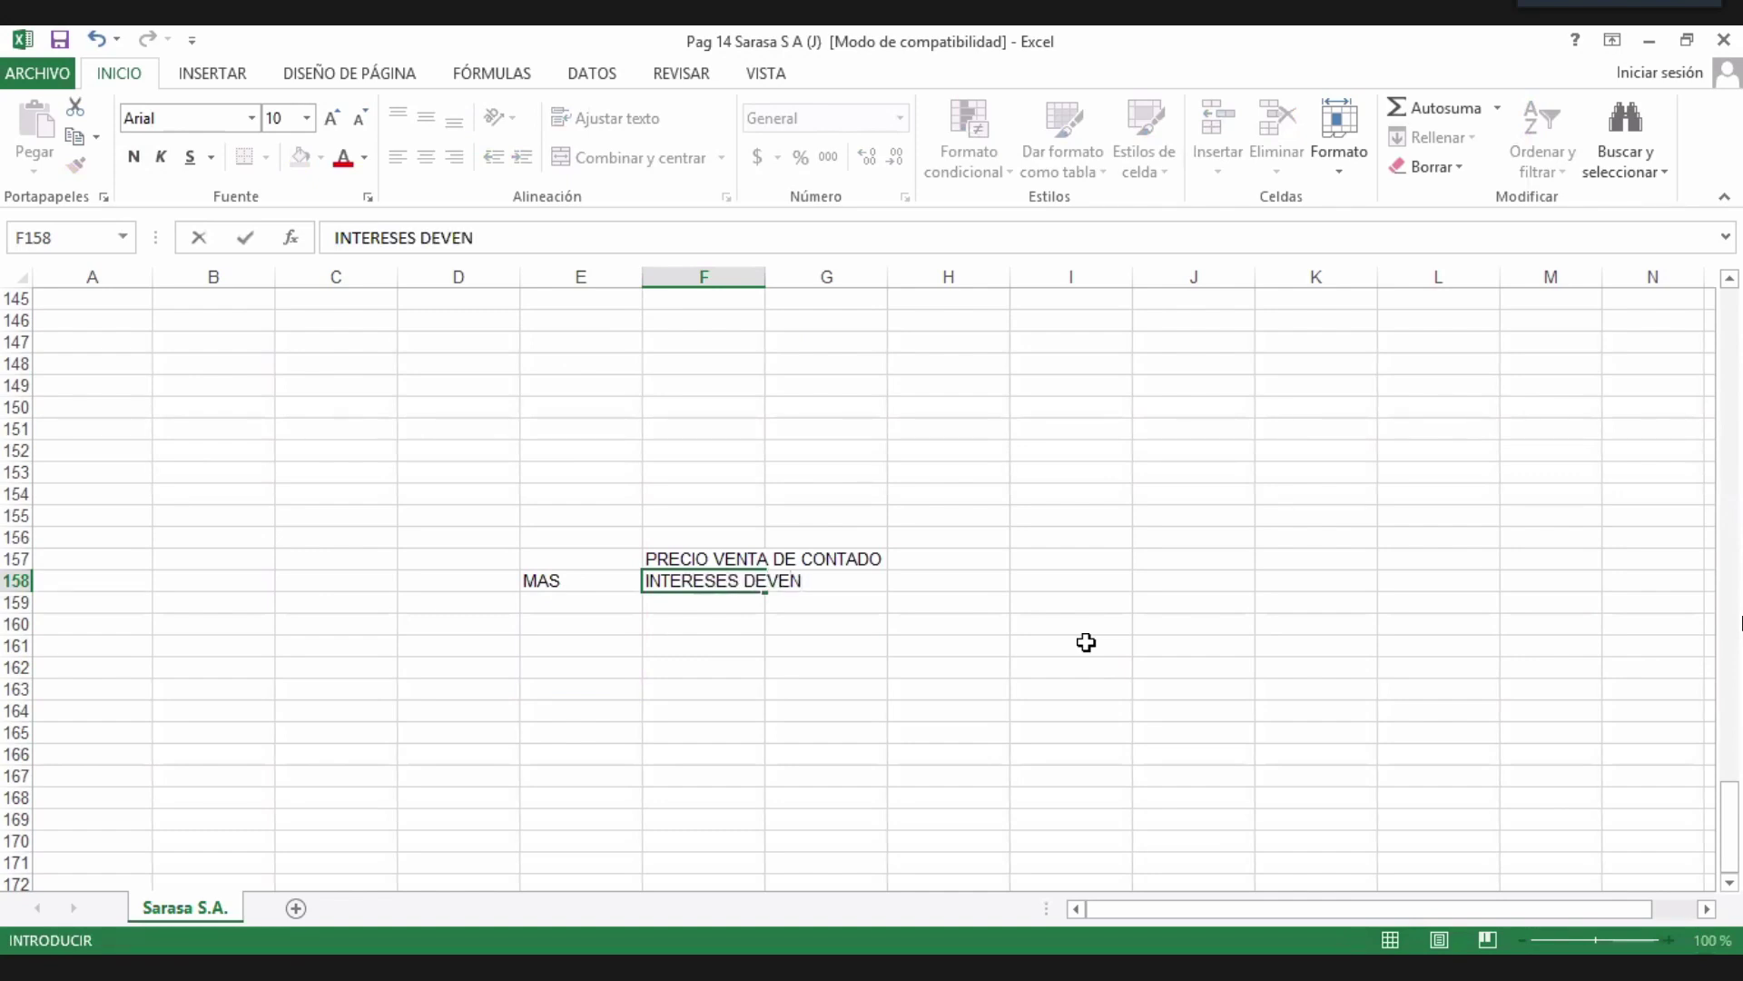
text(GADOS)
key(Return)
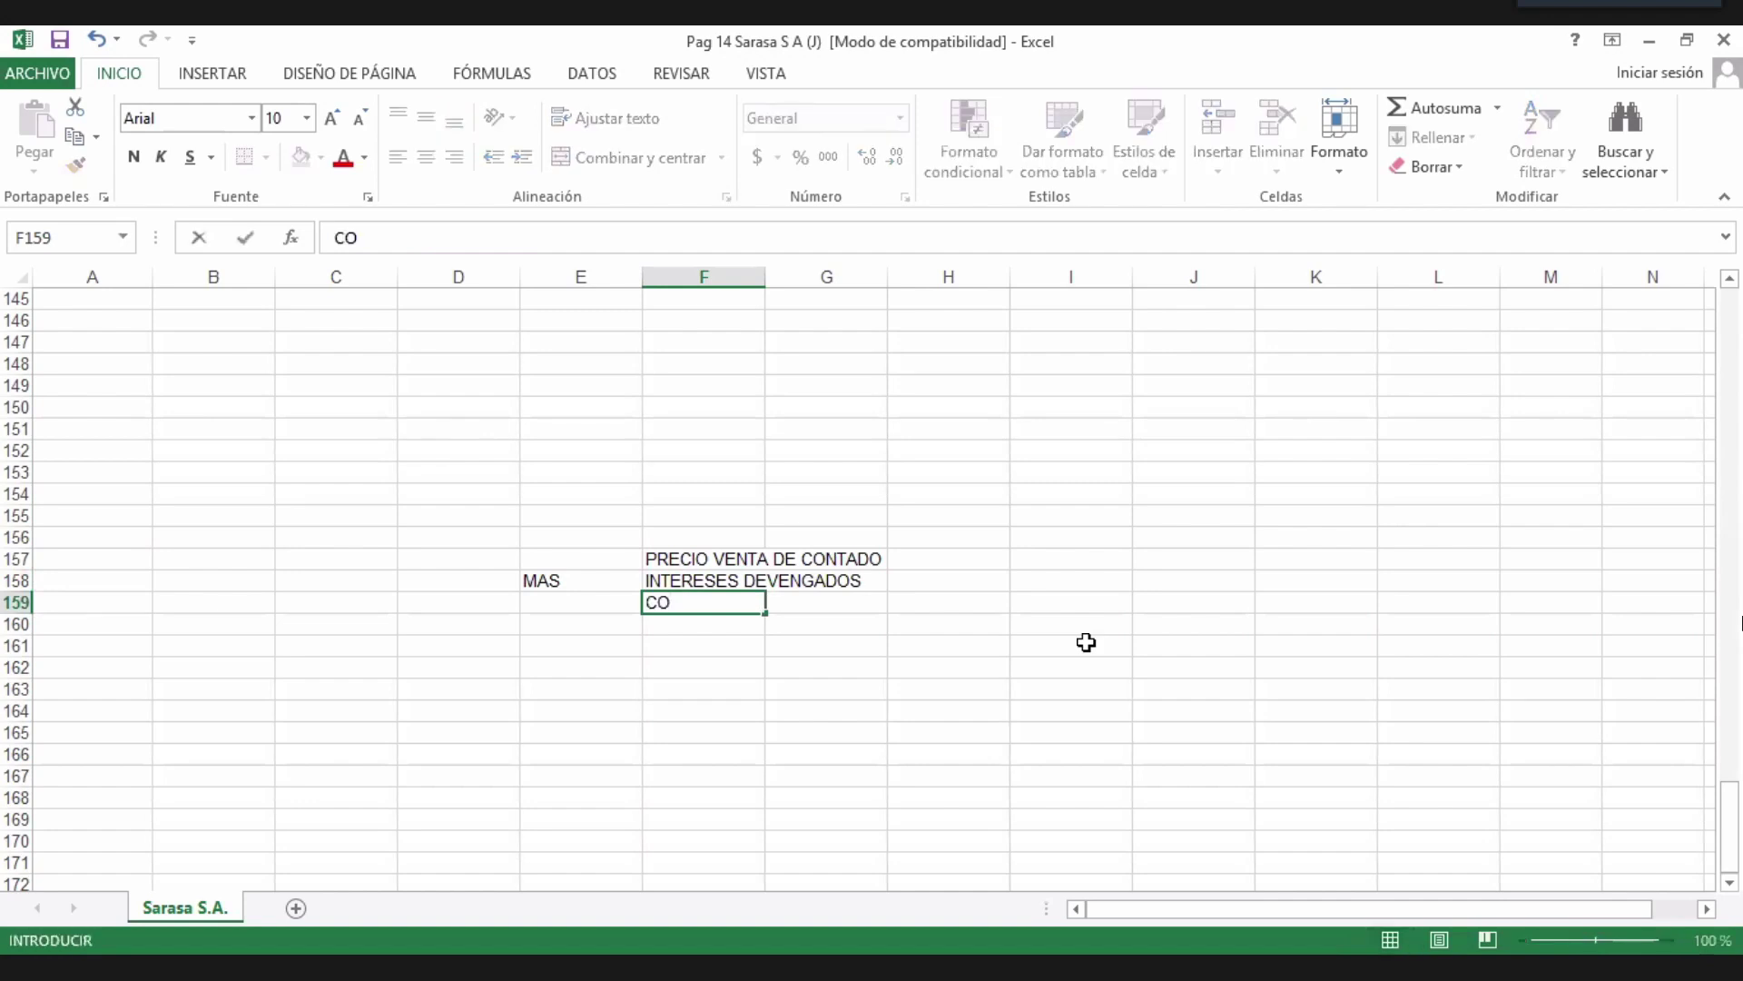
Complete the third formula line with "COBRANZAS REALIZADAS" in F159 and "MENOS" in E159.
text(BRANZAS REALIZ)
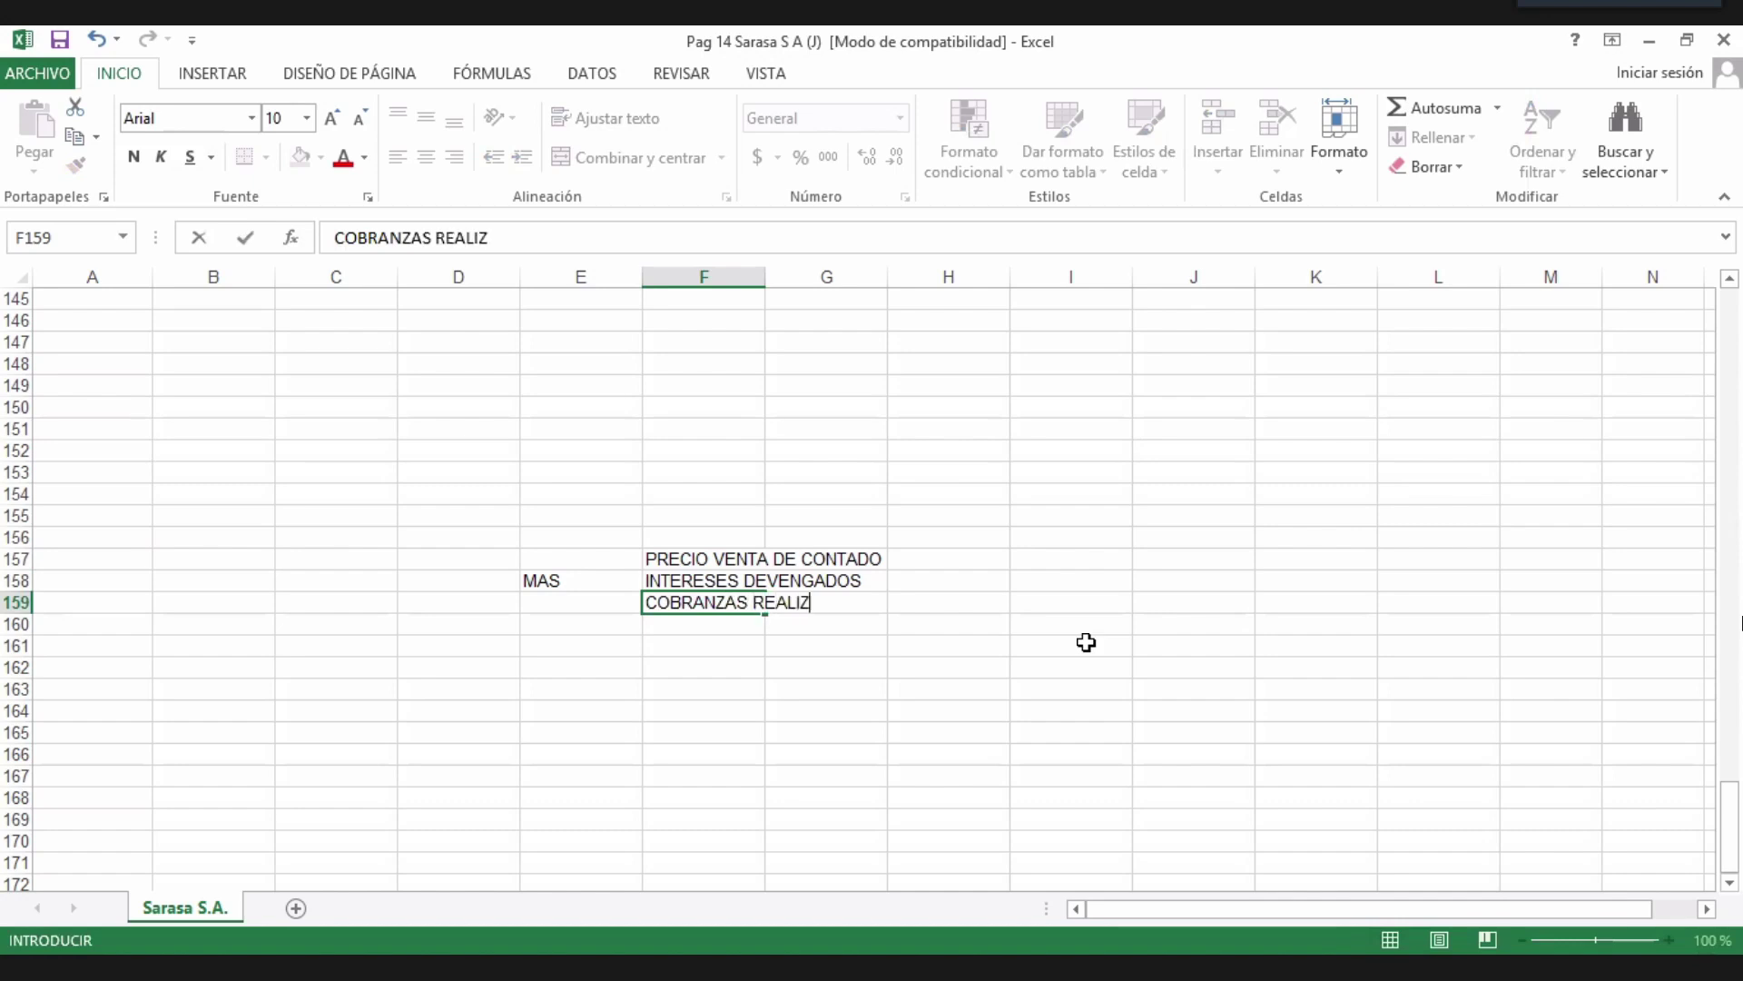
text(ADAS)
key(Left)
key(Left)
key(Right)
text(M)
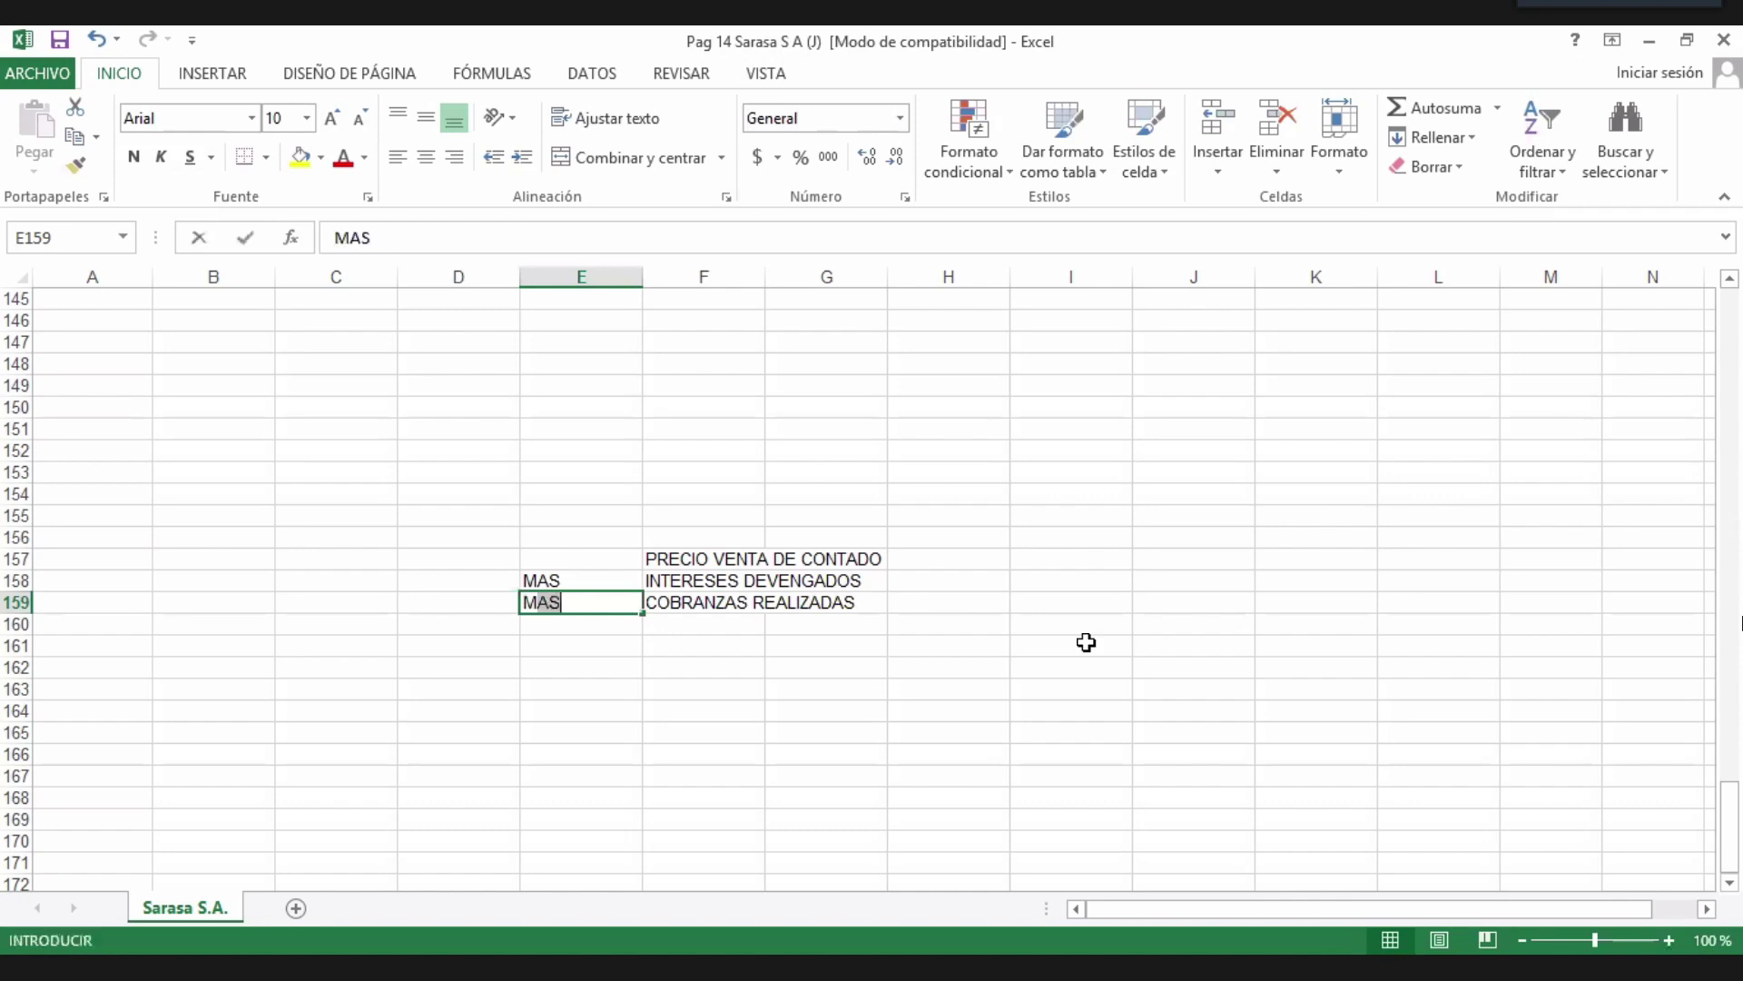
text(ENOS)
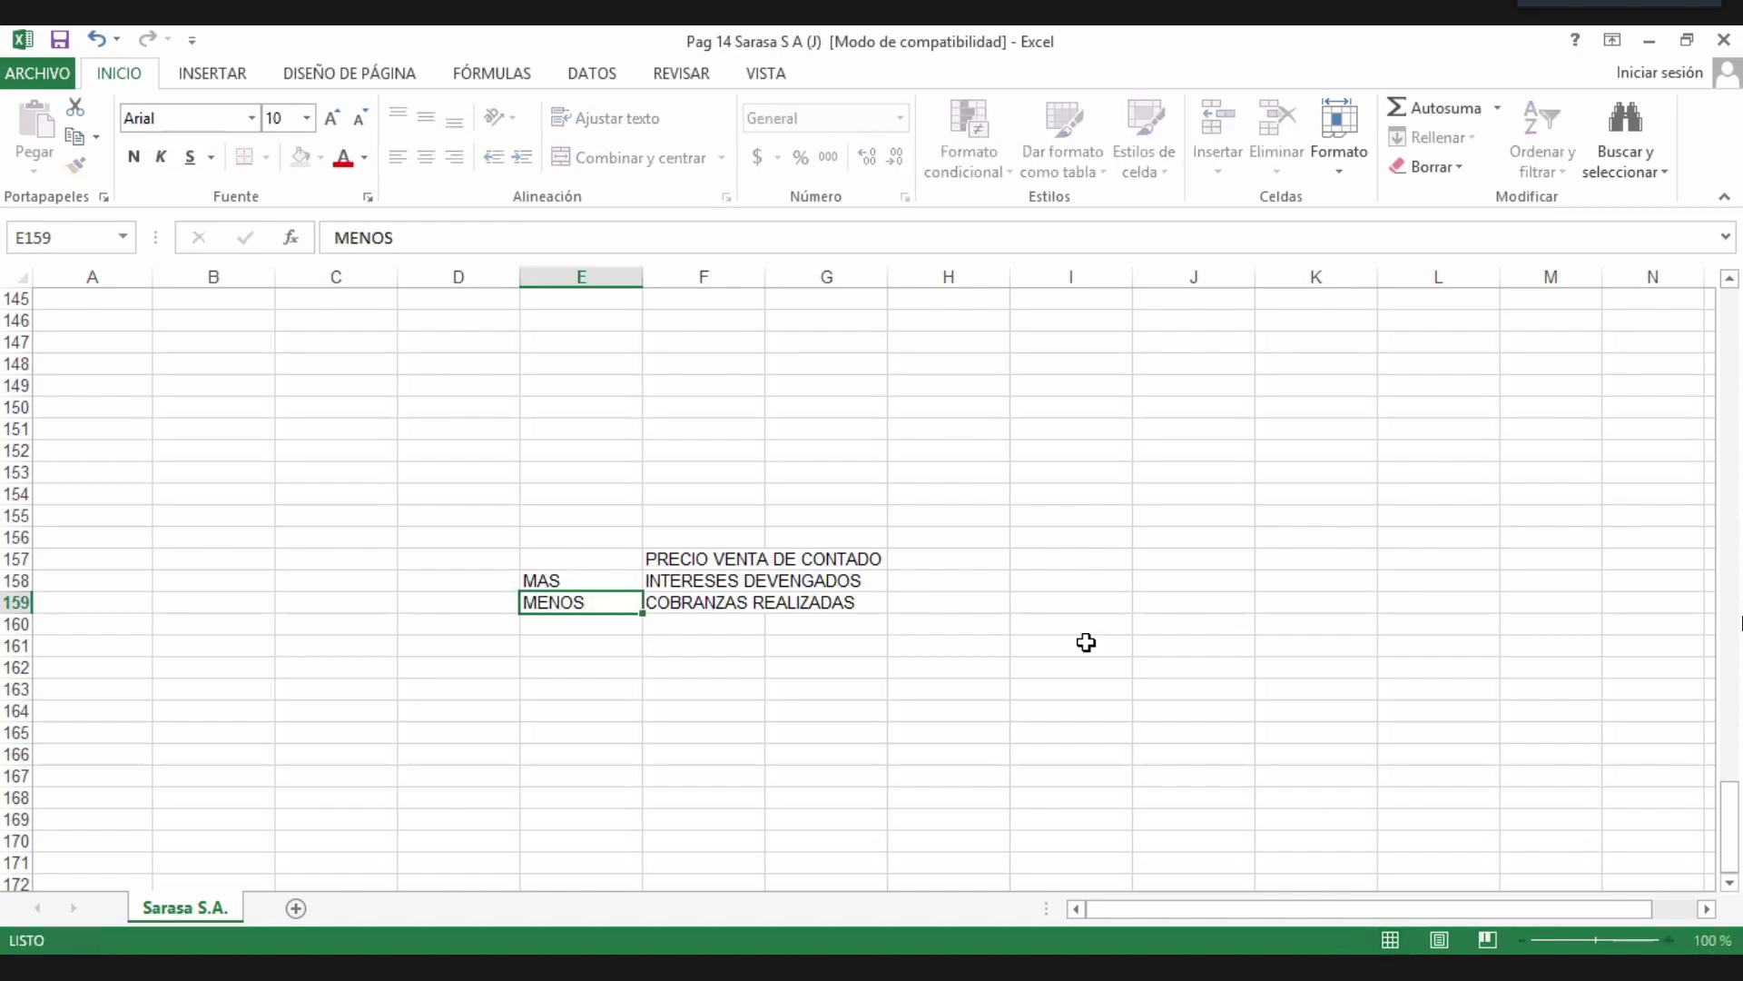
key(Return)
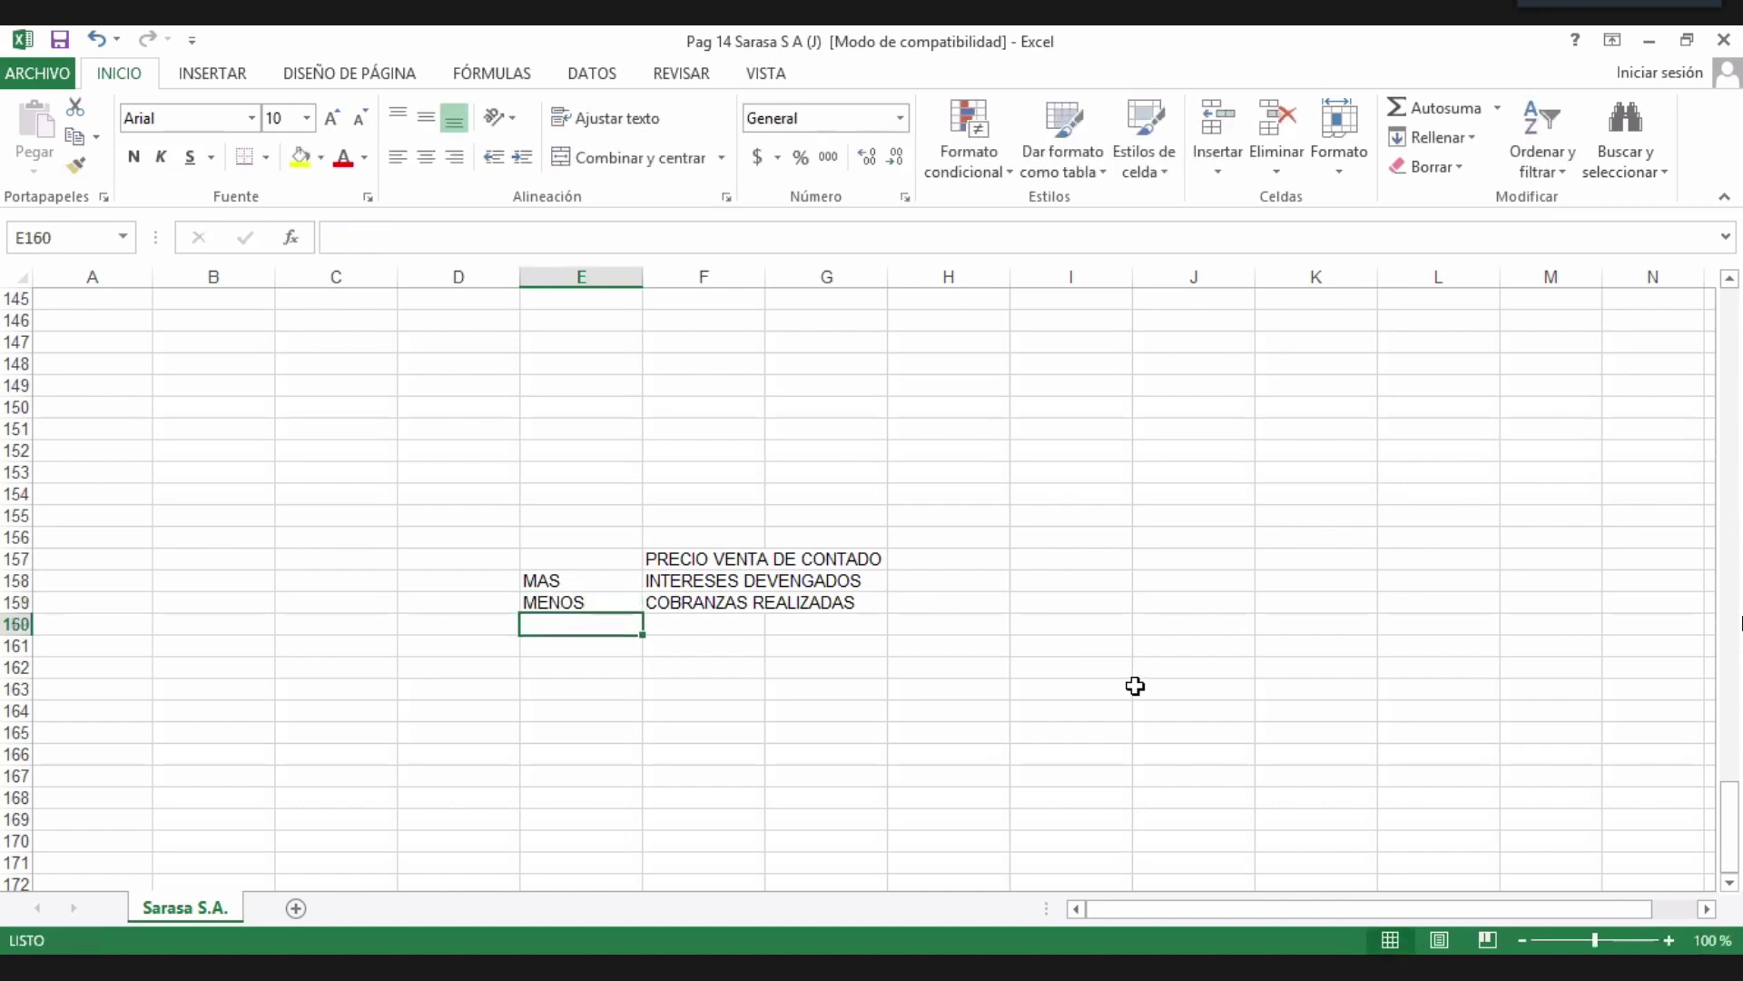
Go over the three formula labels in F157:F159, from the cash sale price to the accrued interest.
click(679, 558)
drag(679, 582, 684, 618)
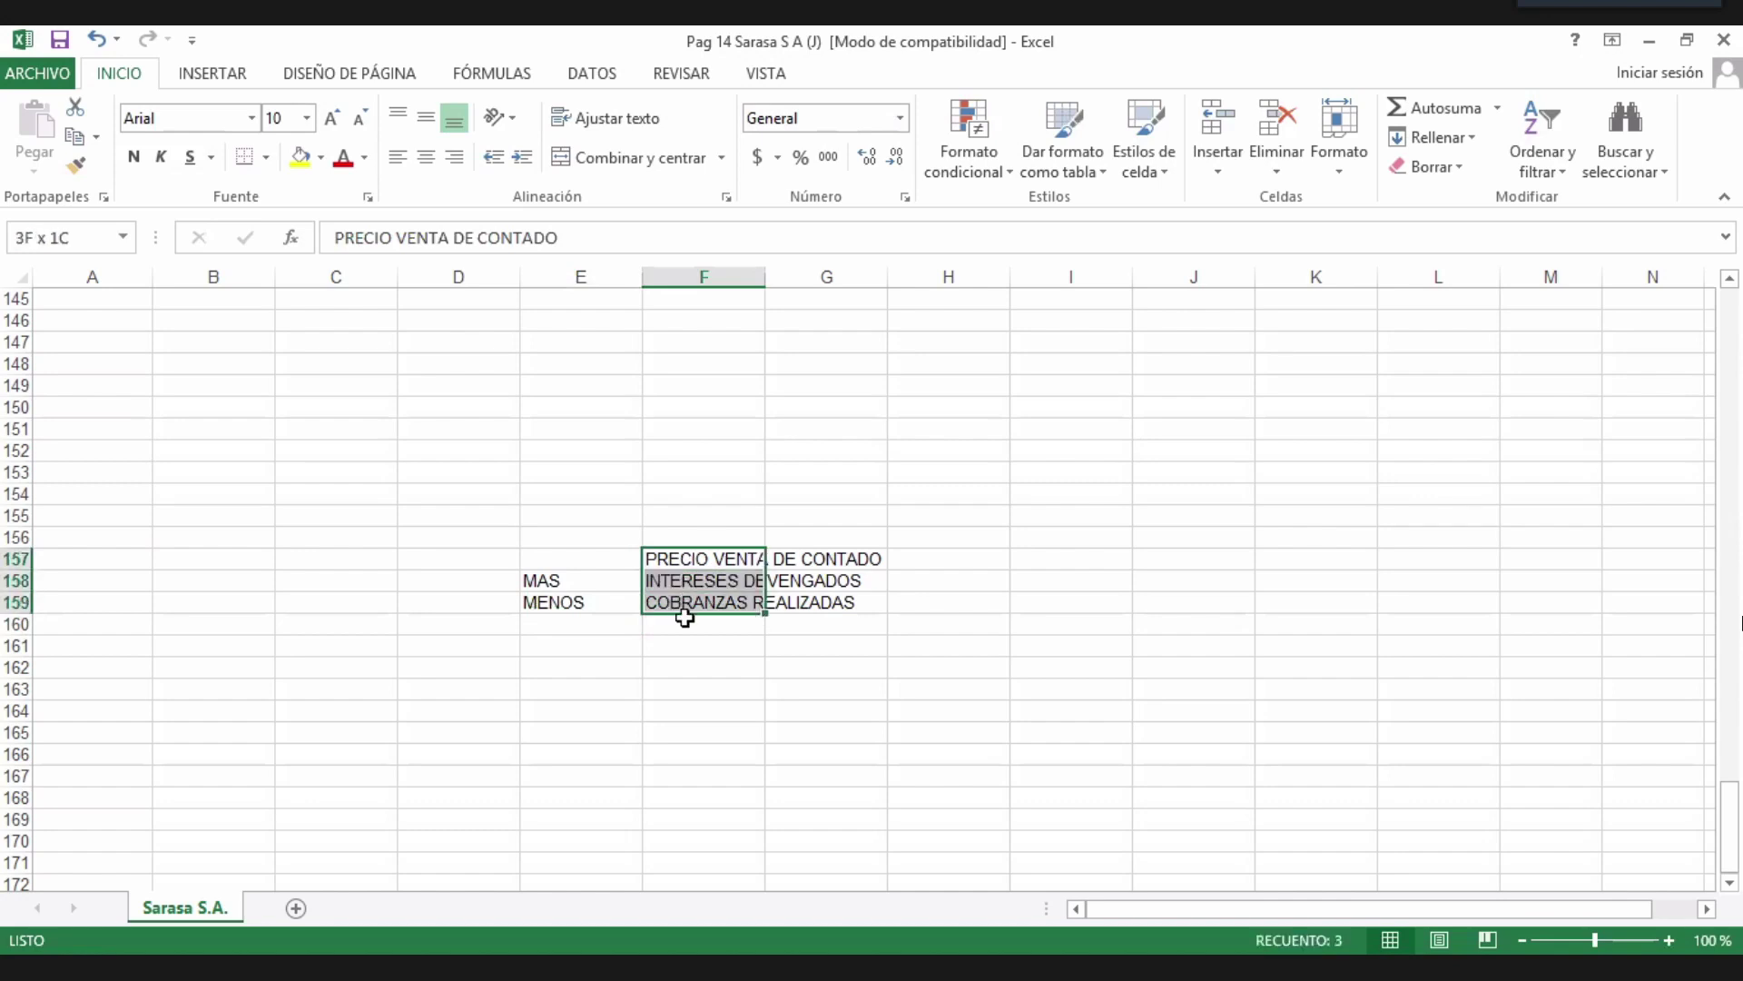
click(784, 715)
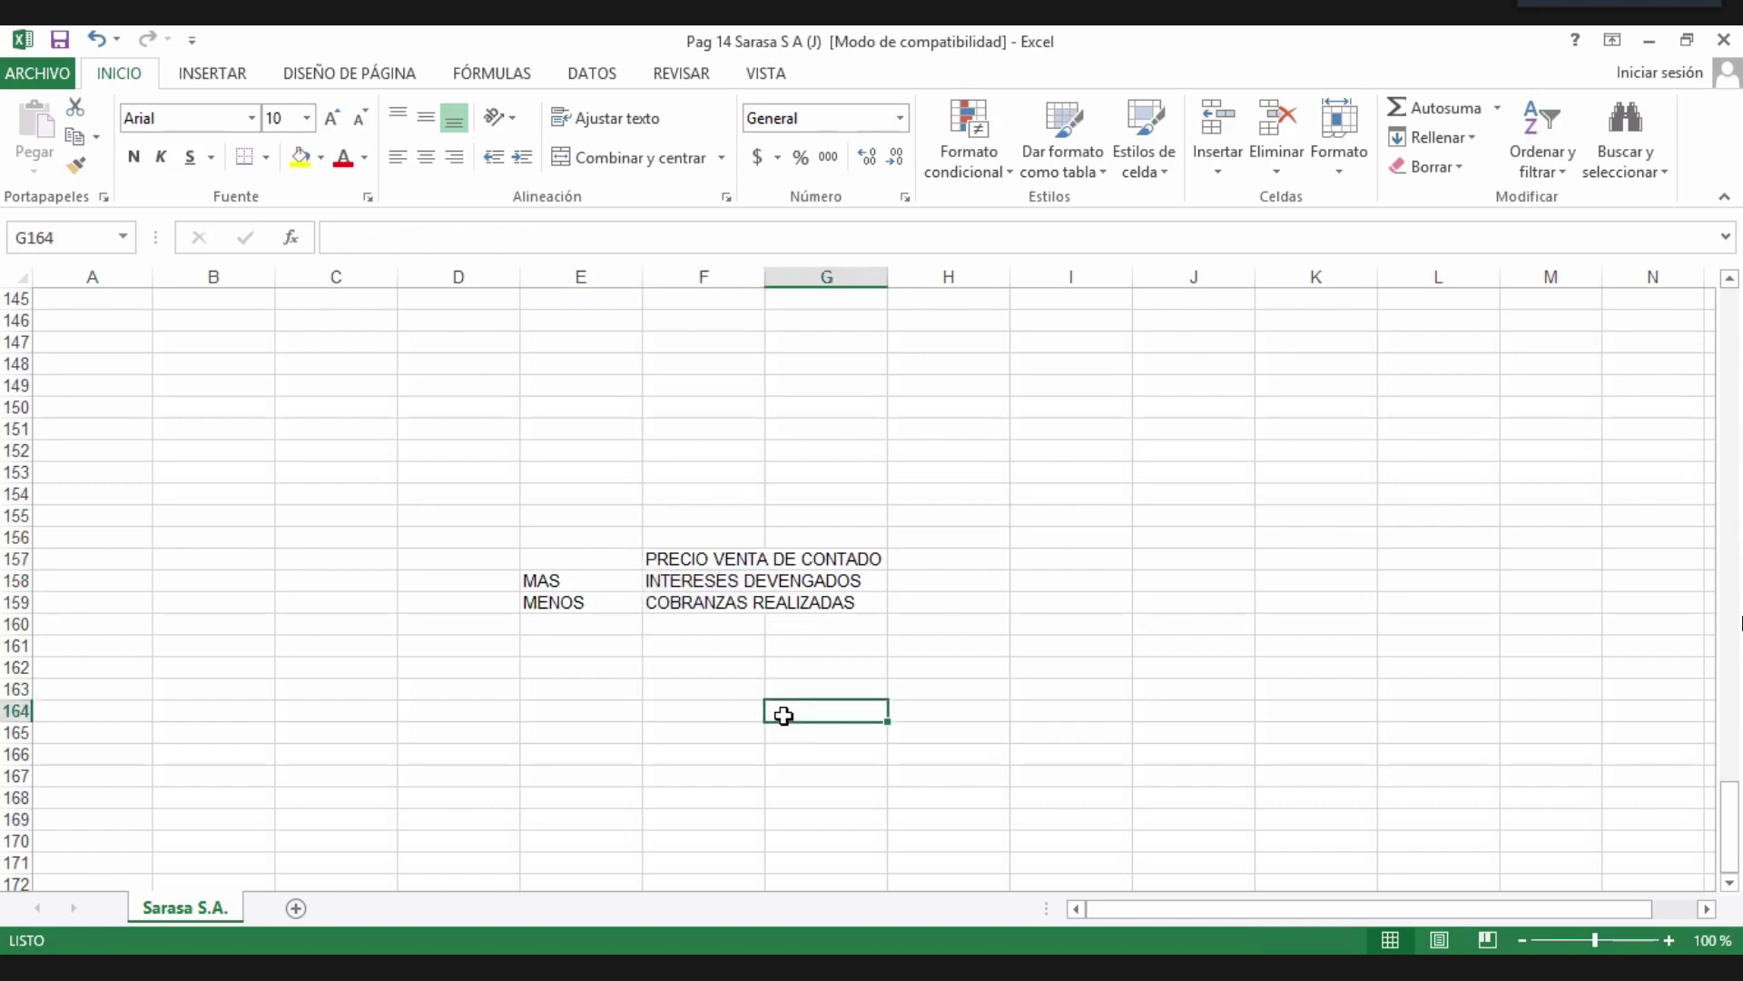
click(660, 560)
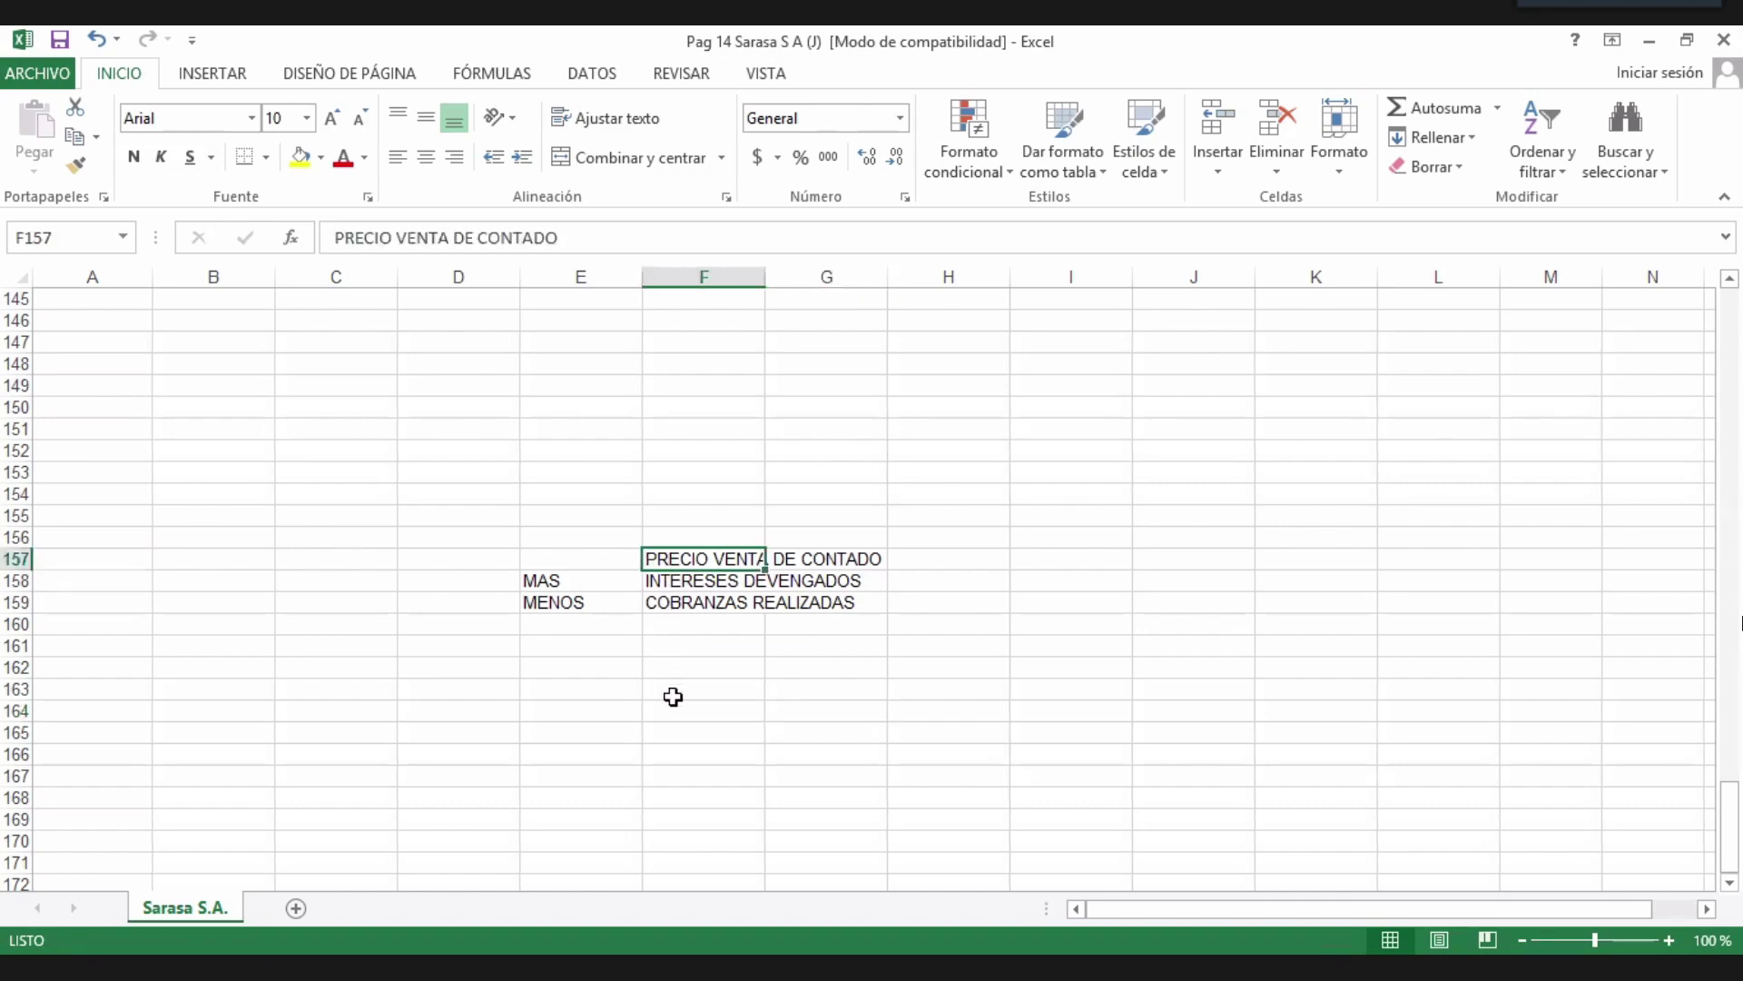
click(673, 581)
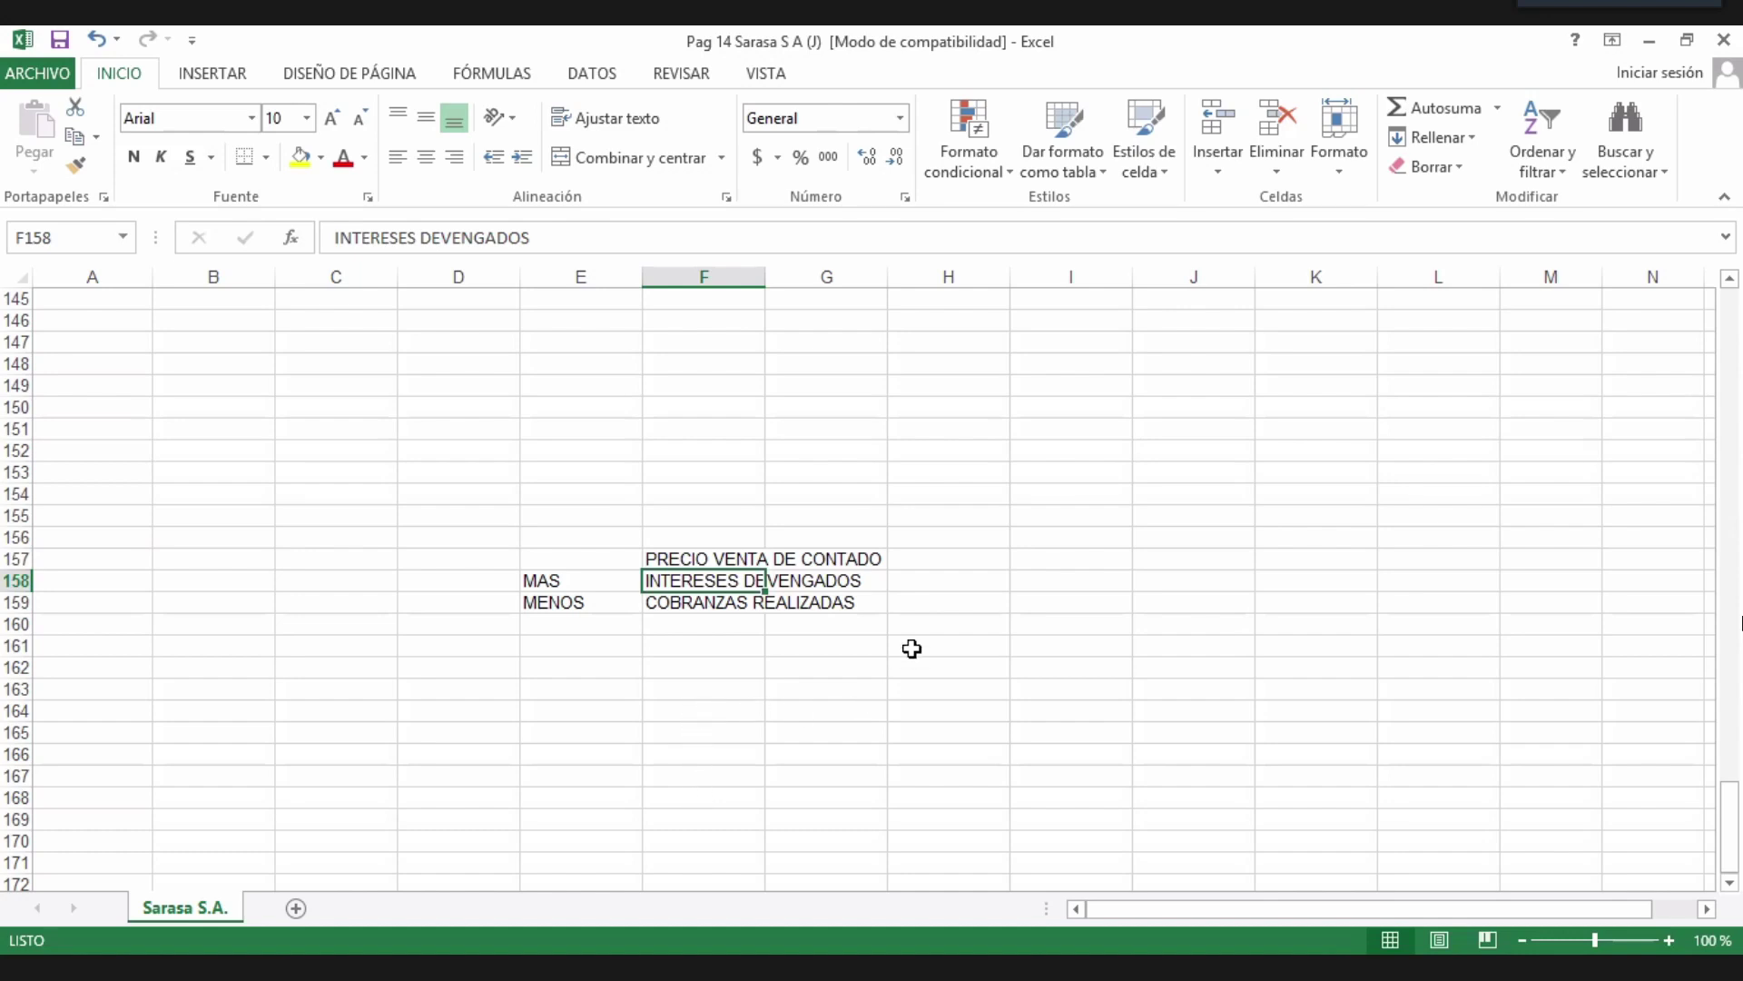
Enter the months beside the first two formula lines: "OTUBRE" in H157 and "DICIEMBRE" in H158.
click(969, 563)
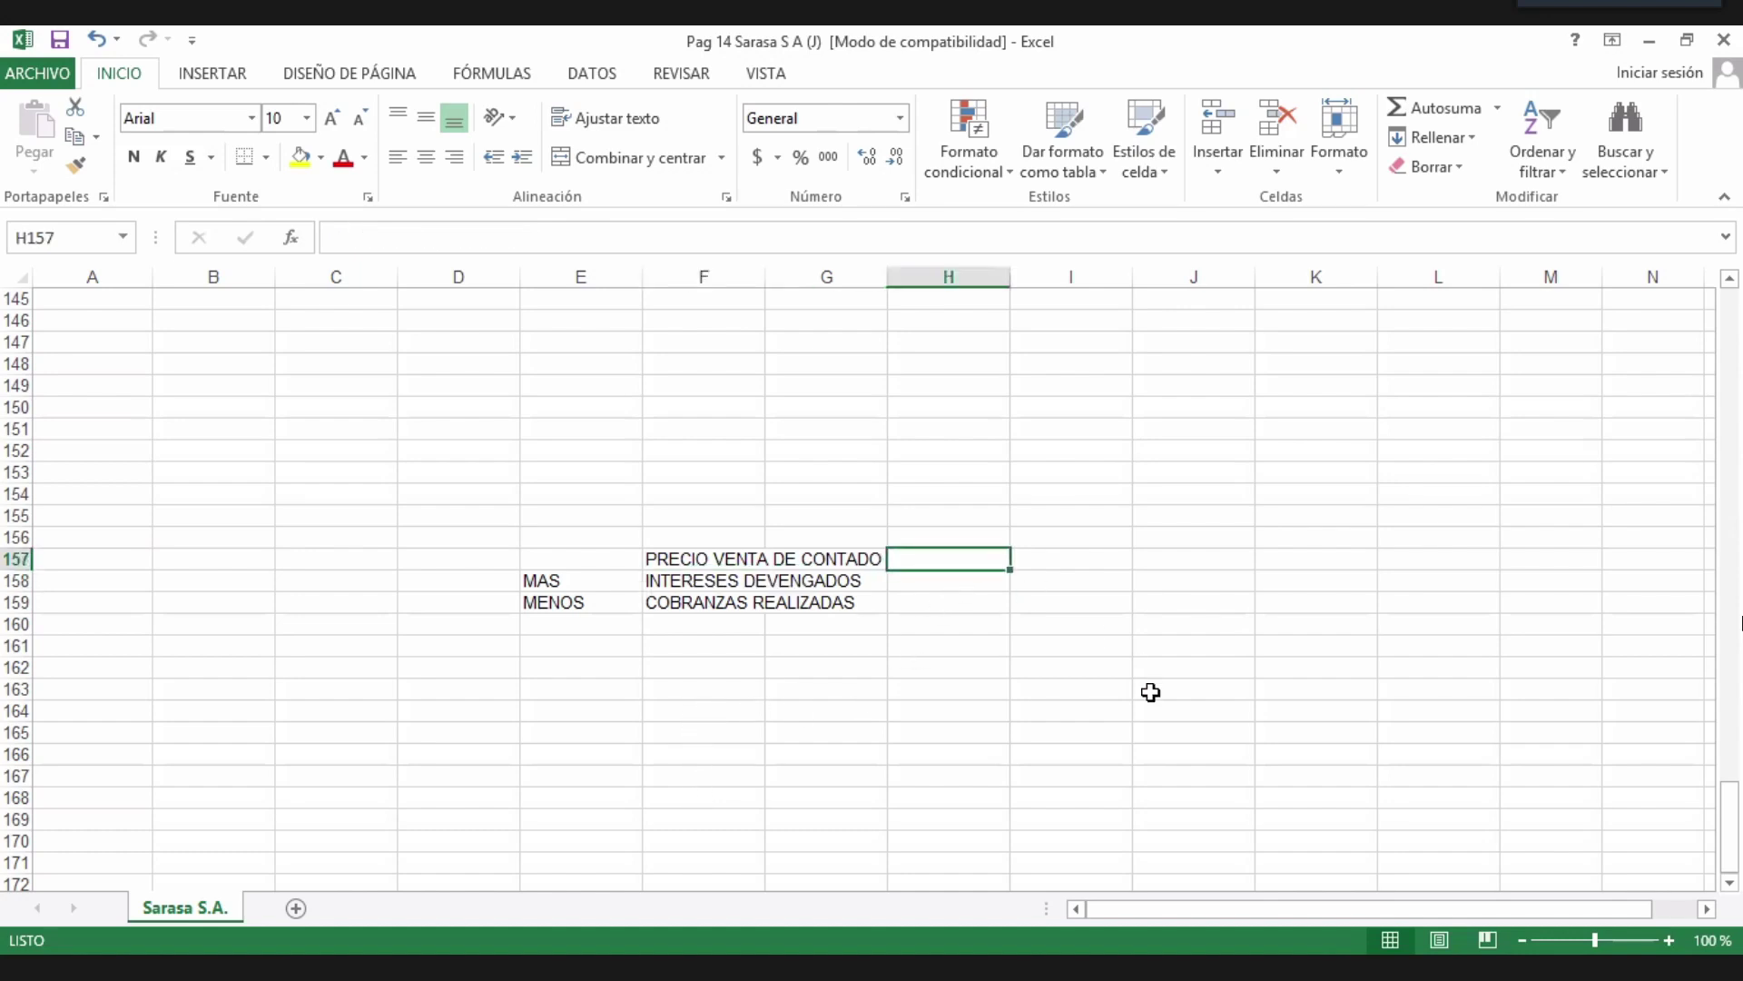
text(OTU)
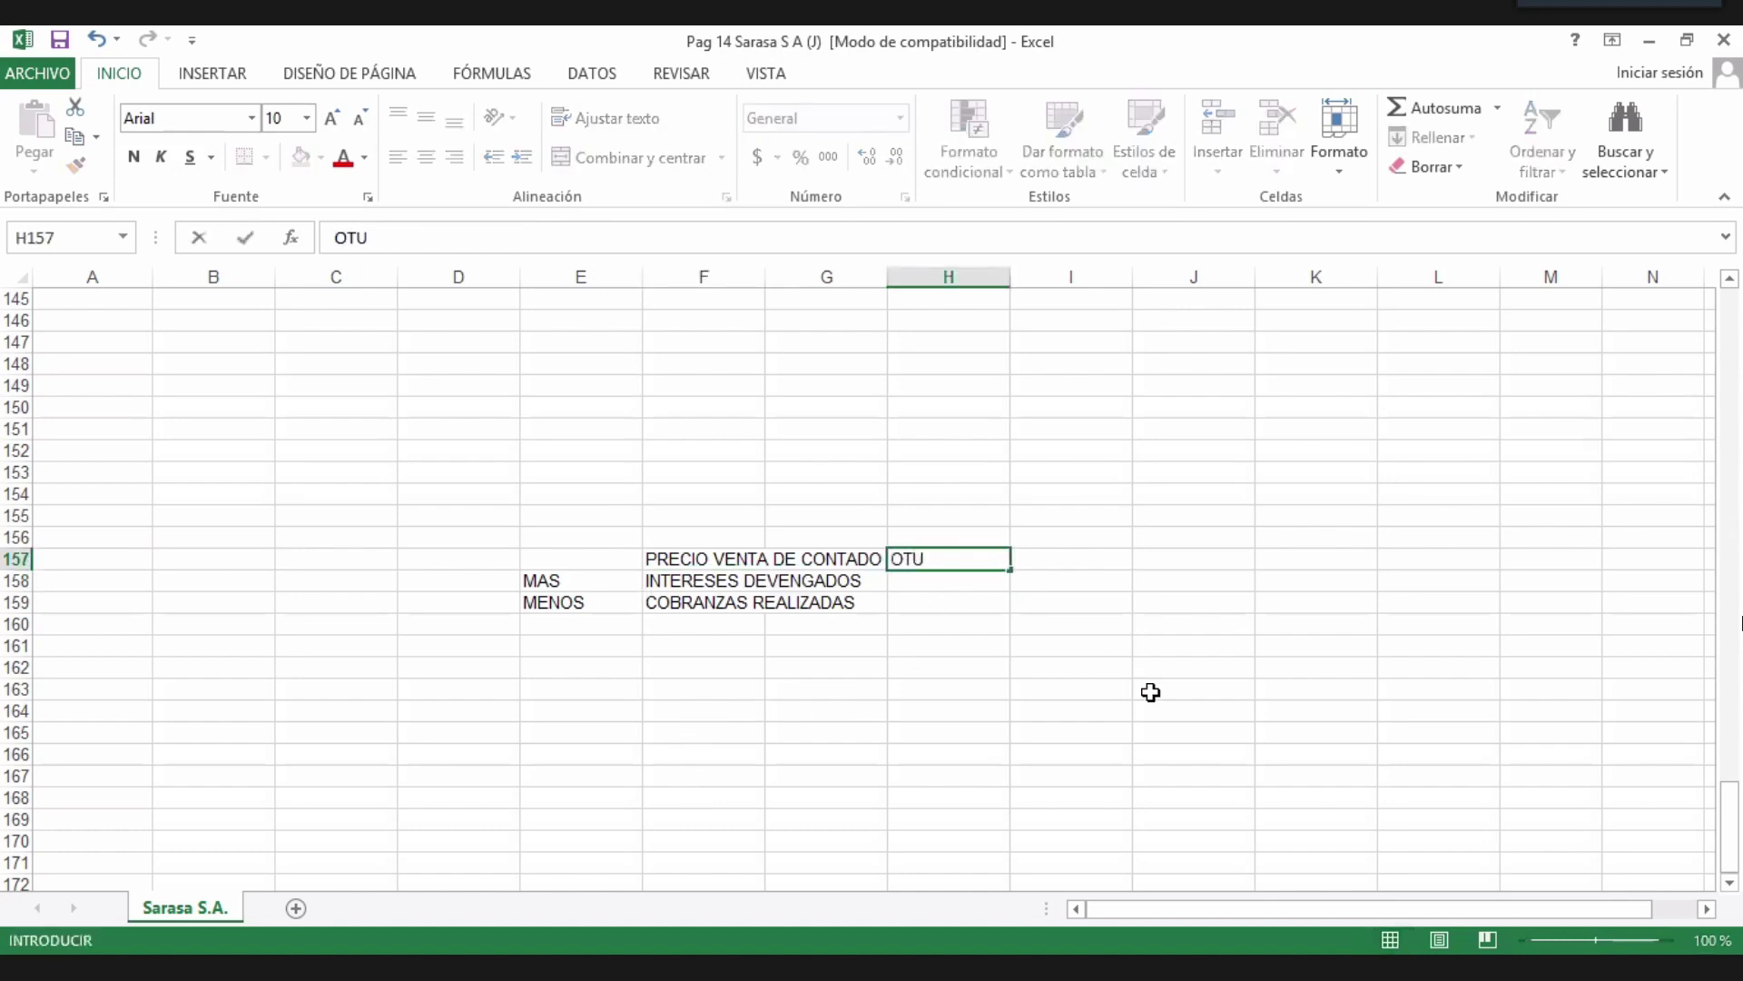
text(BRE)
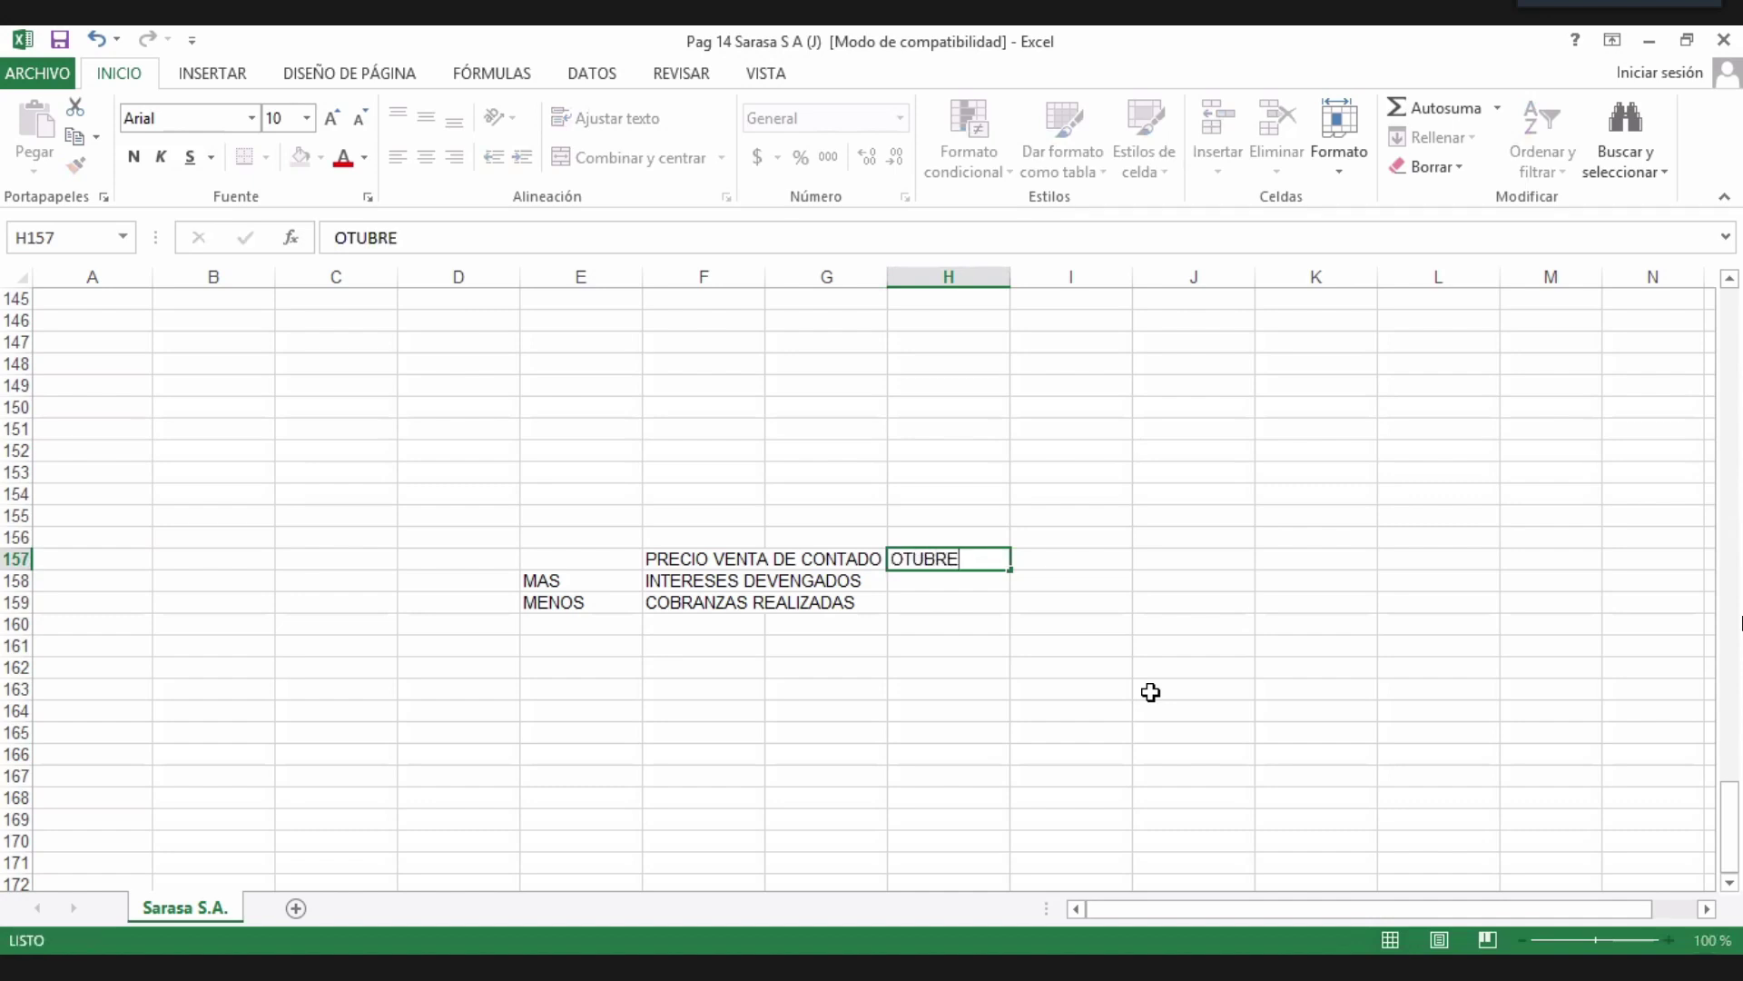
key(Return)
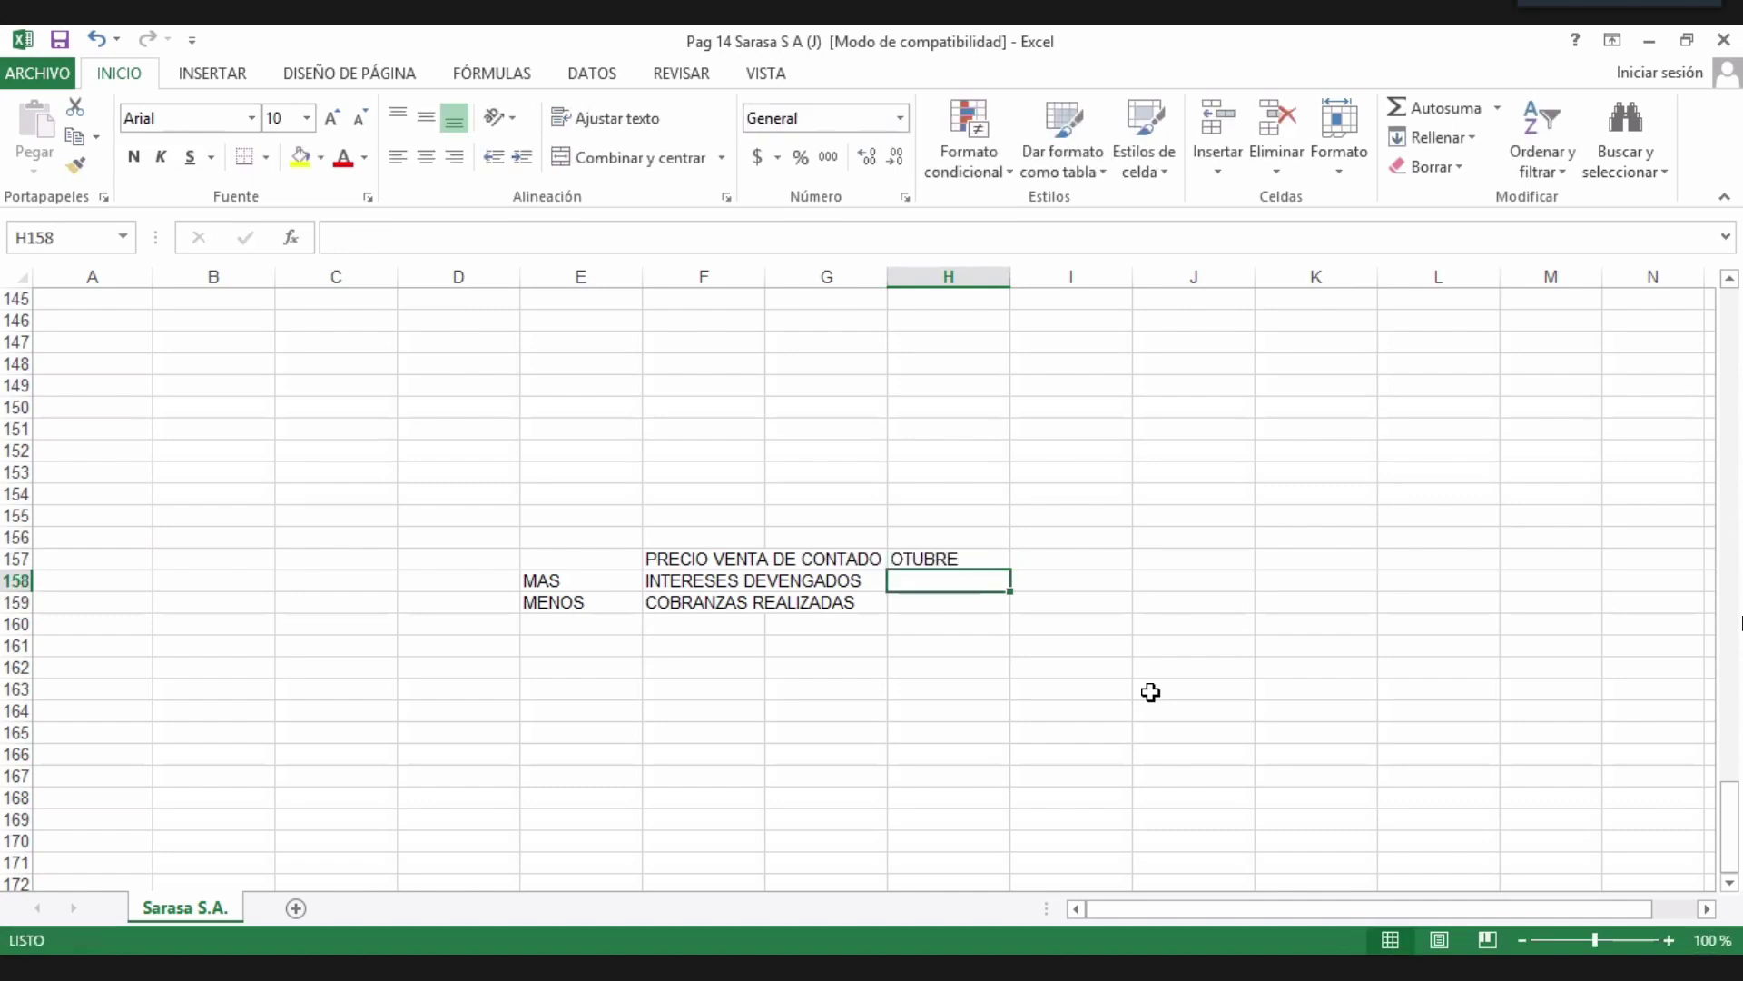
text(D)
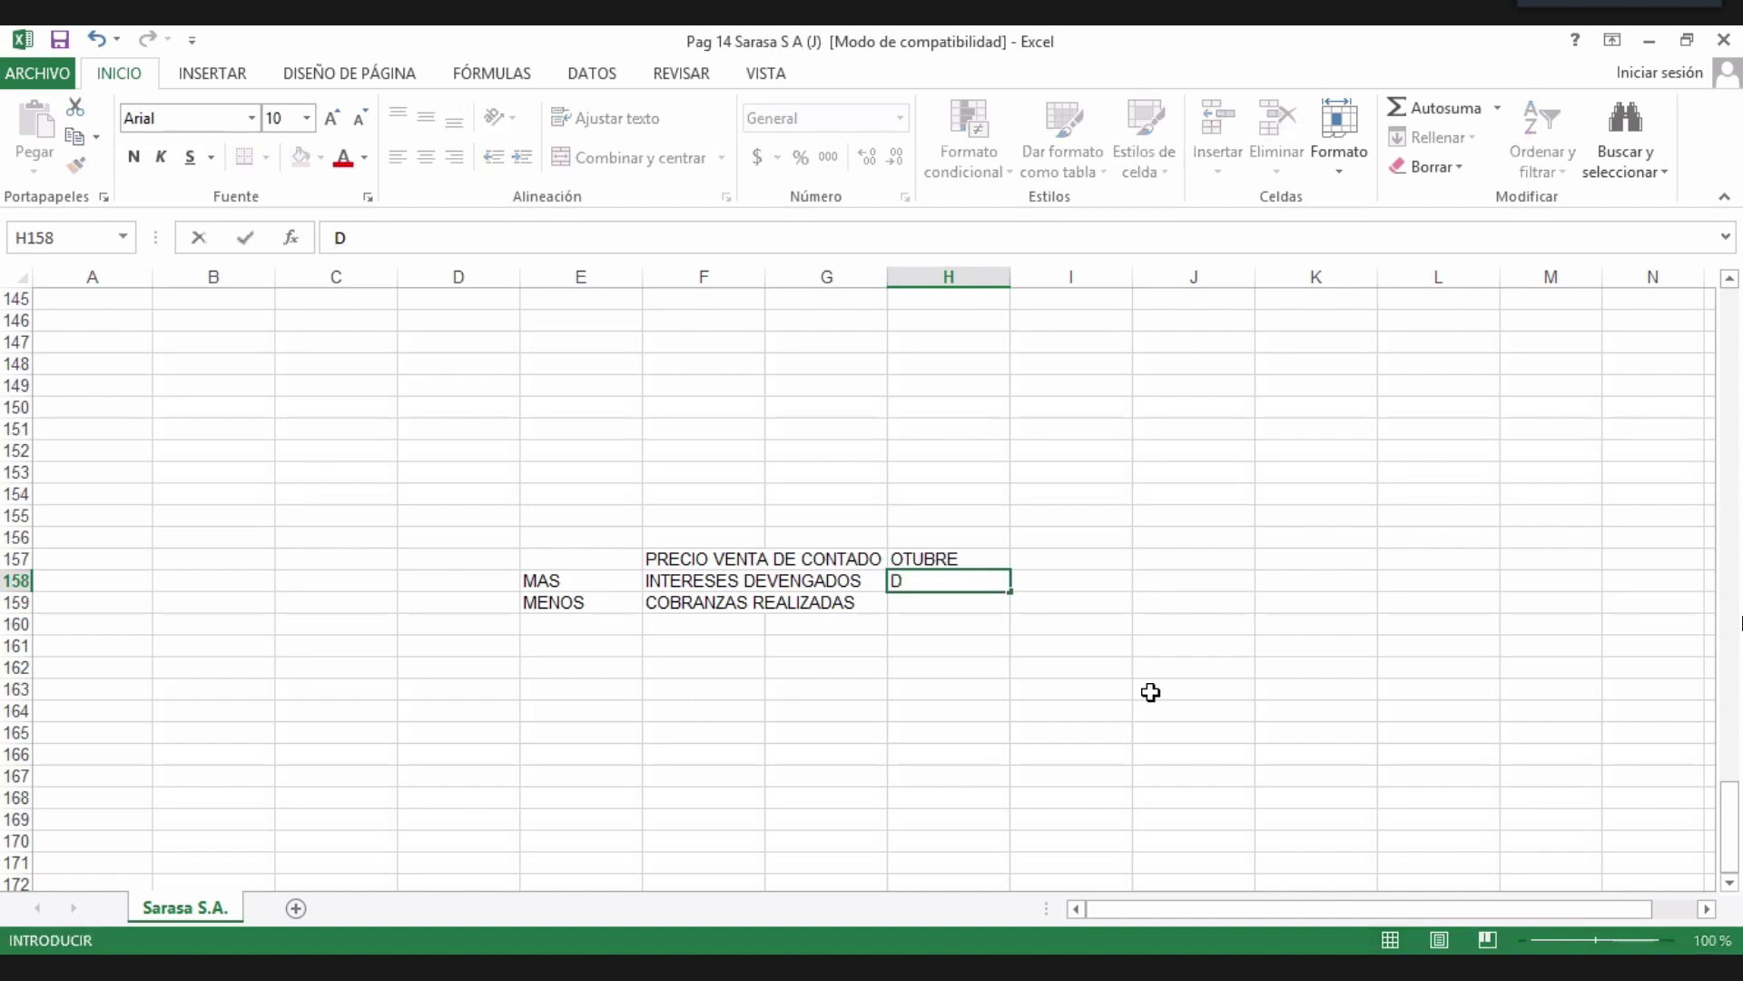
text(ICIEMRE)
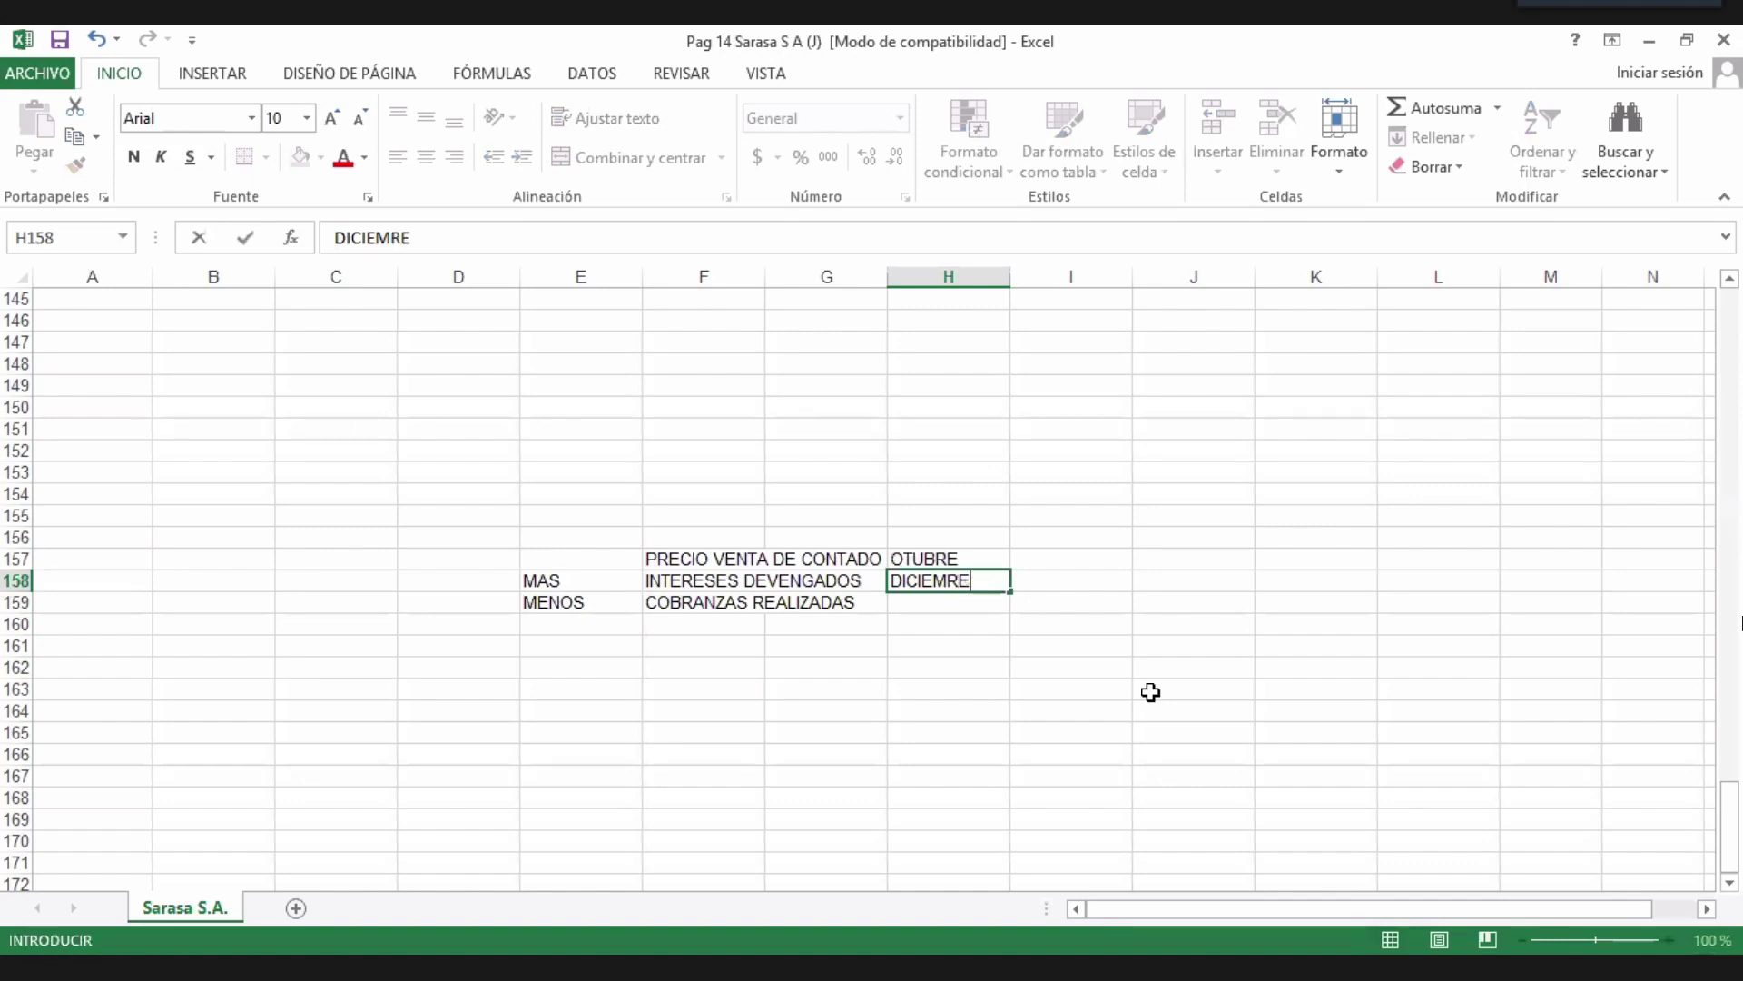
key(Return)
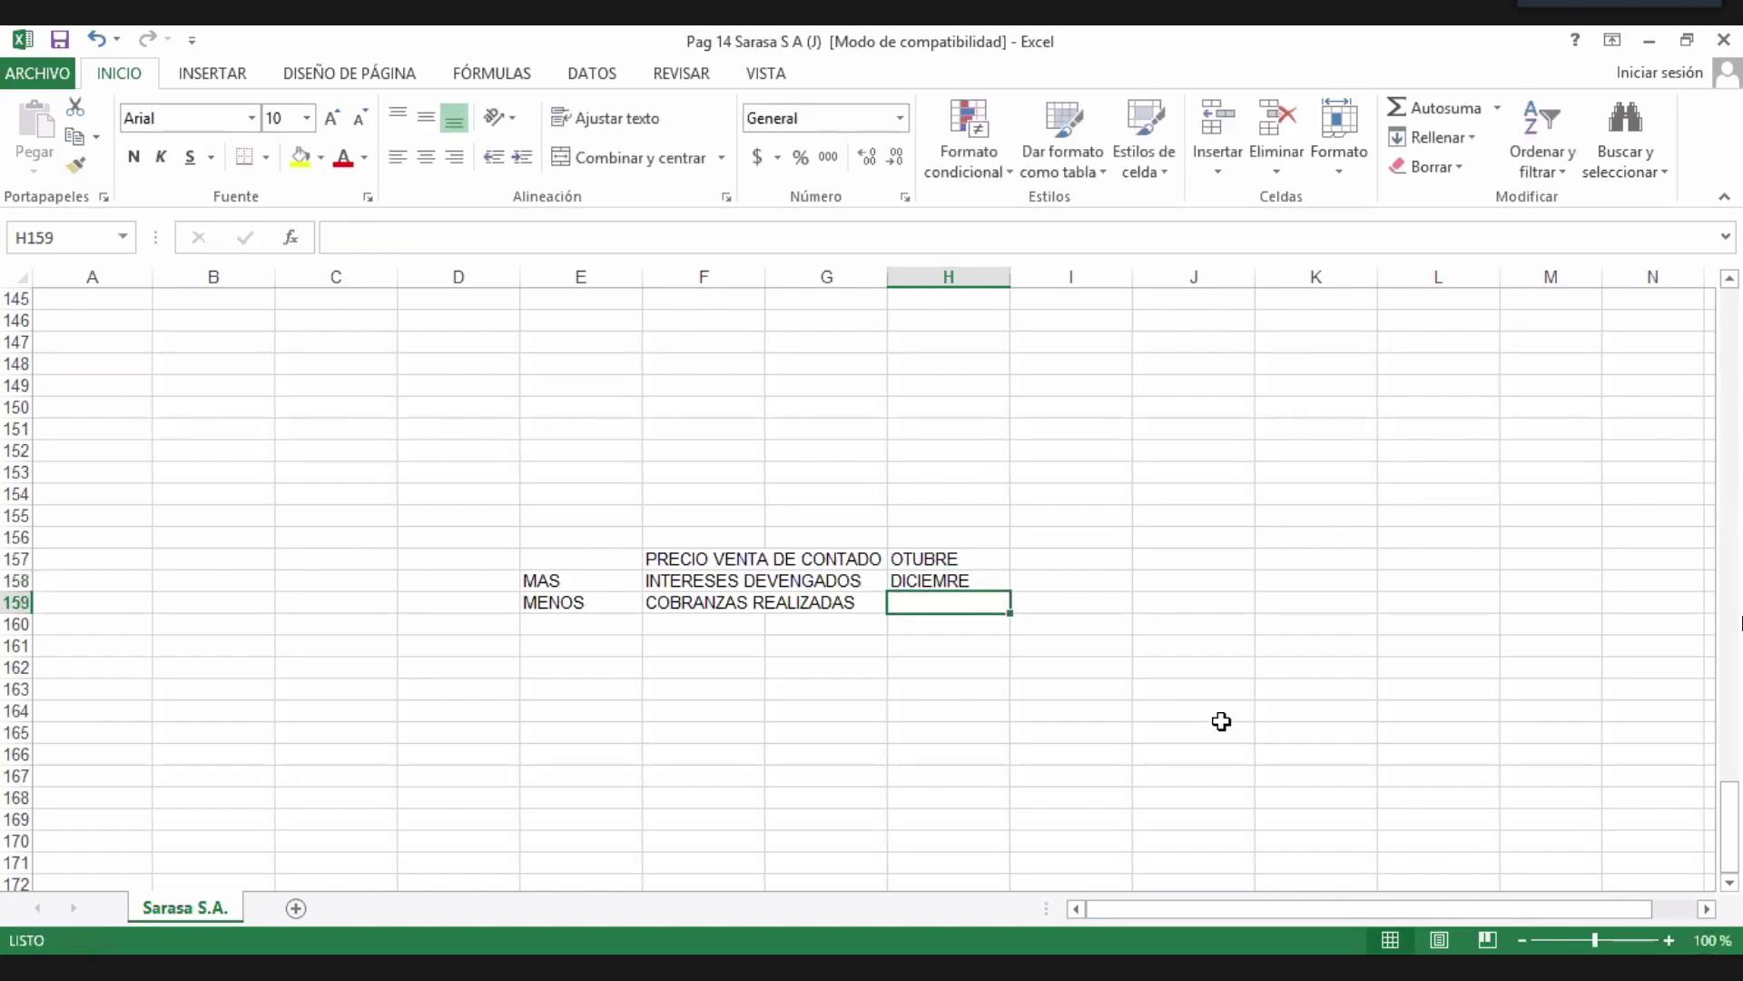
click(995, 582)
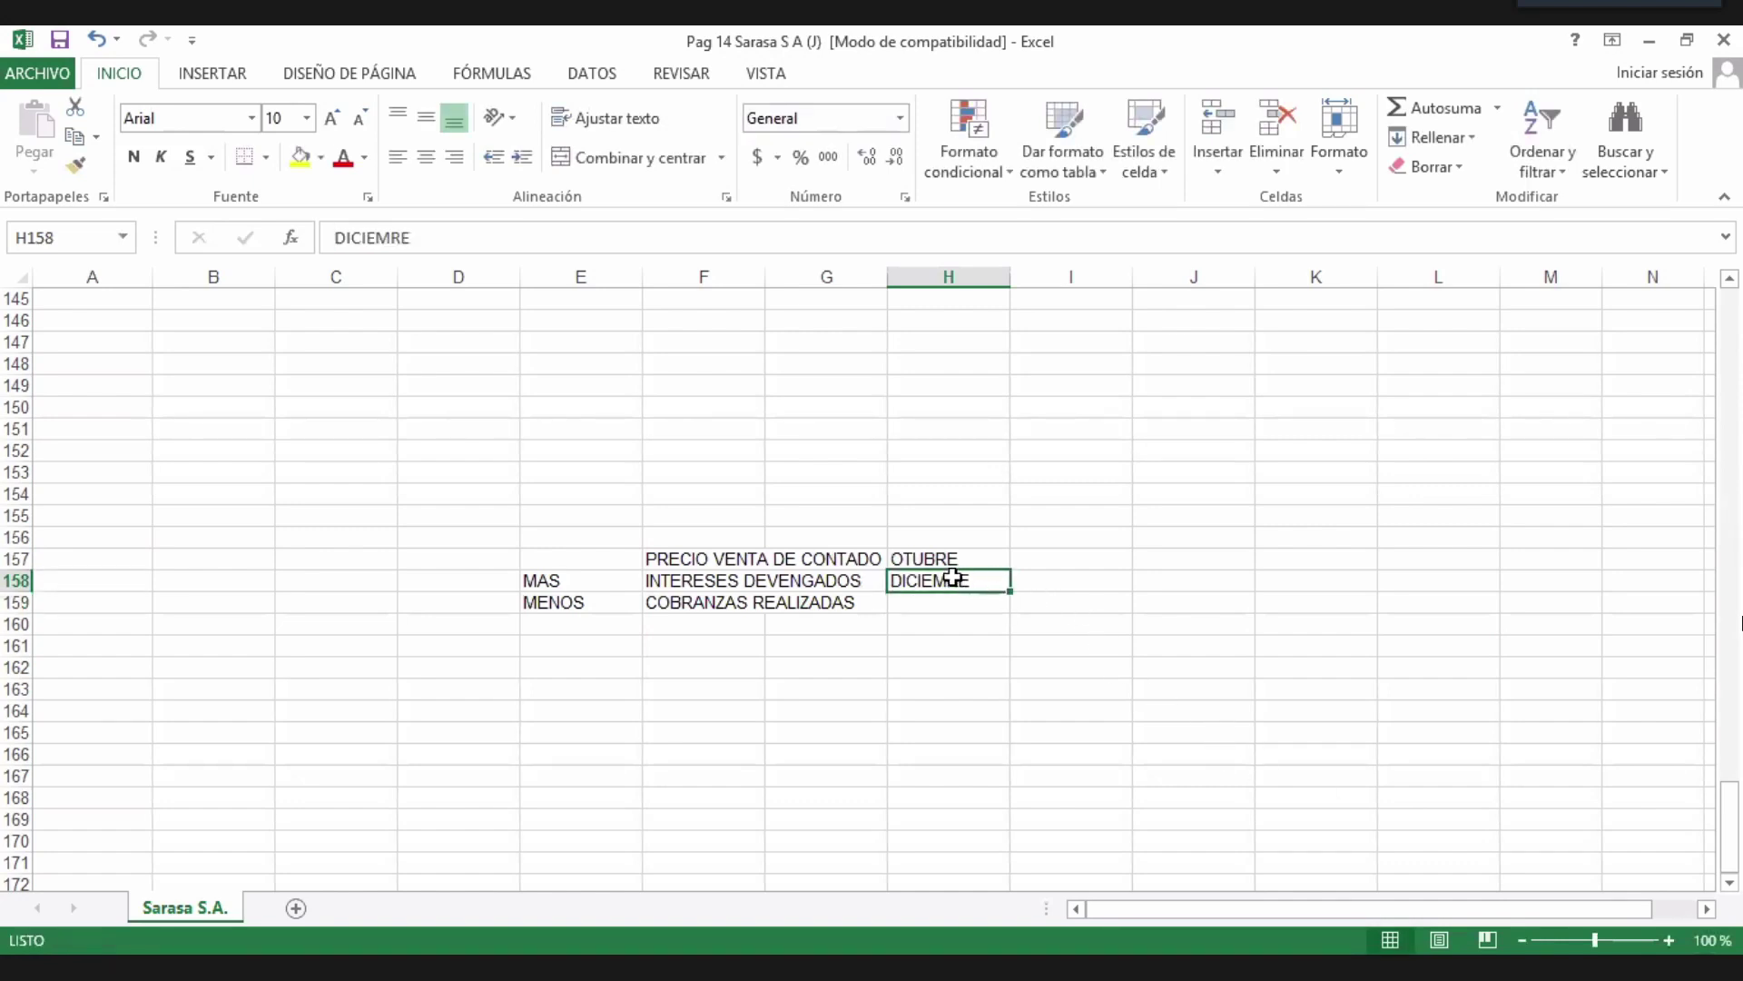
double_click(954, 578)
text(B)
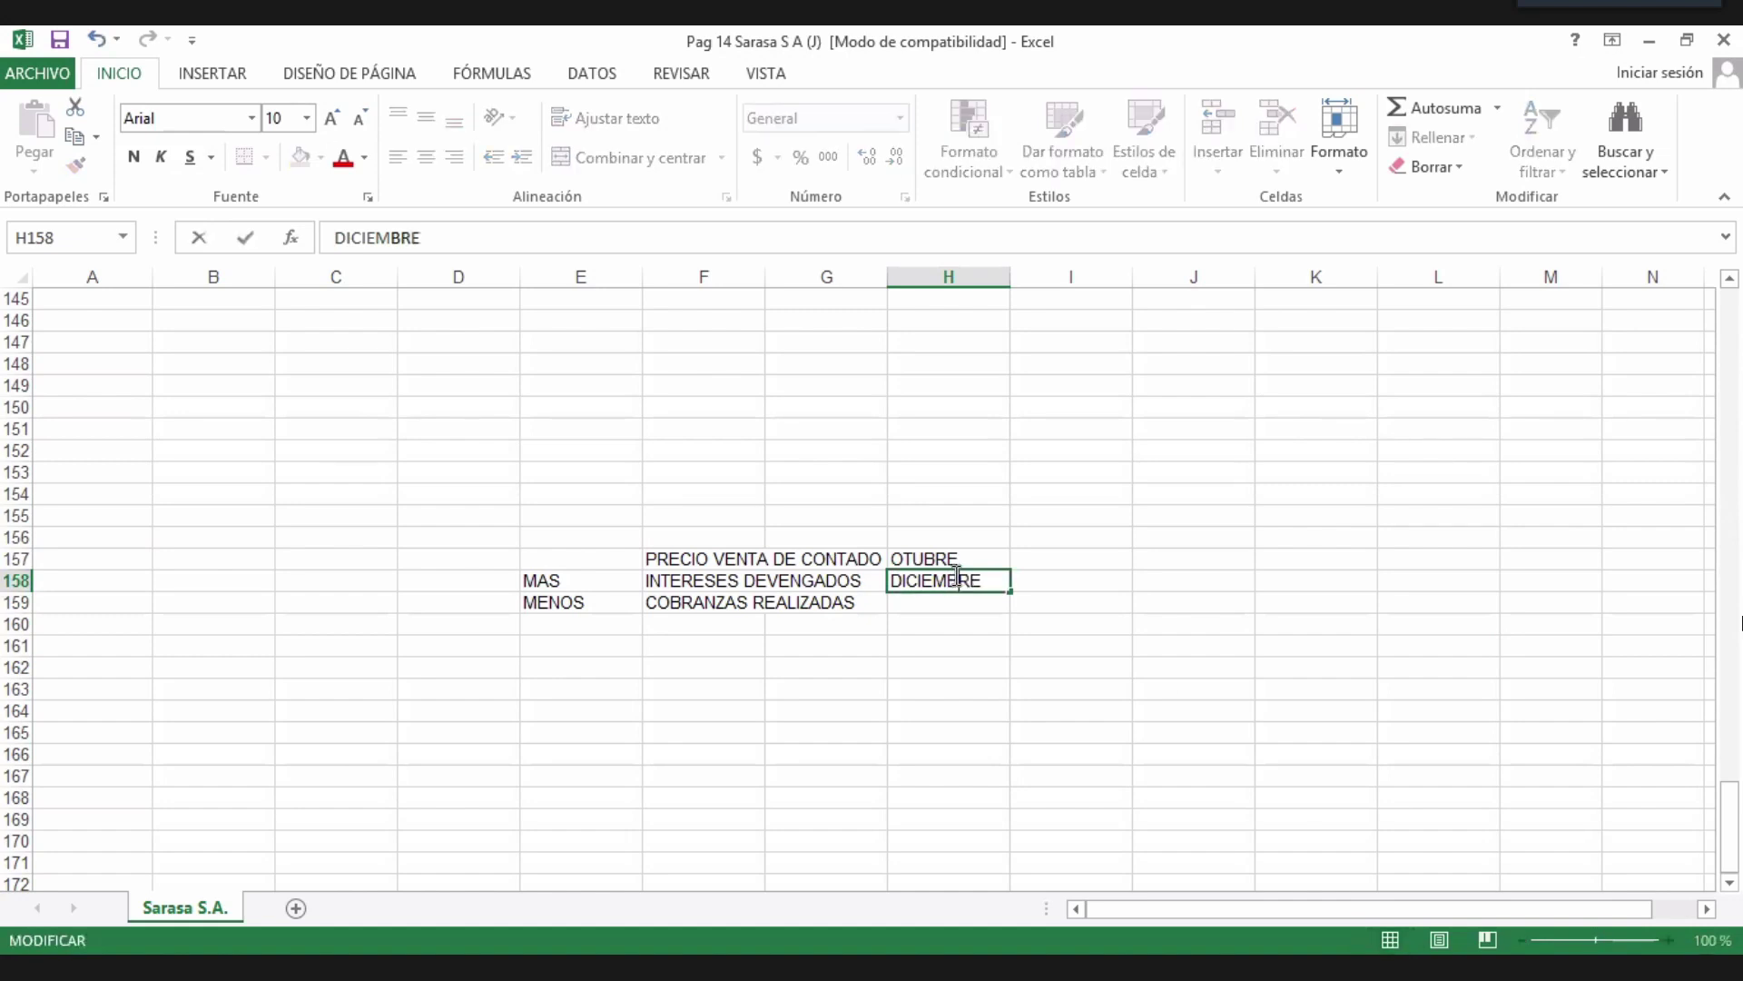
key(Return)
Copy "DICIEMBRE" from H158 into H159, beside the COBRANZAS REALIZADAS line.
click(954, 576)
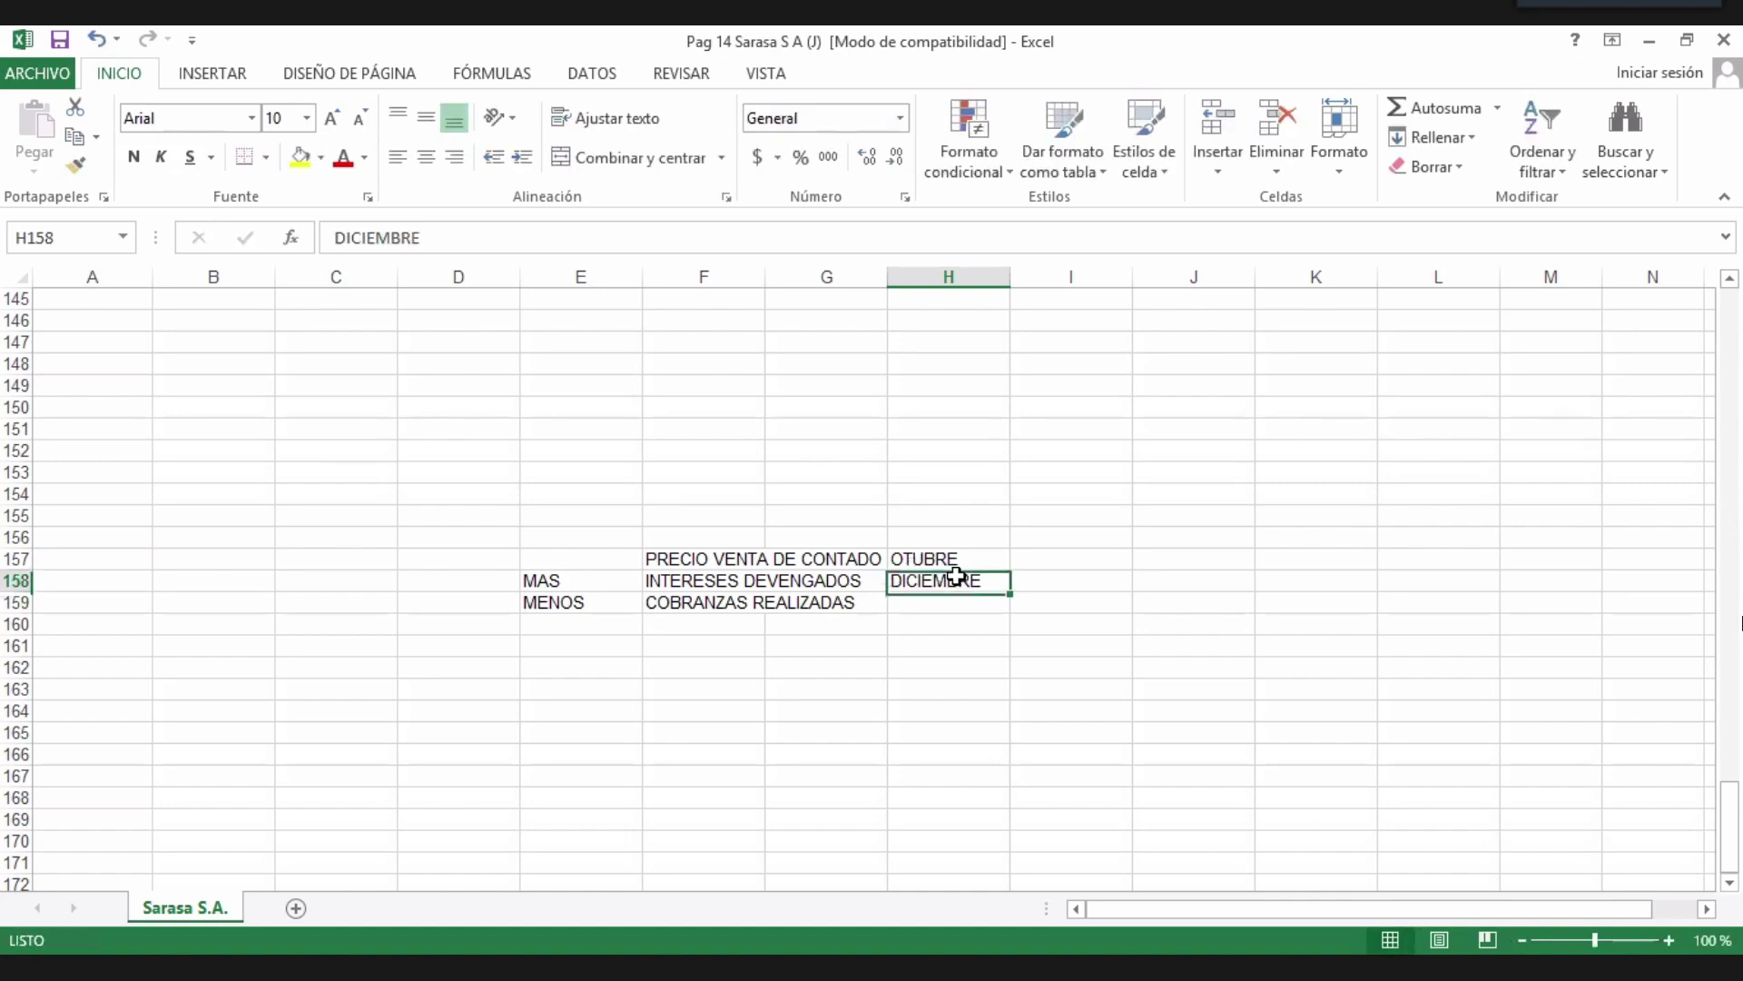
drag(1012, 604, 999, 610)
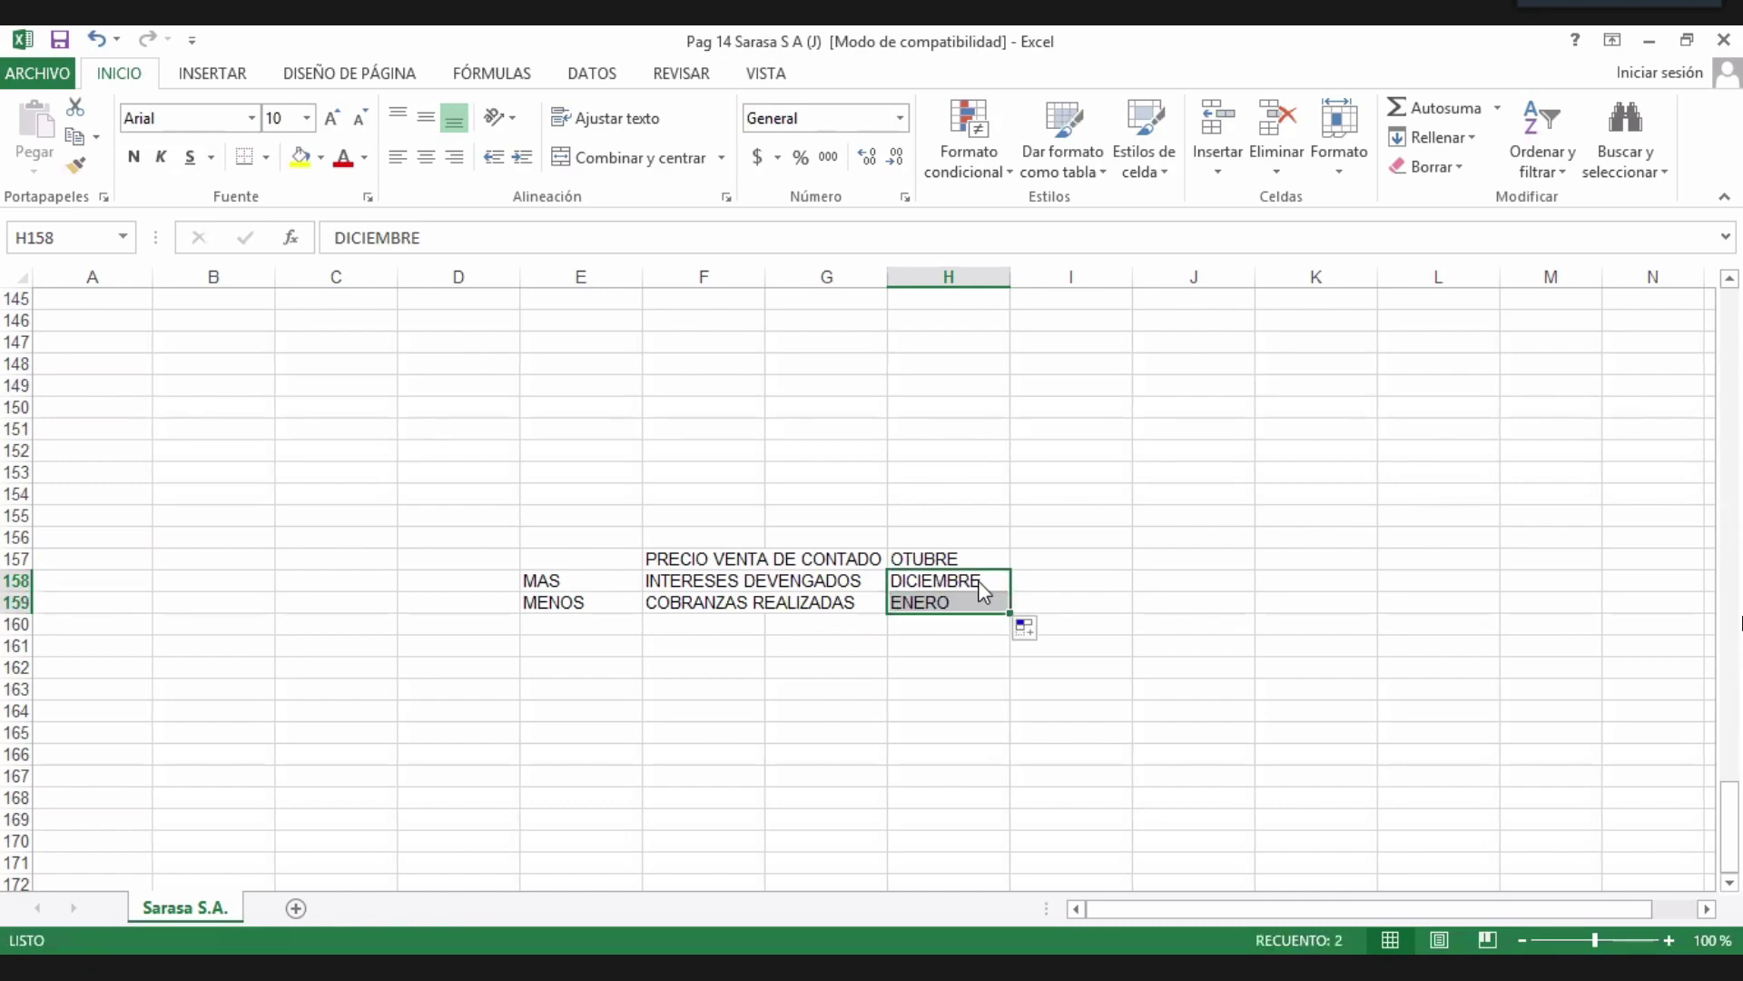
right_click(970, 591)
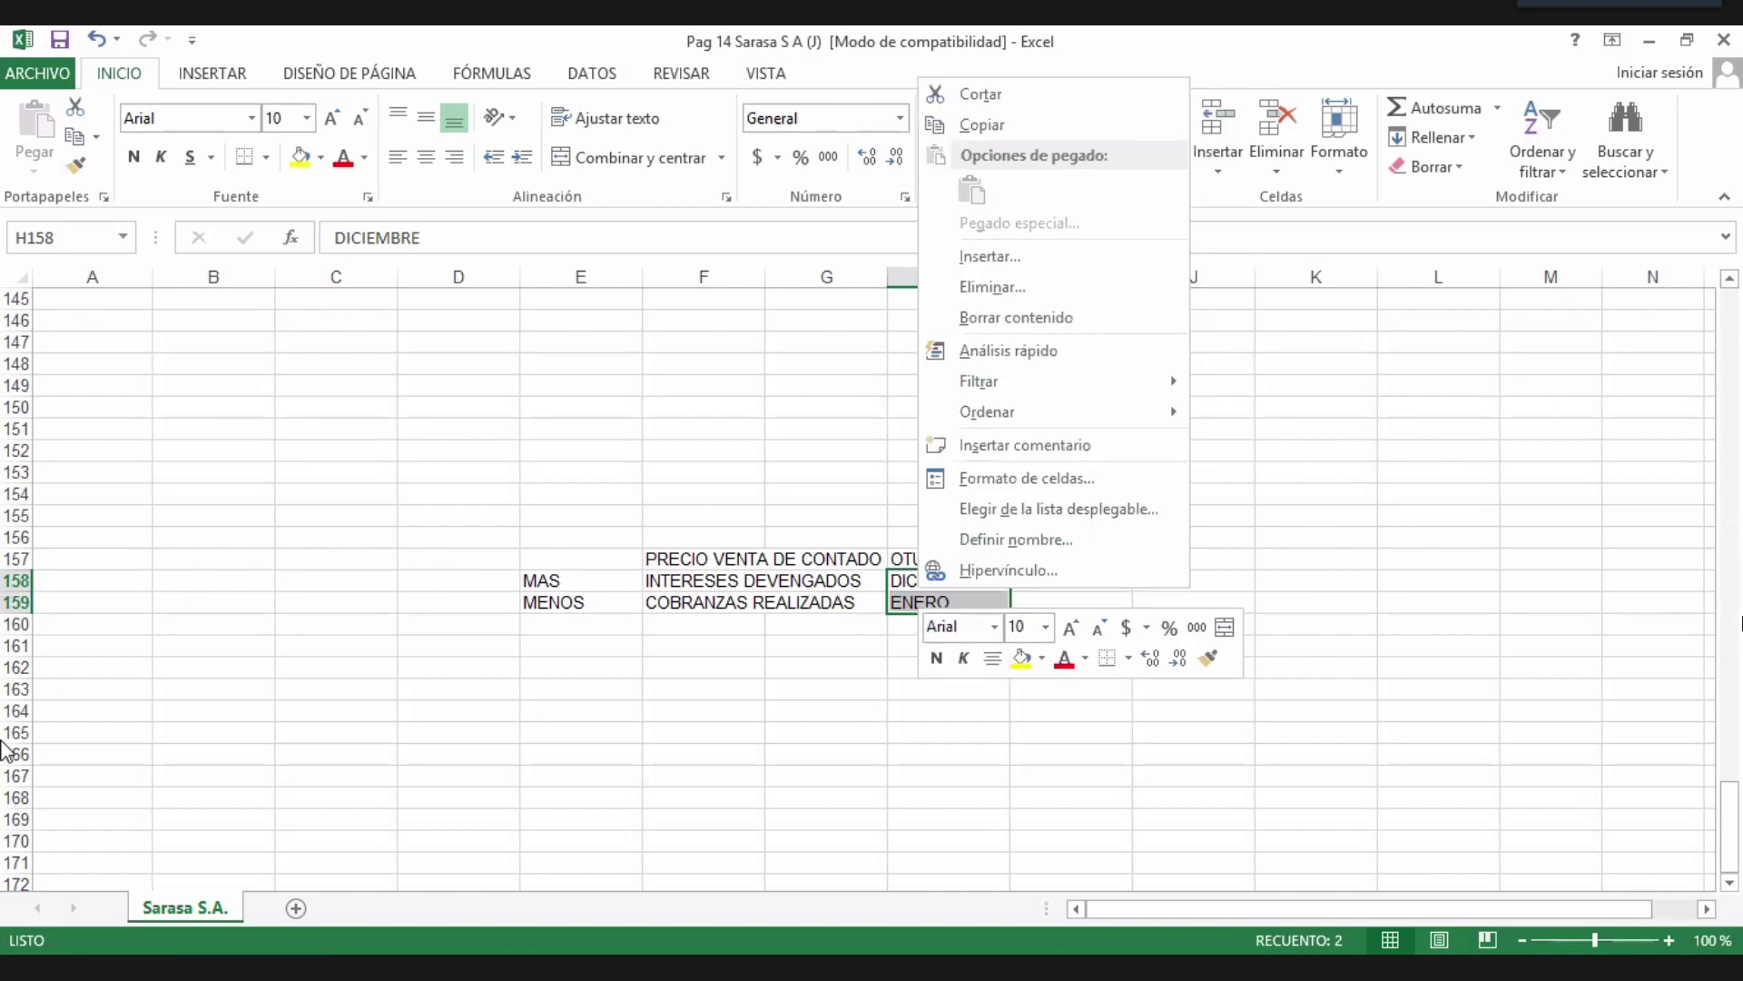
click(968, 583)
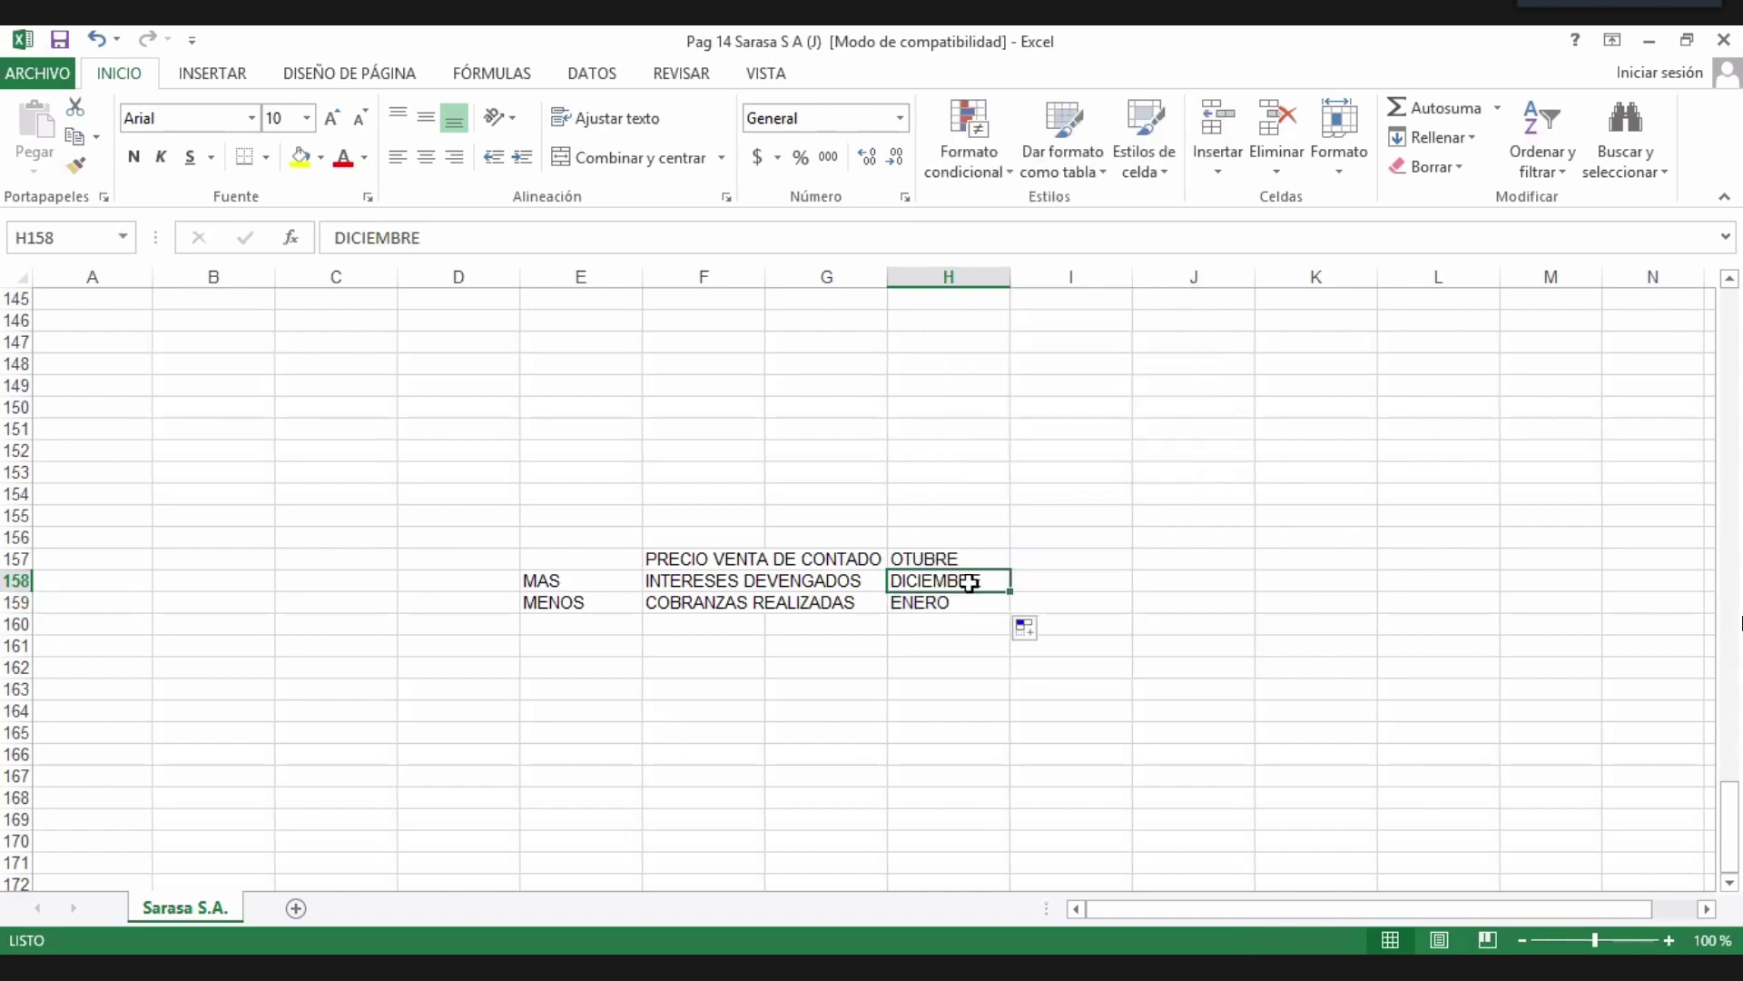
right_click(968, 583)
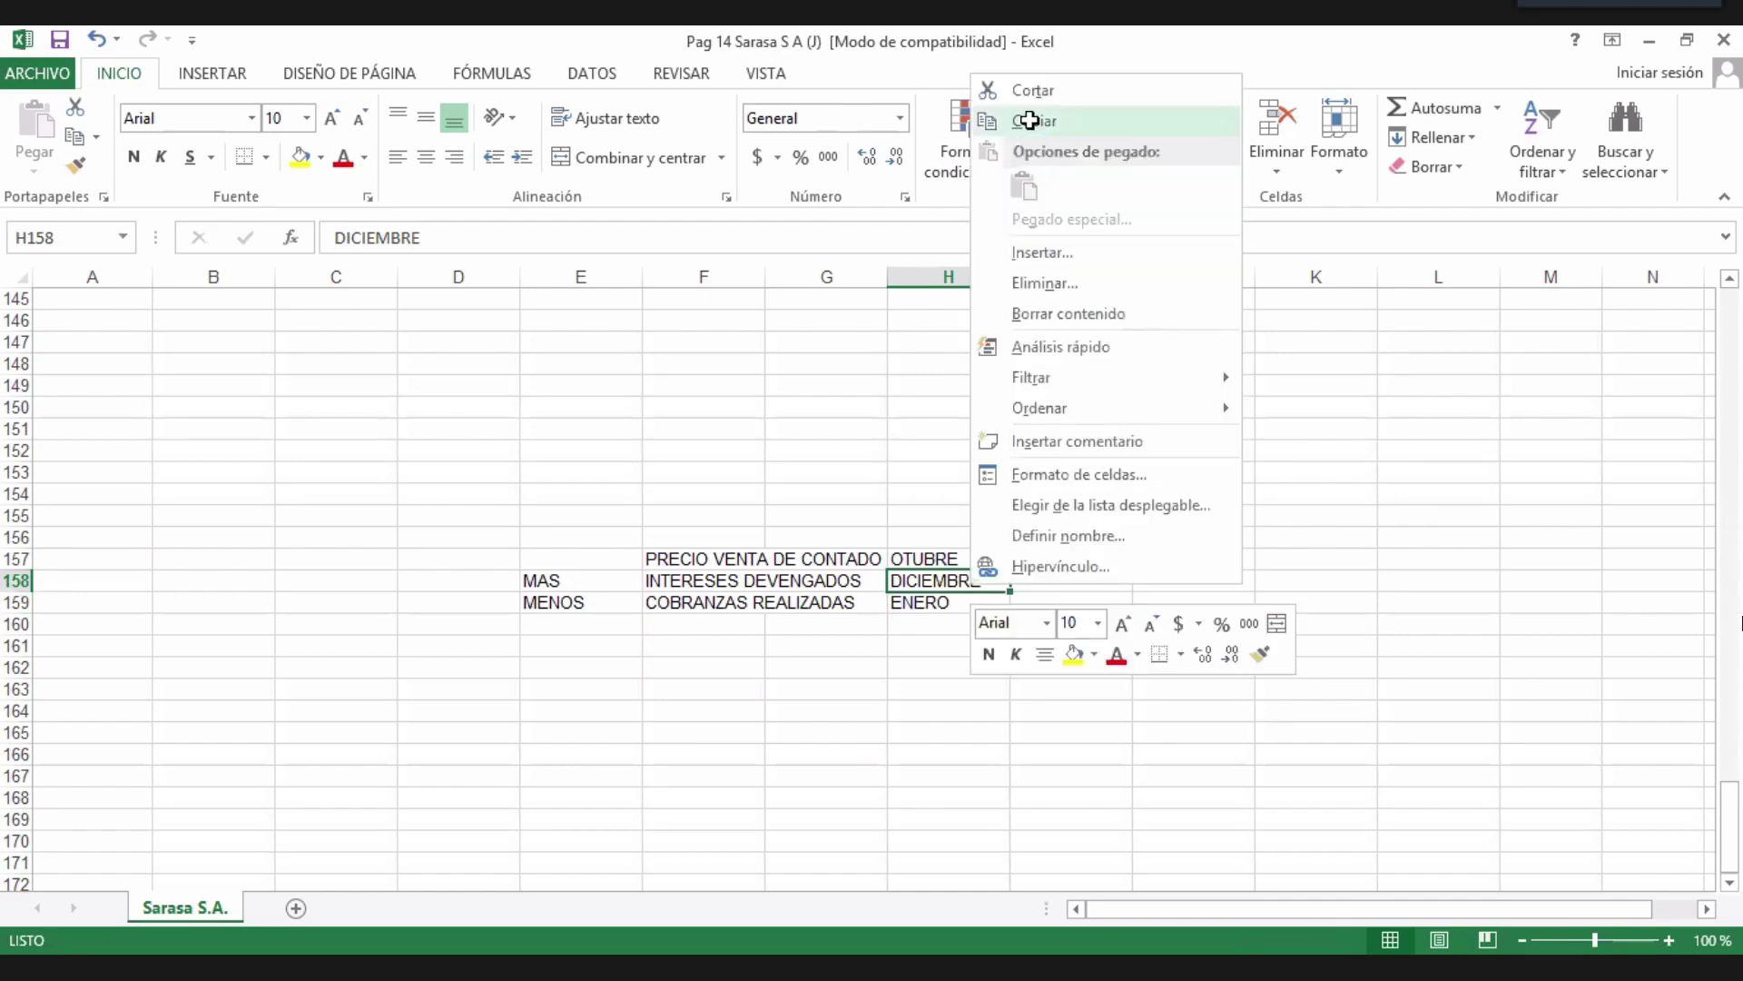
click(1028, 121)
click(917, 602)
key(Return)
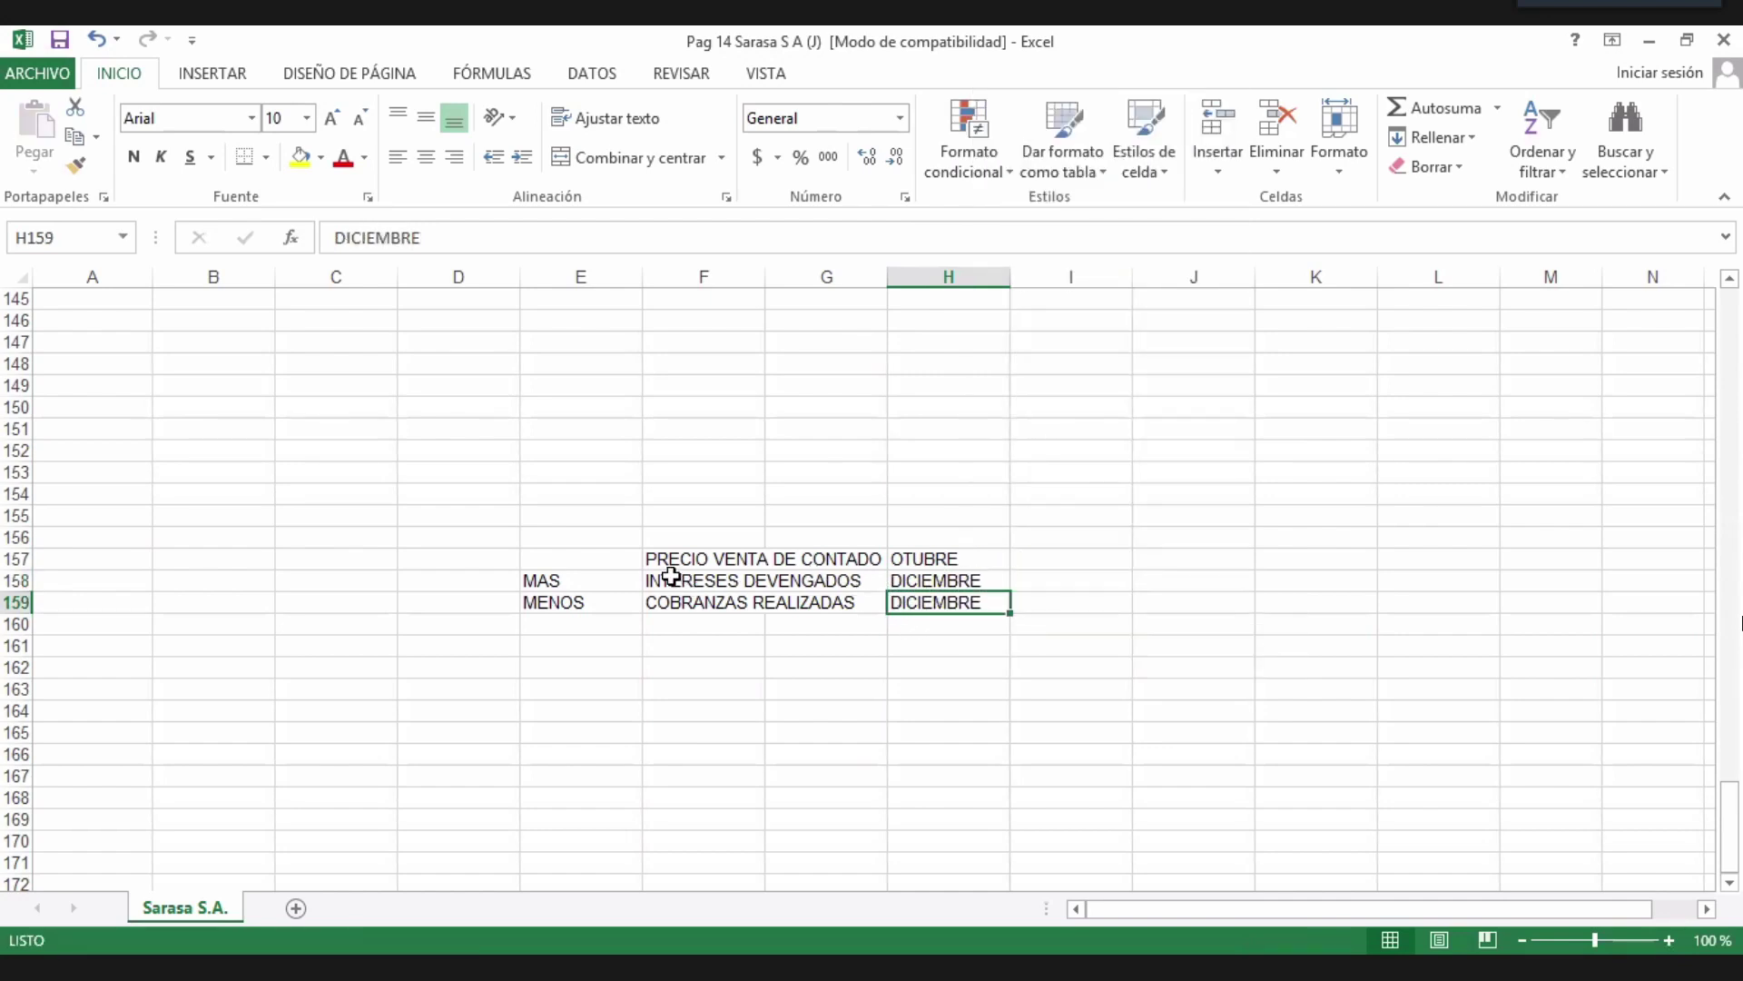
Clear the whole written-out formula by deleting the contents of E155:H161.
click(919, 579)
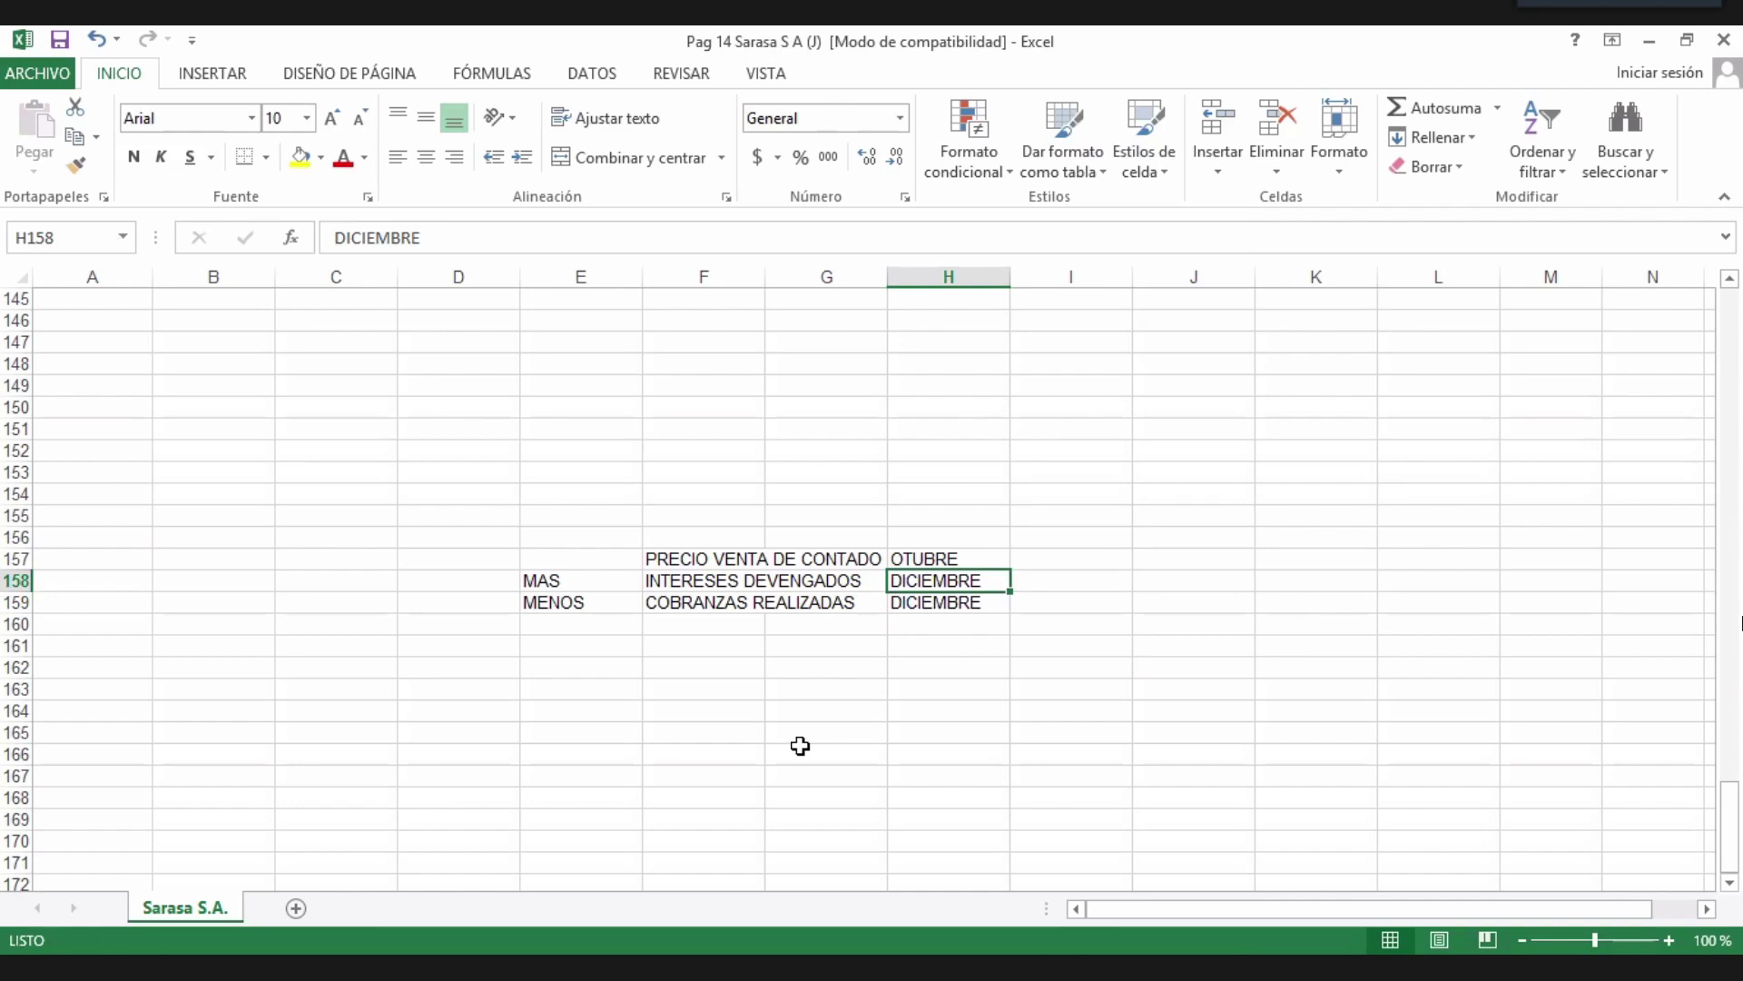
click(563, 604)
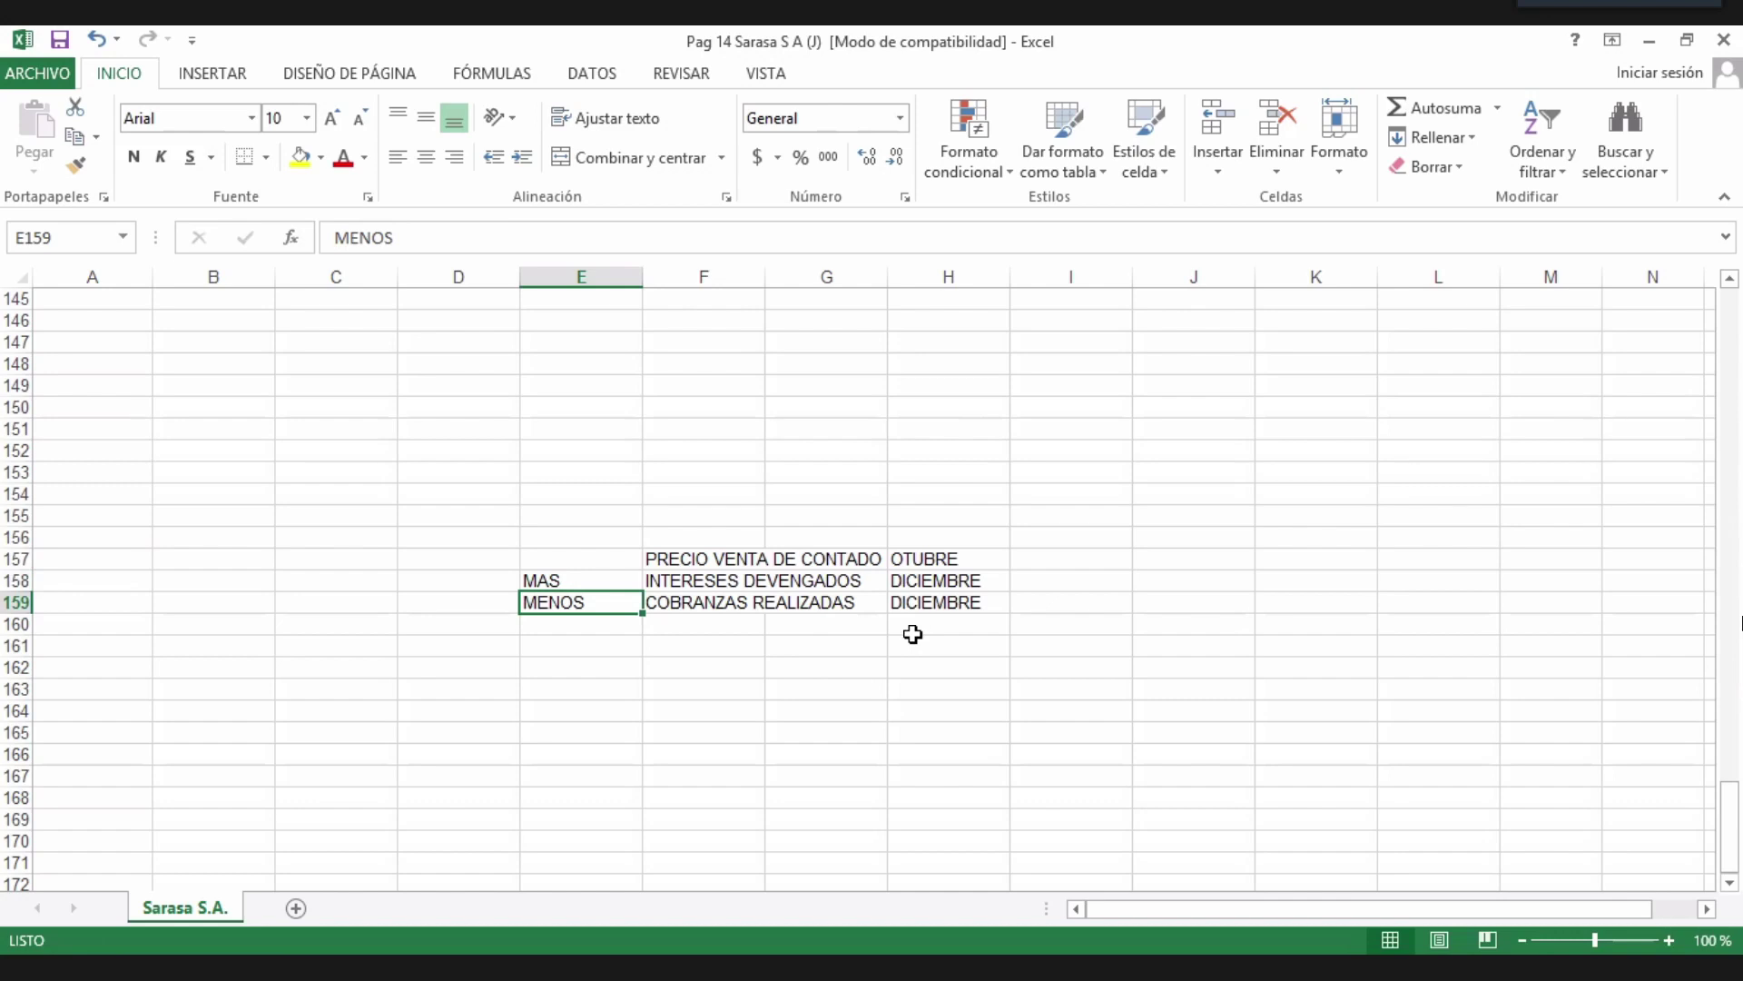
drag(583, 519, 985, 651)
key(Delete)
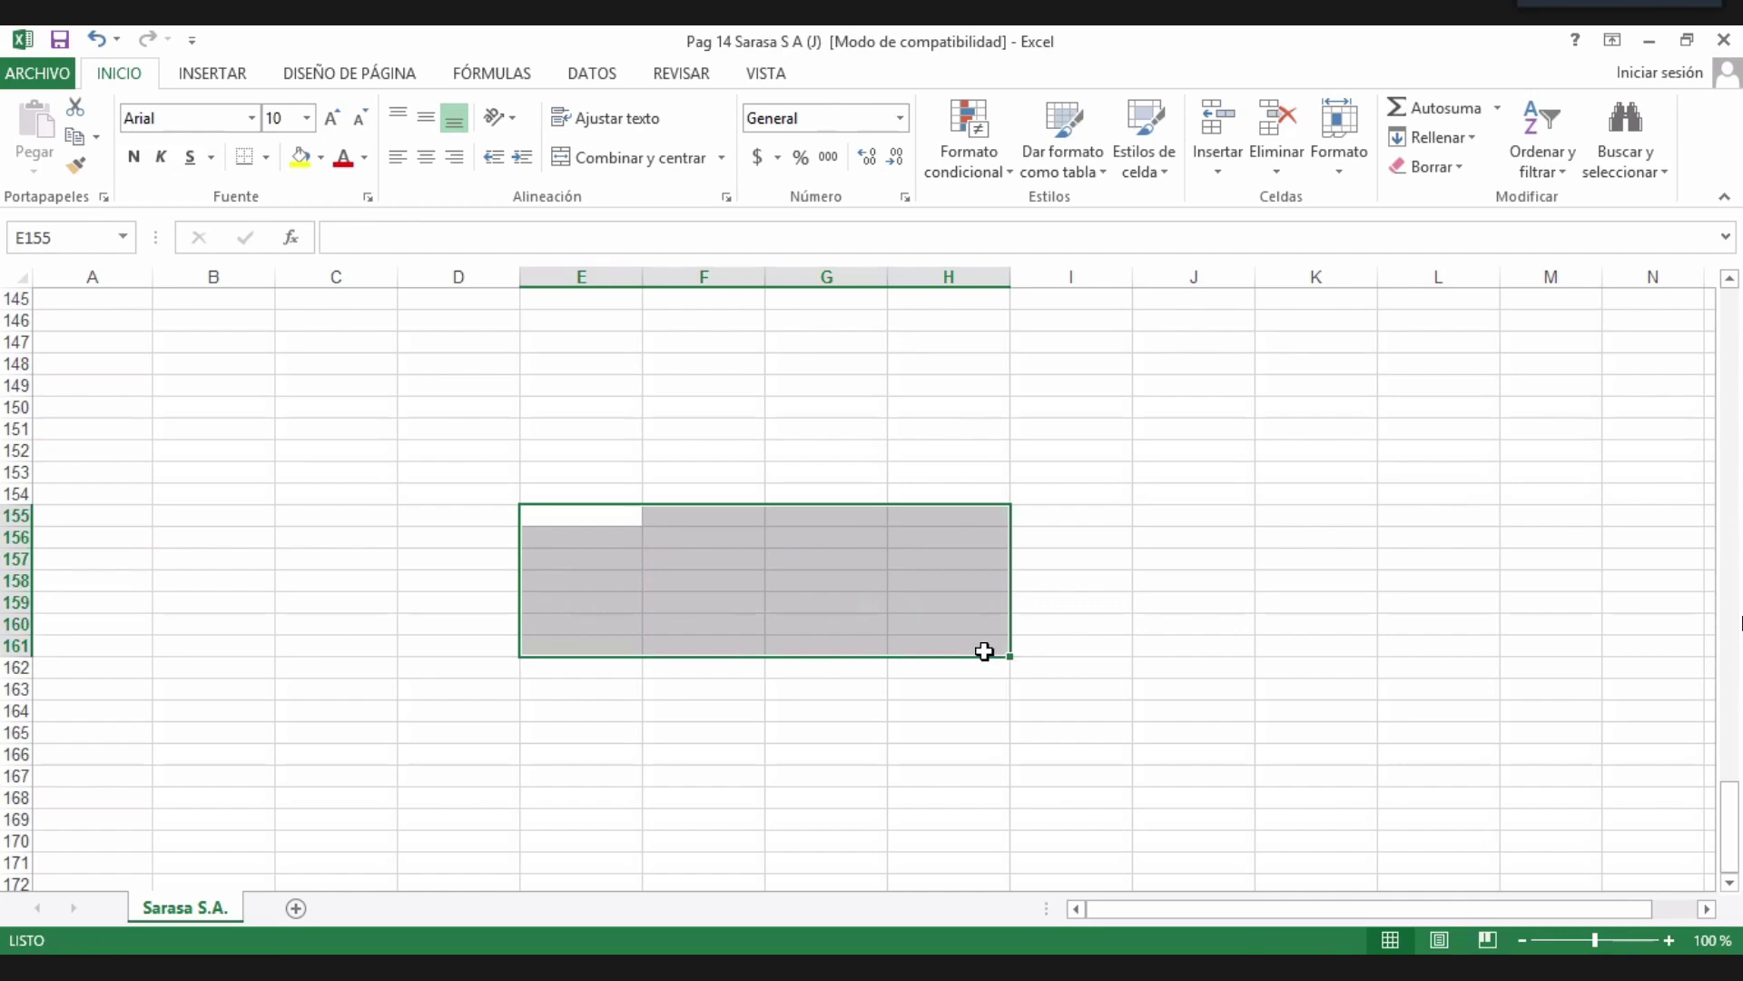
Examine the journal entries, the instalment table with its closing balances, and the CUOTA / (1+d)n discount calculation above it.
scroll(896, 594, up, 7)
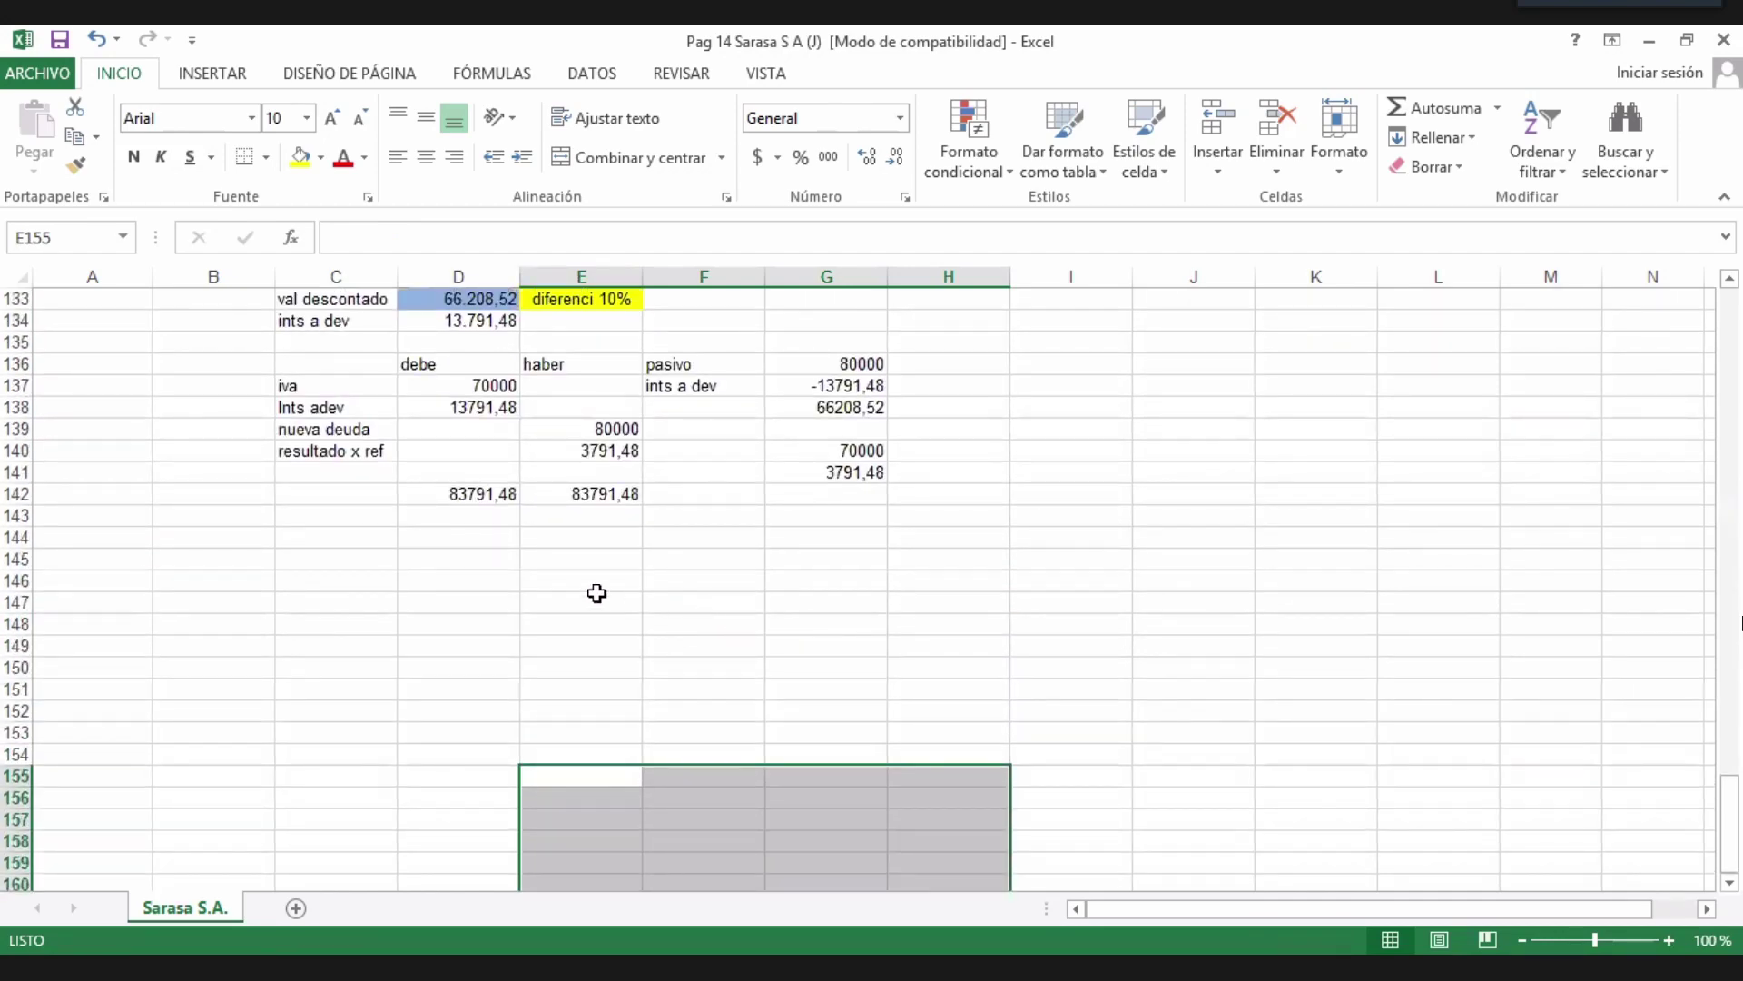
scroll(681, 565, up, 11)
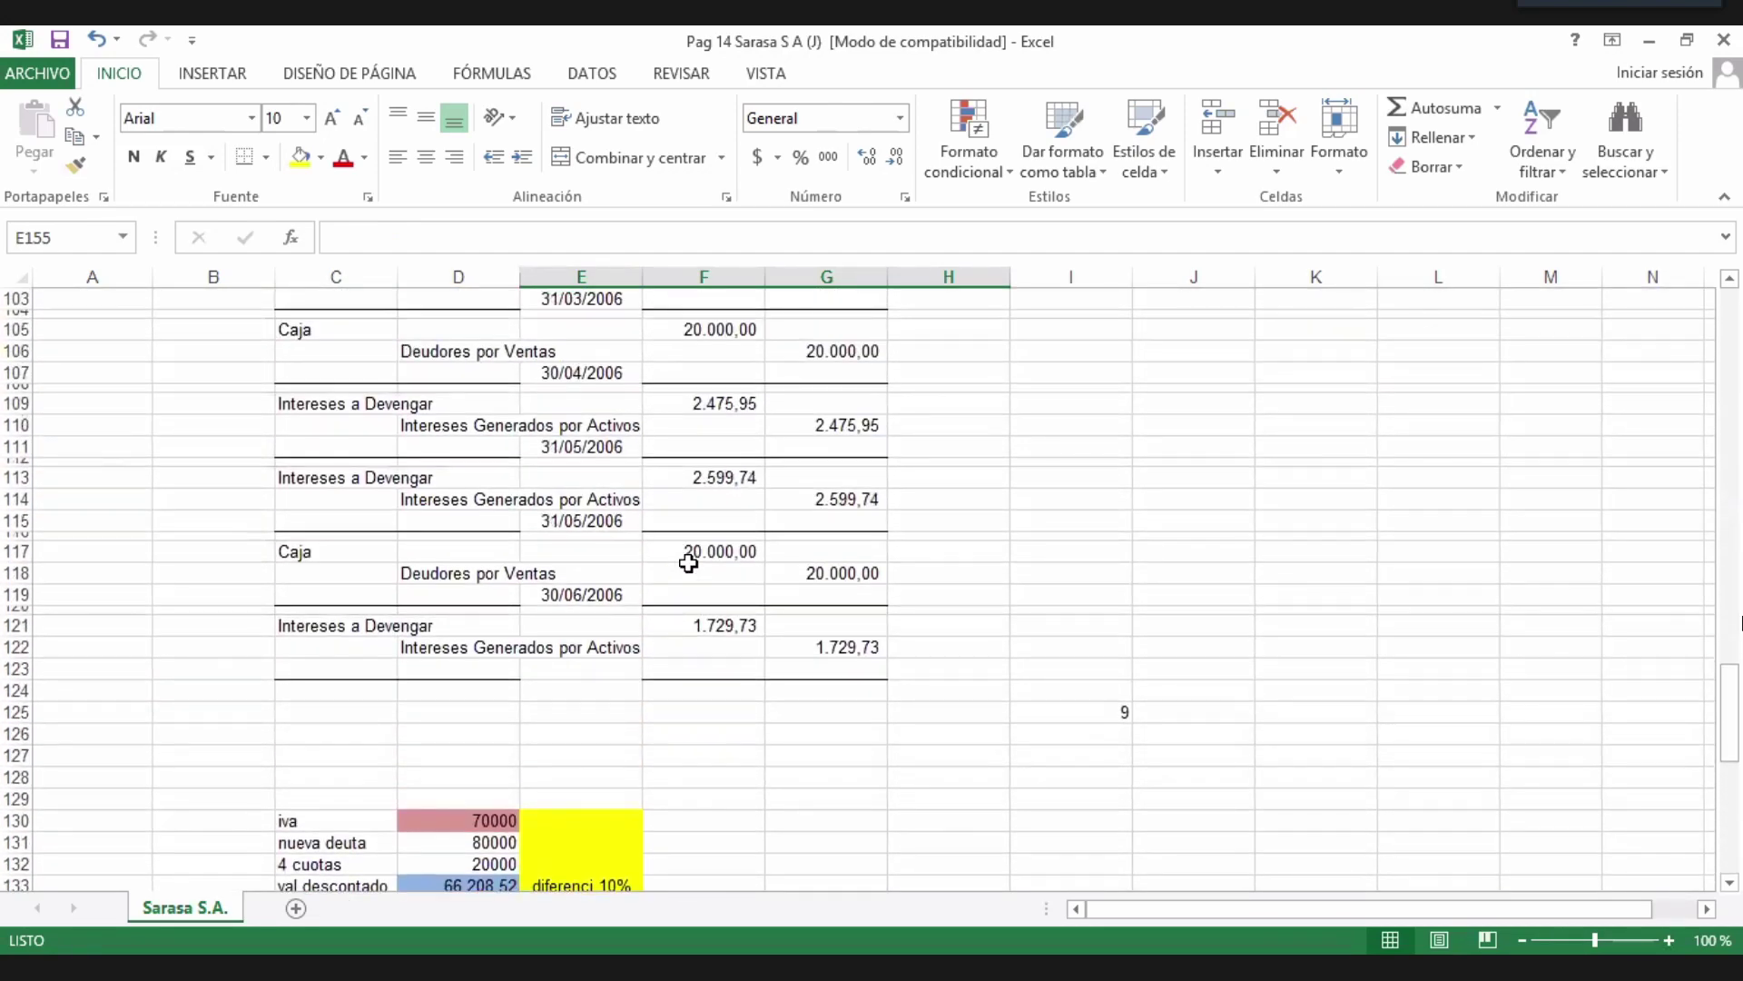
scroll(688, 562, up, 4)
scroll(720, 616, down, 4)
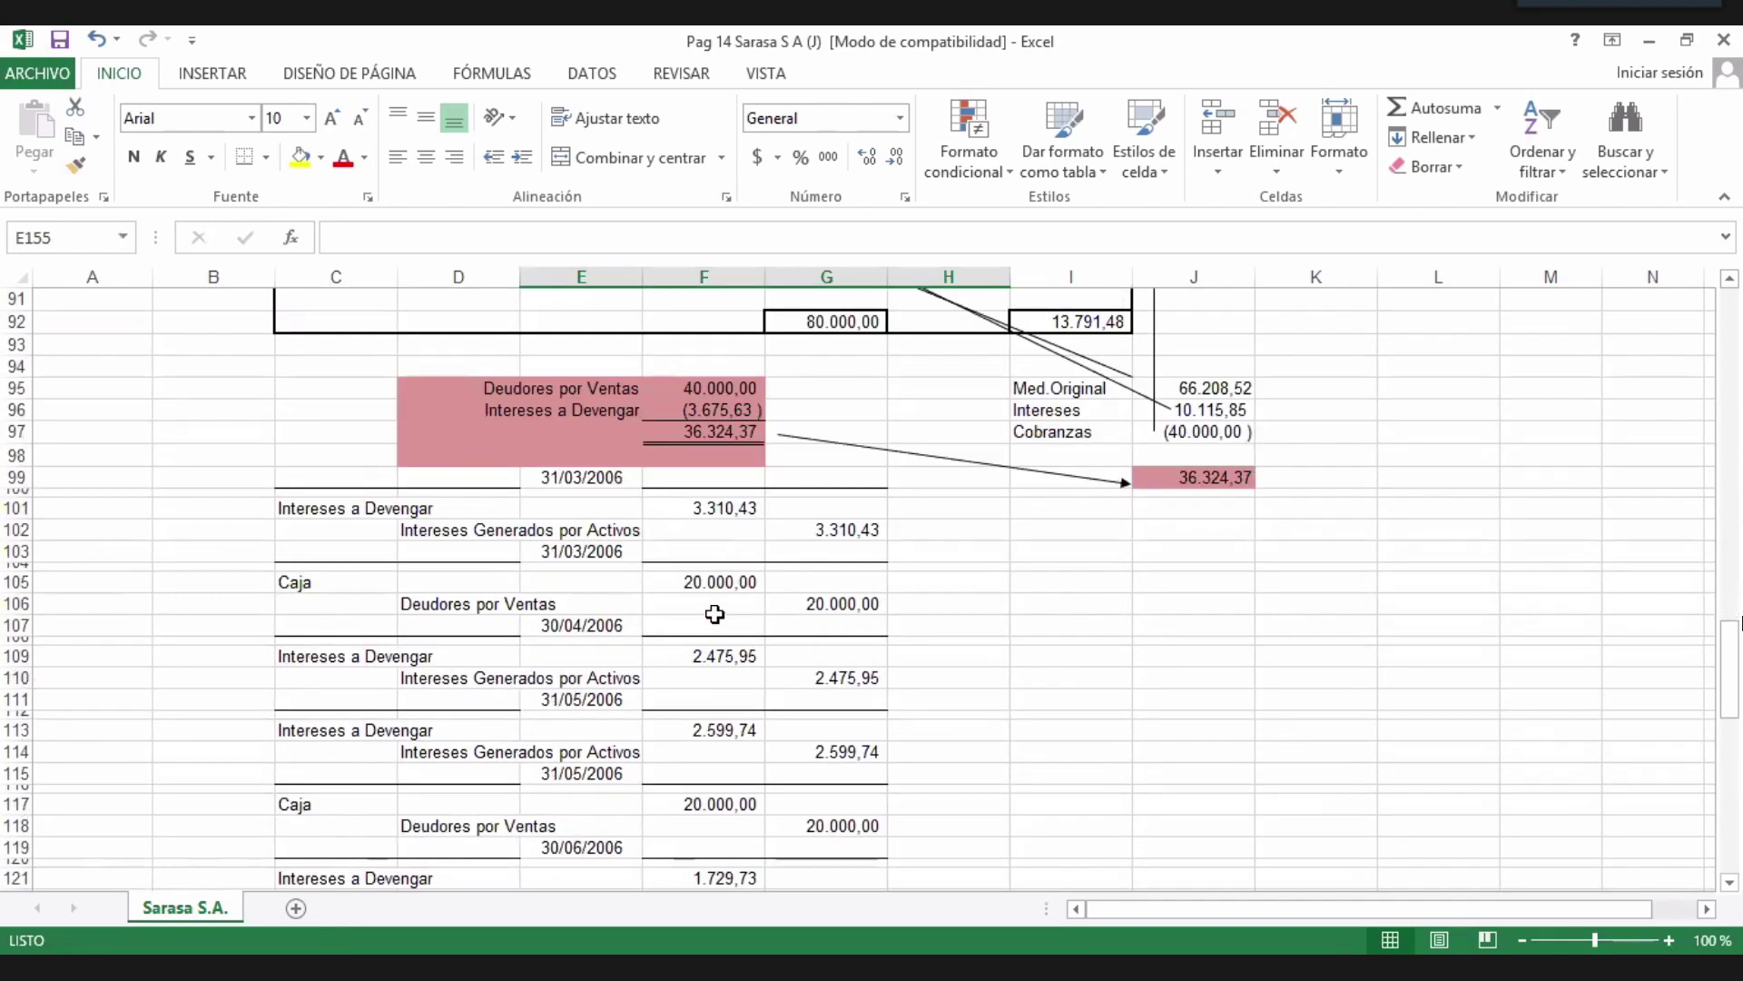
scroll(715, 614, up, 4)
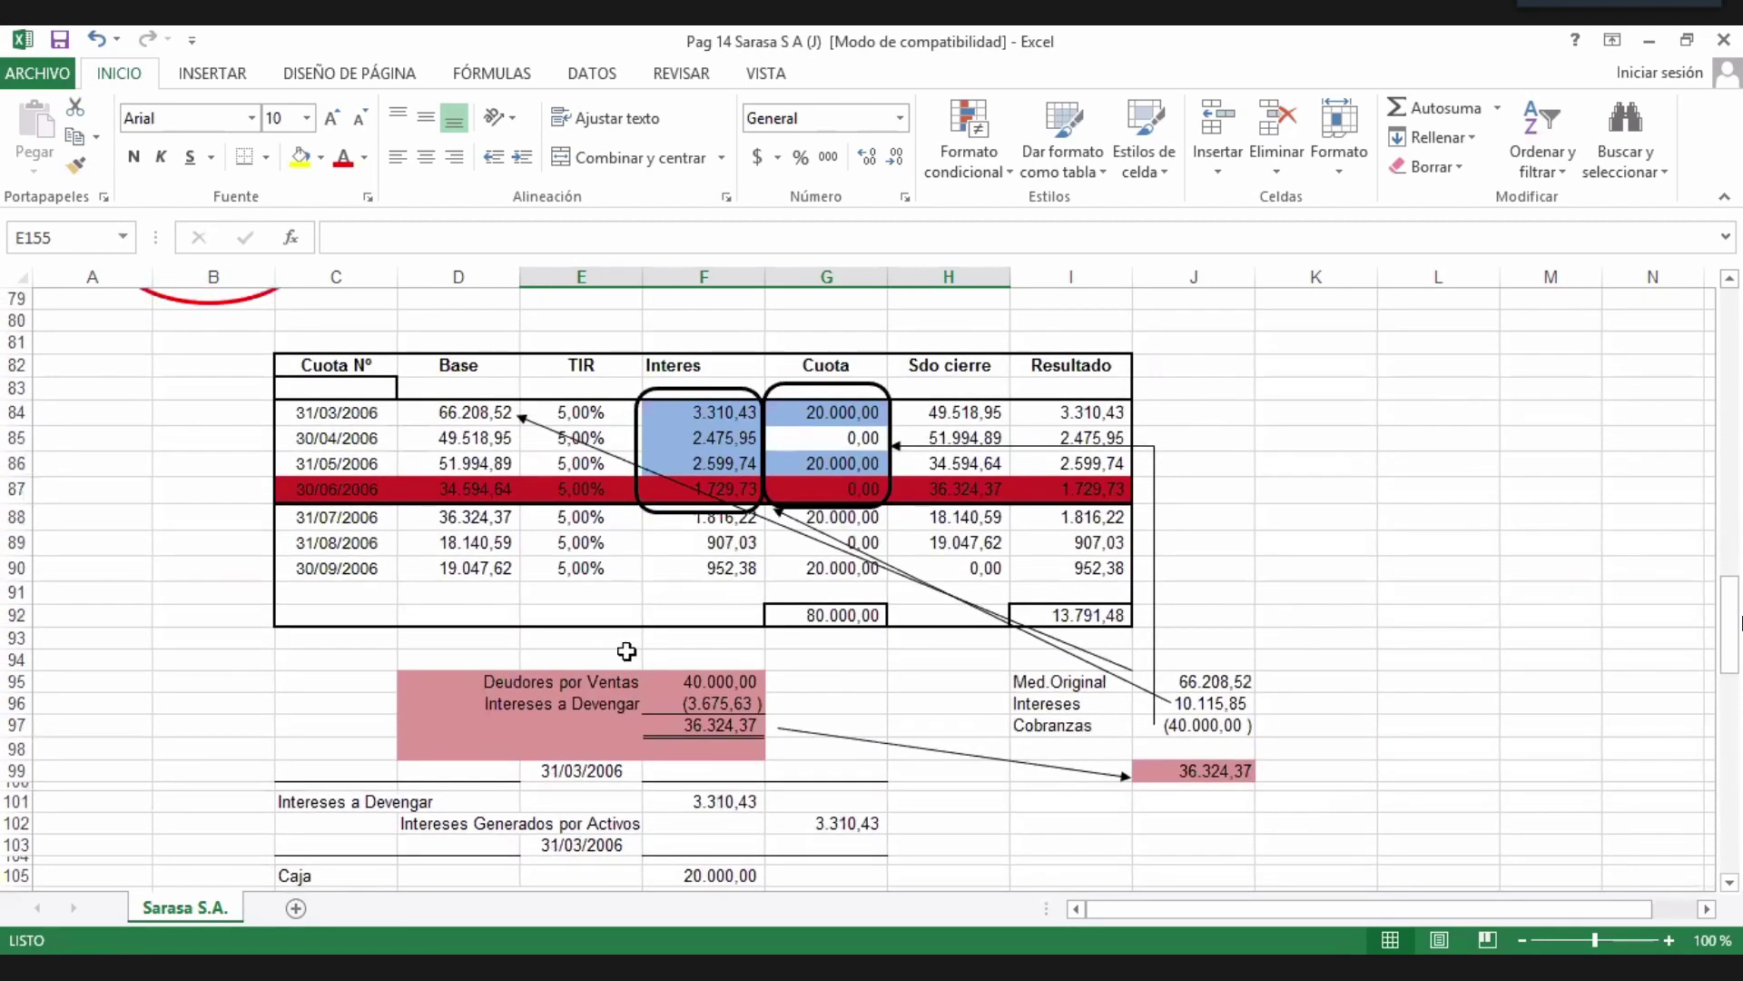
scroll(208, 595, up, 2)
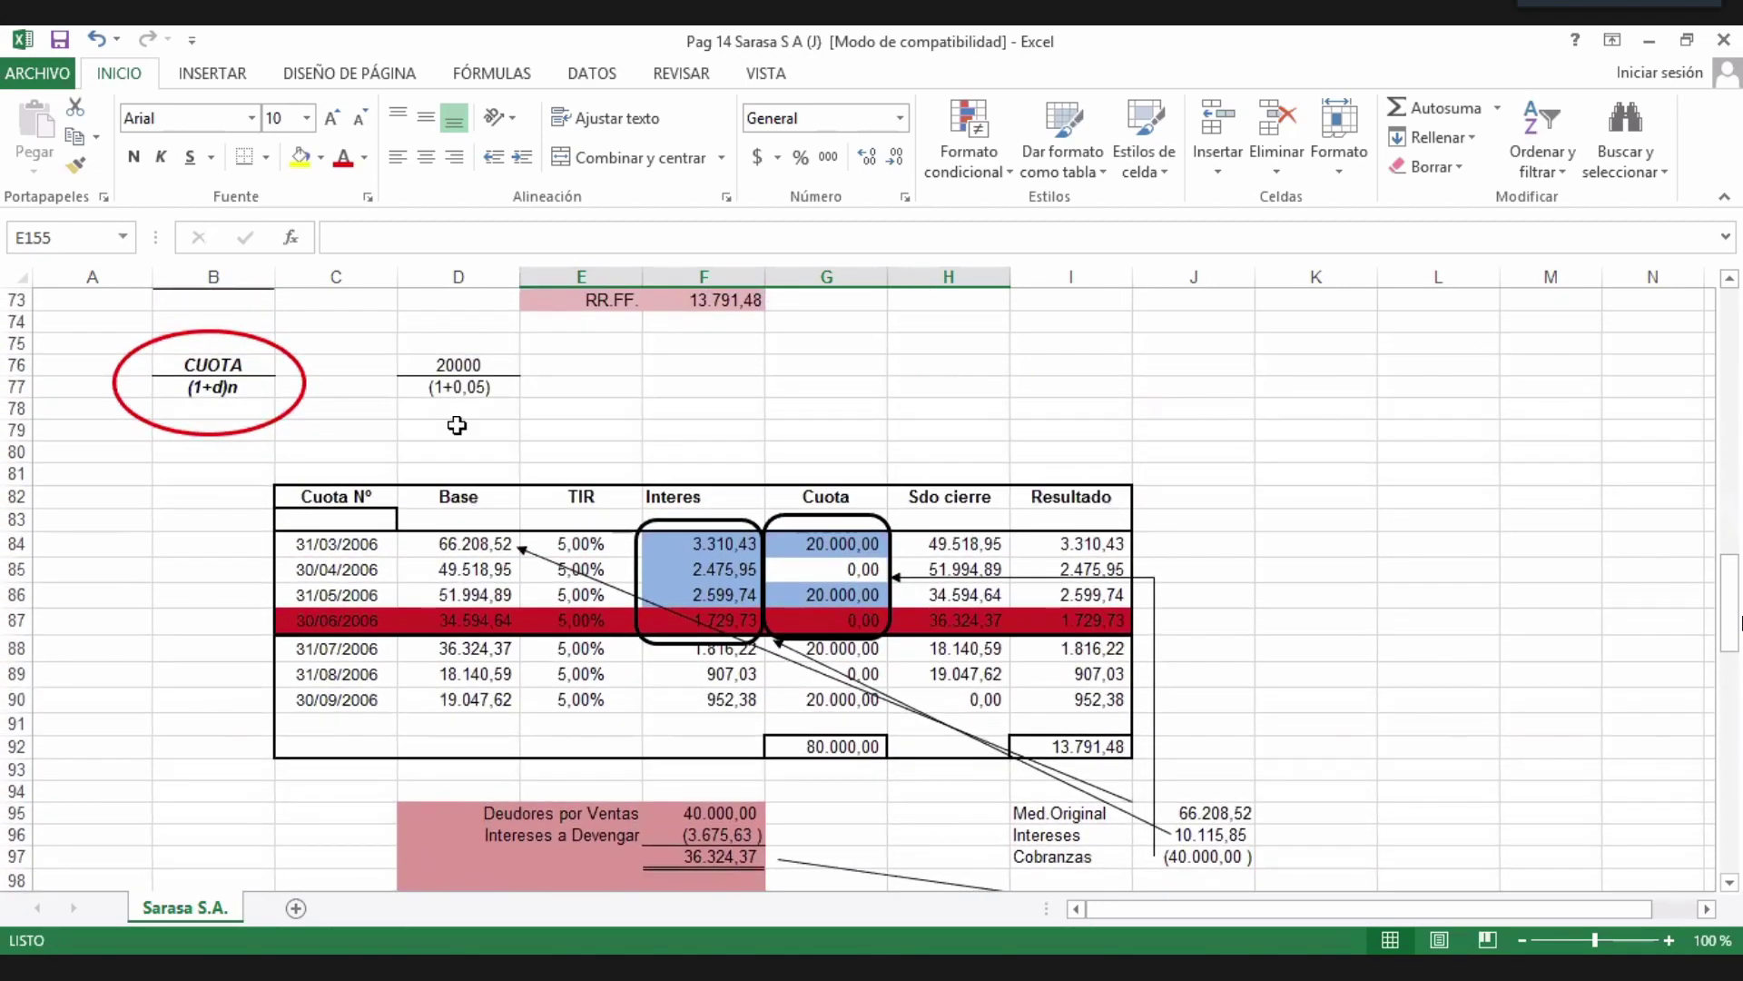
scroll(457, 425, up, 1)
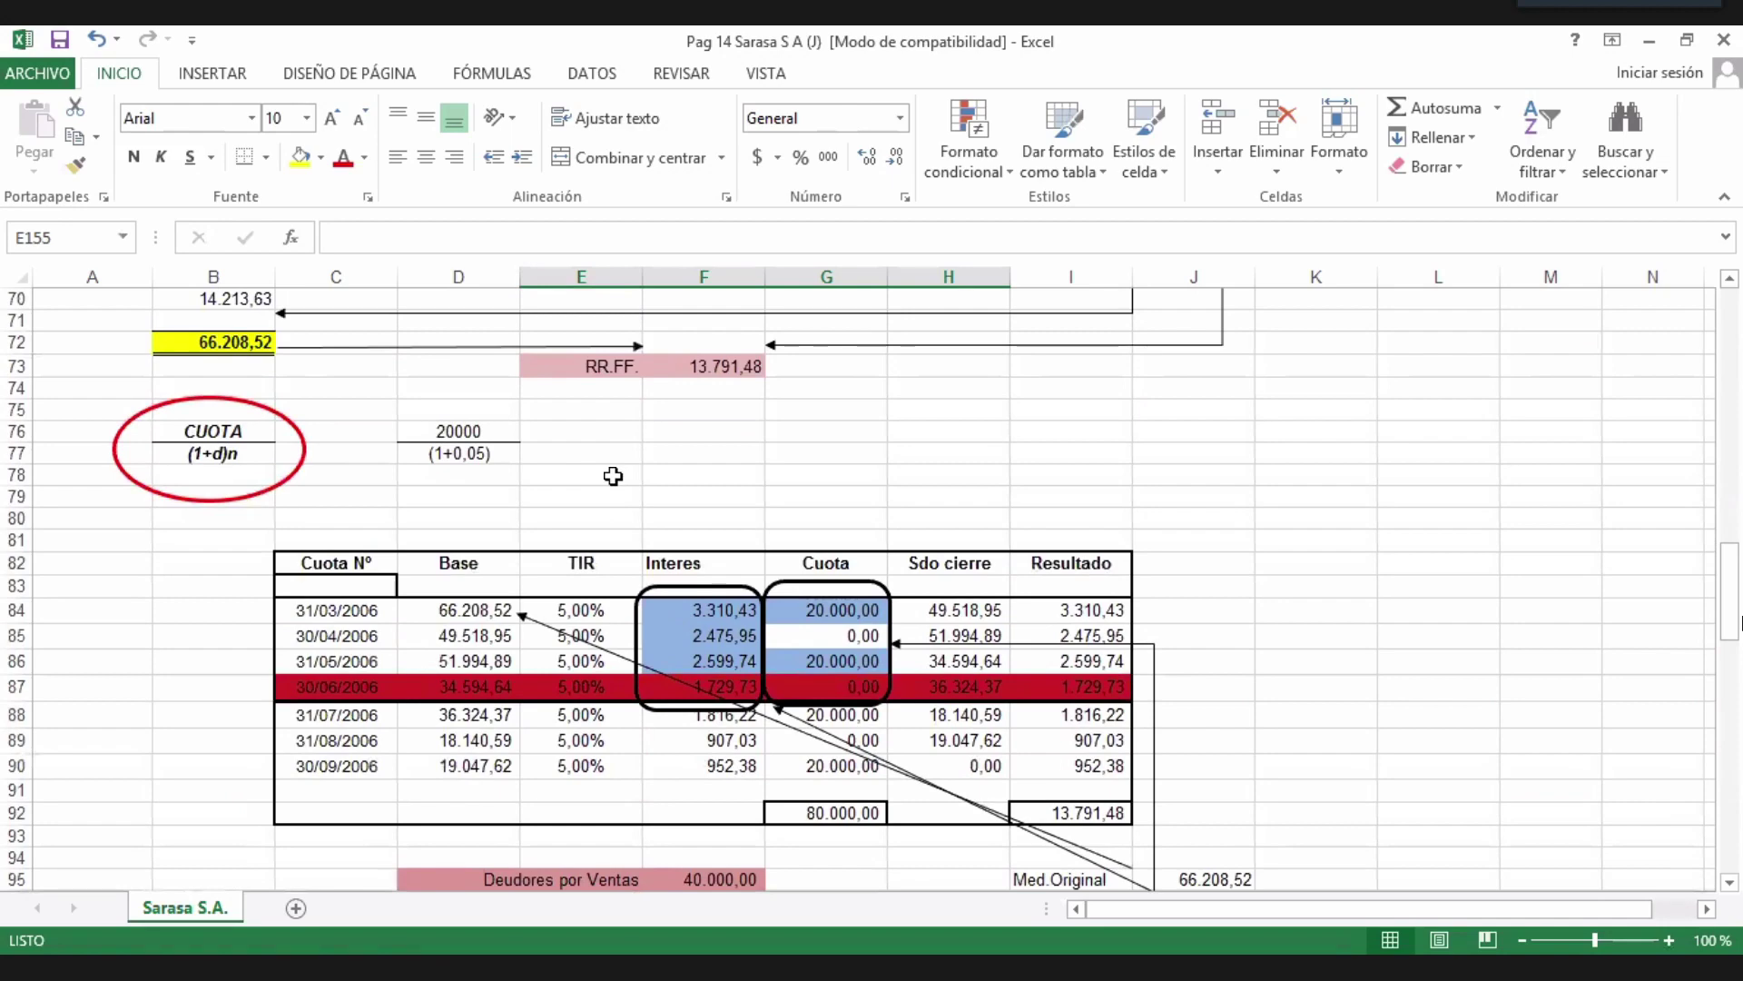
scroll(614, 469, up, 1)
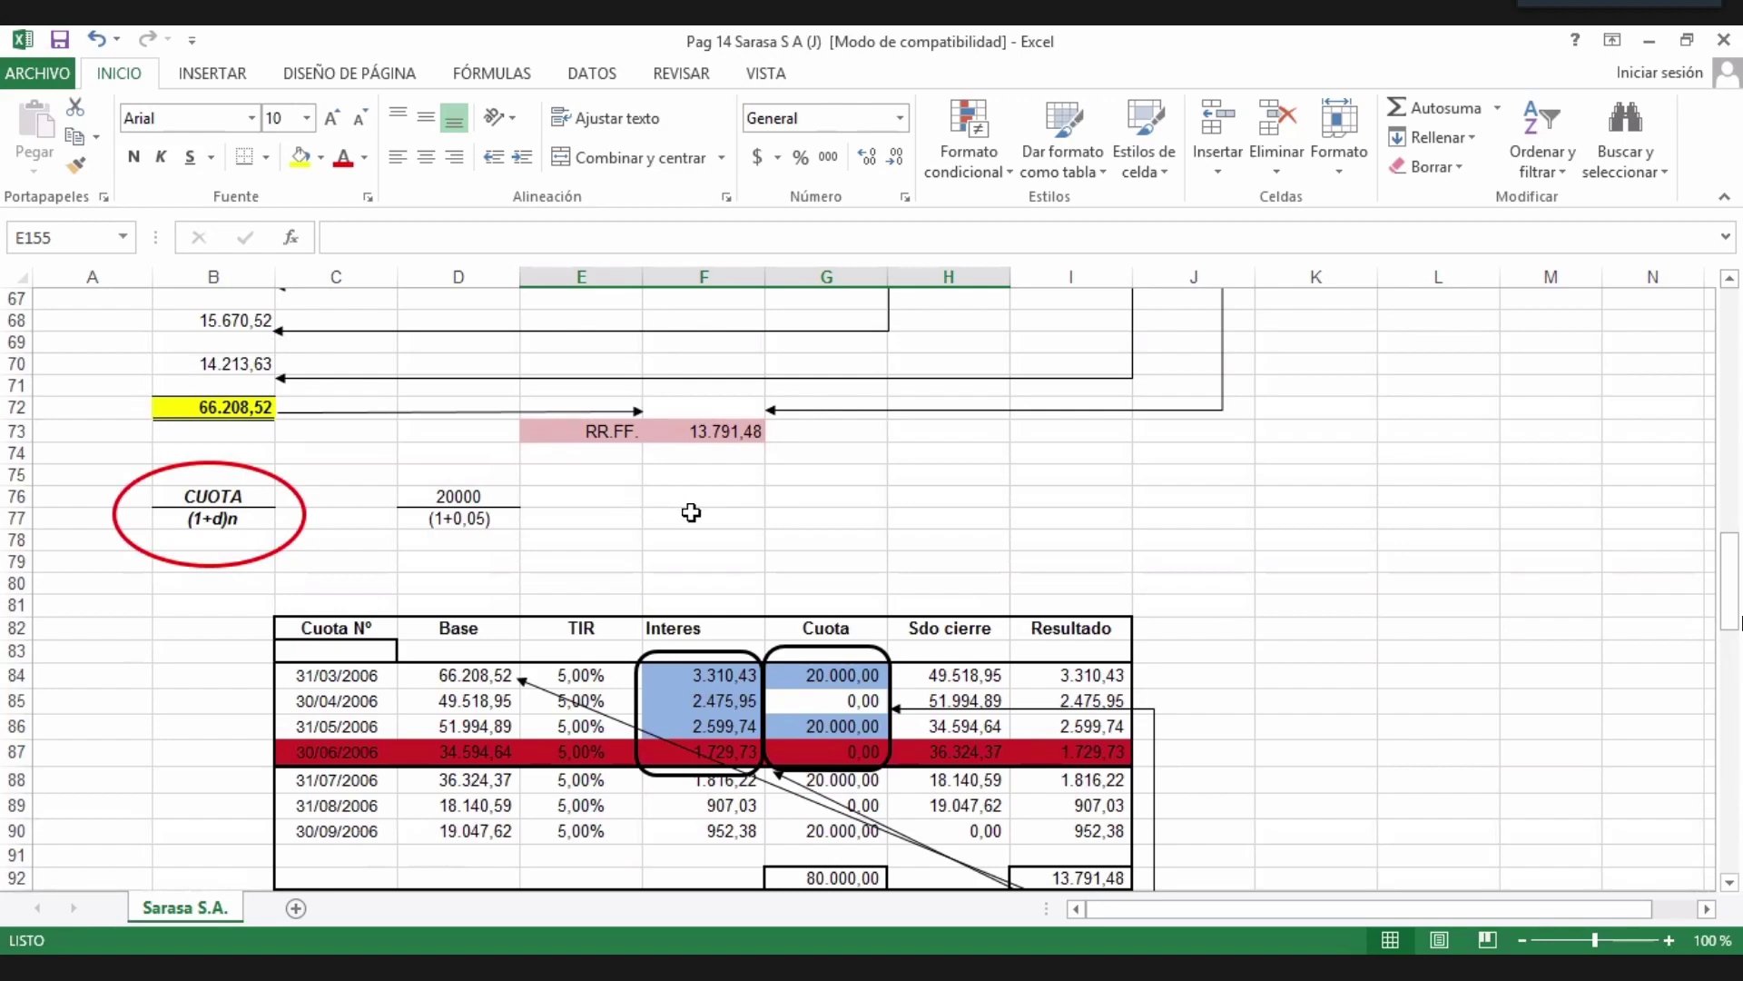
scroll(681, 551, up, 1)
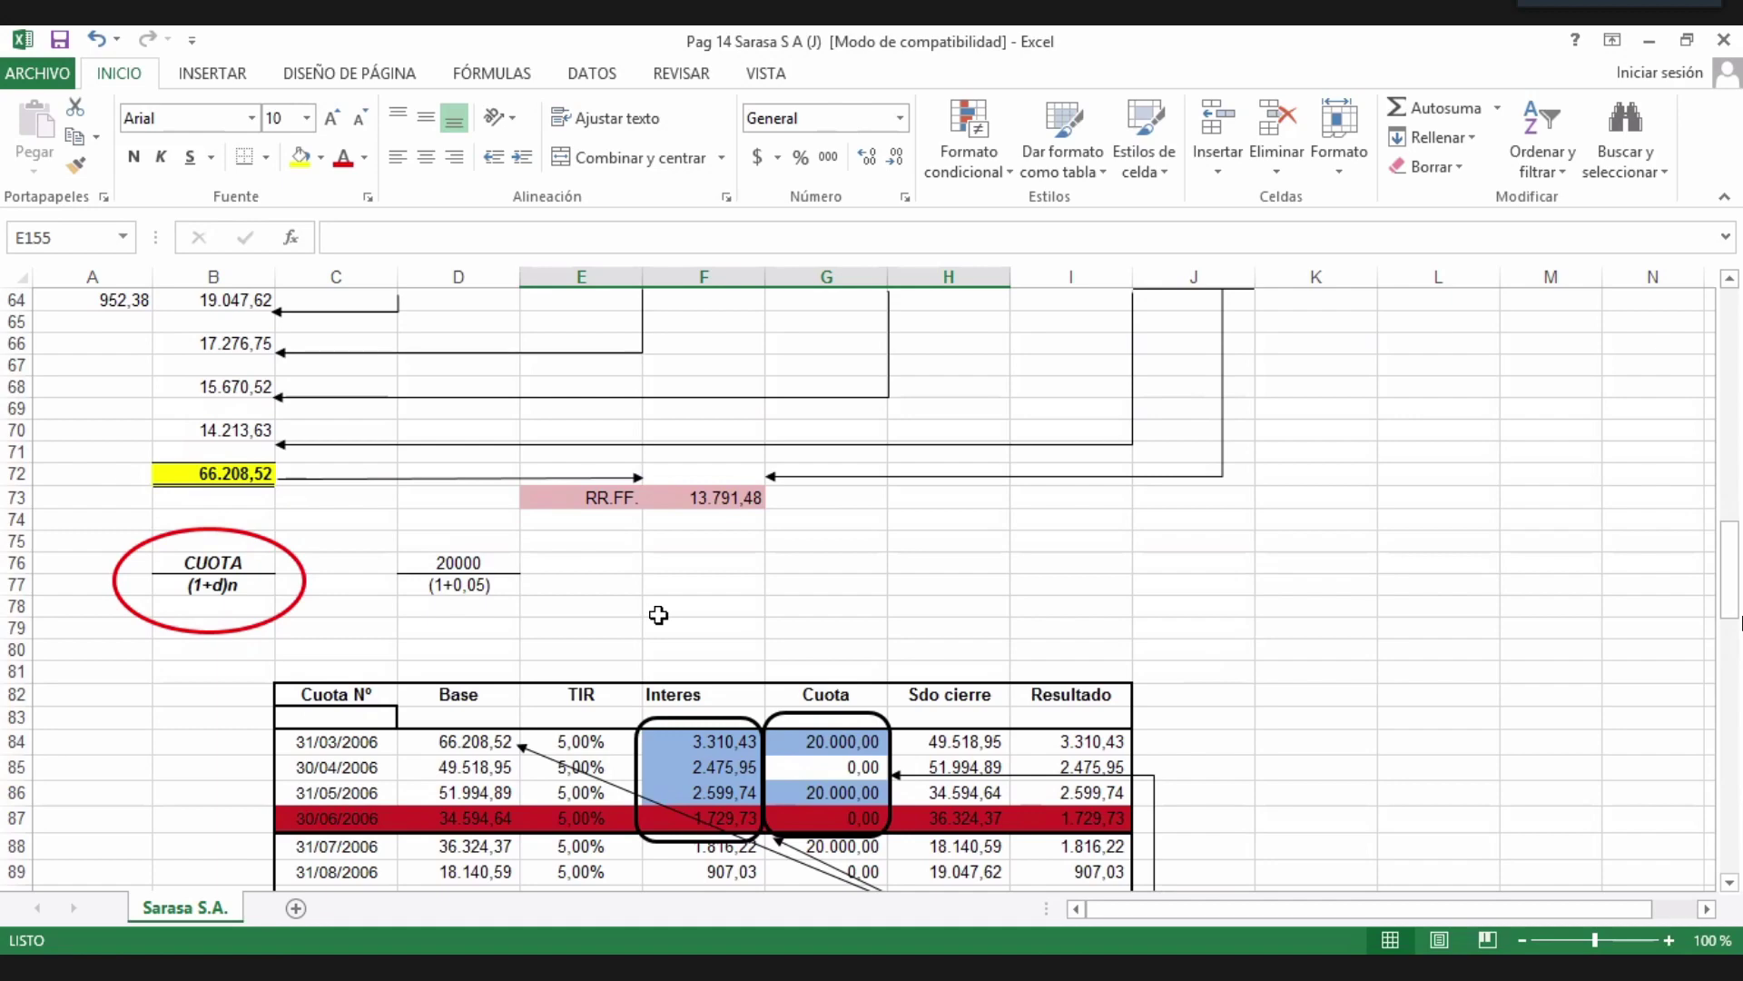
scroll(670, 608, down, 3)
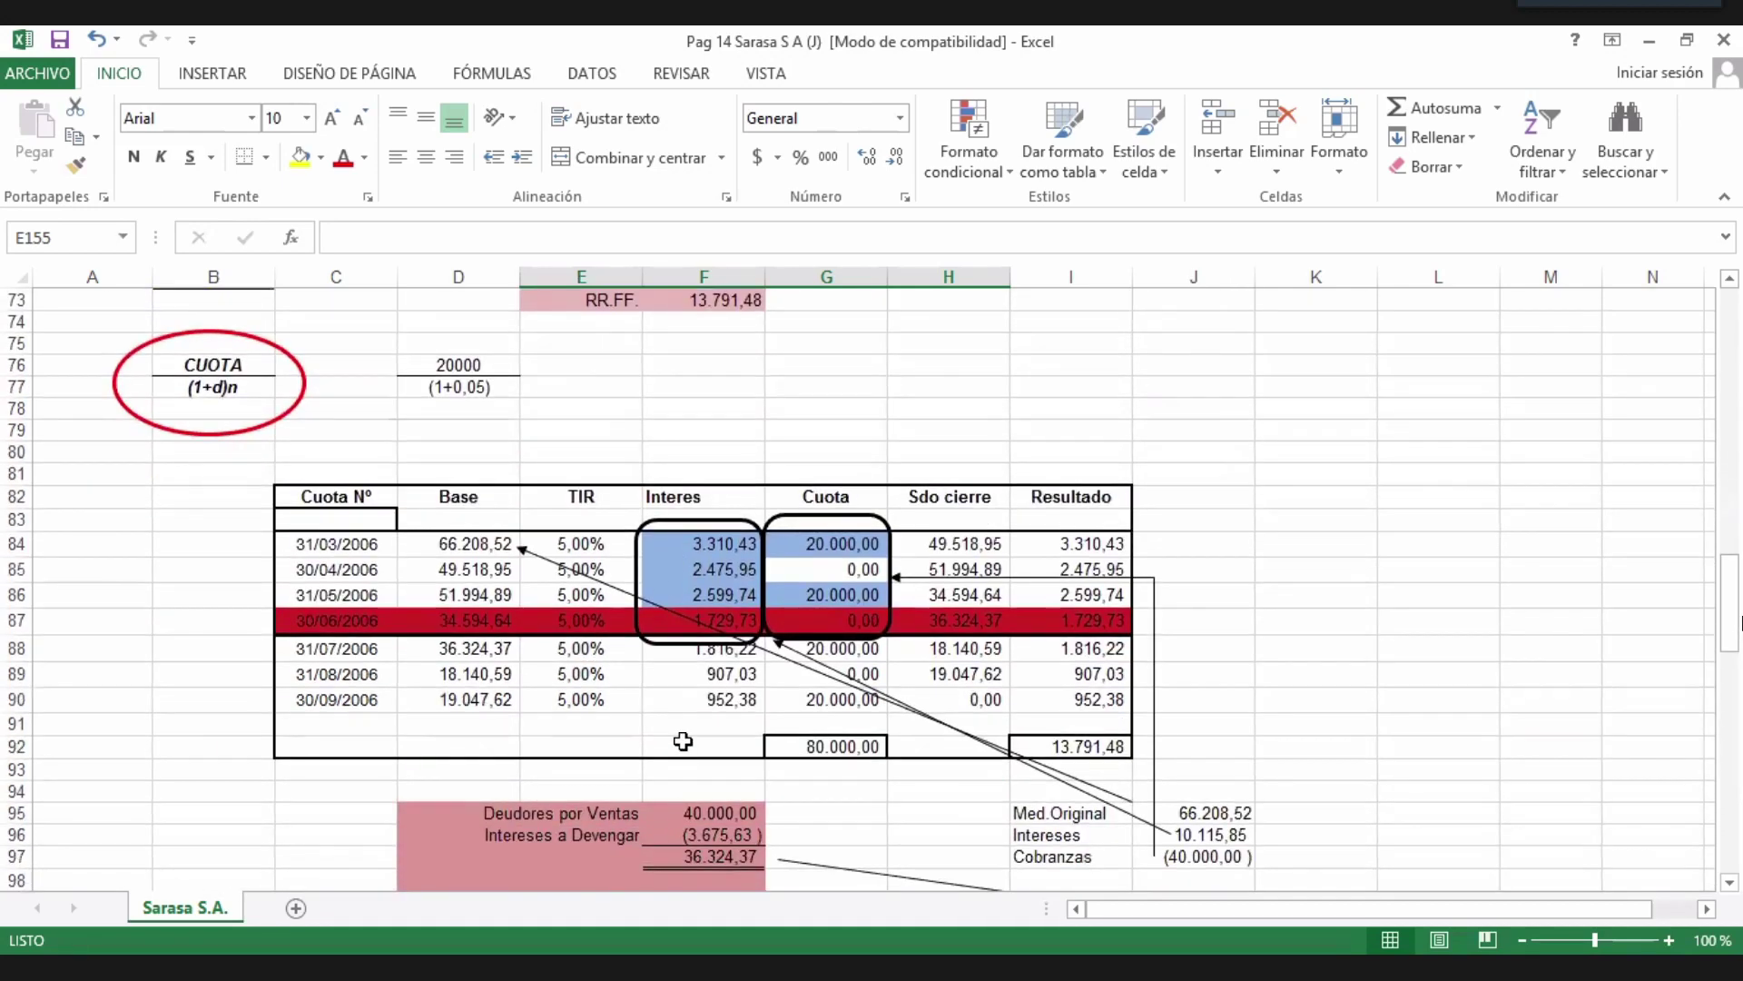
Examine the instalment timeline and inspect the formulas of the discounted total in B72, RR.FF. in F73 and the instalment total in J63.
scroll(669, 635, up, 6)
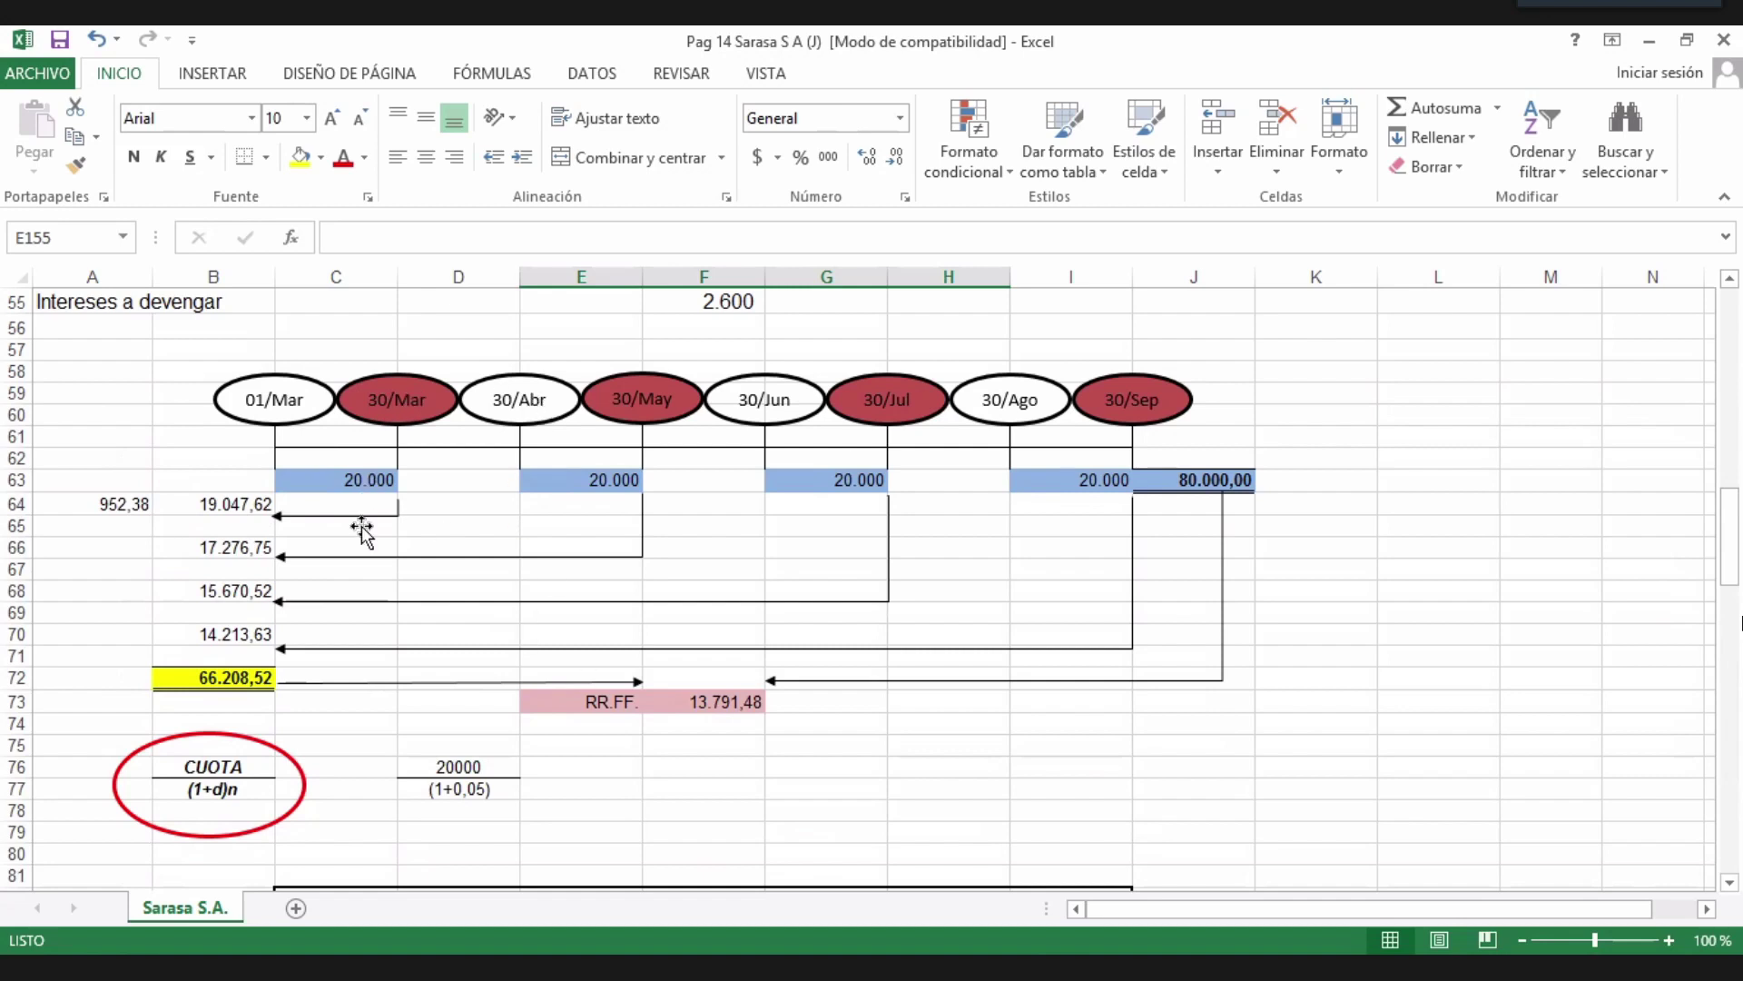
scroll(378, 544, down, 1)
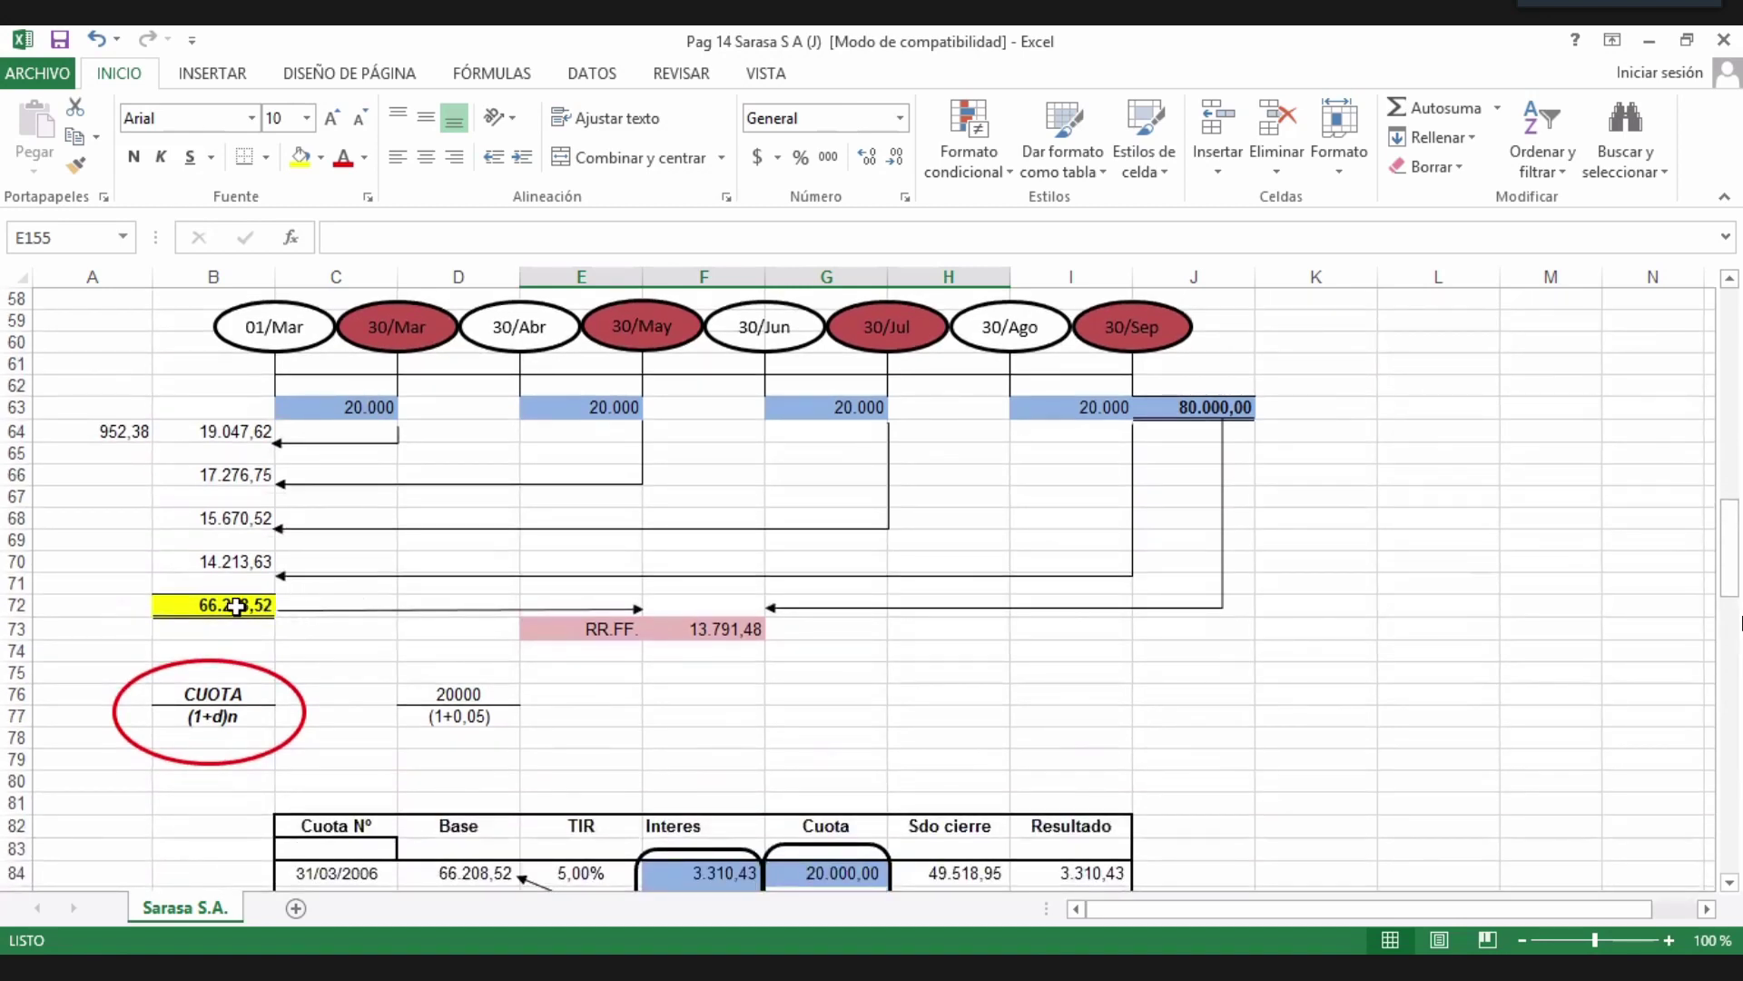
click(272, 341)
click(413, 760)
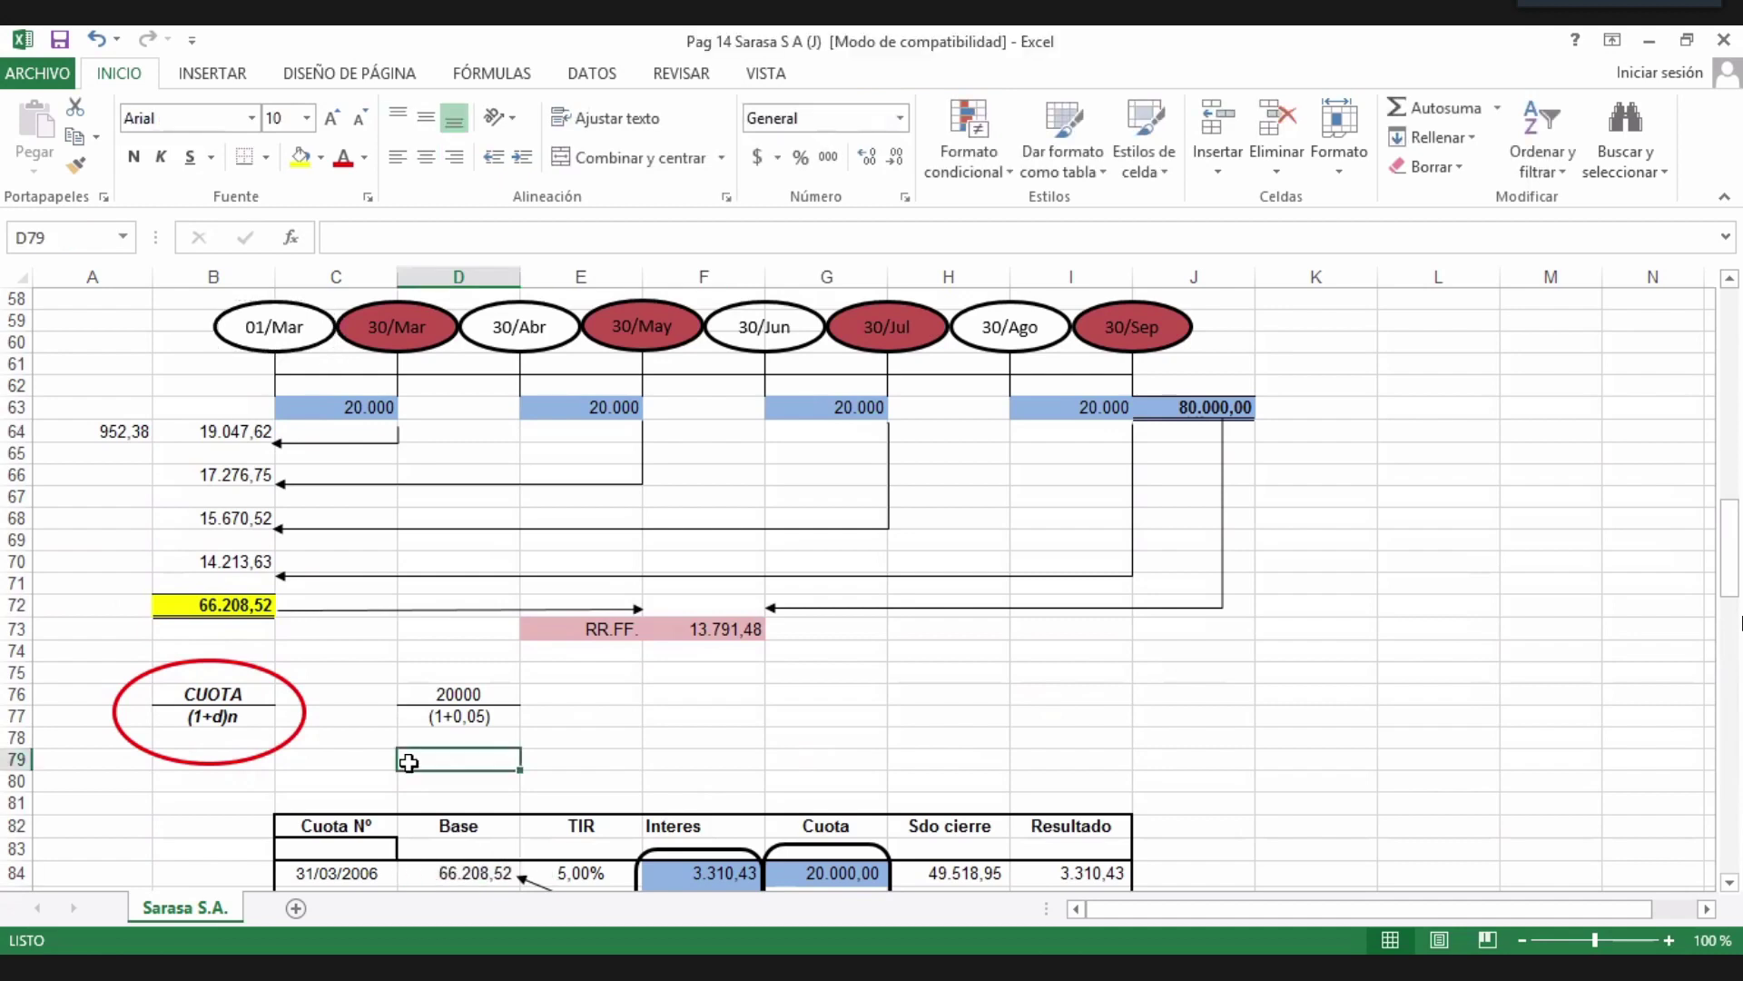
click(215, 610)
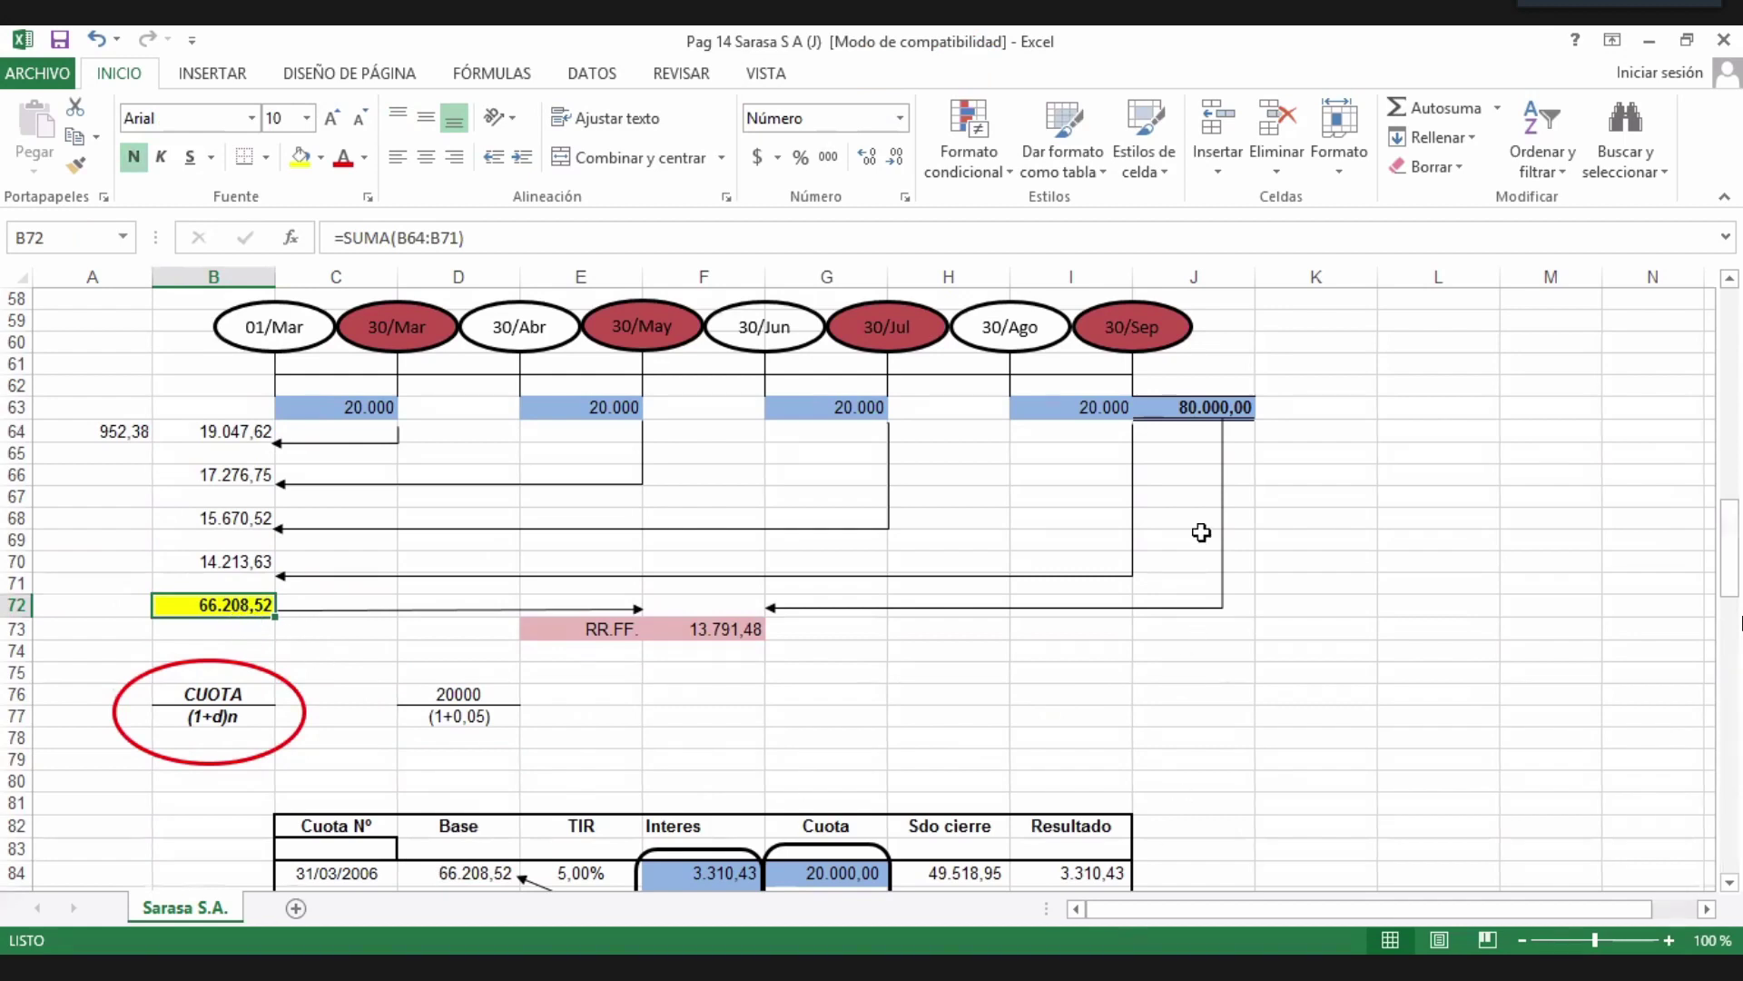
click(657, 631)
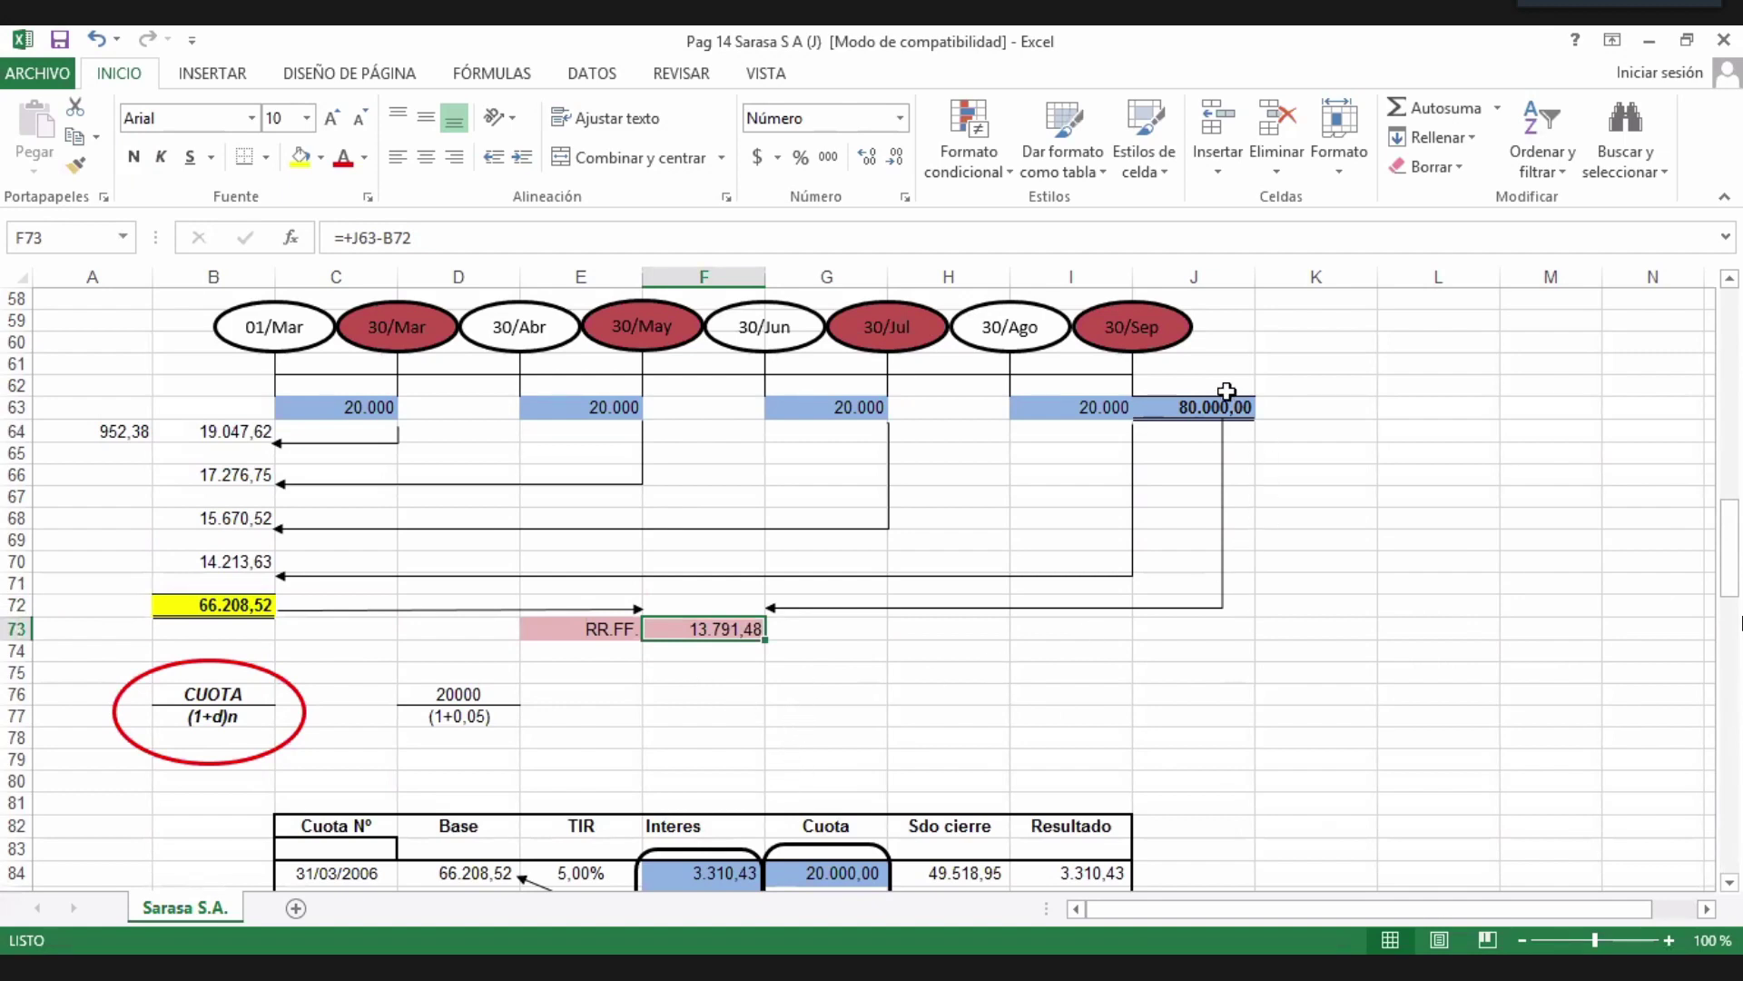
click(1204, 410)
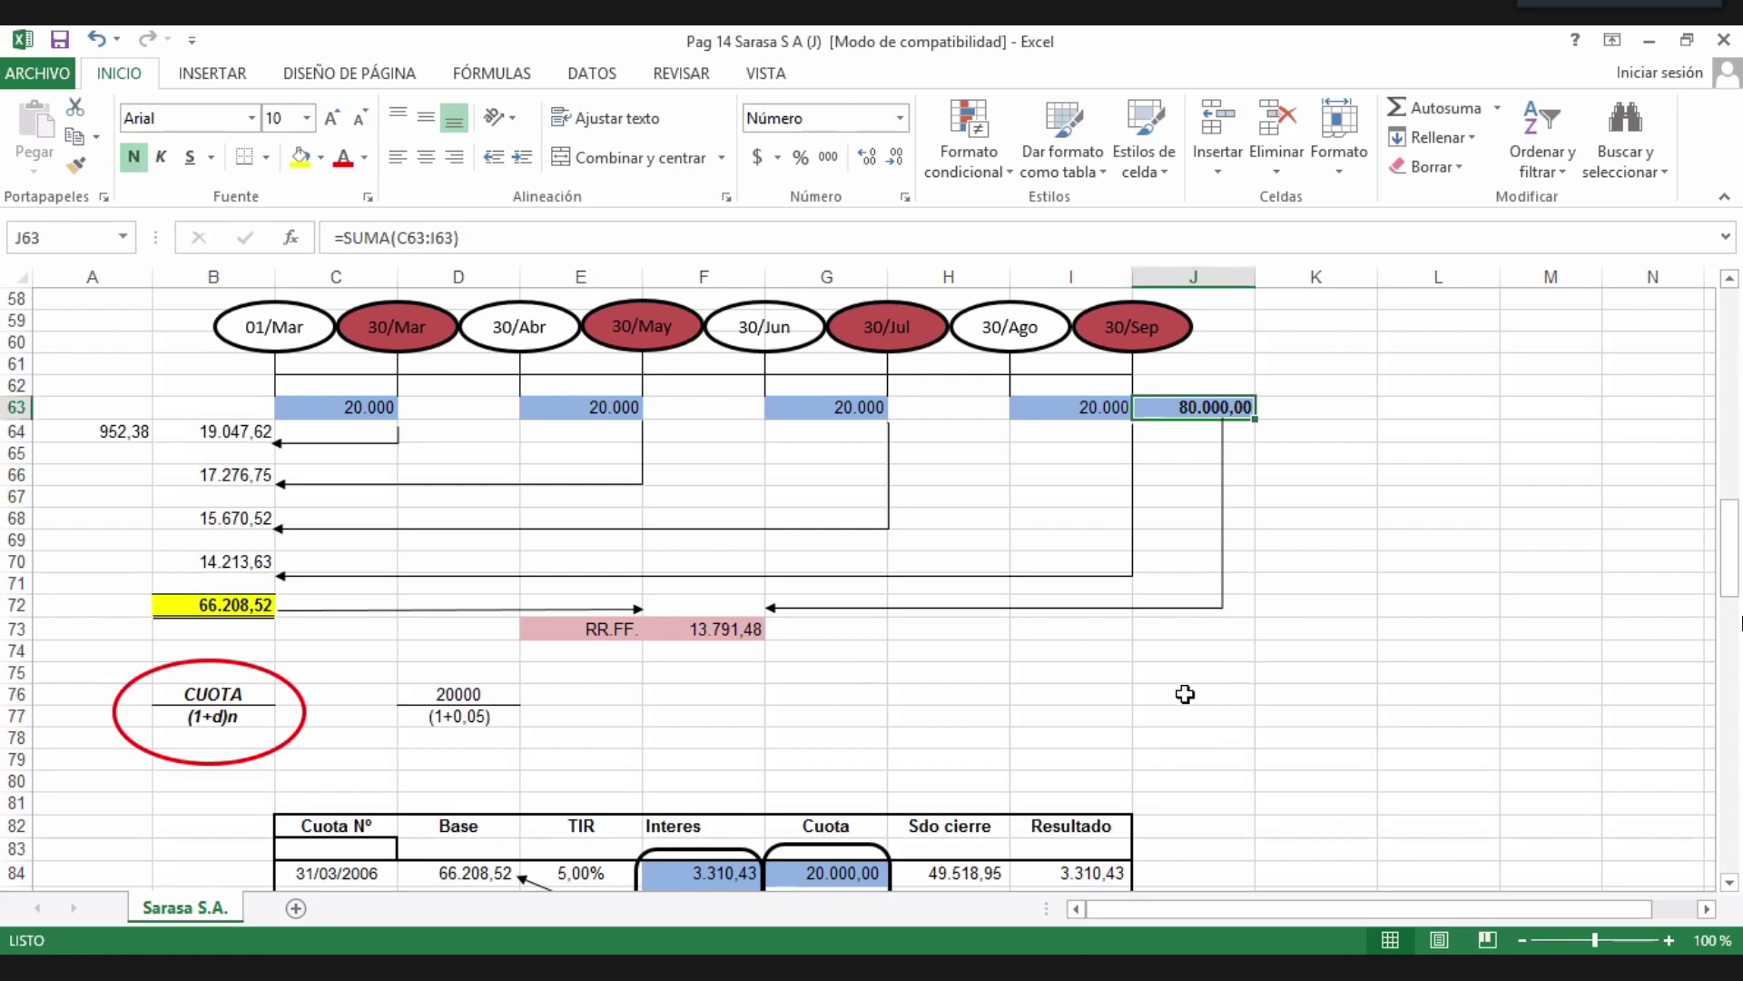
Review the 30/03/X6 sale journal entry in A20:G23, covering Deudores por ventas, Intereses a devengar and Ventas.
scroll(1183, 694, up, 3)
scroll(1183, 693, up, 2)
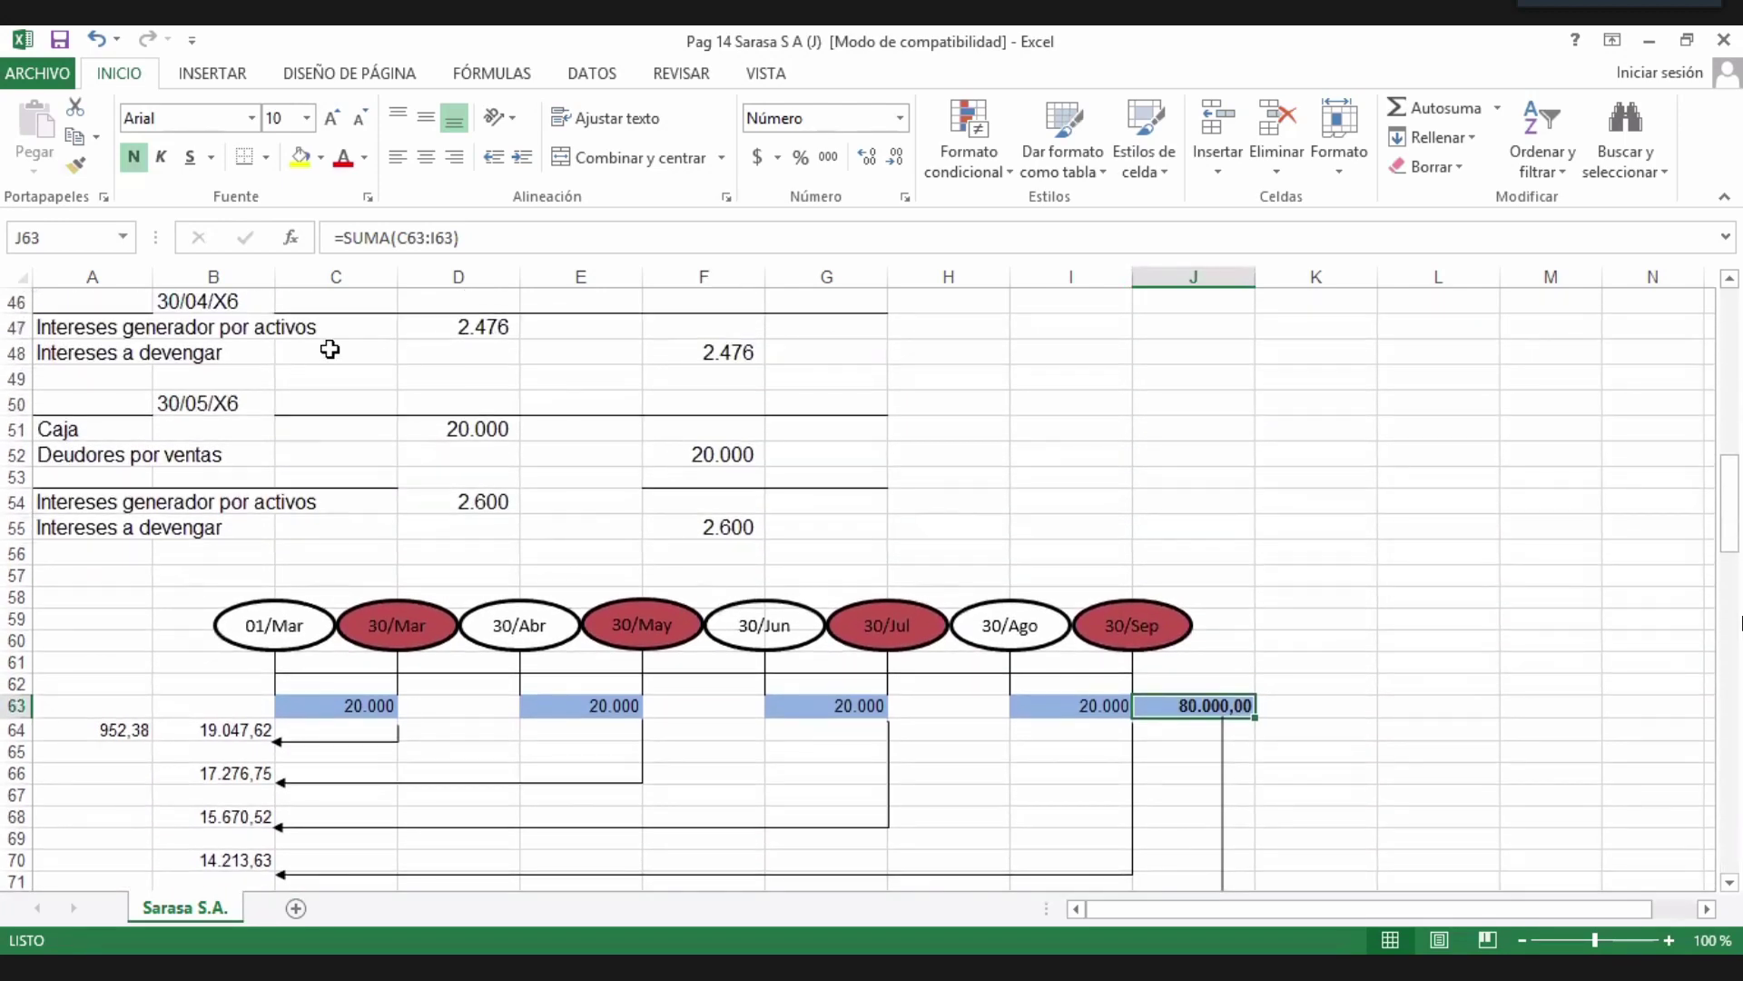
scroll(407, 548, up, 4)
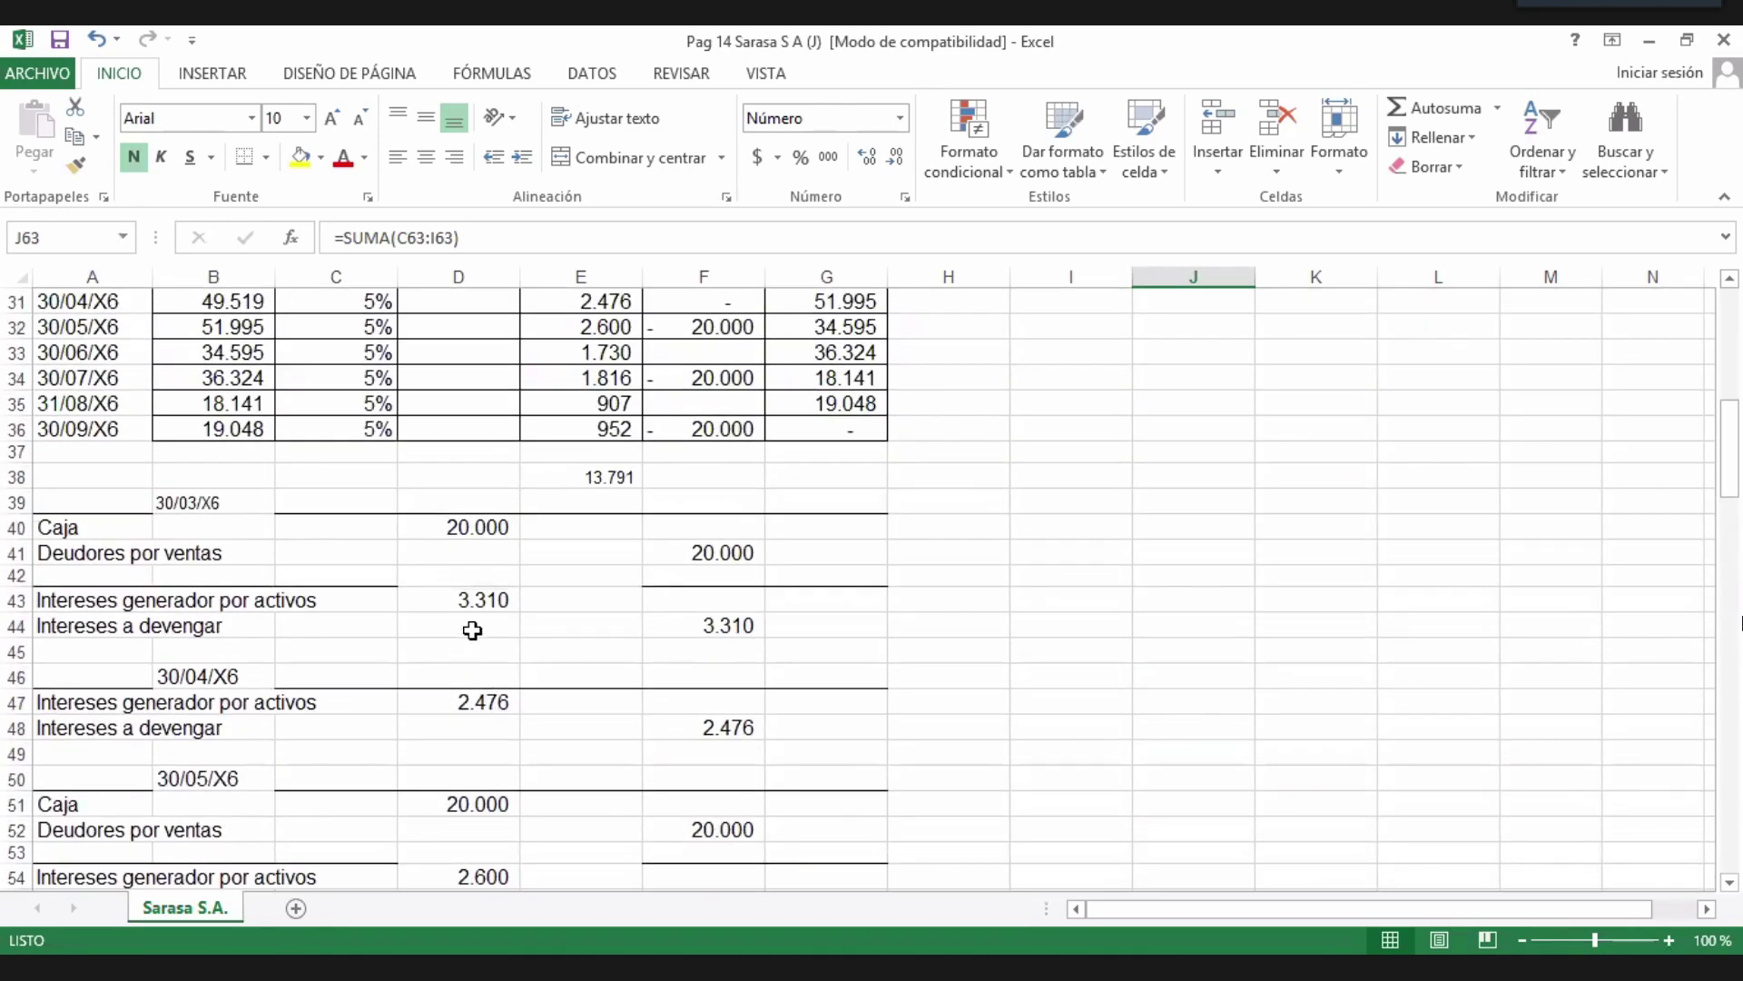
scroll(471, 630, up, 2)
scroll(471, 630, up, 4)
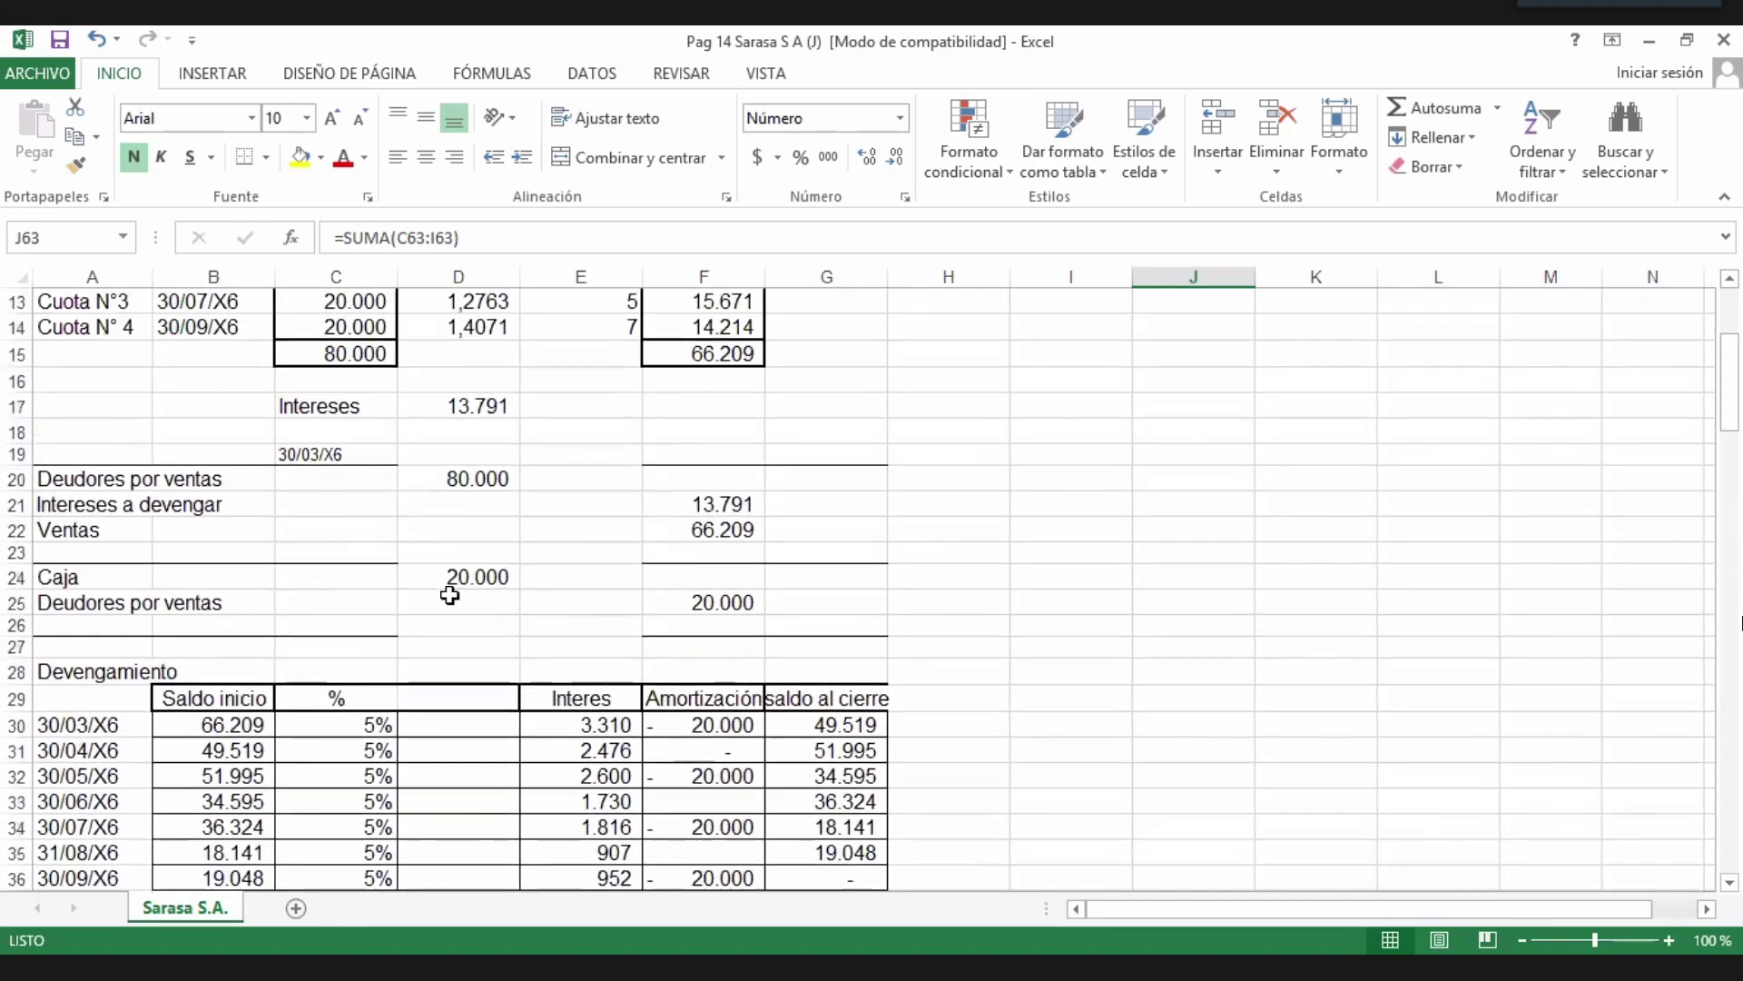
drag(76, 479, 881, 555)
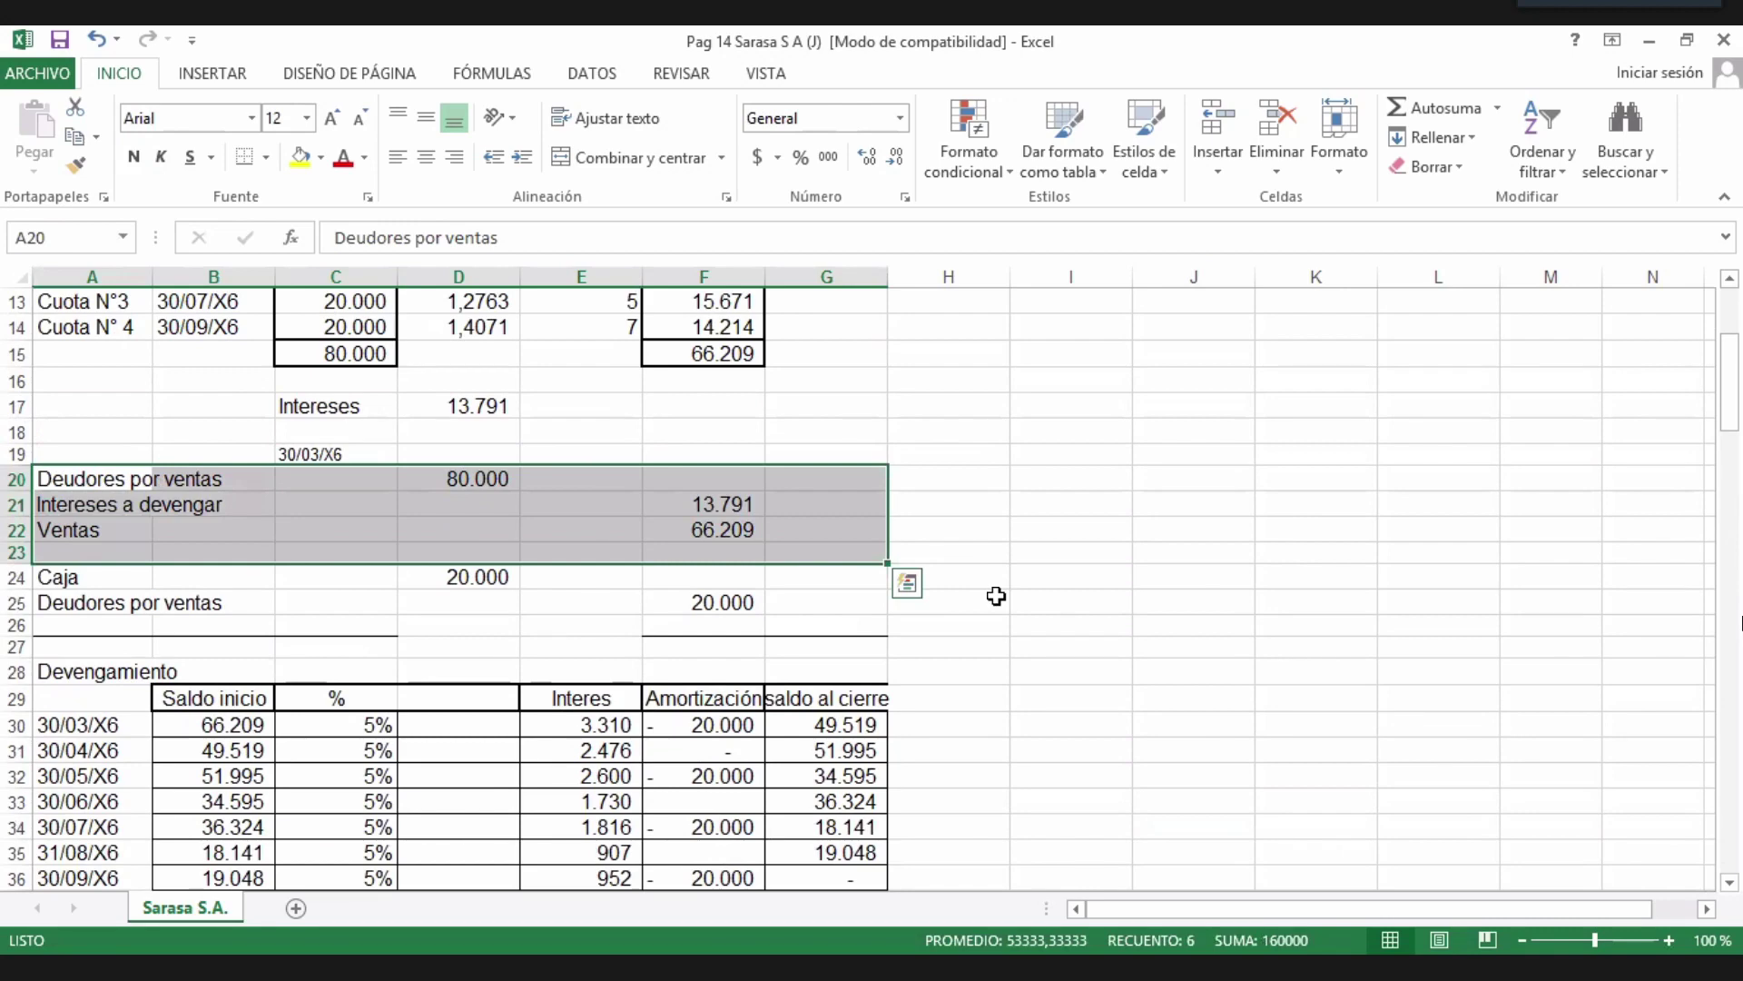
click(823, 623)
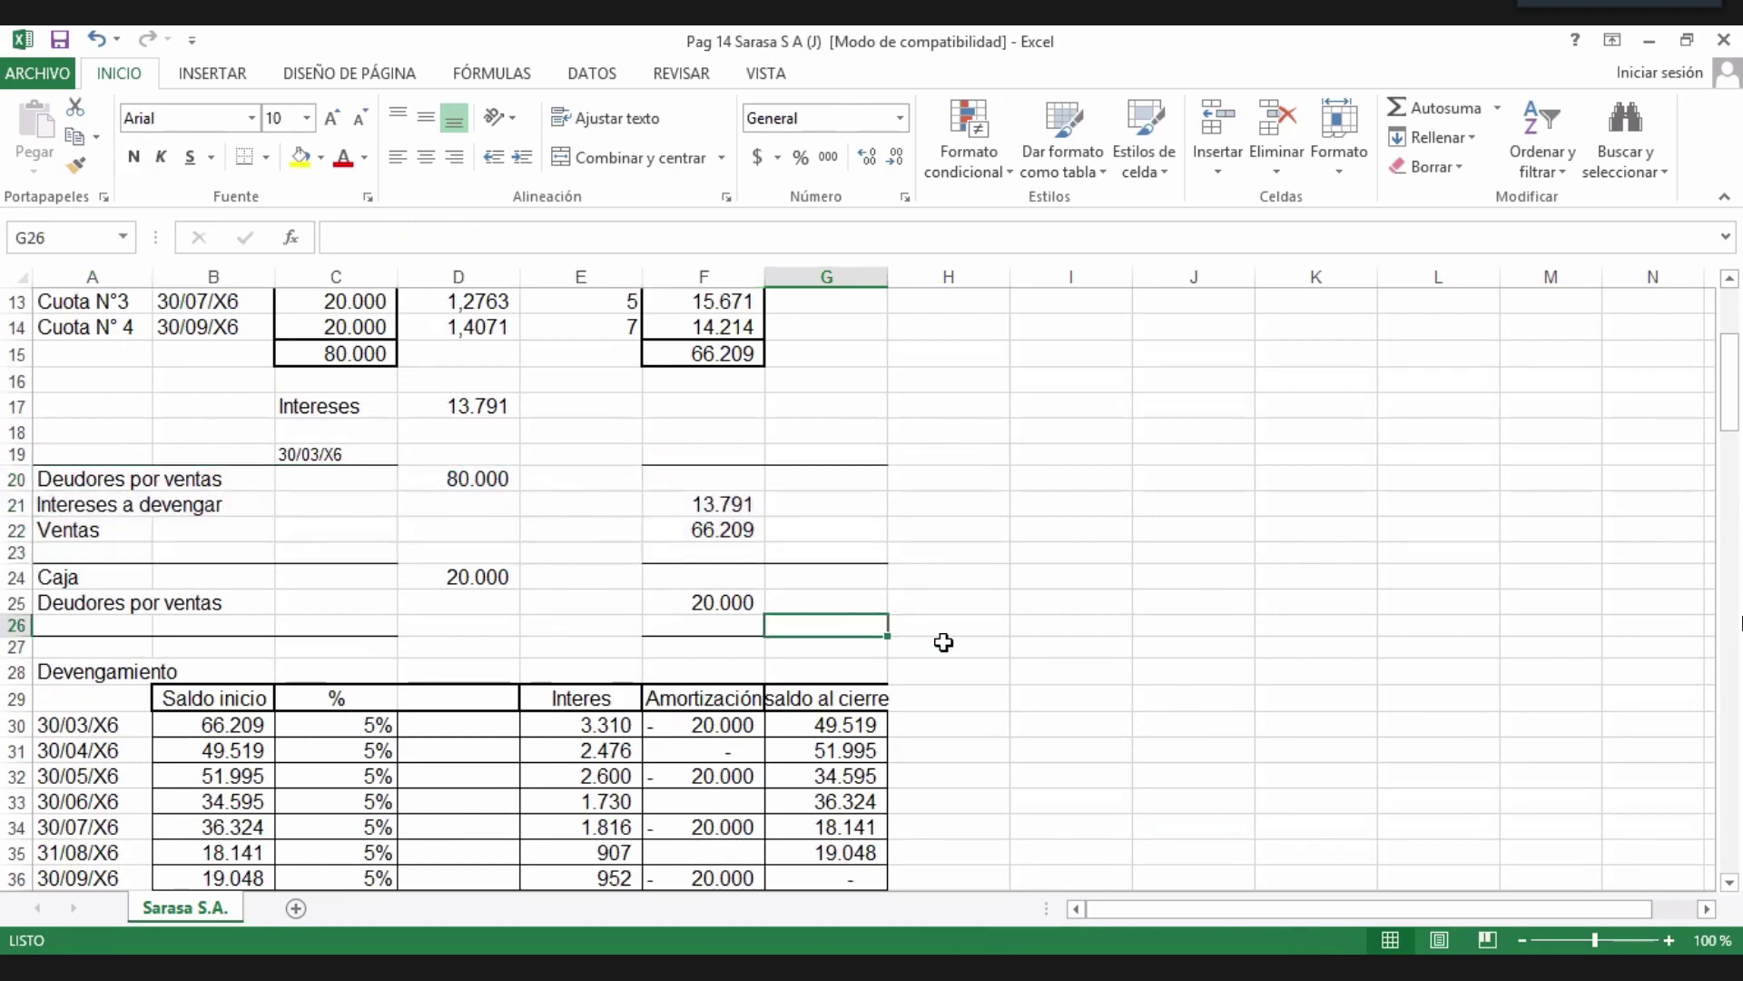
Trace the 31/03/2006 row's Base in D84 of the instalment table back to the discounted total in B72.
scroll(937, 642, down, 4)
scroll(819, 658, down, 4)
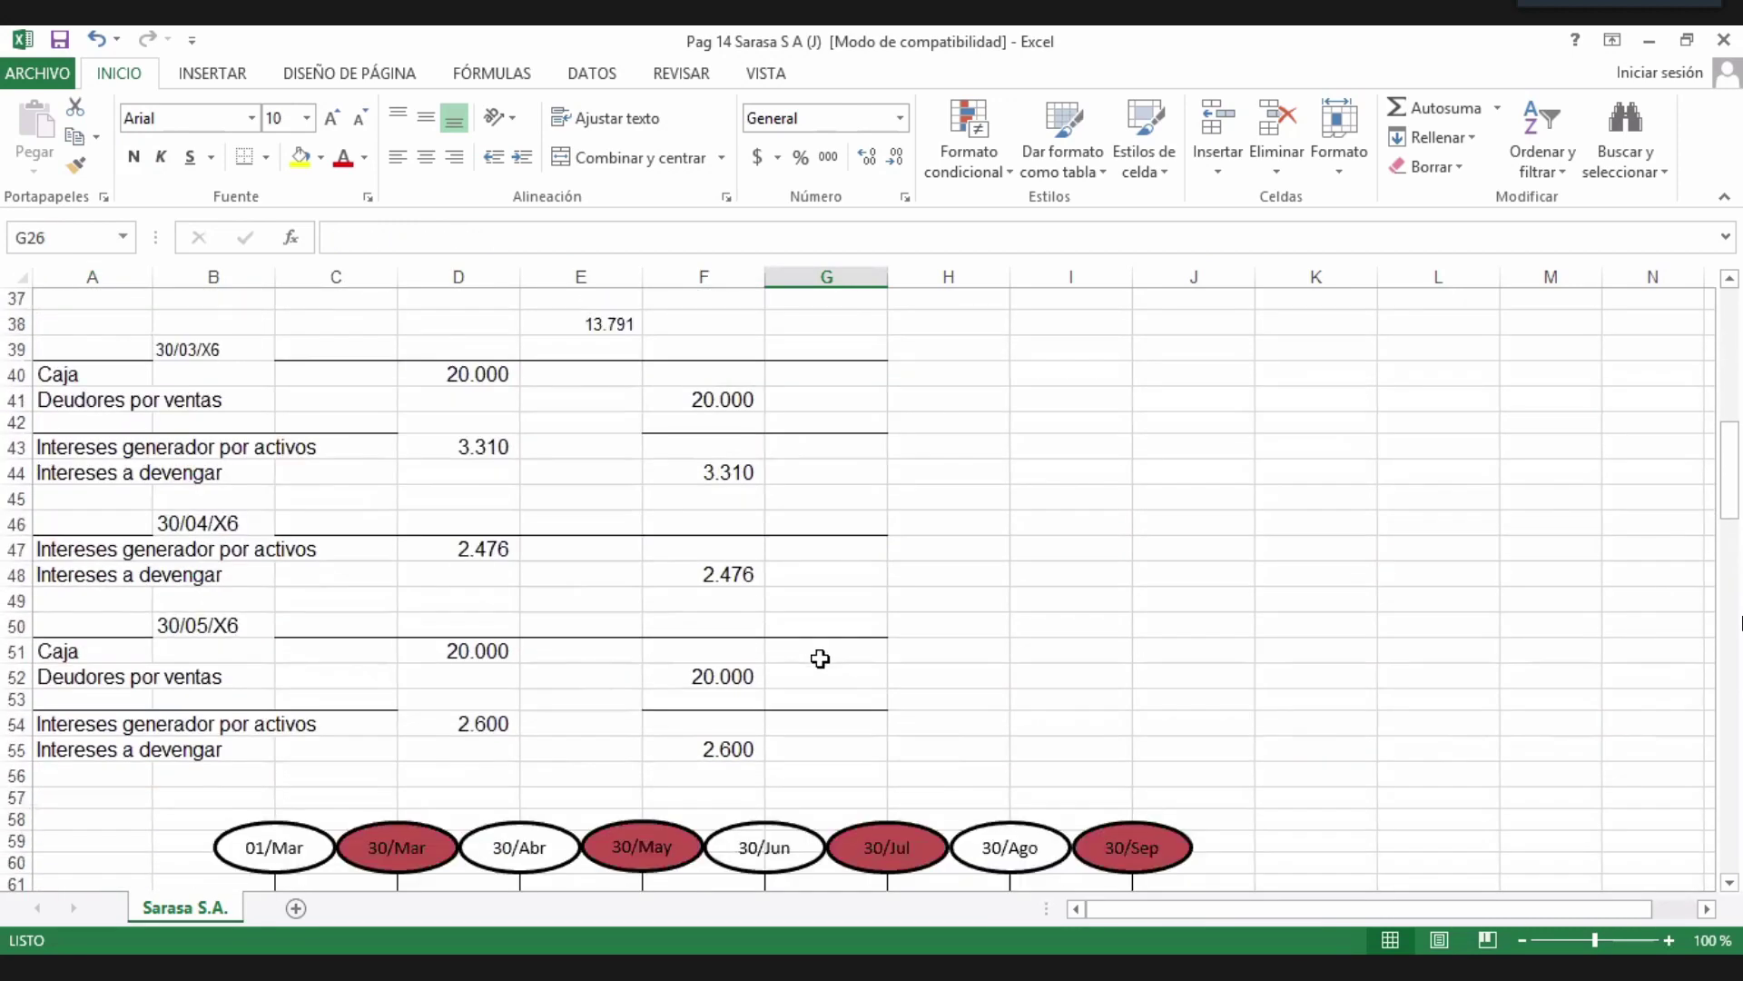
scroll(820, 658, down, 5)
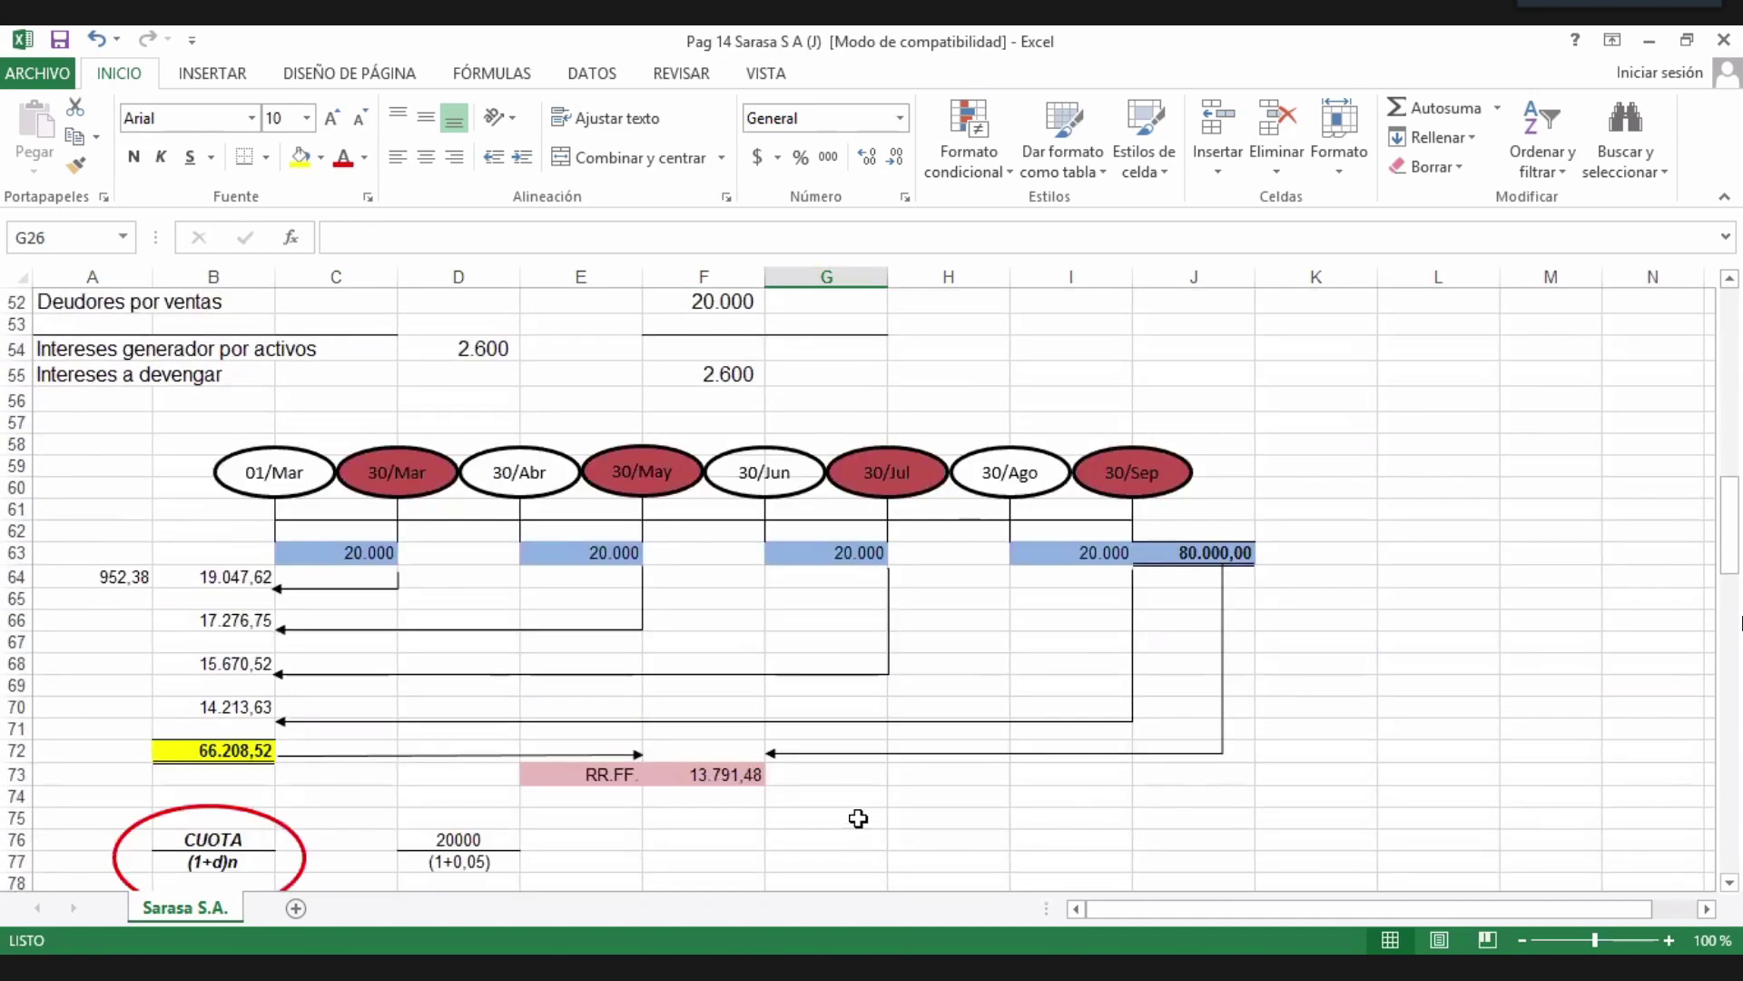
scroll(858, 799, down, 2)
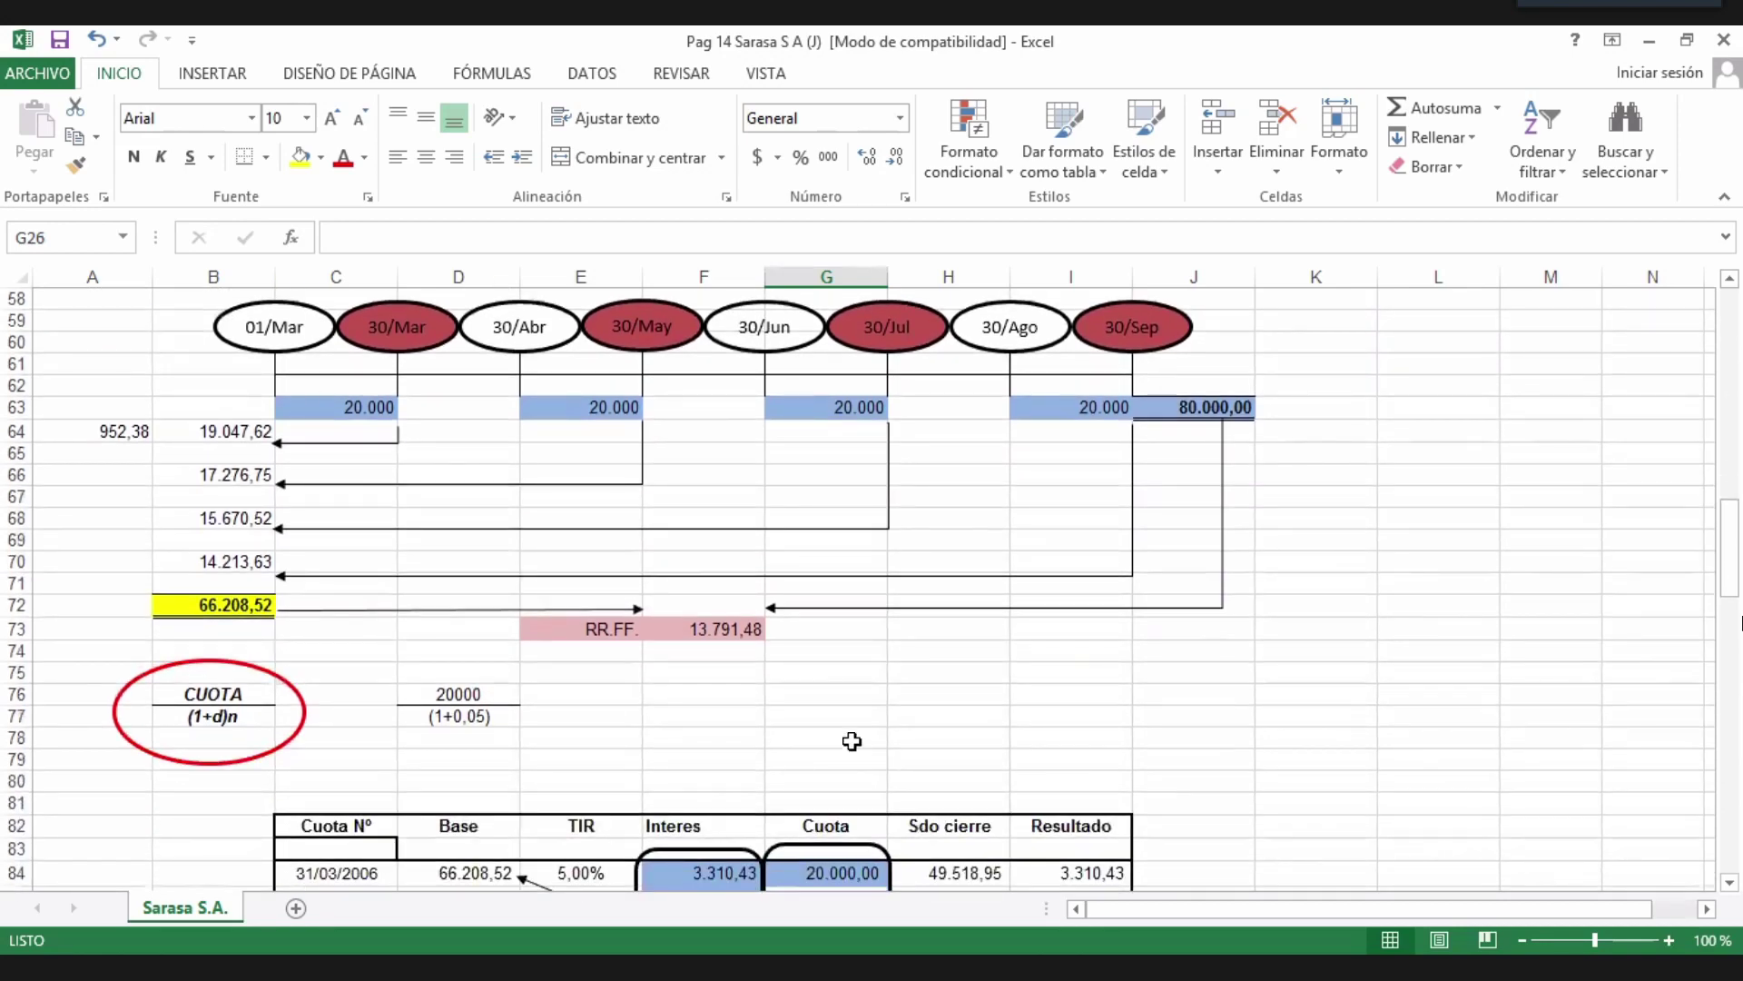
scroll(908, 740, down, 3)
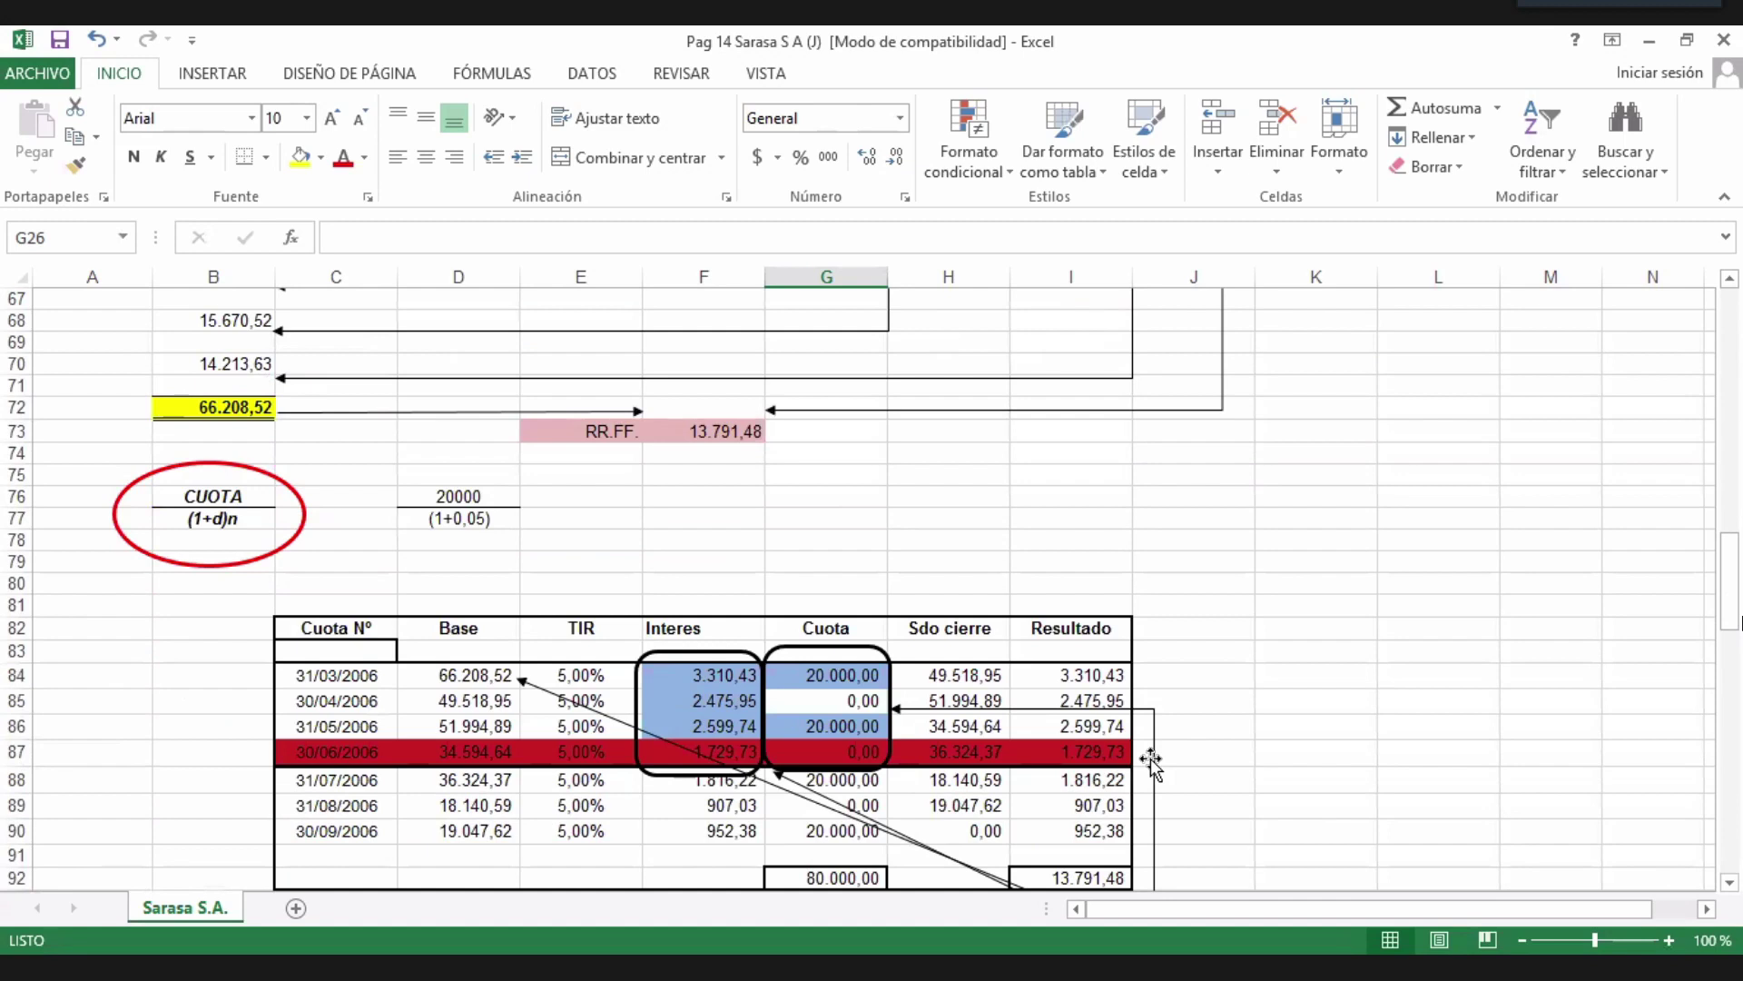
click(389, 564)
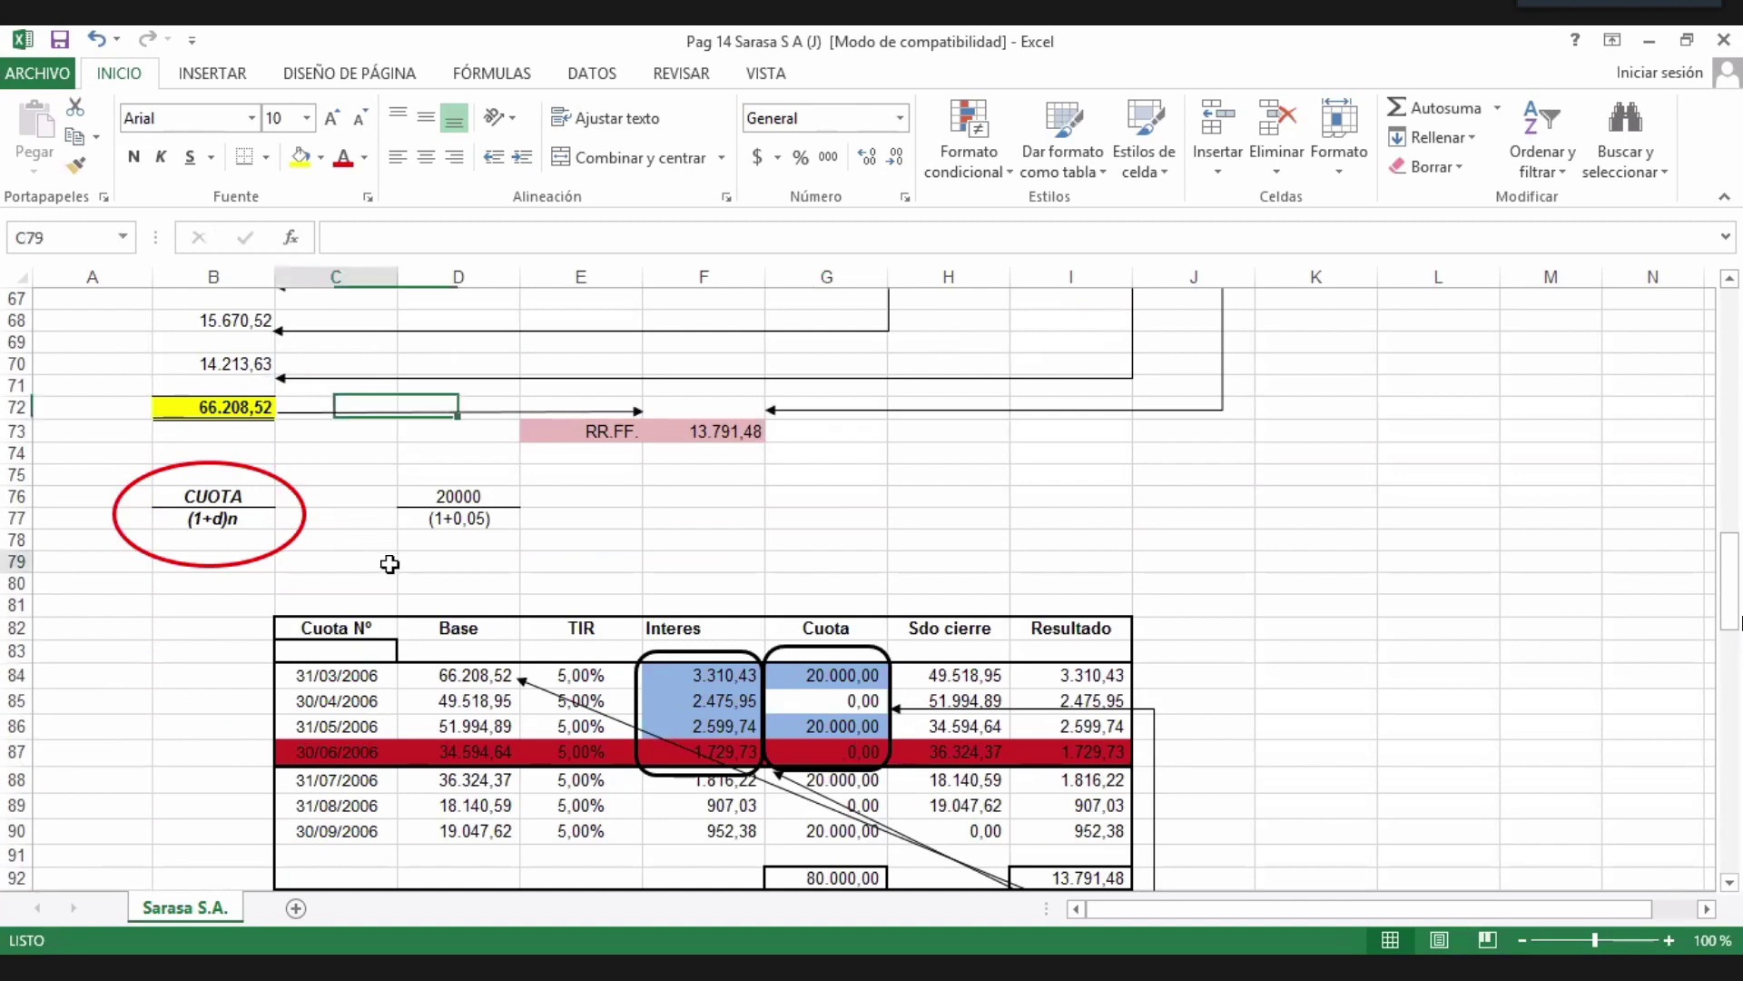
click(333, 679)
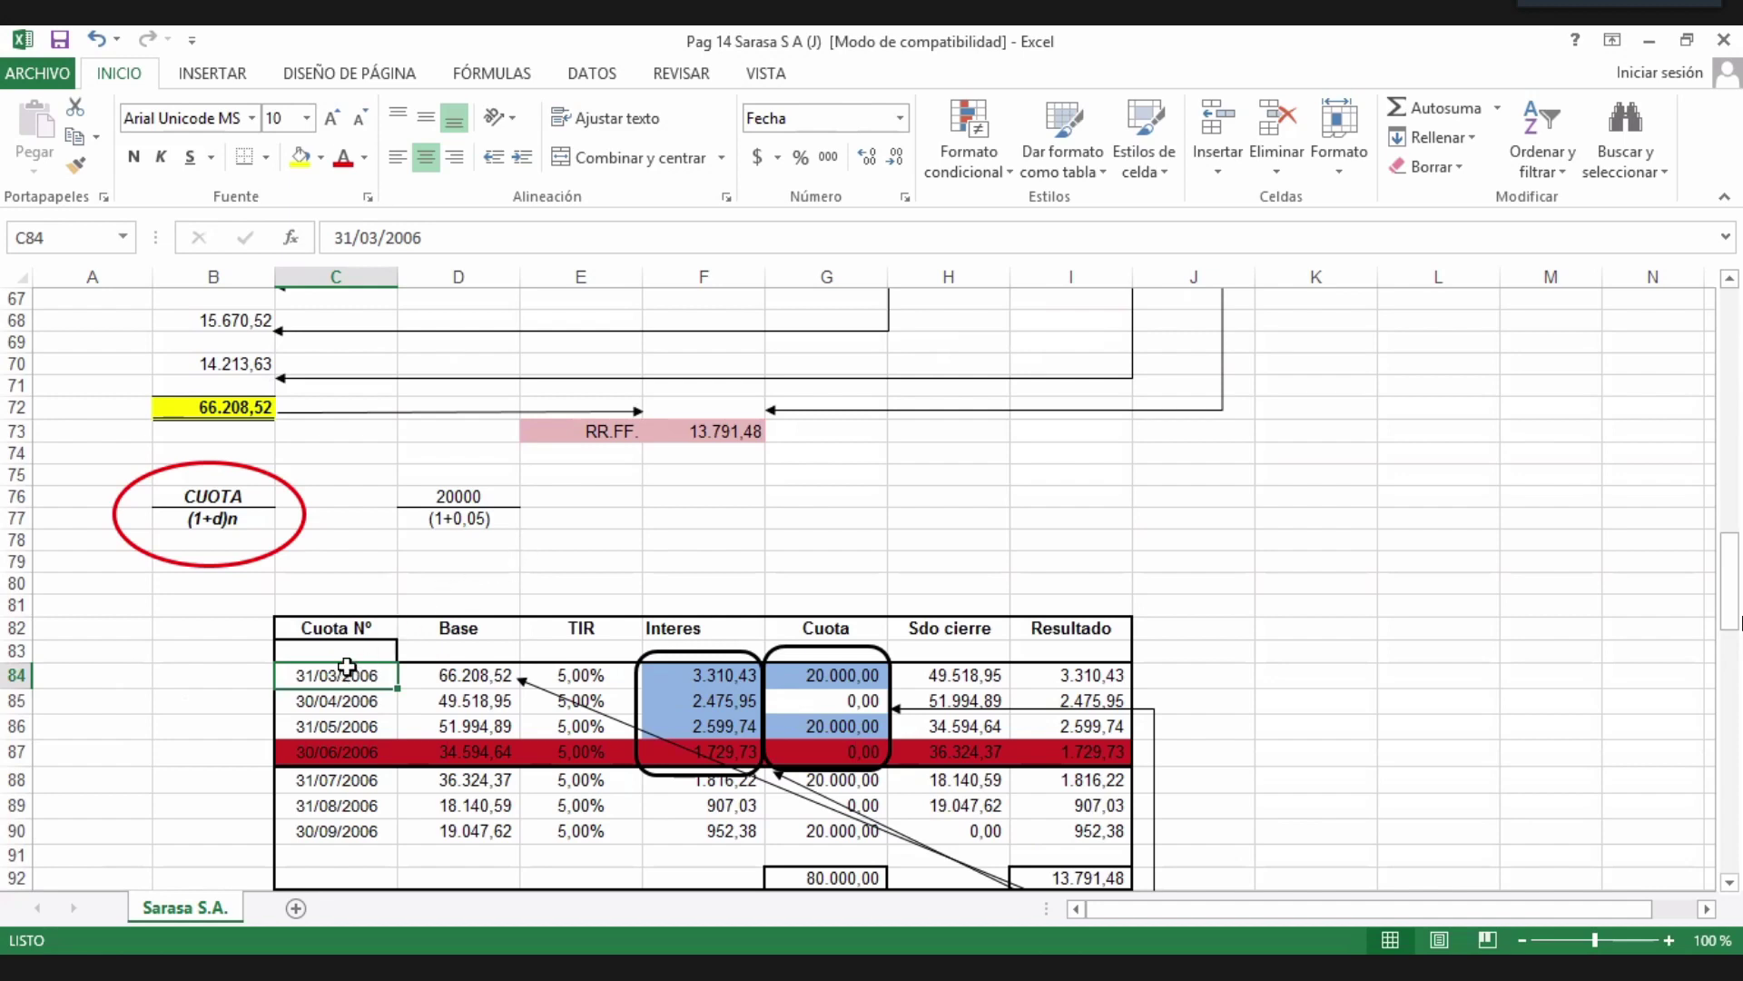
click(240, 408)
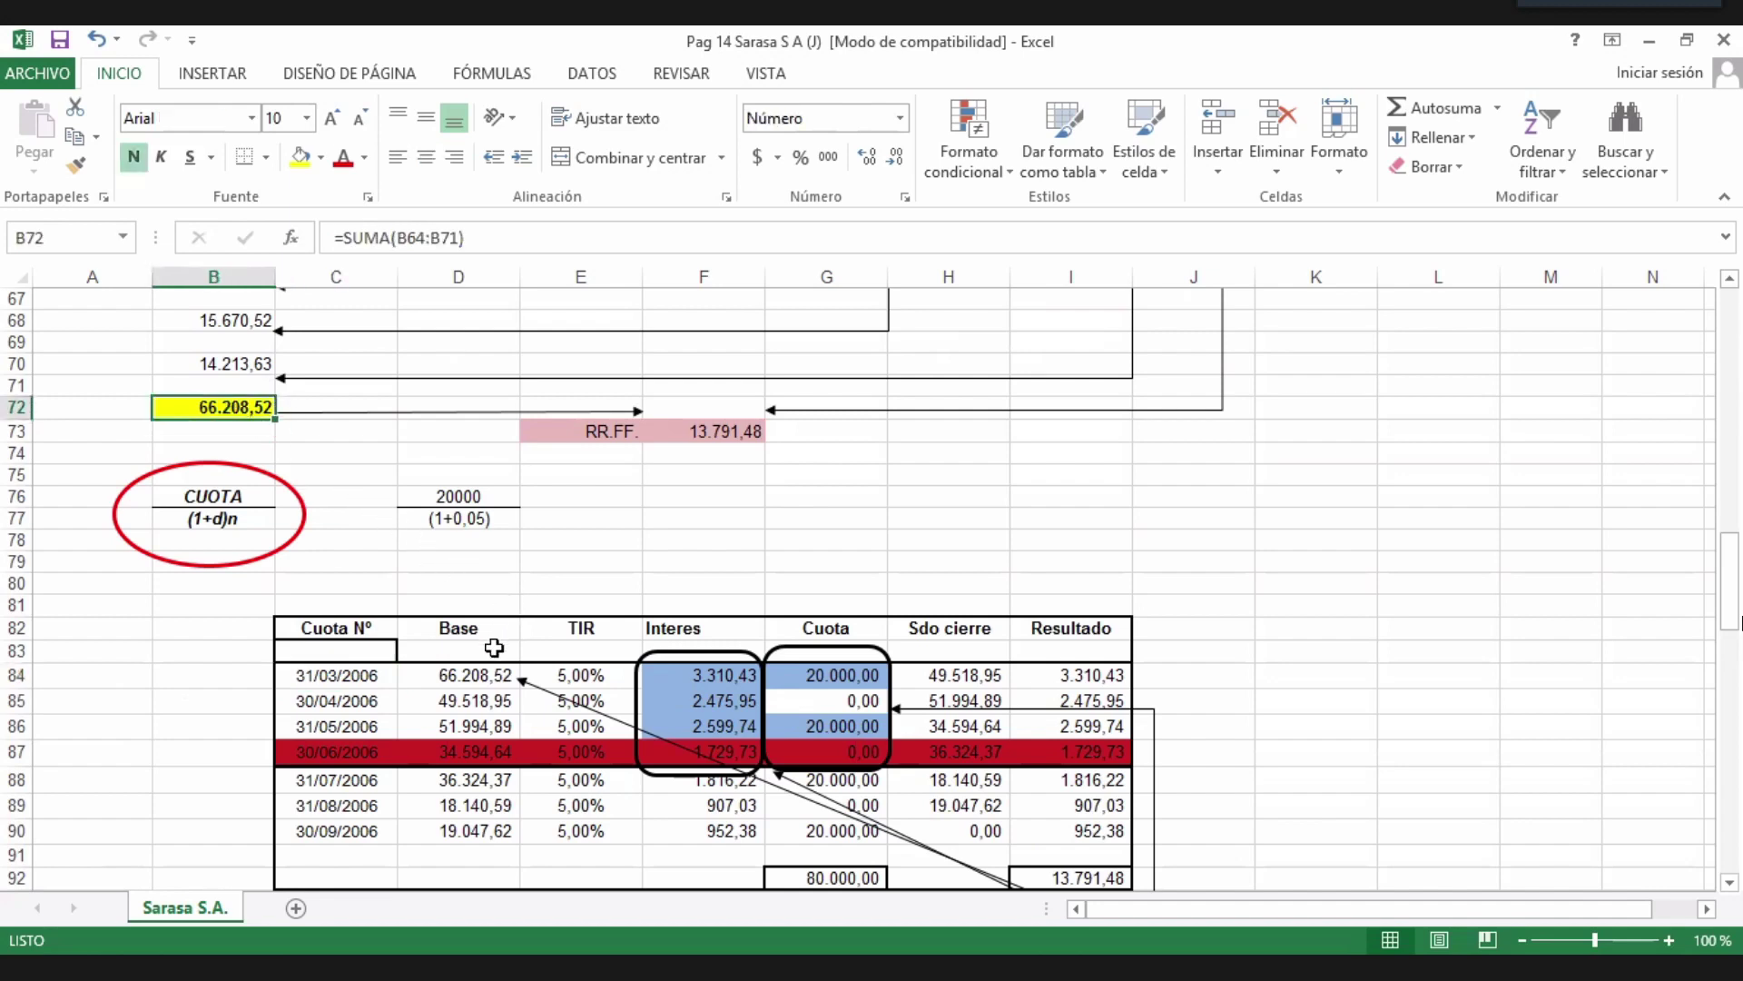
click(476, 681)
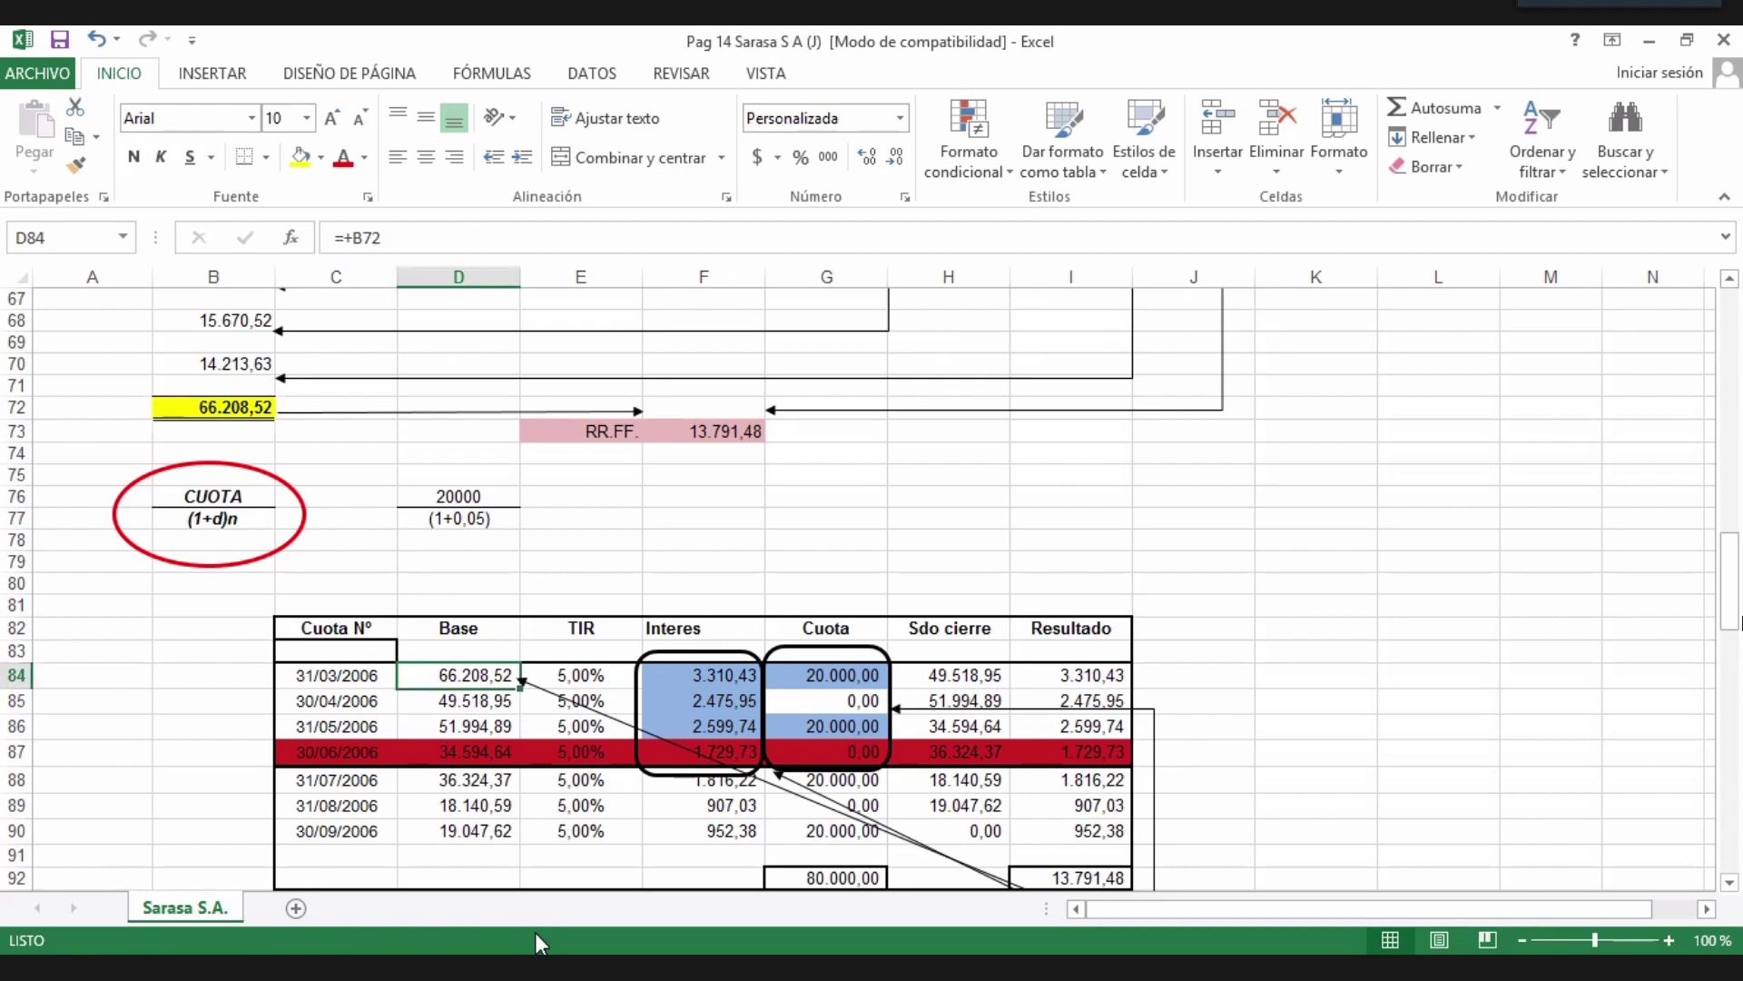
Inspect the TIR, Interes and Cuota cells of the 31/03/2006 row and compare the instalment with the 30/Mar payment on the timeline.
scroll(569, 877, down, 1)
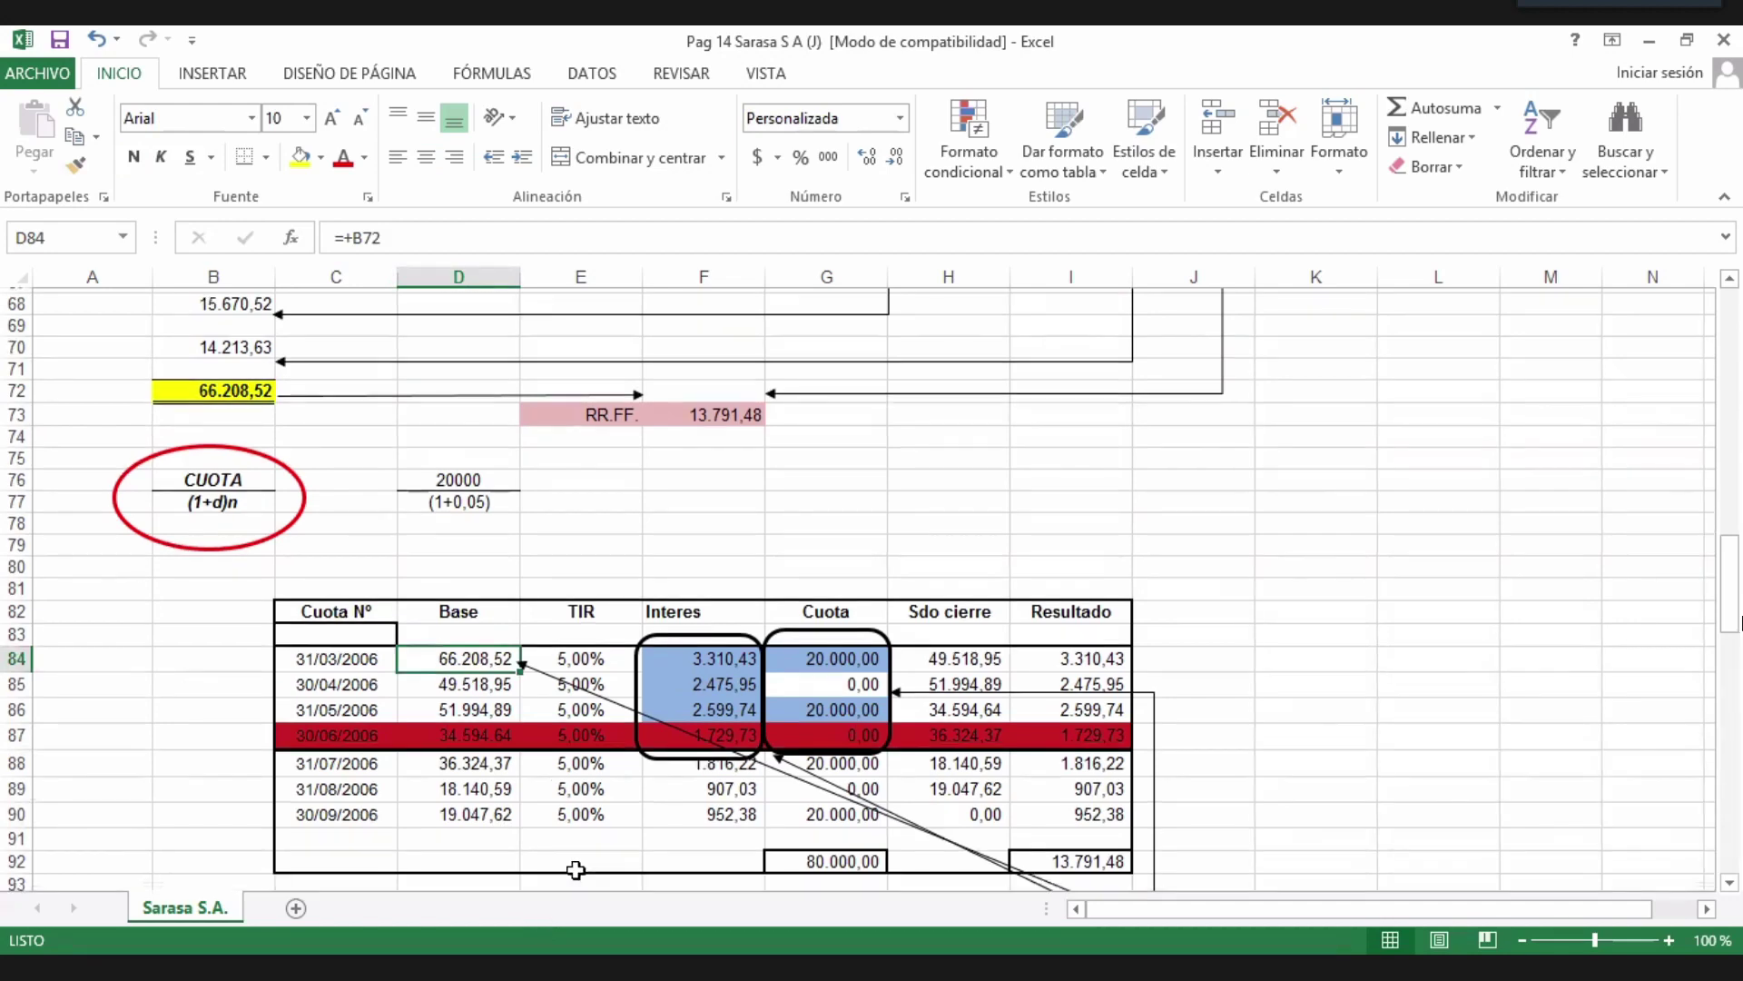
click(589, 608)
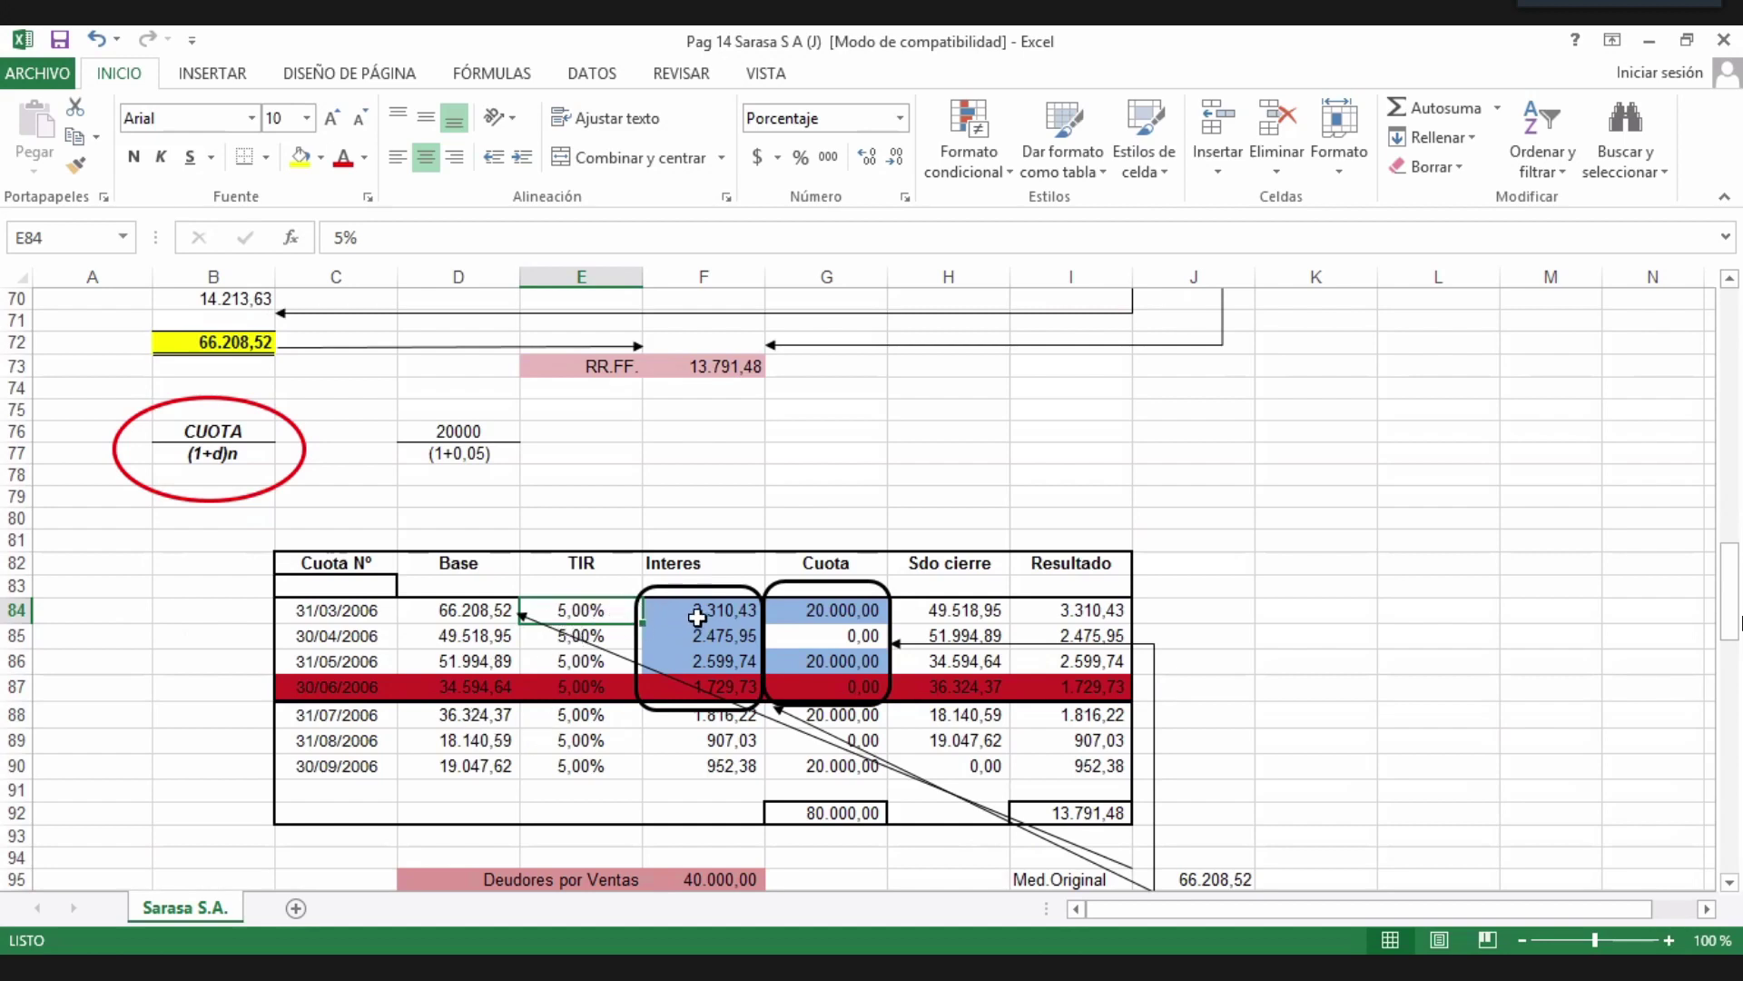
click(696, 618)
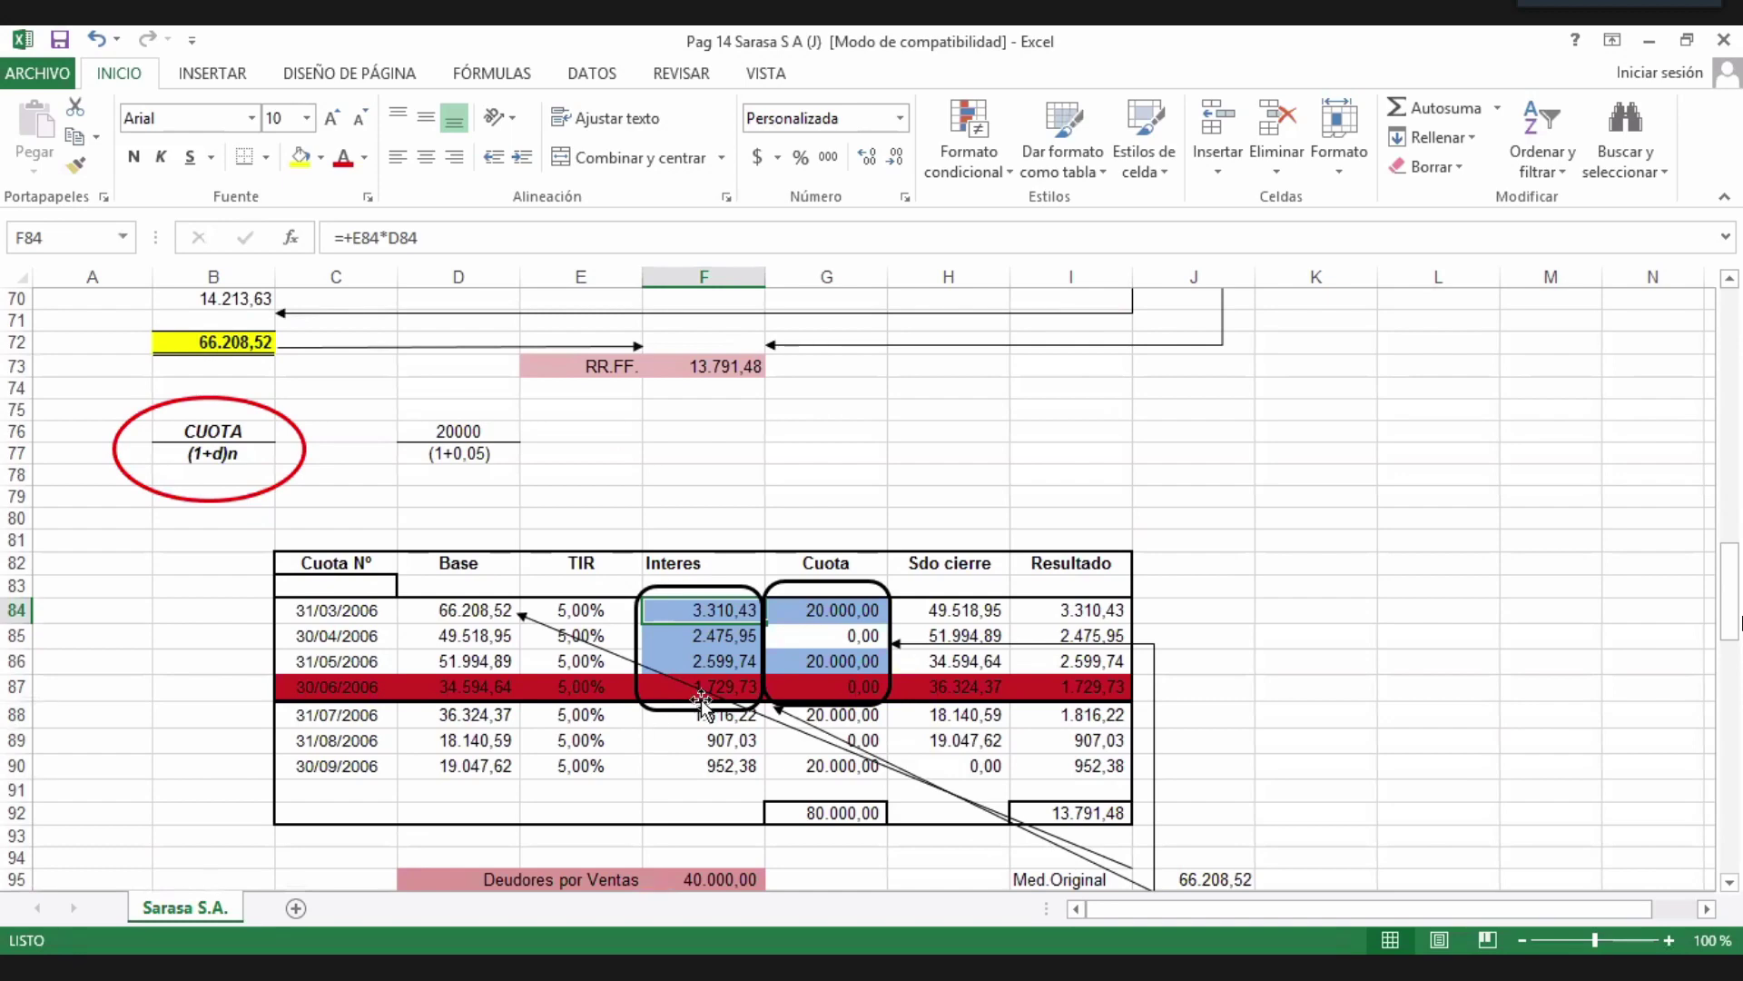
click(820, 608)
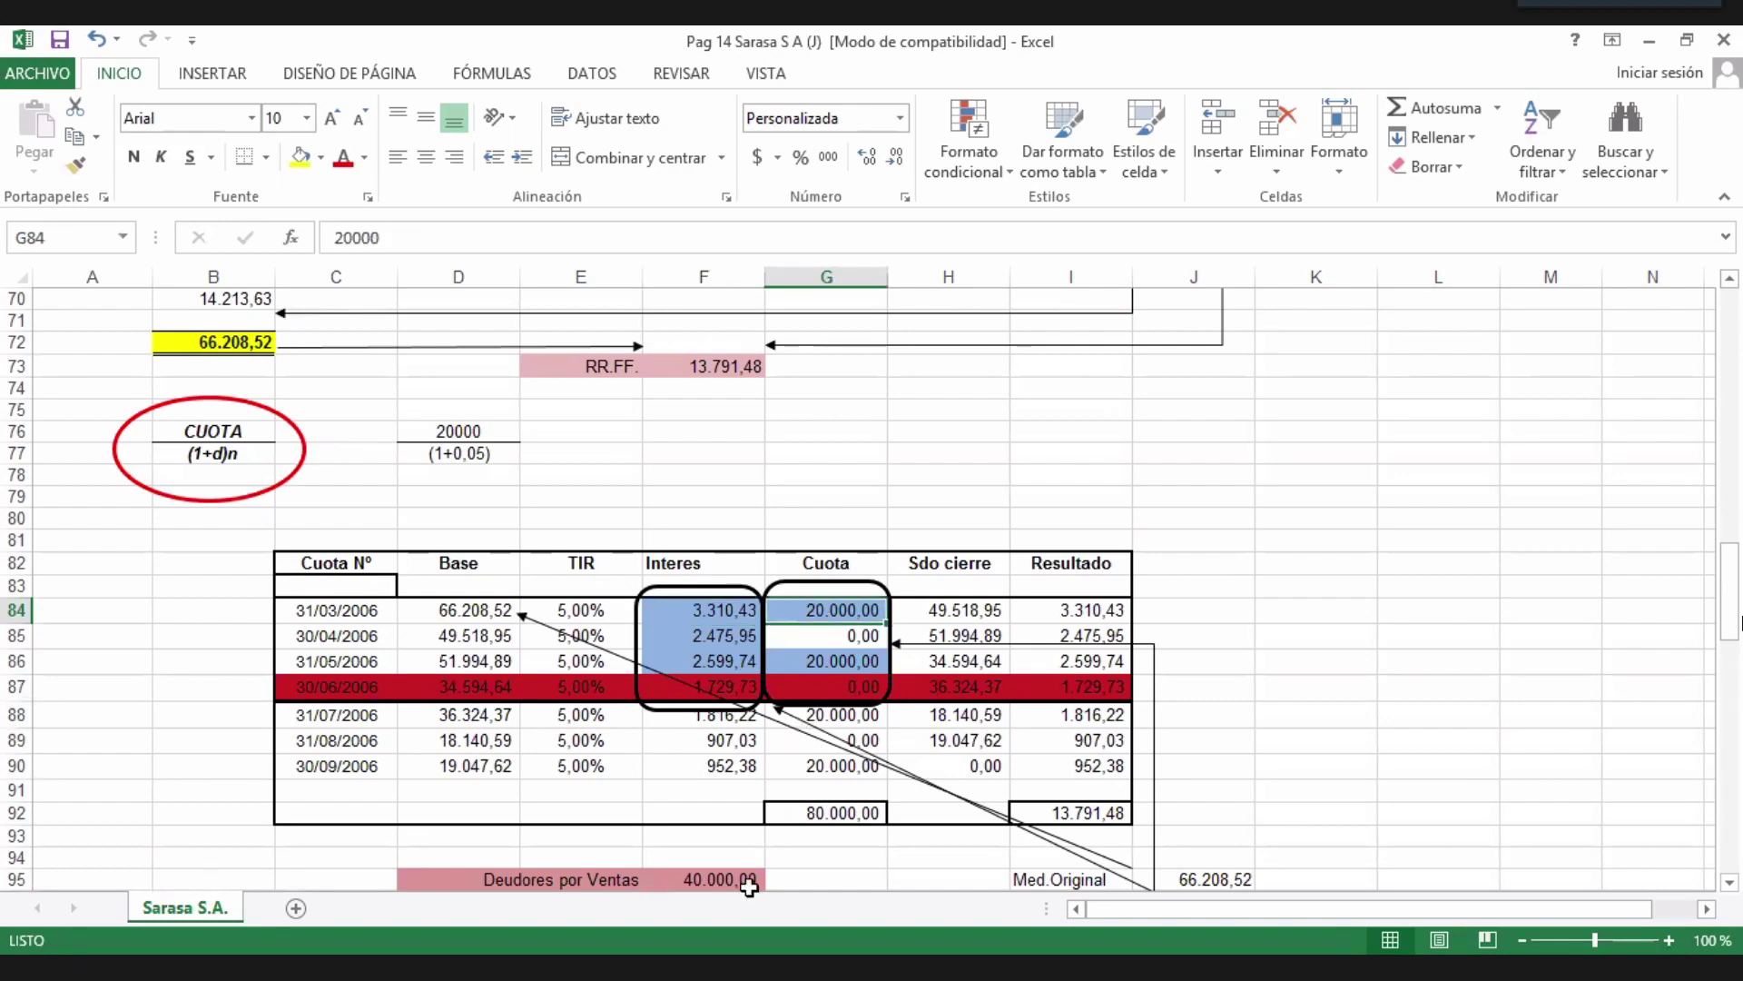
scroll(513, 717, up, 4)
scroll(513, 717, up, 2)
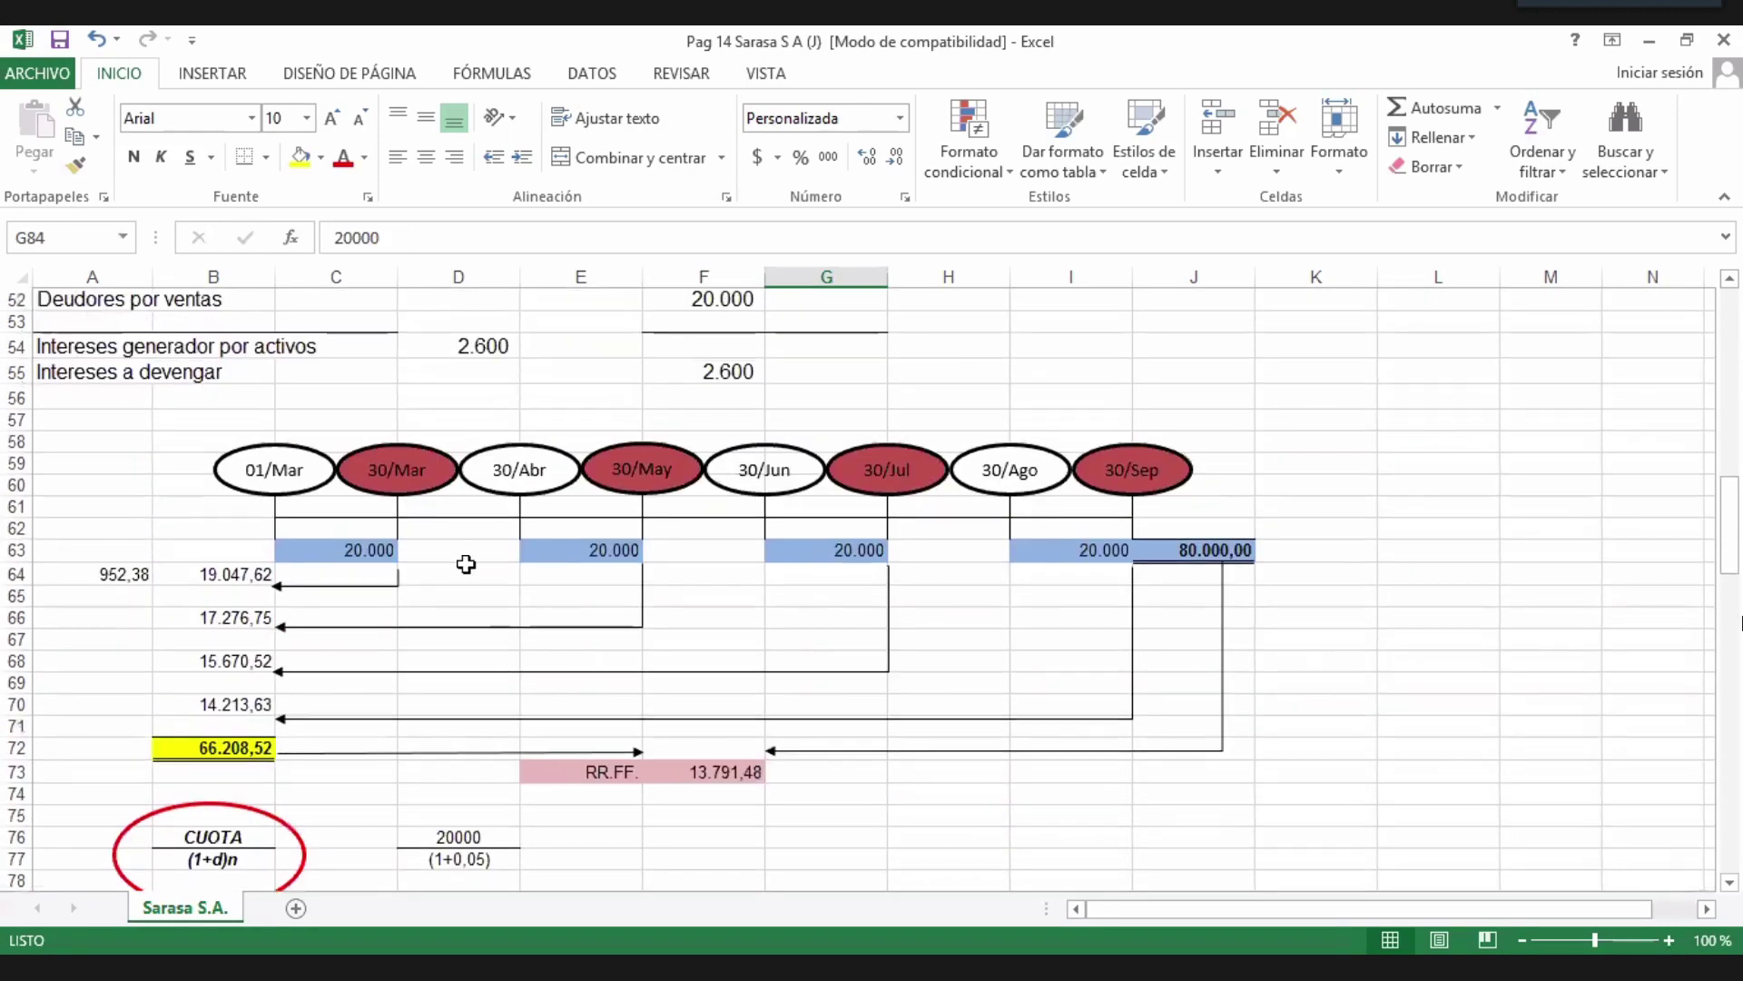
click(406, 477)
click(377, 545)
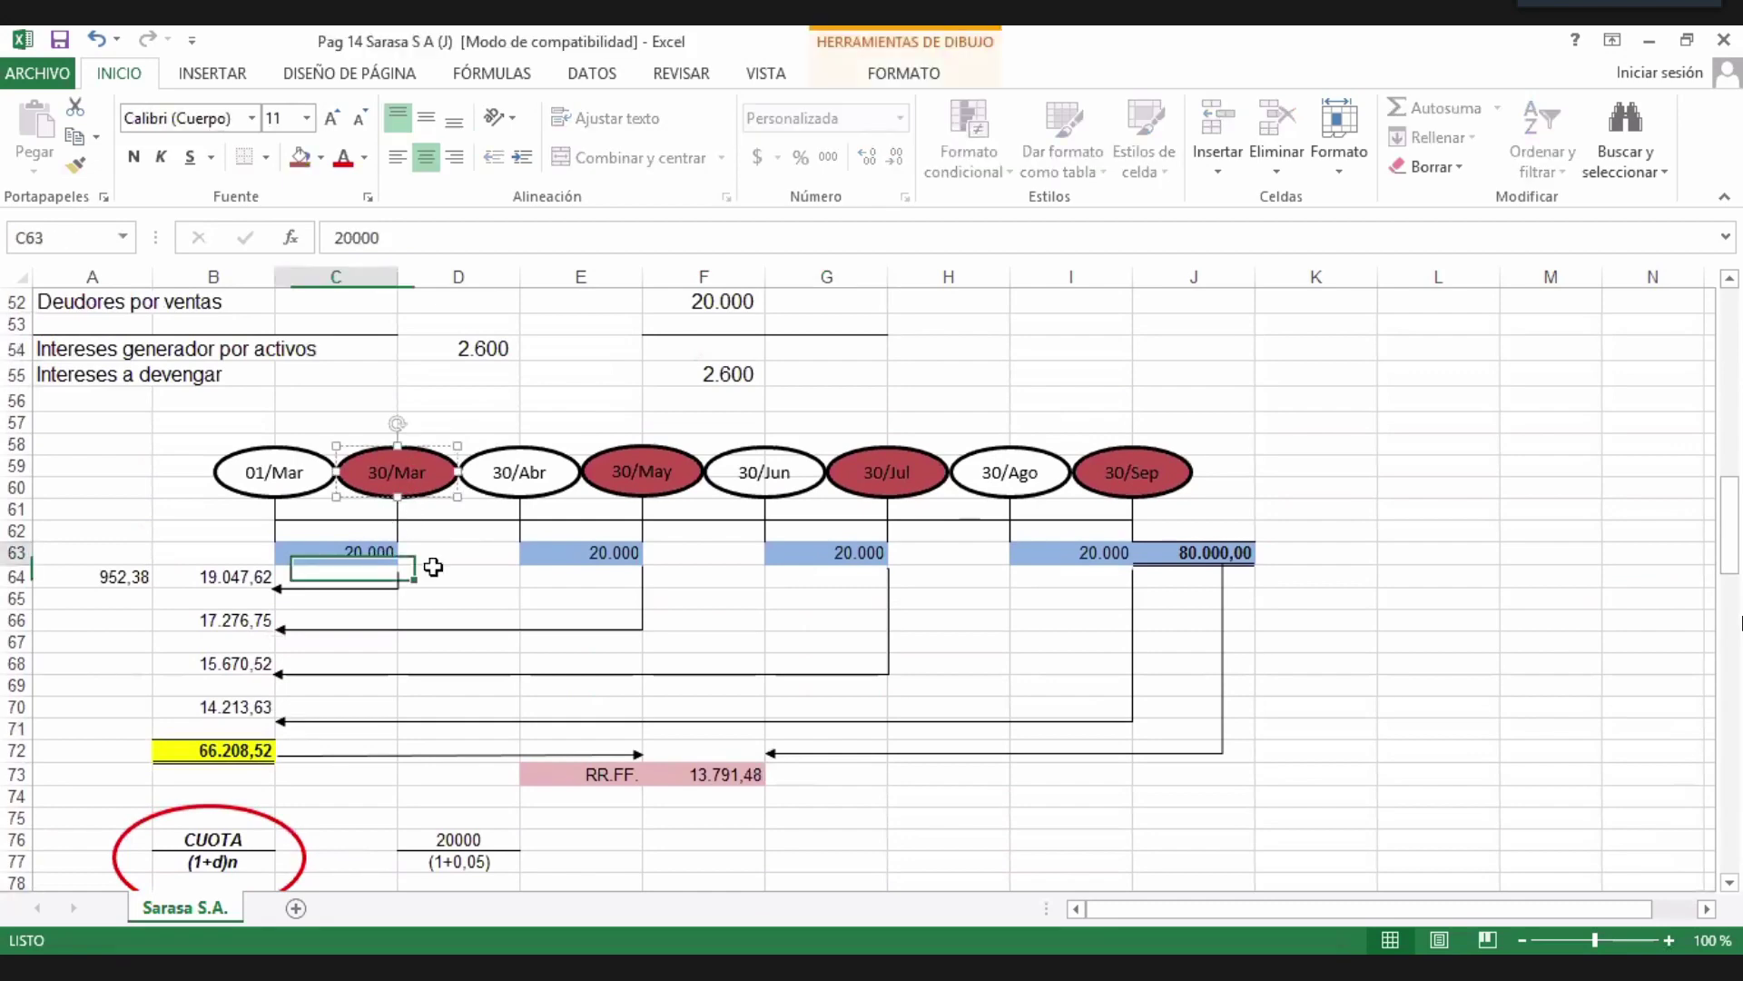
Check the Sdo cierre formula in H84 against its components: Base in D84, Interes in F84 and Cuota in G84.
scroll(584, 724, down, 5)
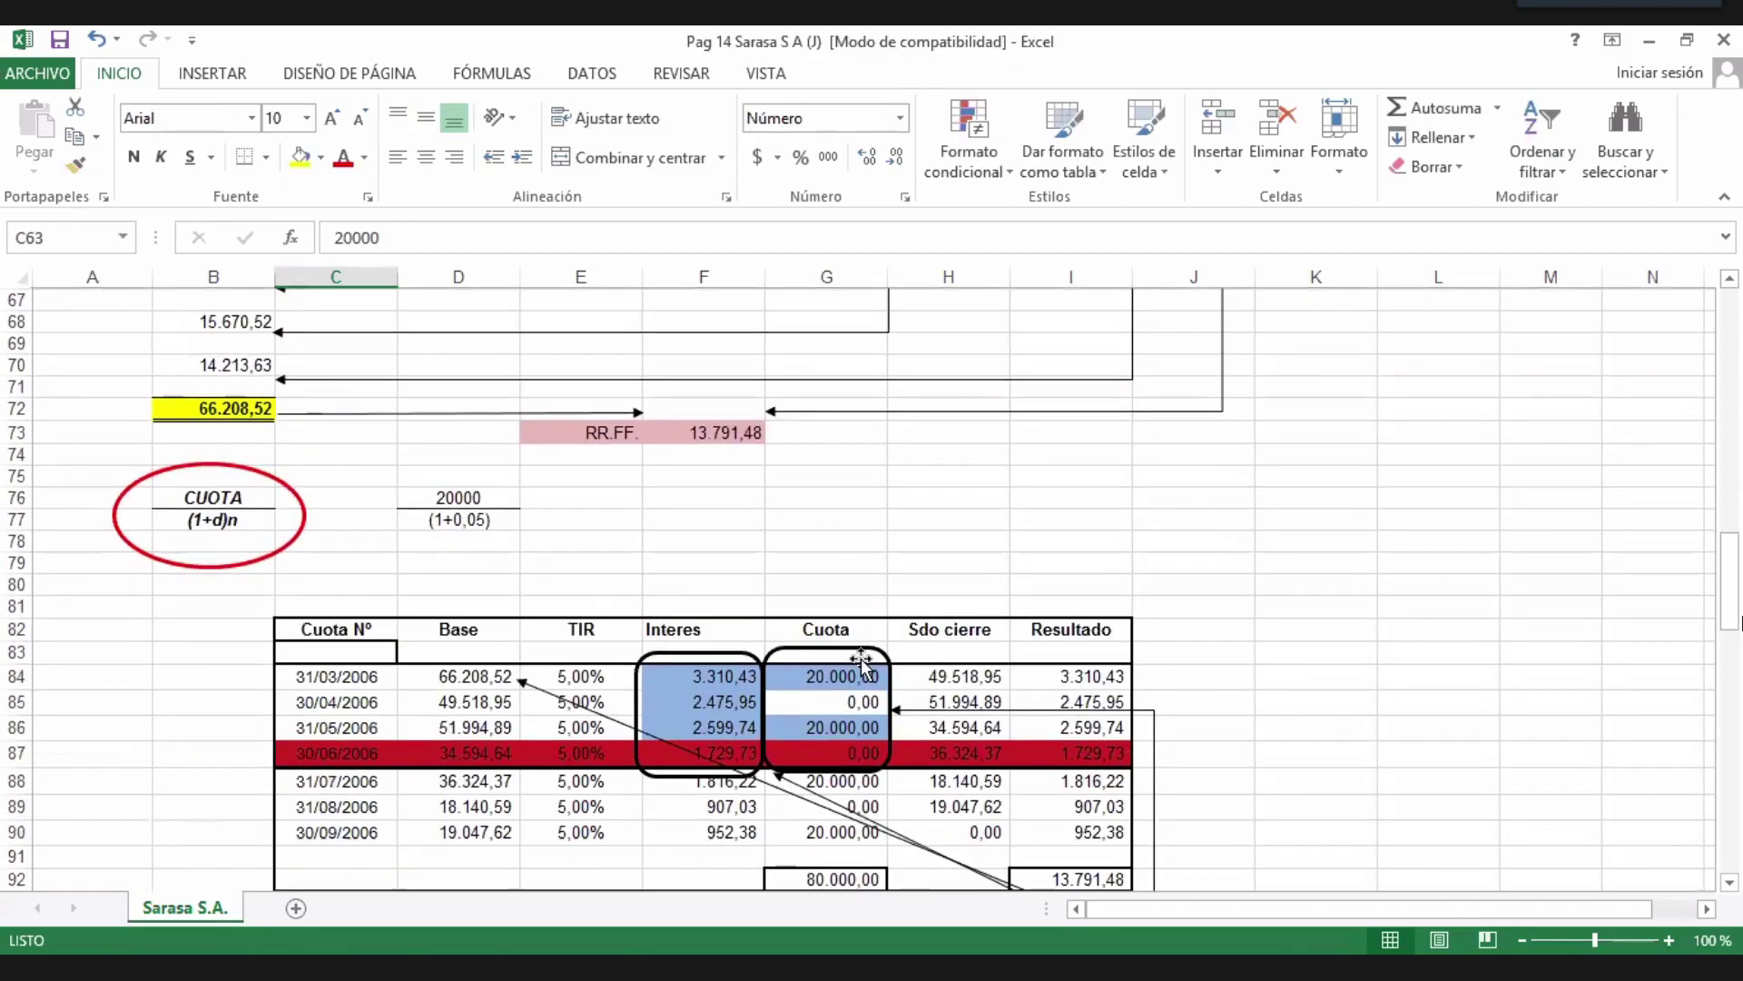
click(904, 676)
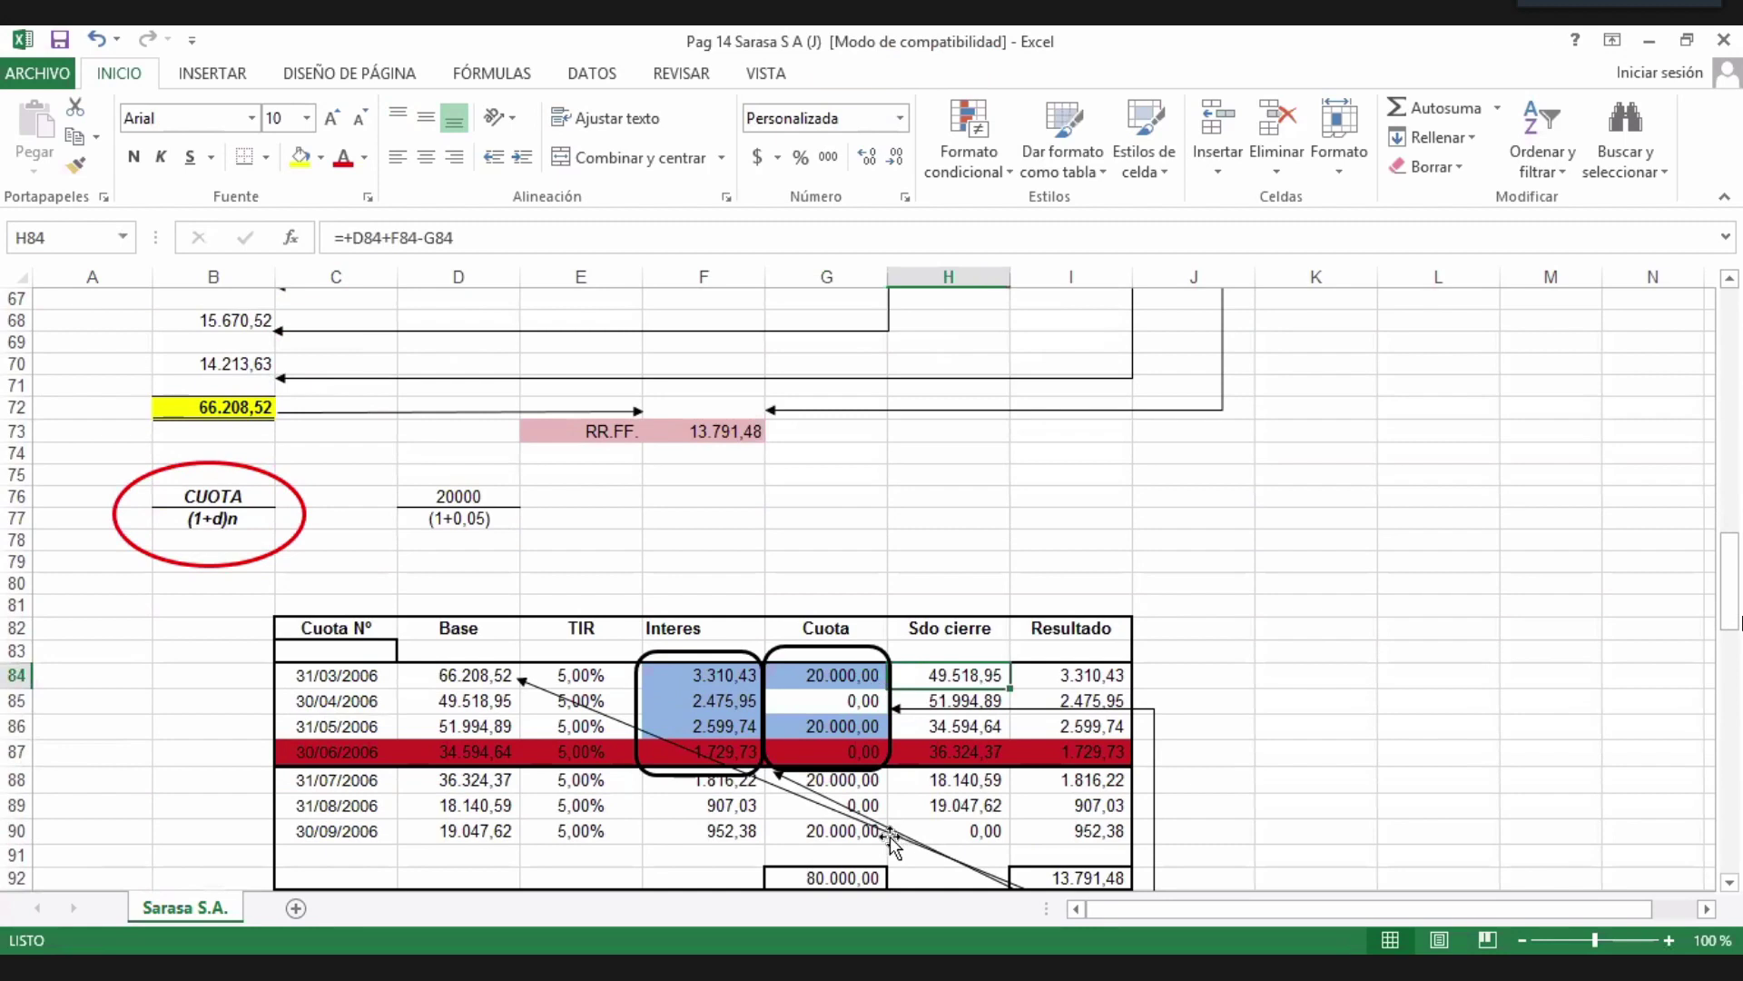
click(435, 675)
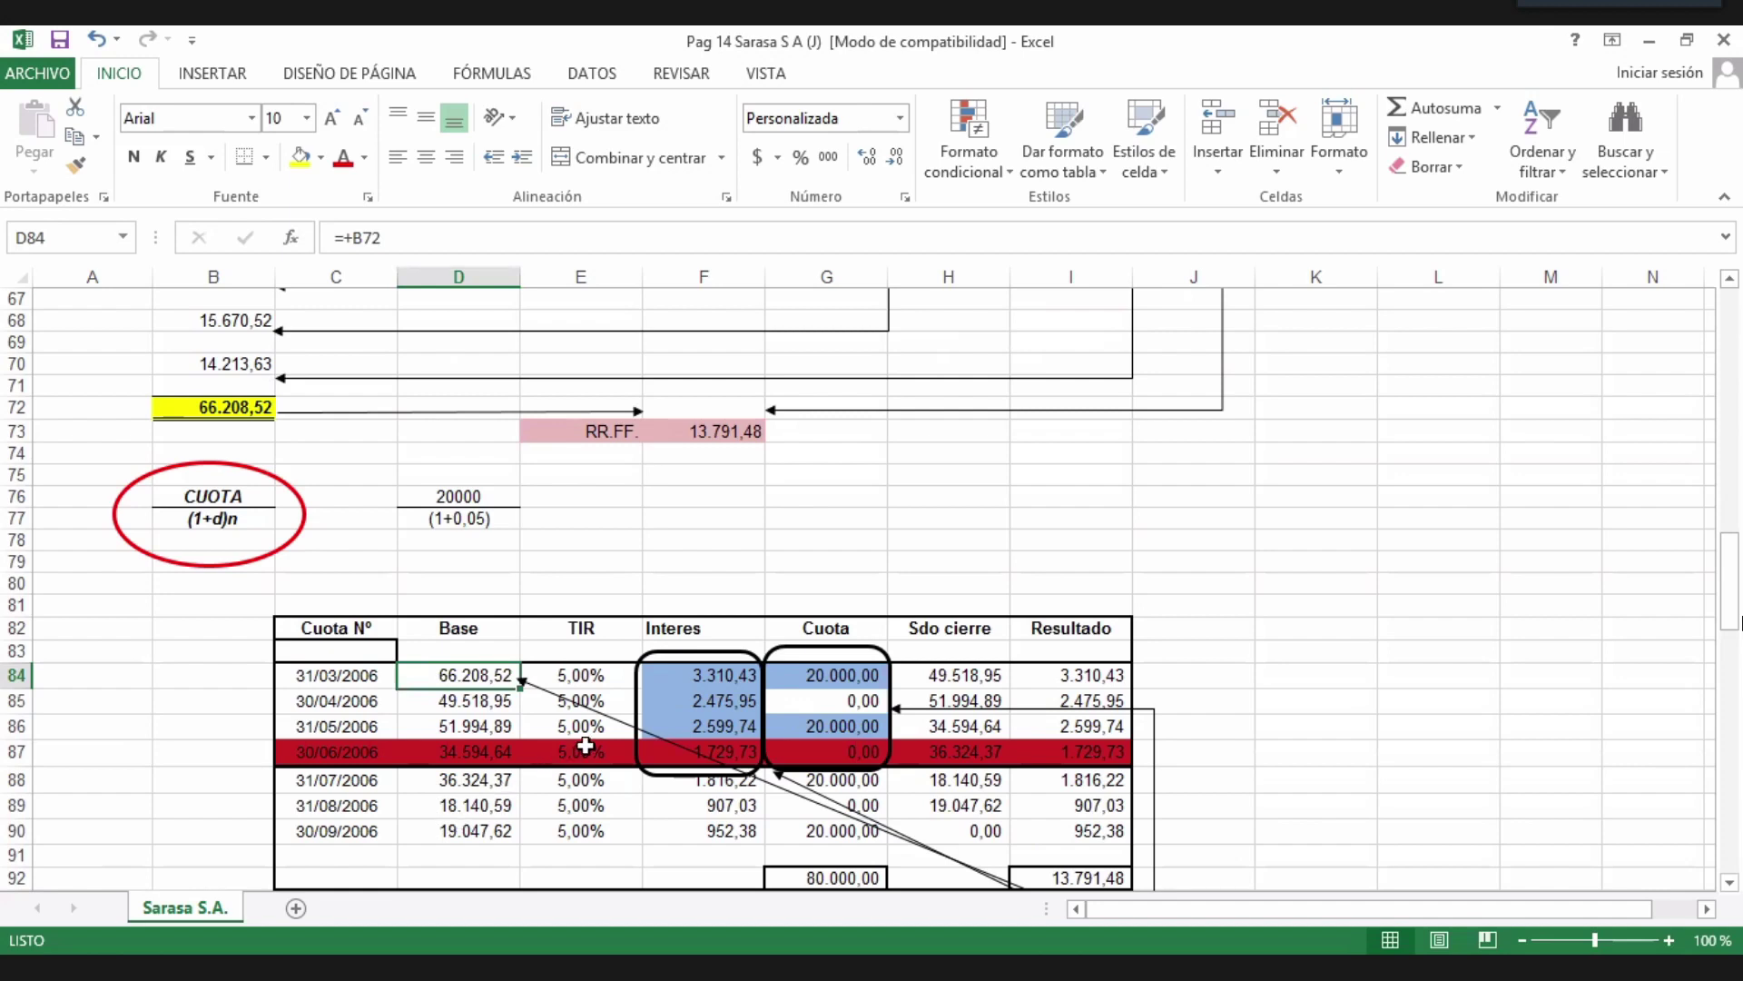
click(685, 680)
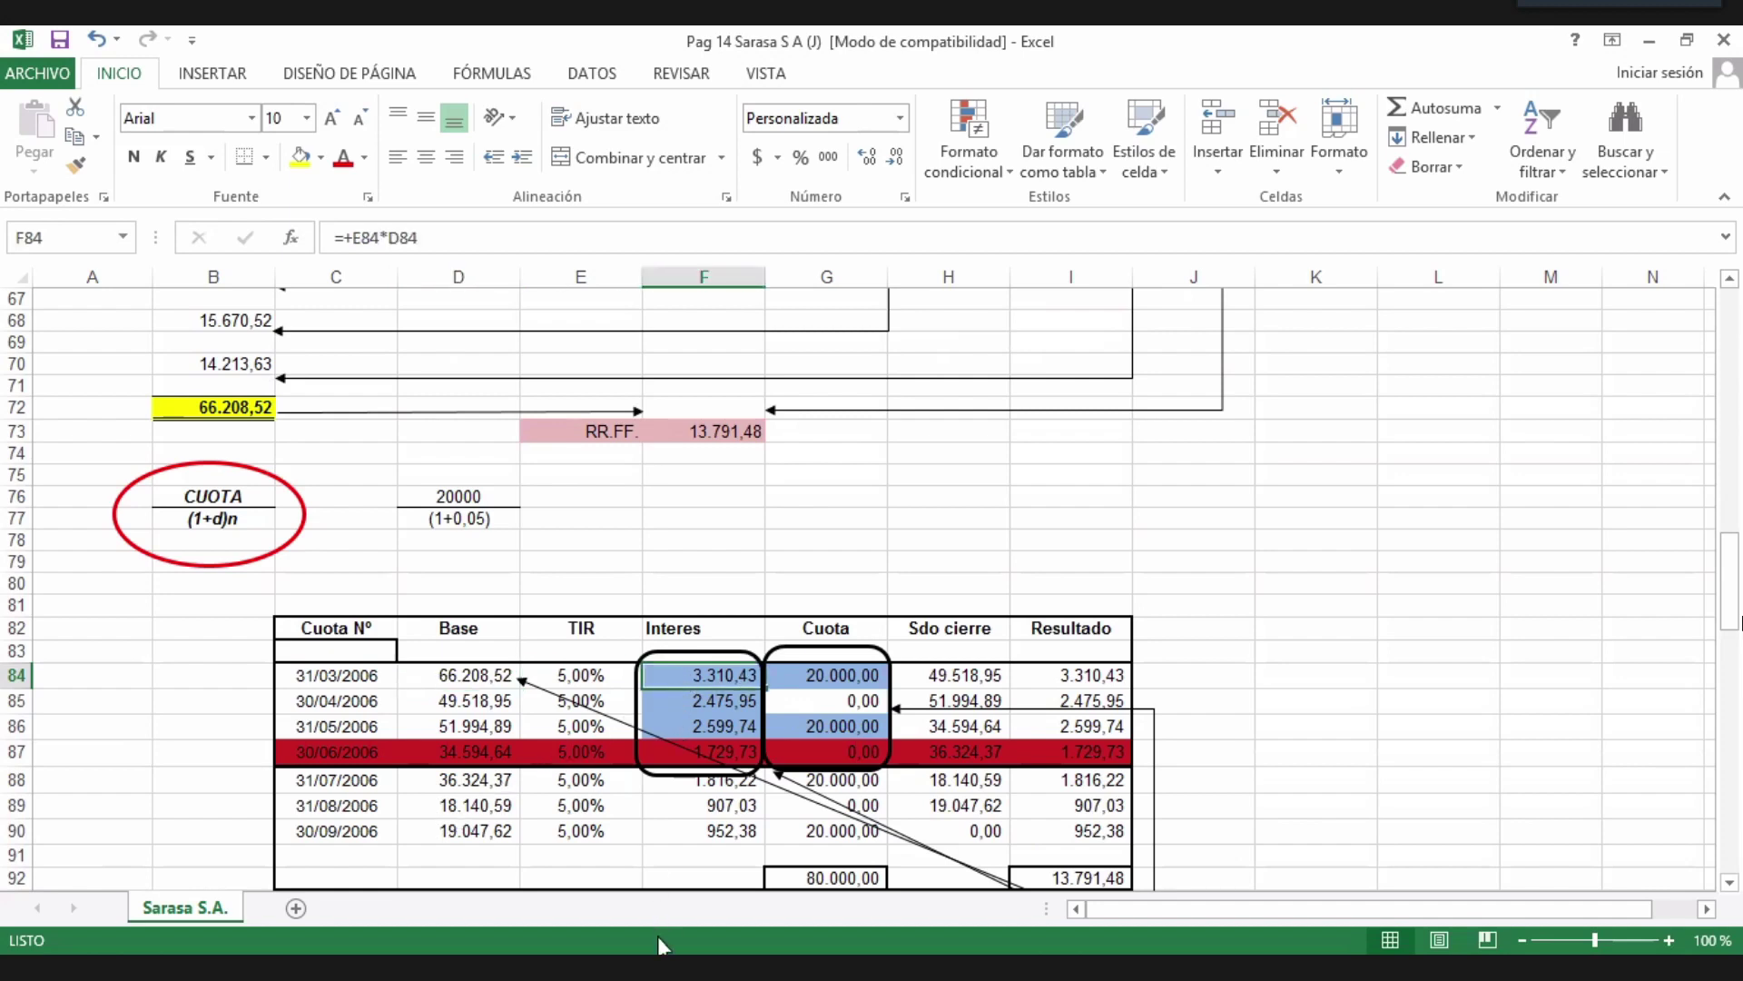
click(836, 677)
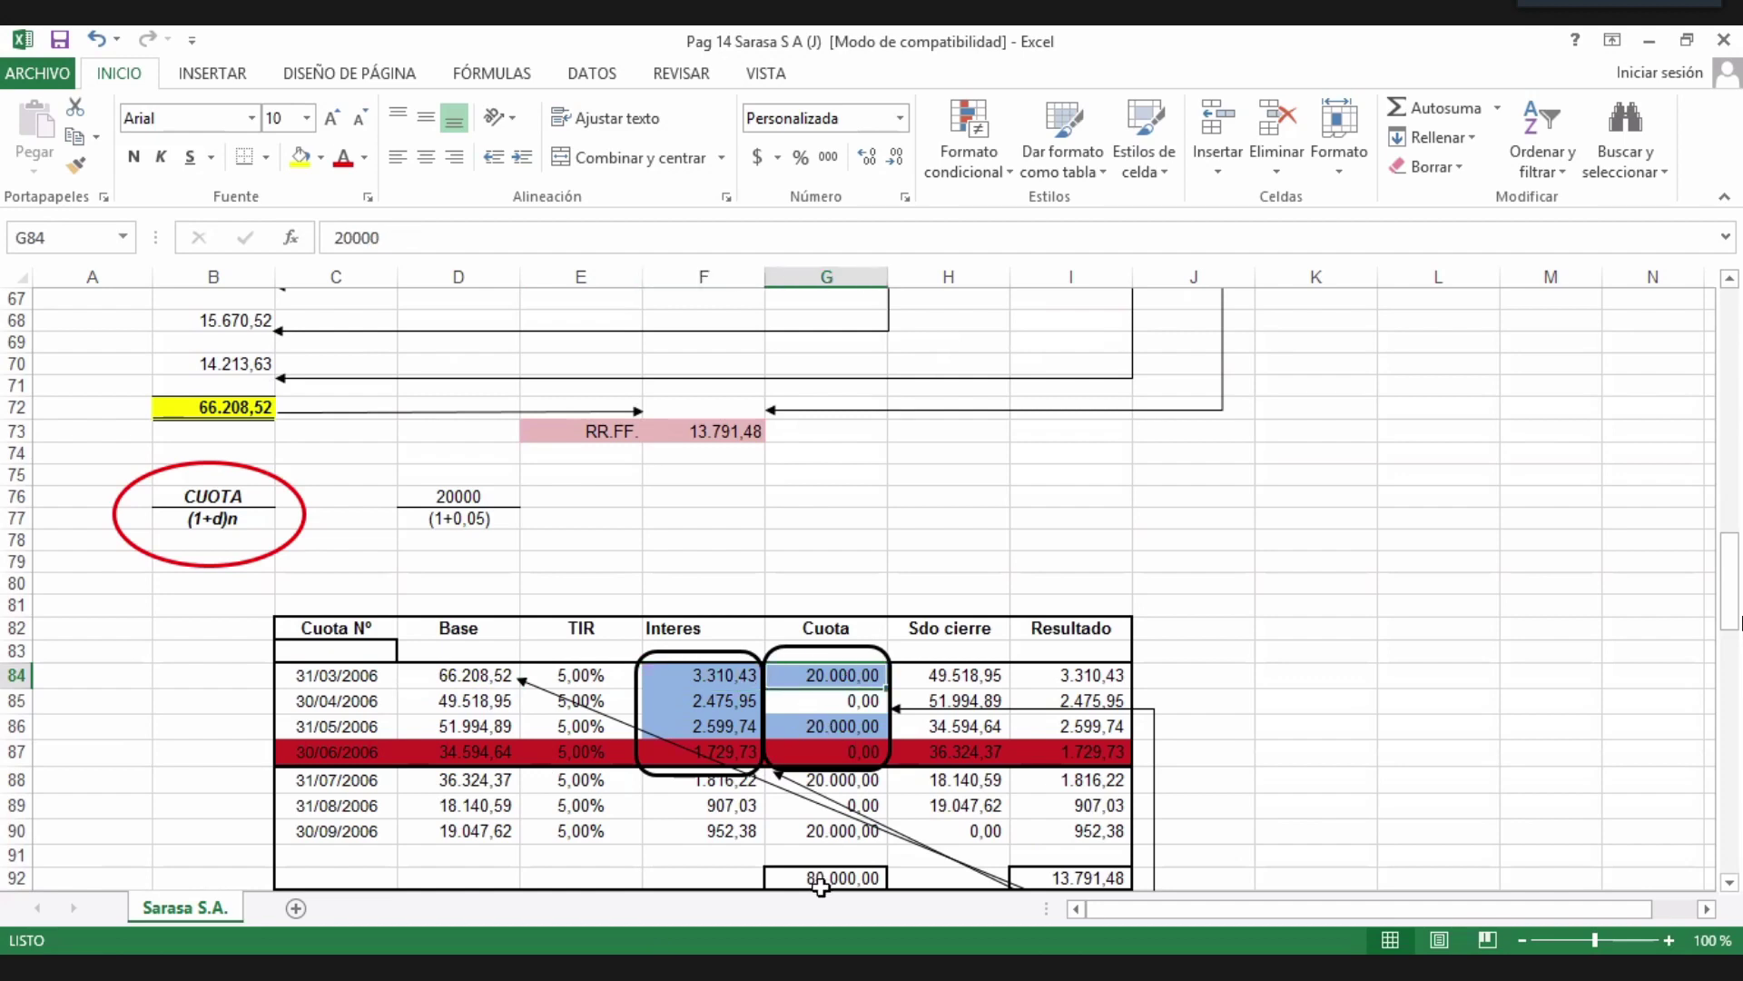
click(955, 676)
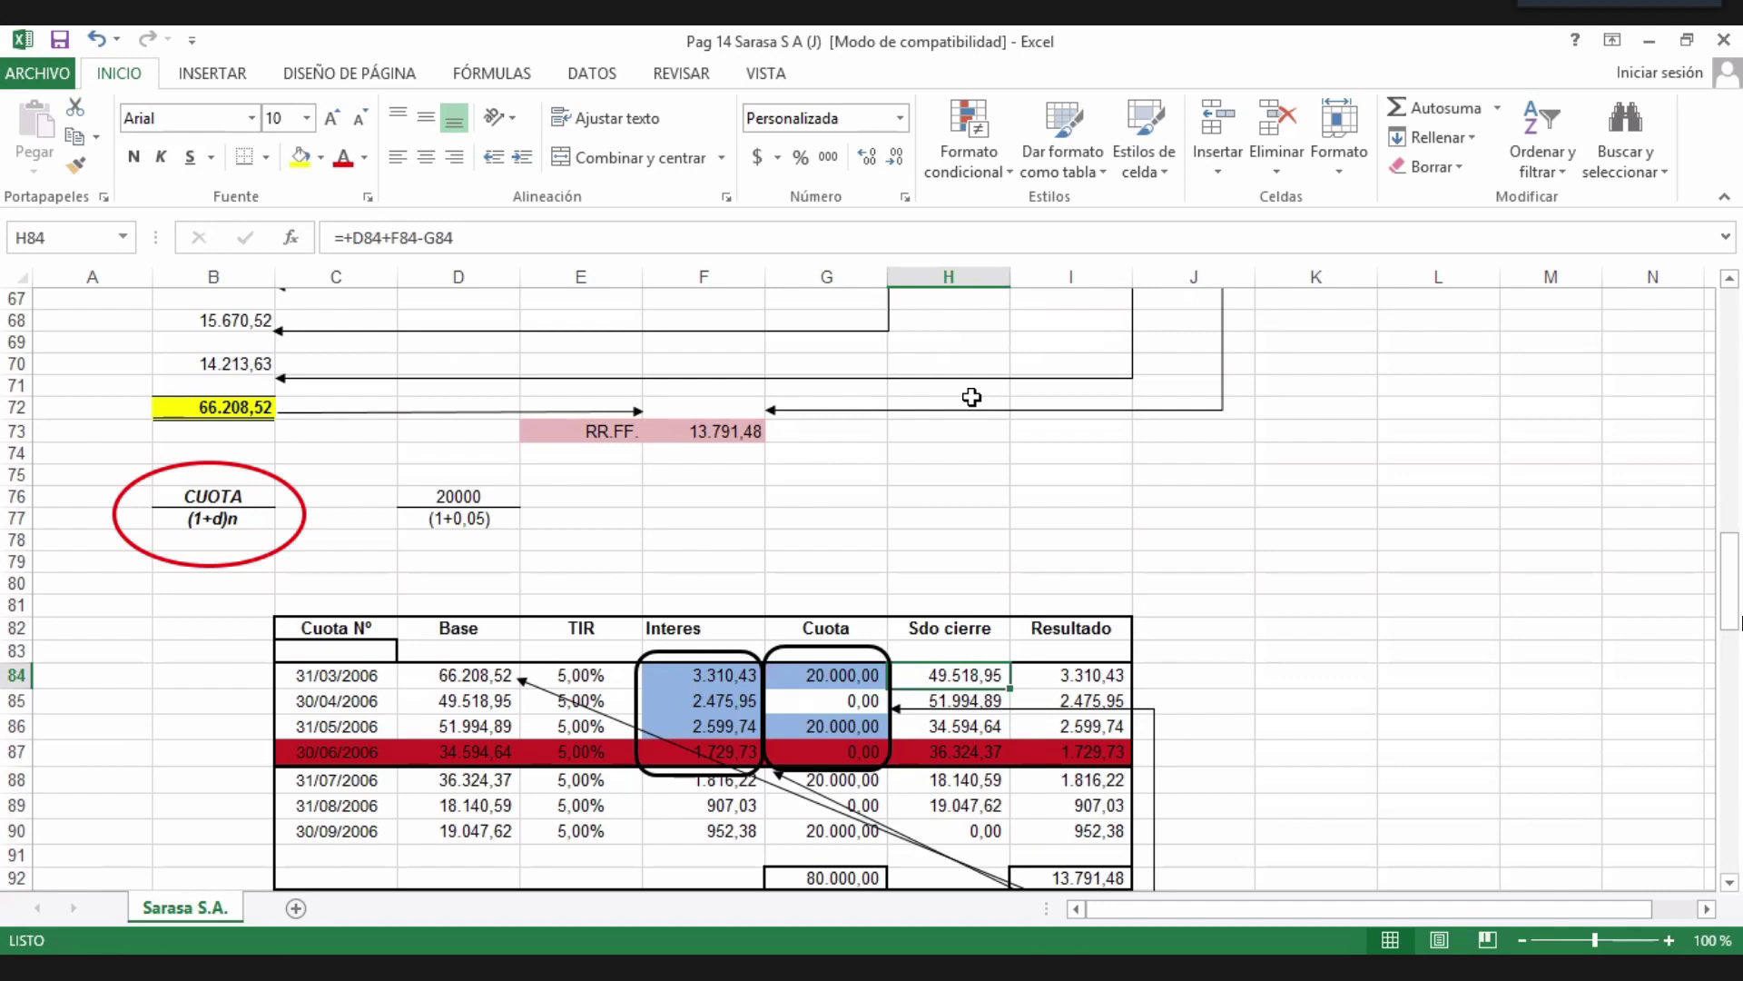
Trace the 30/04/2006 row through its Base, Interes, Cuota and Sdo cierre formulas, checking the timeline for an April payment.
click(310, 706)
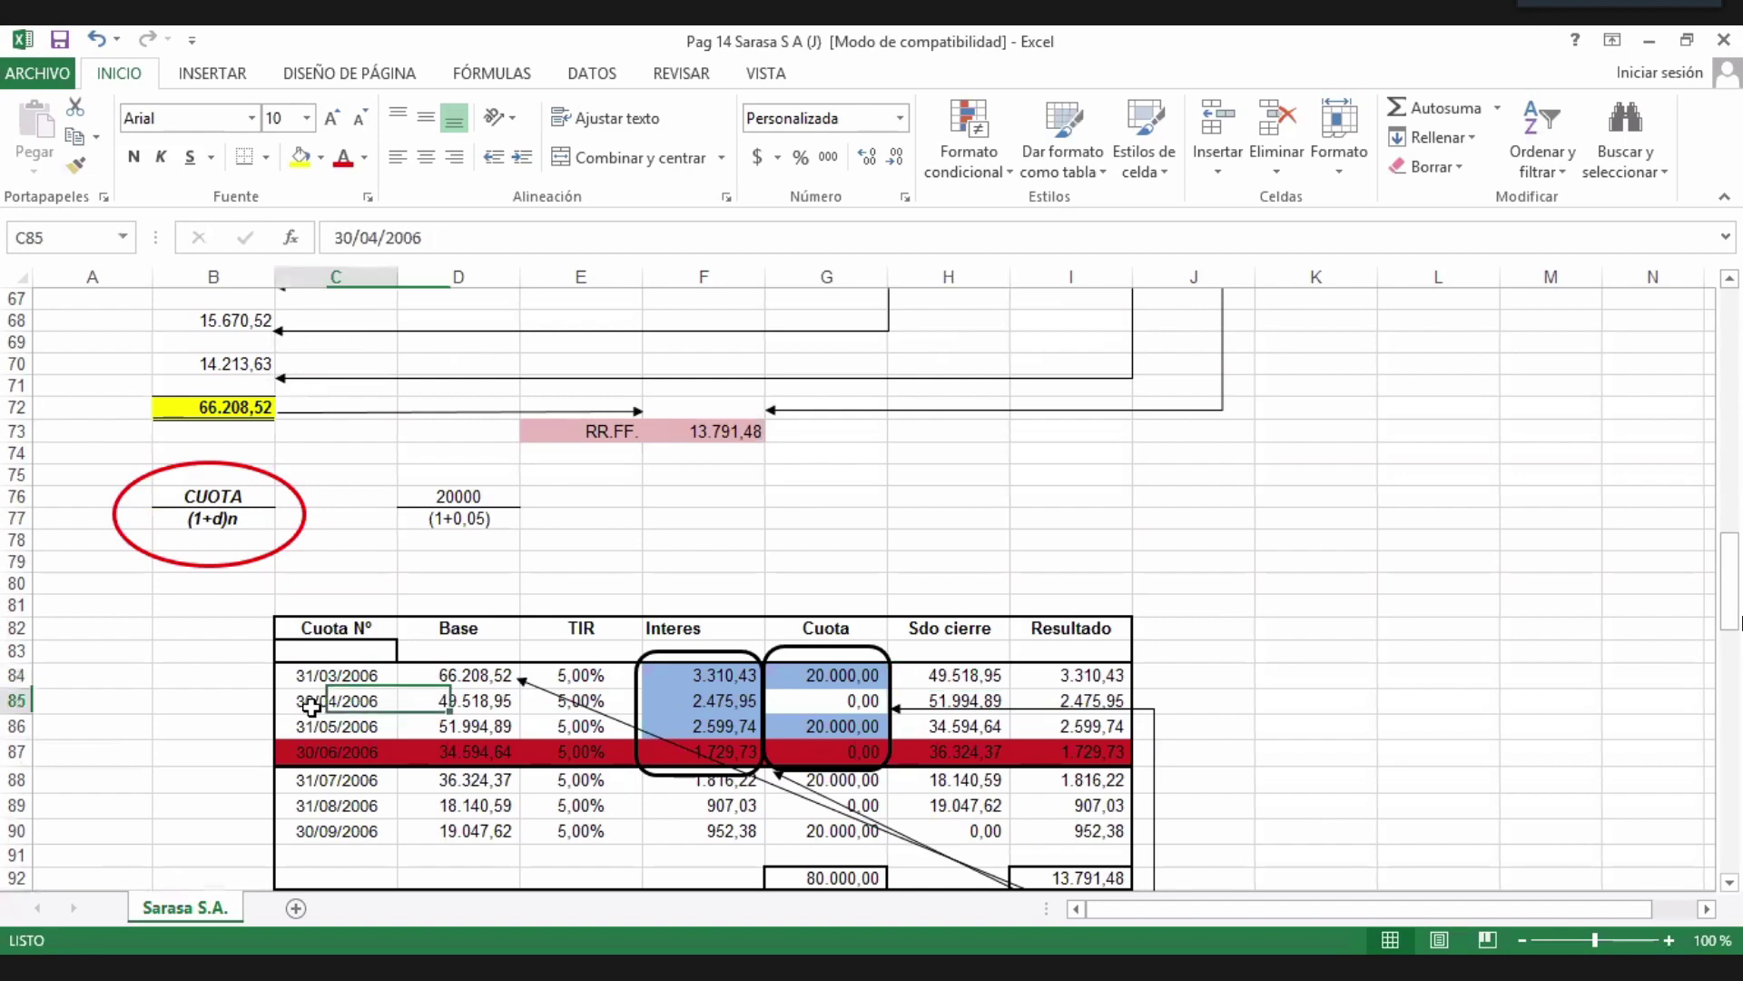
click(449, 709)
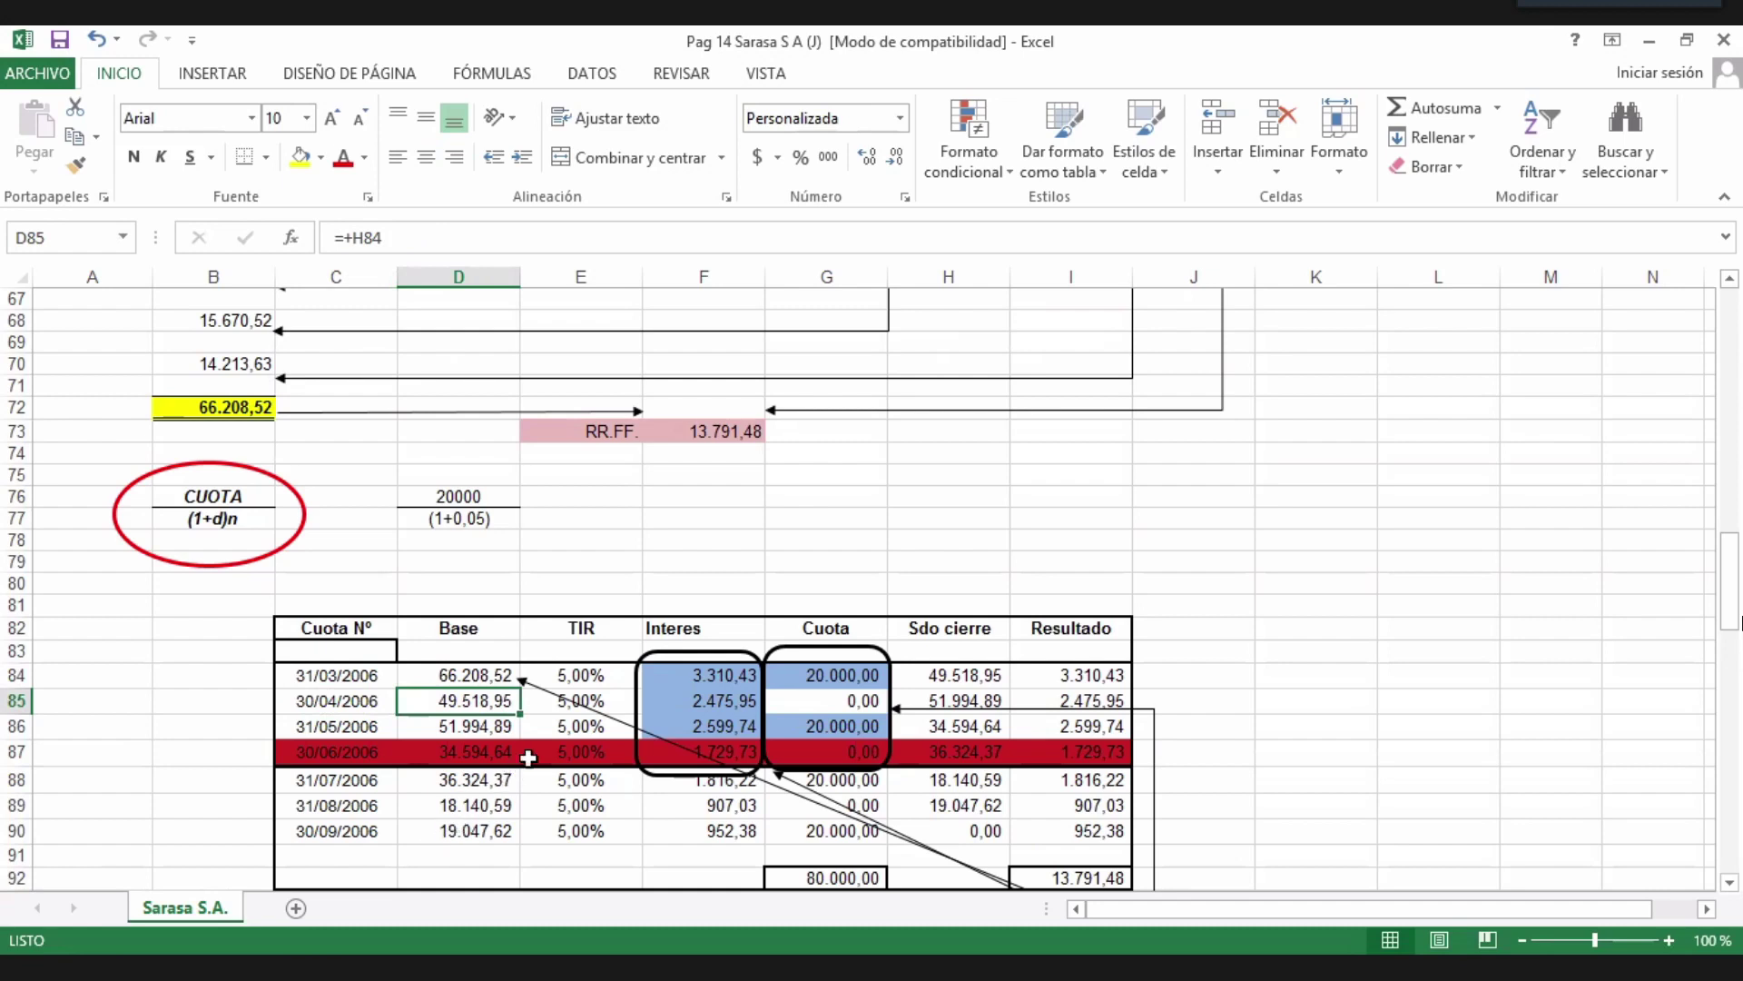
click(672, 701)
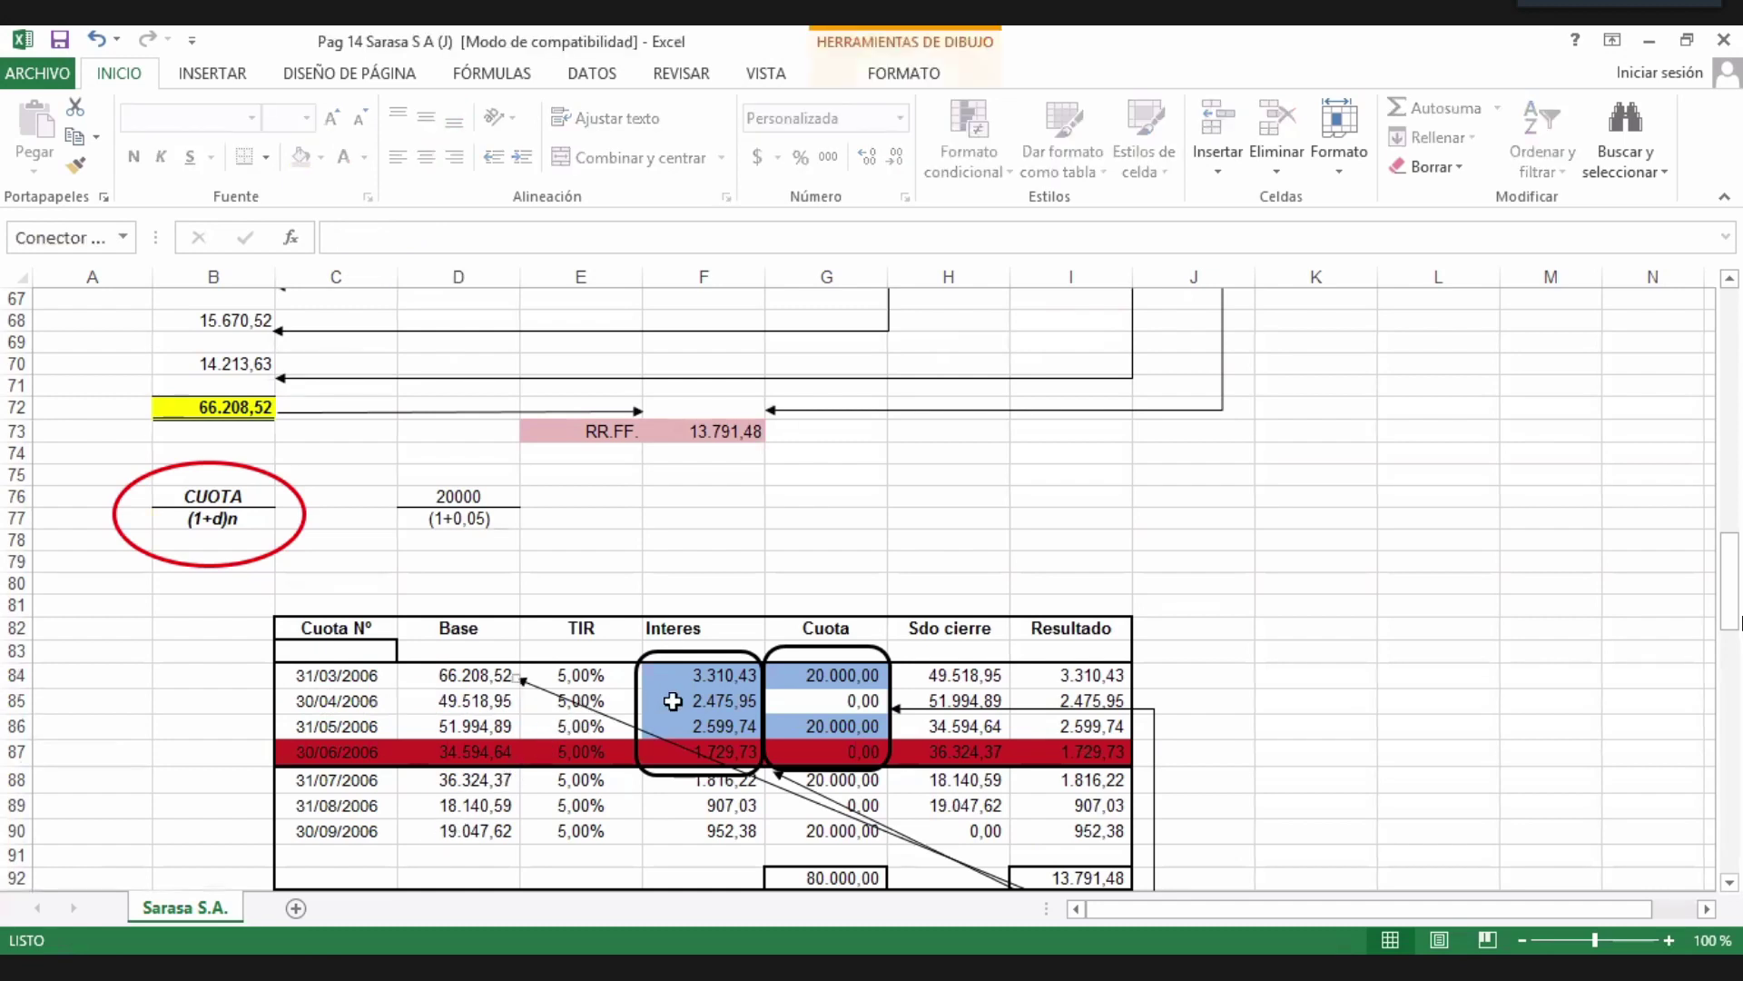
click(672, 700)
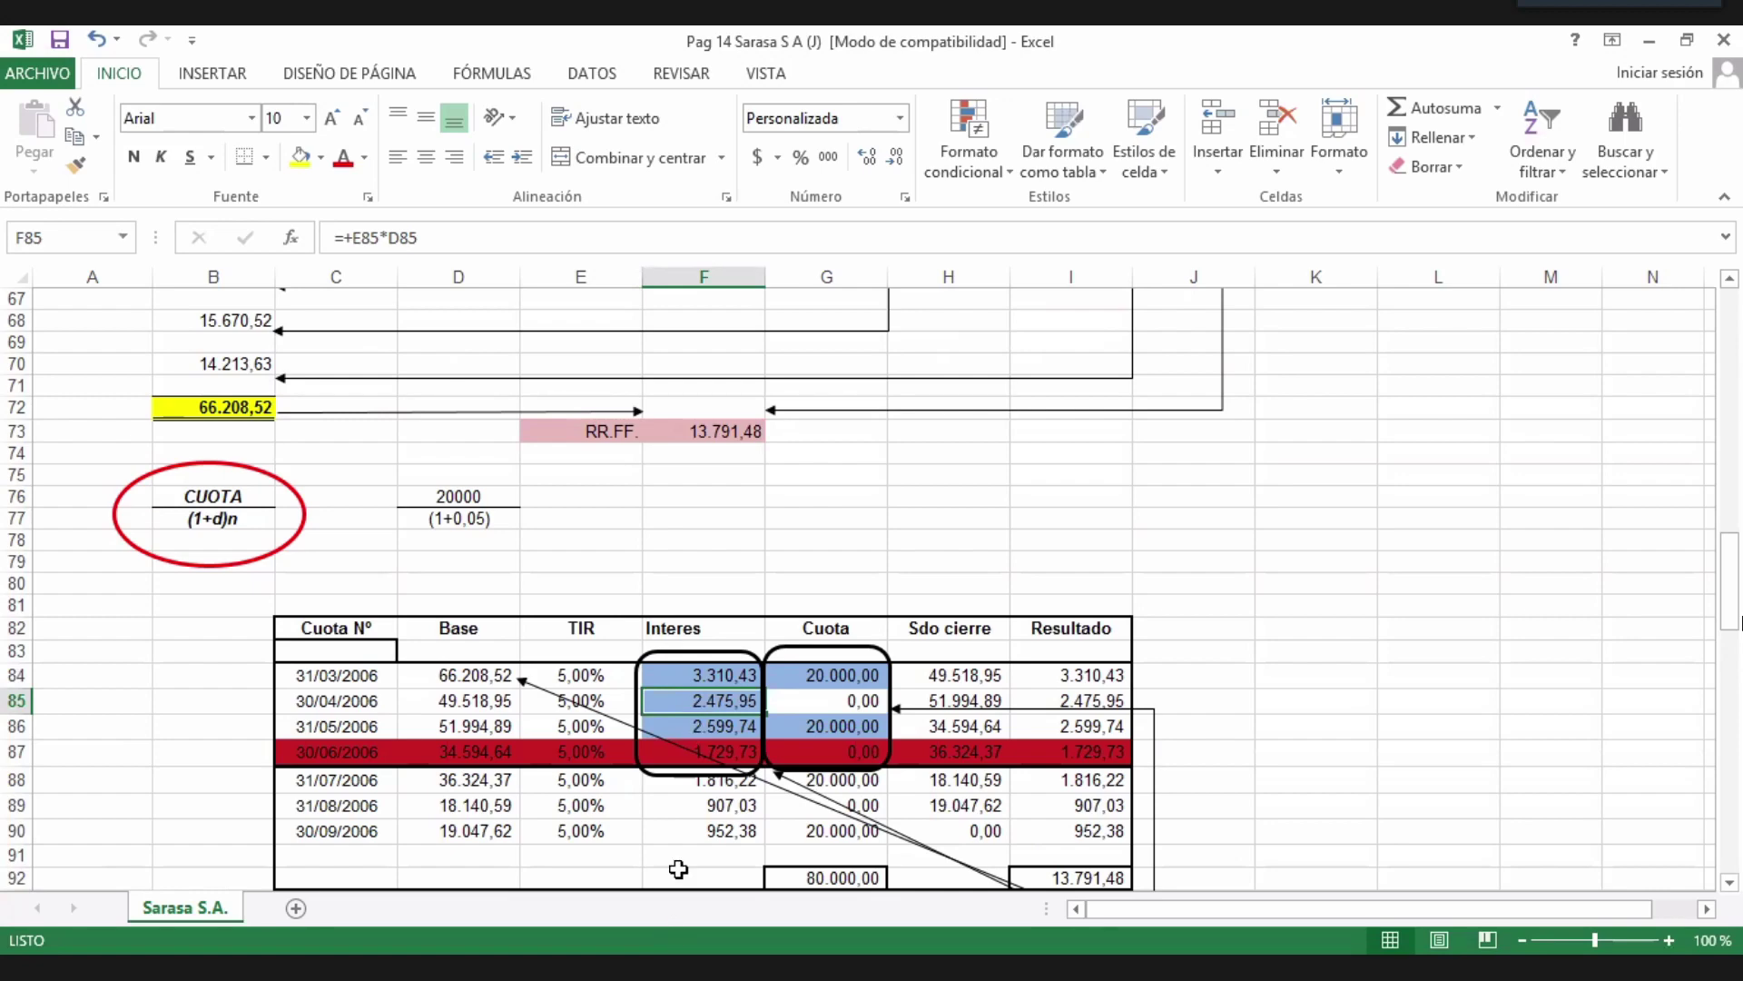
click(849, 699)
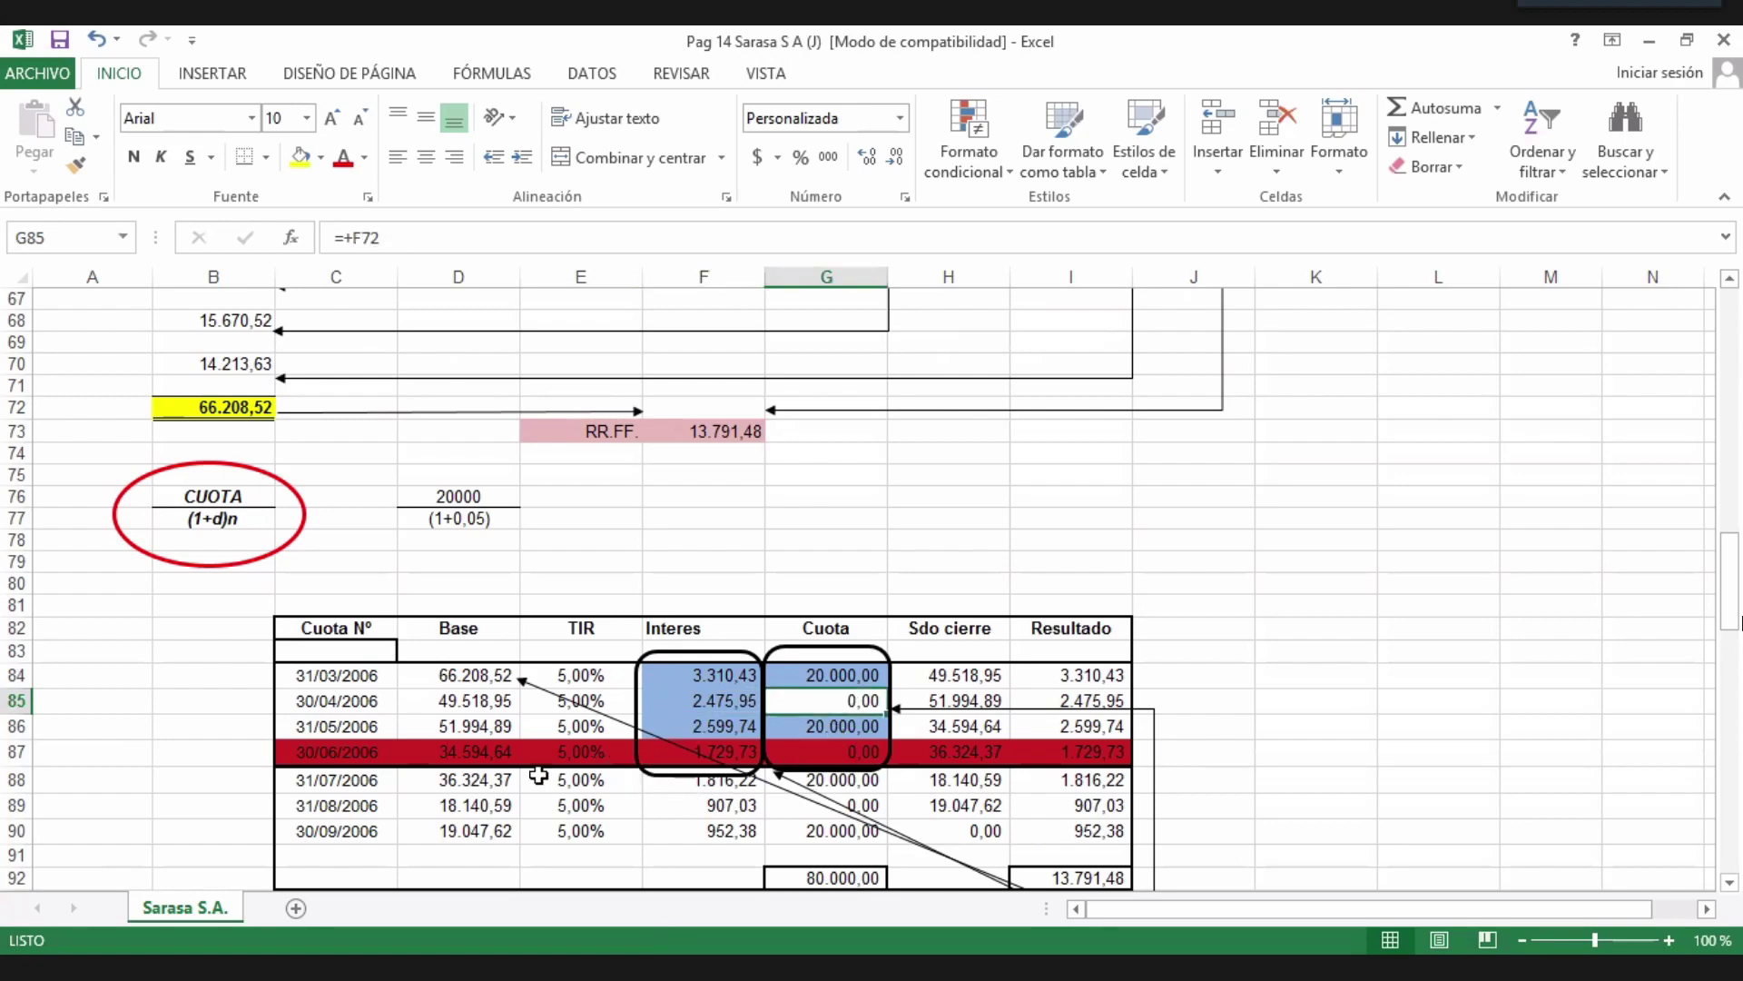
scroll(541, 776, up, 4)
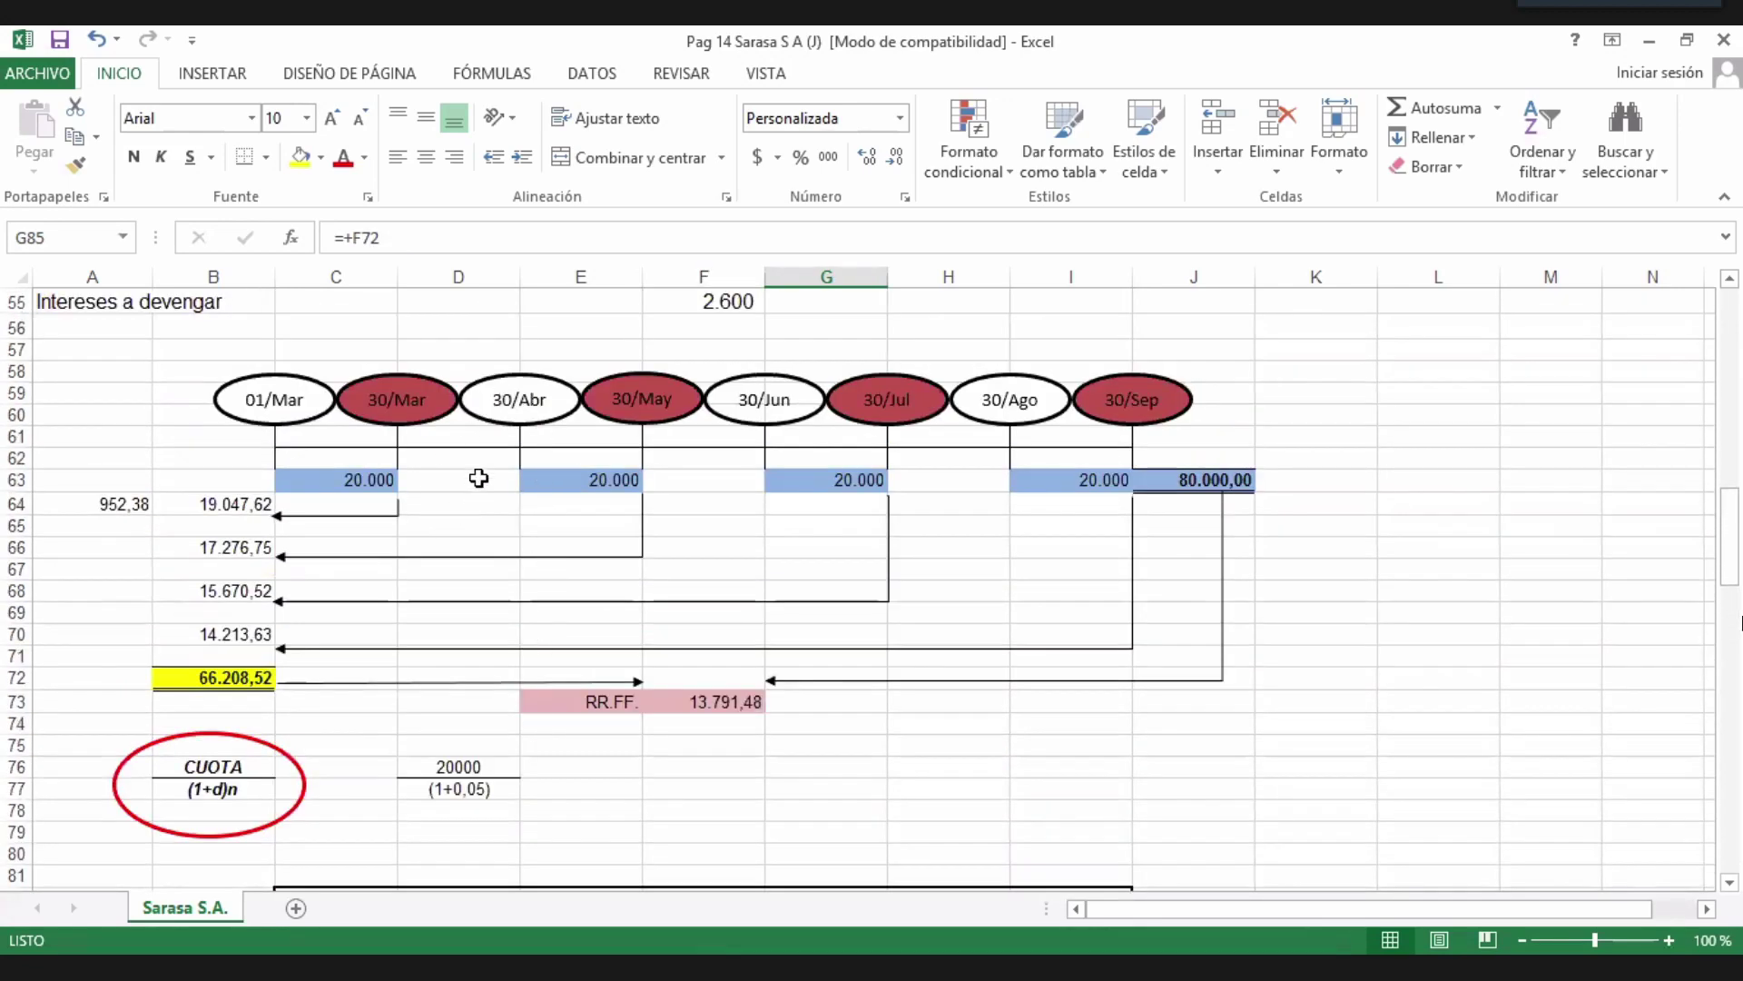
scroll(583, 715, down, 4)
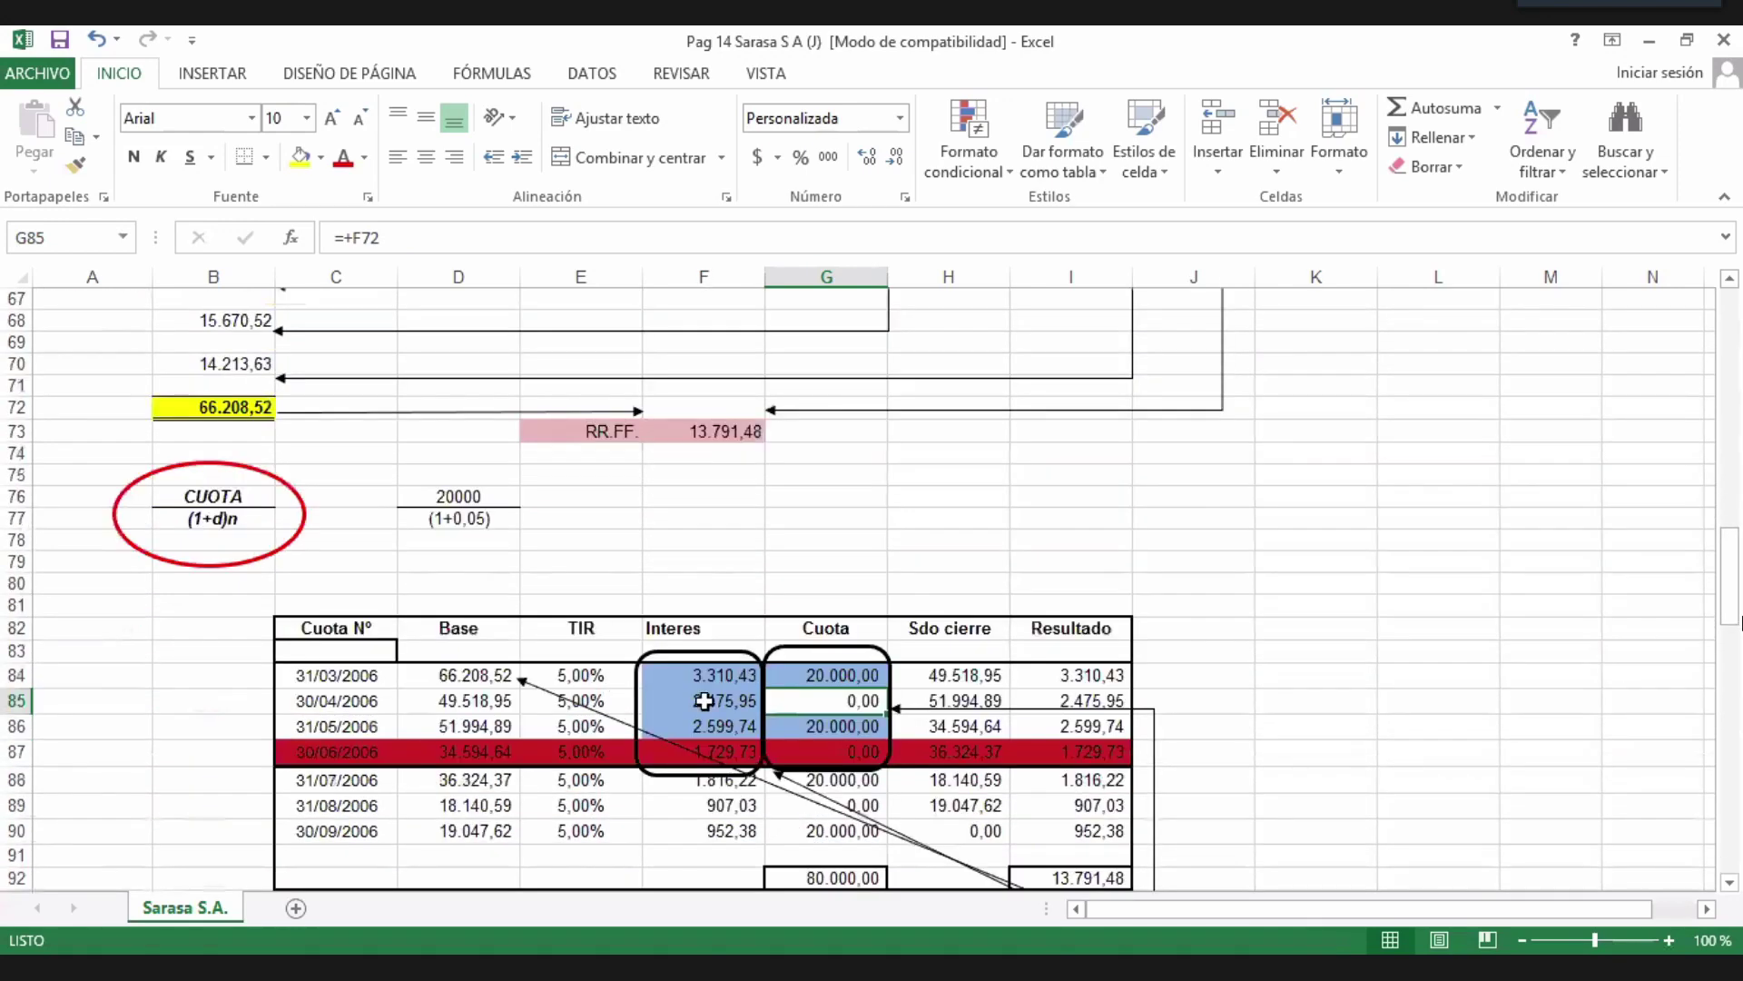
click(949, 699)
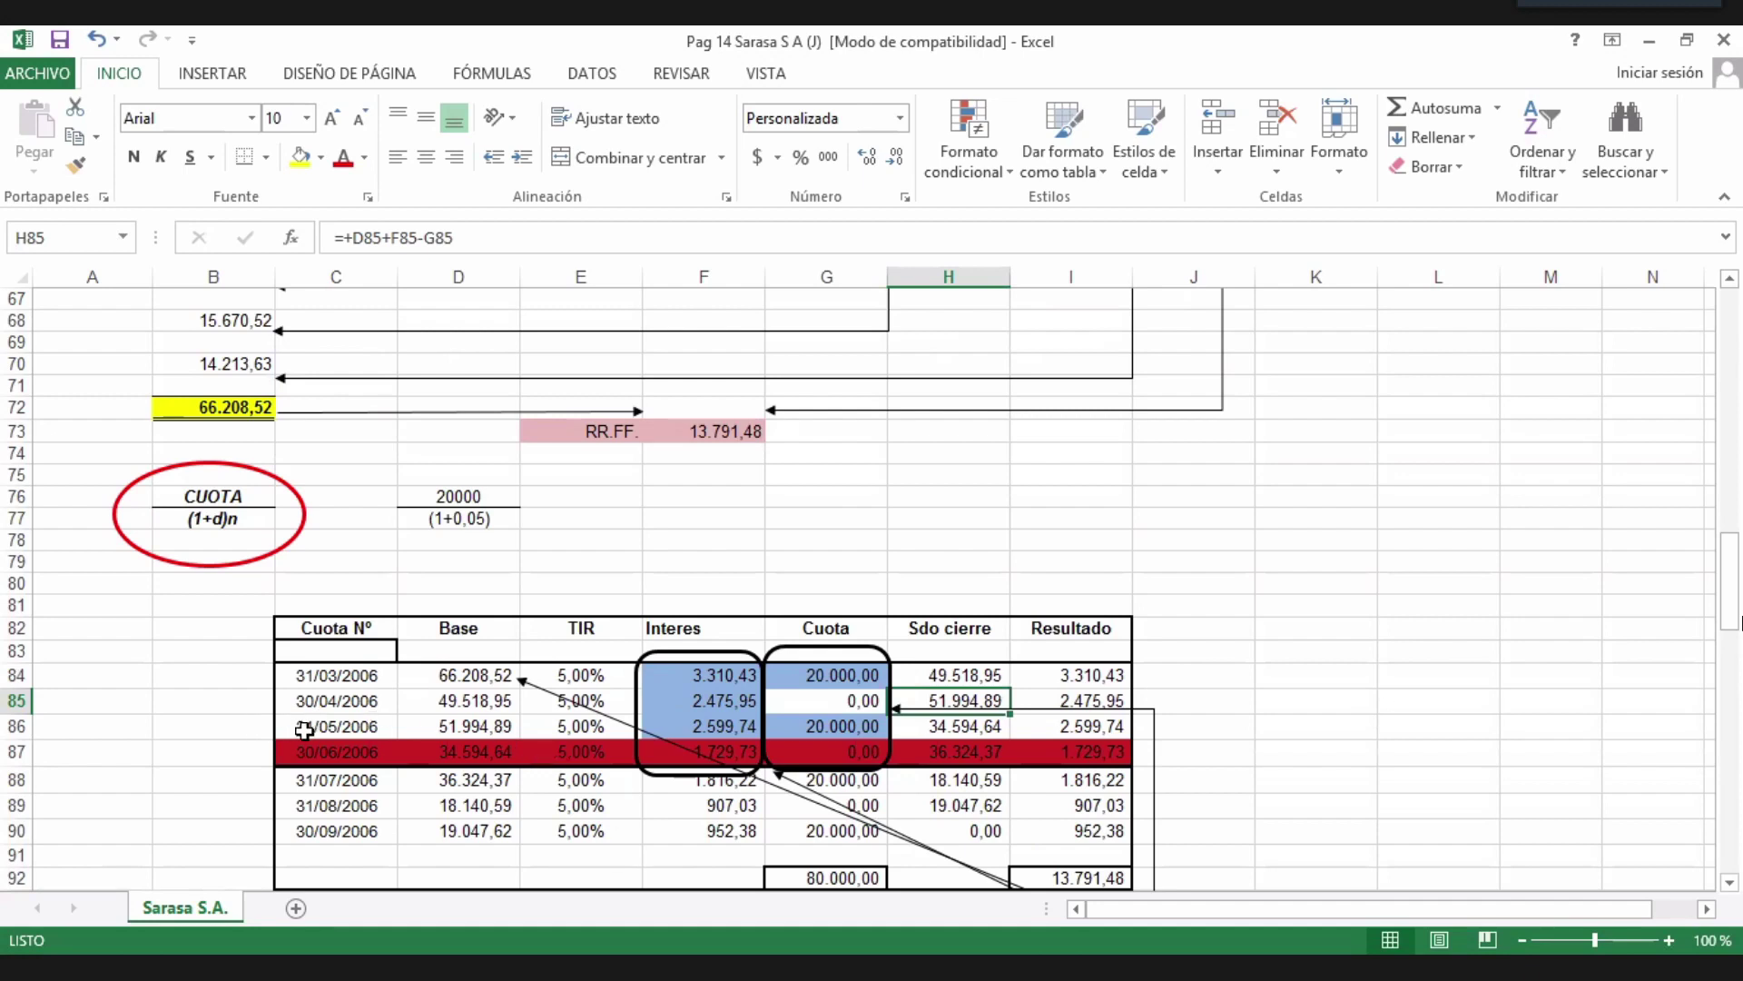
Trace the 31/05/2006 row from its Base, linked to the prior Sdo cierre, through TIR, Interes and Cuota to its closing balance.
click(304, 730)
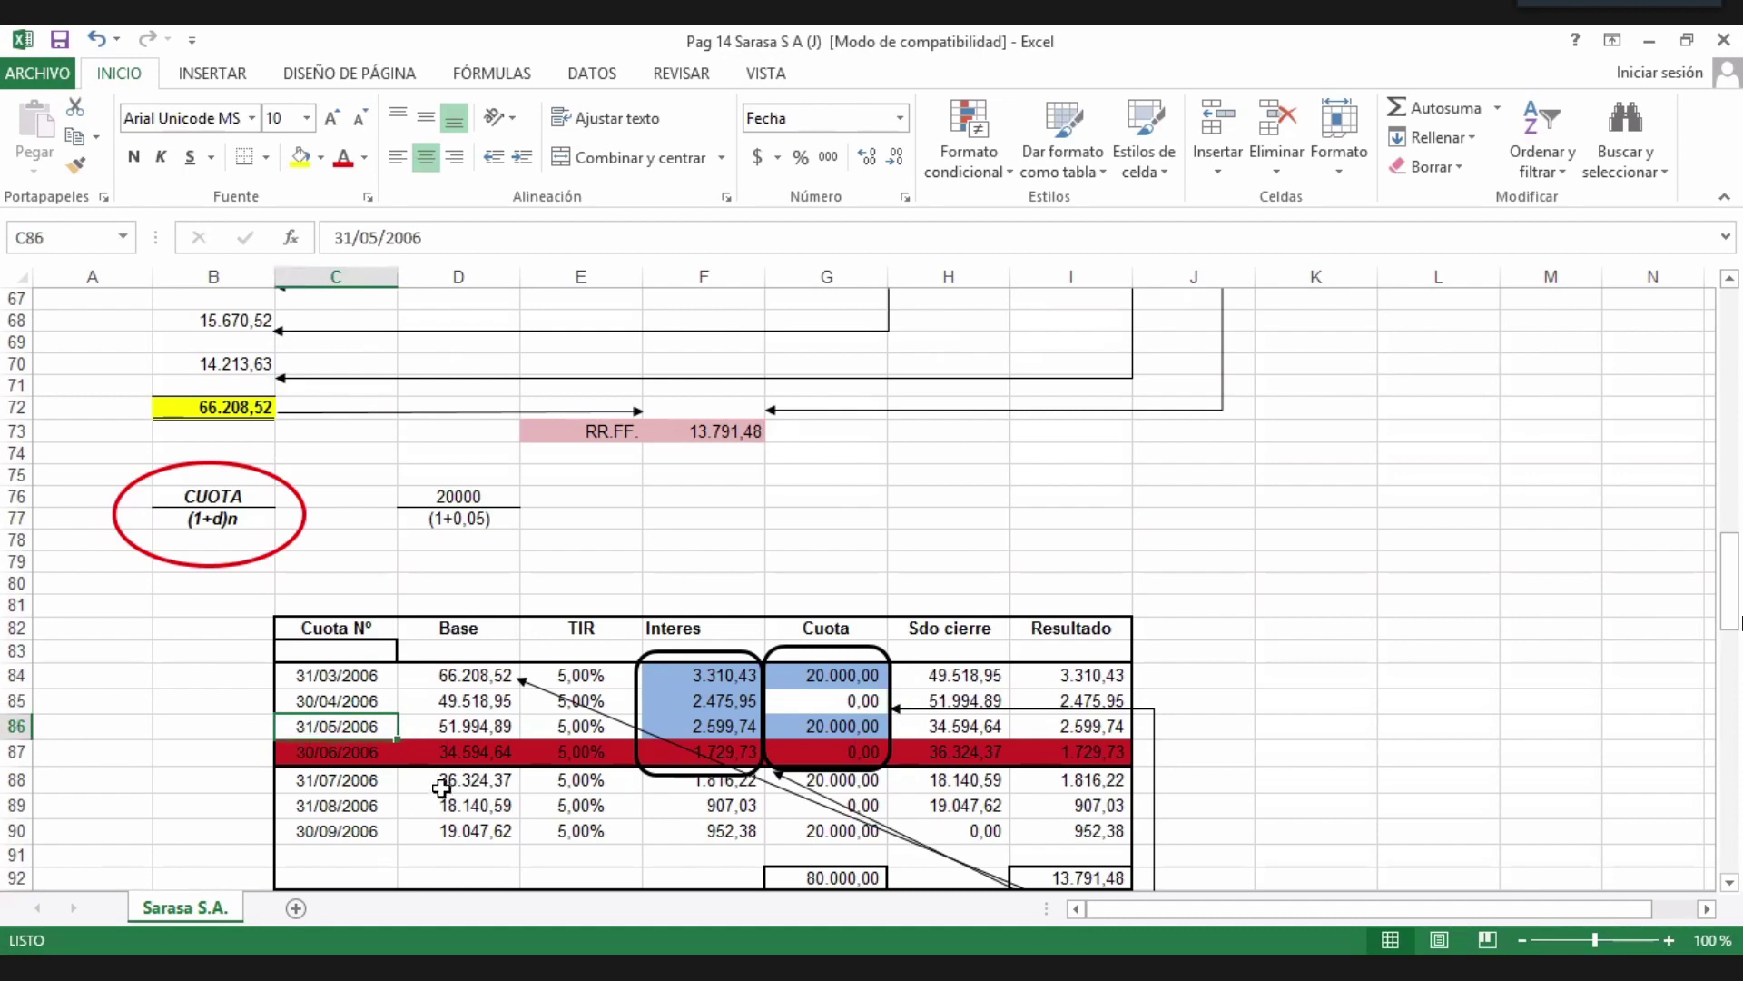
click(466, 726)
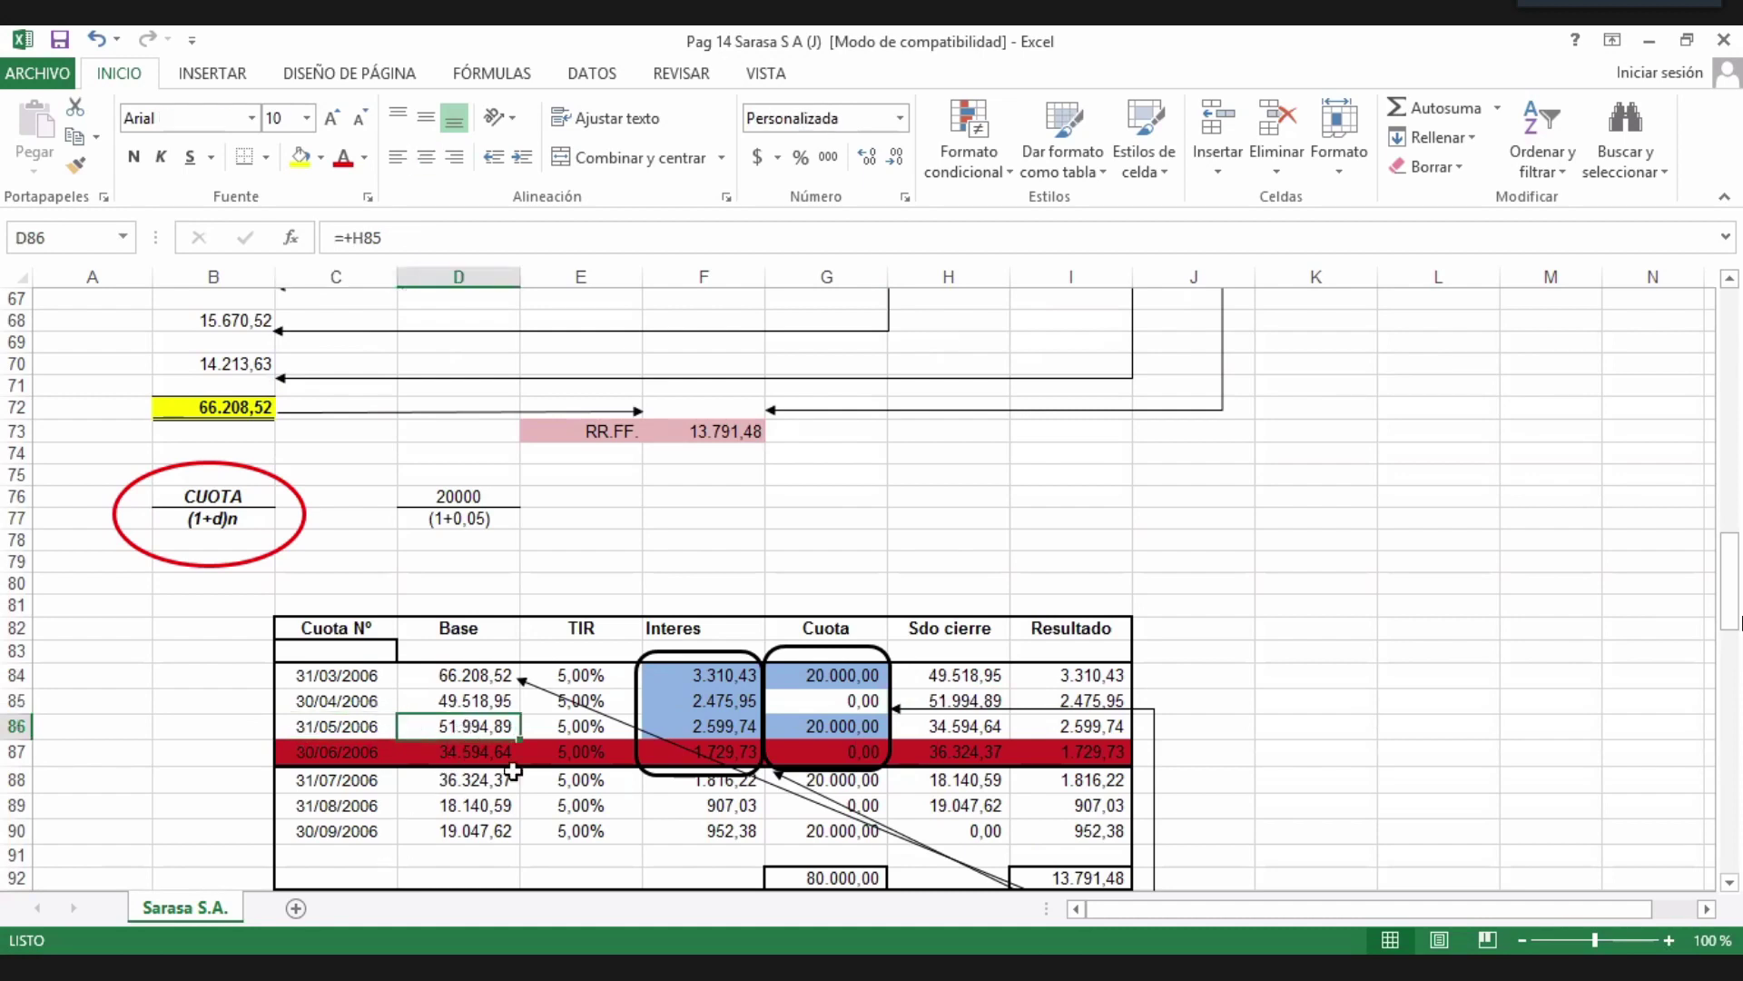
click(972, 708)
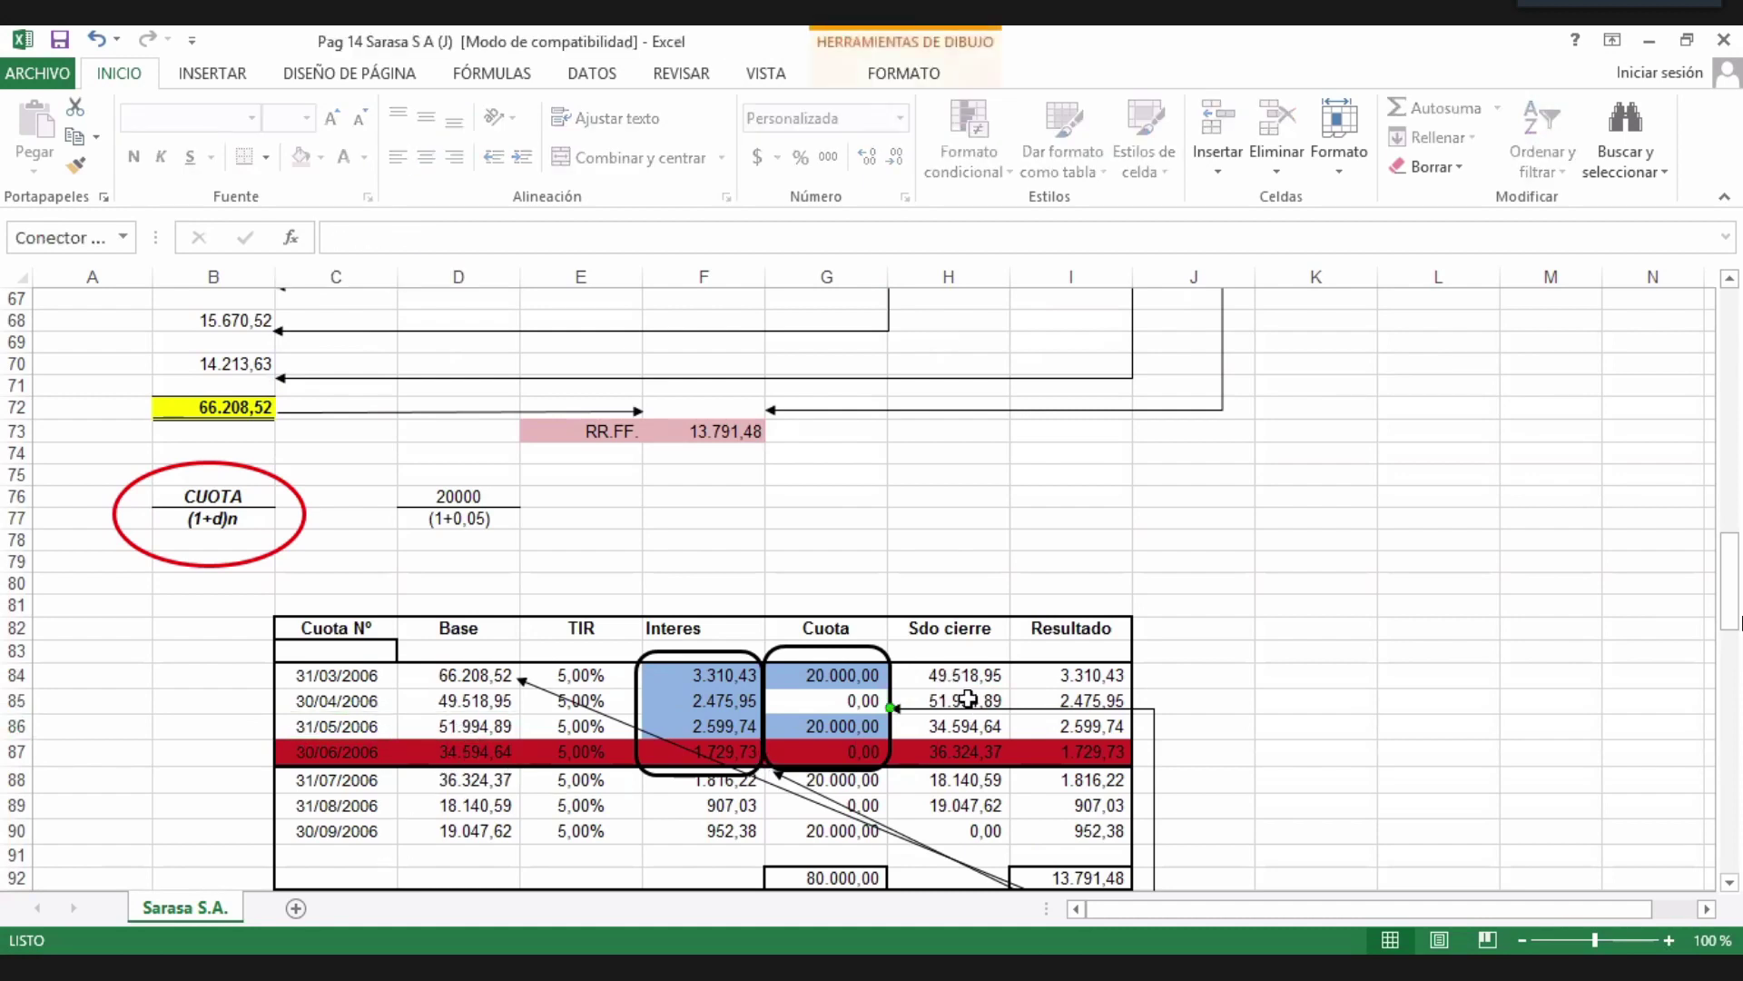
click(971, 707)
click(472, 726)
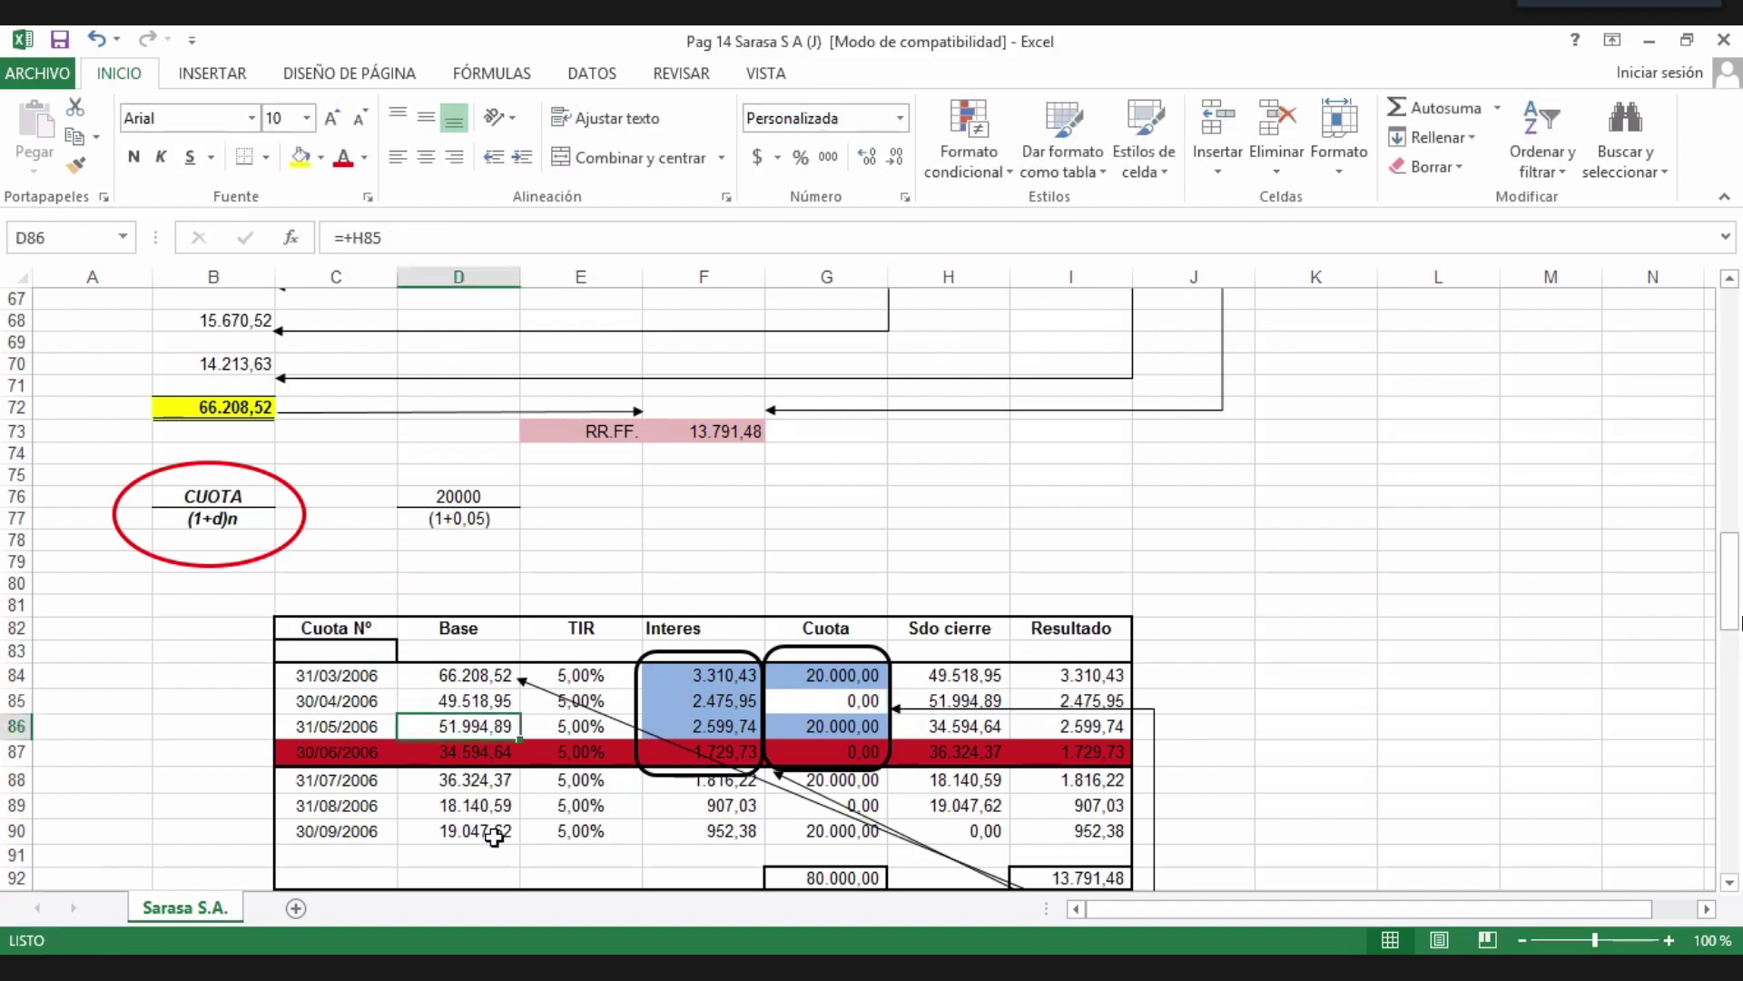
click(591, 726)
click(712, 727)
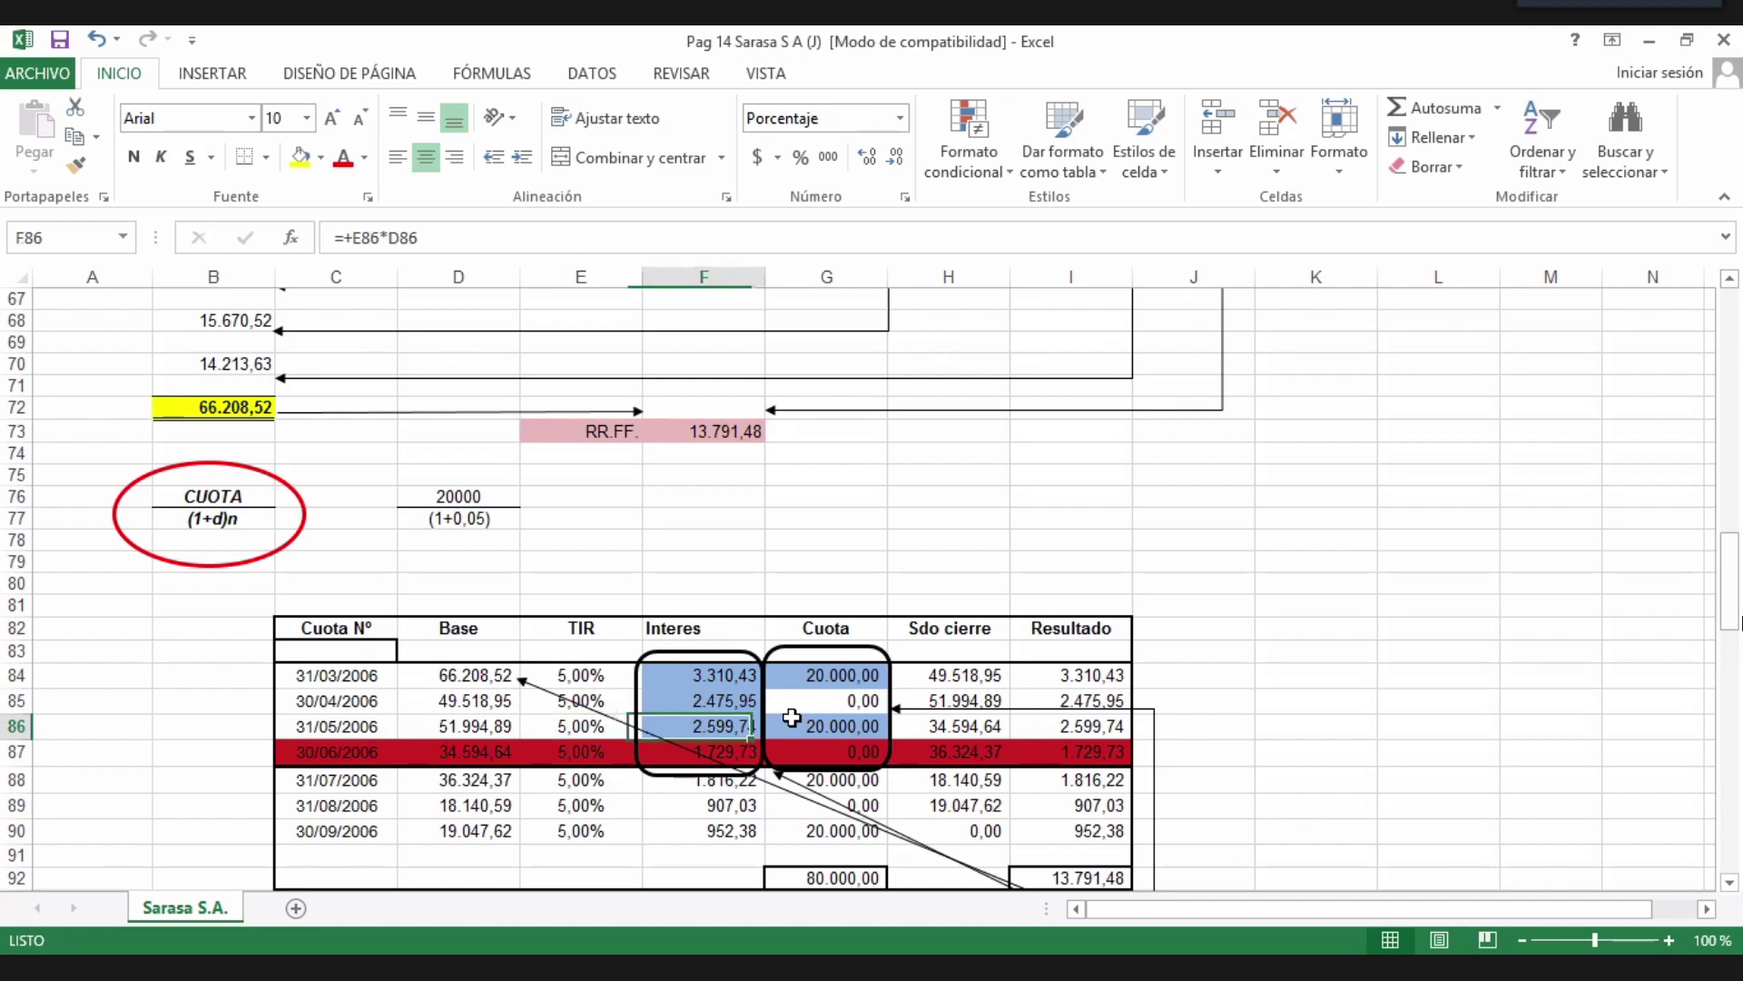
click(849, 731)
key(Tab)
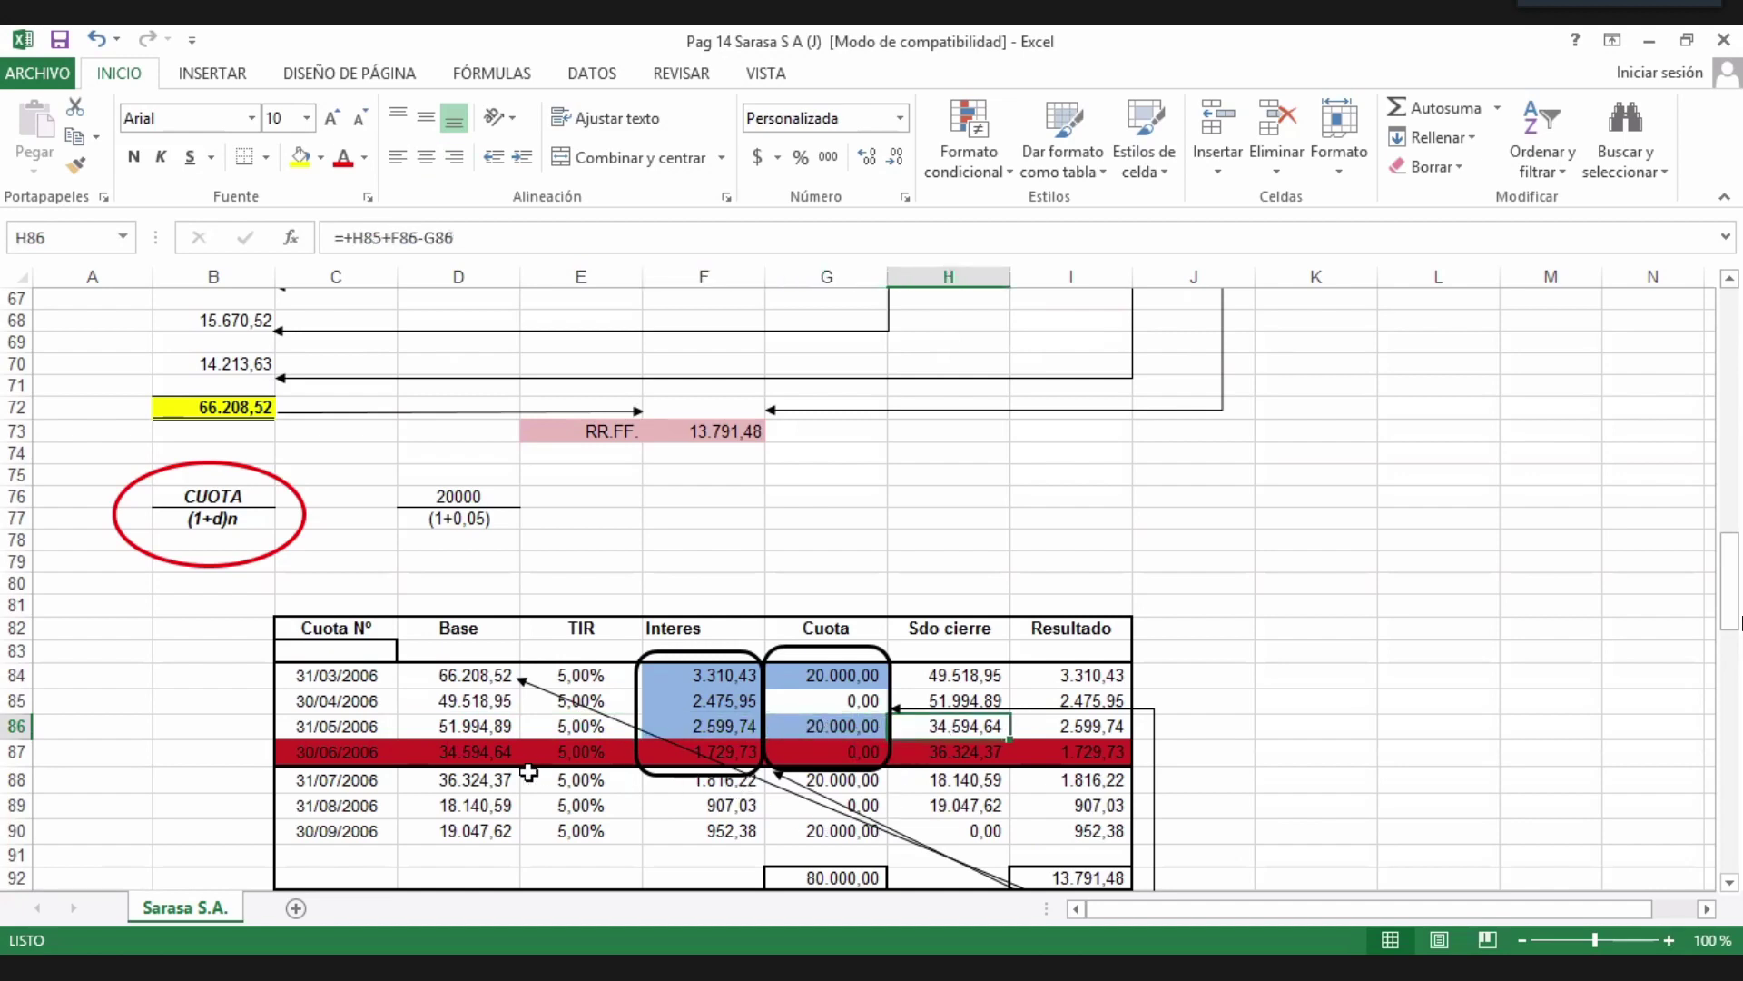
Compare the 30/09/2006 row's date in C90 with the 30/Sep payment in I63 on the timeline.
click(328, 759)
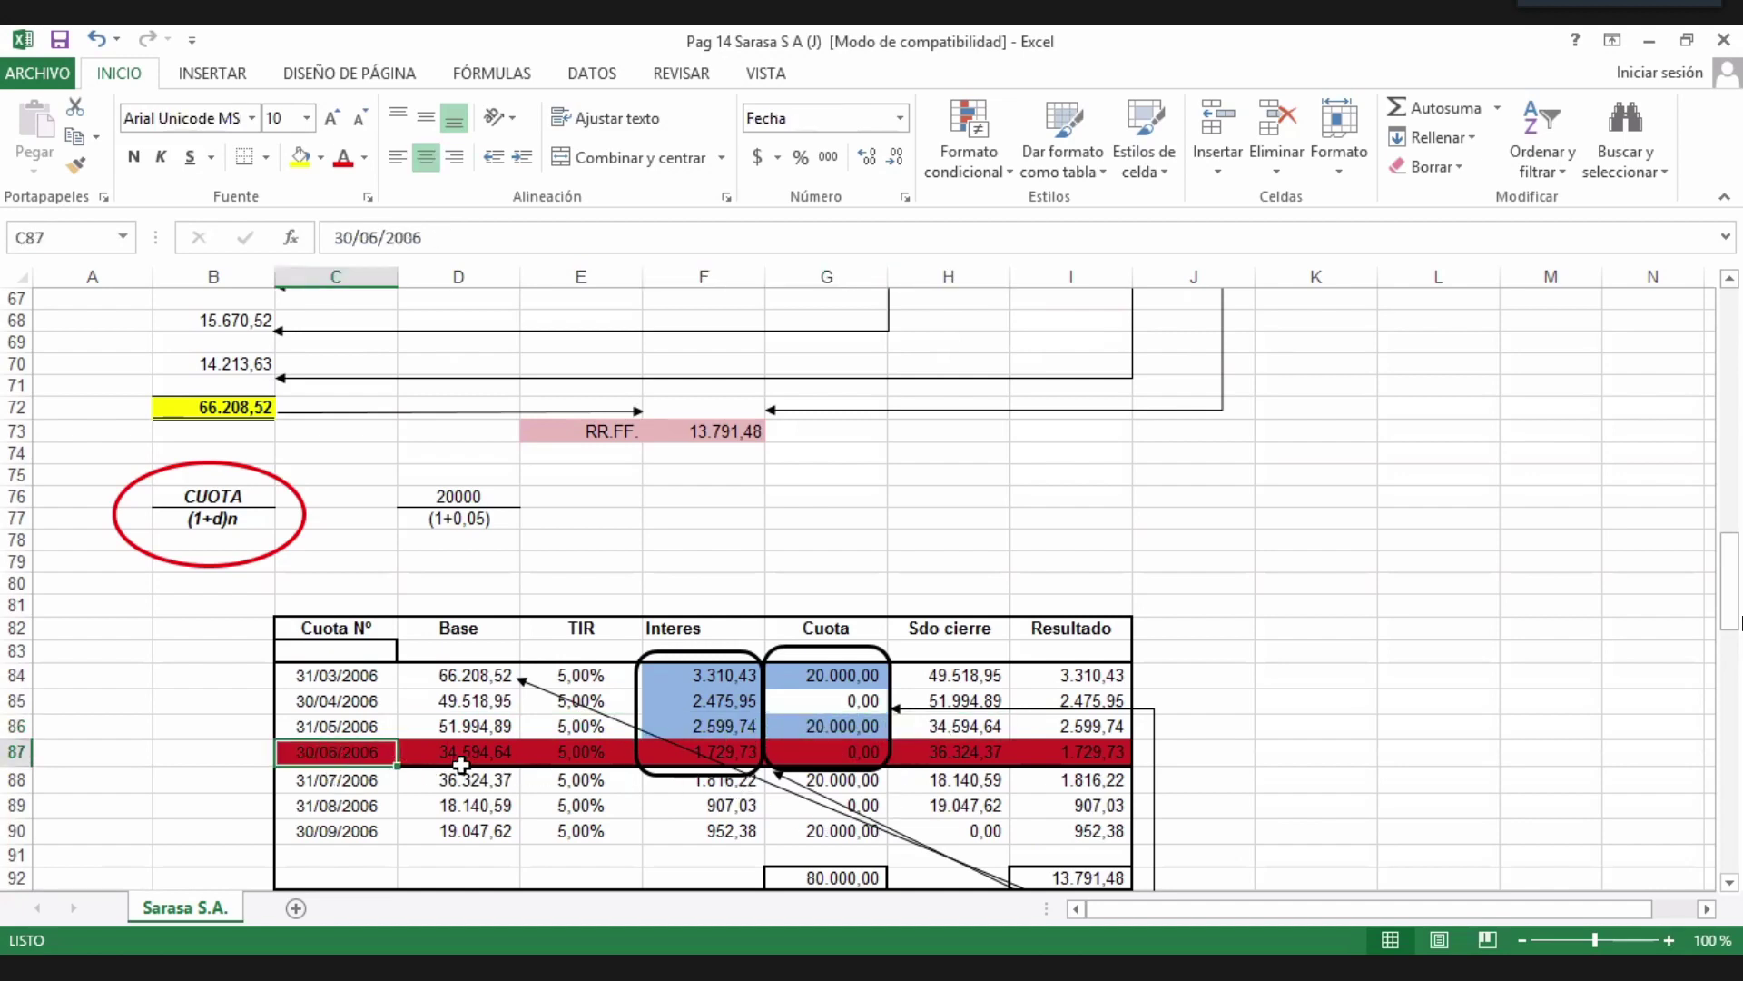
click(351, 833)
scroll(1077, 545, up, 3)
scroll(1077, 545, up, 1)
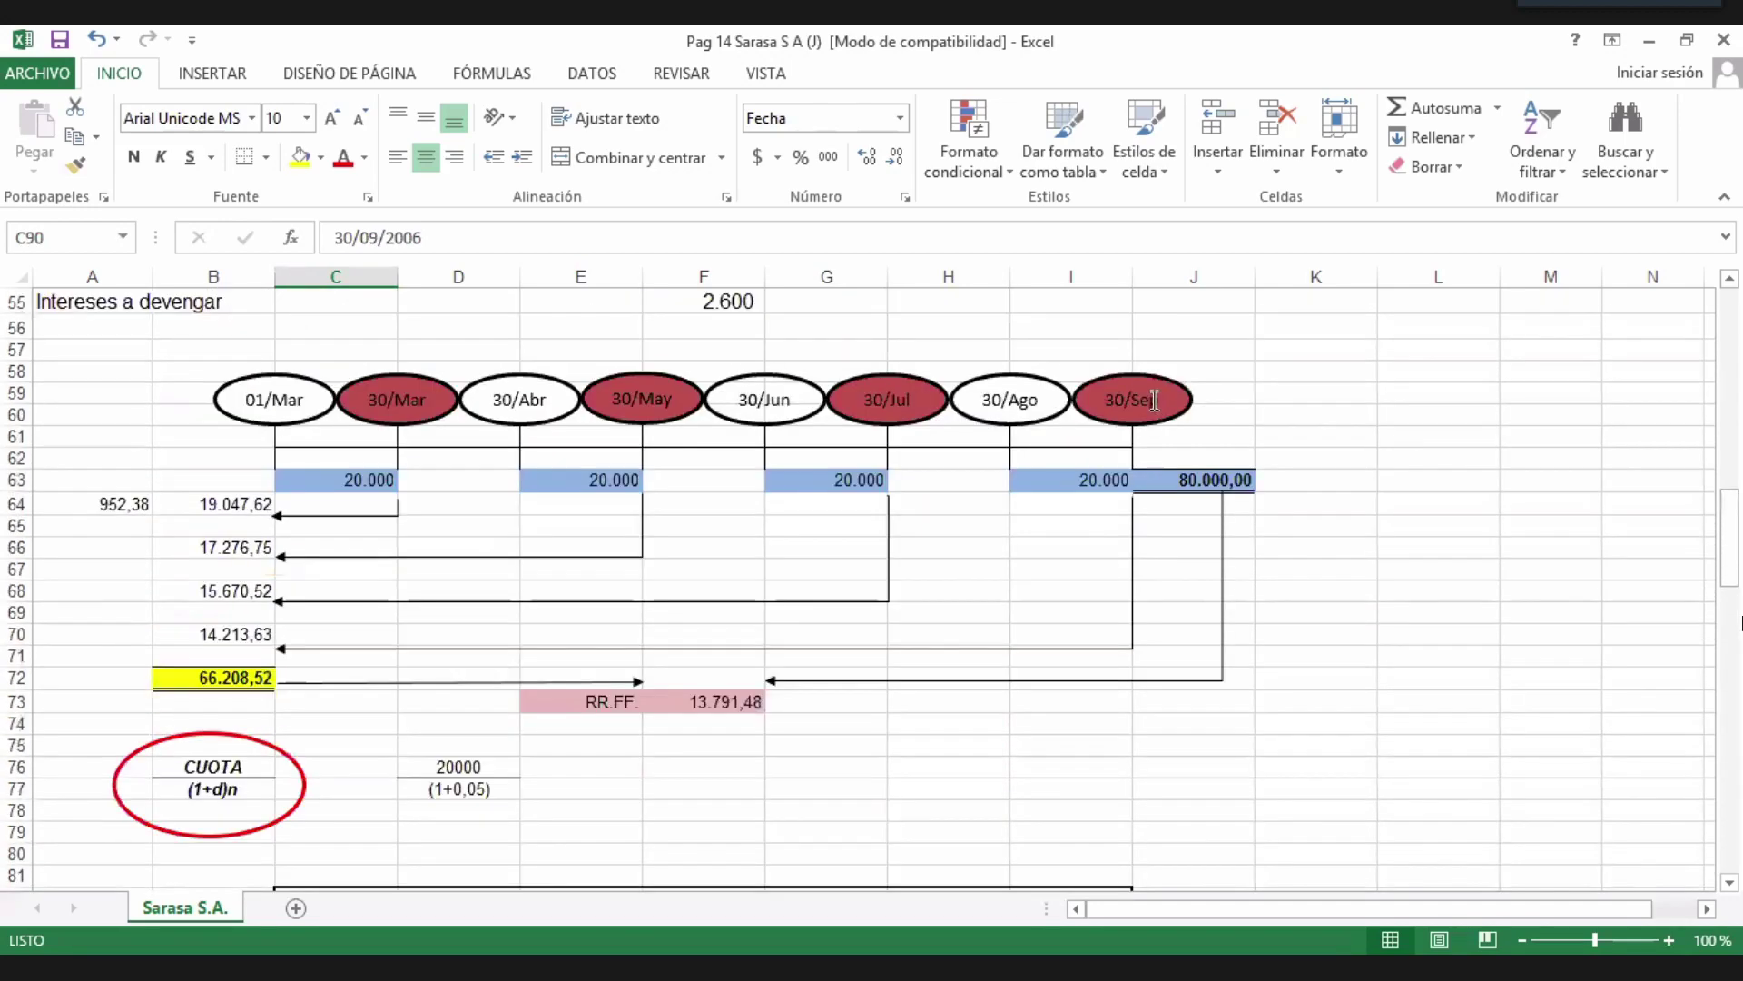
click(1079, 479)
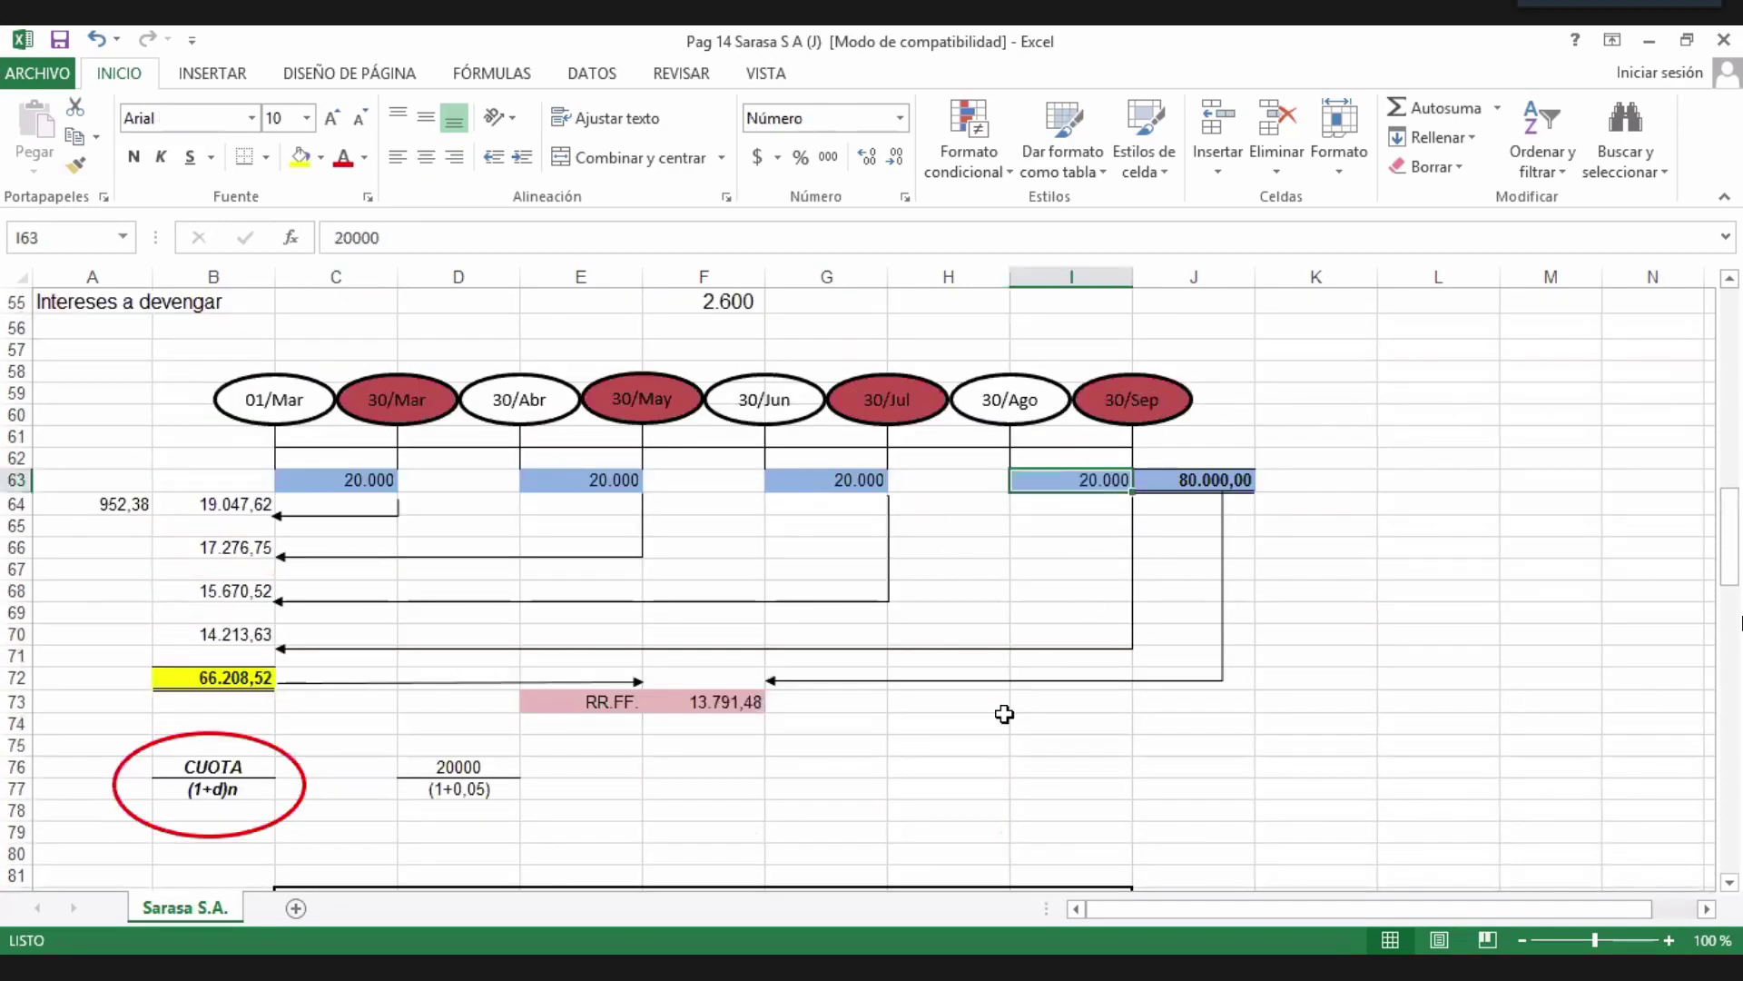
scroll(856, 856, down, 4)
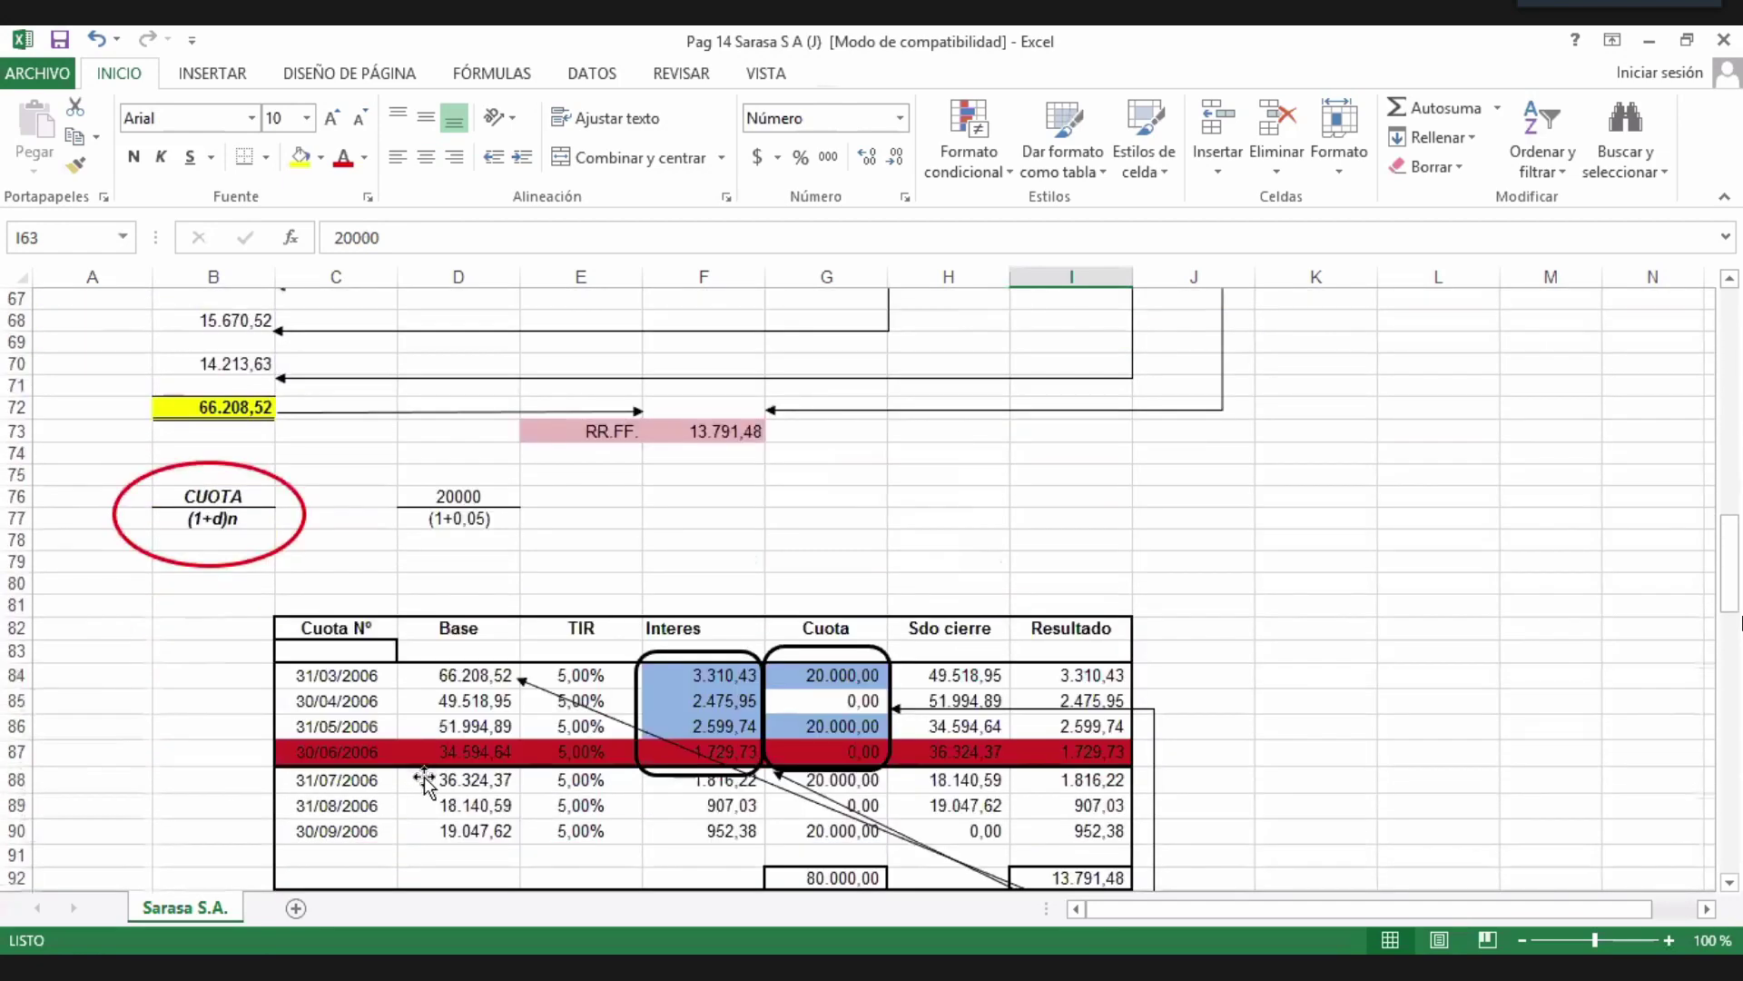
Inspect the 30/09/2006 row's Base, Interes and Cuota cells and the Sdo cierre formula in H90.
scroll(426, 790, down, 1)
click(463, 768)
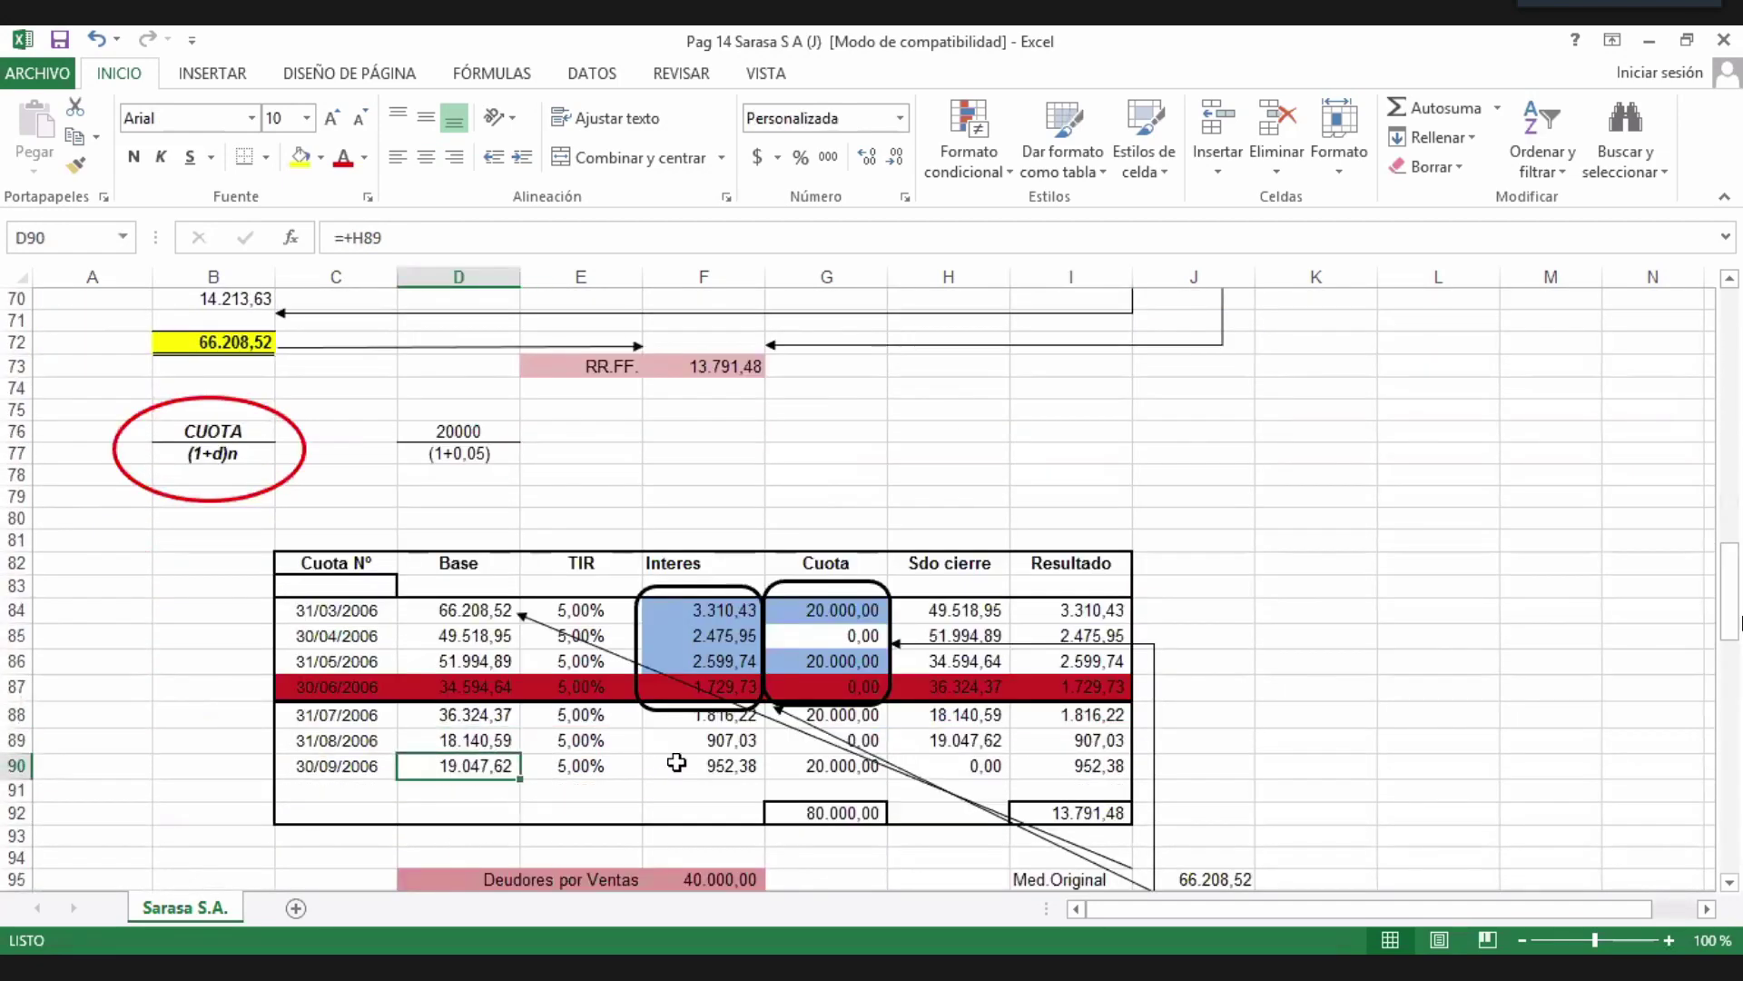
key(Right)
key(Right)
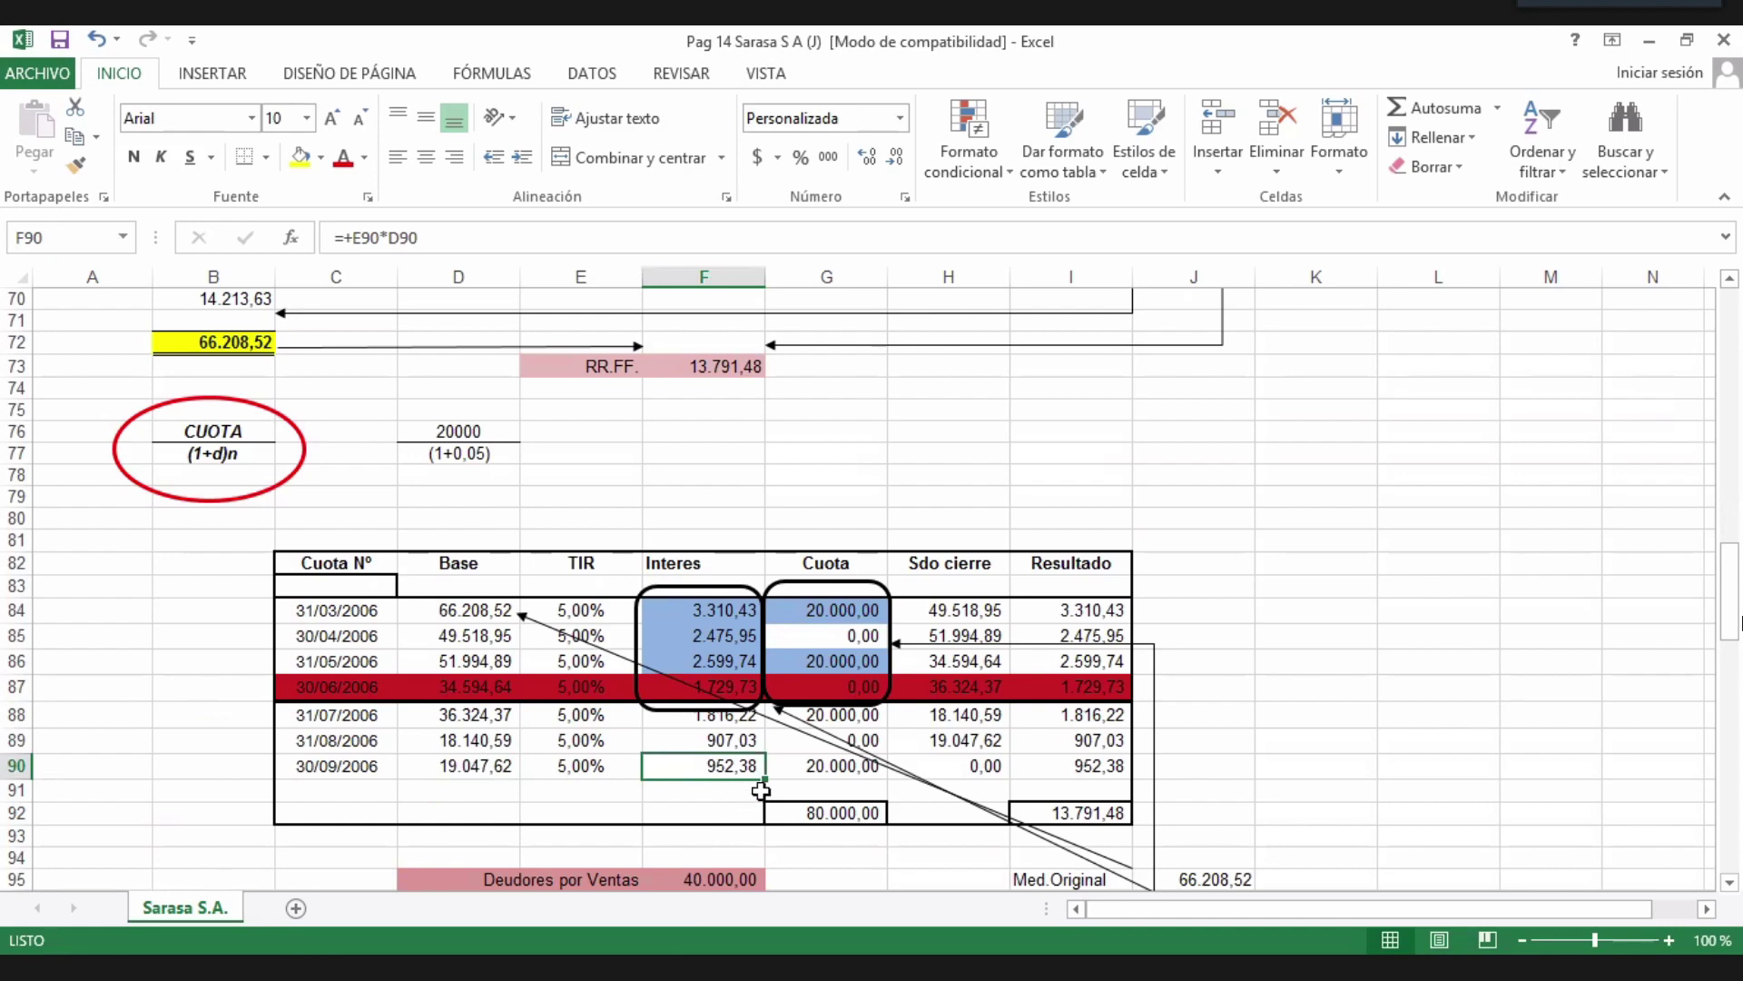
click(846, 767)
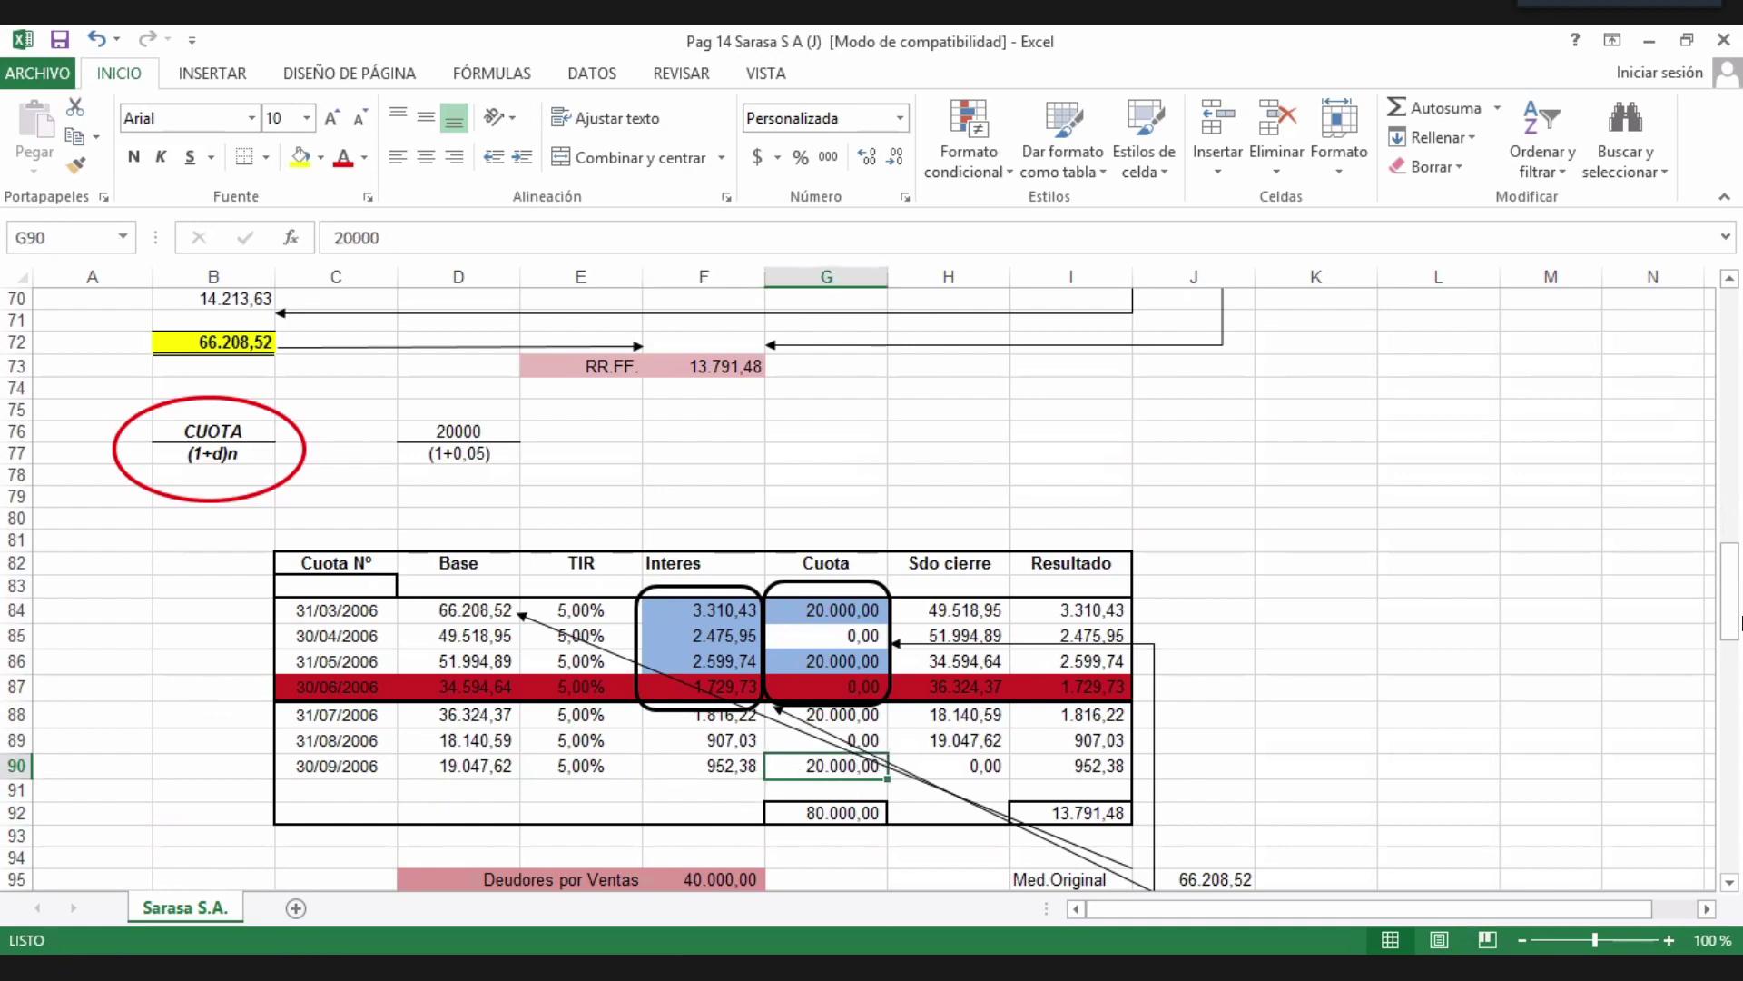
key(Right)
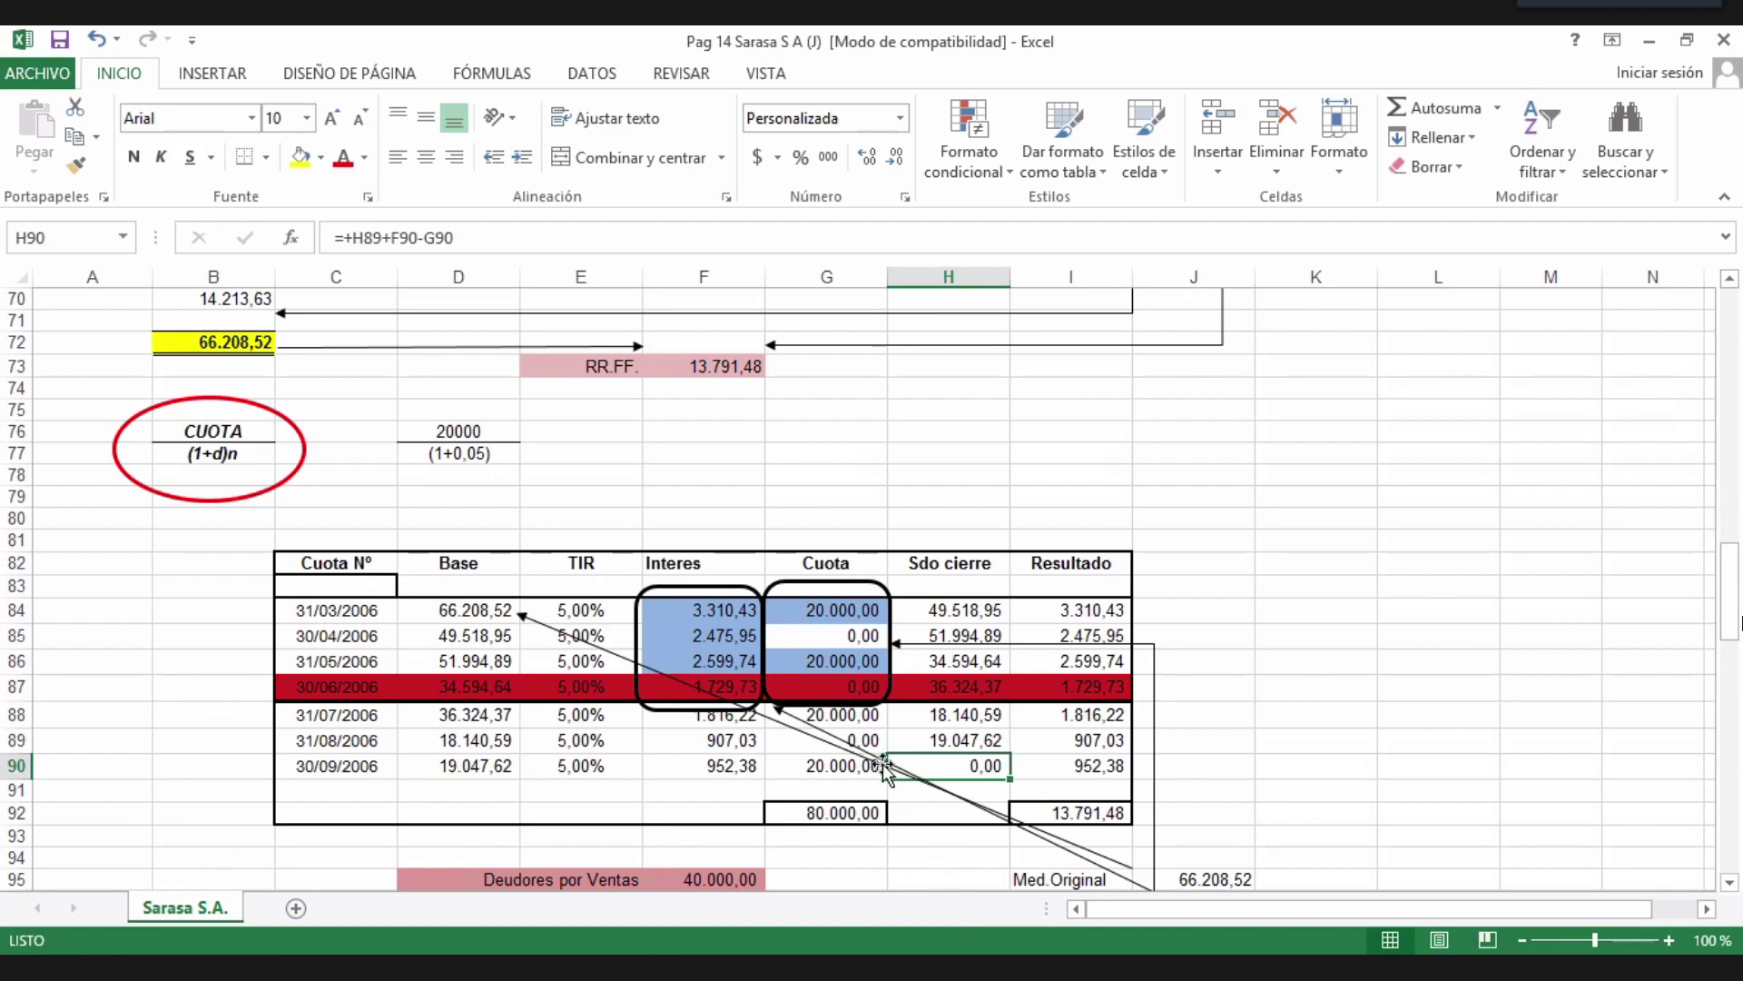
Examine the Sdo cierre formula in H87 of the highlighted 30/06/2006 row.
scroll(907, 708, down, 1)
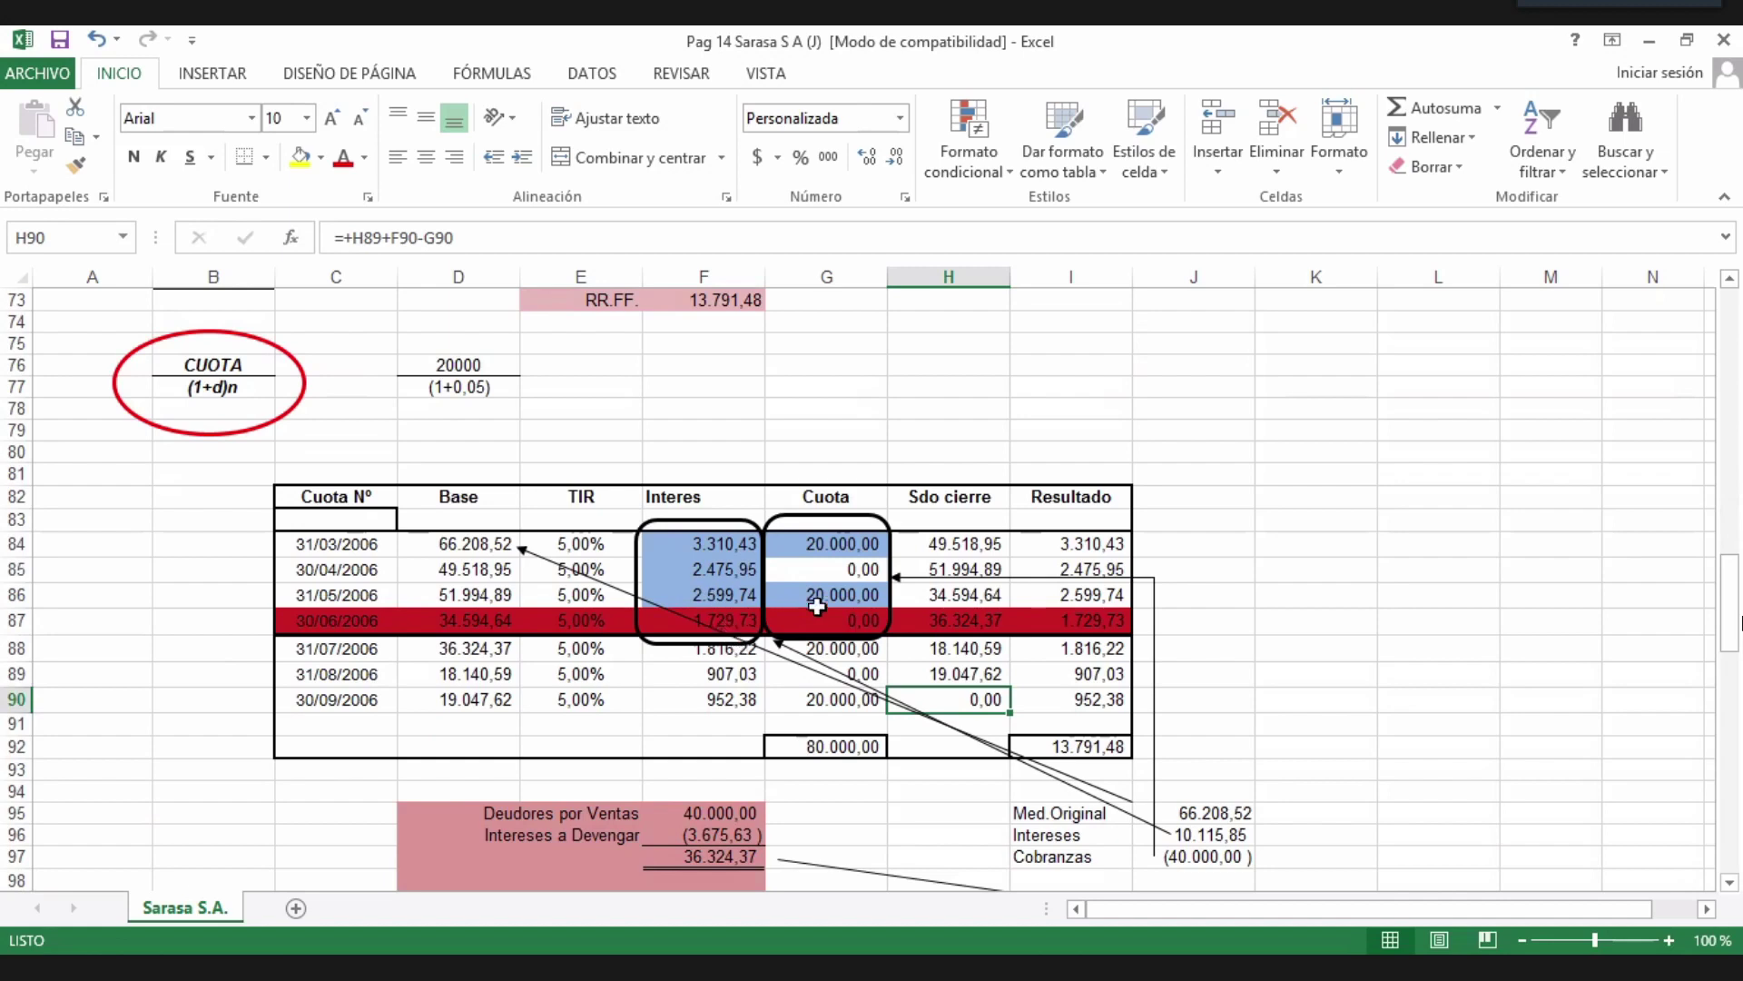
click(968, 623)
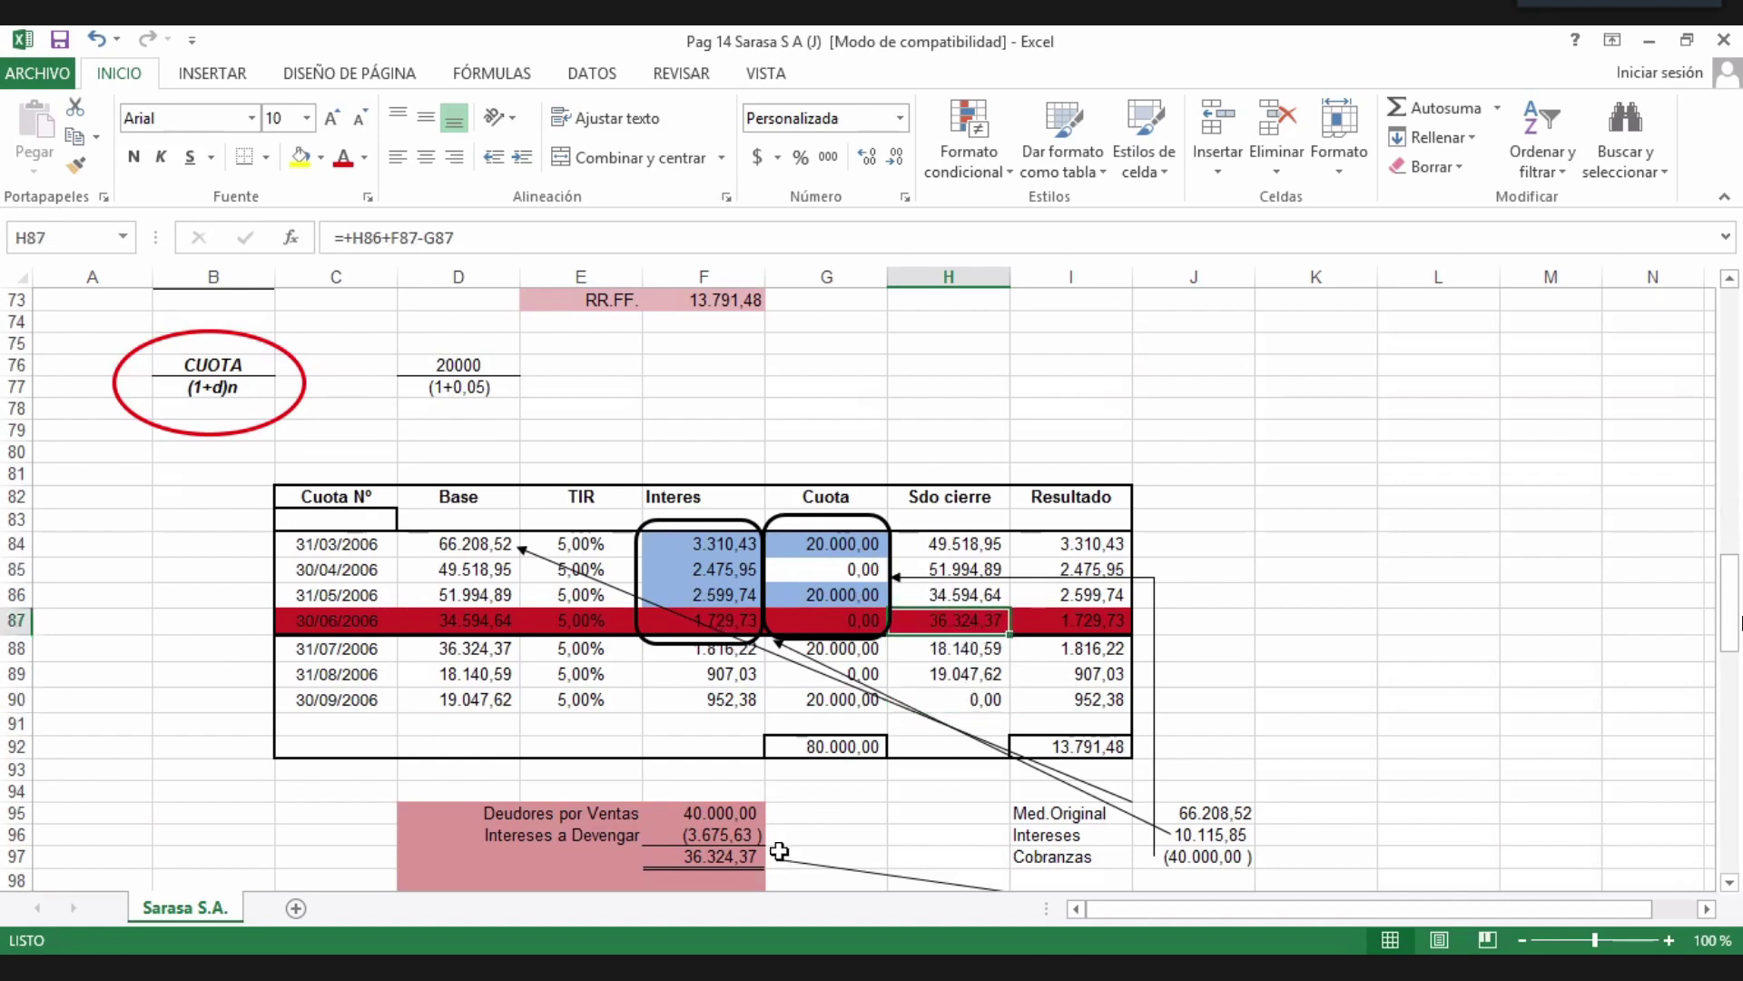
click(225, 621)
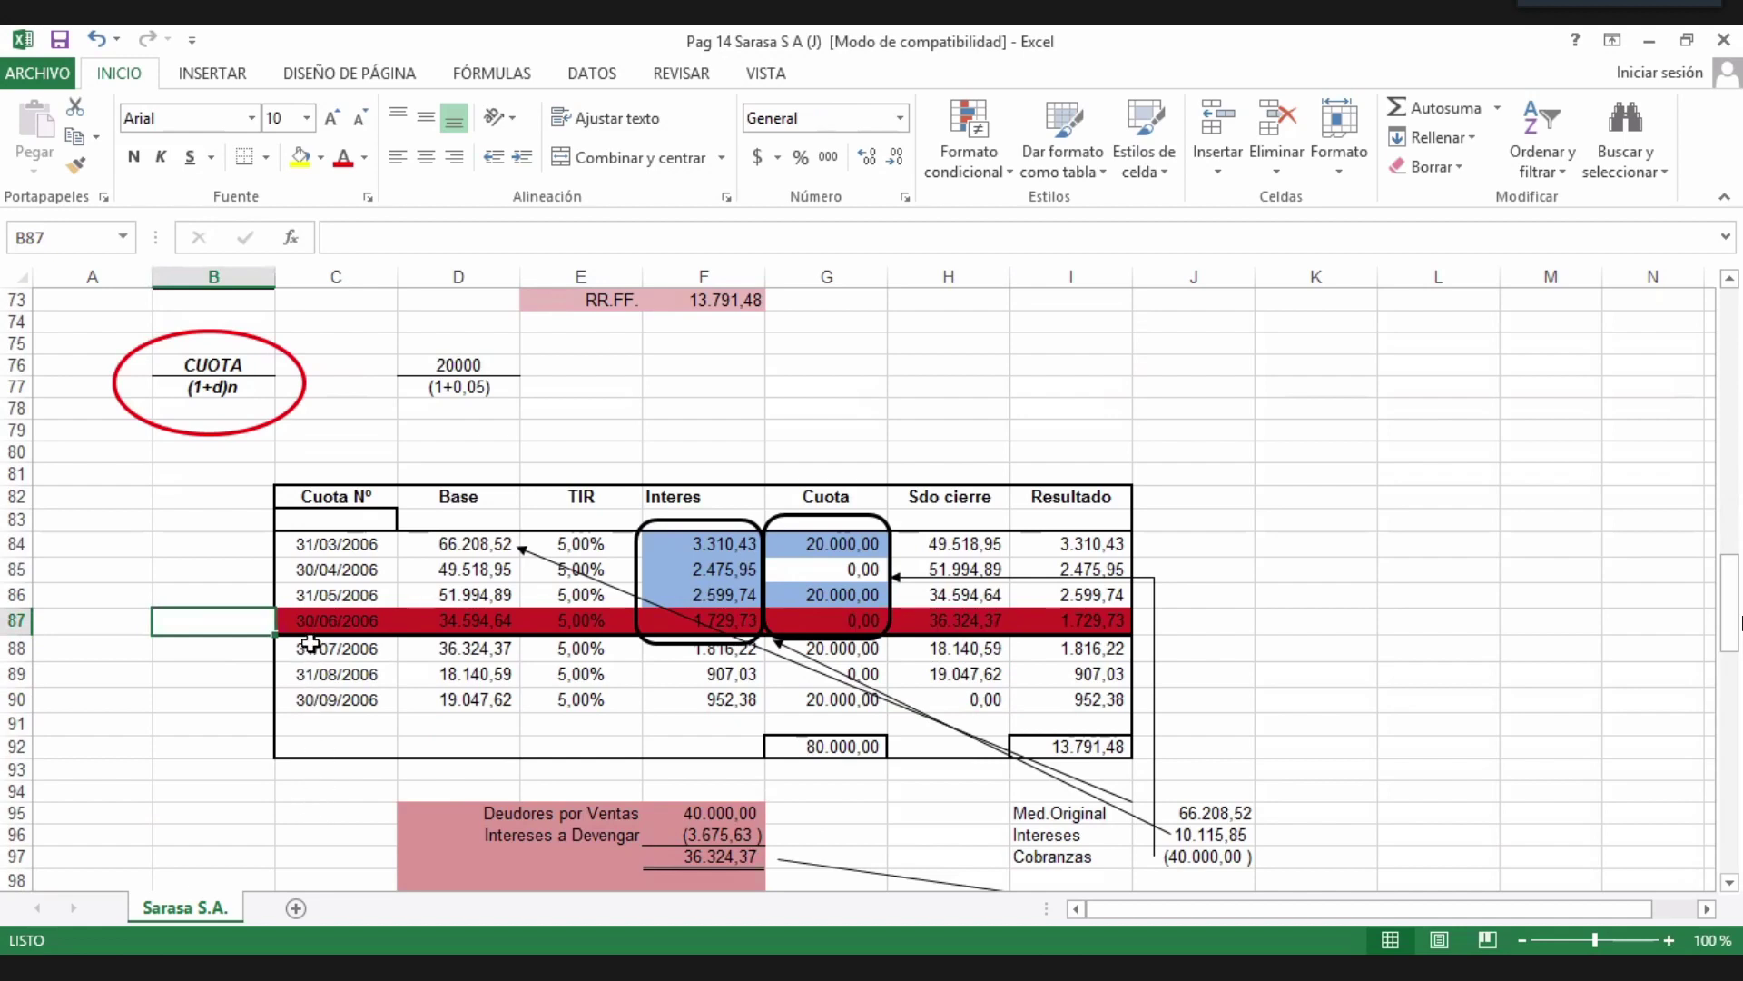
click(953, 626)
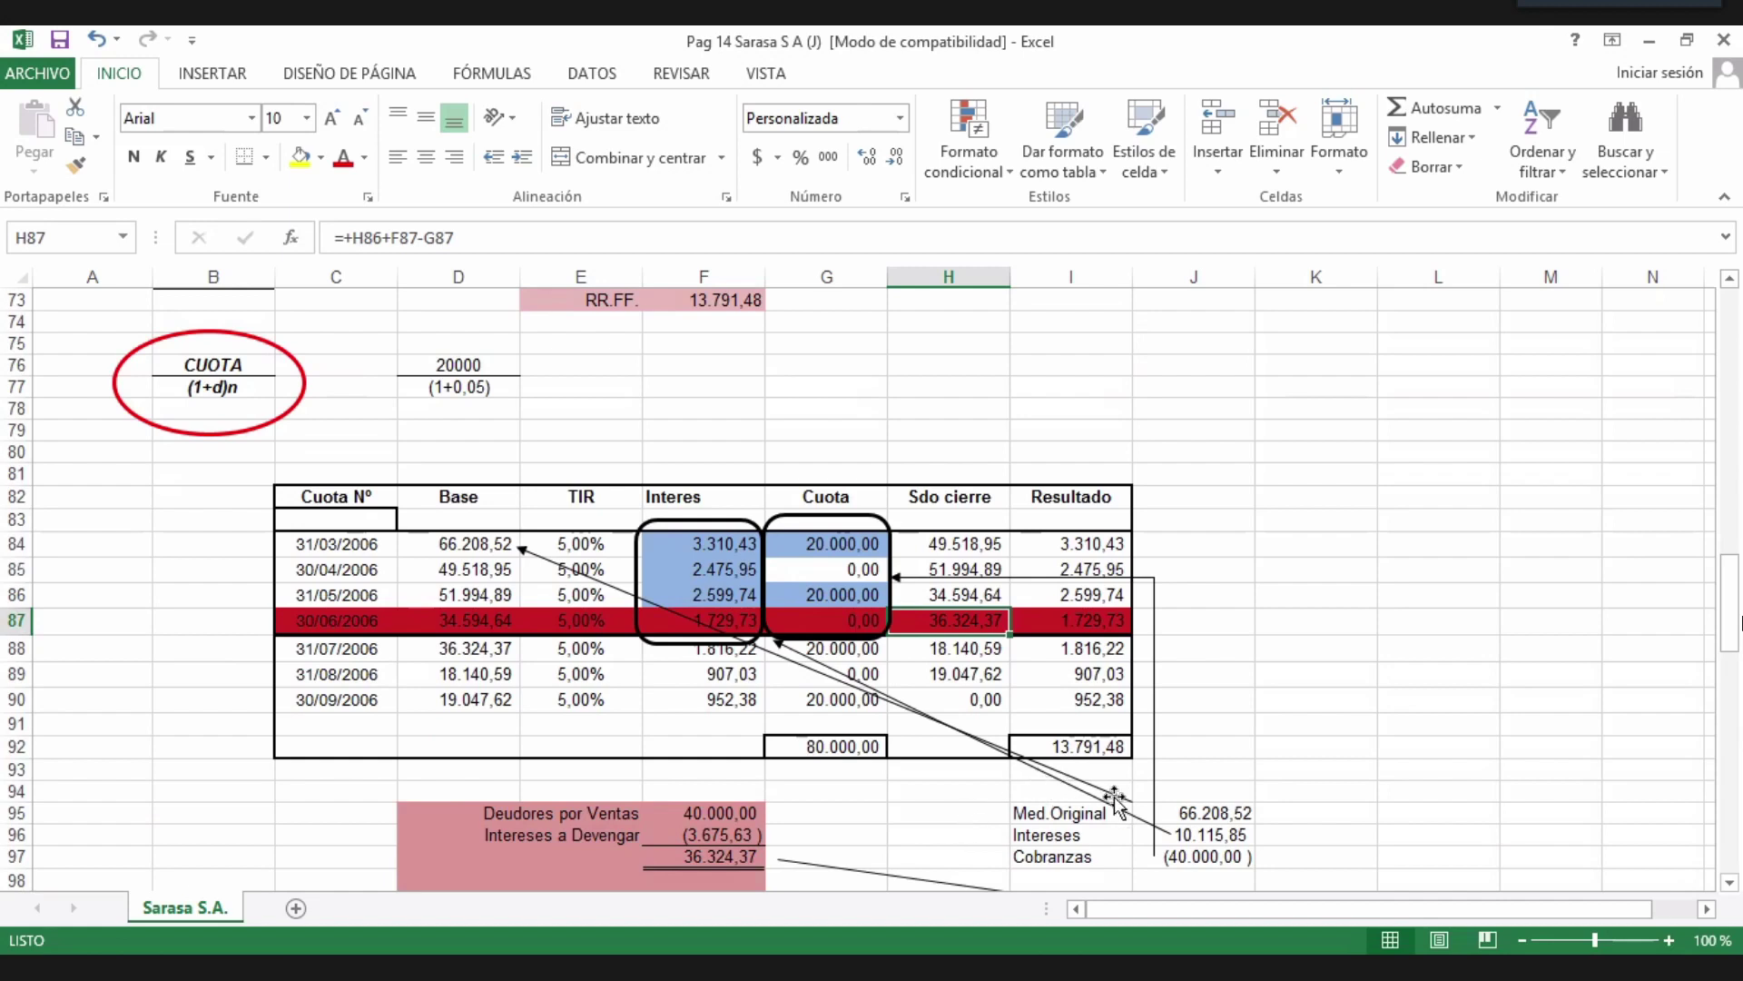
Compare the Med.Original amount in J95 with the first Base value in D84.
click(1221, 824)
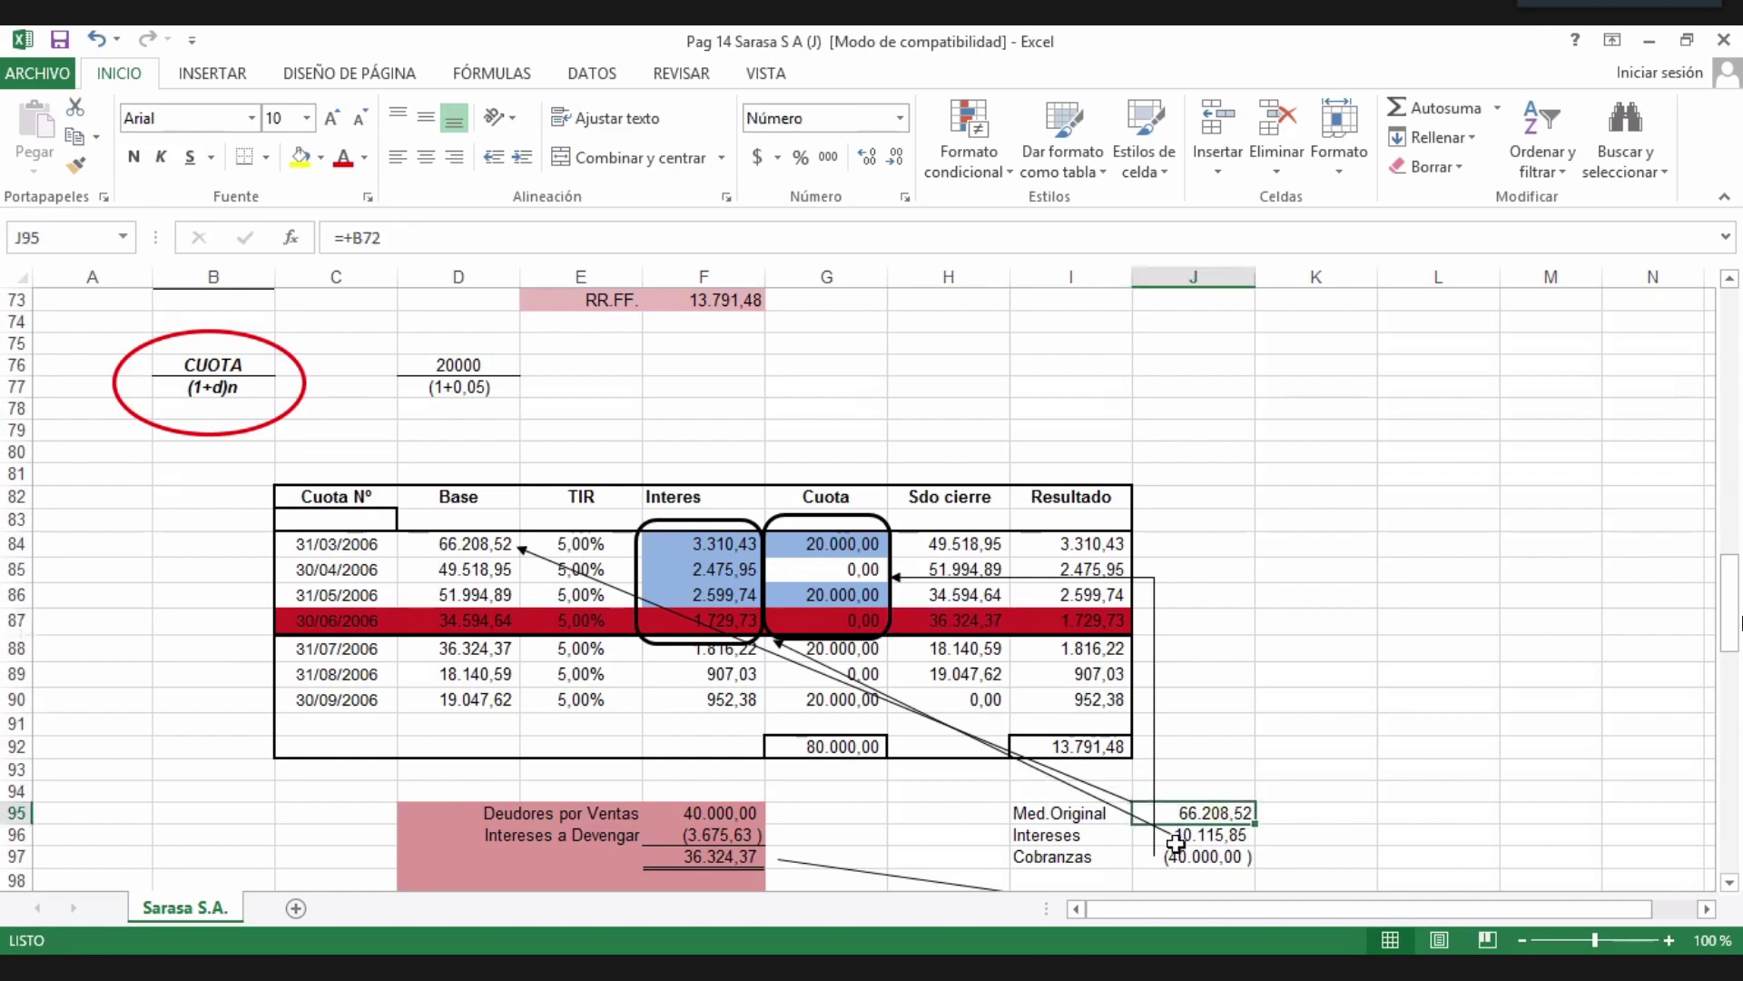
click(434, 543)
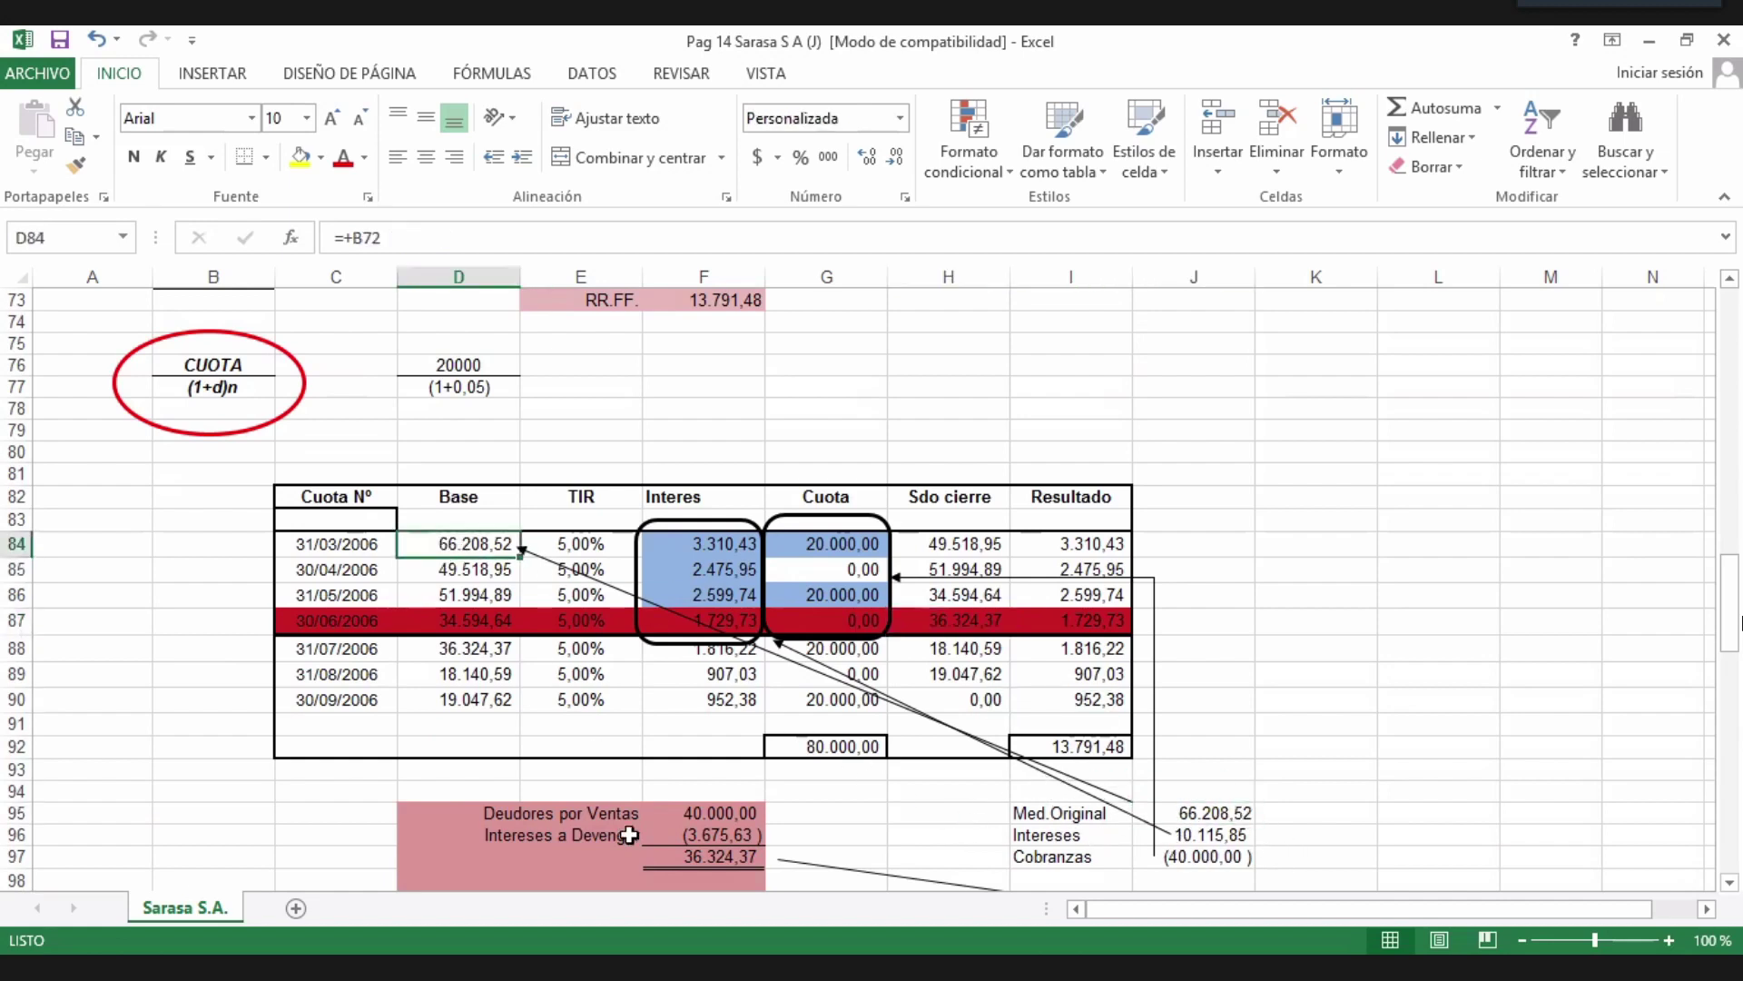
click(1214, 812)
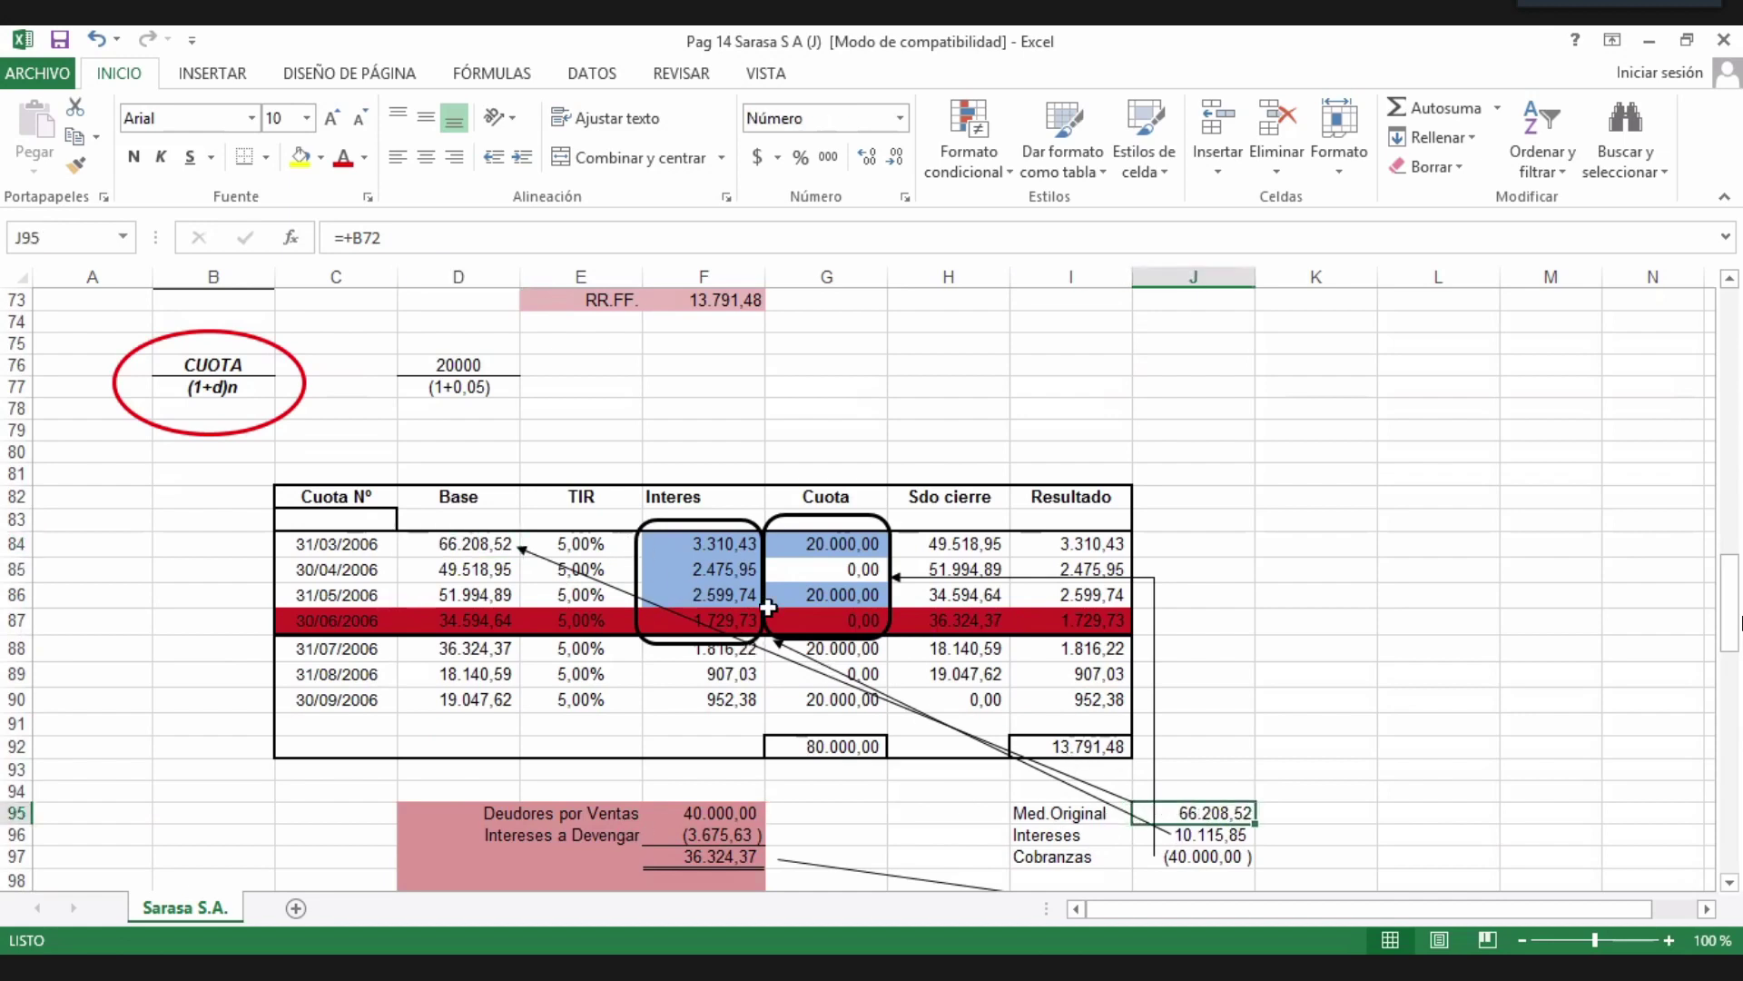
Check the Intereses total in J96 against the sum of the Interes cells F84:F87.
click(1218, 835)
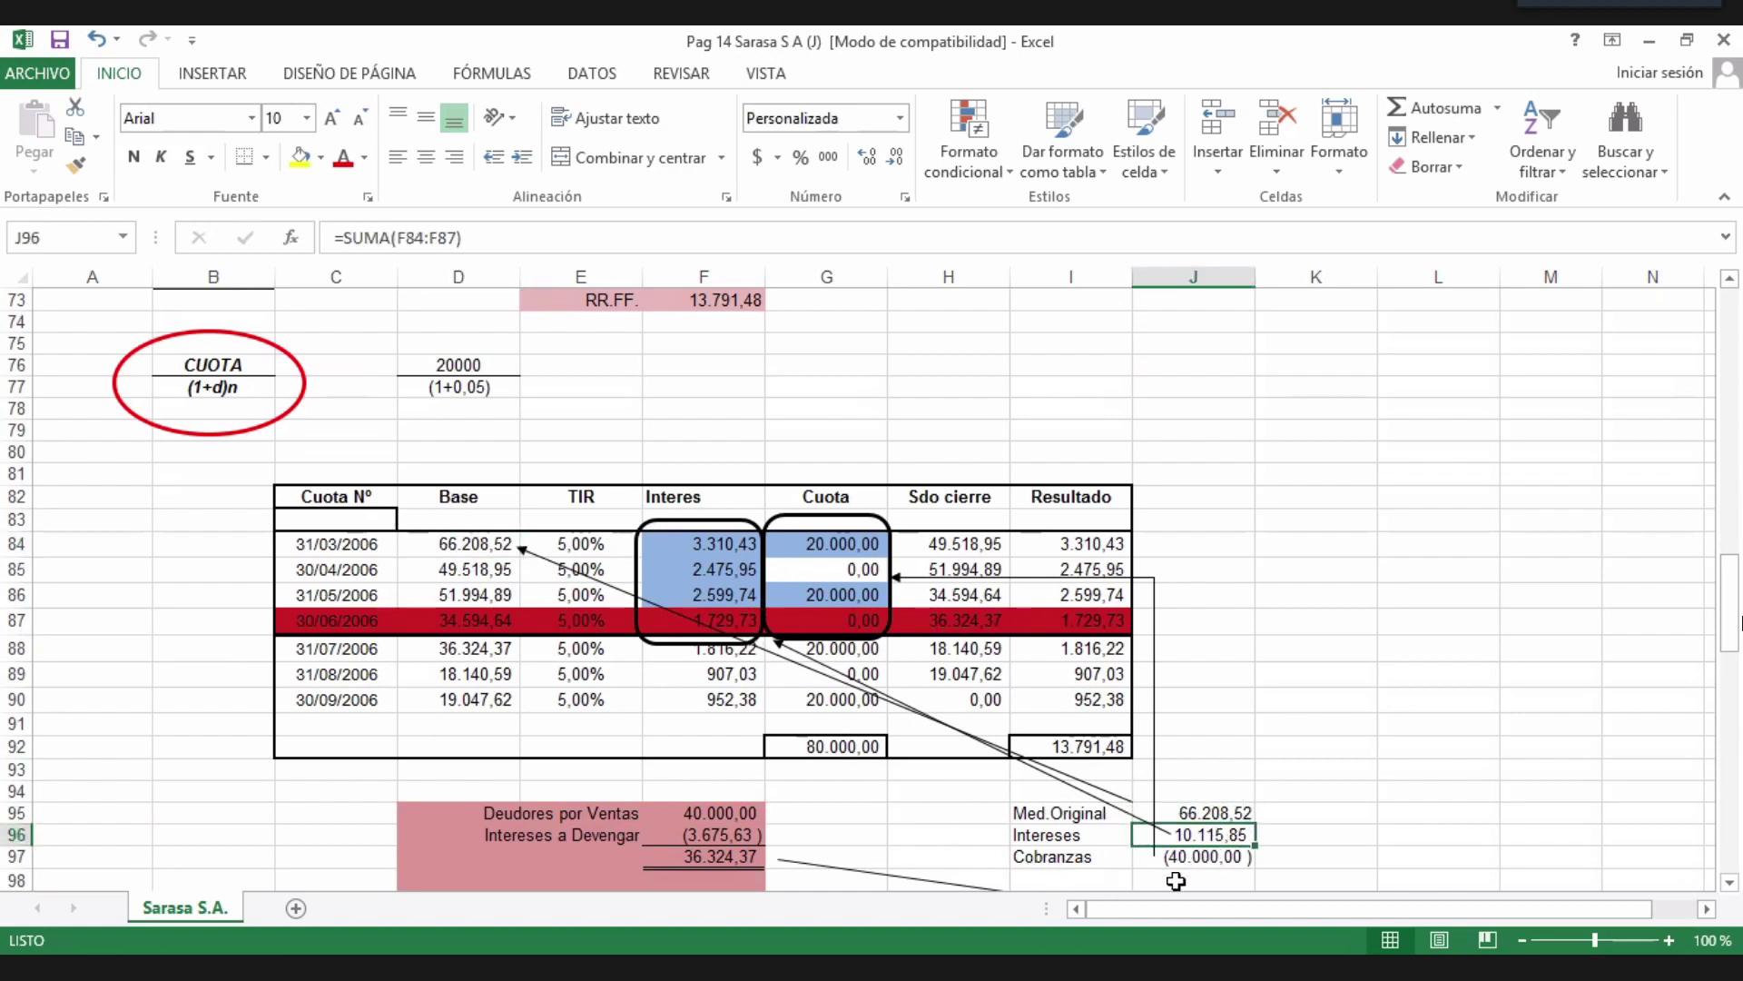
click(691, 542)
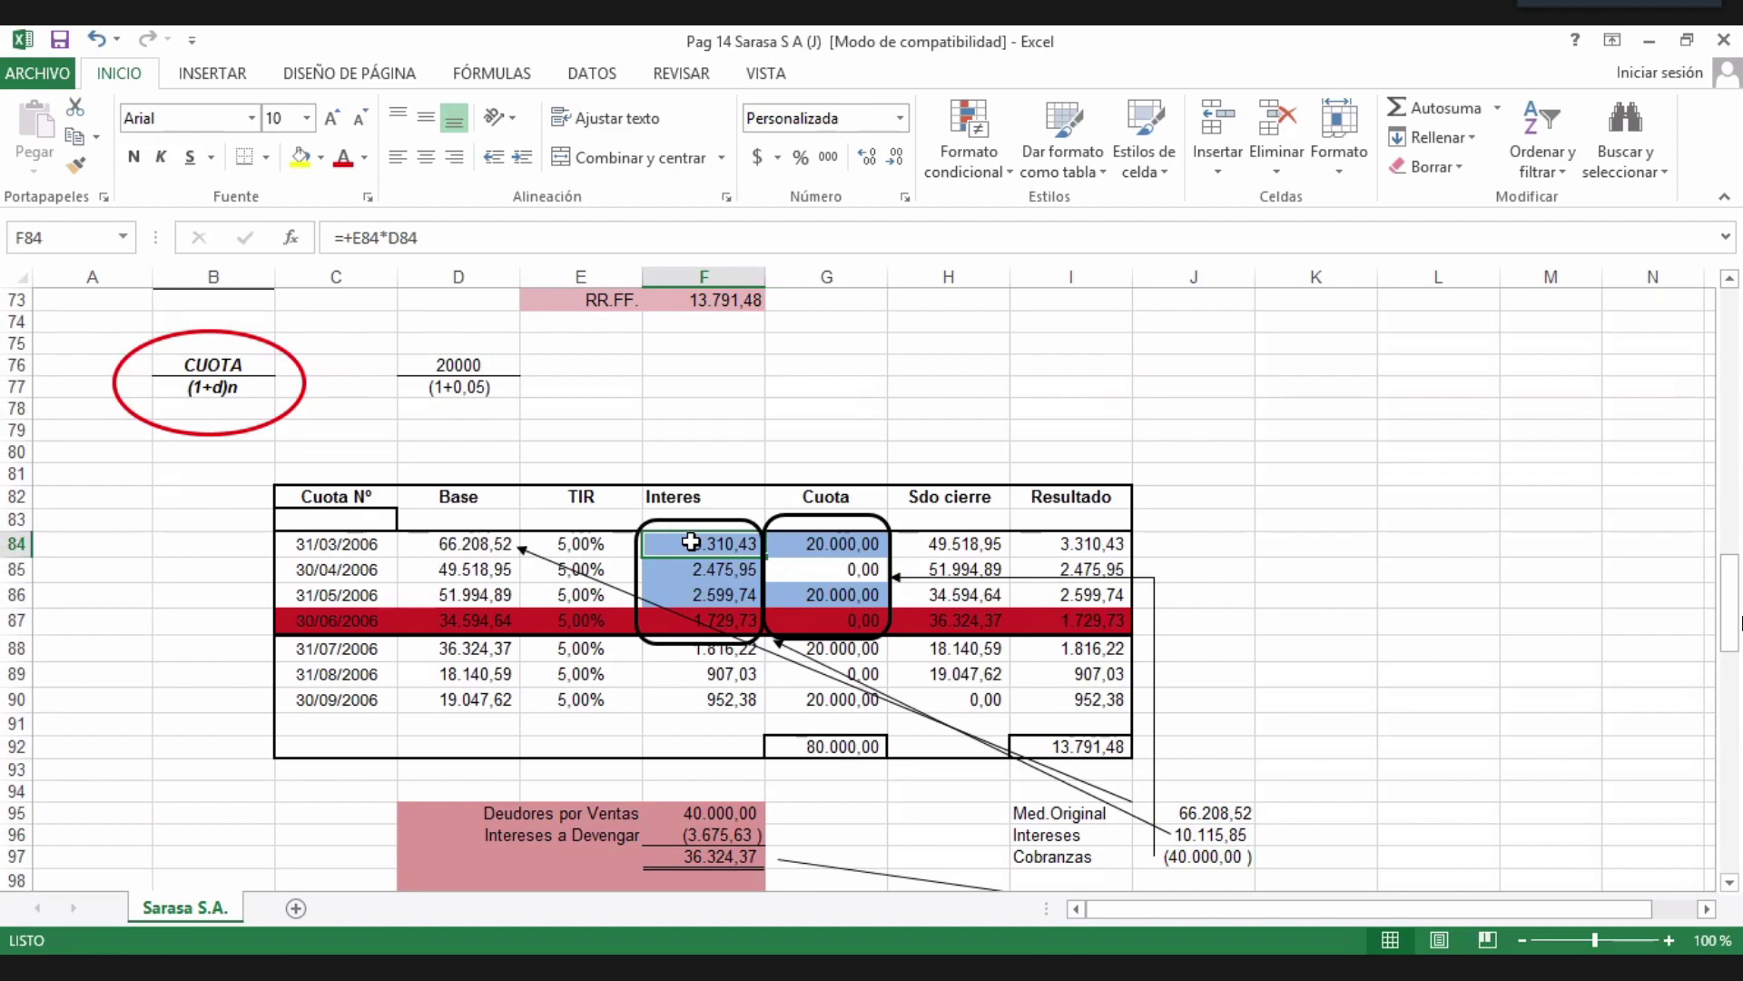
drag(691, 542, 690, 621)
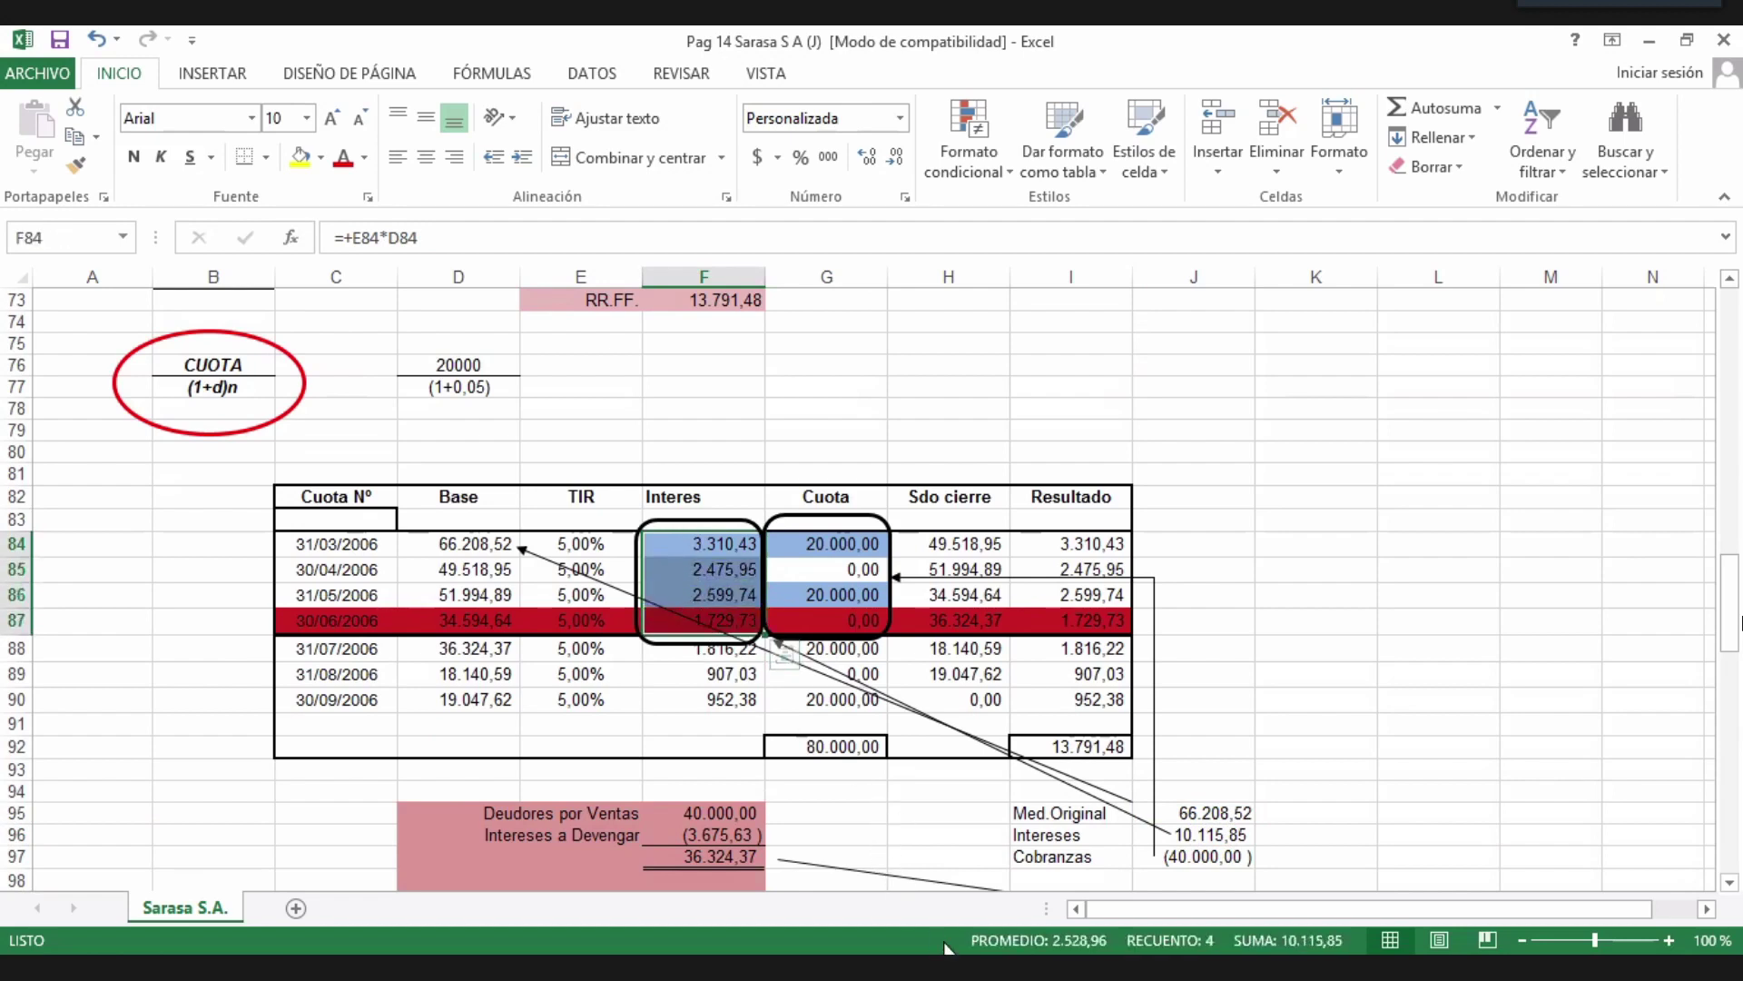
click(1240, 836)
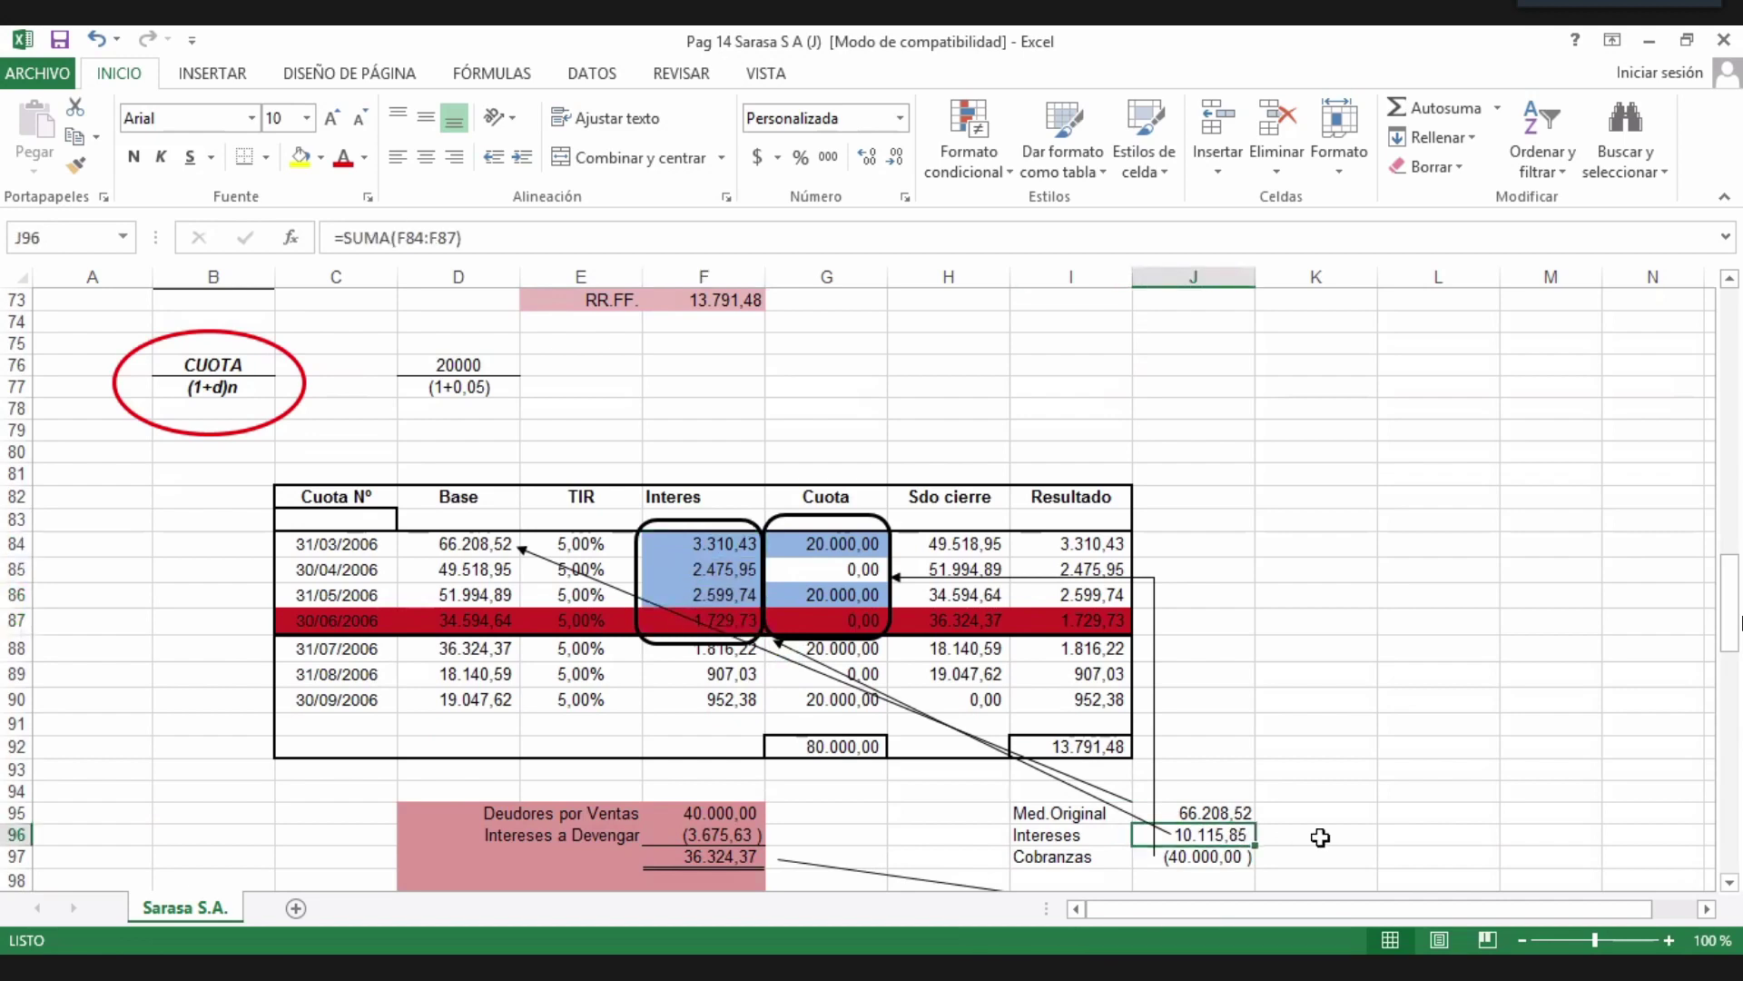
Check the Cobranzas formula in J97 against the instalments collected in G84 and G86.
click(1199, 861)
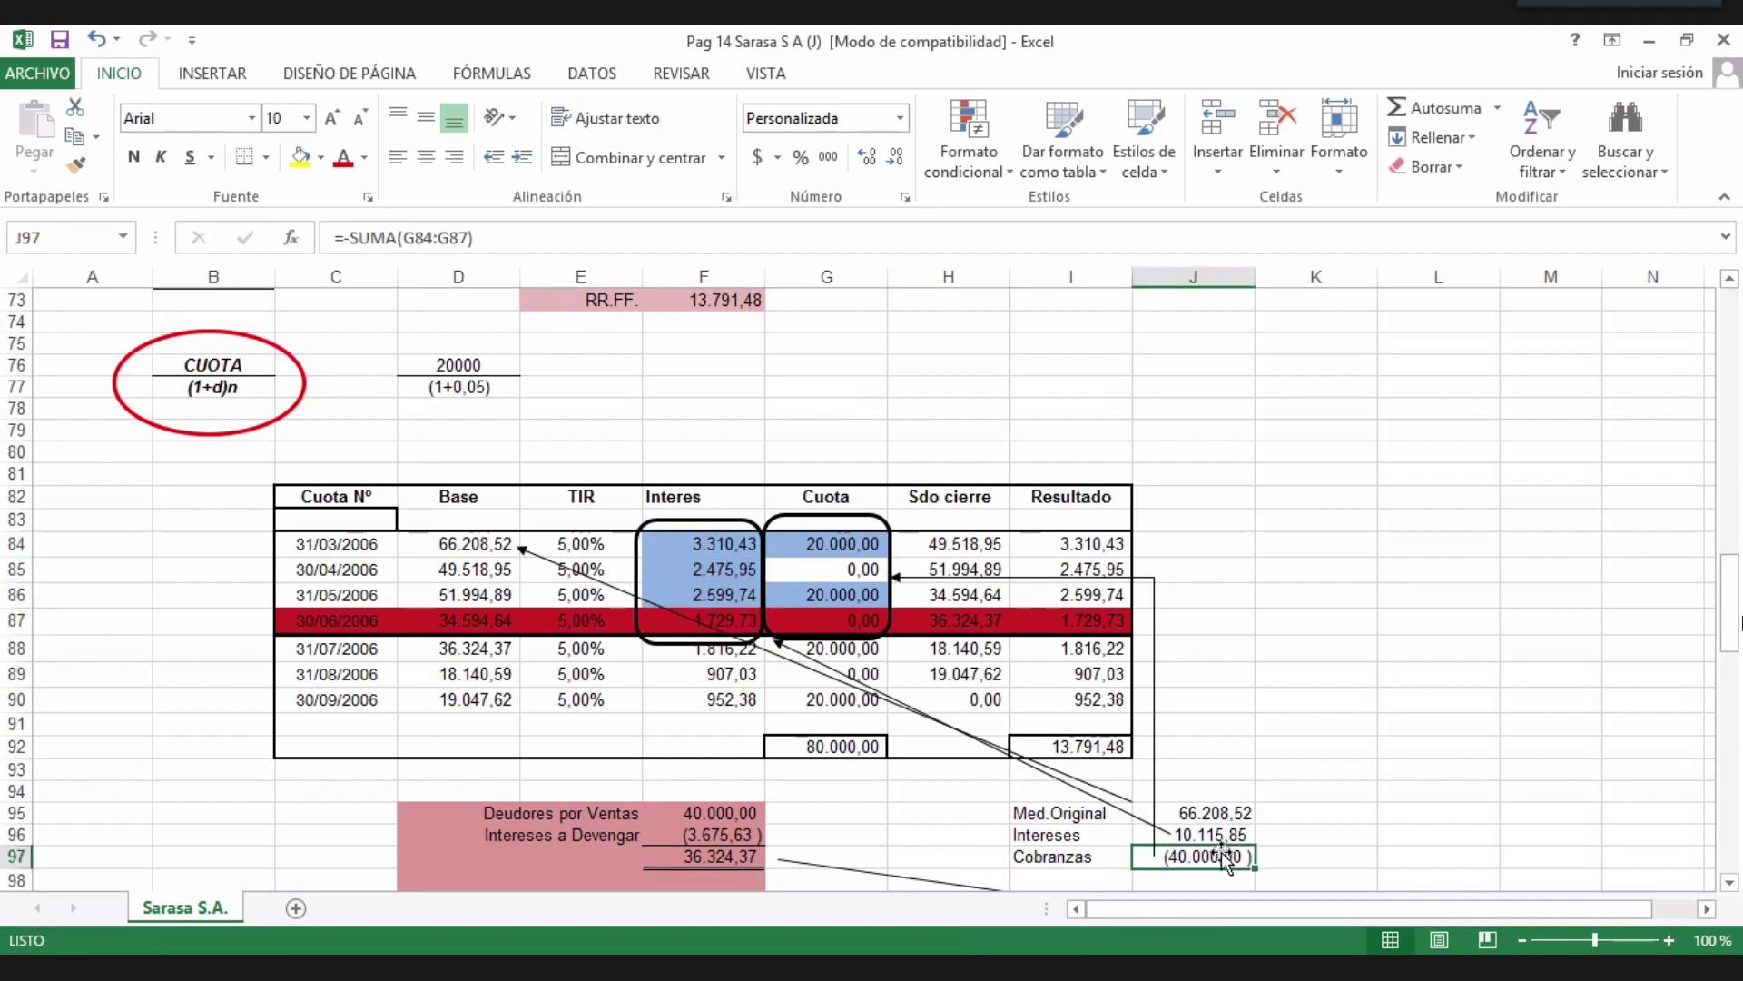
click(817, 544)
click(825, 596)
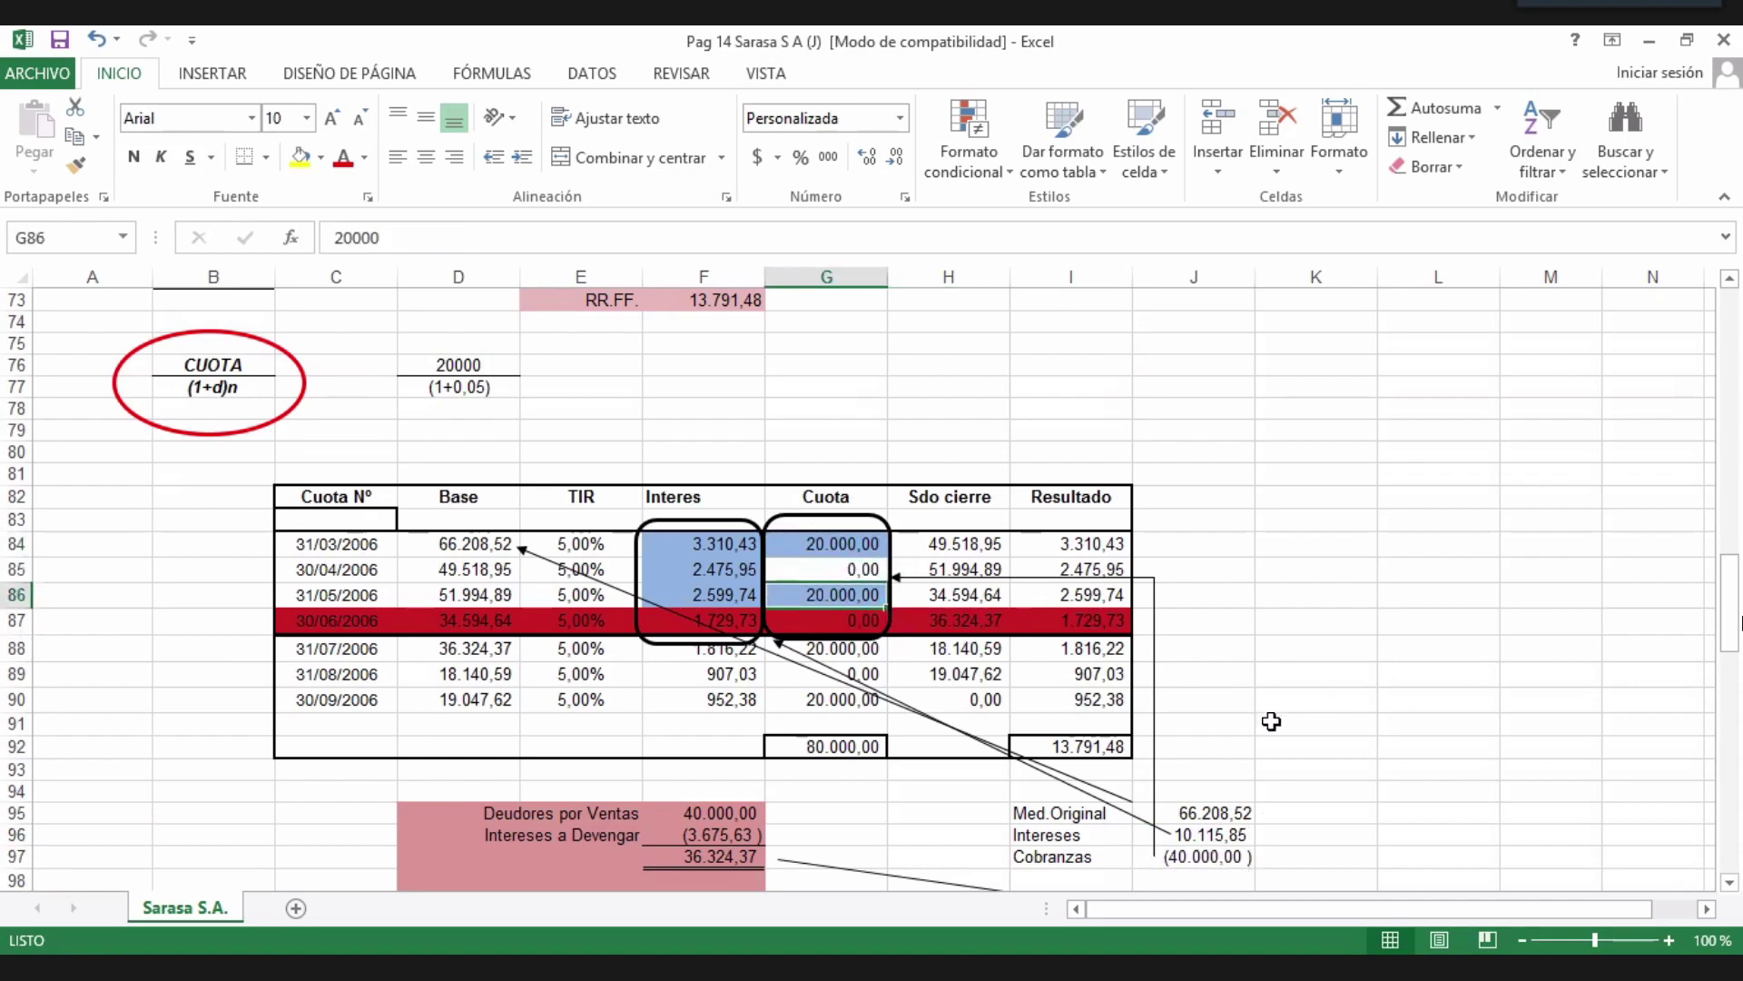
Compare the reconciled total in J99, built from rows 95 to 97, with the Sdo cierre balance in H87.
scroll(1271, 721, down, 2)
drag(1201, 705, 1202, 724)
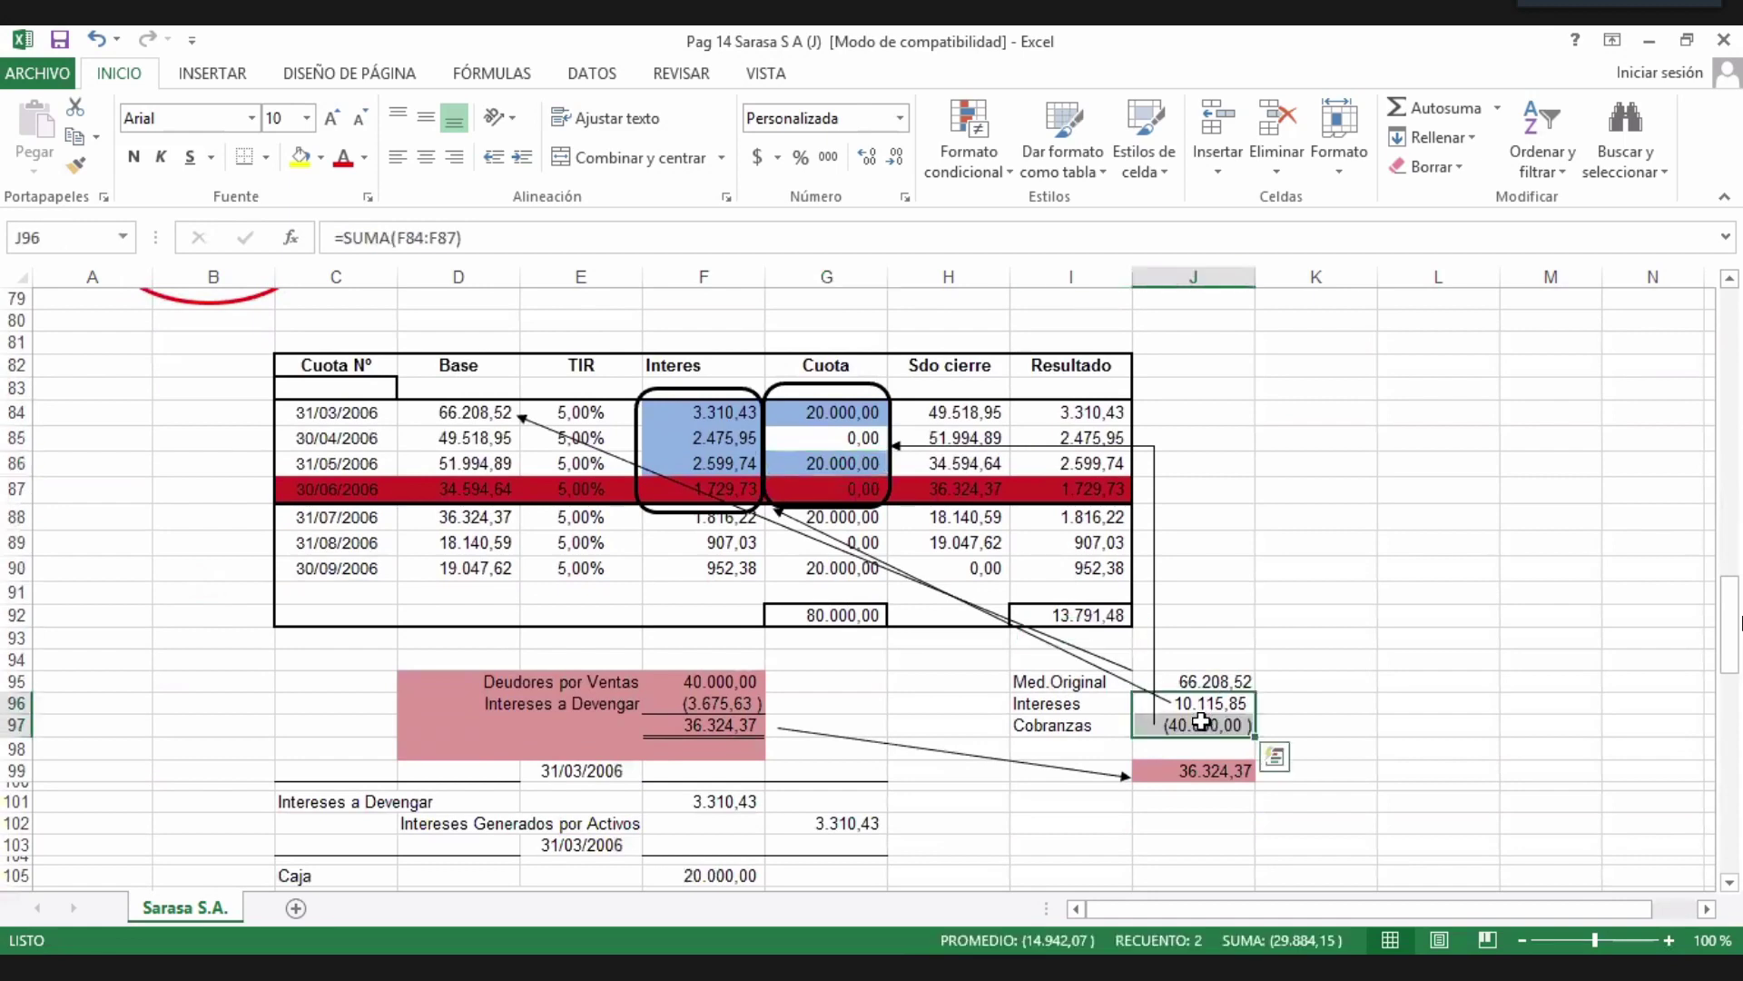
click(1198, 769)
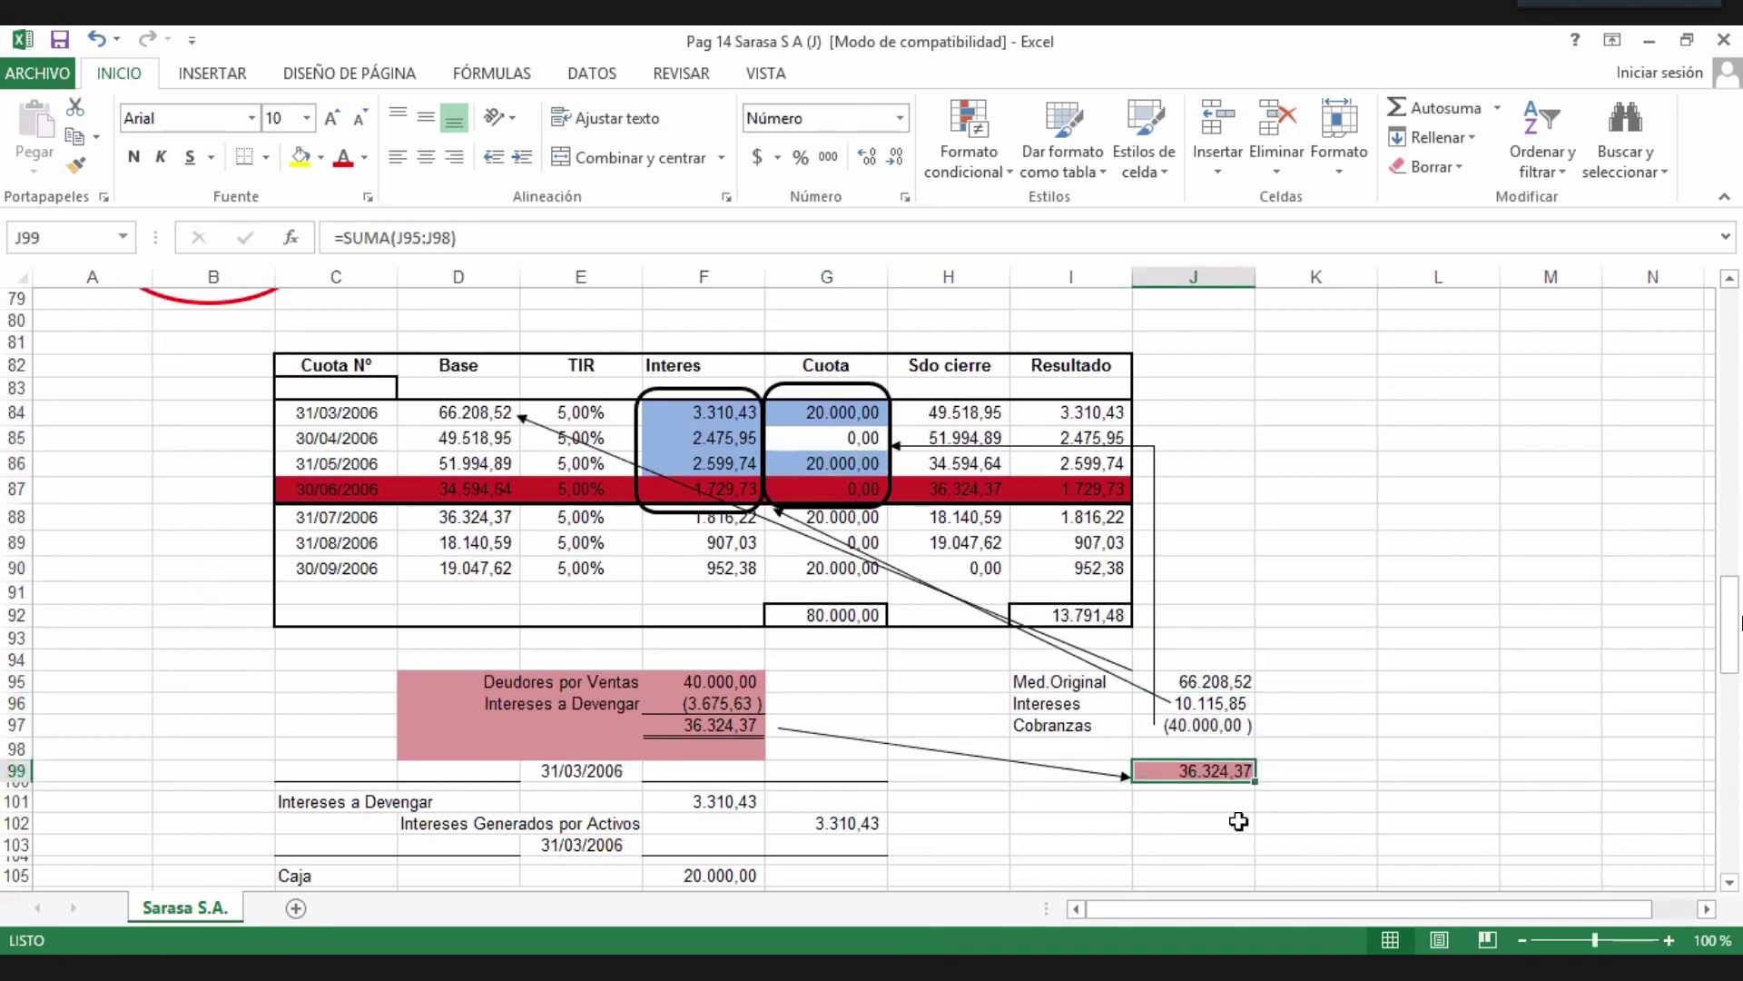
click(981, 491)
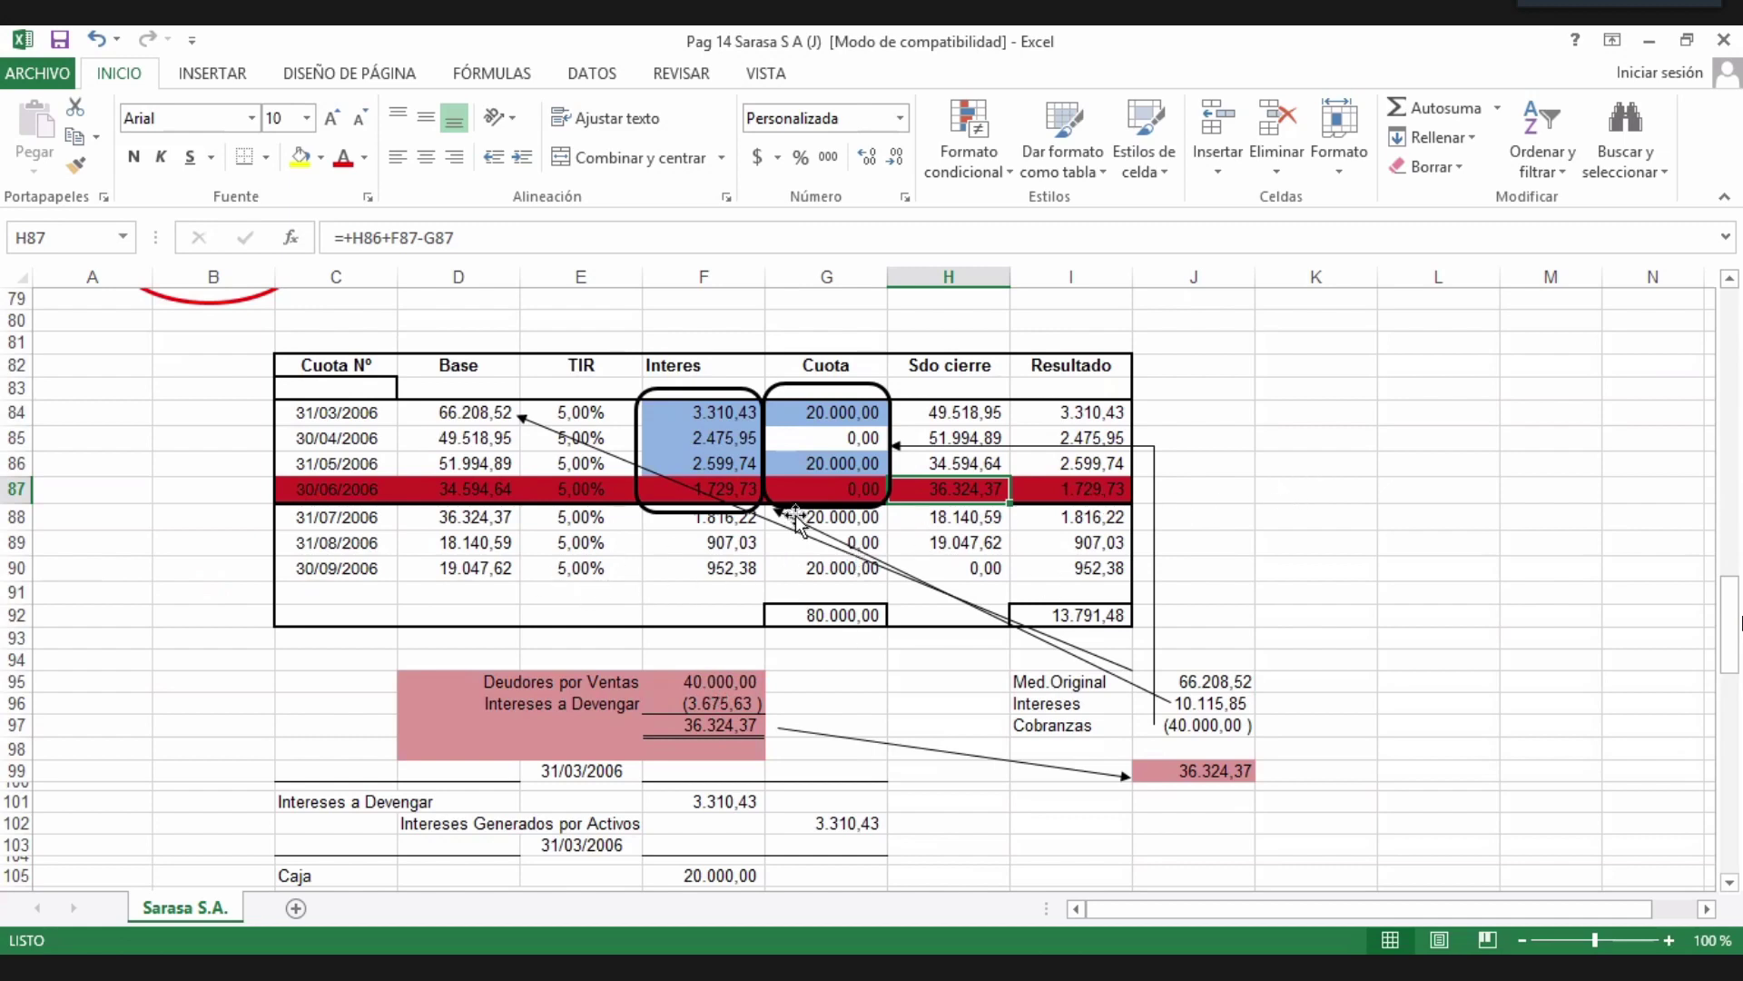
Check the Deudores por Ventas formula in F95 against instalments G88 and G90, and the Intereses a Devengar formula in F96 against F88:F90.
click(900, 522)
click(866, 522)
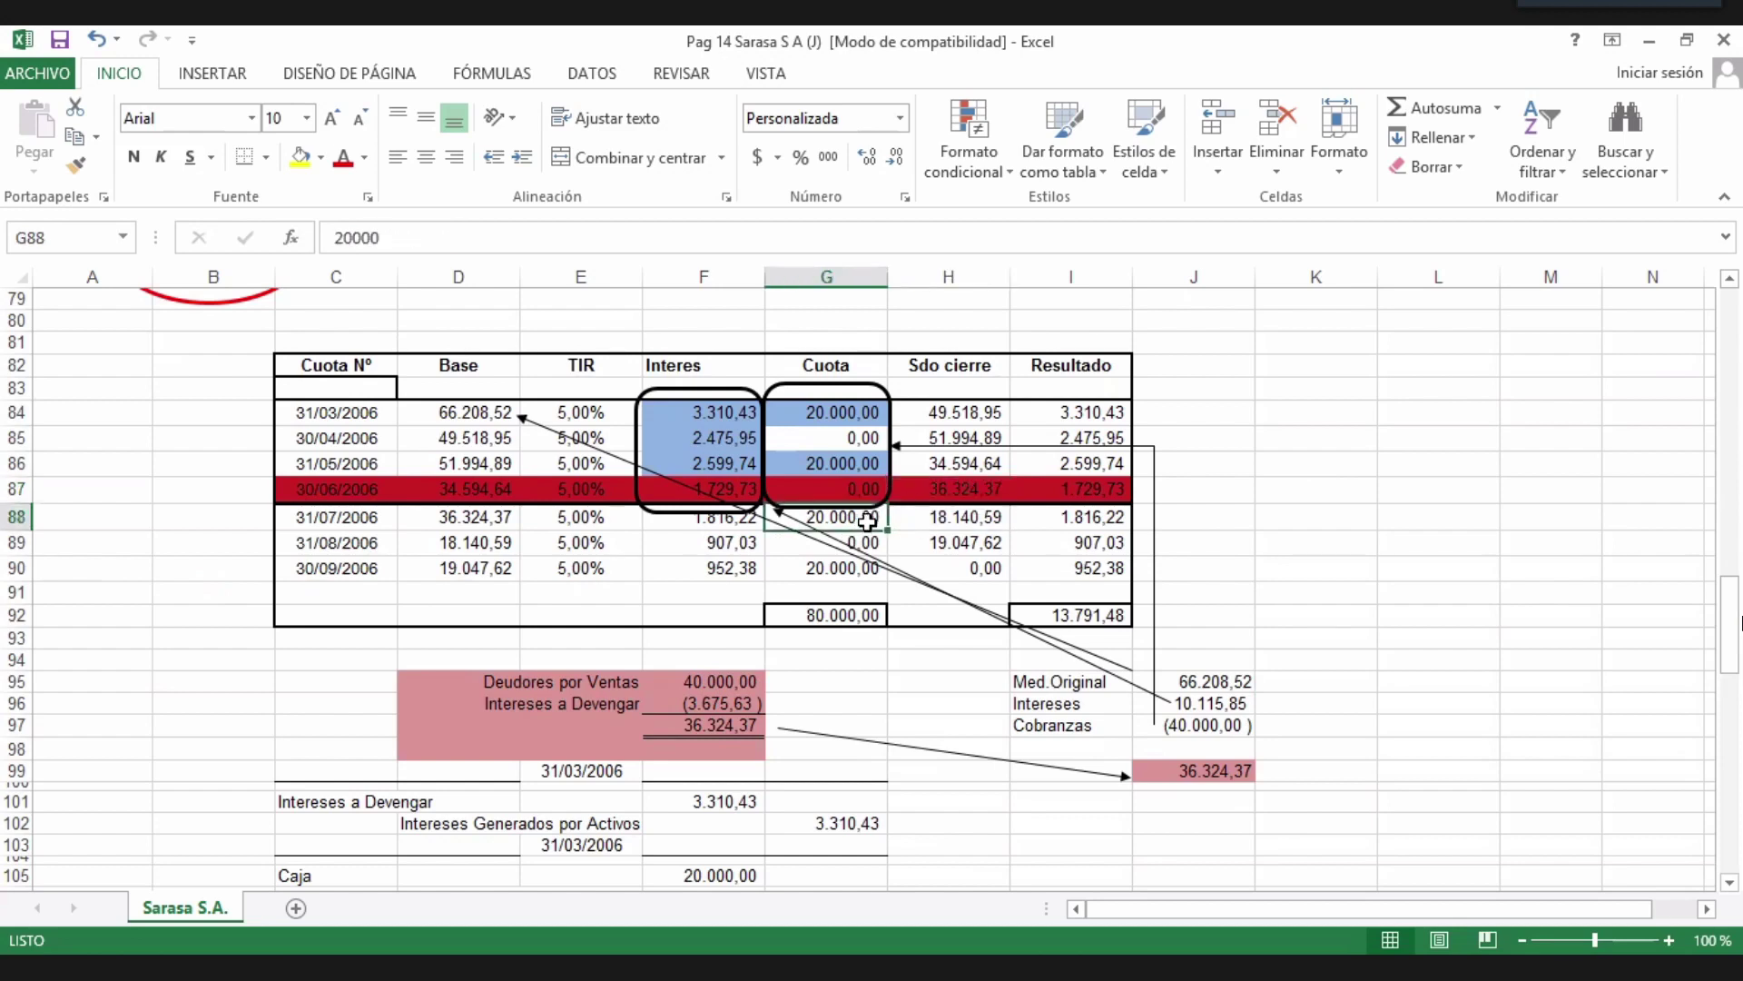
click(857, 570)
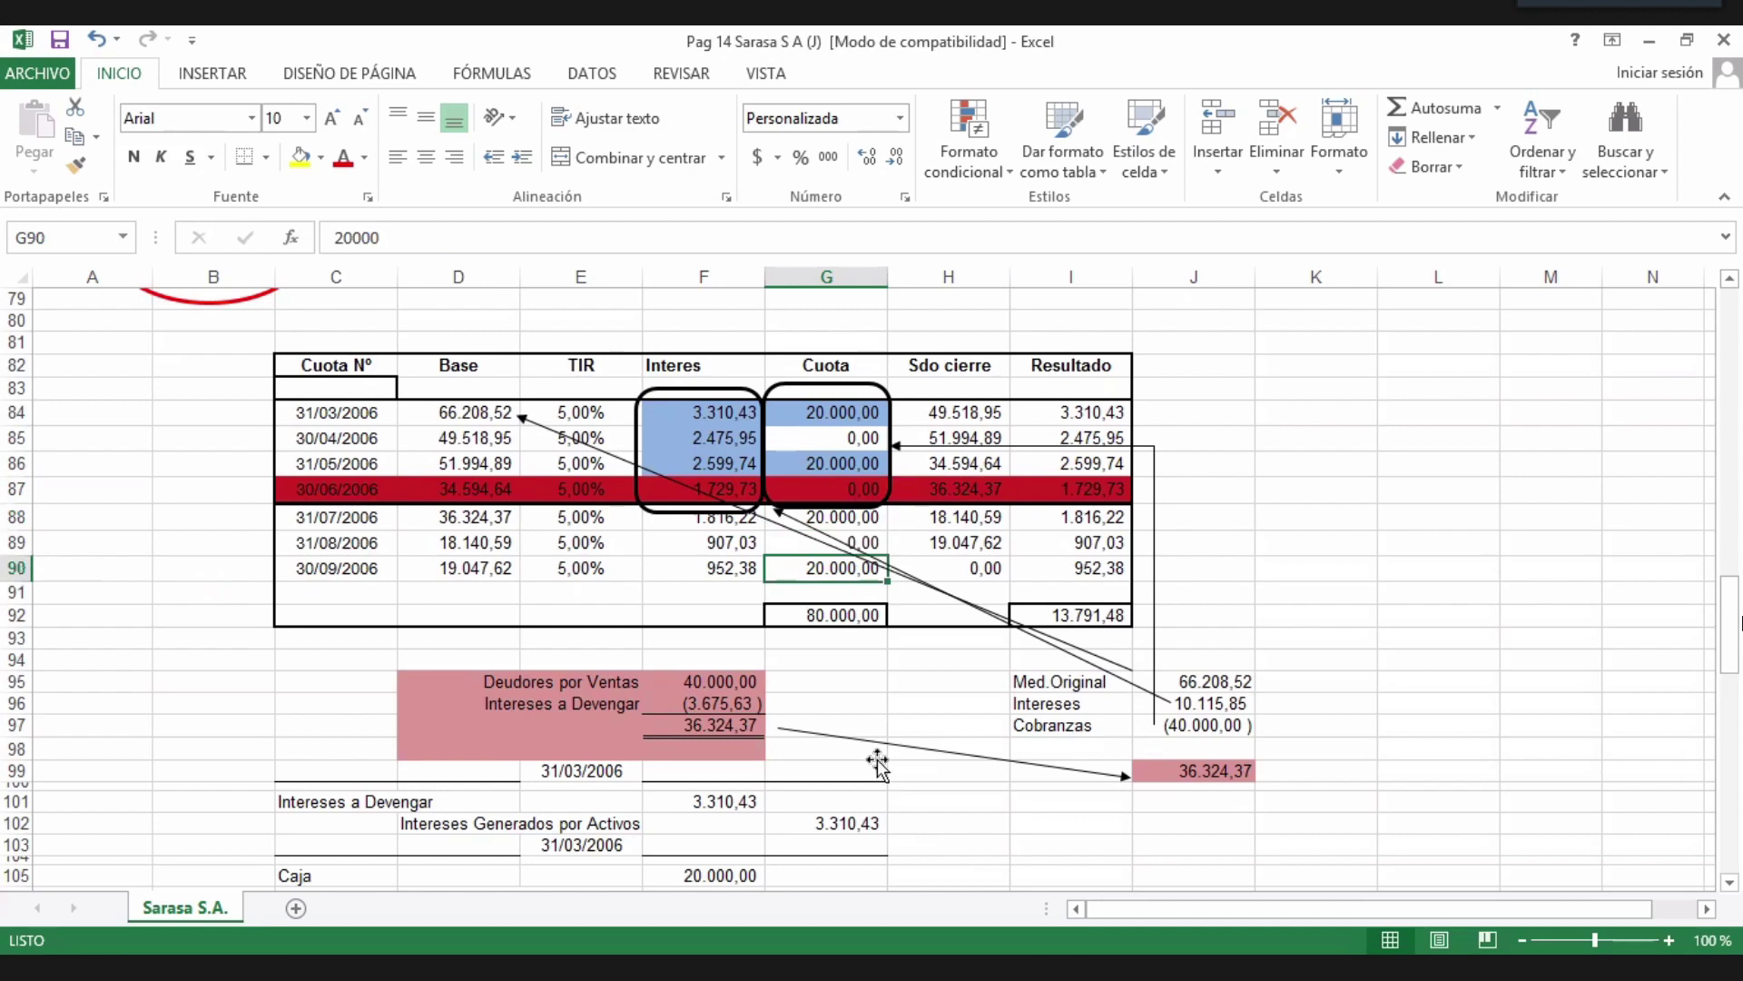
click(717, 683)
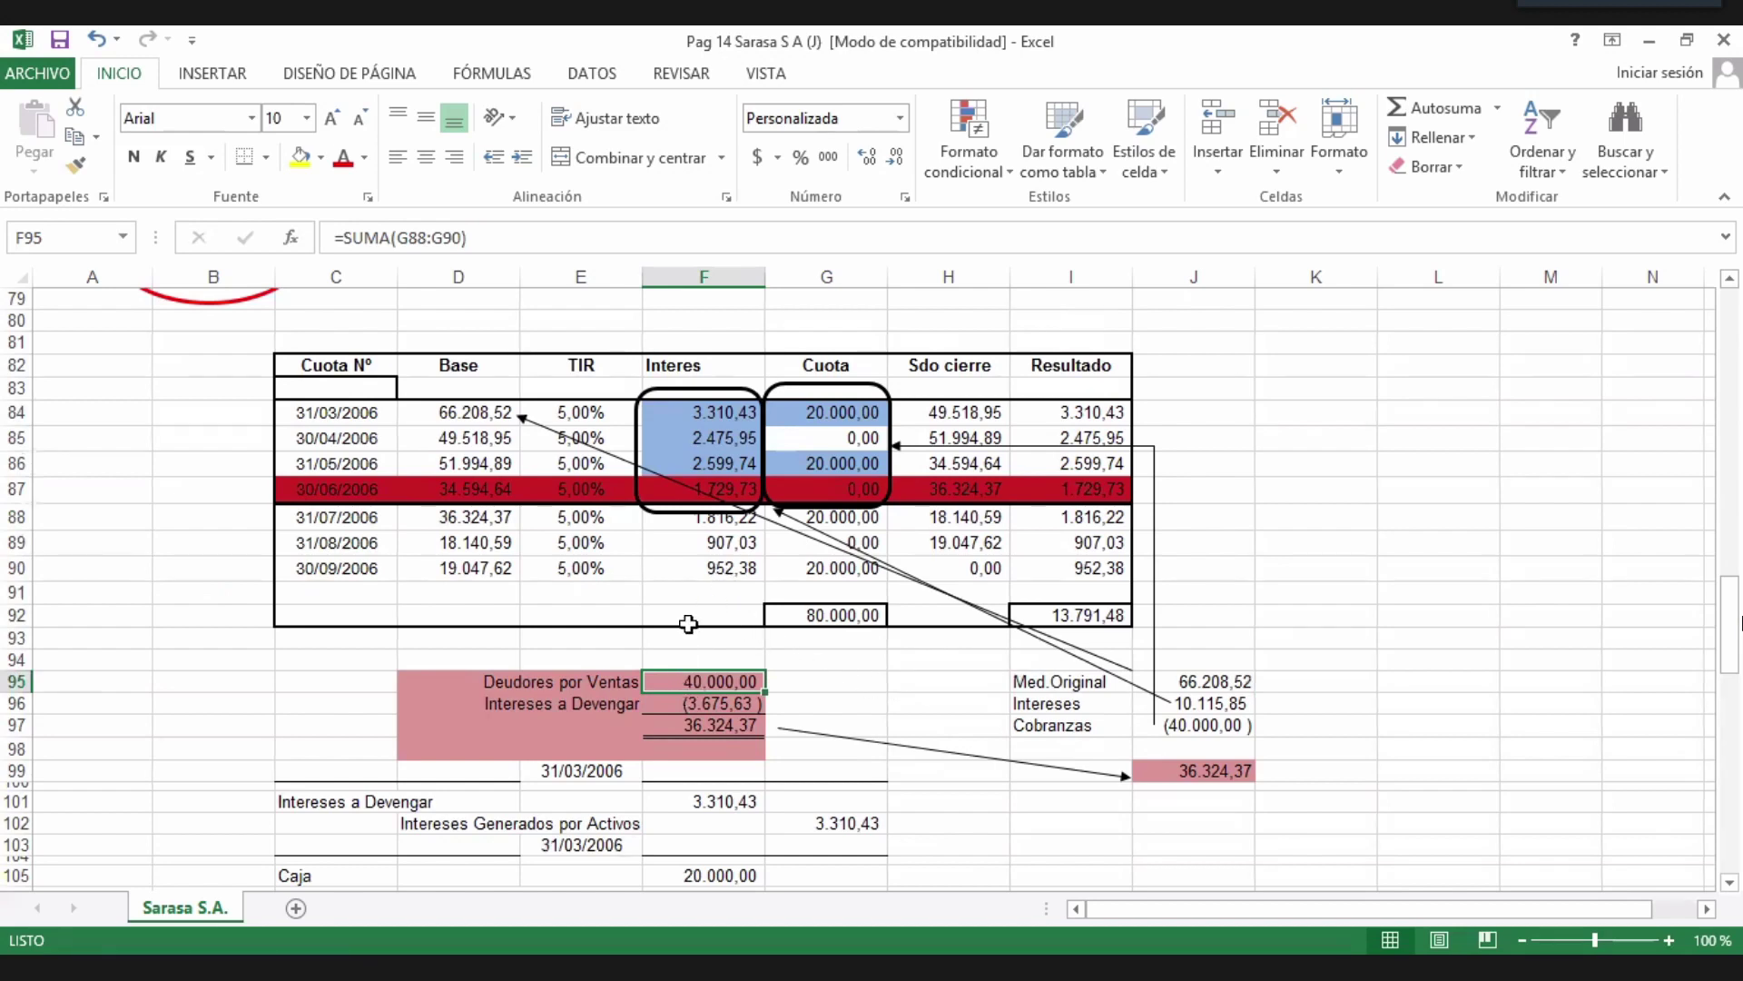
drag(710, 572, 711, 518)
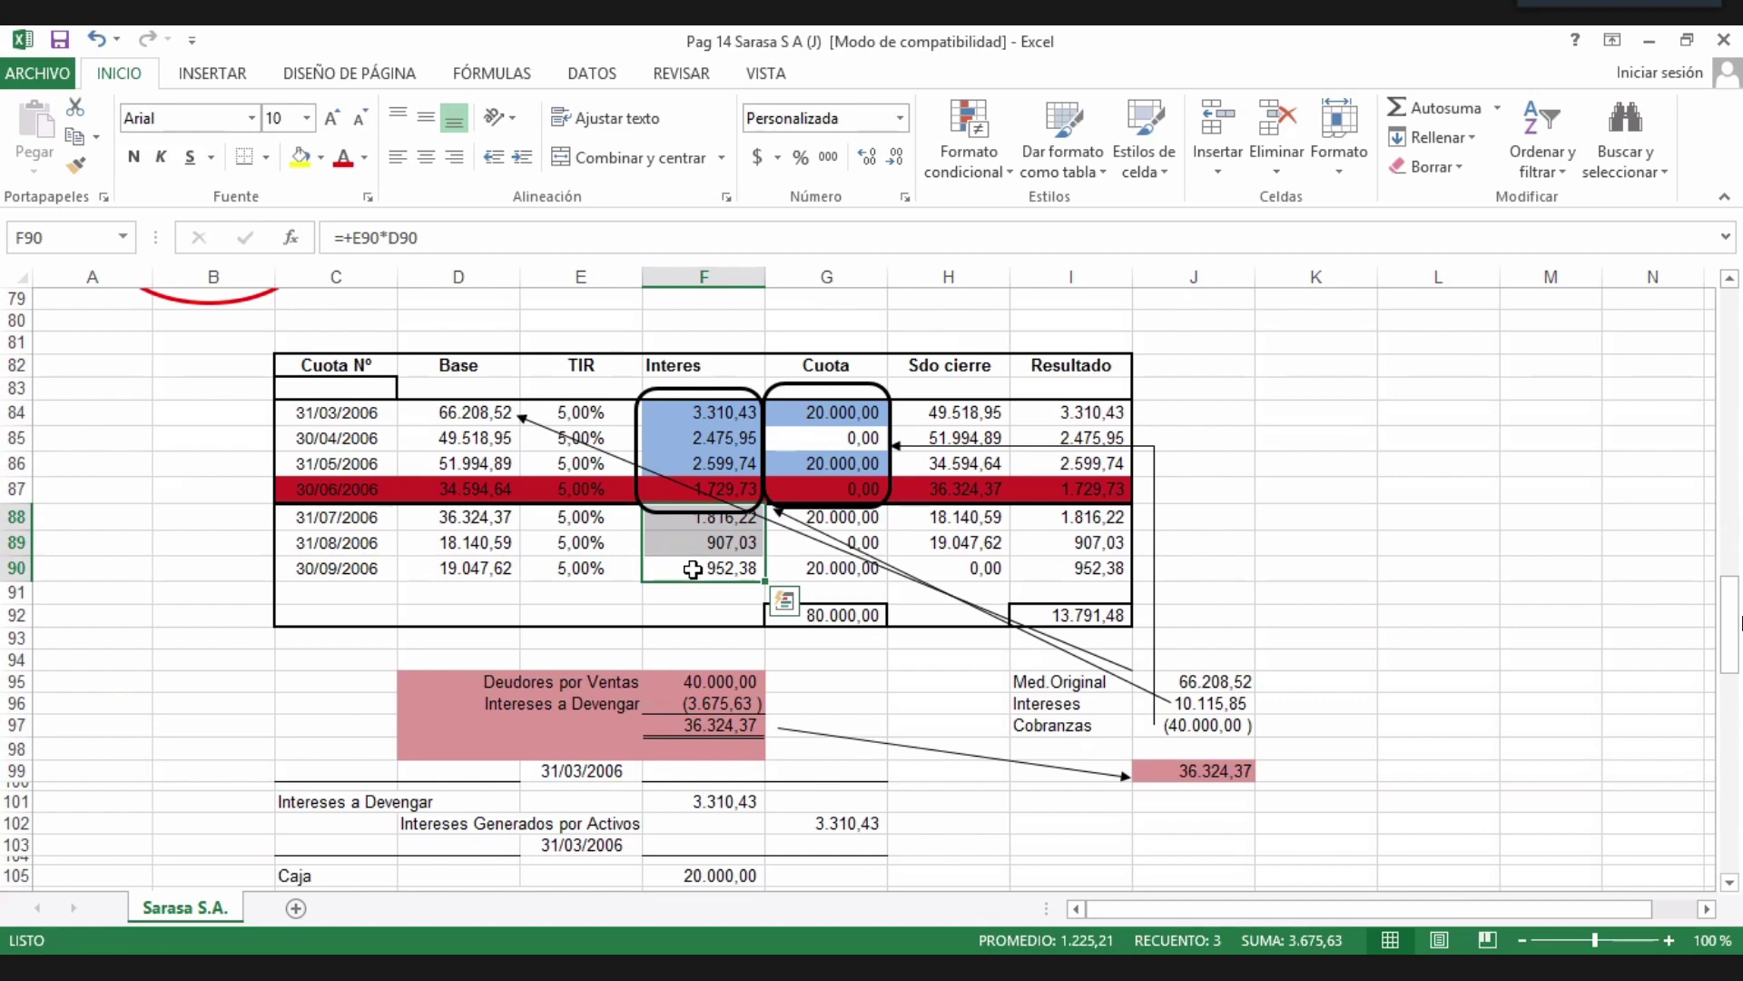
click(755, 703)
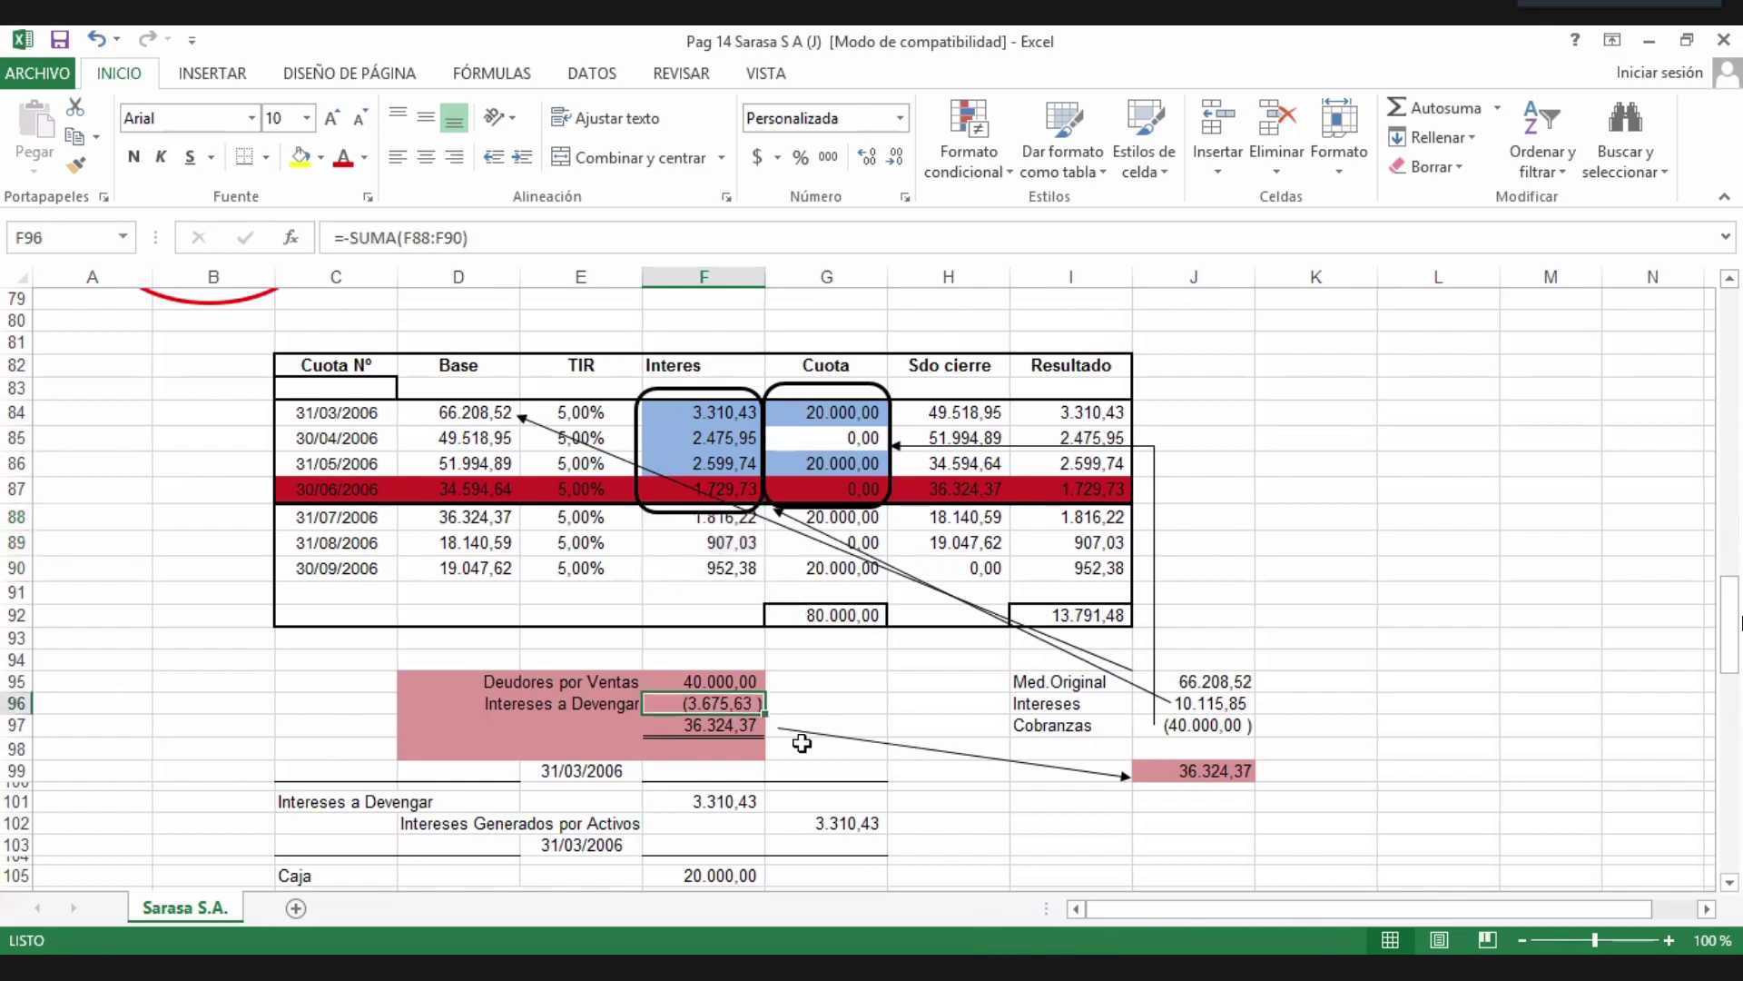
Trace the net receivable in F97 from F95 and F96 and compare it with the 30/06/2006 closing balance in H87.
click(723, 683)
click(717, 699)
click(706, 726)
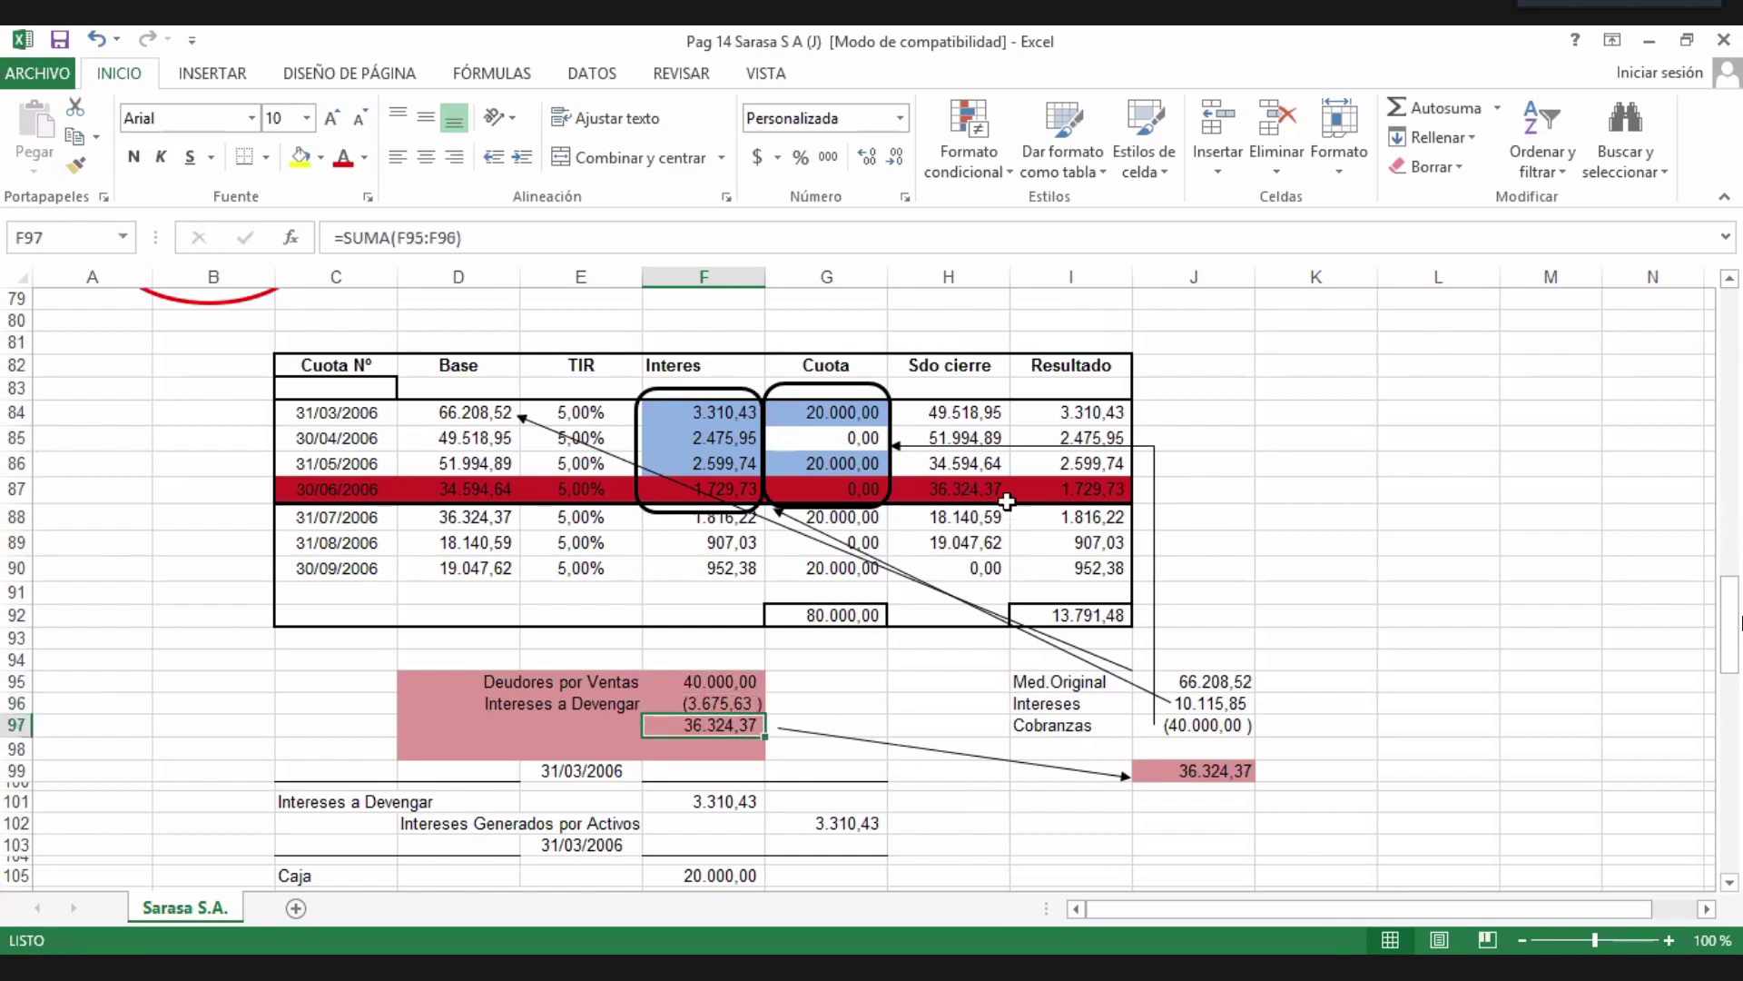
click(979, 493)
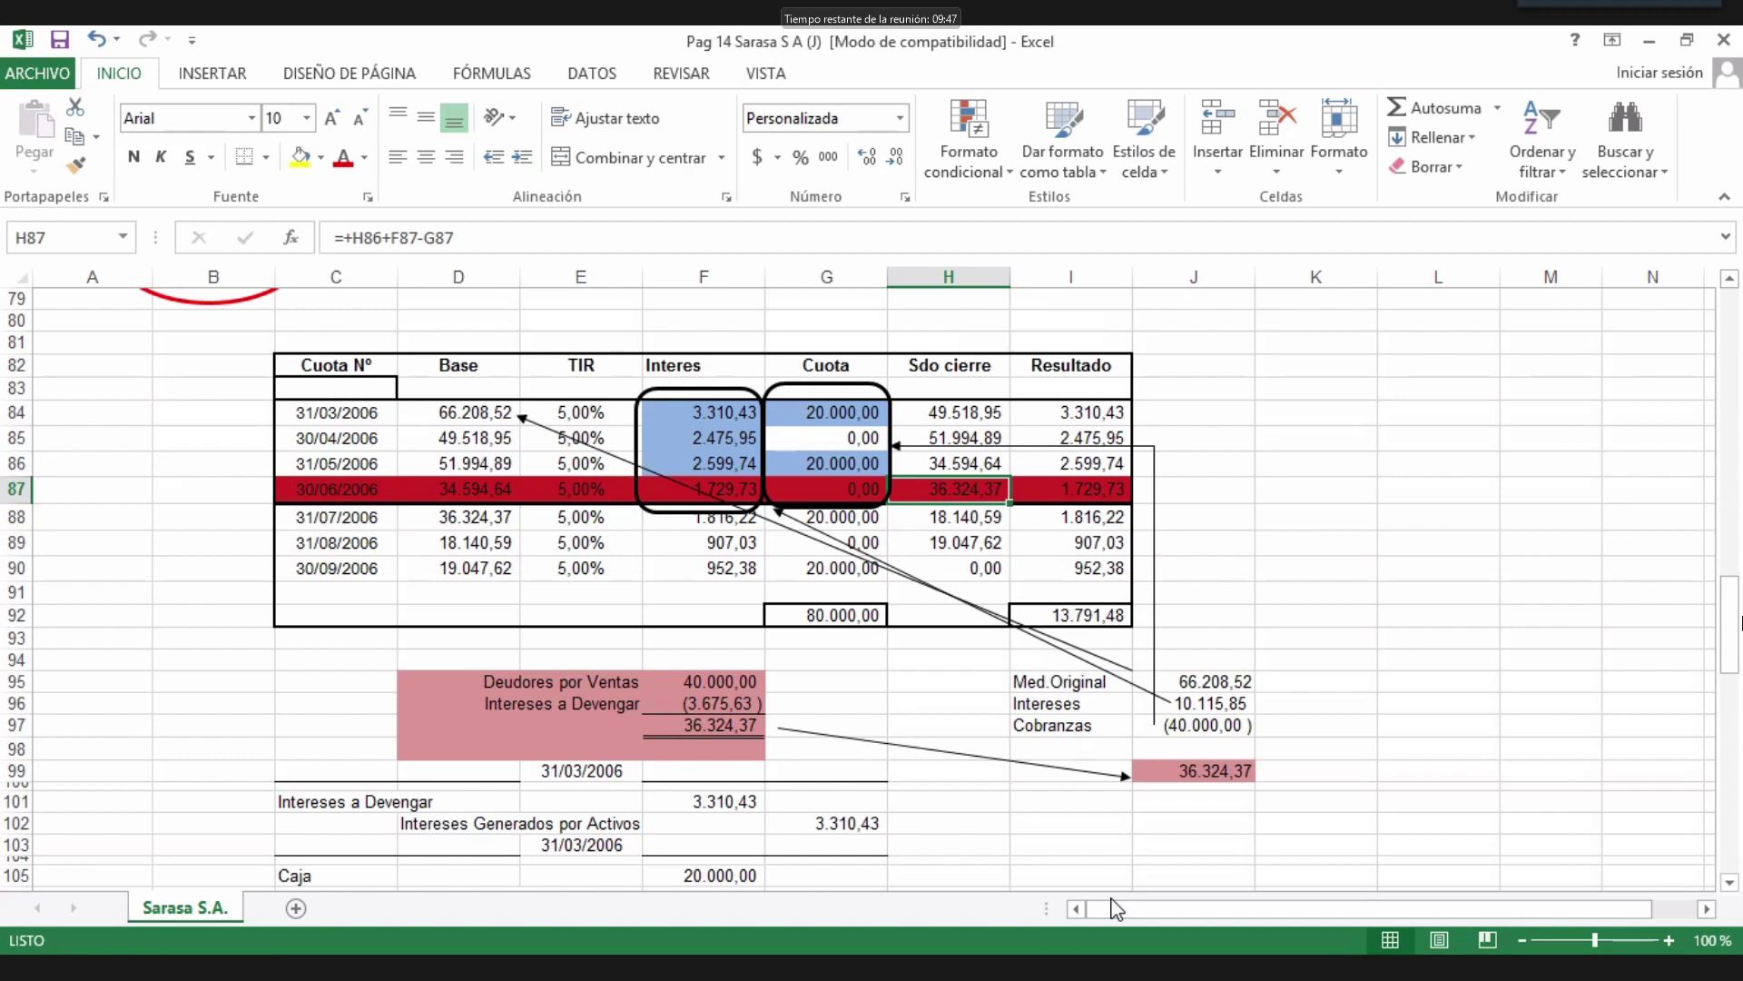
key(space)
key(alt+s)
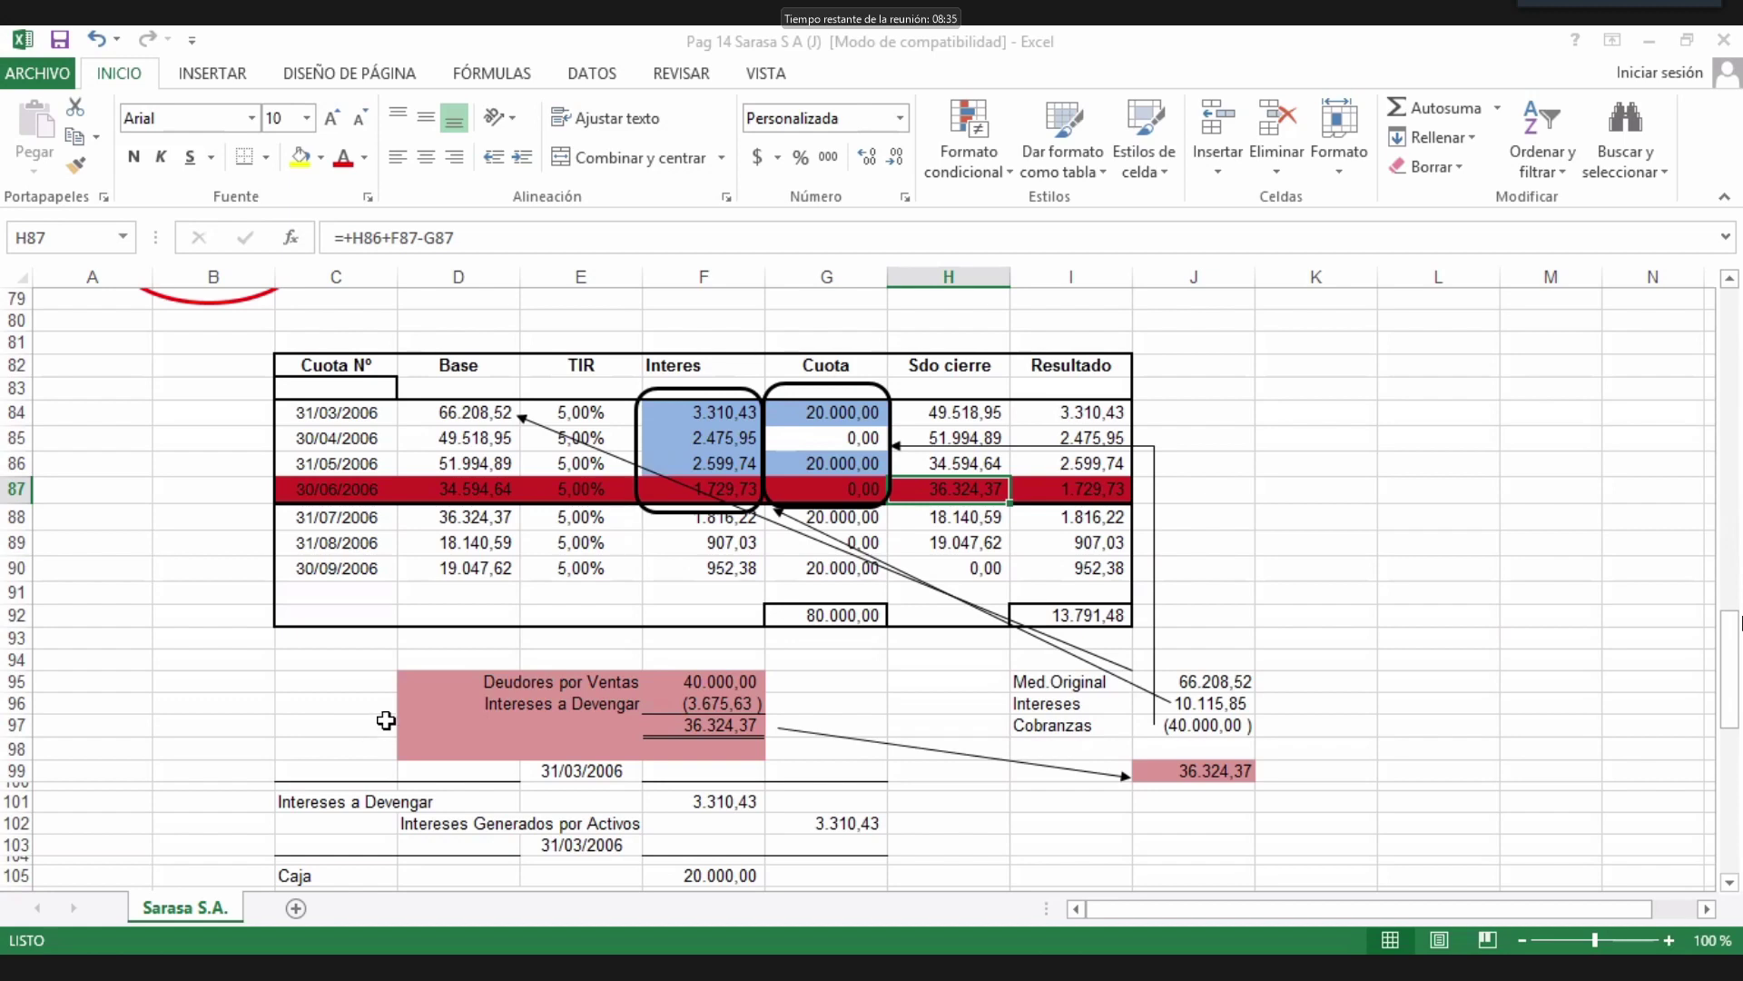
Review the Med.Original, Intereses and Cobranzas labels and amounts in I95:J97 as components of the closing balance.
click(1231, 678)
click(1210, 702)
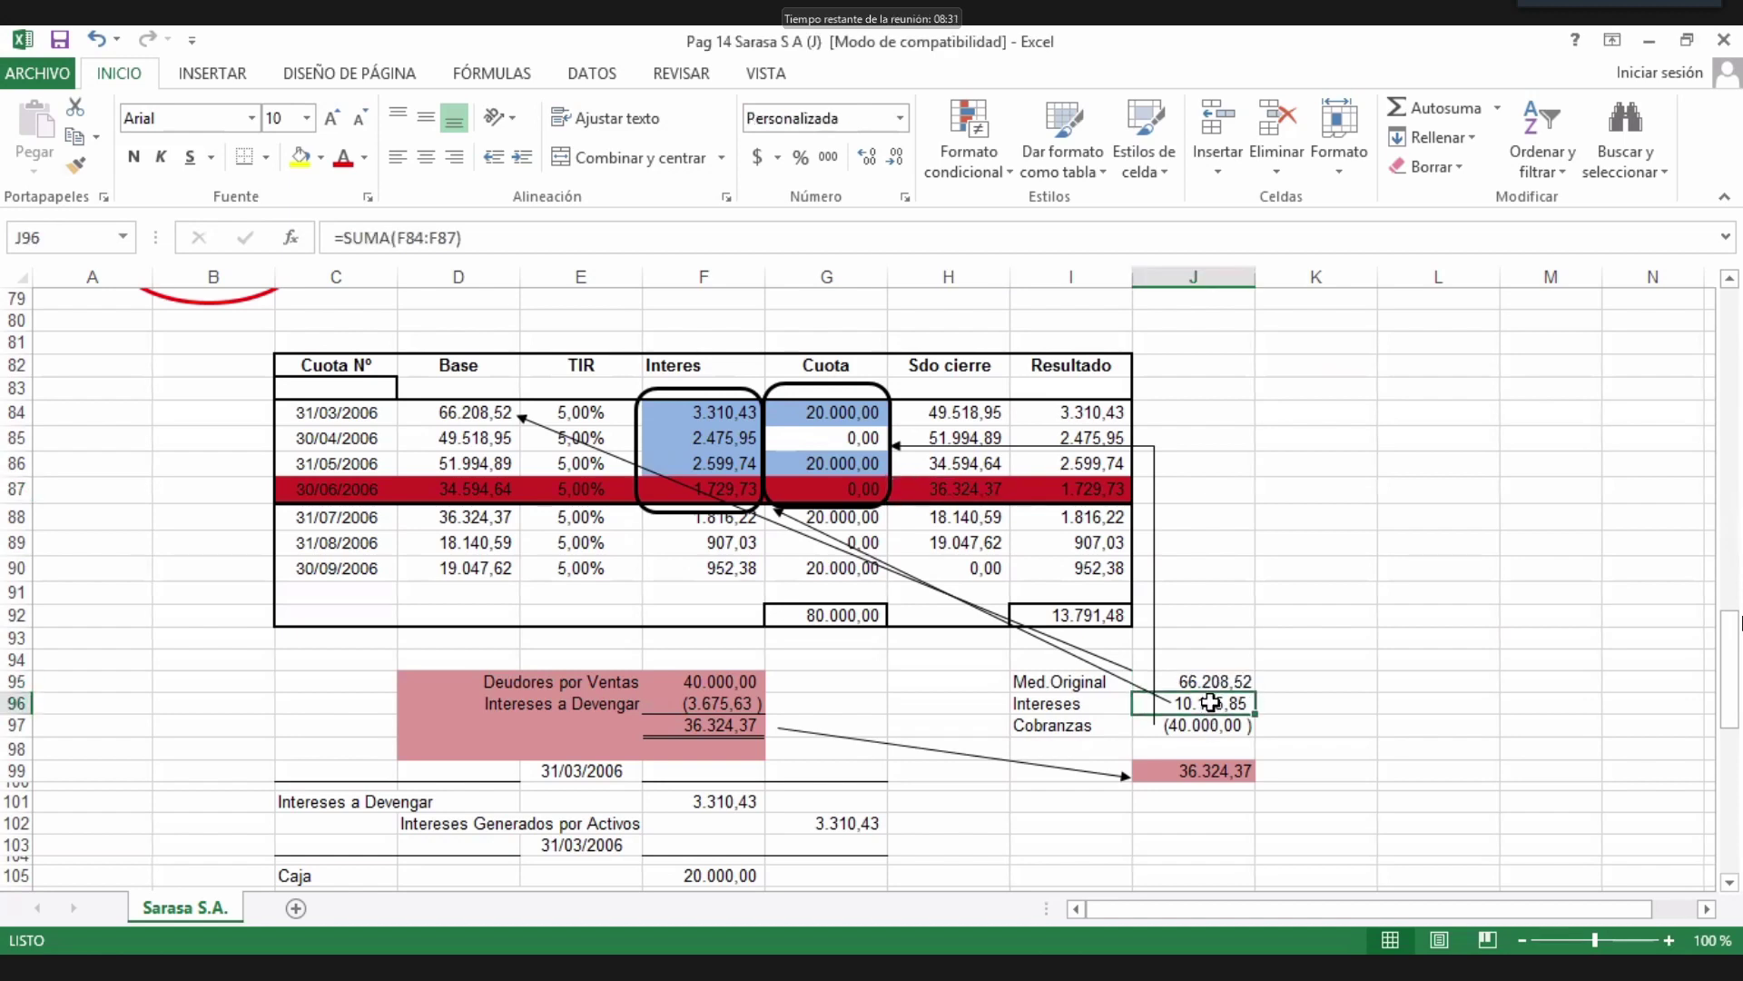
click(1206, 723)
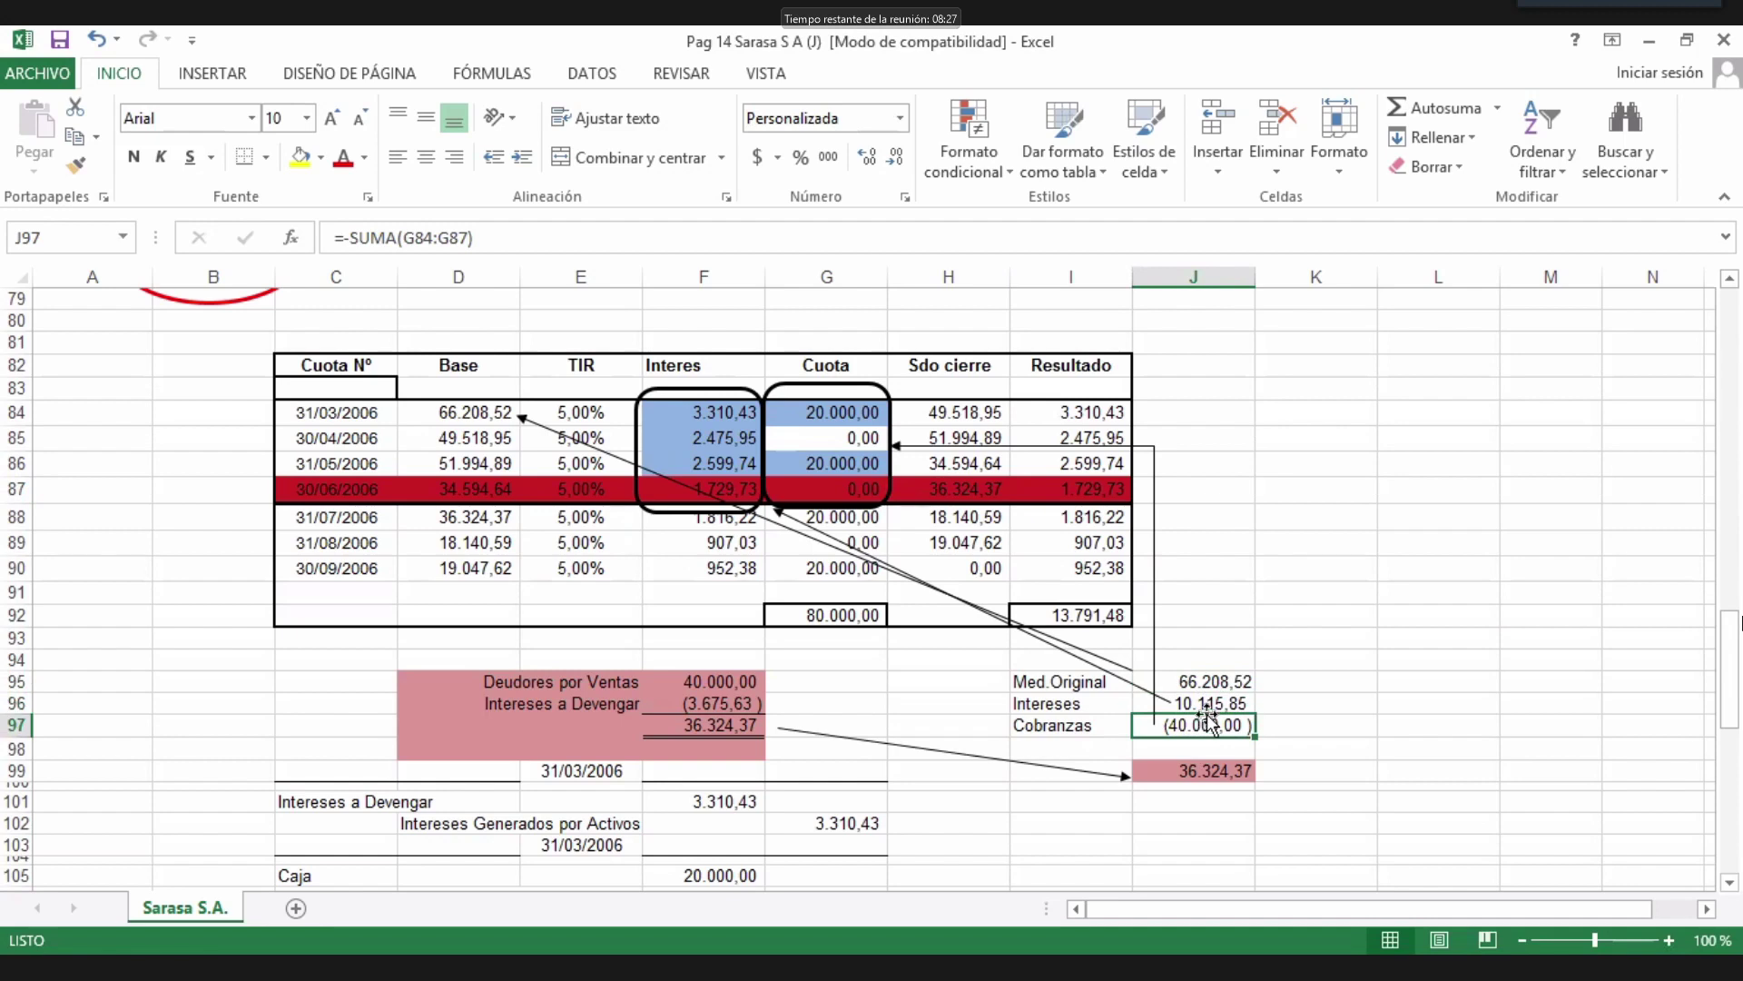
click(1051, 683)
mouse_move(1051, 683)
mouse_down()
mouse_move(1198, 706)
mouse_move(1216, 726)
mouse_move(1316, 726)
mouse_up()
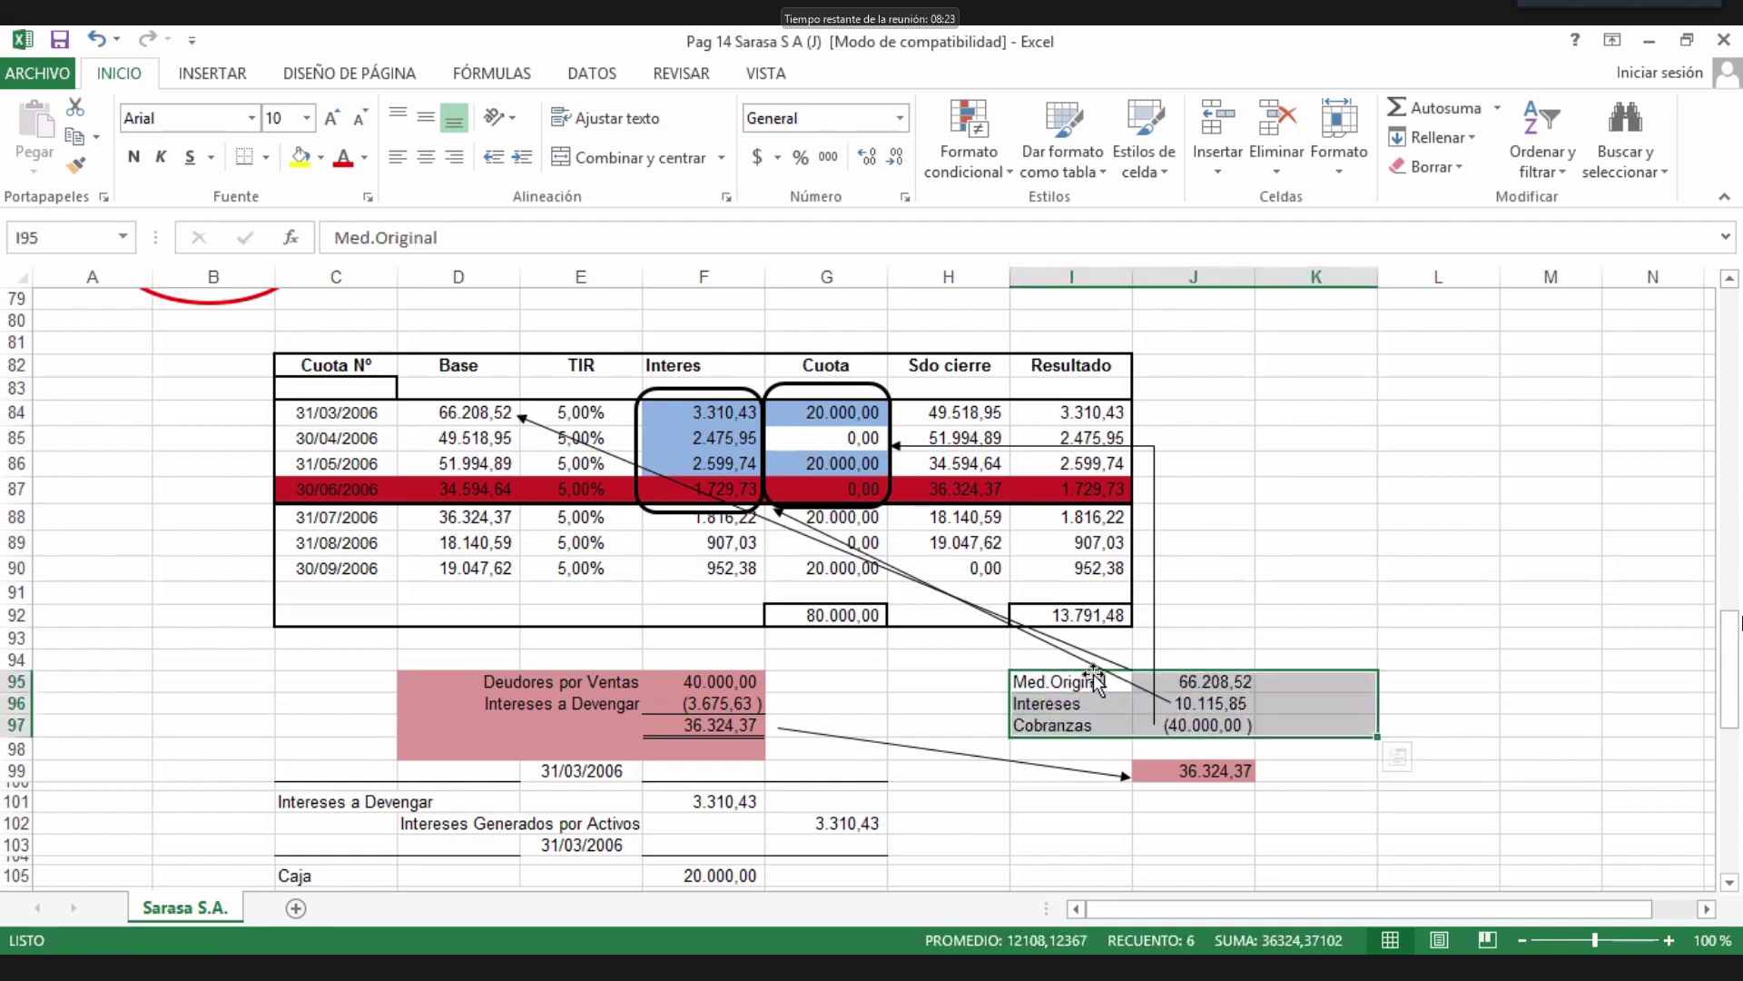
click(1073, 699)
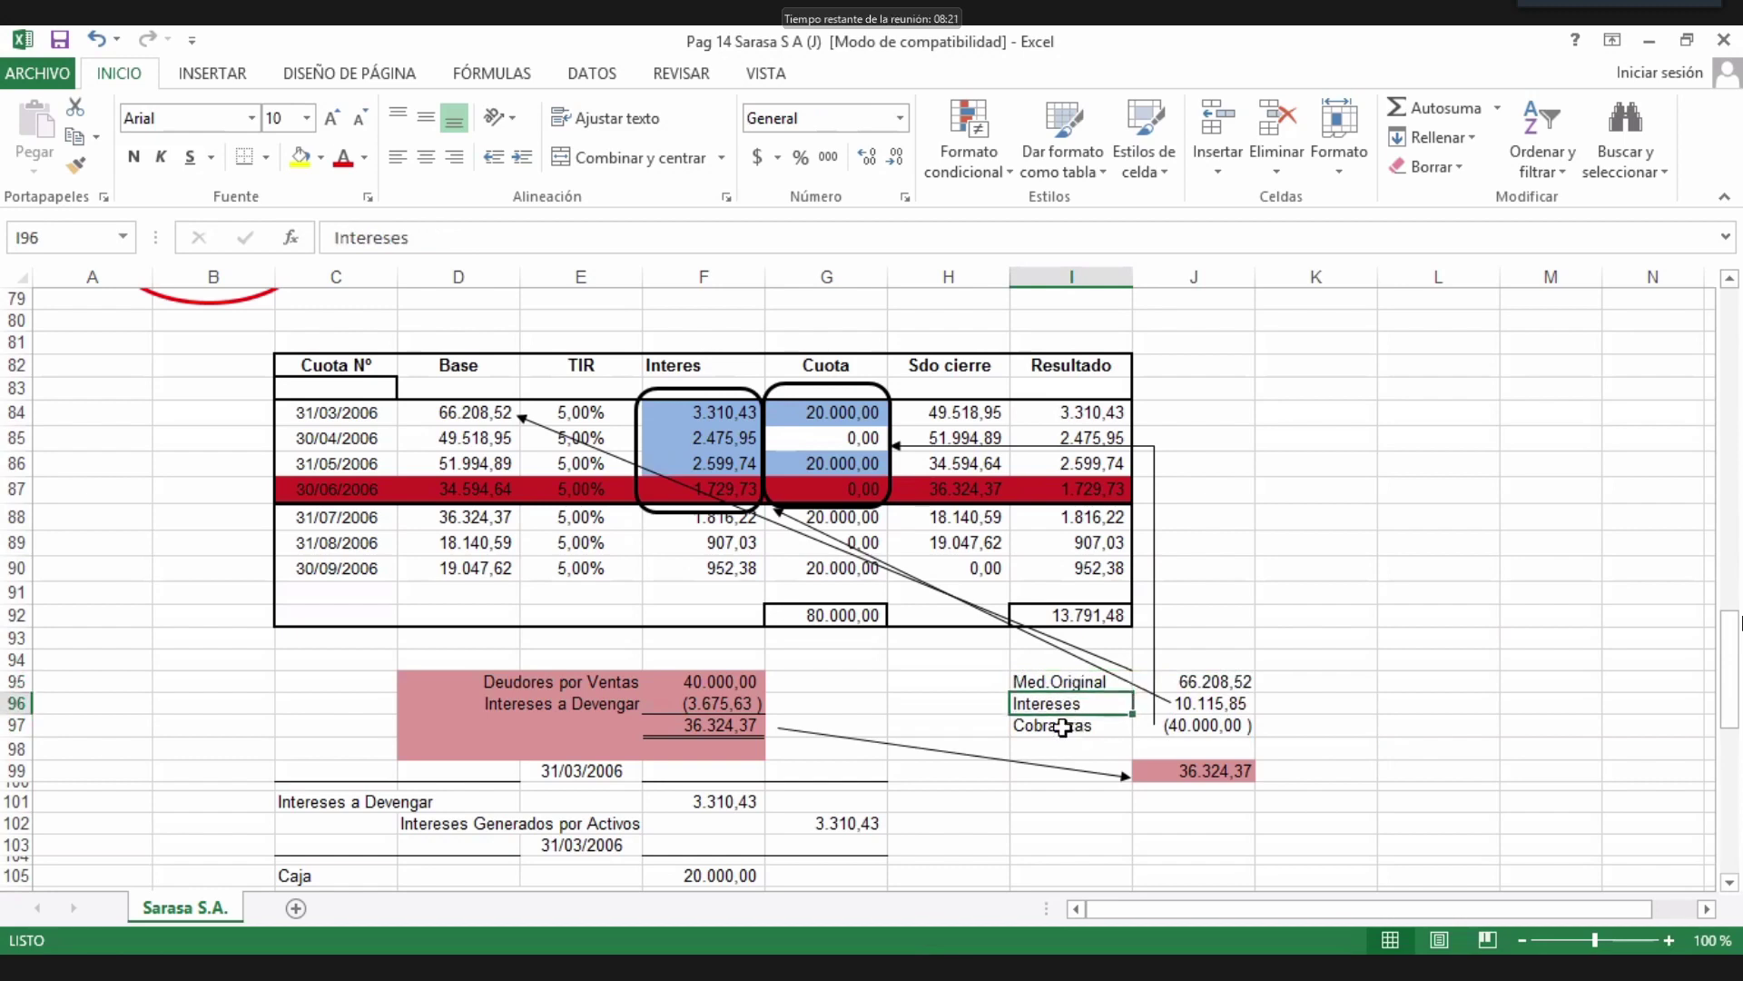
click(1067, 726)
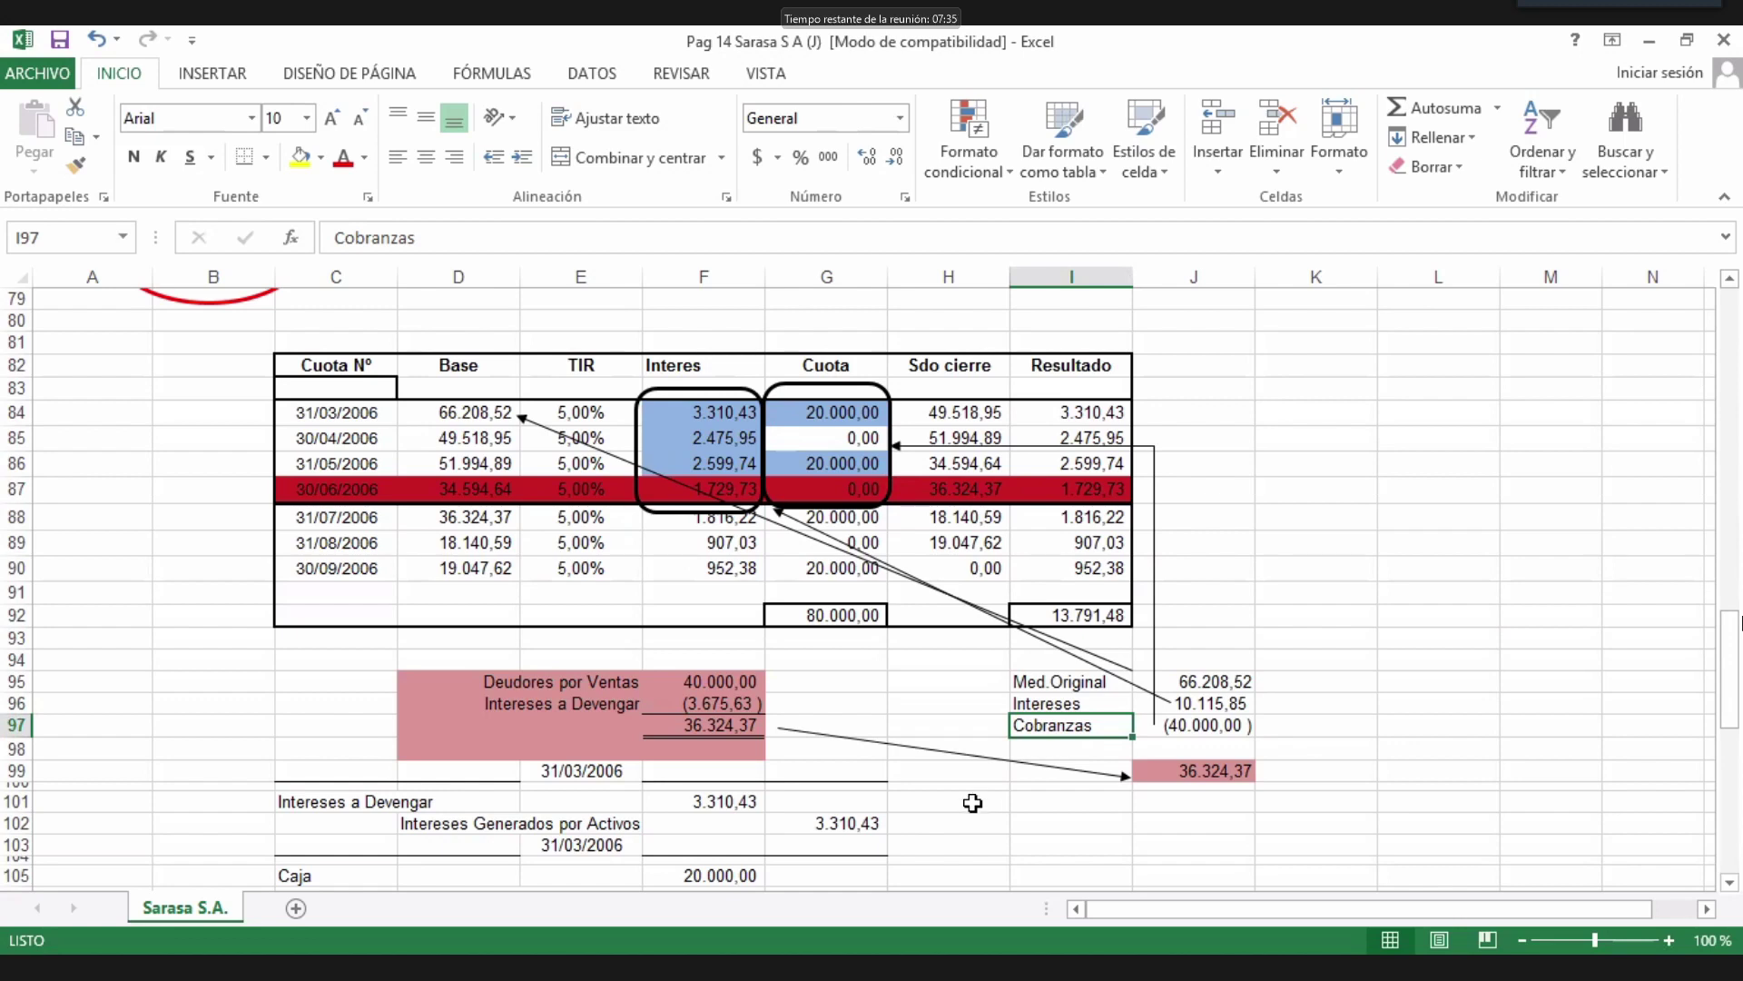
Nudge the rounded rectangle around the Interes cells upward to line up with the one around the Cuota cells.
click(685, 510)
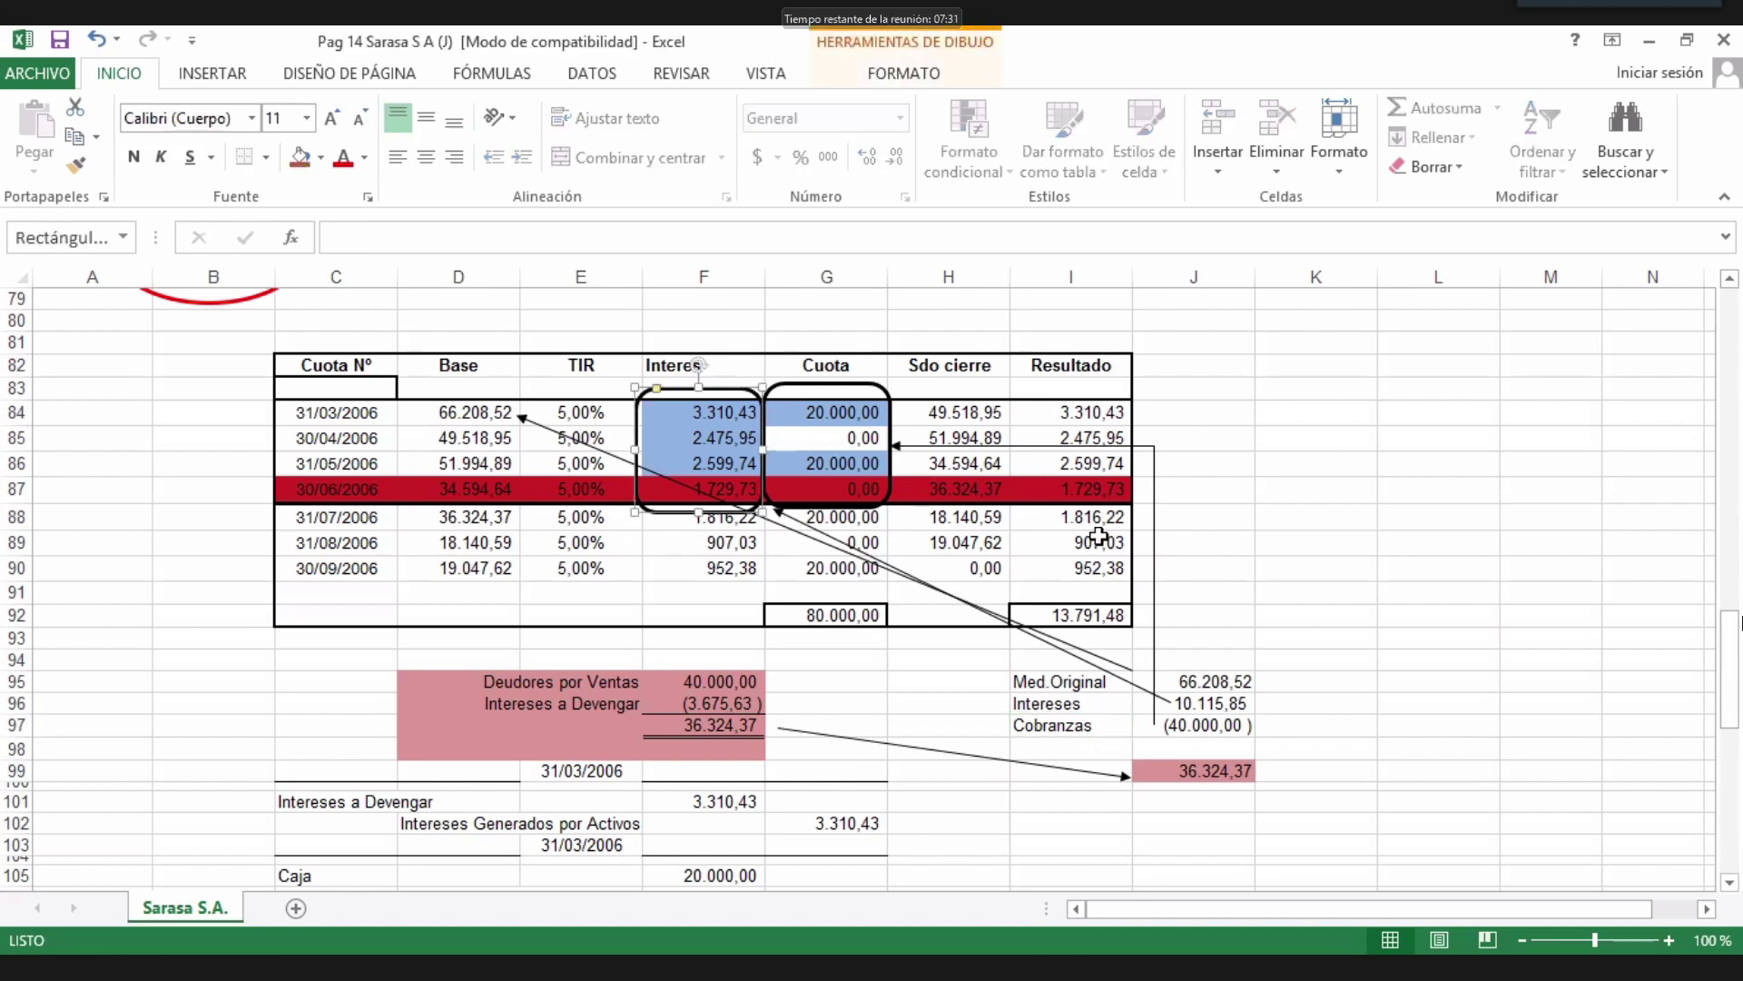
key(Up)
key(Up)
key(Up)
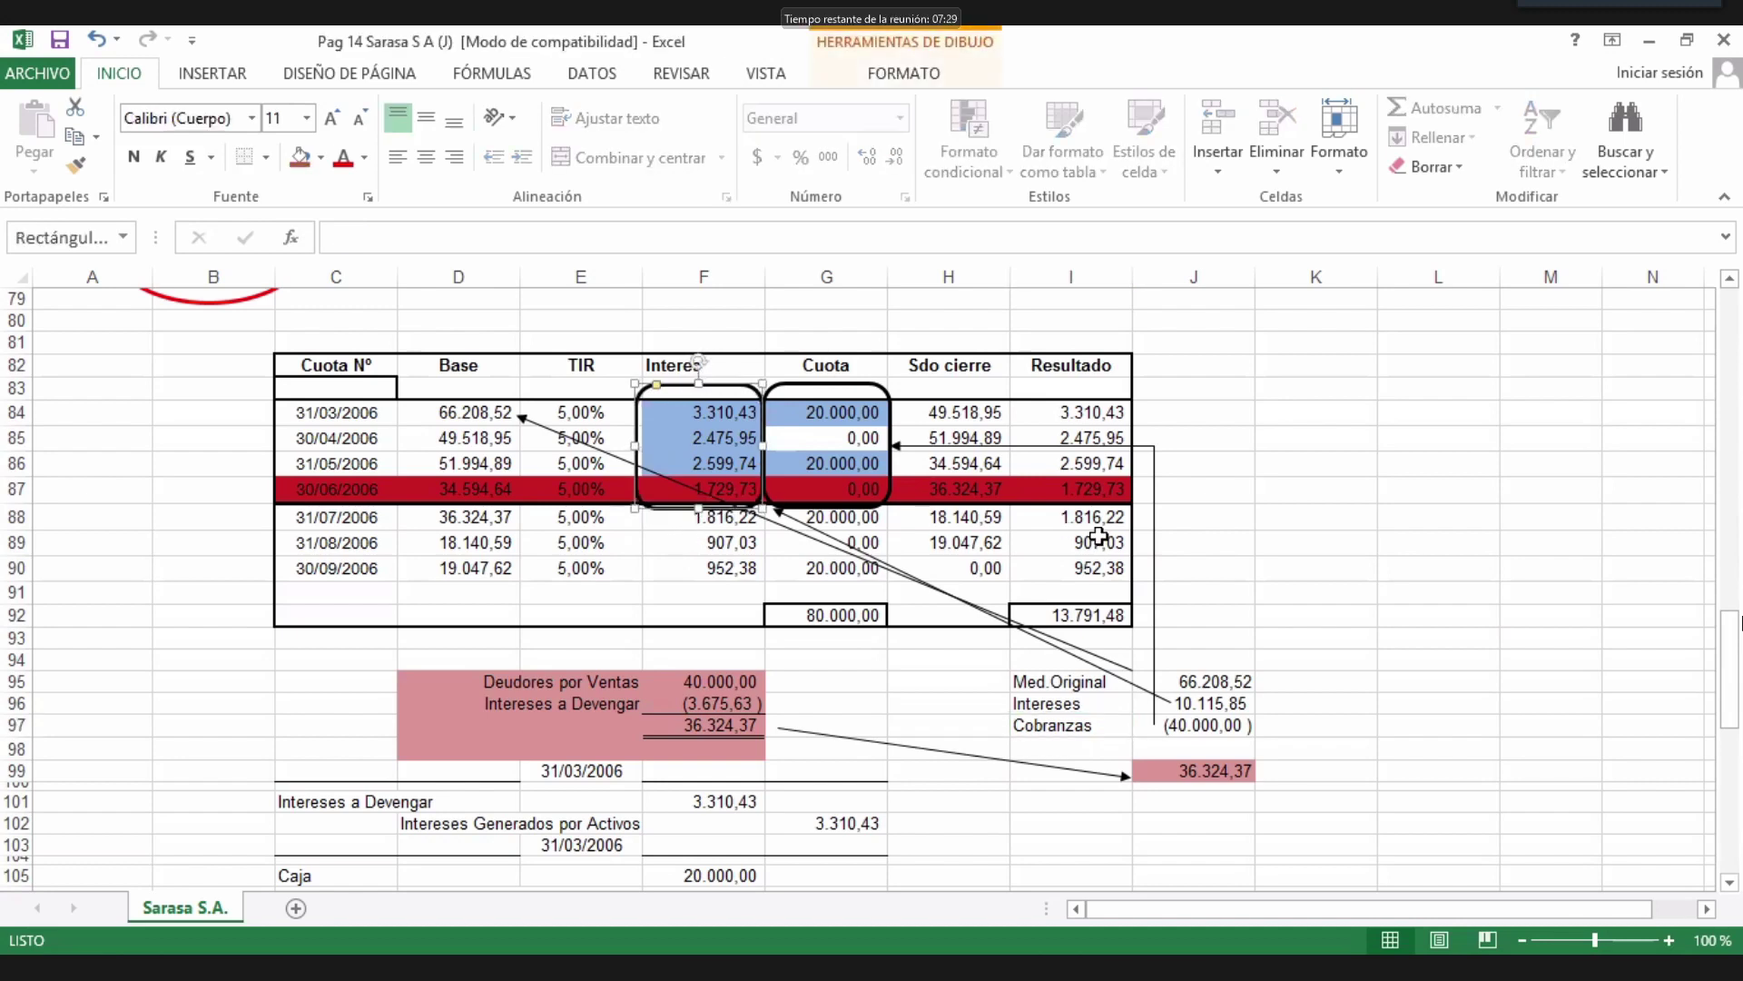
click(898, 682)
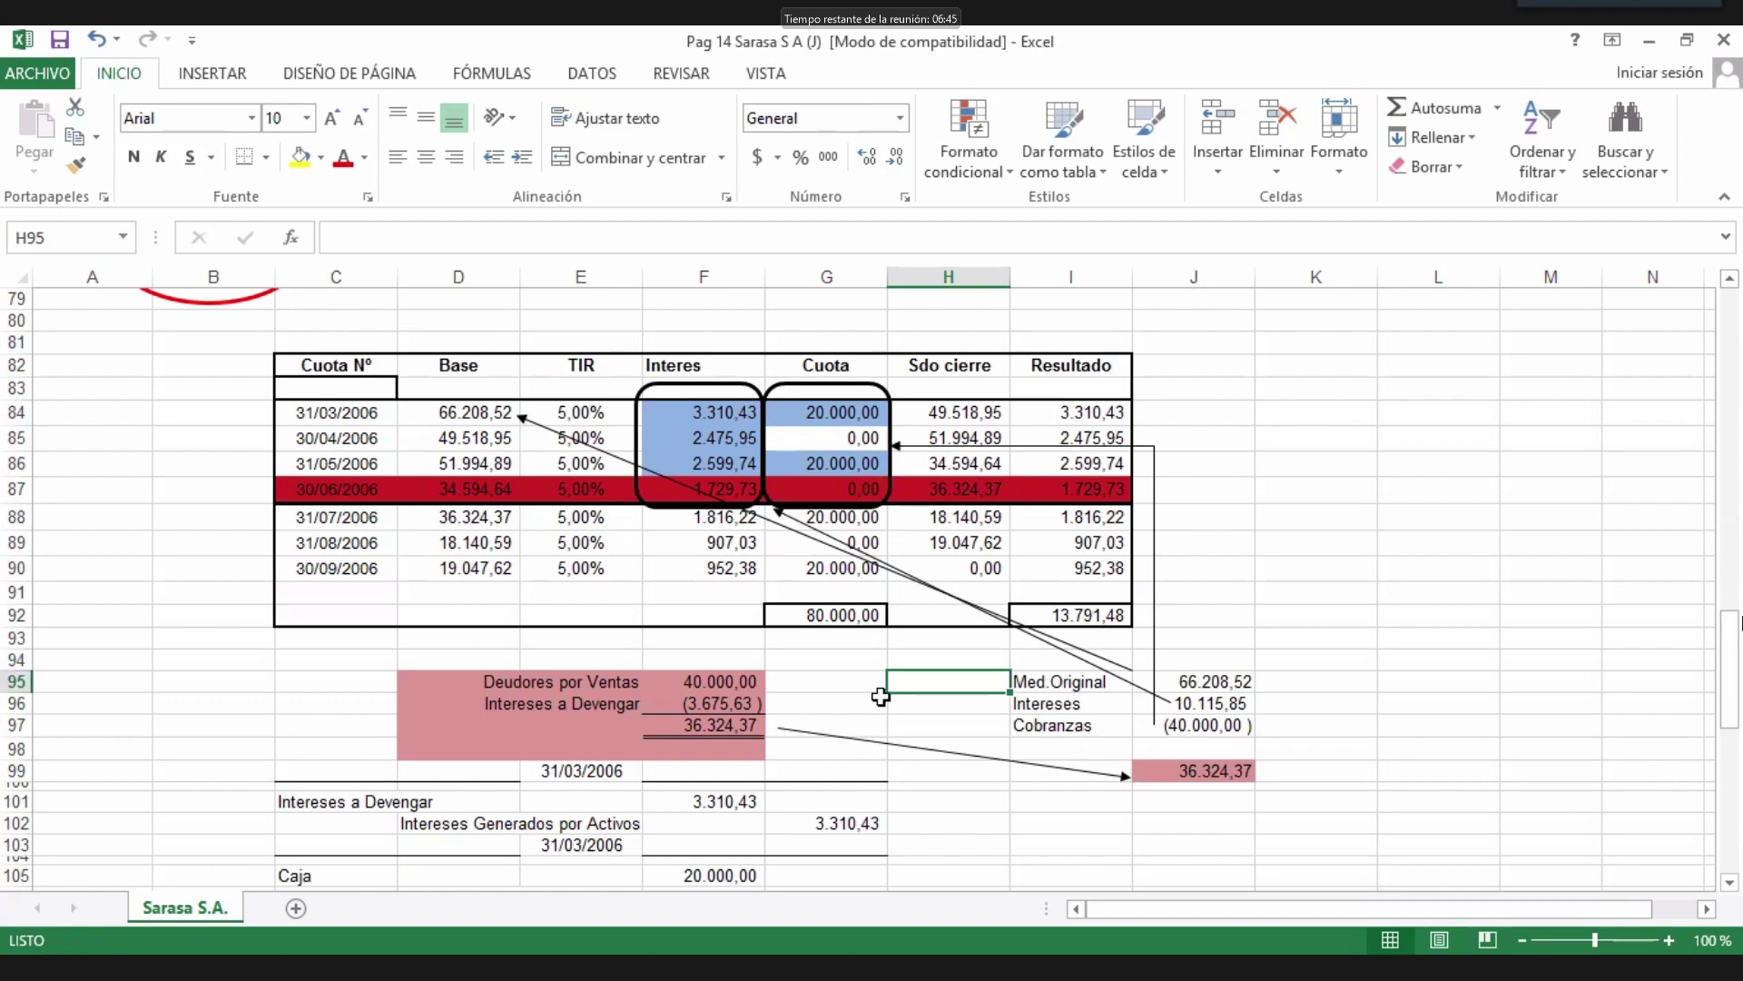
Review the instalments still uncollected after 30/06/2006 in Cuota cells G88 and G90.
click(834, 564)
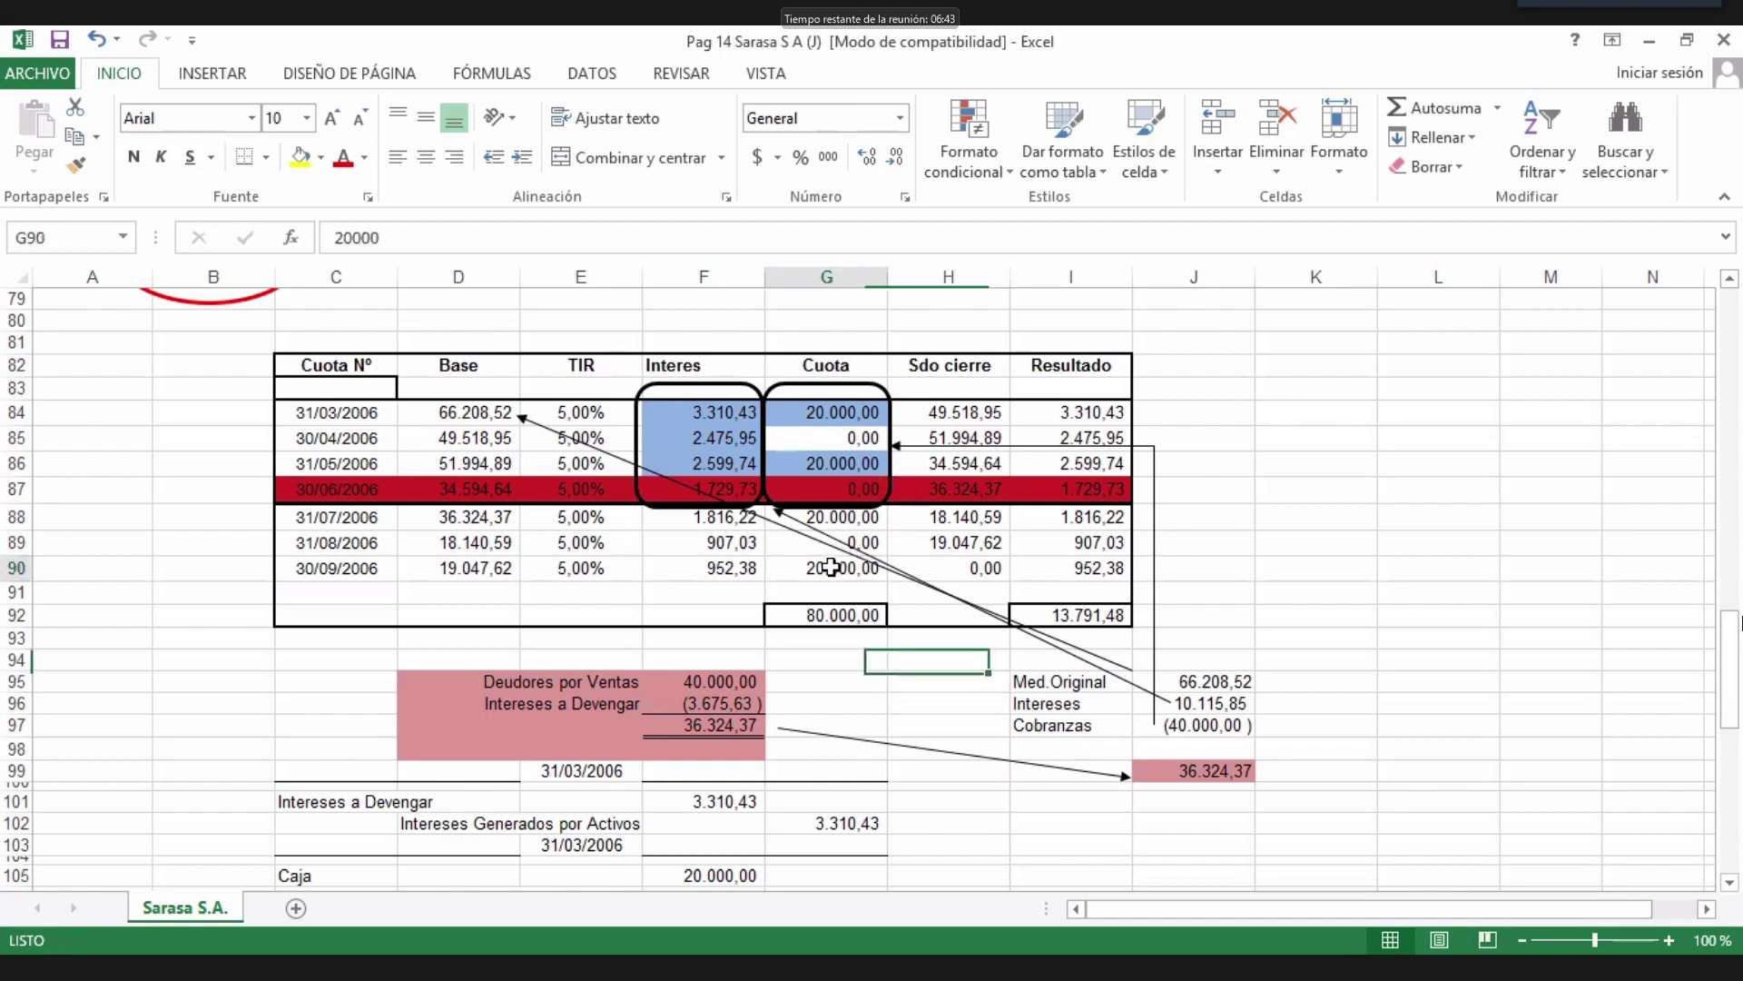
click(834, 508)
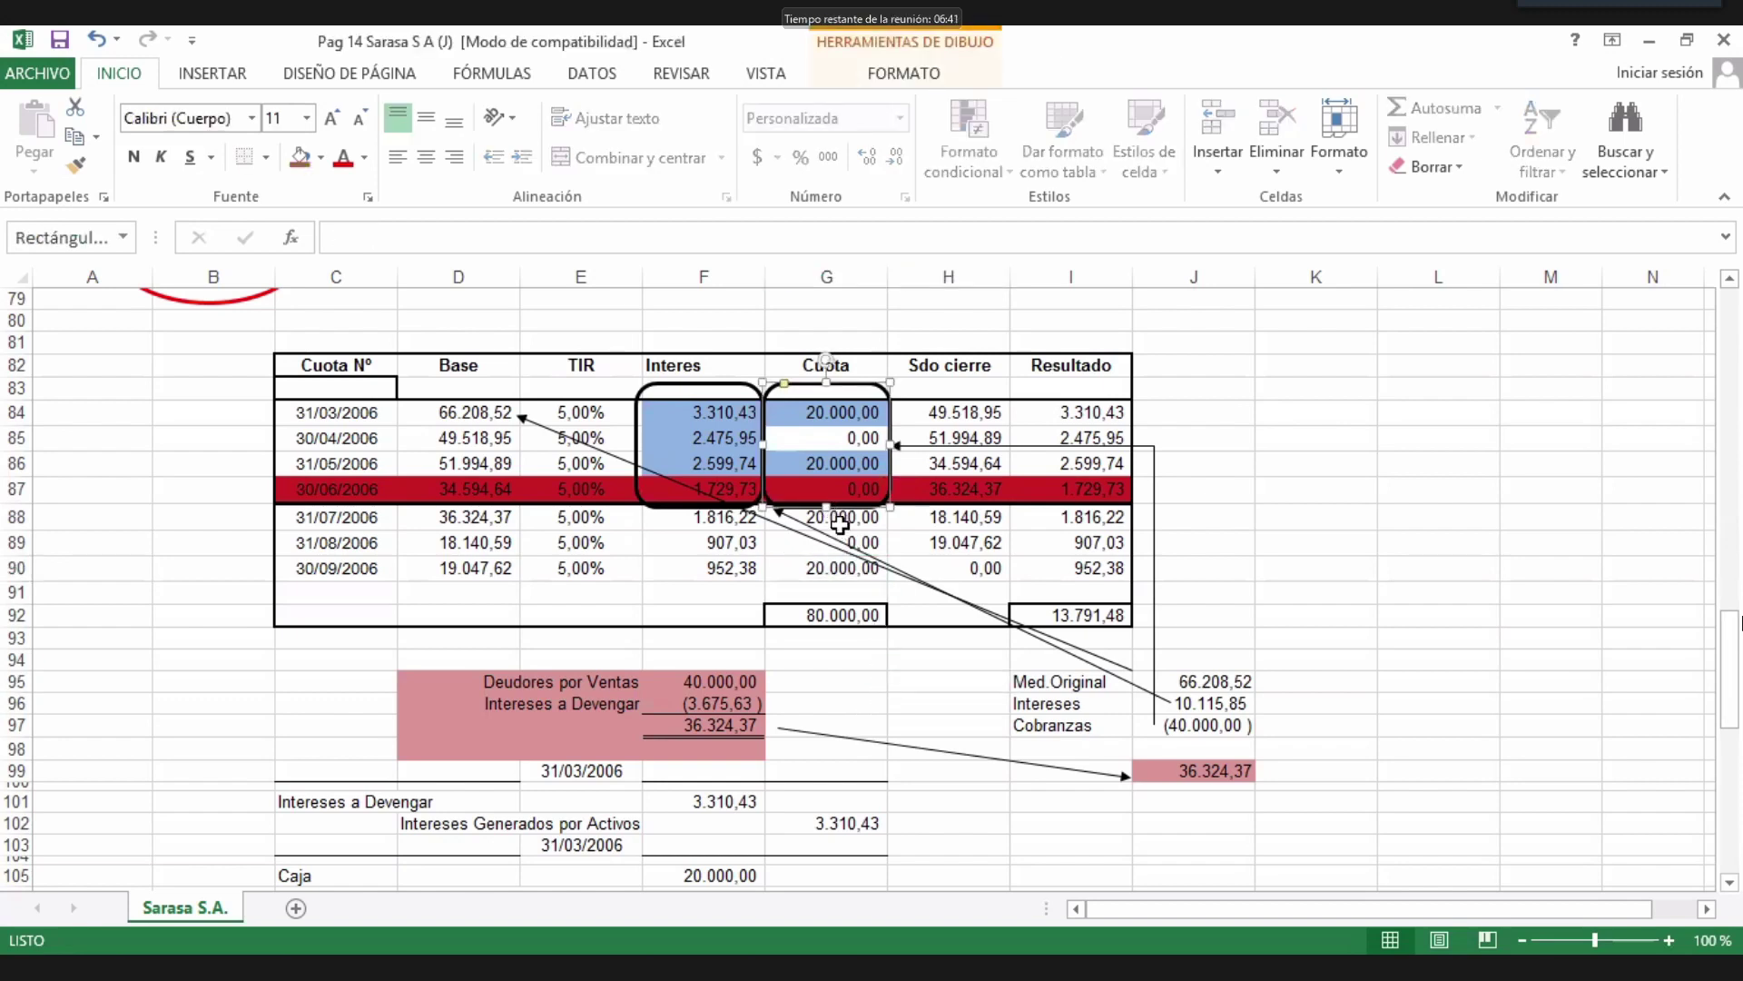
click(837, 521)
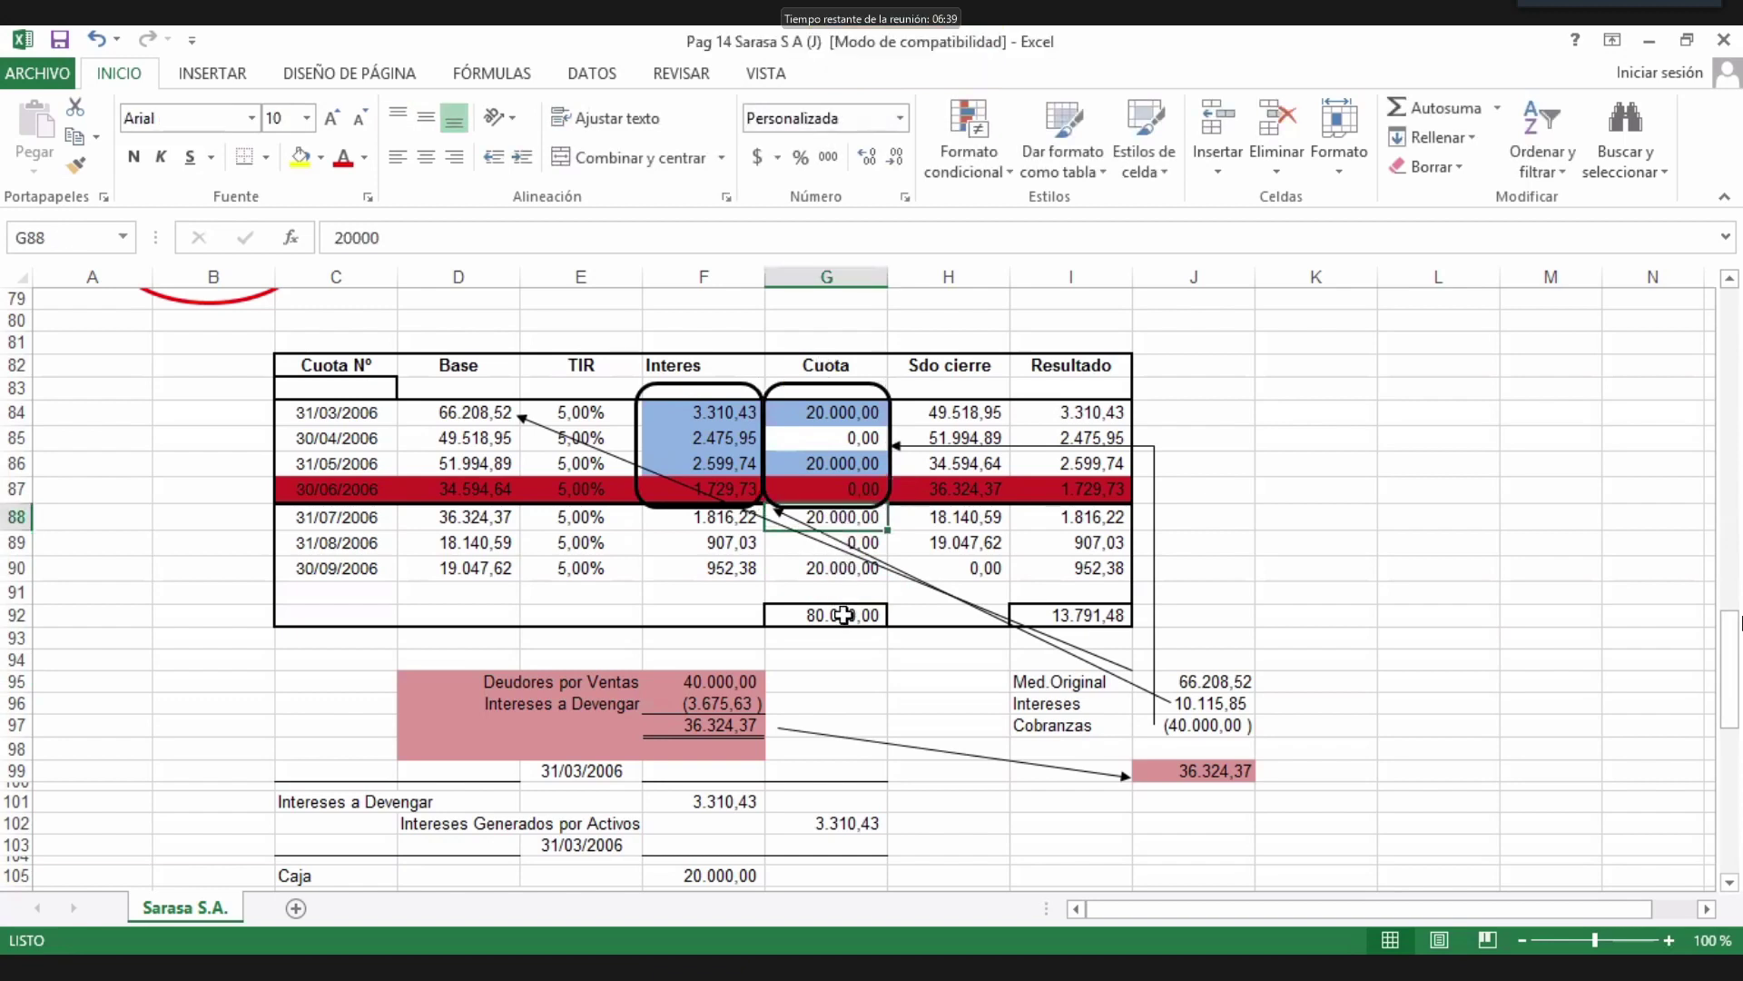
click(851, 563)
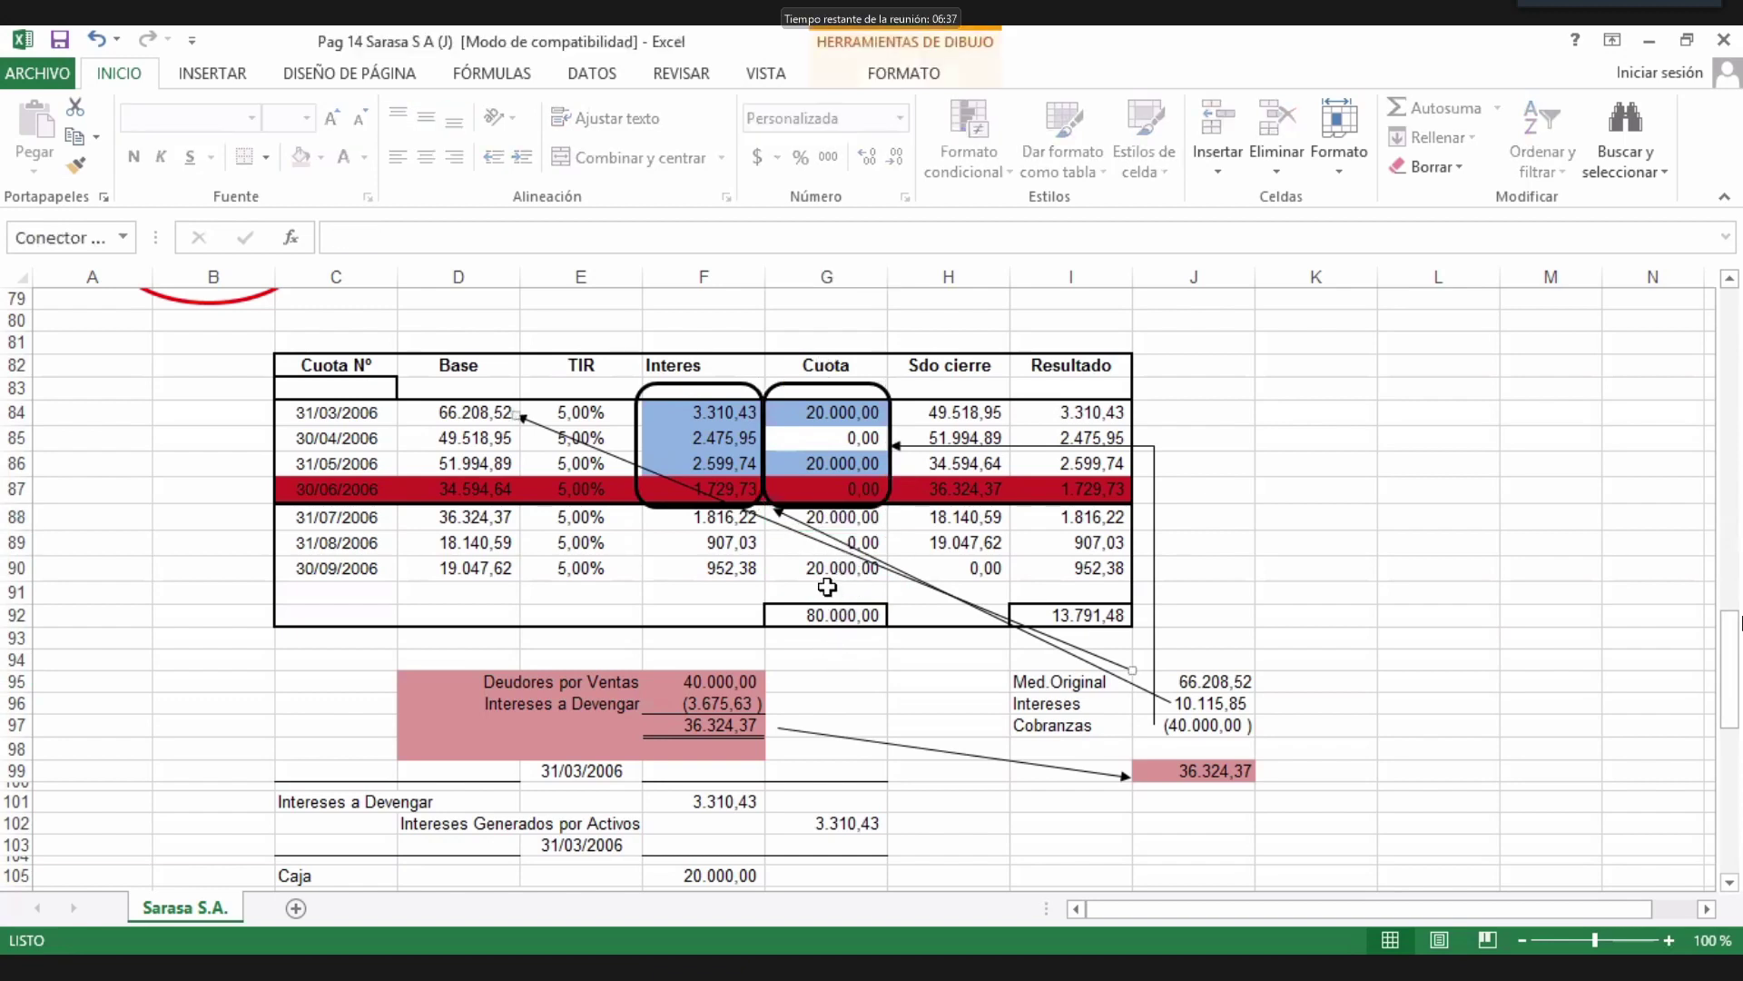
click(828, 572)
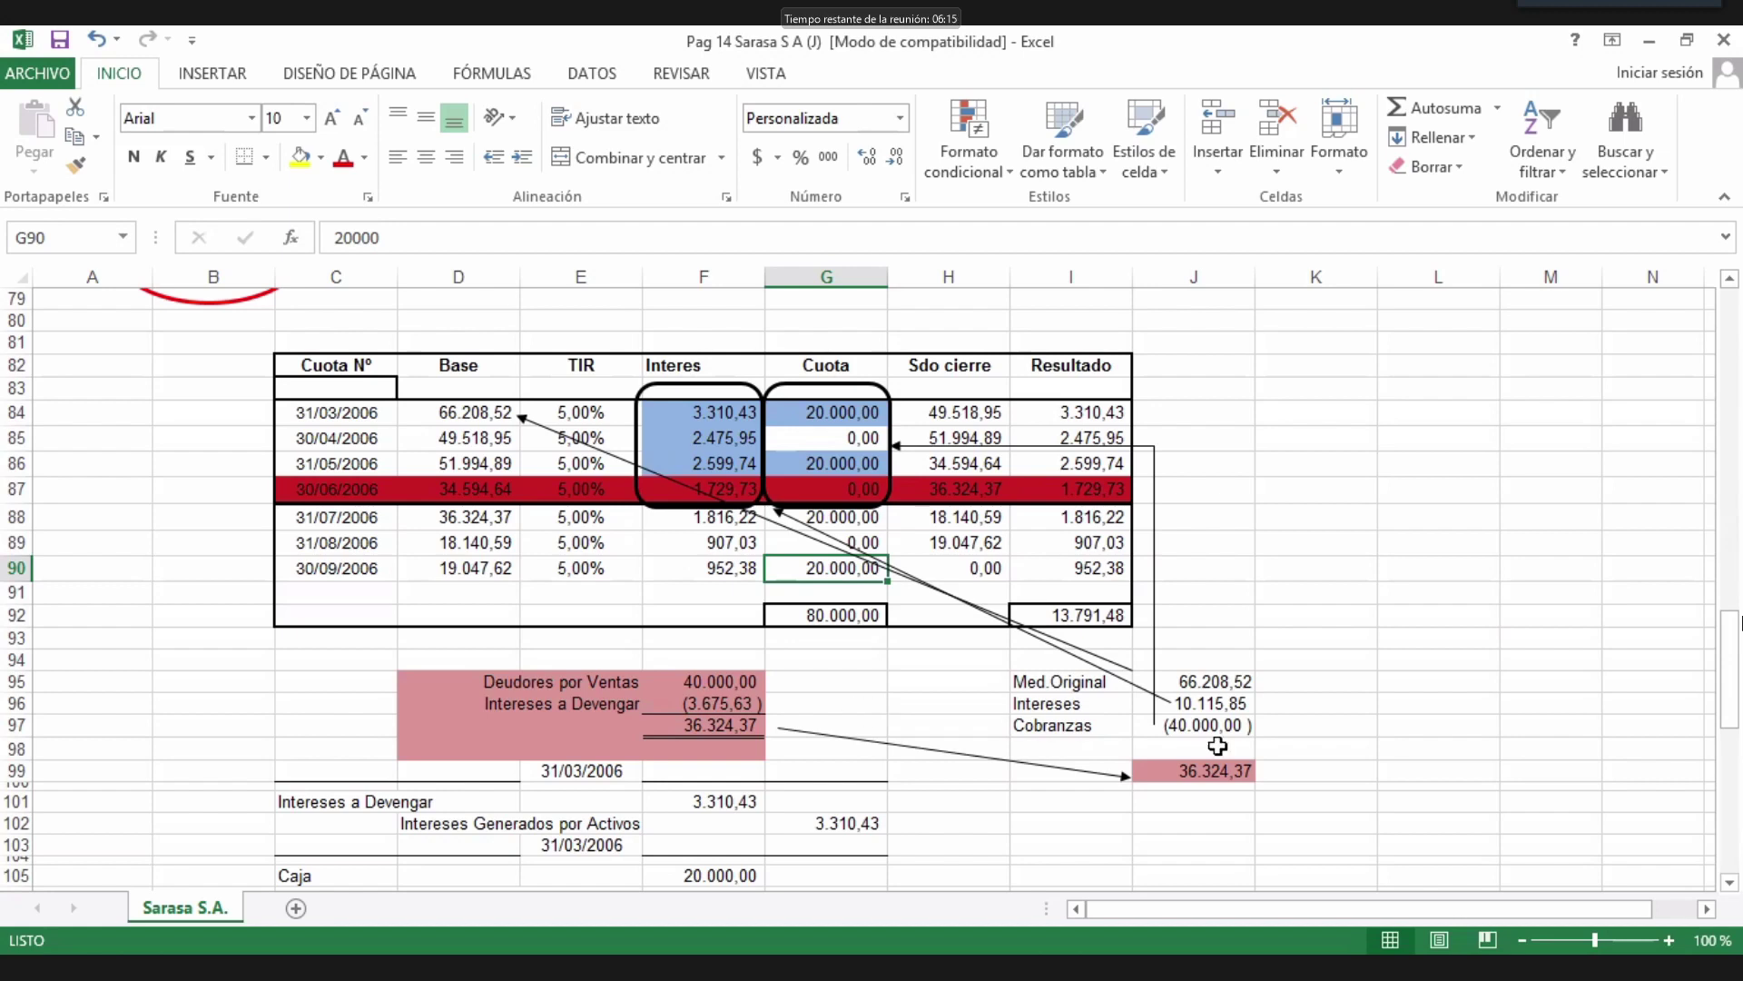
Compare the reconciliation in J95:J99 with the Deudores por Ventas and Intereses a Devengar block in D95:F98.
click(1201, 681)
drag(1200, 681, 1178, 803)
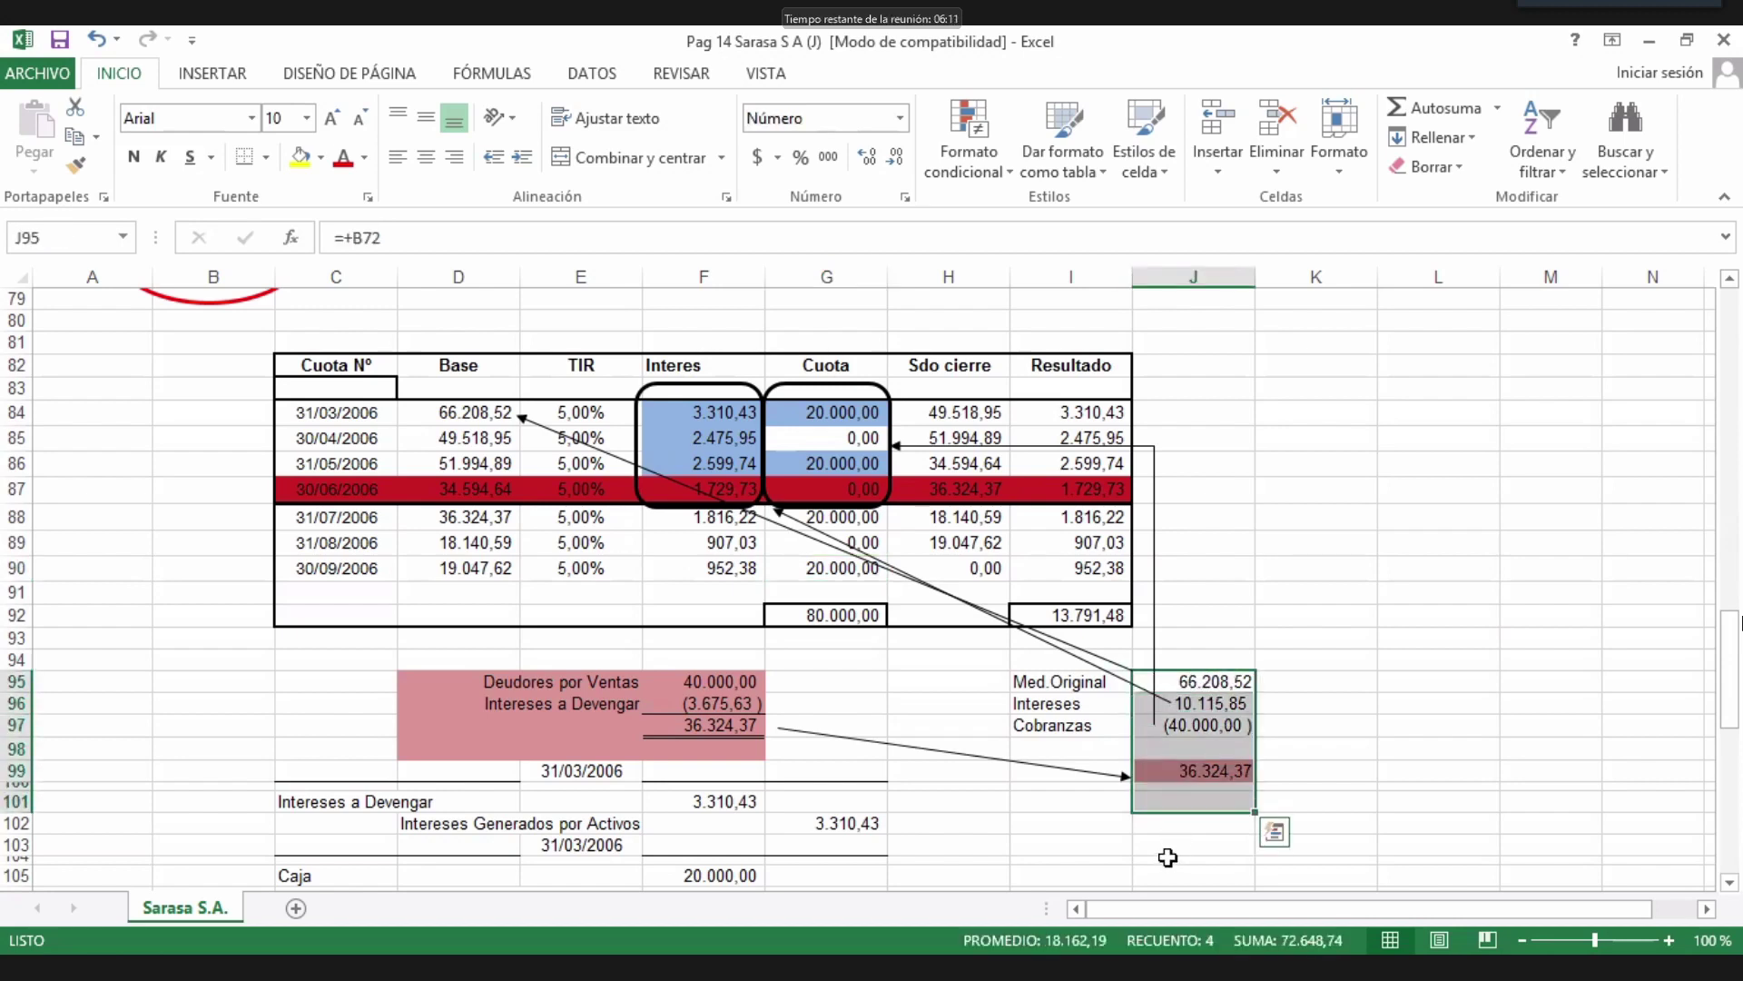
click(1165, 847)
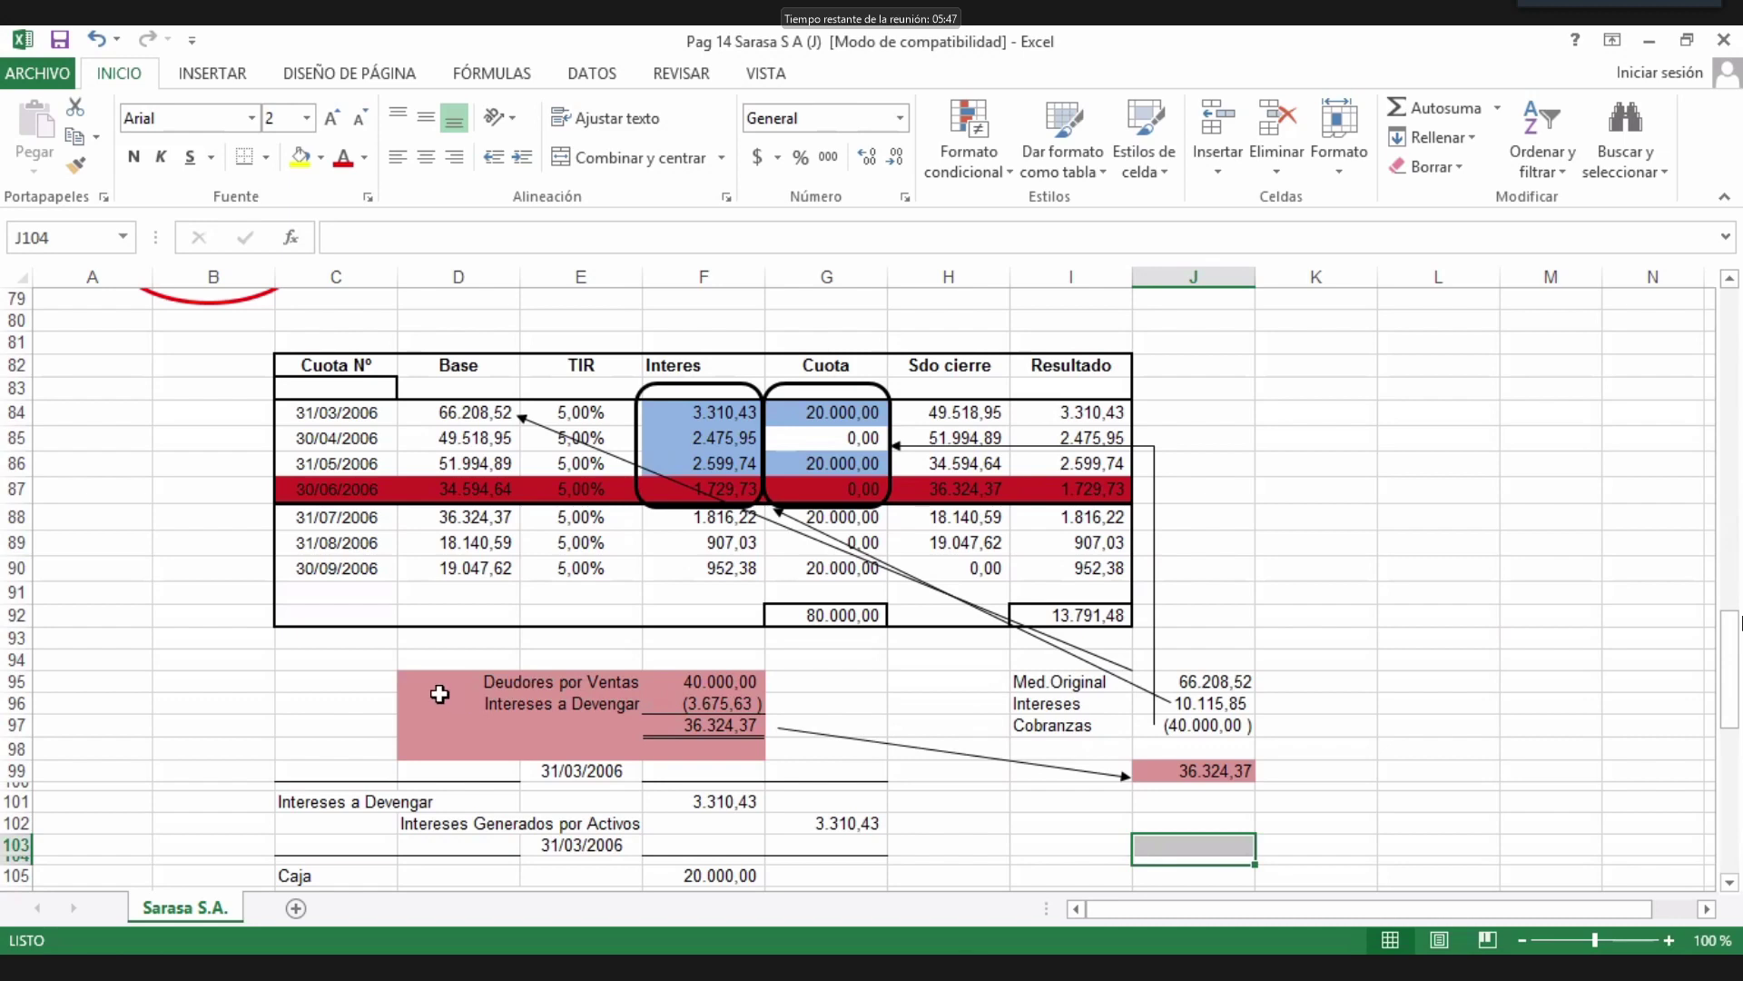
drag(436, 683, 734, 743)
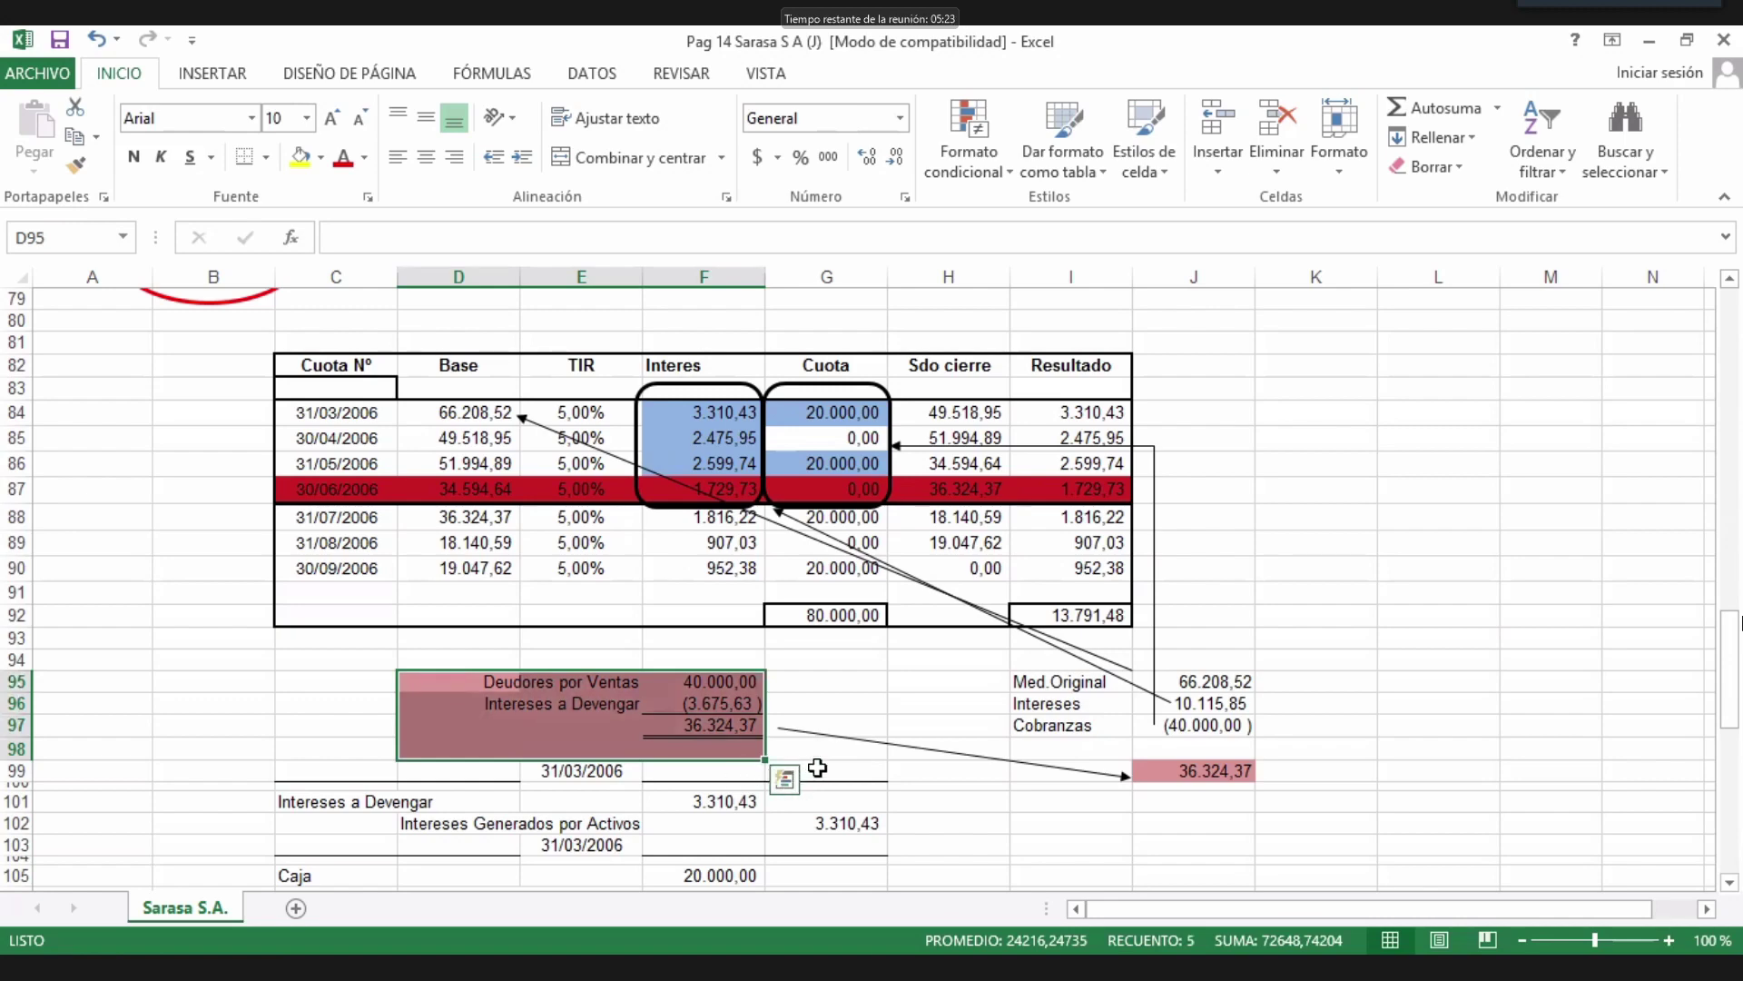
Copy the present value formula from B68 into the empty cell F149 below the debe and haber entry.
scroll(808, 754, down, 2)
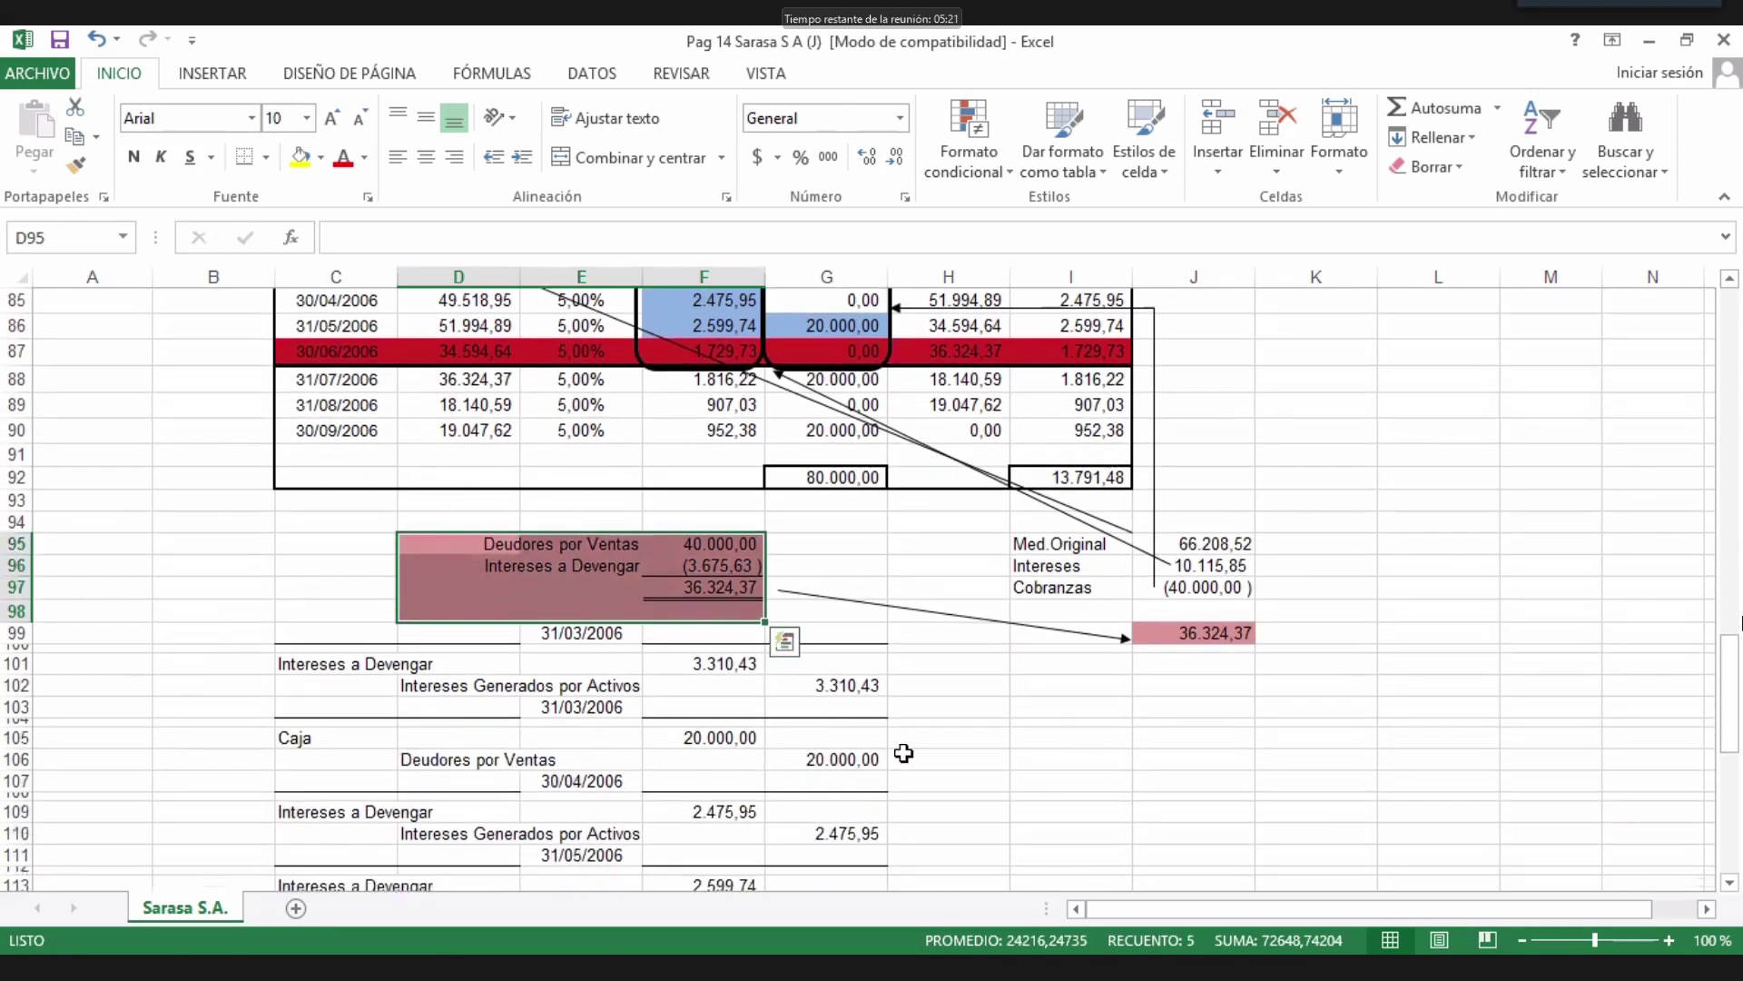
scroll(231, 495, up, 8)
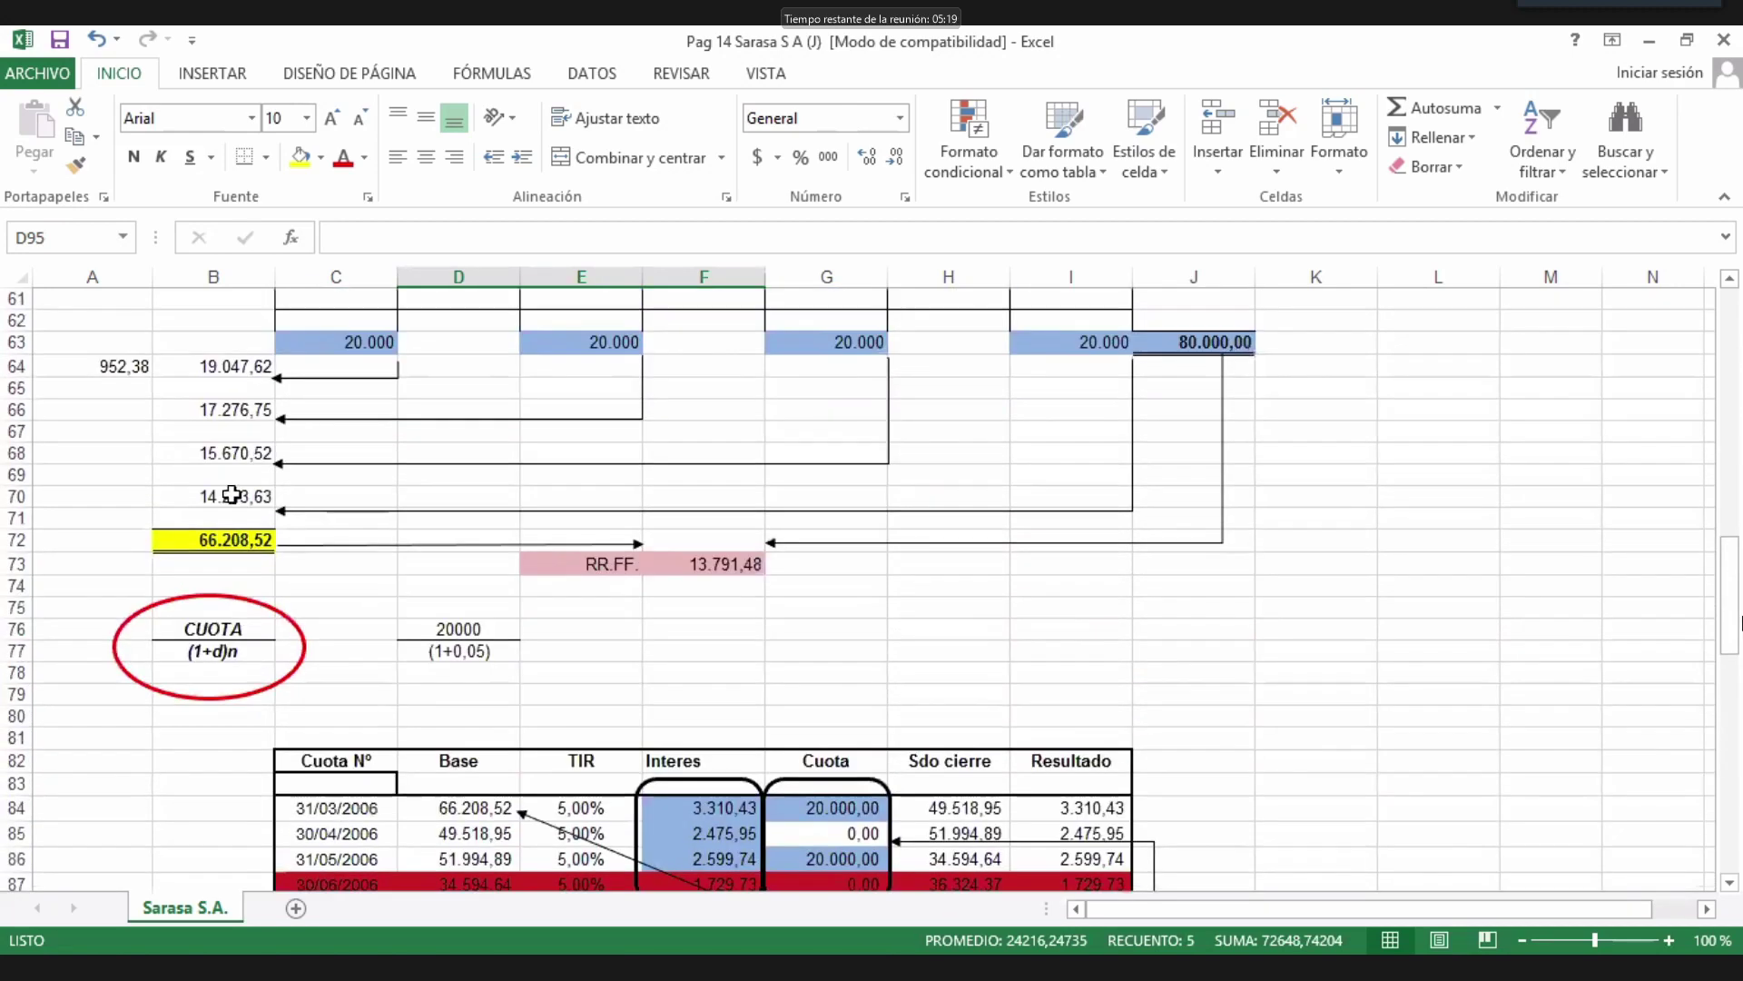
right_click(233, 445)
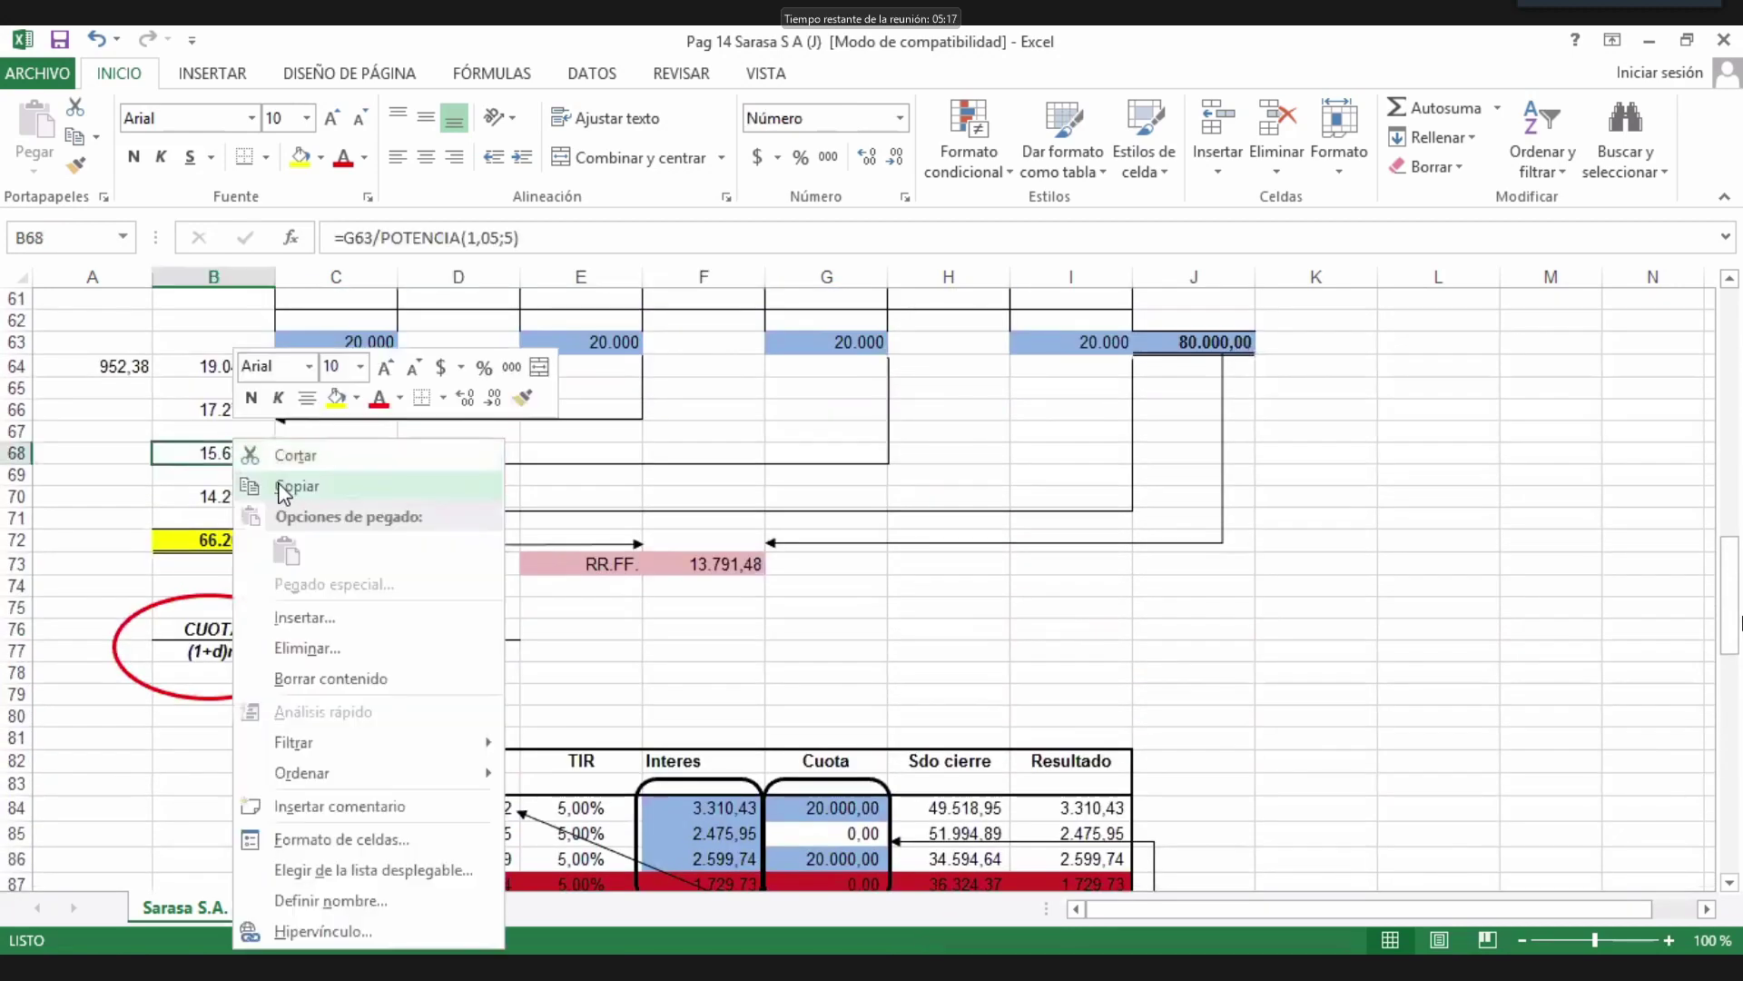
click(285, 487)
scroll(582, 718, down, 5)
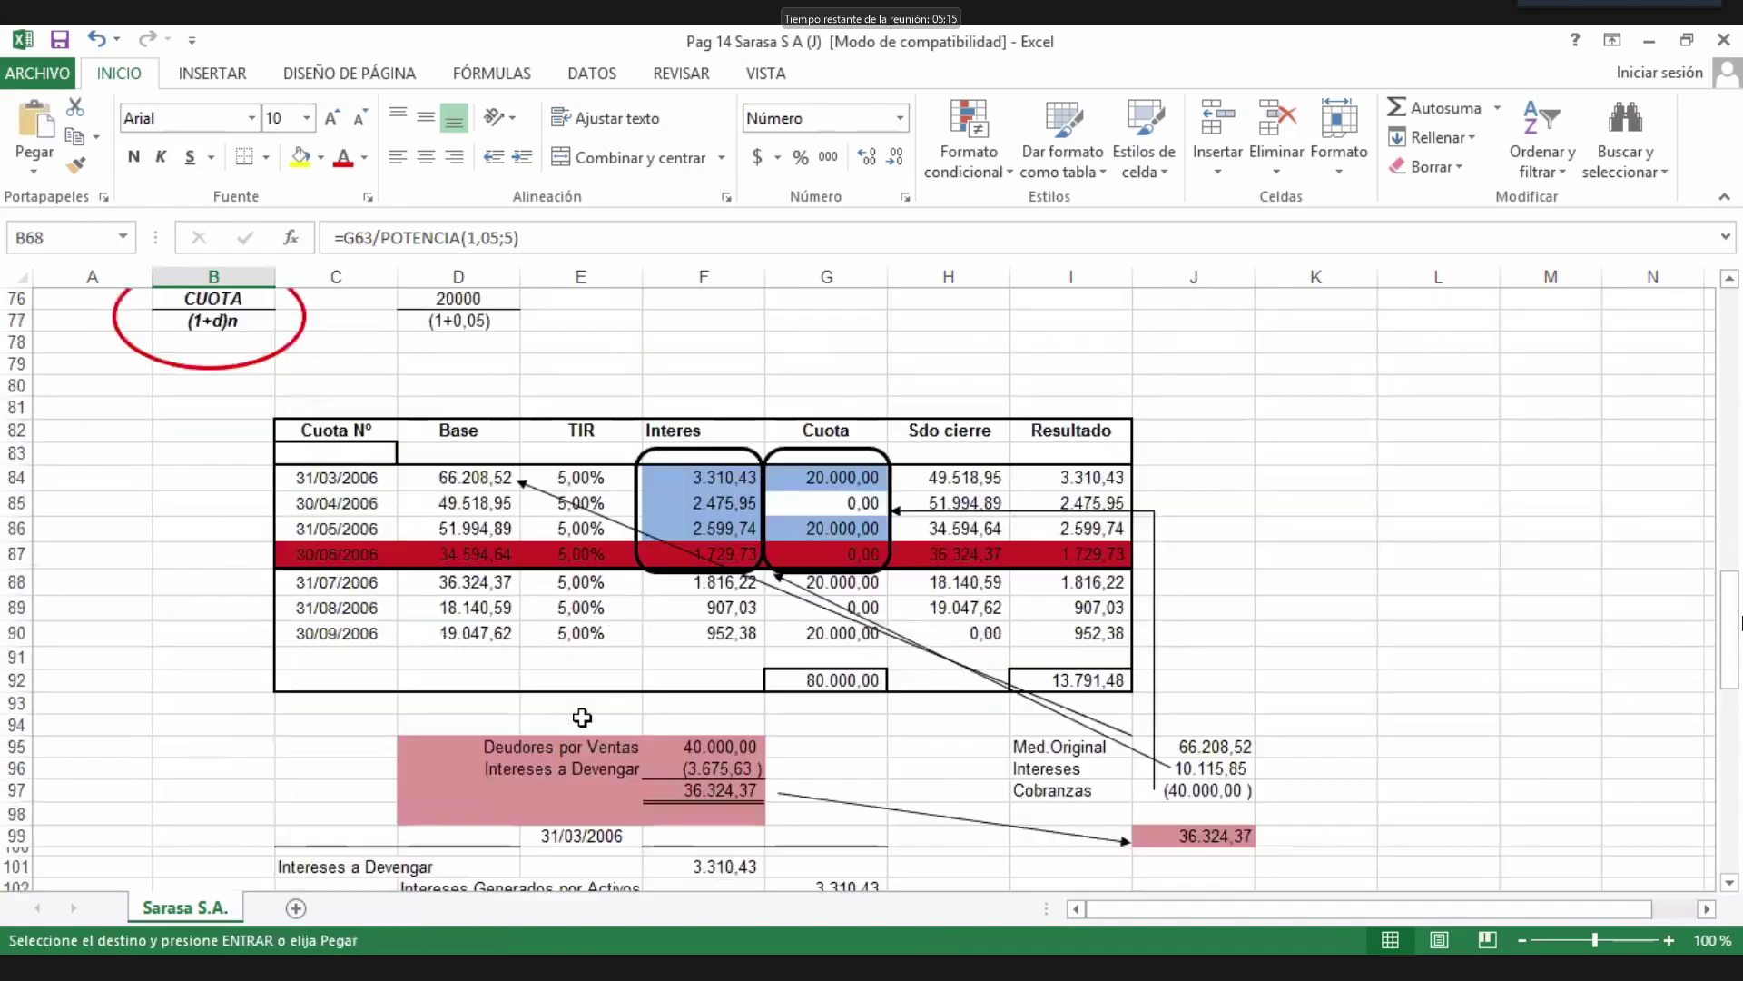
scroll(582, 717, down, 20)
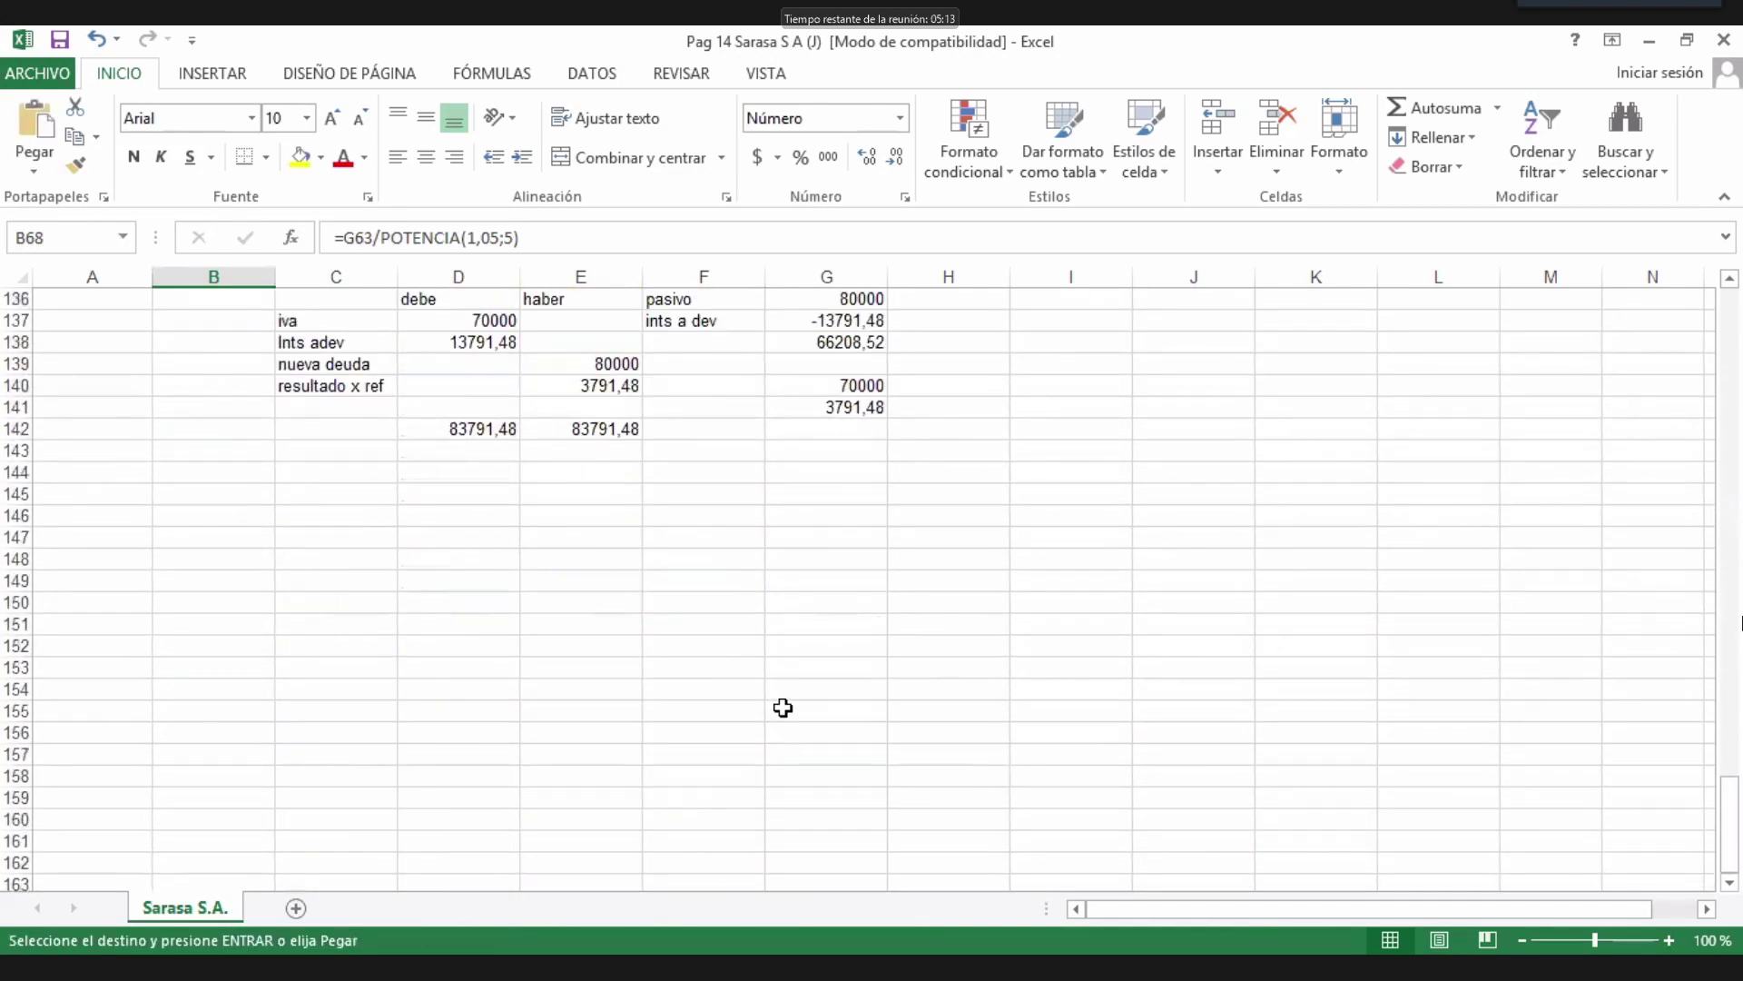
scroll(783, 707, down, 1)
click(658, 514)
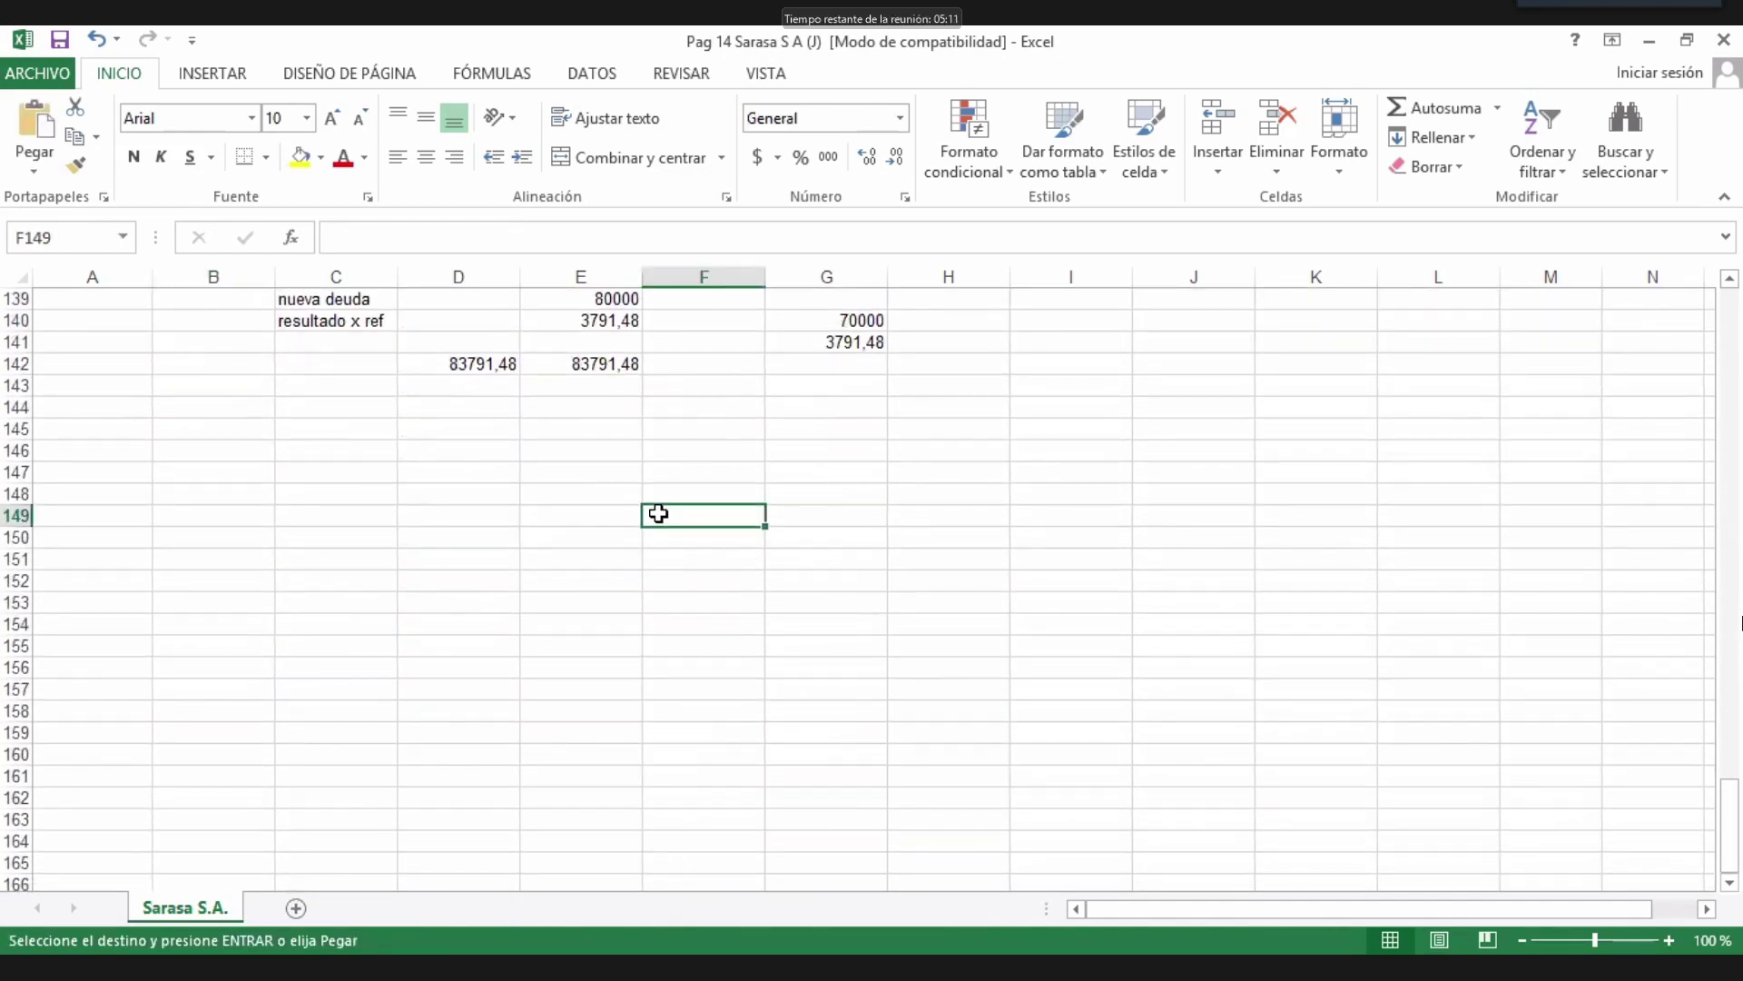
key(Return)
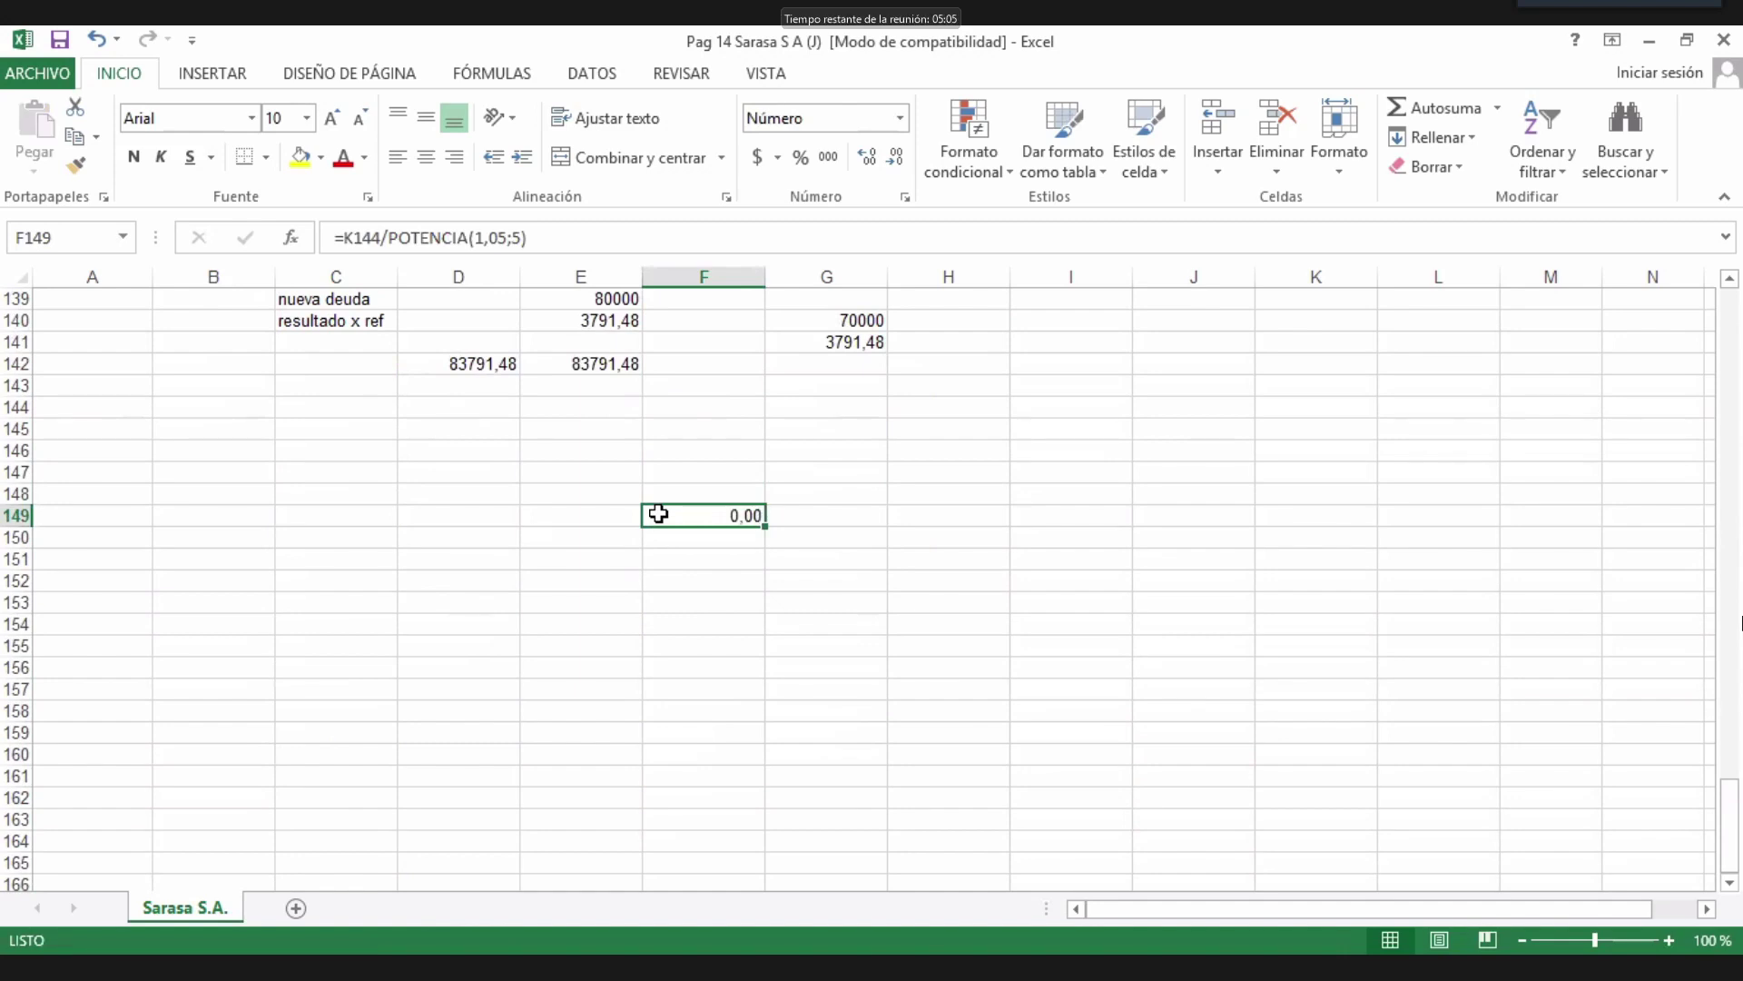
key(Up)
key(Up)
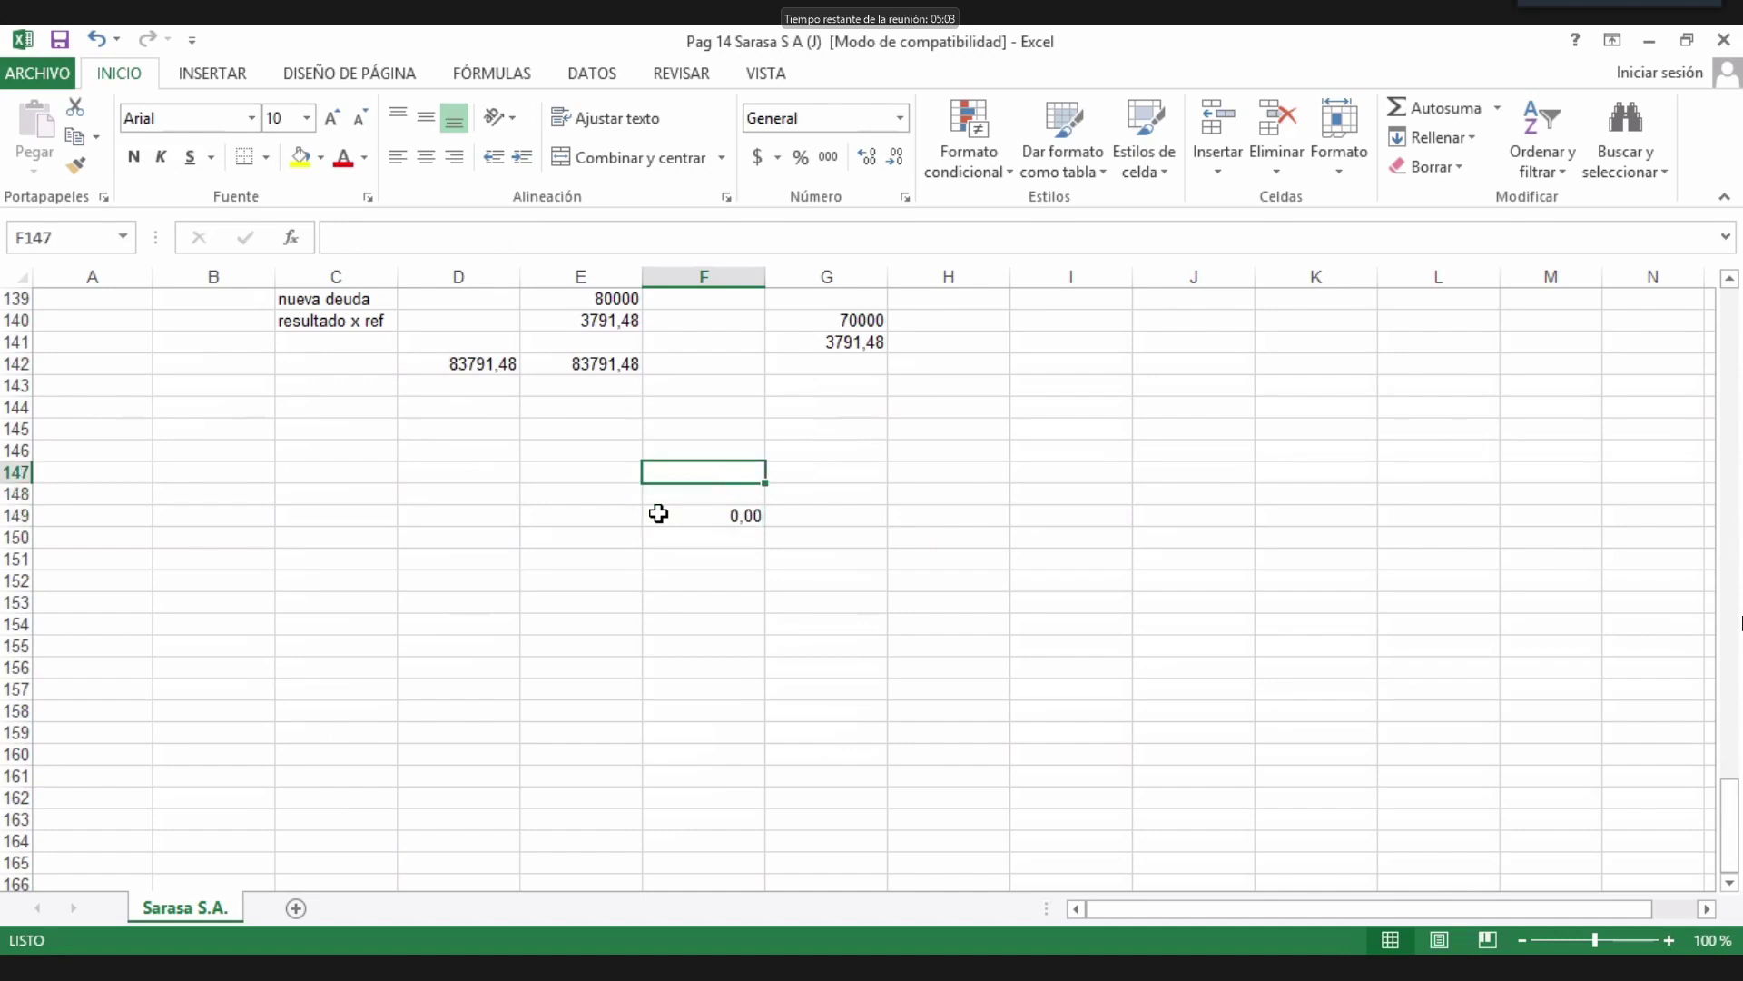
Enter the label "TASA DE DESCUENTO 6%" in cell F147, above the copied present value formula.
text(TASA D)
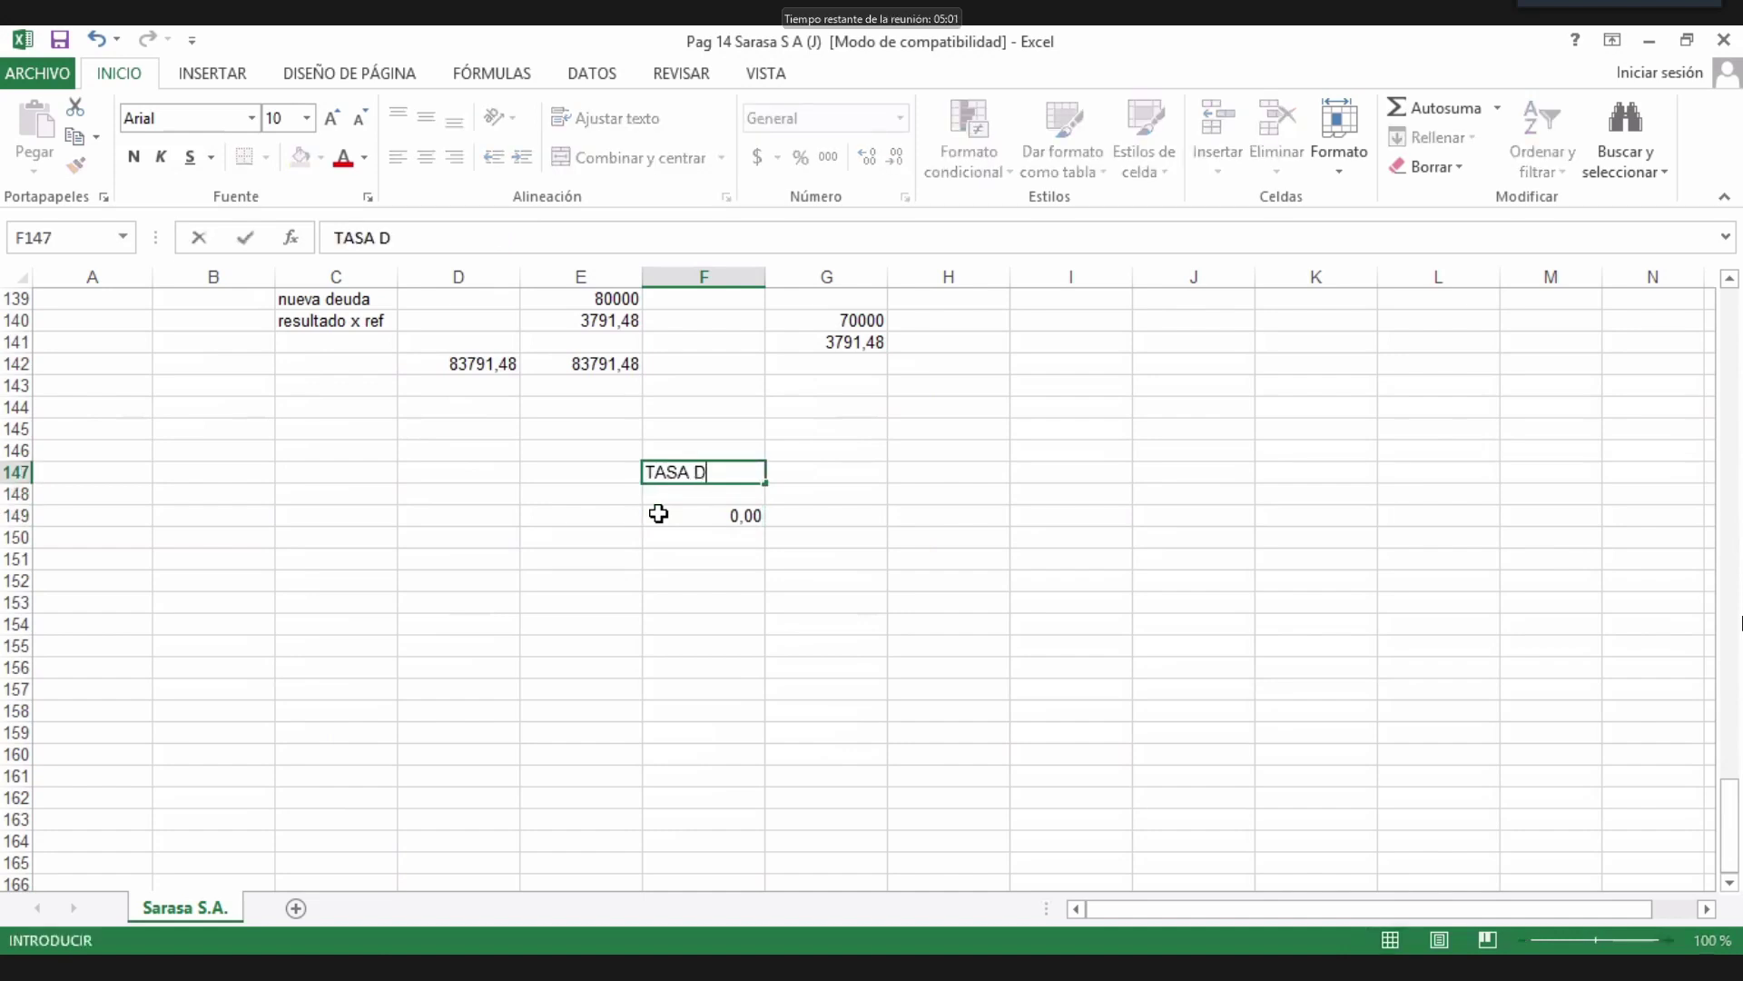
text(E DESCUEN)
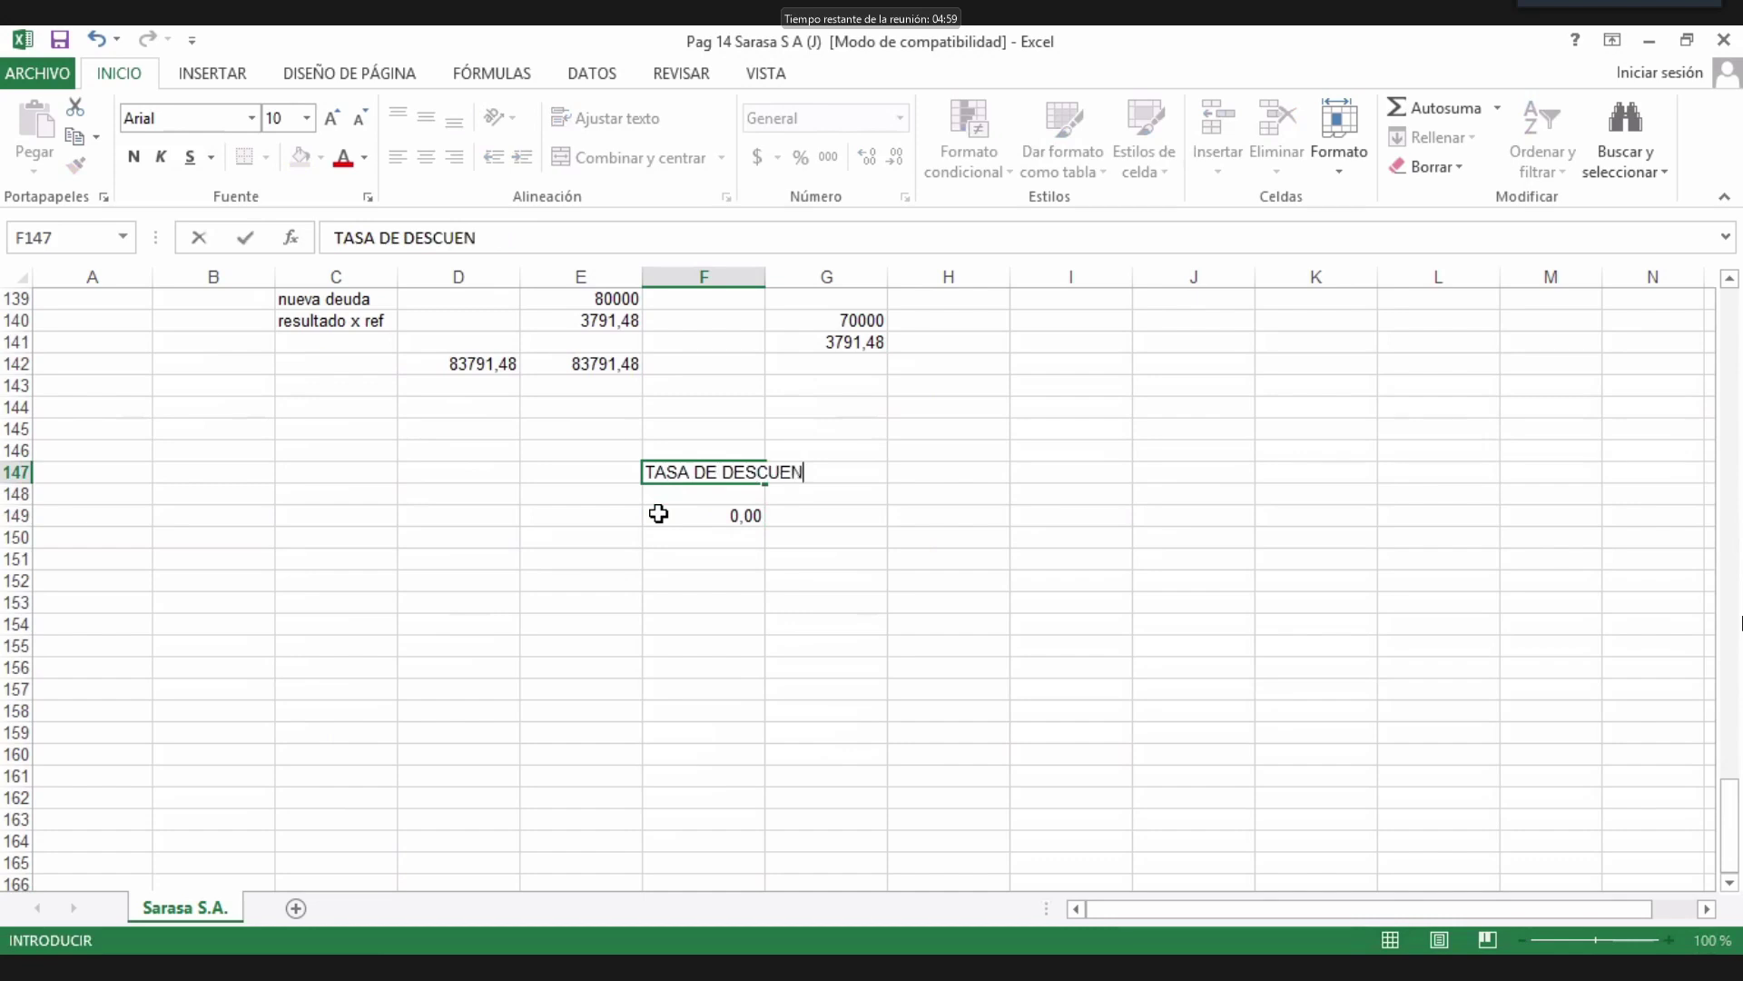
text(TO 6%)
key(Return)
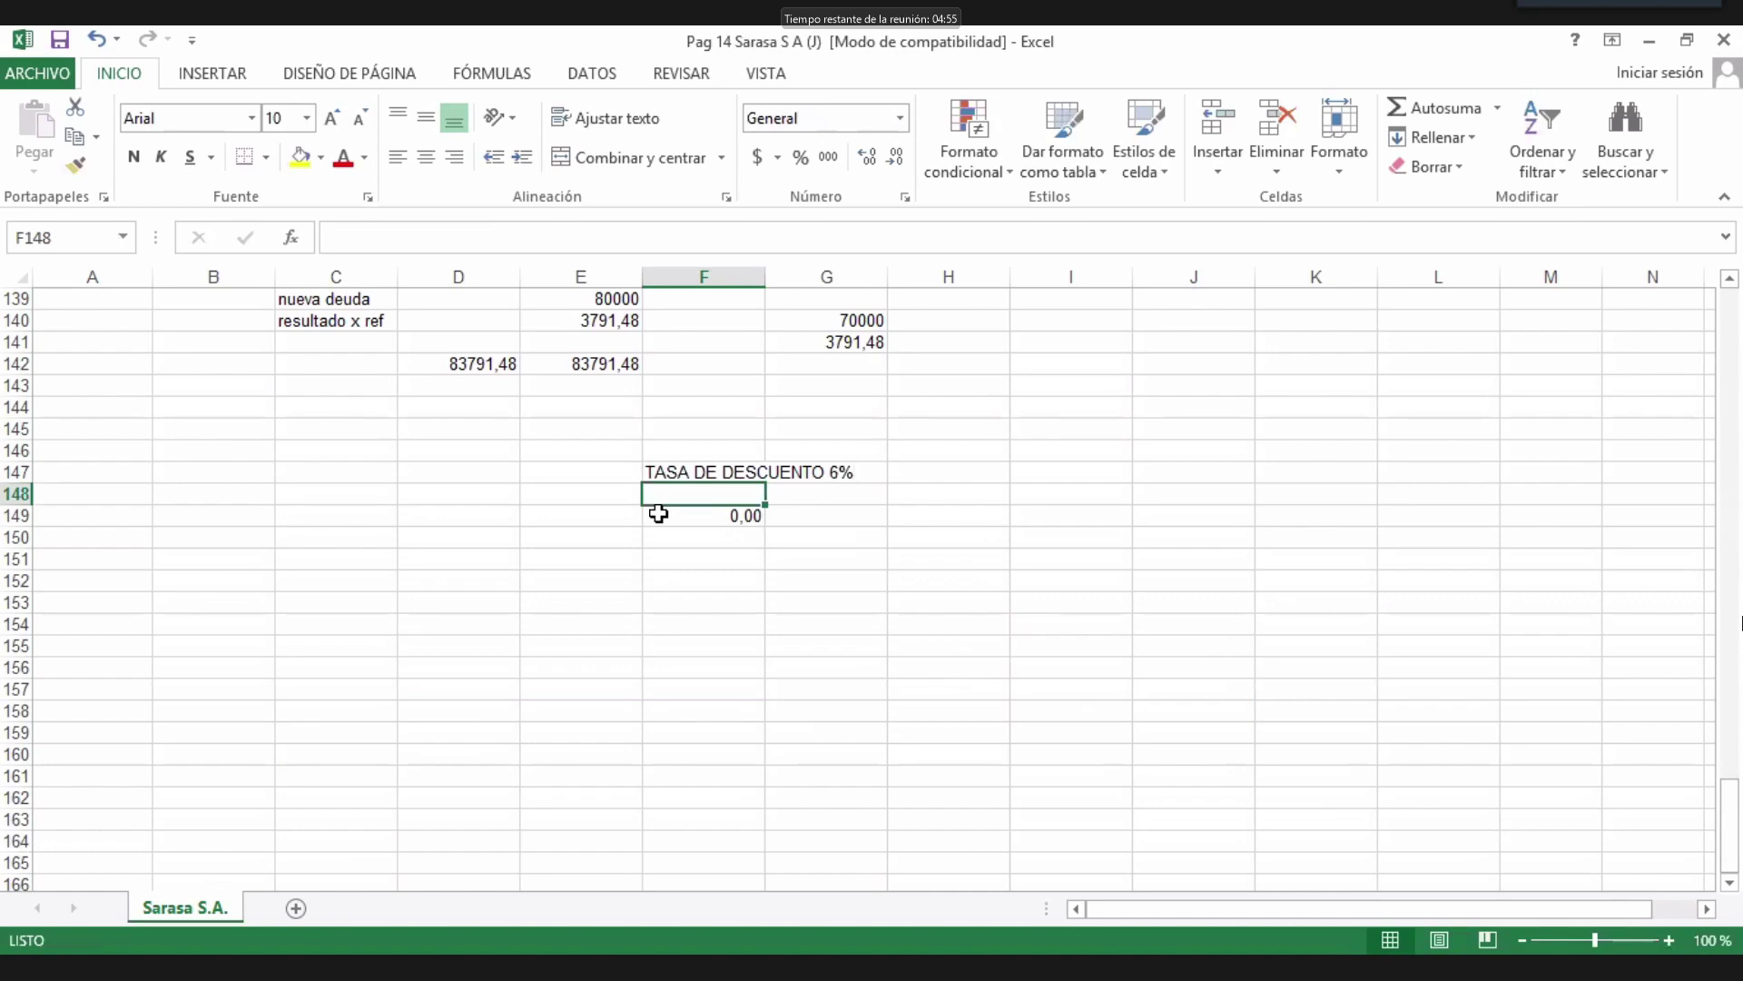
Enter the instalment amount 20000 in cell E149, beside the present value formula.
click(716, 515)
click(562, 514)
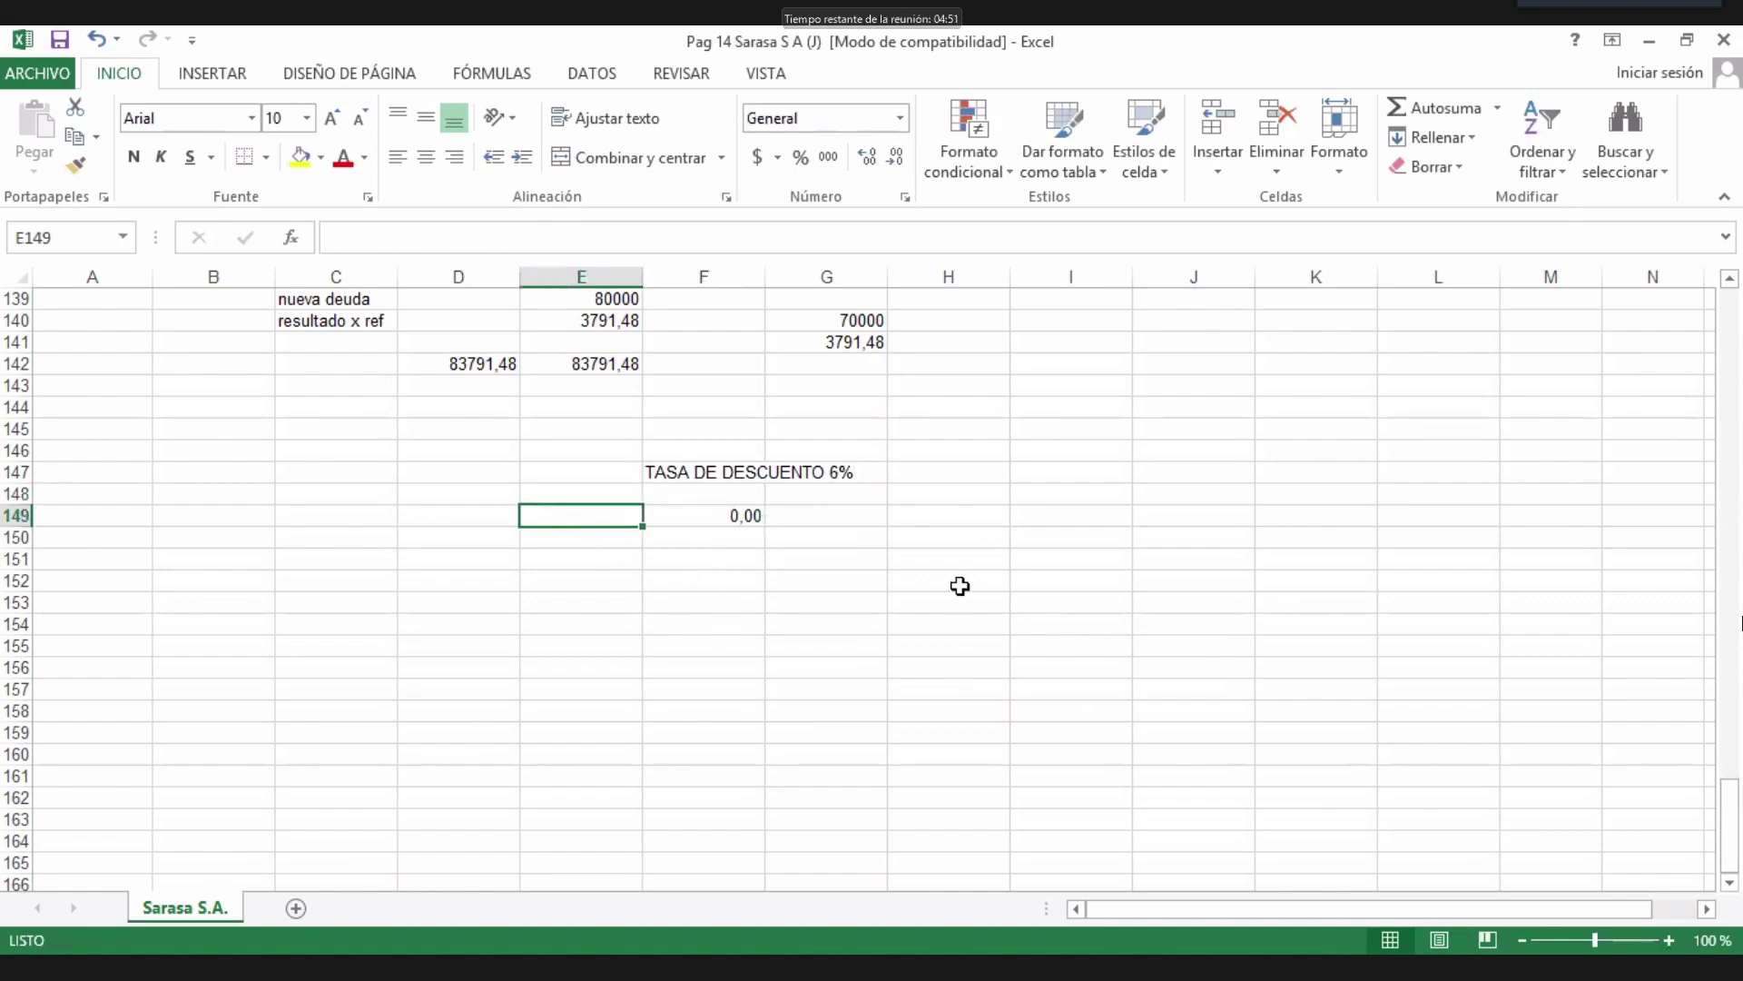
text(20)
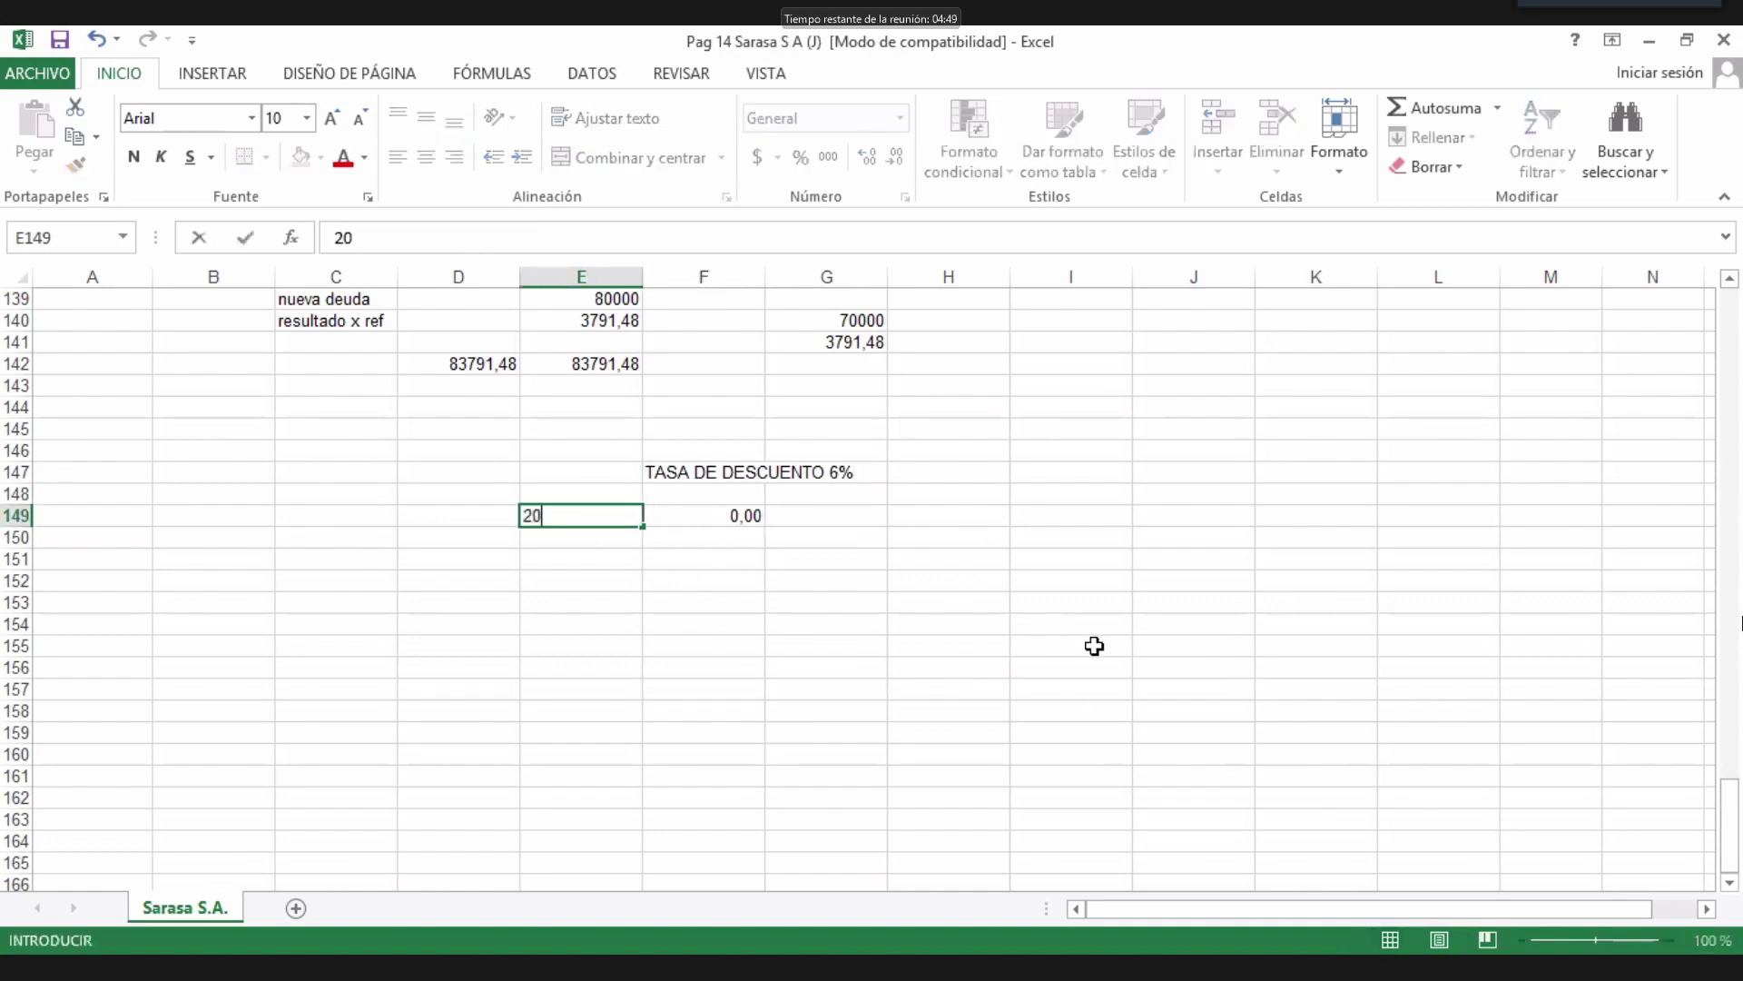
text(000)
key(Return)
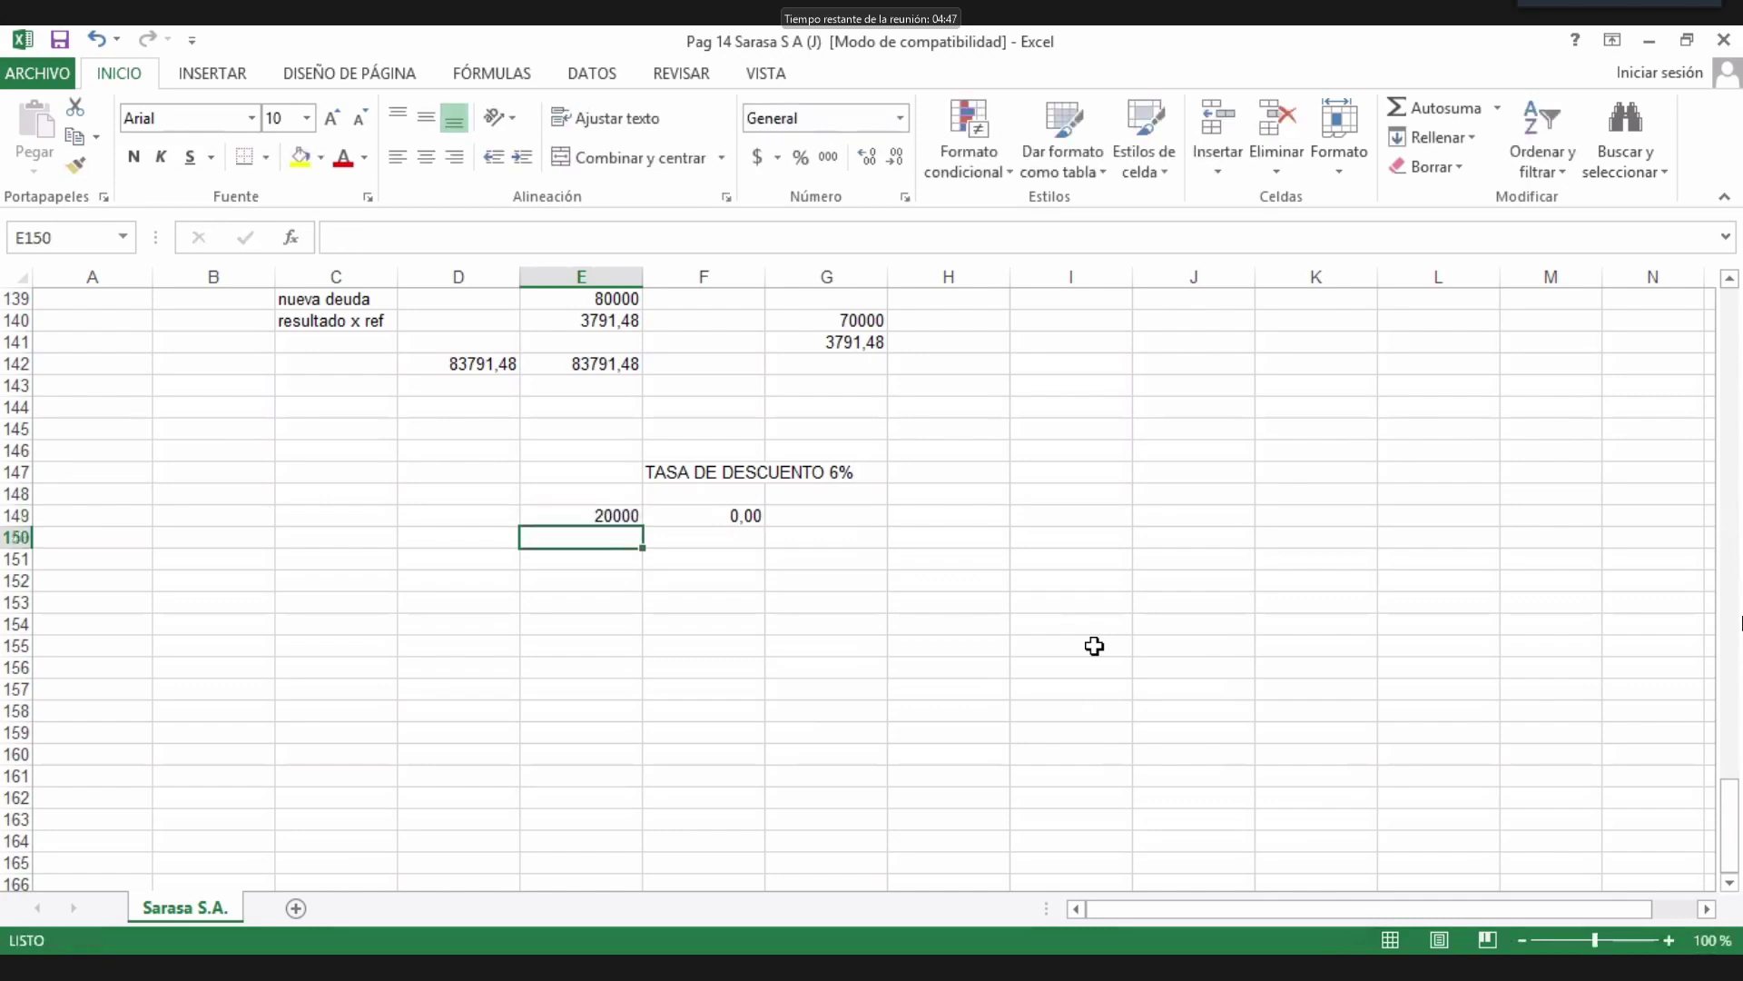
Copy the number format of the Caja amount in F105 onto cells E149:E151.
scroll(758, 584, up, 14)
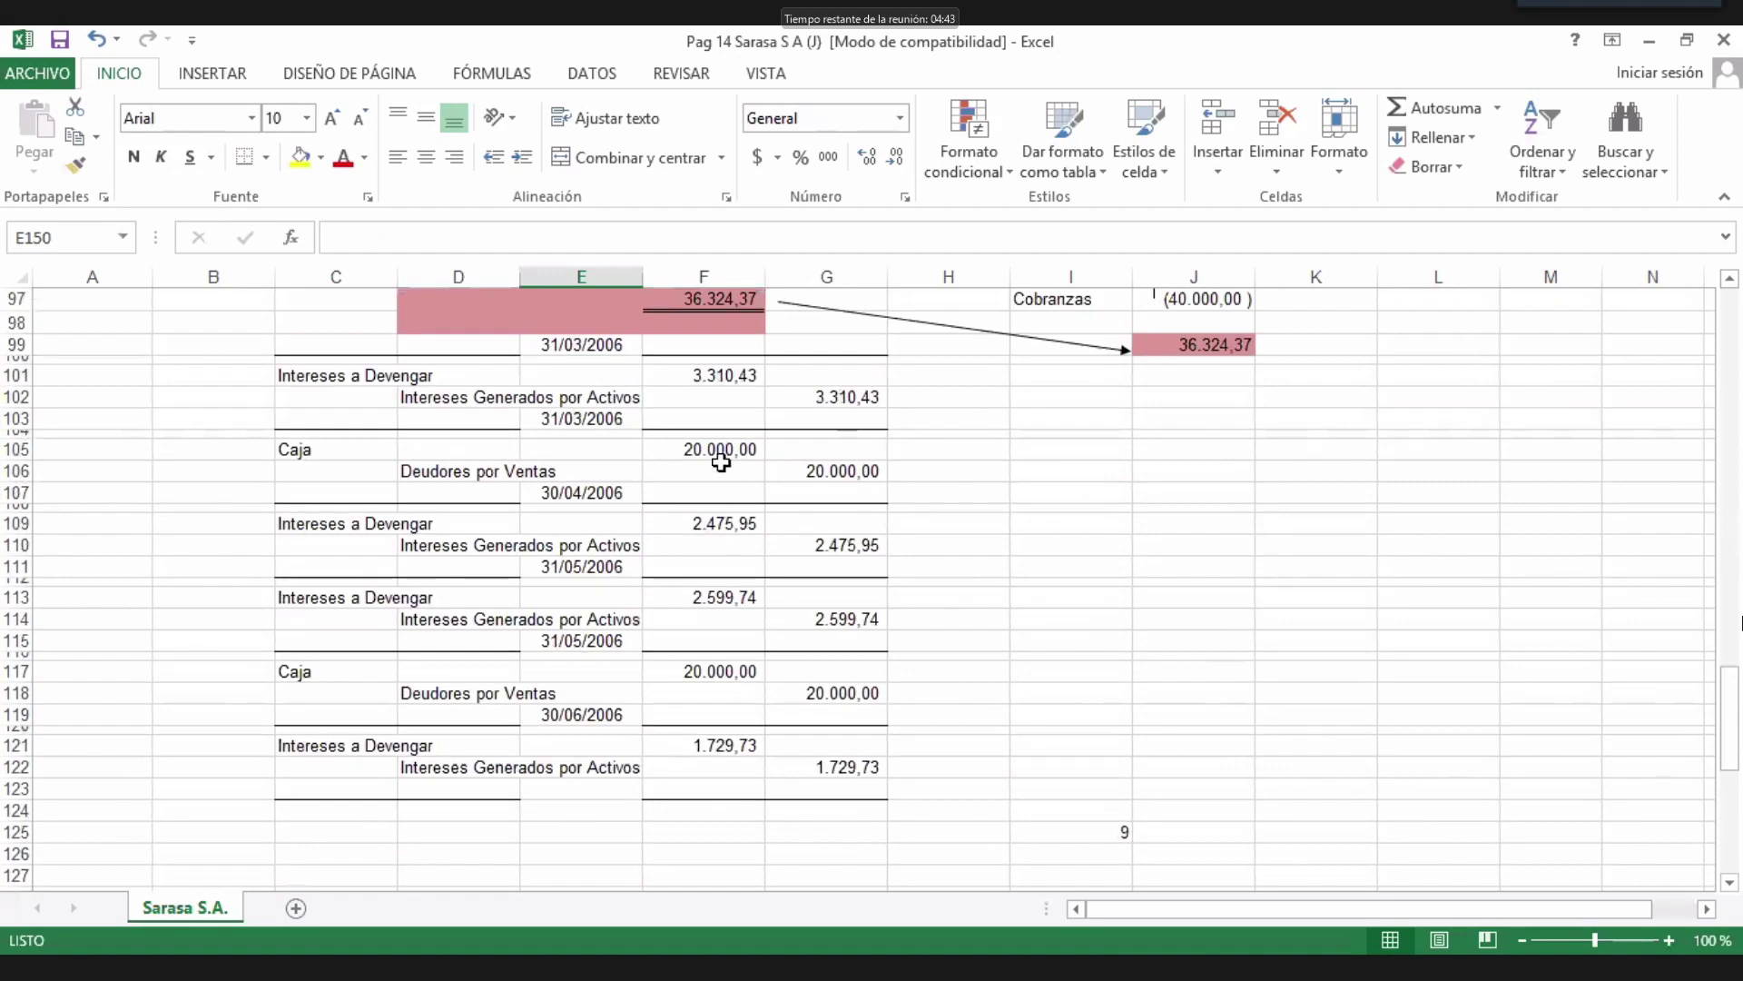
right_click(720, 453)
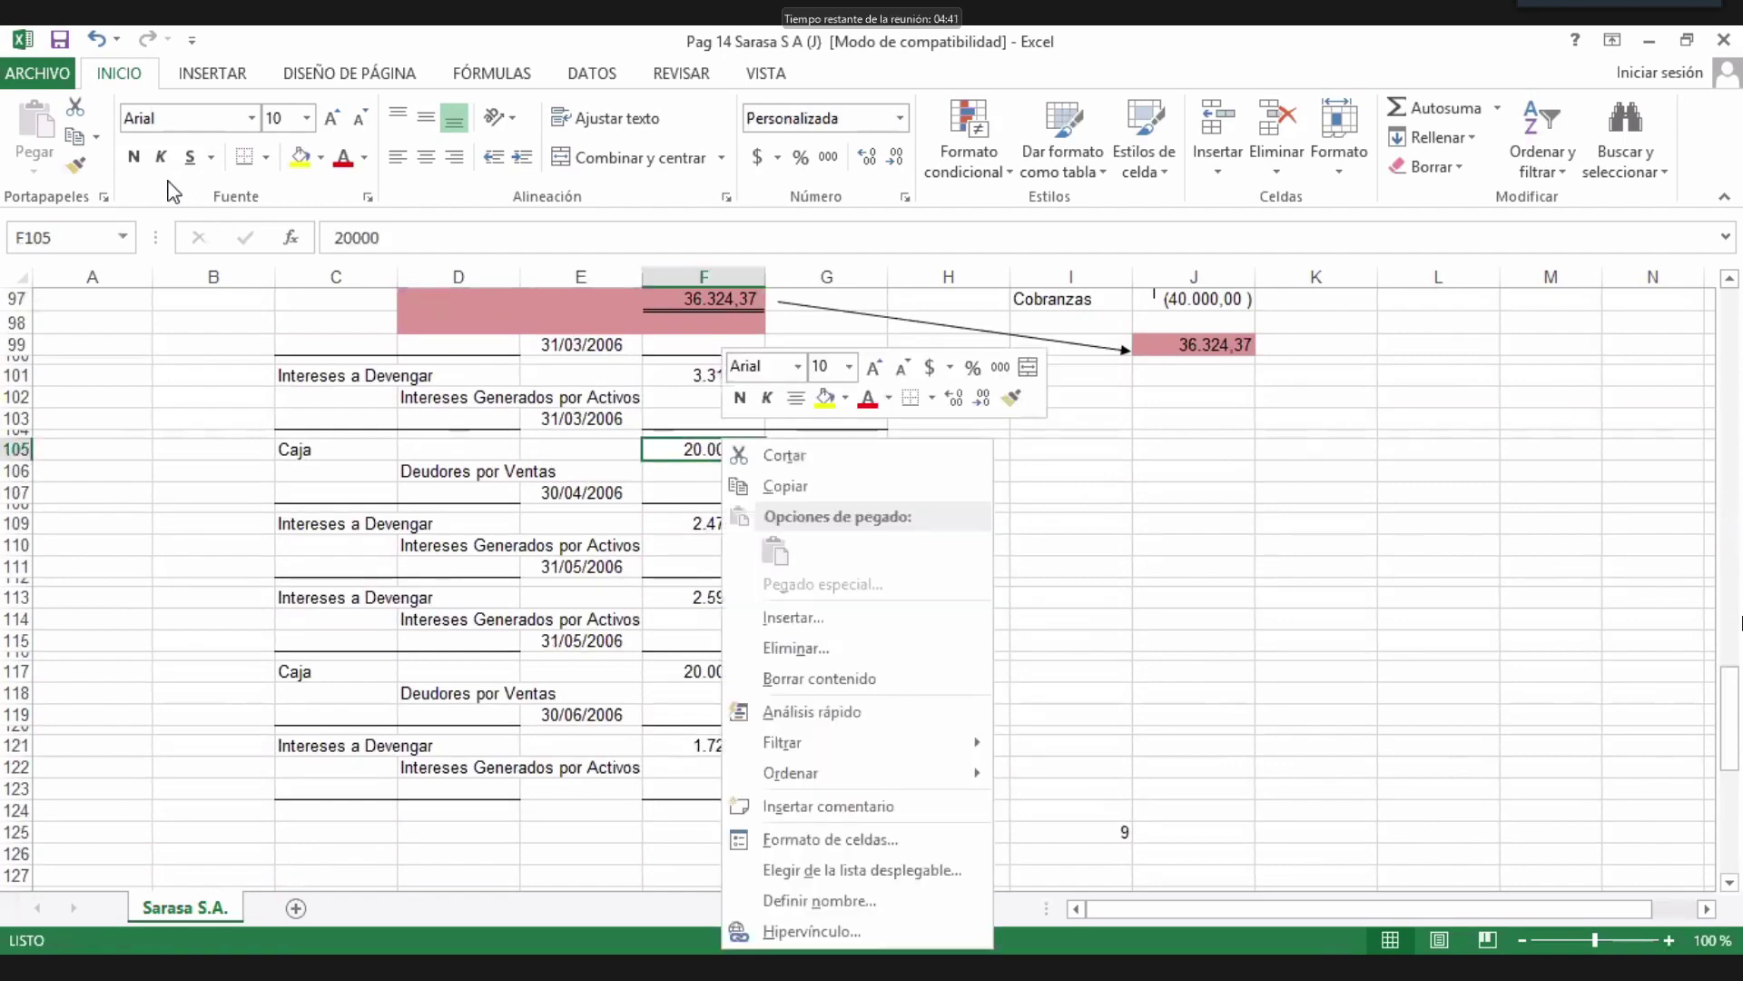
scroll(544, 537, down, 12)
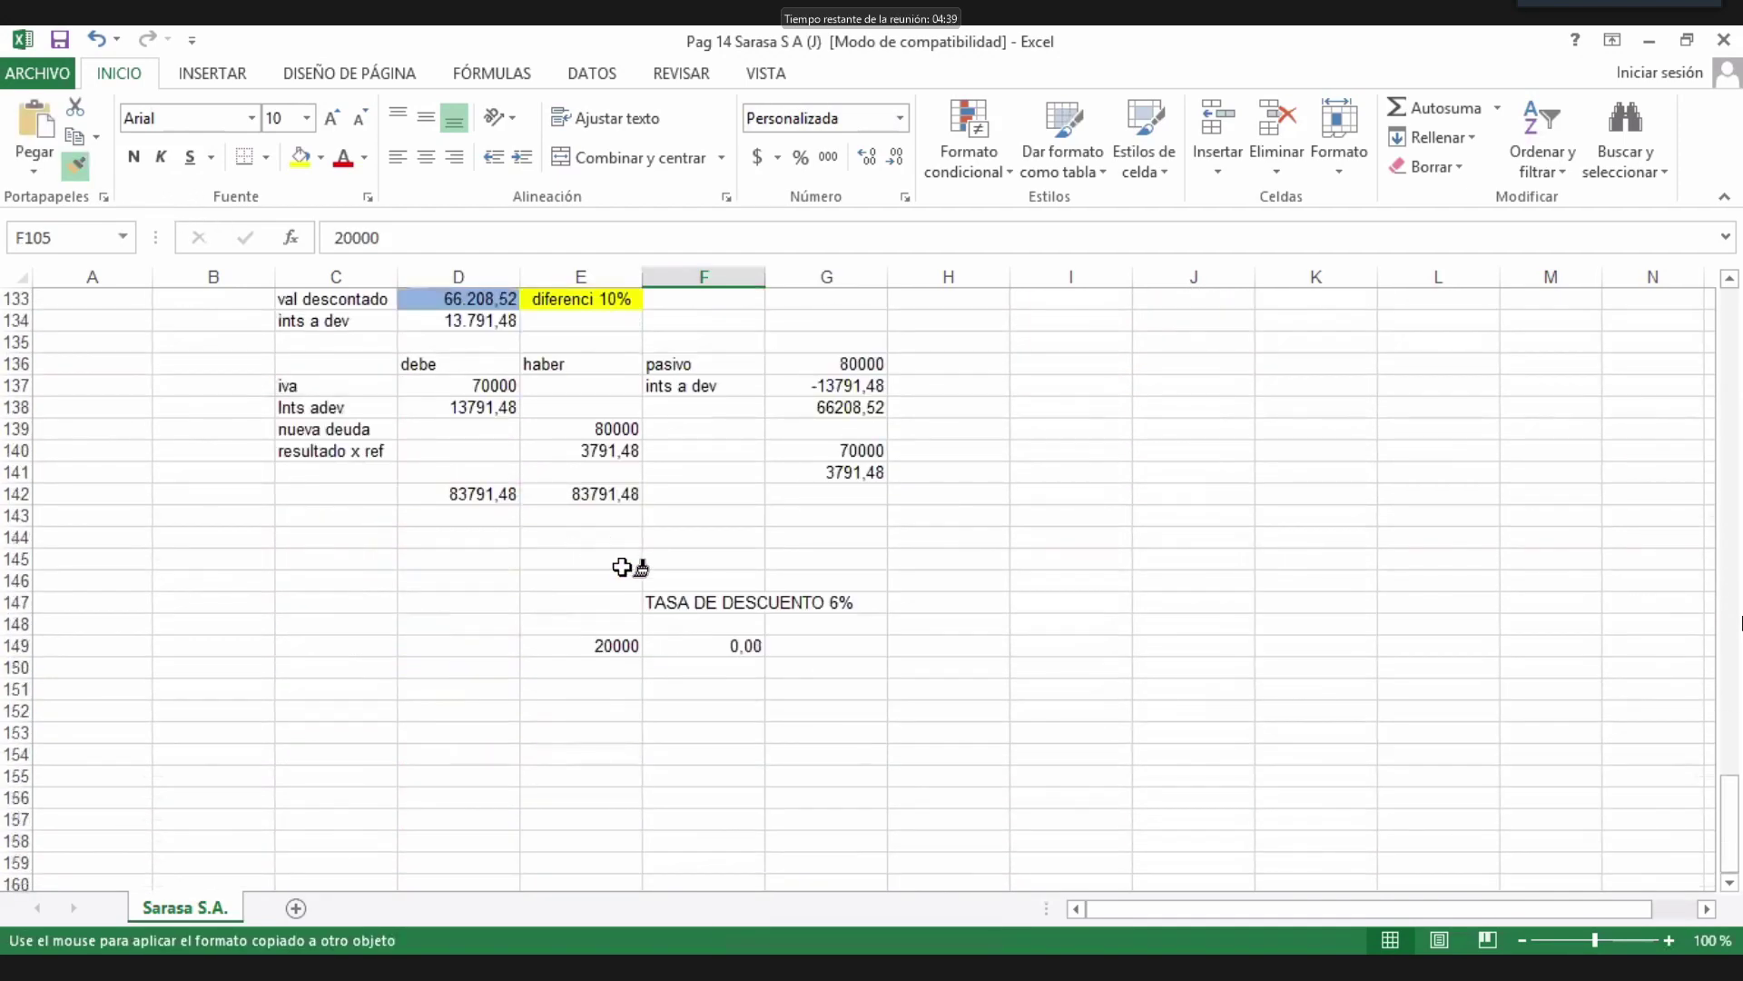
drag(615, 640, 608, 701)
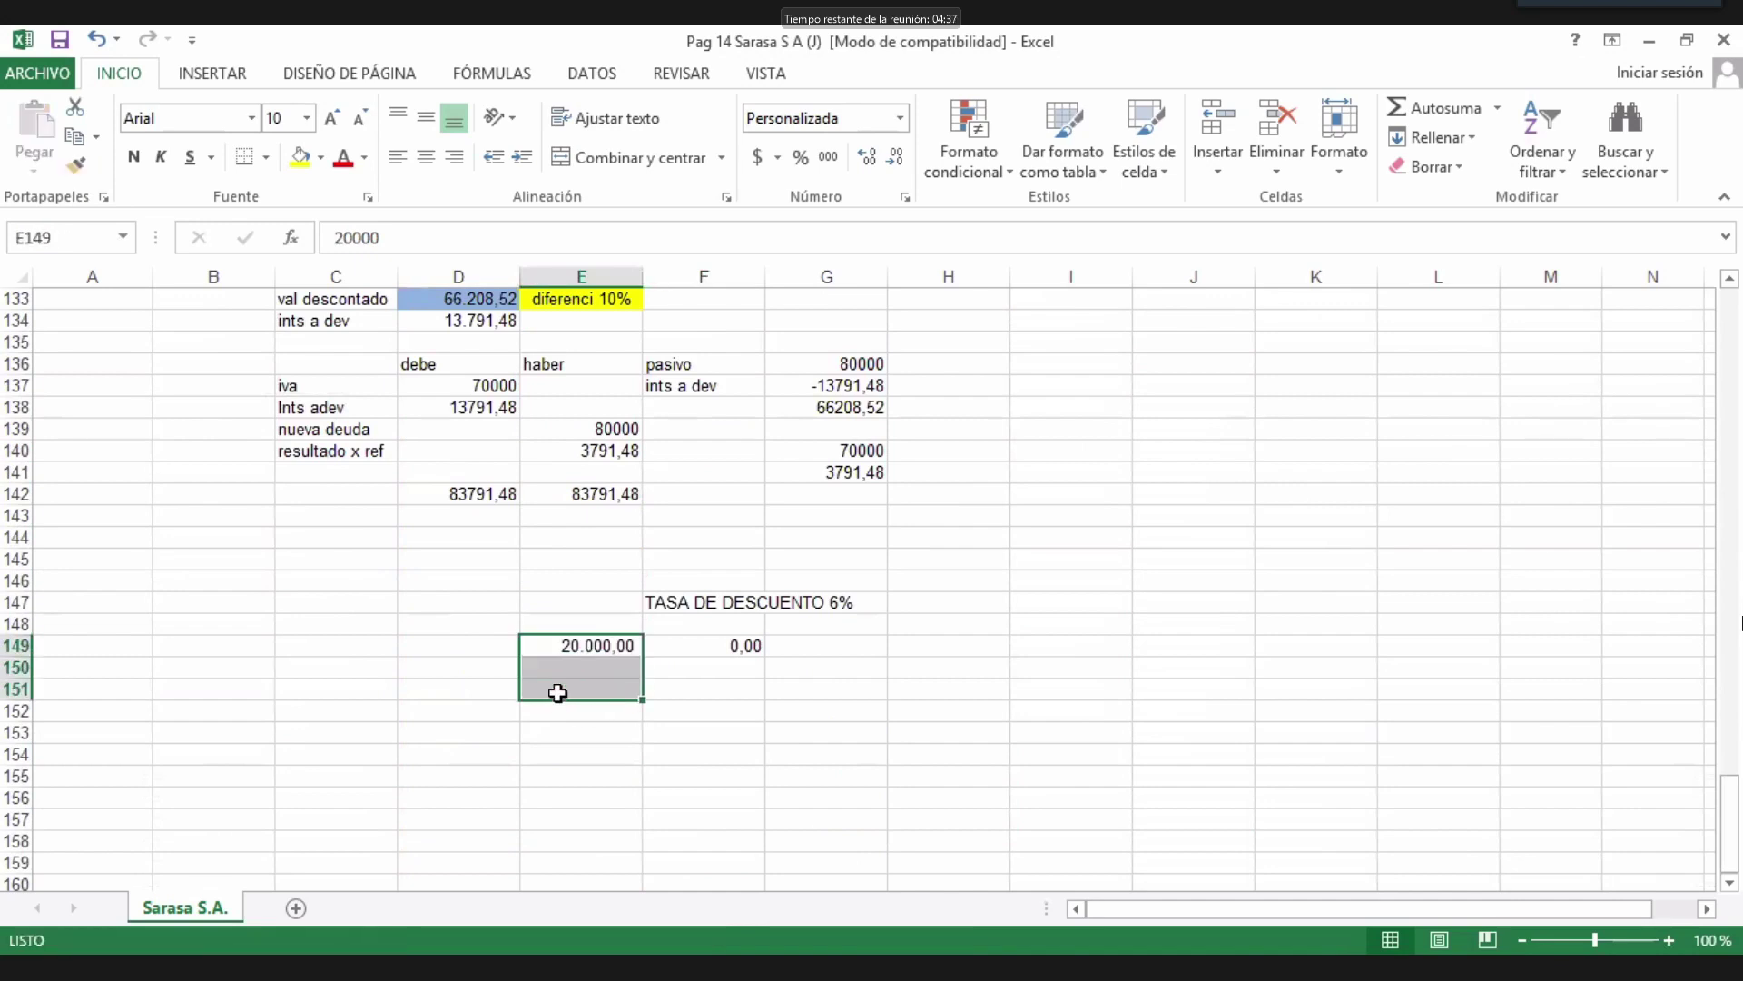
Enter the second instalment of 20.000 in cell E150.
click(569, 669)
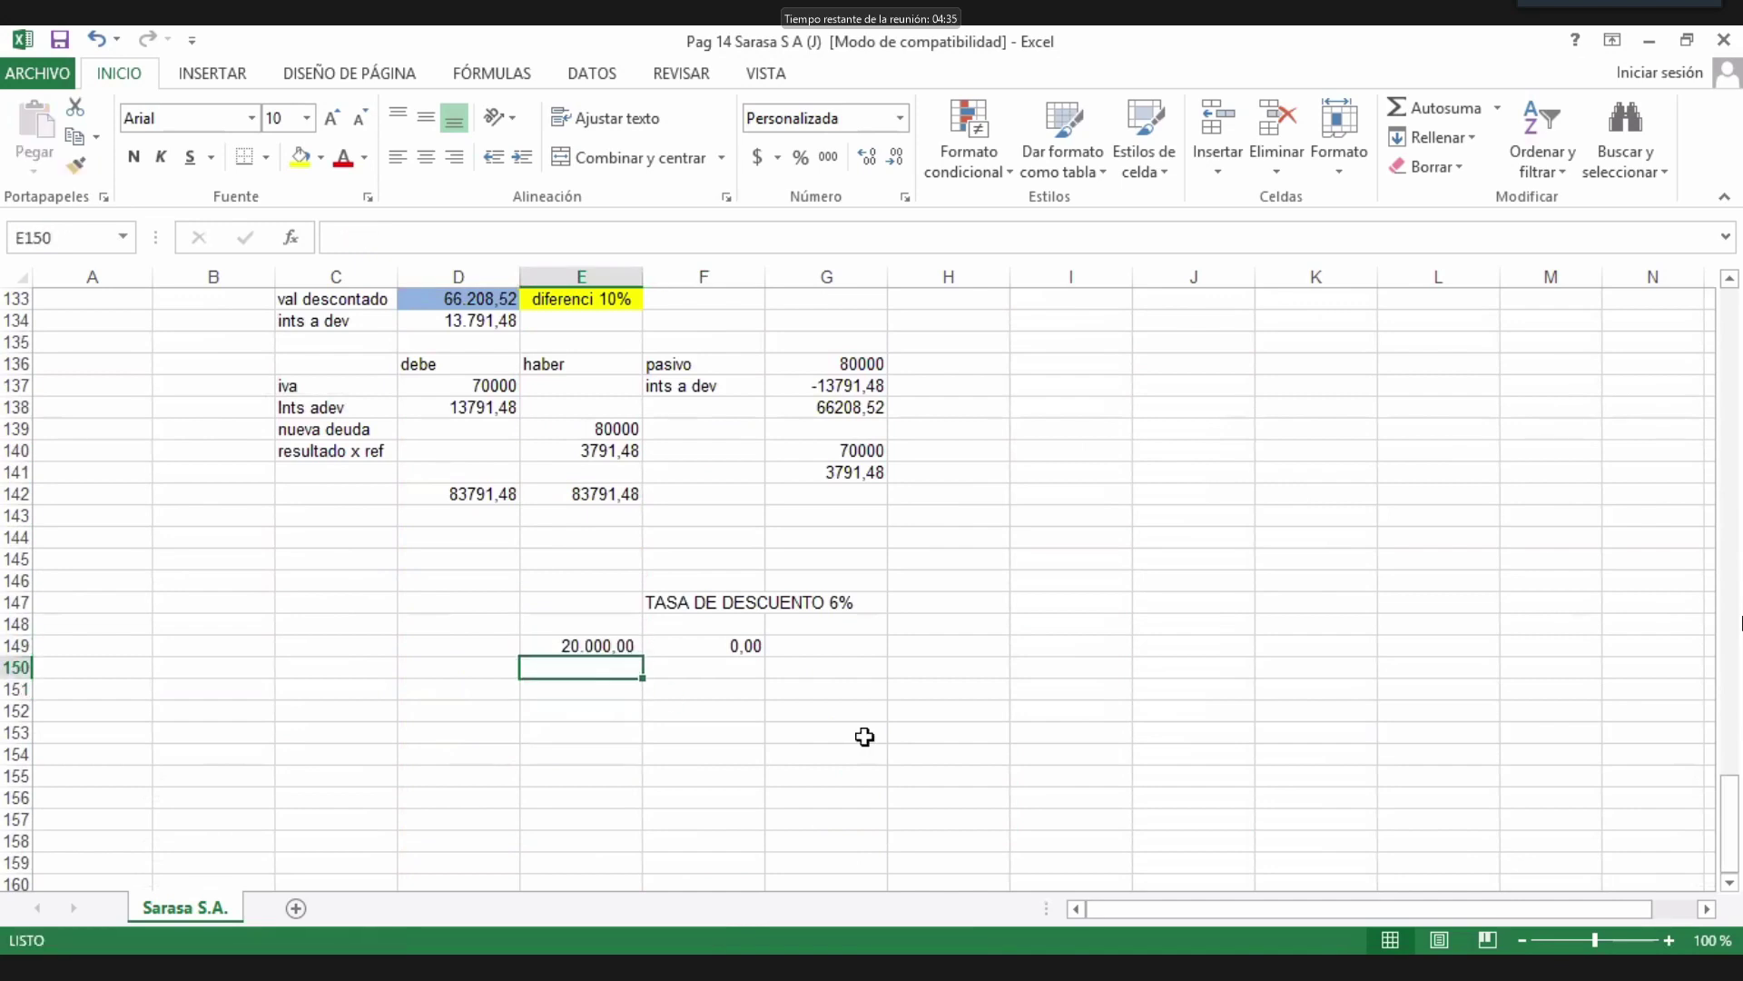
text(20,000)
key(Return)
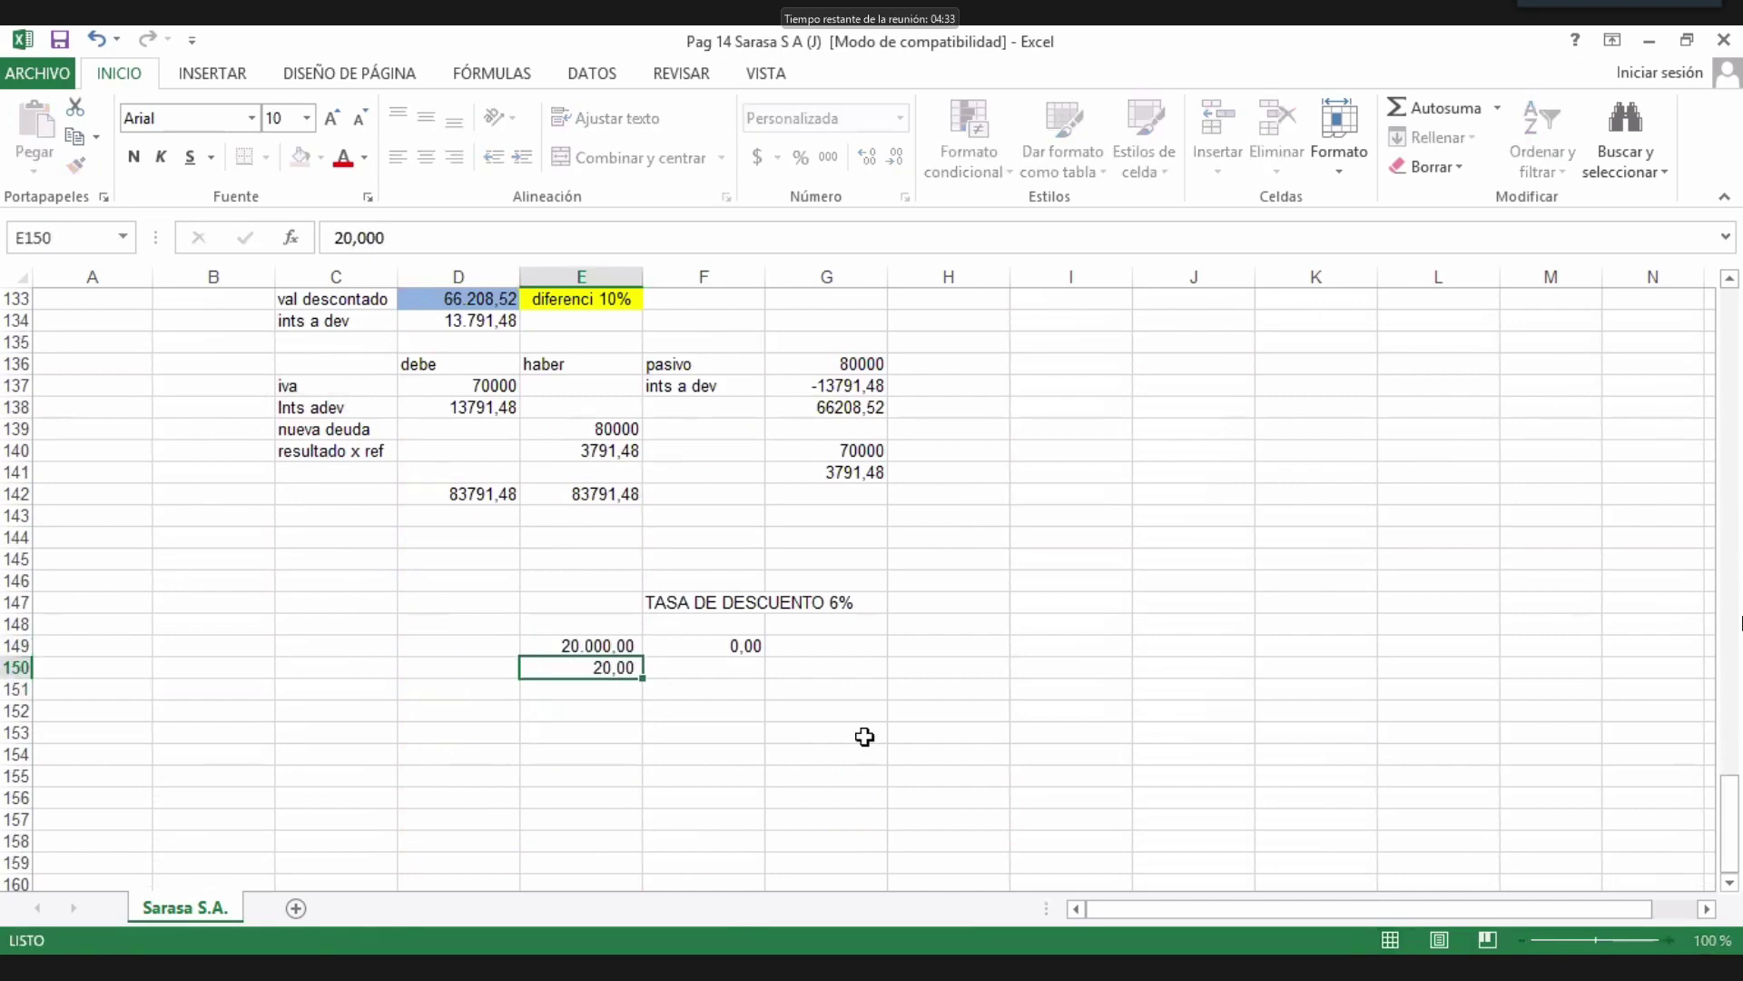
click(626, 669)
text(20.000)
key(Return)
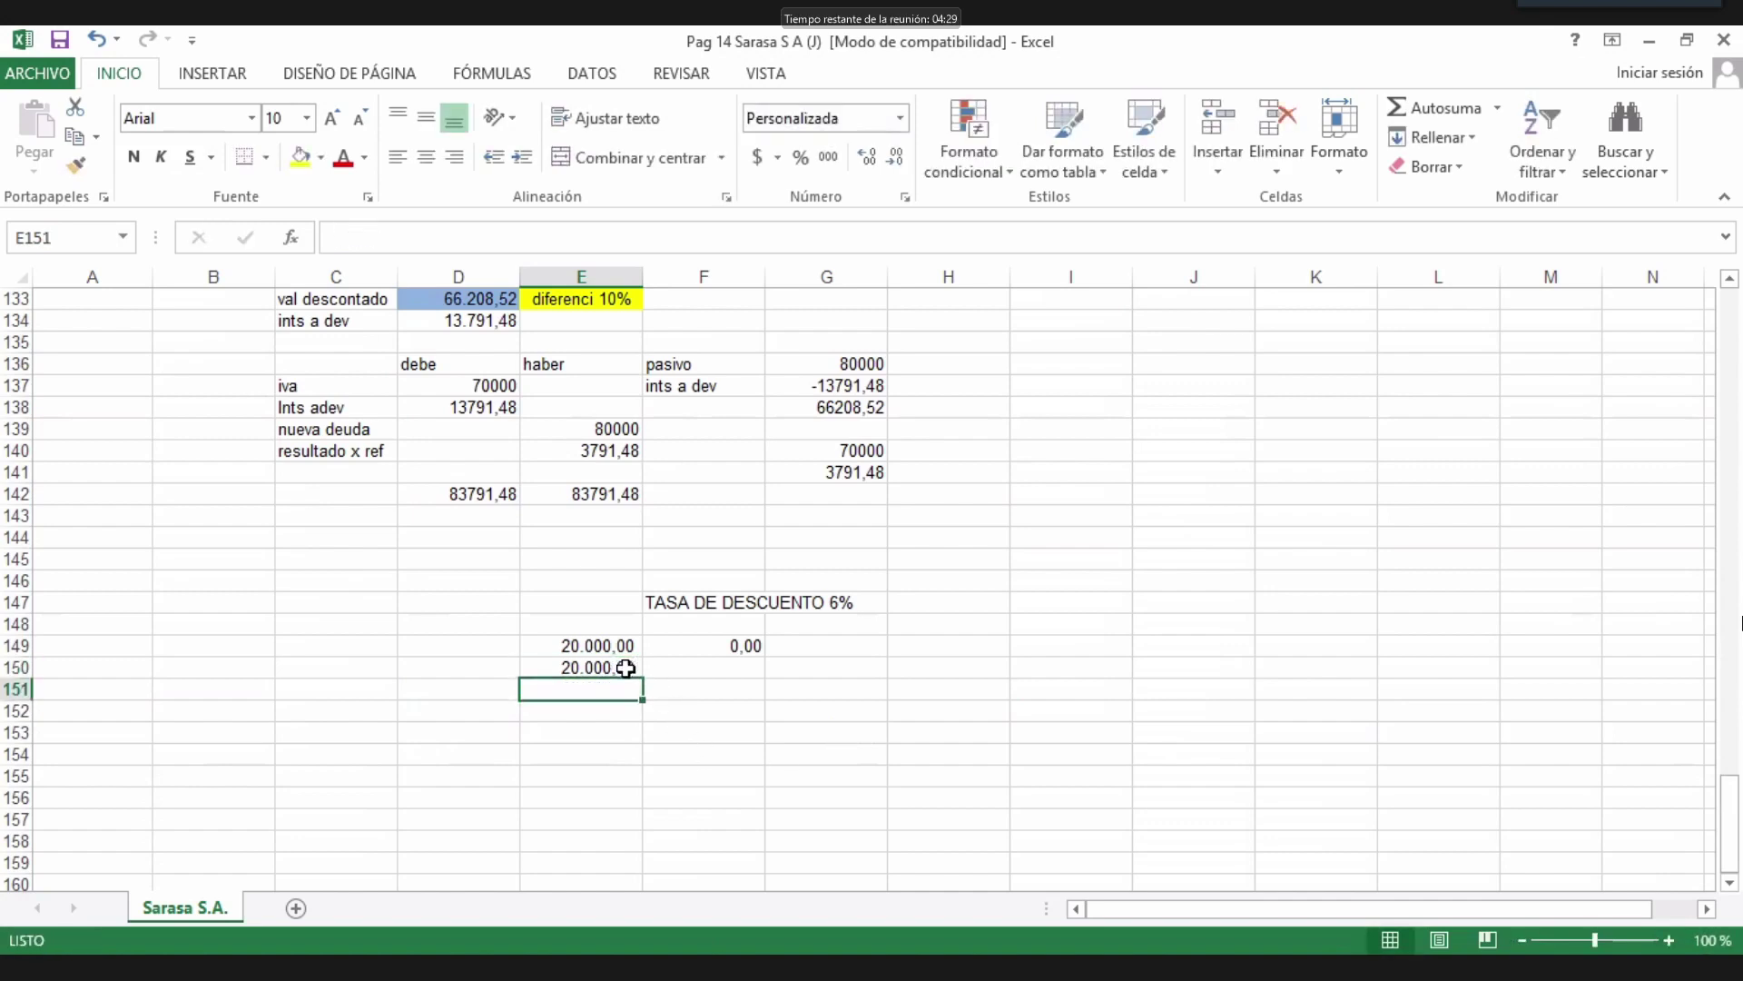
Redirect the cell reference in the F149 present value formula to the instalment amount in E149.
click(696, 647)
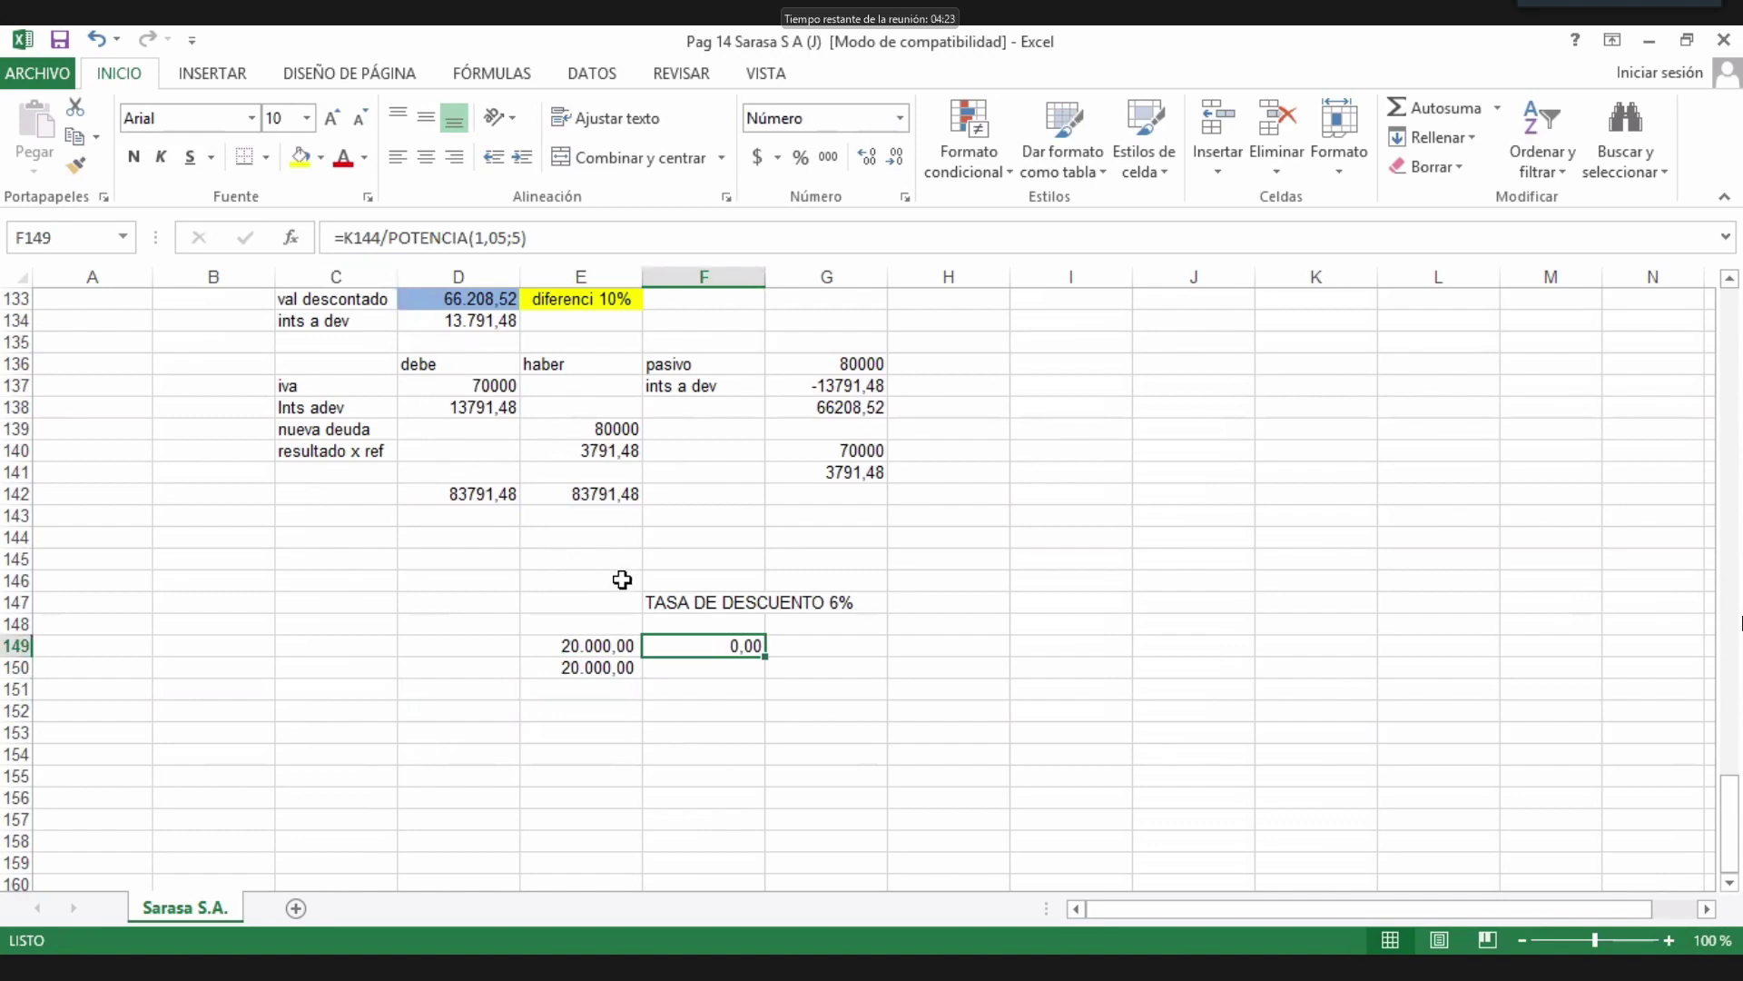
key(F2)
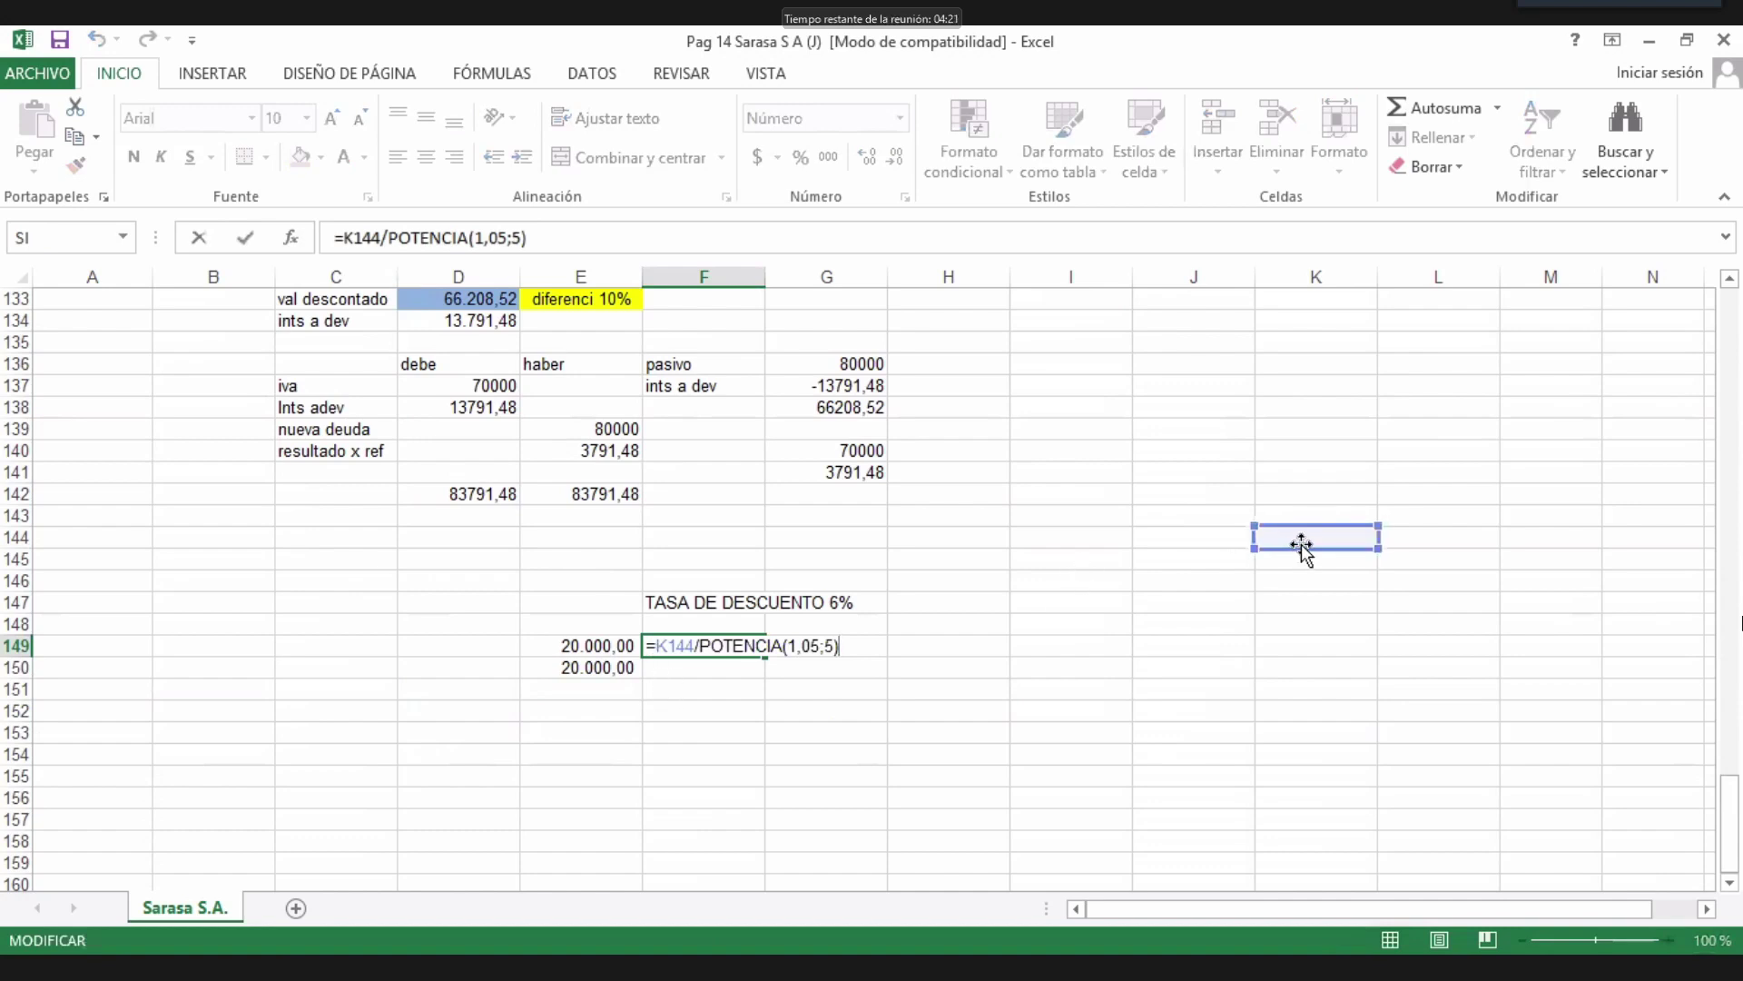
drag(1300, 544, 541, 633)
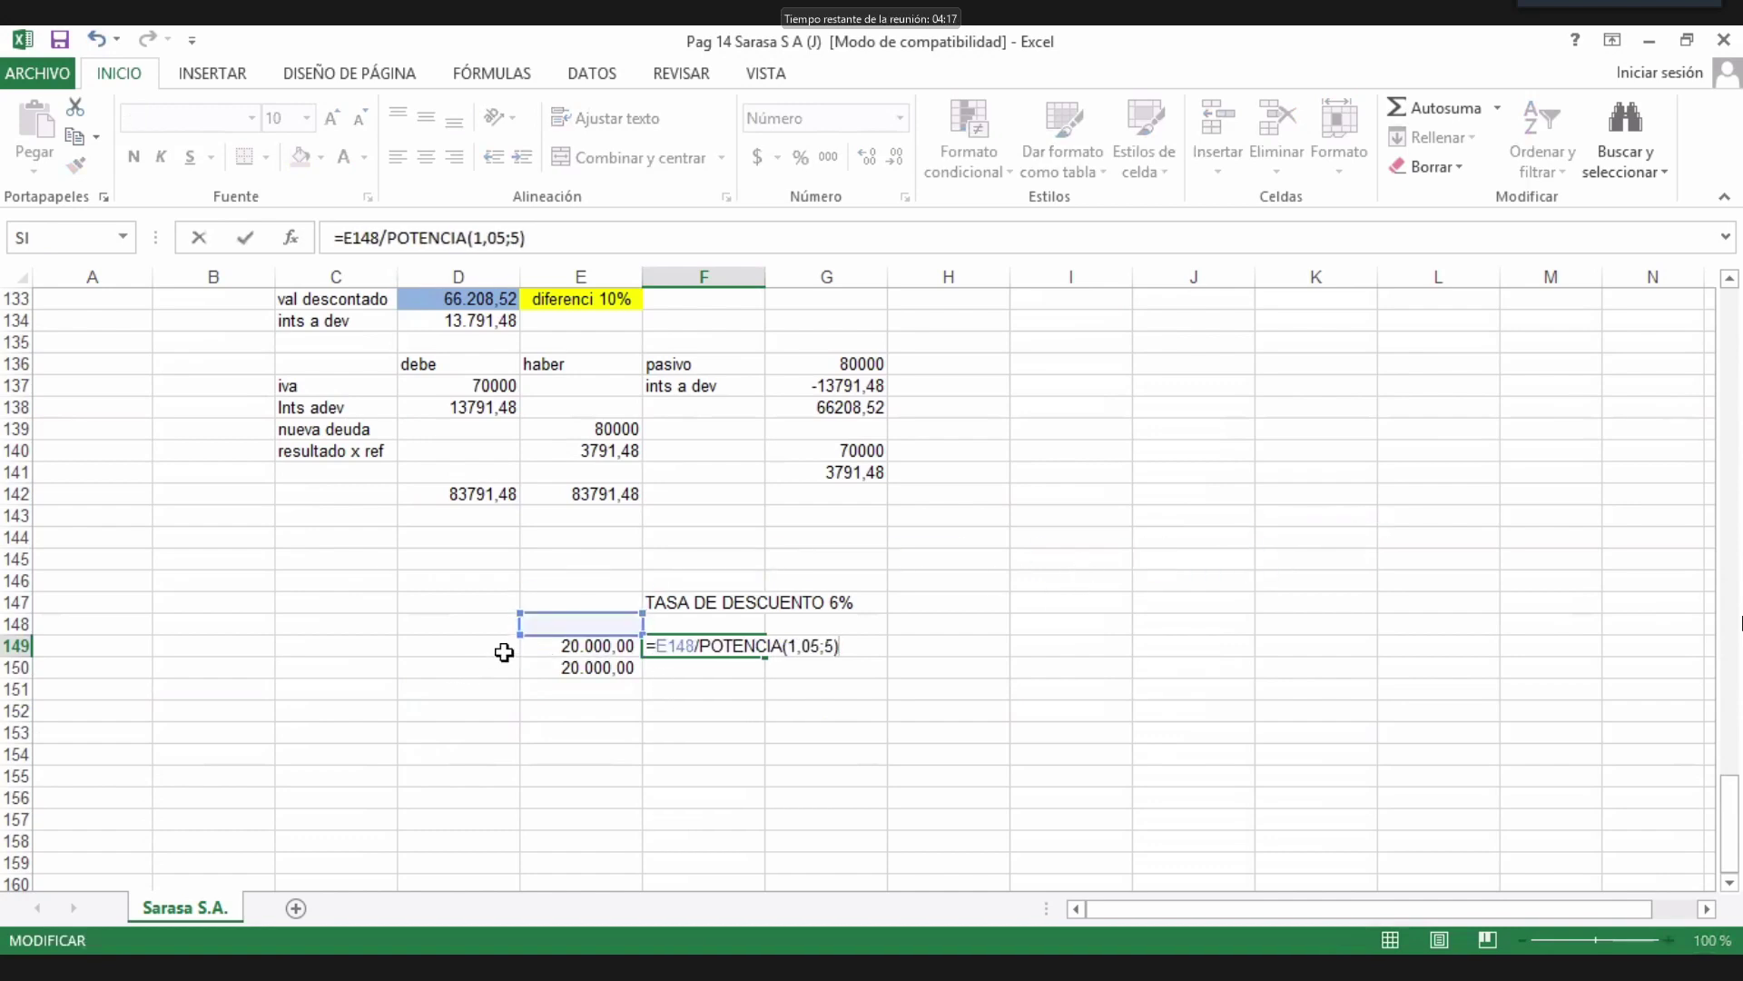
drag(541, 633, 543, 665)
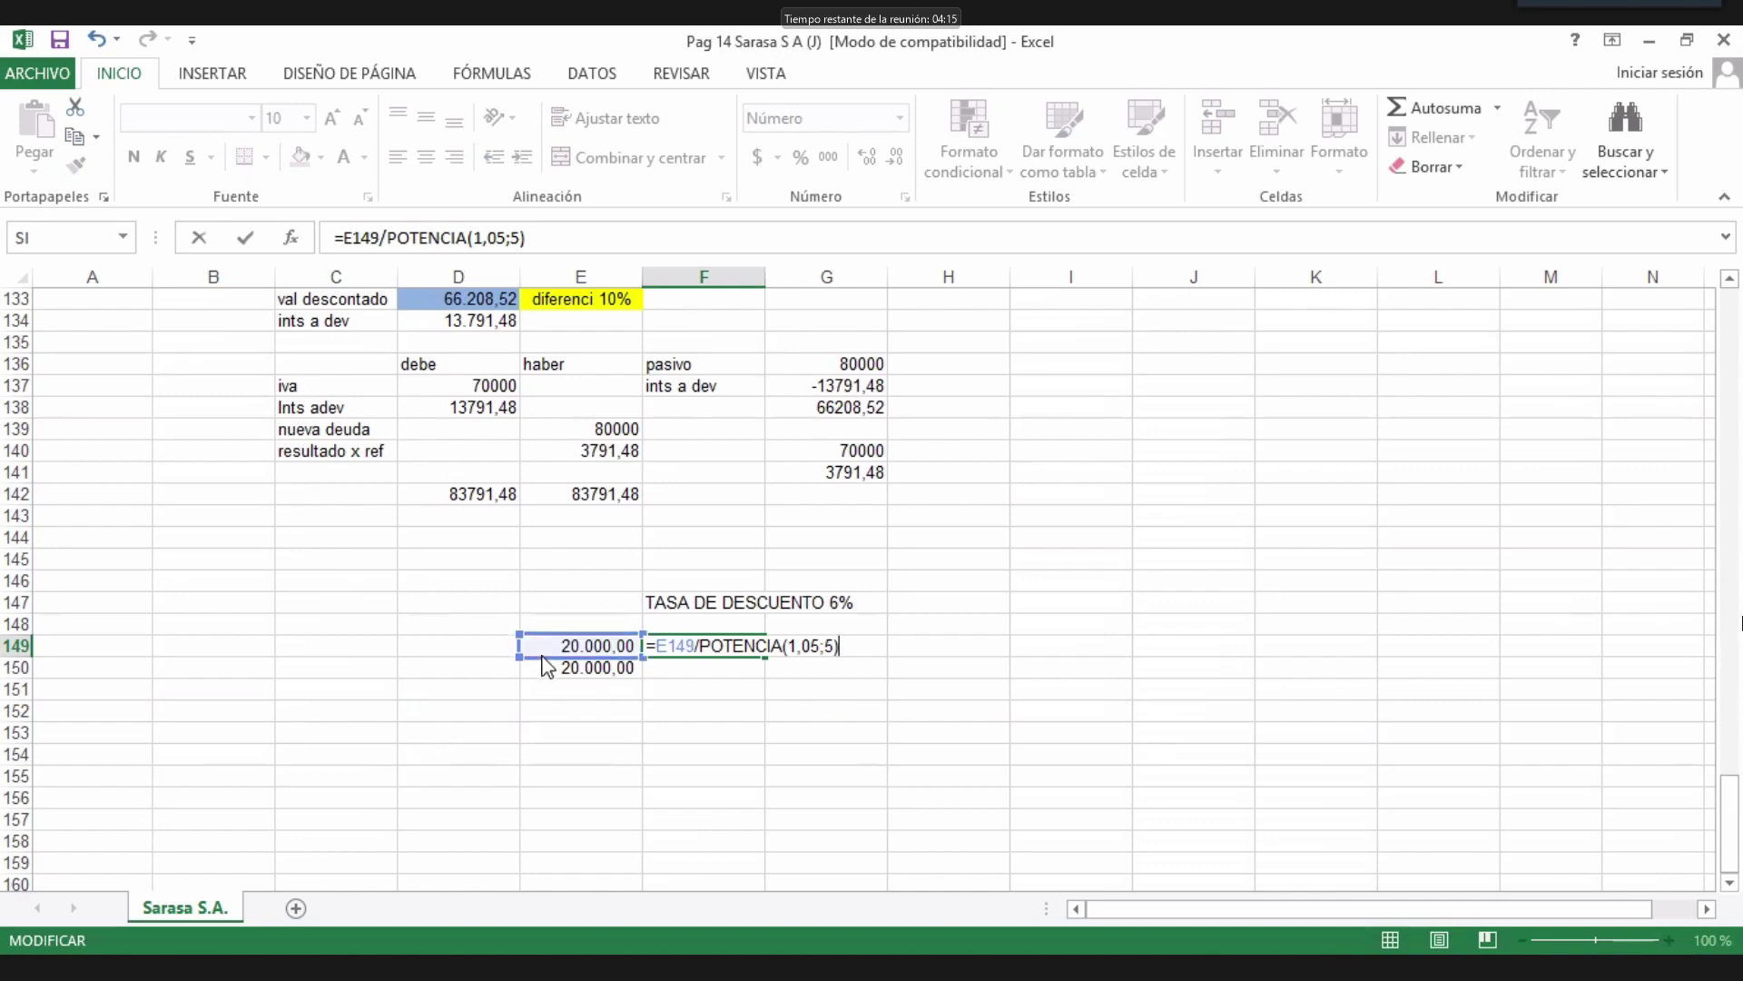
key(Return)
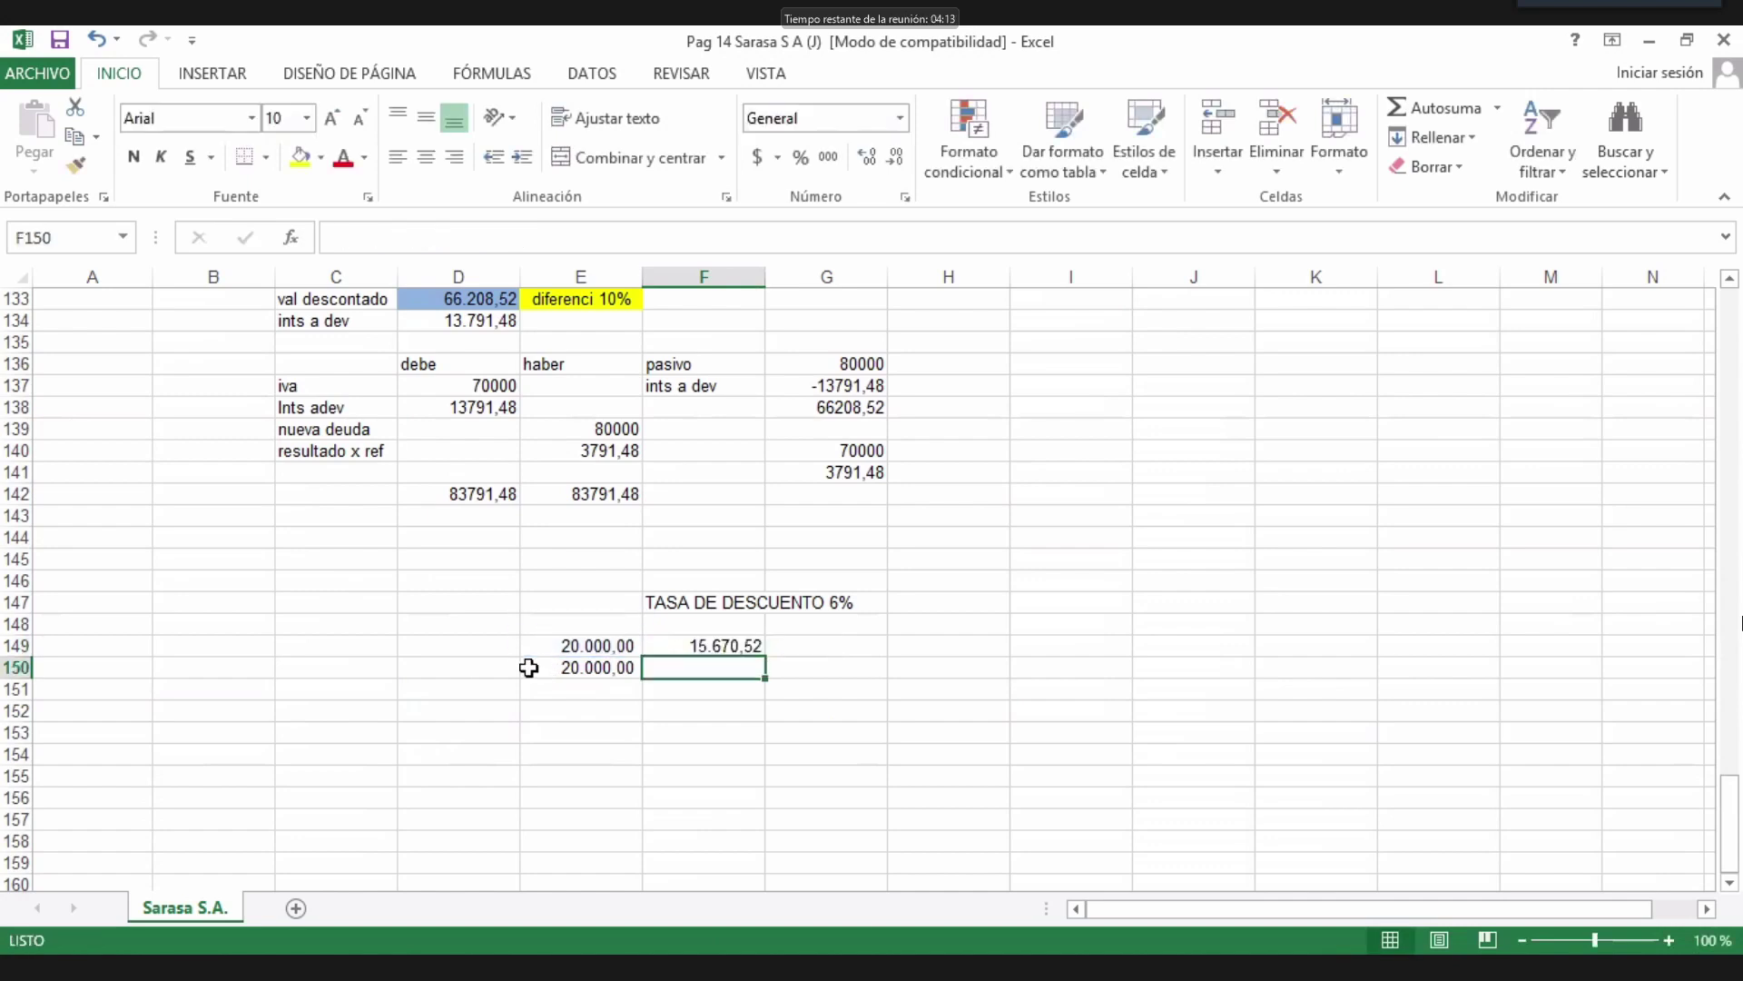
Change the F149 formula to =E149/POTENCIA(1,06;1) so it discounts one period at 6%.
click(691, 643)
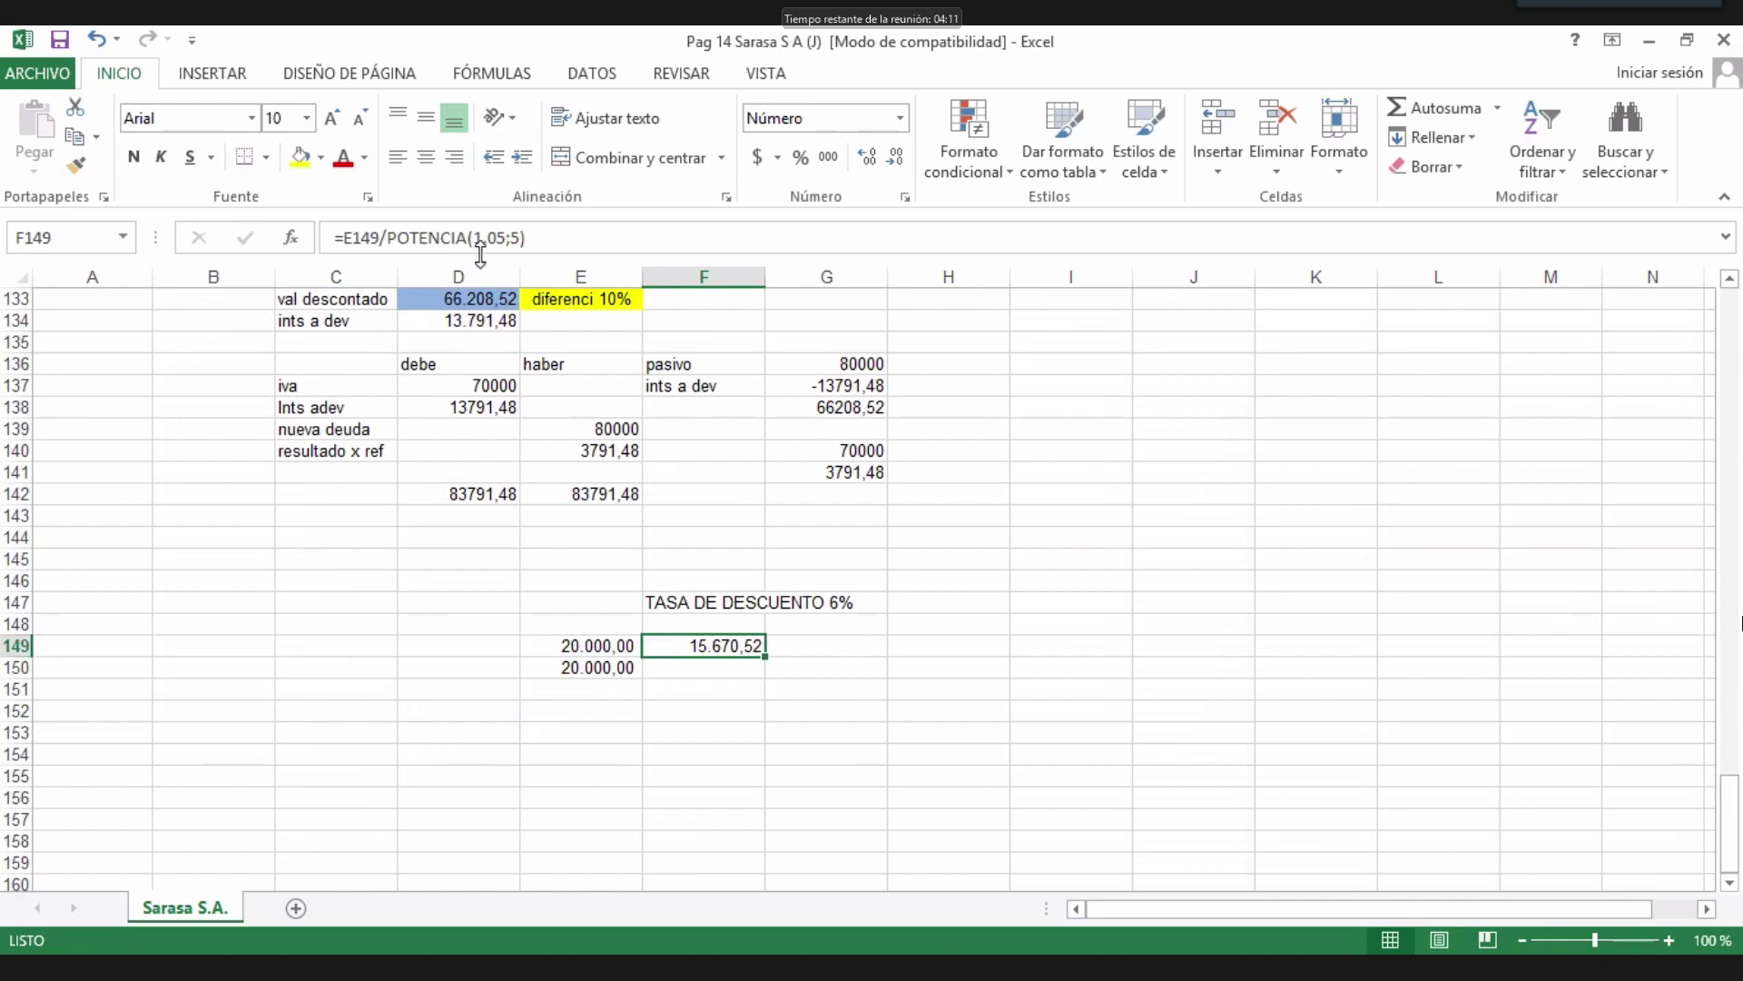
click(504, 237)
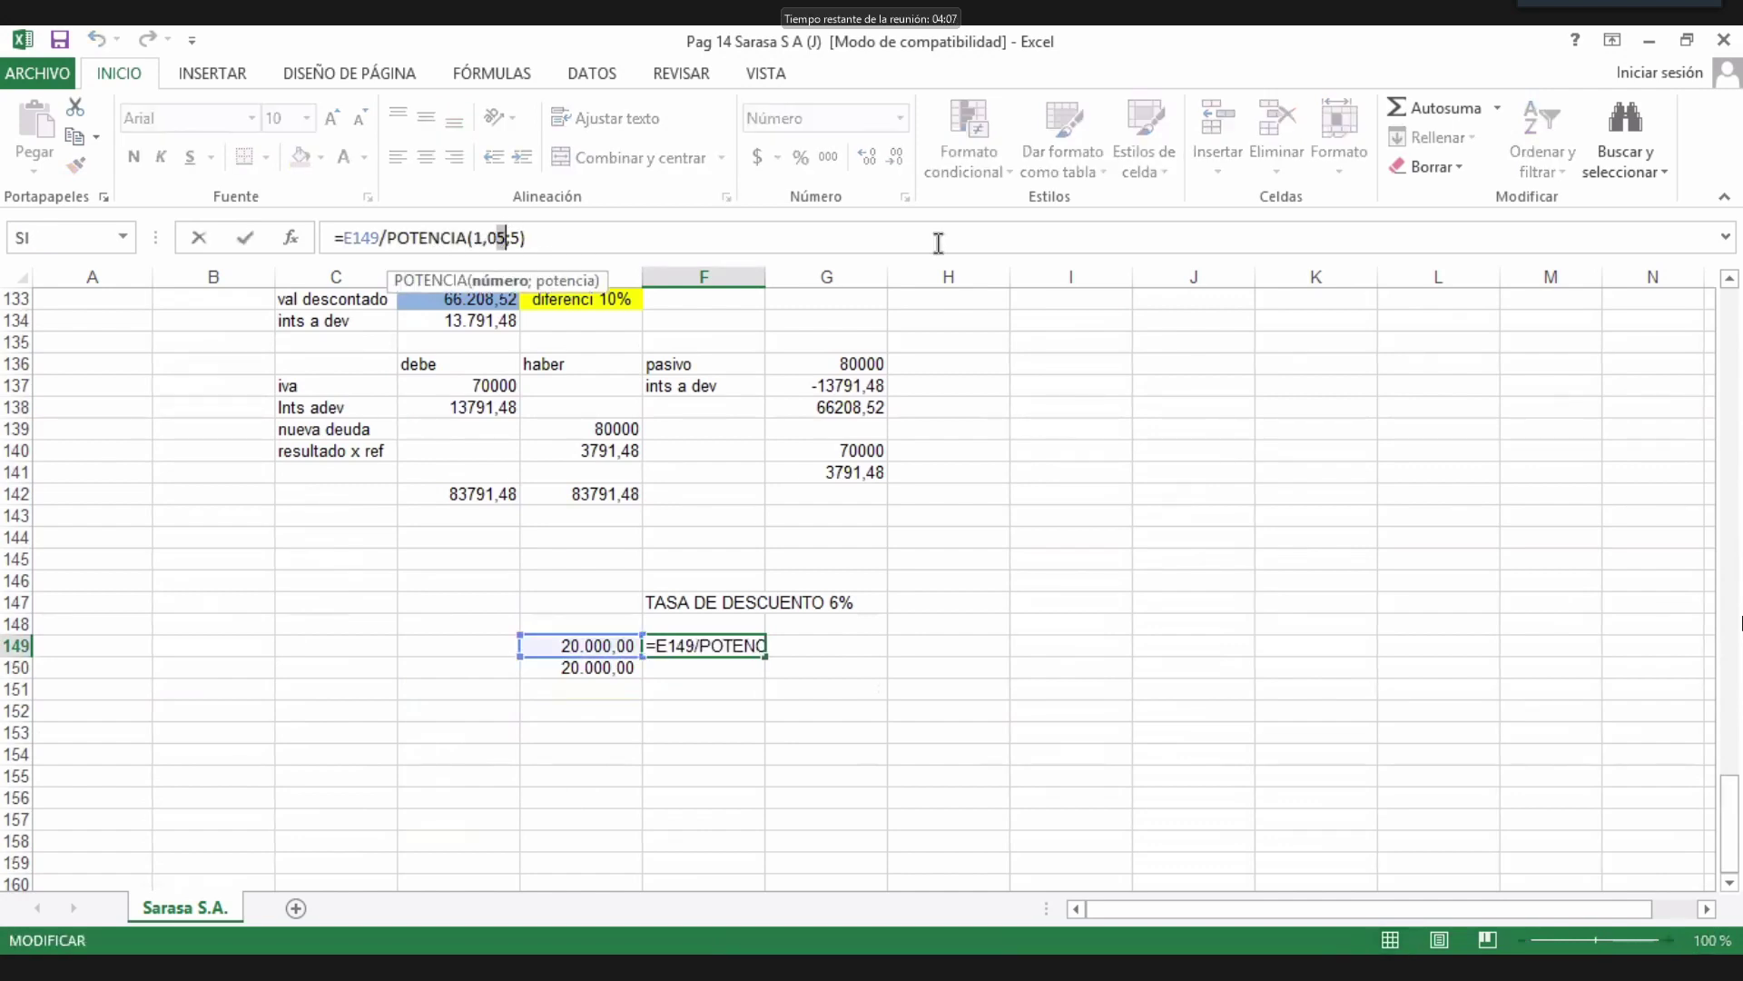
key(BackSpace)
text(6)
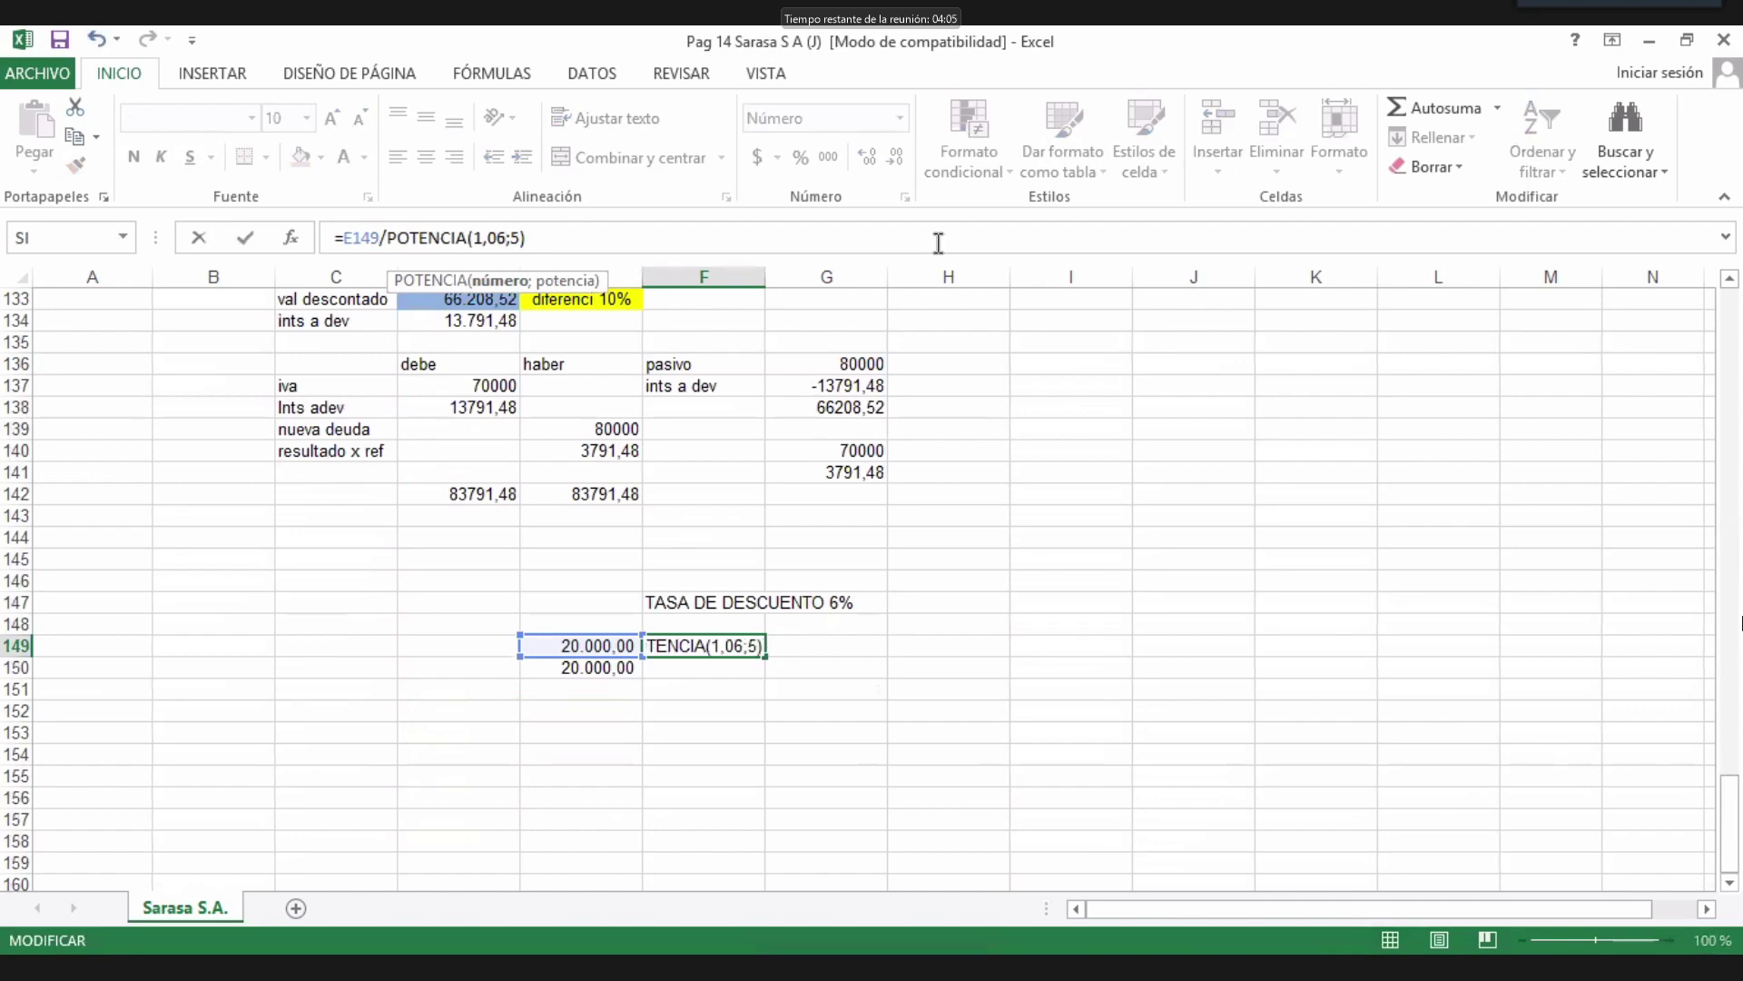
key(Right)
key(Delete)
text(1)
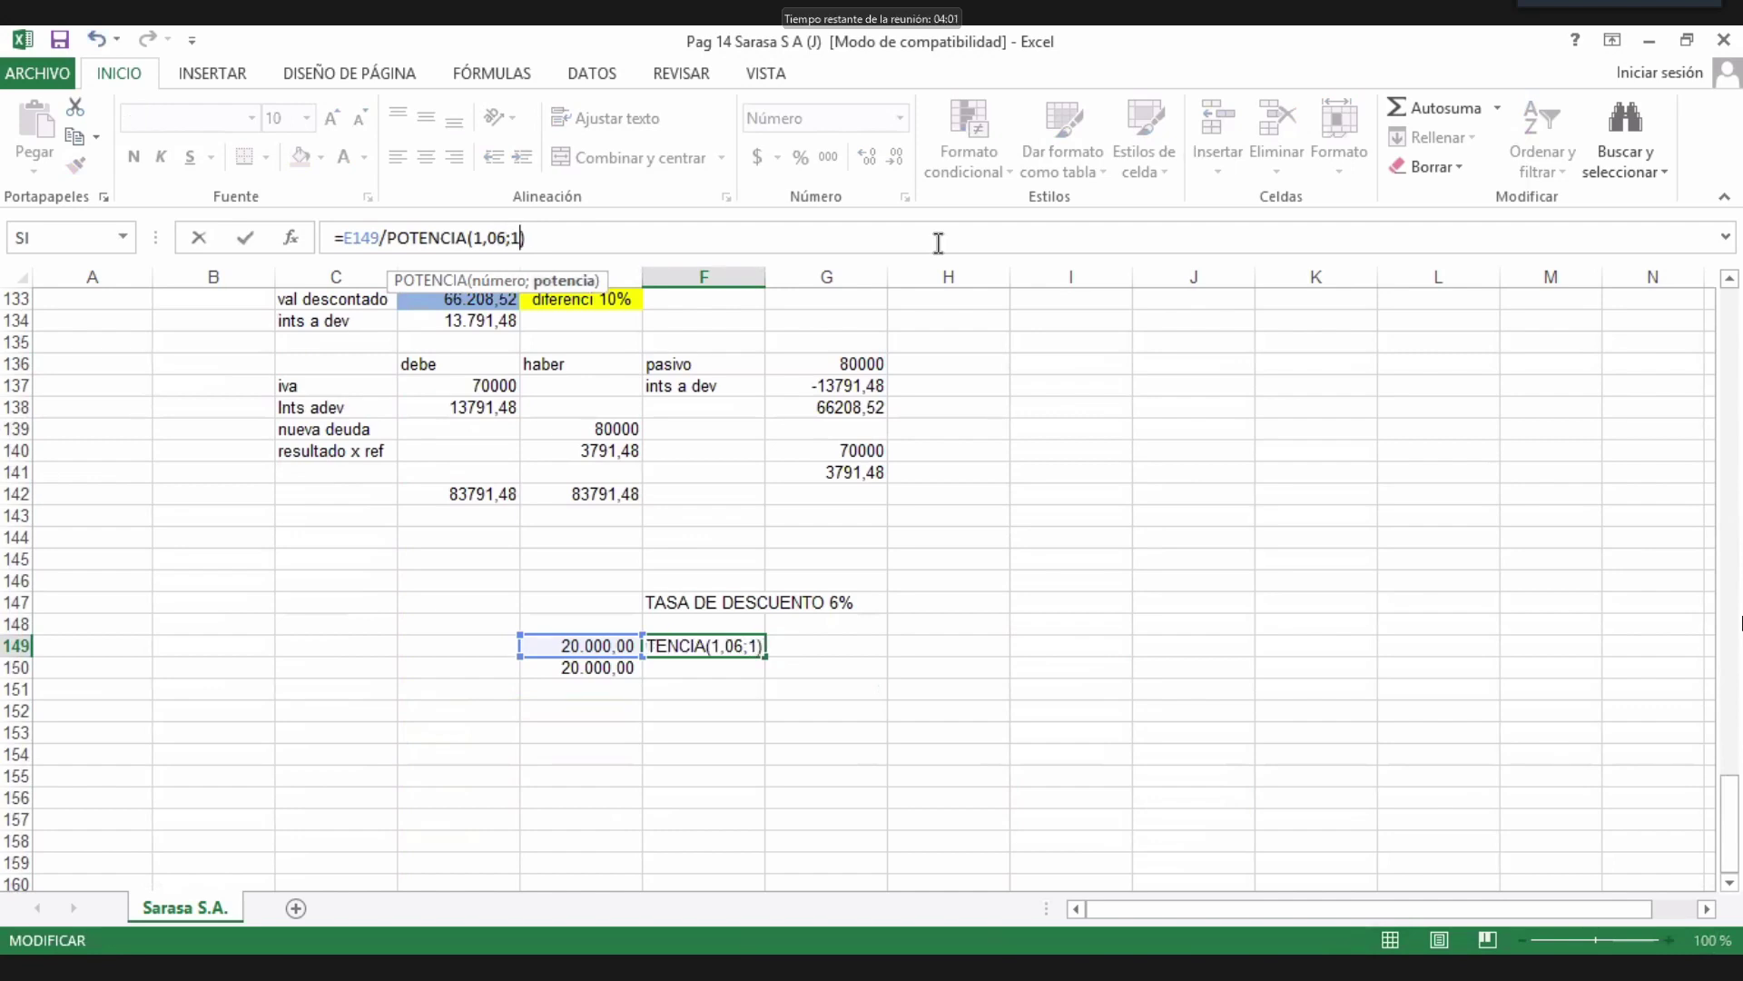
key(Return)
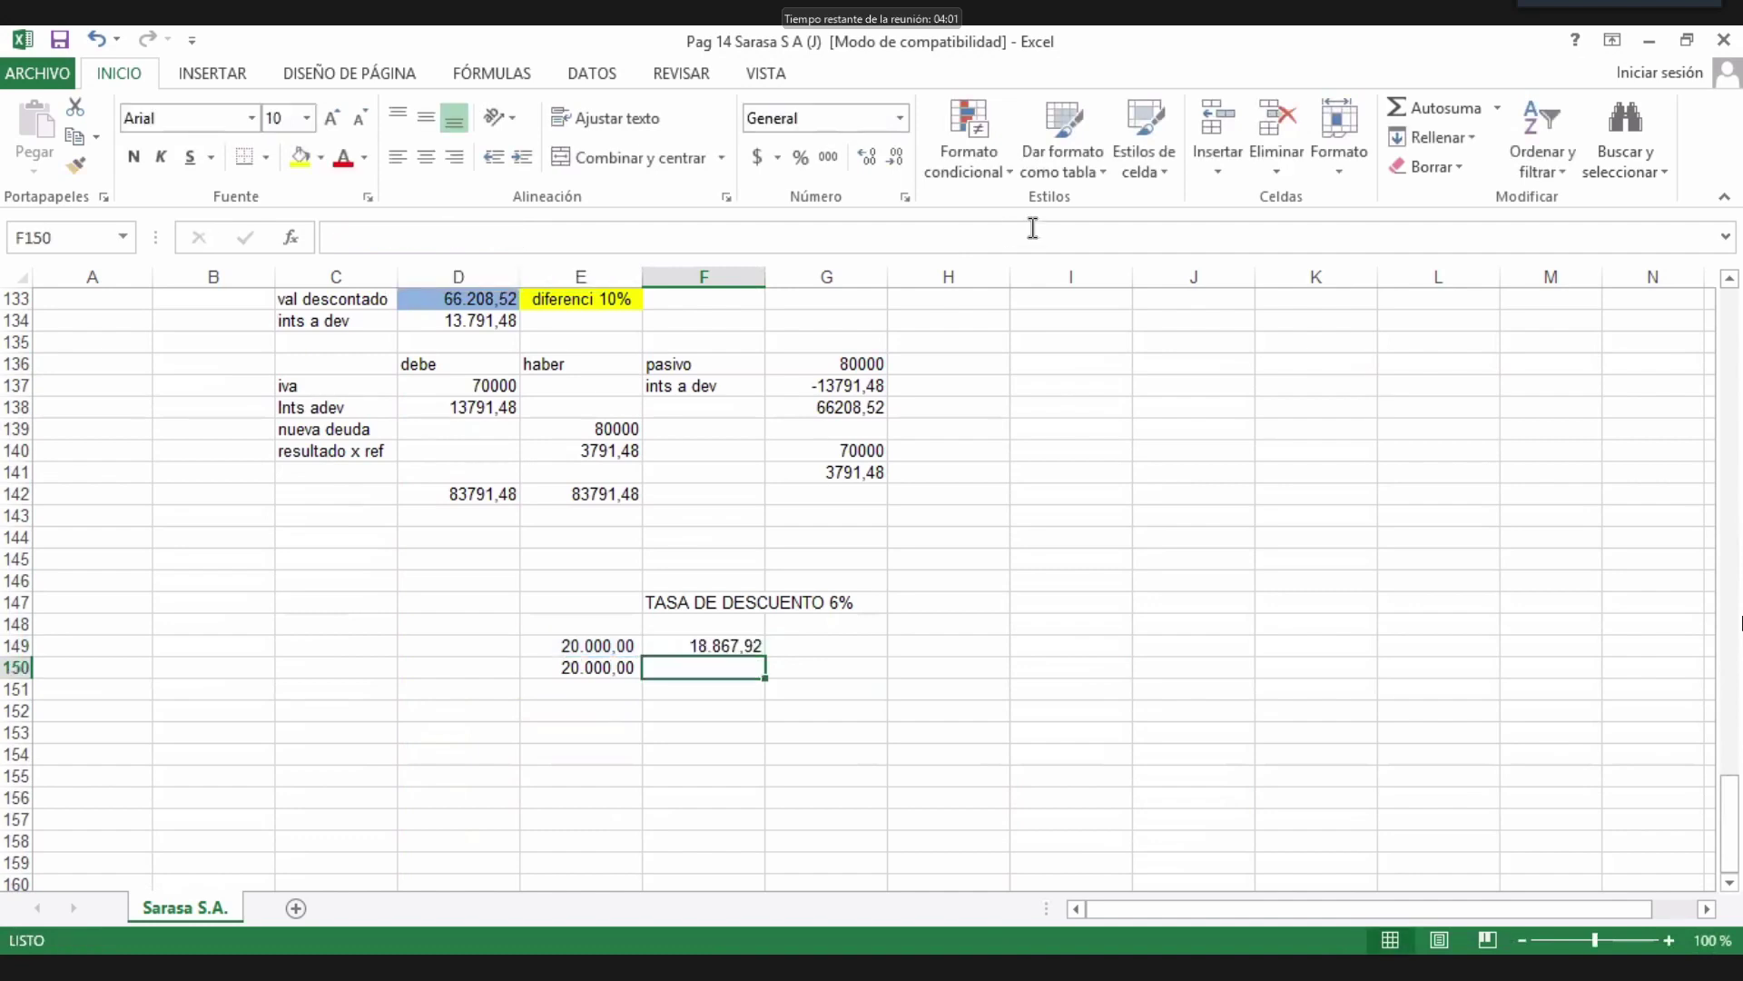
Fill the F149 discount formula down to F150 and set the power there to 3 periods.
click(746, 641)
drag(767, 658, 767, 683)
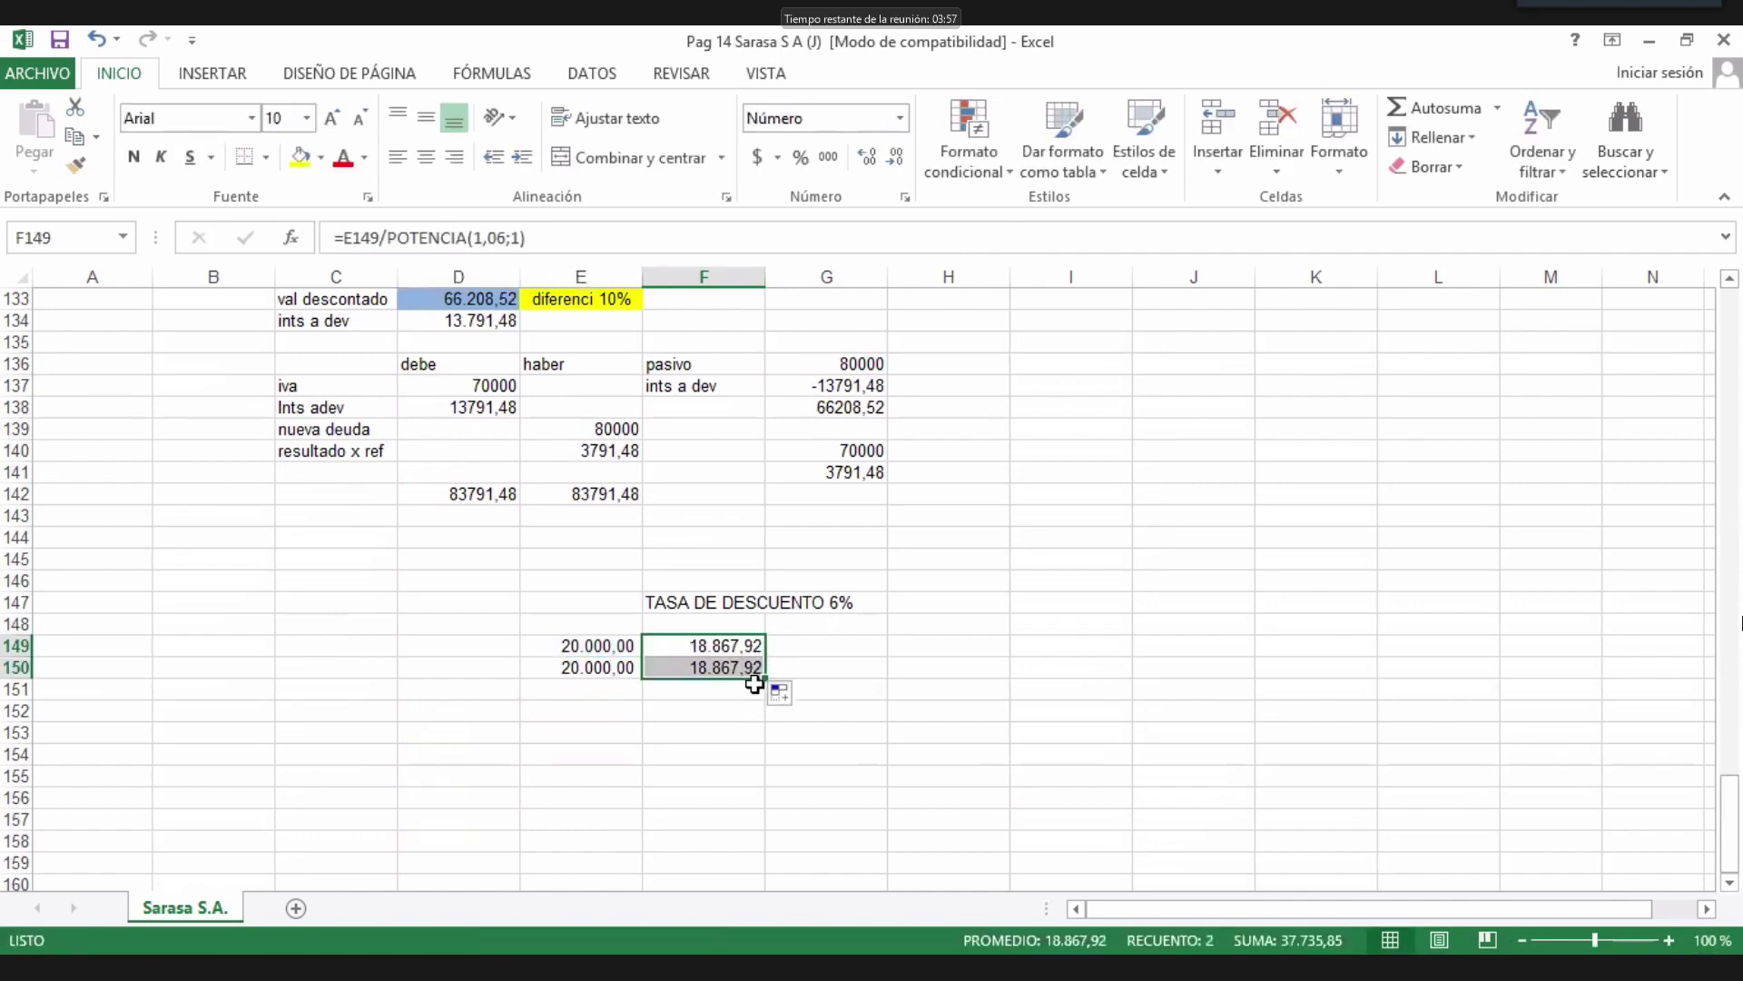
double_click(753, 667)
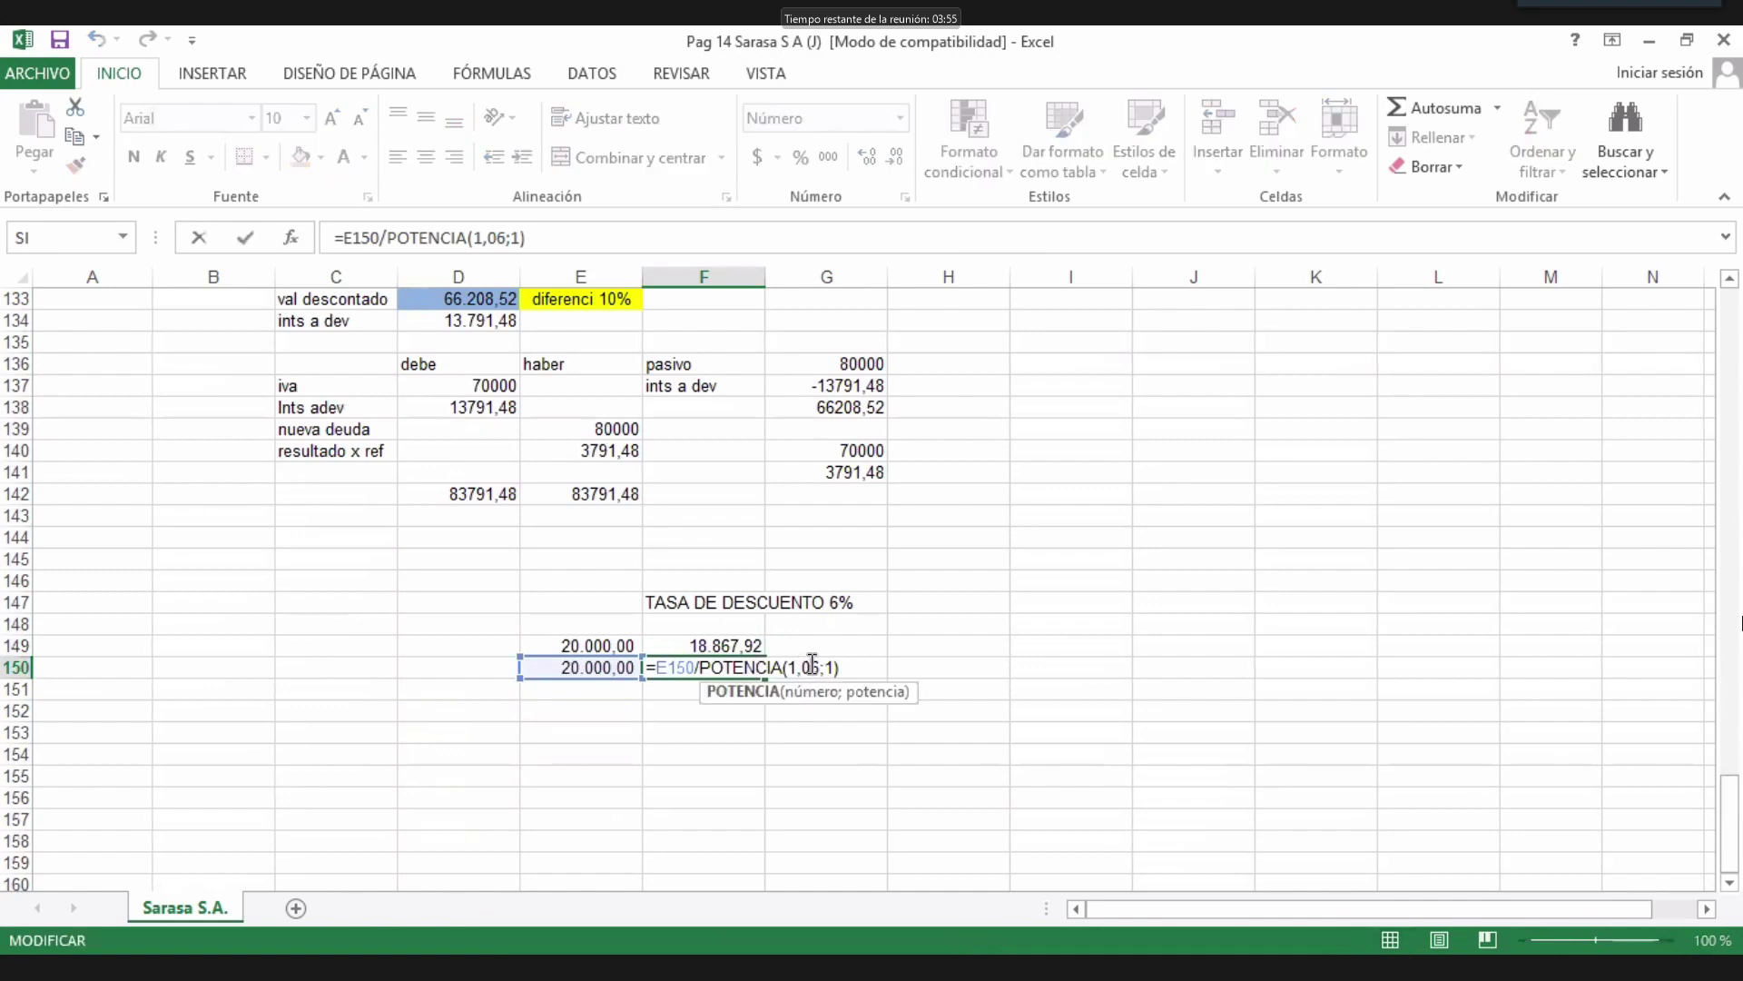
drag(828, 669, 837, 668)
key(Return)
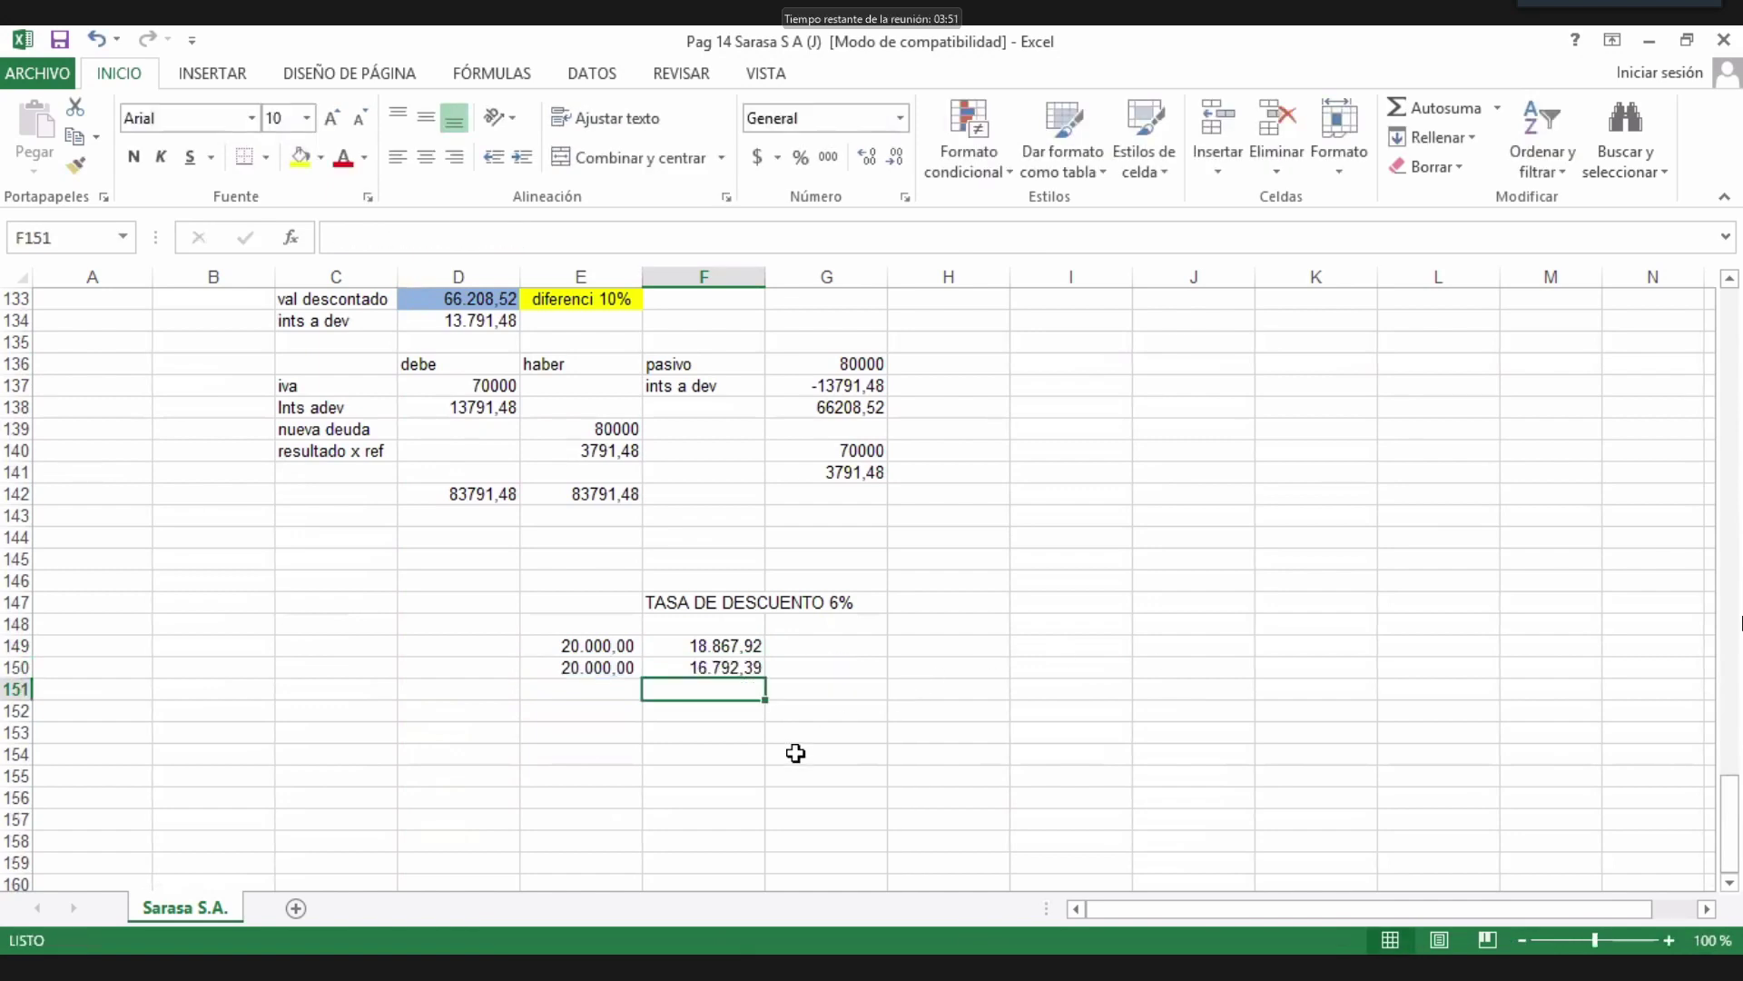
Enter the date 30/06/2006 in cell H149, in the row of the first discounted instalment.
scroll(551, 819, up, 6)
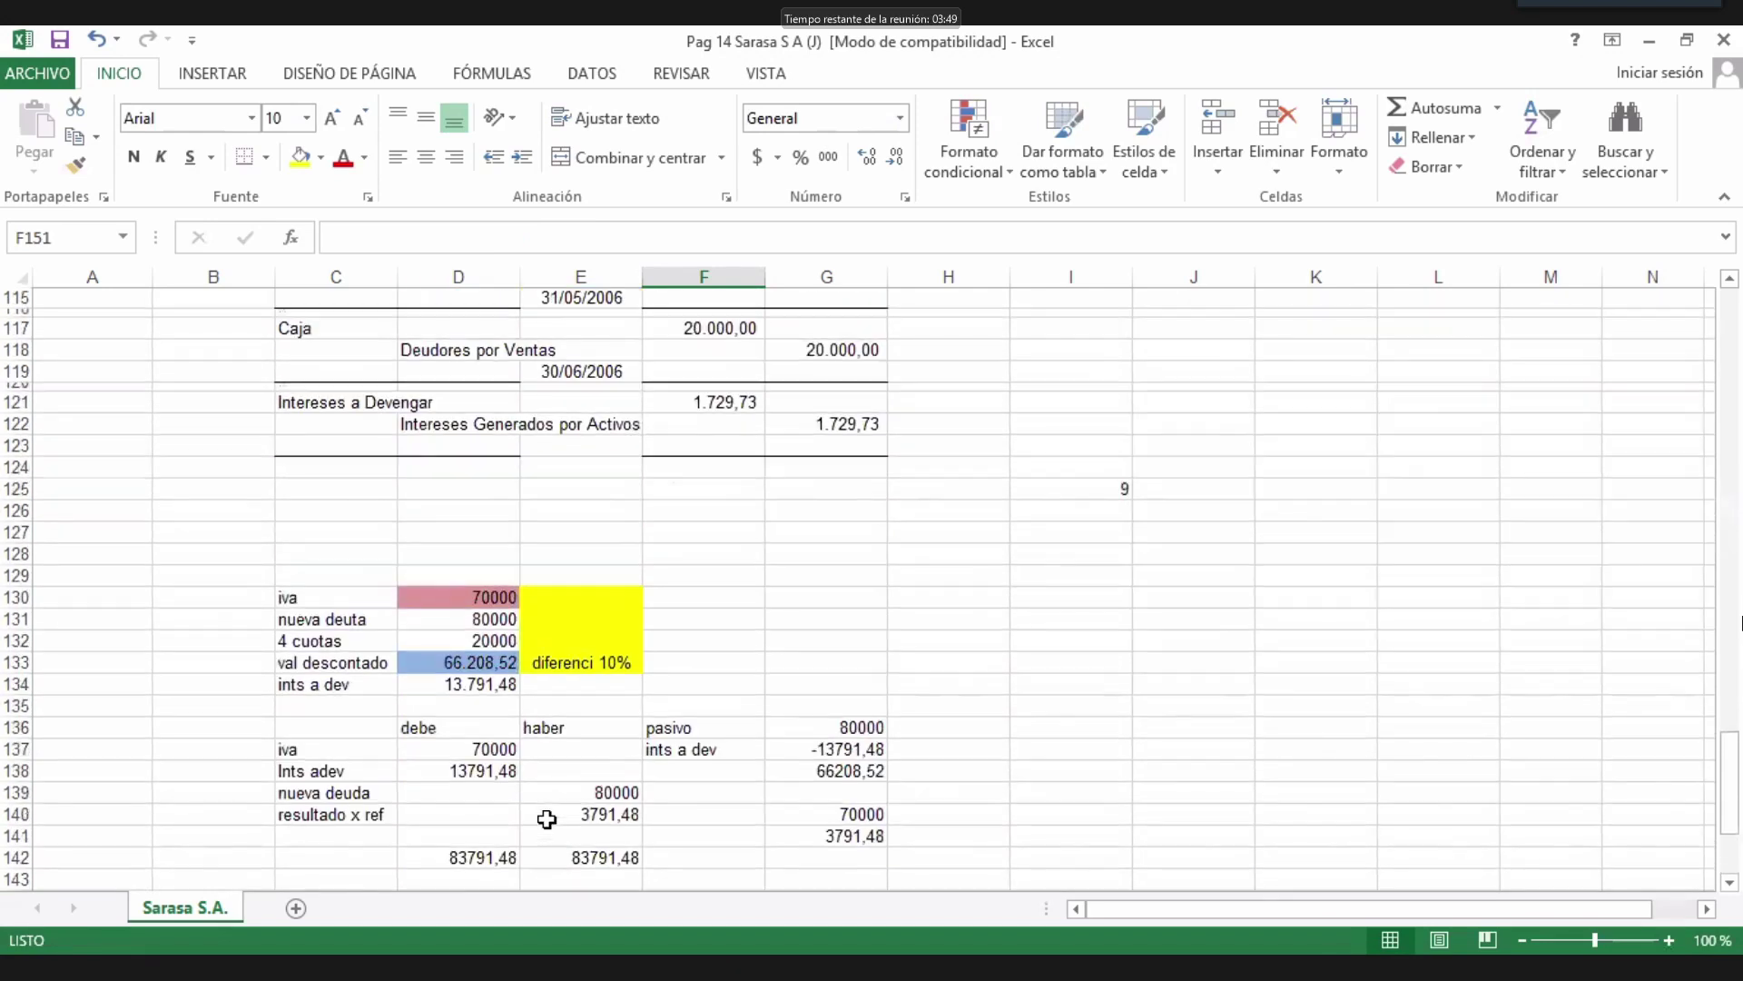
scroll(565, 786, down, 5)
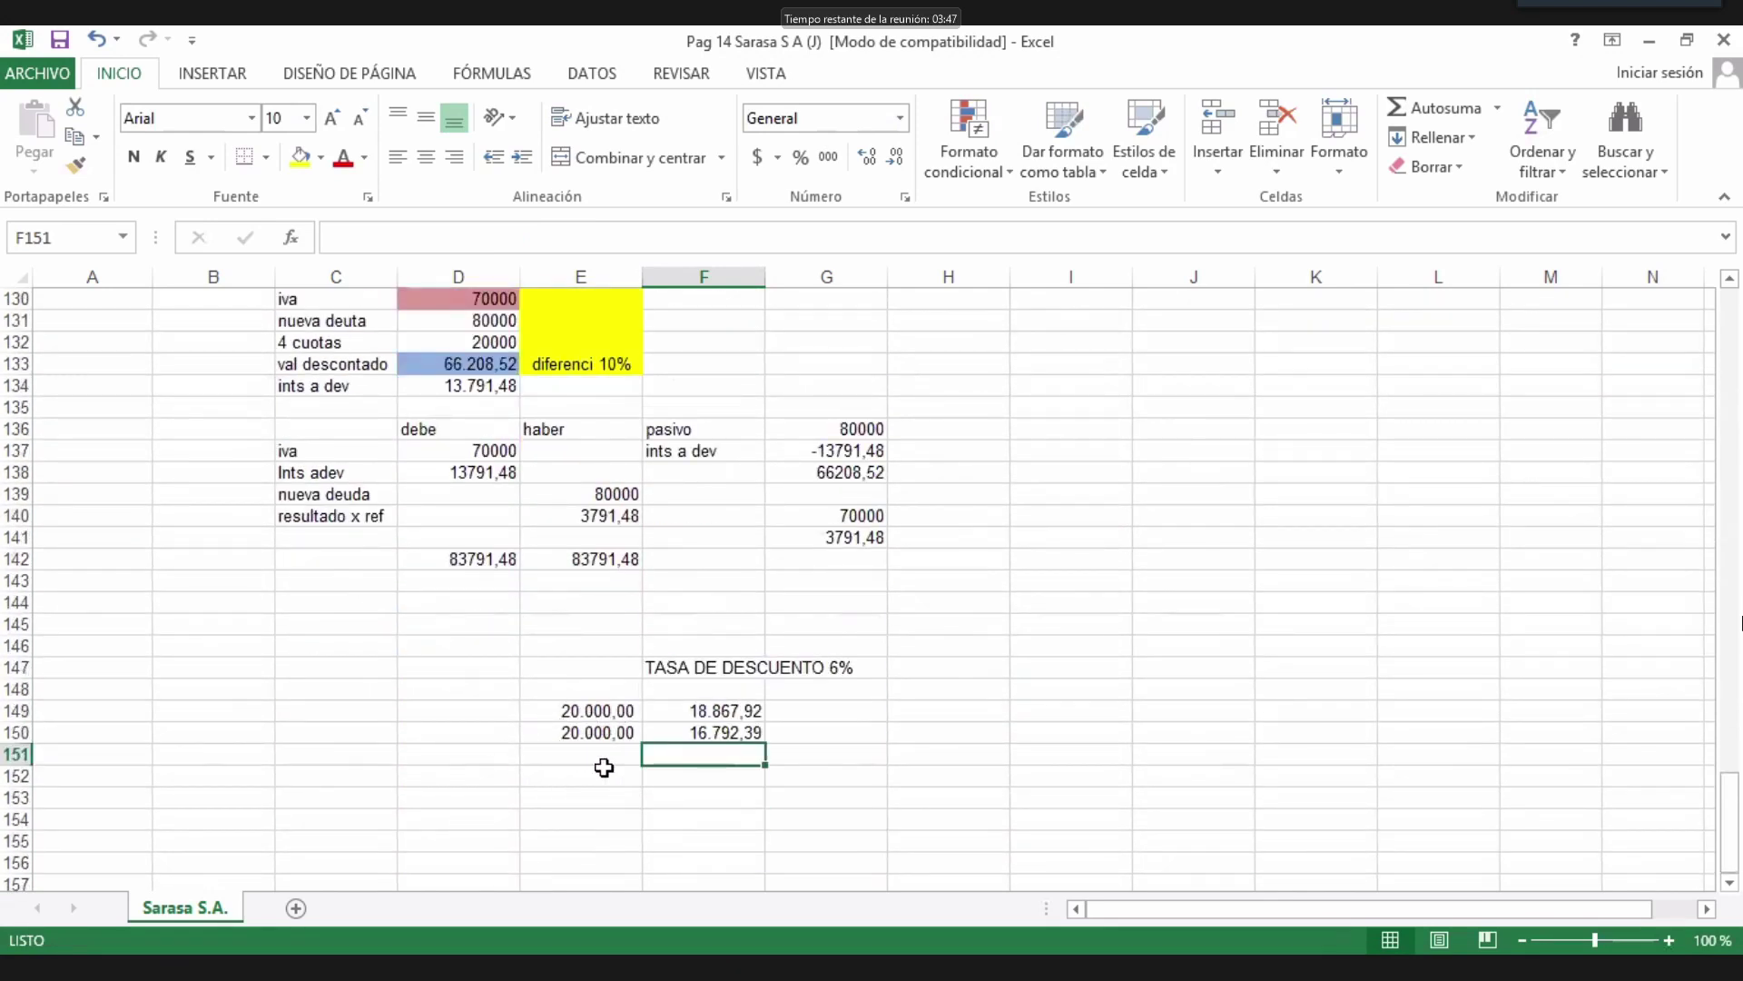
click(947, 708)
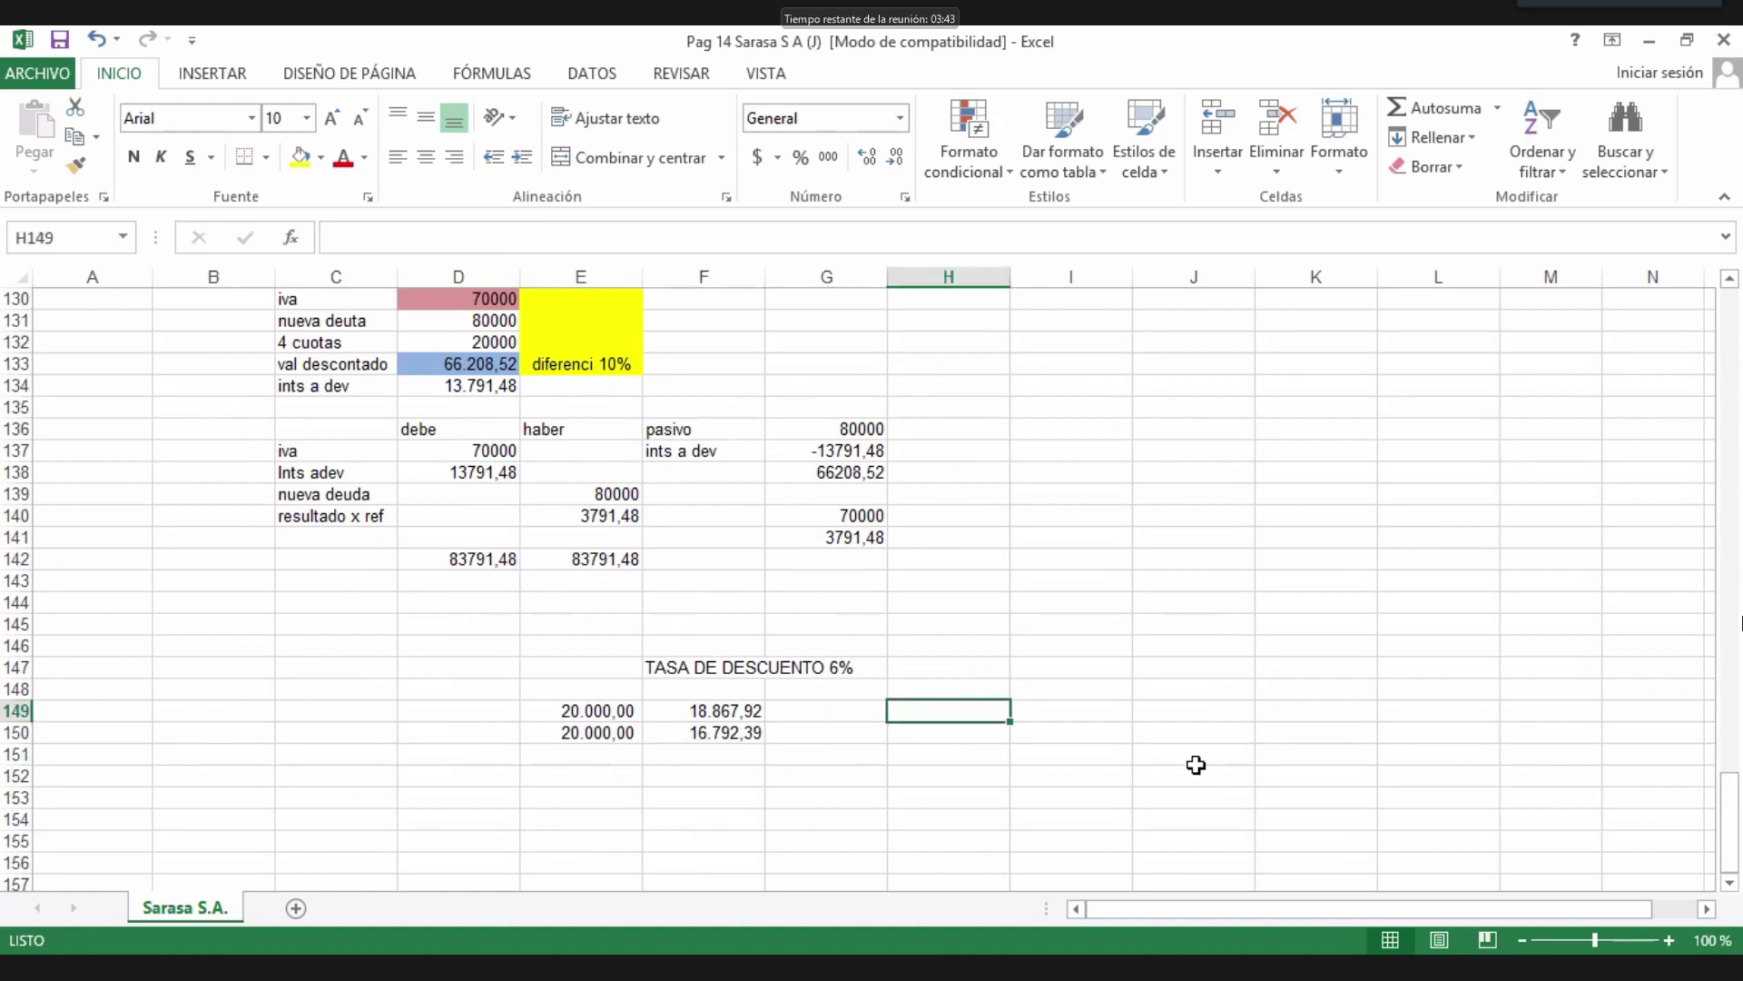
text(30)
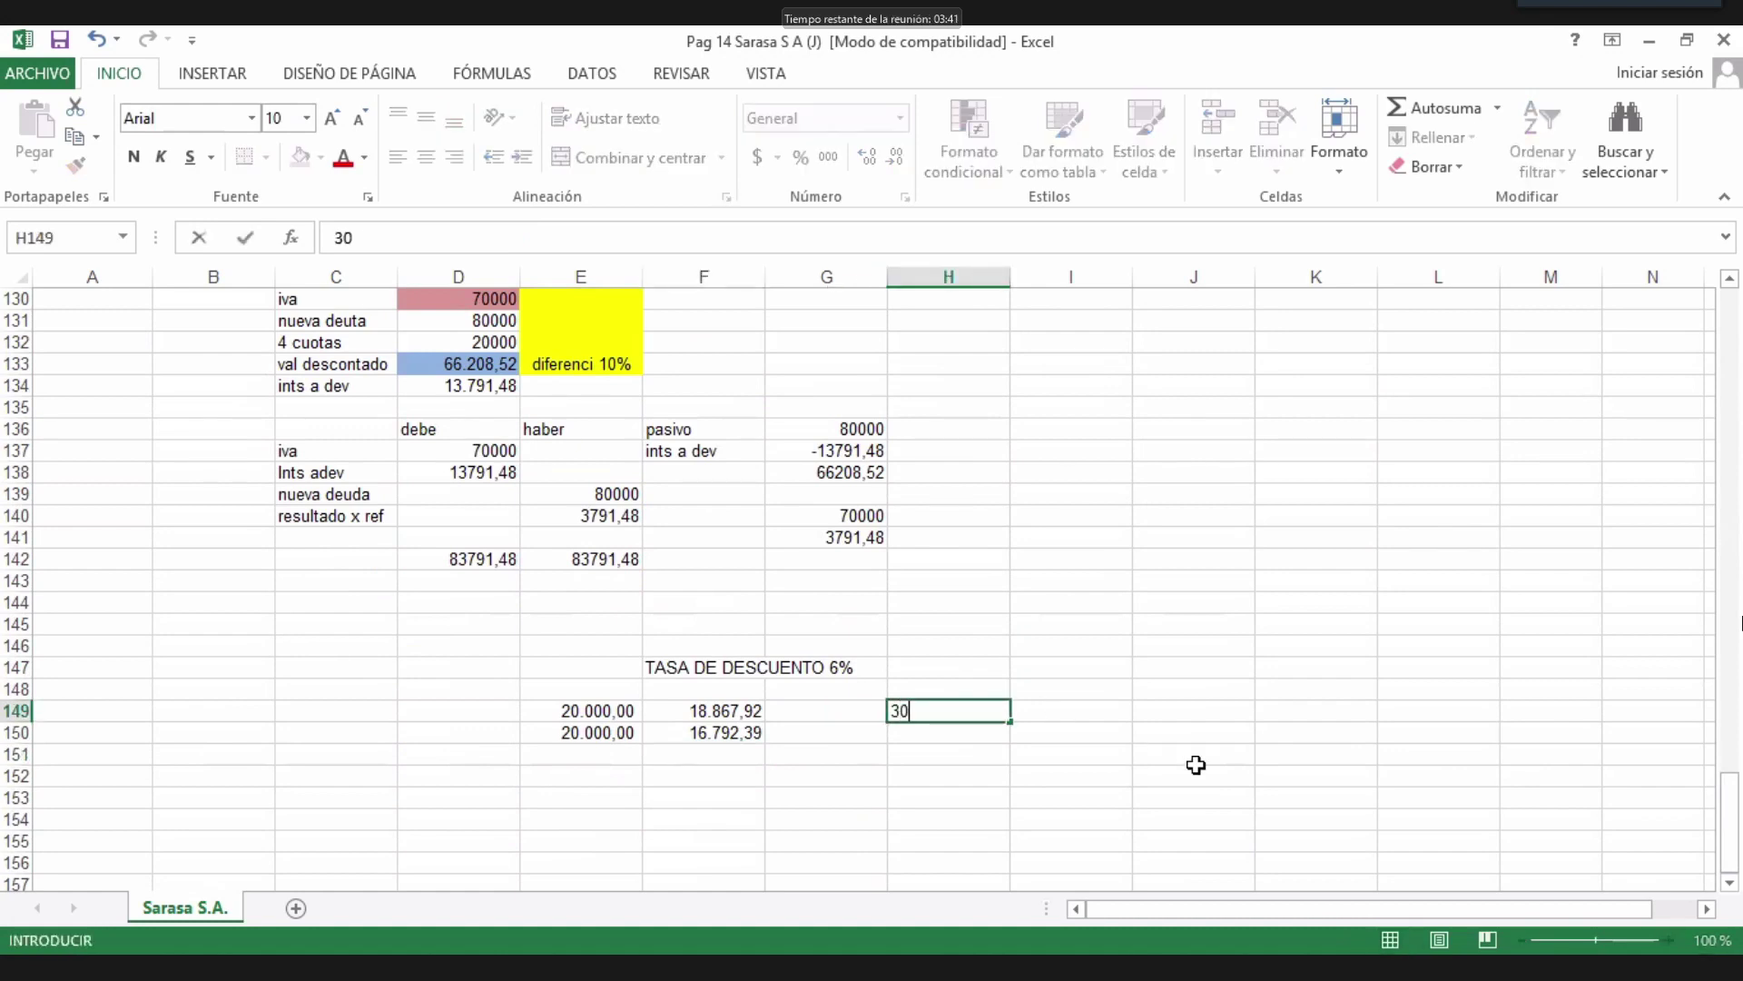
text(/6/20)
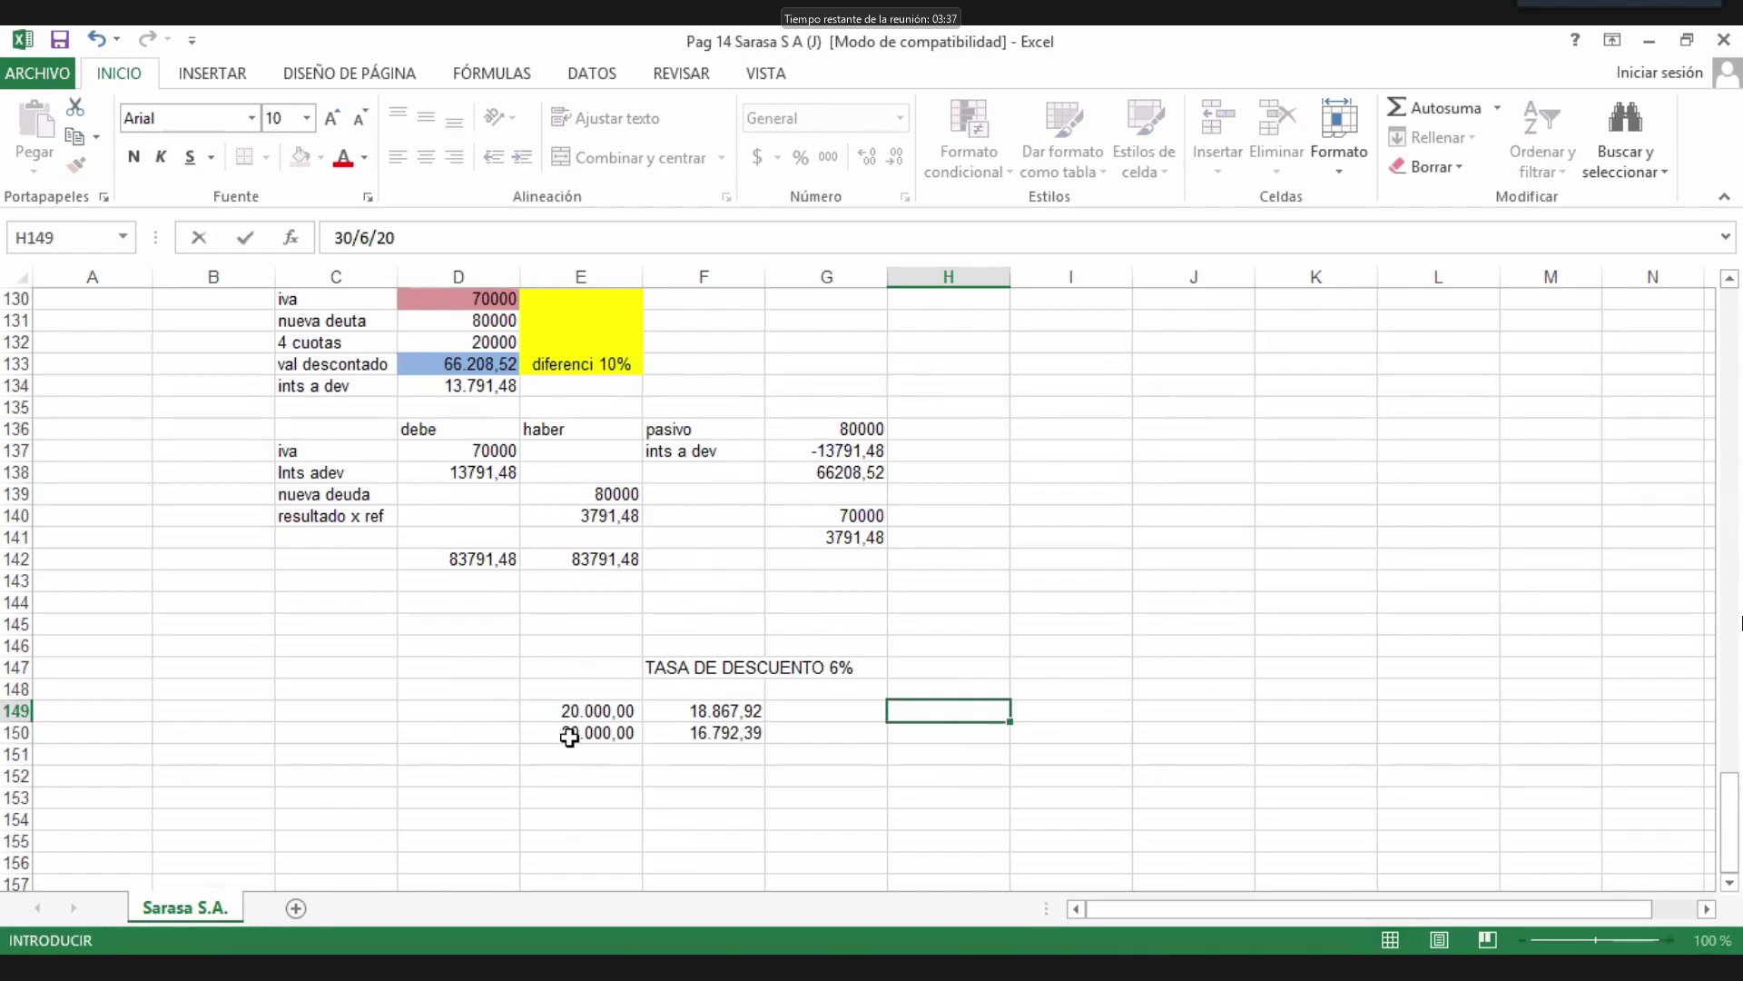
scroll(572, 738, up, 17)
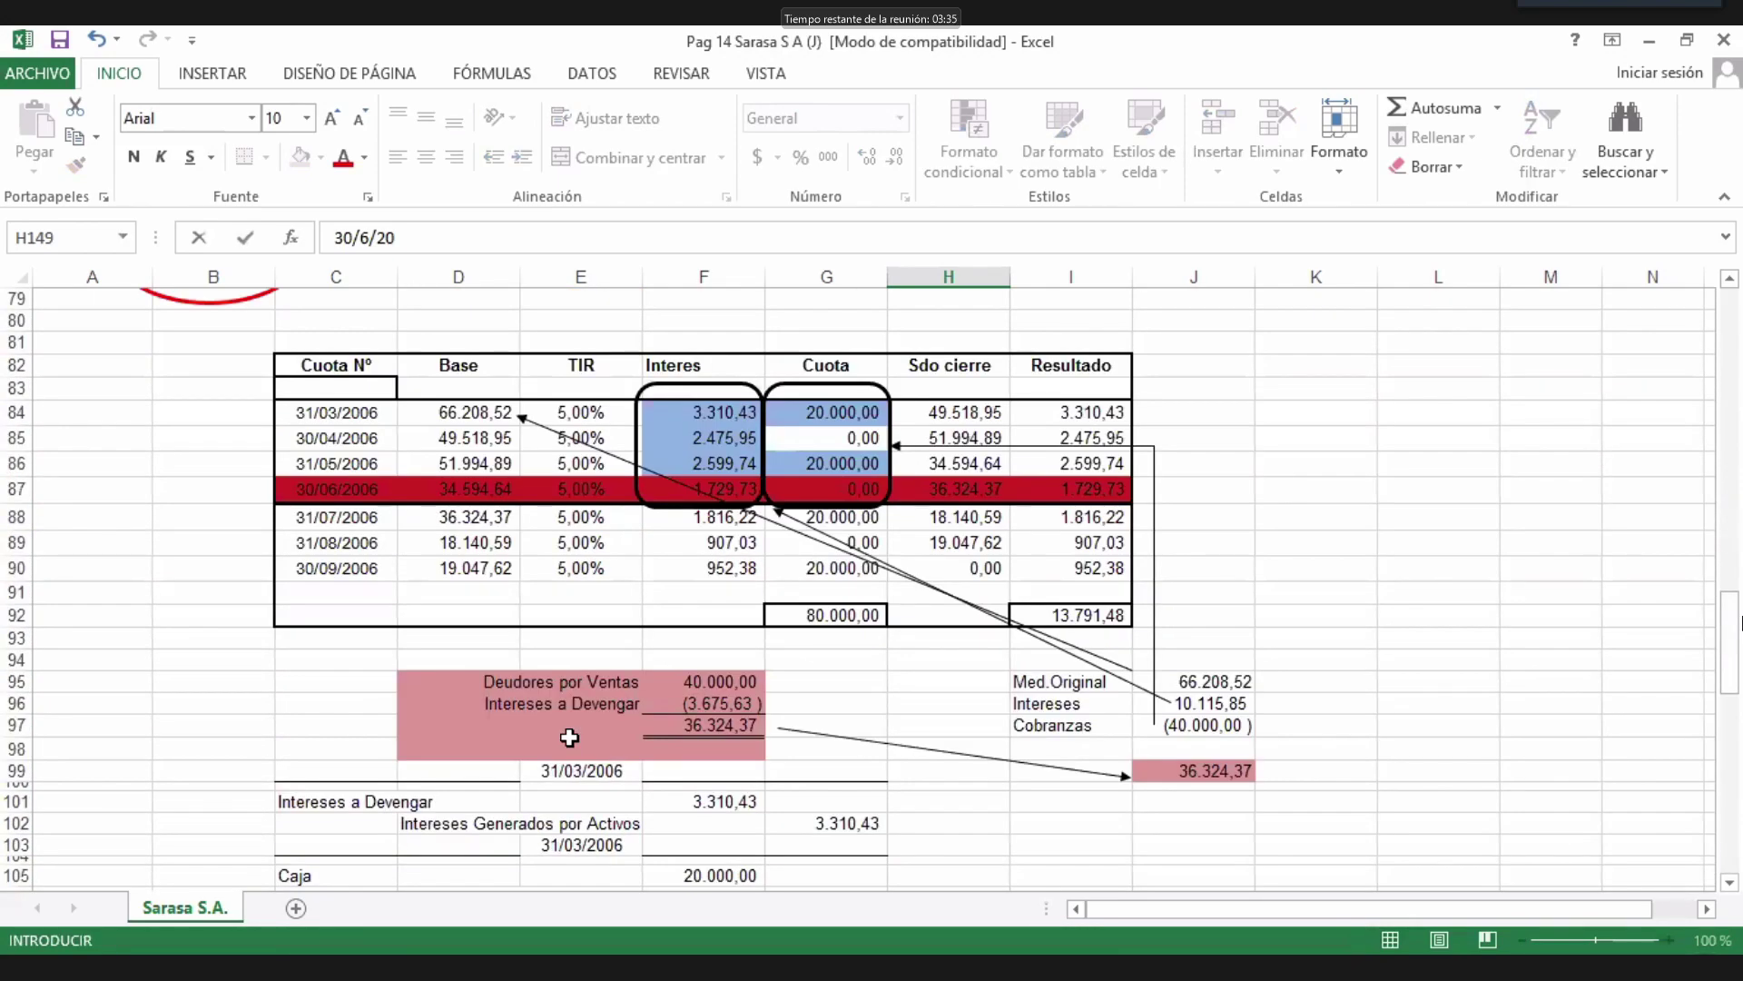
key(Return)
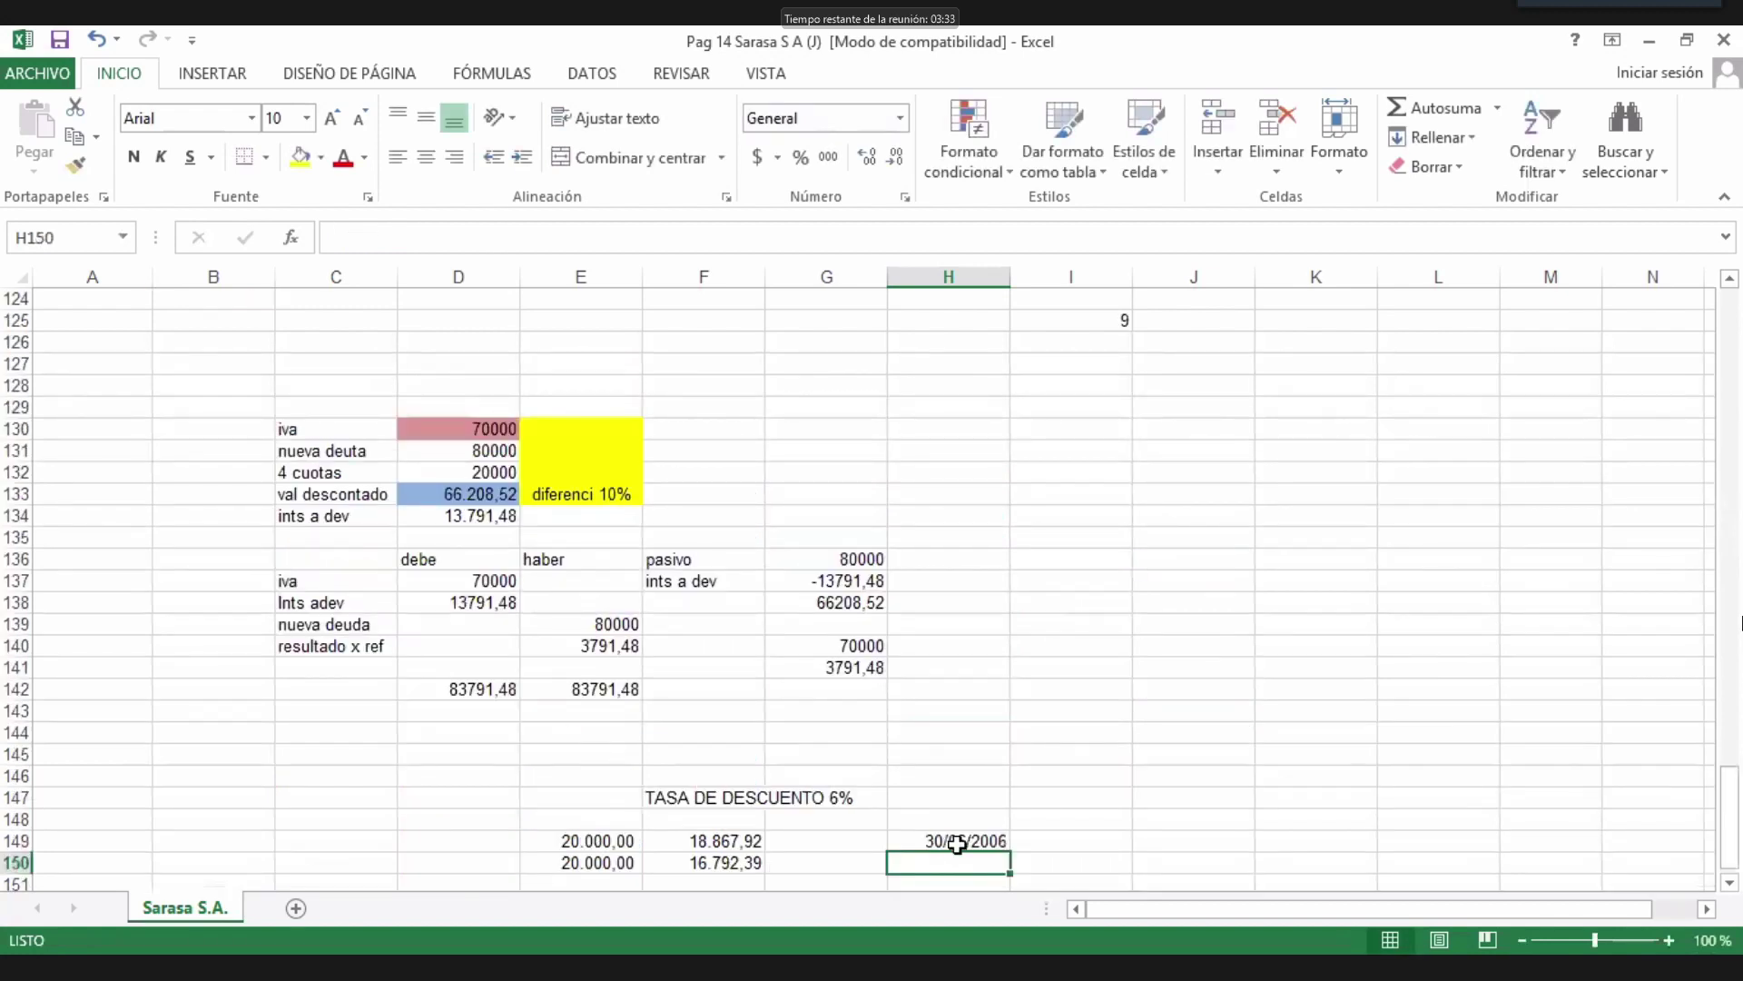
Label the date 30/06/2006 as CIERRE in cell I149.
click(966, 845)
click(1059, 844)
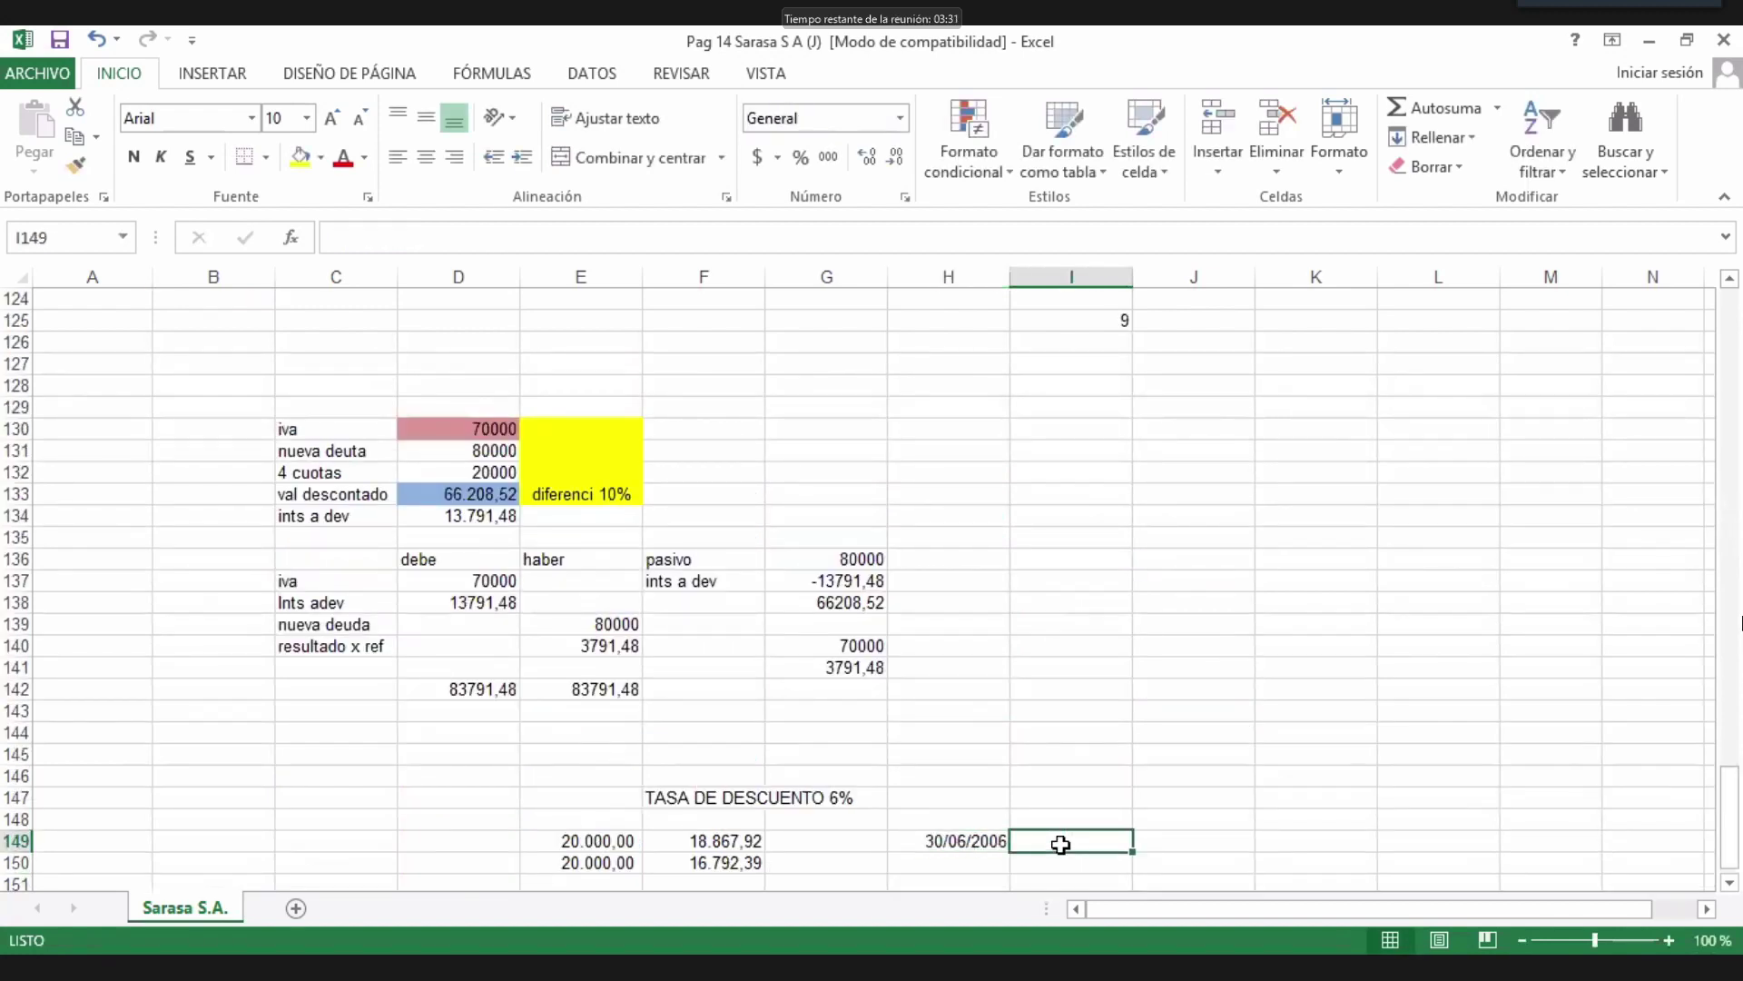
text(CIERRE)
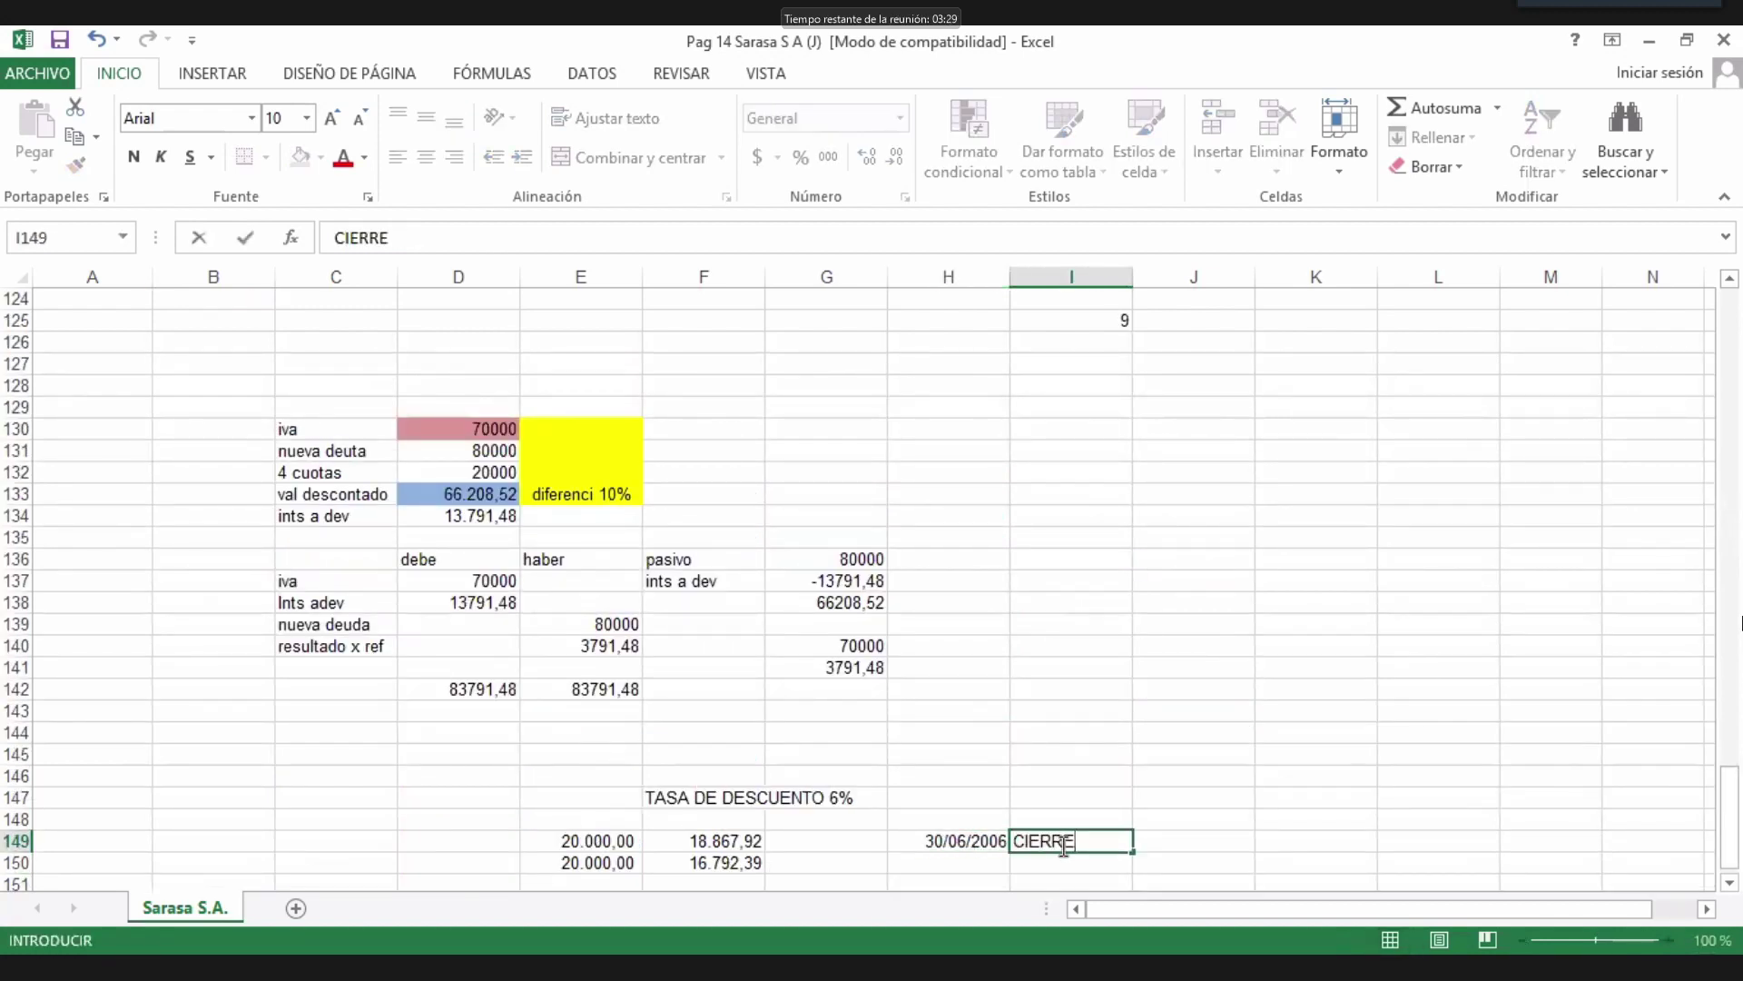
key(Return)
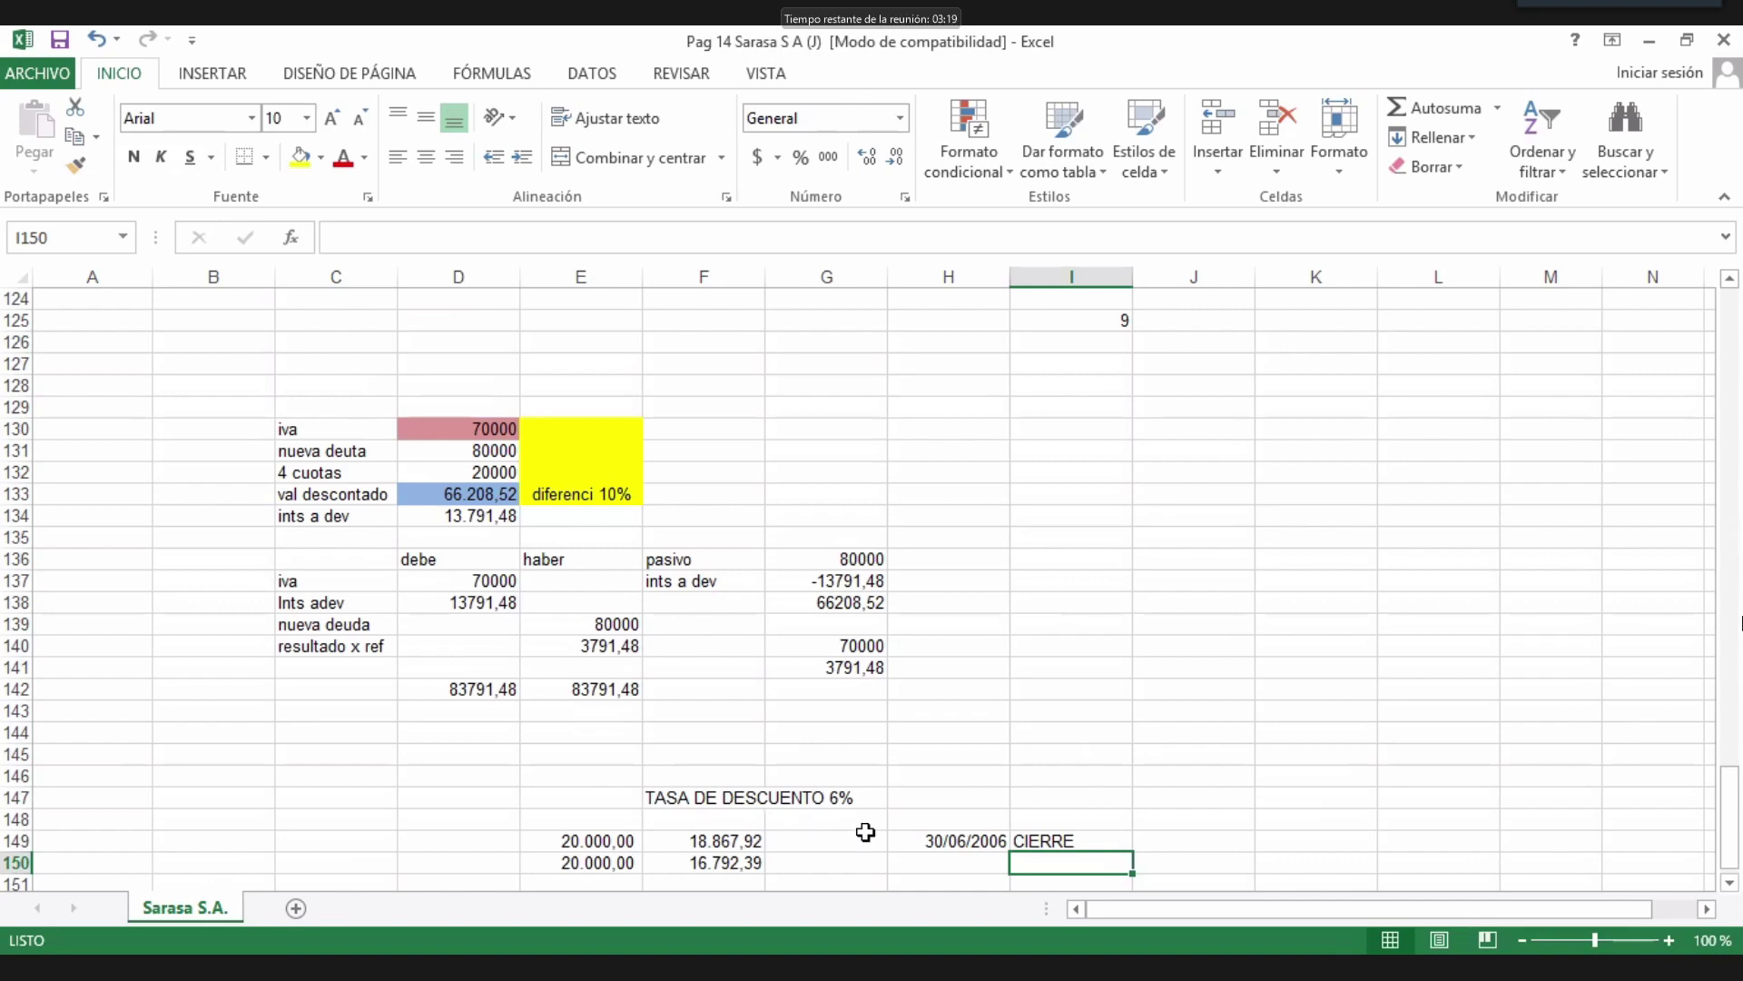
Copy the Deudores por Ventas and Intereses a Devengar block D95:F98 and paste it as values only at B155.
scroll(751, 595, up, 15)
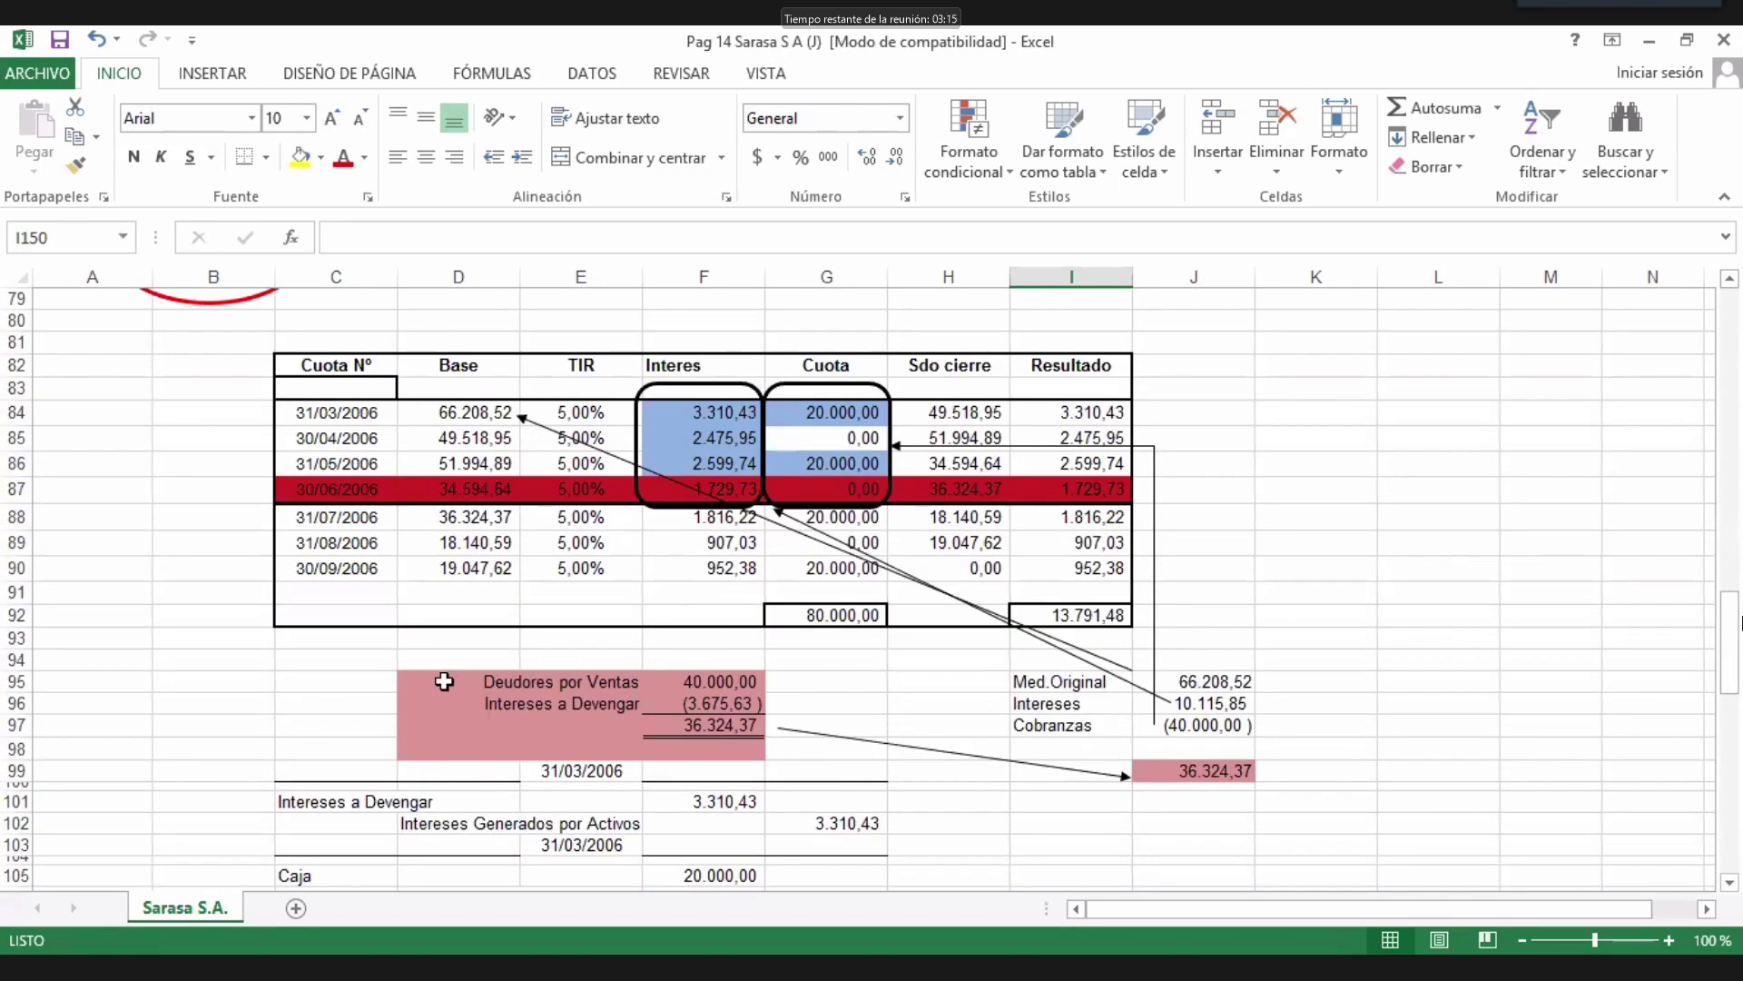
drag(444, 681, 698, 735)
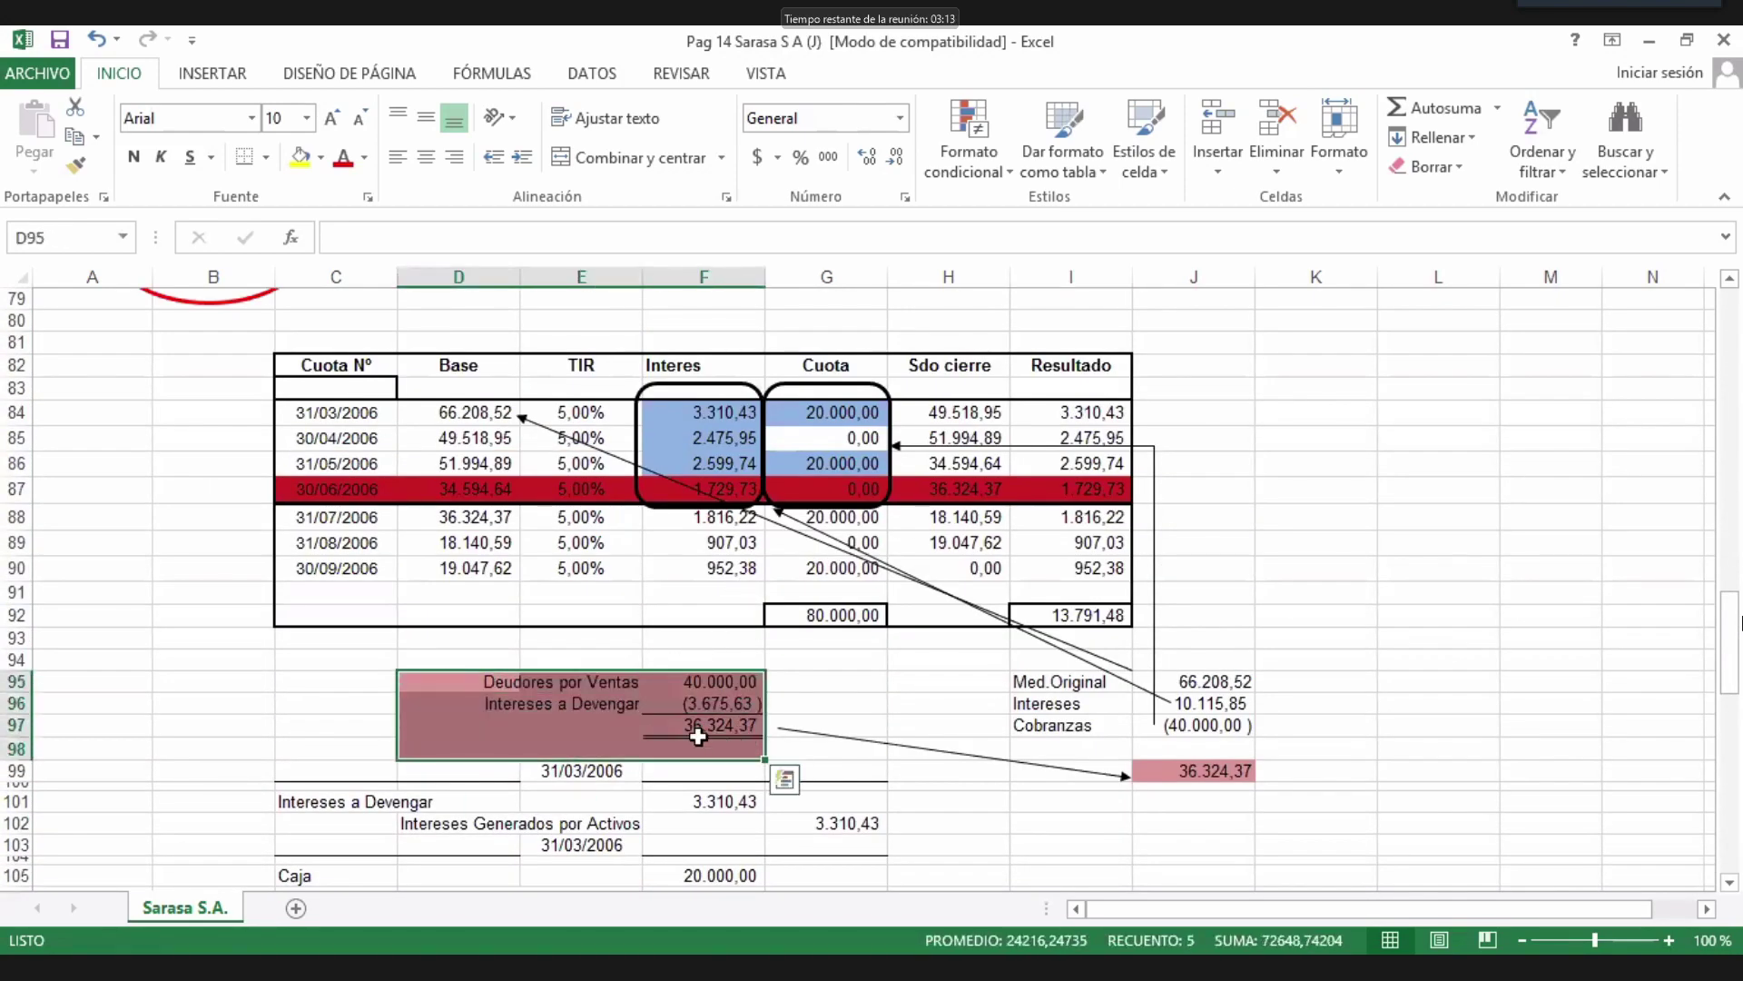
right_click(697, 735)
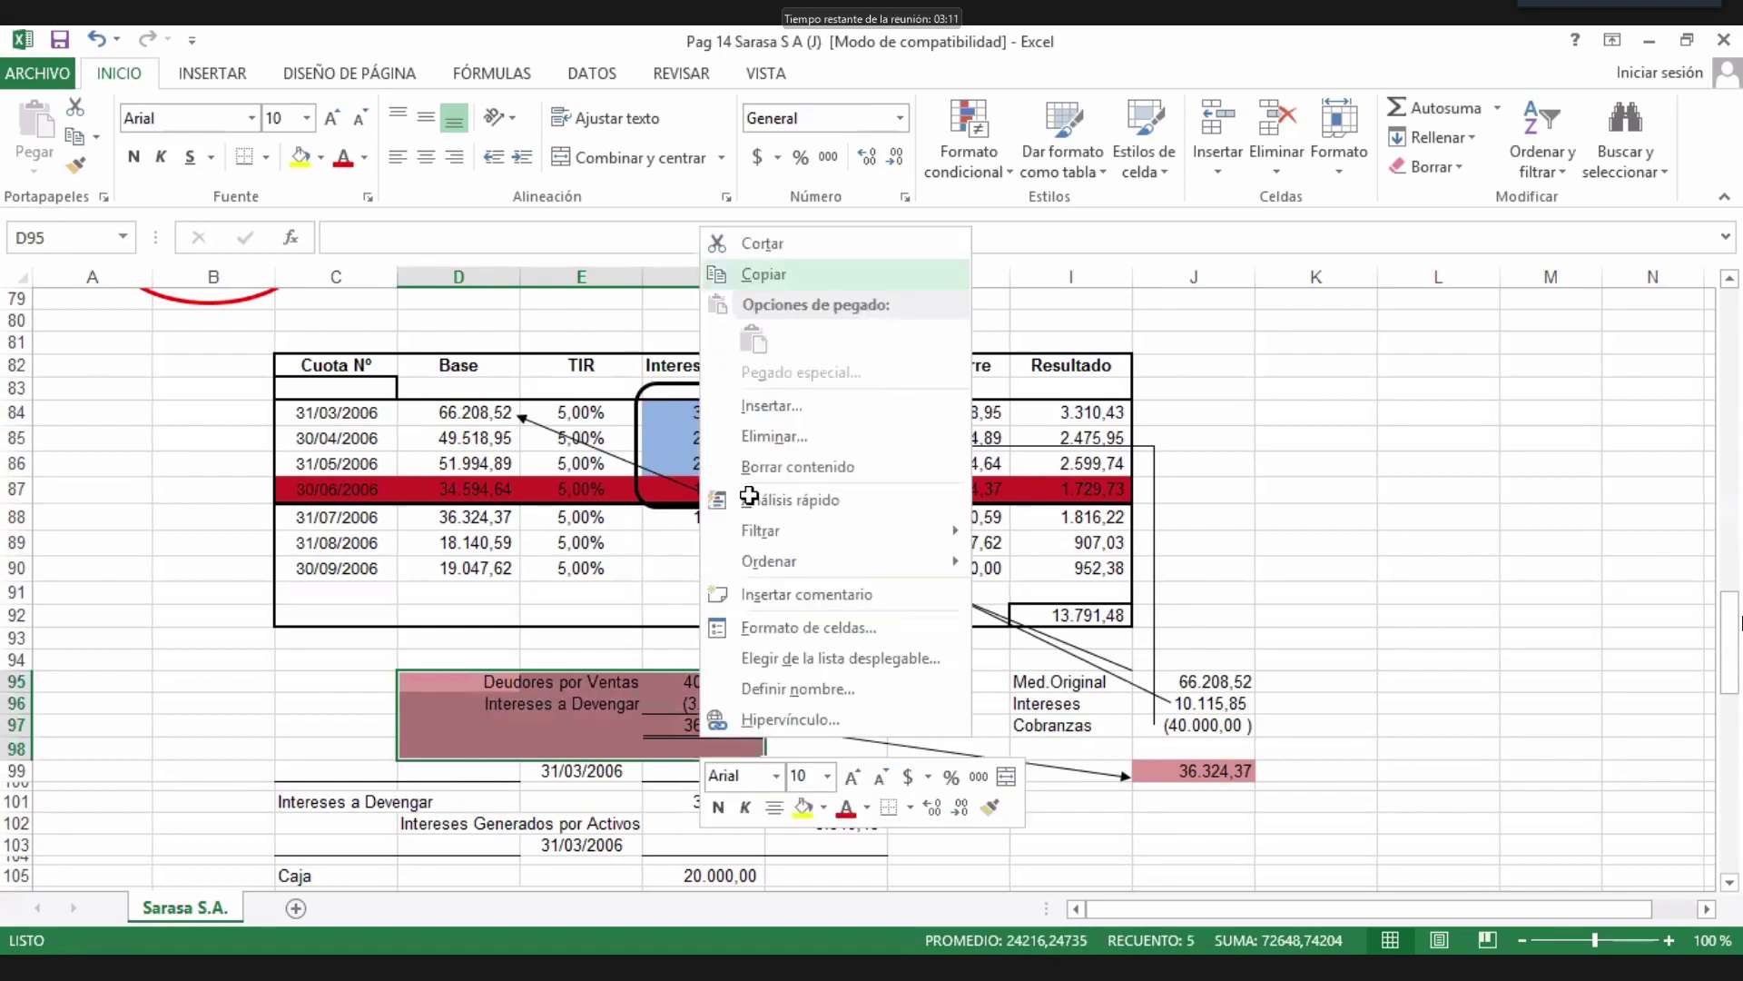
key(ctrl+c)
scroll(749, 499, down, 20)
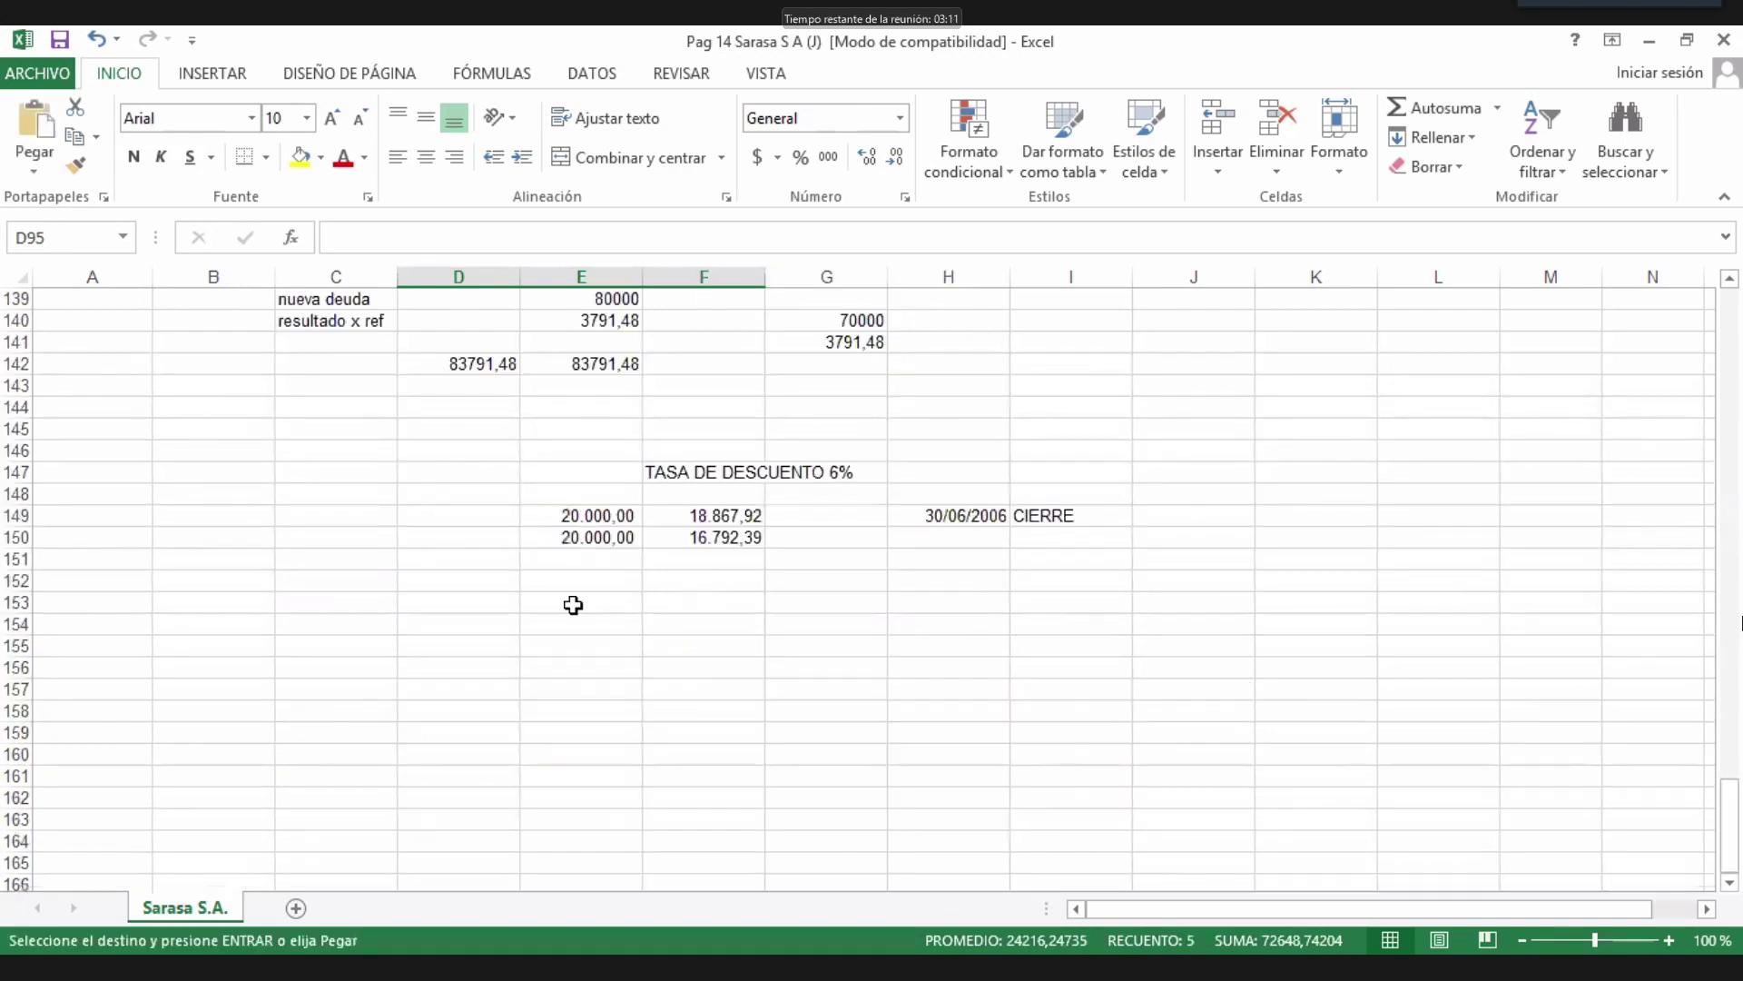
click(320, 647)
click(227, 646)
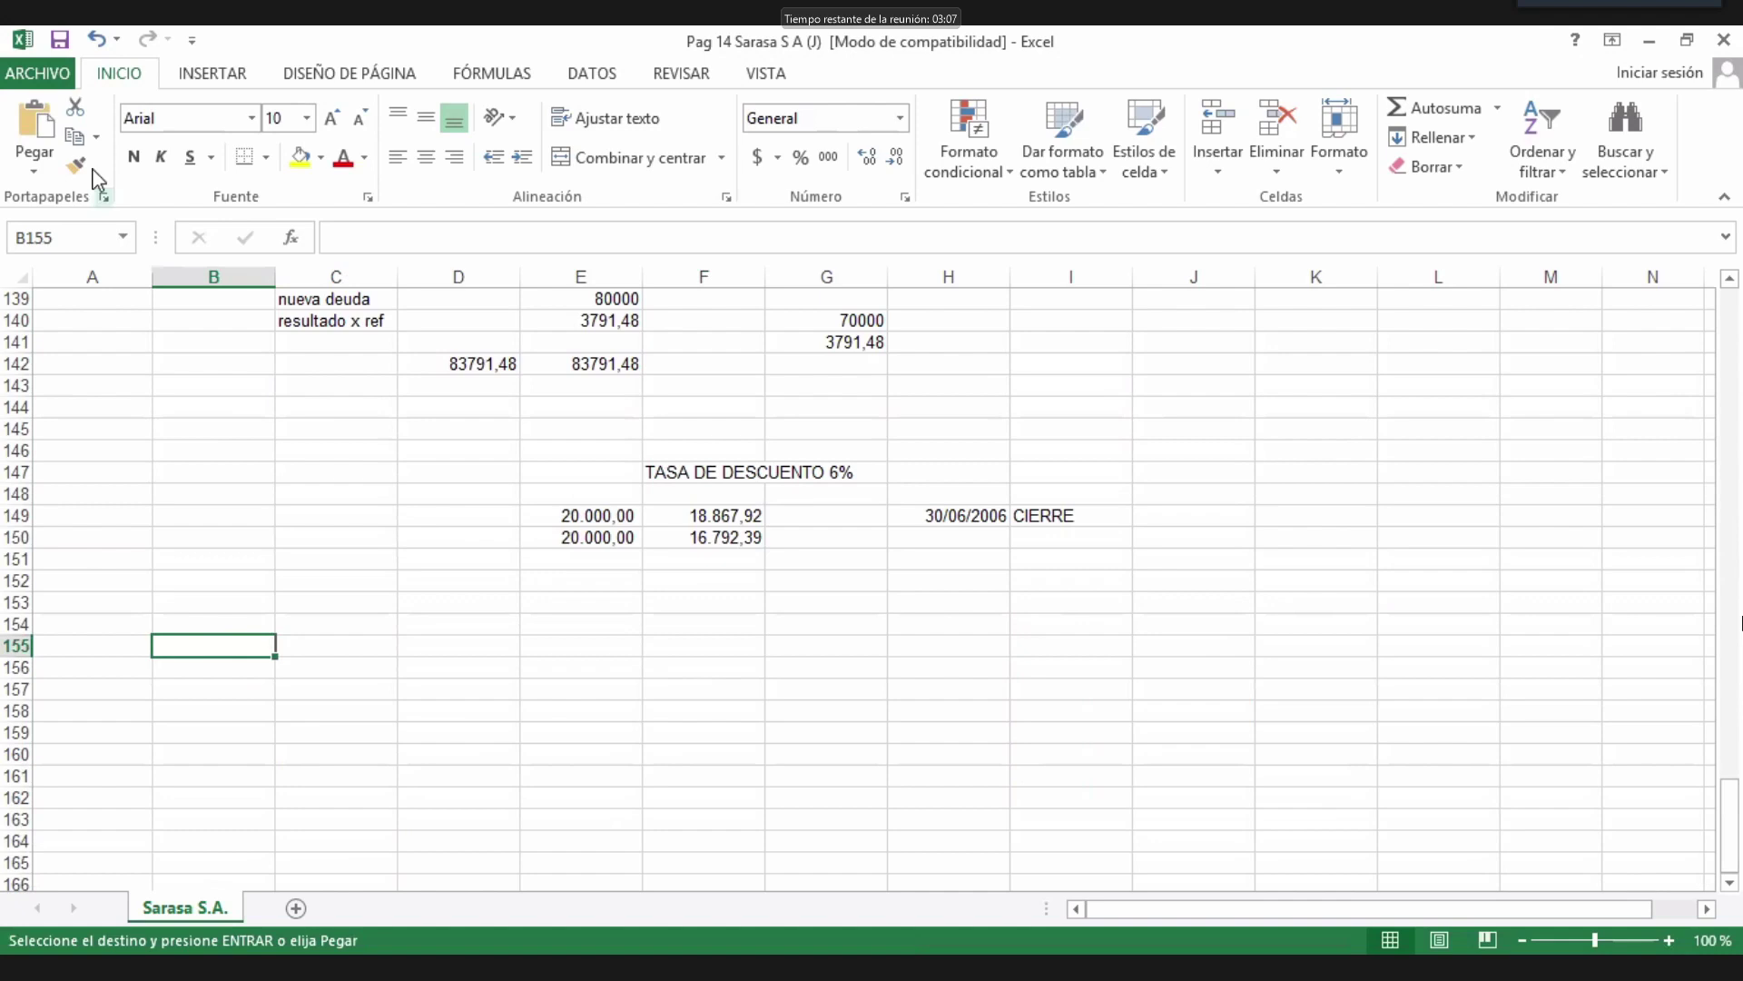
click(34, 169)
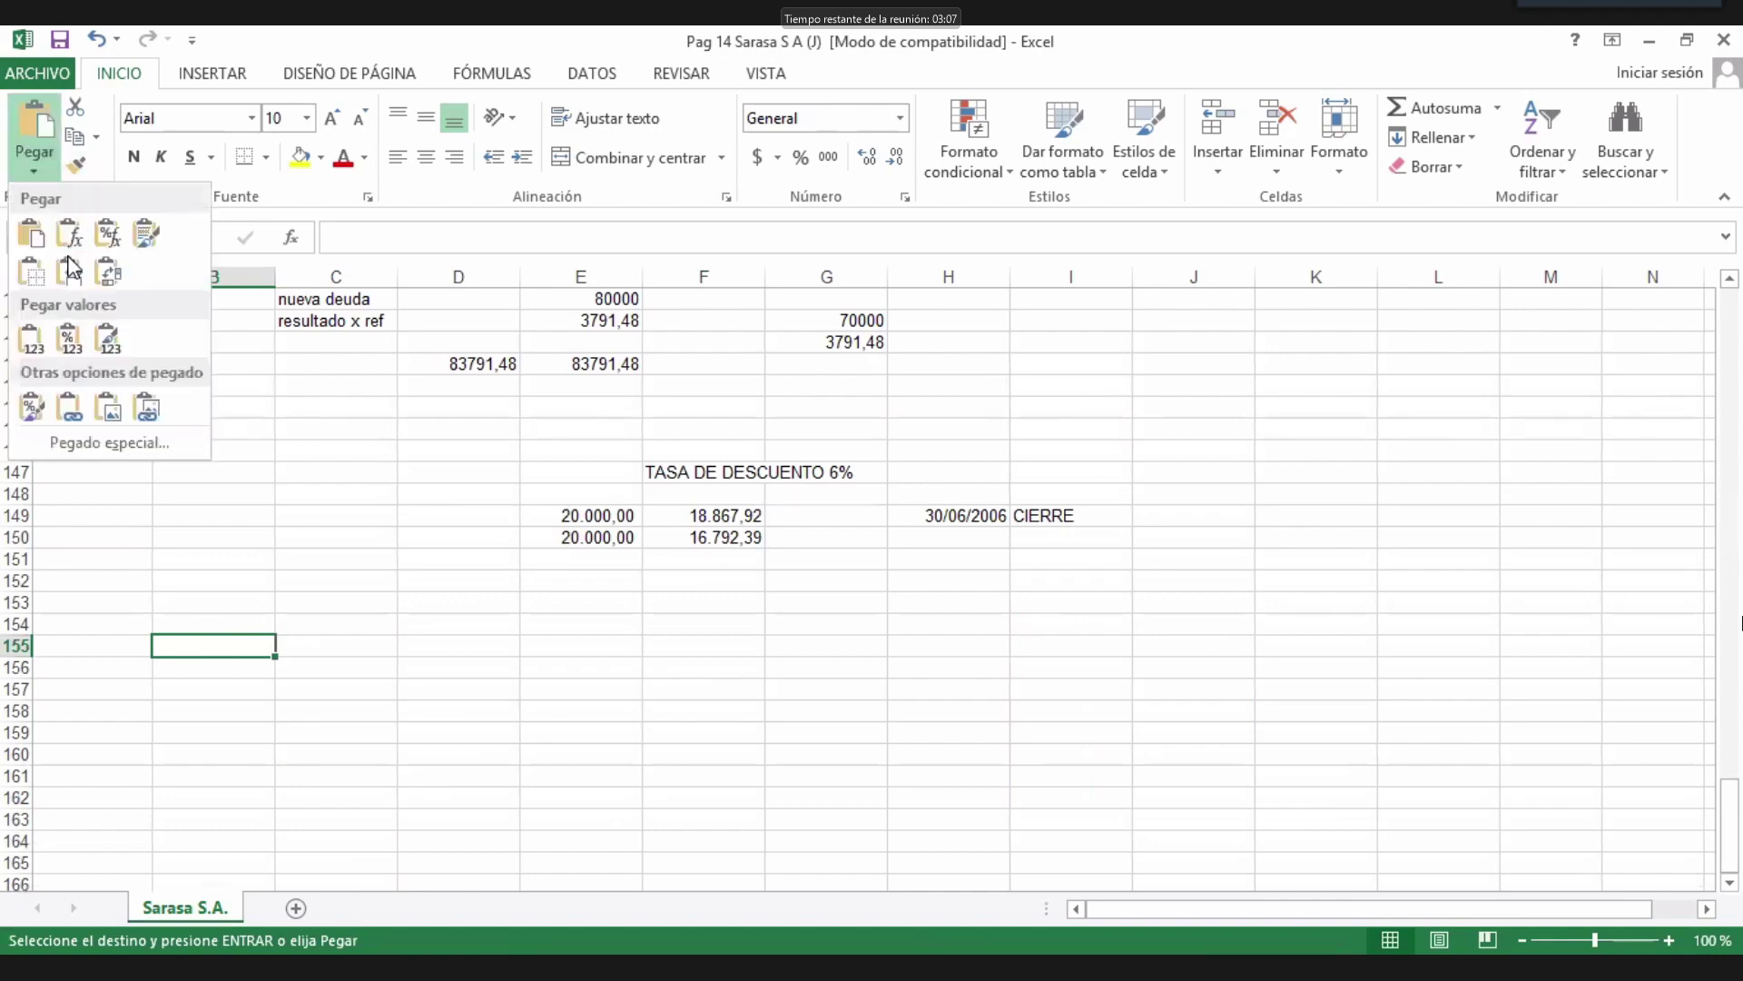
click(32, 341)
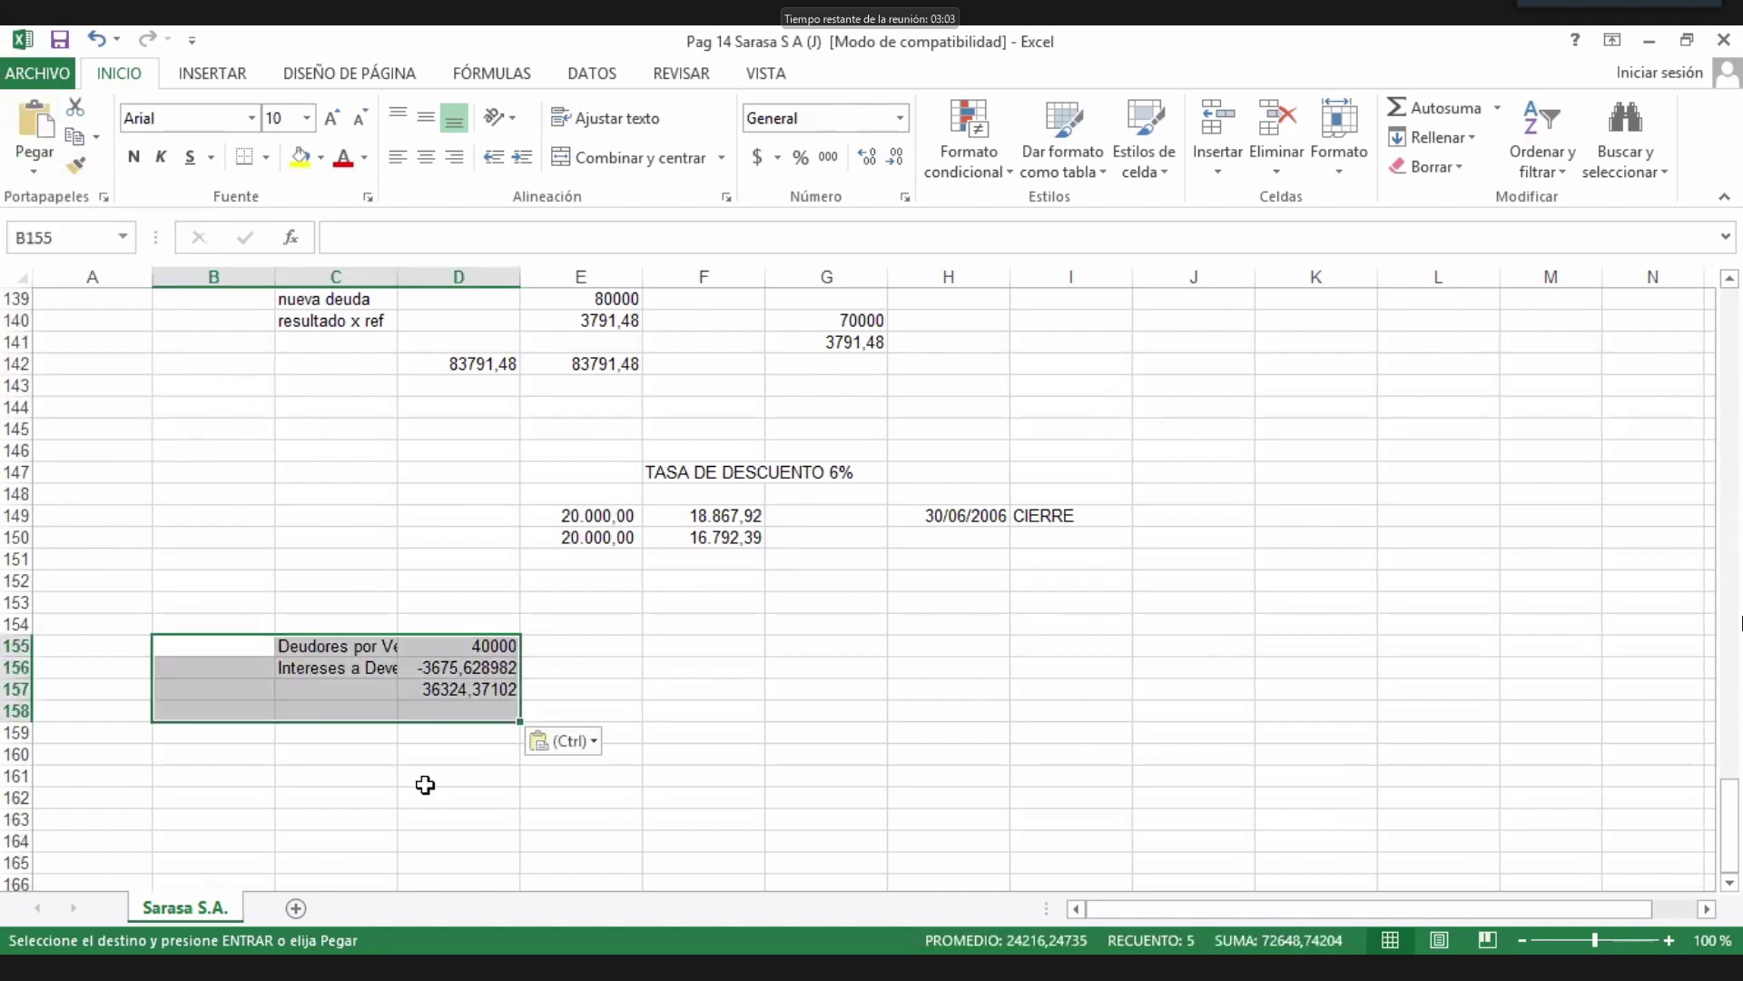
click(426, 785)
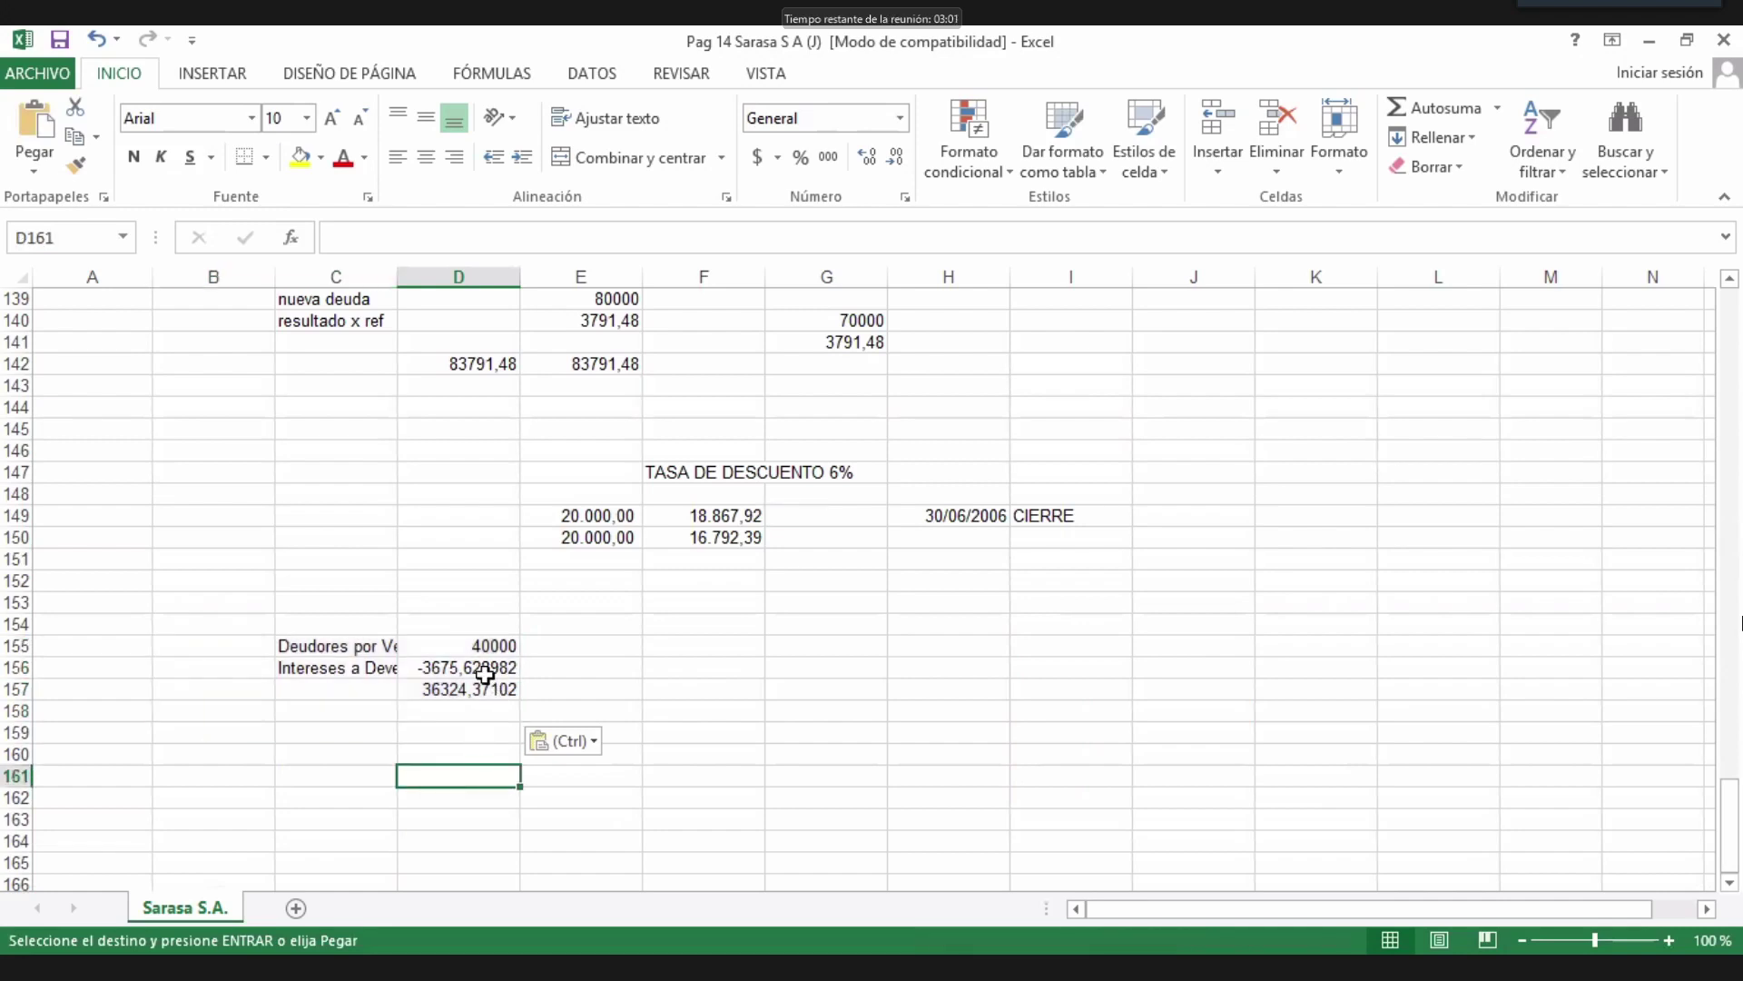
Round the Intereses a Devengar amount in D156 to -3675,63 and replace D157 with a sum of D155:D156.
double_click(482, 670)
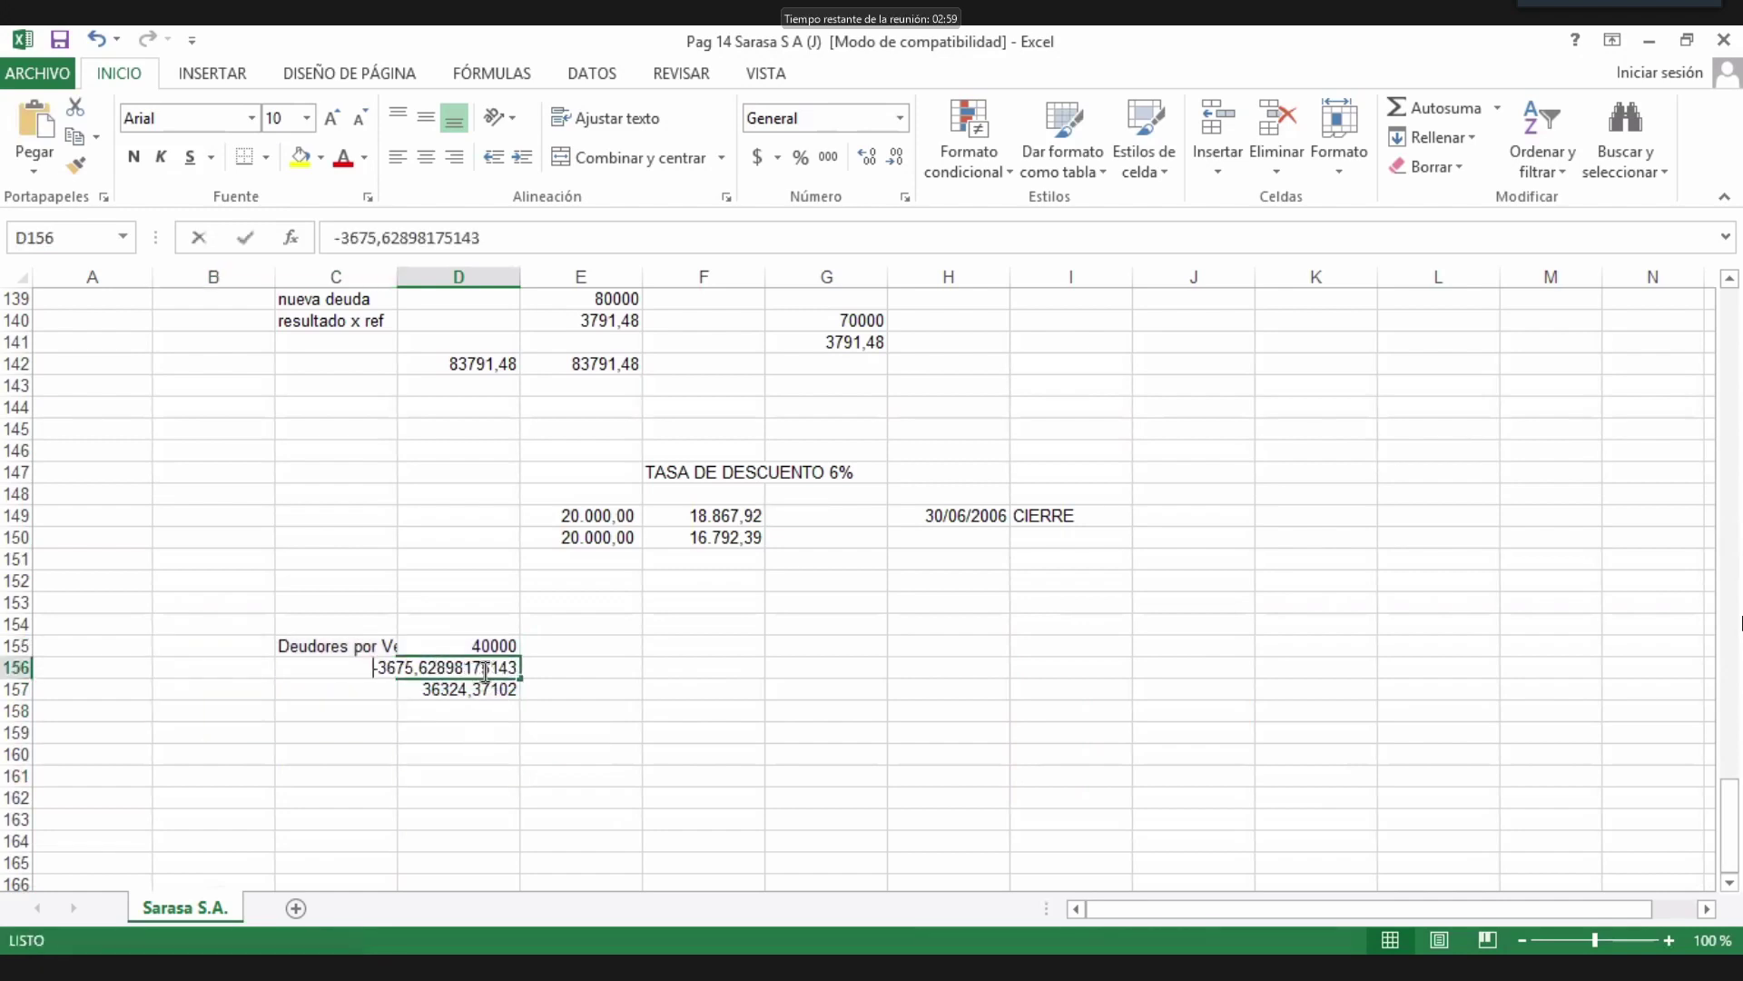
click(438, 670)
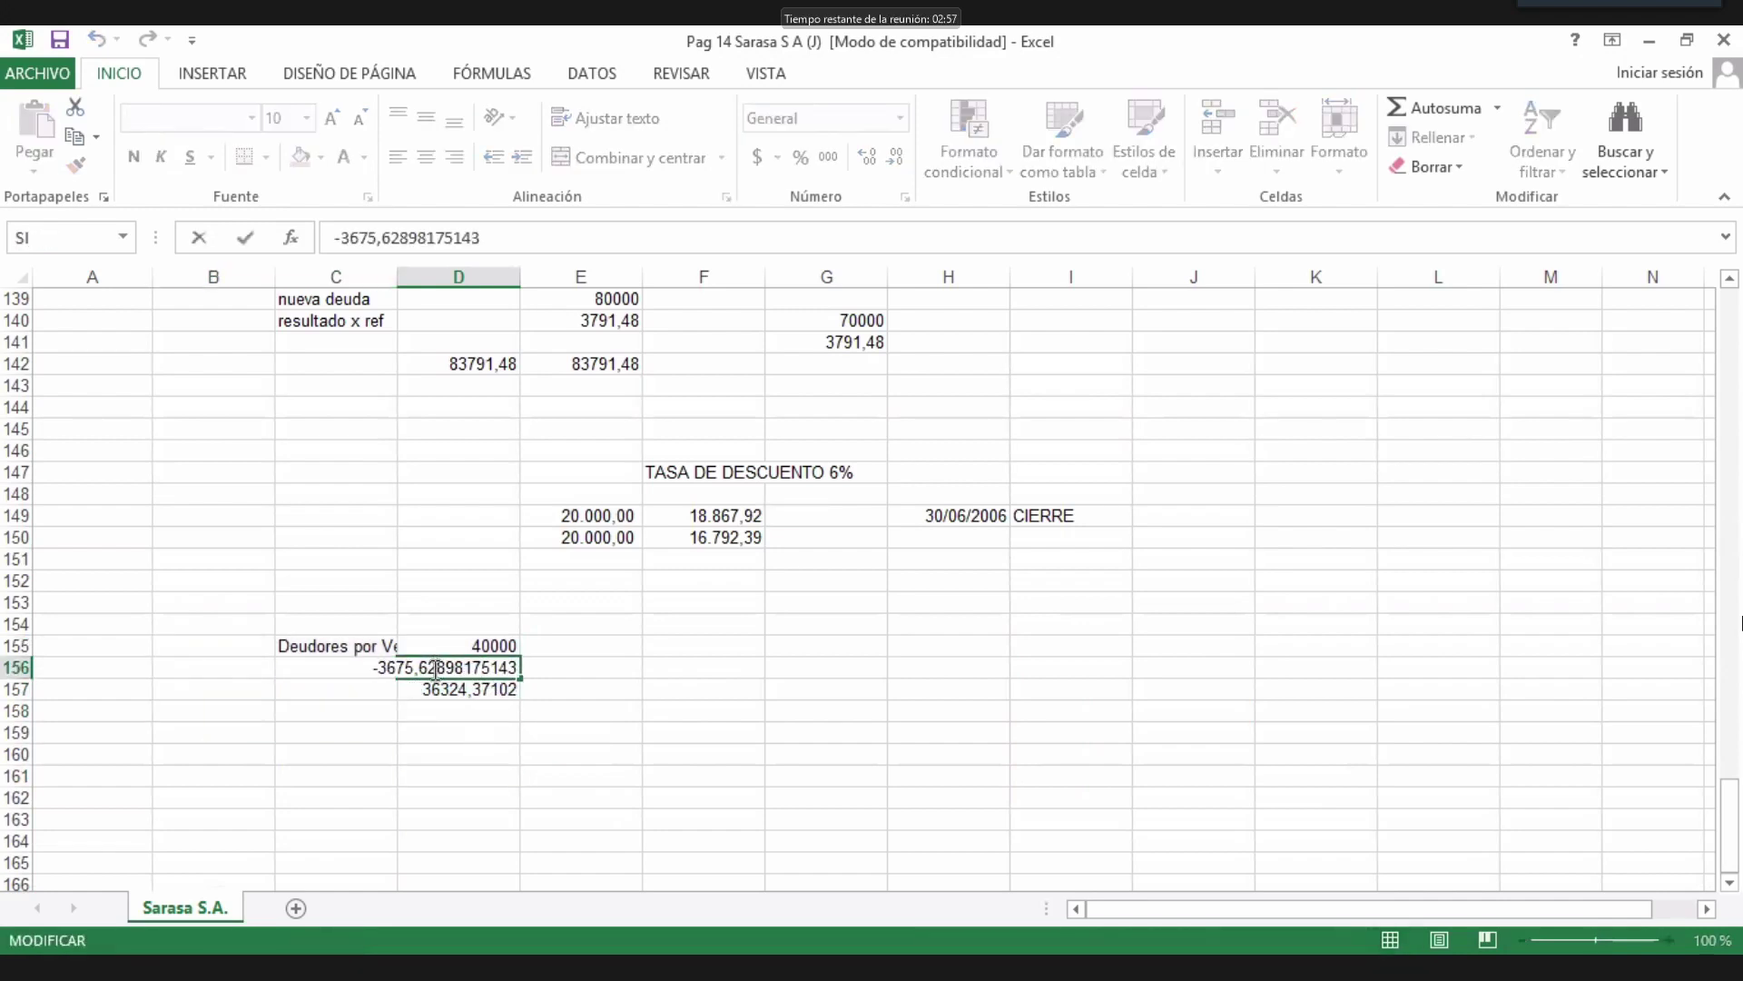
key(shift+End)
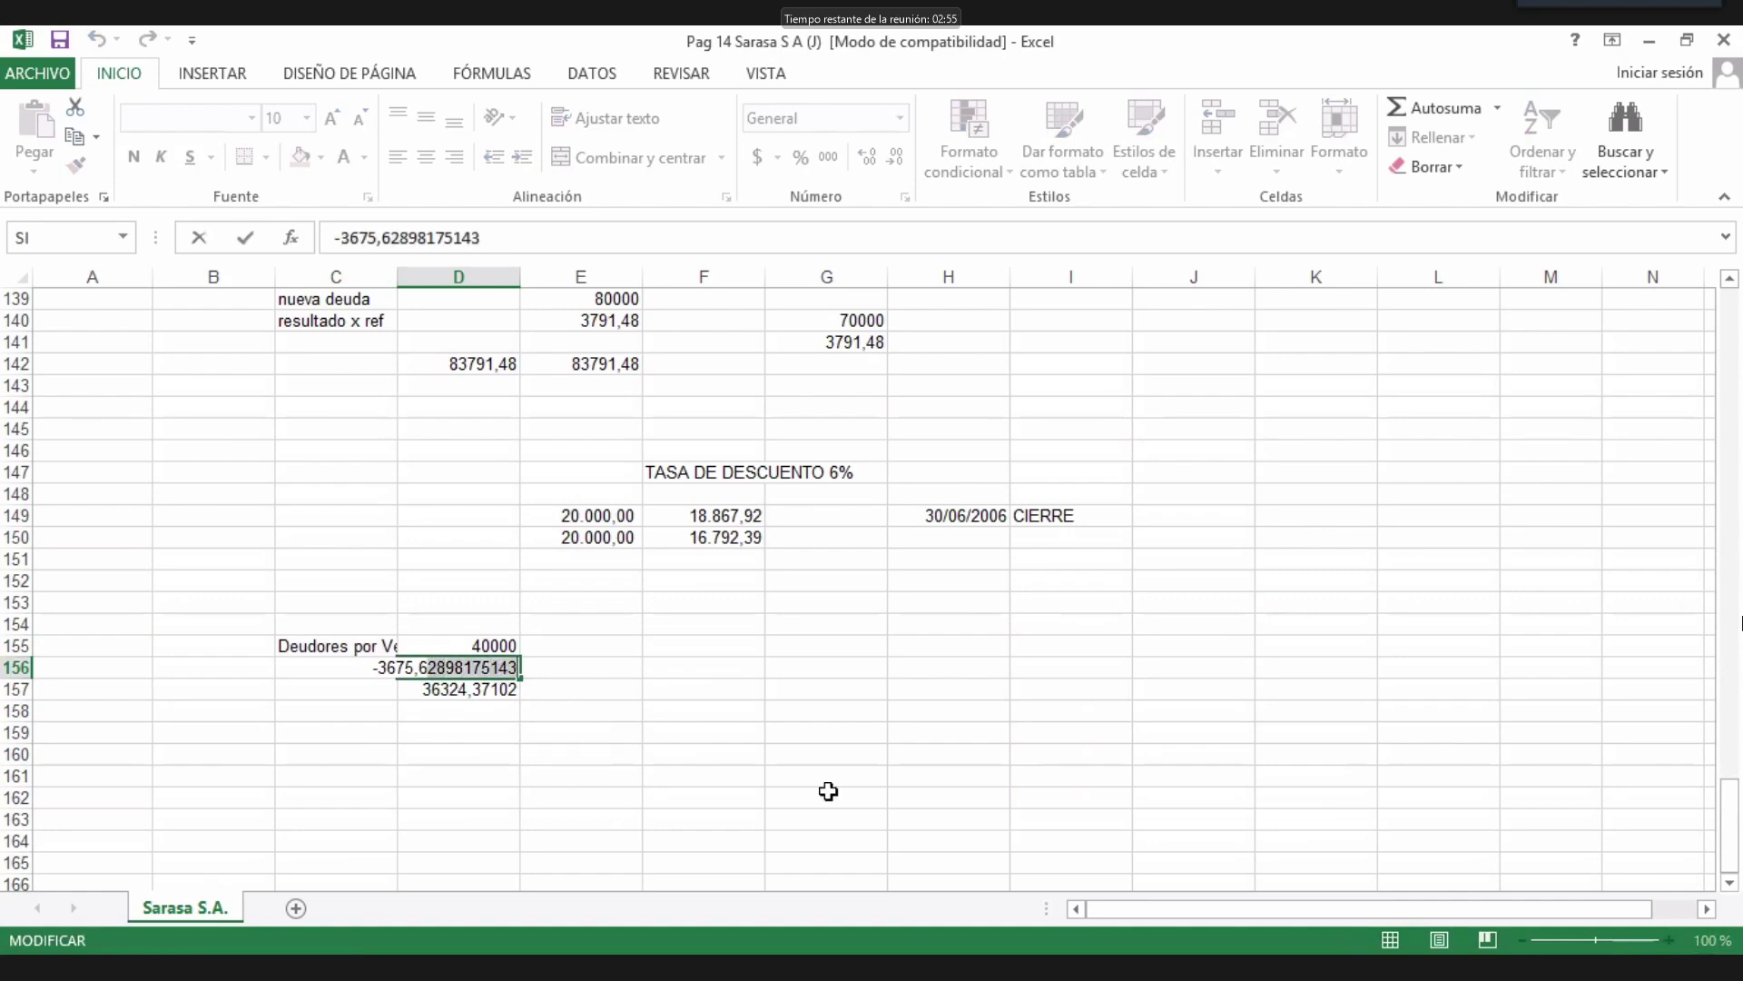
text(3675,63)
key(Return)
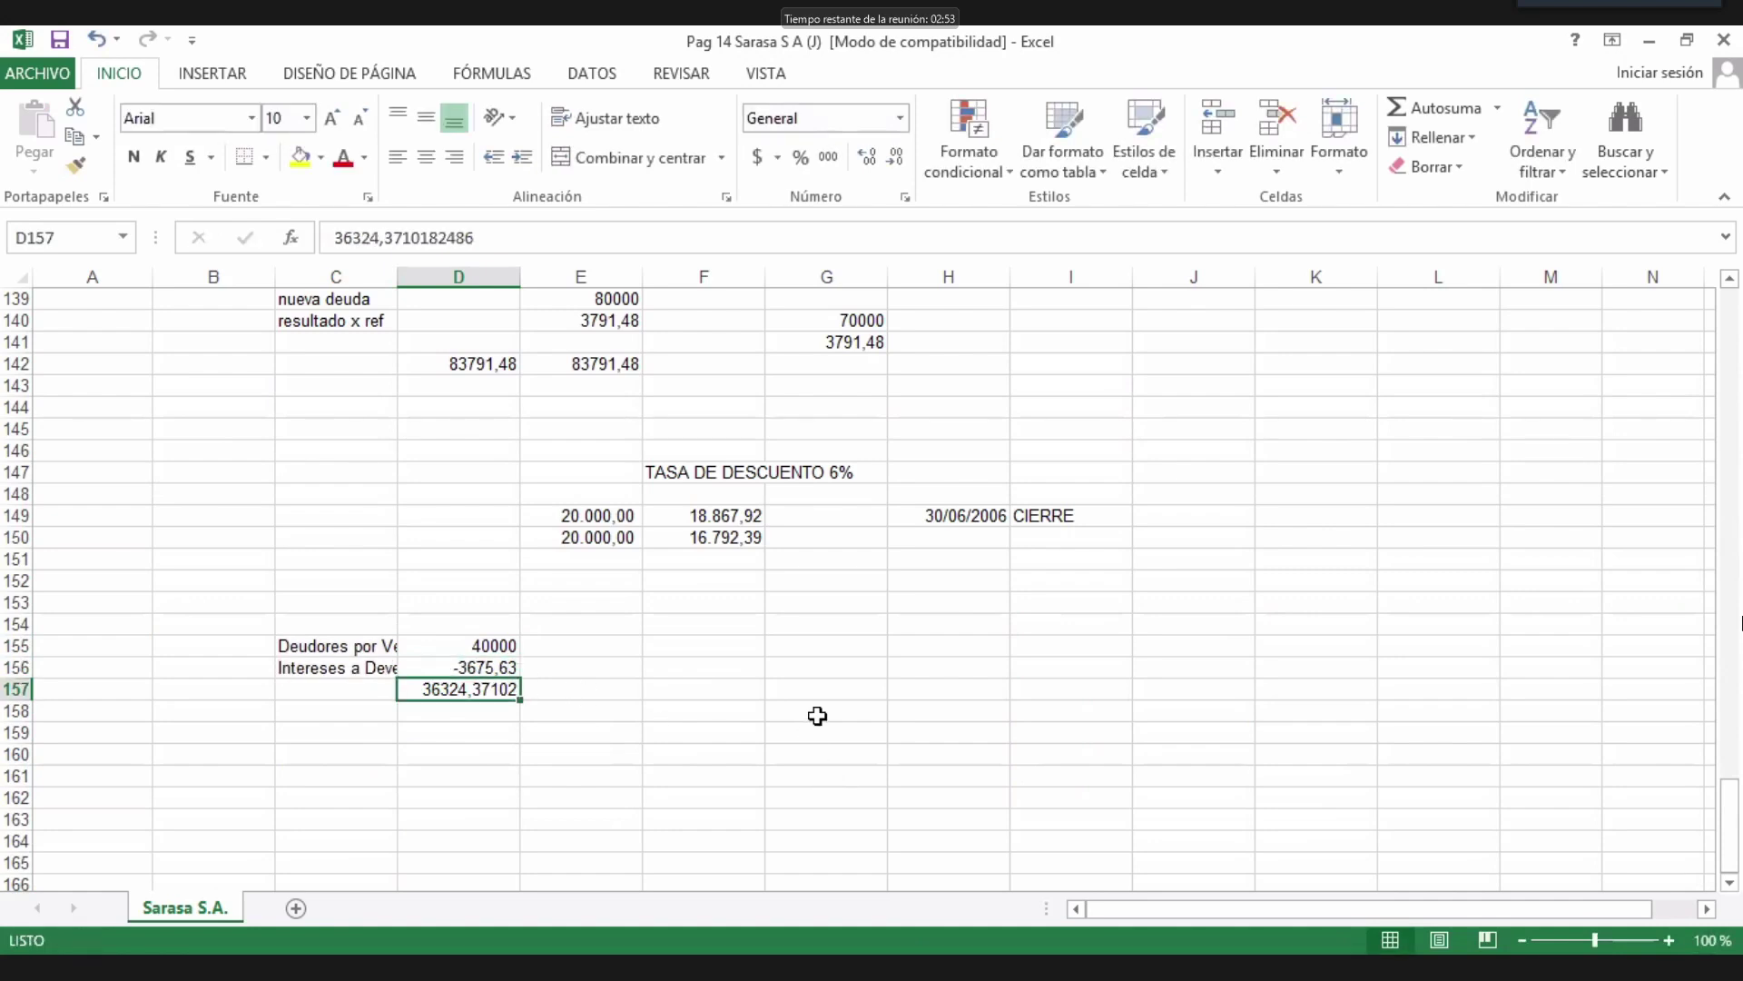
click(1433, 111)
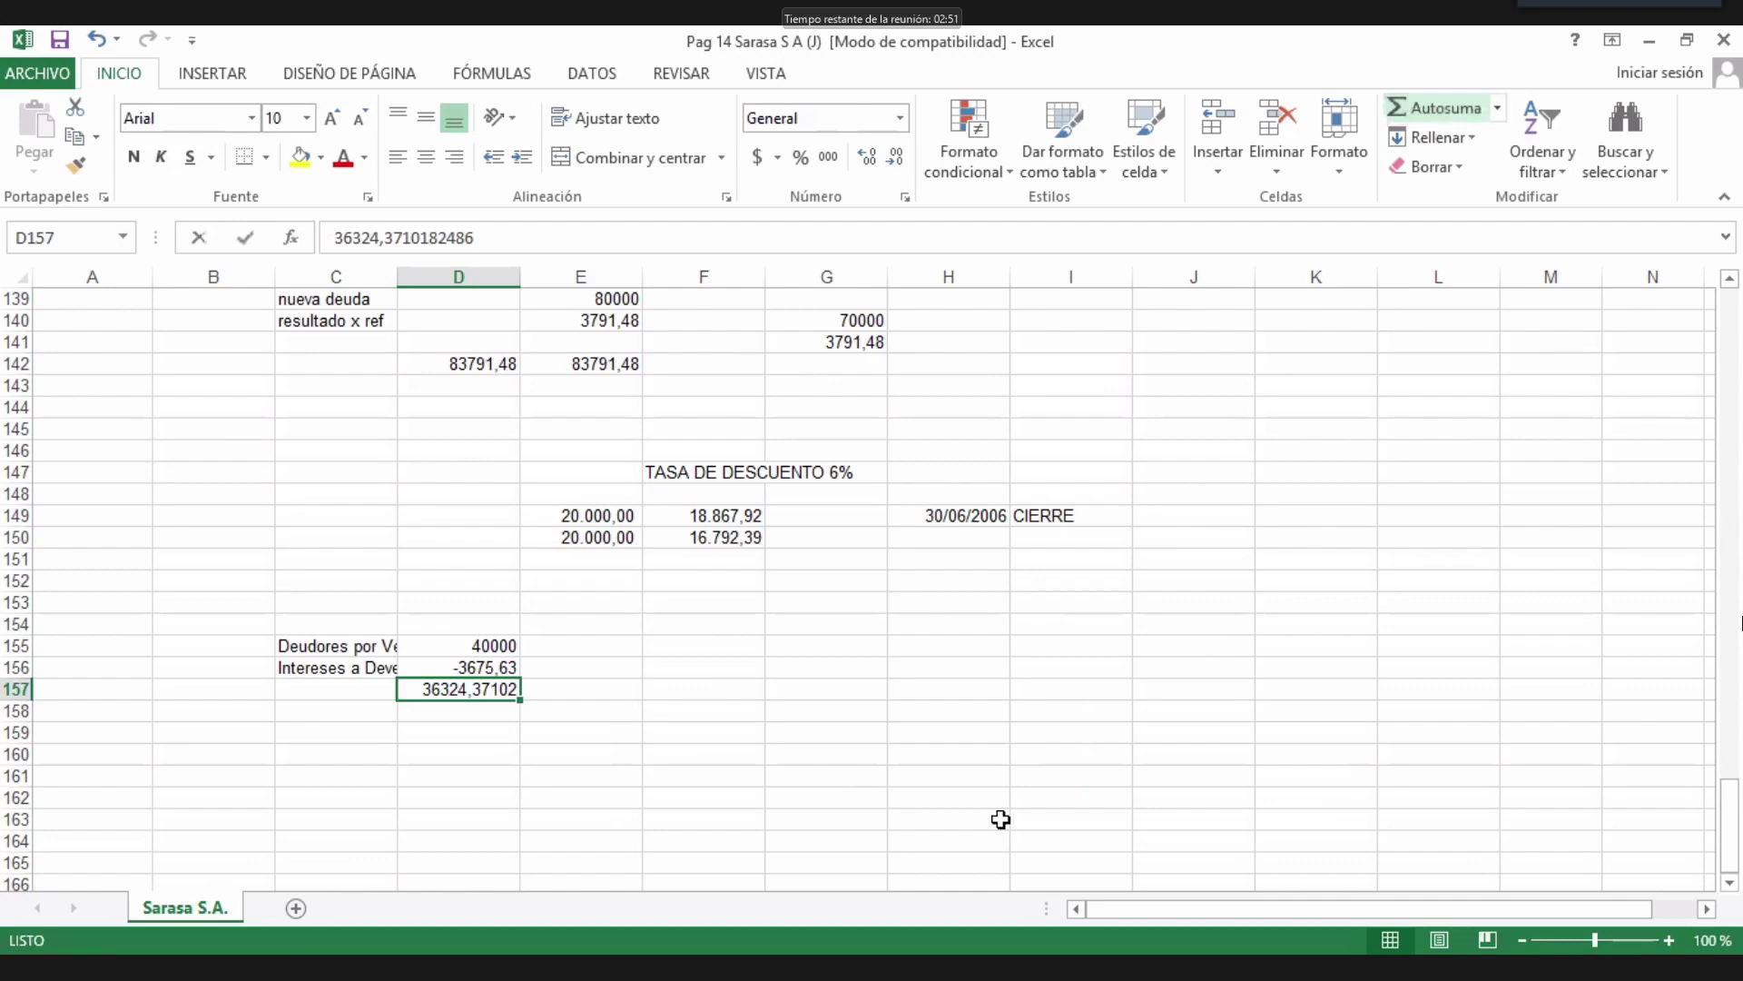
key(Return)
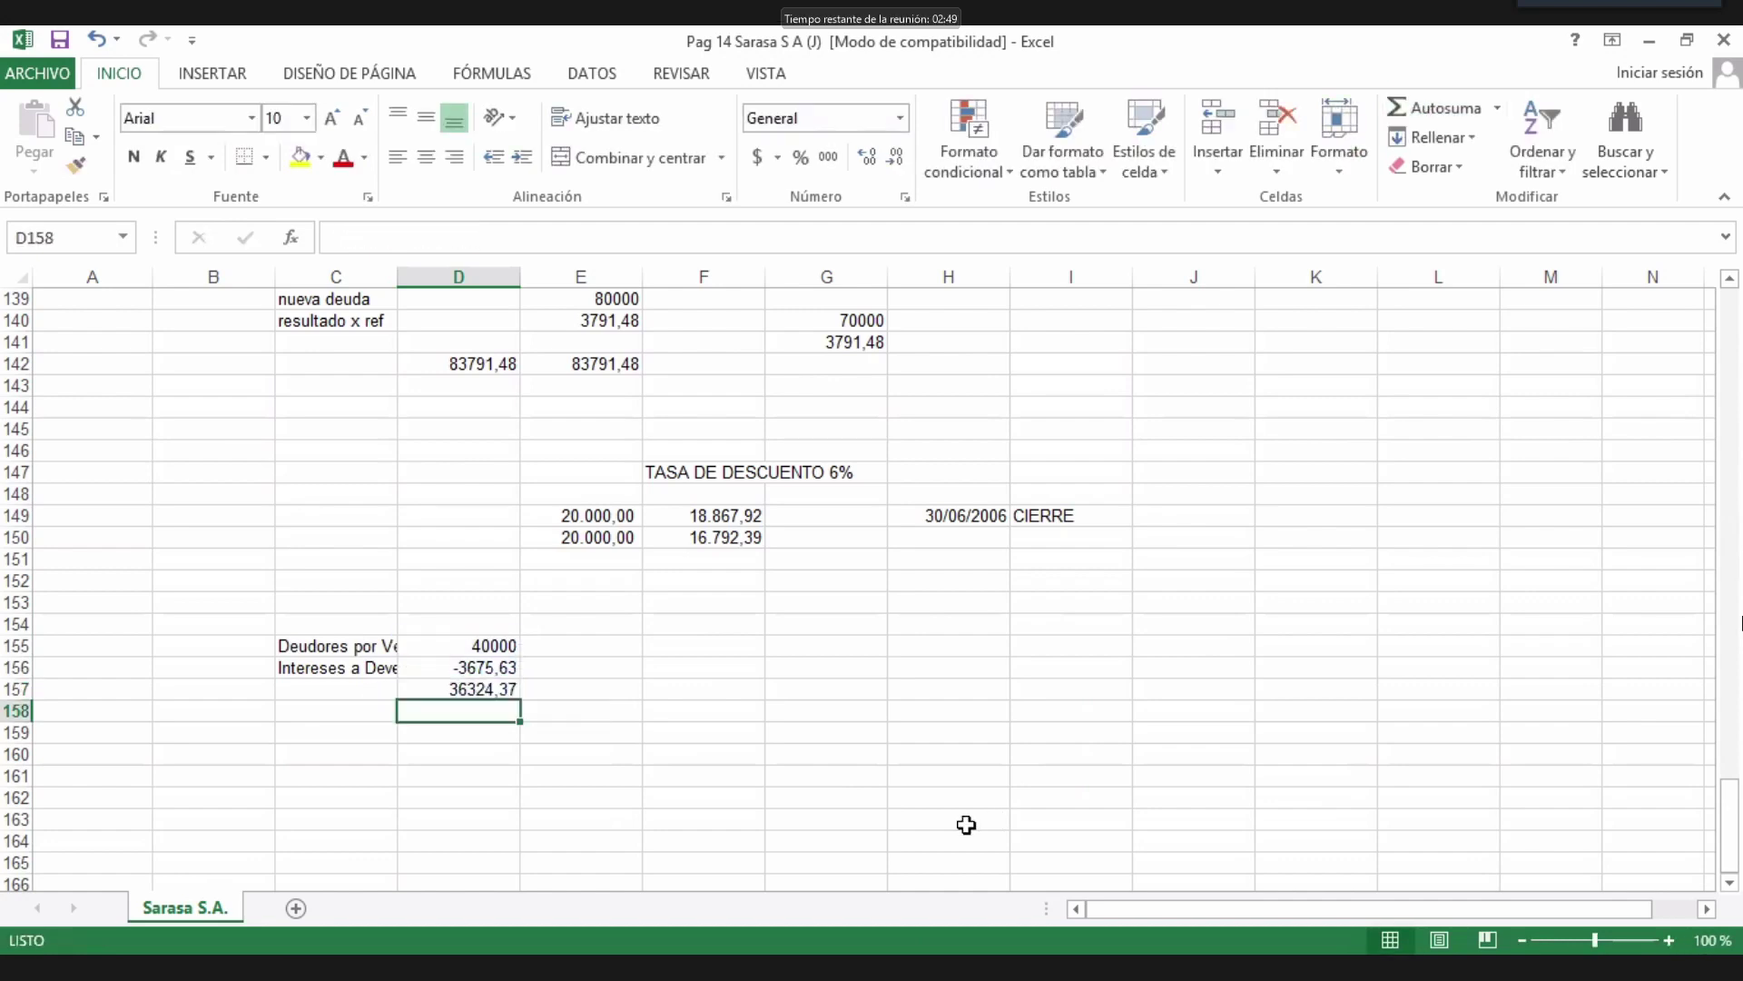
Copy the number format of E149 onto D155:D157 and right-align the labels in C155:C156.
click(601, 522)
click(76, 164)
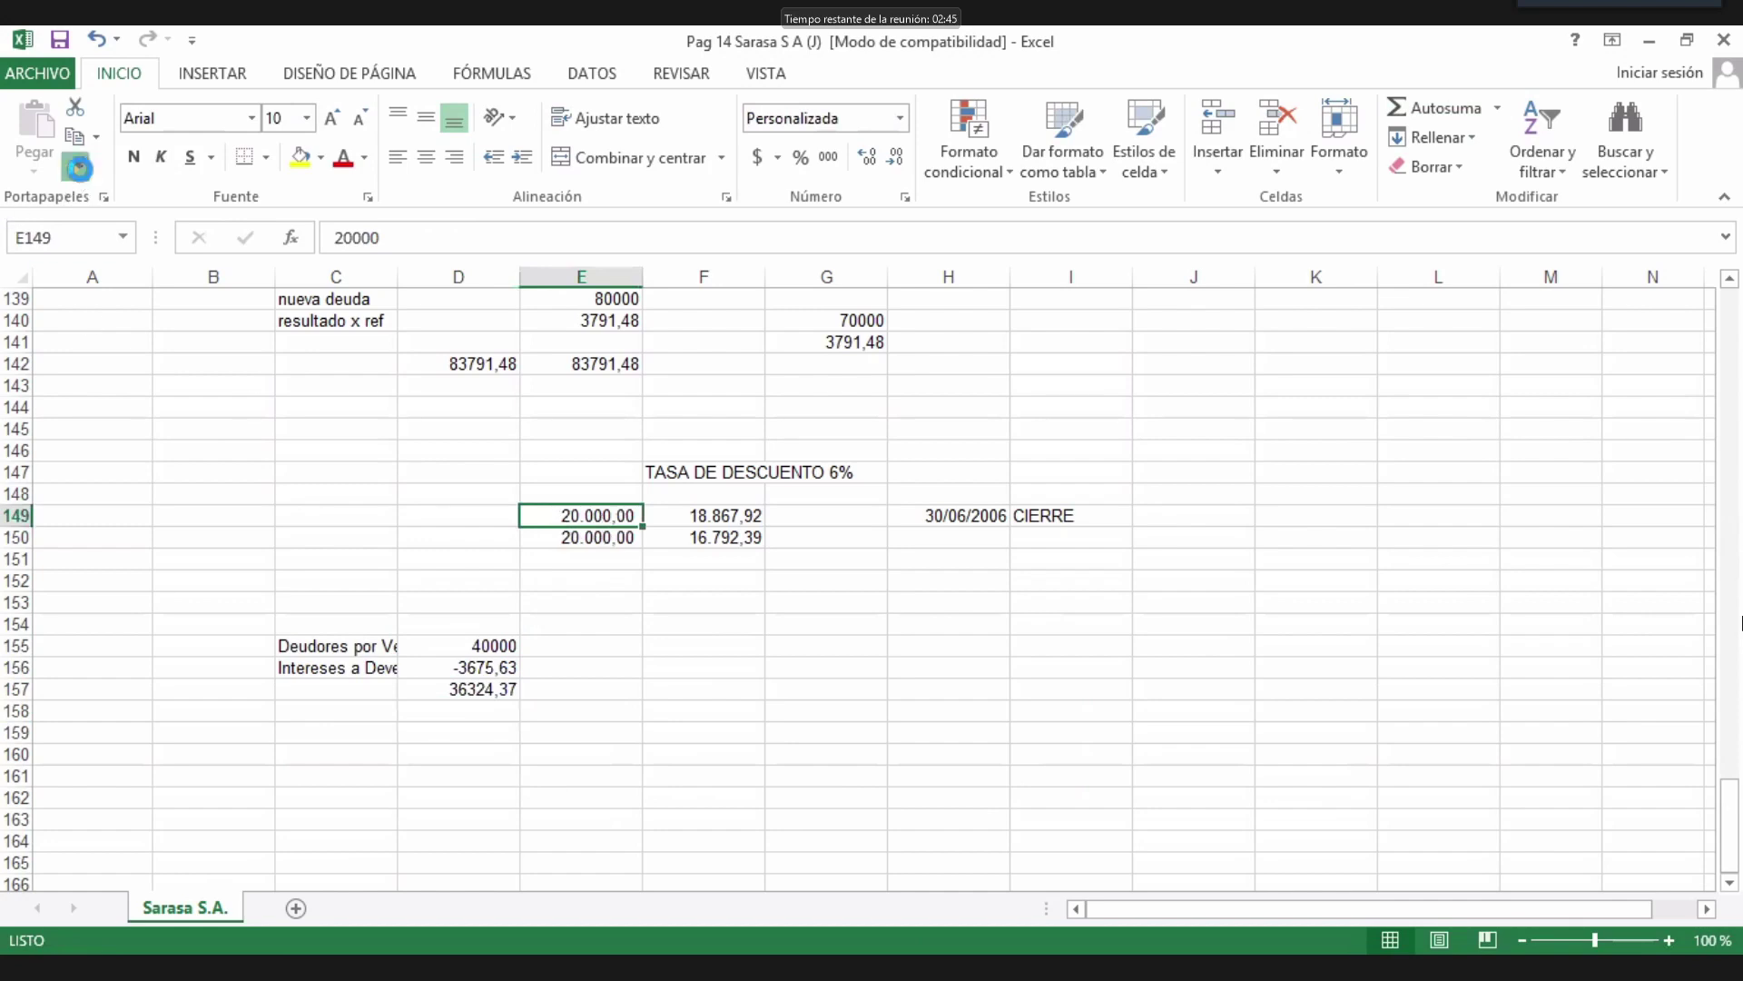
drag(448, 647, 444, 690)
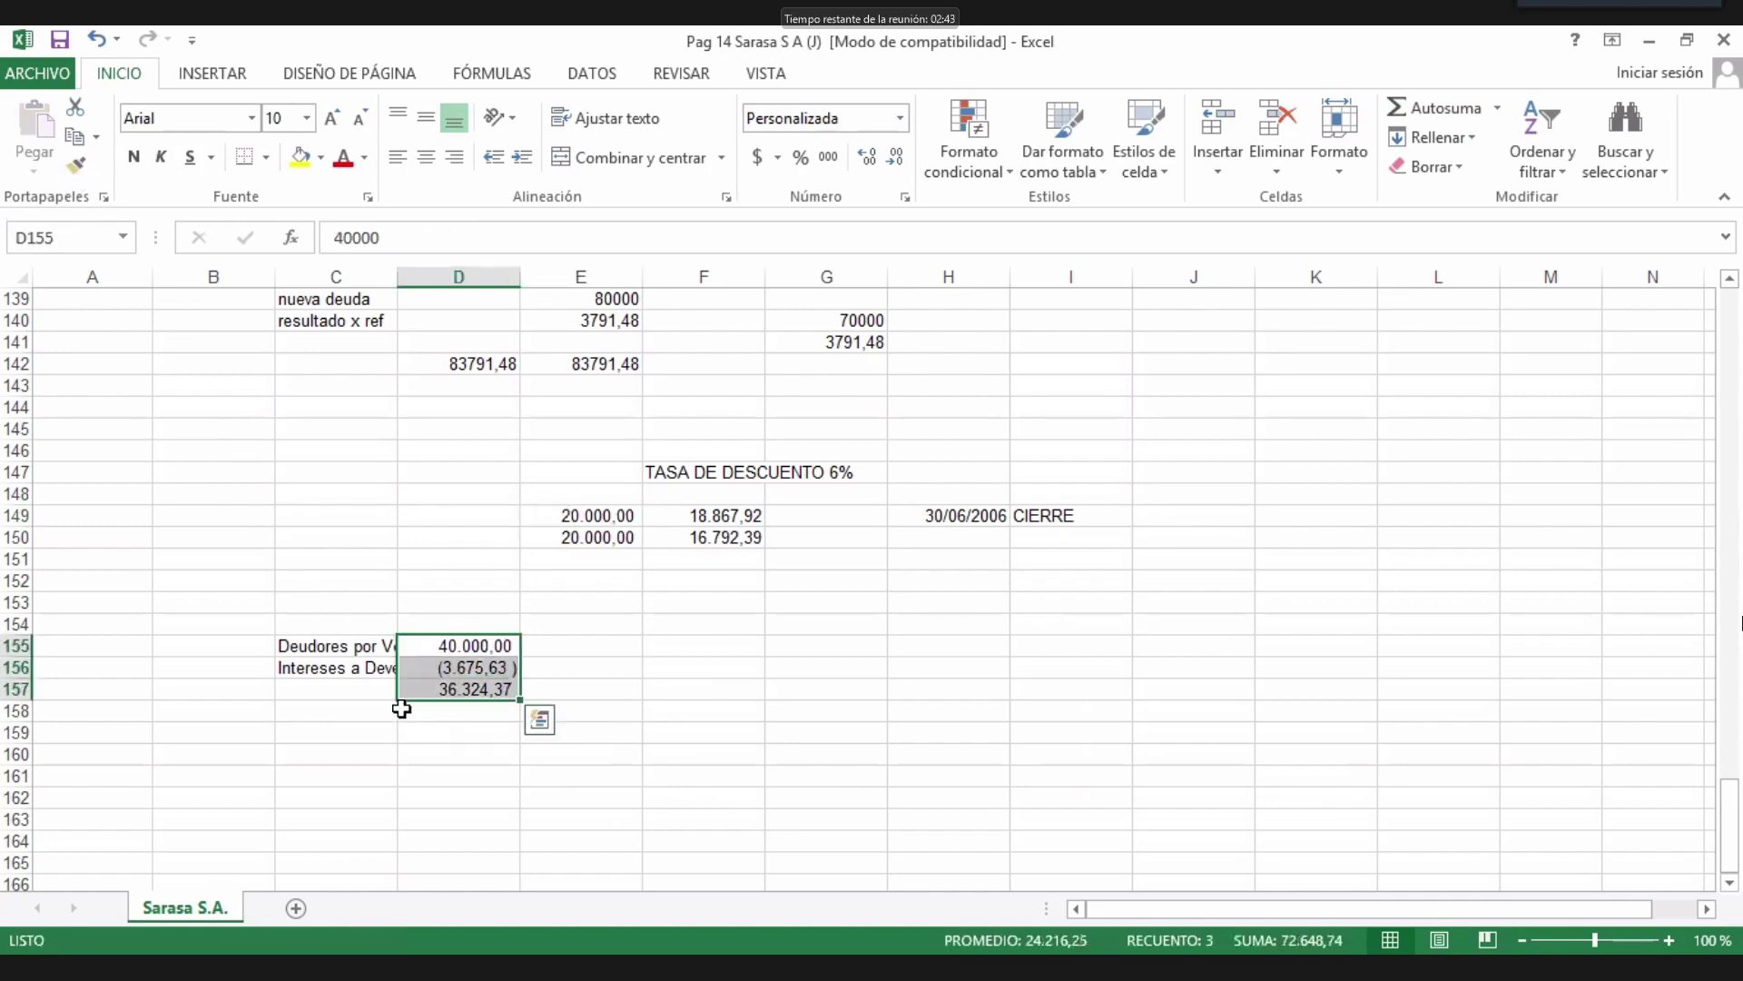
drag(355, 655, 378, 669)
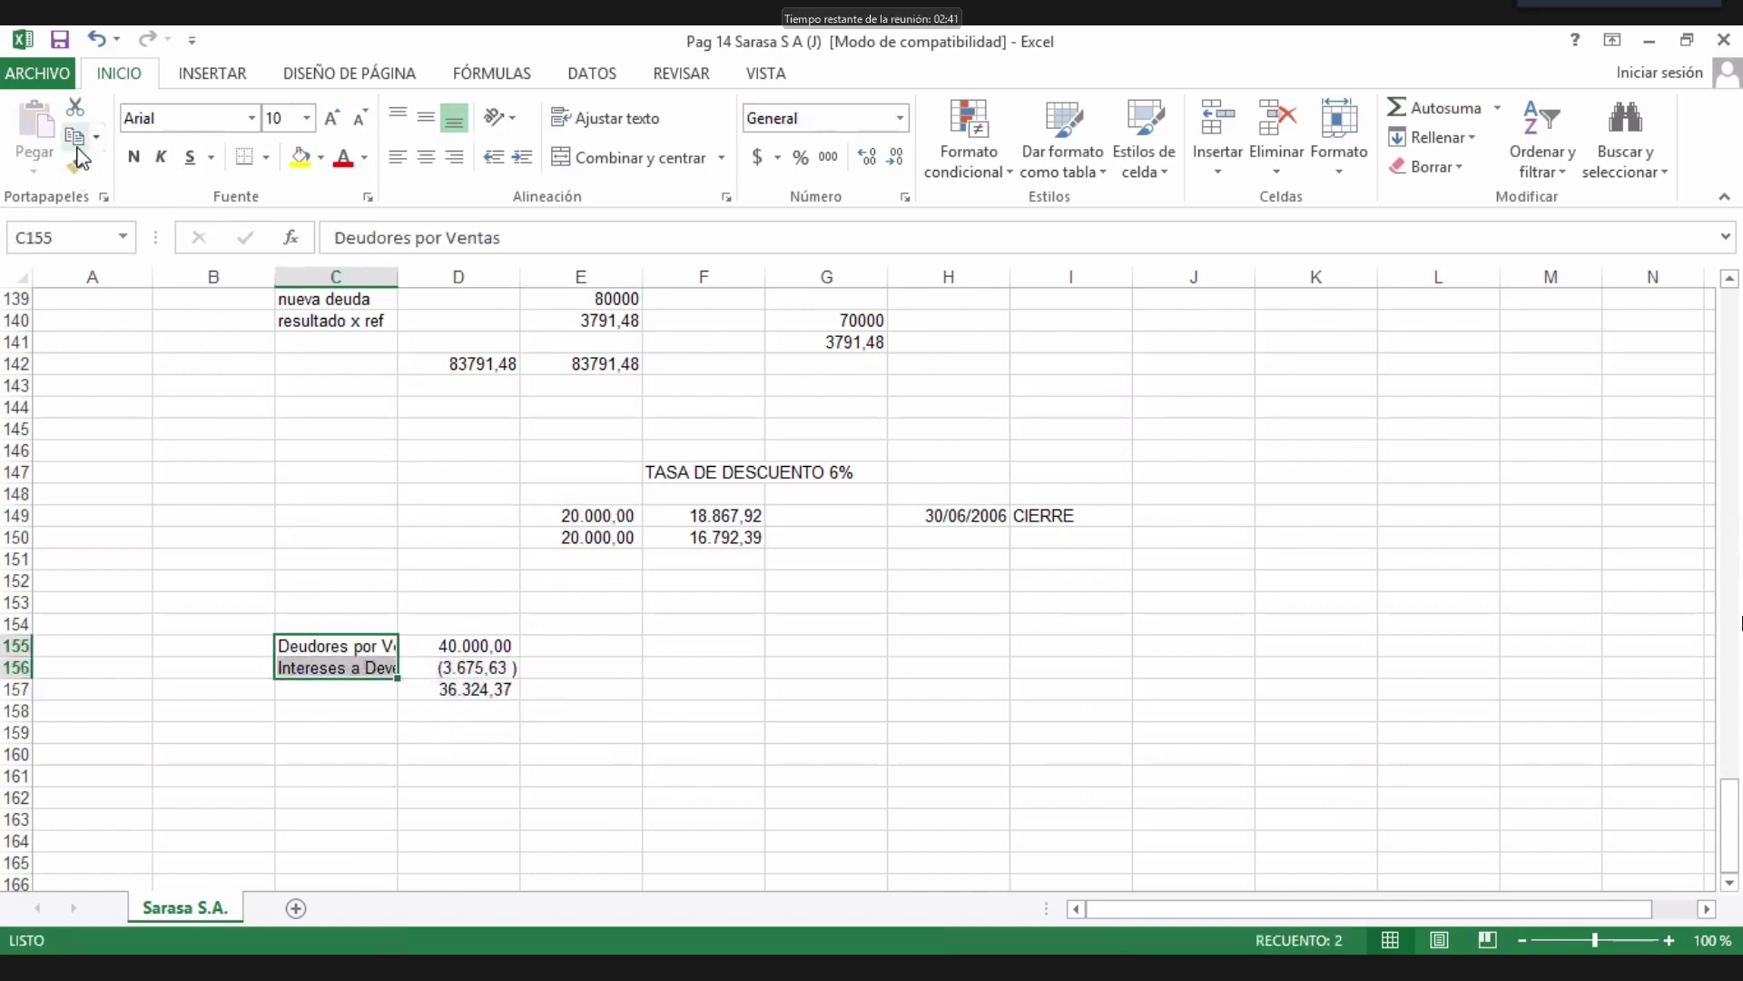
click(455, 157)
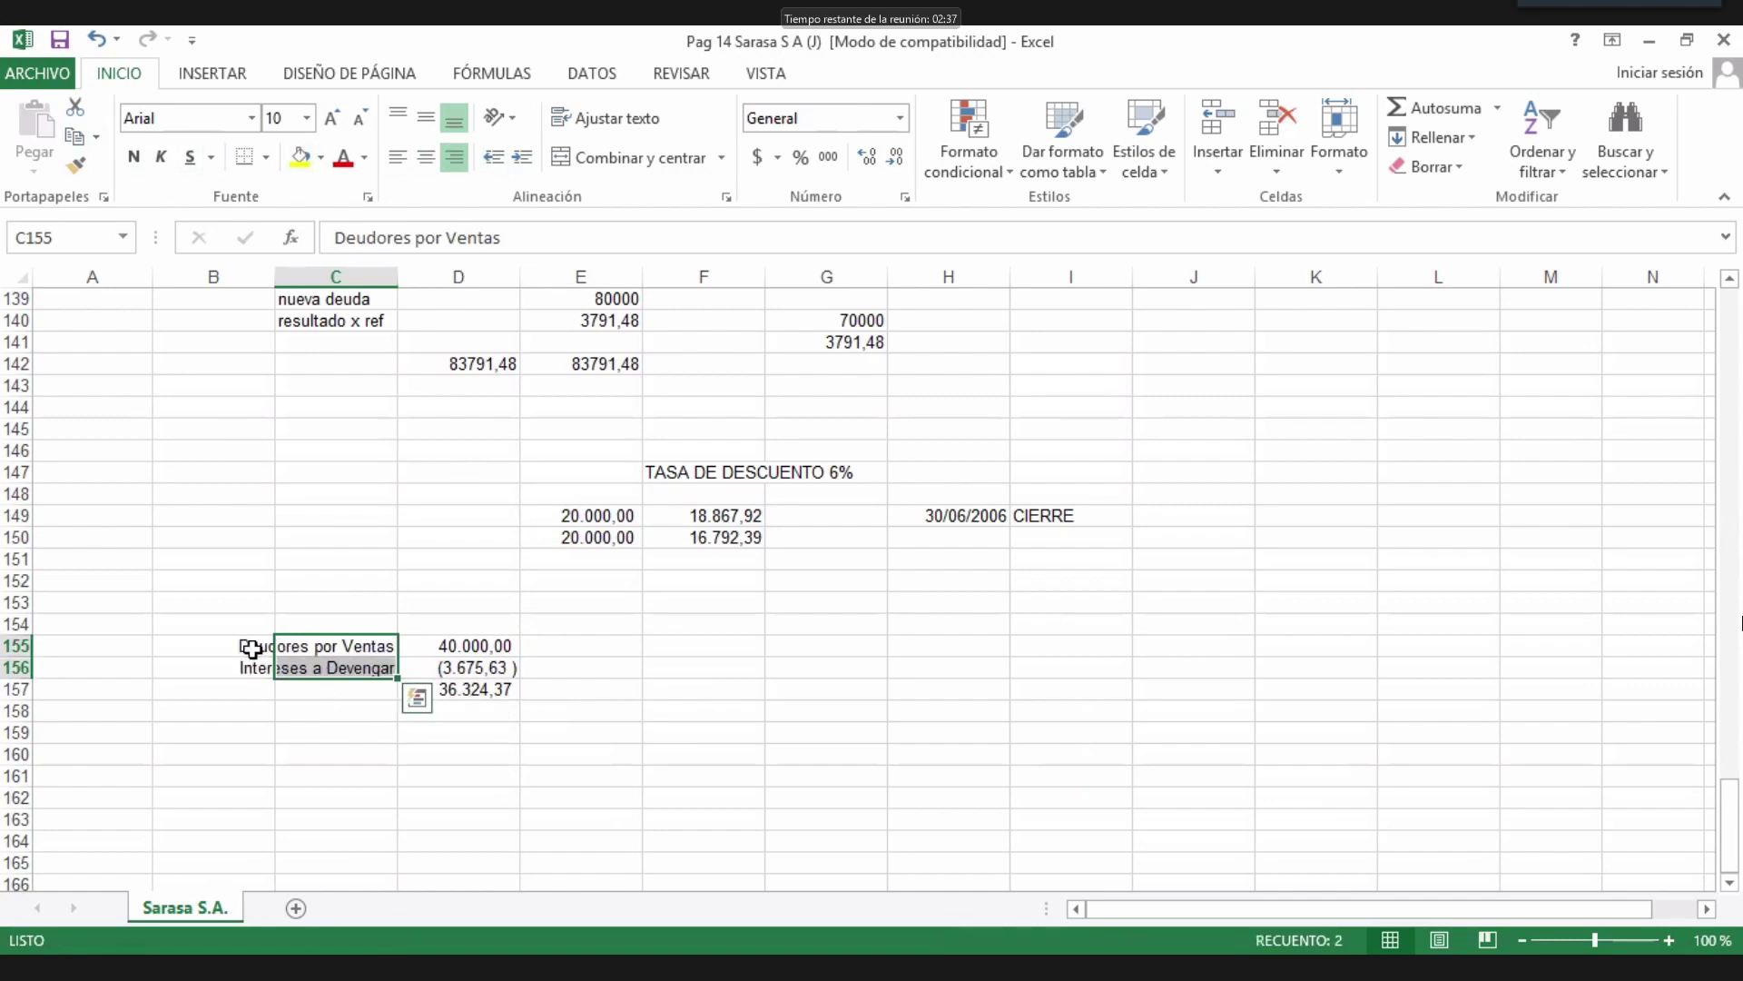
Fill the block B155:D157 with yellow and give the total in D157 a top and thick bottom border.
drag(251, 647, 479, 692)
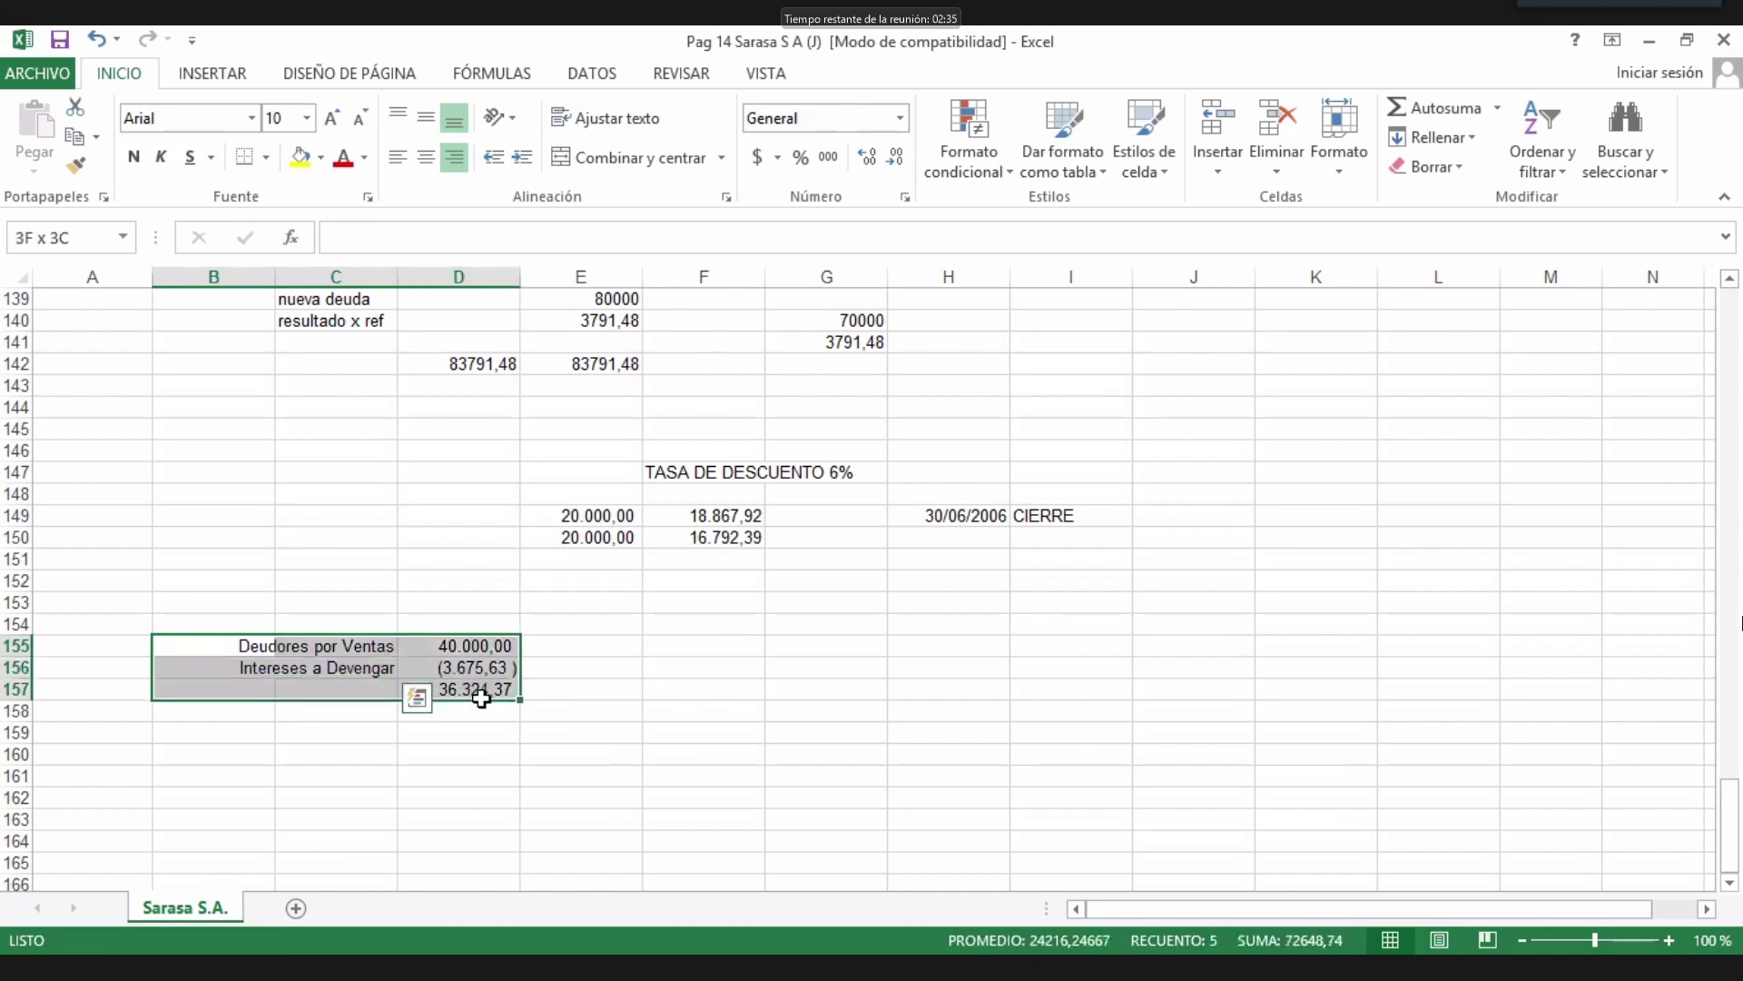
click(301, 156)
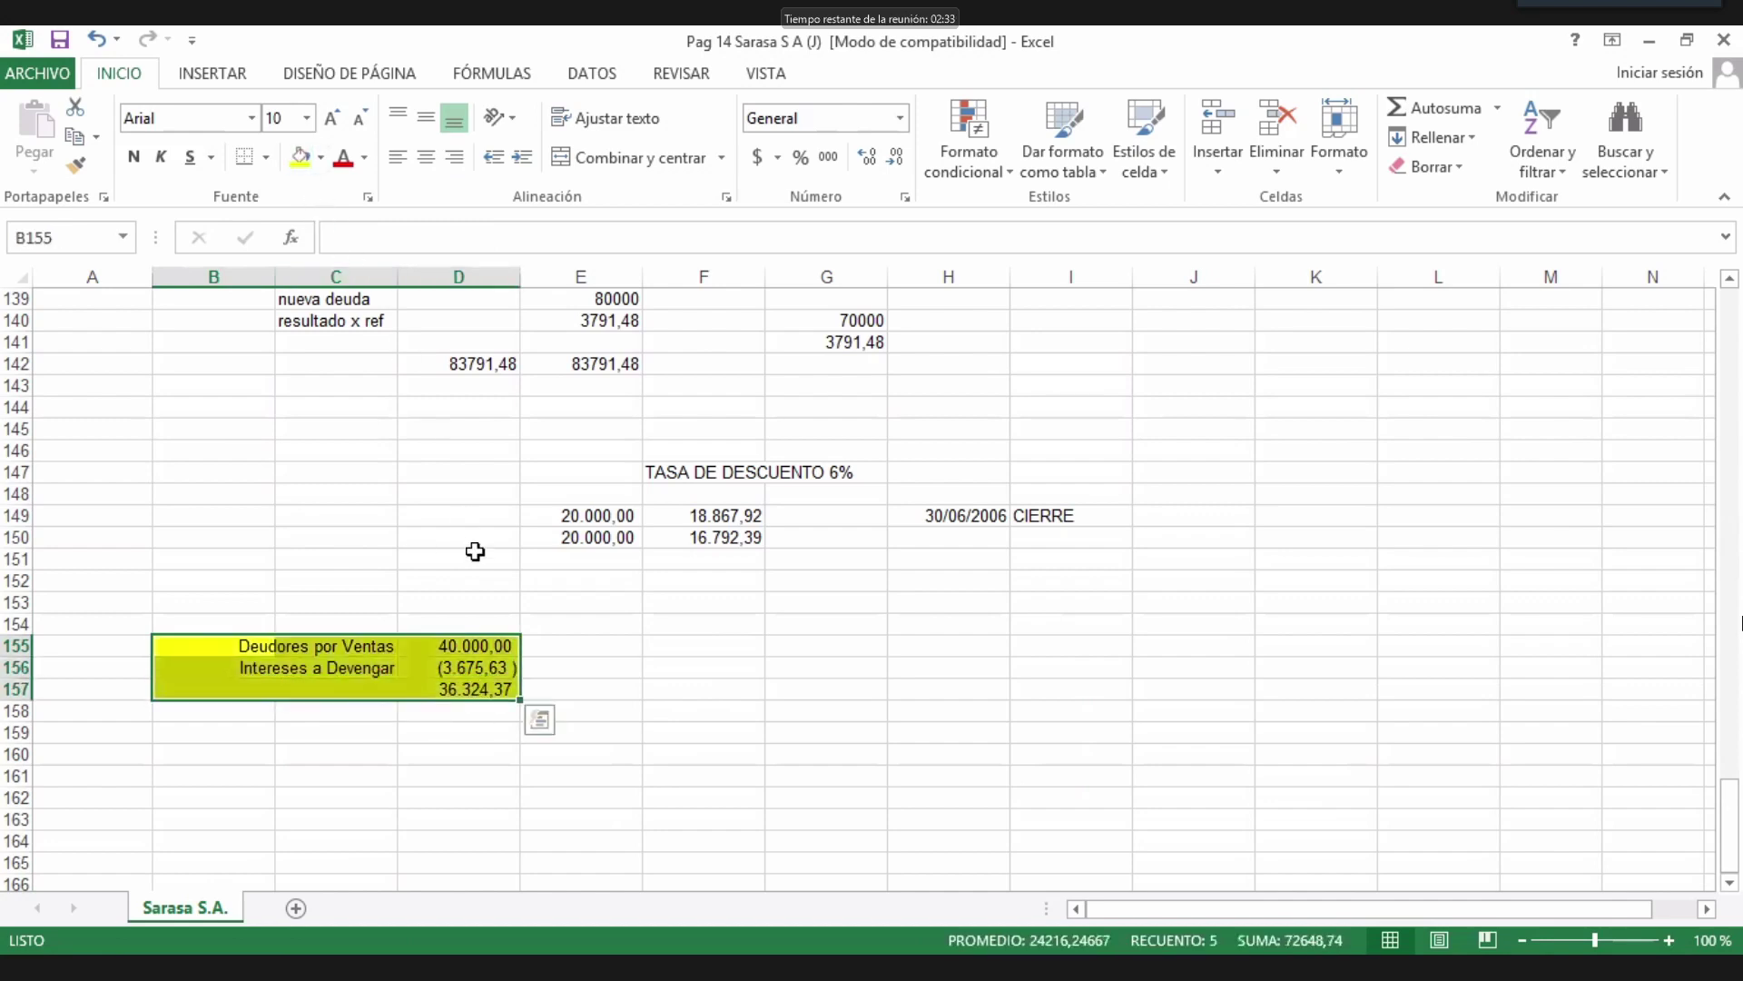
click(433, 687)
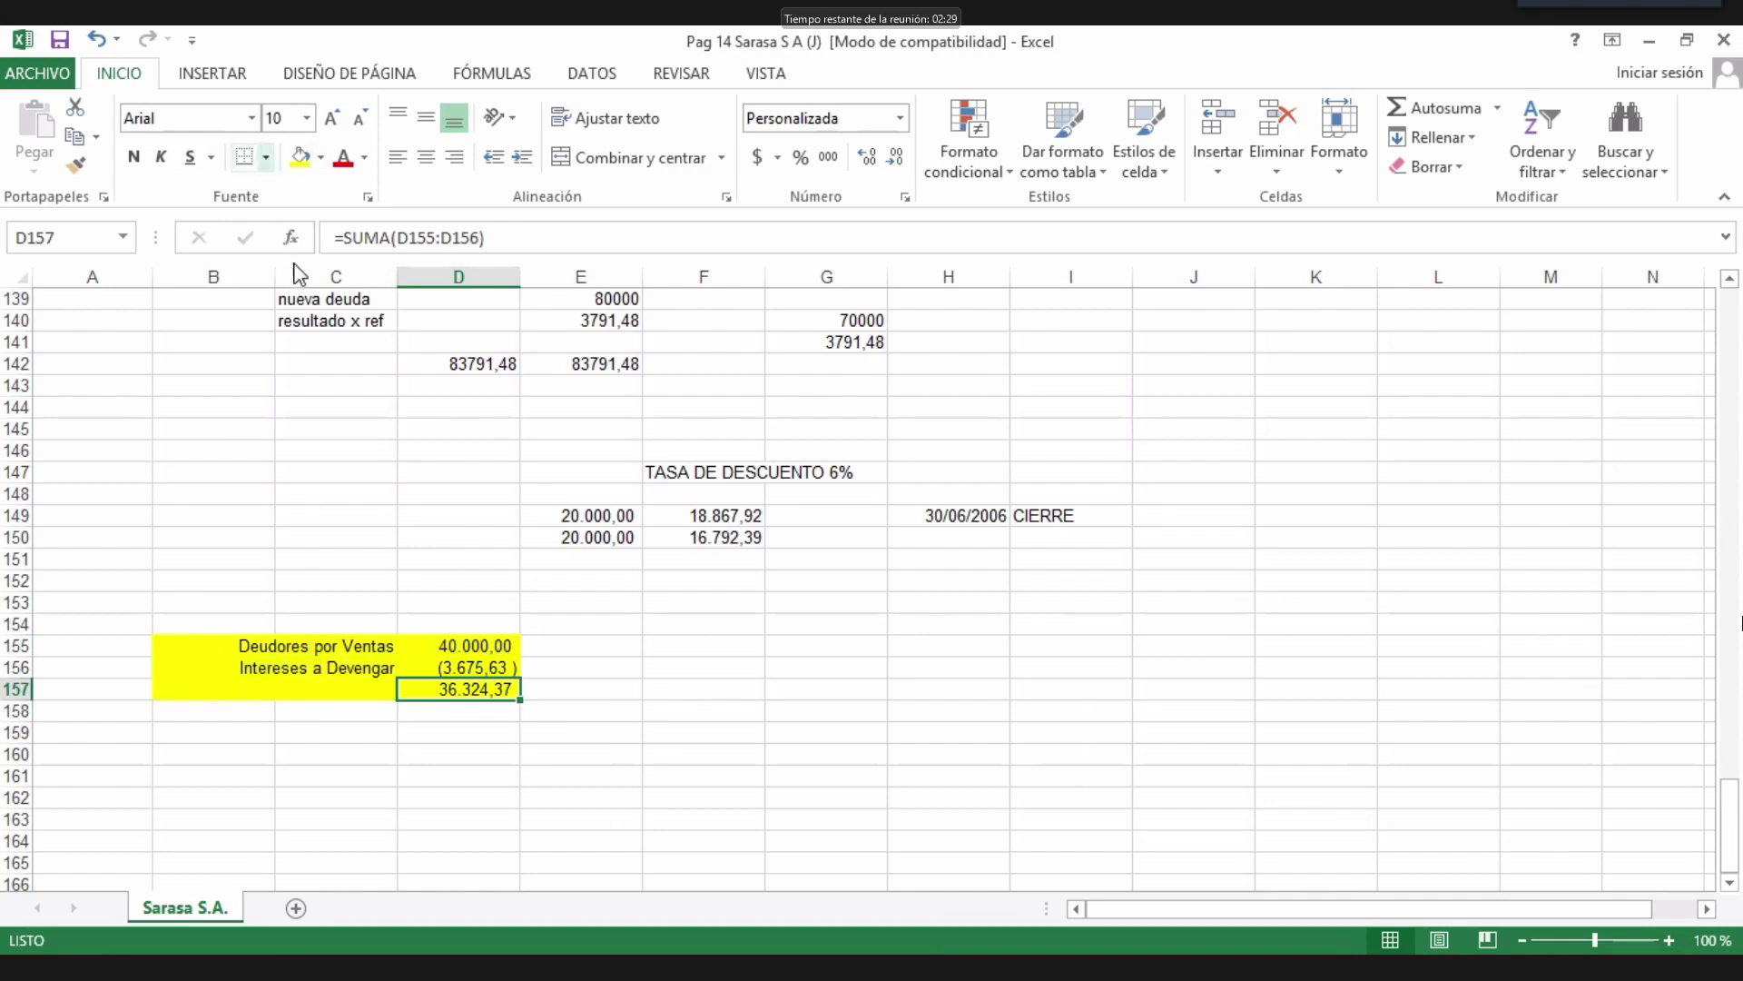
click(266, 158)
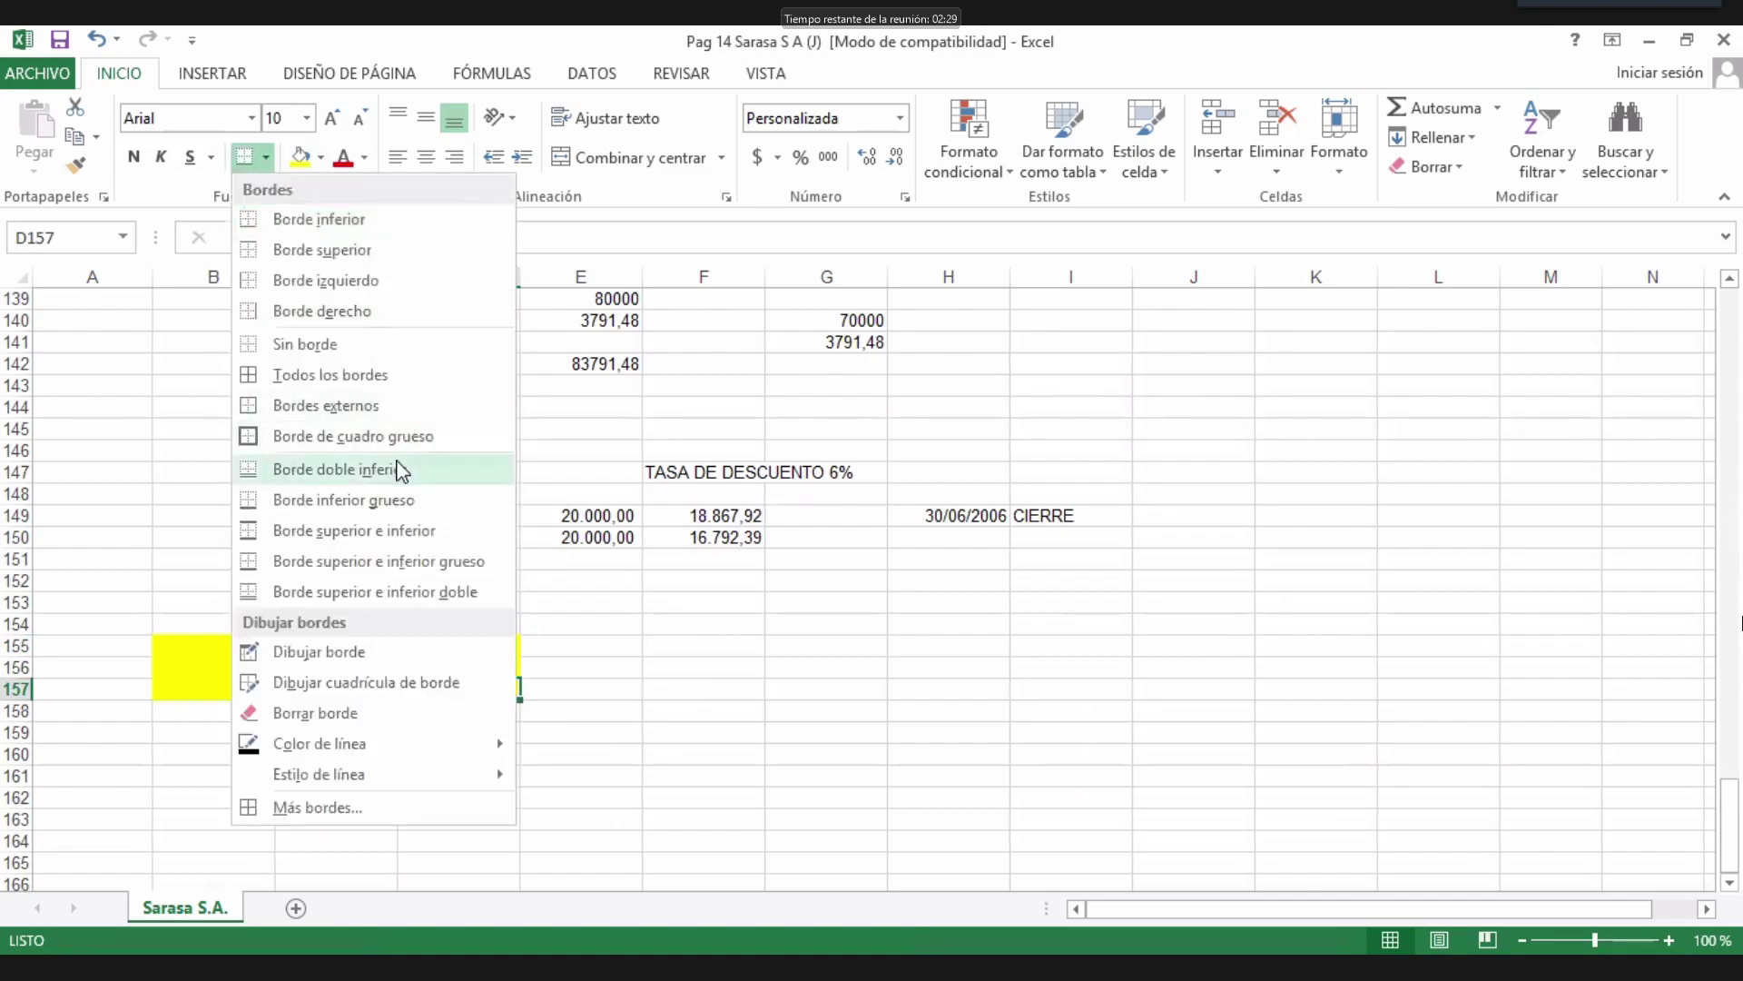
click(350, 560)
click(703, 879)
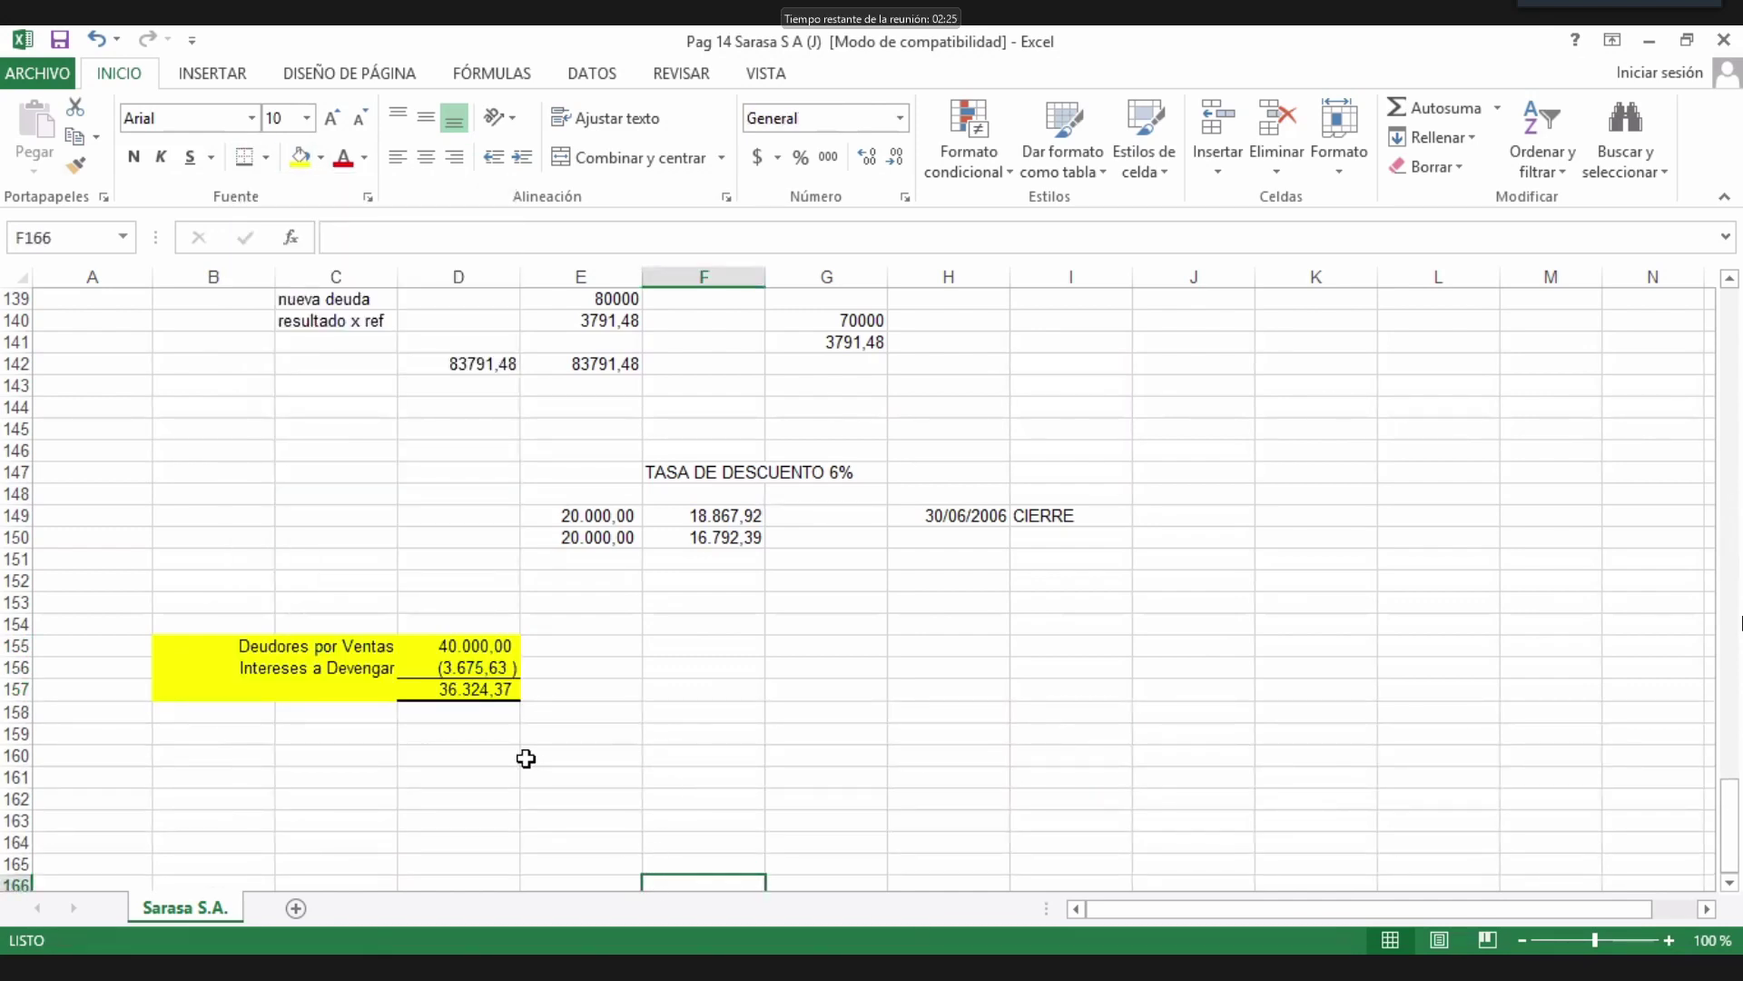
Enter the heading CONTABILIZADO in C153 above the yellow block.
scroll(526, 758, up, 15)
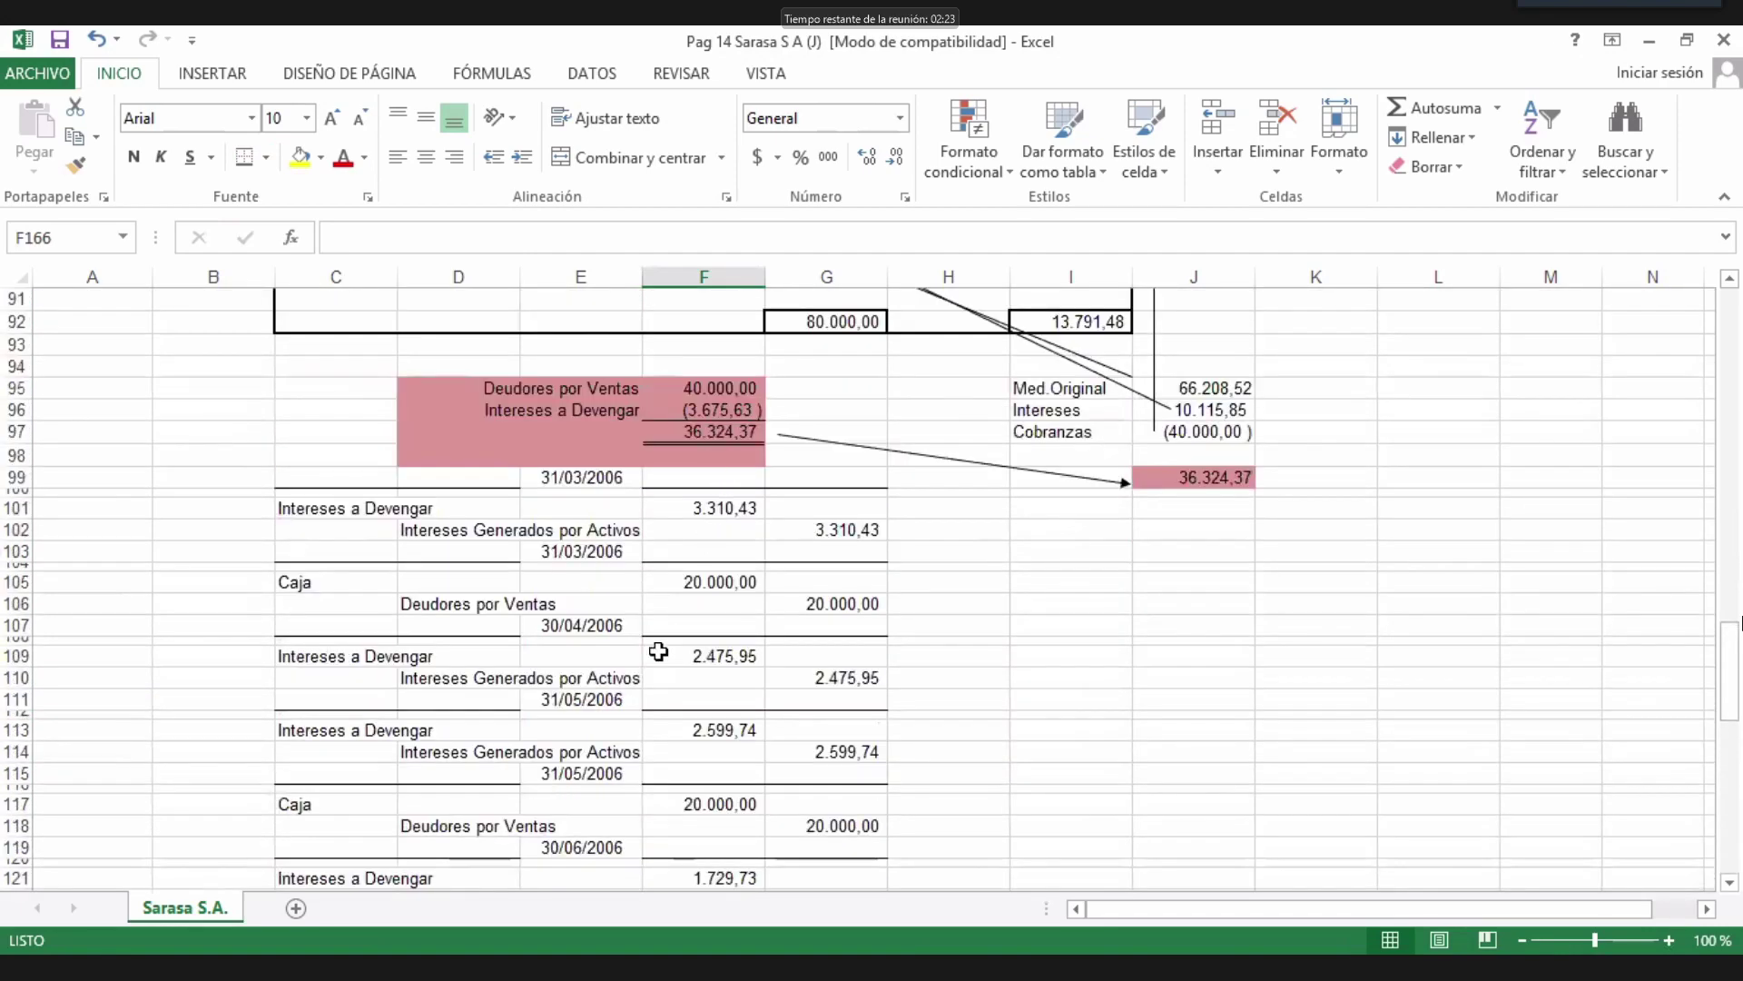
scroll(659, 651, down, 15)
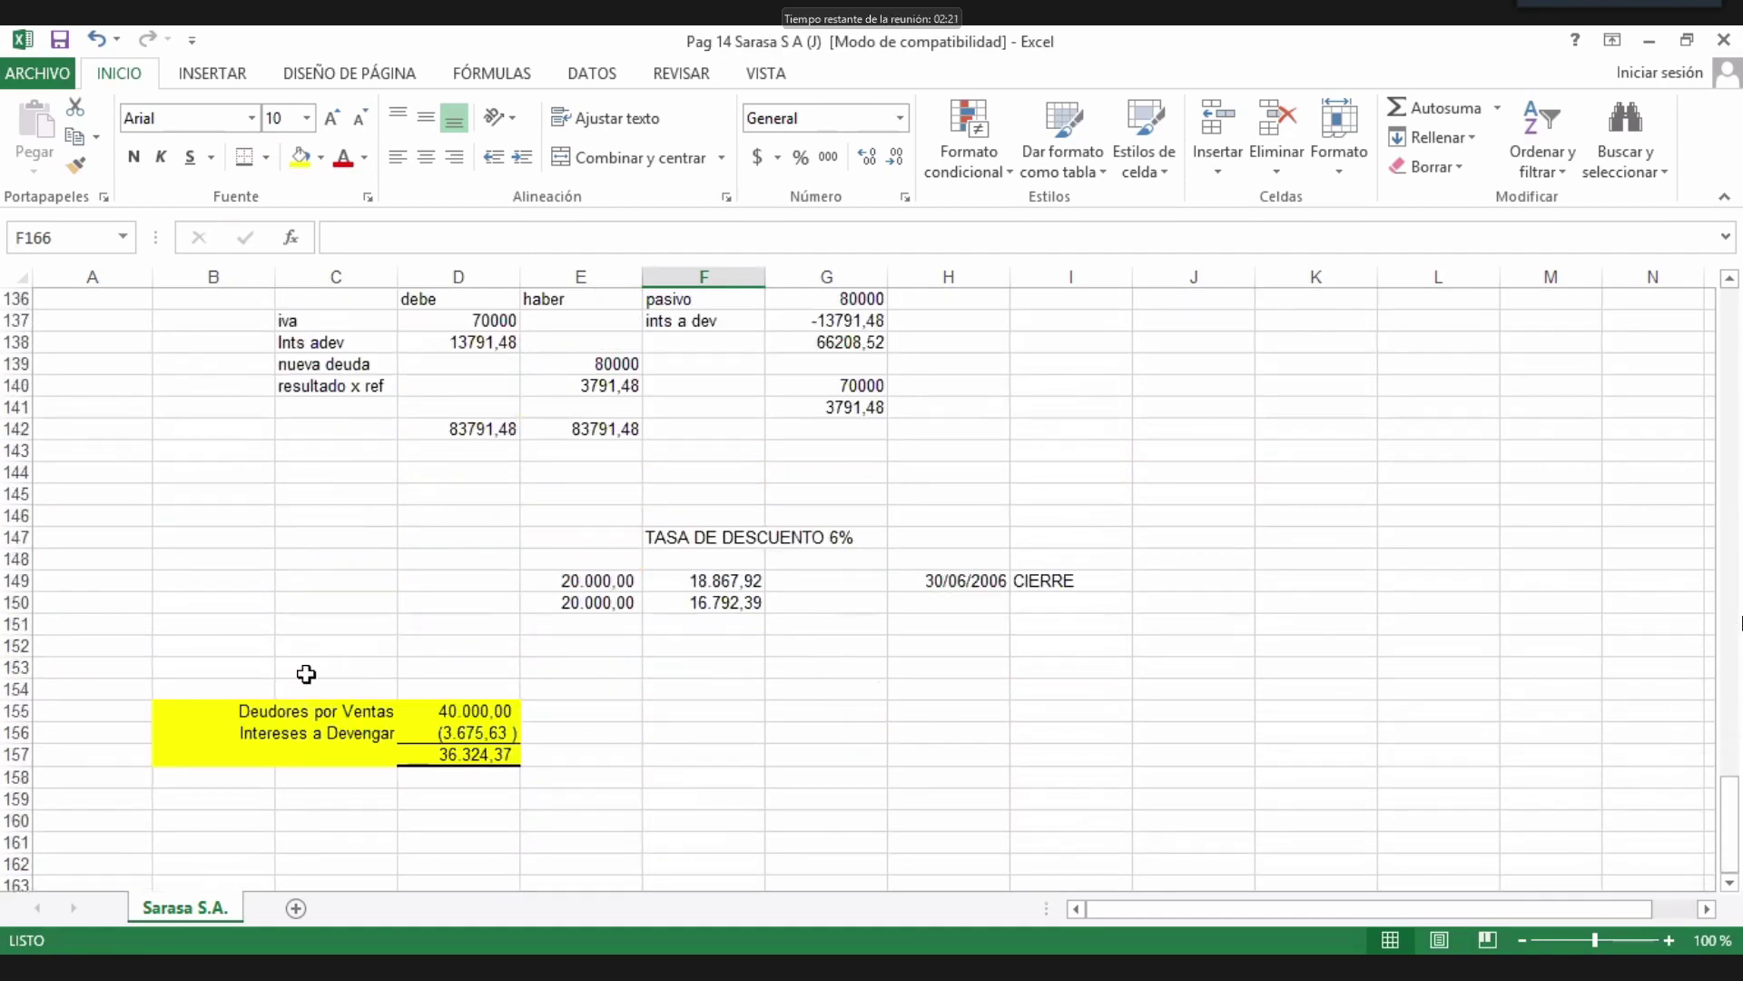
click(307, 670)
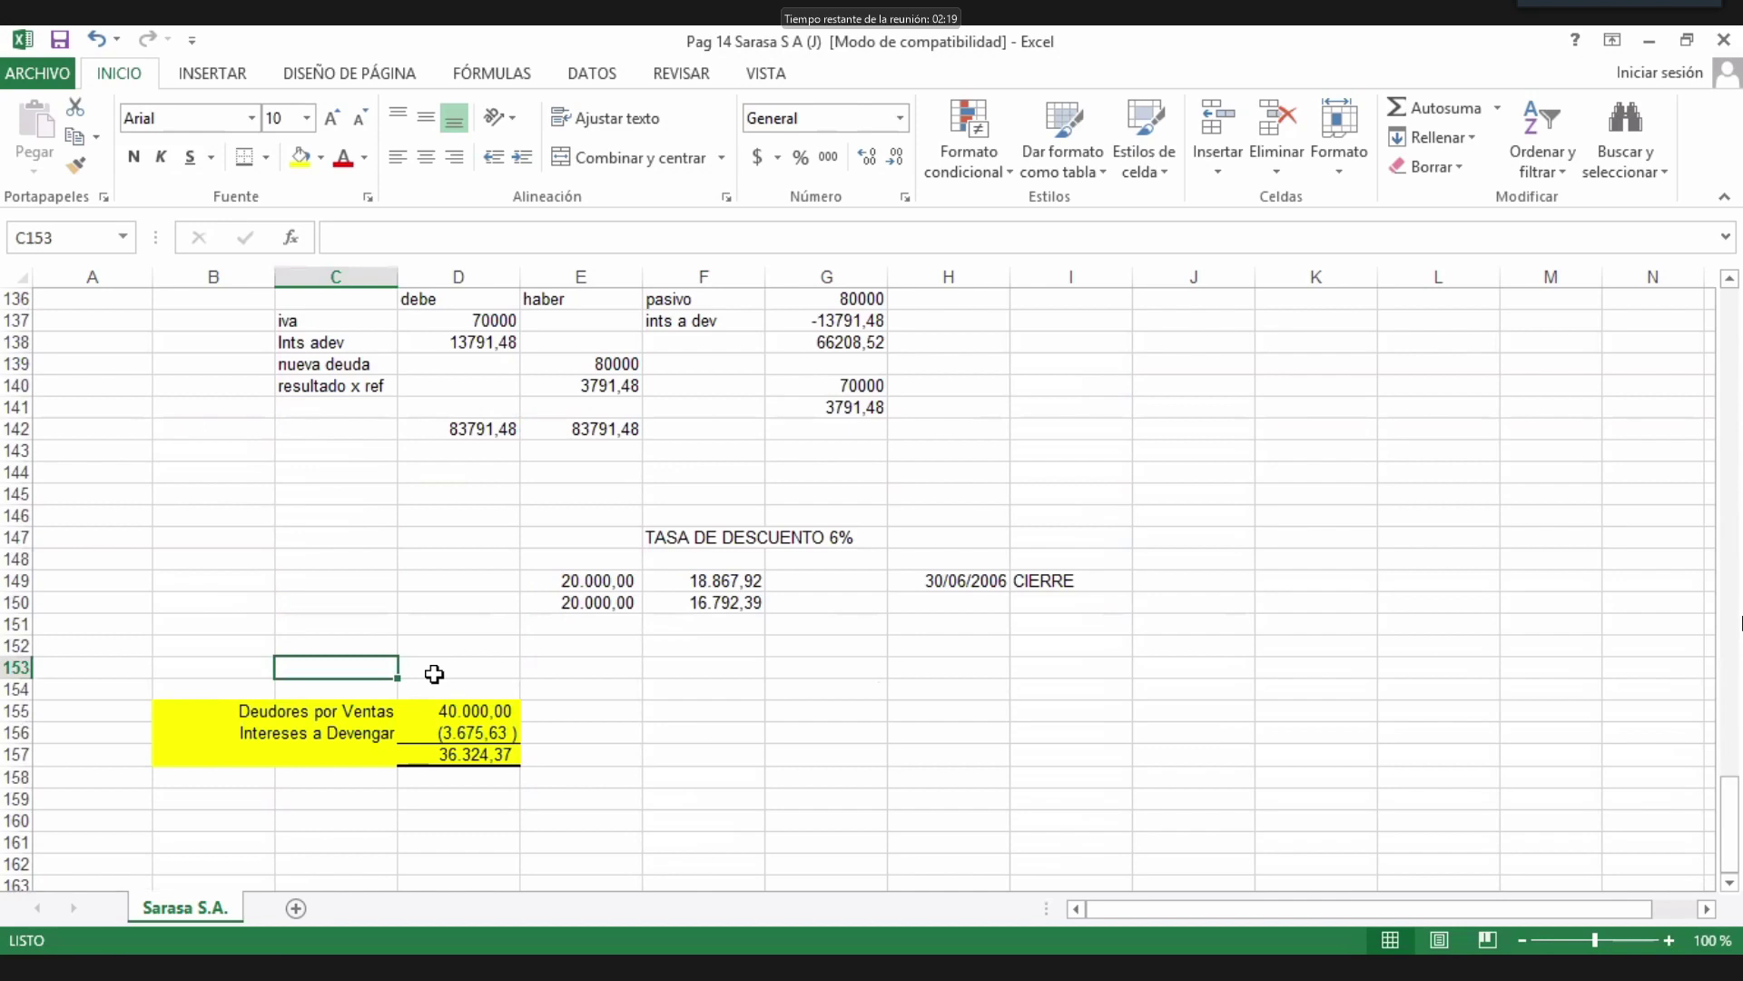
text(CONTA)
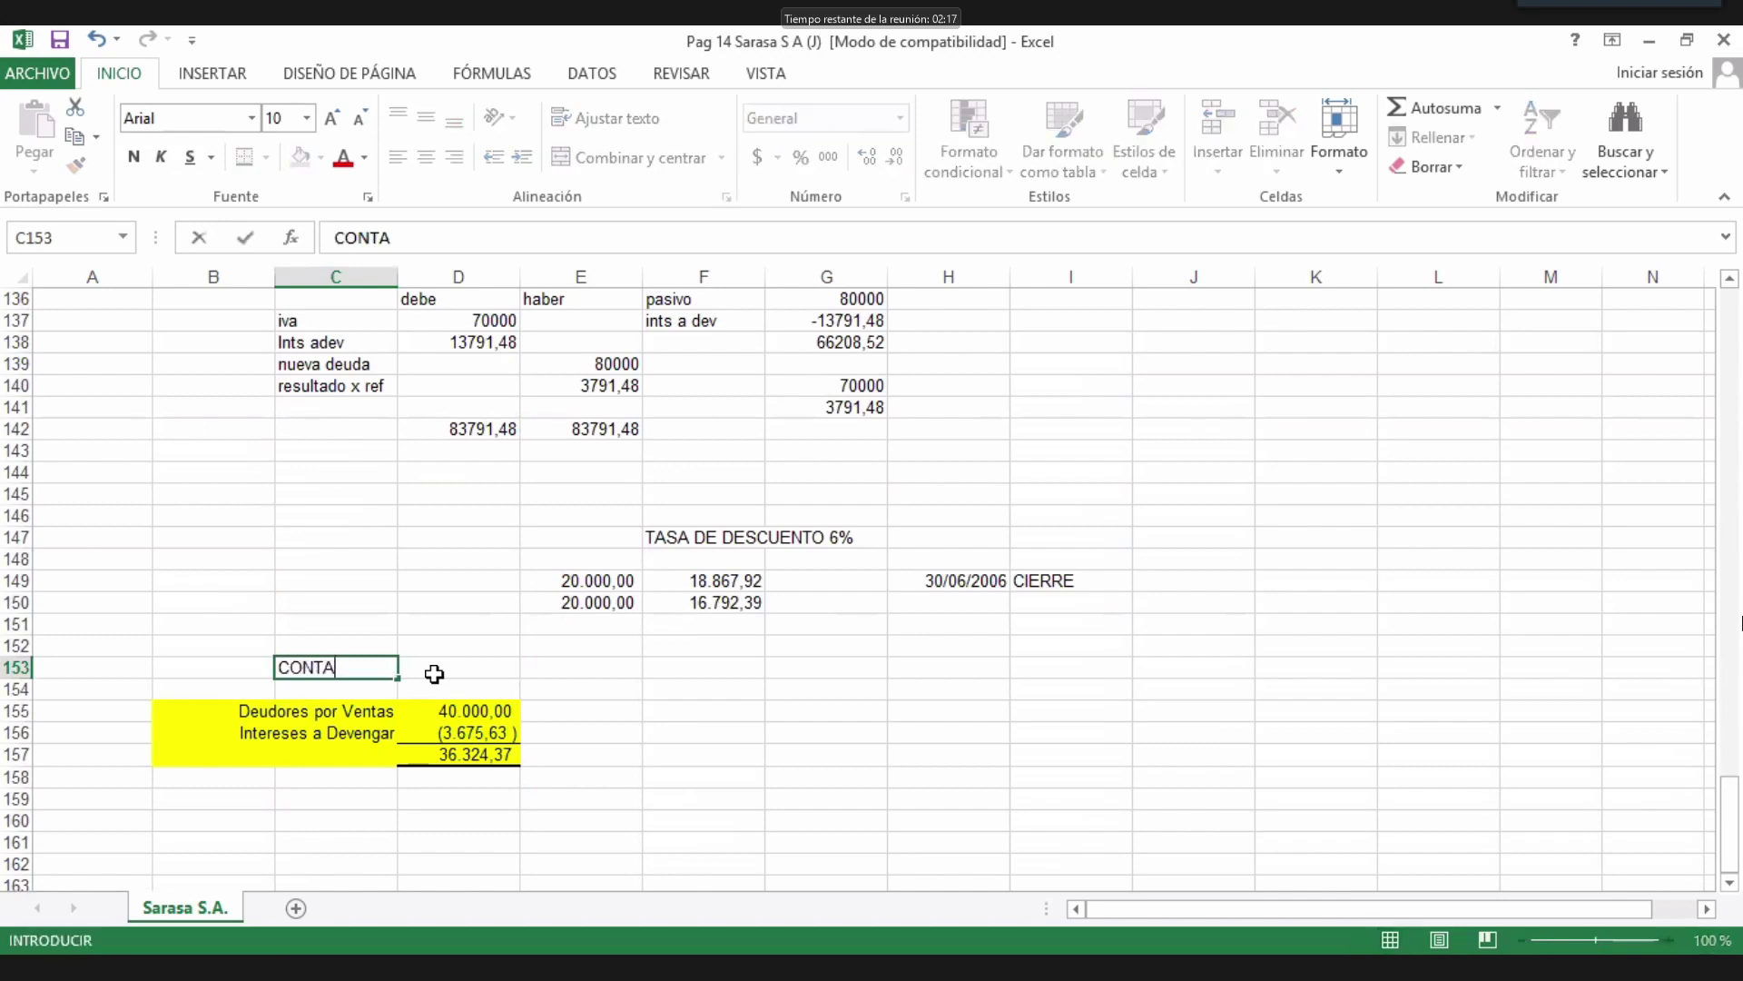
text(BILIZADO)
key(Return)
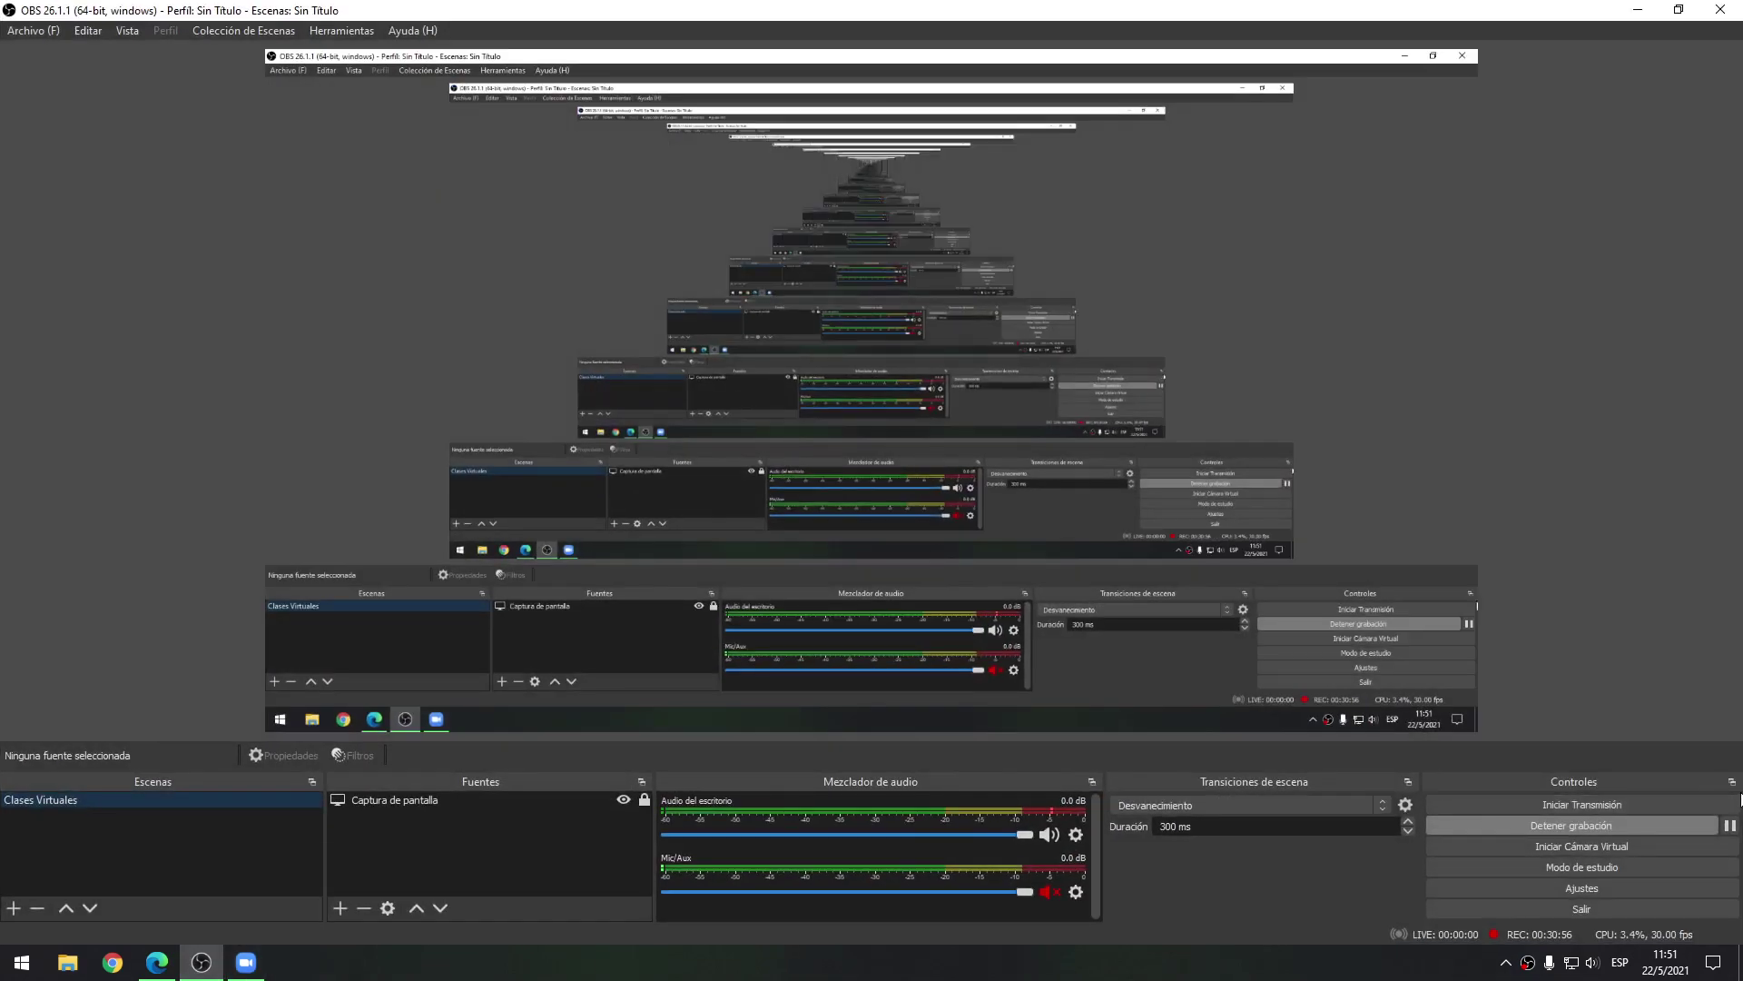
Minimize the OBS window and collapse the Zoom participant video panel, moving it clear of the shared worksheet.
click(1638, 9)
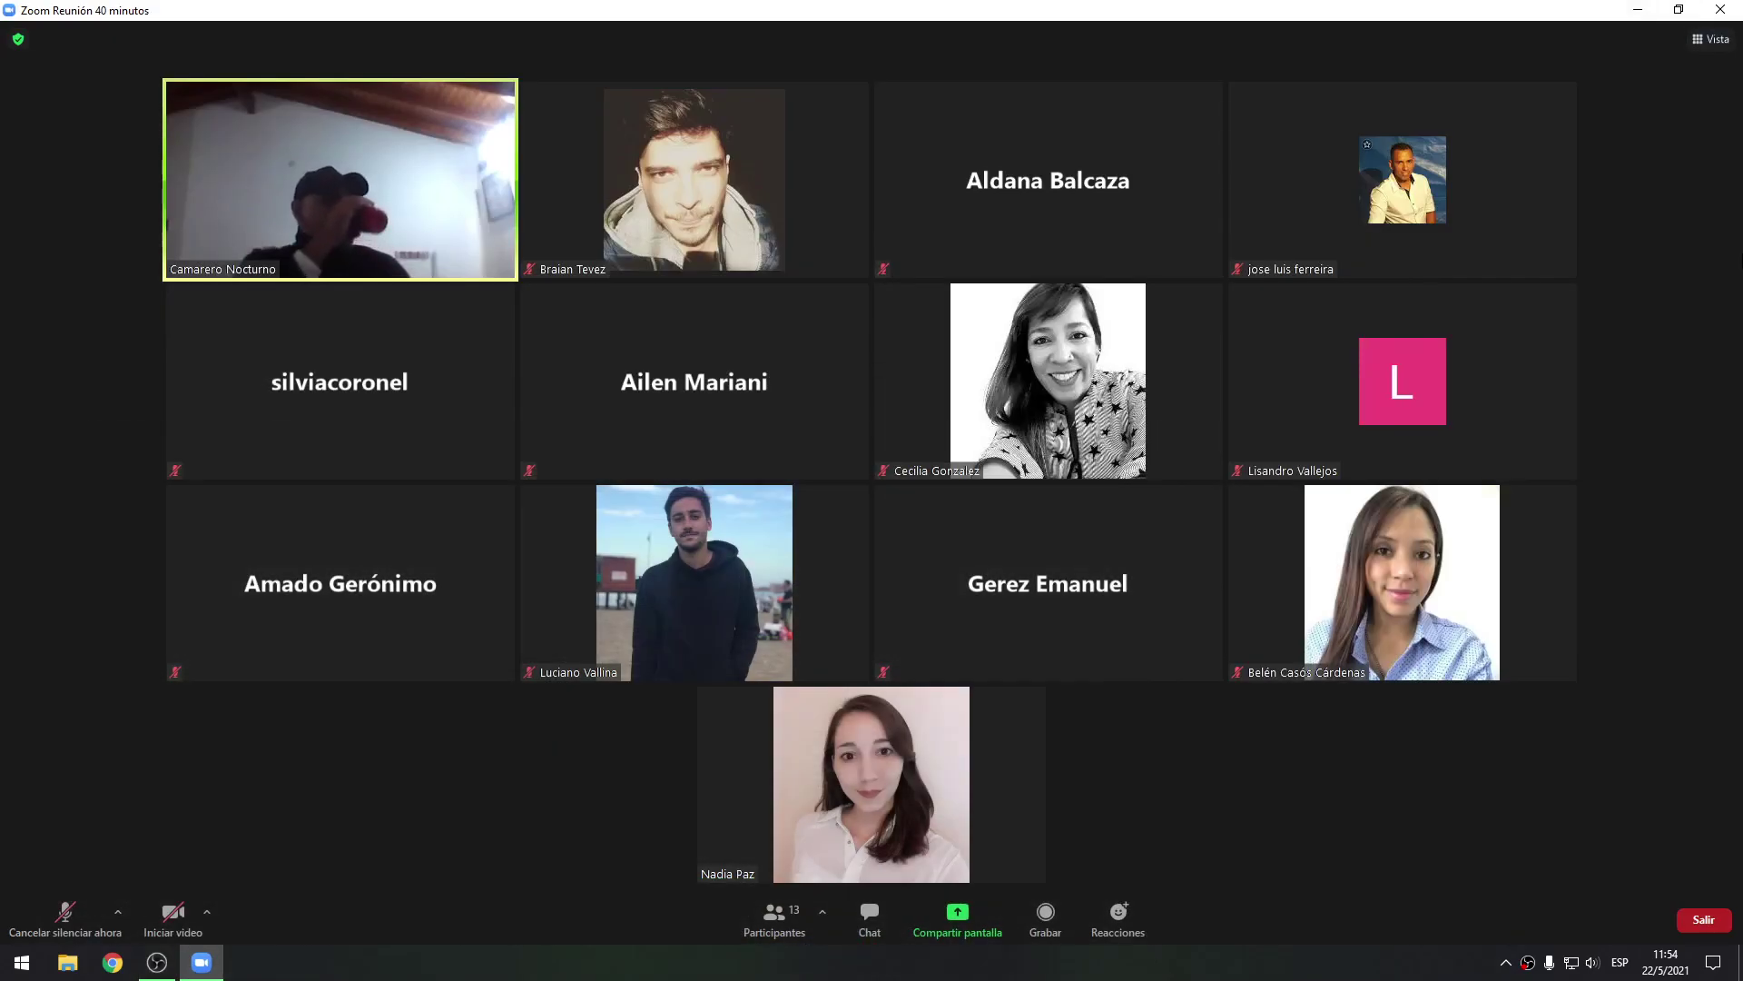
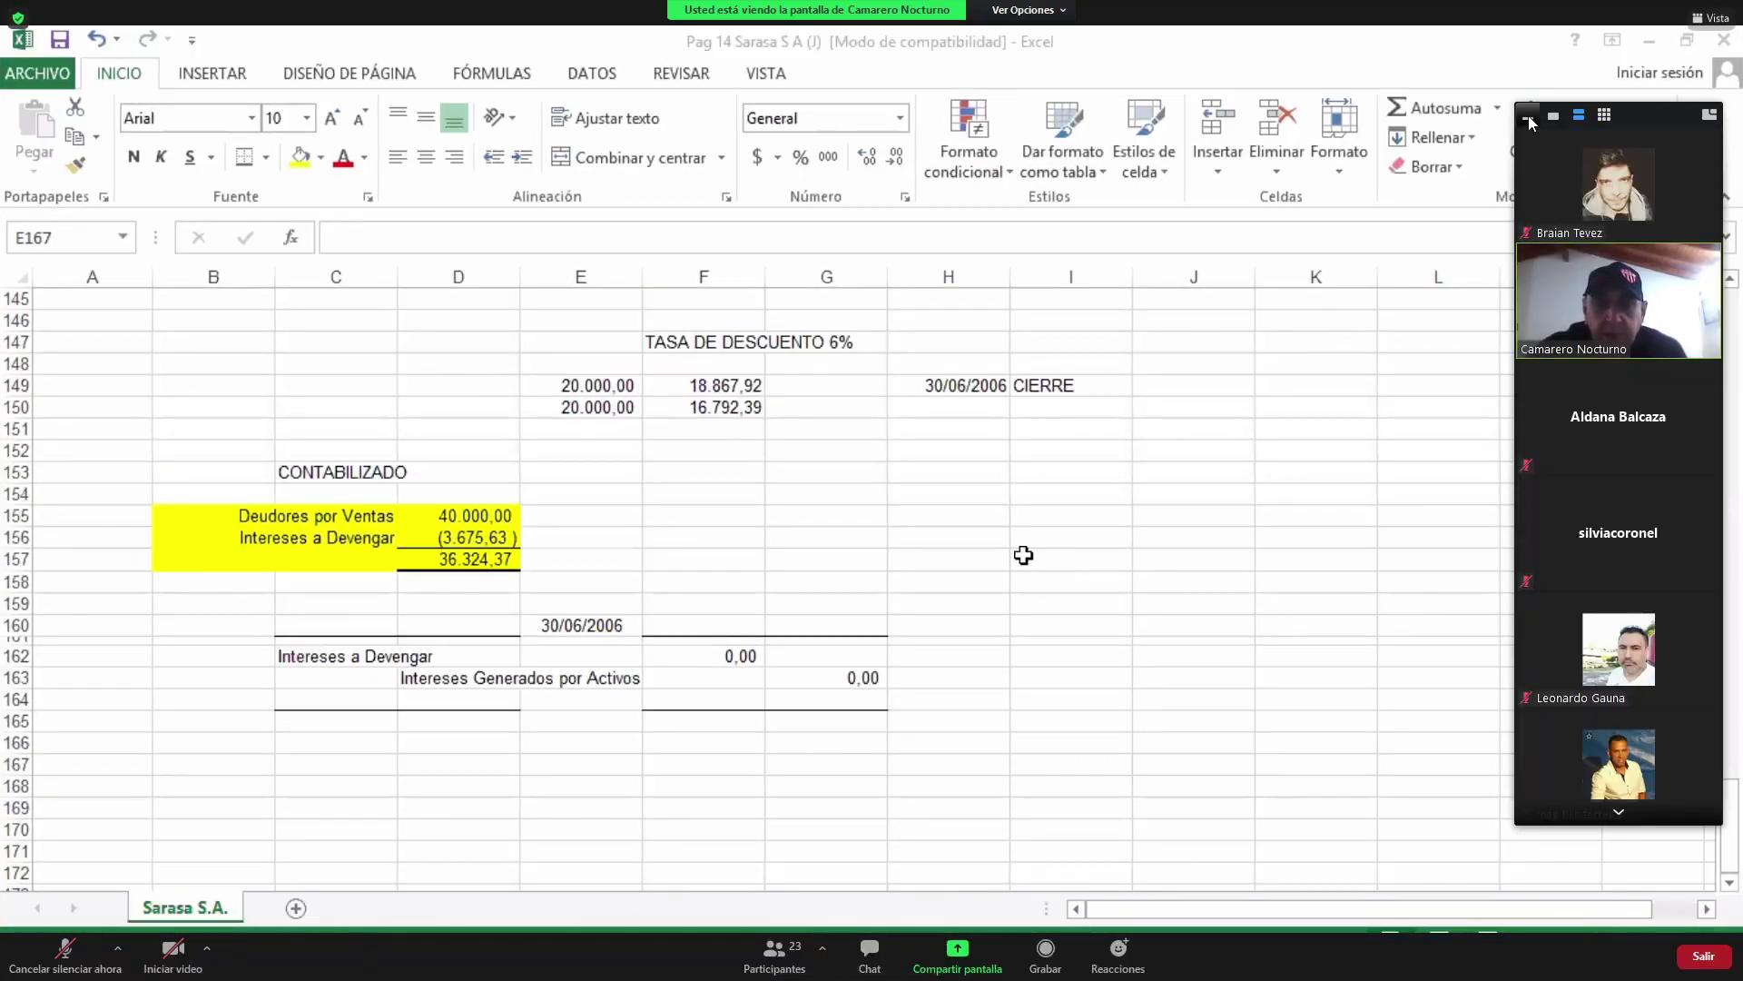
click(1528, 116)
drag(1525, 147, 1738, 3)
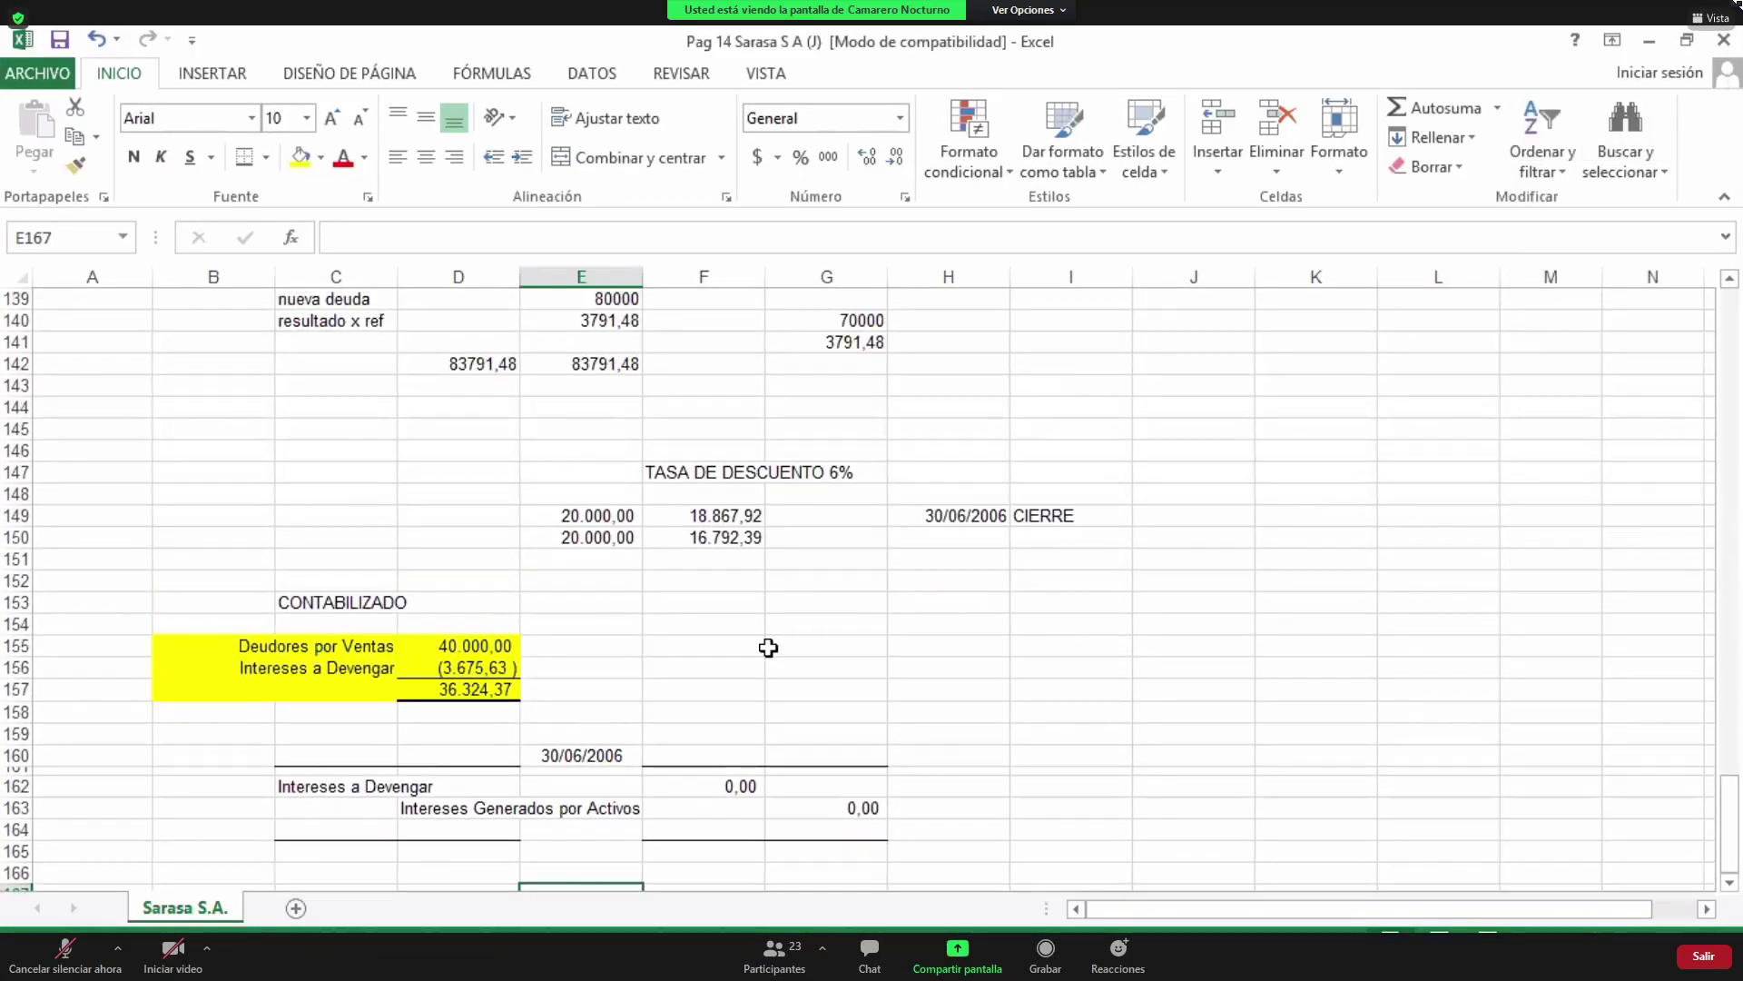
Review the CONTABILIZADO block B153:D157, the closing date in H149, and the 6% discount formulas in F149 and F150.
drag(263, 602, 502, 707)
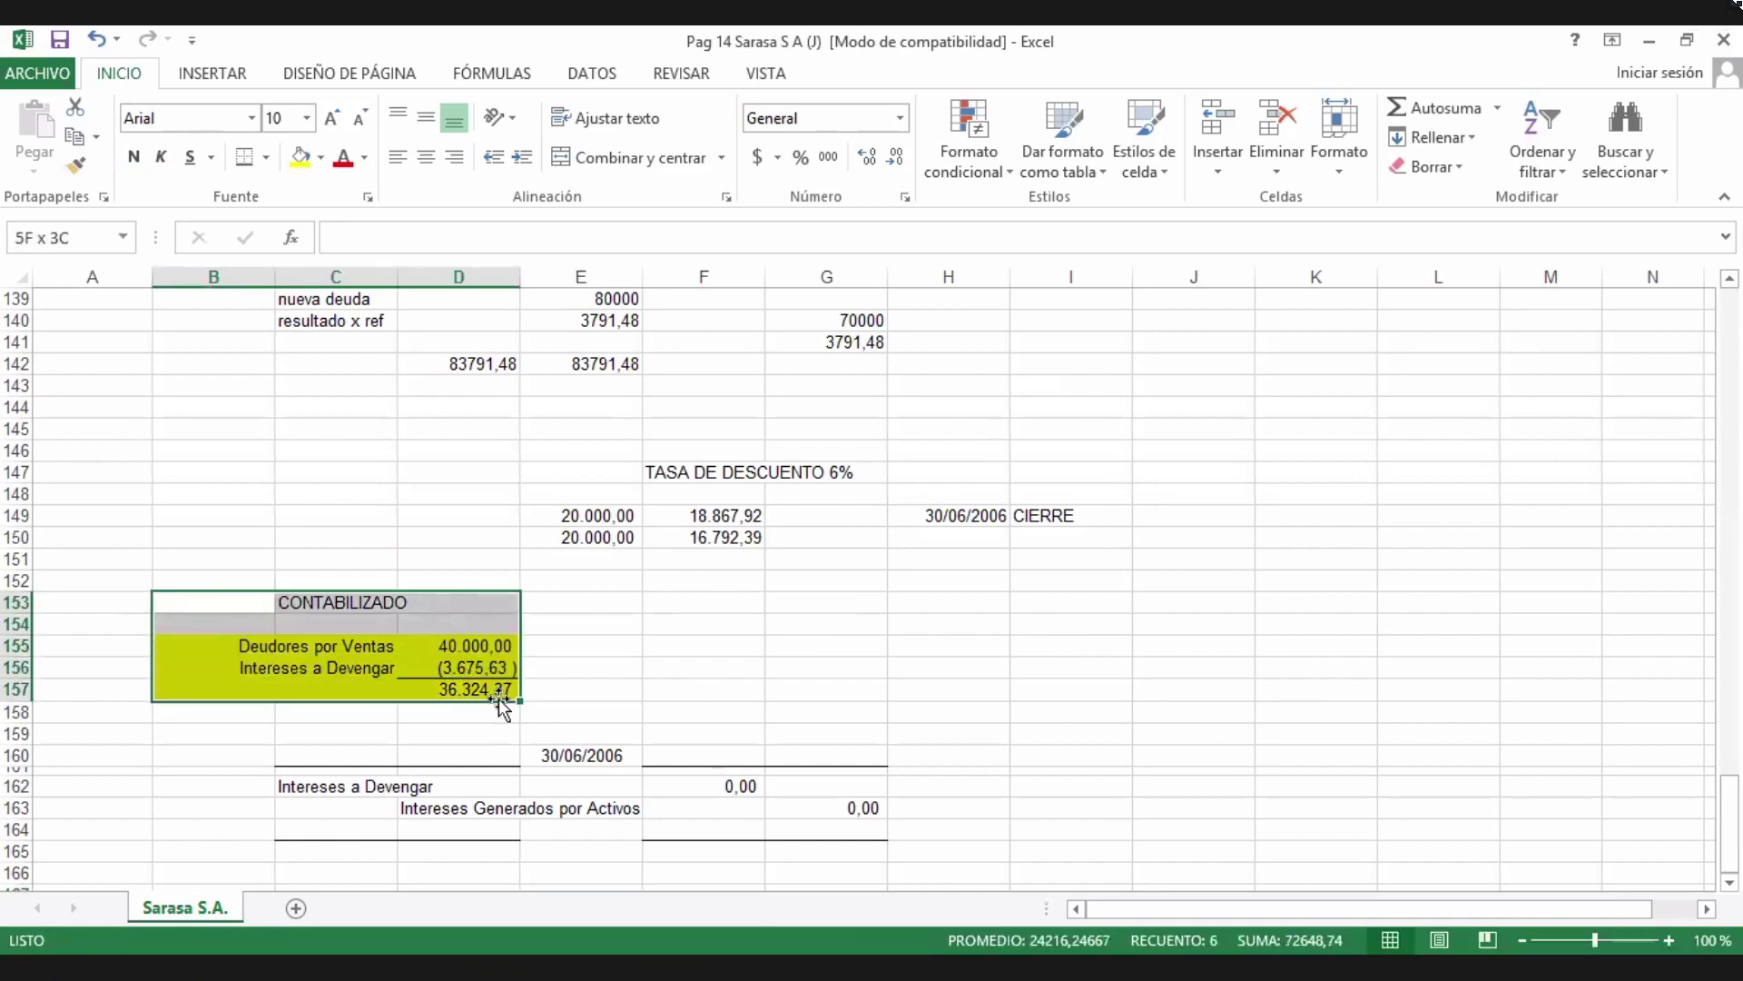
click(748, 615)
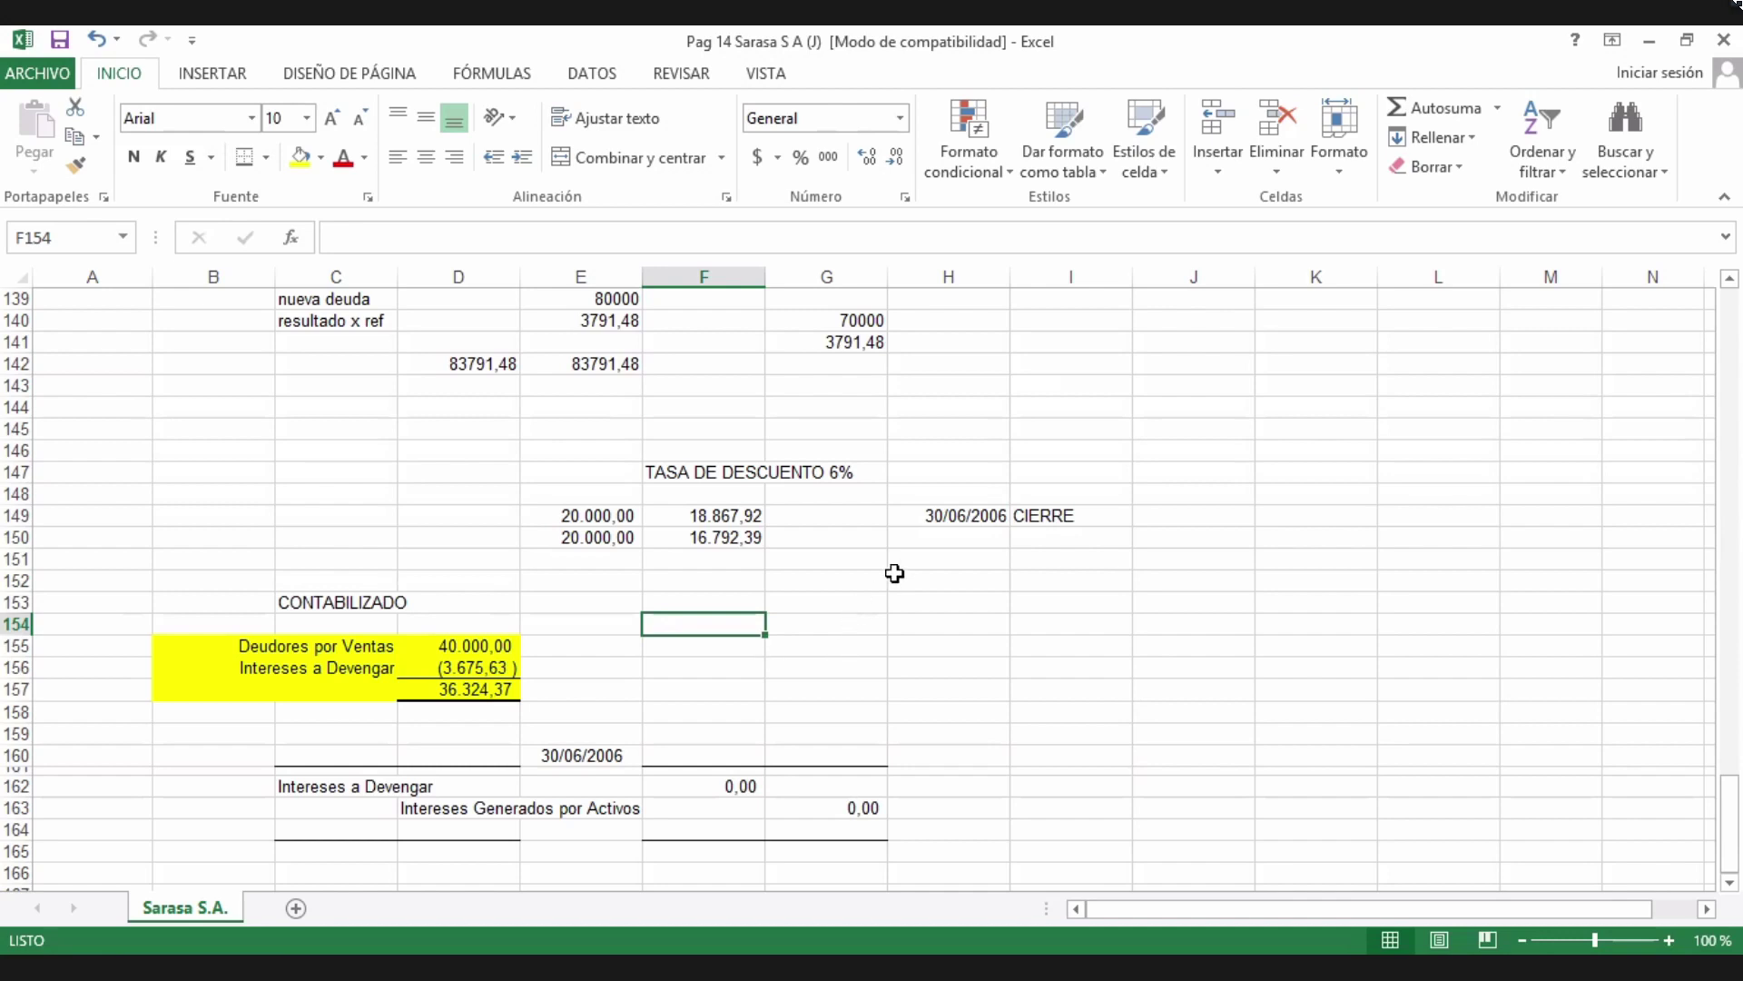
click(981, 518)
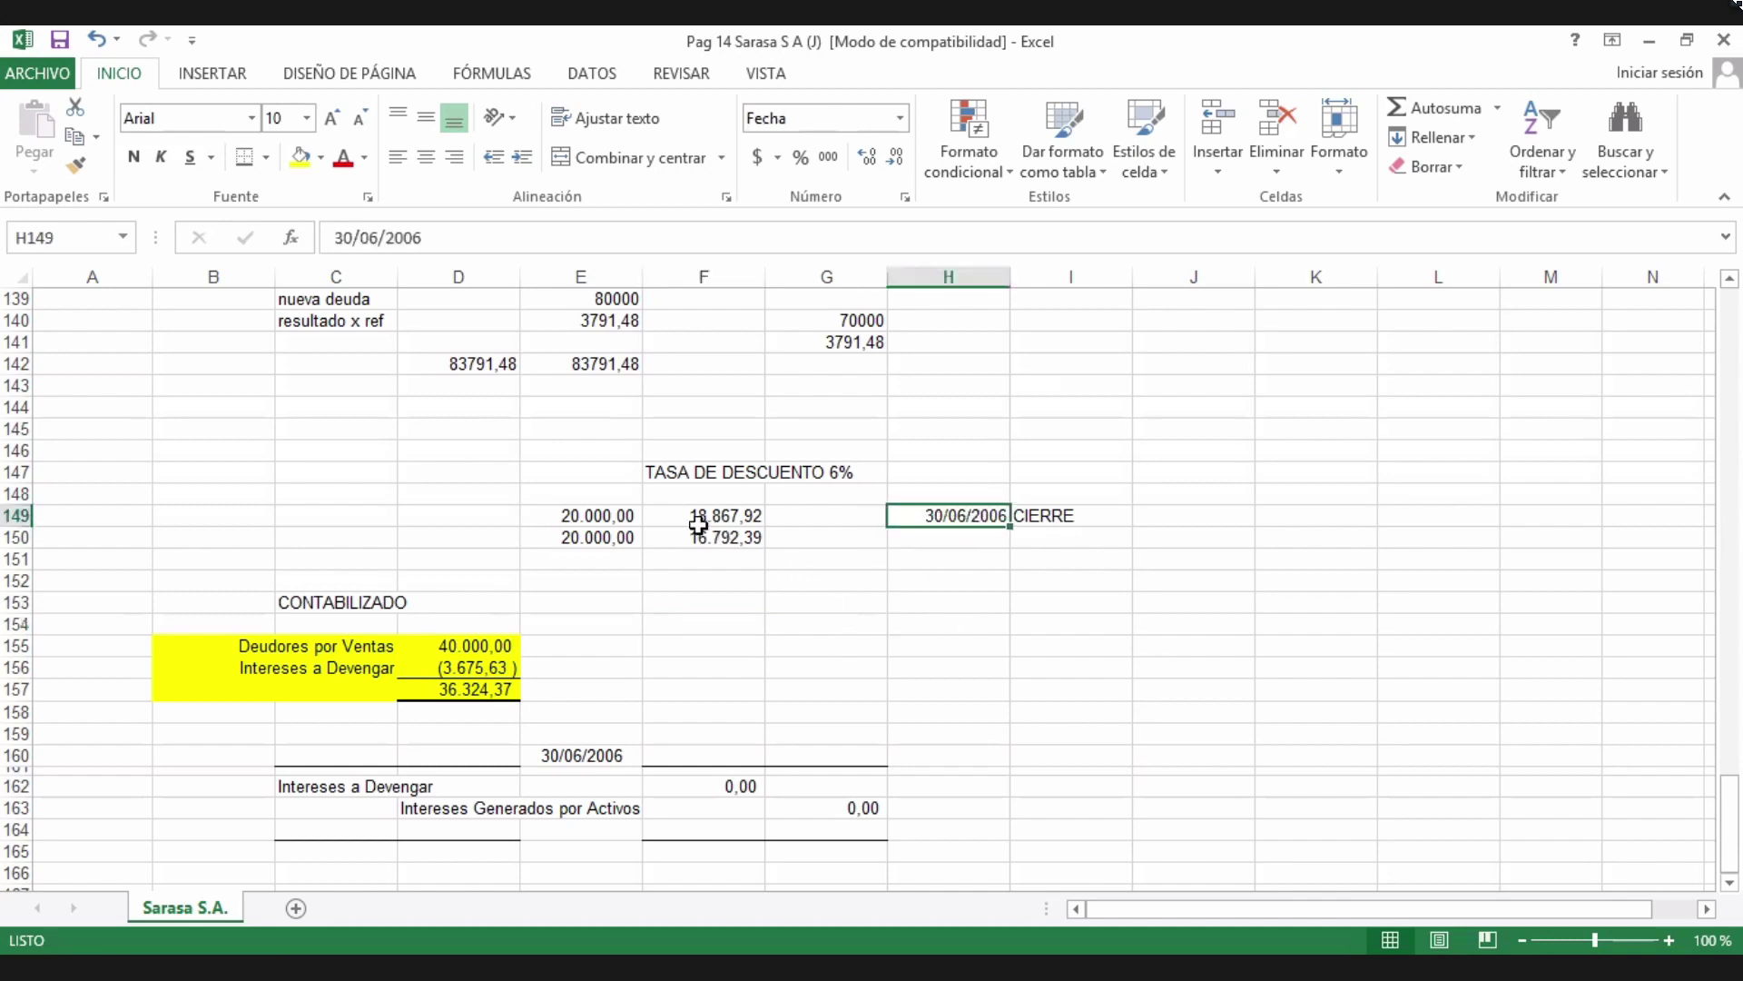
click(622, 516)
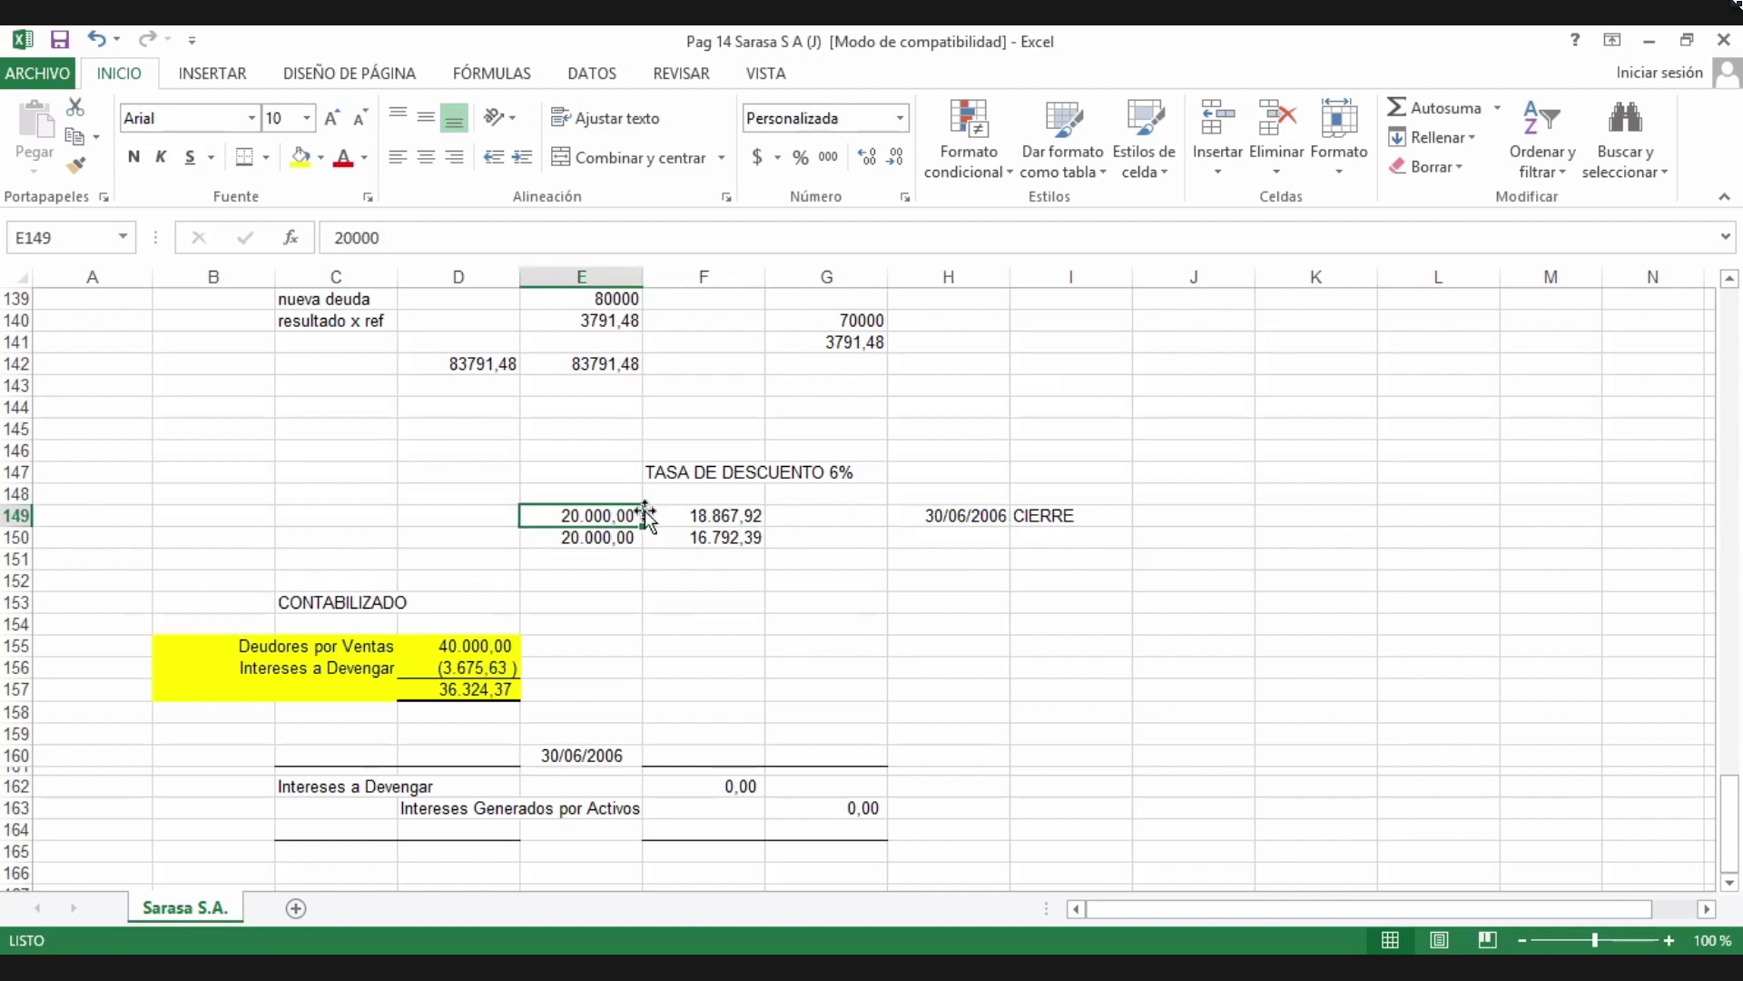
click(699, 516)
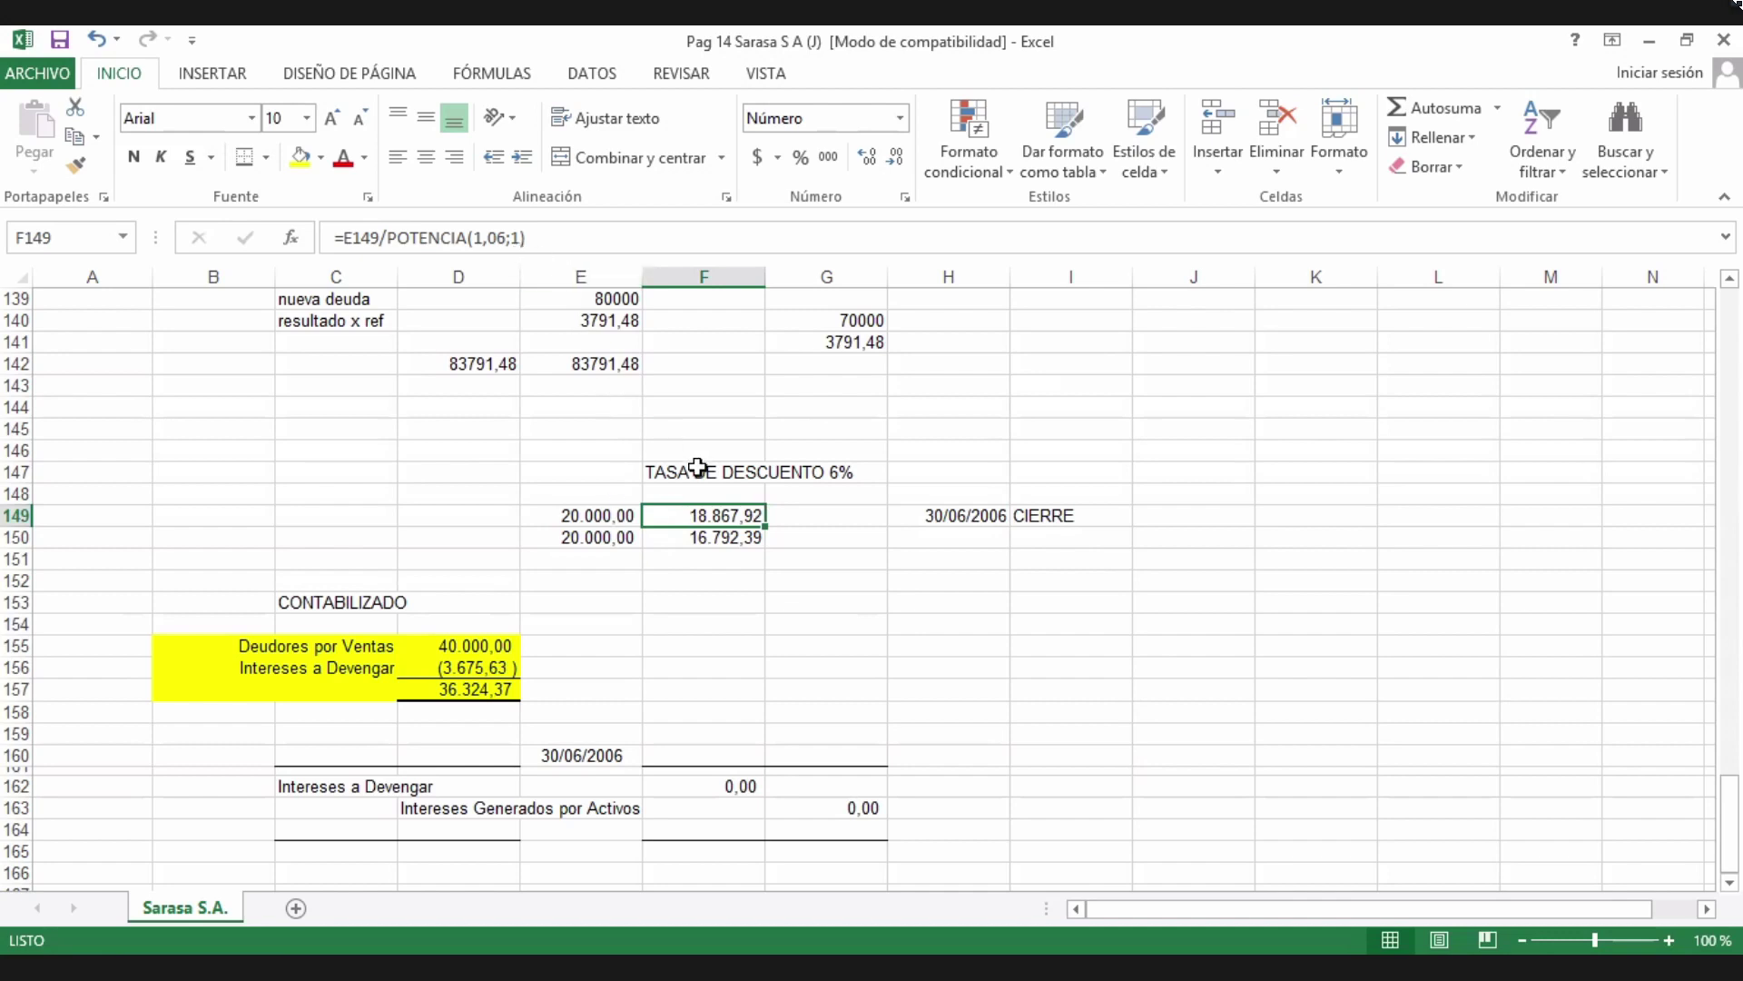
click(714, 536)
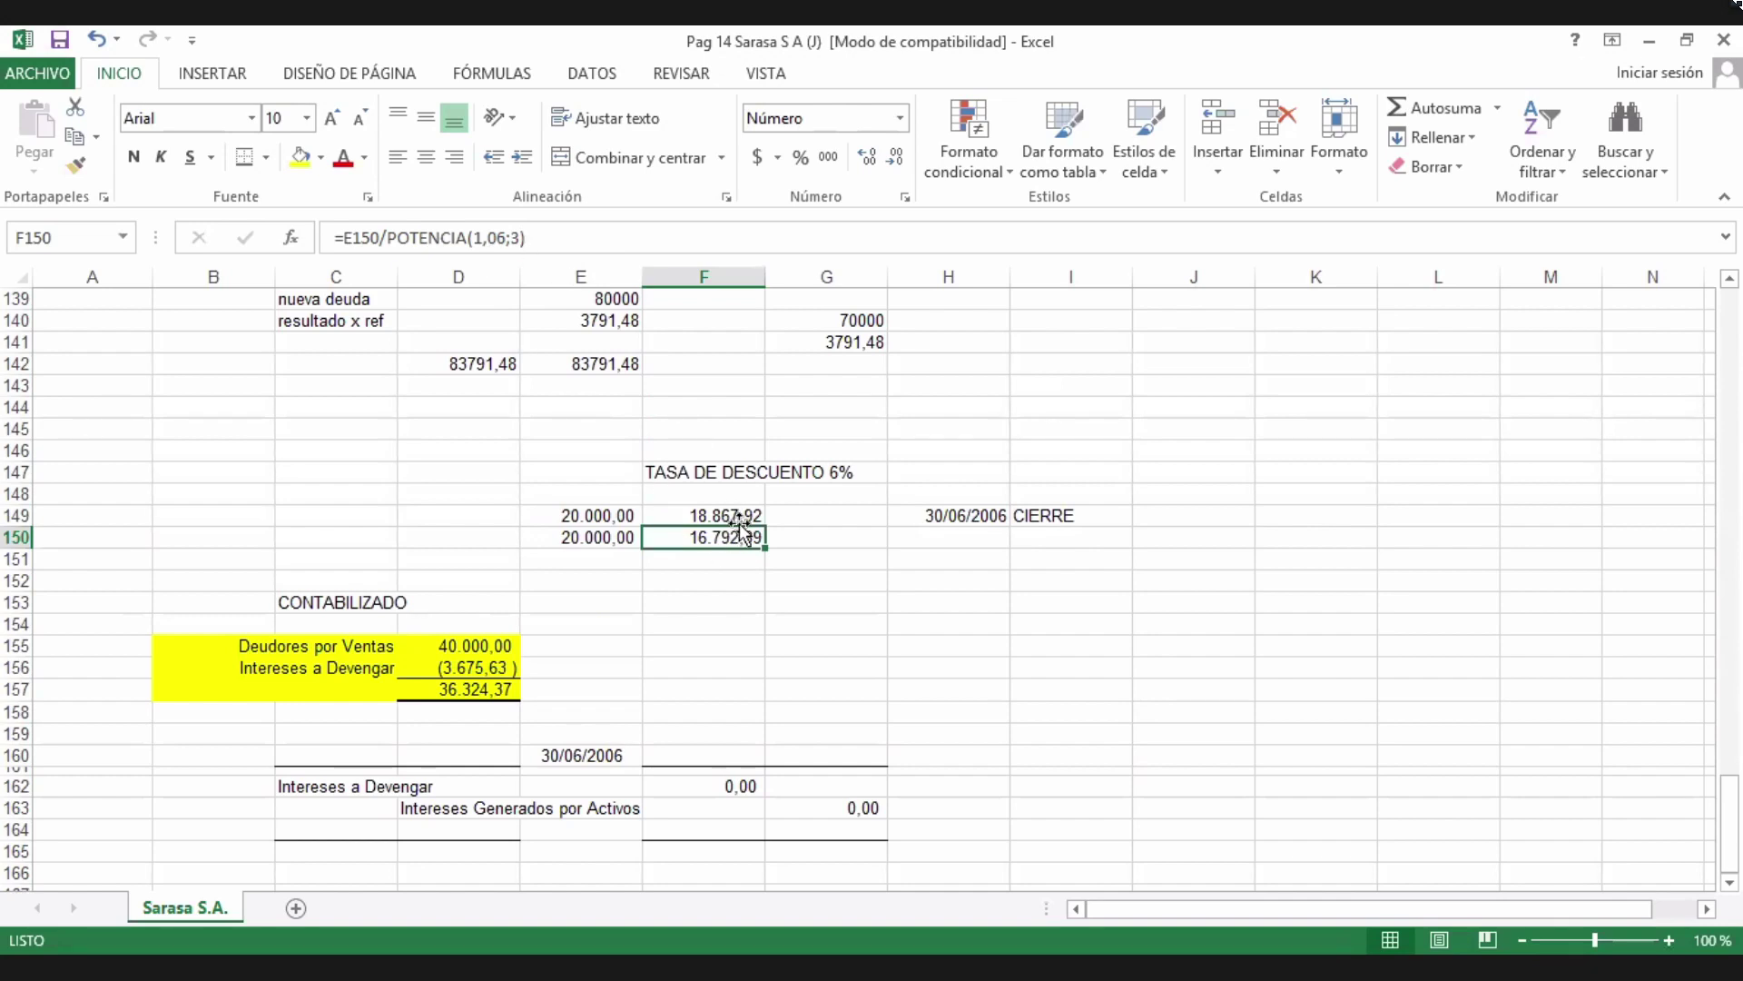
Total the discounted instalments F149:F150 in F151 with a SUM formula and fill that cell with light green.
click(723, 557)
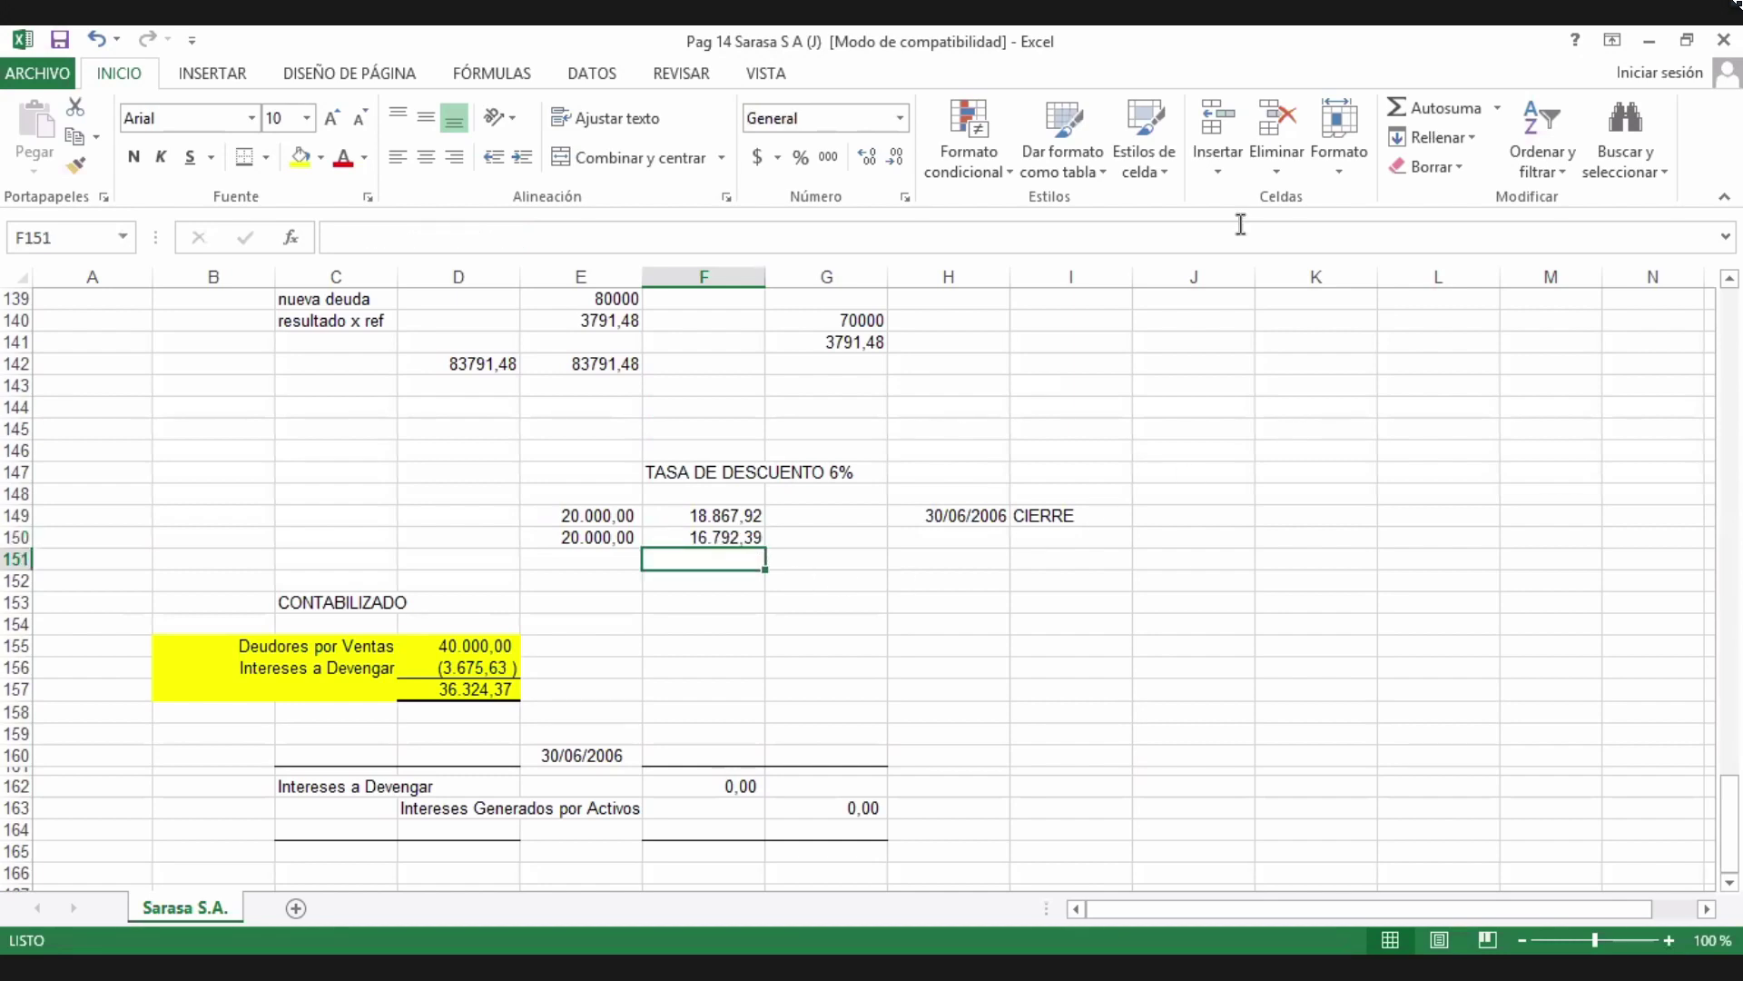
key(alt+equal)
key(Return)
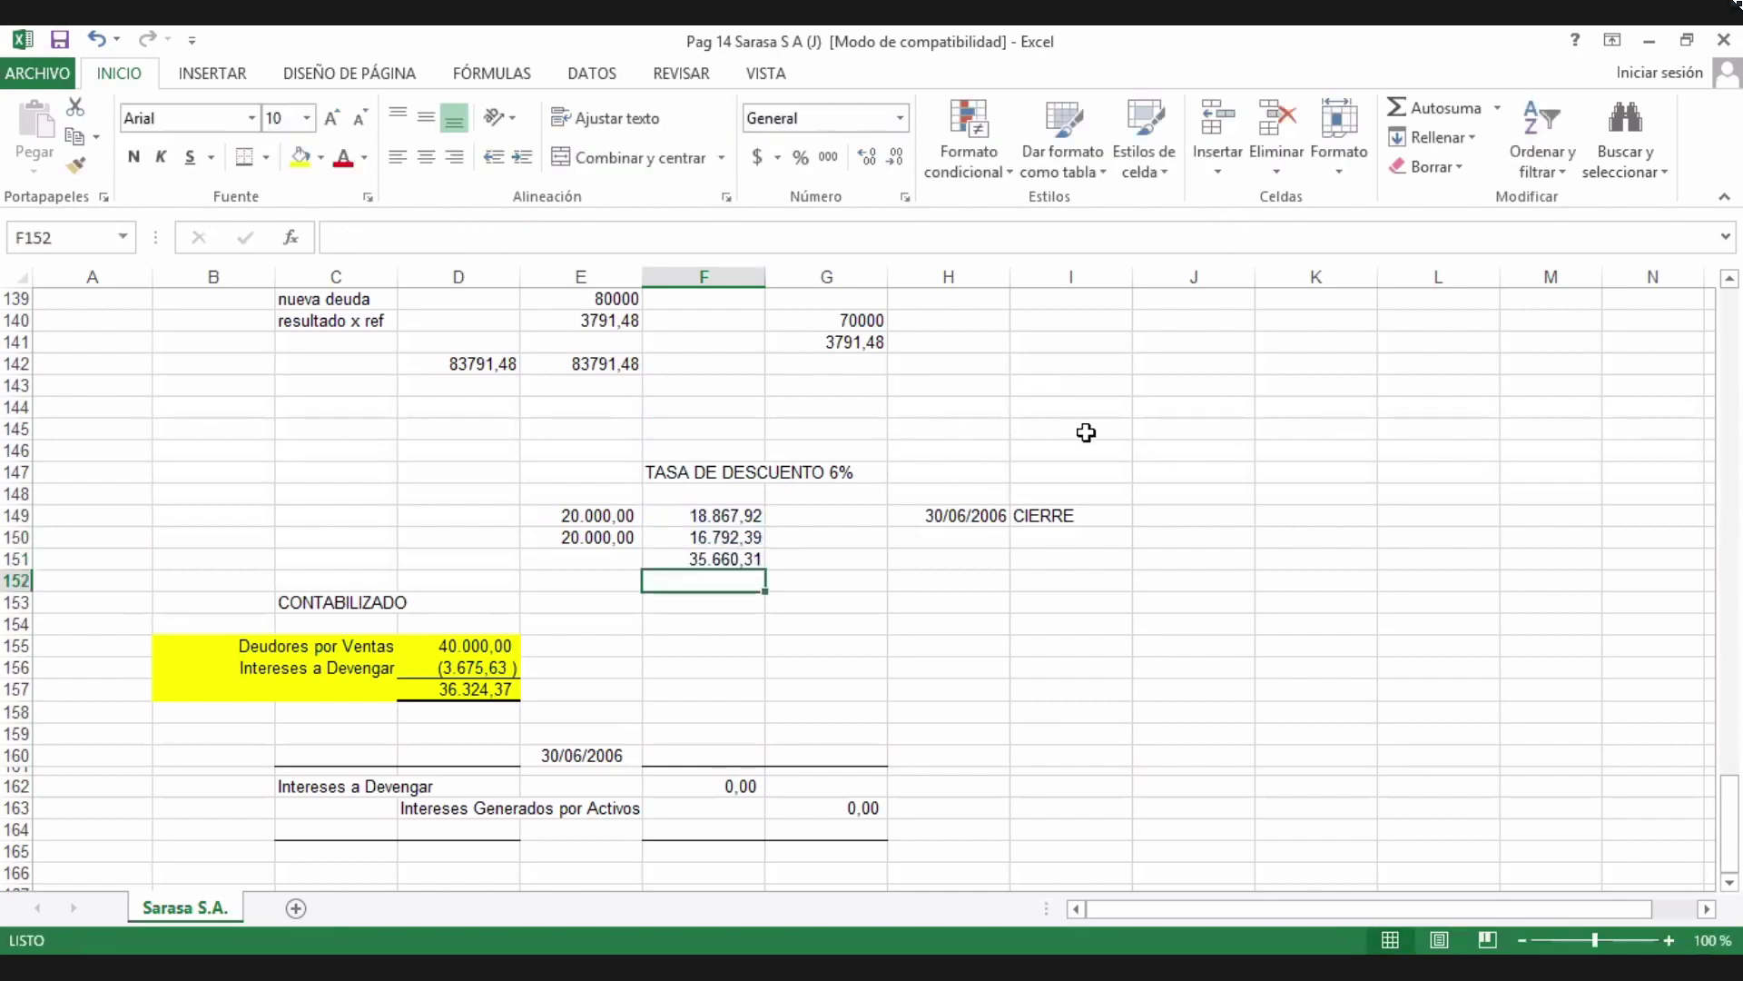
click(724, 563)
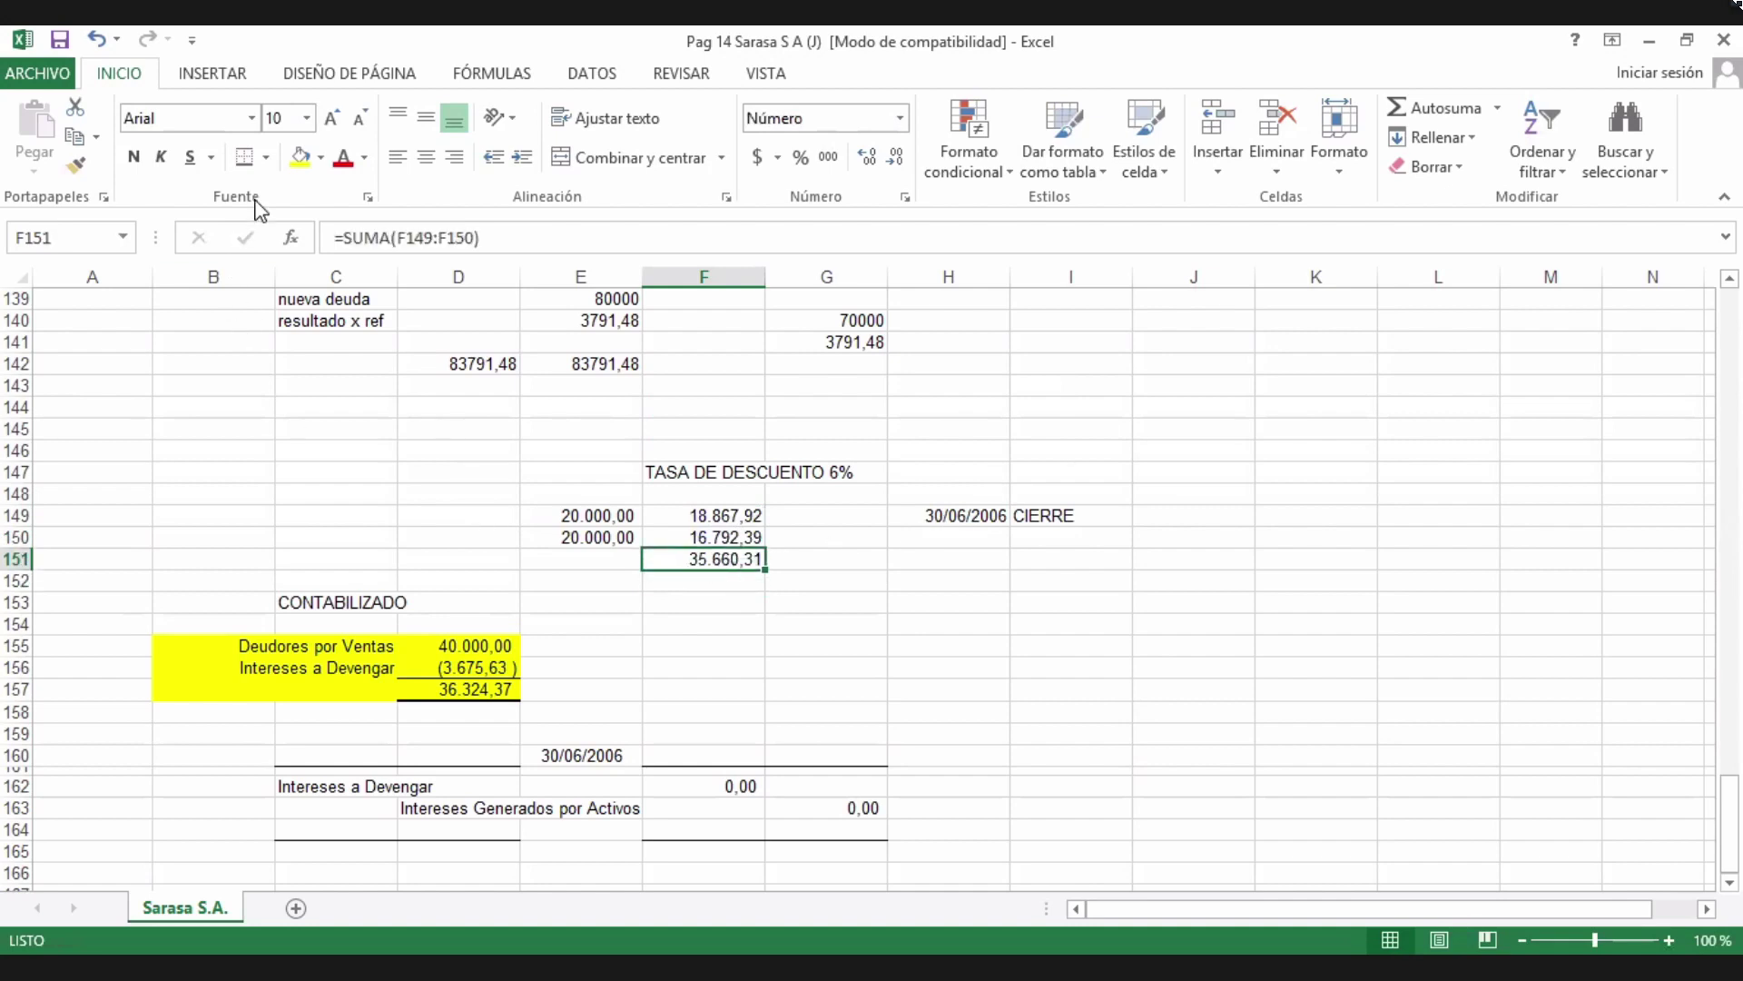
click(320, 158)
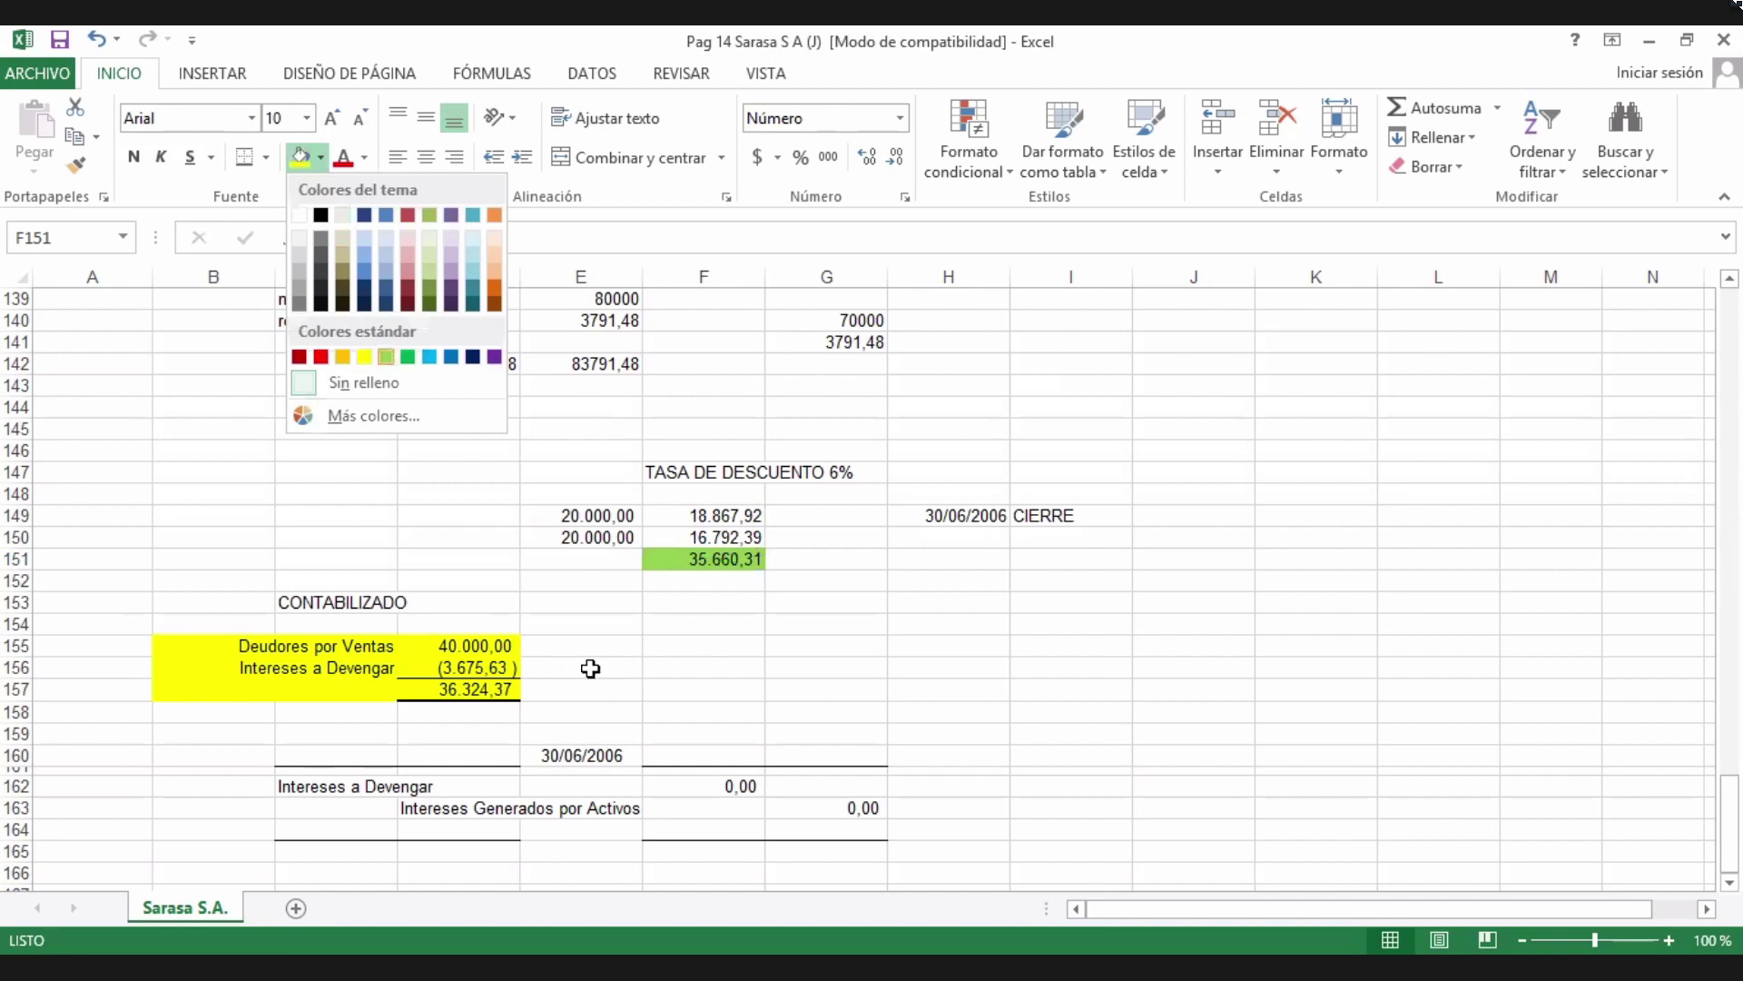
click(636, 667)
Link F157, on the row of the booked total, to the present-value total in F151.
drag(669, 670, 672, 652)
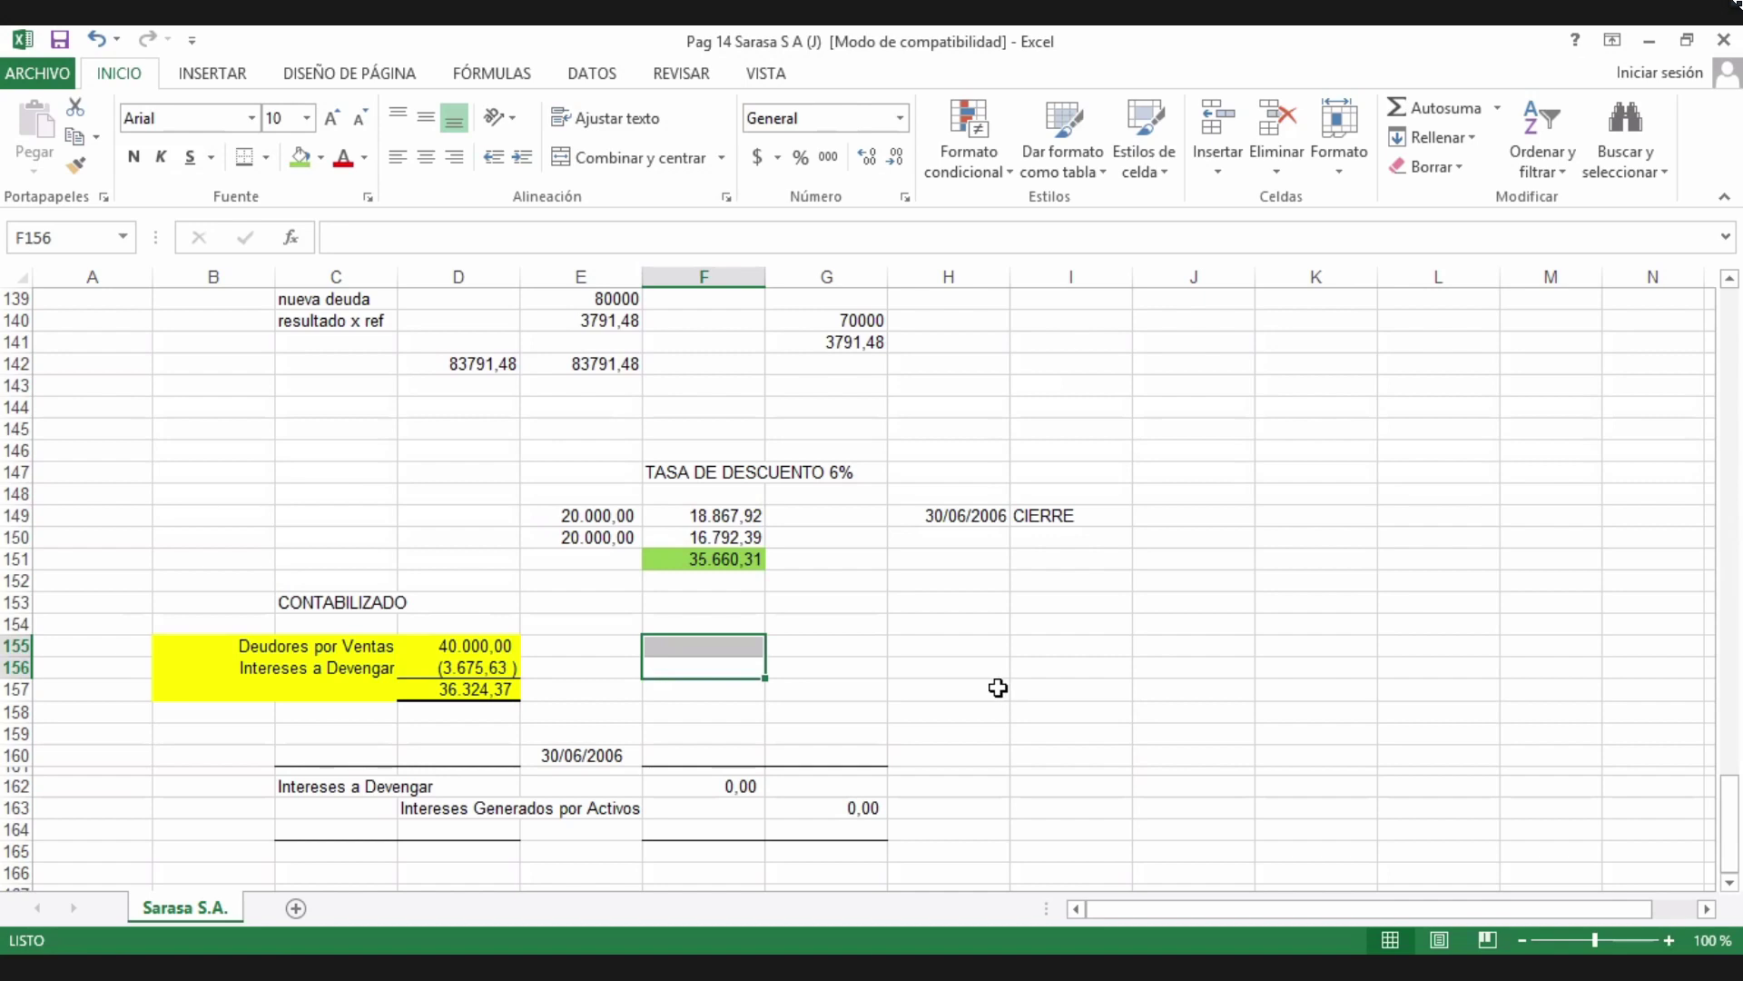
click(680, 694)
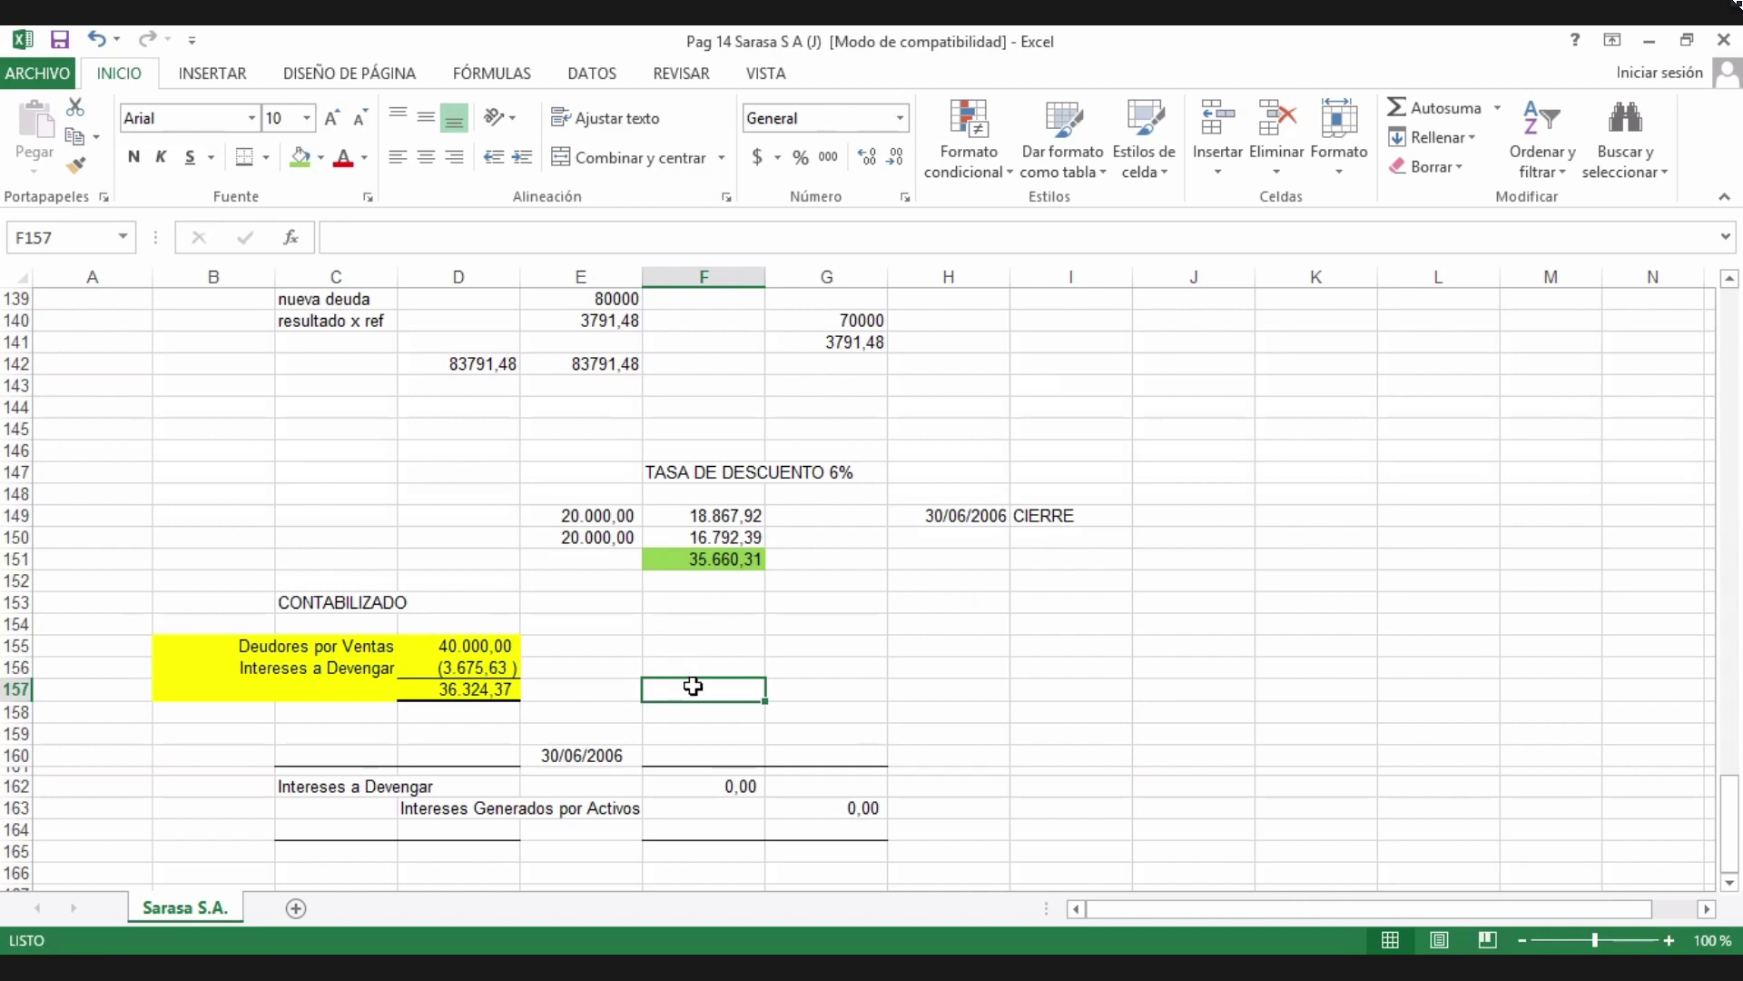
text(+)
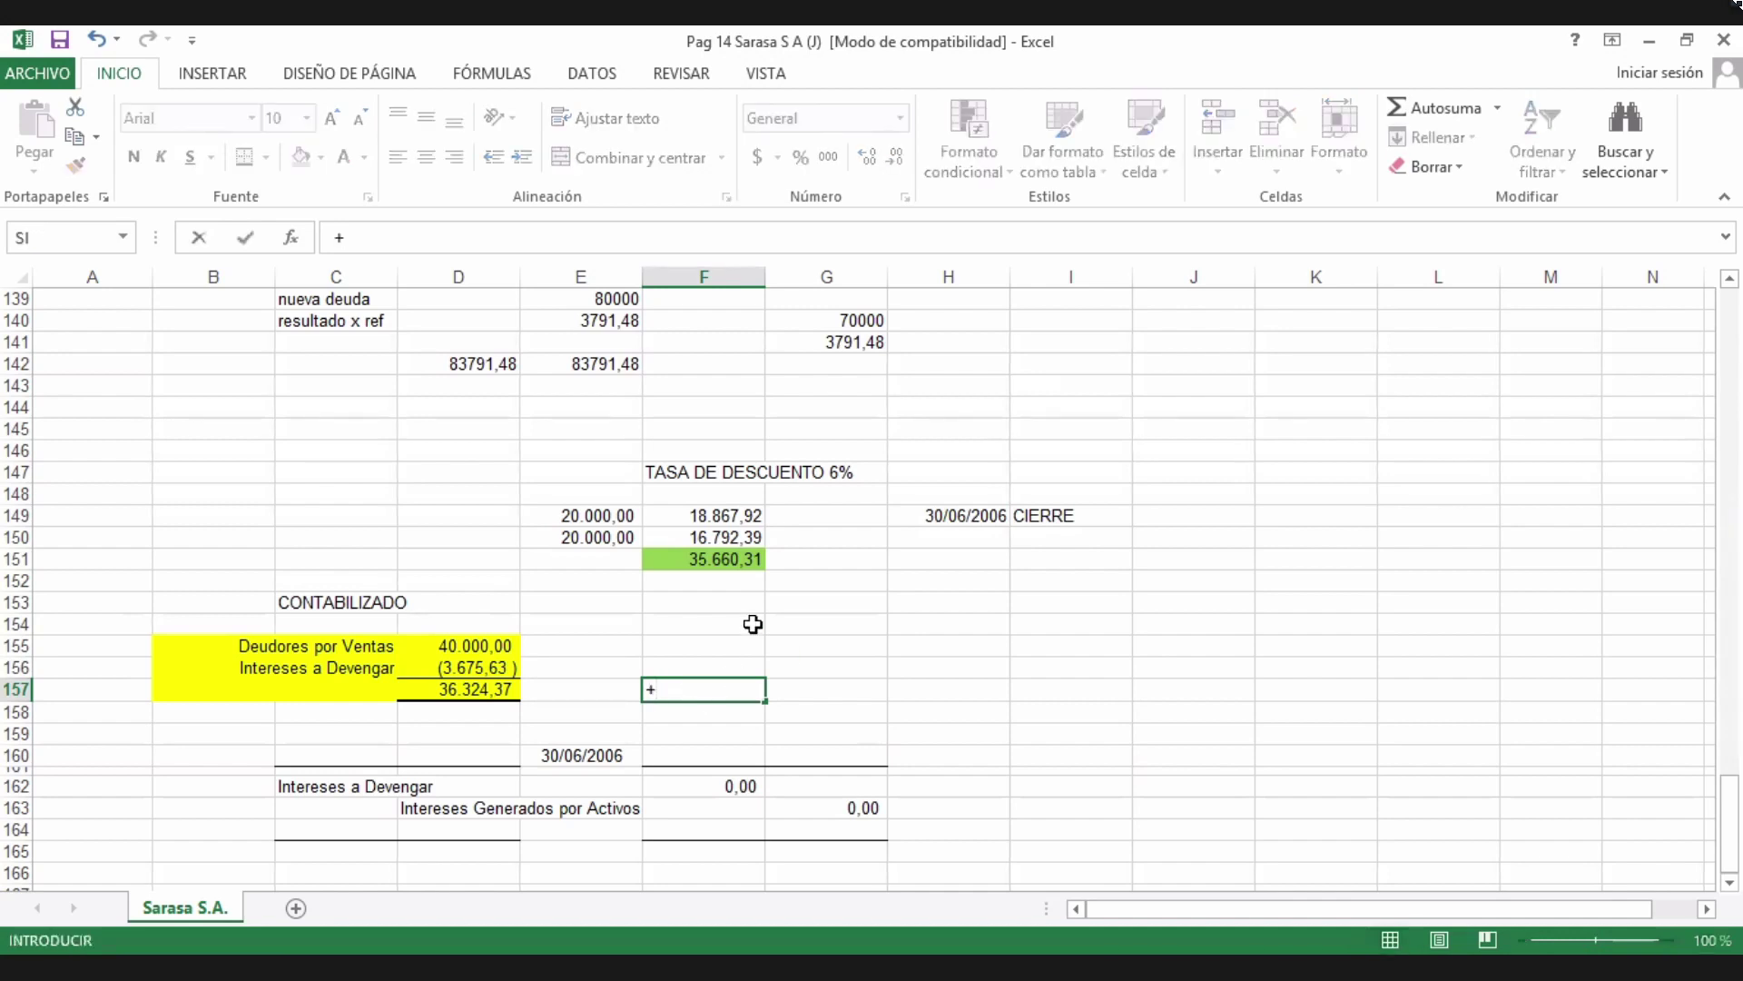
click(736, 567)
key(Return)
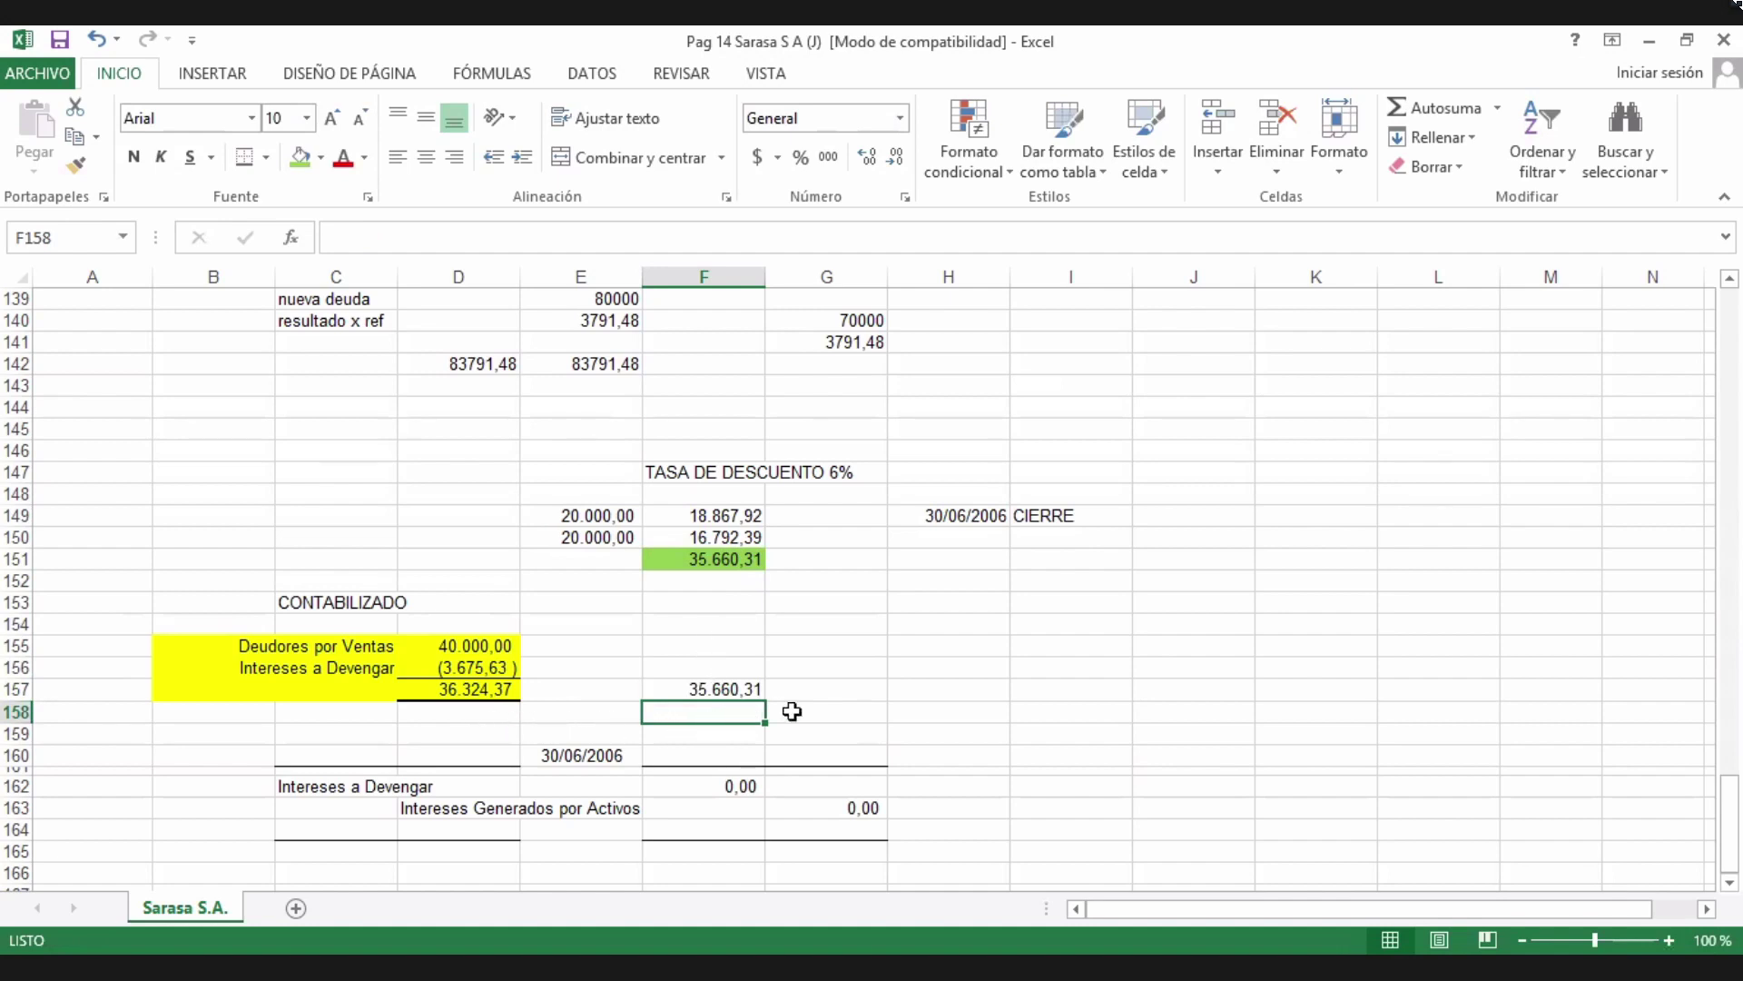
Enter a formula in H157 that subtracts the value in F157 from the booked total in D157.
click(940, 692)
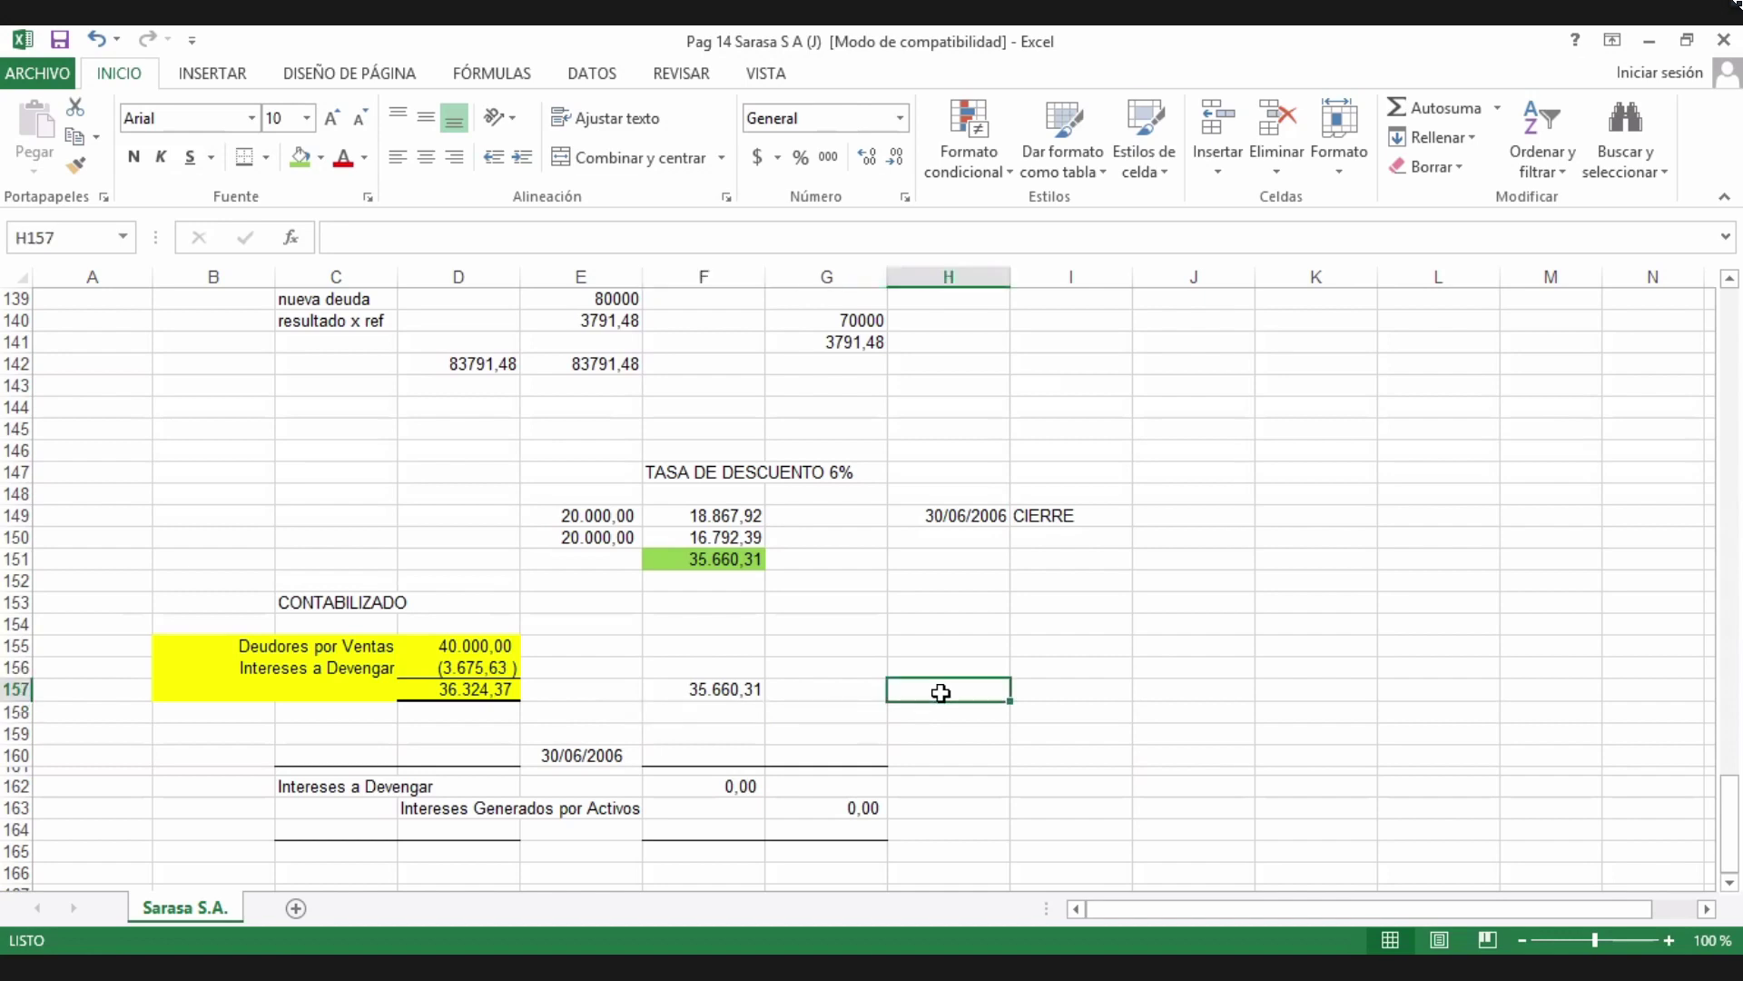
text(+)
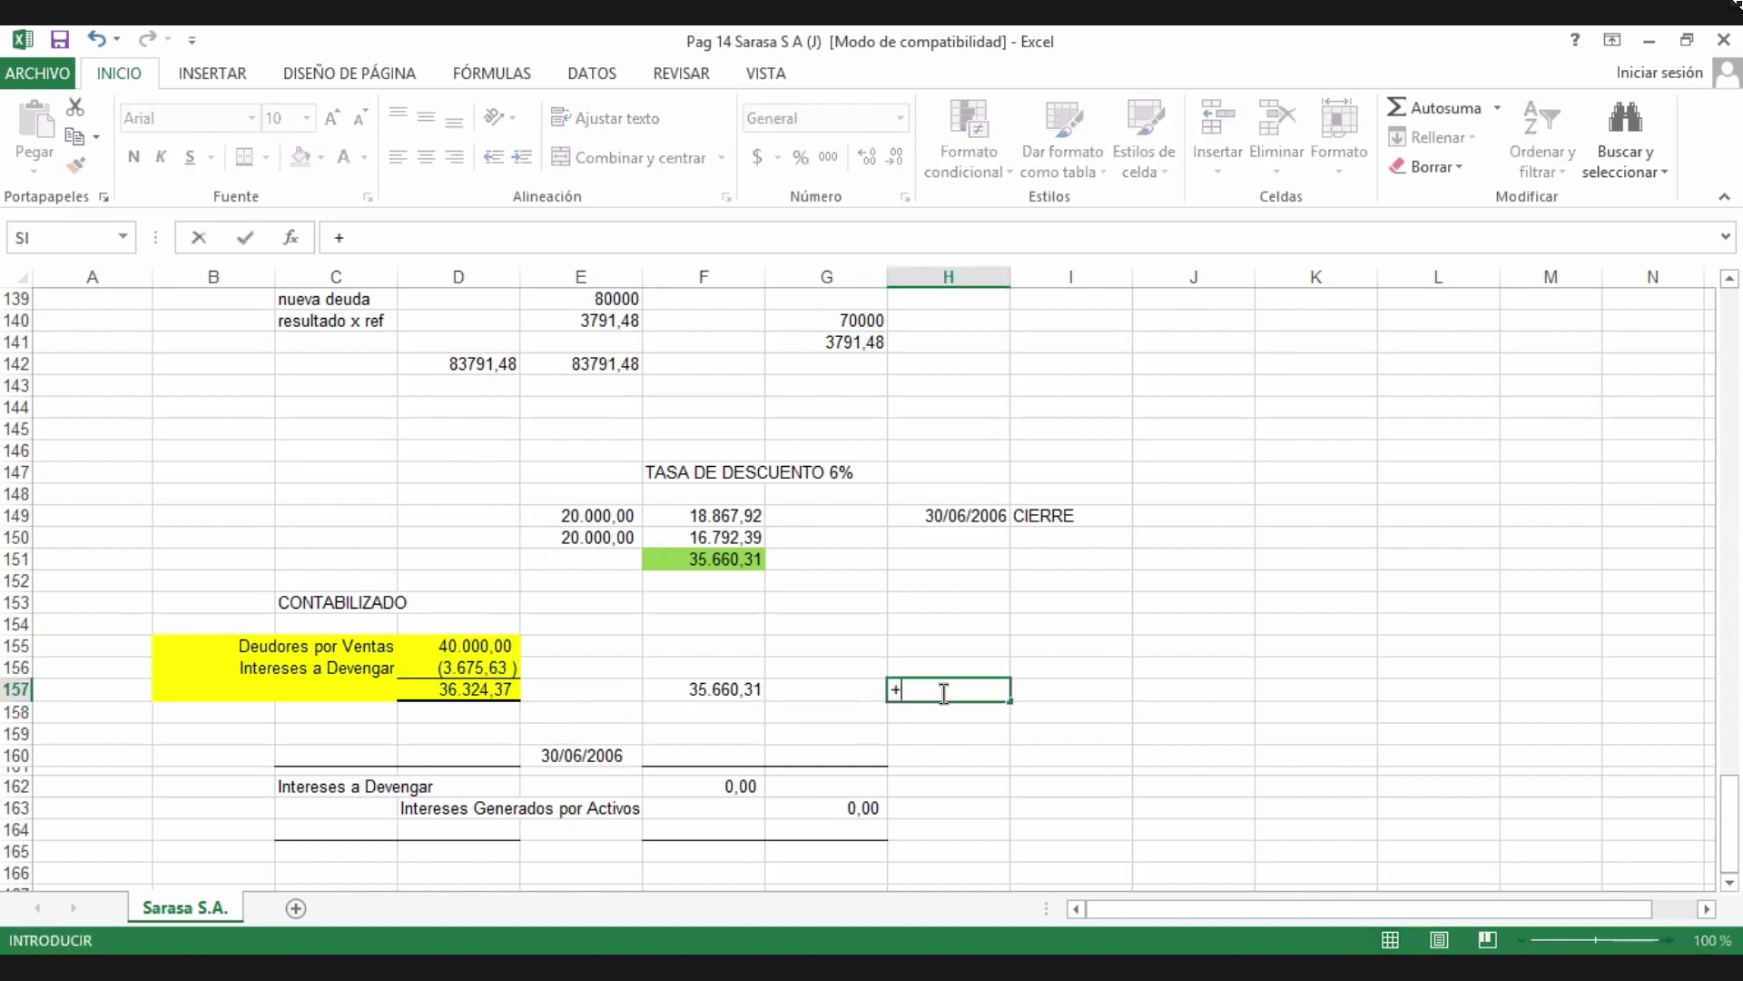
click(471, 695)
text(-)
key(Left)
key(Left)
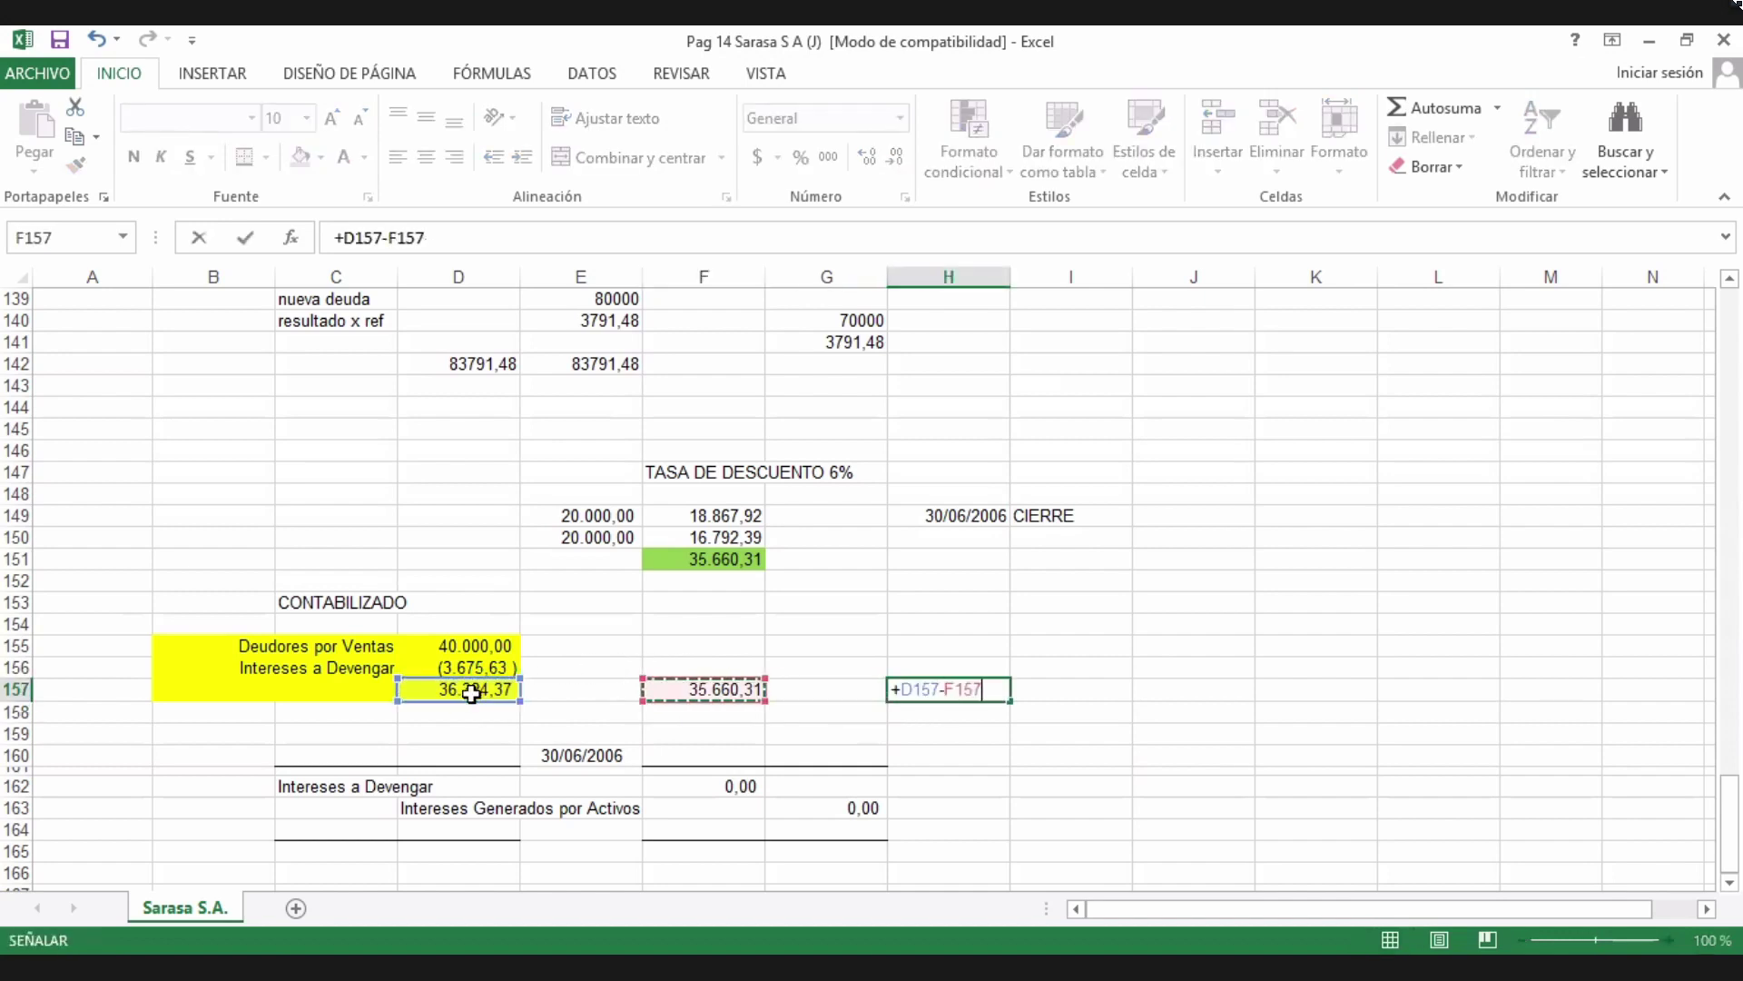
key(Return)
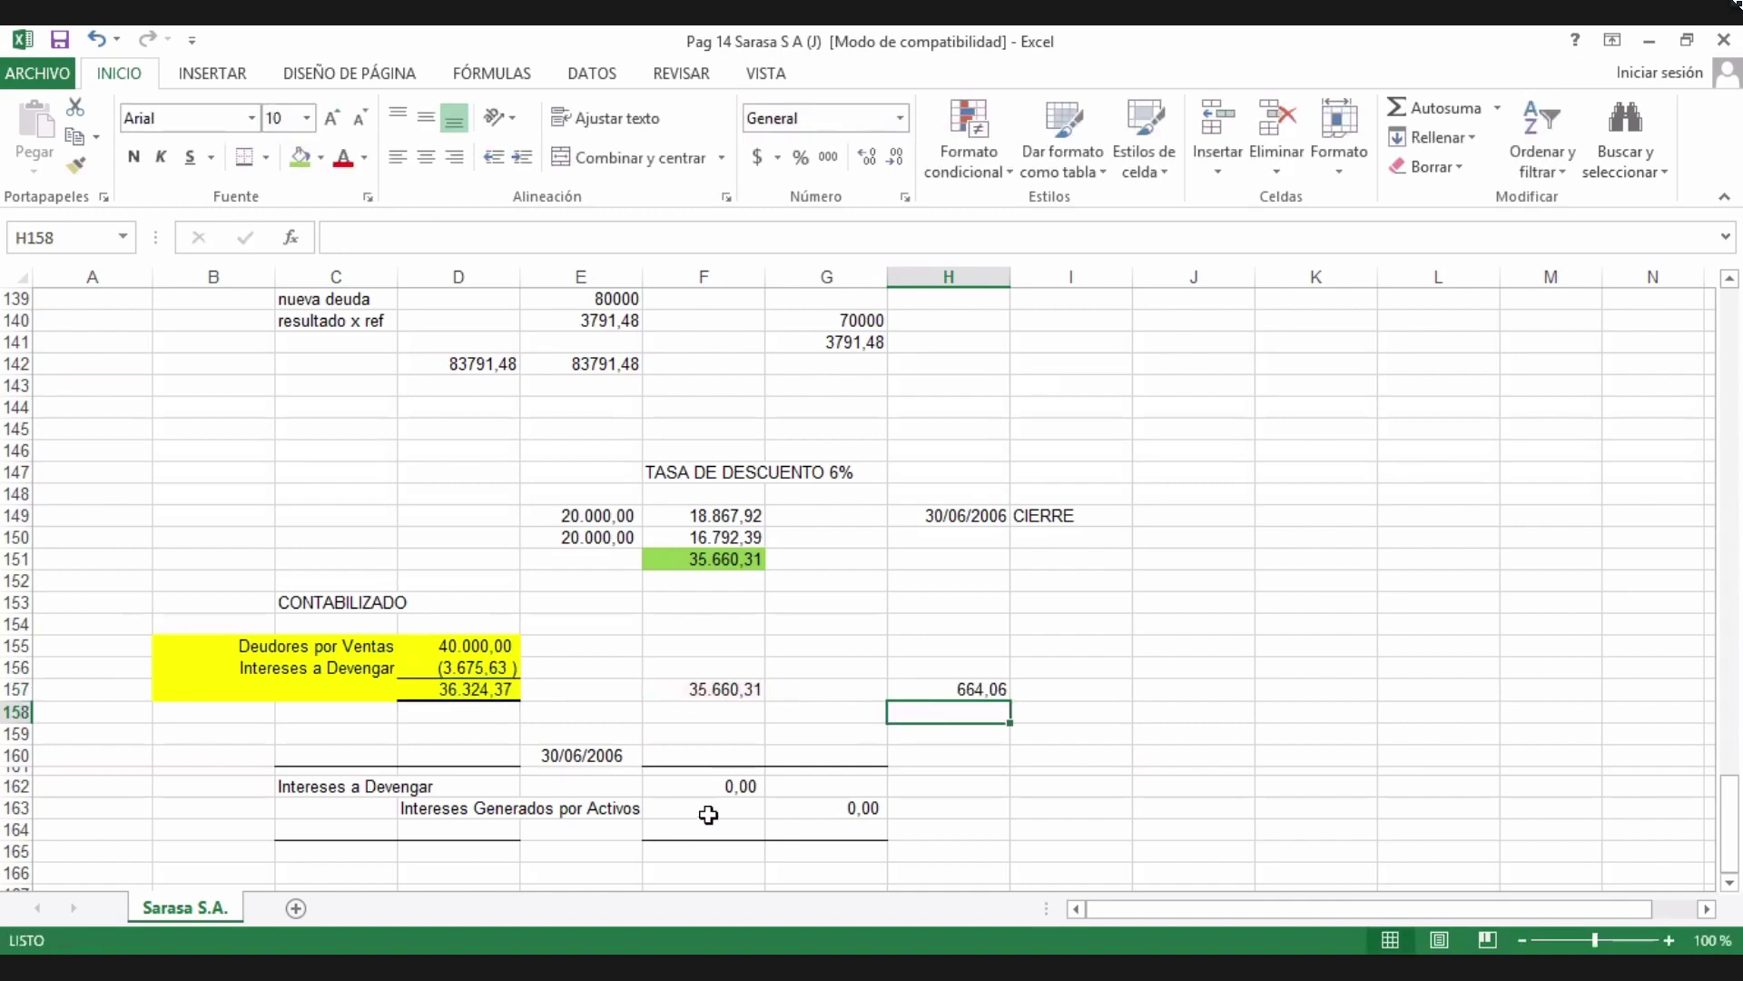
Clear the two account names from C162:D163 in the 30/06/2006 journal entry.
click(478, 692)
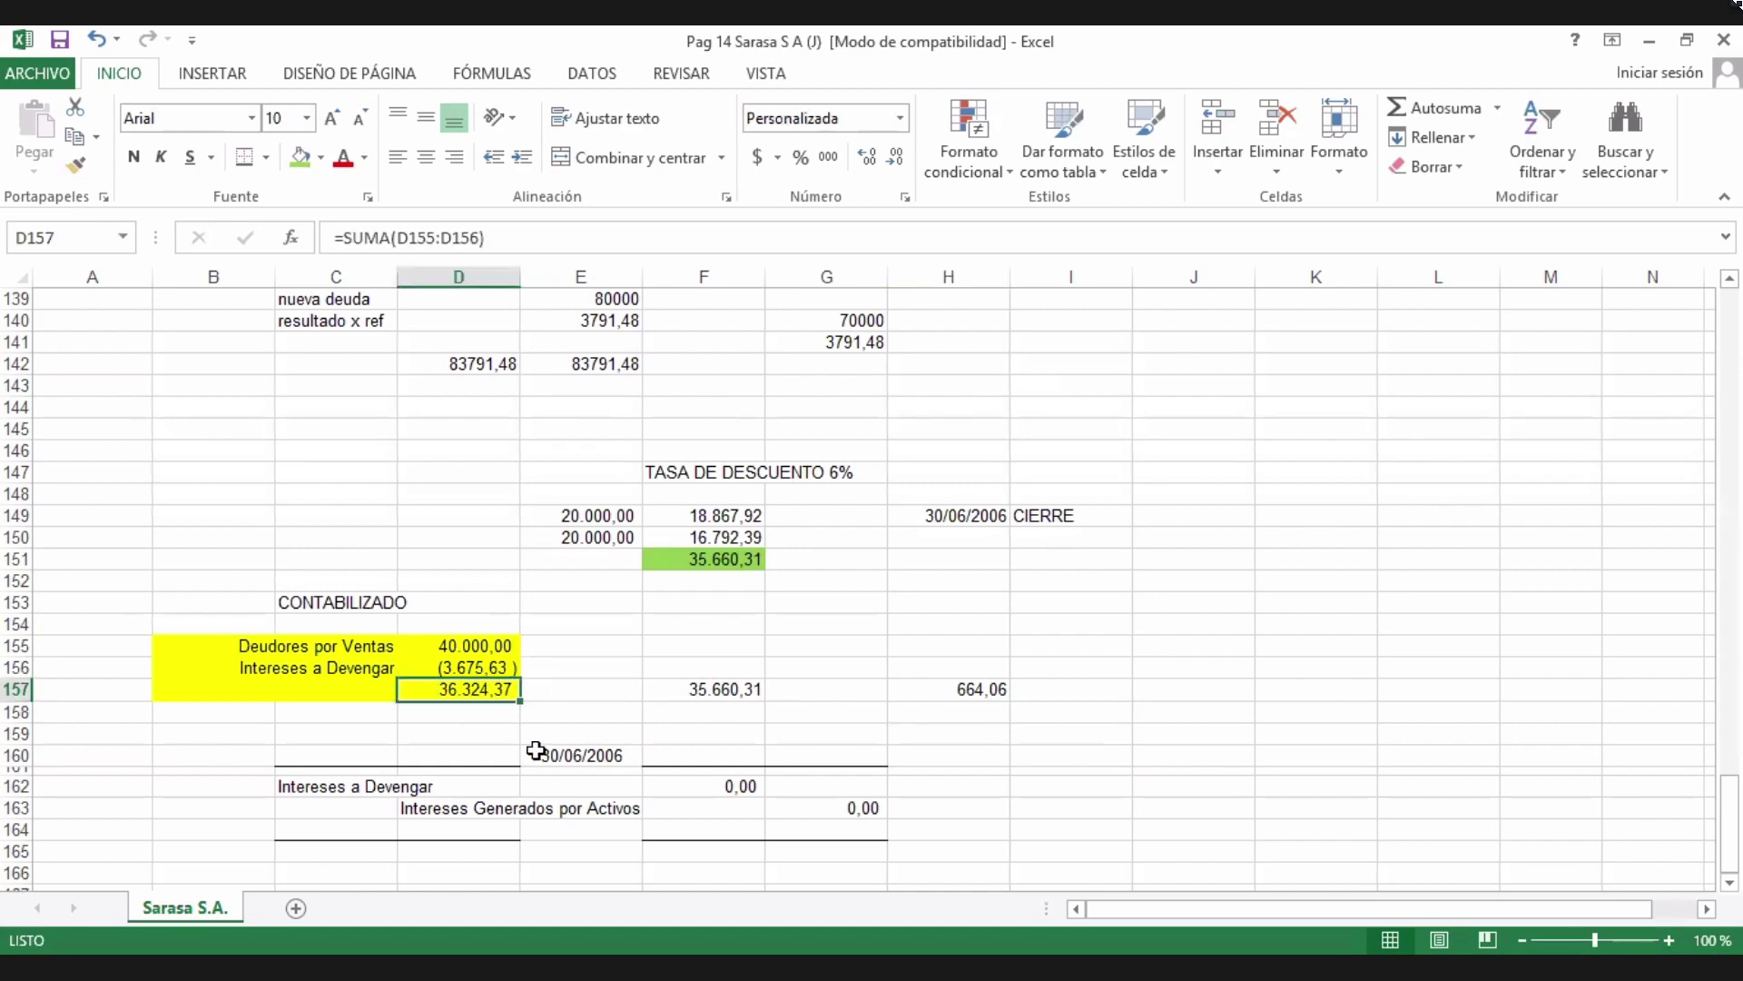
click(408, 783)
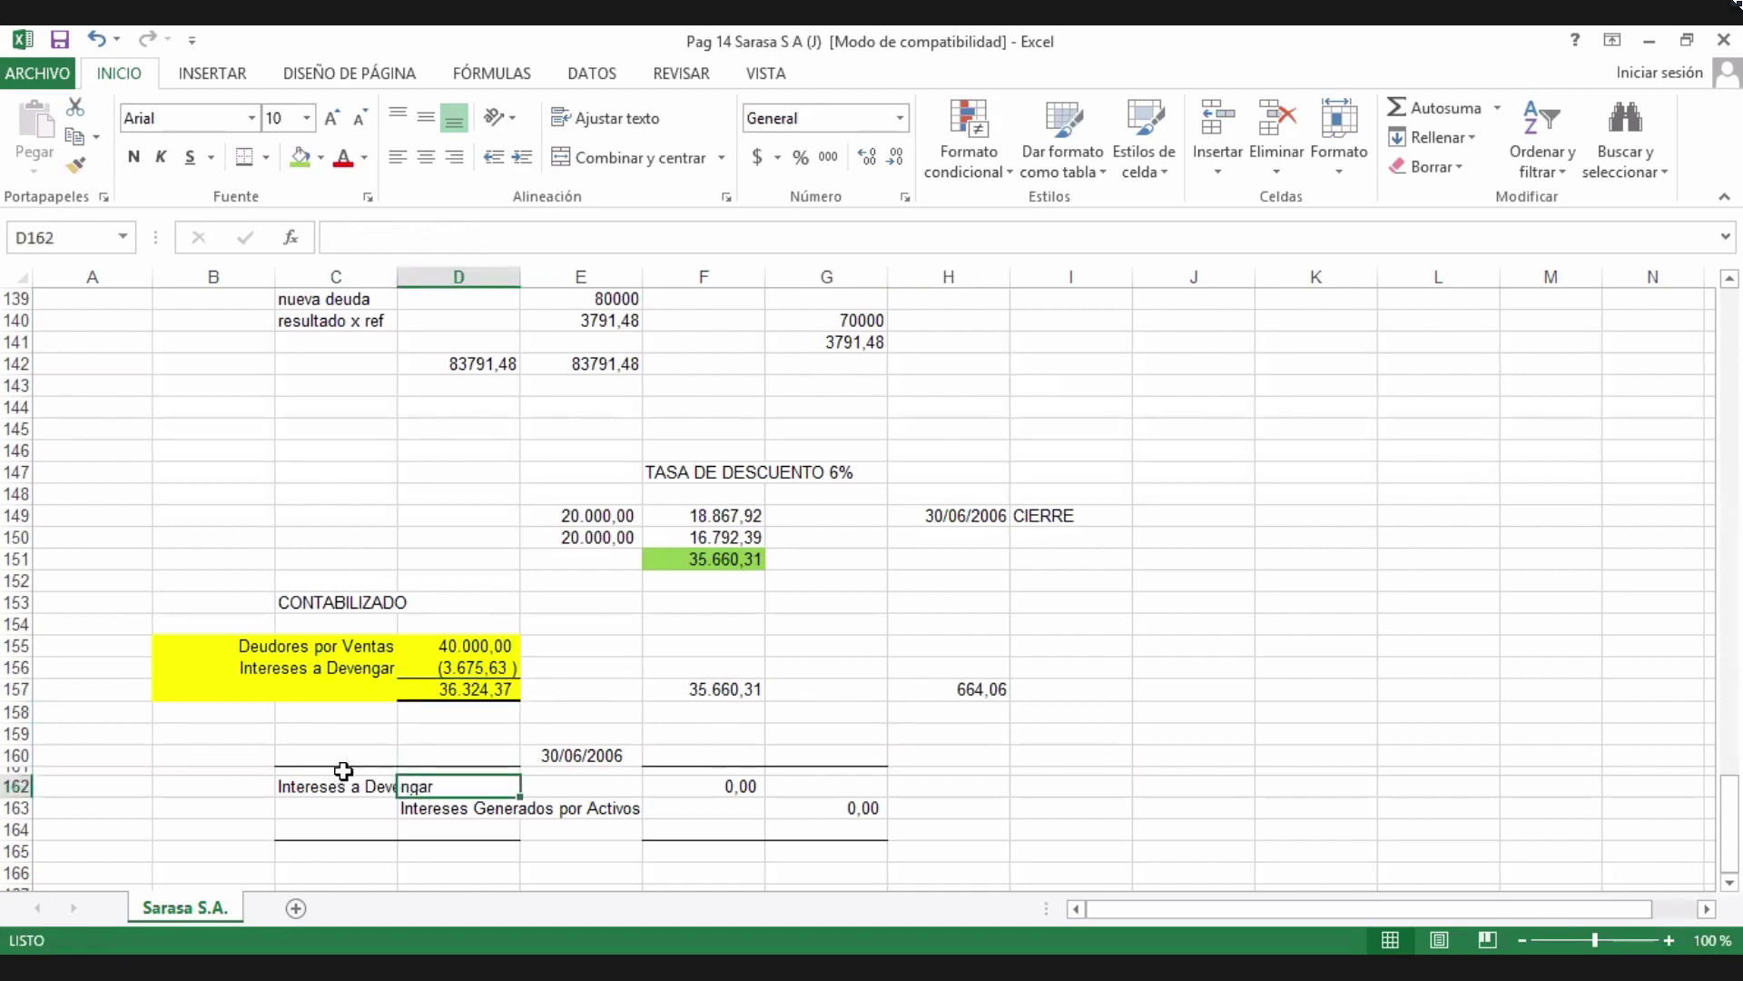
drag(338, 781, 402, 799)
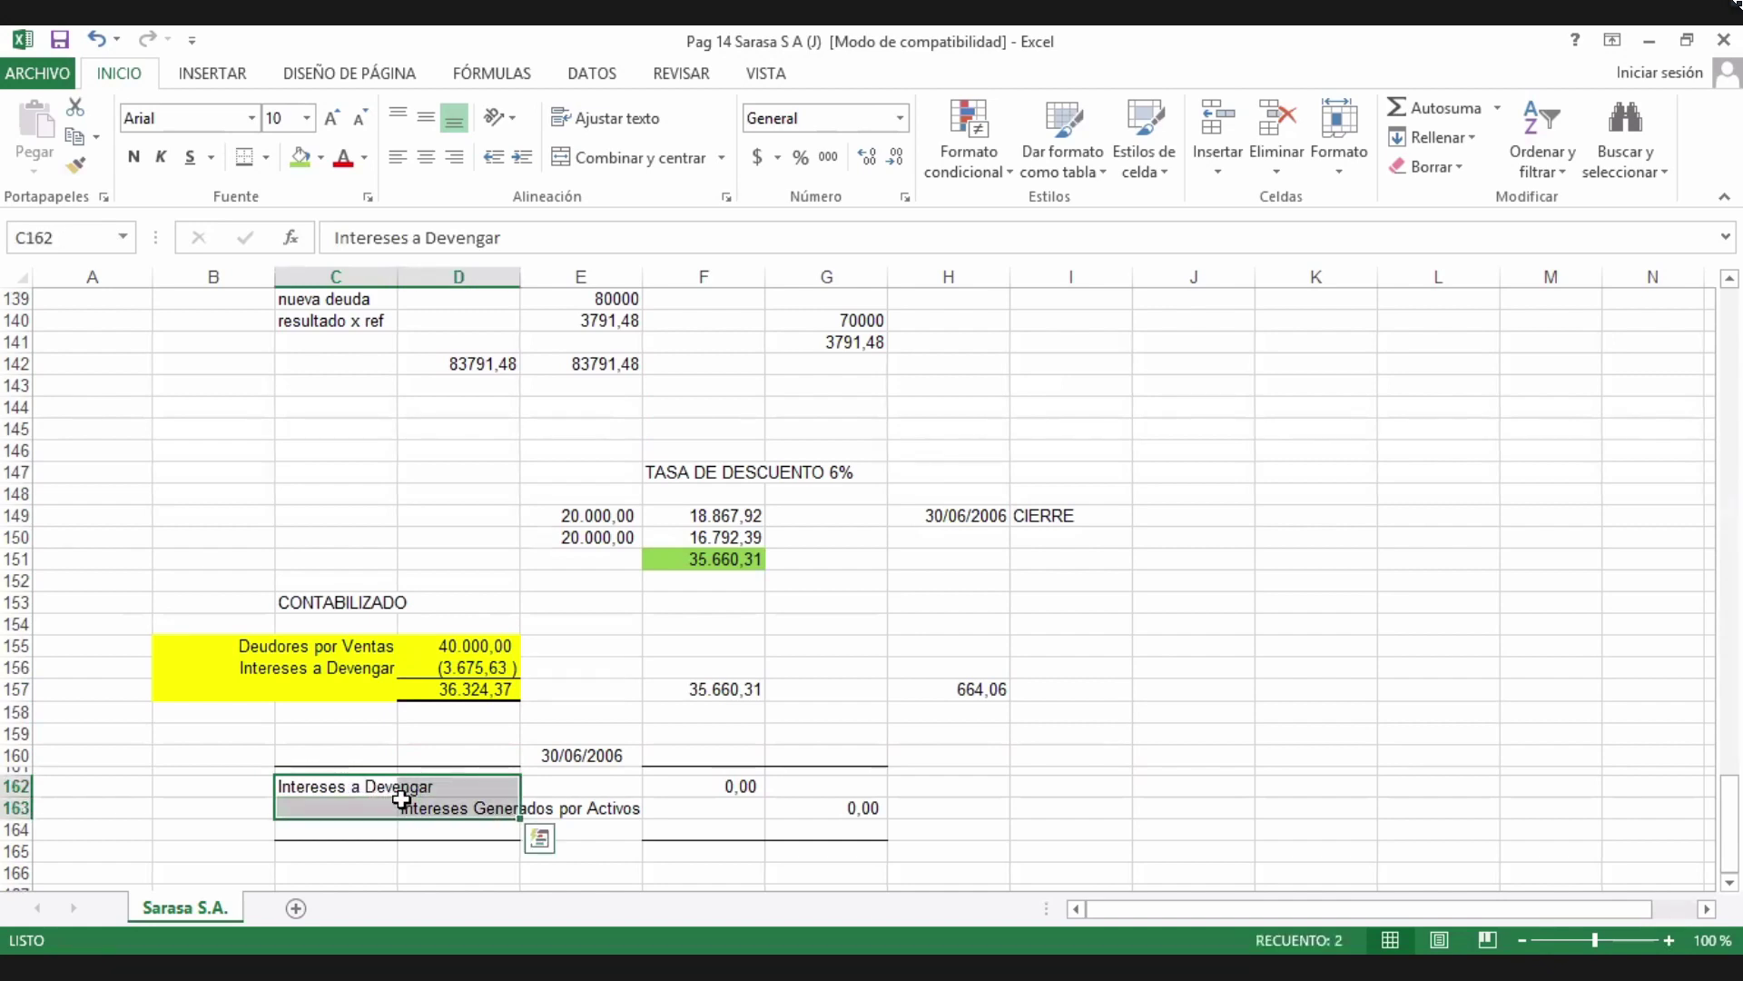
key(Delete)
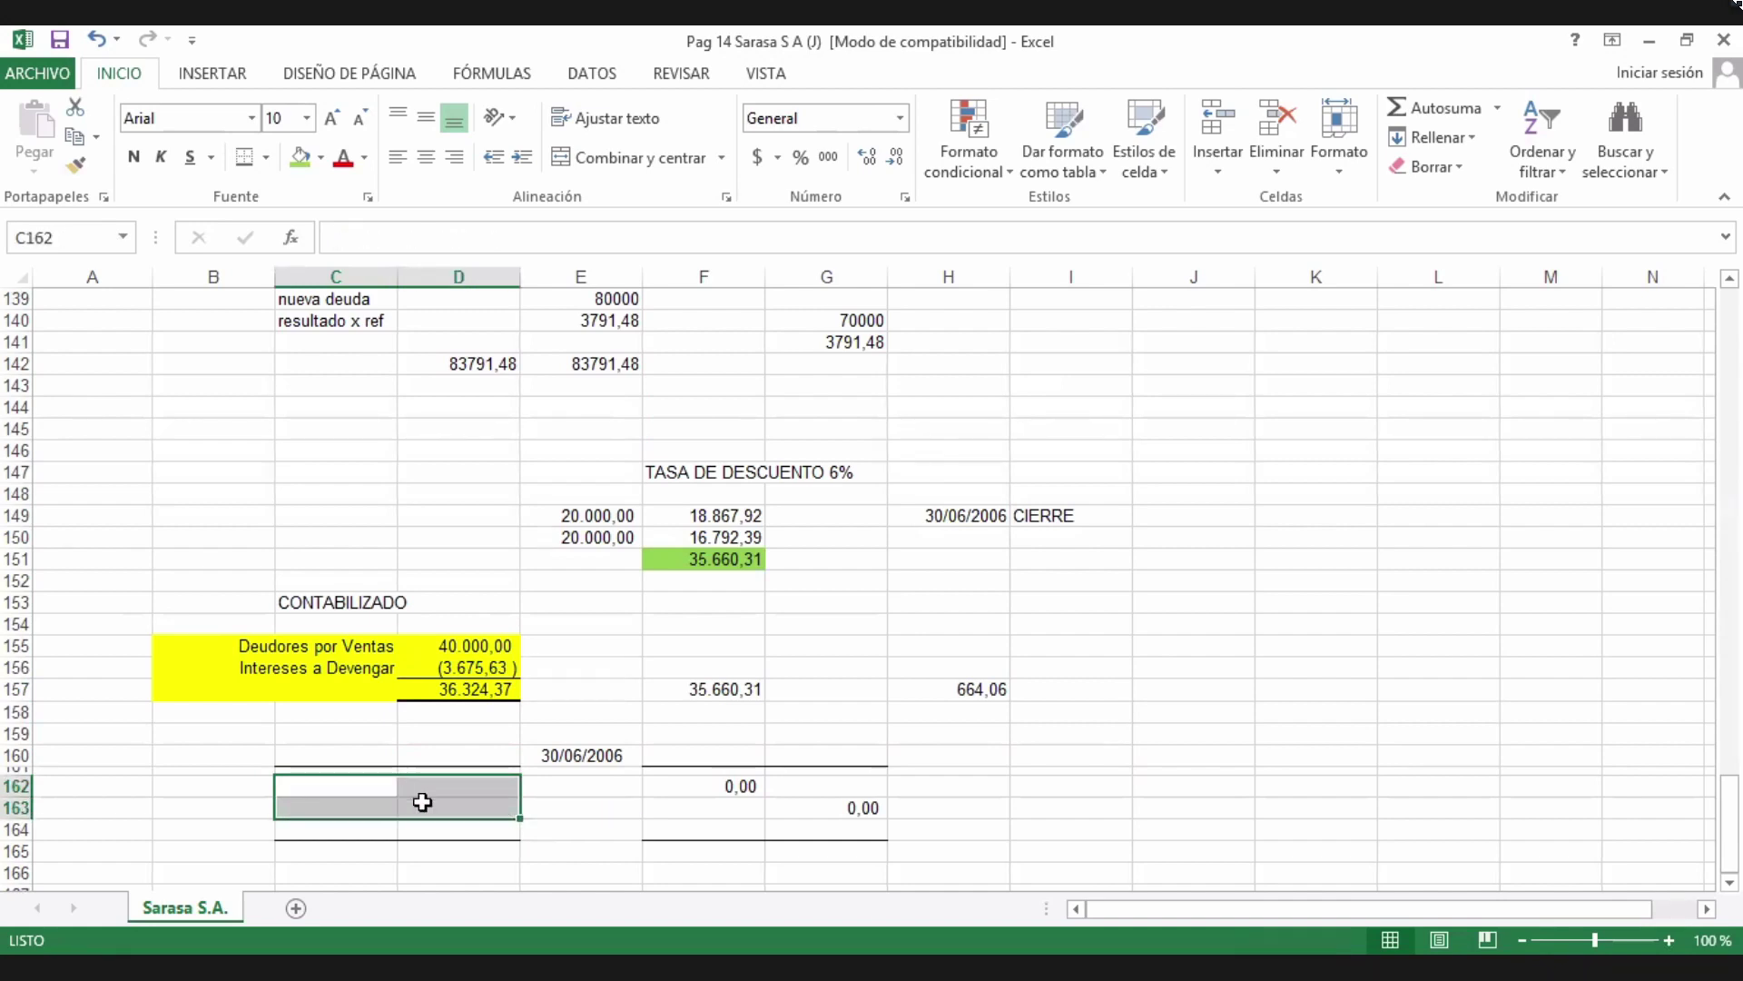
click(713, 696)
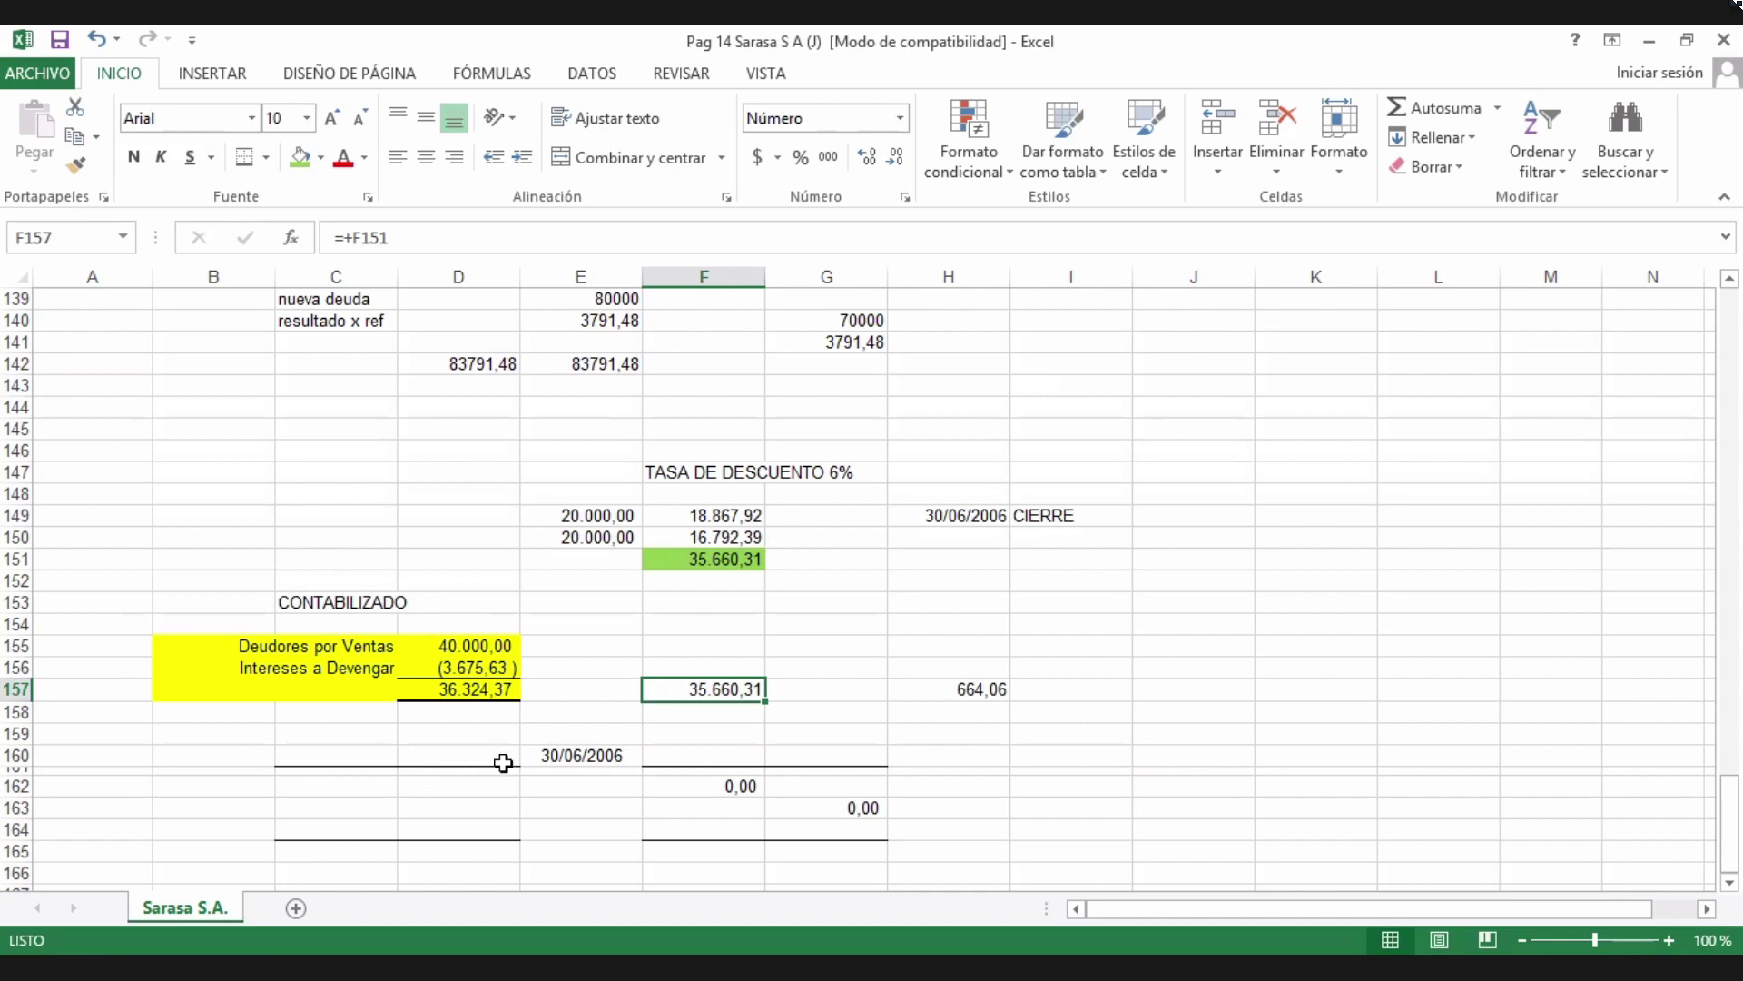
click(924, 692)
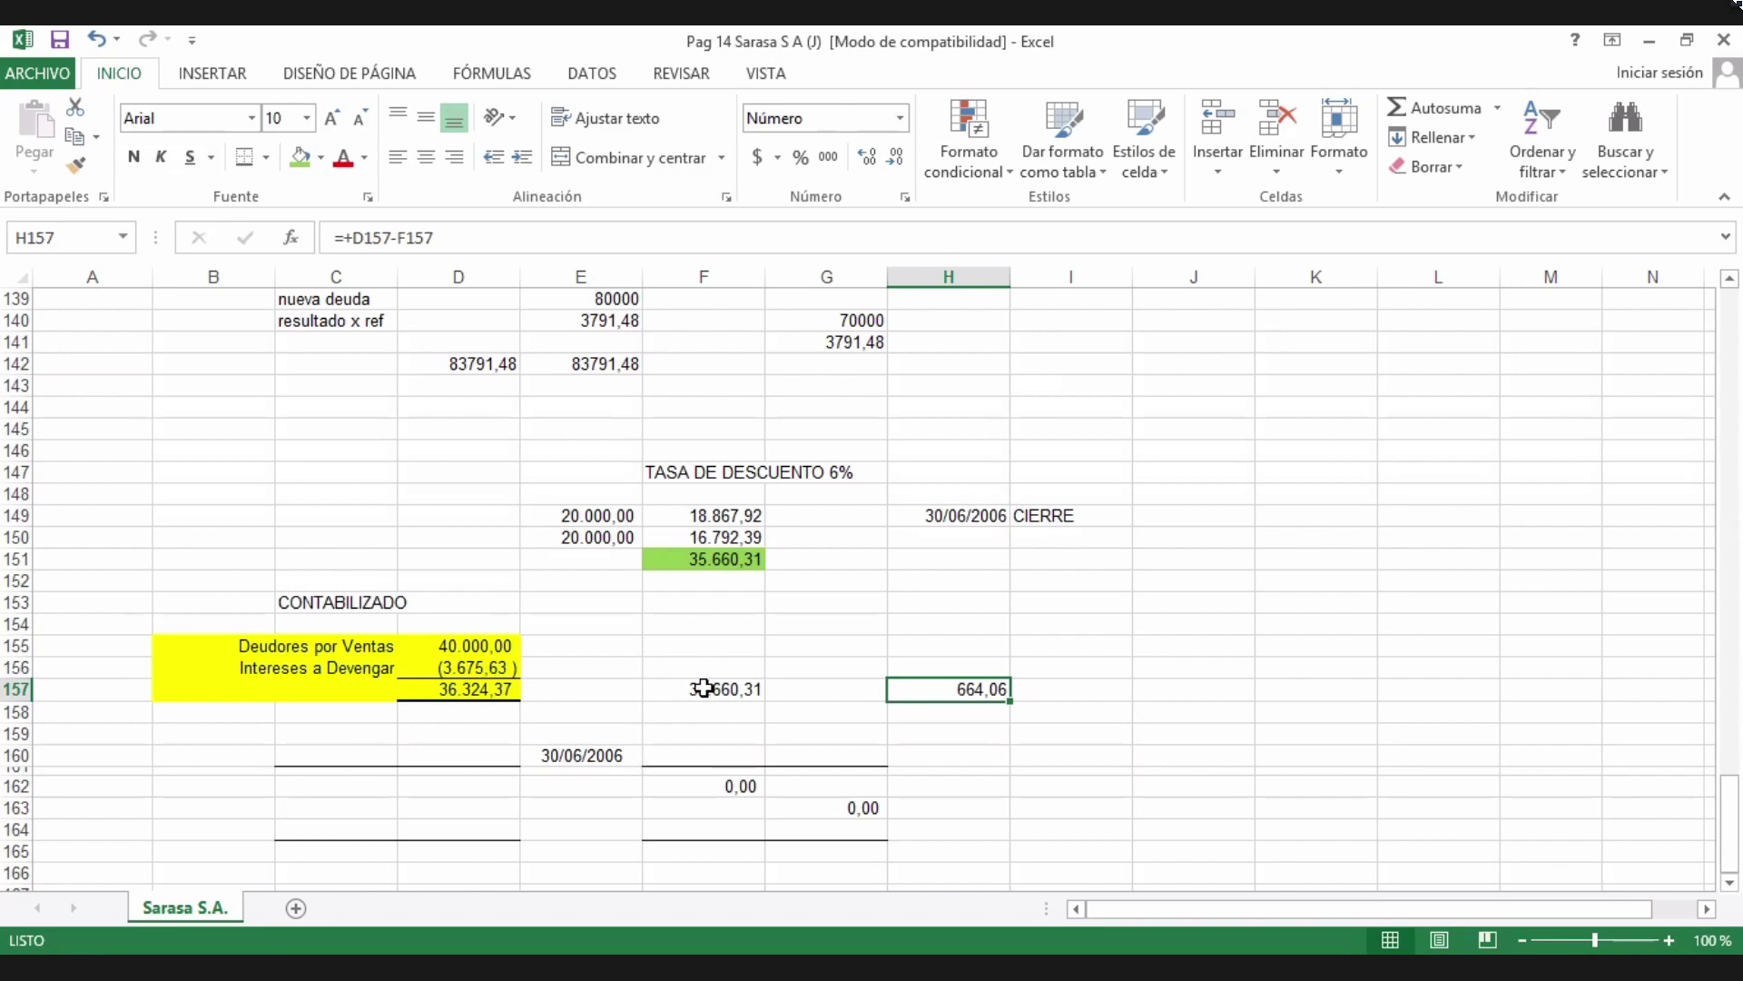
click(704, 688)
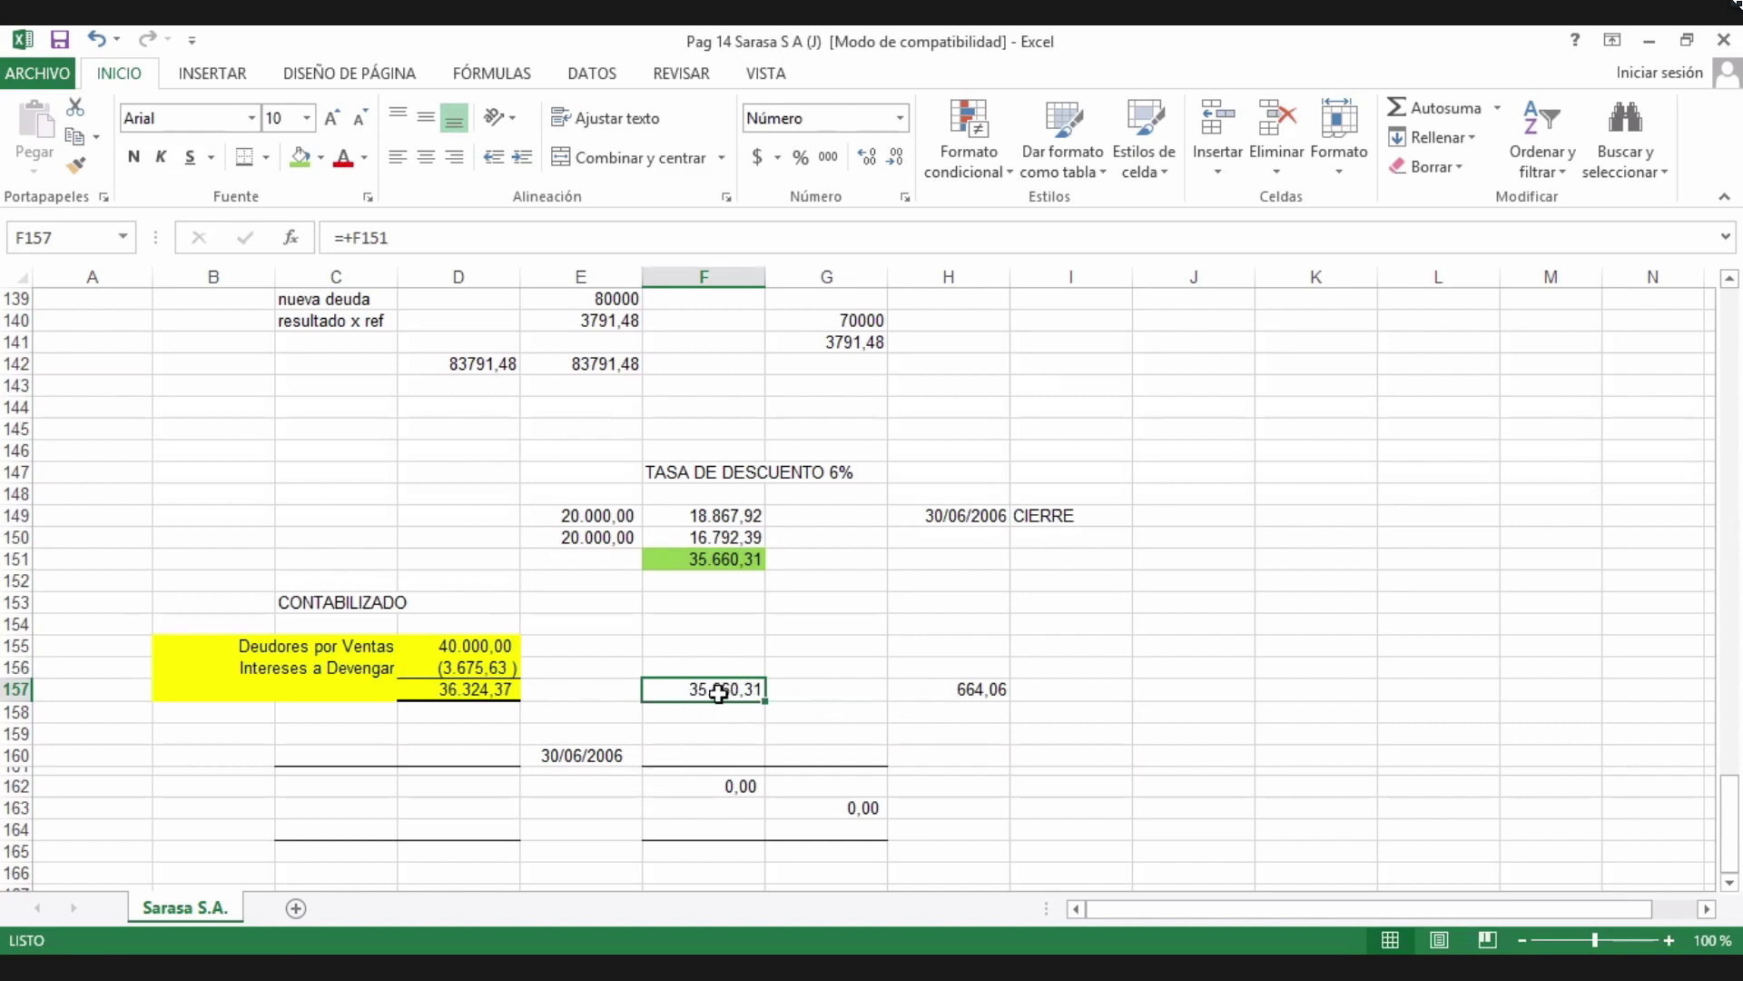
click(947, 696)
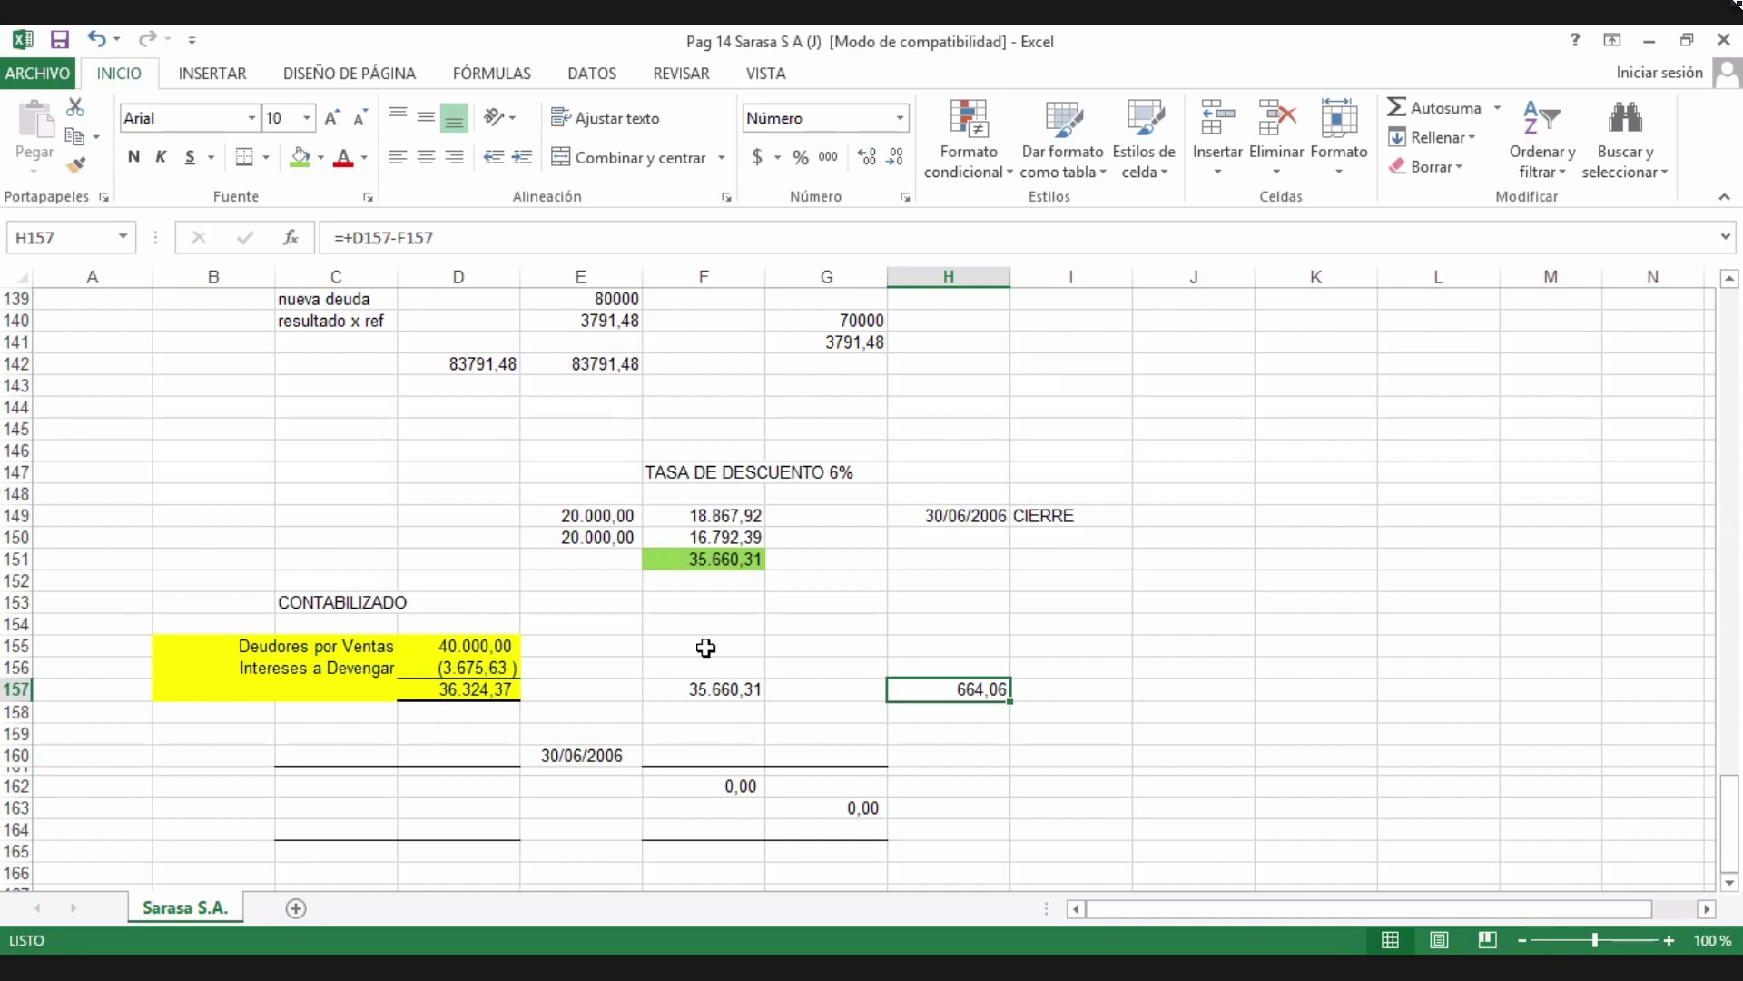
Fill cells F155:F157 with the same green as the discounted total in F151.
click(708, 559)
drag(723, 642, 726, 685)
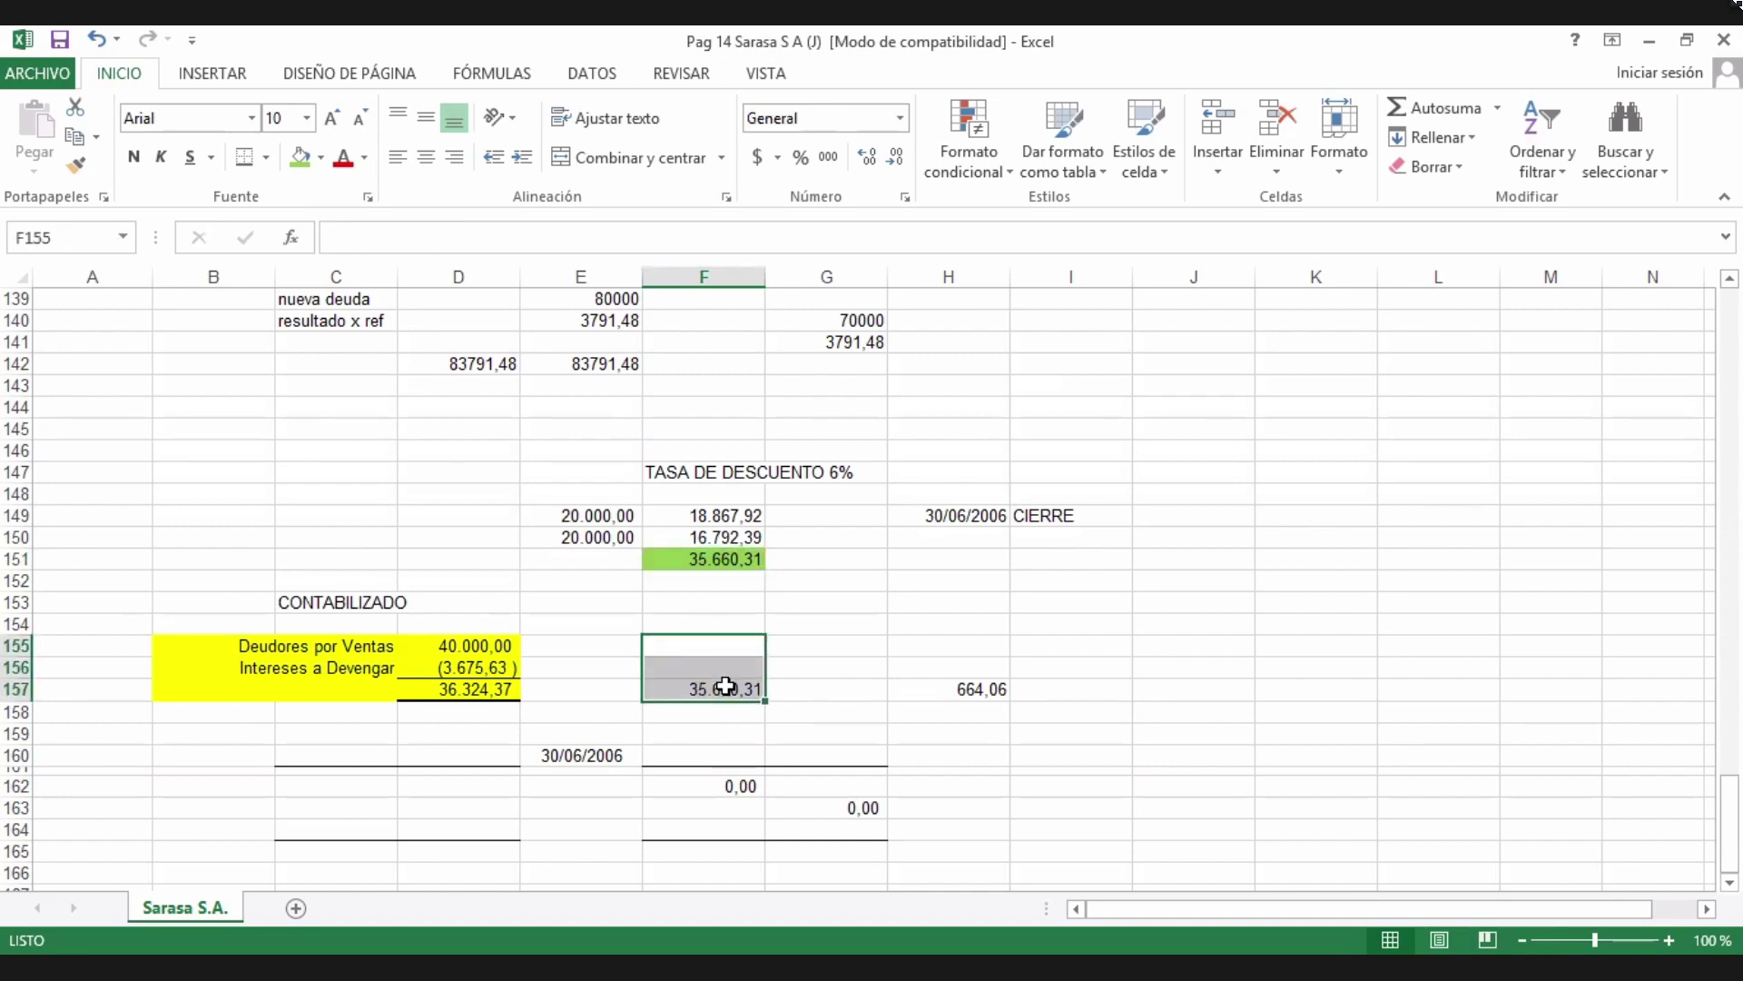
click(300, 156)
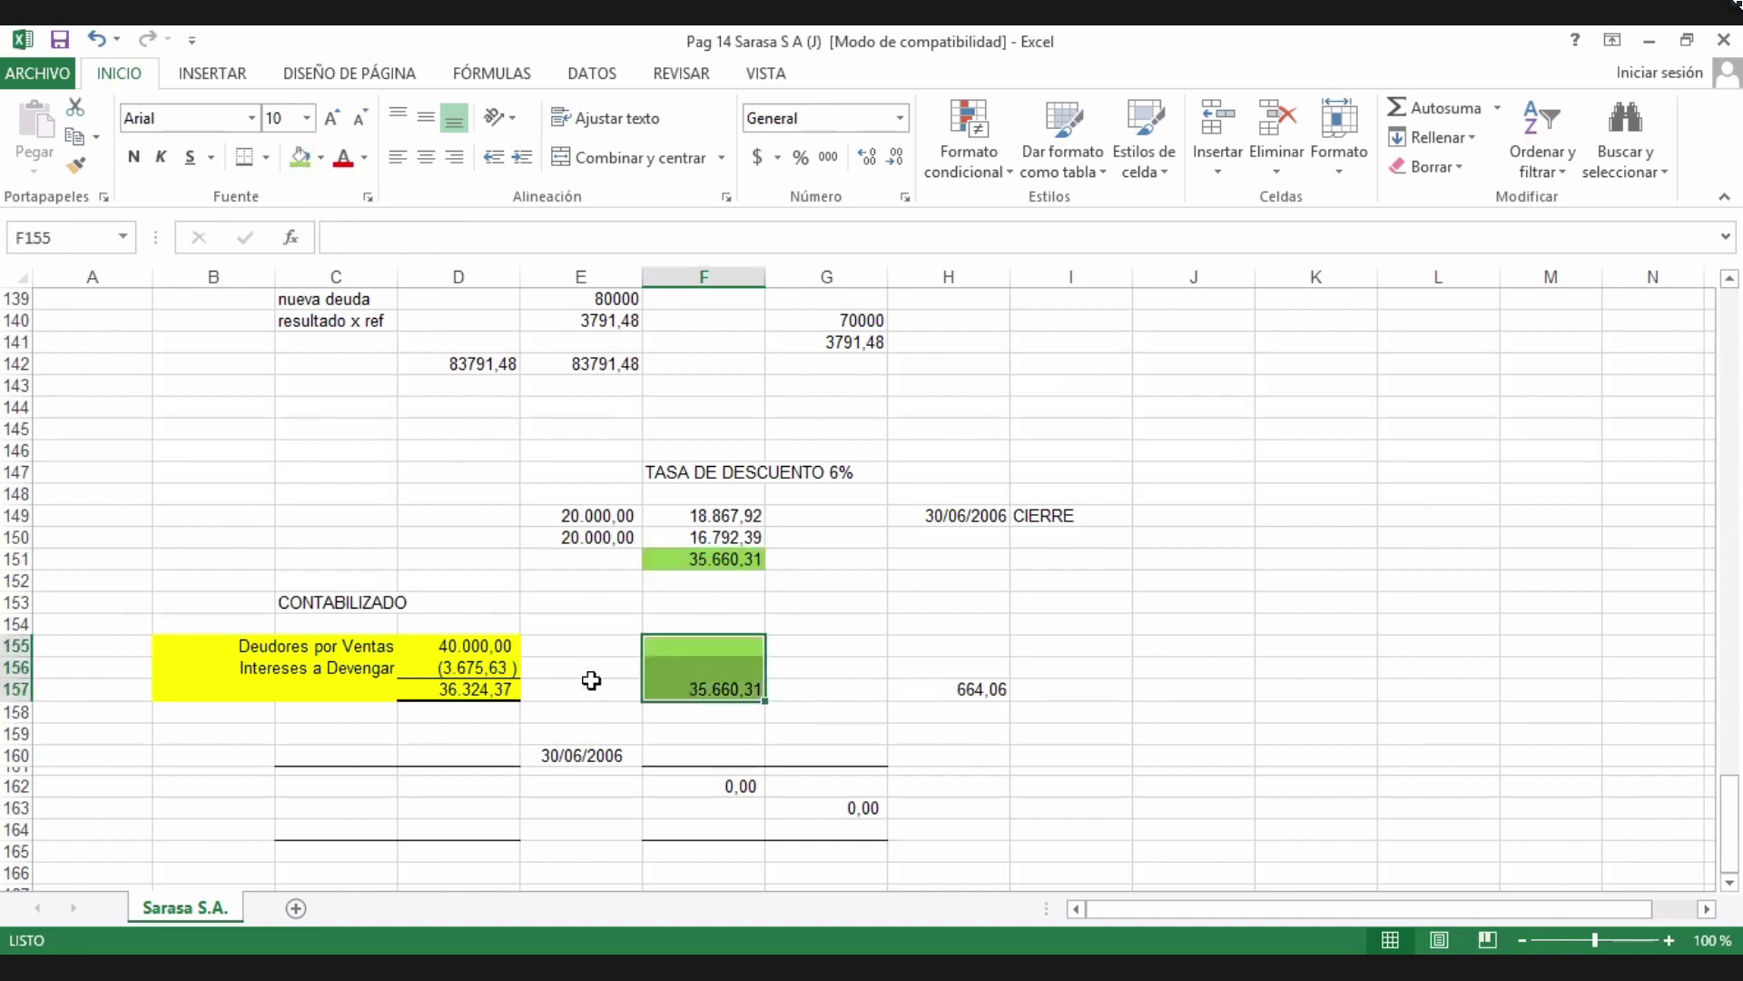
click(594, 713)
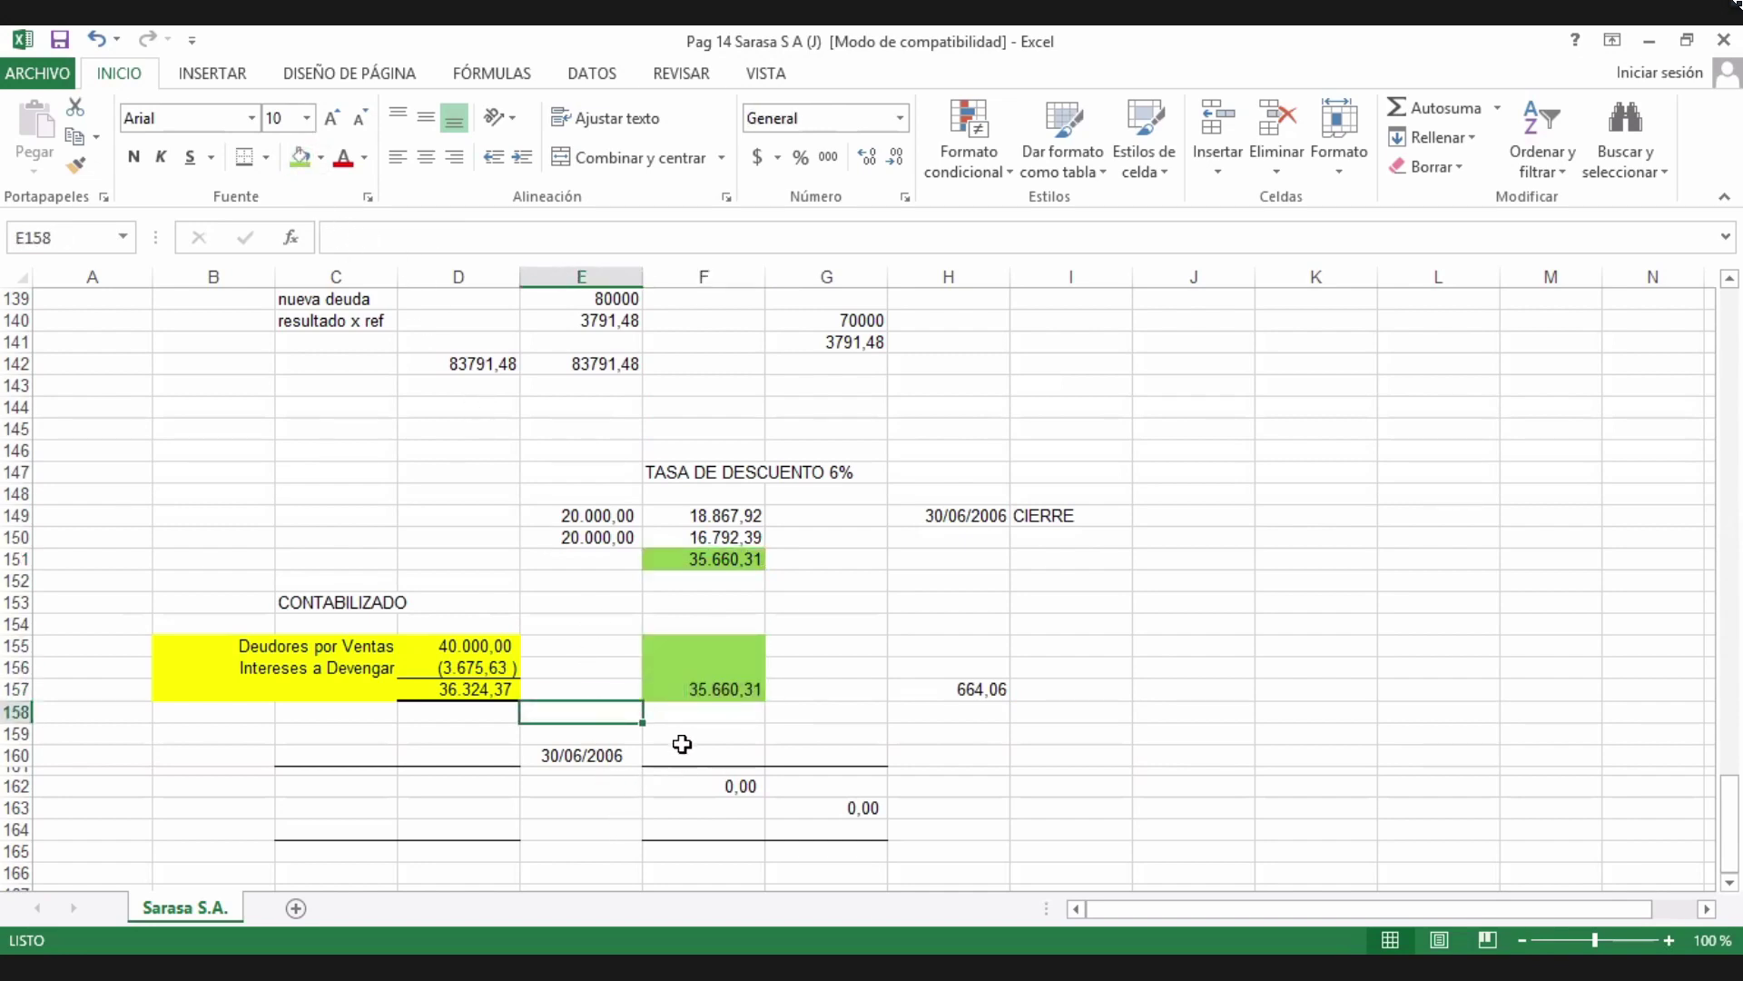
Enter 40000 in F155 and copy the number format of F157 onto F155:F156.
click(708, 646)
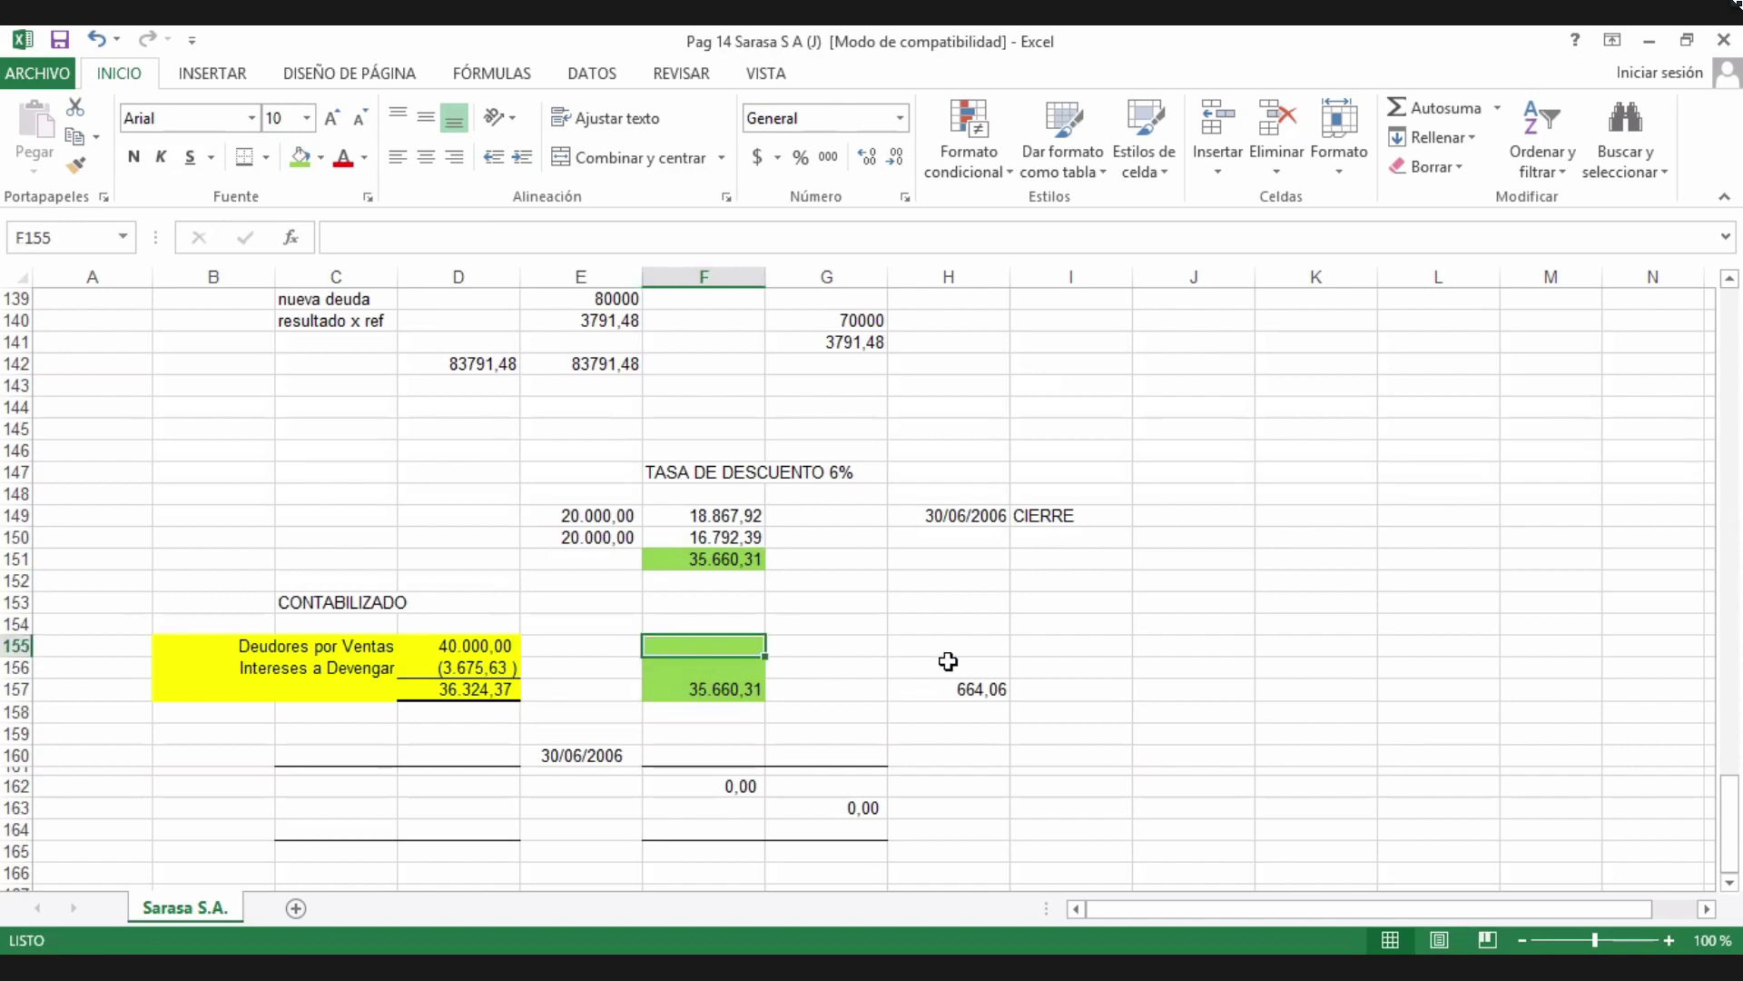
text(40000)
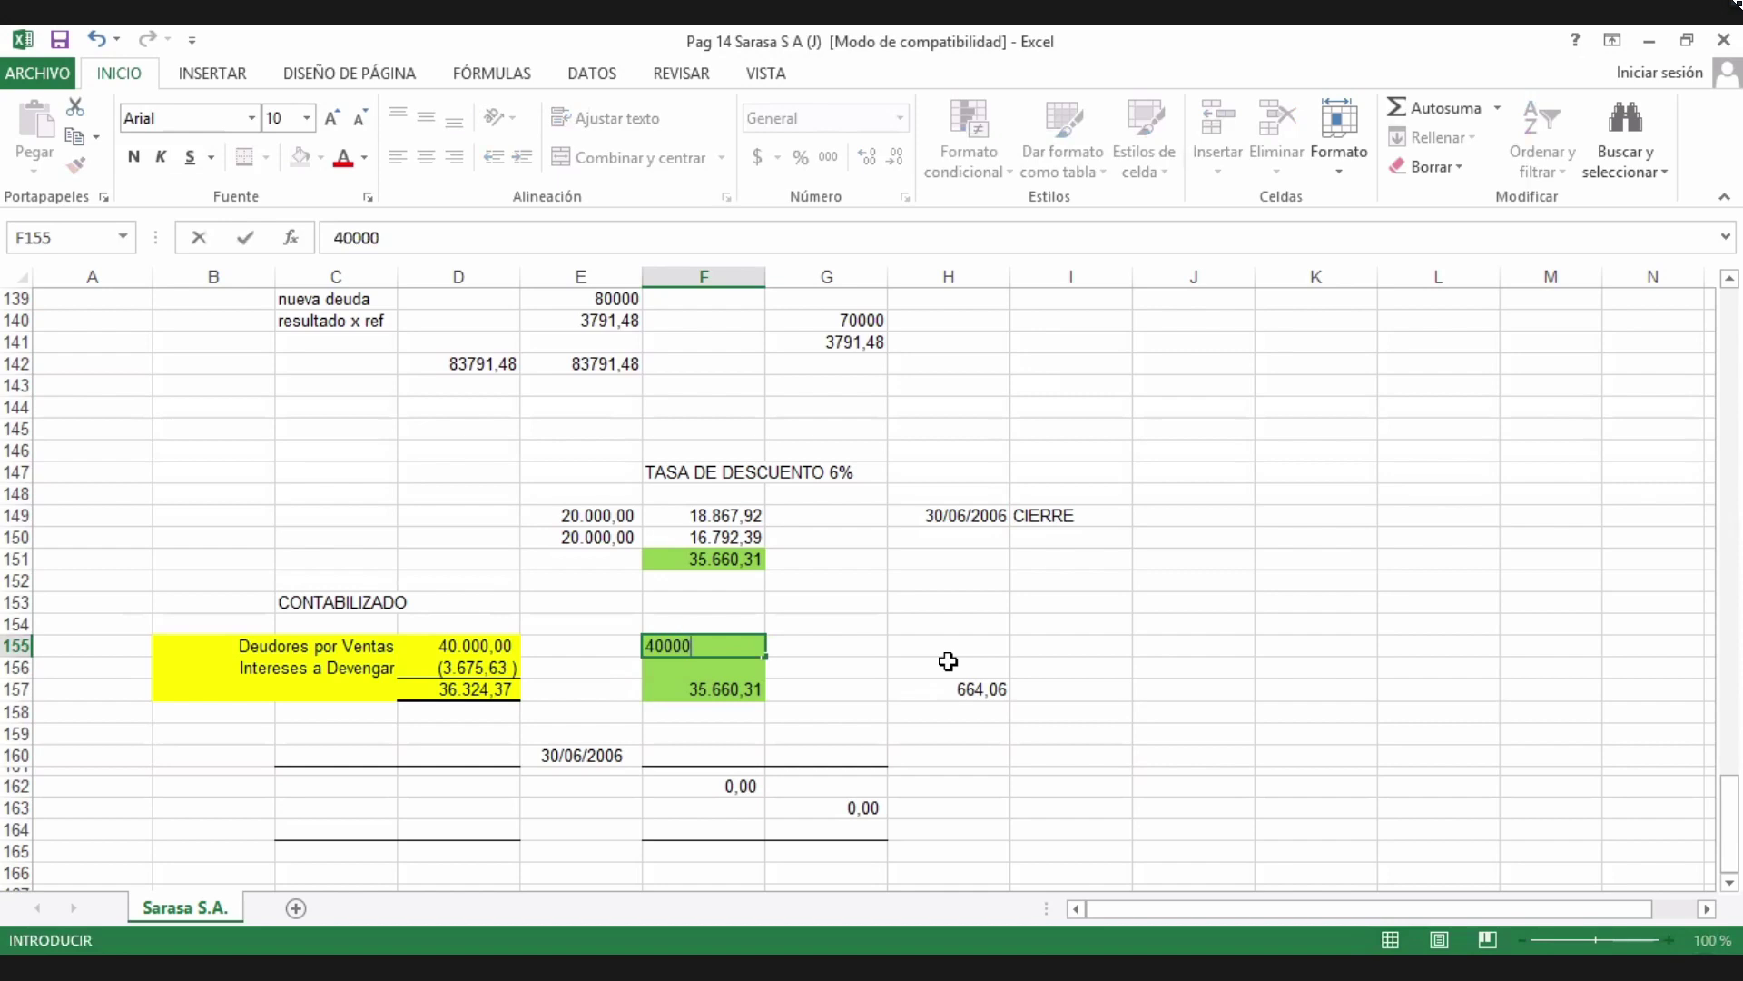
key(Return)
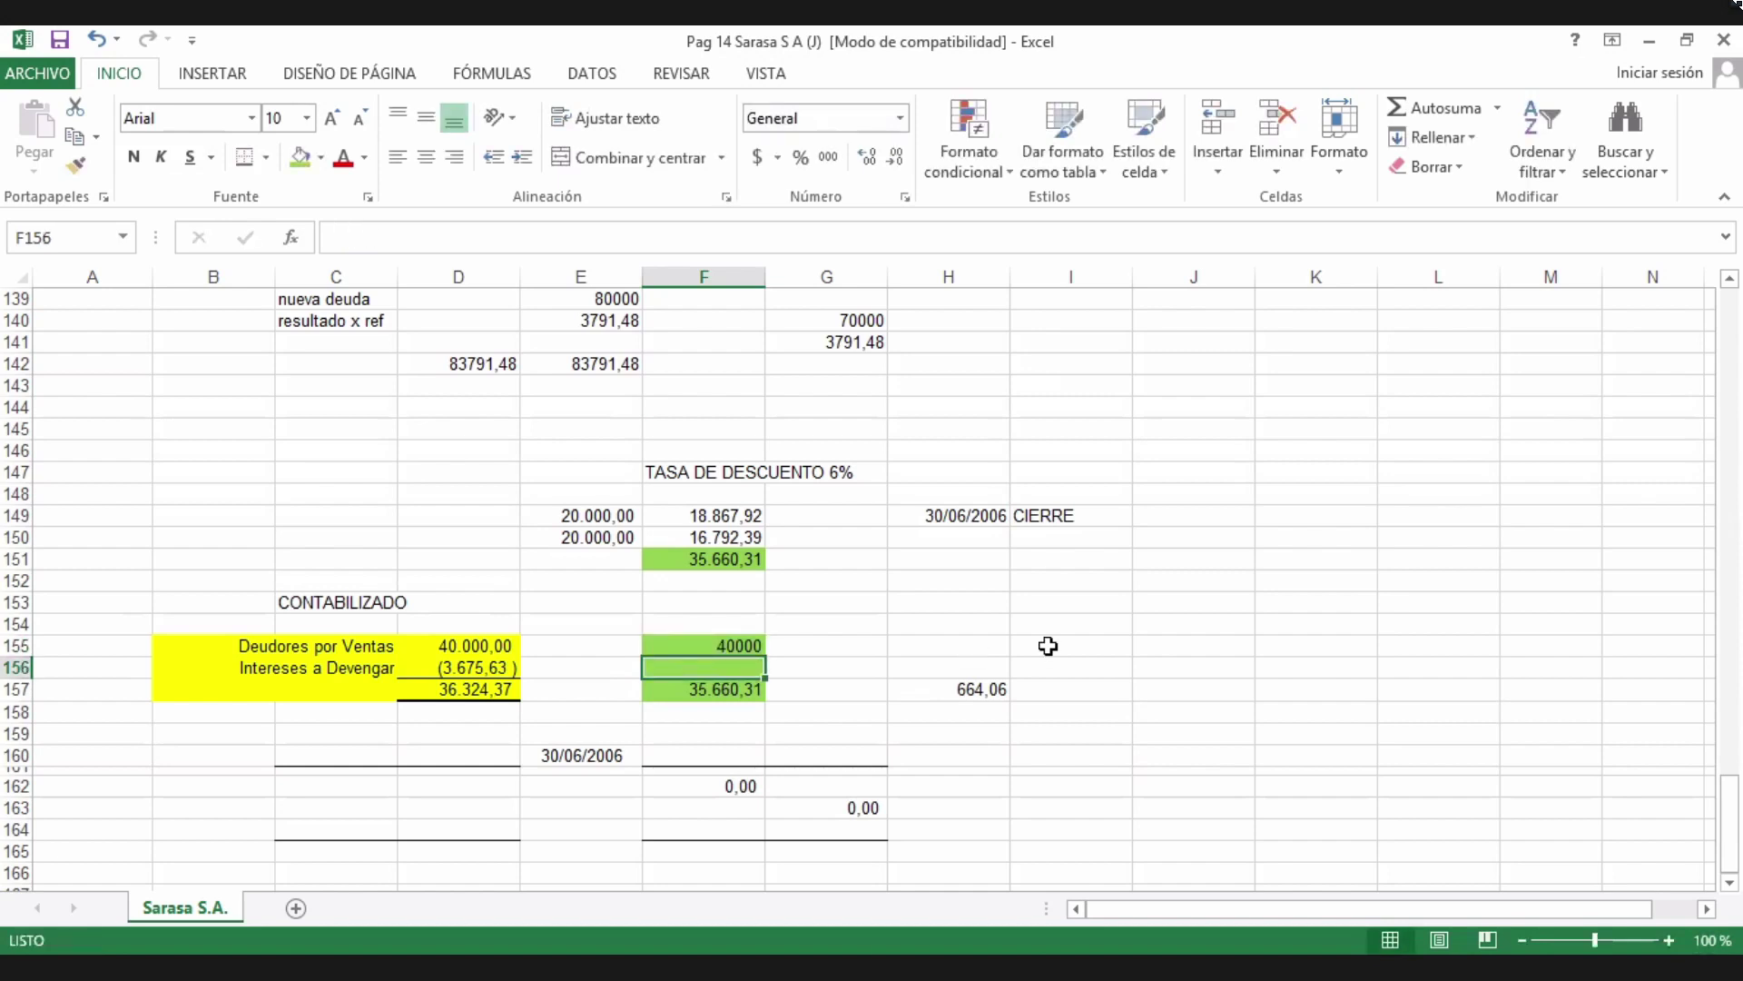
click(688, 687)
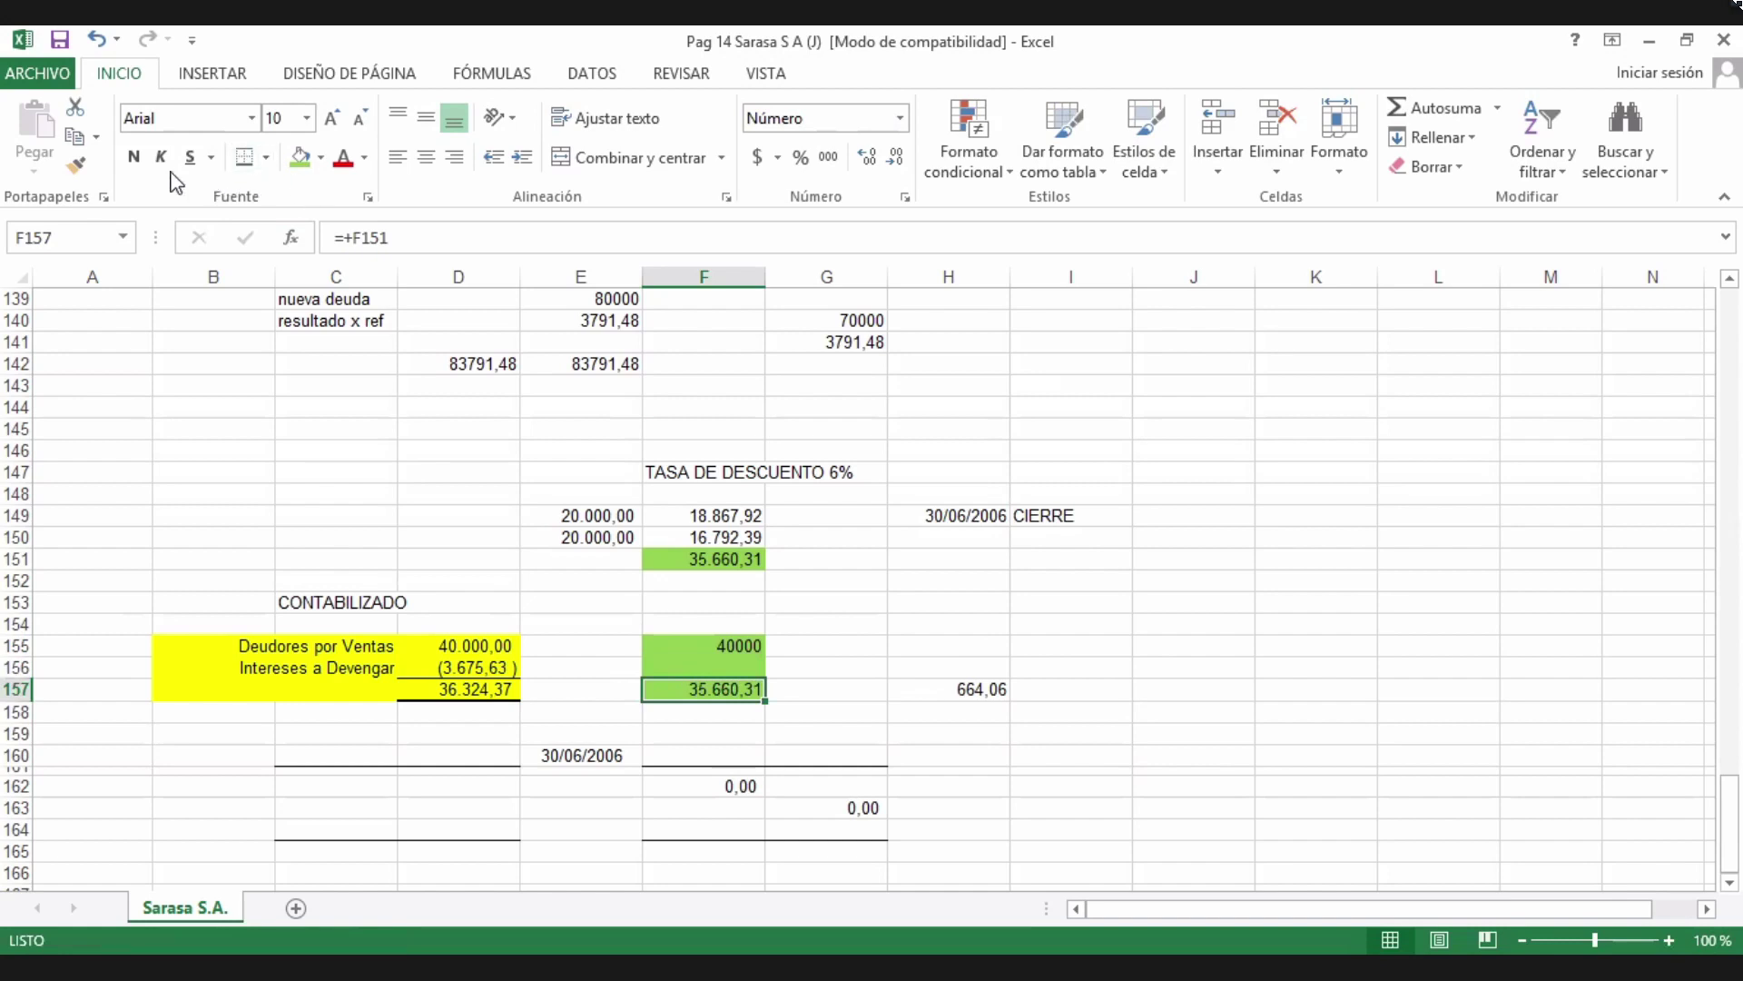
click(75, 165)
click(665, 656)
drag(665, 656, 657, 669)
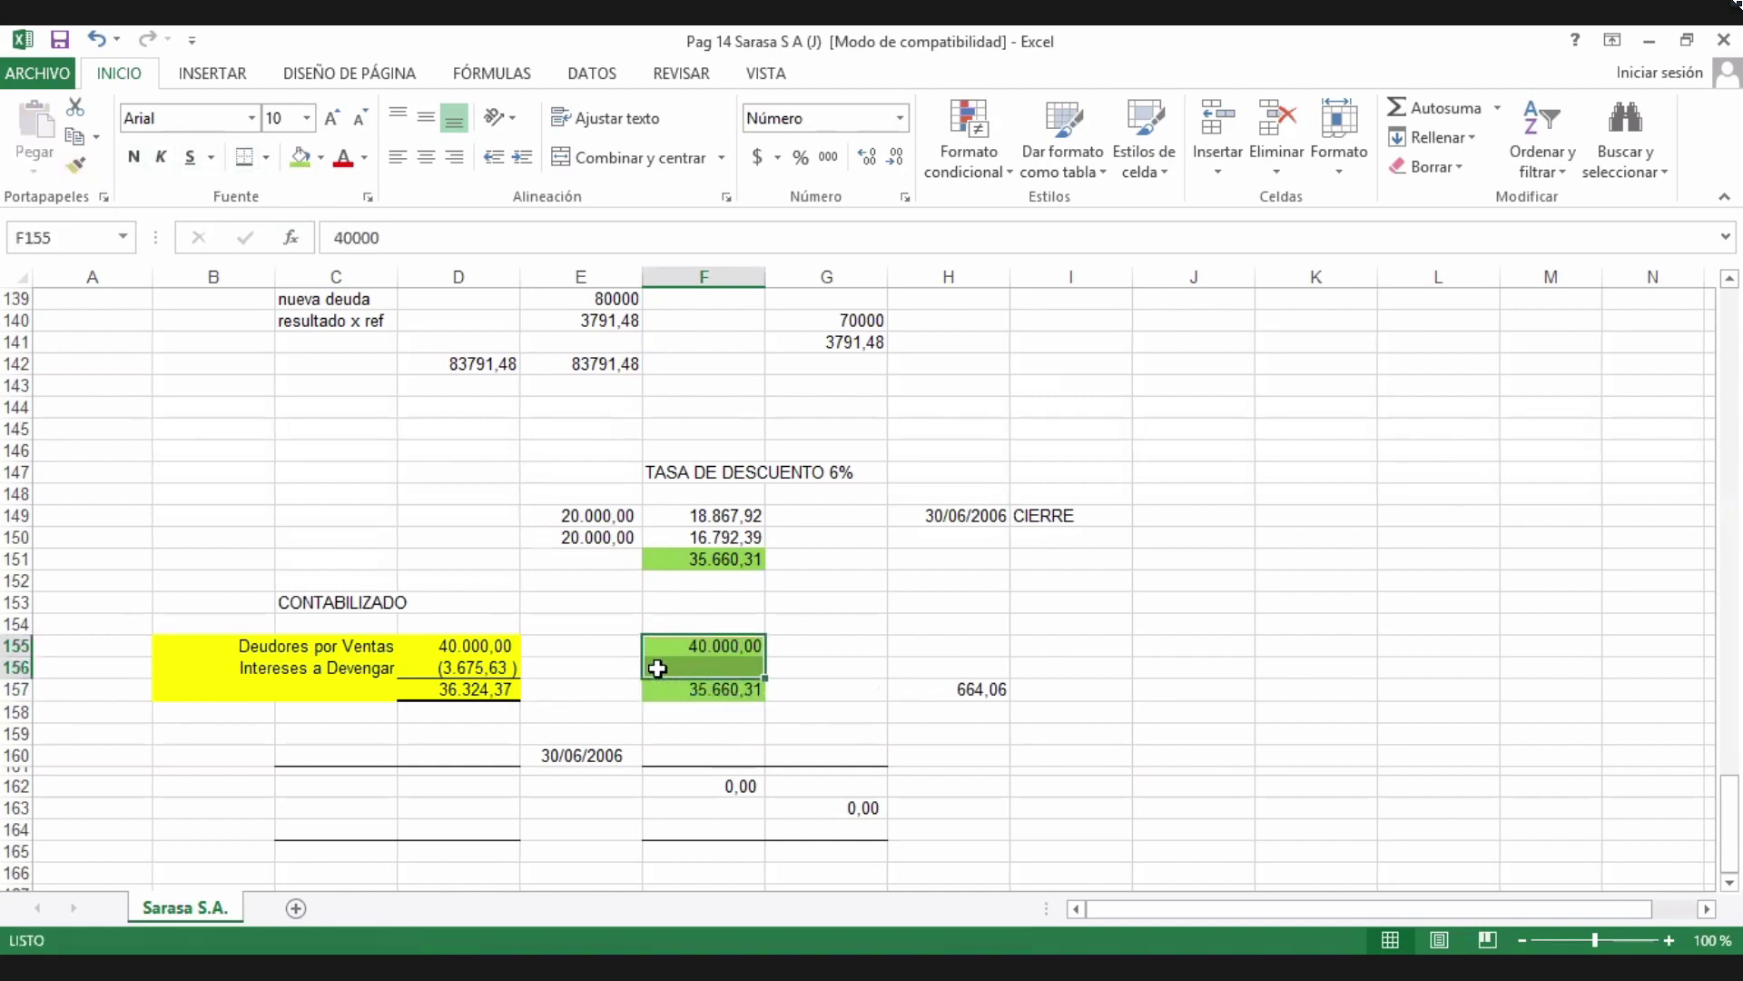
click(689, 759)
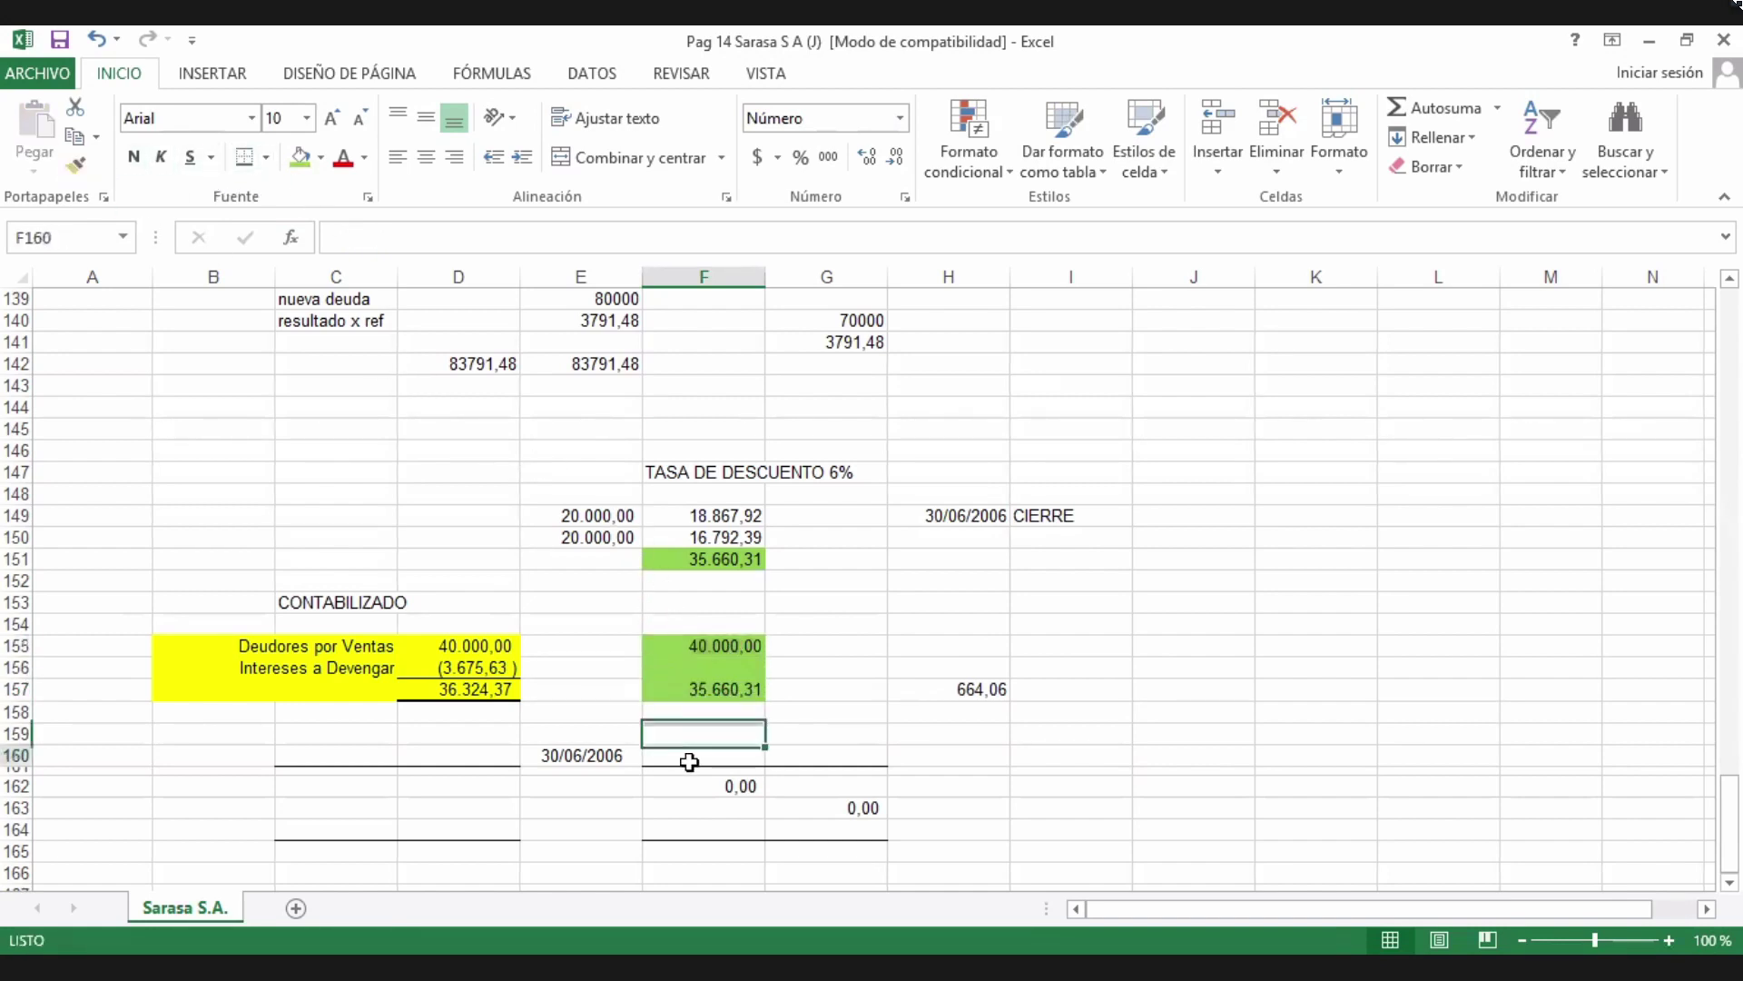
click(275, 646)
drag(278, 647, 708, 648)
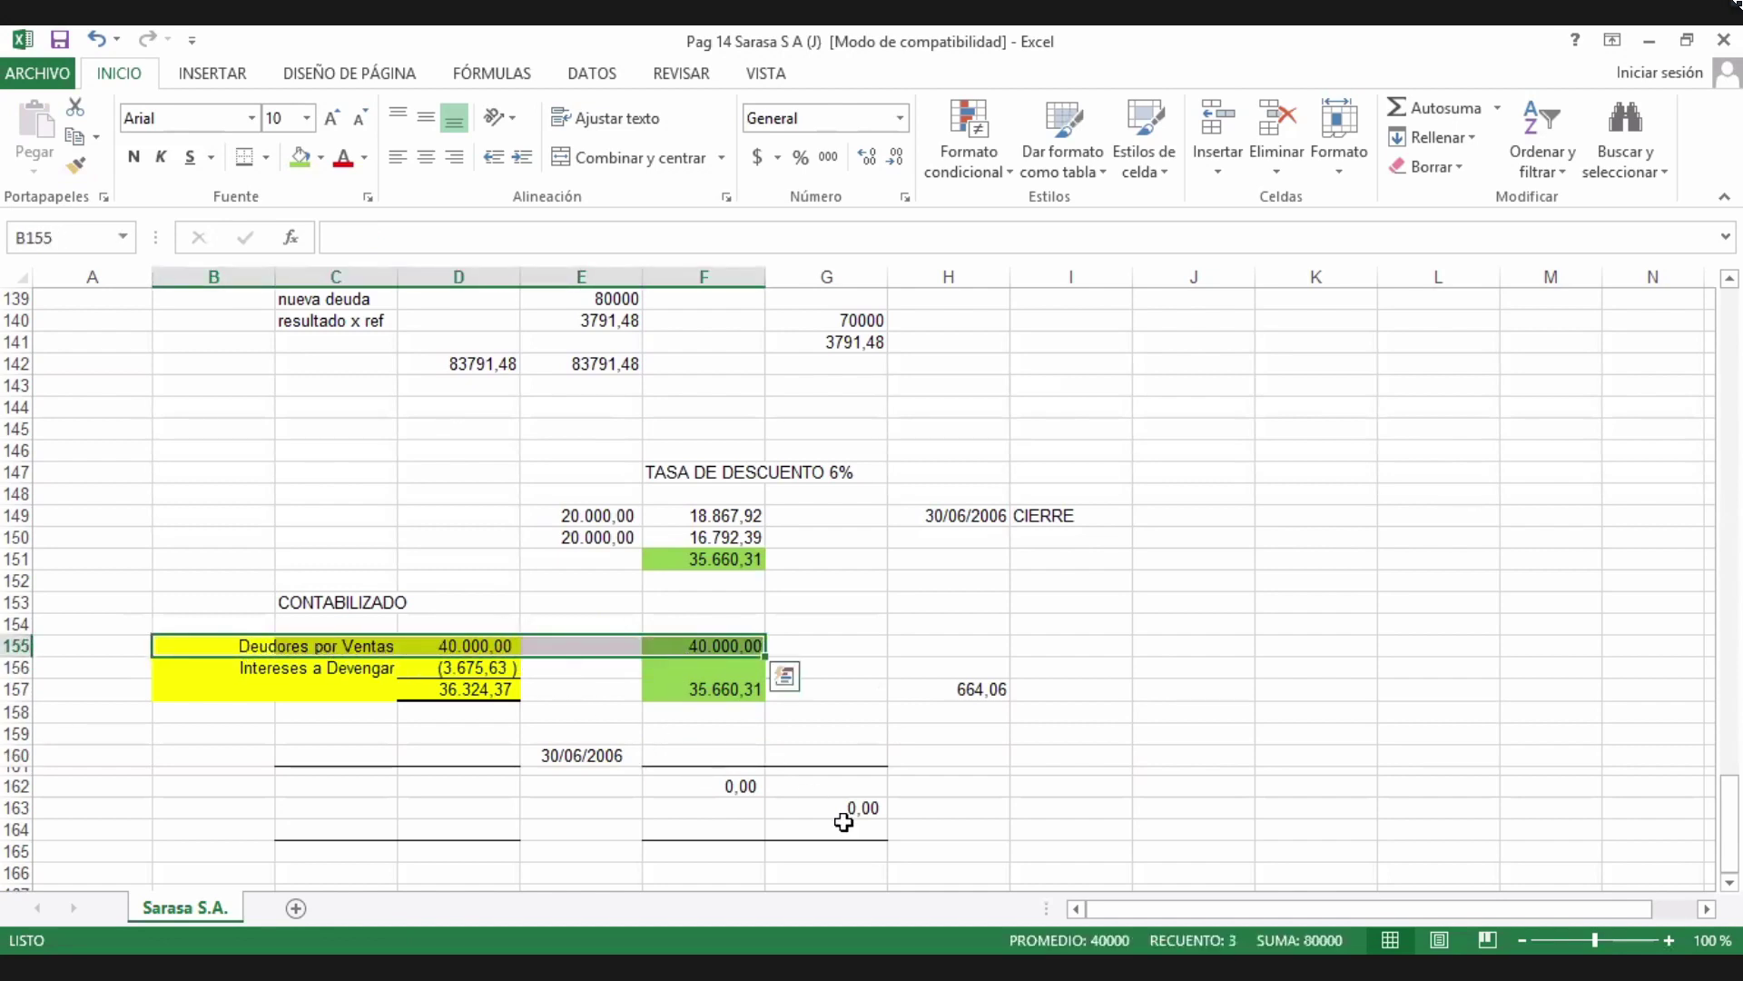
click(722, 645)
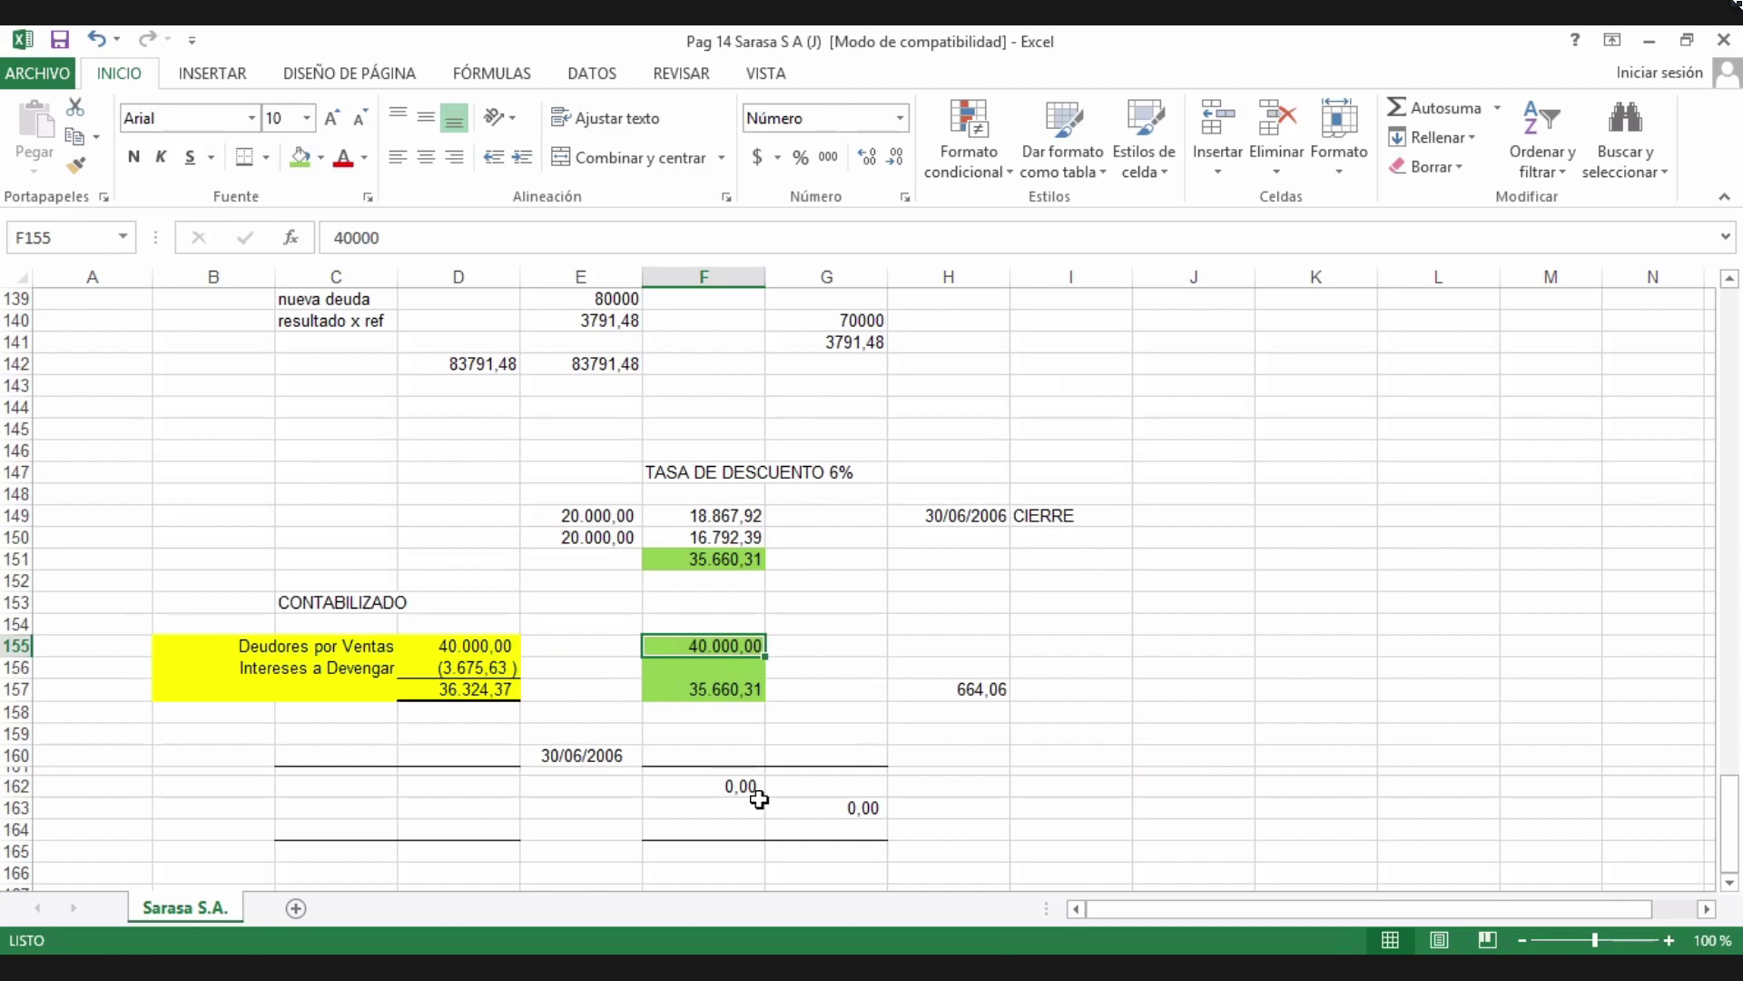
Enter a formula in F156 that subtracts the receivable in F155 from the total in F157.
click(727, 671)
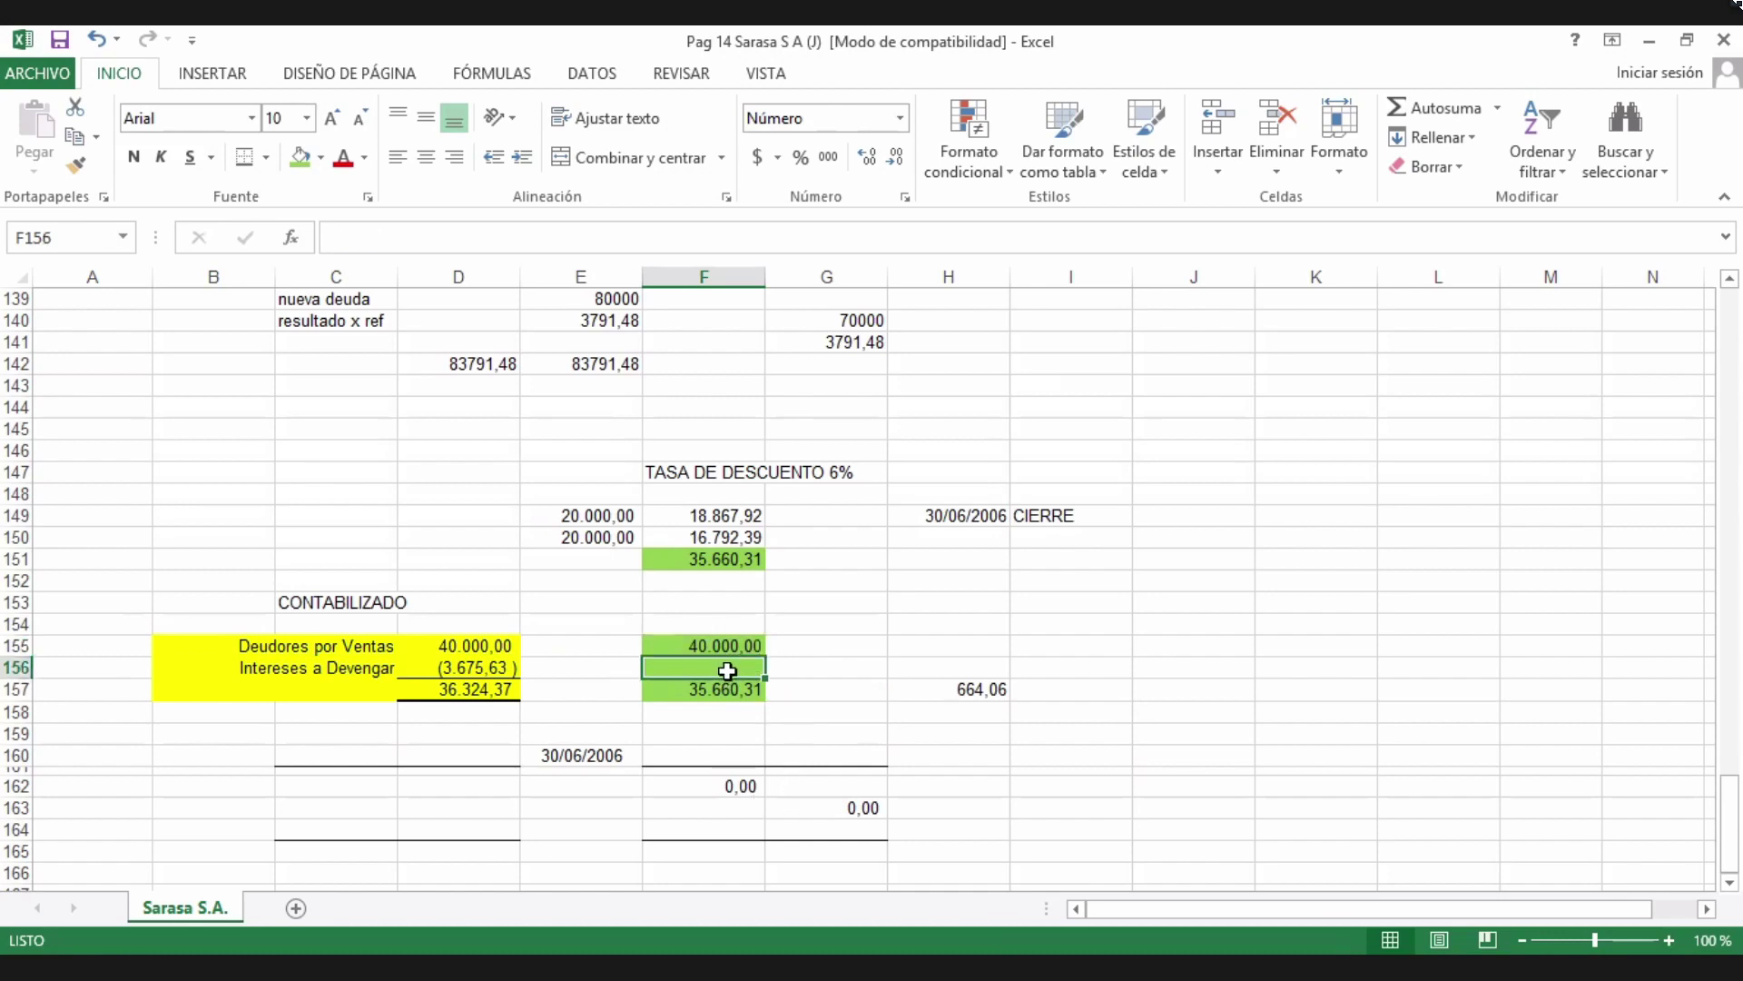
text(+)
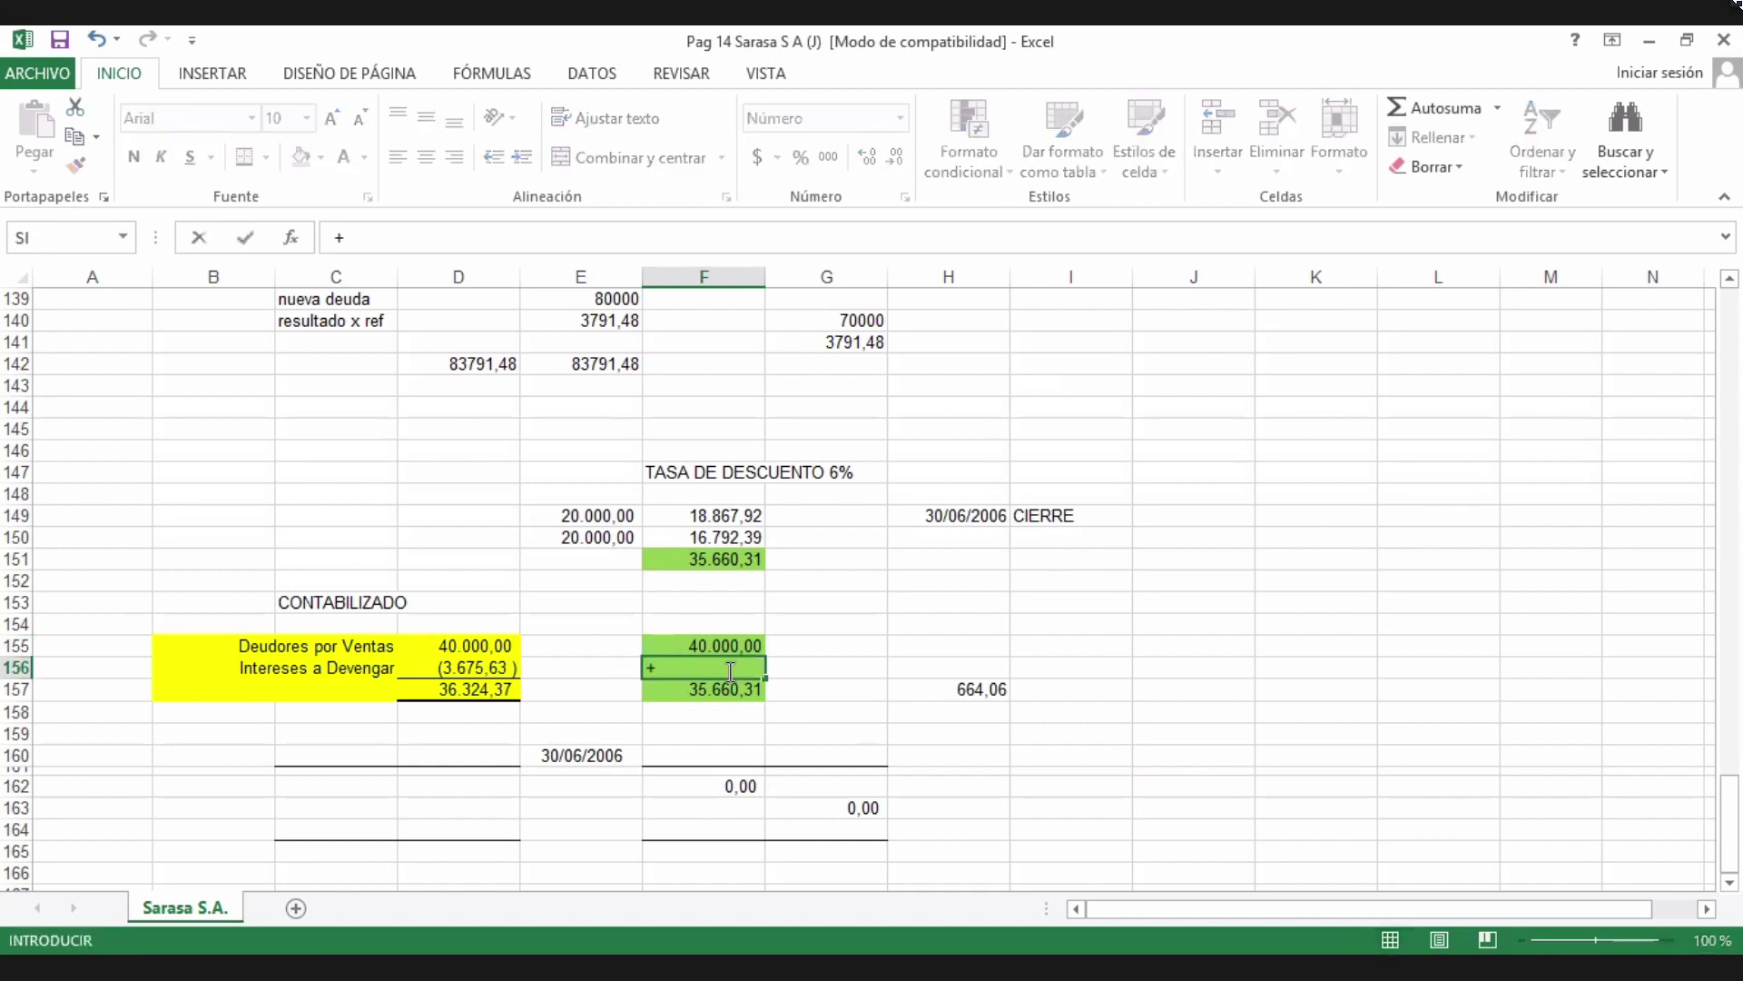
key(Down)
text(-)
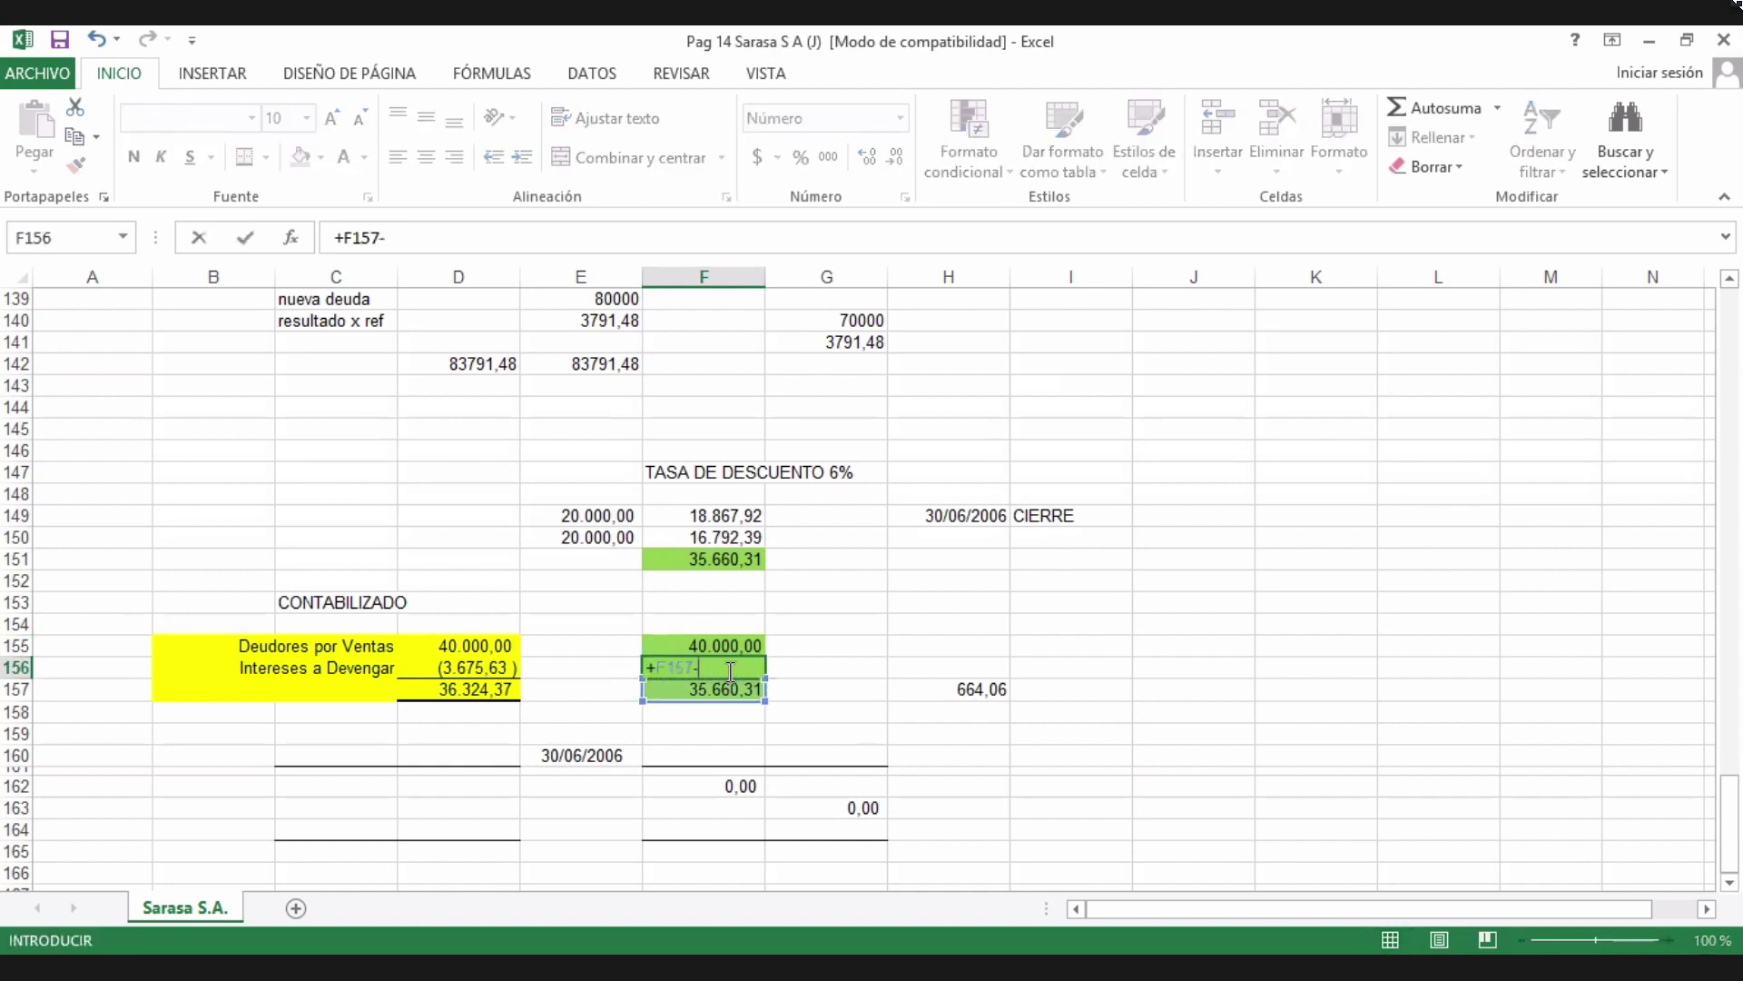
key(Up)
key(Return)
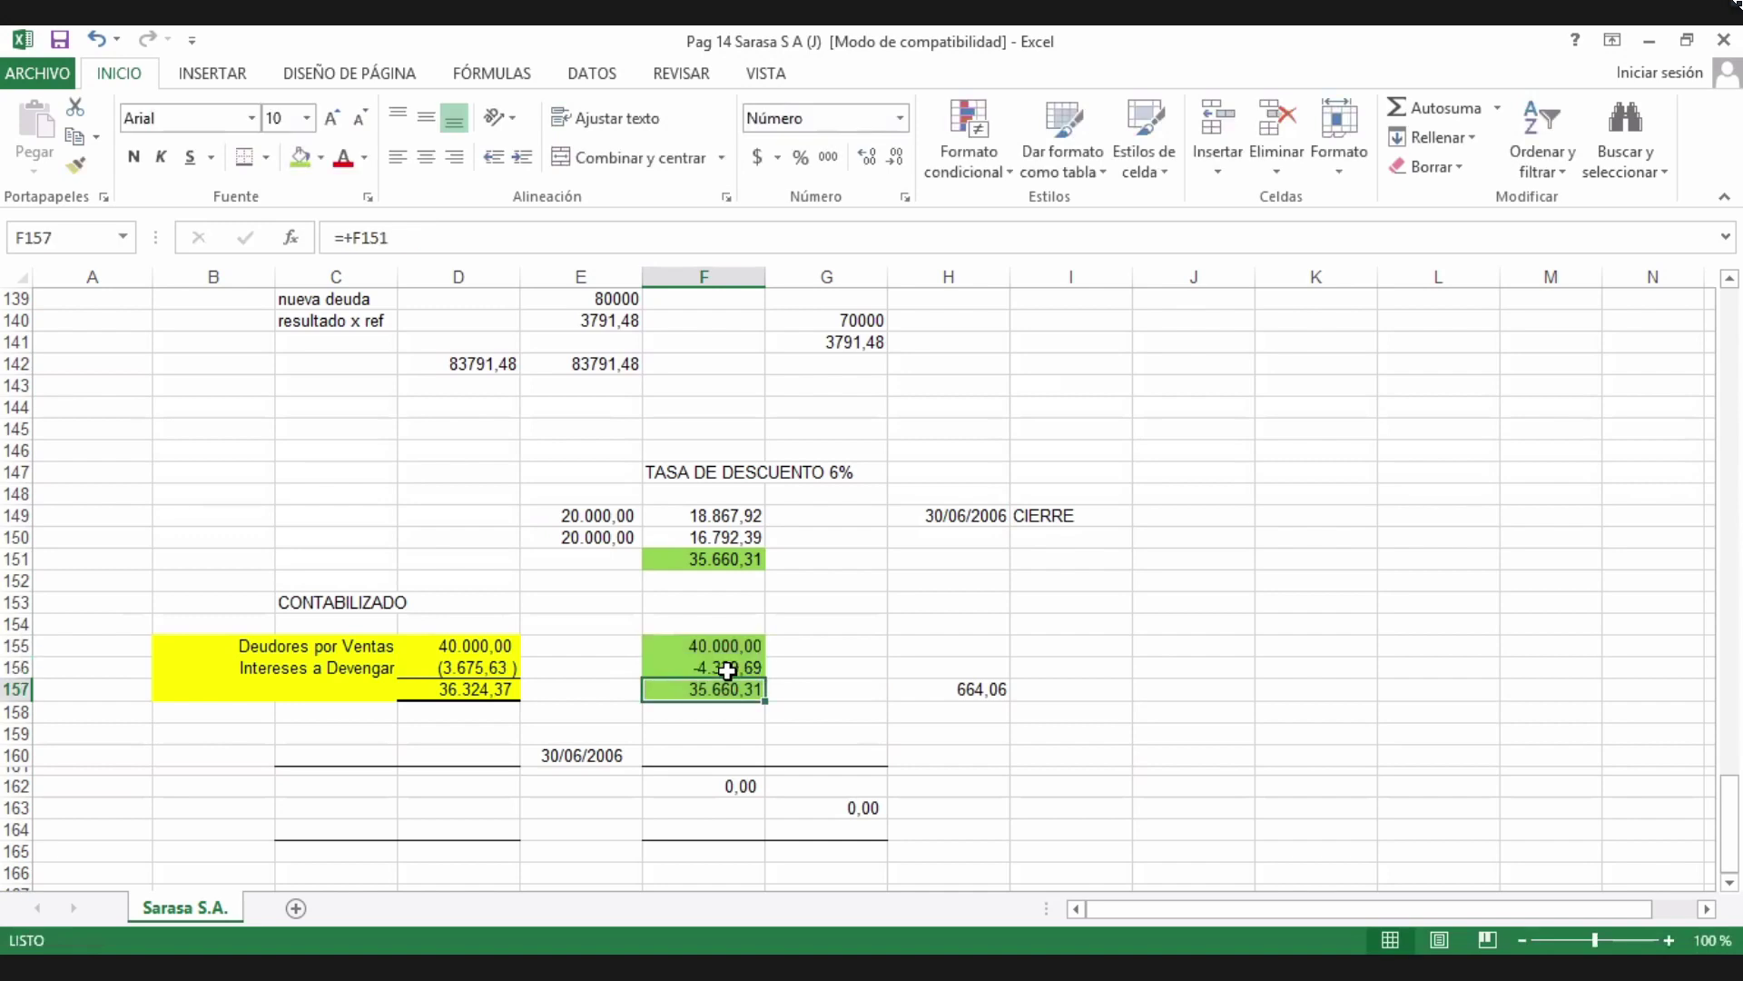
Copy the parenthesised negative number format of D156 onto F156 and restore the green fill across F155:F157.
click(488, 662)
click(76, 165)
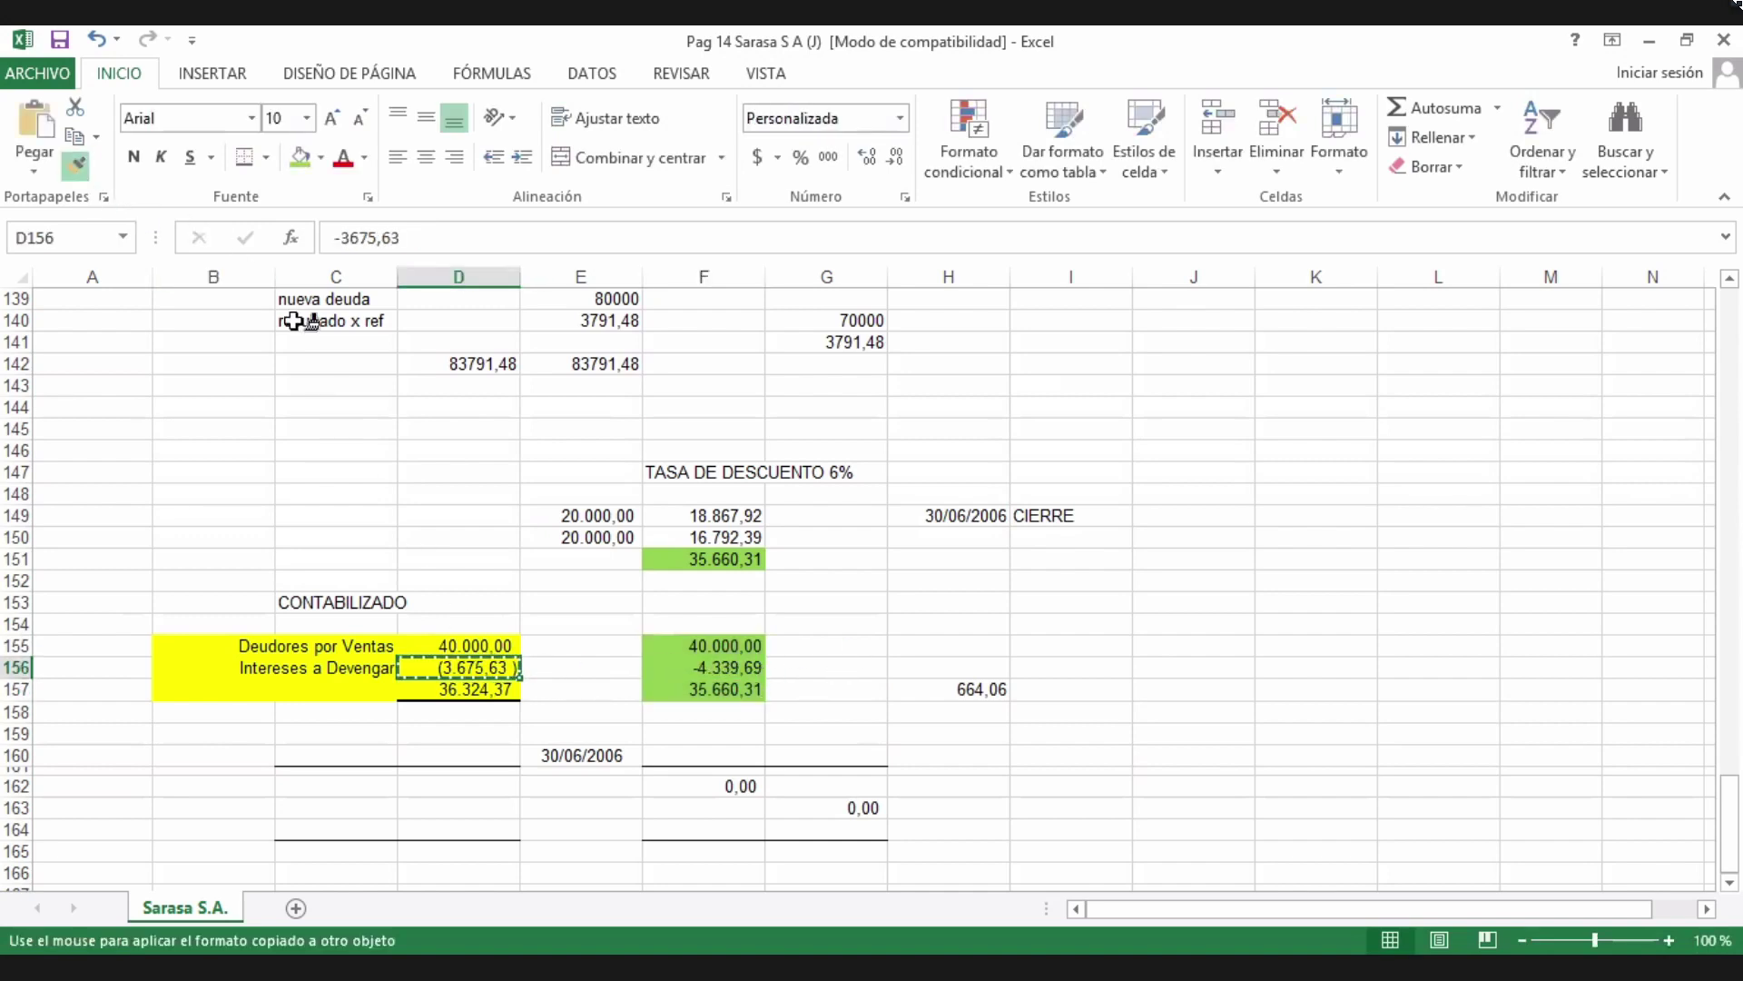
click(727, 665)
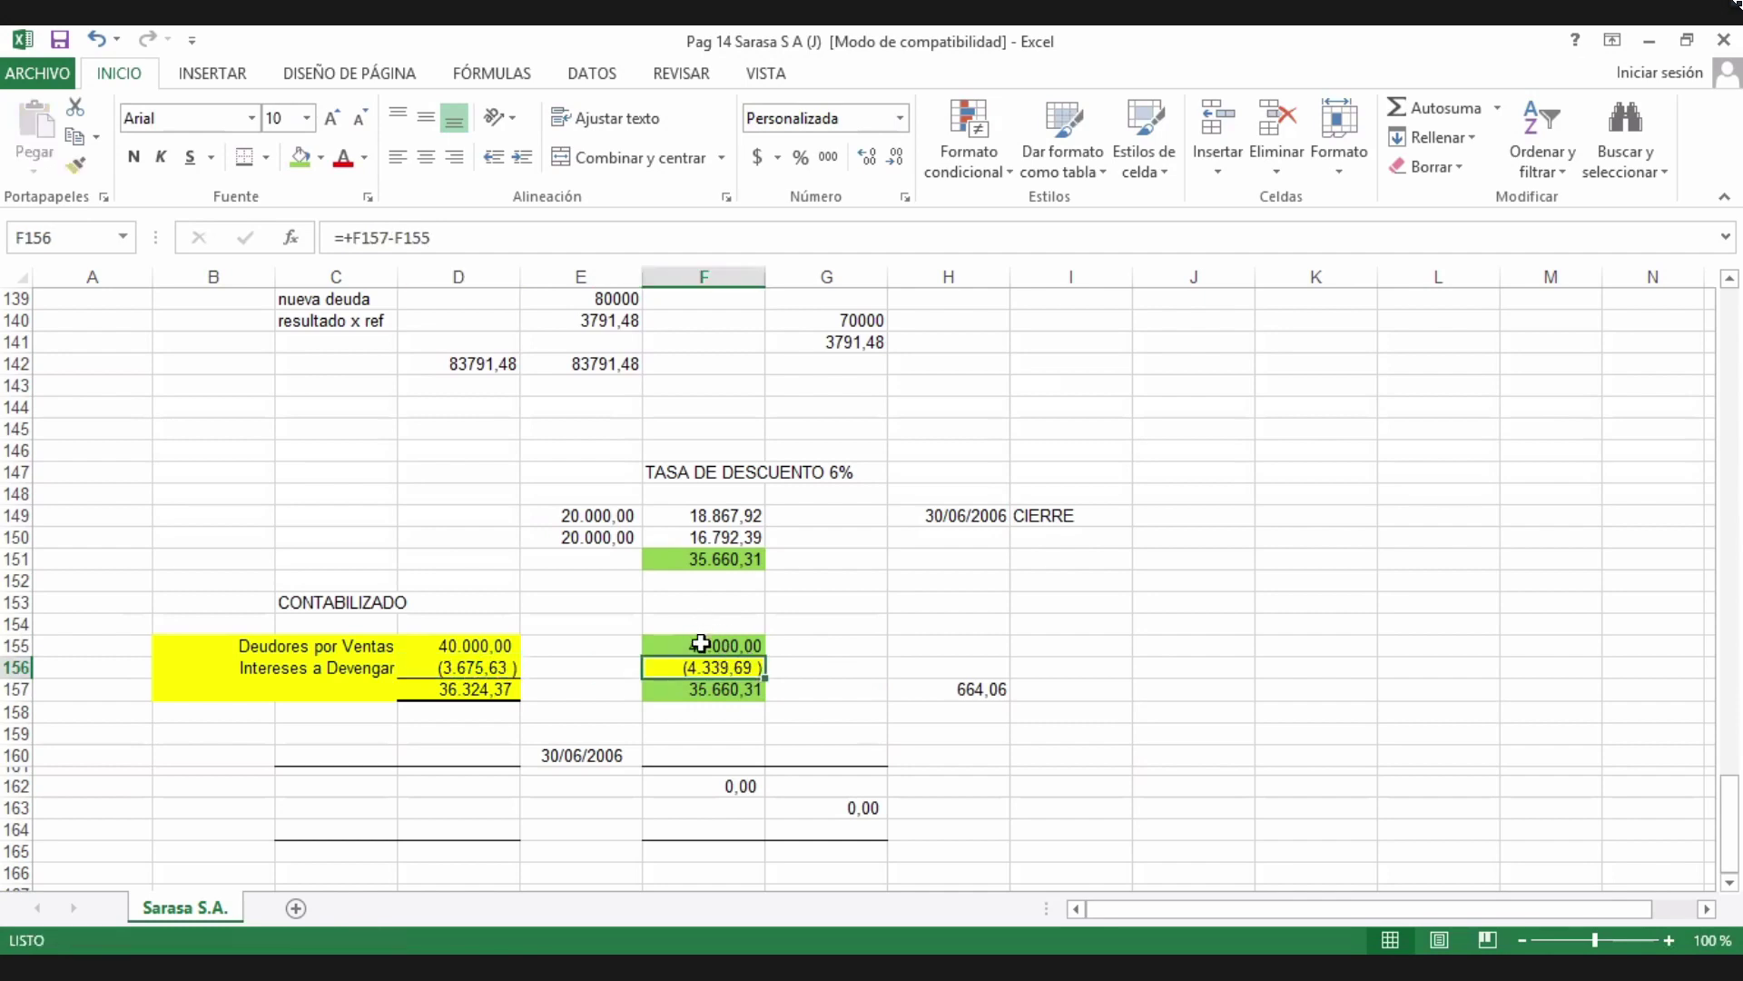
drag(705, 645, 696, 687)
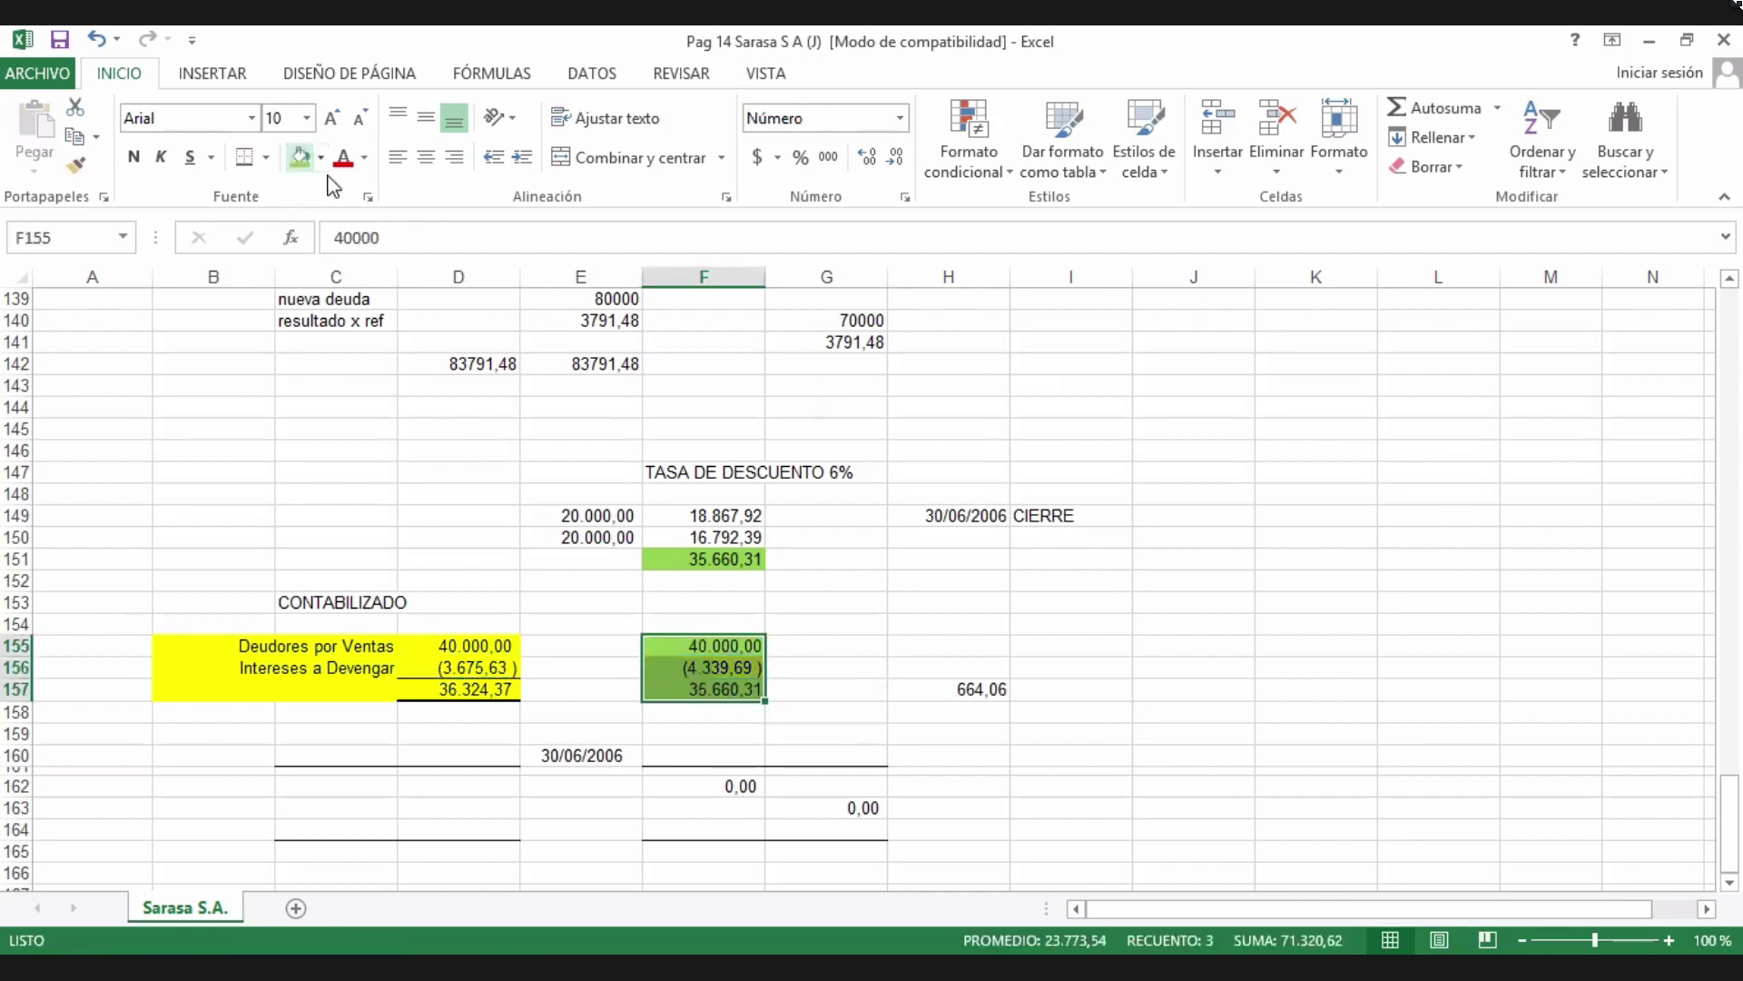
click(718, 668)
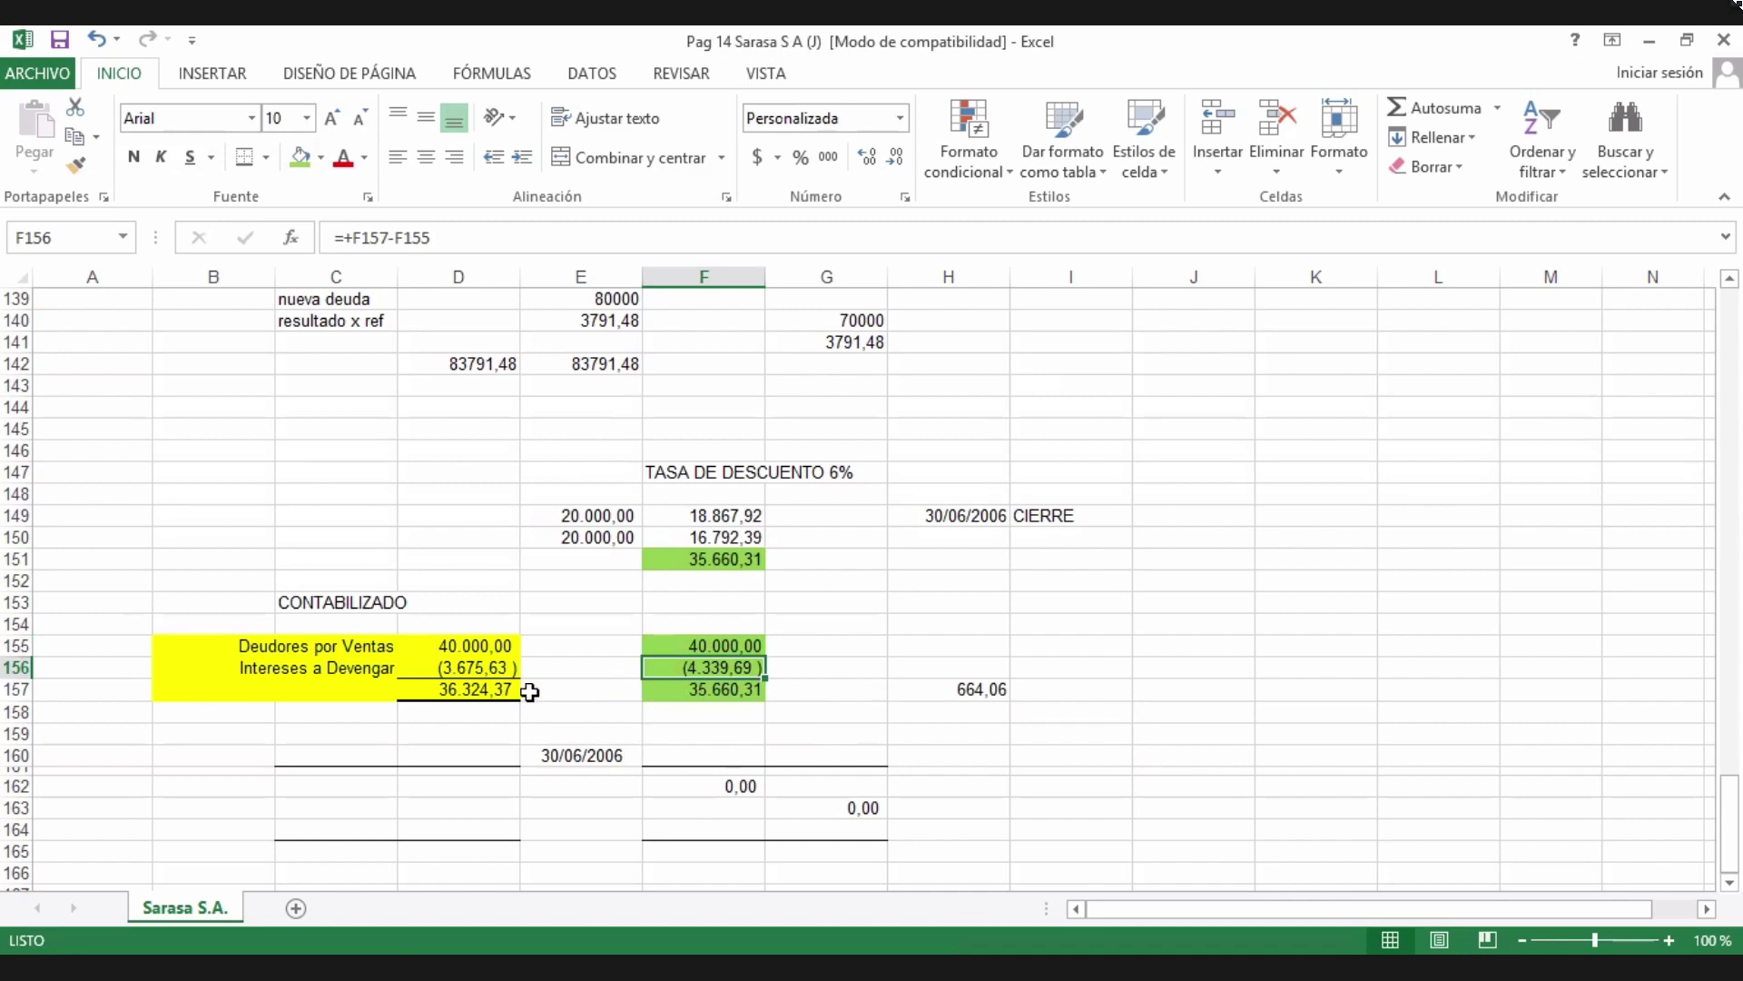
Apply a border to the total in F157, using the booked total in D157 as the model.
click(497, 687)
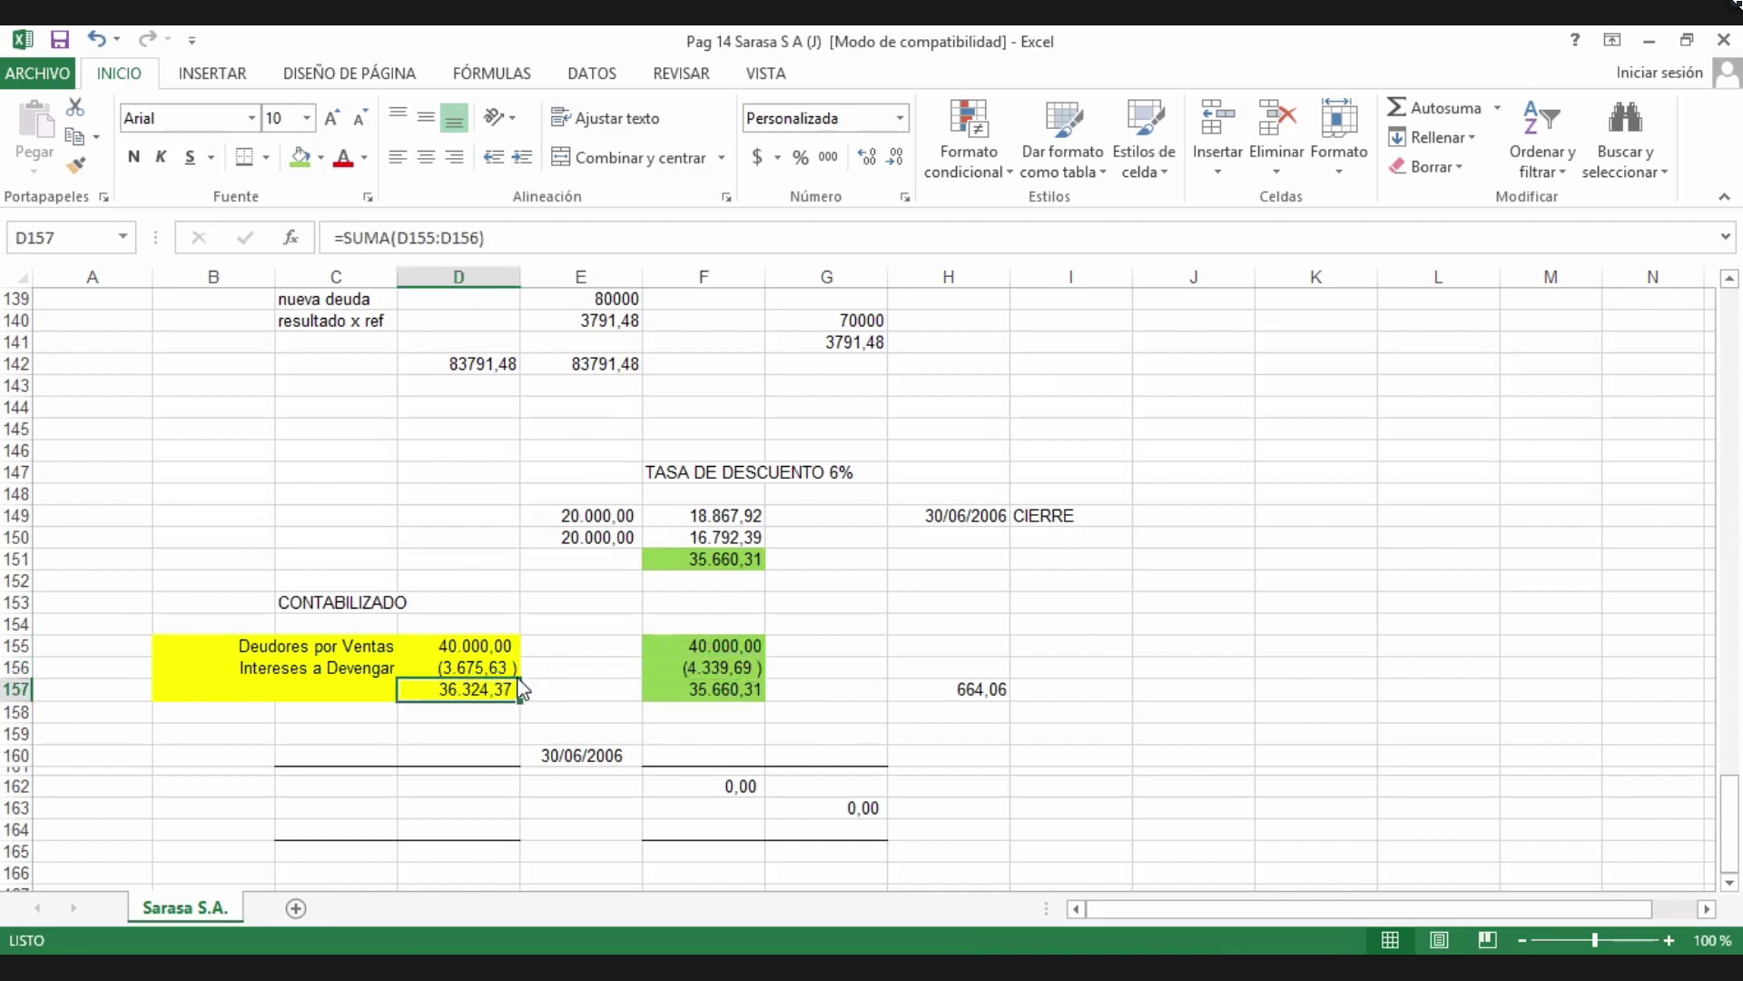
right_click(500, 688)
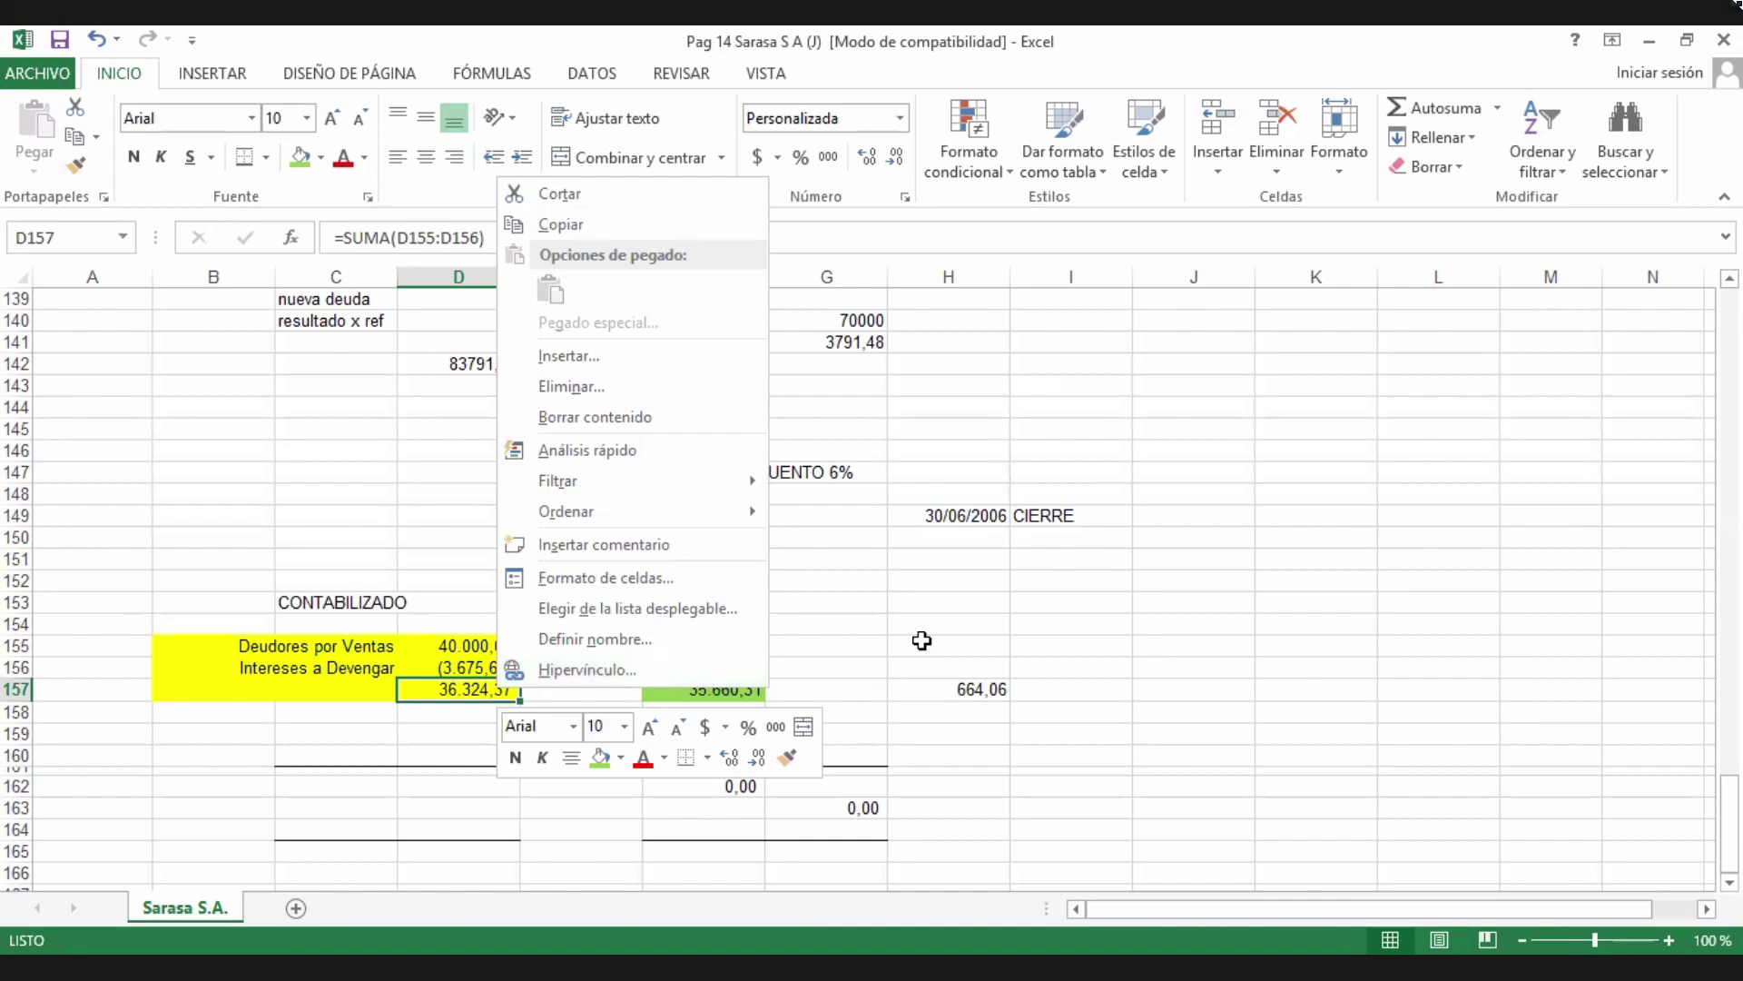
click(717, 687)
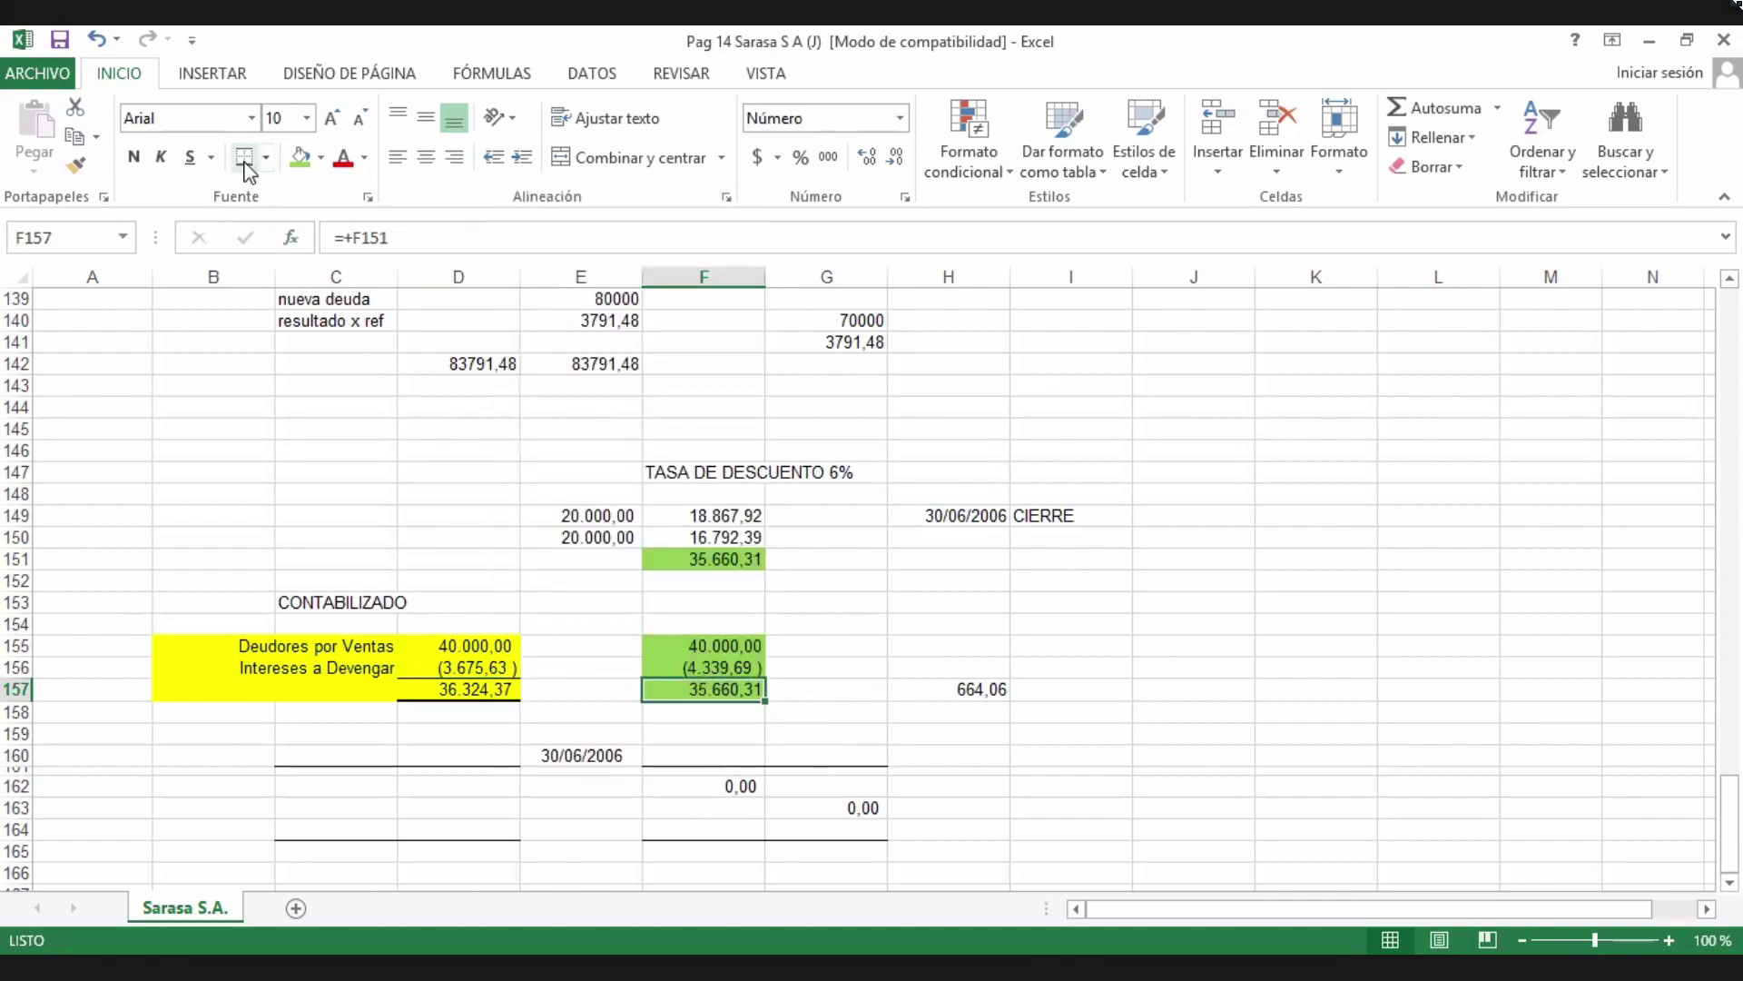
click(652, 722)
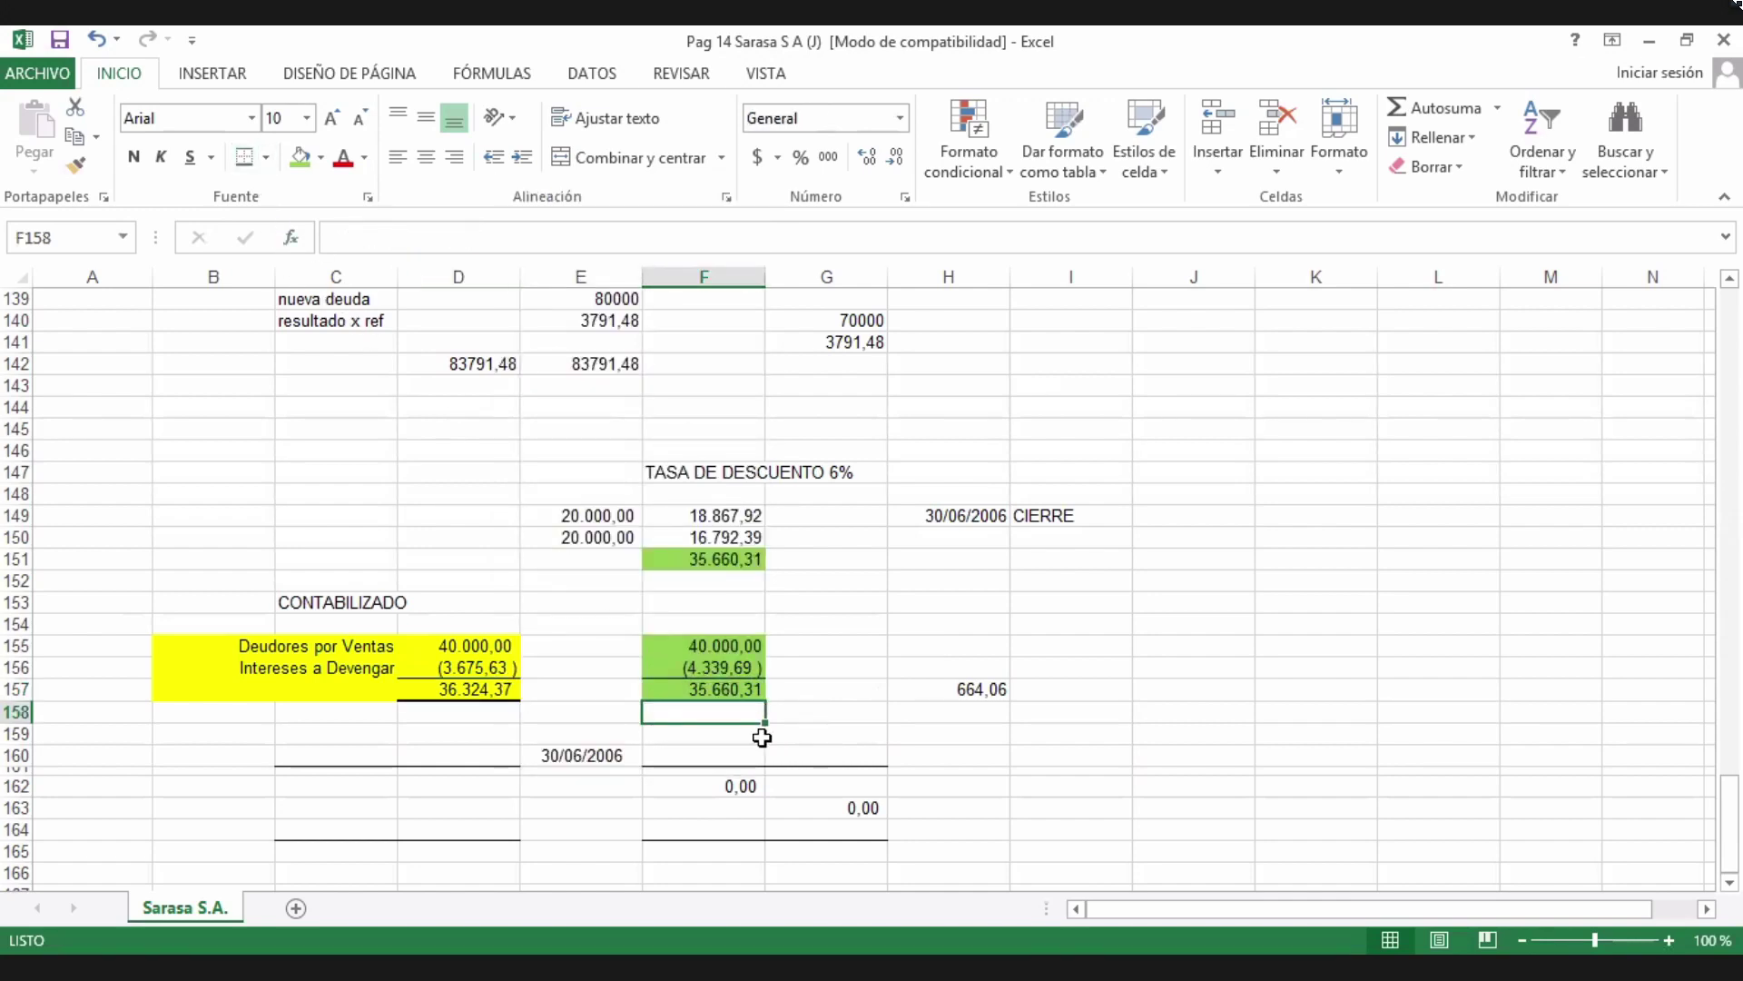
Compare the booked receivable, unearned interest and total in D155:D157 with the discounted figures in F155:F157.
click(720, 667)
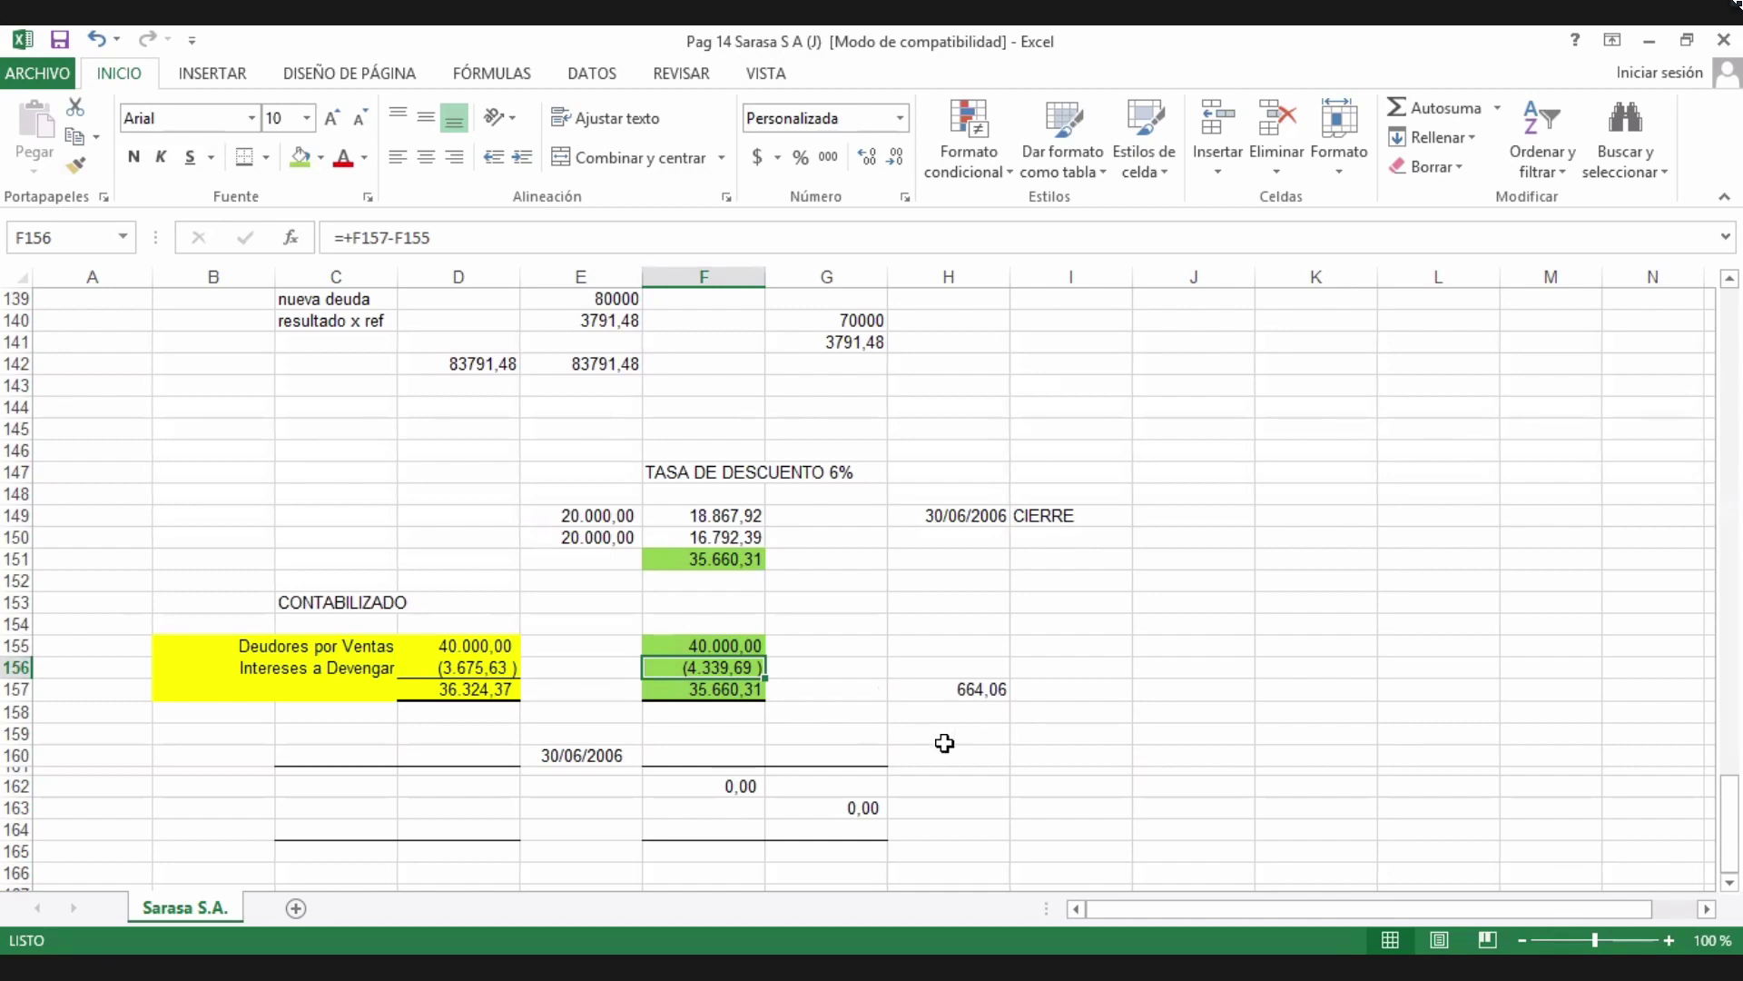
click(634, 713)
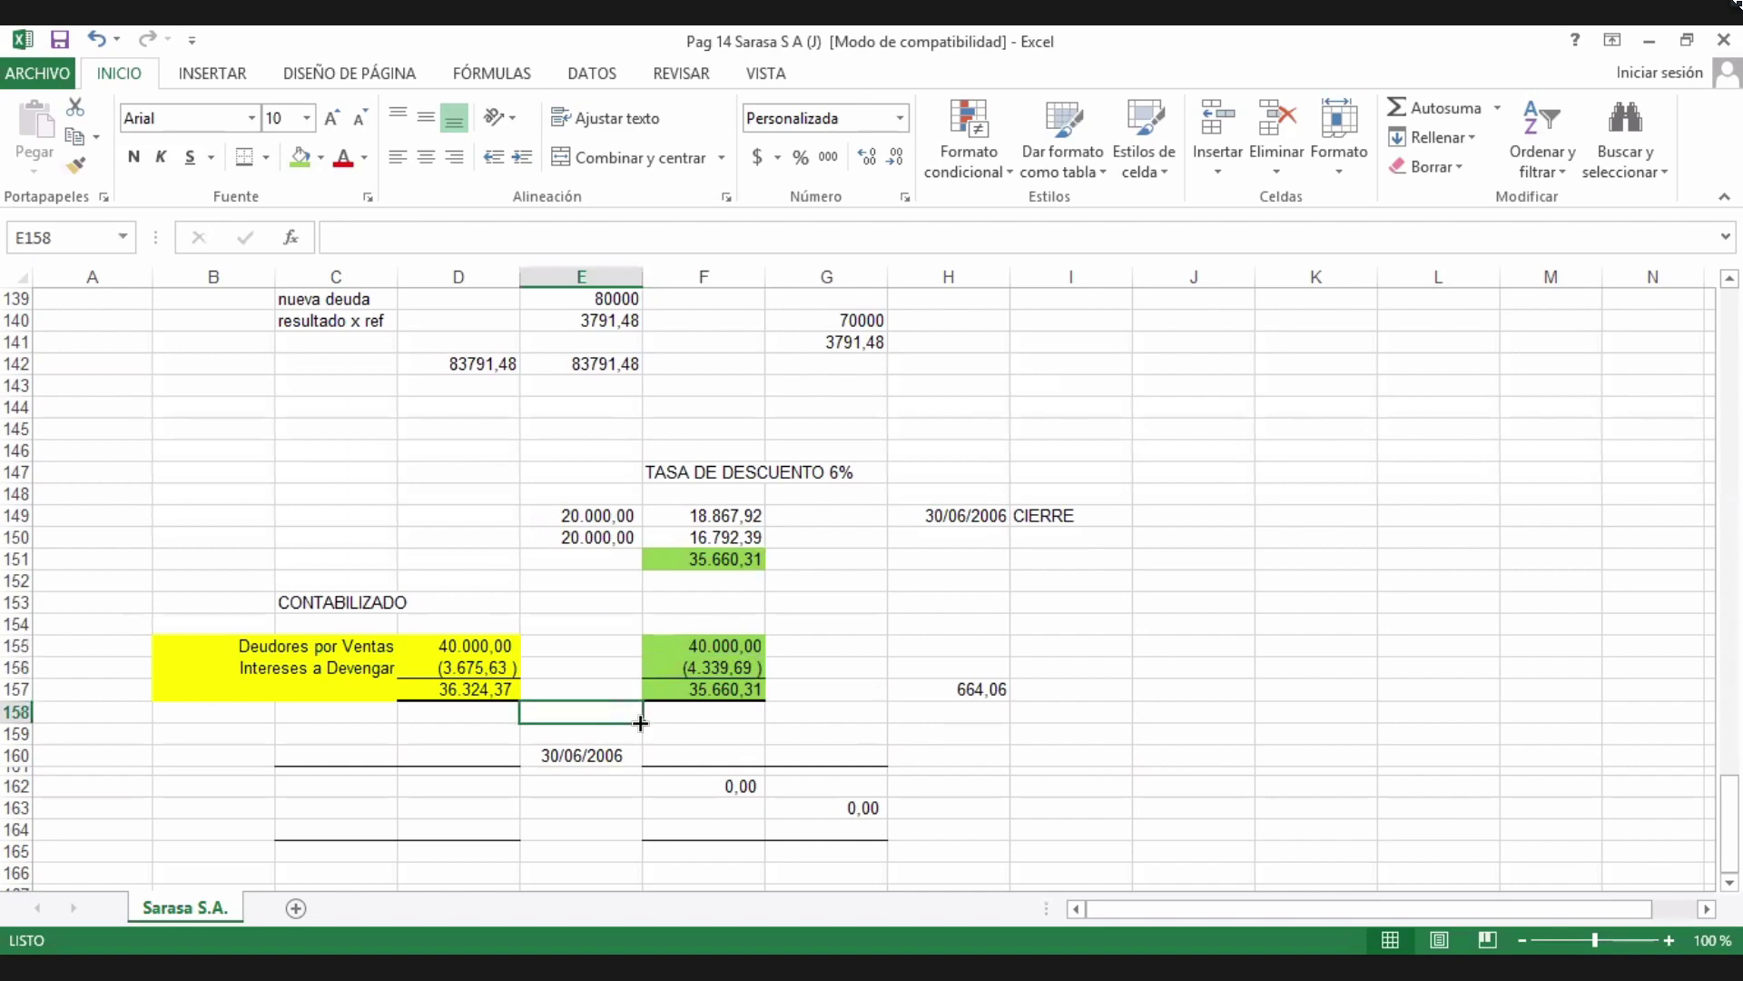
click(490, 648)
click(469, 693)
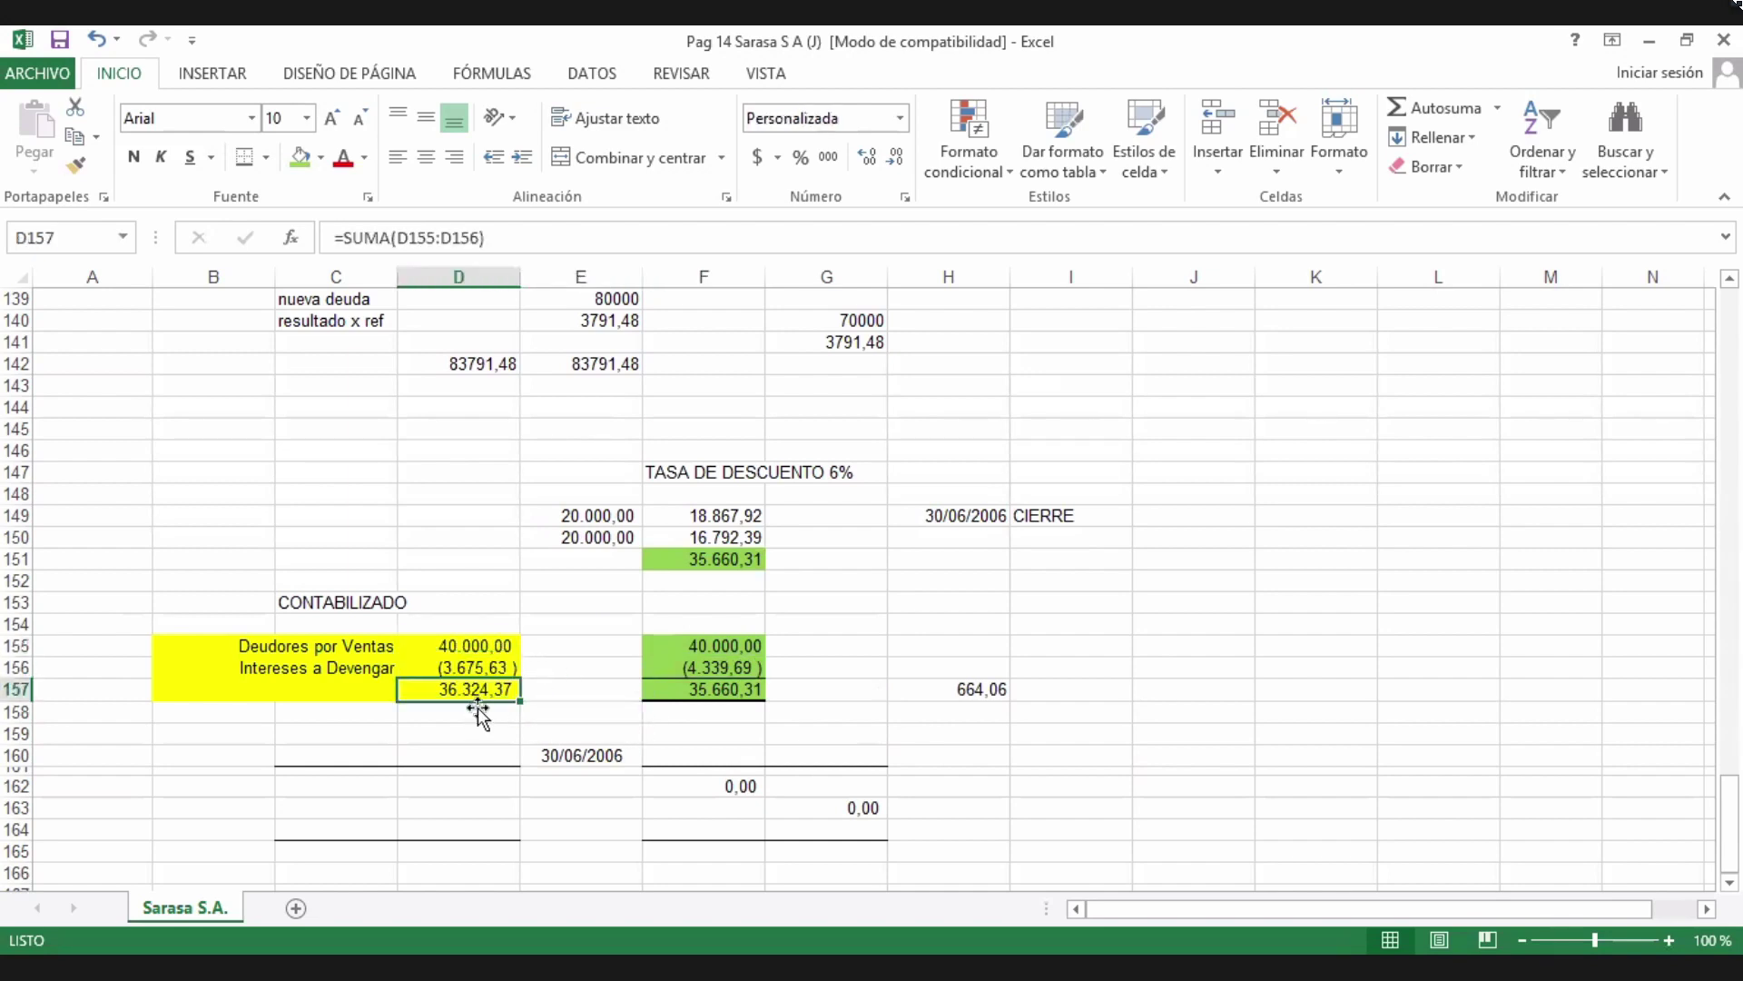
click(463, 670)
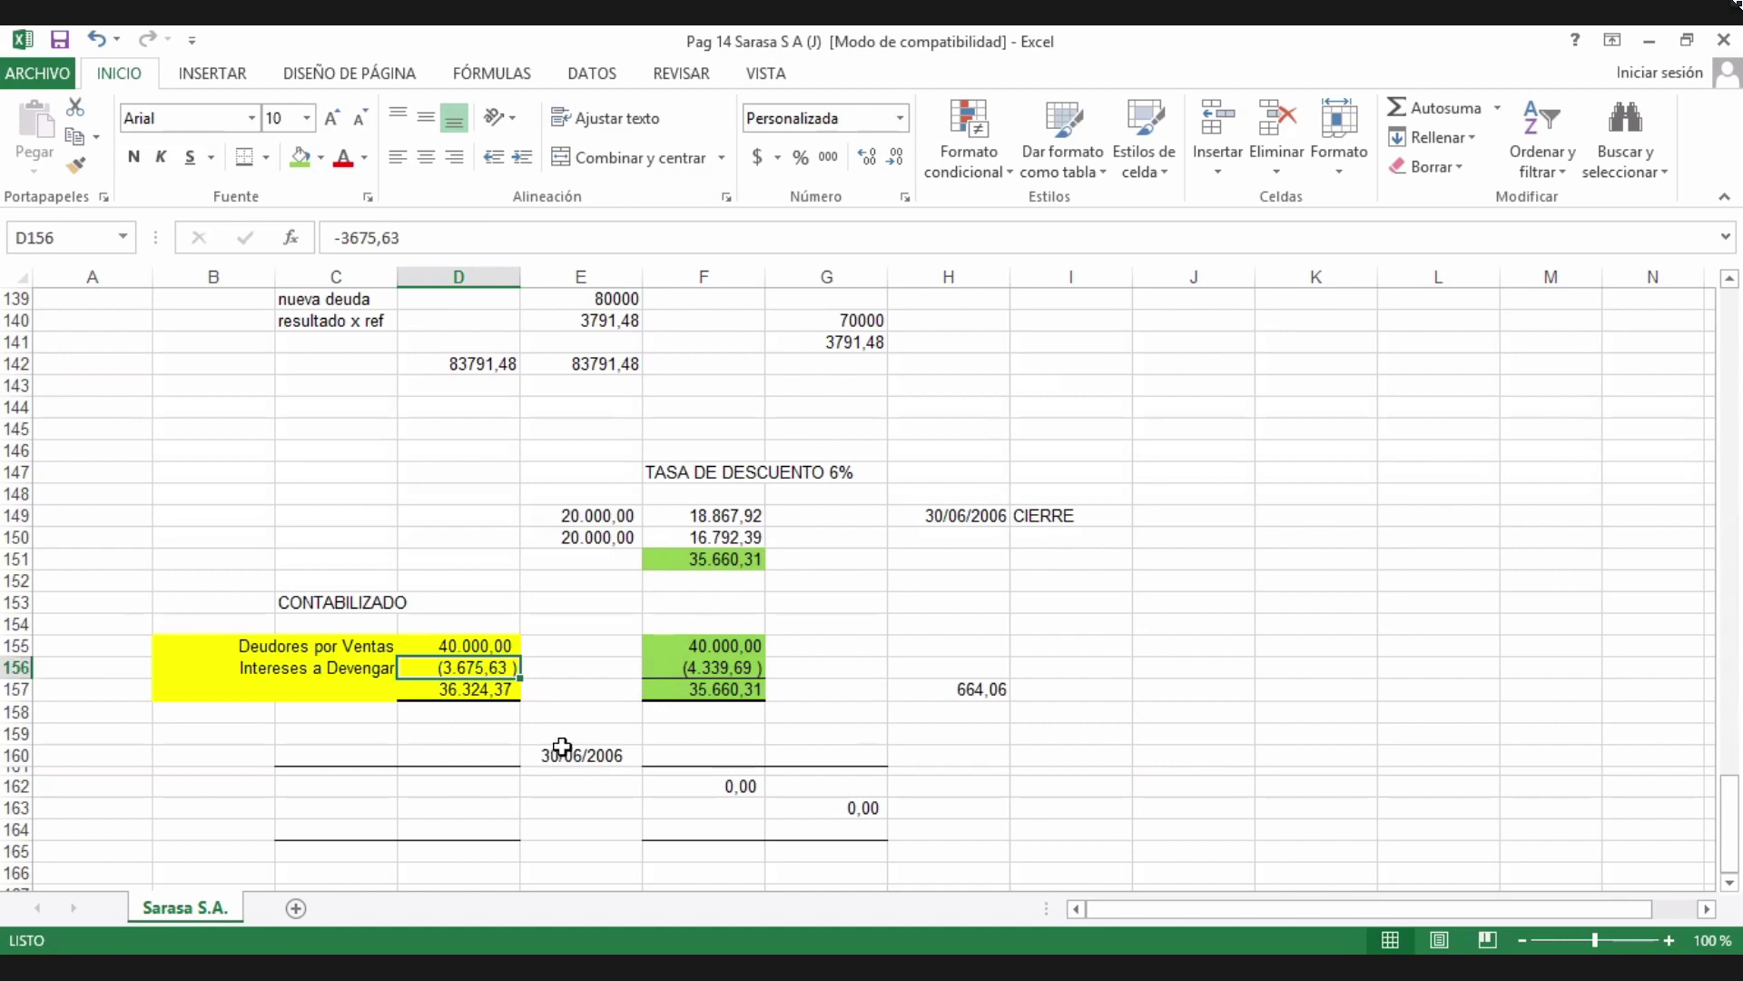
click(711, 760)
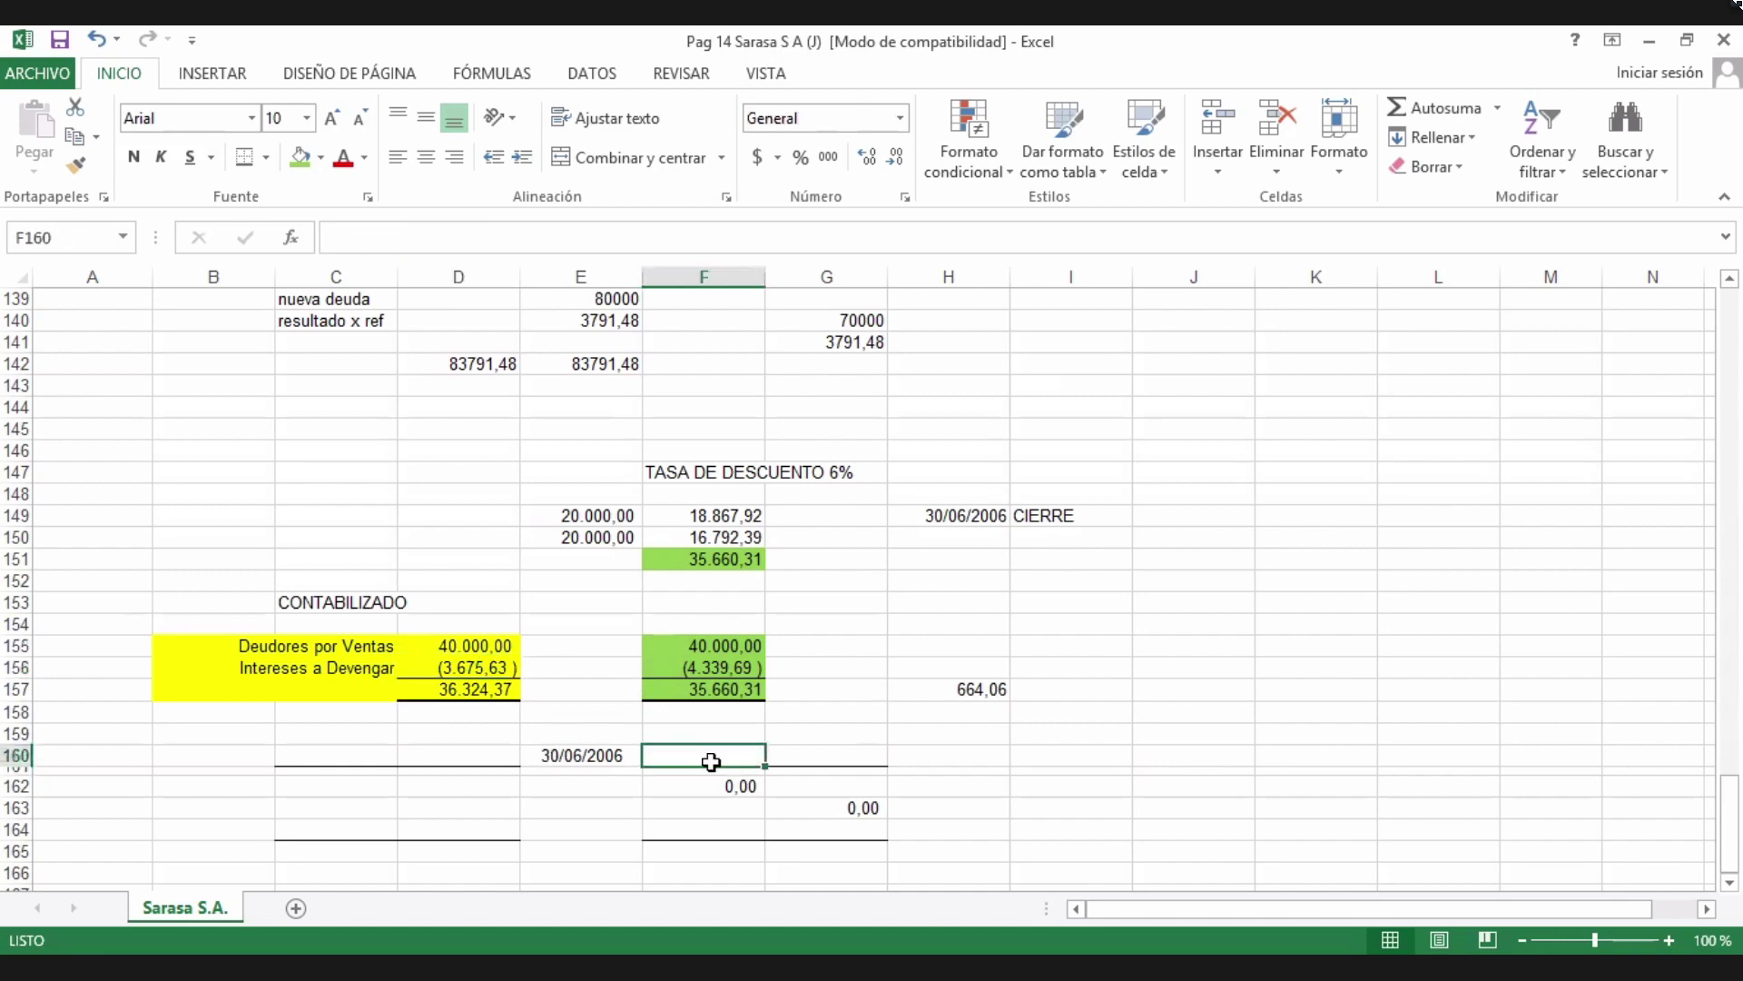
click(717, 645)
click(726, 694)
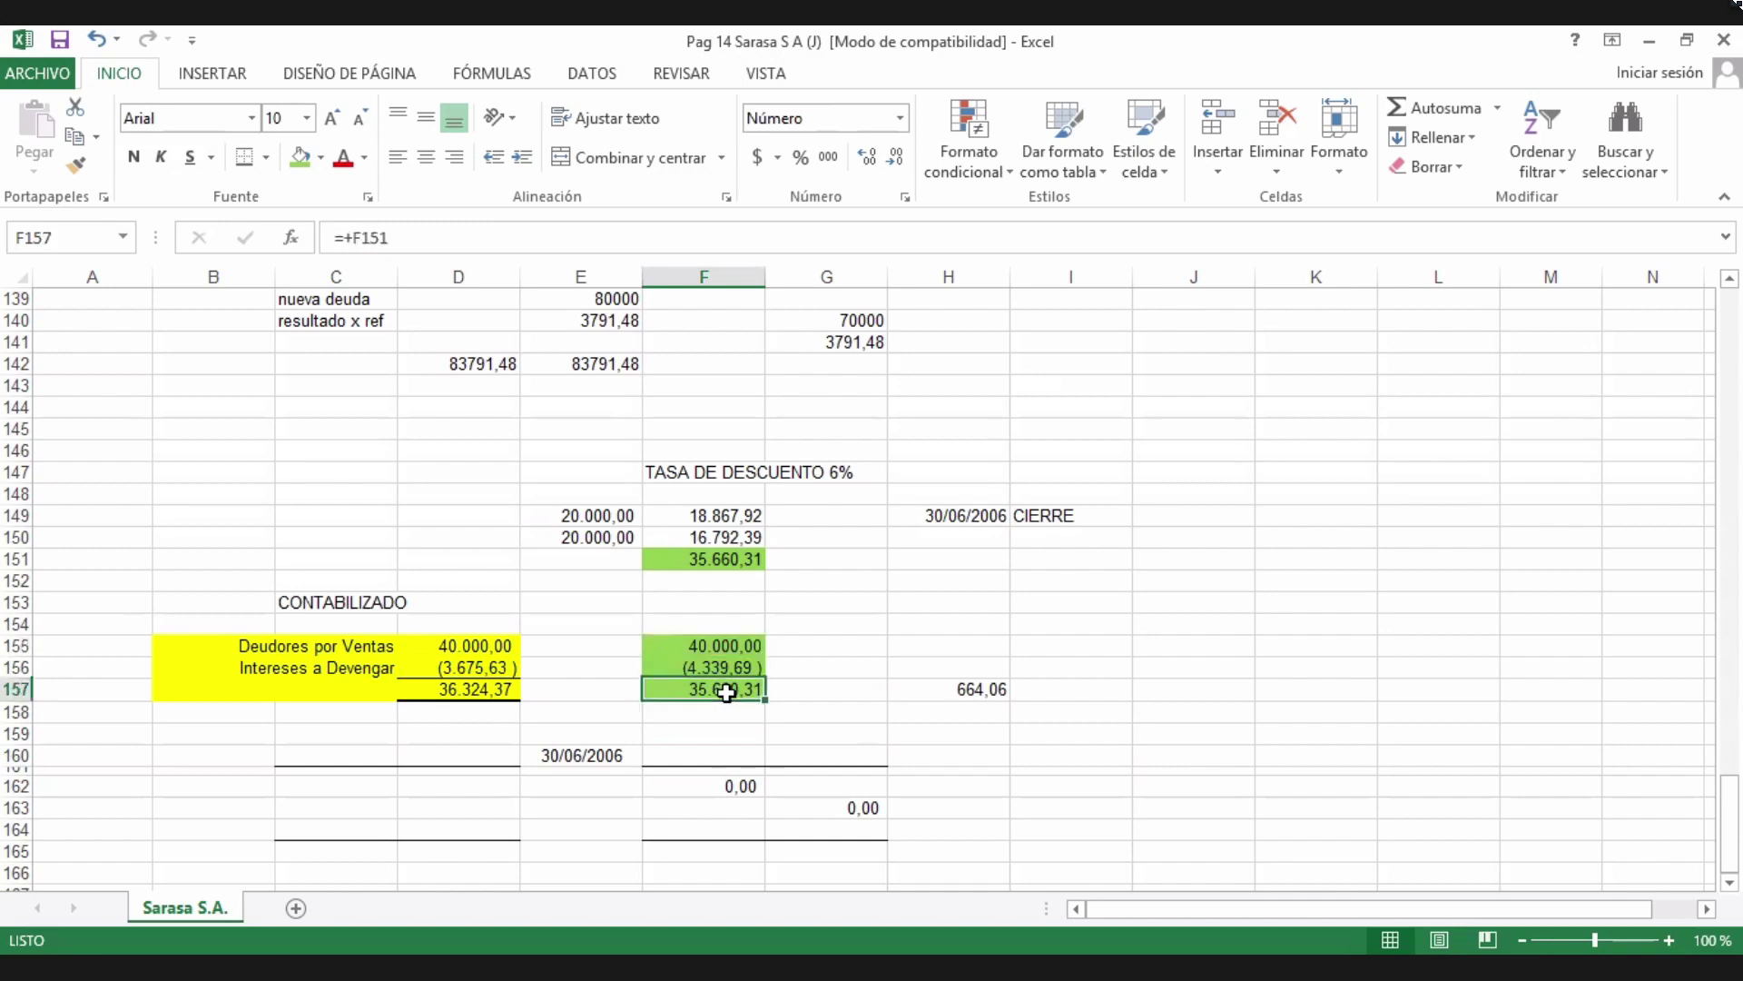
click(710, 644)
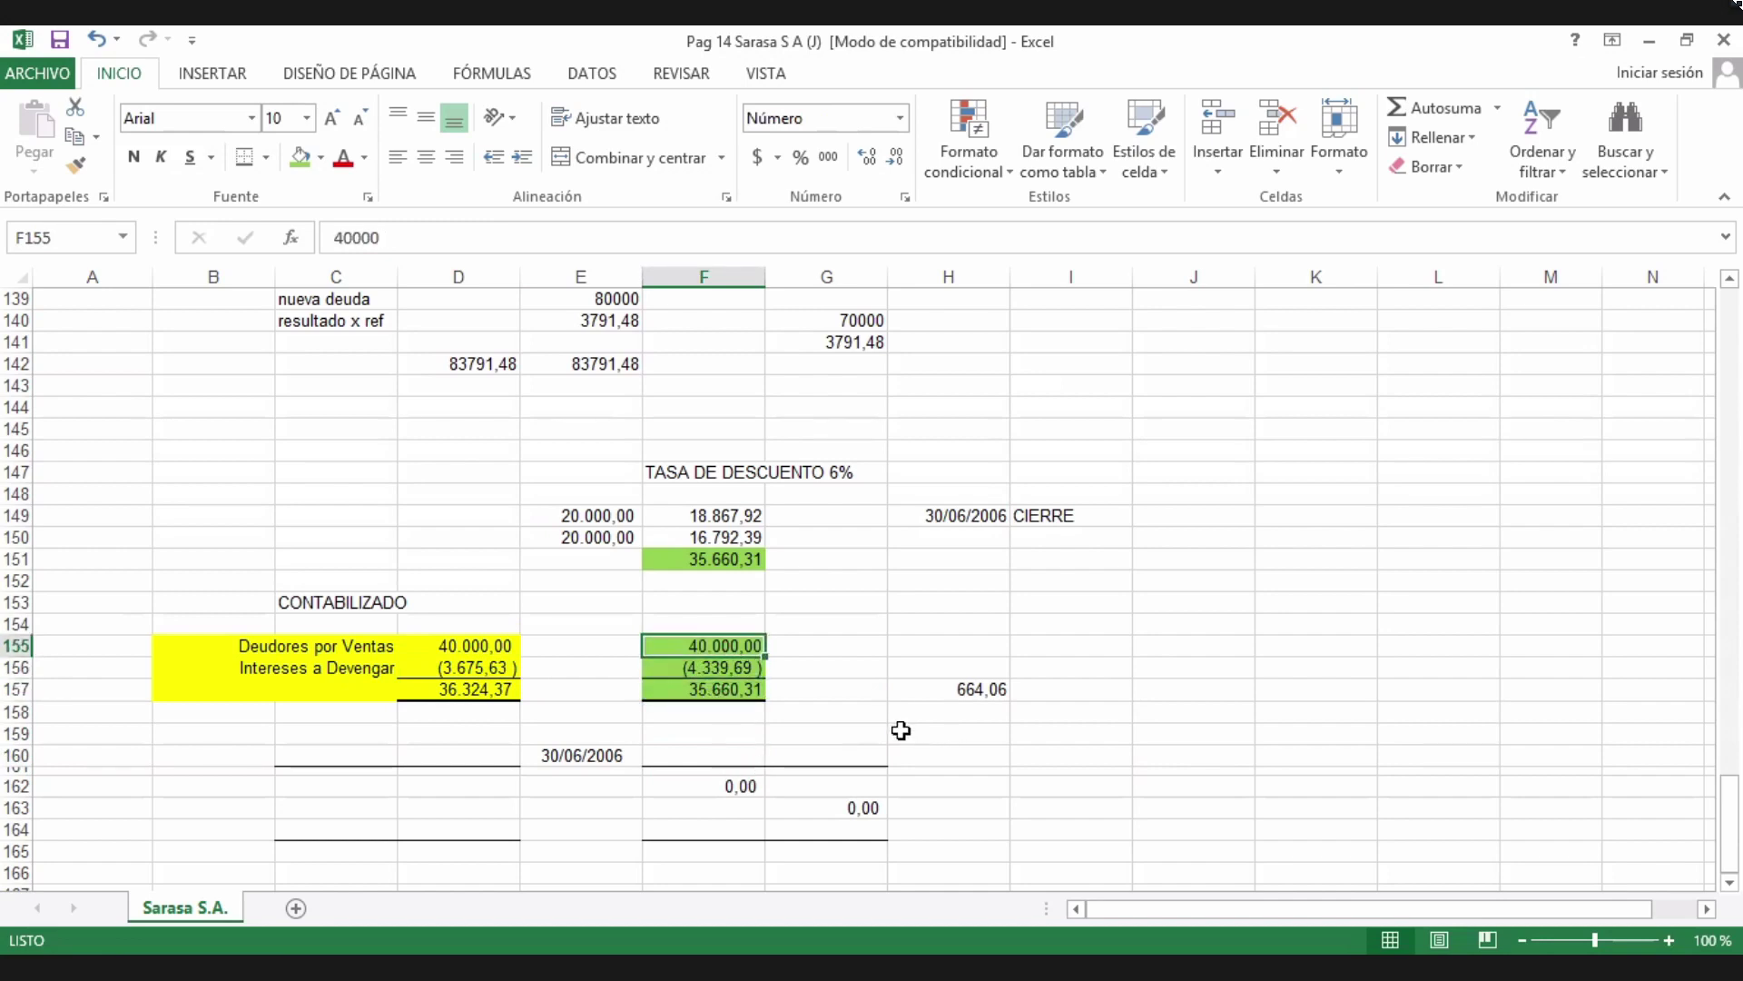
click(737, 668)
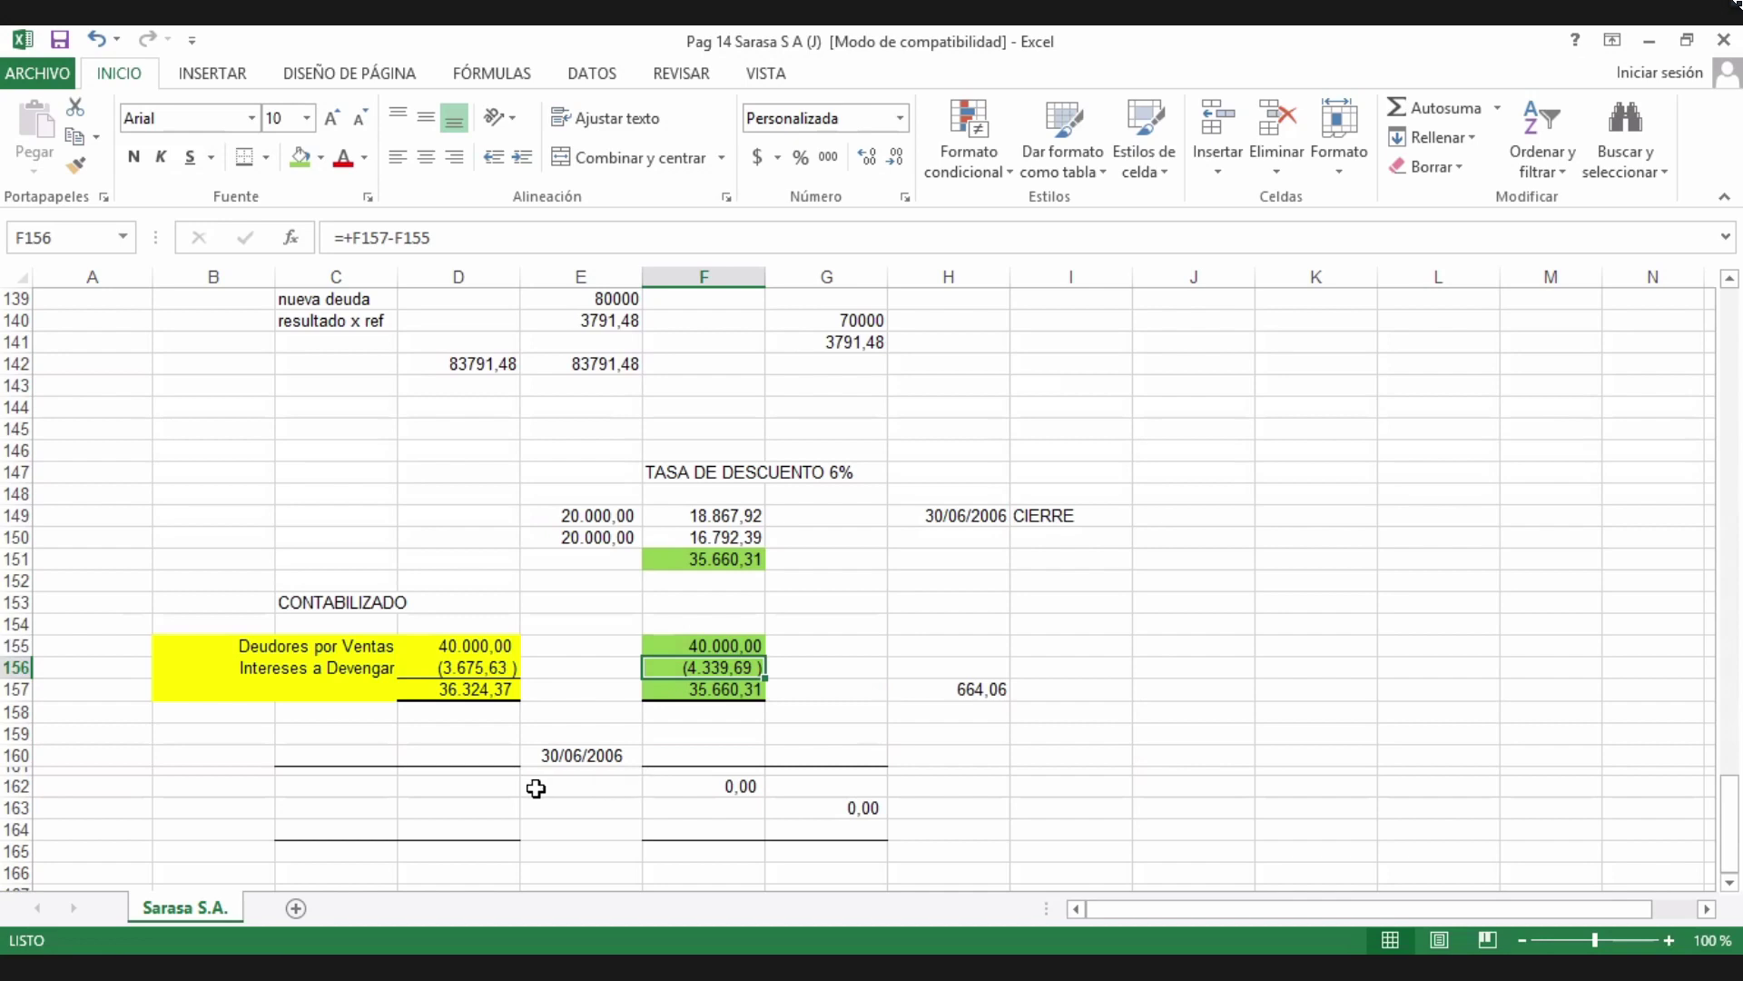
Enter "Ints.a Devengar" in D163 as the credit account of the 30/06/2006 entry.
click(490, 810)
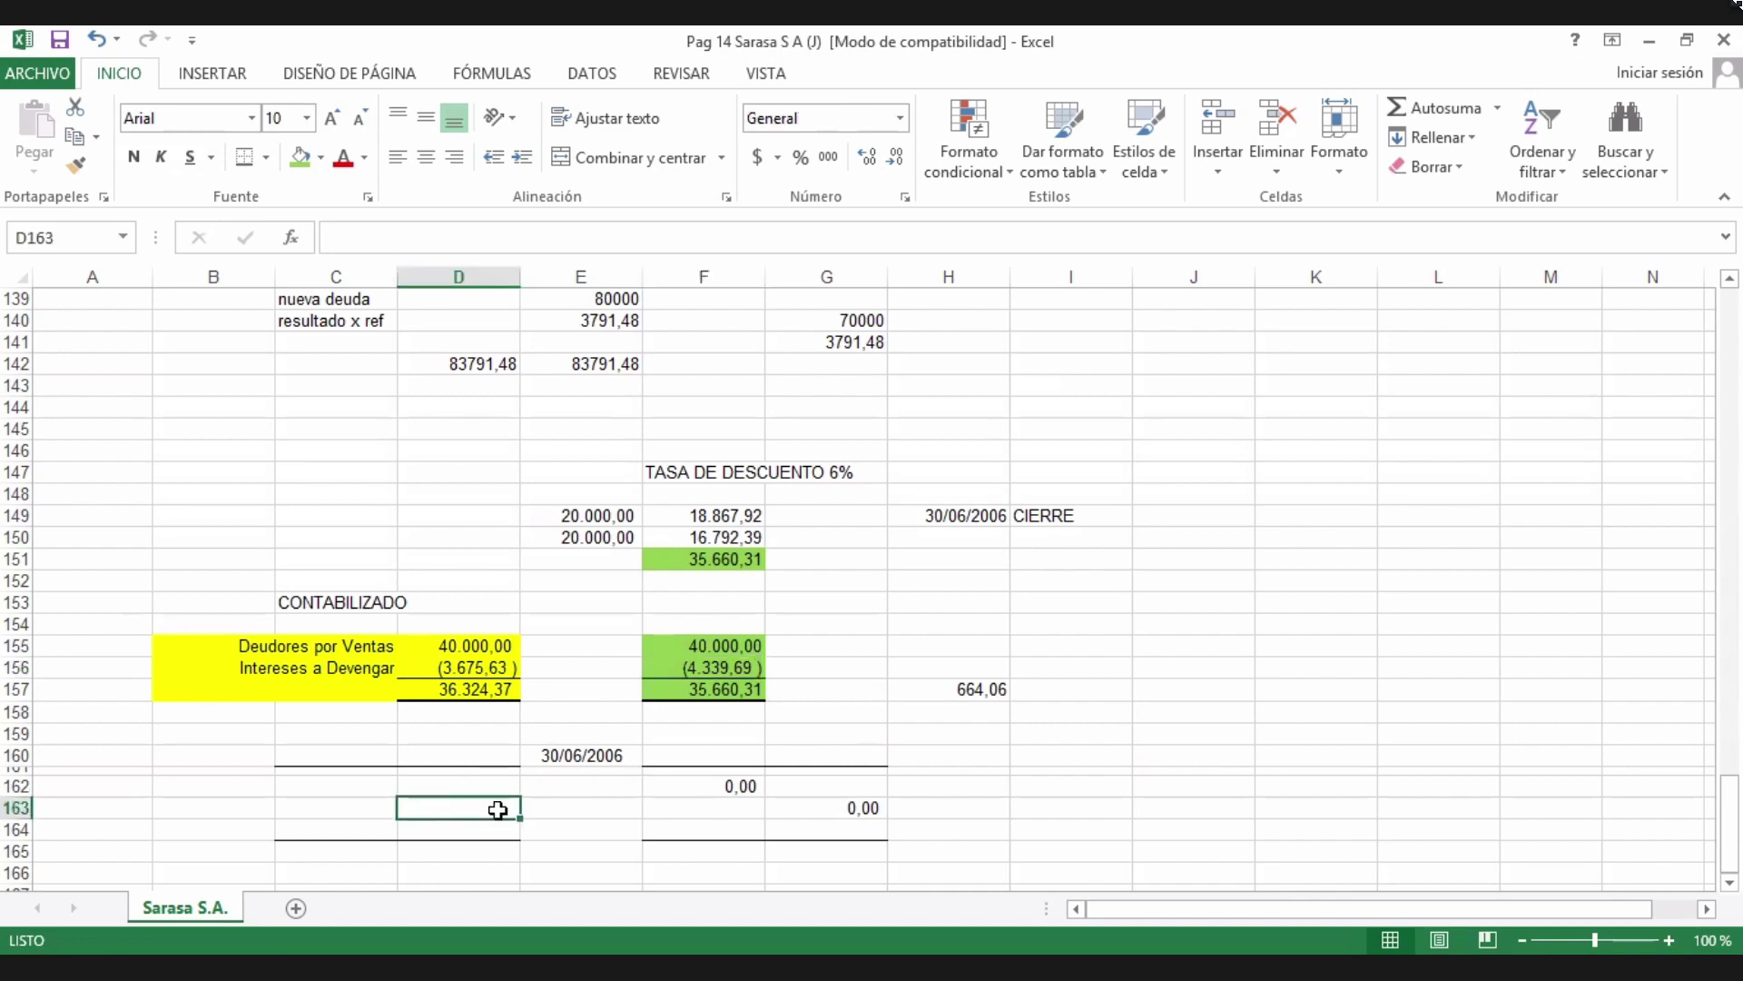
text(I)
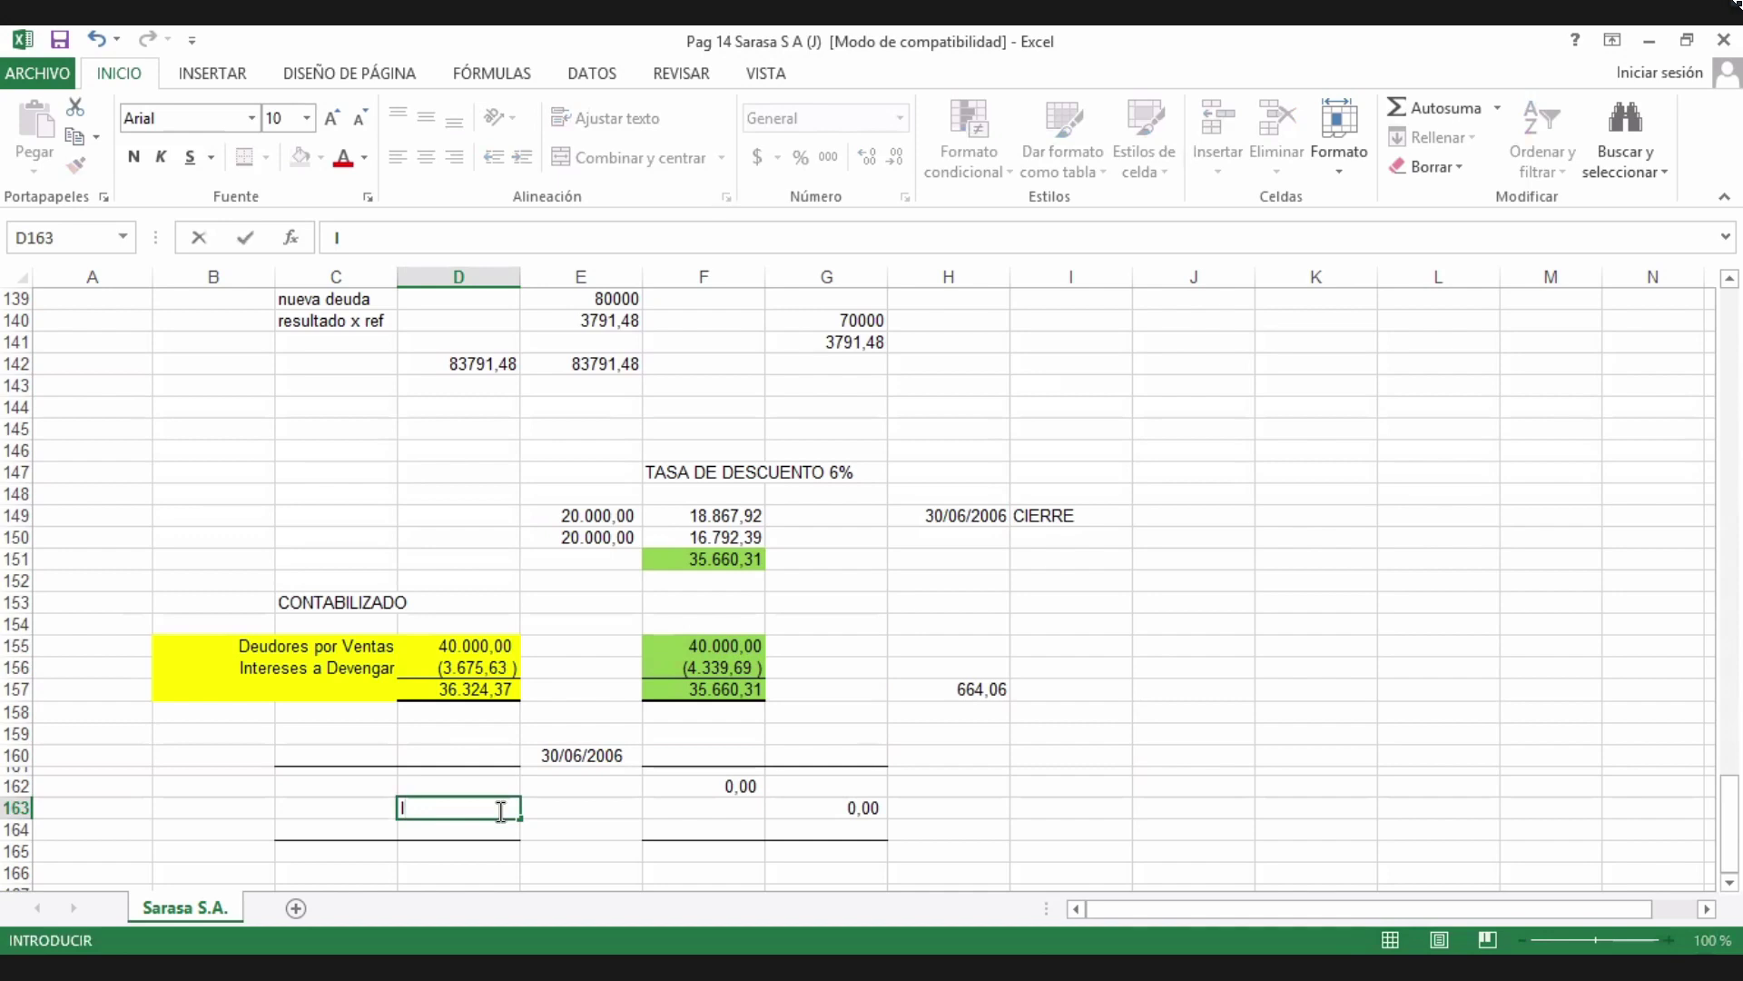
text(nts.a Deve)
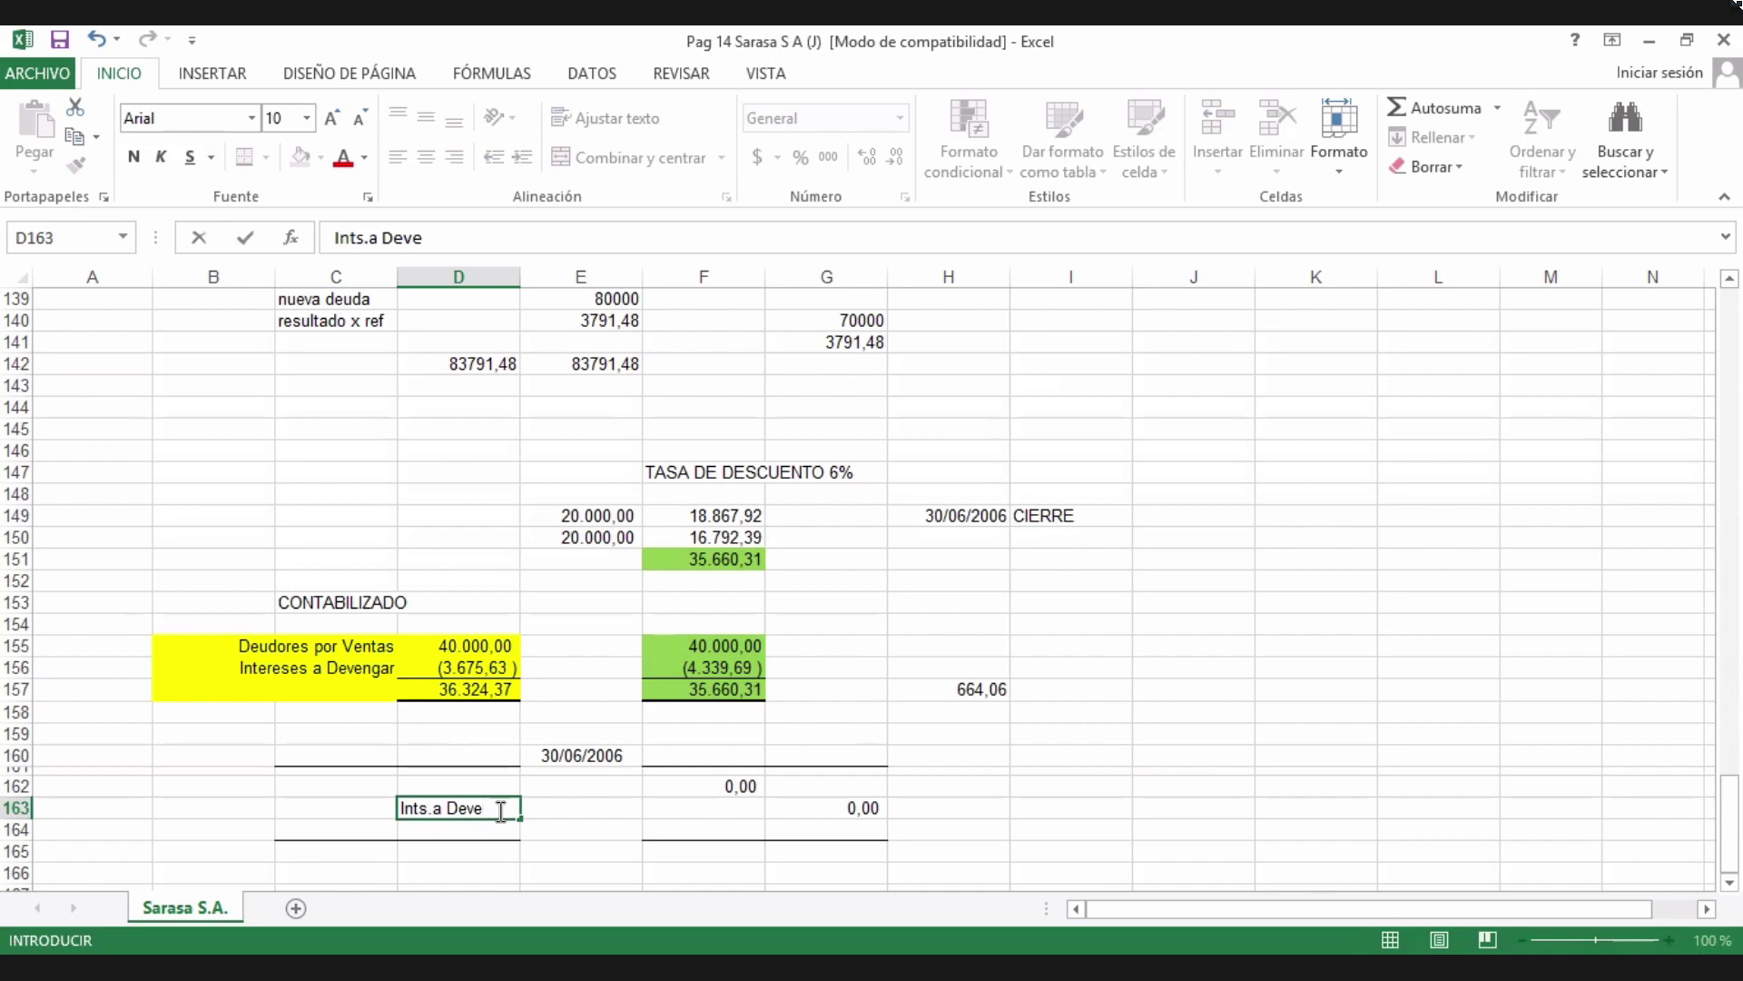
text(ngar)
key(Tab)
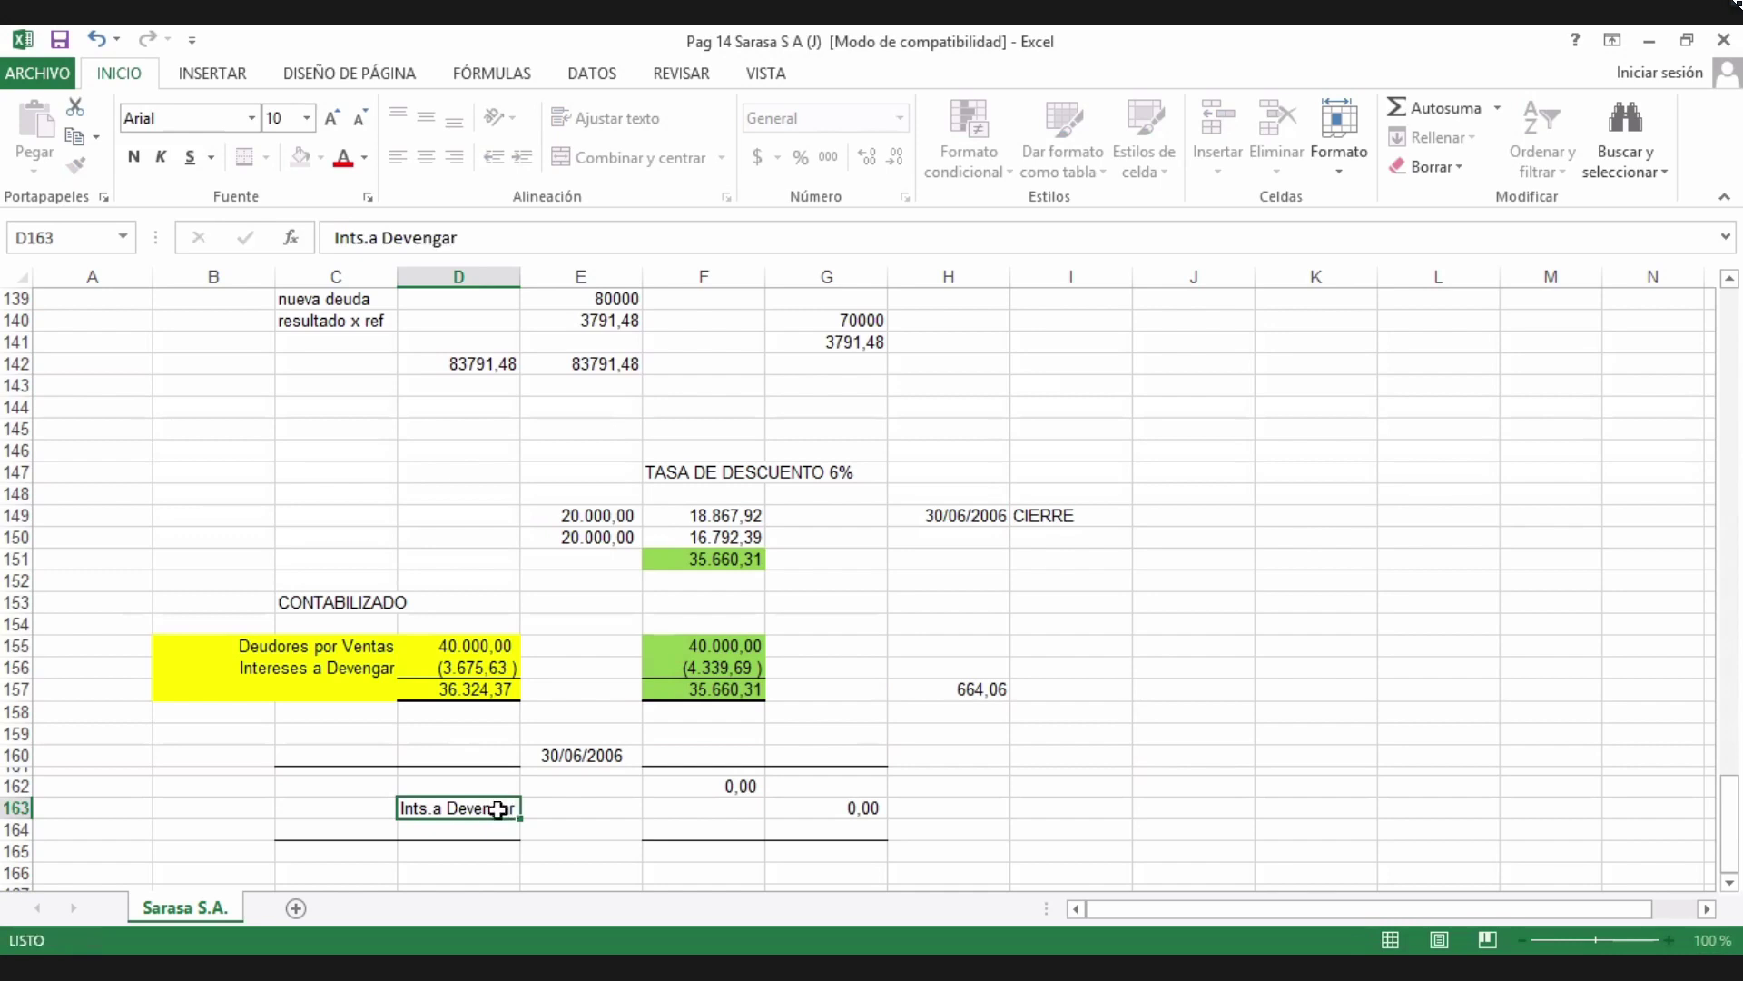
Replace the credit amount in G163 with a formula that references the difference in H157.
key(Tab)
key(Tab)
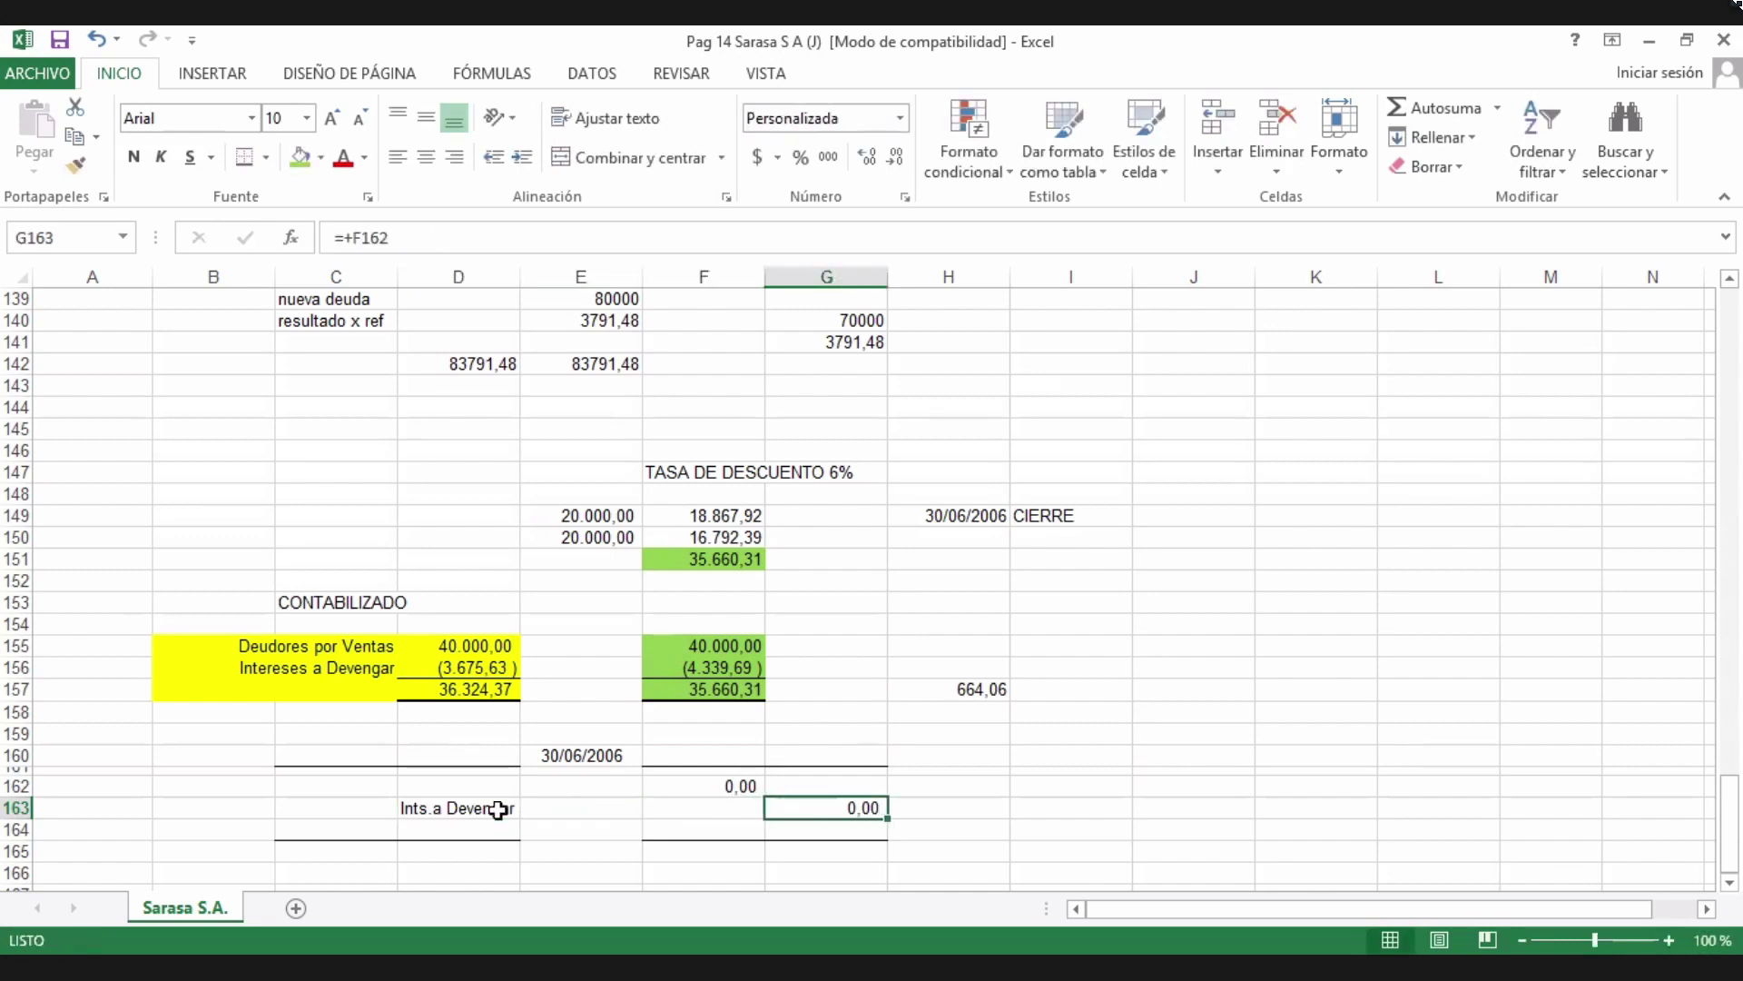
text(+)
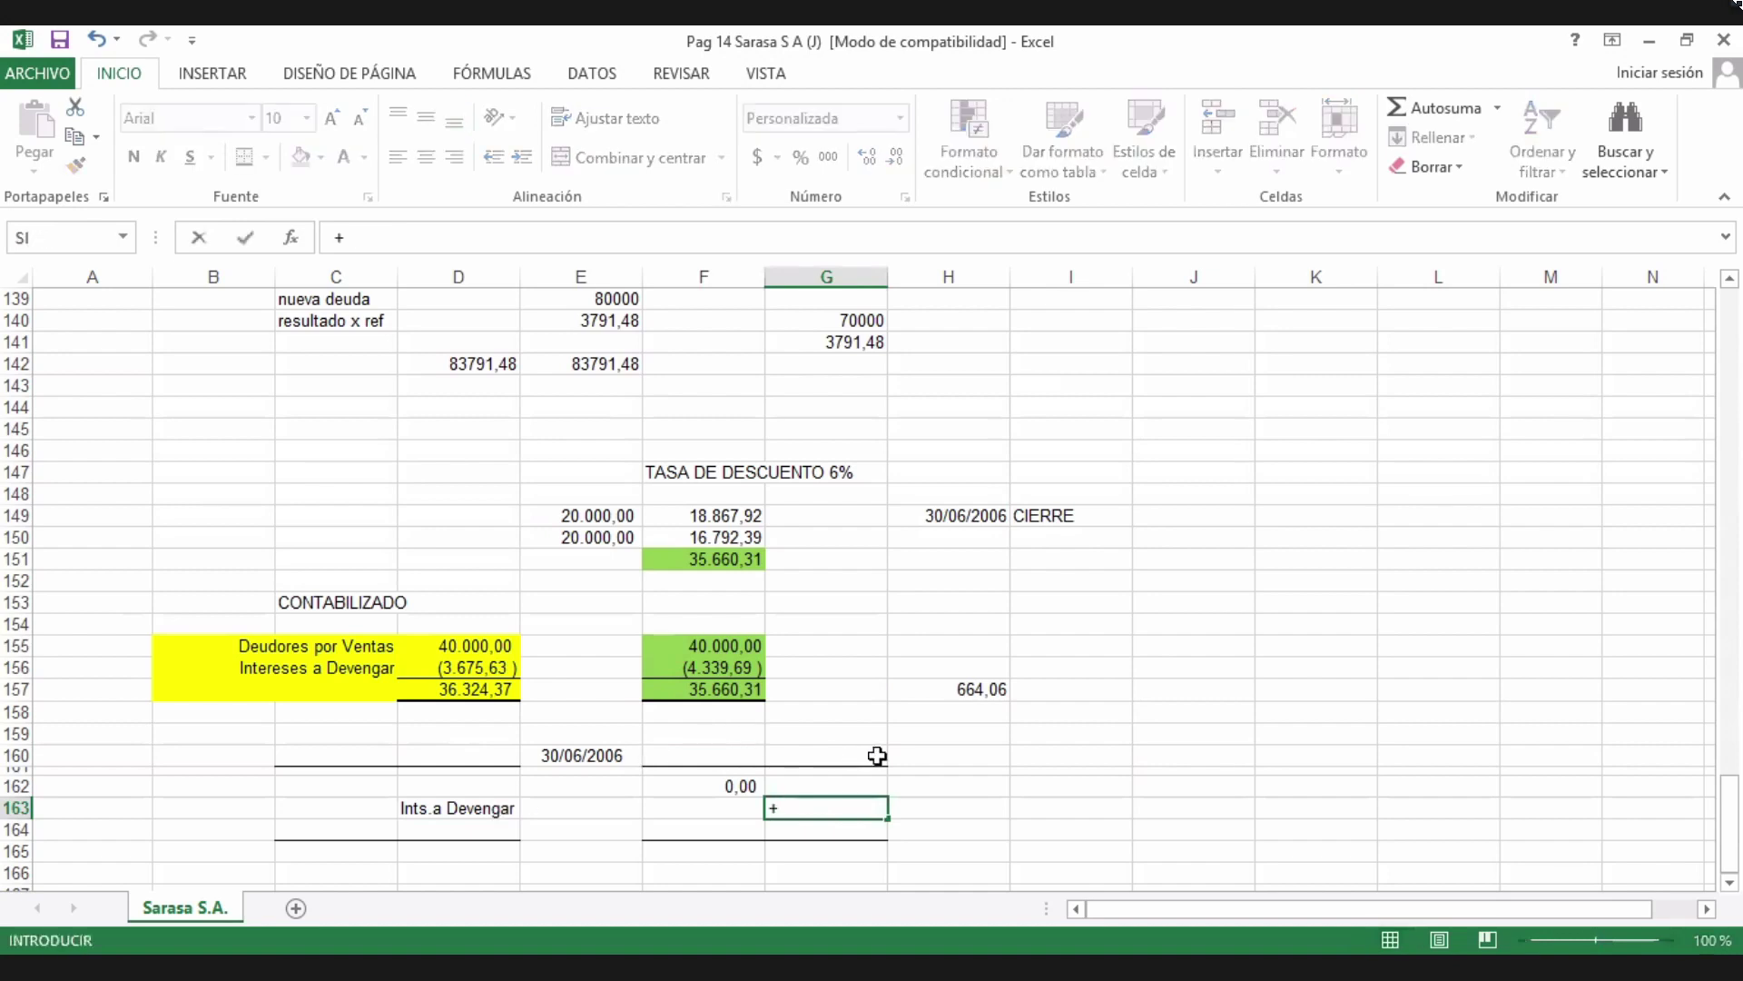
click(1006, 694)
key(Return)
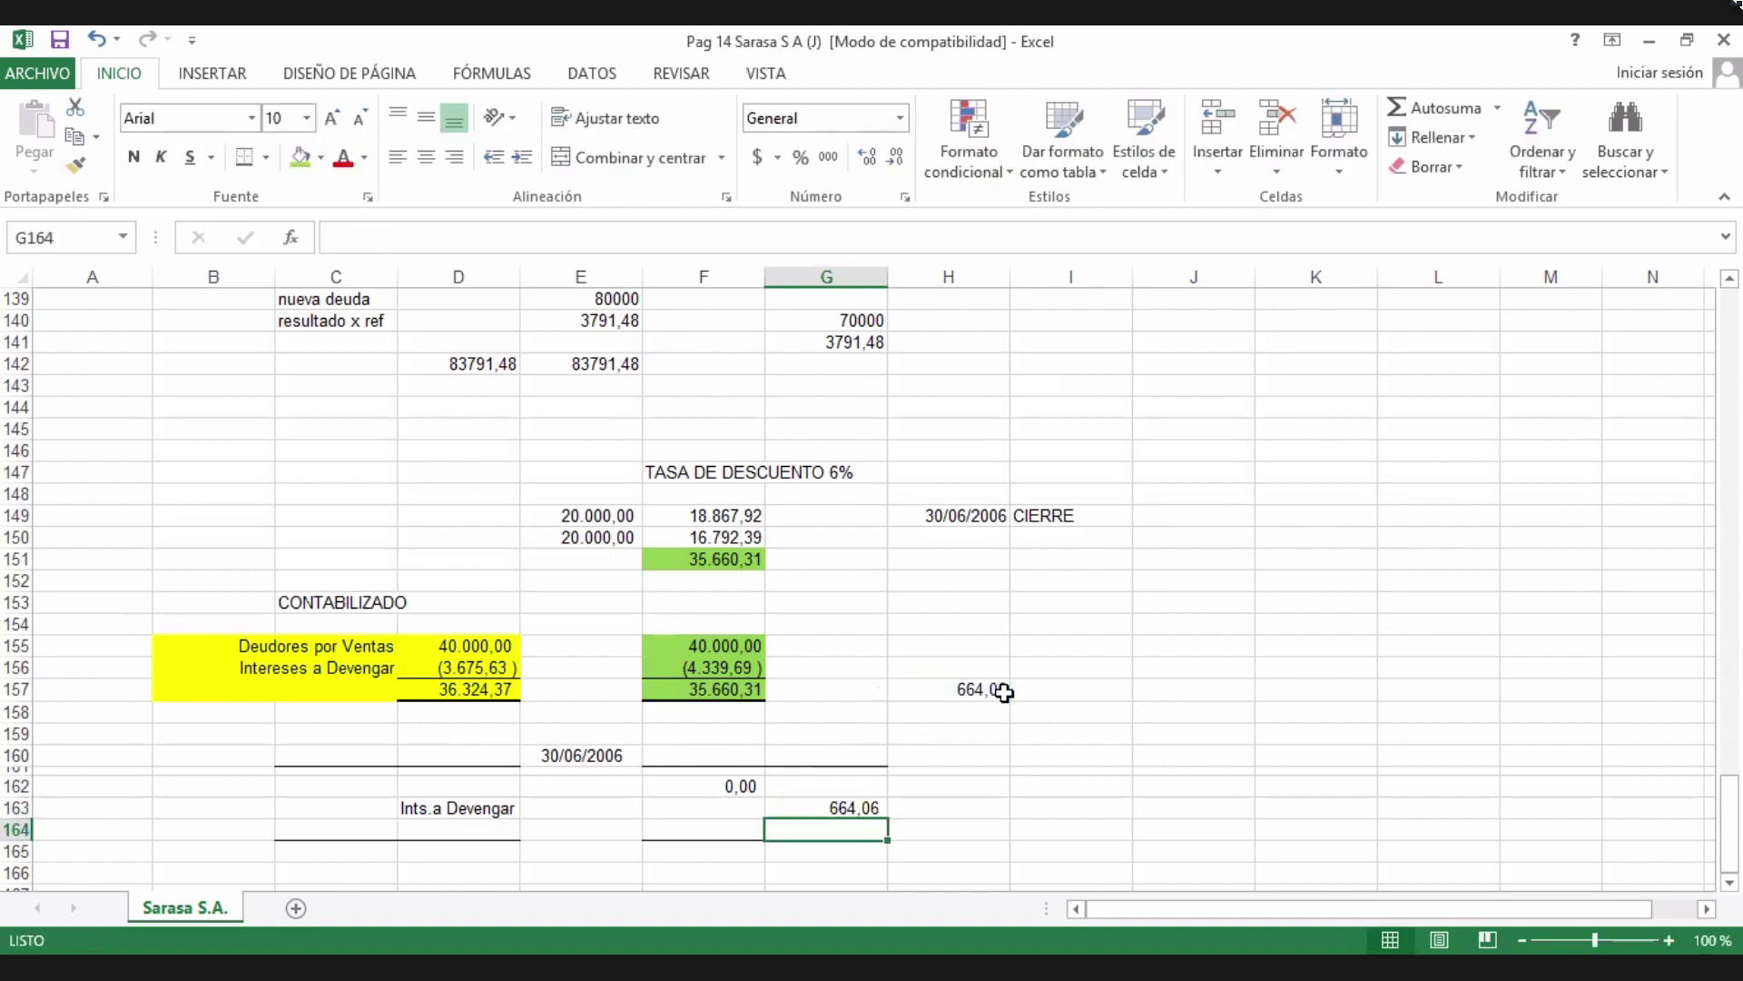
Replace the debit amount in F162 with a formula that references the difference in H157.
click(729, 668)
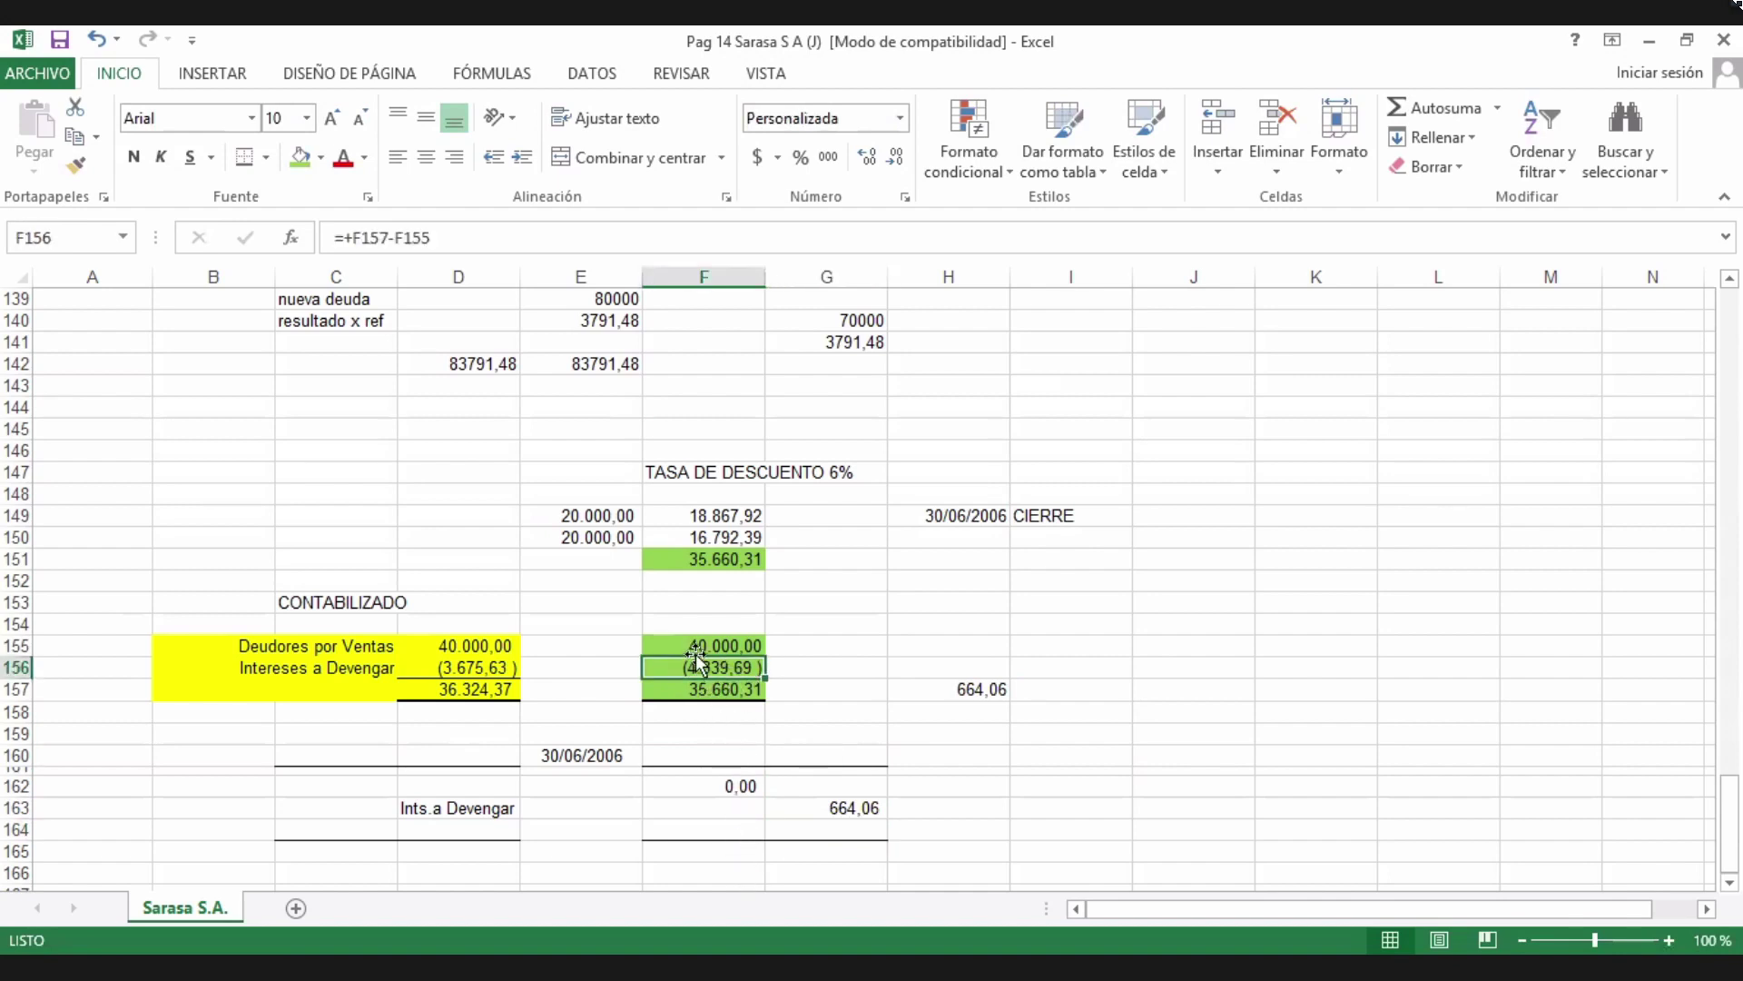
click(817, 810)
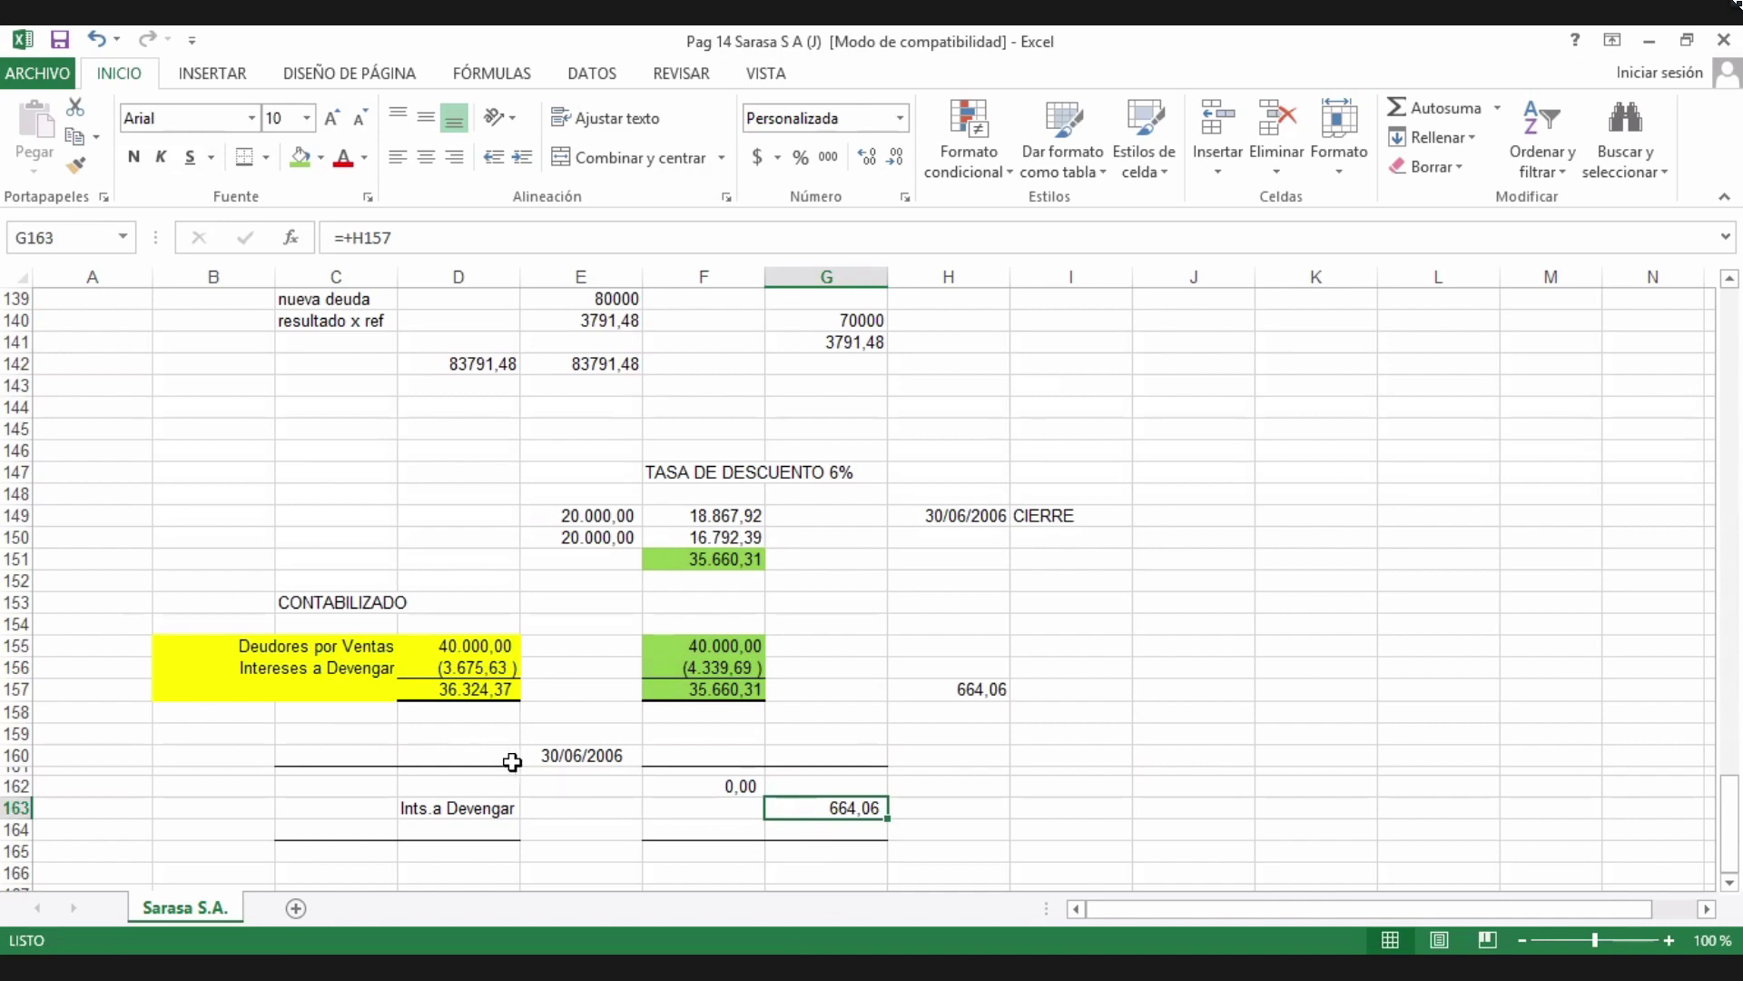
click(374, 781)
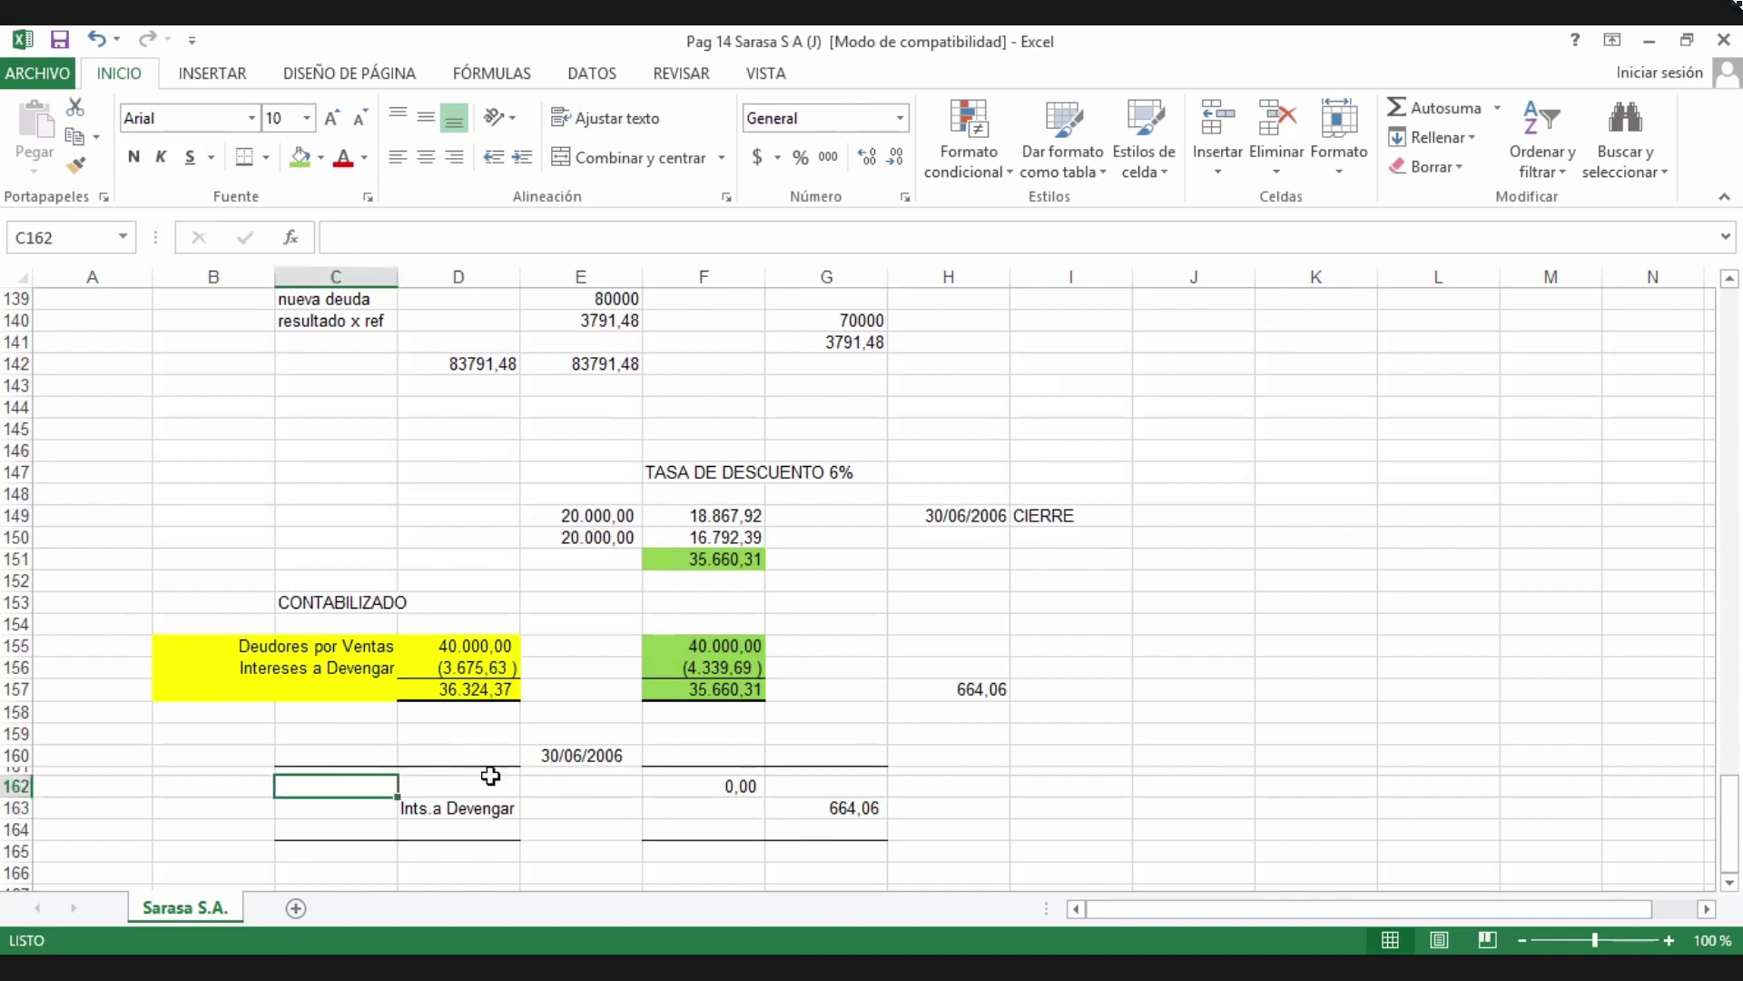
click(688, 780)
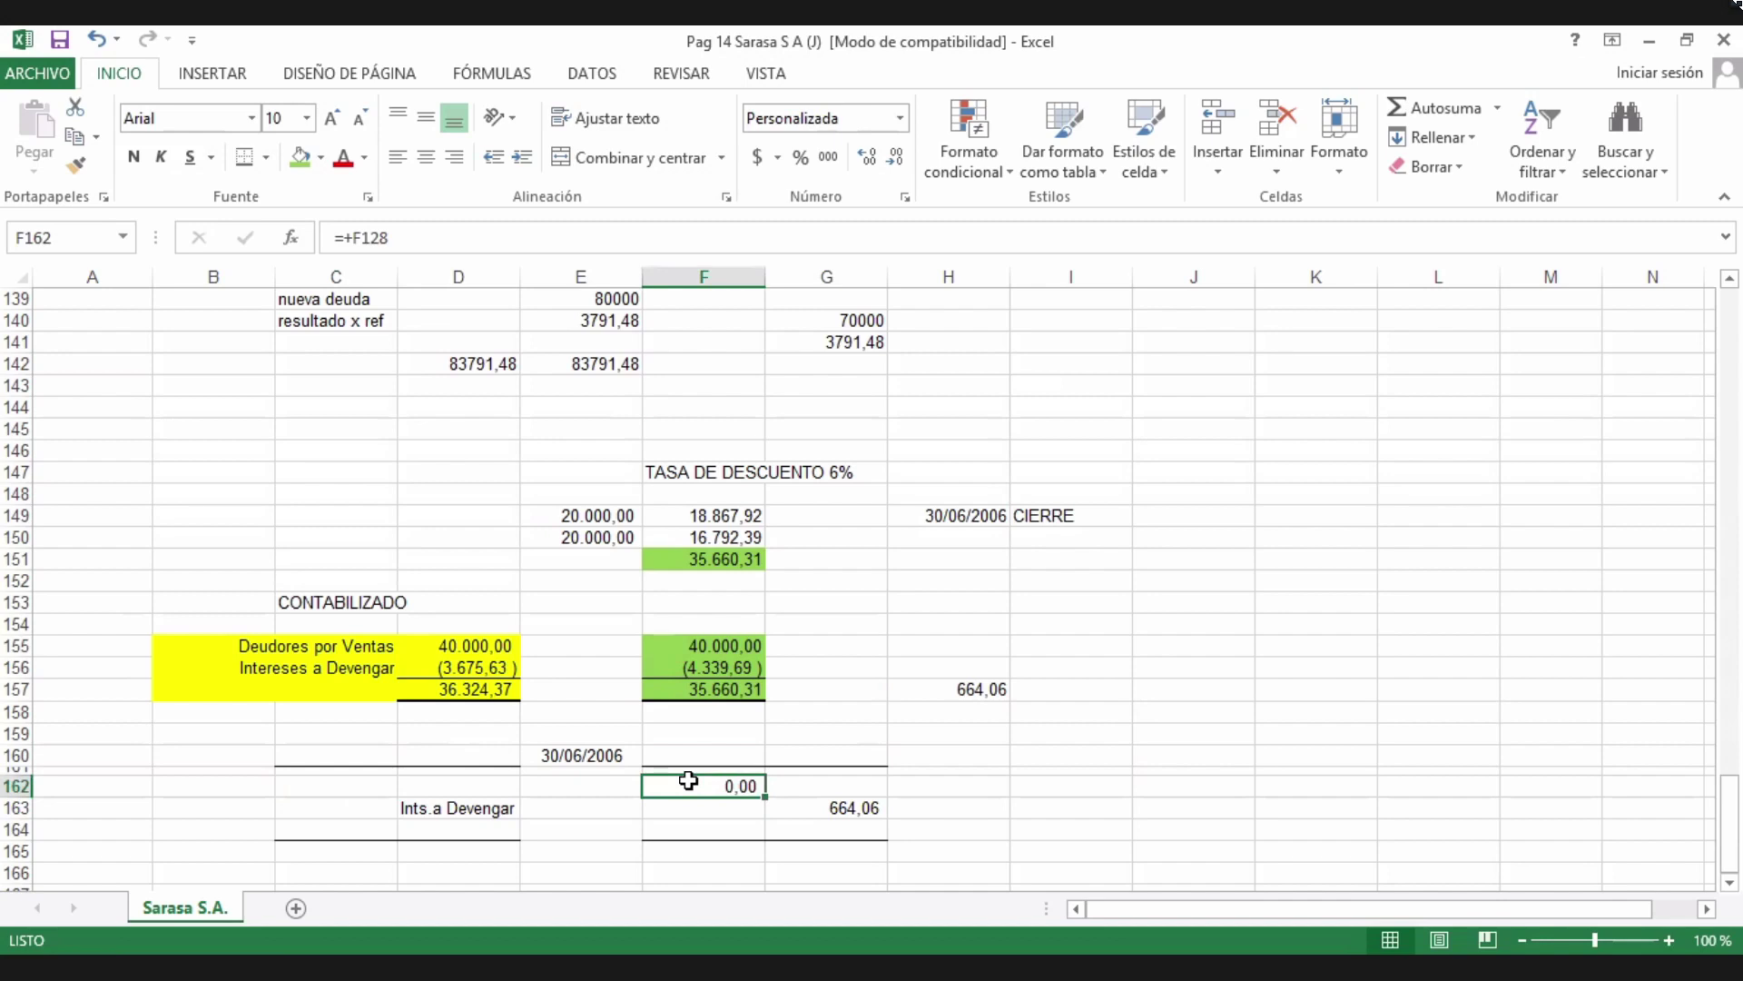
text(+)
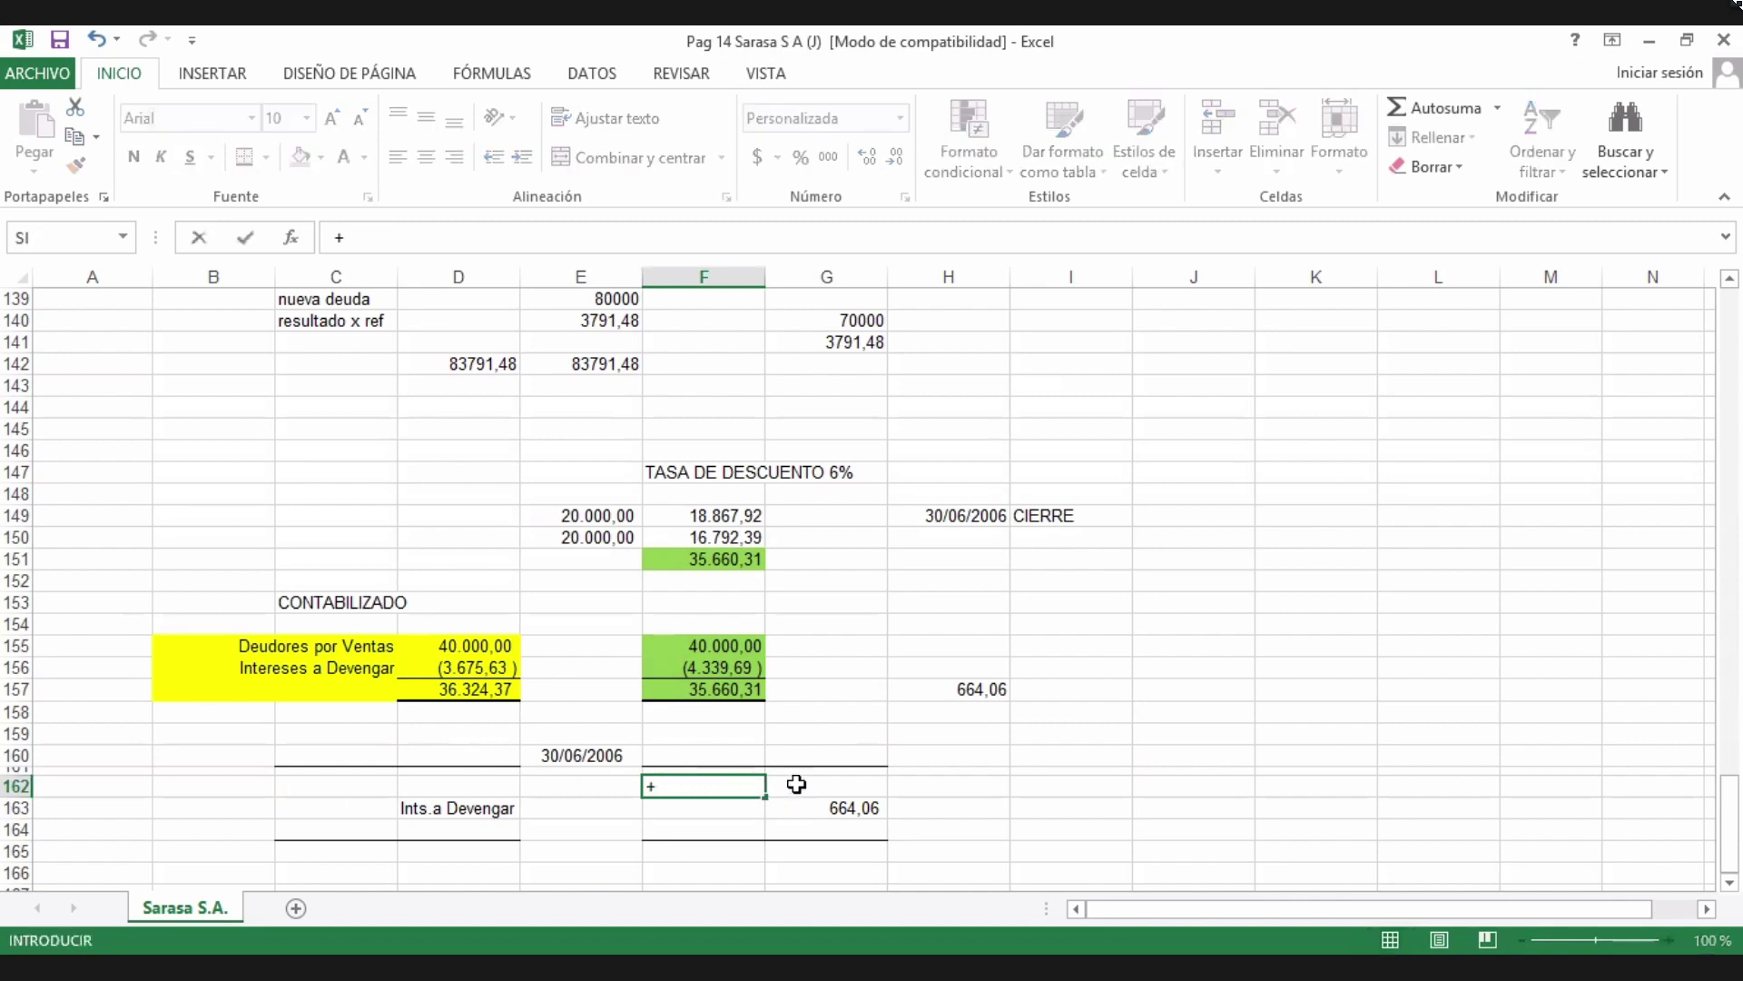
click(950, 687)
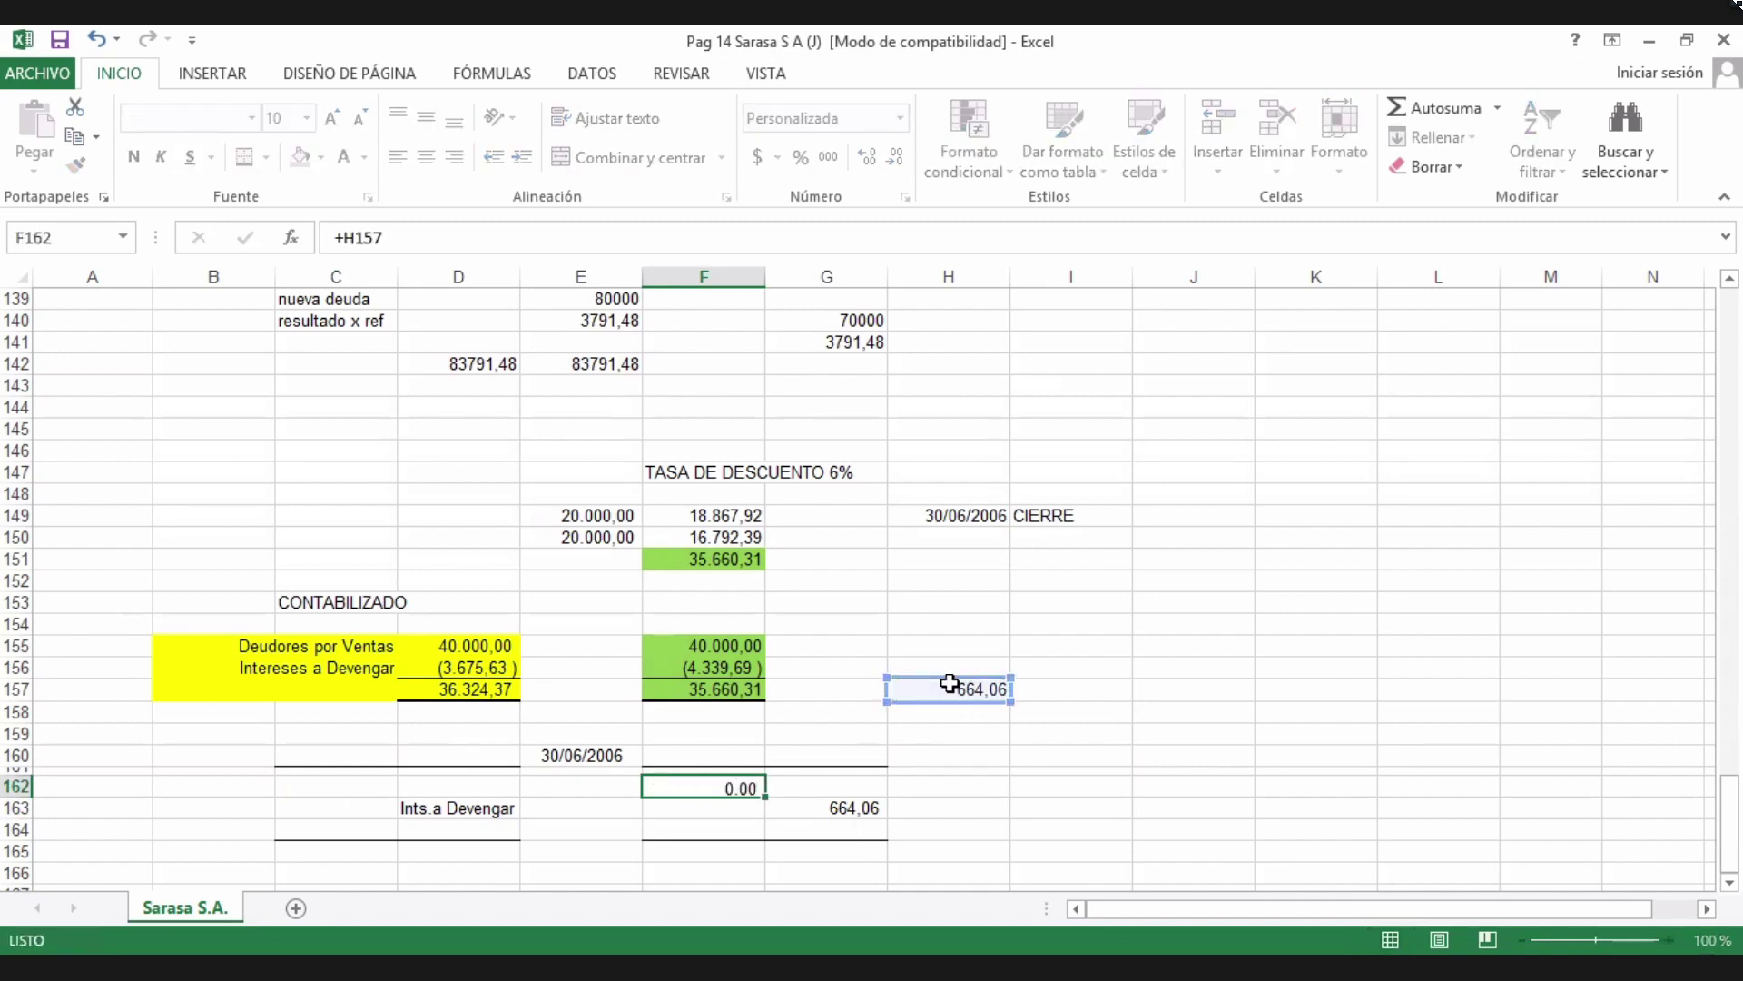
key(Return)
Examine the unearned interest in D156 and F156 and the totals in D157 and F157 to determine the debit account.
click(324, 783)
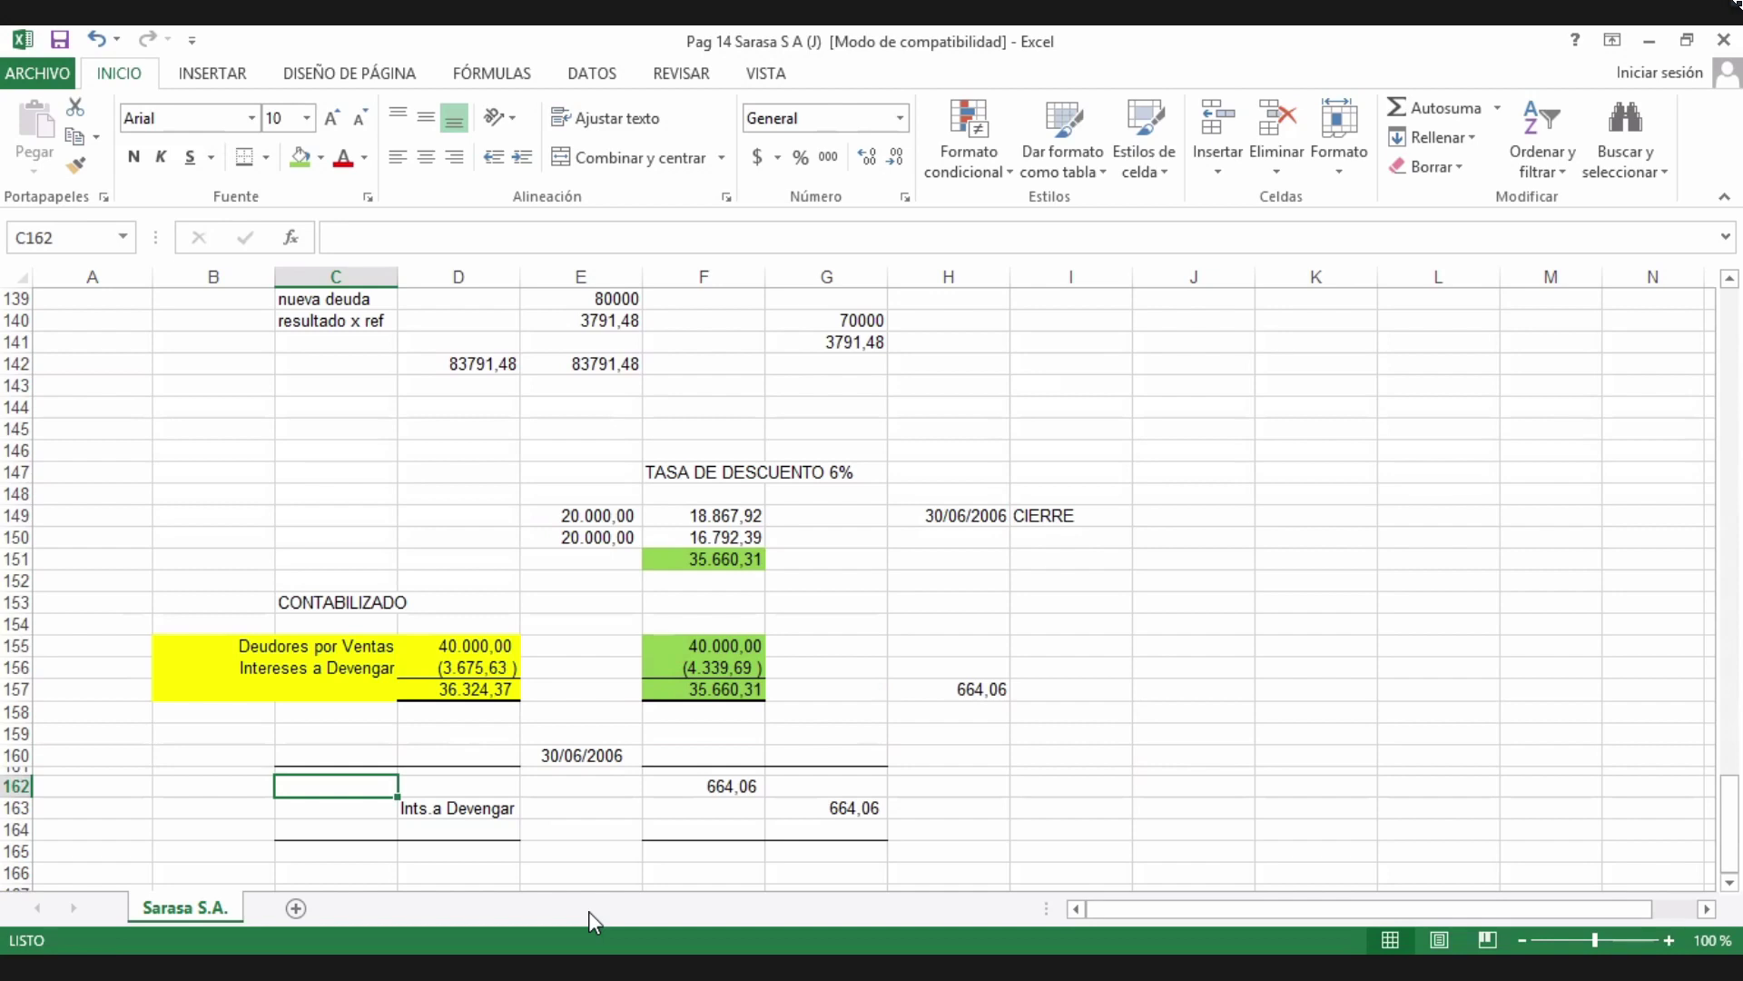
click(463, 665)
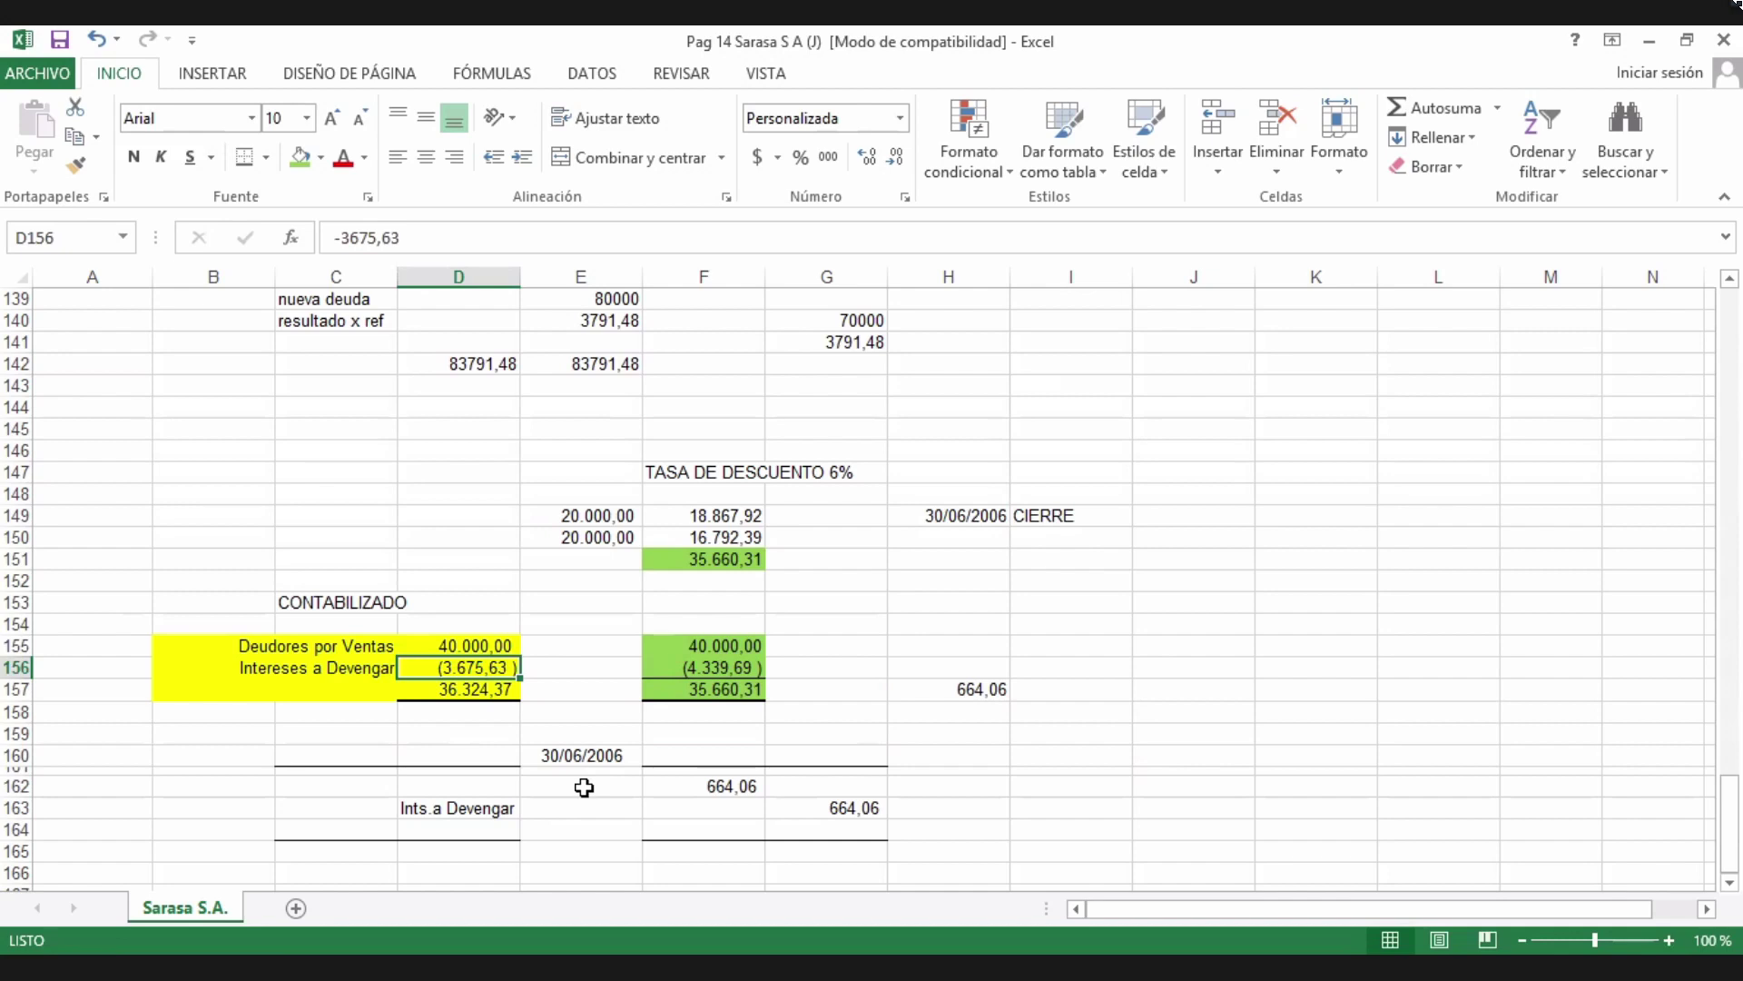
click(693, 662)
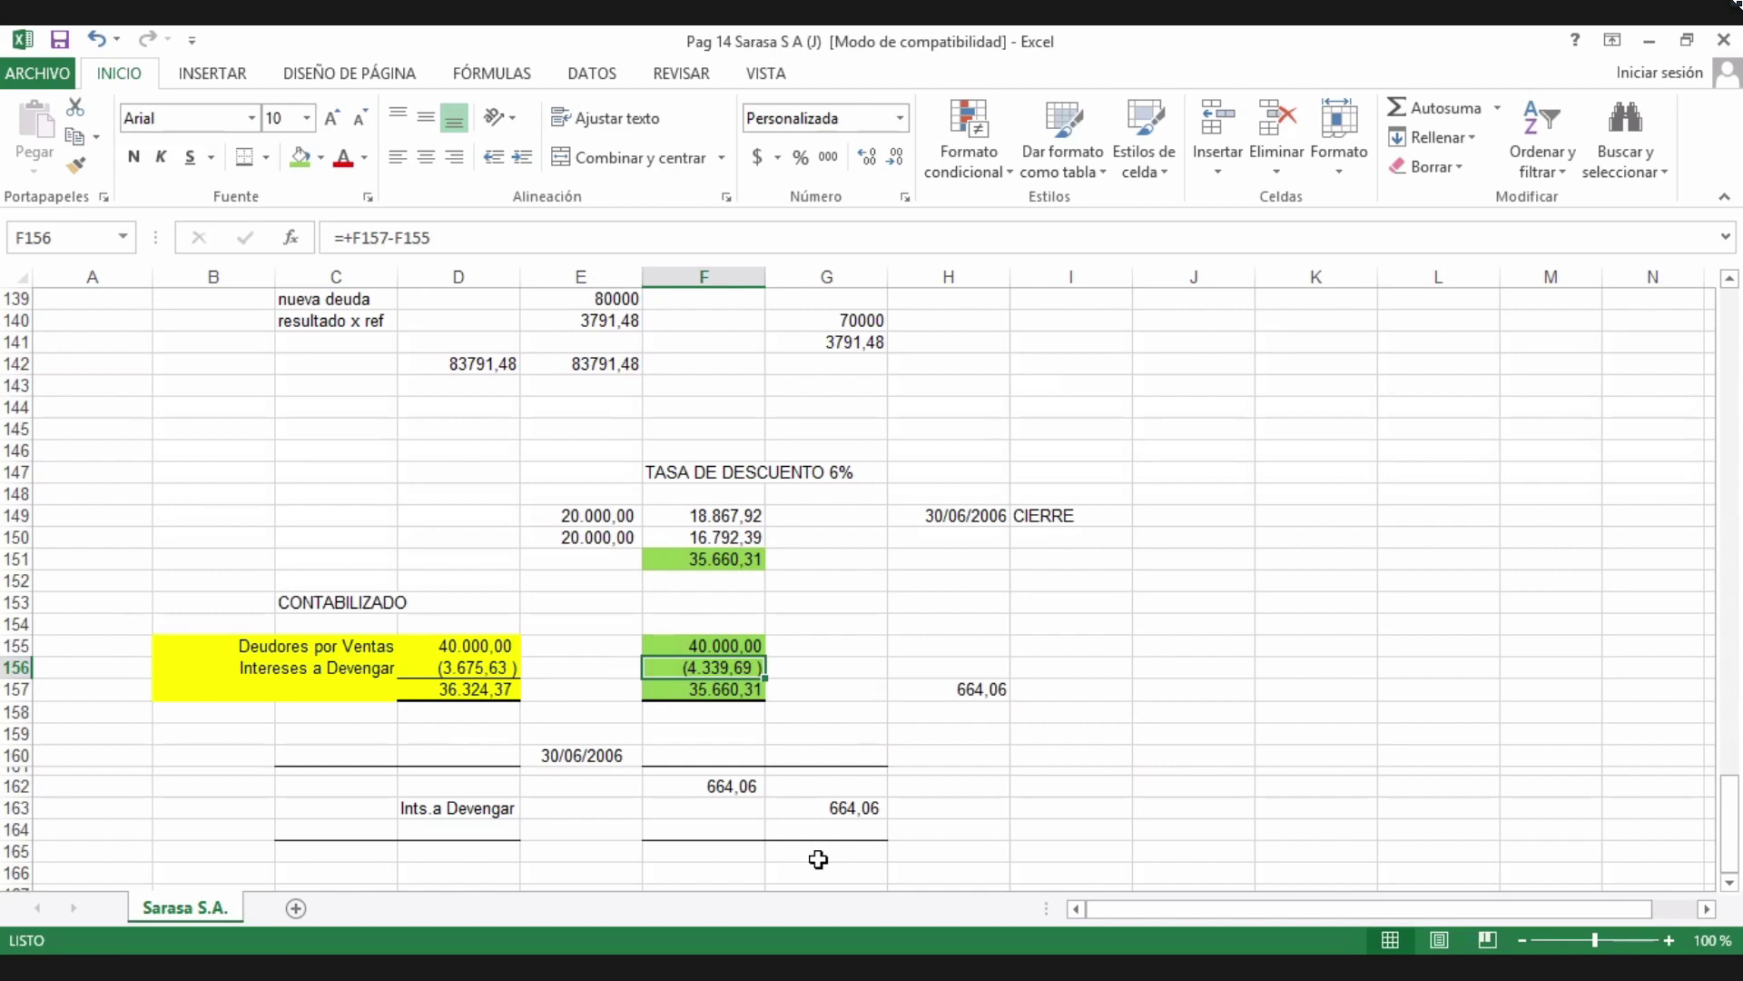
click(490, 693)
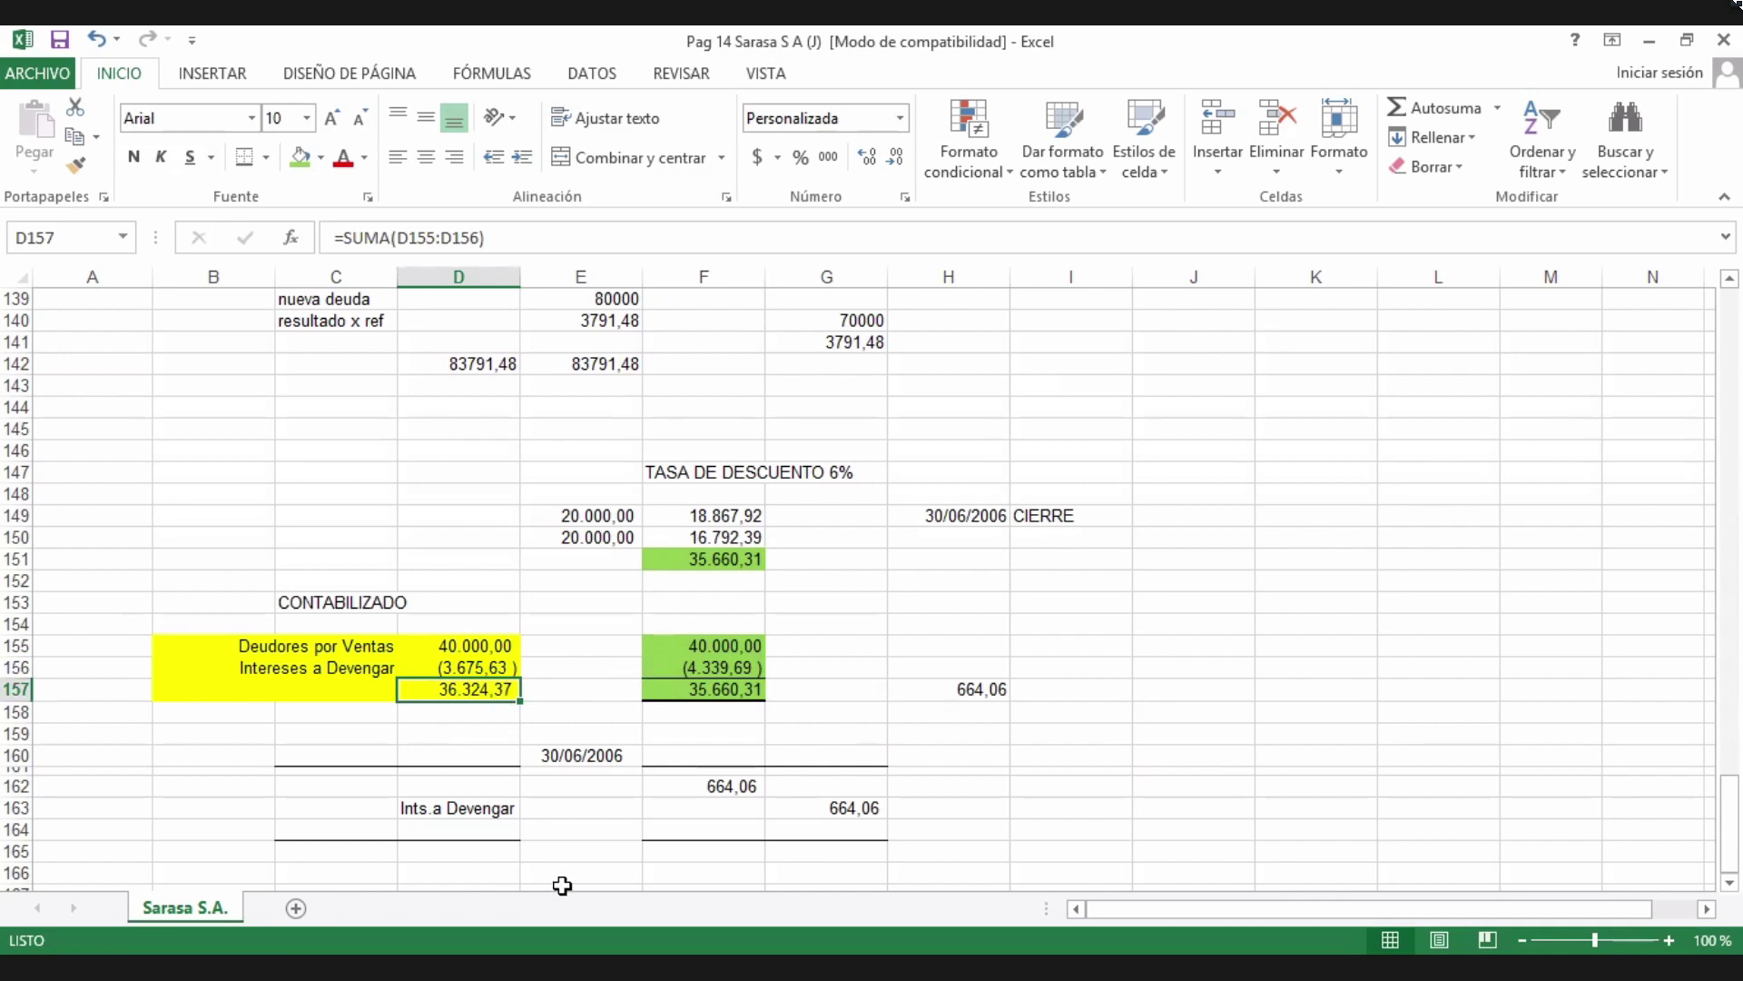
click(664, 692)
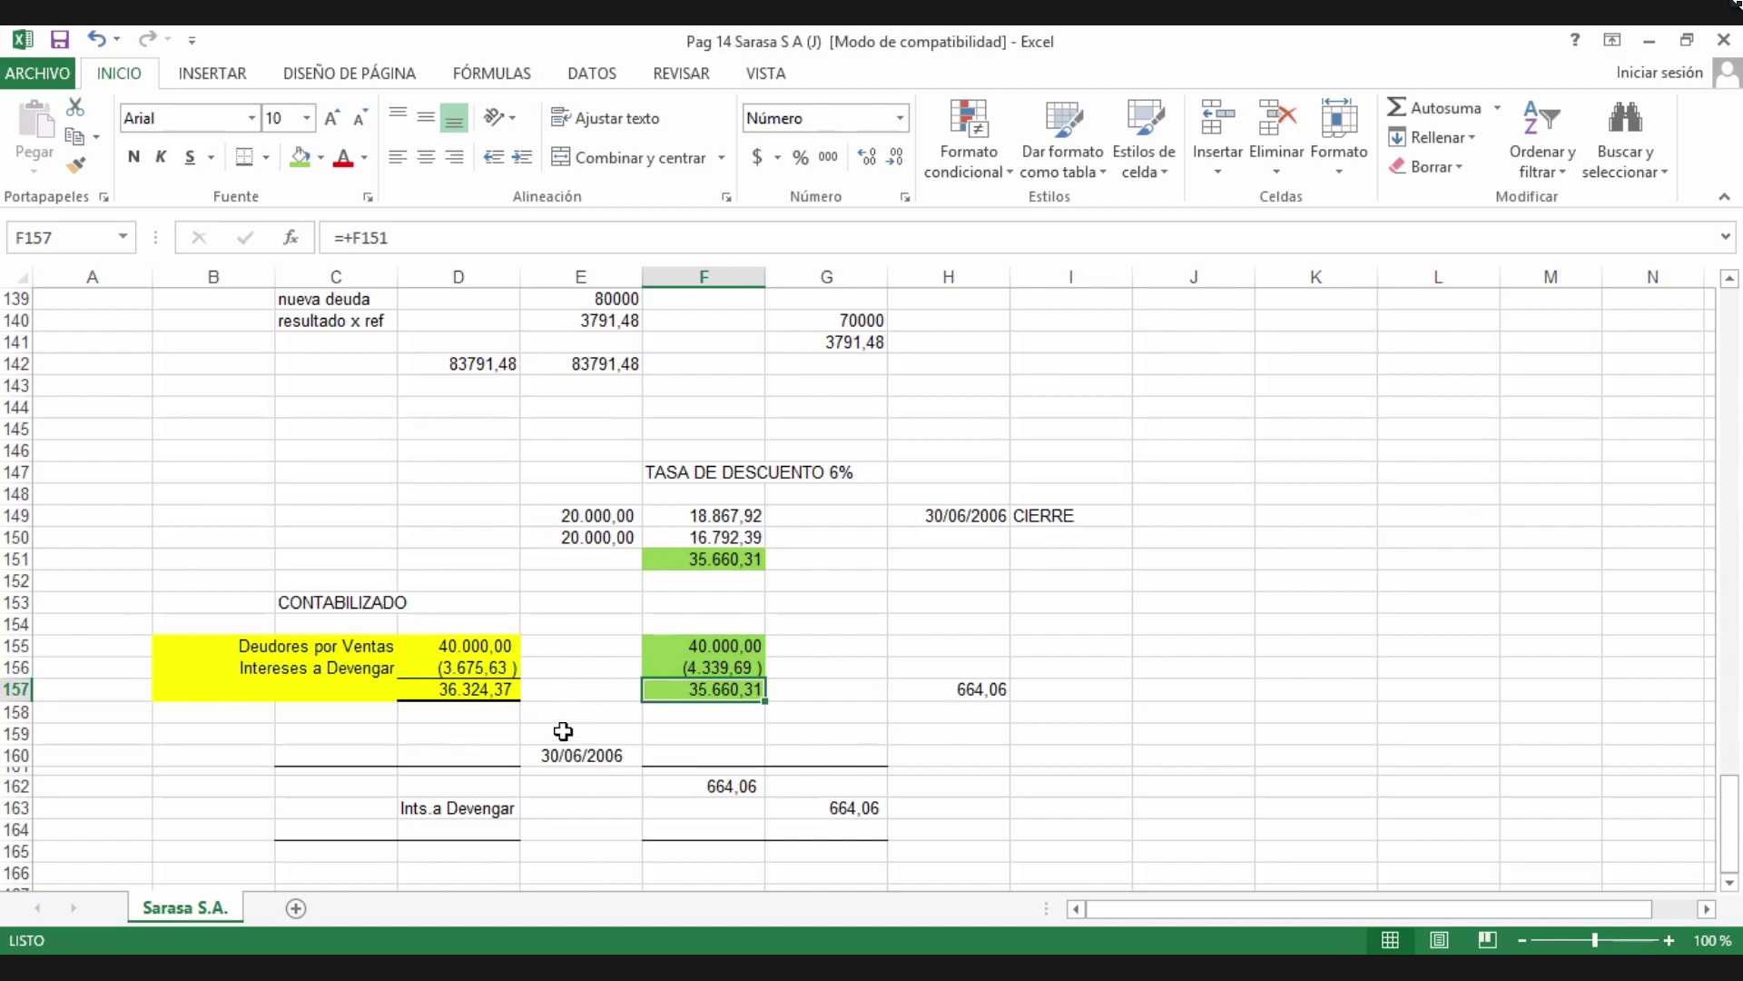
click(481, 690)
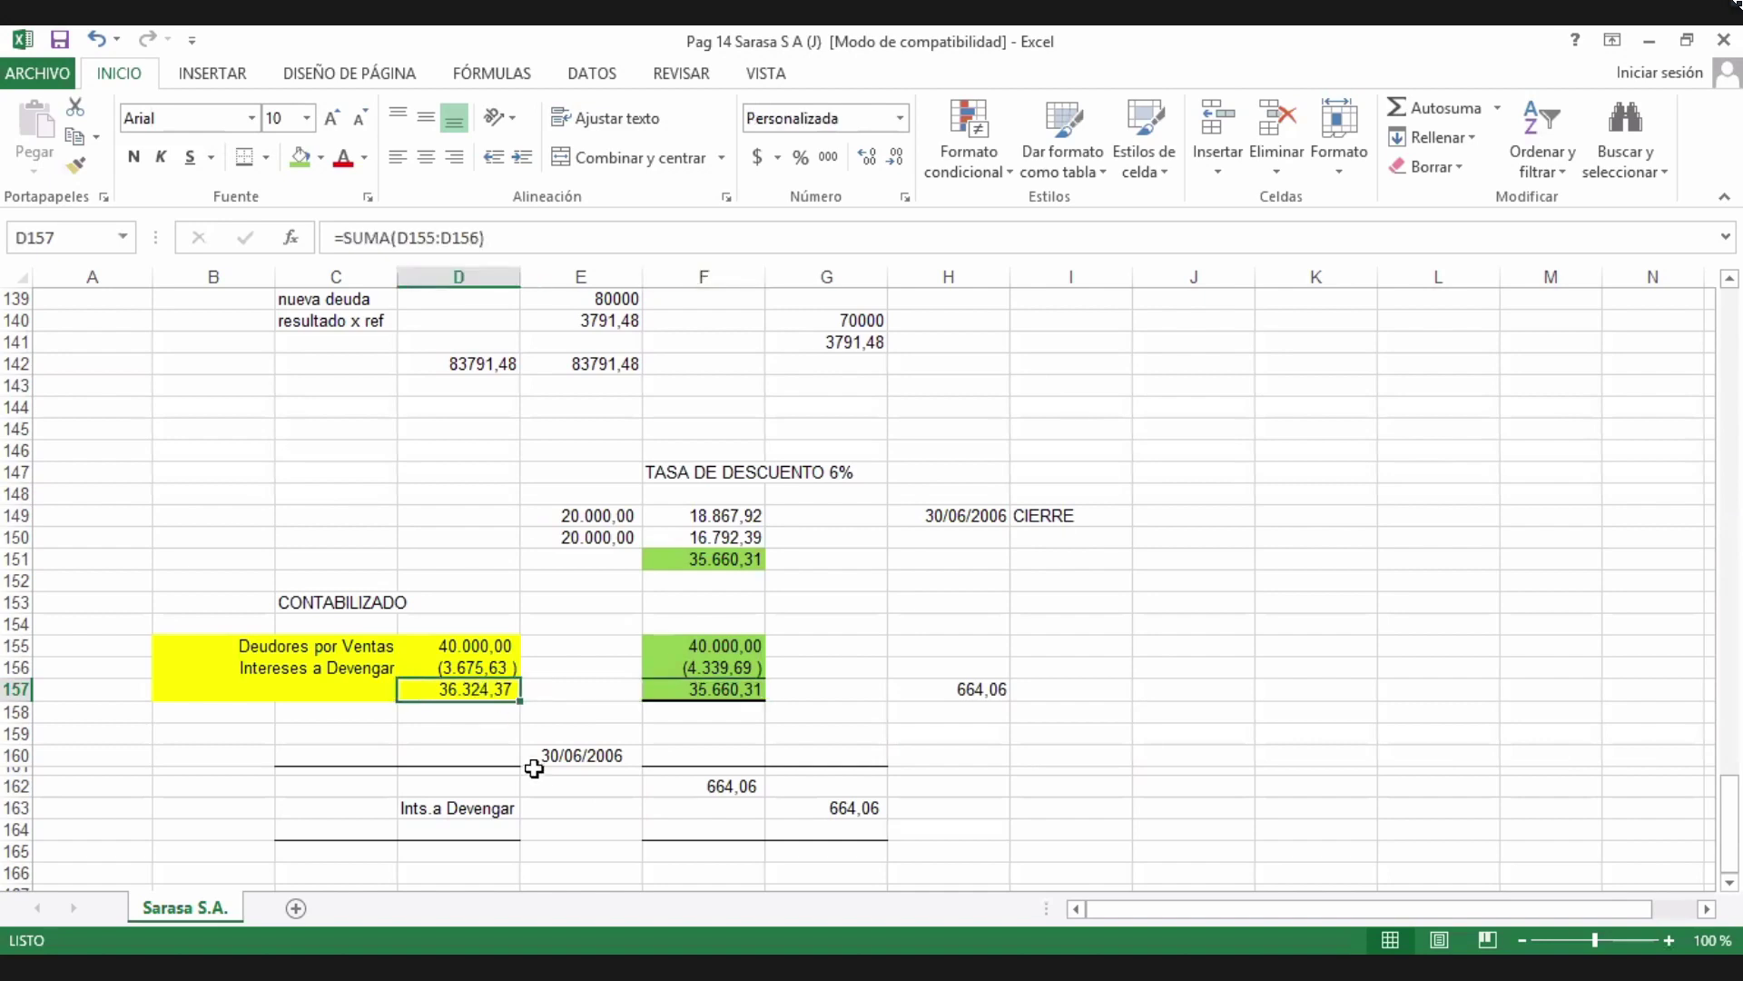
click(698, 689)
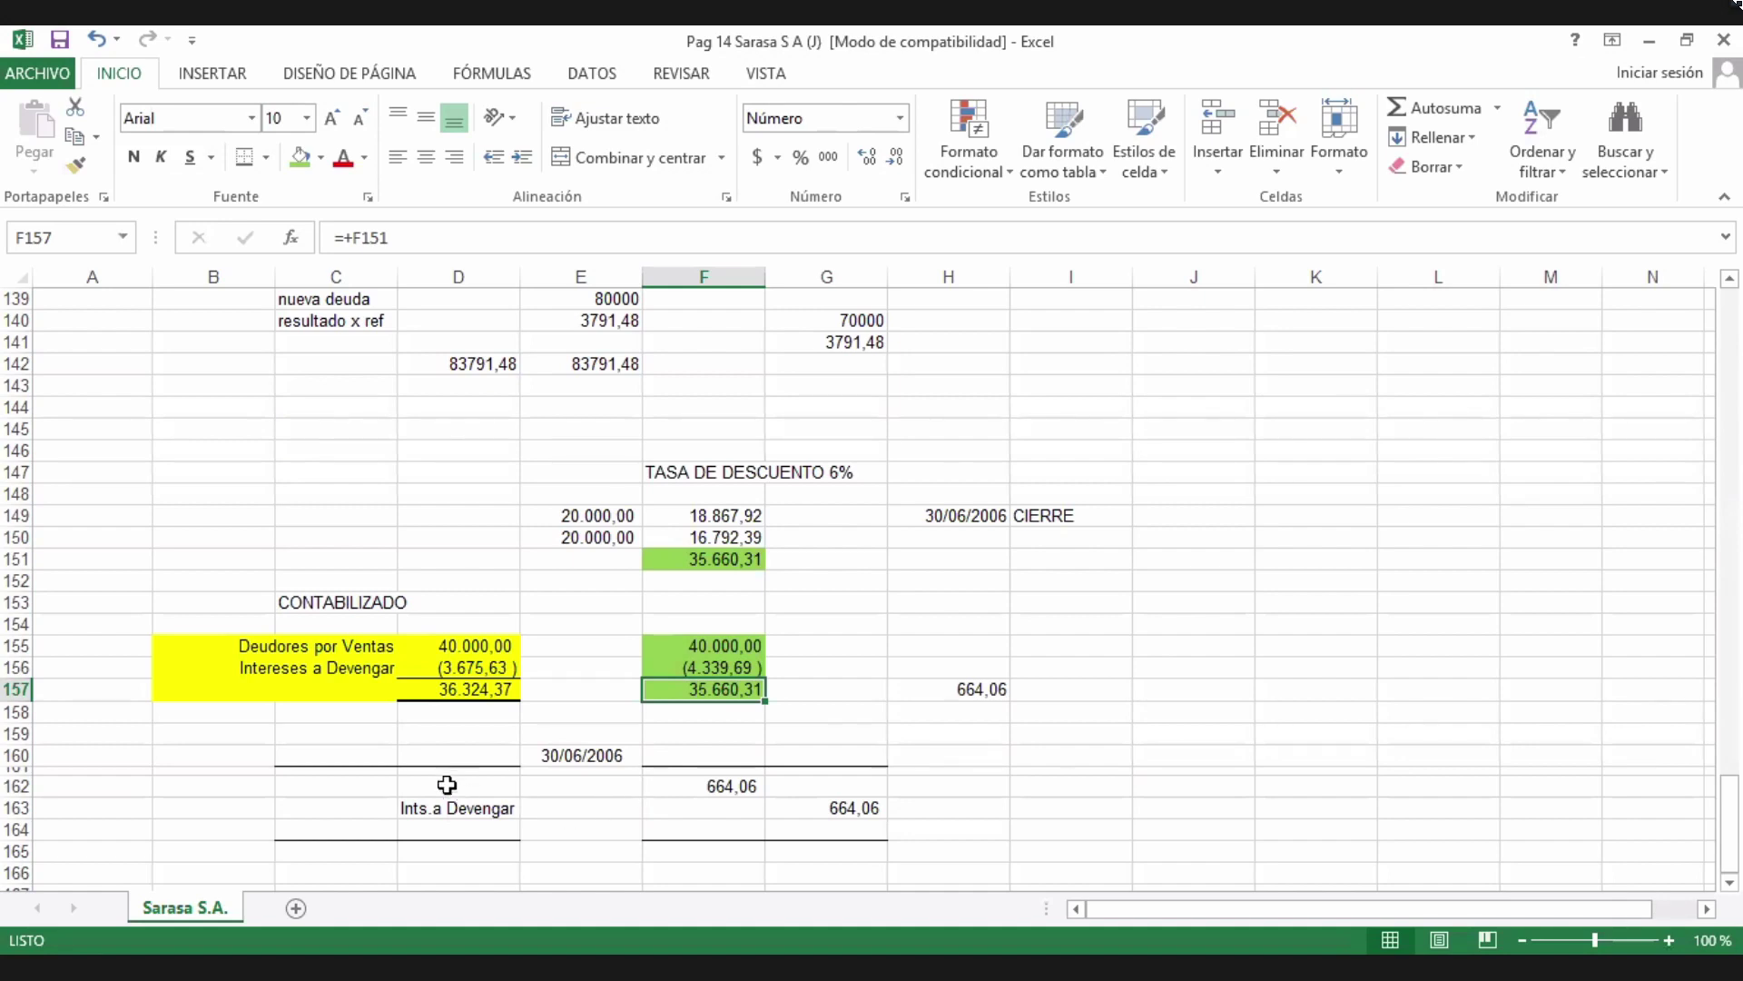
Enter "Rdo.x Tenencia" in C162 as the debit account of the 30/06/2006 entry.
click(381, 783)
text(Rdo)
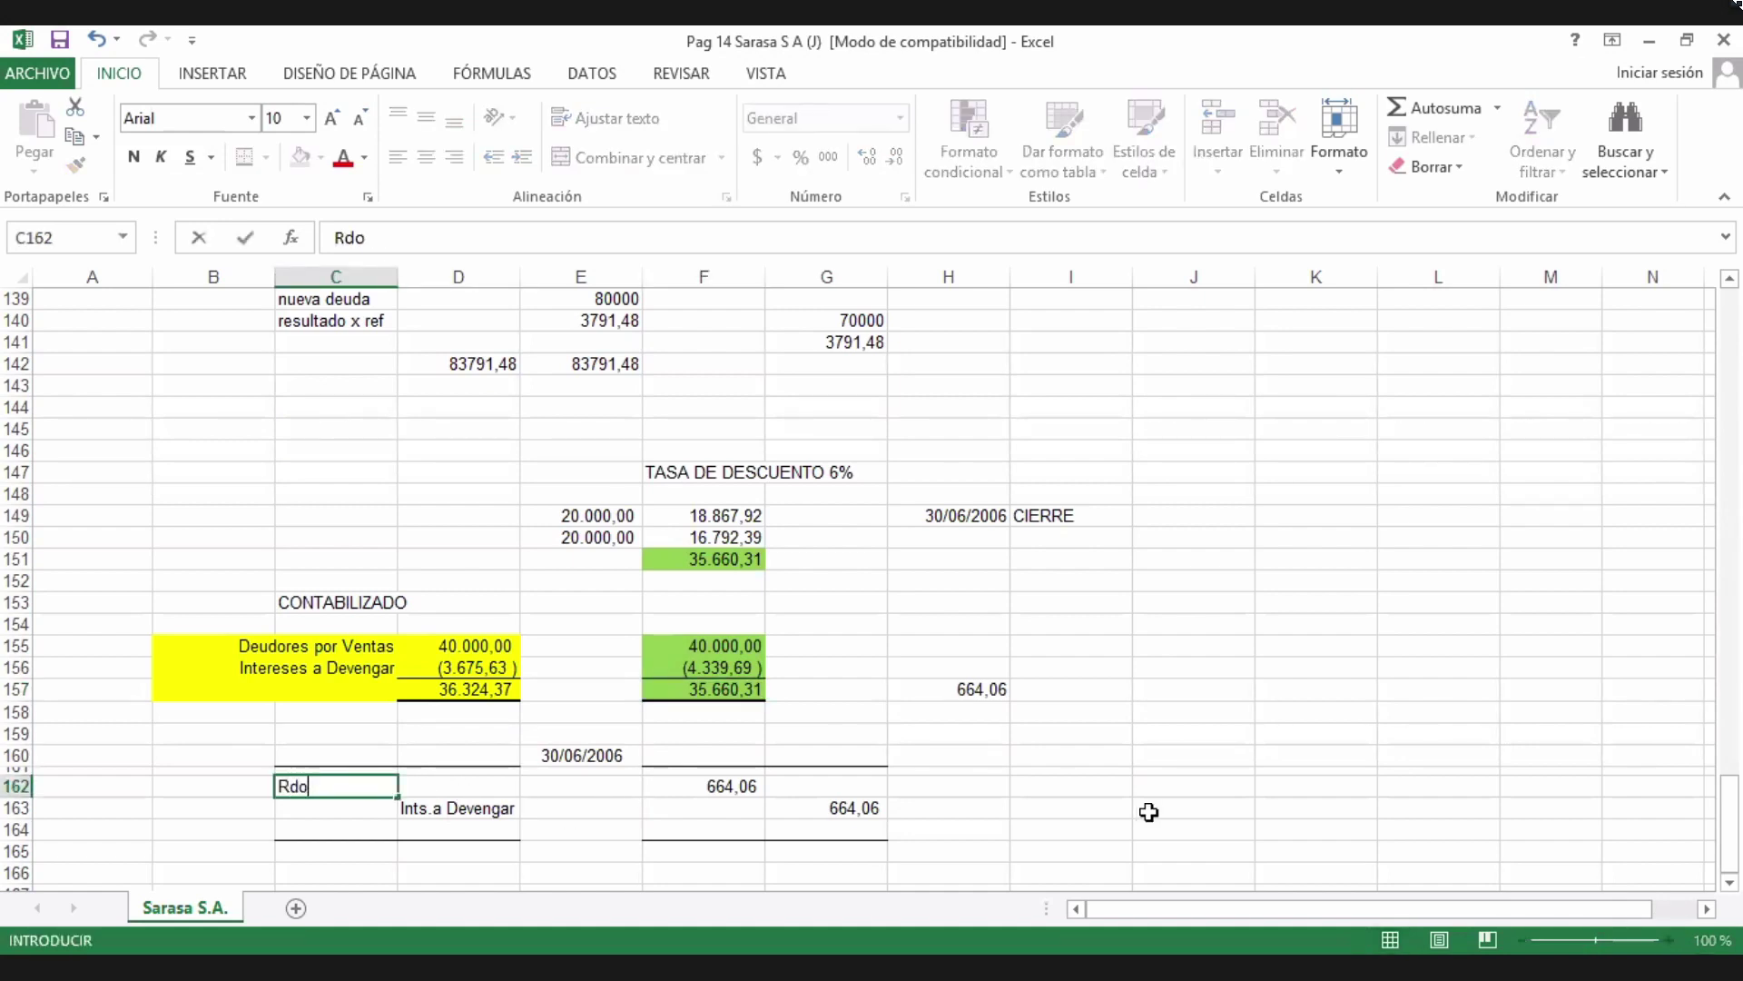
text(.x Tenencia)
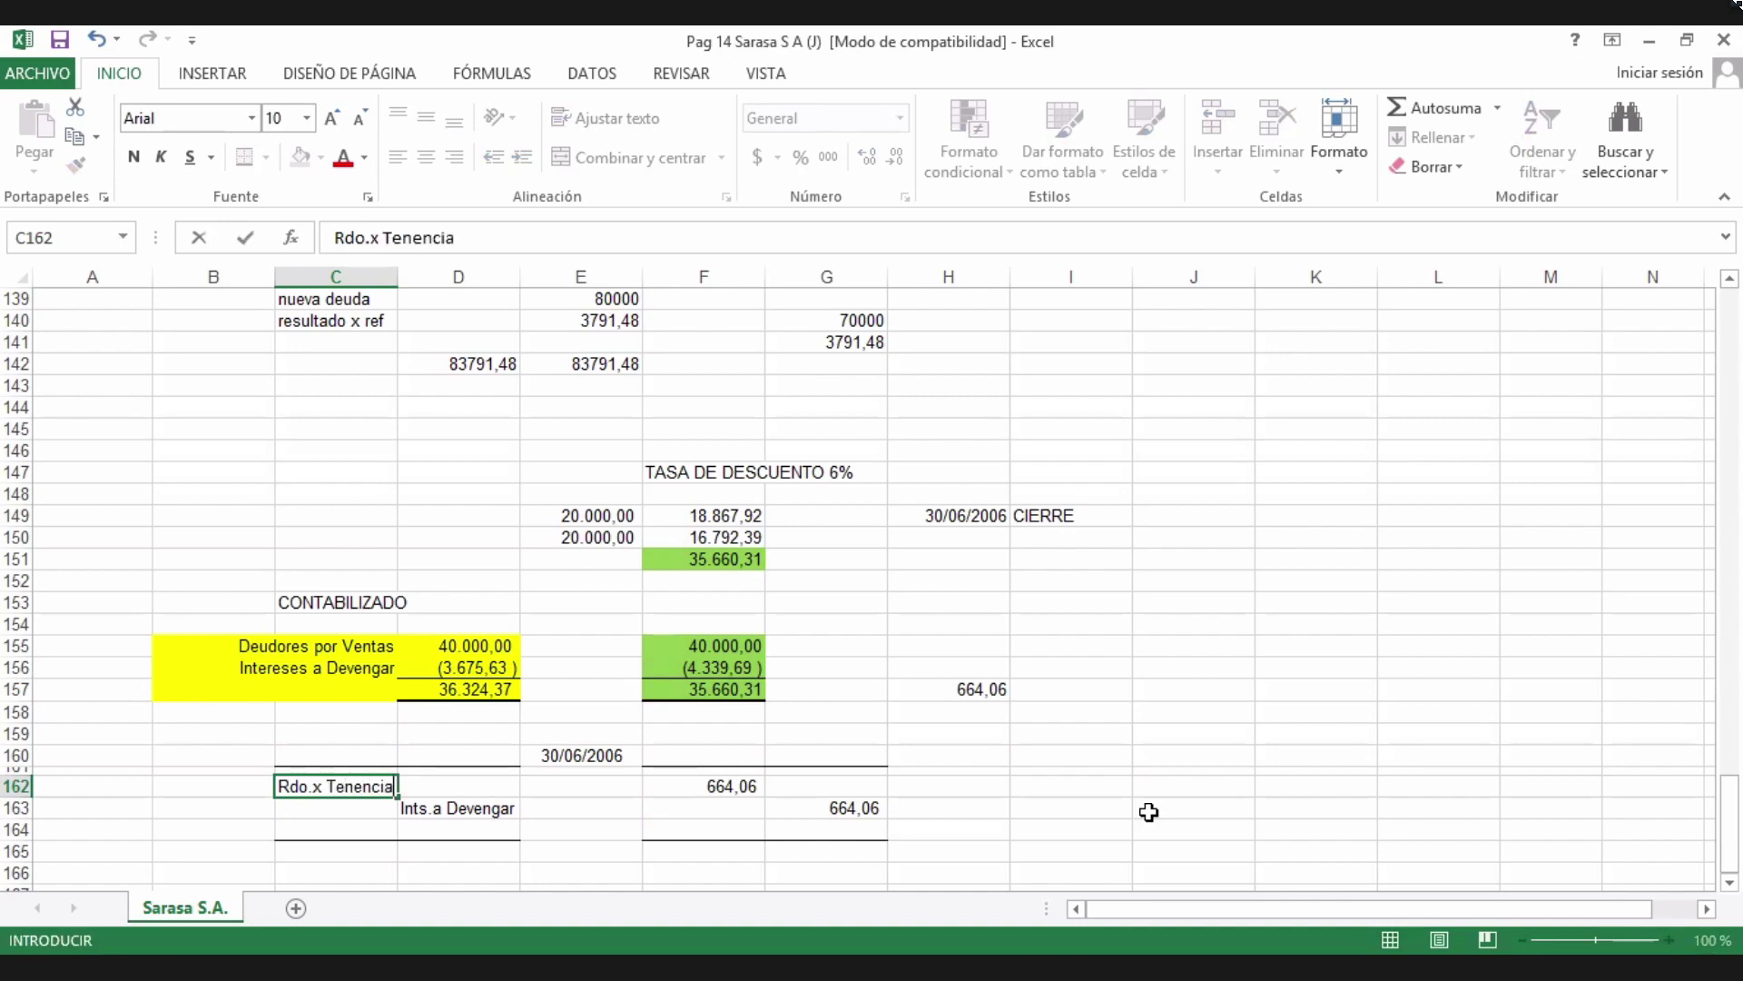
key(Tab)
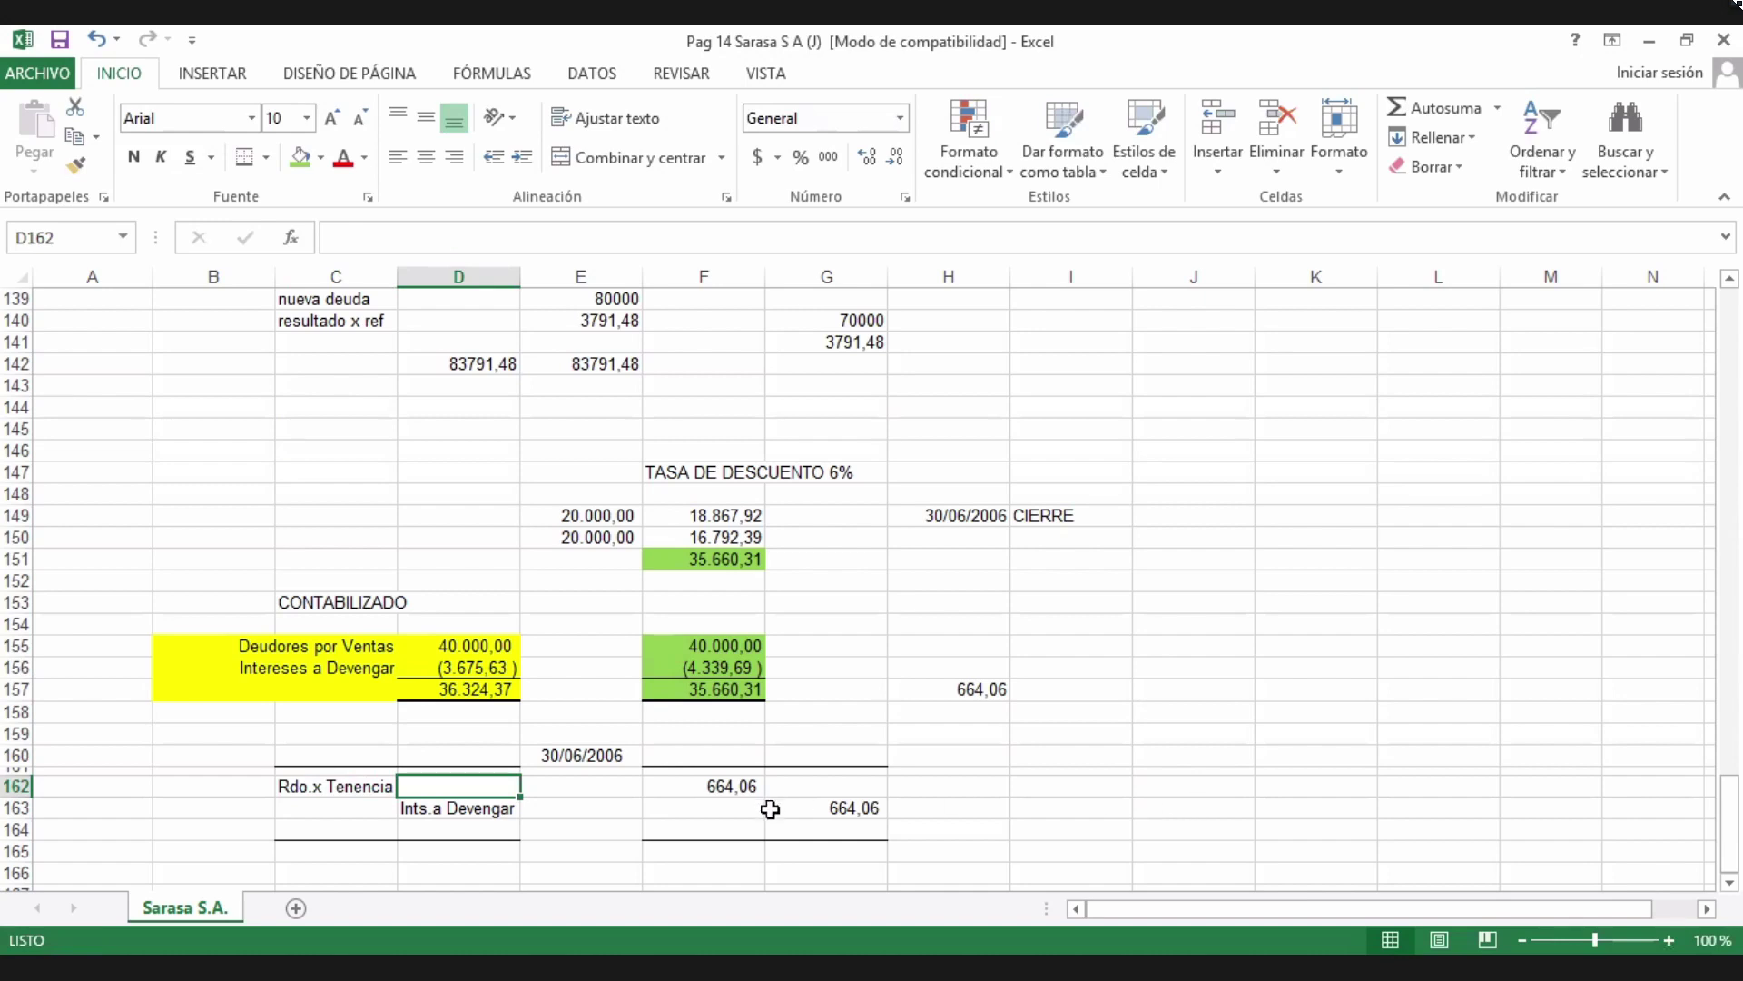
Review the debit amount in F162 against the booked and discounted totals and the discounted unearned interest in F156.
click(502, 695)
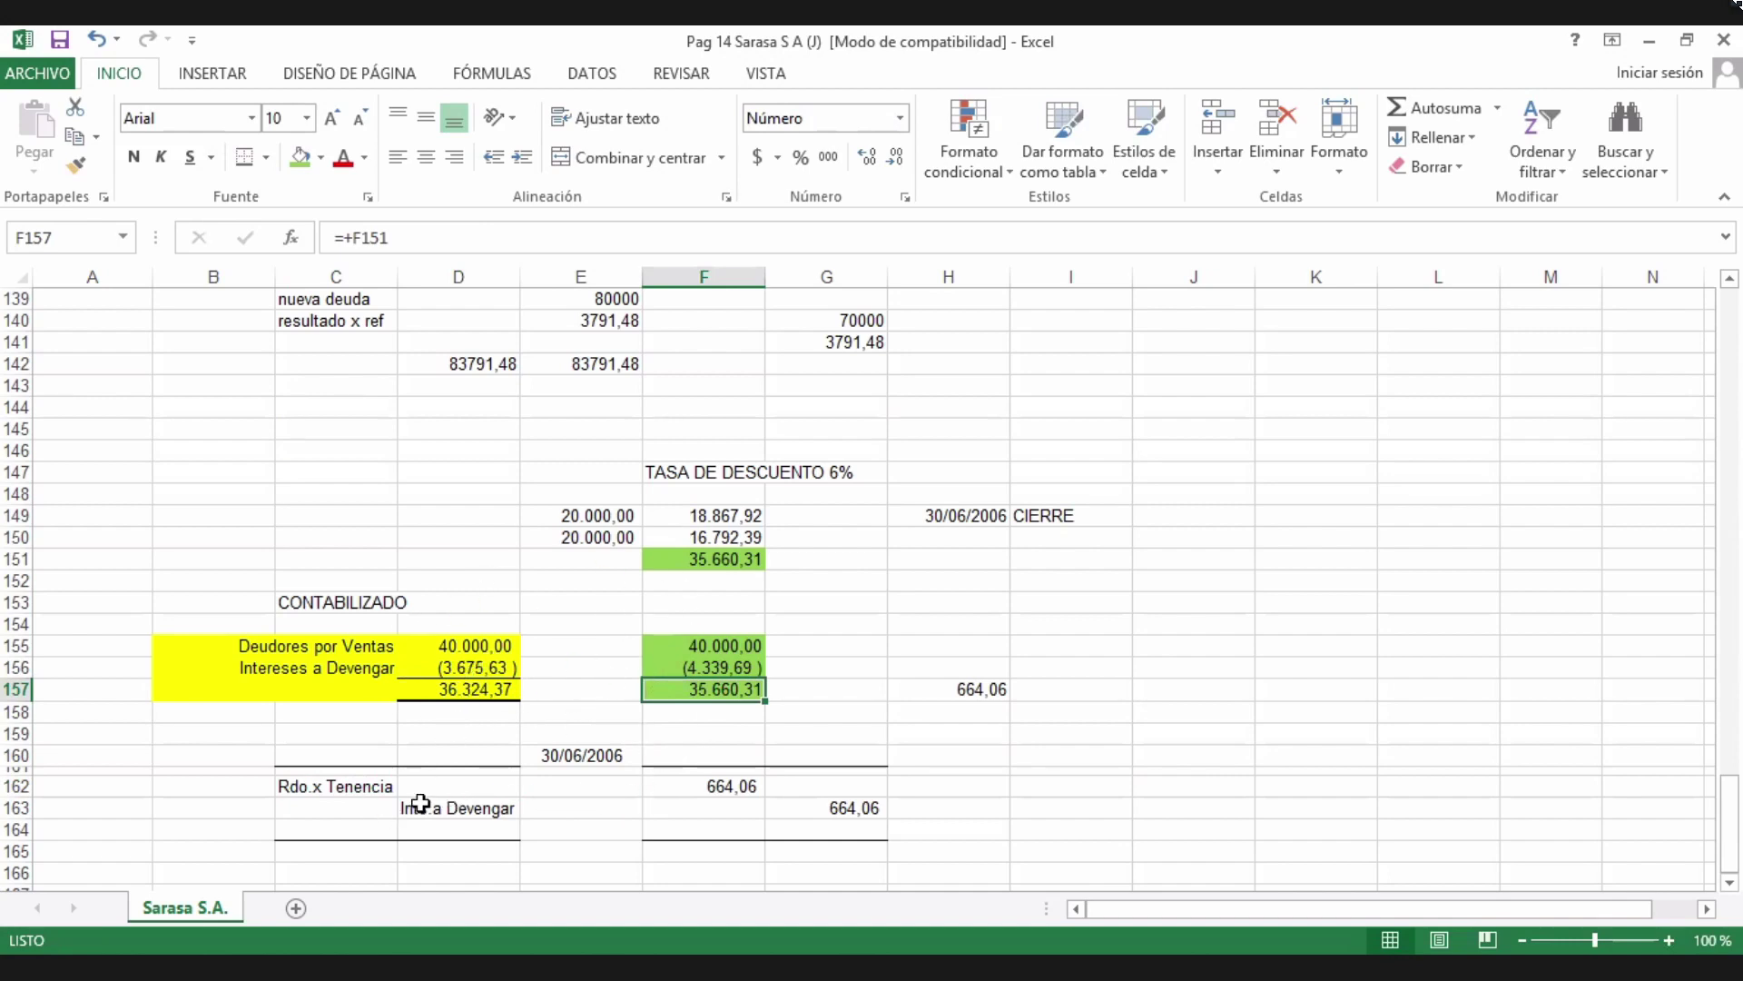
click(657, 786)
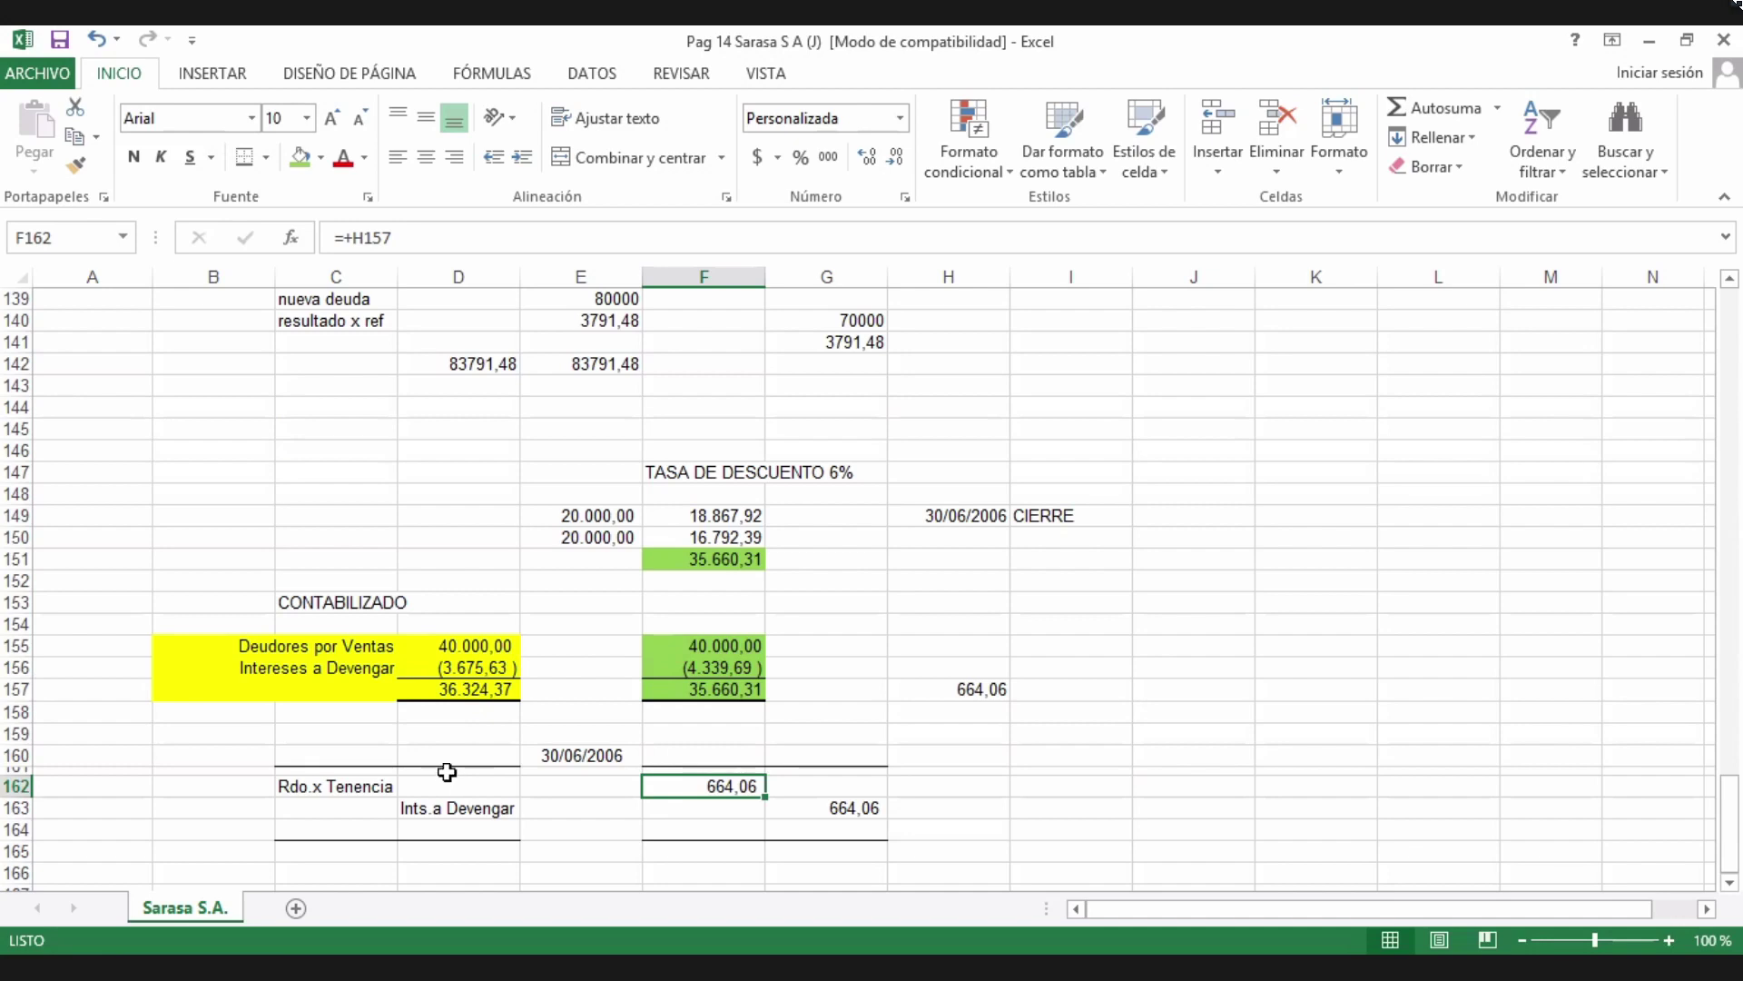
click(471, 690)
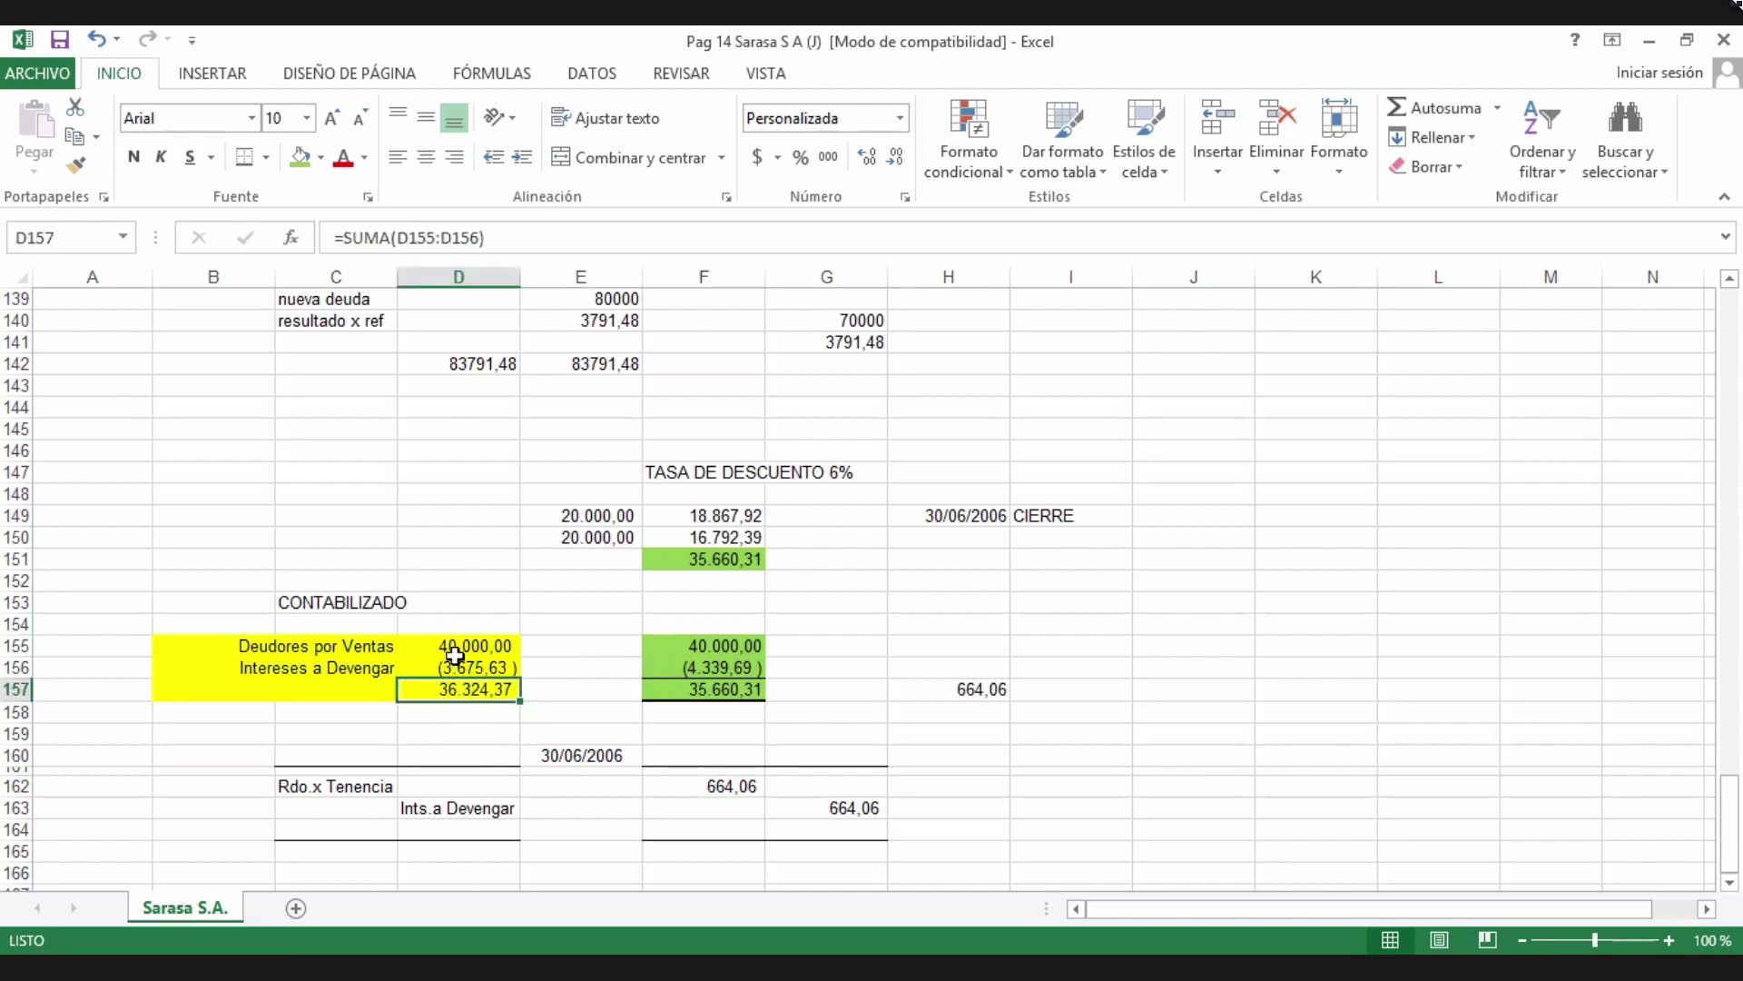
click(715, 673)
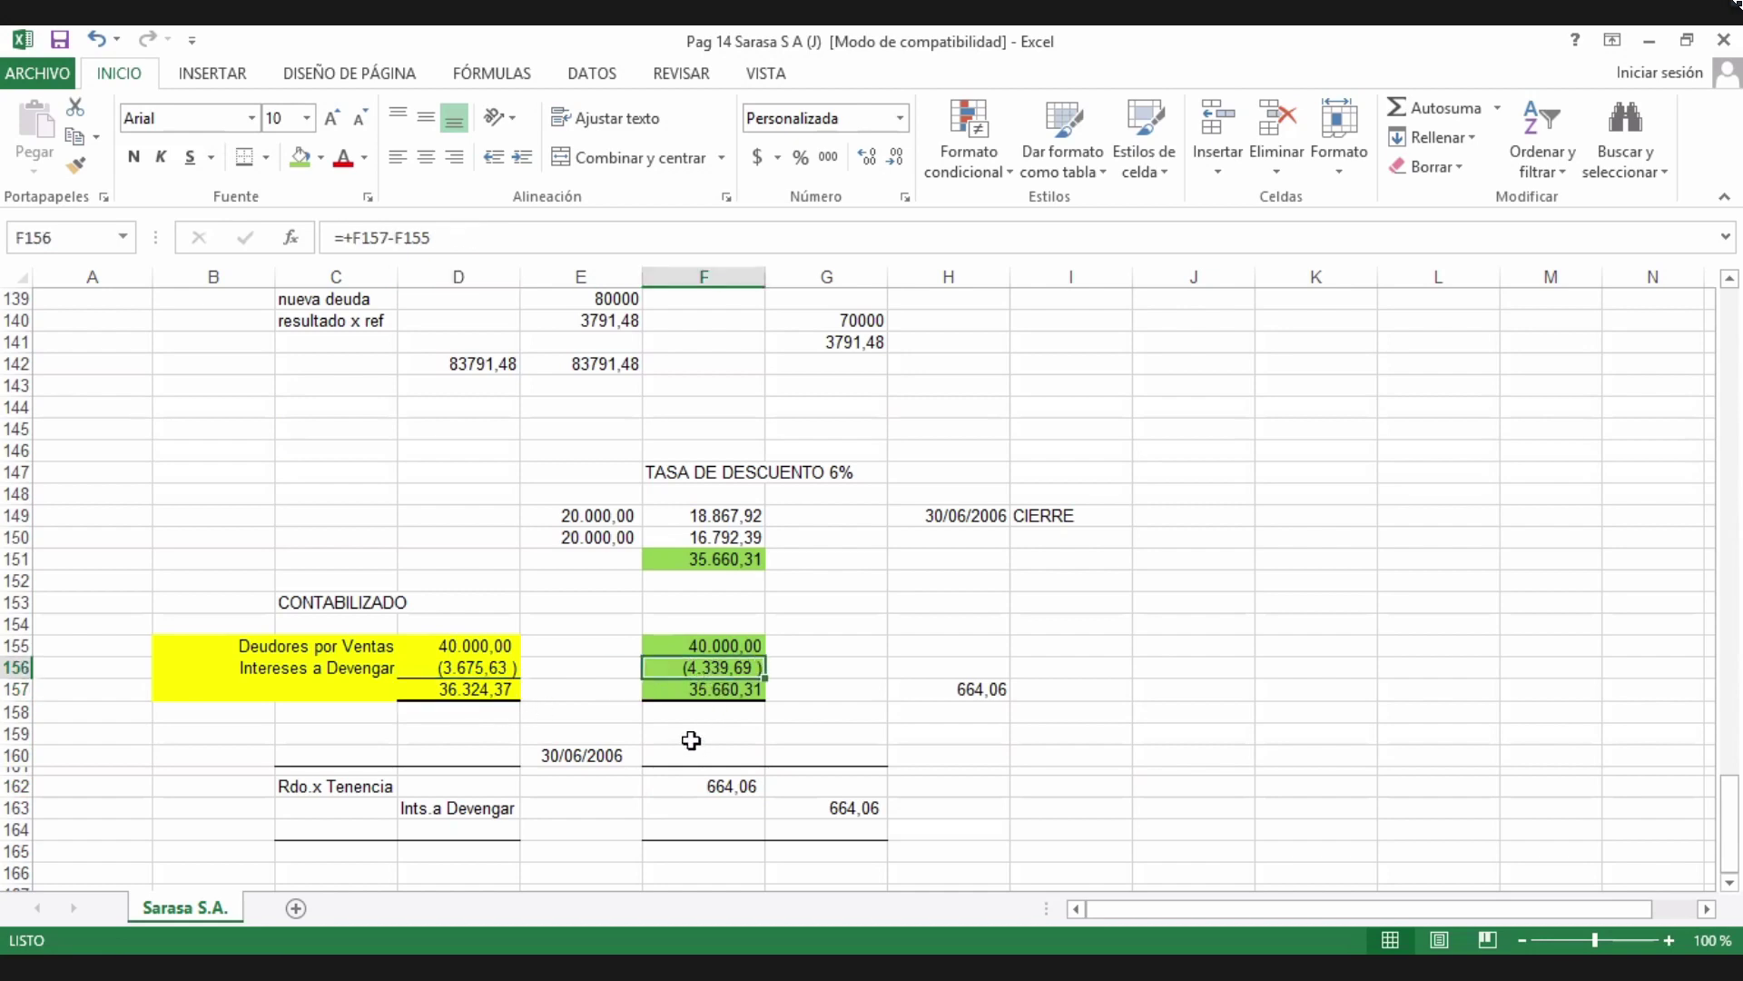
Compare the discounted net receivable in F157 with the debit amount of the adjusting entry in F162.
click(695, 690)
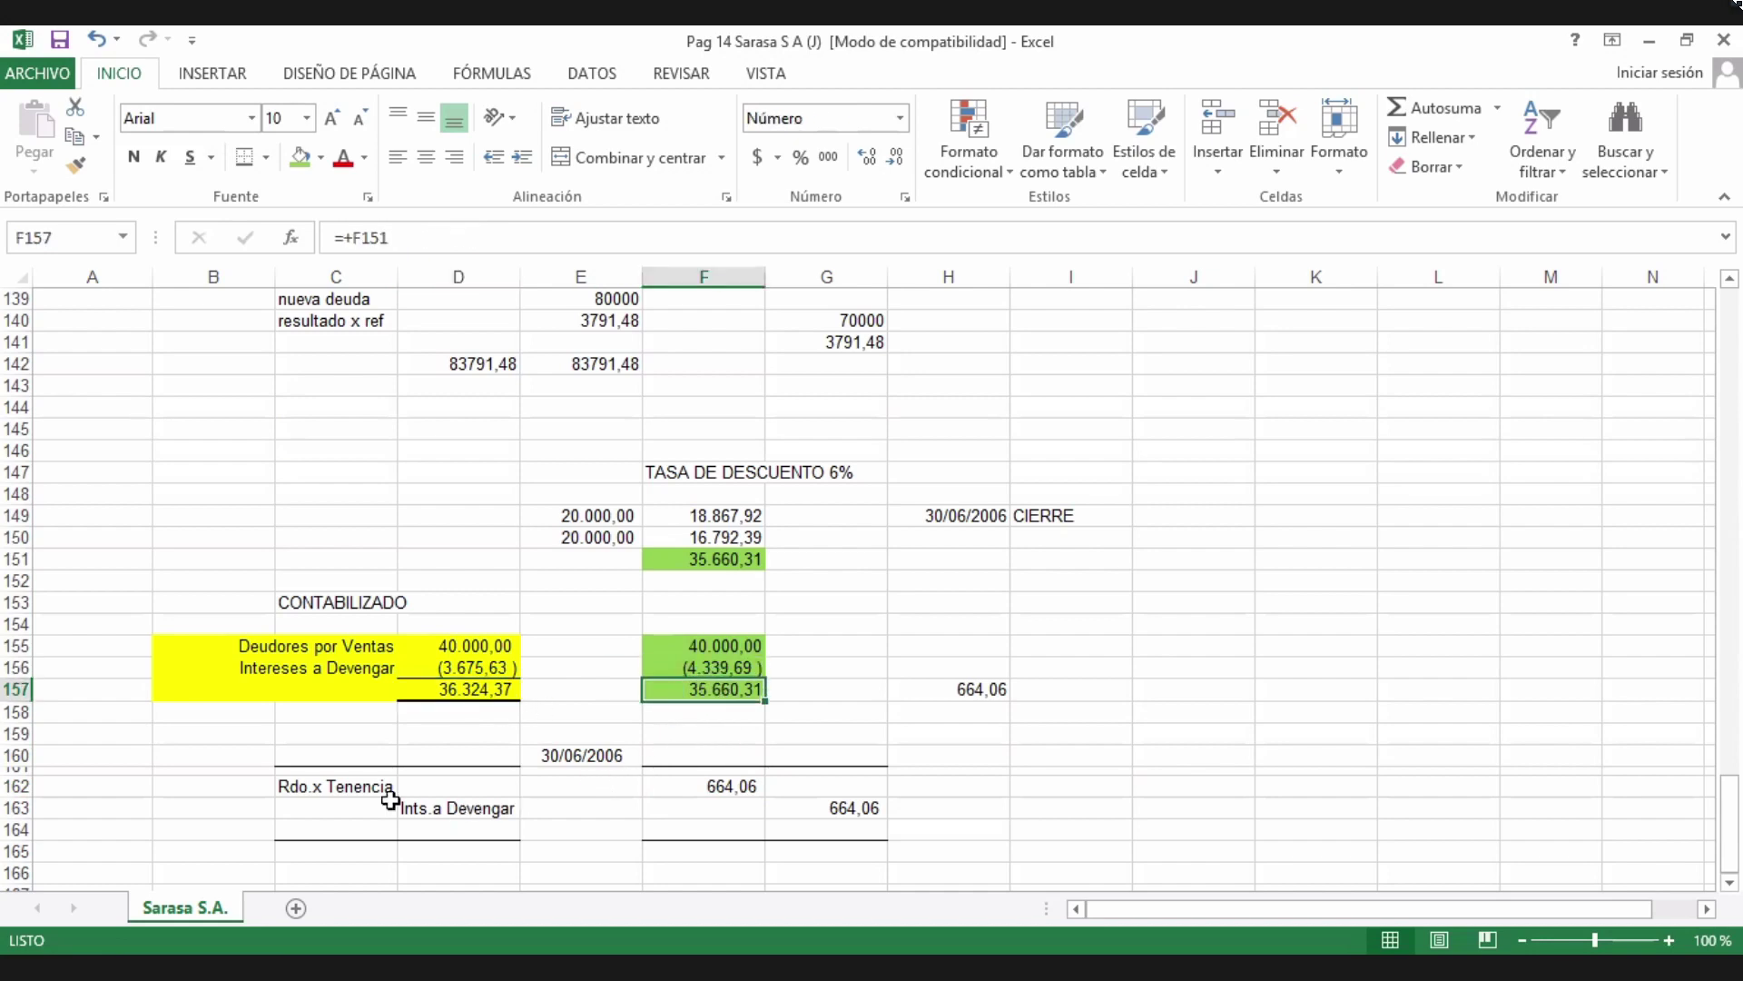
click(670, 787)
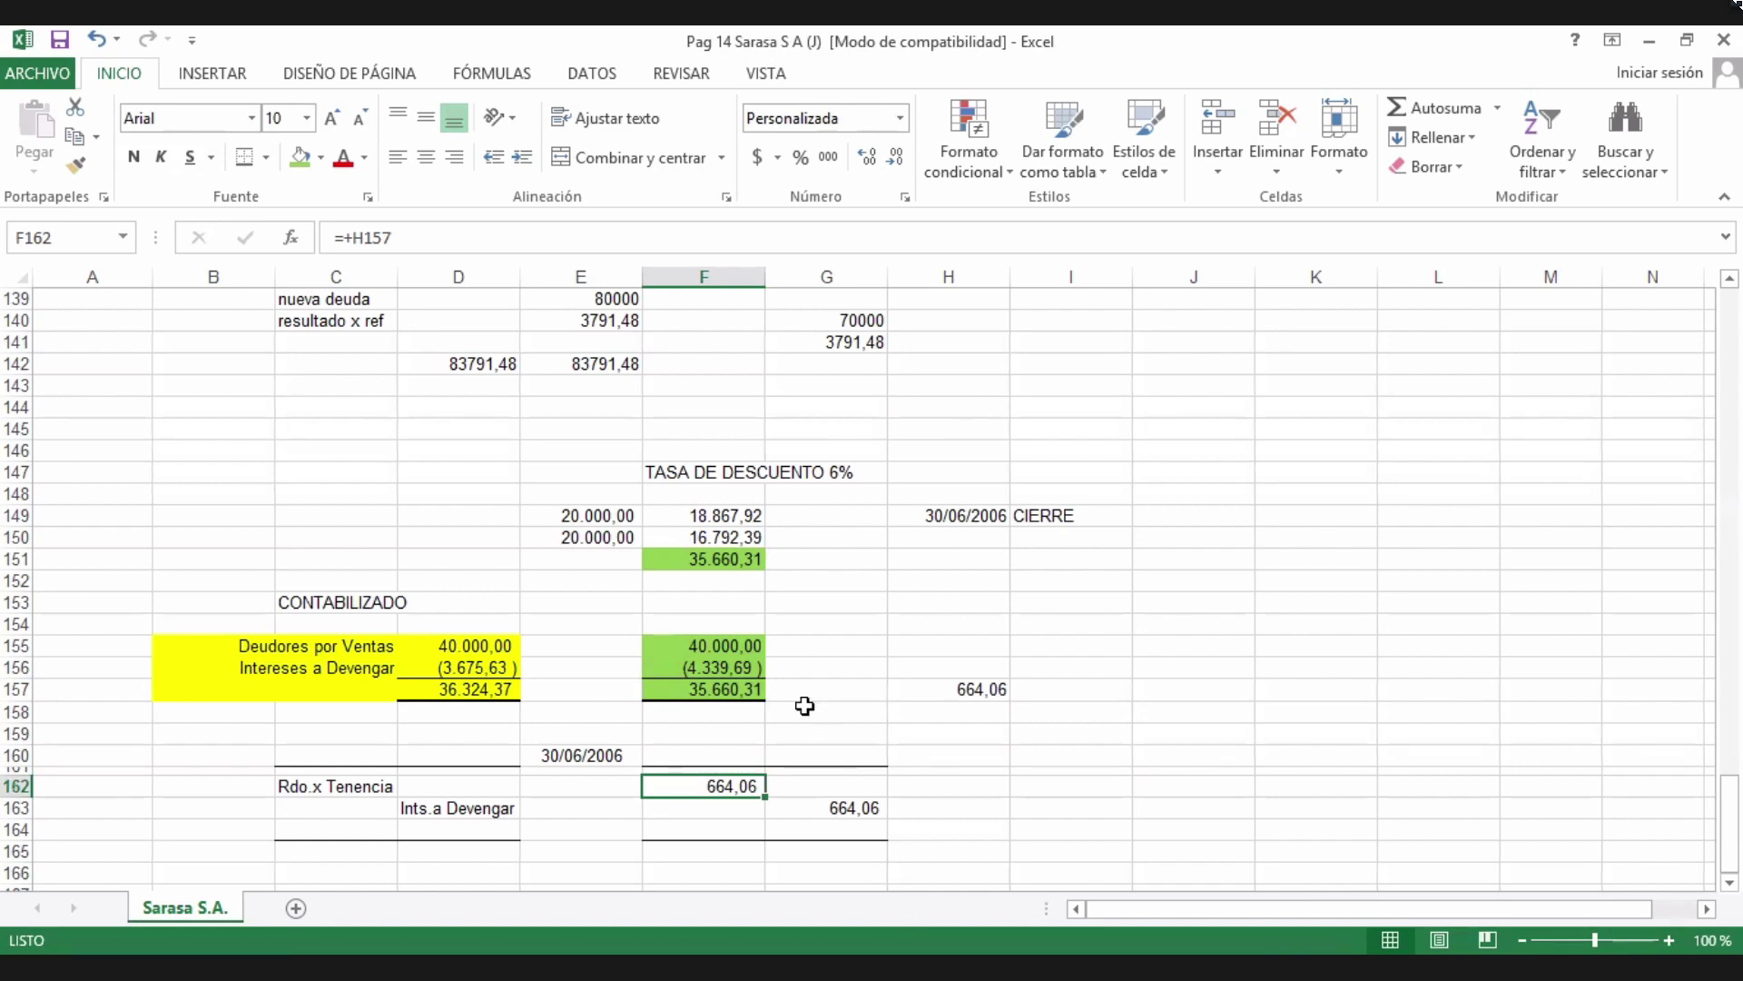
Enter the section title "CREDITO NEGOCIADO" in B145, above the 6% discount calculation.
click(166, 436)
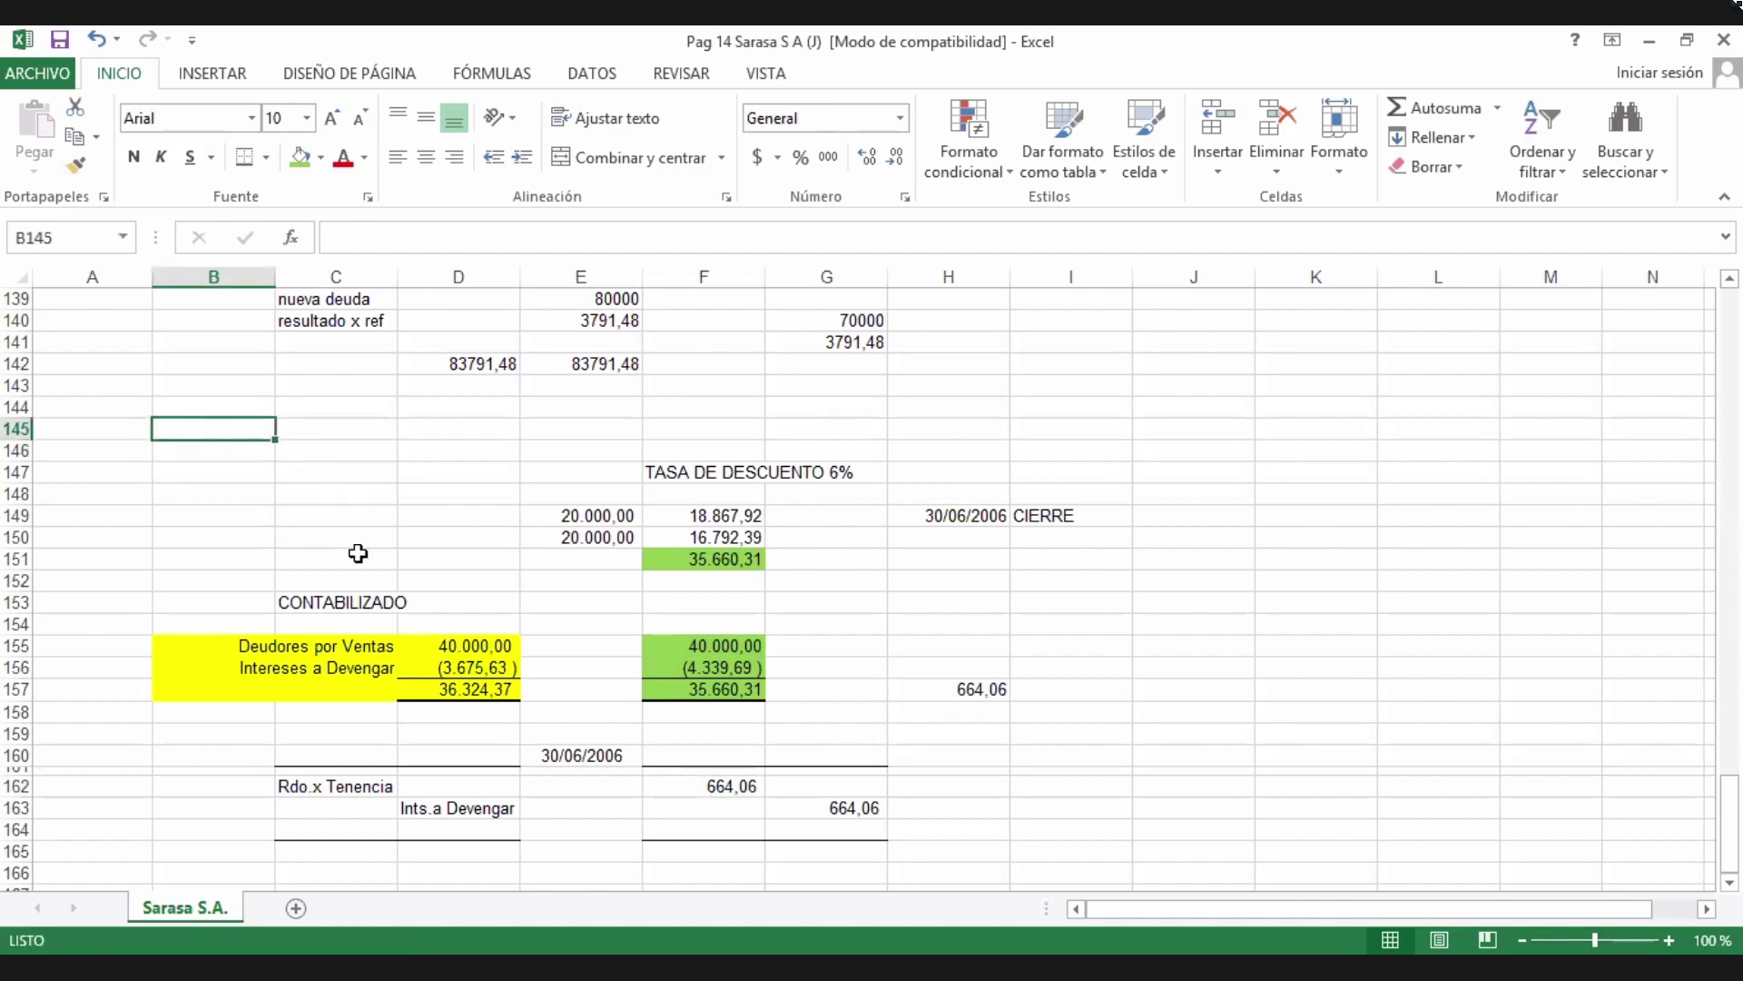
text(CRE)
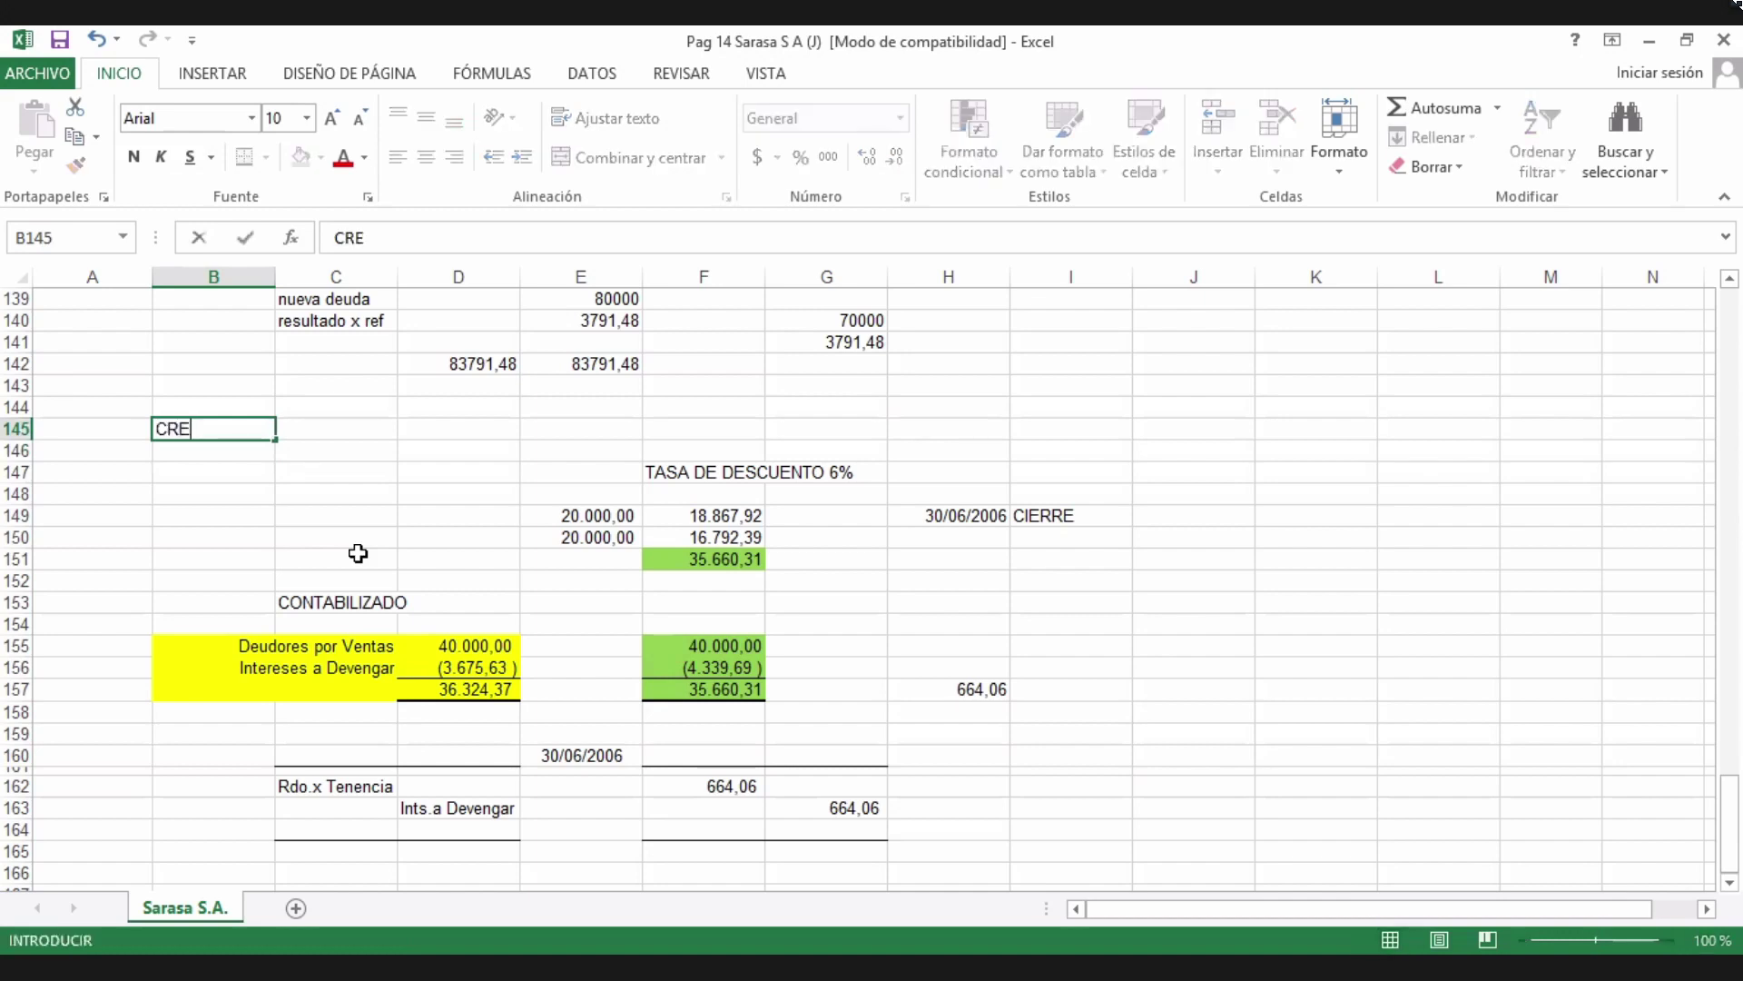
text(DITO NE)
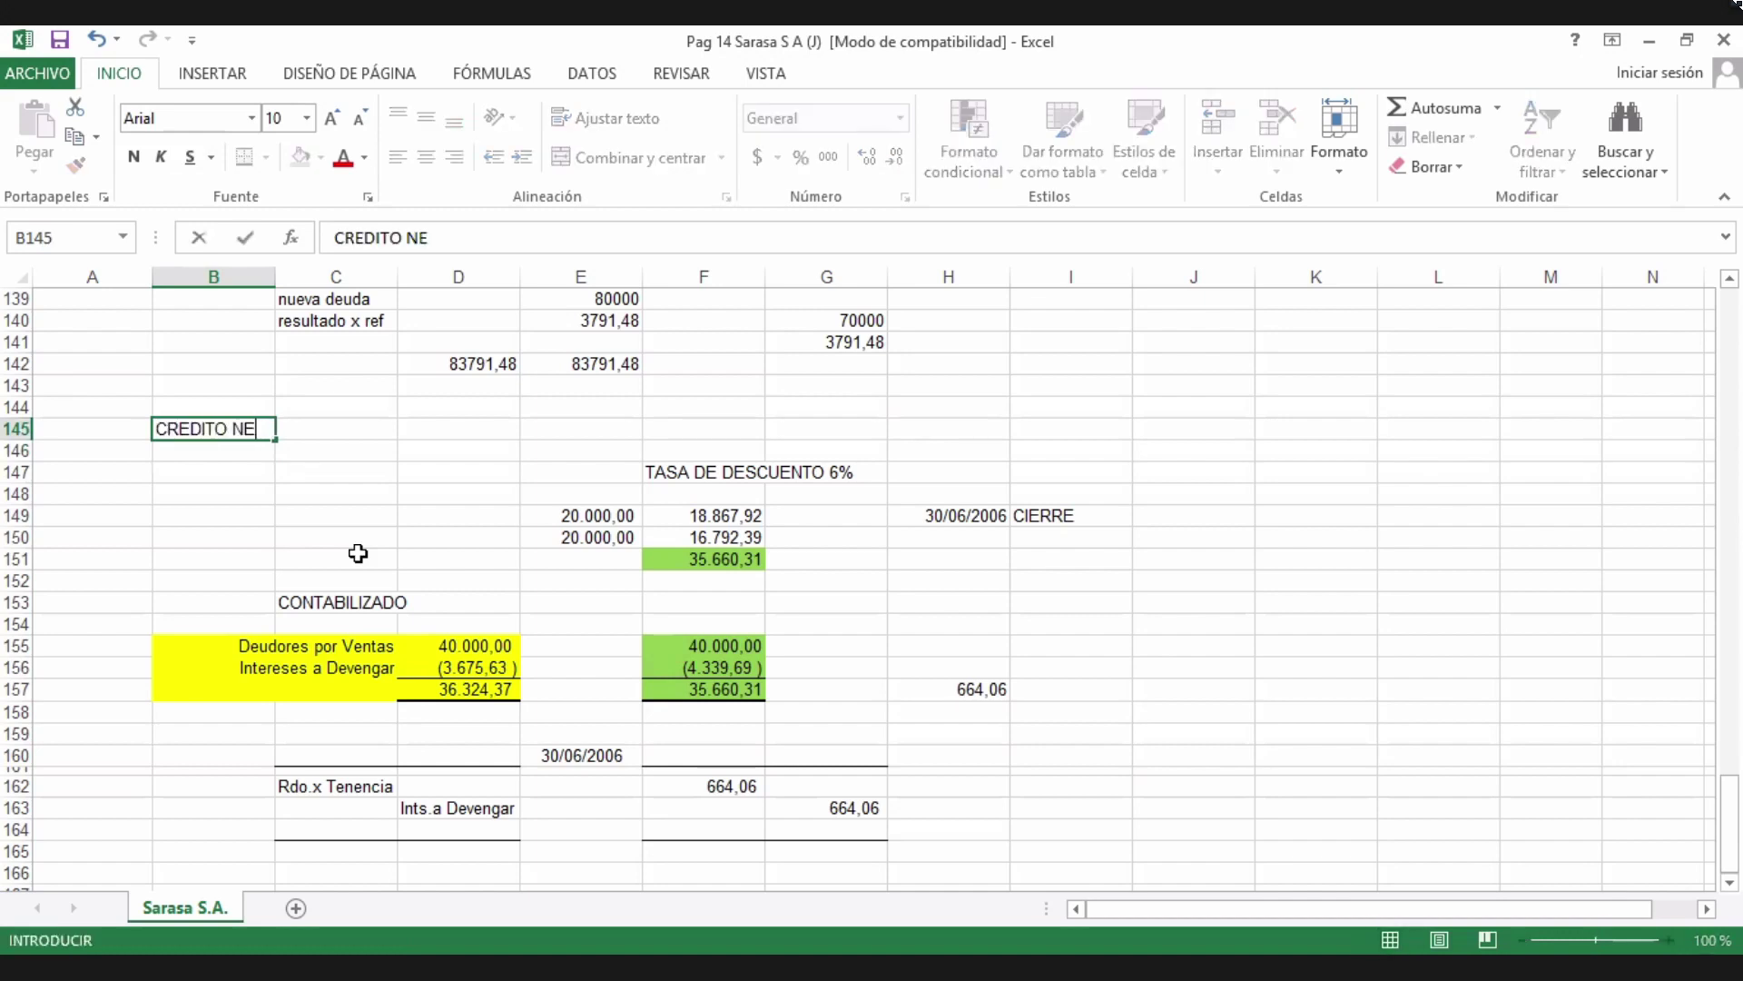
text(GOCIA)
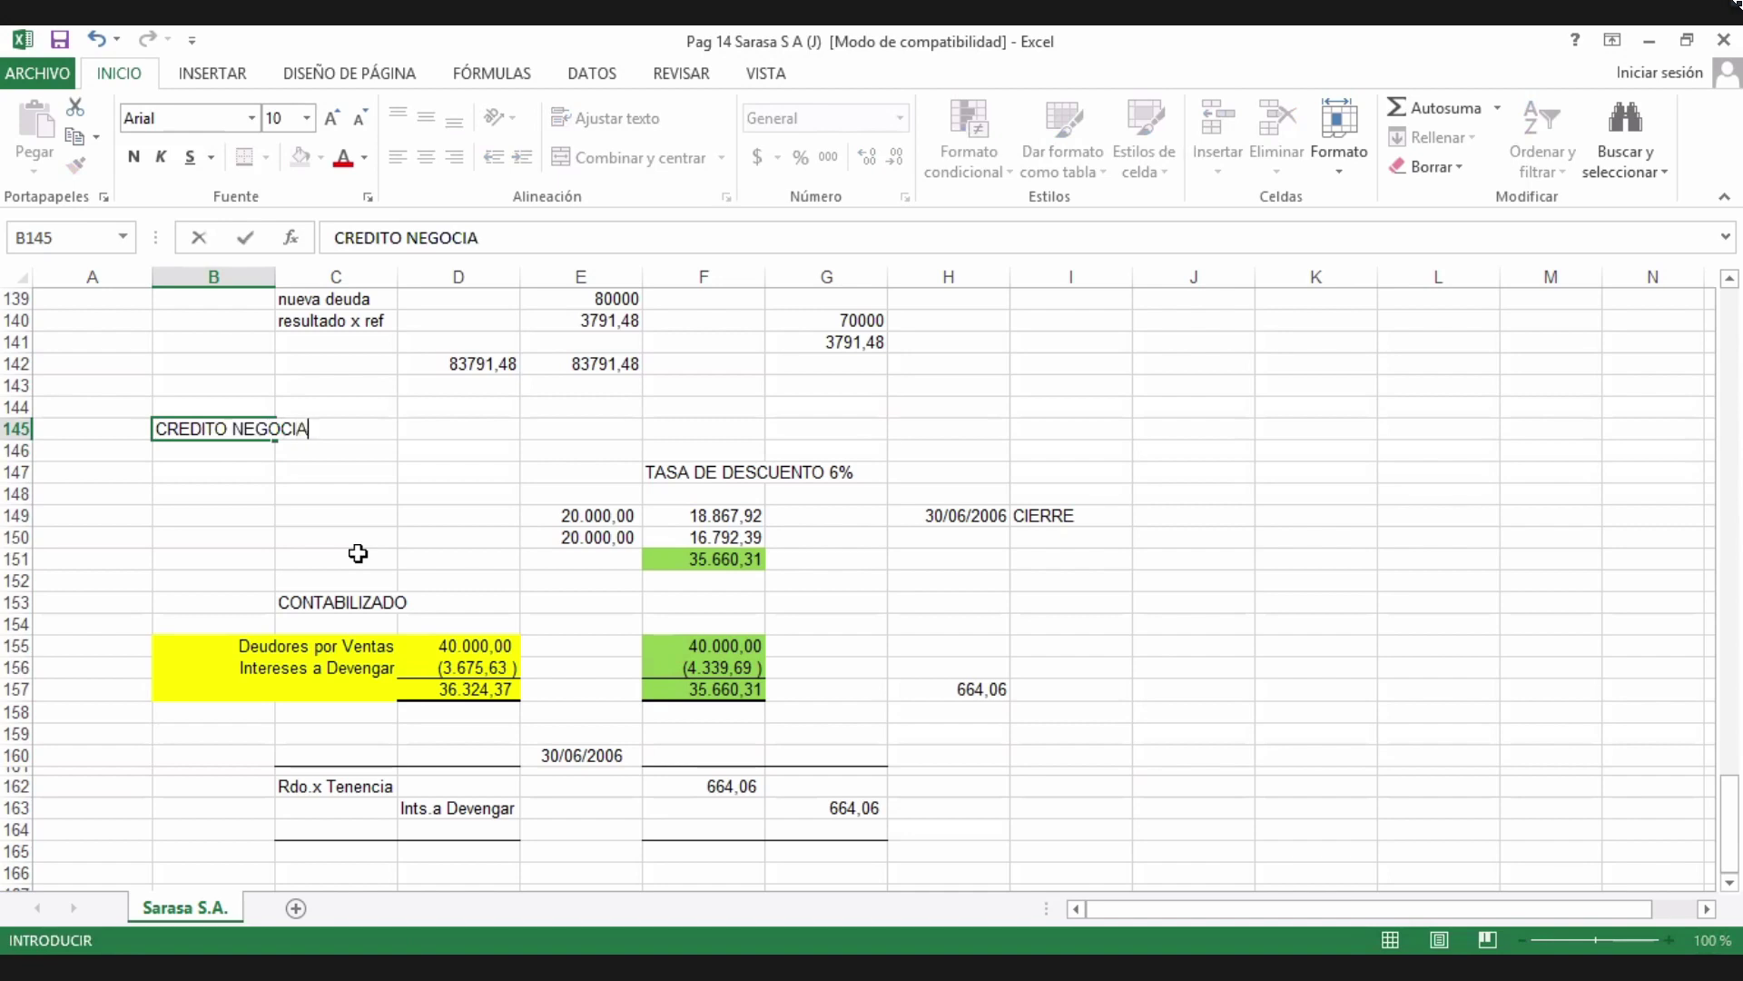
text(DO)
key(Return)
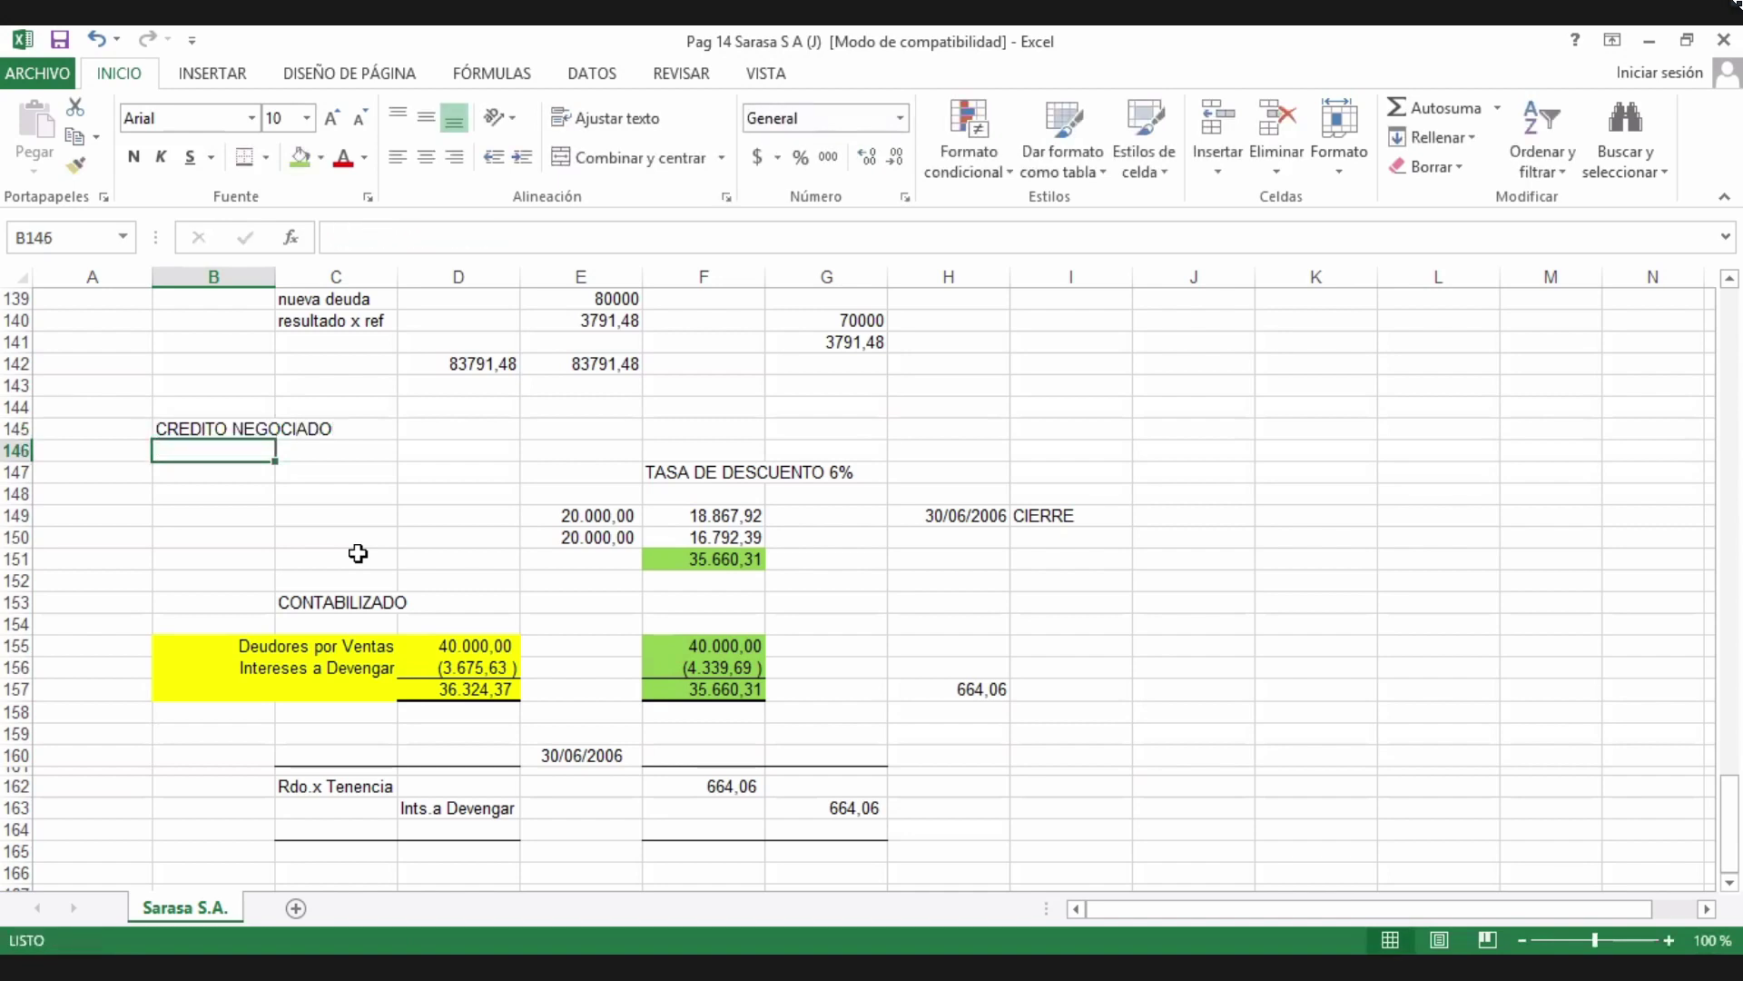
Format the whole of row 145 with font size 16 and a light blue fill.
click(19, 428)
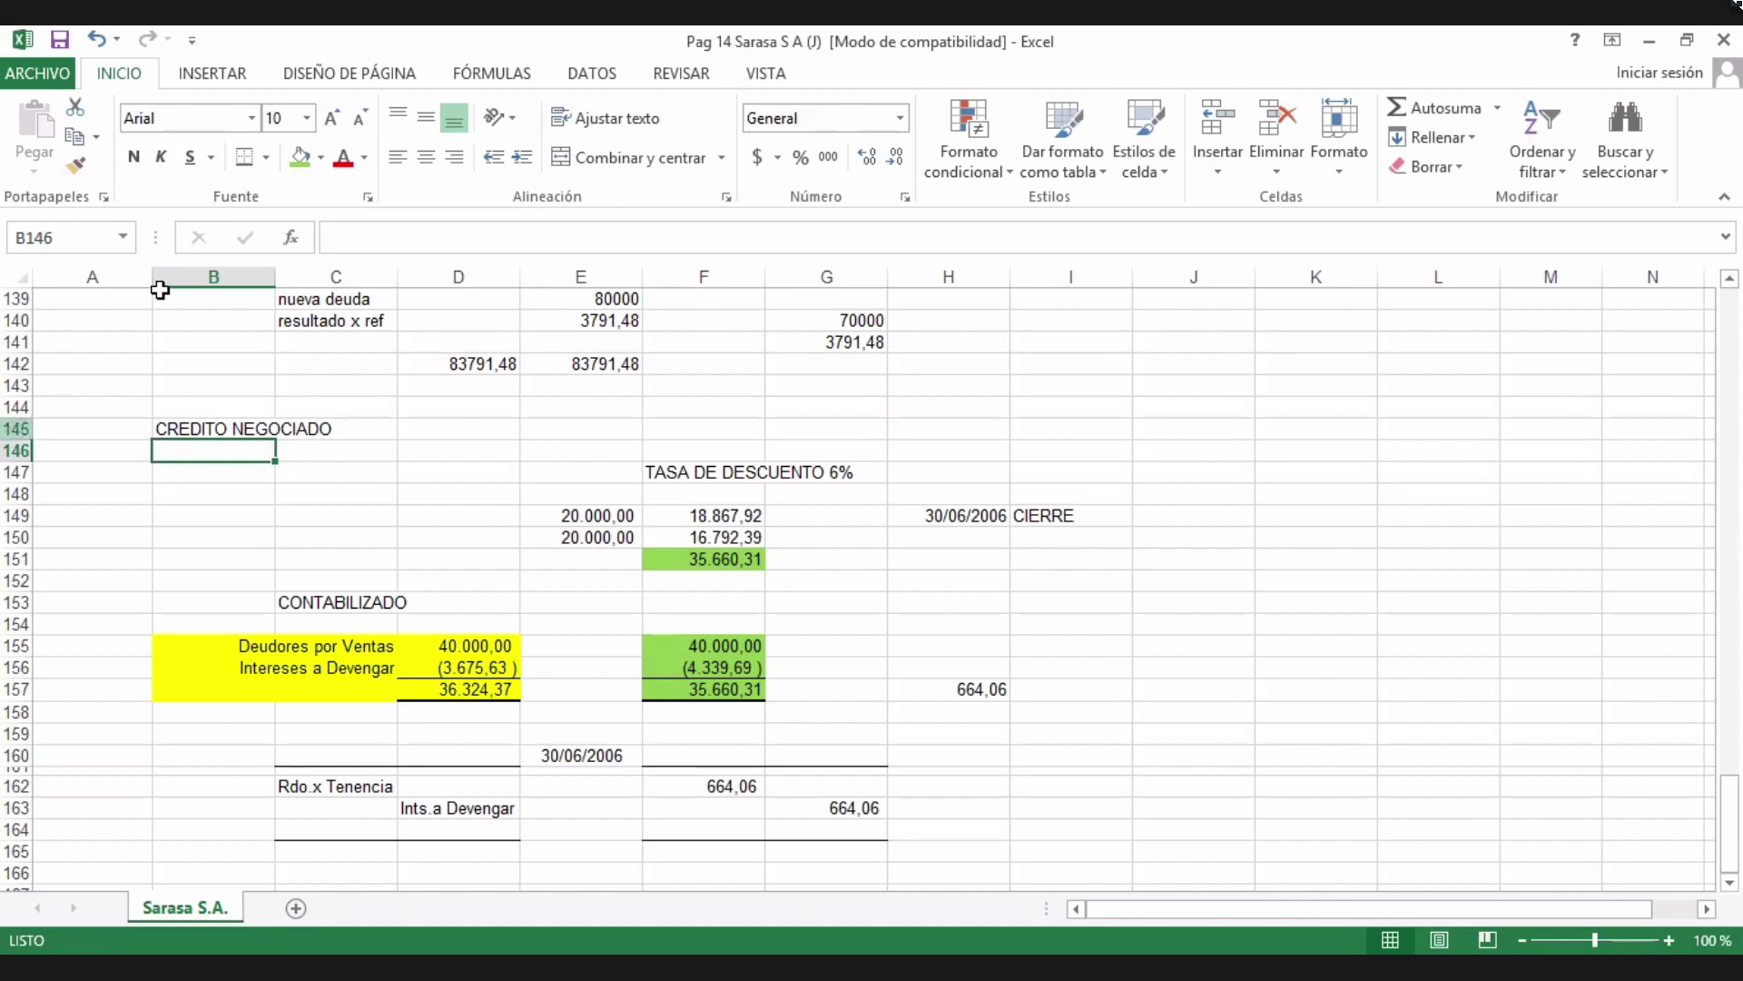
click(307, 118)
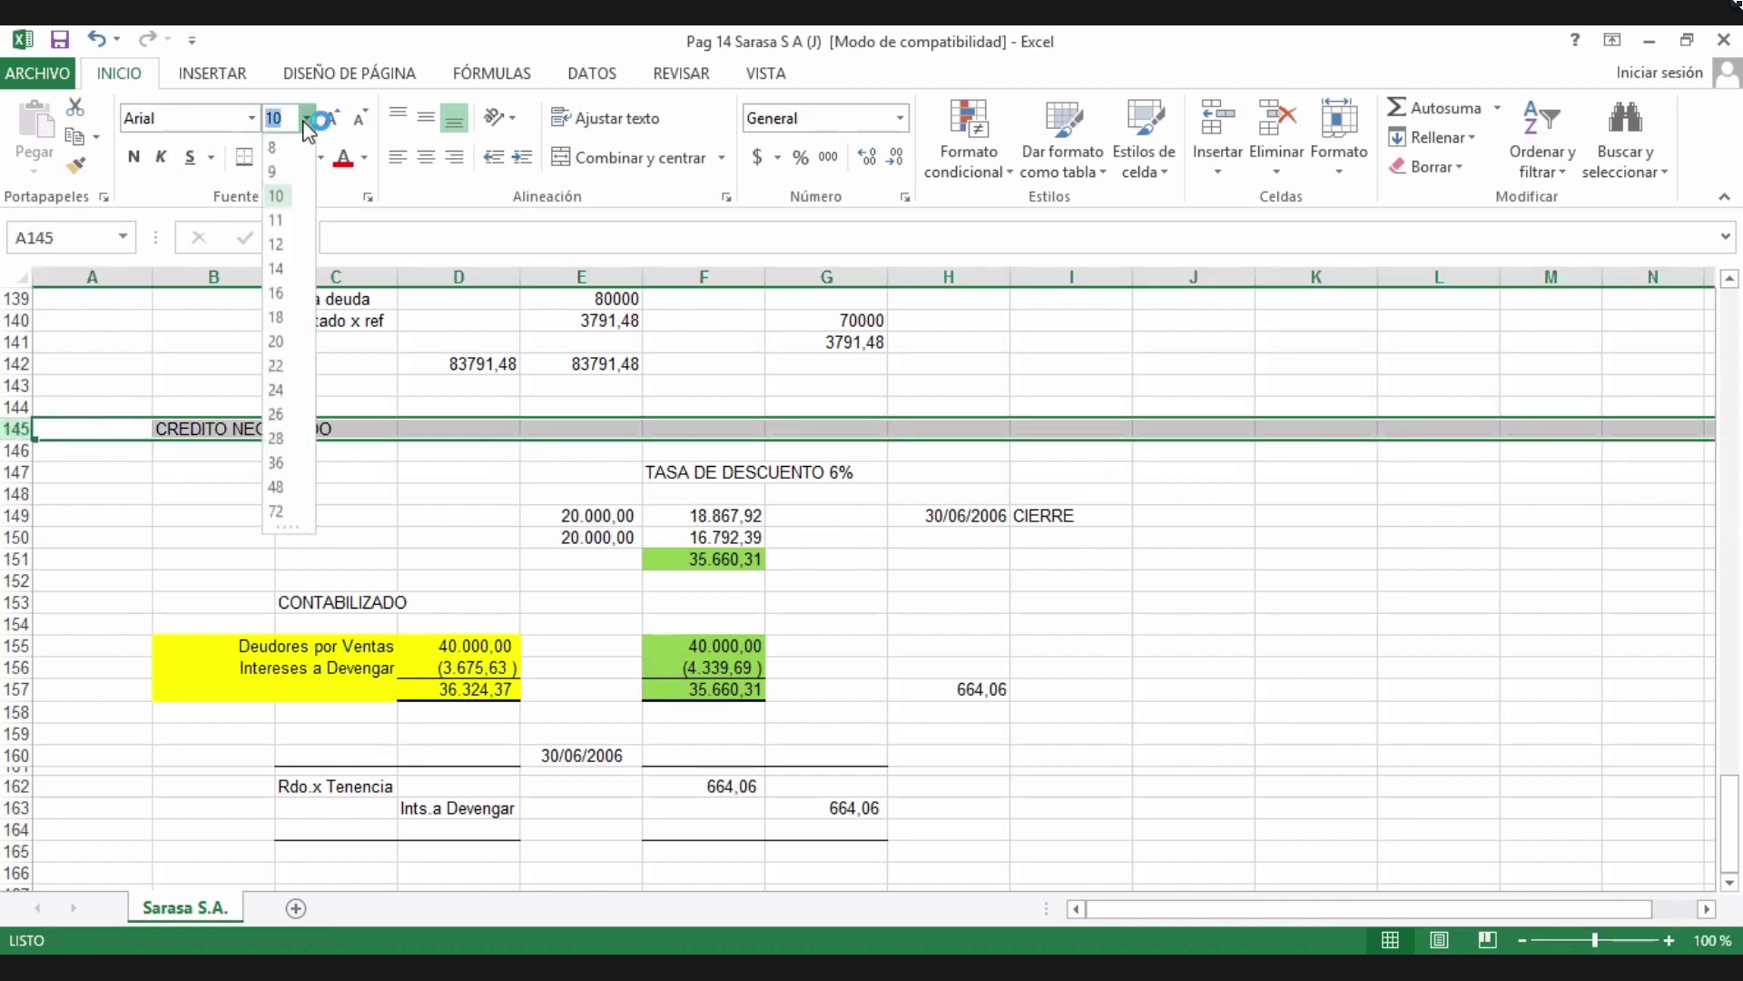
click(279, 293)
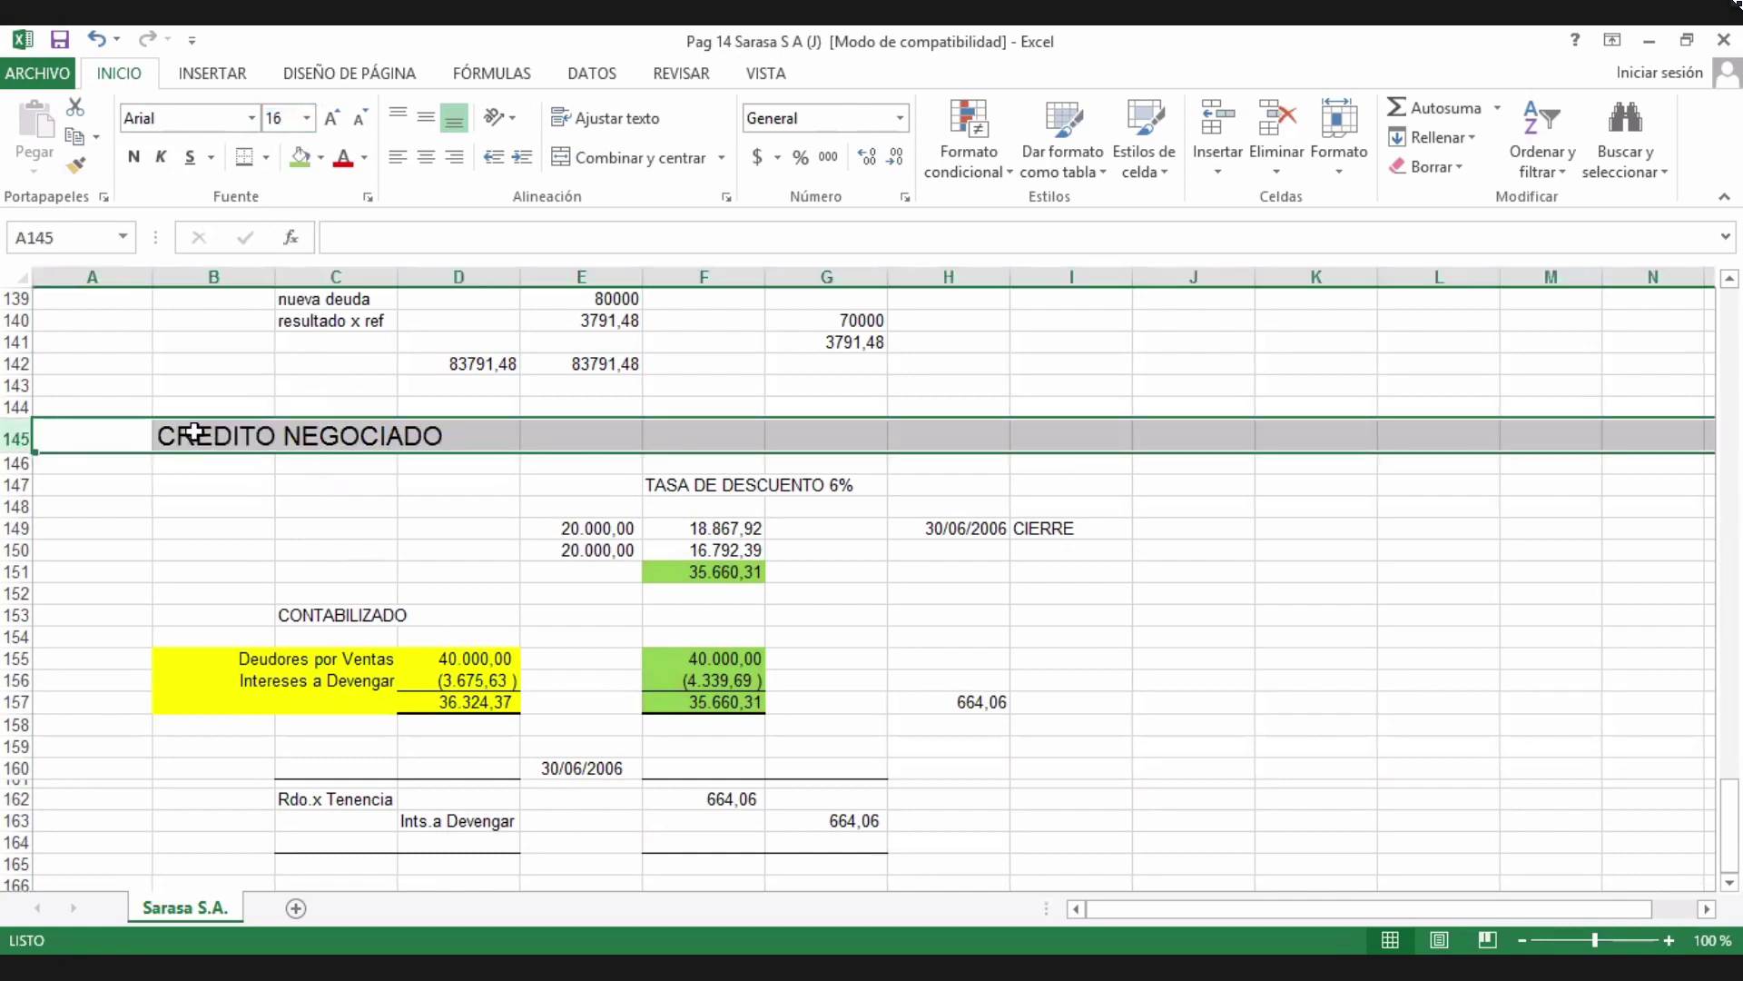
click(322, 159)
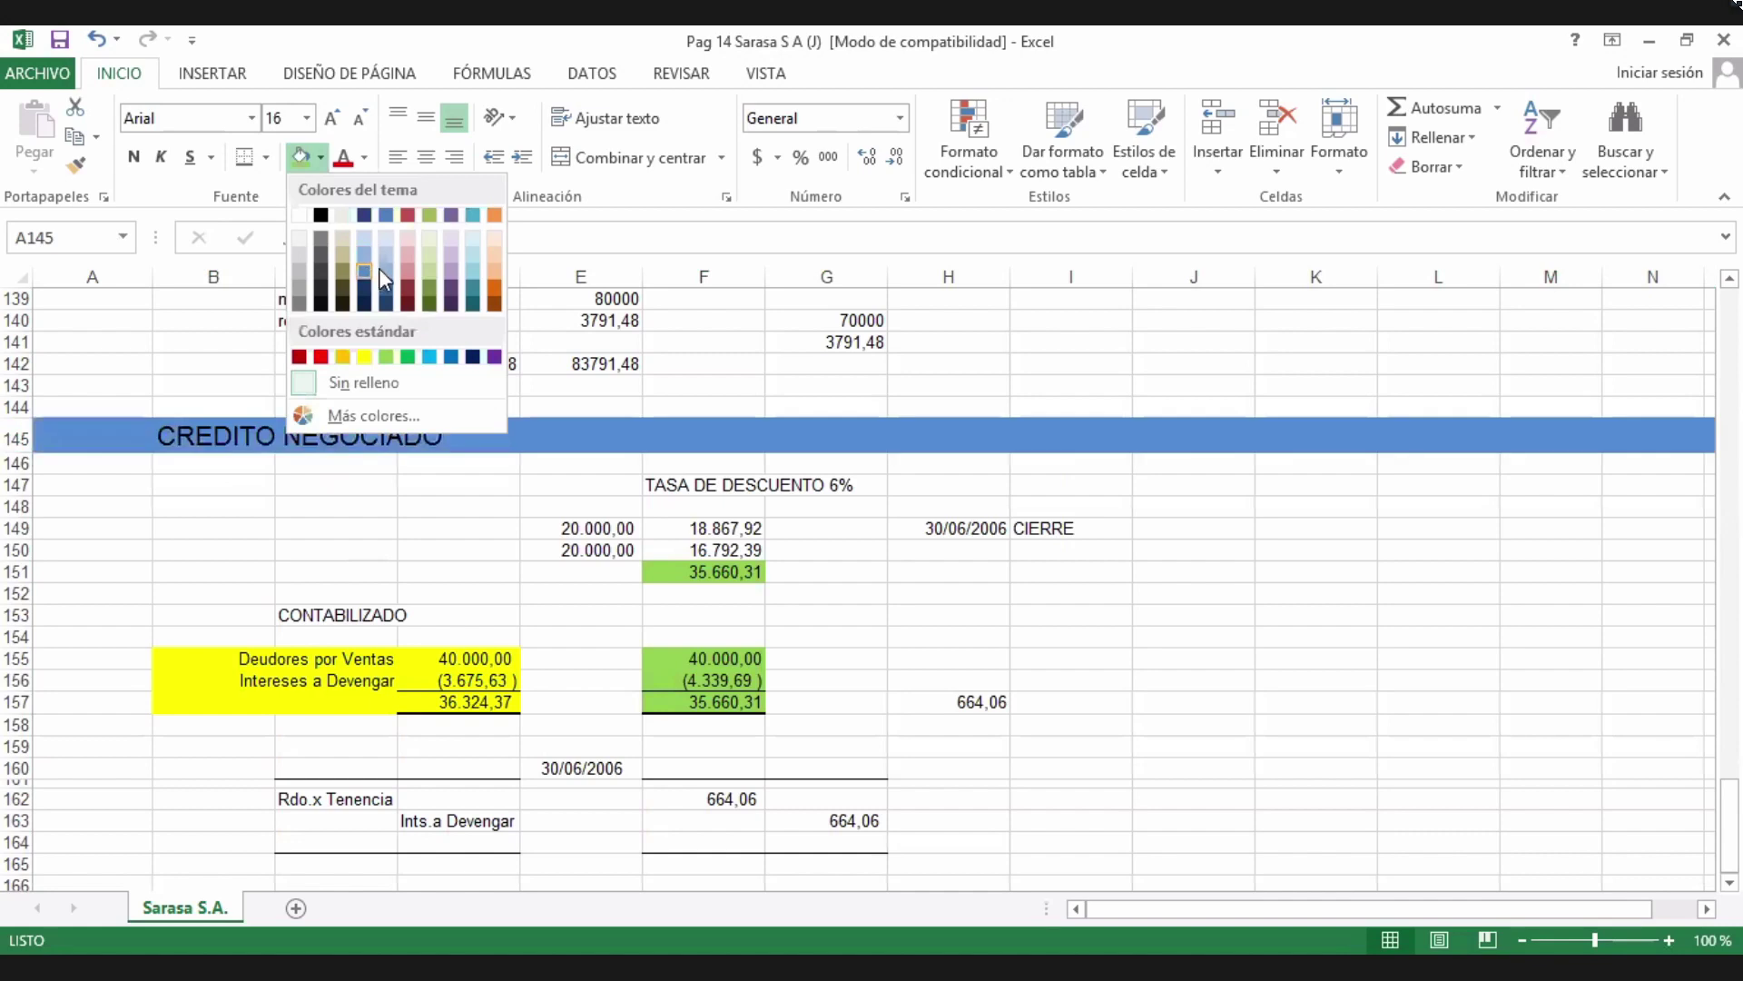
click(308, 514)
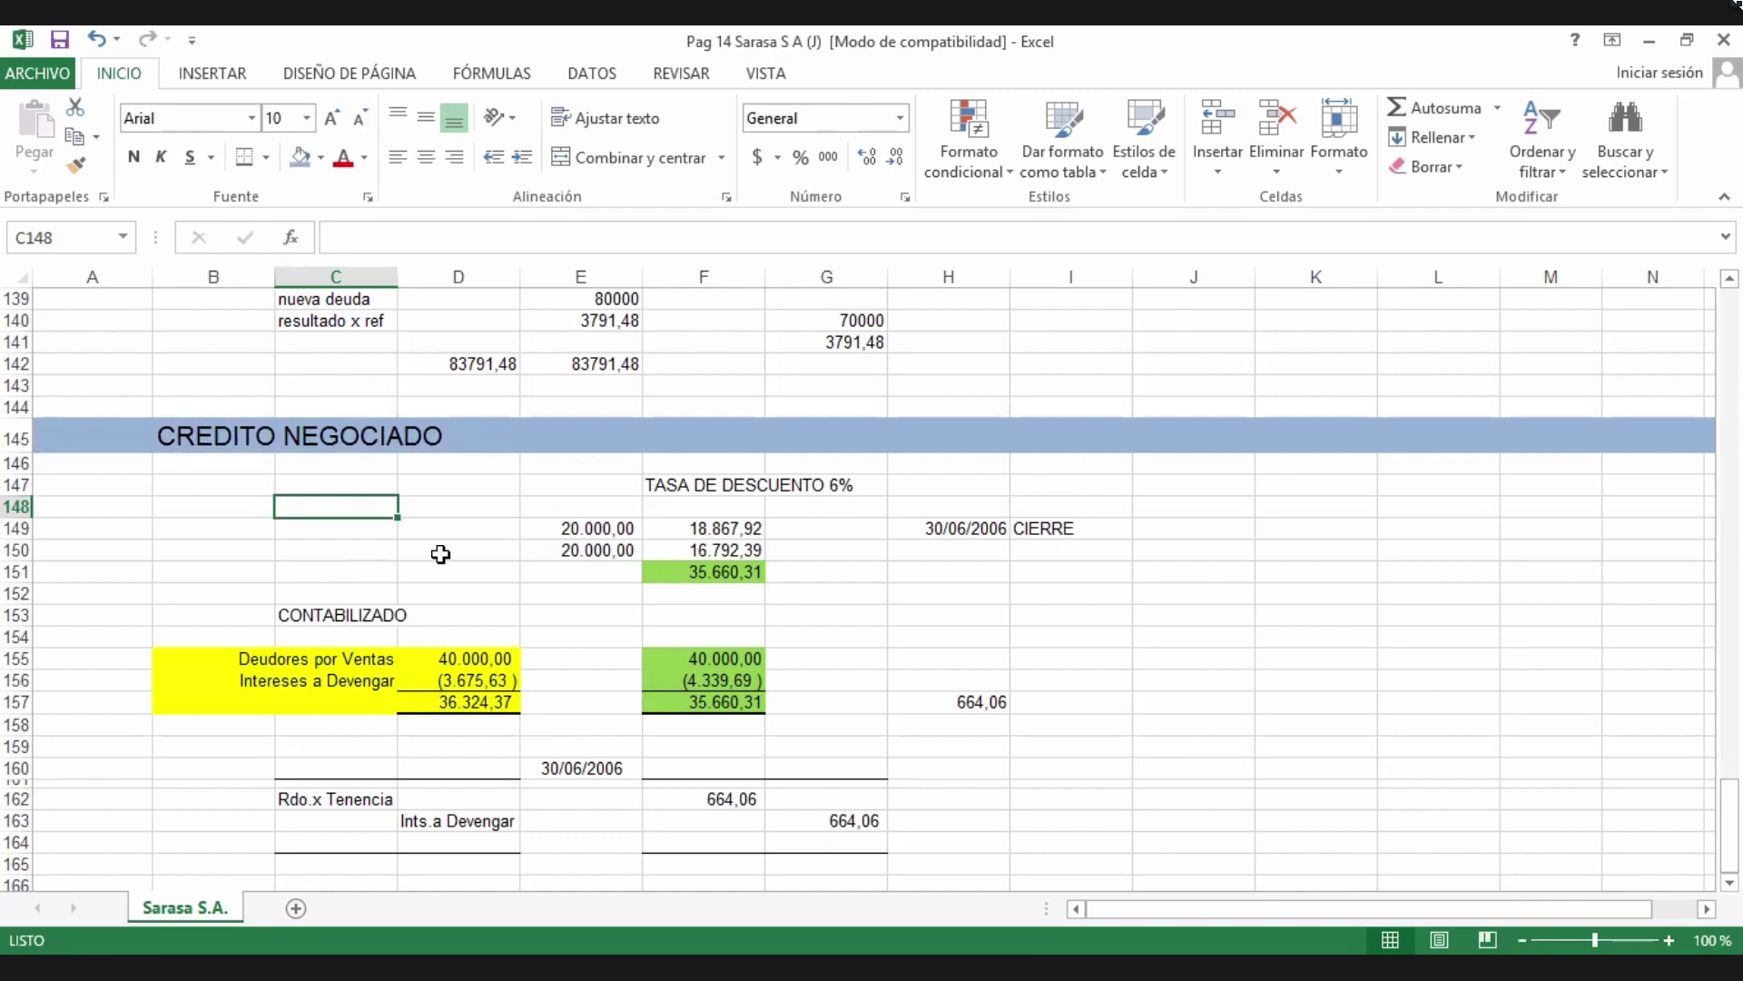
Review the CREDITO NEGOCIADO section, the debt calculation in rows 130 to 142, and the installment table and booked balance in rows 82 to 97.
scroll(636, 540, down, 4)
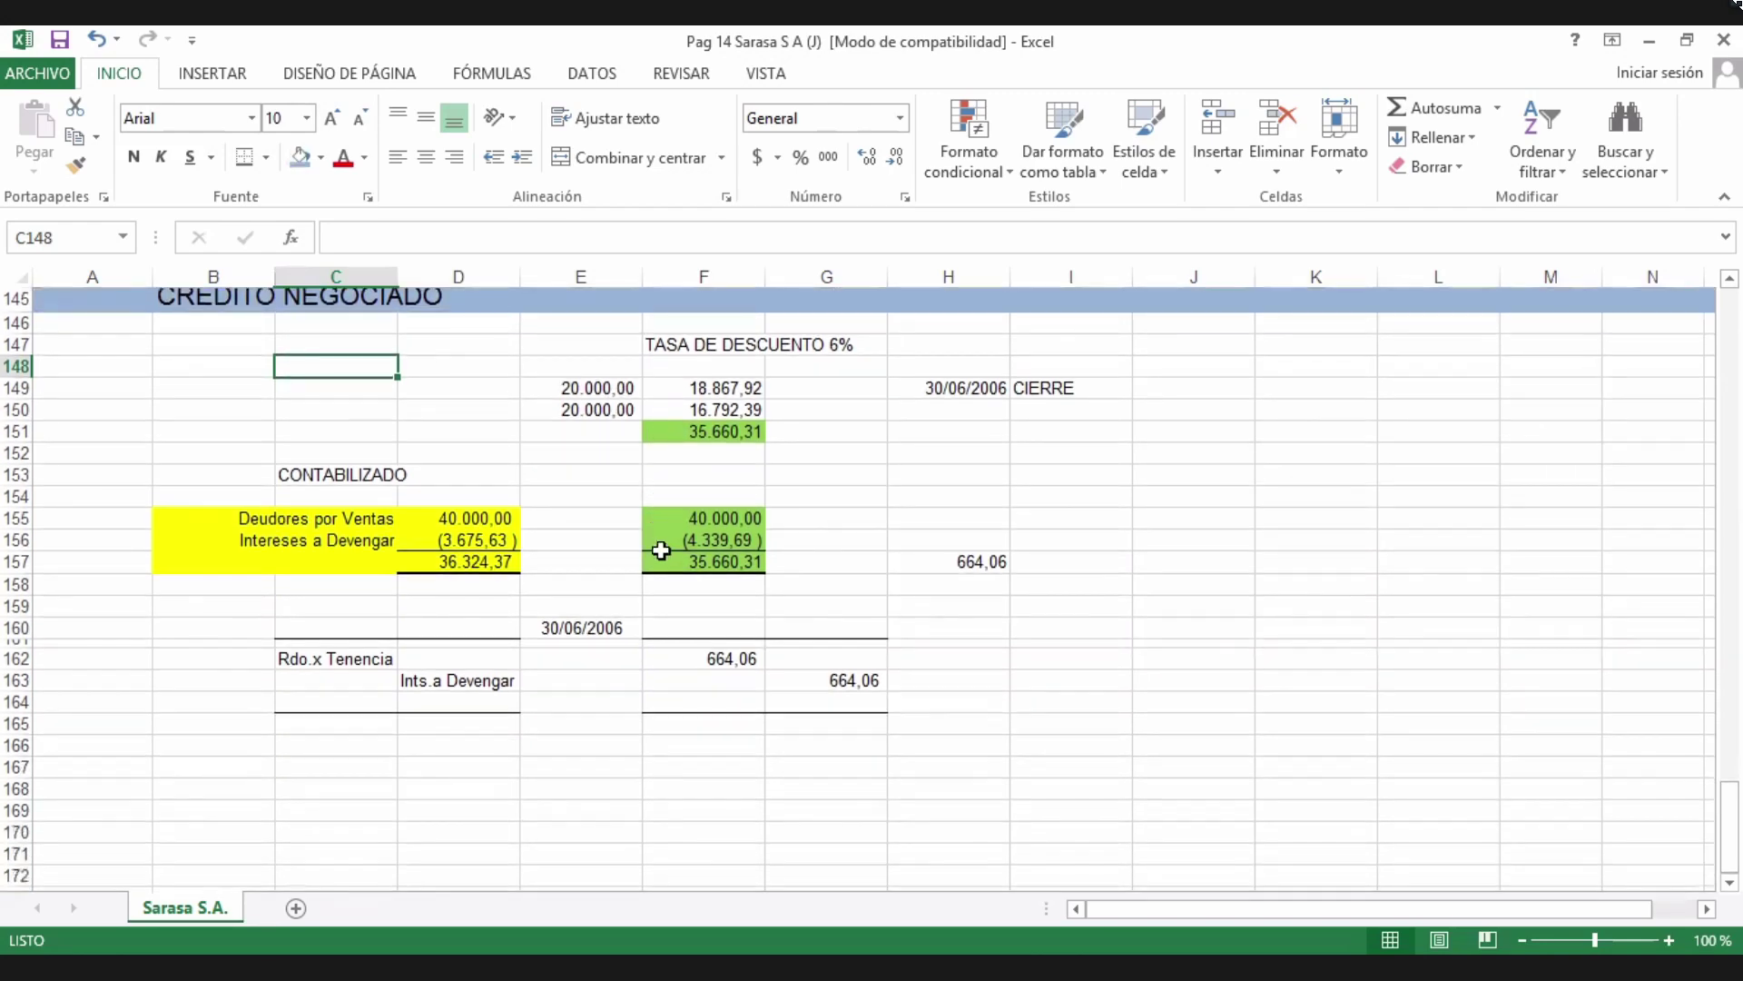
scroll(658, 615, up, 2)
scroll(613, 724, up, 1)
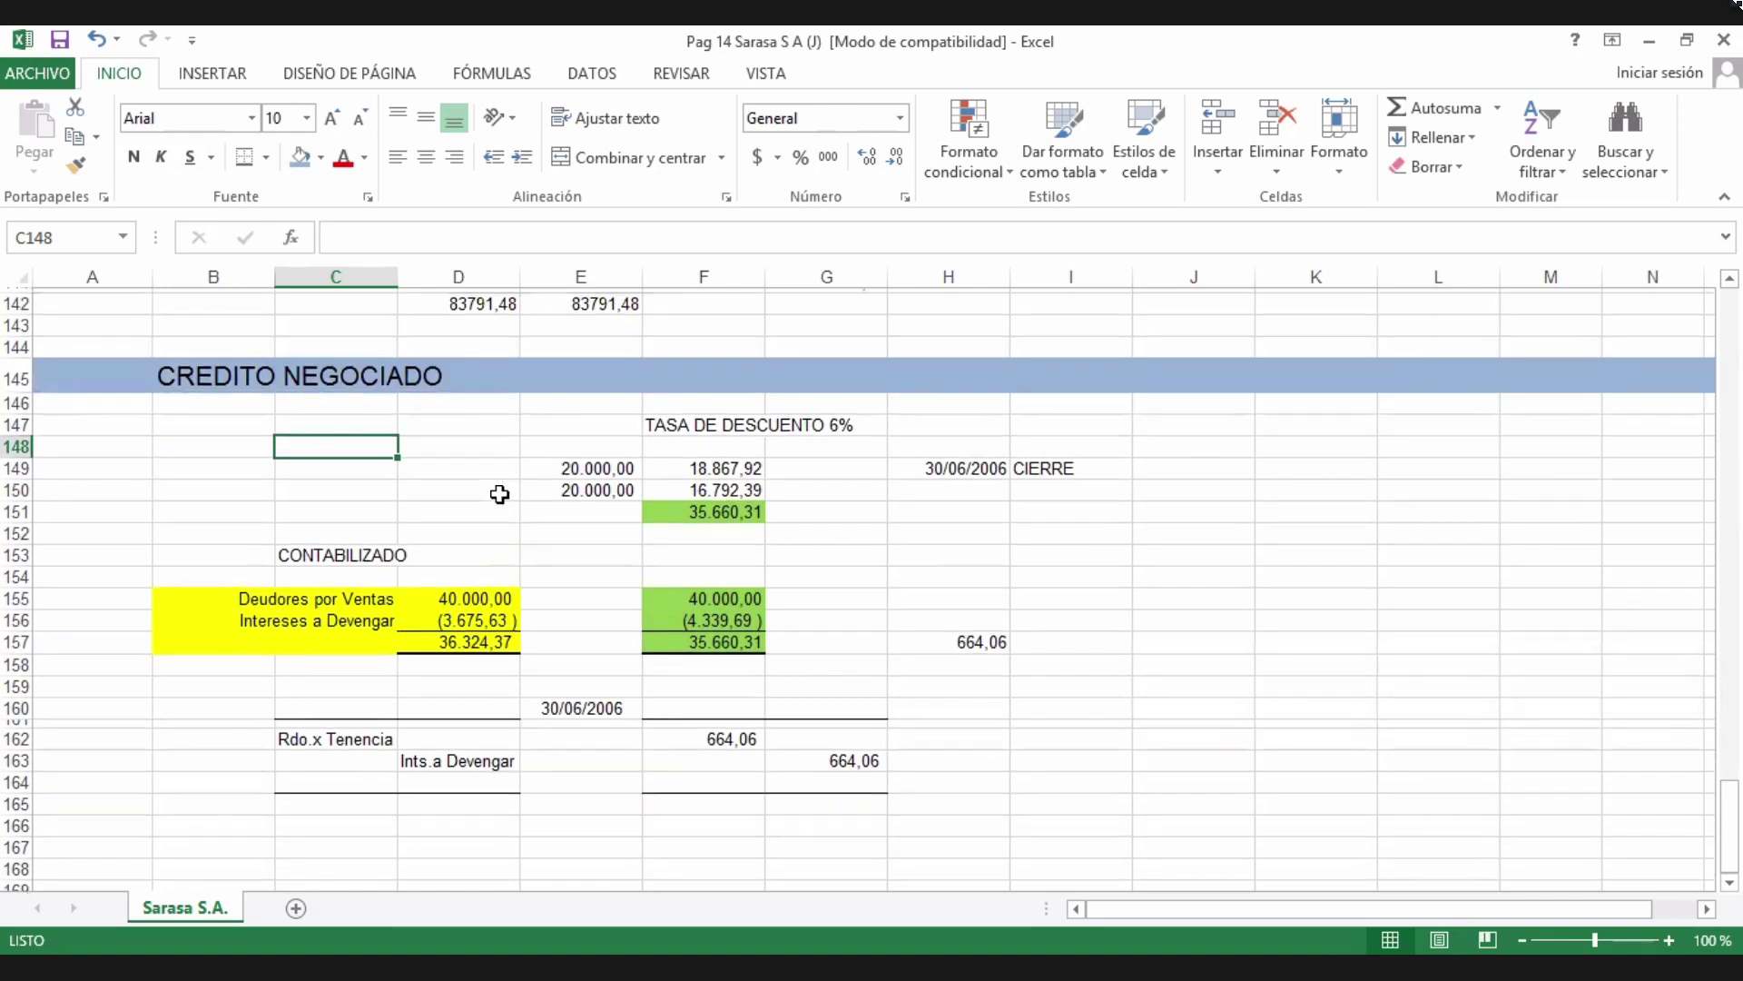
scroll(502, 482, up, 10)
scroll(502, 479, up, 11)
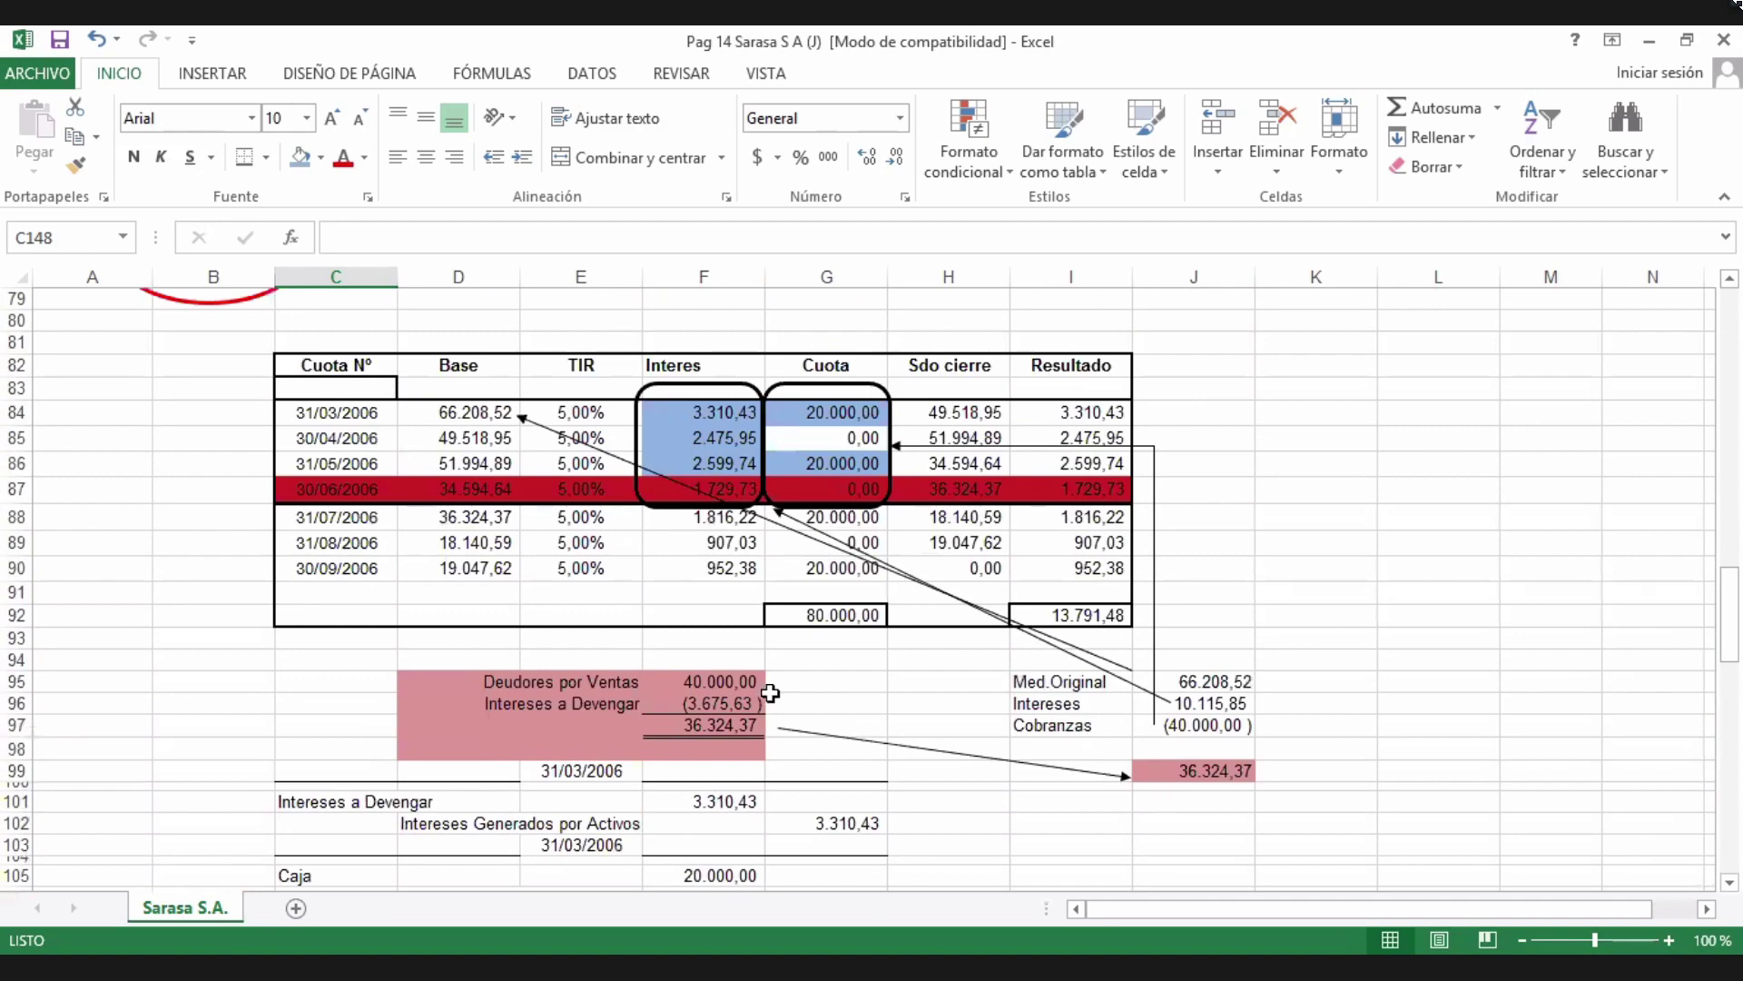
scroll(526, 587, down, 2)
scroll(526, 587, down, 15)
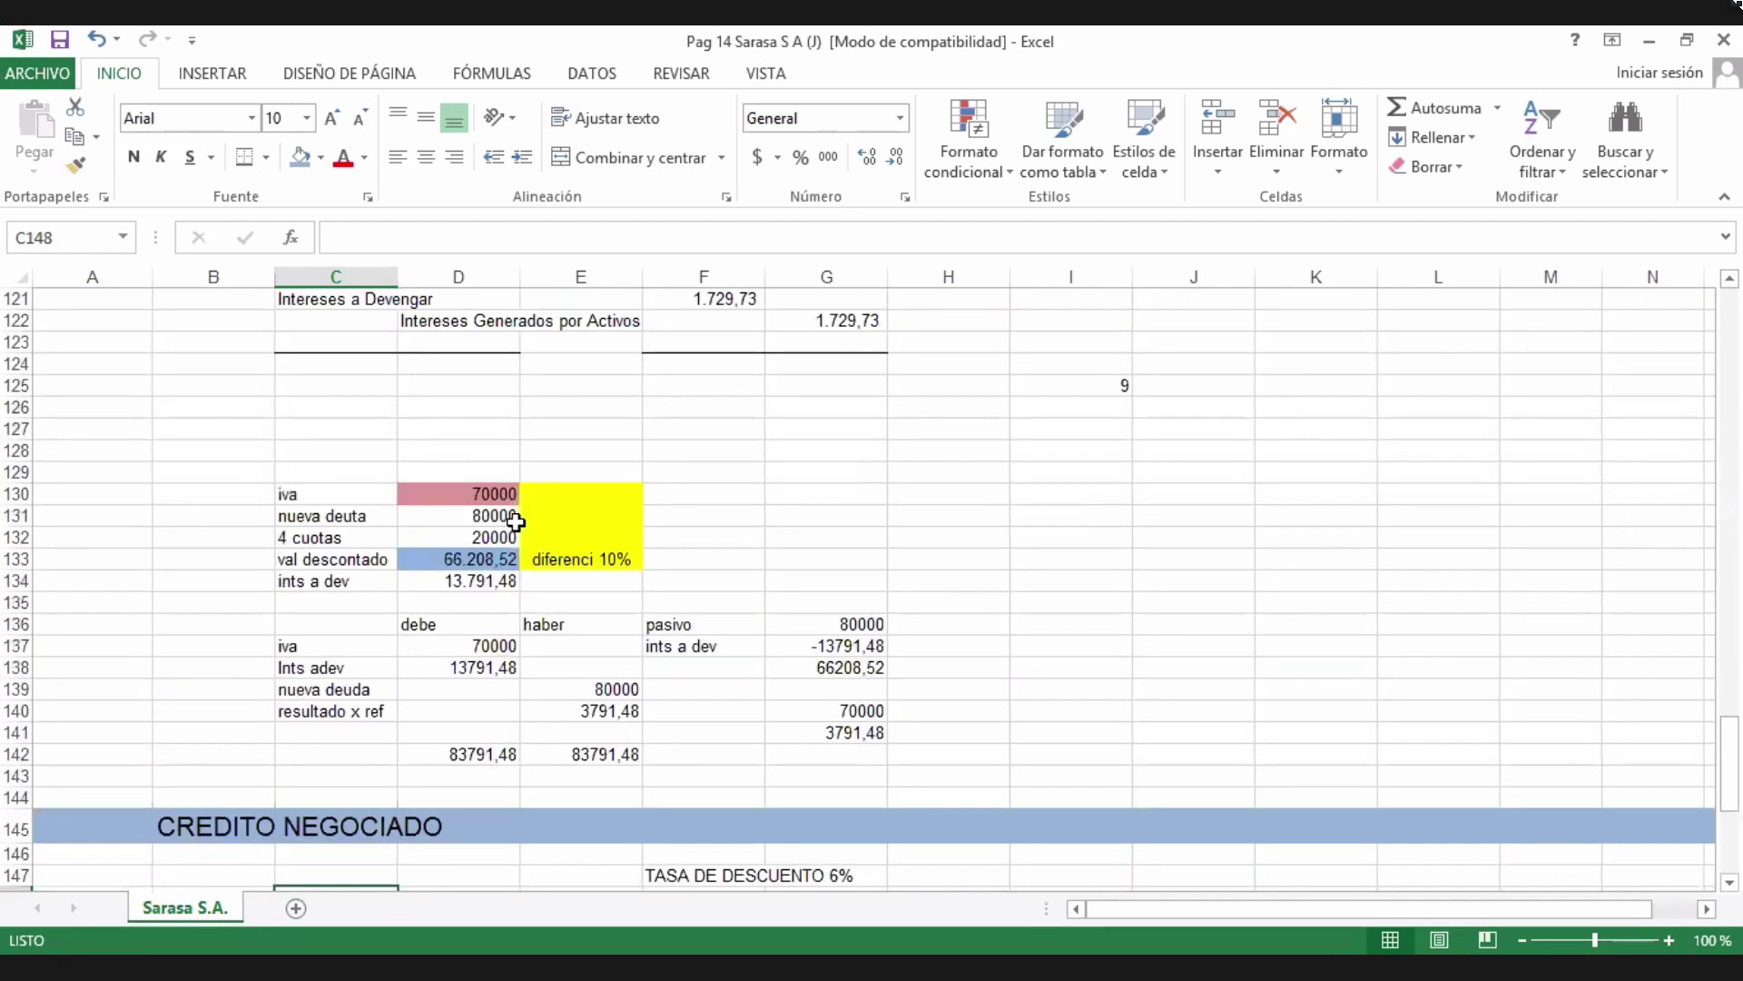
scroll(579, 652, up, 4)
scroll(717, 545, up, 2)
scroll(703, 583, up, 7)
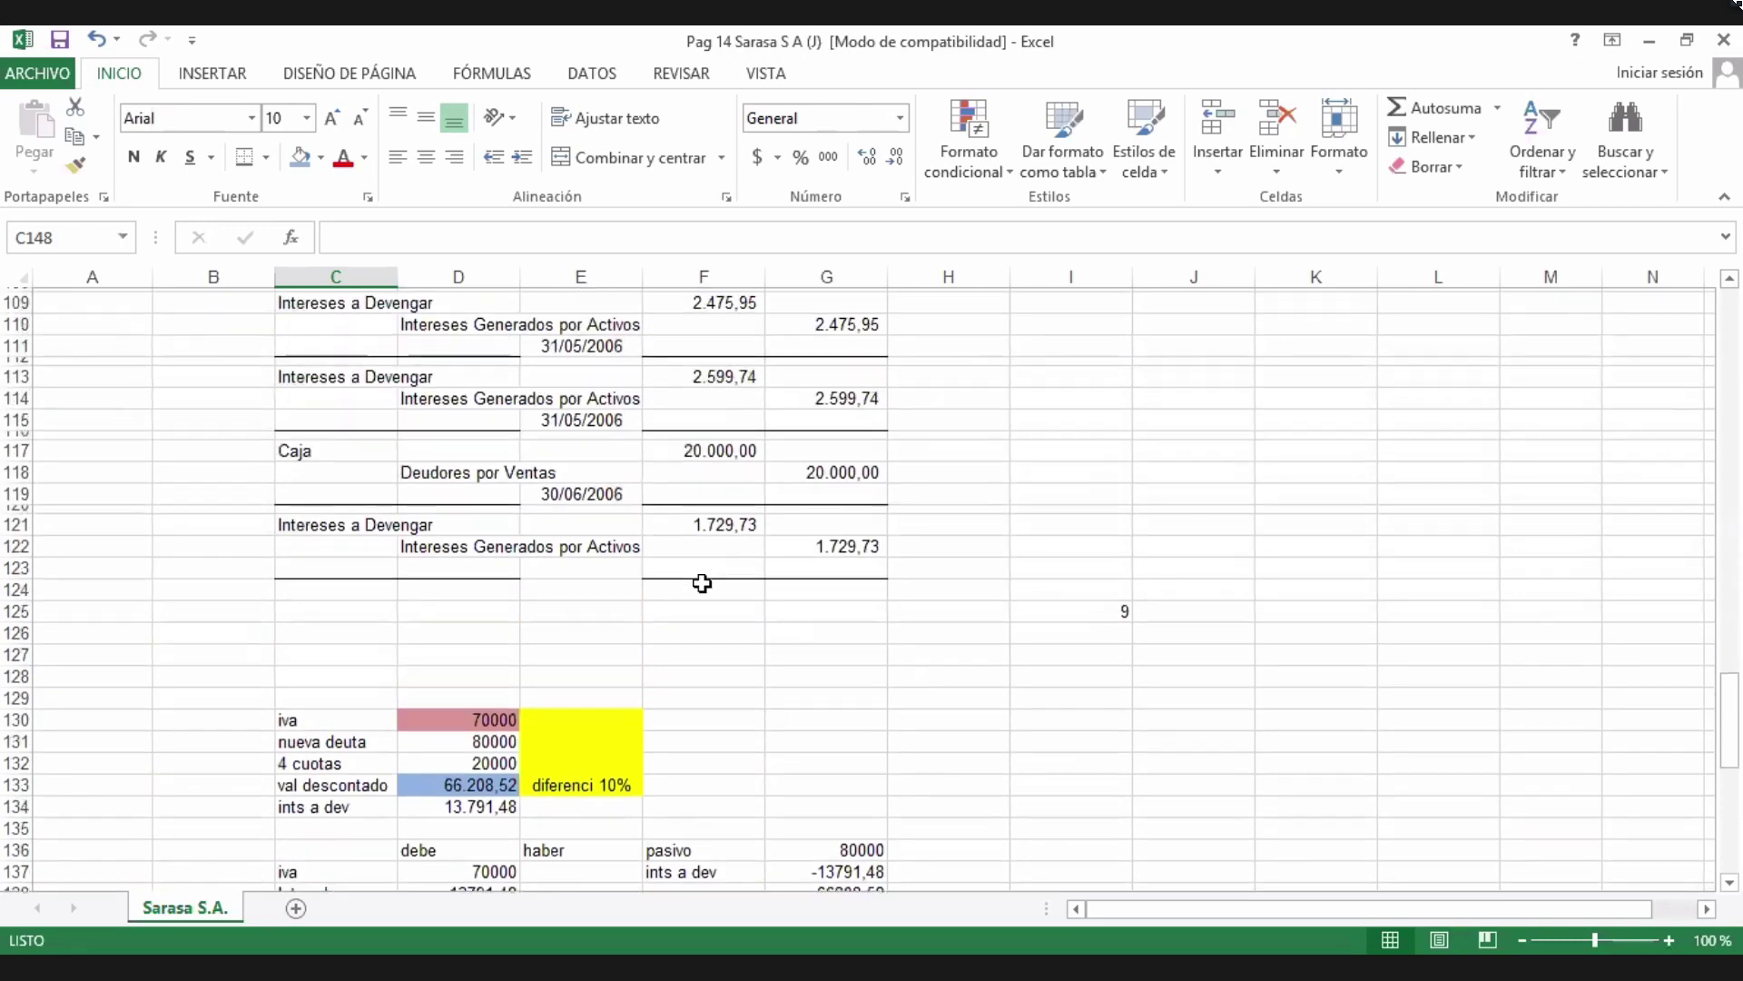
scroll(689, 574, up, 6)
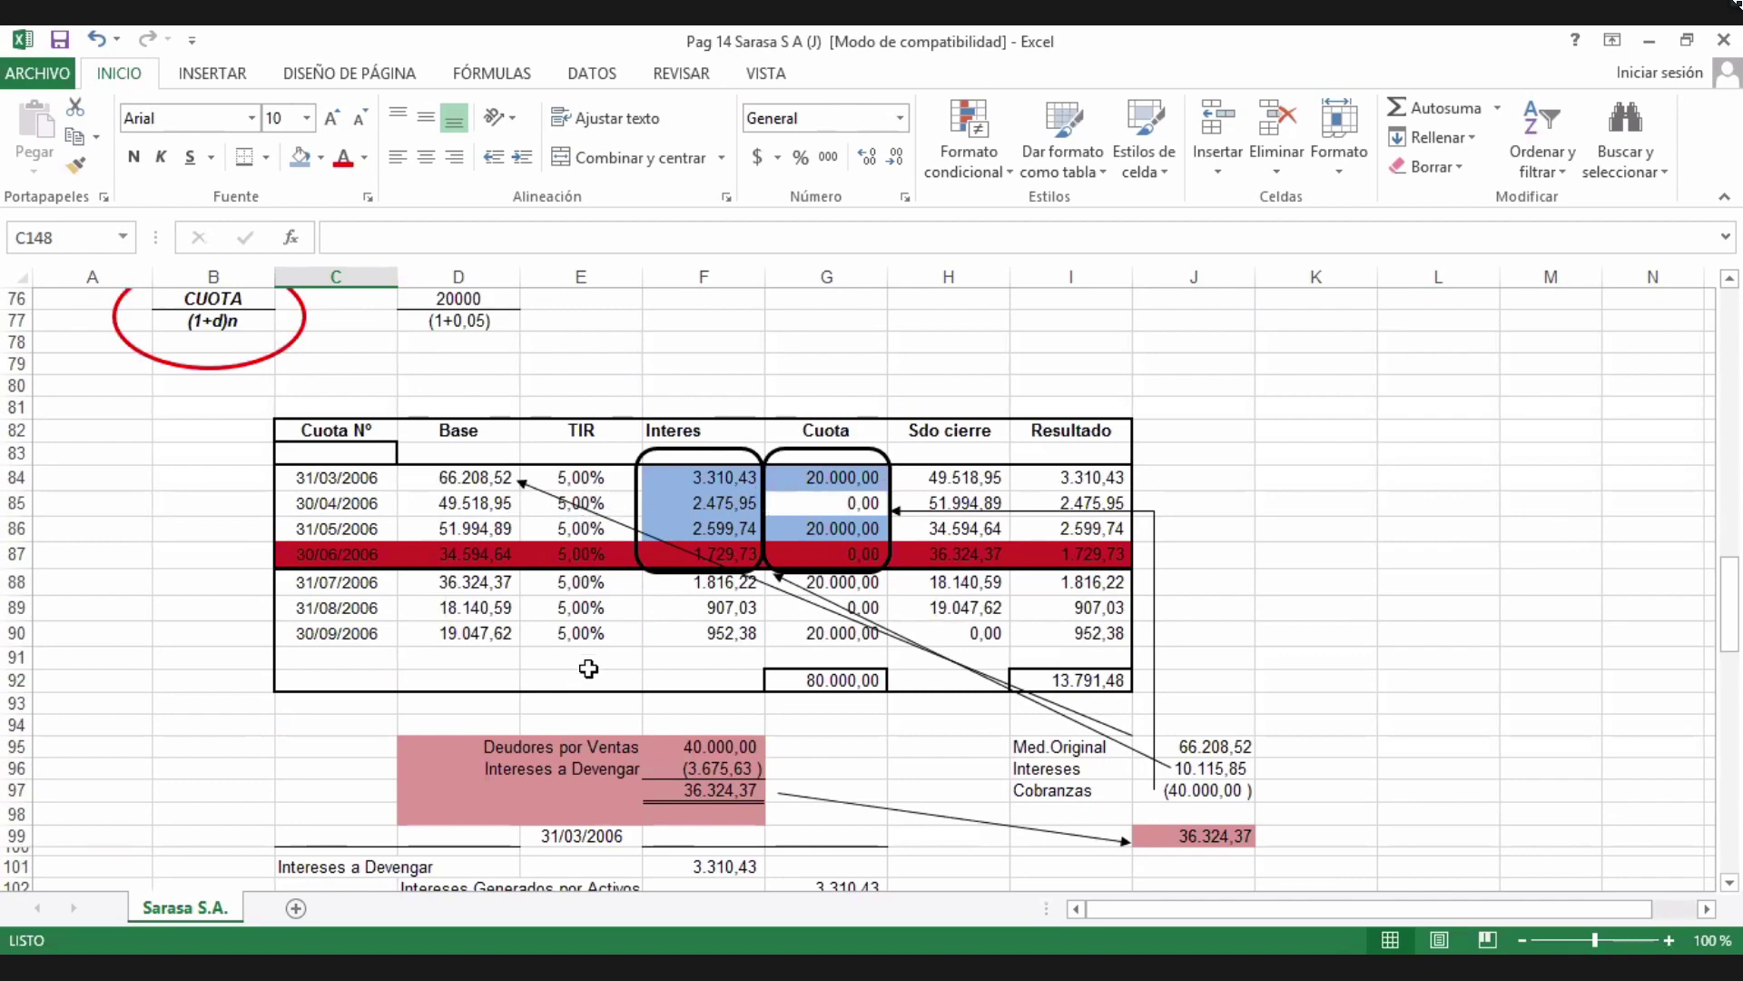
scroll(580, 661, down, 3)
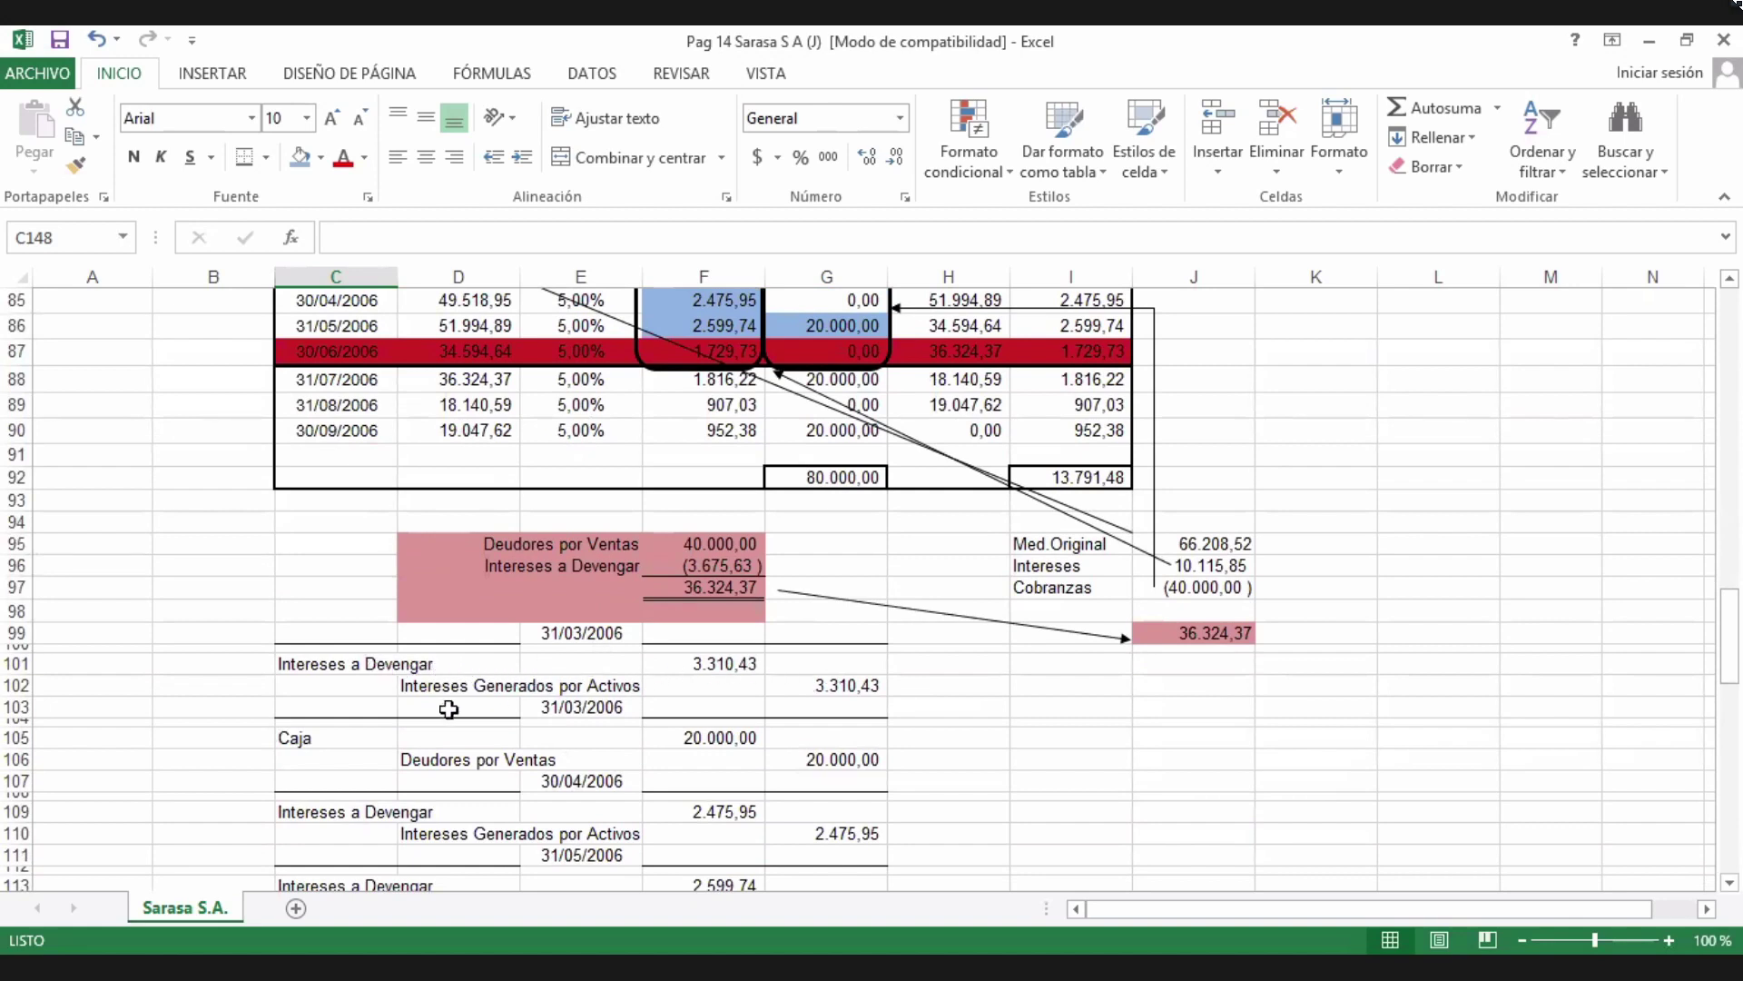
scroll(735, 425, up, 1)
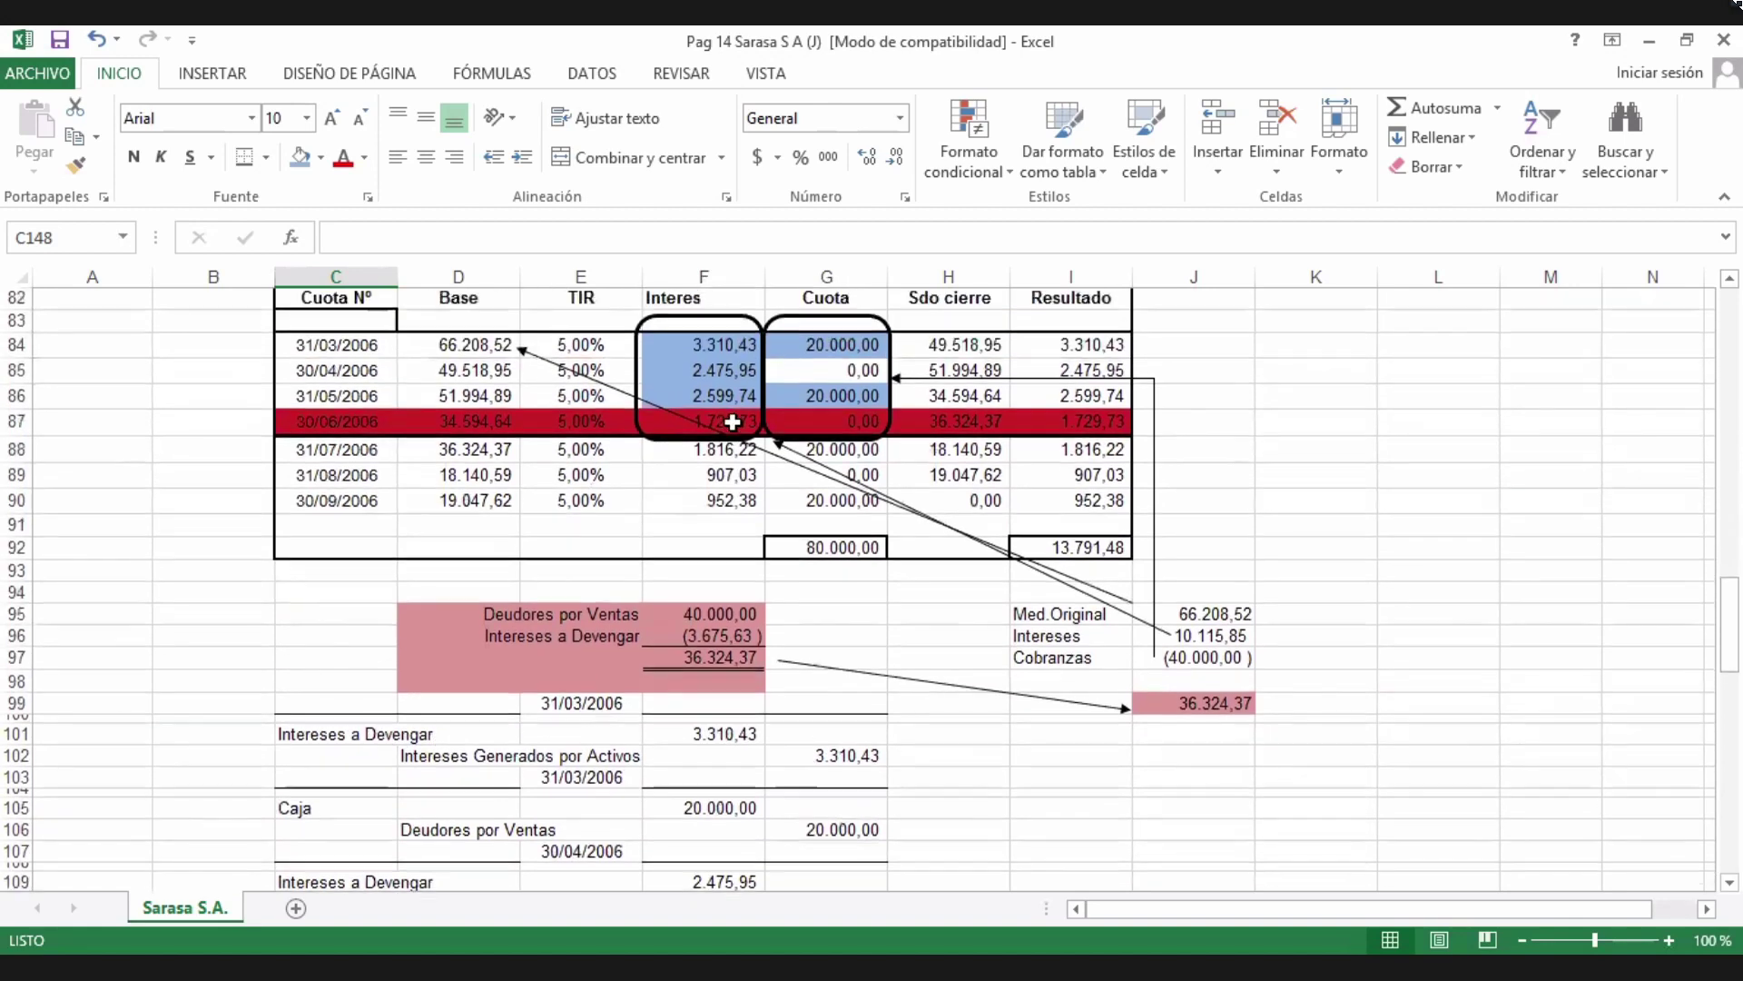
Trace the March to May interest in F84:F86 to the Intereses a Devengar journal entries below the table.
click(720, 349)
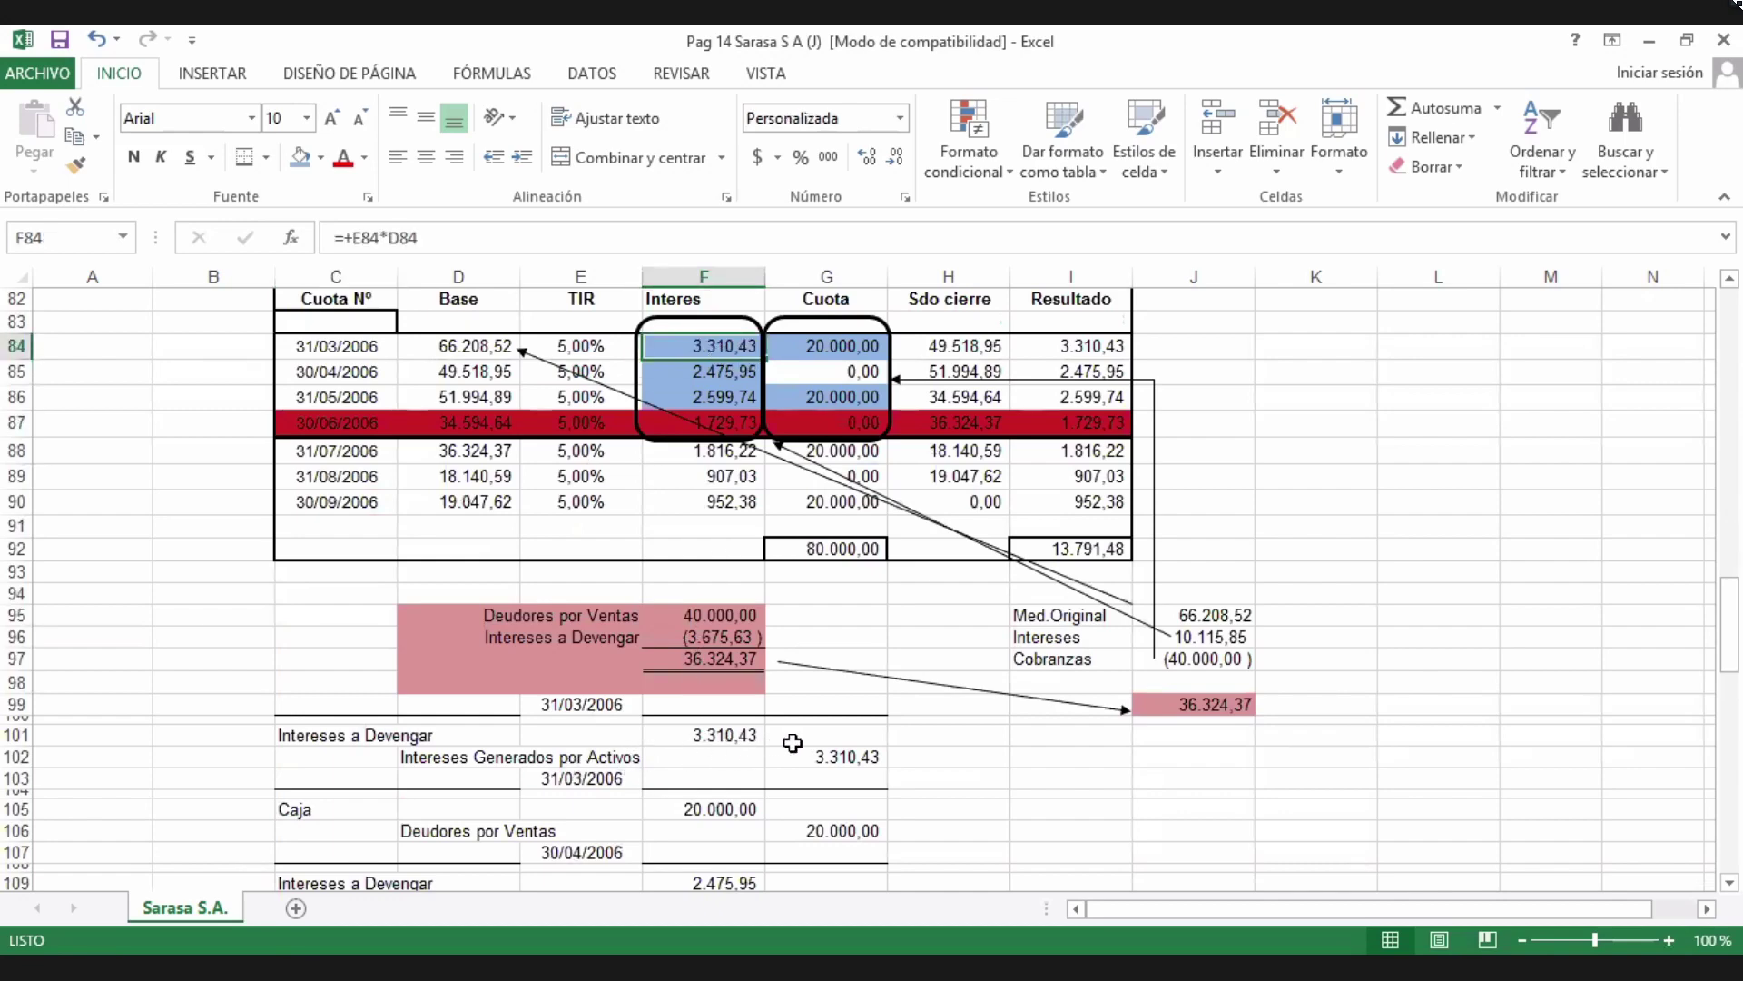
scroll(508, 769, down, 1)
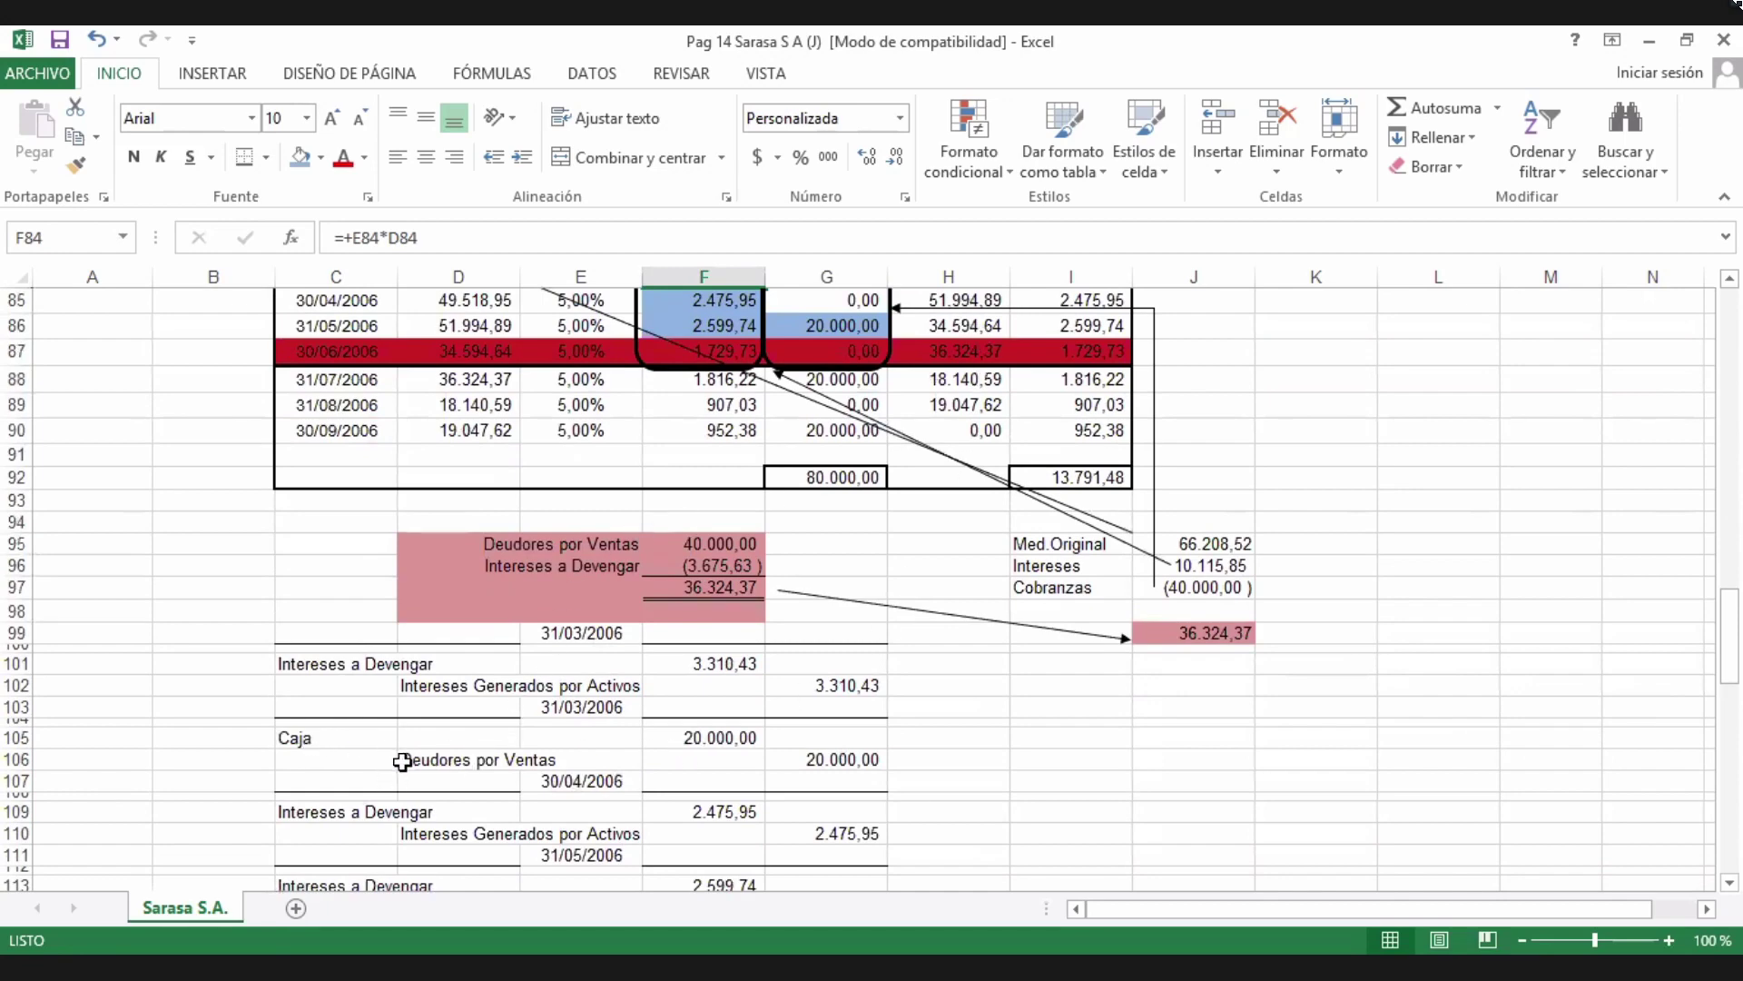
scroll(400, 763, down, 1)
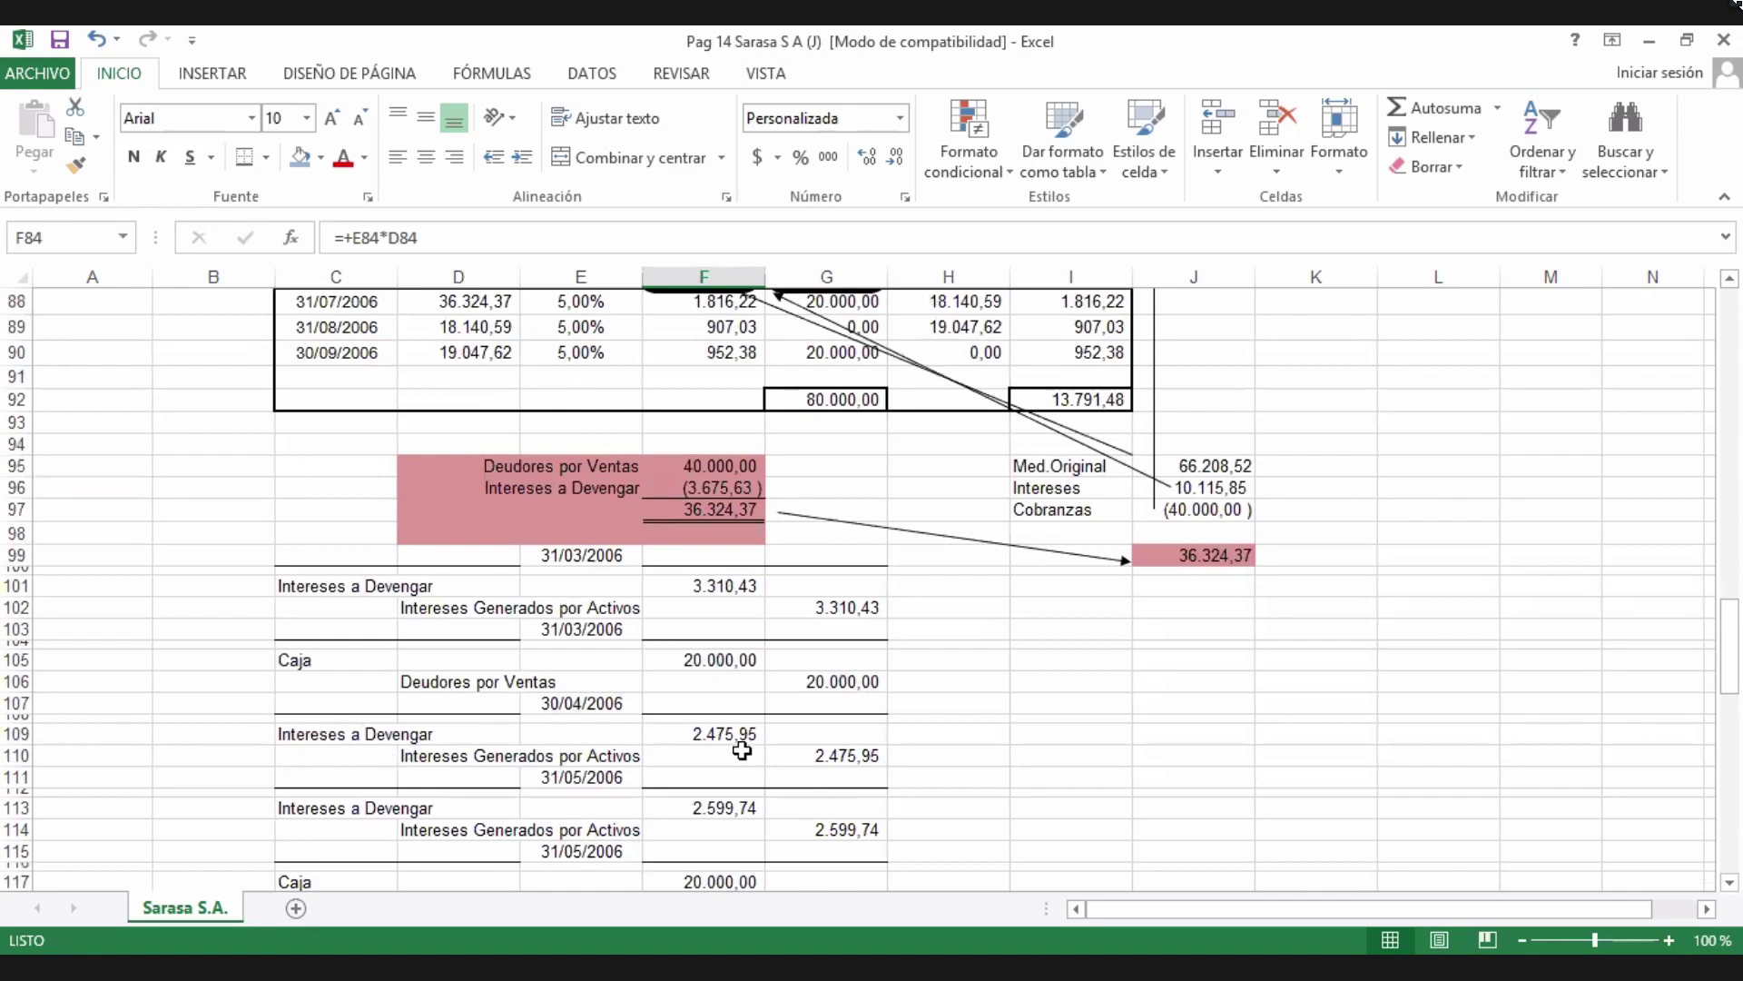
scroll(667, 543, up, 1)
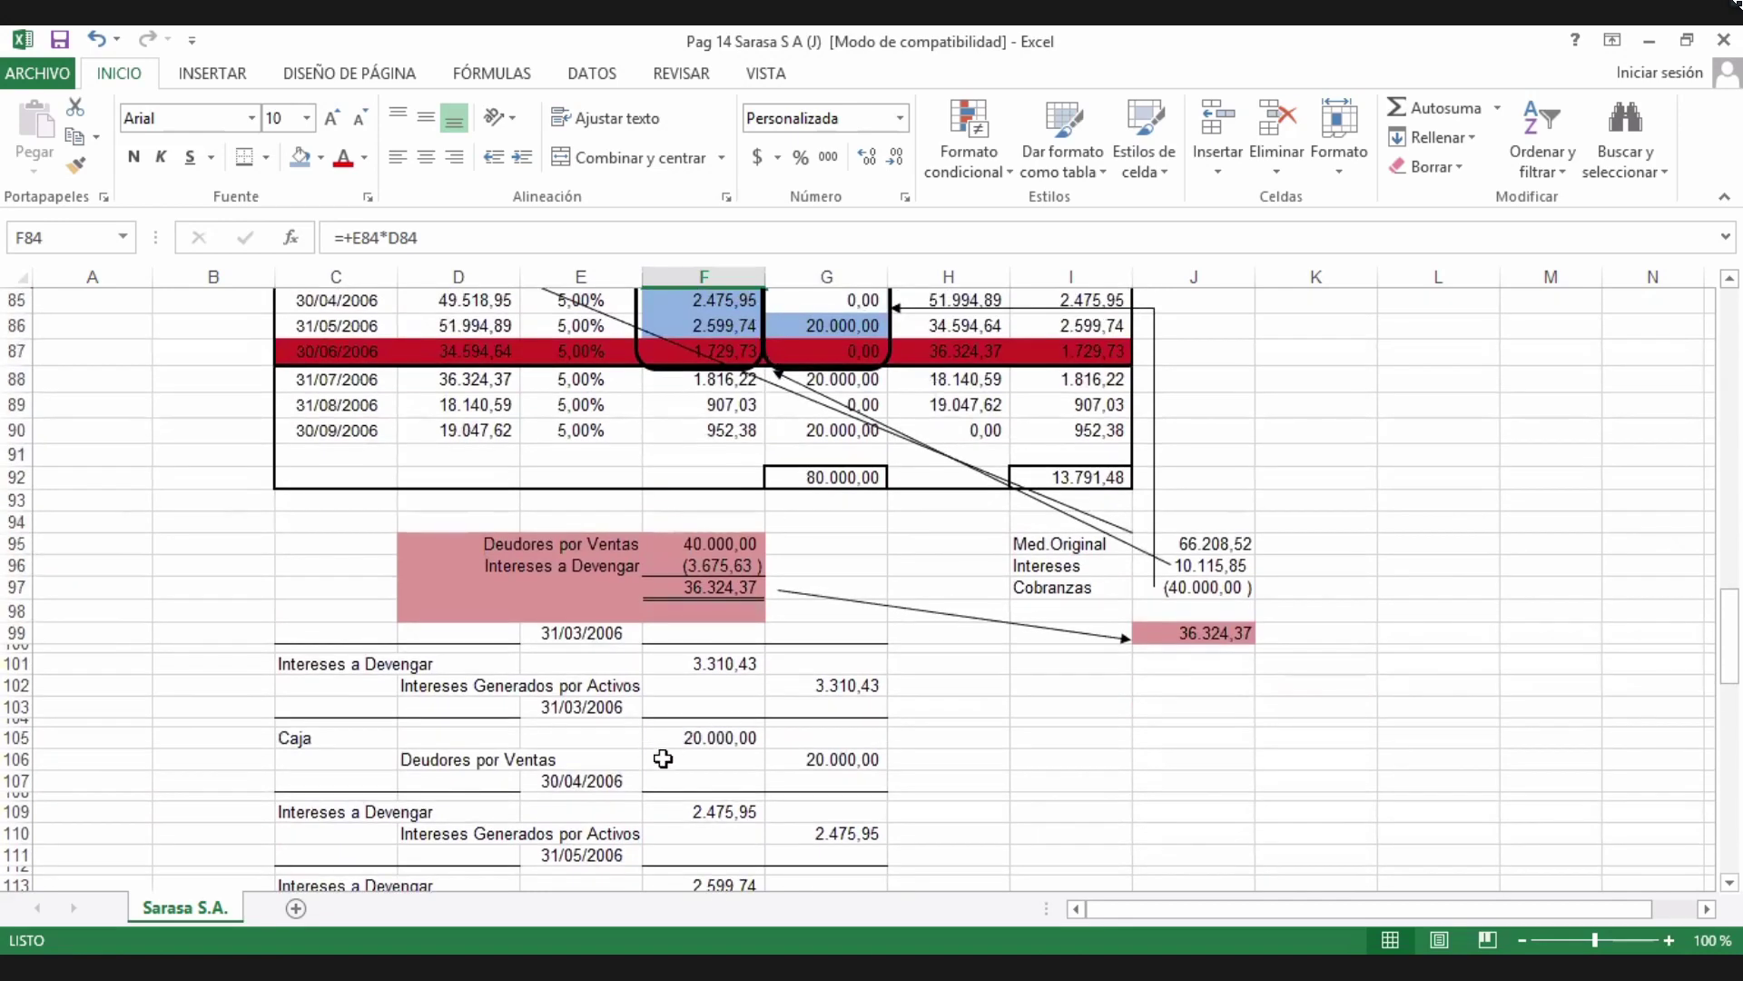
scroll(667, 771, down, 1)
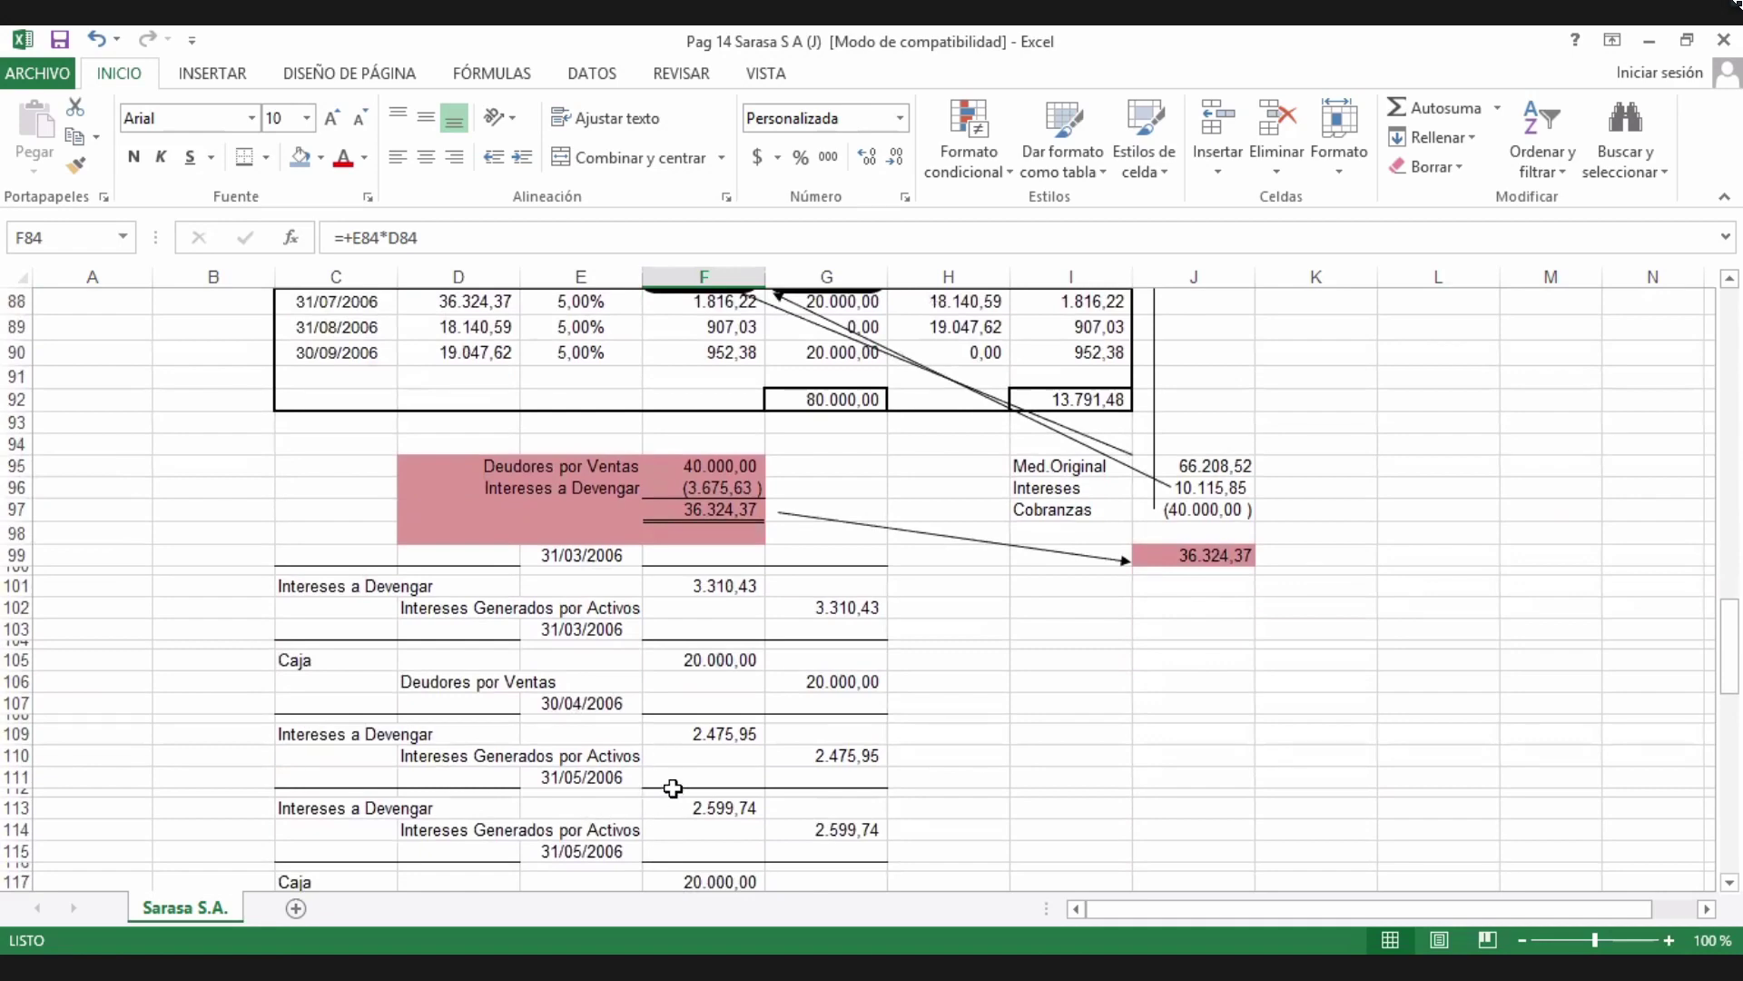
scroll(672, 787, up, 1)
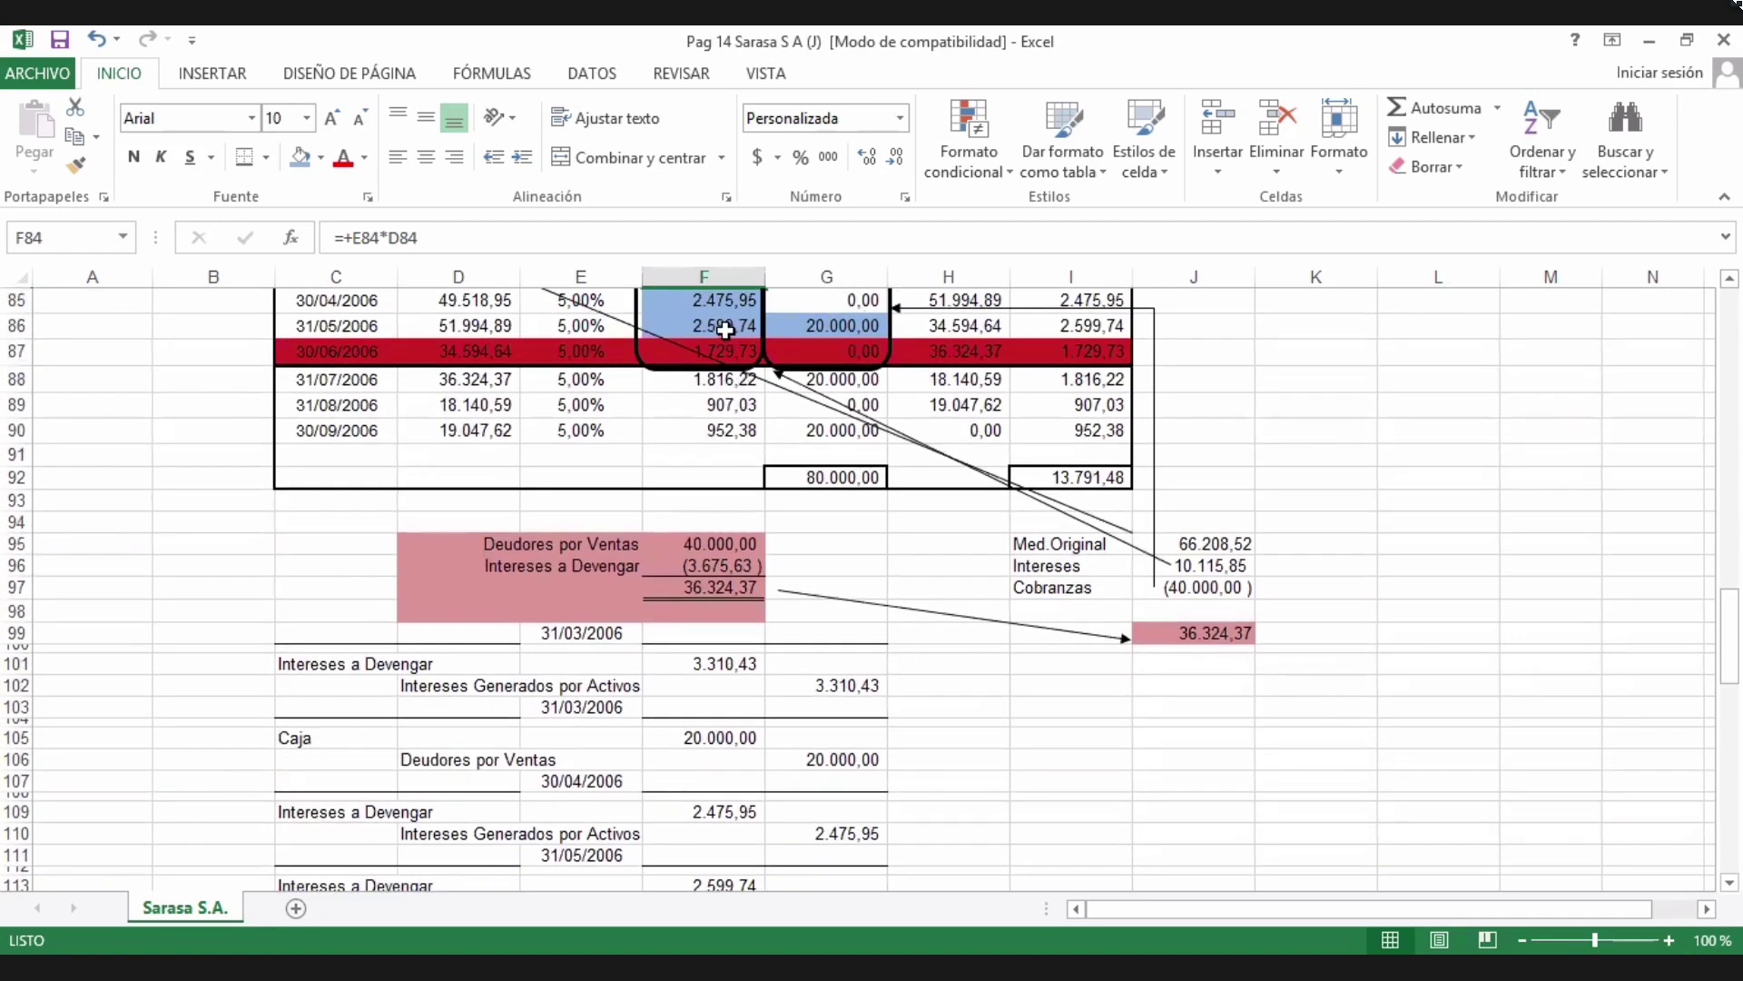
click(726, 329)
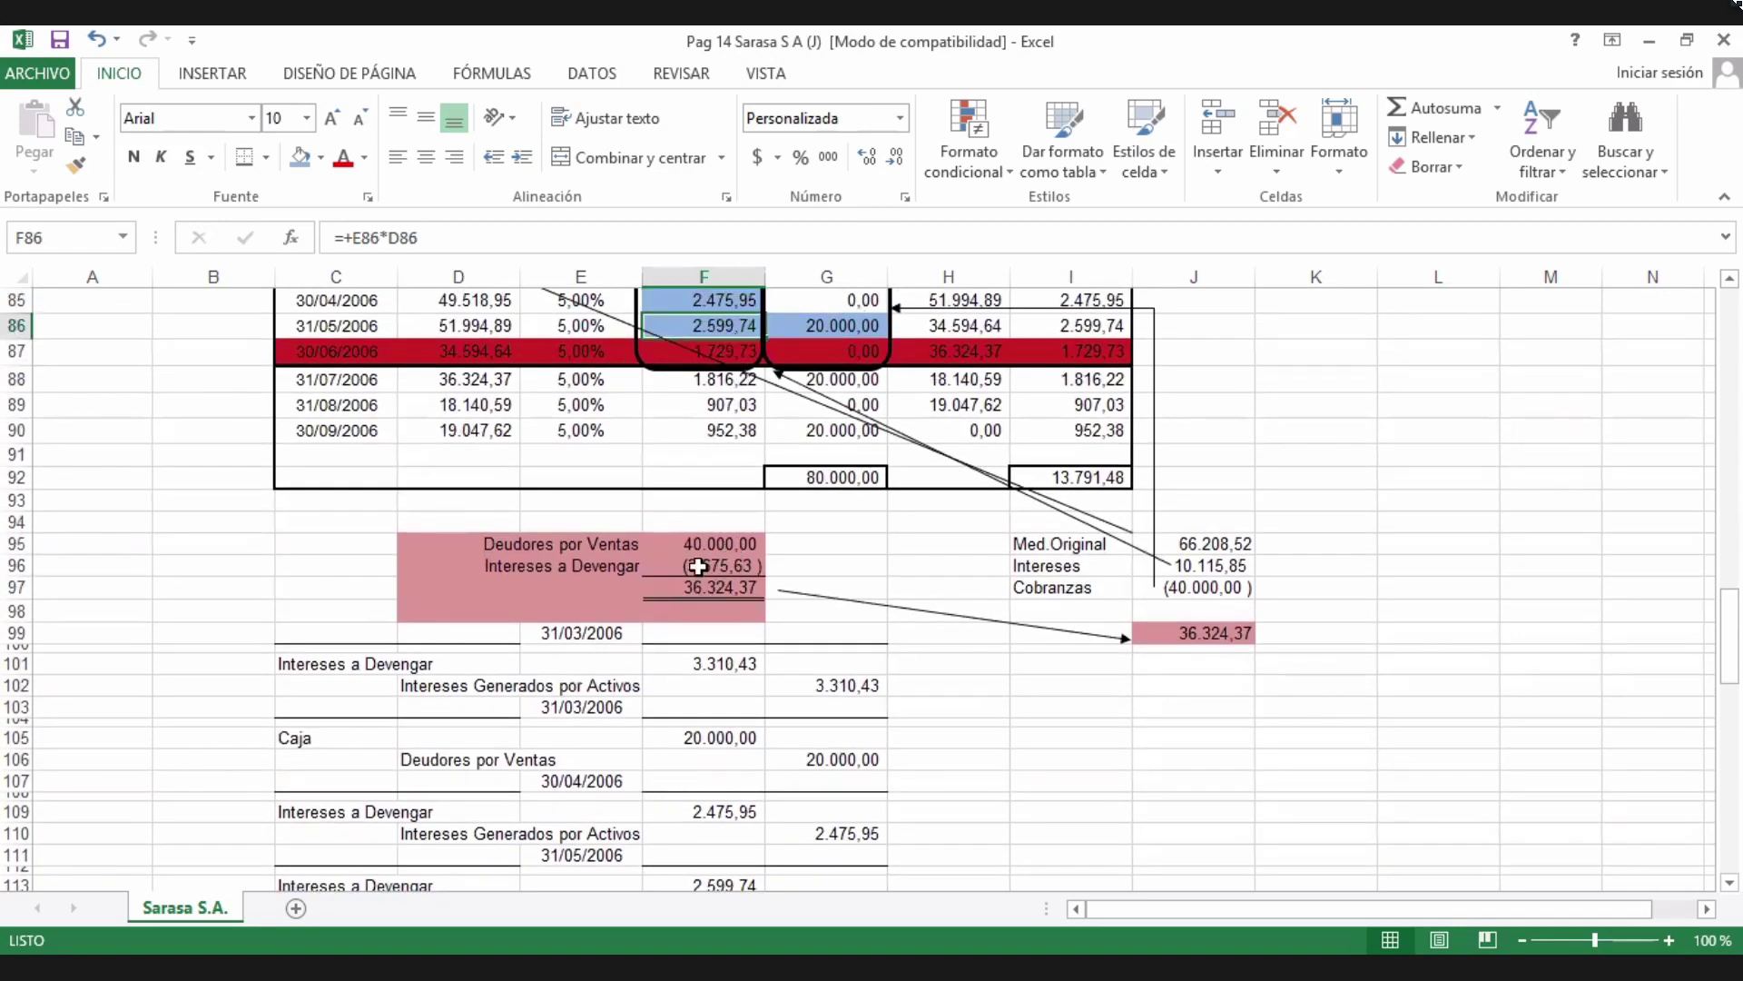
Check the second 31/05/2006 entry, Caja against Deudores por Ventas in C117:G118, against the installments in the table.
scroll(697, 566, down, 3)
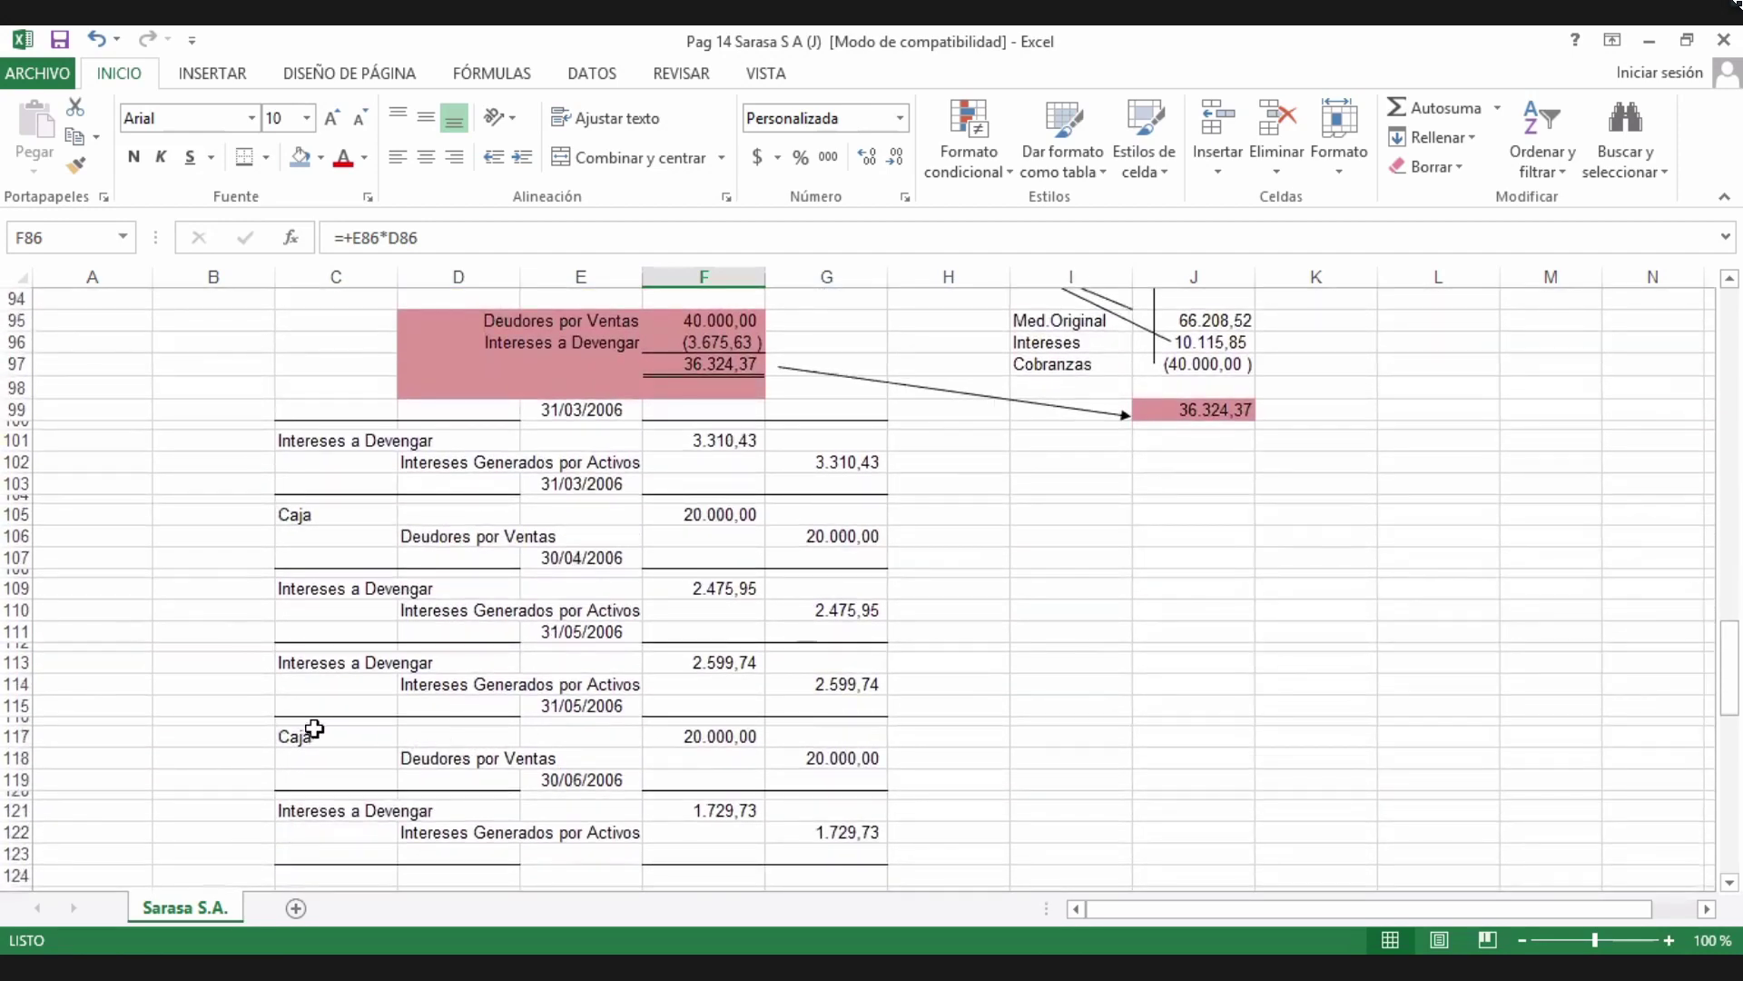
click(314, 730)
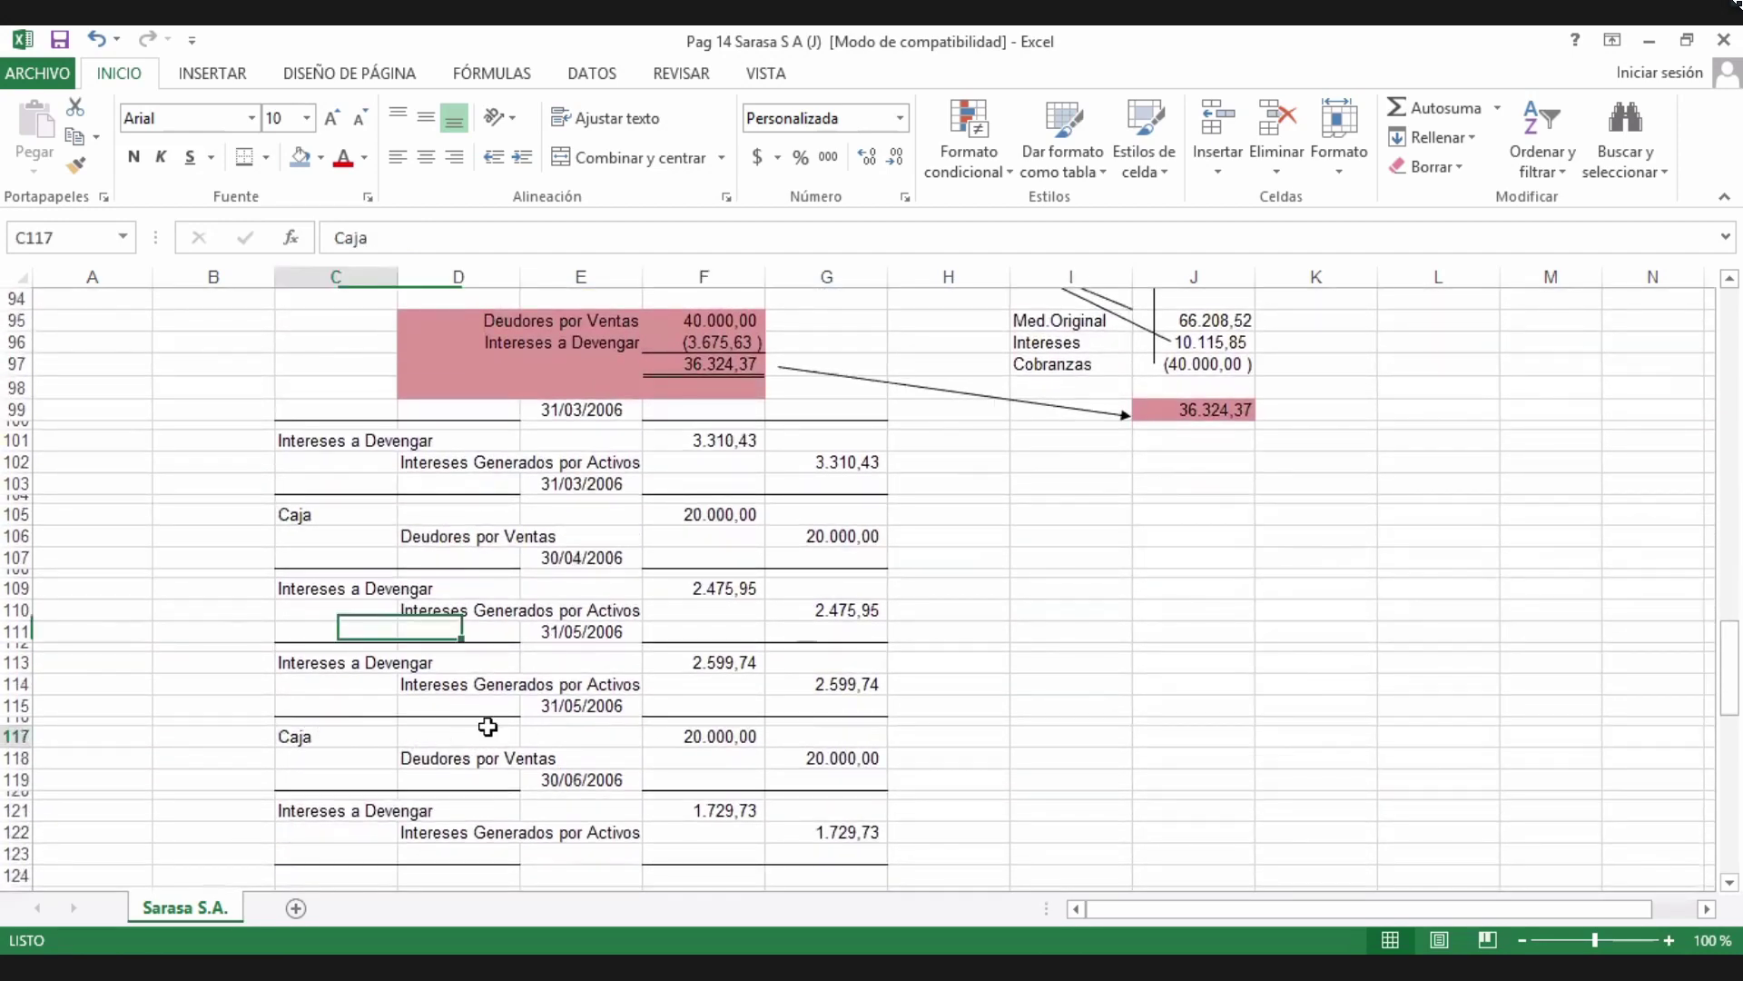
drag(488, 726, 841, 754)
scroll(776, 580, up, 3)
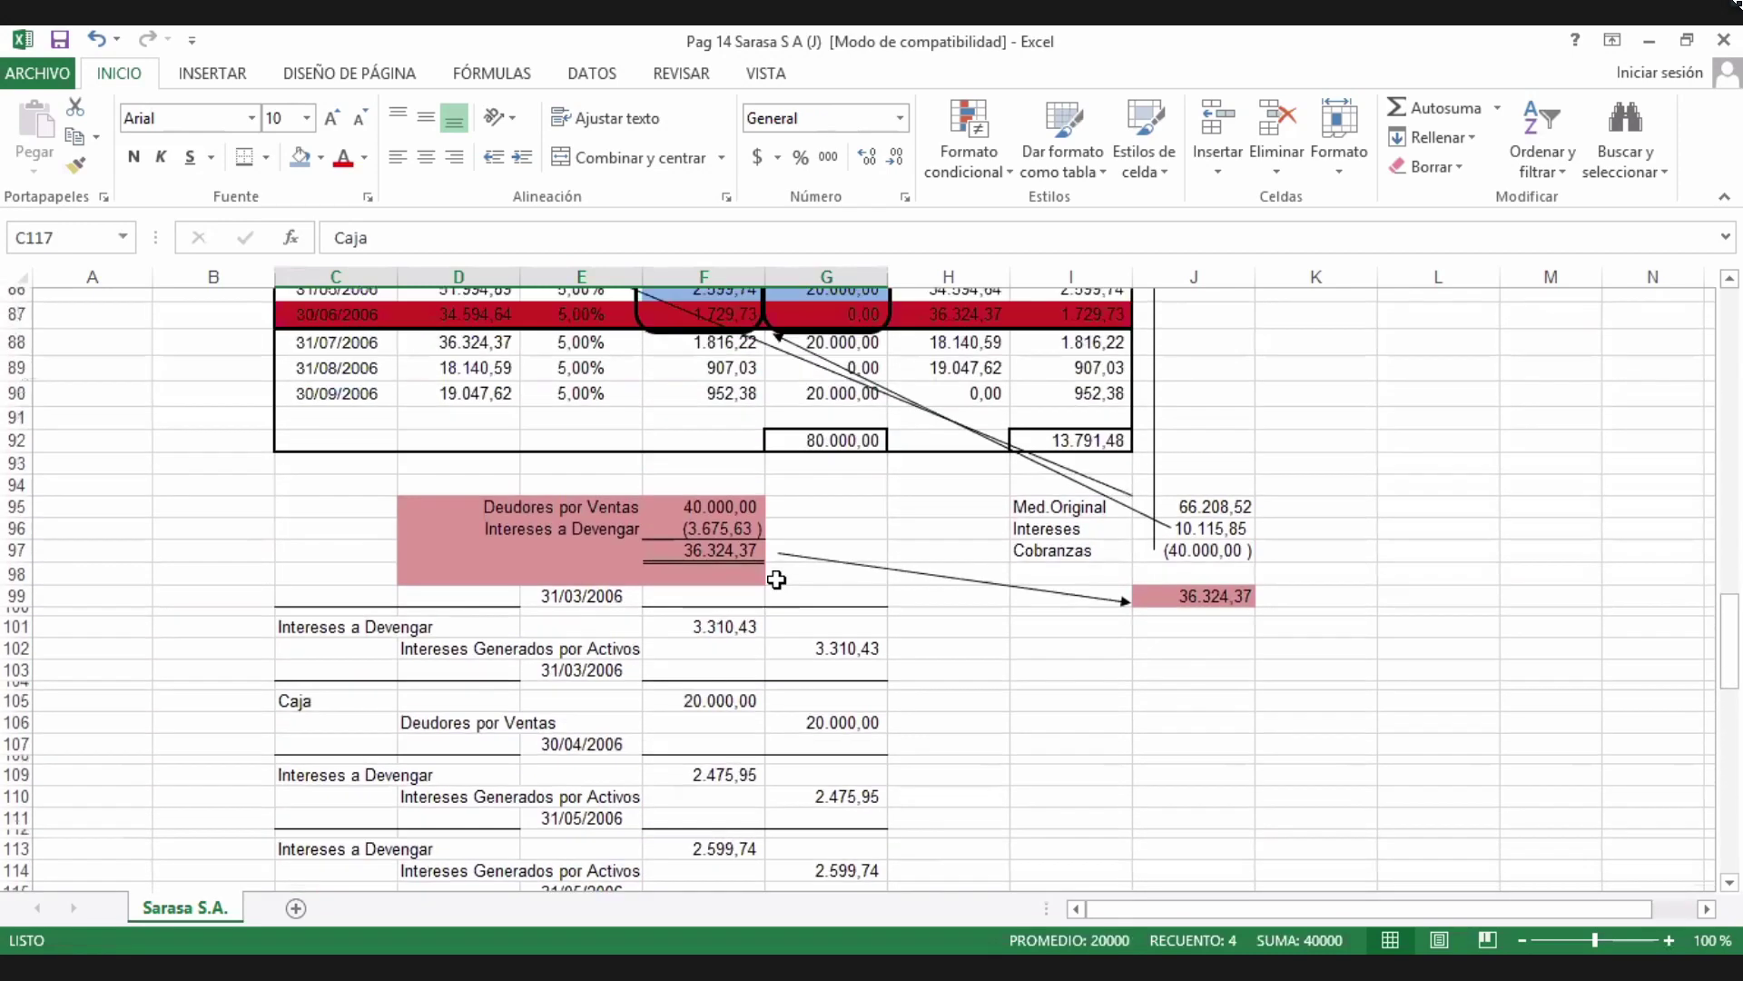
scroll(776, 579, up, 2)
click(797, 732)
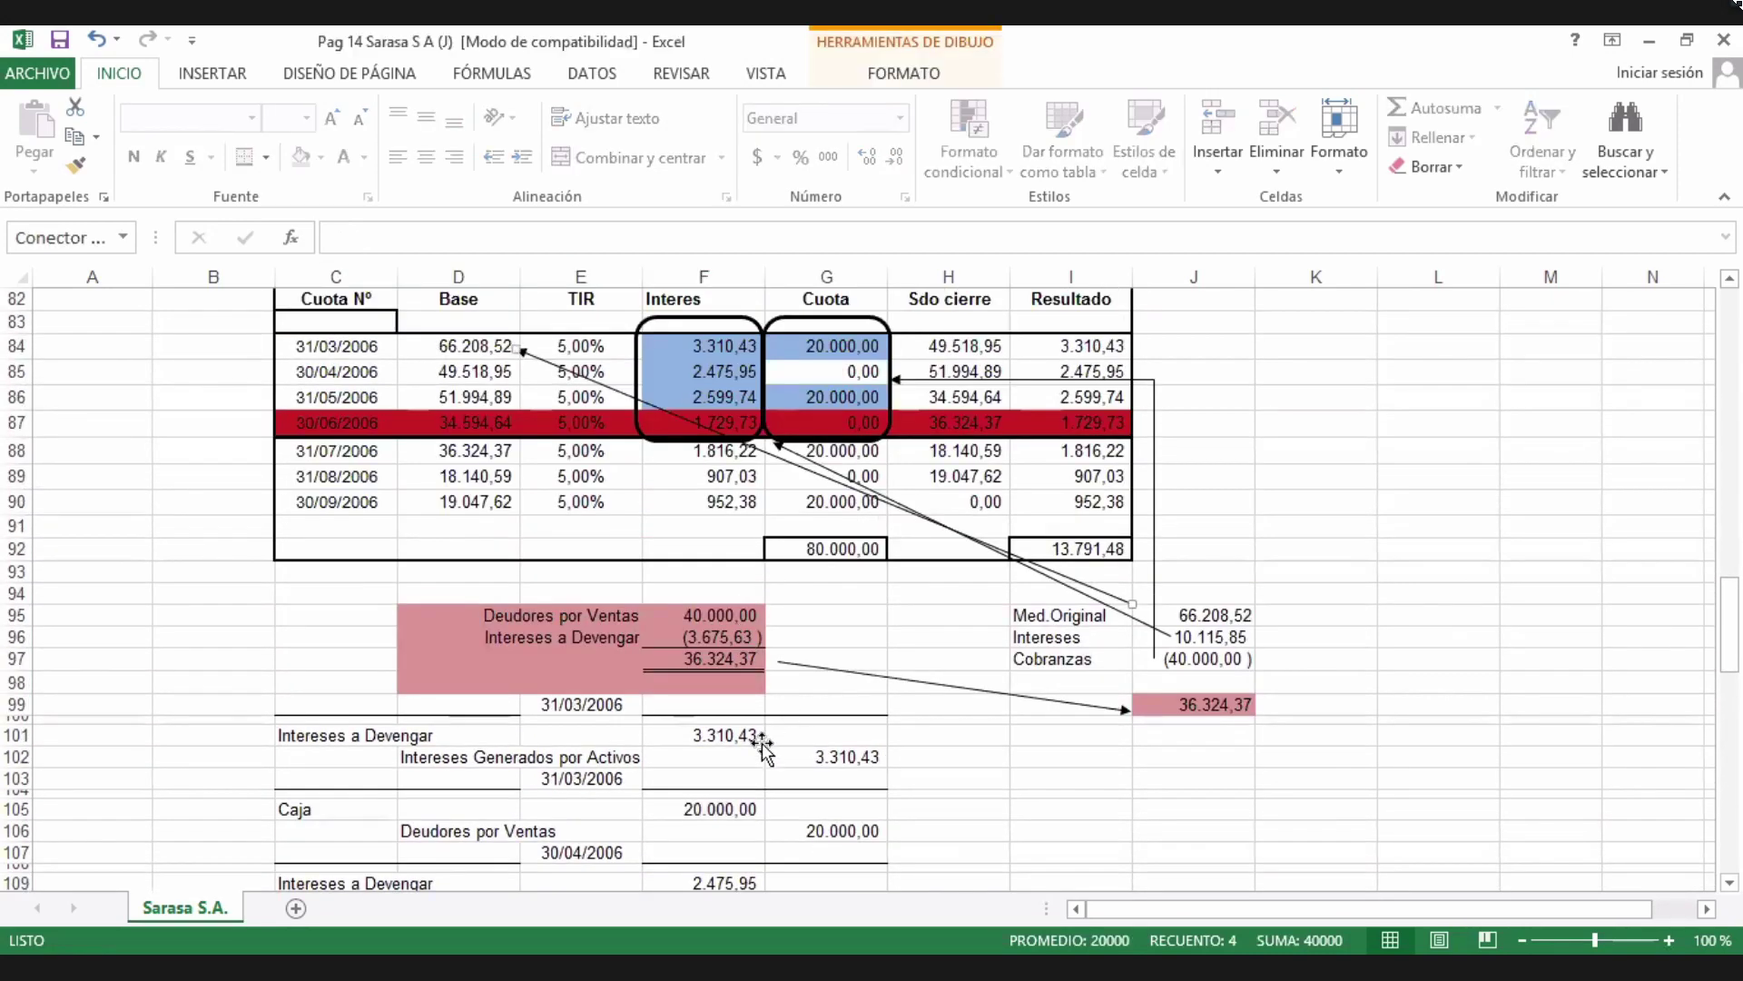
Review the 30/06/2006 interest entry in rows 121 and 122 and the booked balances in the CREDITO NEGOCIADO section.
scroll(761, 745, down, 5)
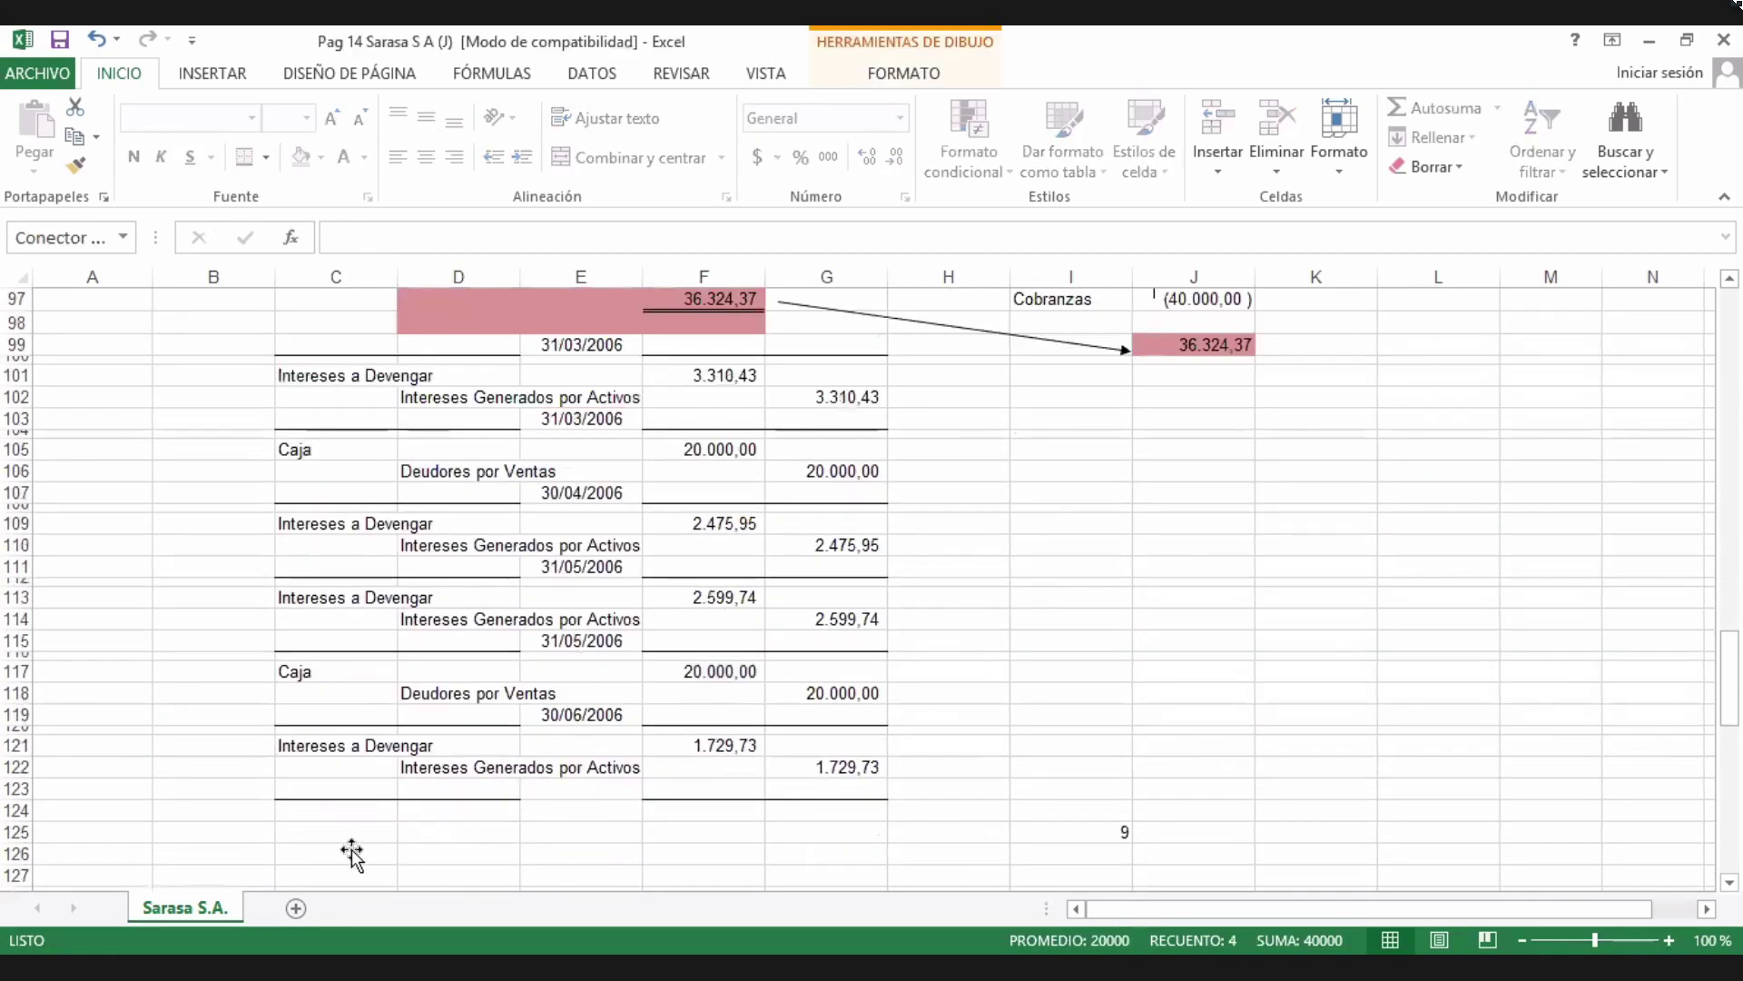
scroll(742, 646, up, 5)
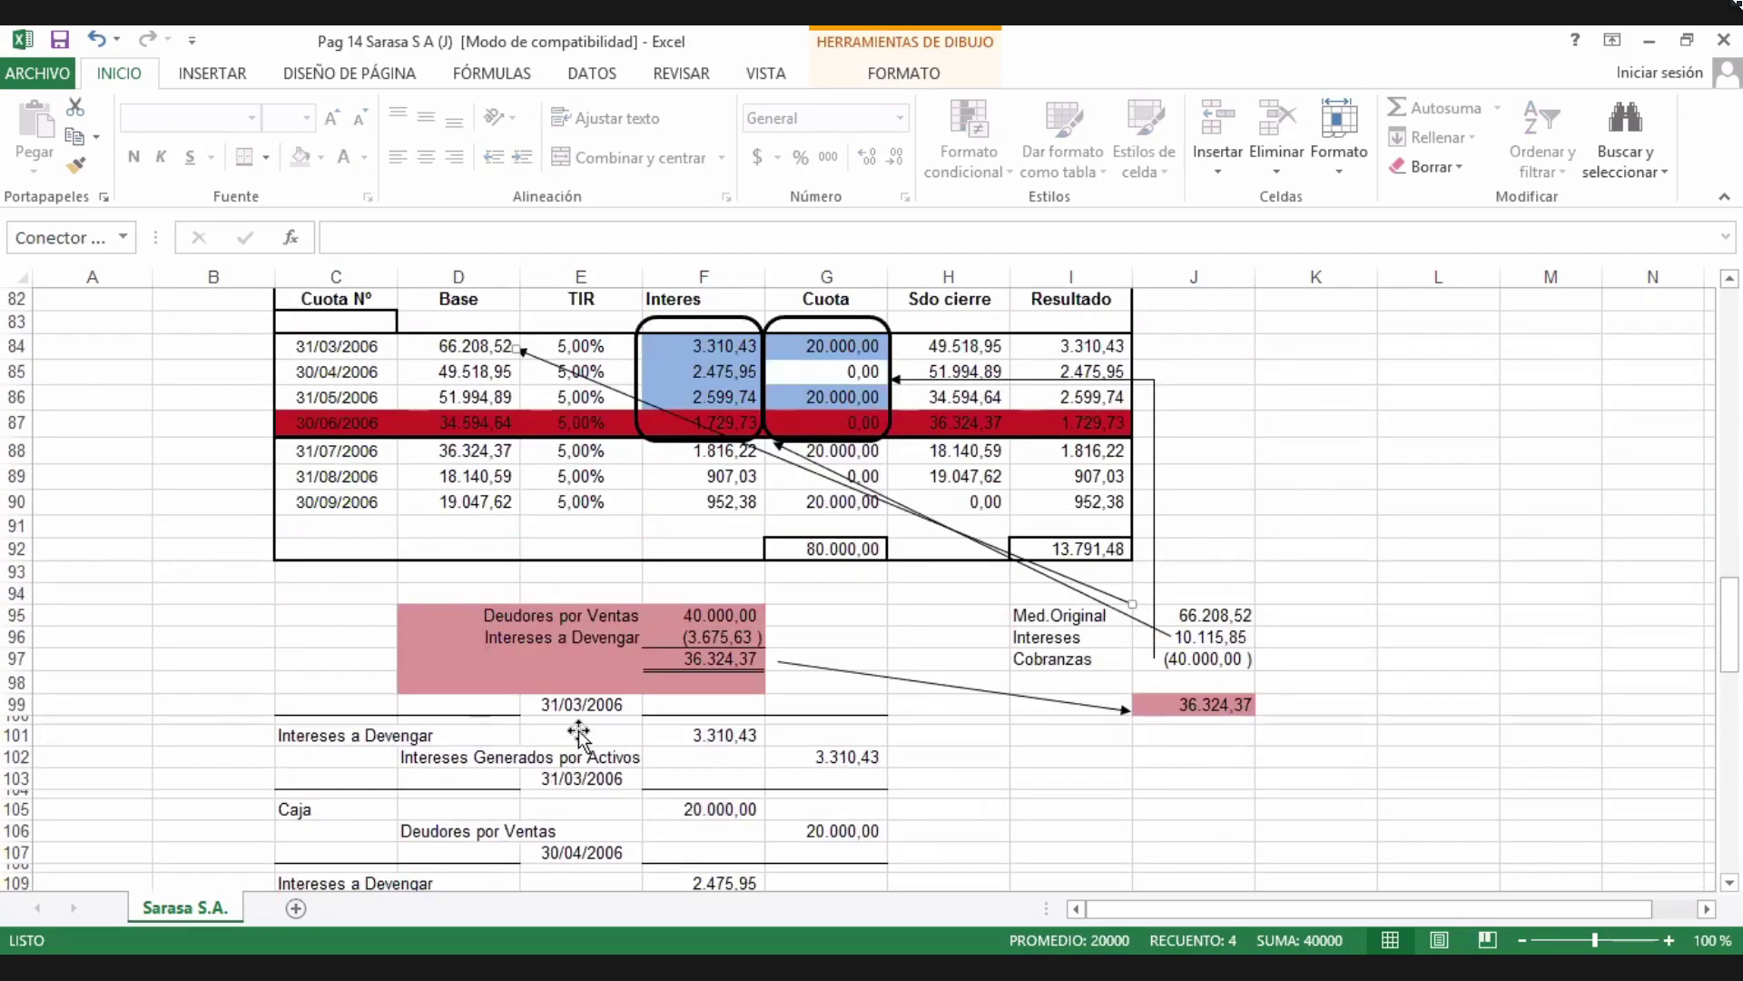
scroll(581, 740, down, 10)
scroll(669, 674, down, 4)
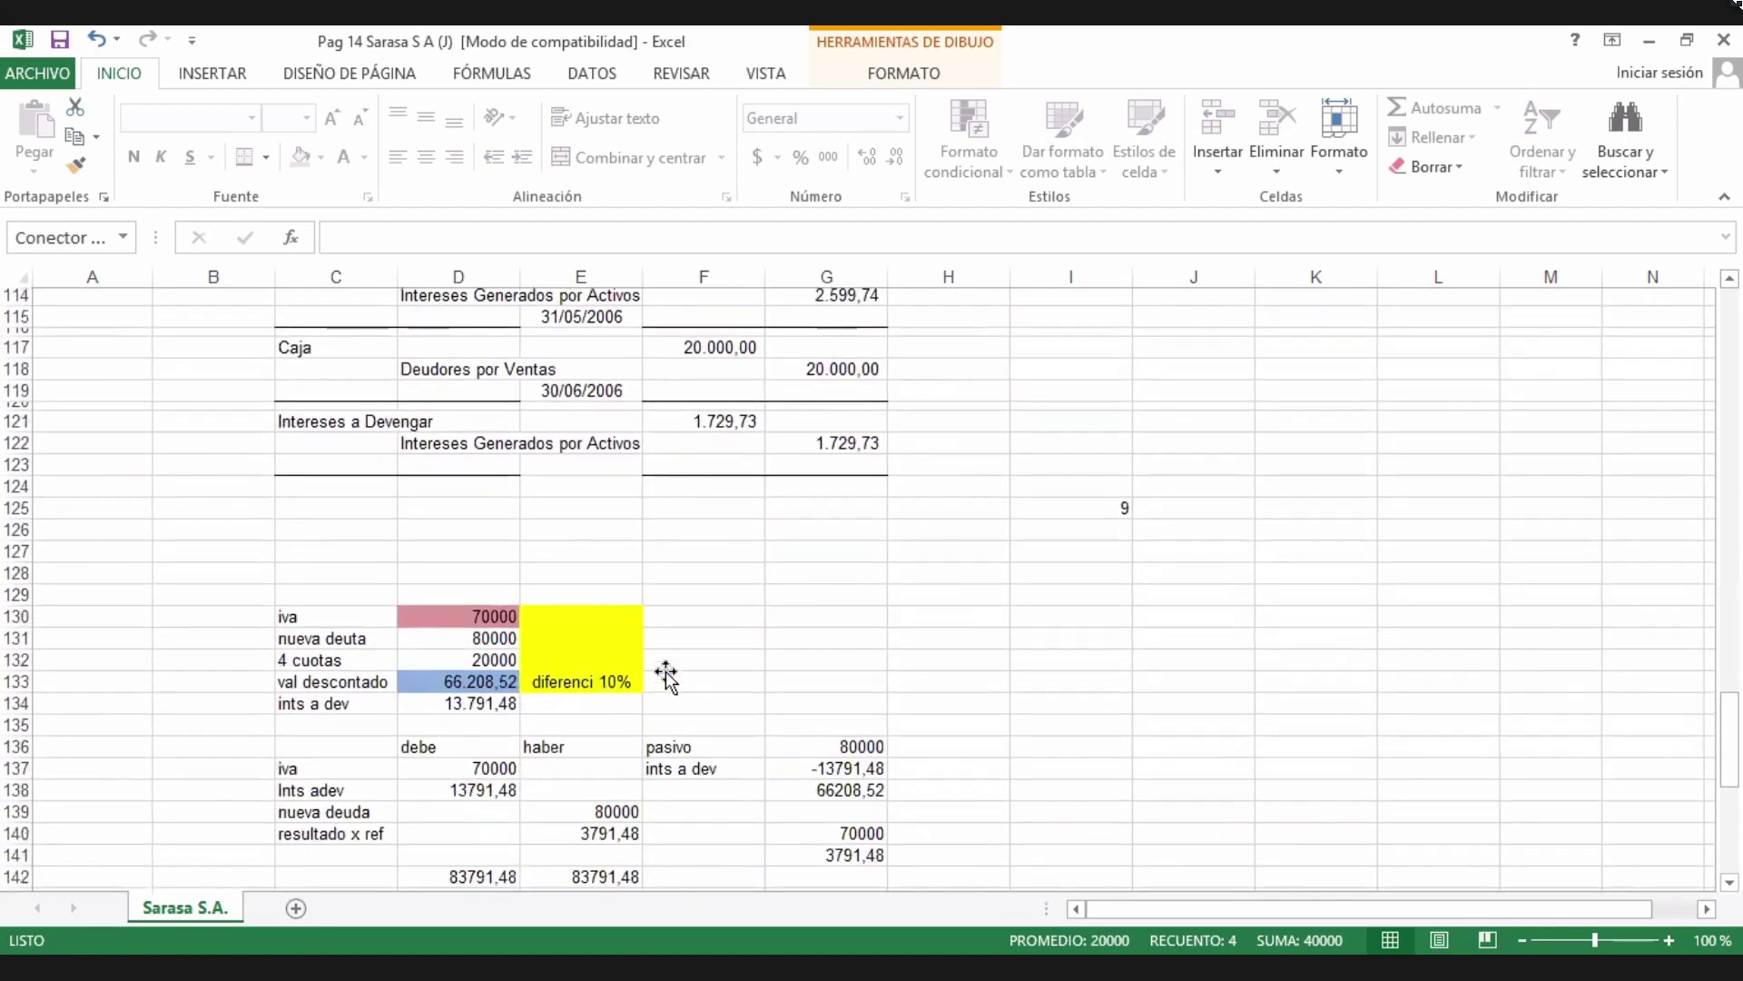
scroll(666, 674, down, 4)
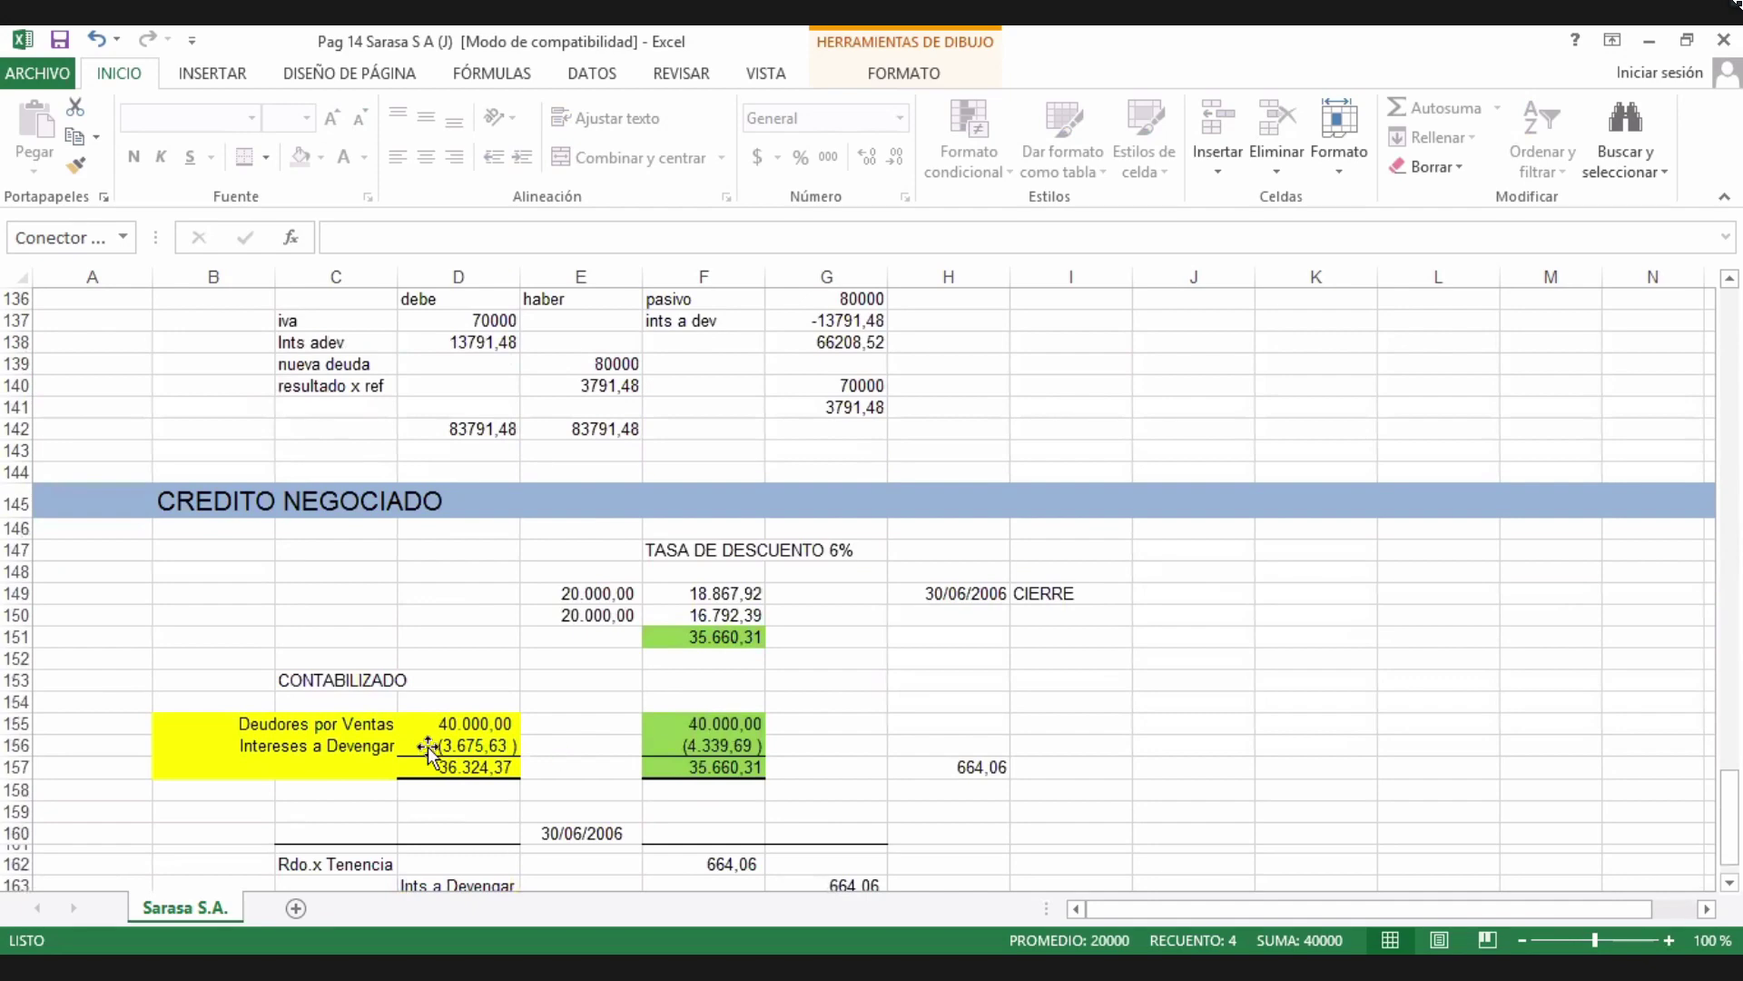
Enter the heading COSTO DE CANCELACION in cell B177, in the empty area below the 30/06/2006 holding-result entry.
scroll(424, 749, up, 3)
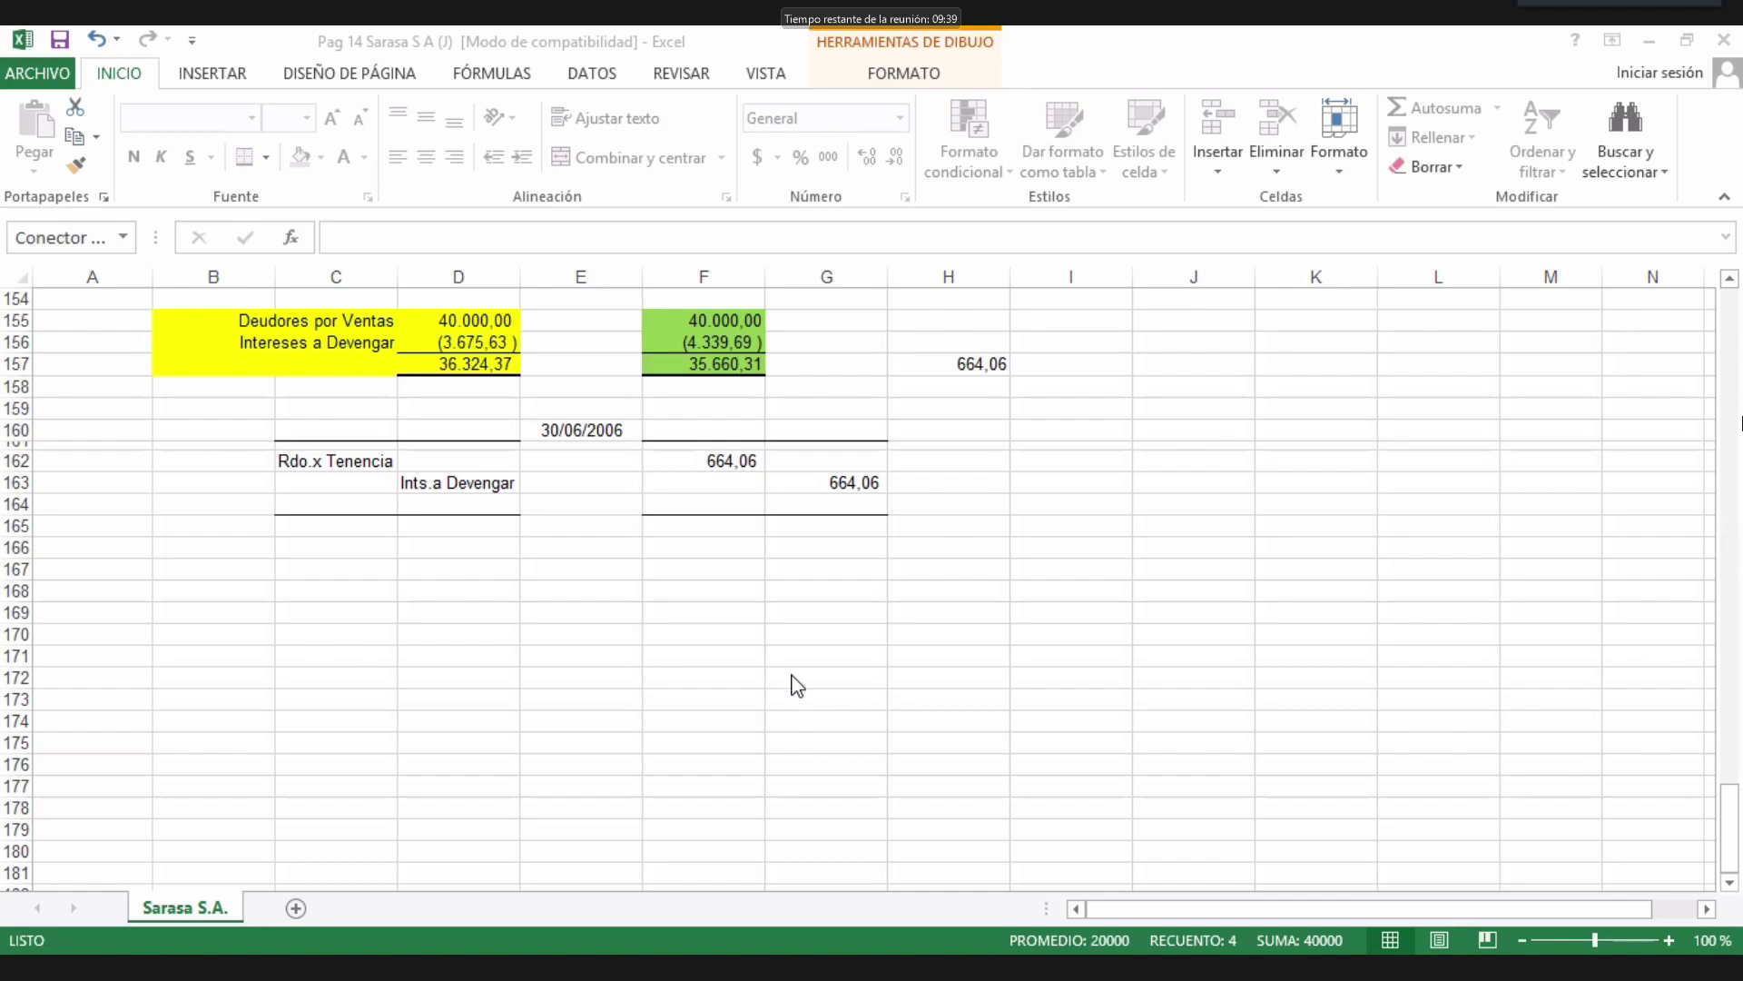
scroll(782, 667, down, 4)
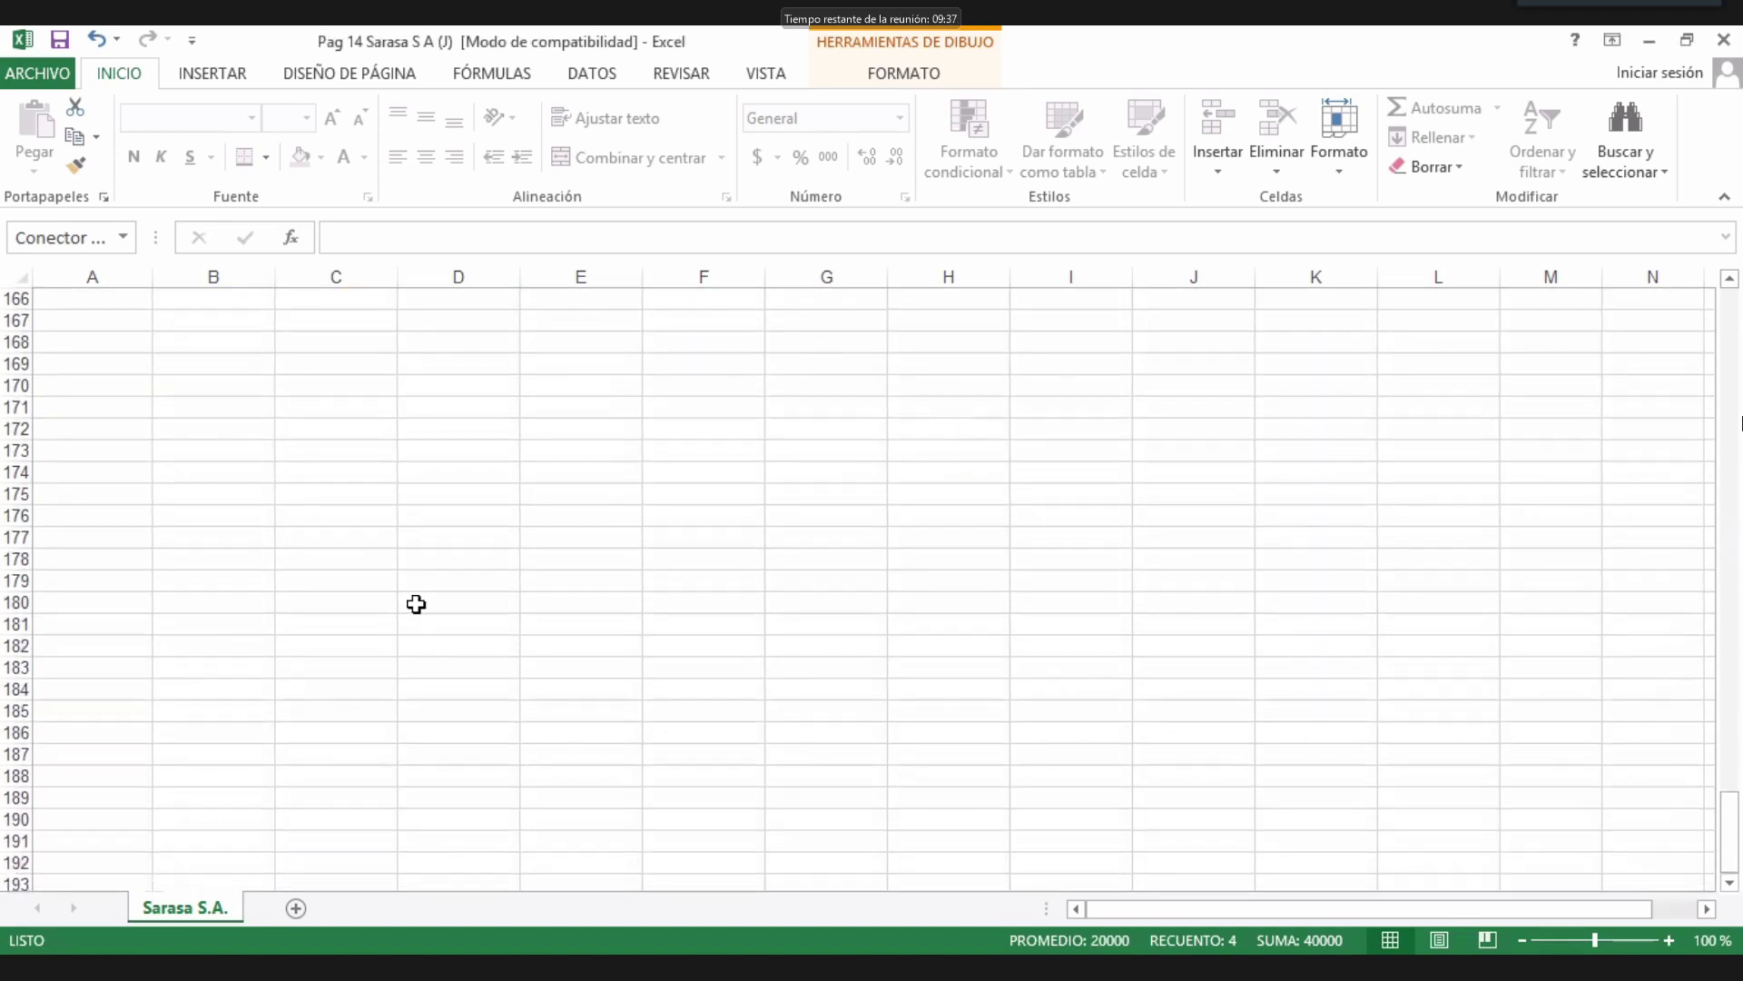
click(234, 543)
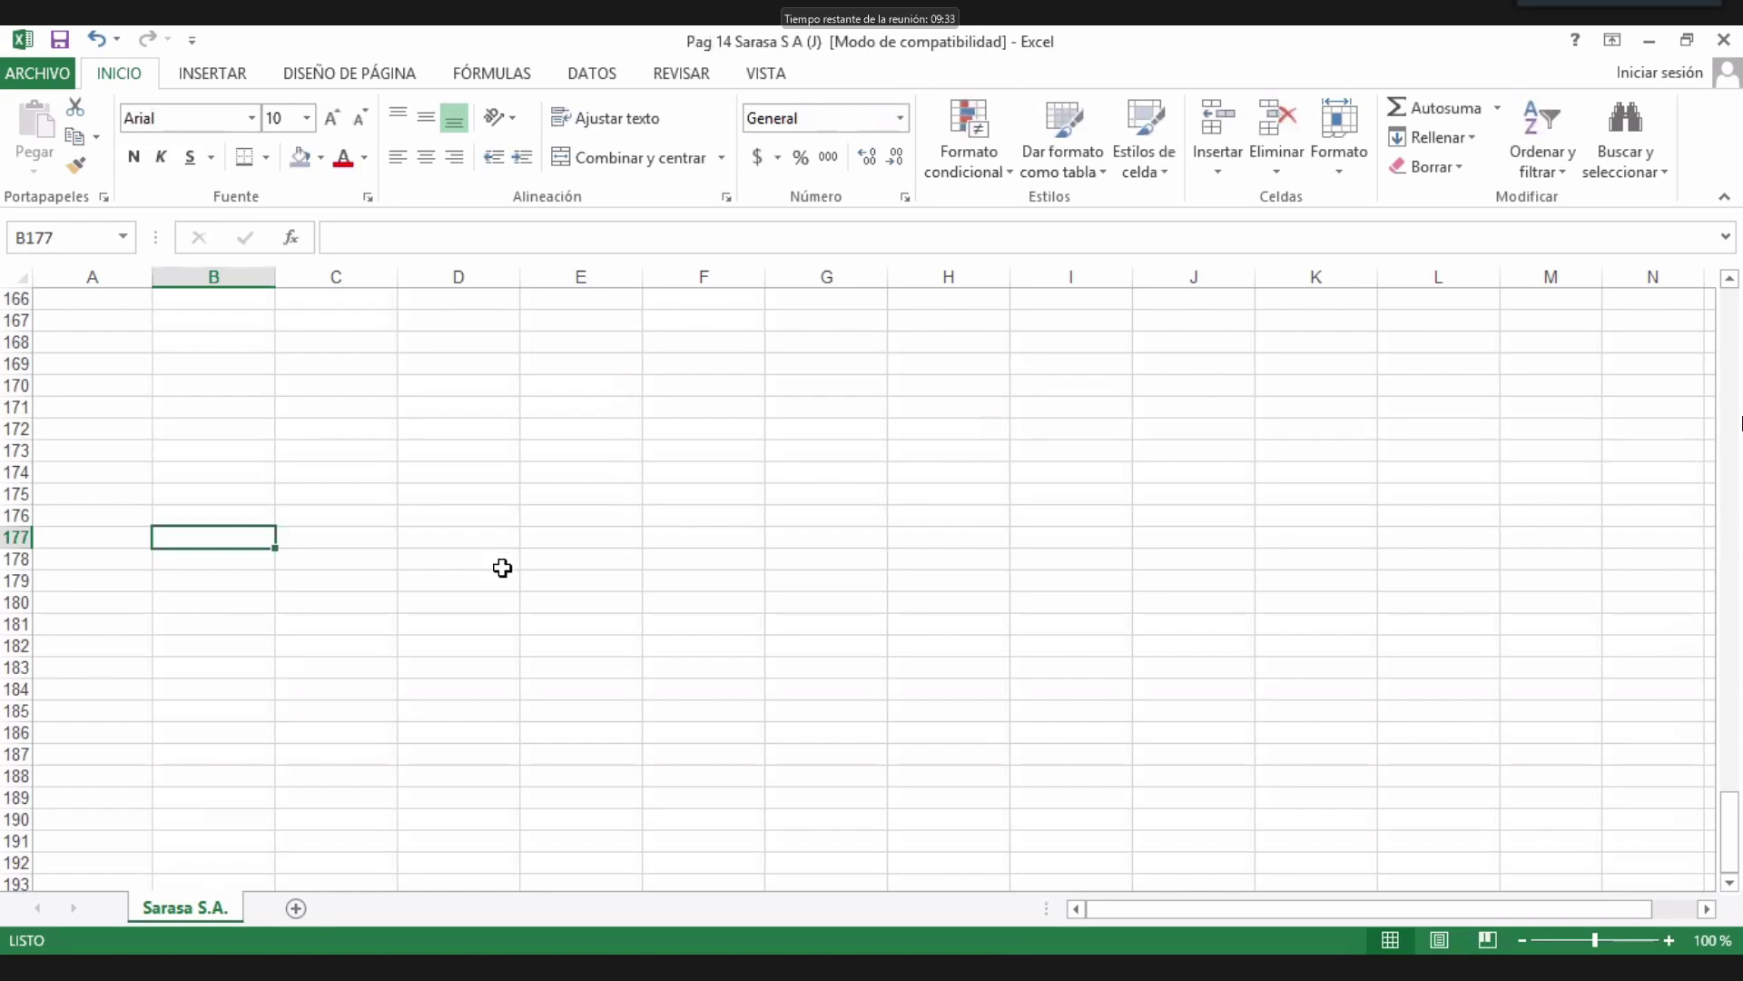
text(cost)
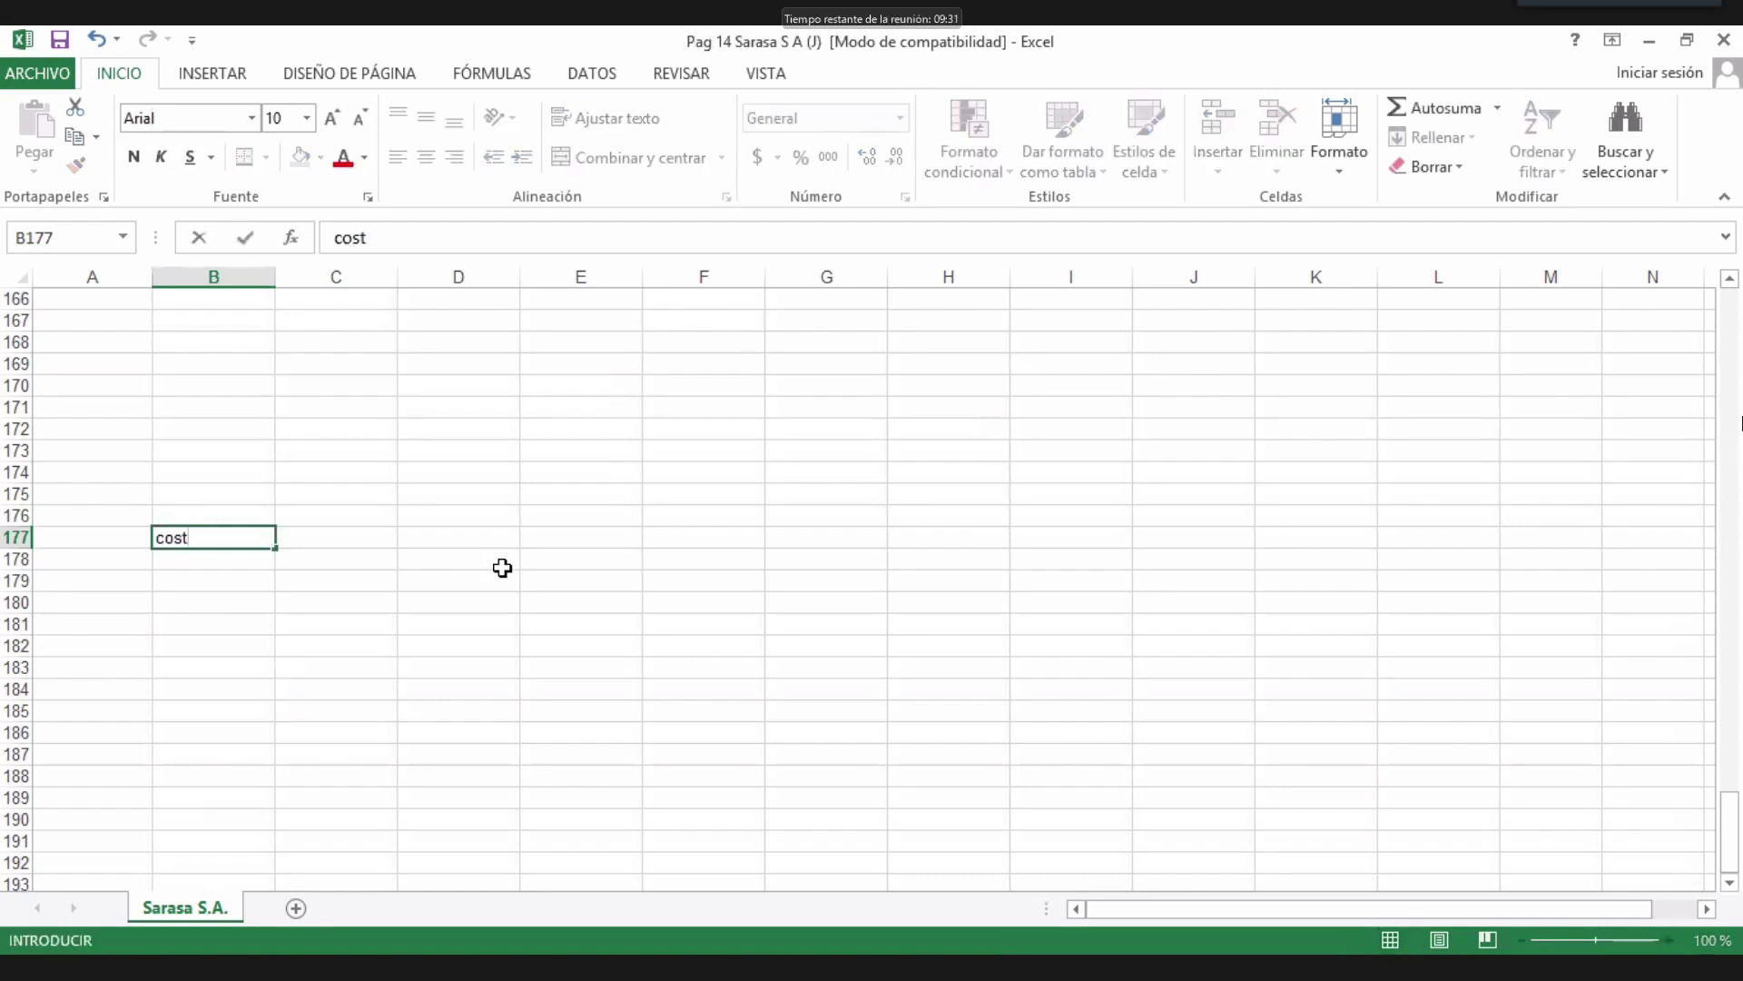
key(BackSpace)
key(BackSpace)
key(BackSpace)
key(BackSpace)
text(COSTO DE C)
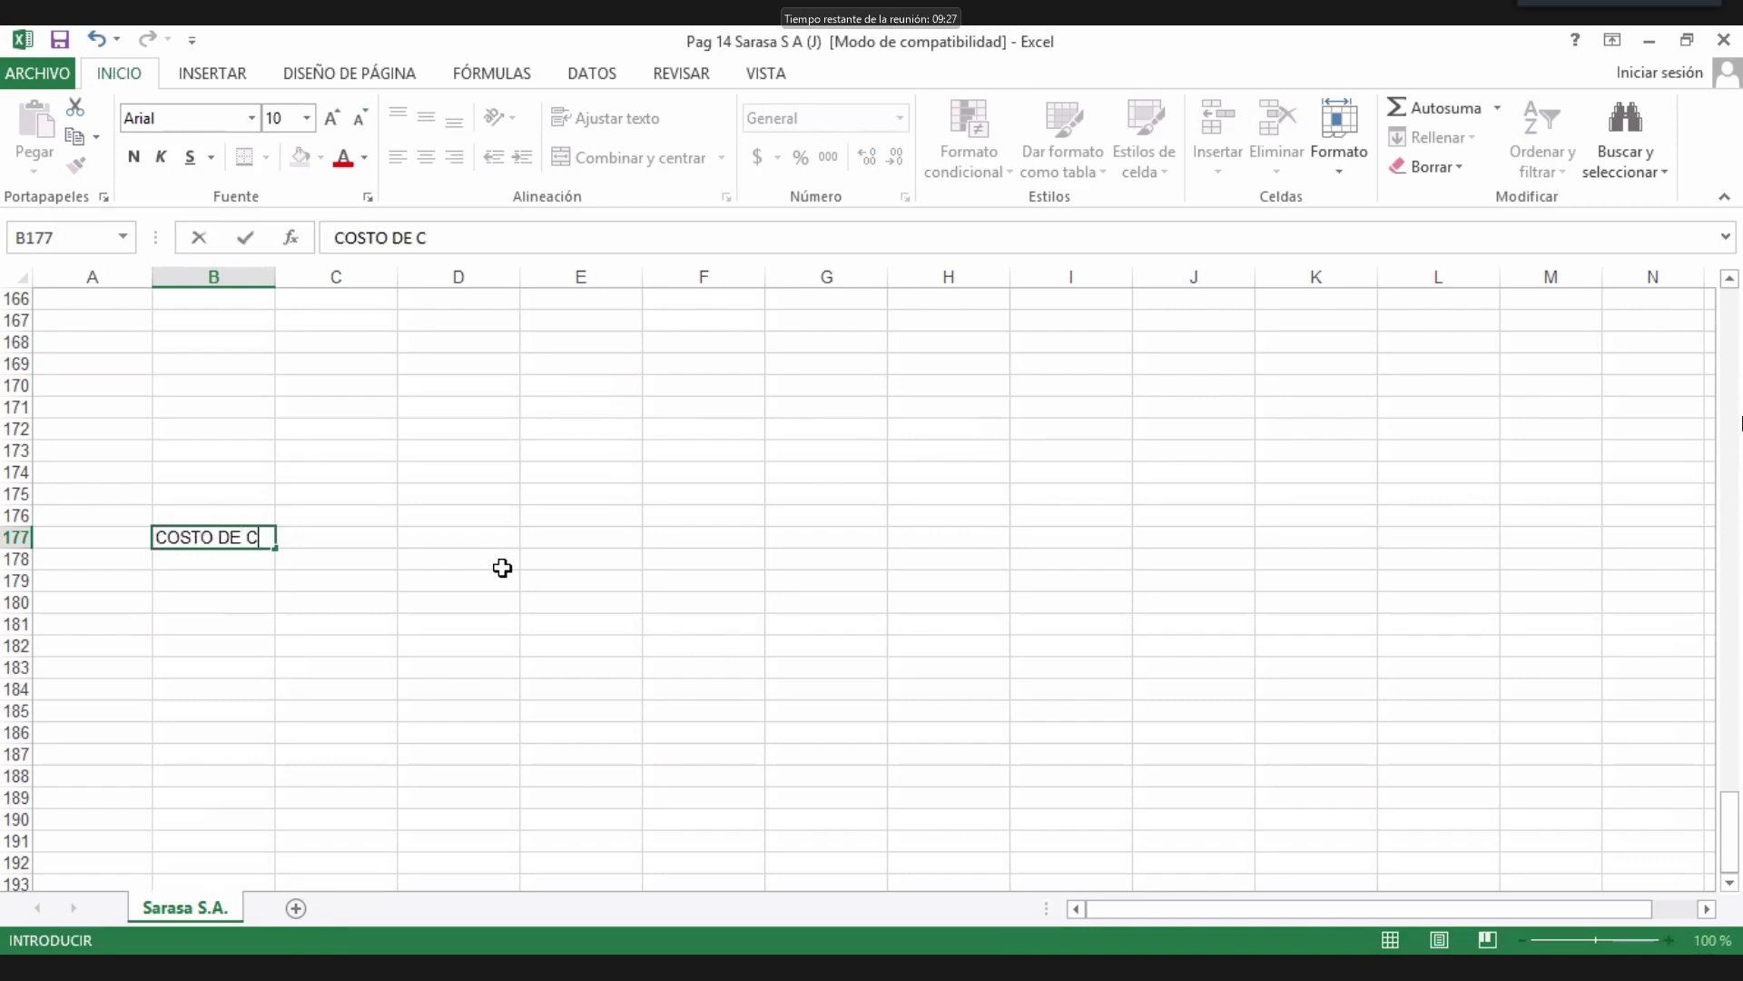
text(ANCELACION)
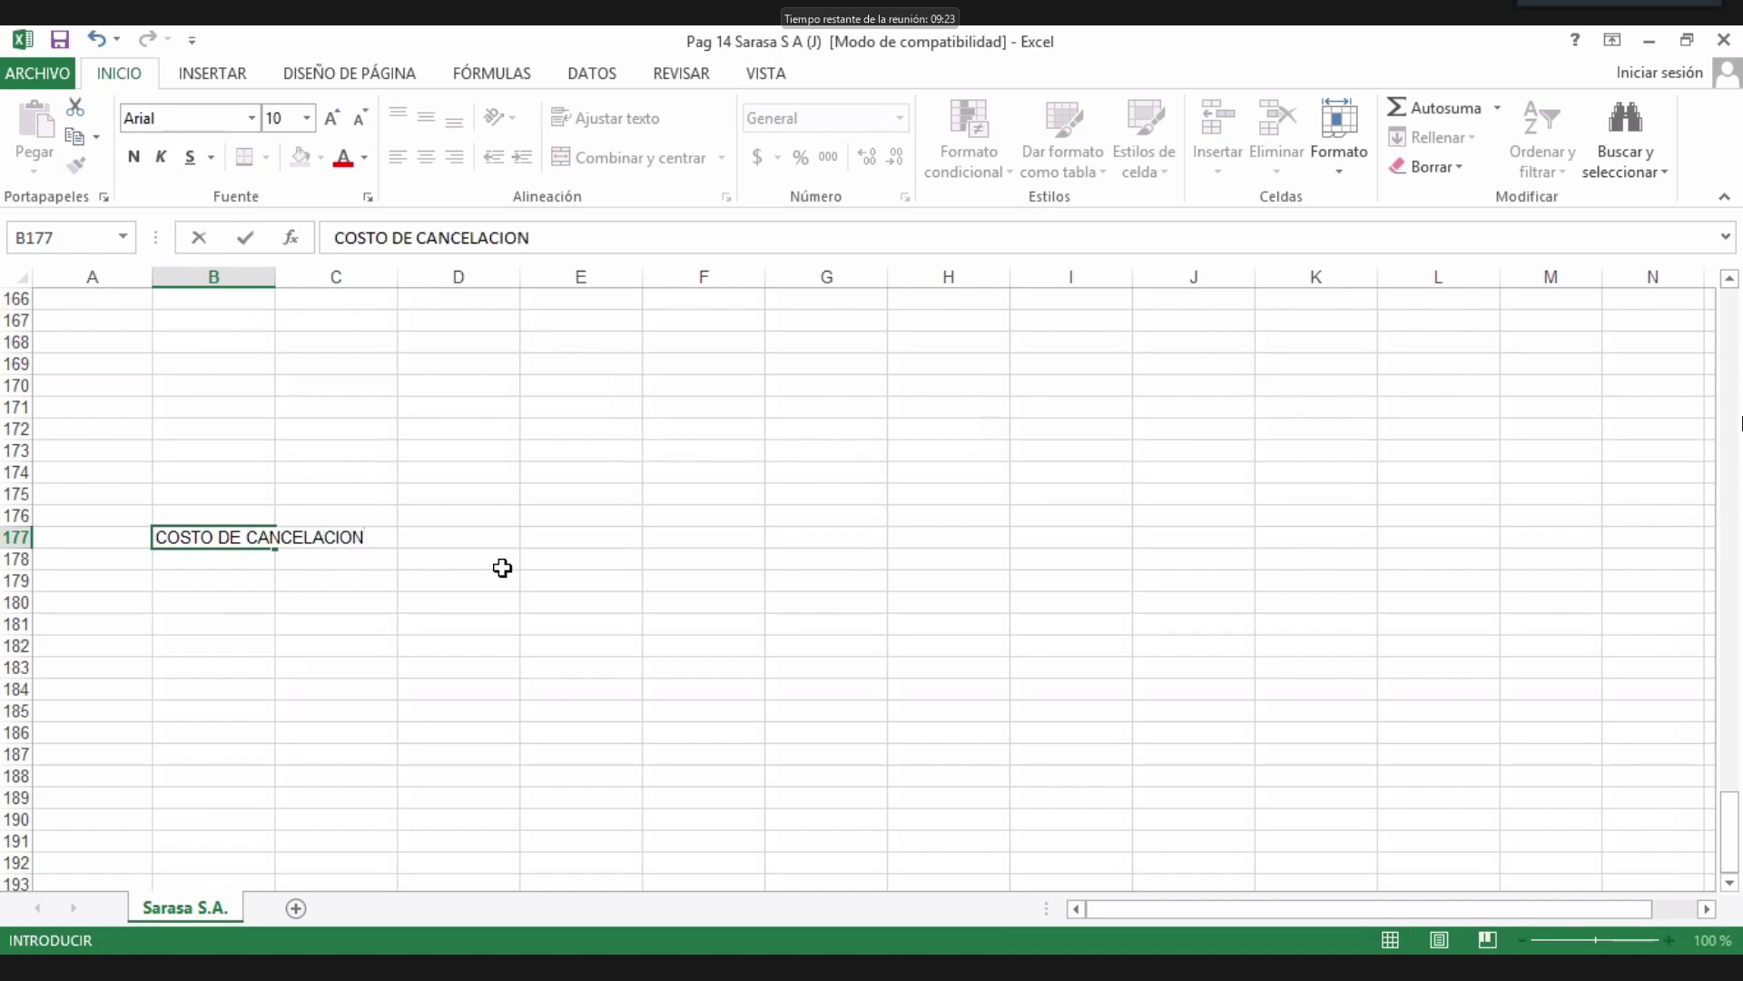
key(Return)
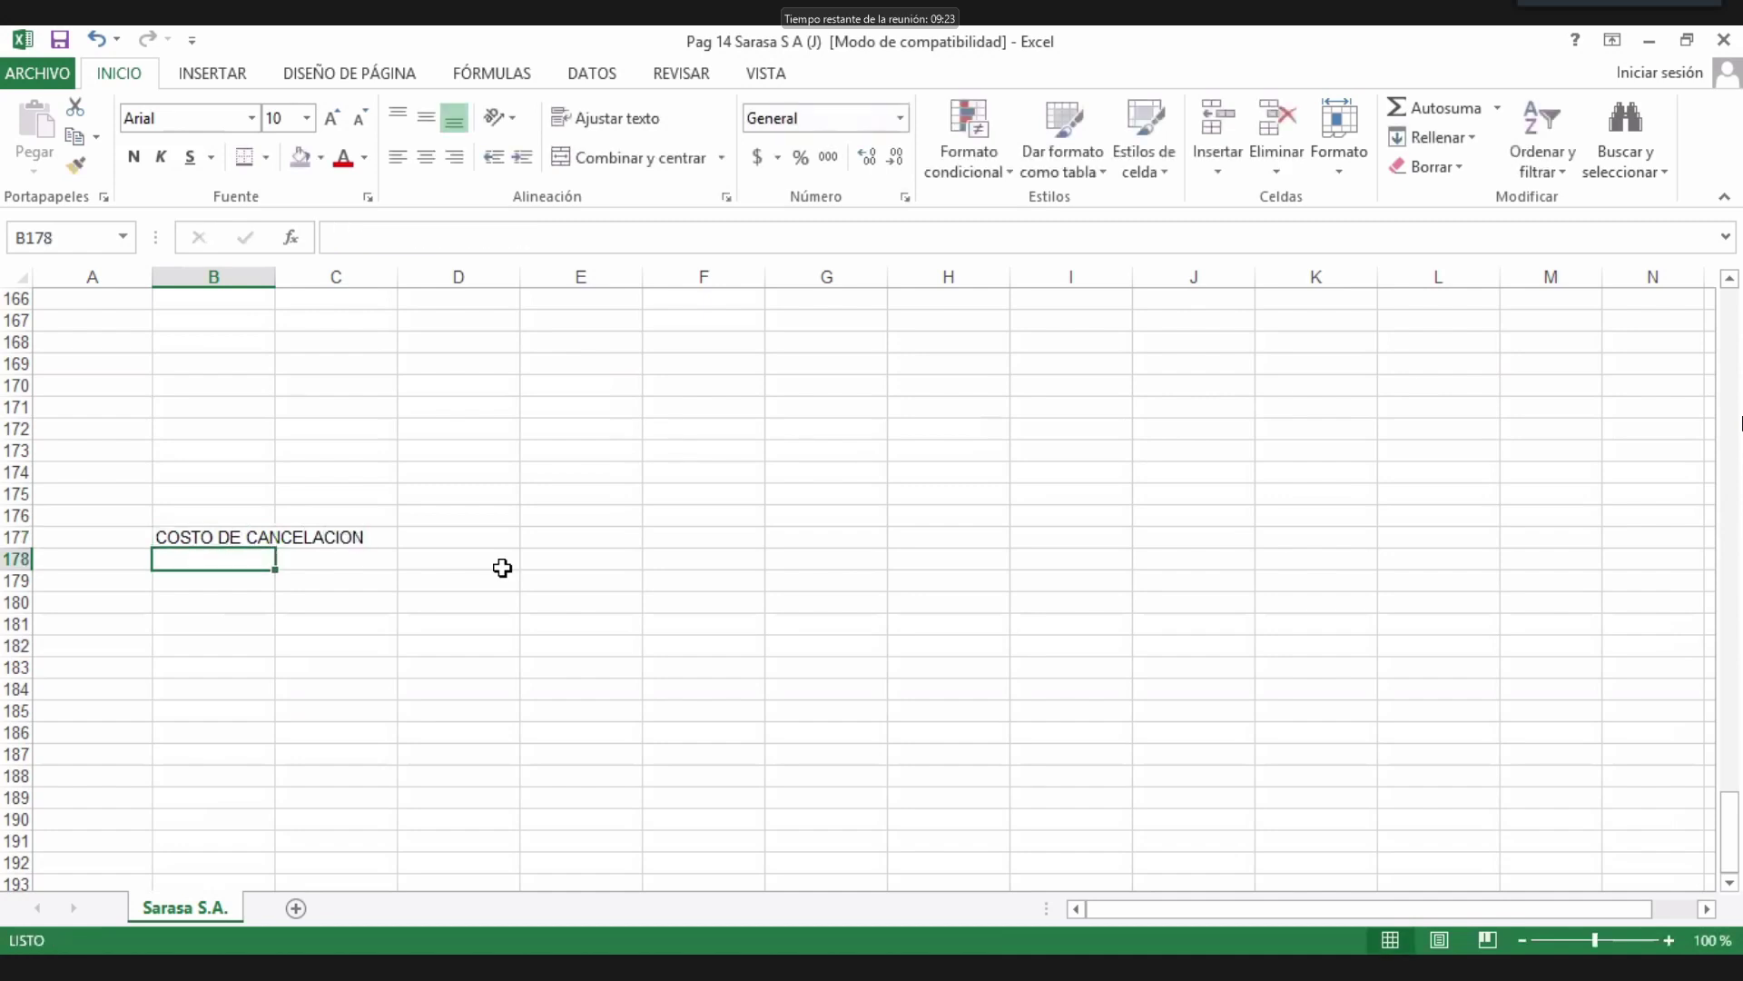
Enter the label BIENES EN EXISTENCIA in cell B180, below the COSTO DE CANCELACION heading.
key(Return)
key(Return)
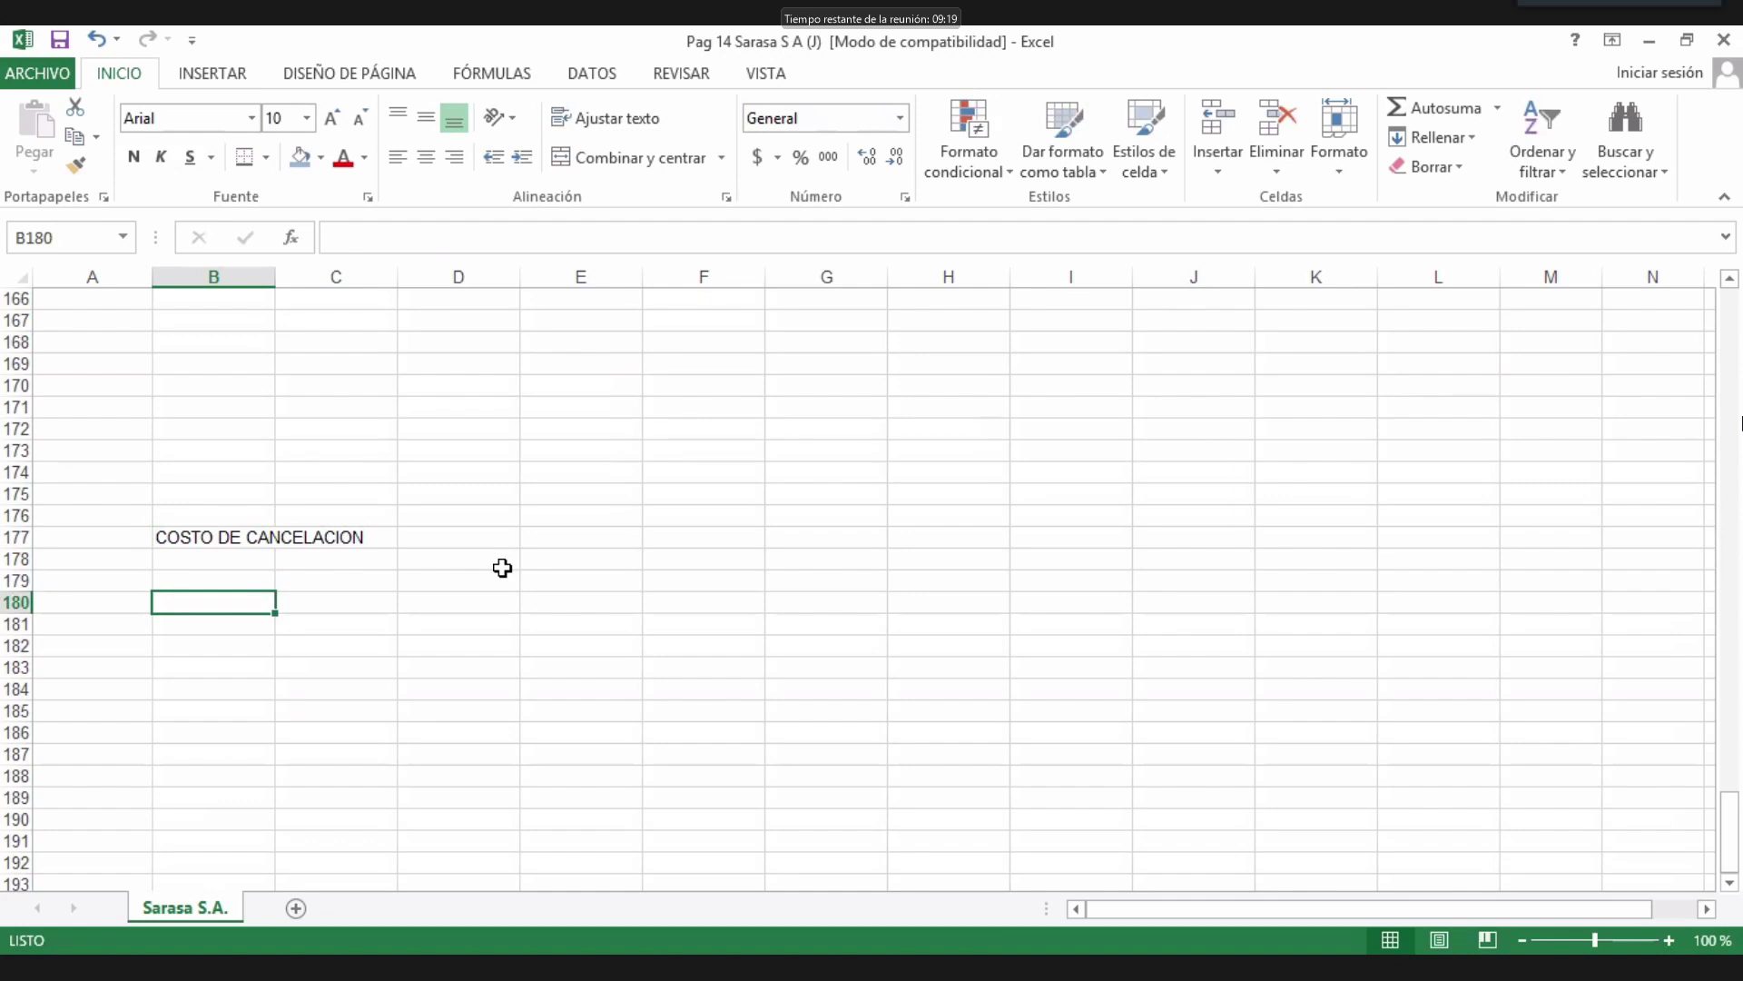
text(B)
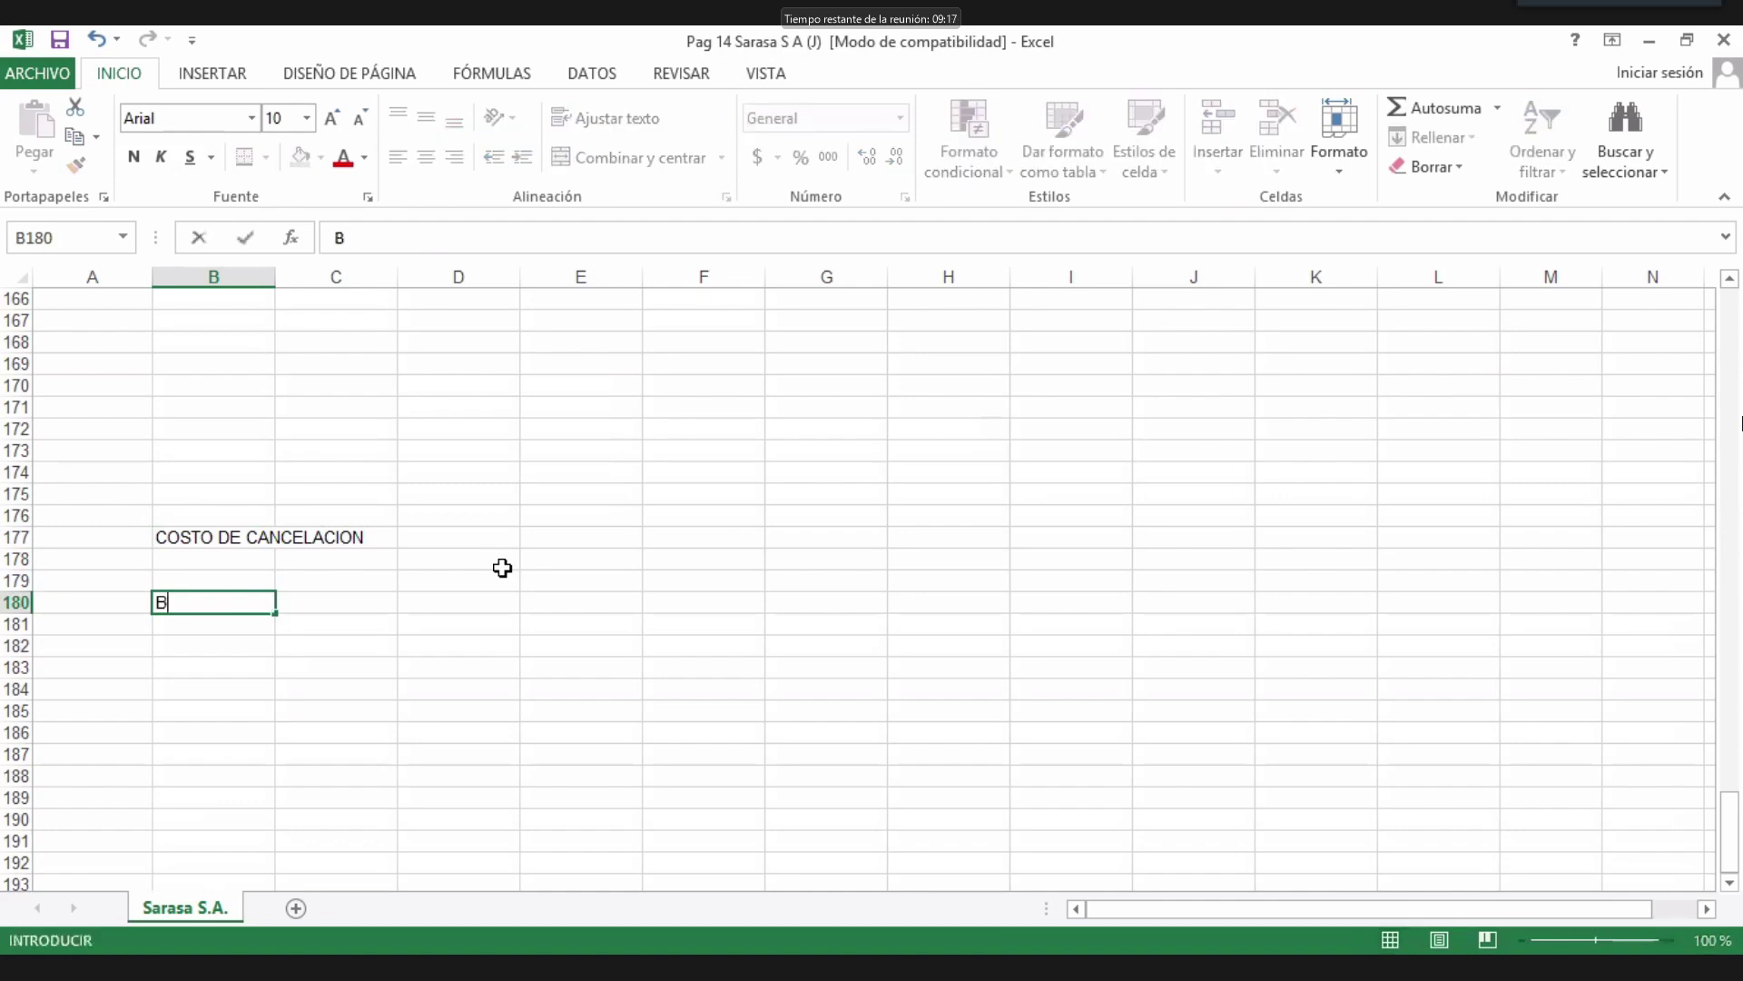
text(IENES E)
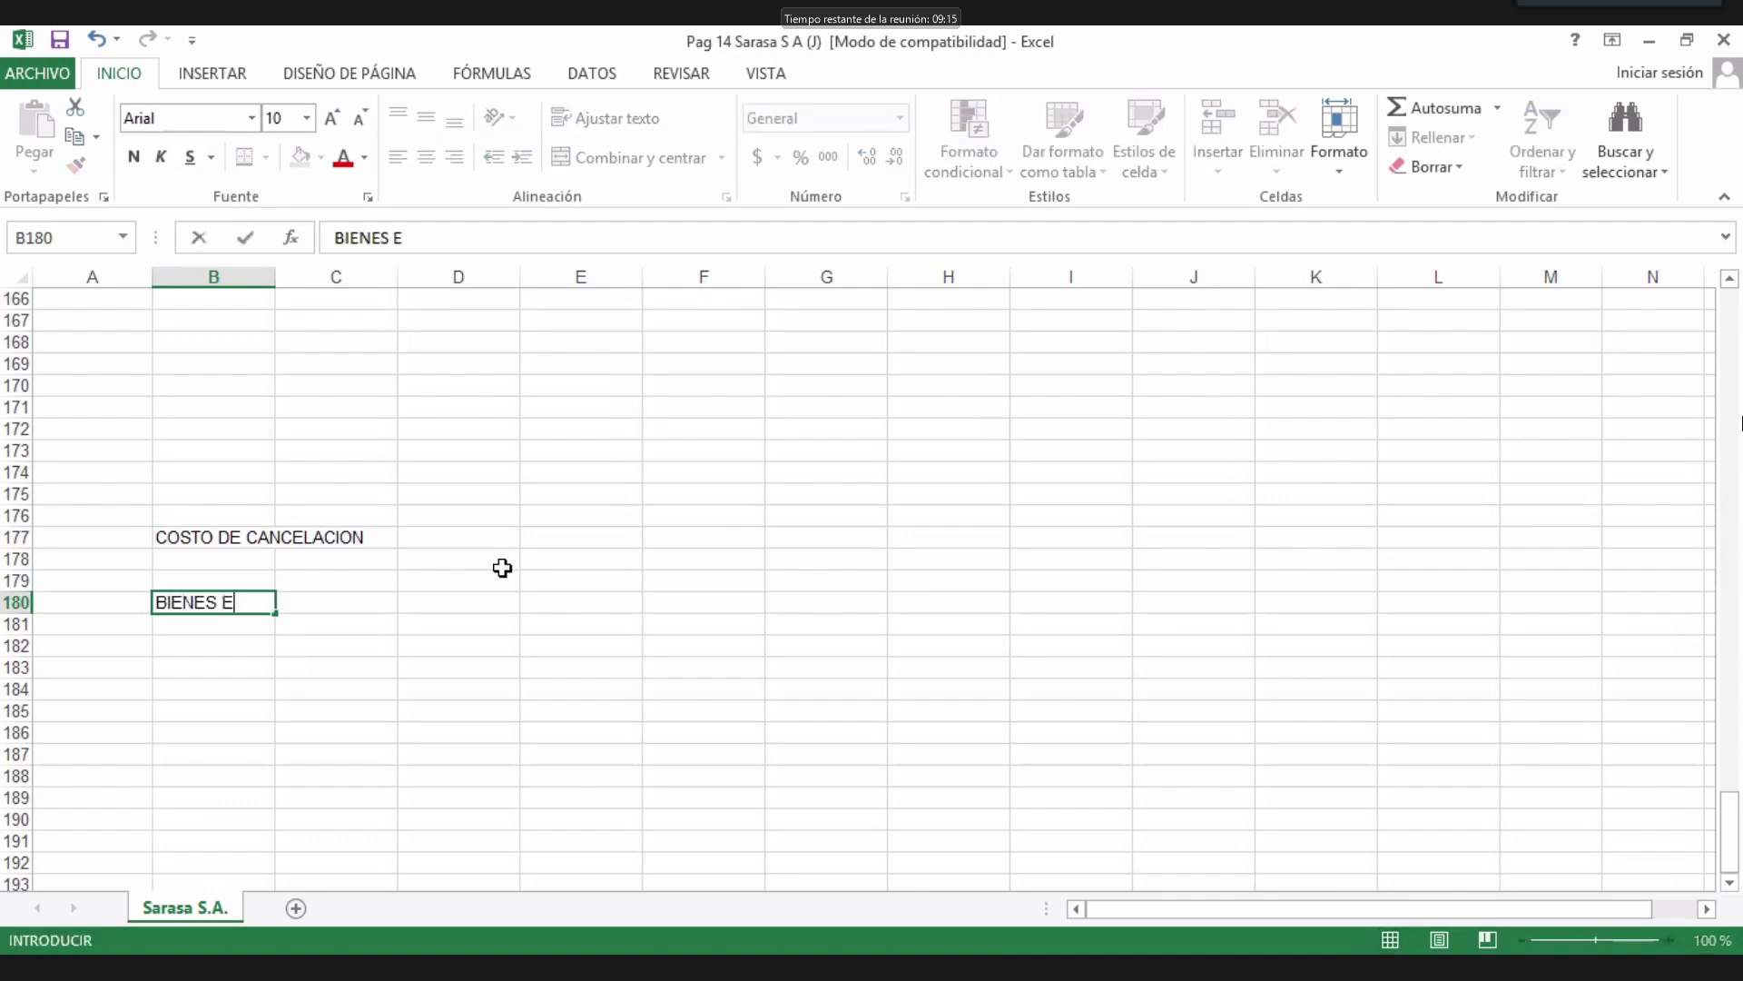
text(N EXIST)
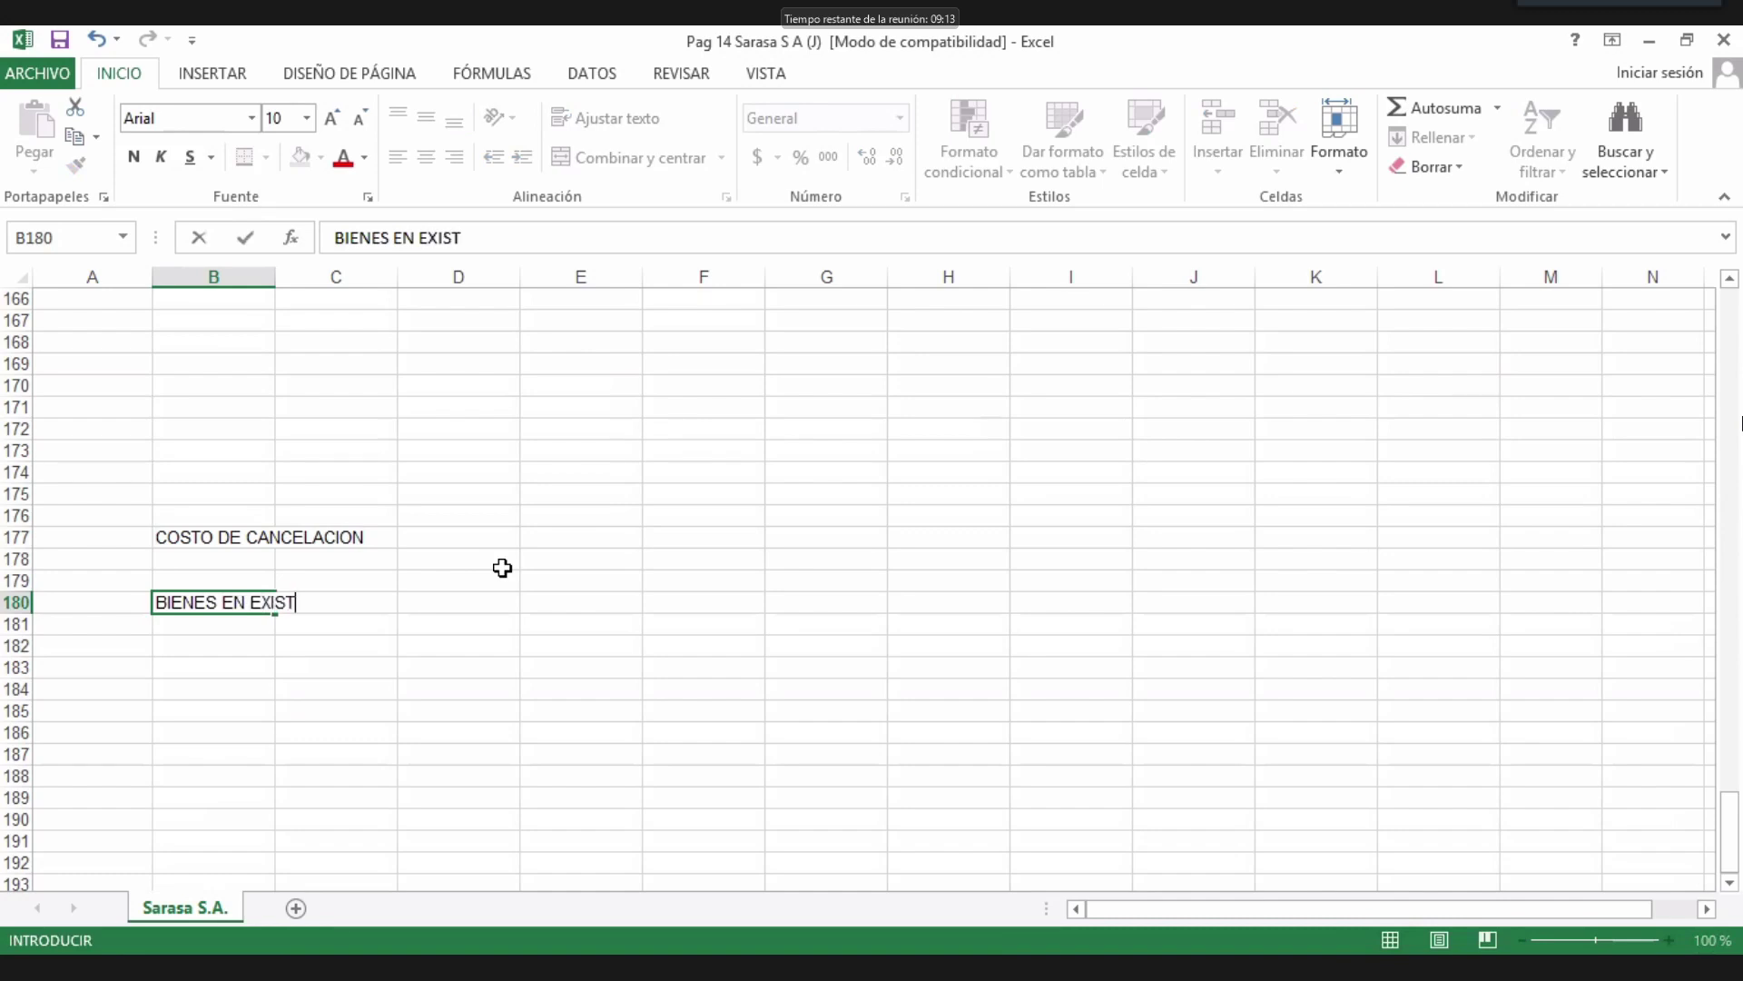
text(ENCIA)
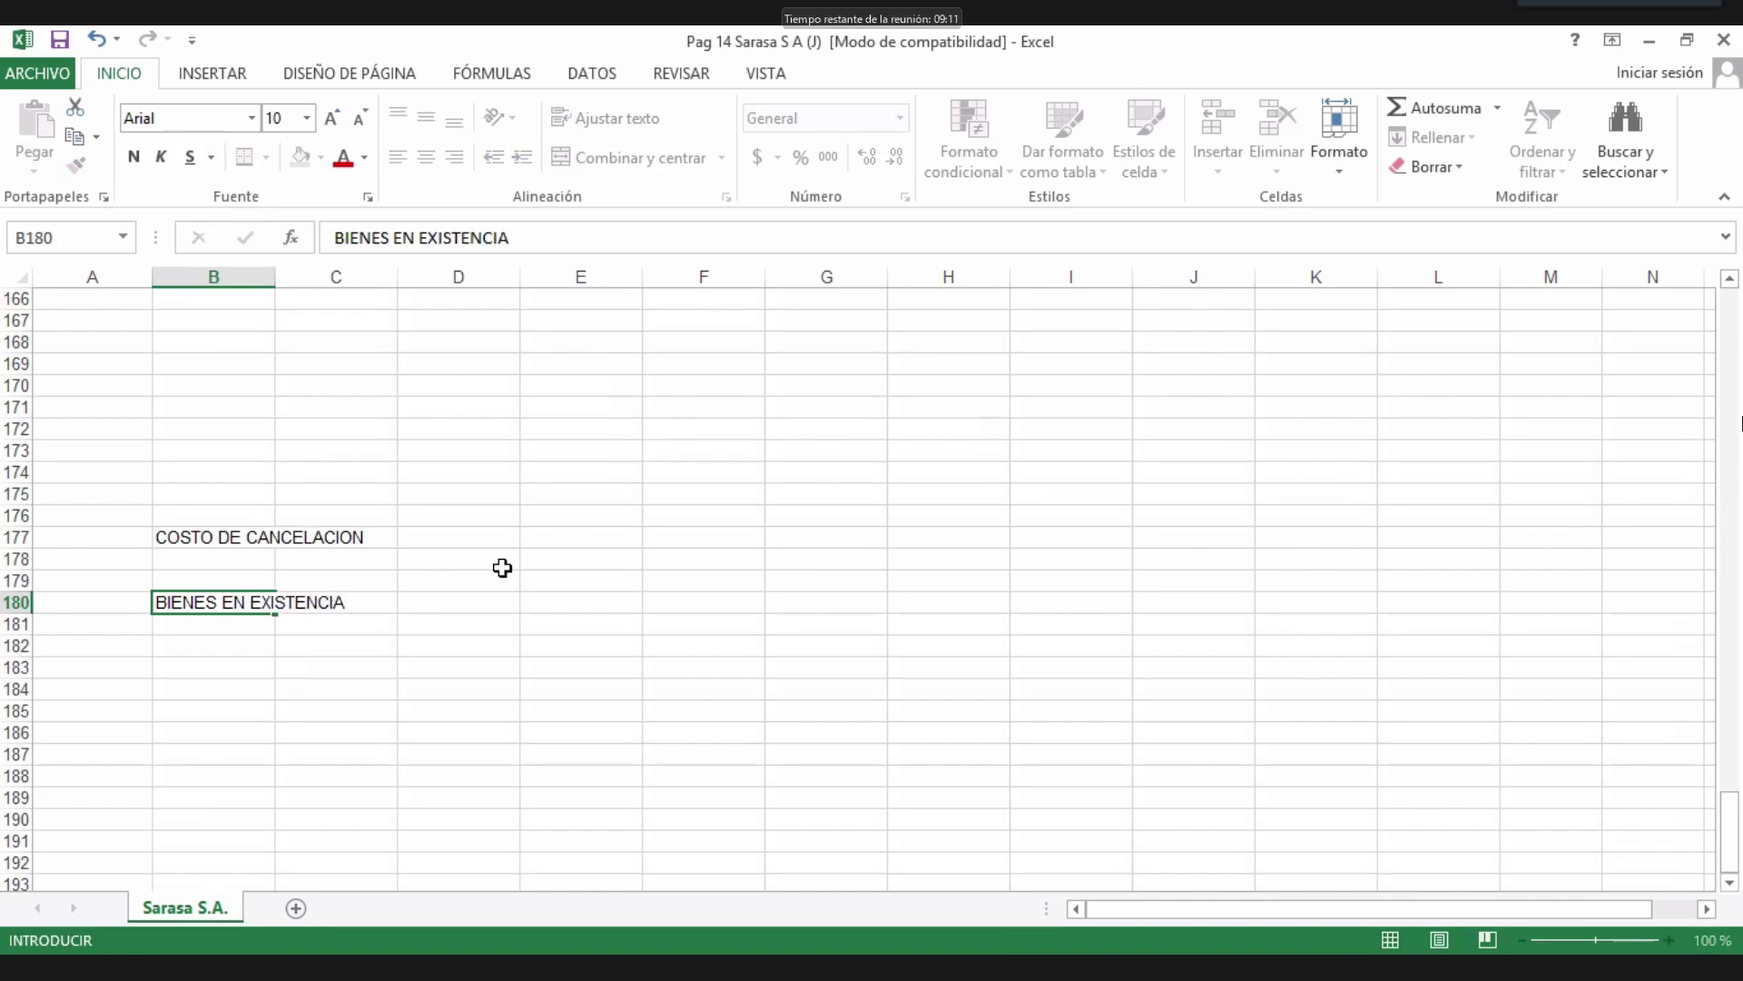
key(Return)
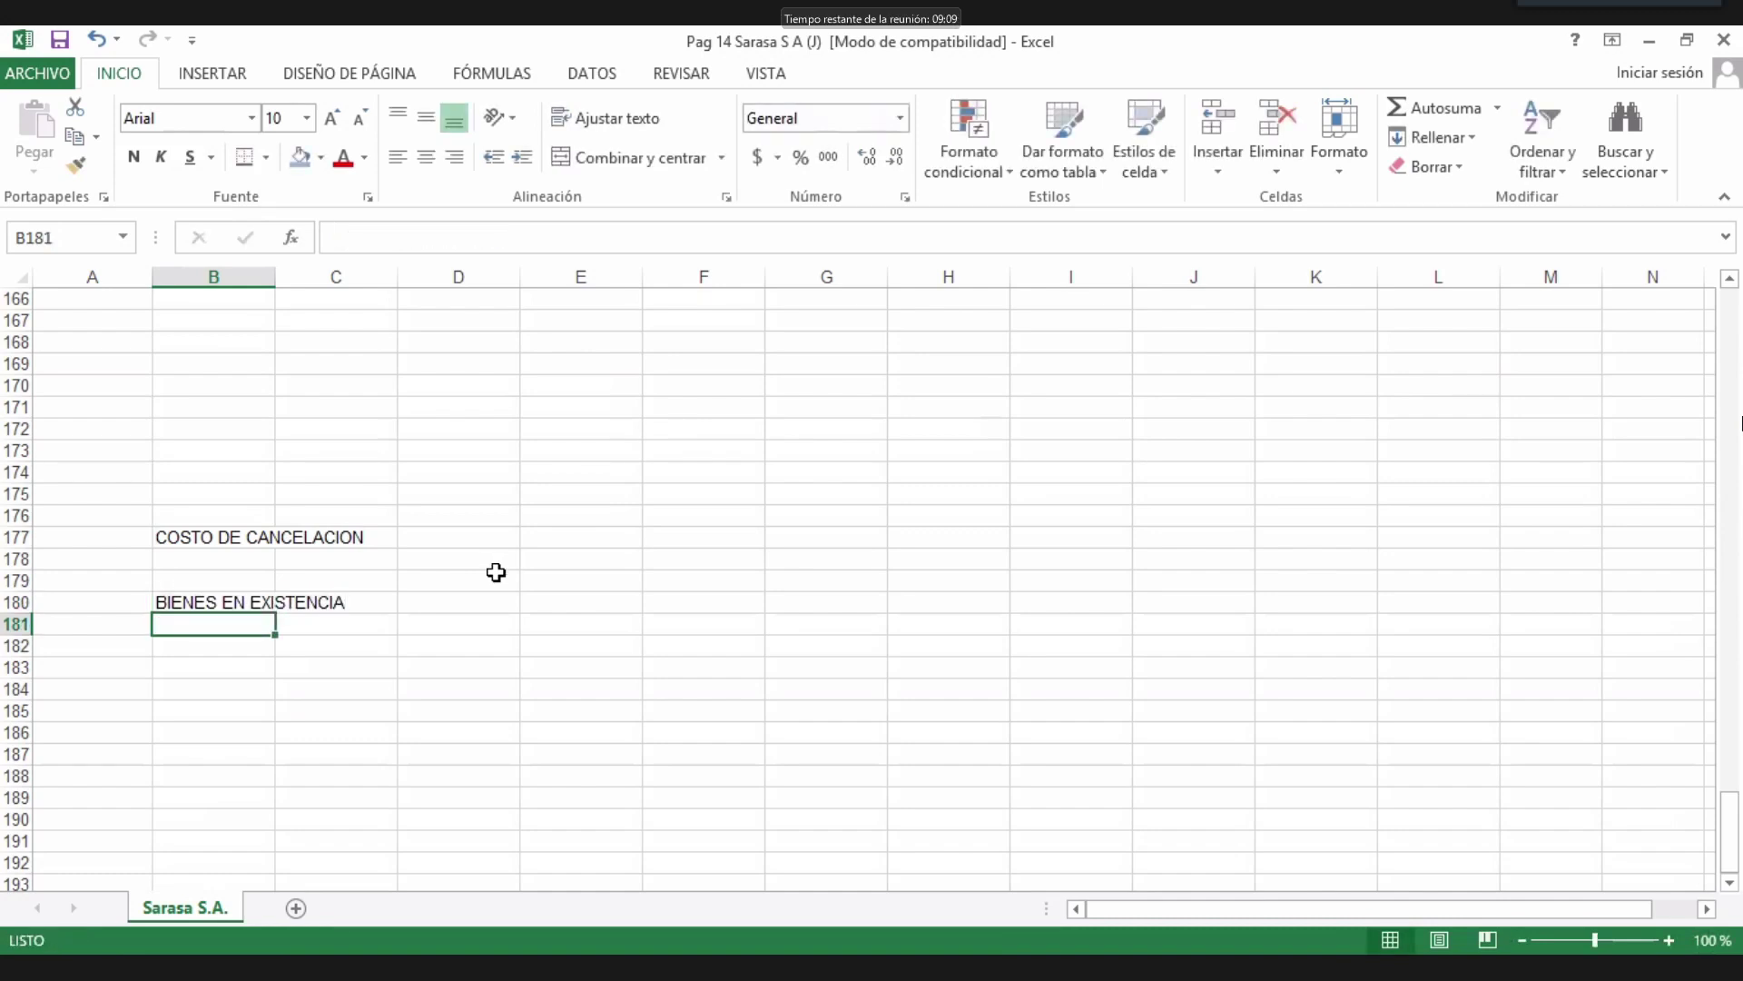
Copy the B180 label into B181 and change it to BIENES NO EN EXISTENCIA, with the word NO in bold.
click(272, 602)
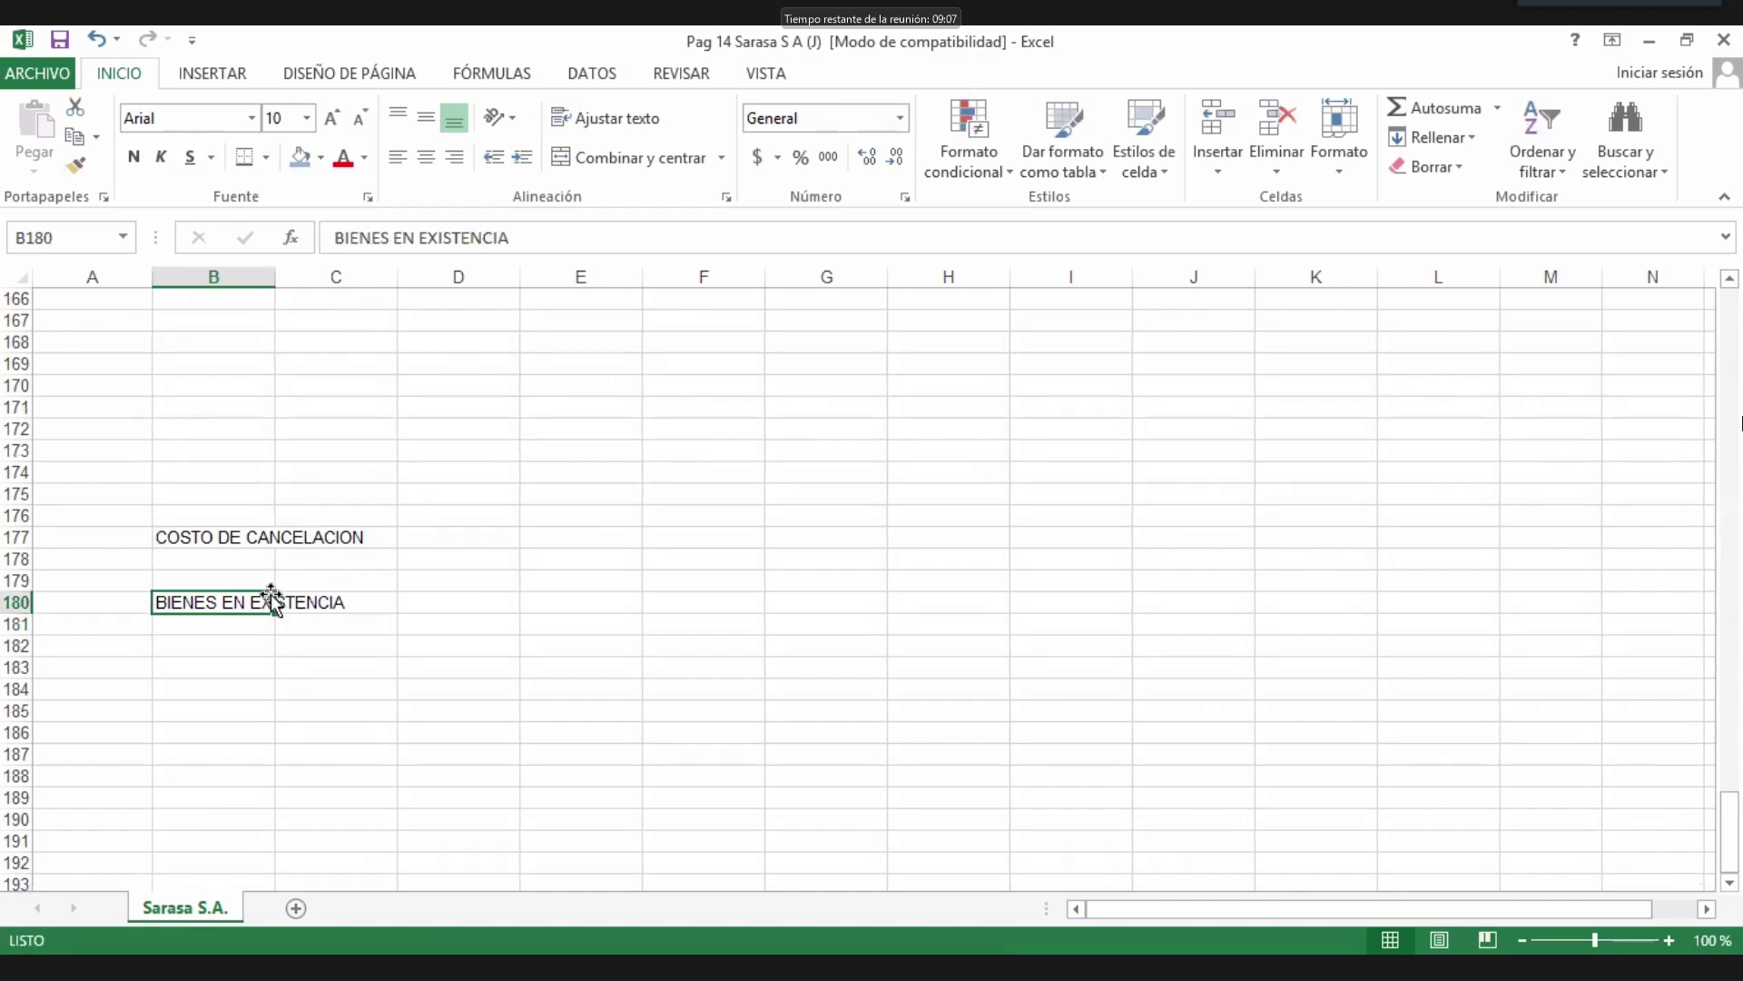
drag(272, 618, 243, 625)
click(239, 624)
double_click(239, 623)
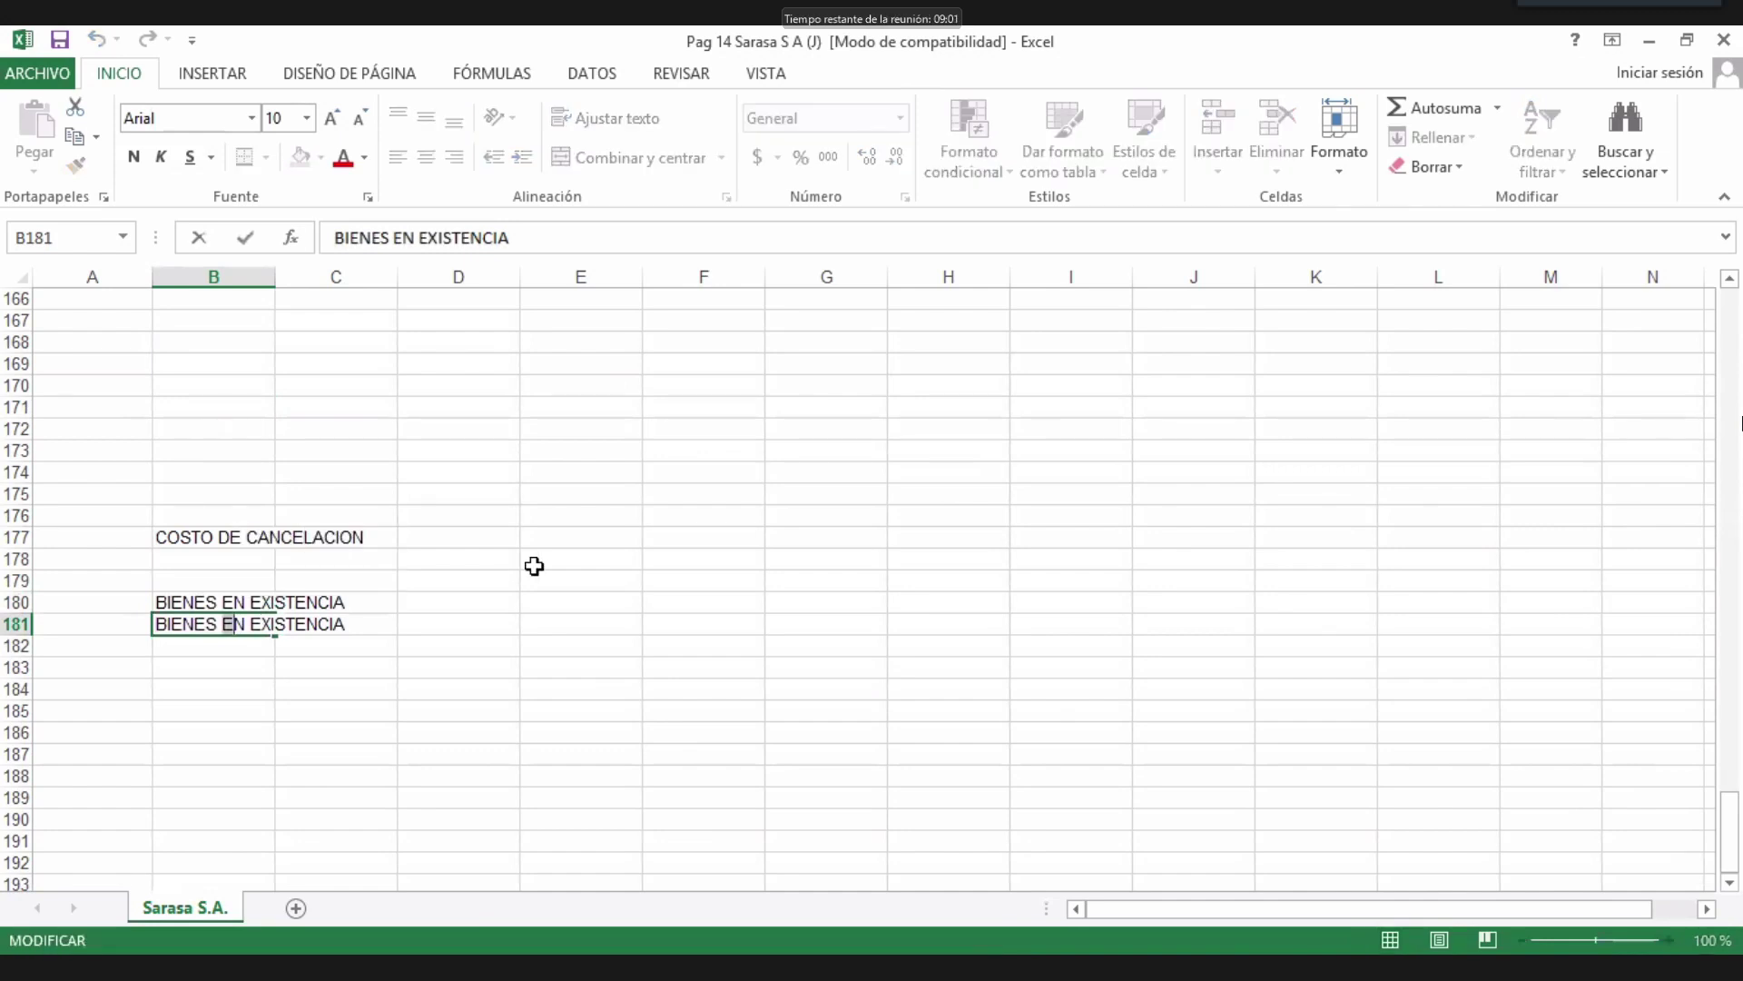
key(Left)
text(NO)
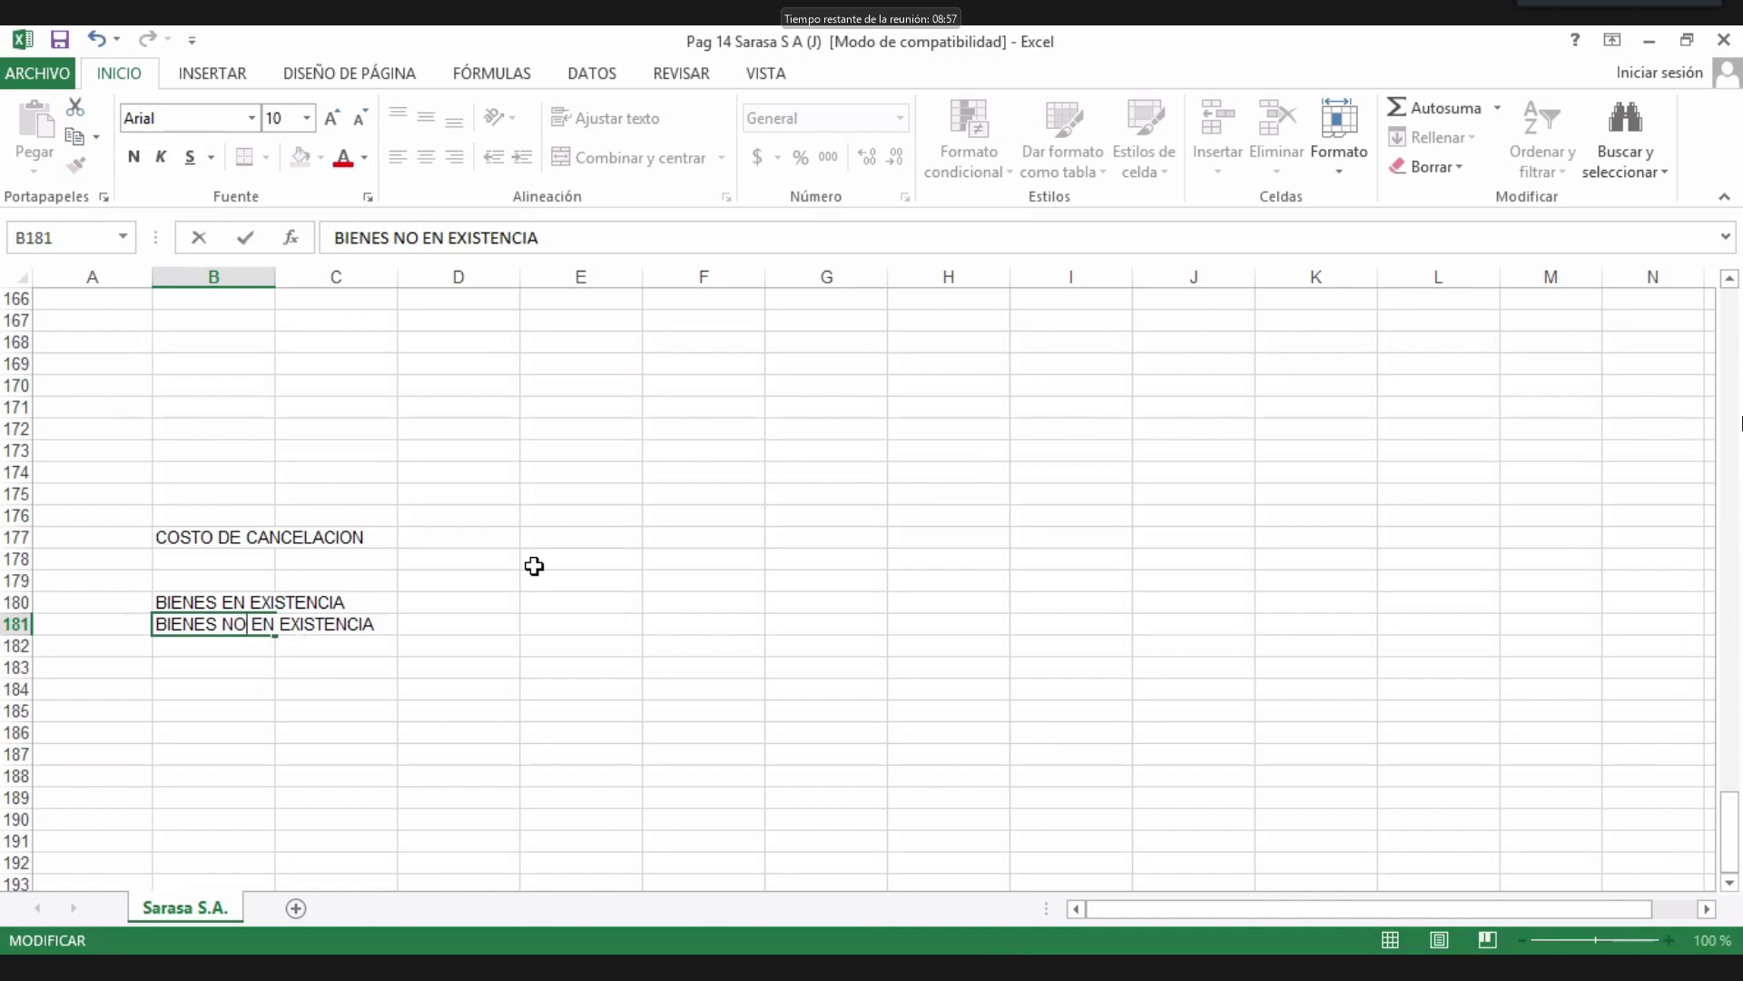
key(ctrl+shift+Left)
click(132, 158)
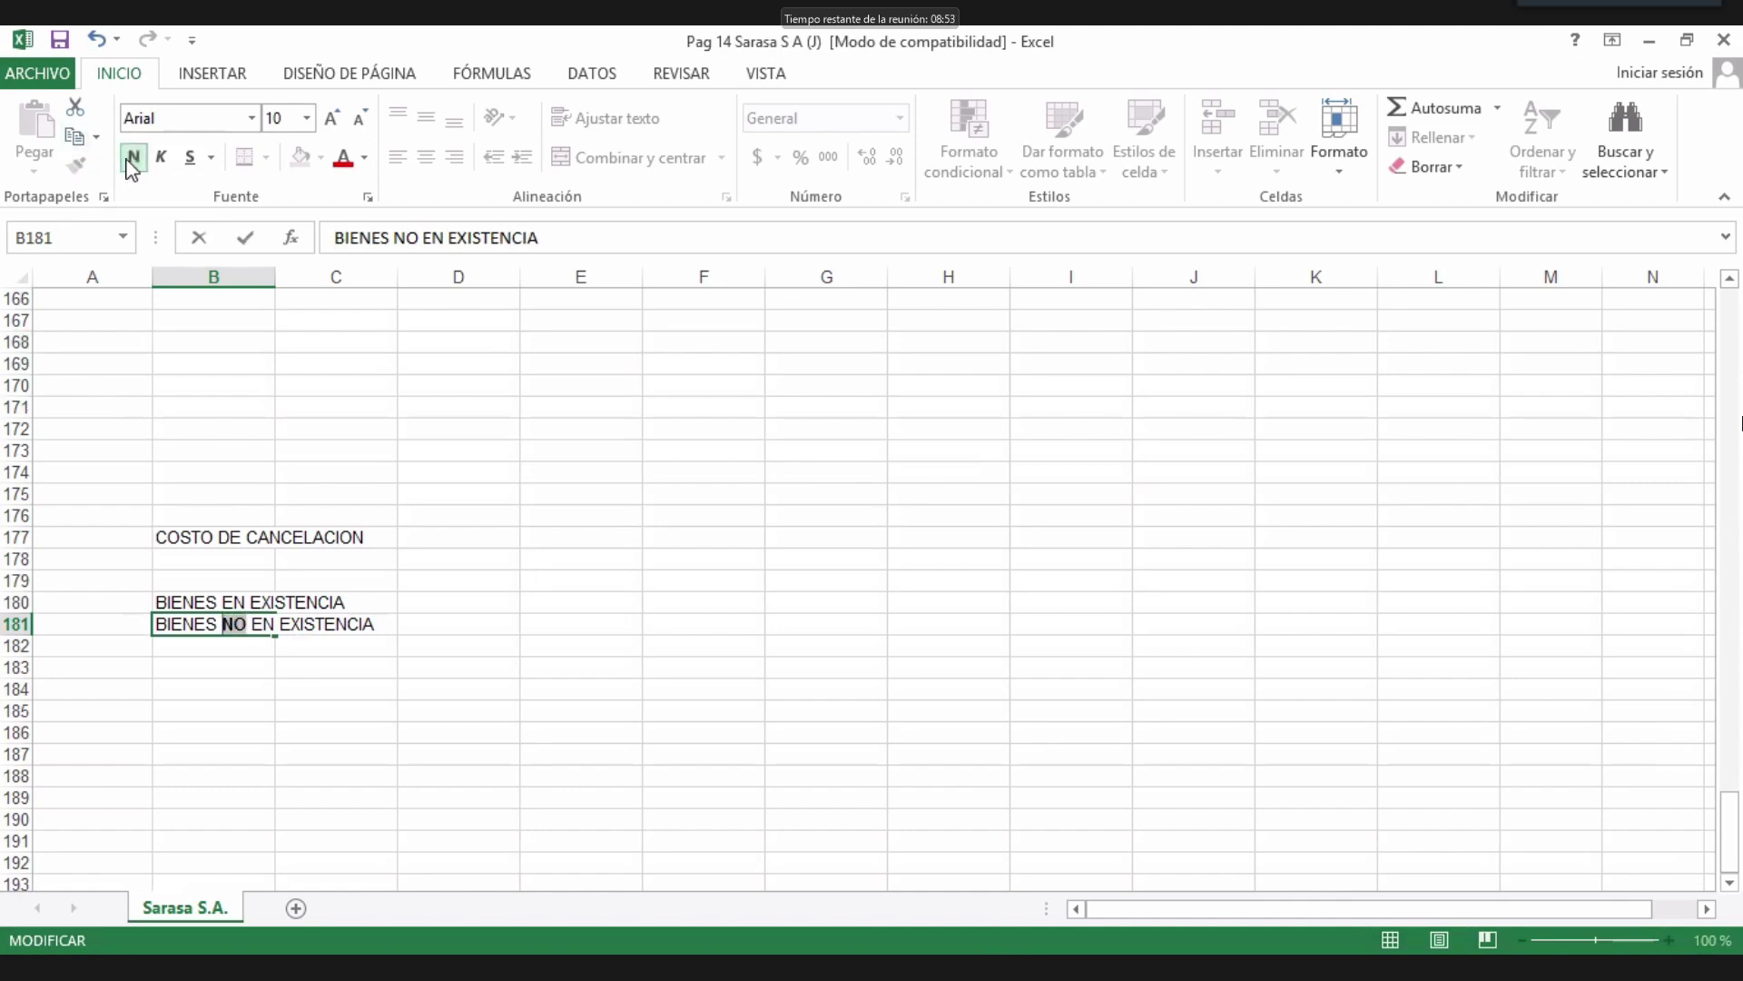
click(342, 687)
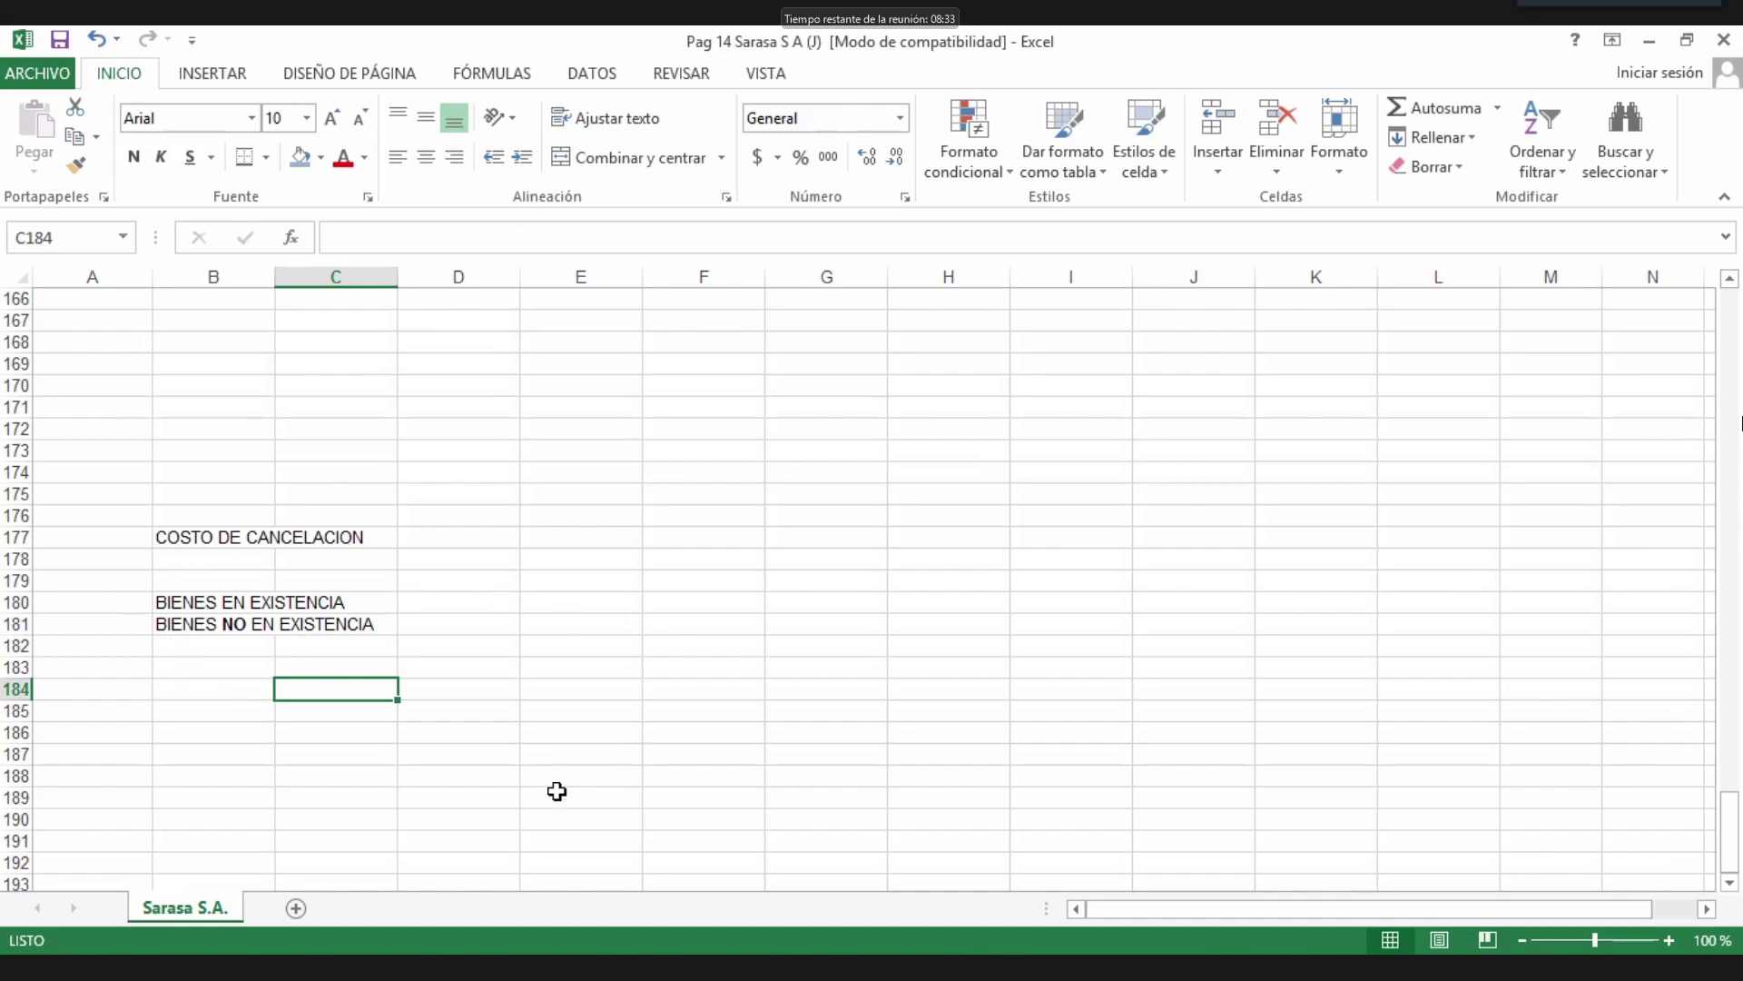
Enter the labels CTO.REP., V.N.R. and GS.ENTREGA in cells F177 to F179, beside the COSTO DE CANCELACION heading.
click(598, 559)
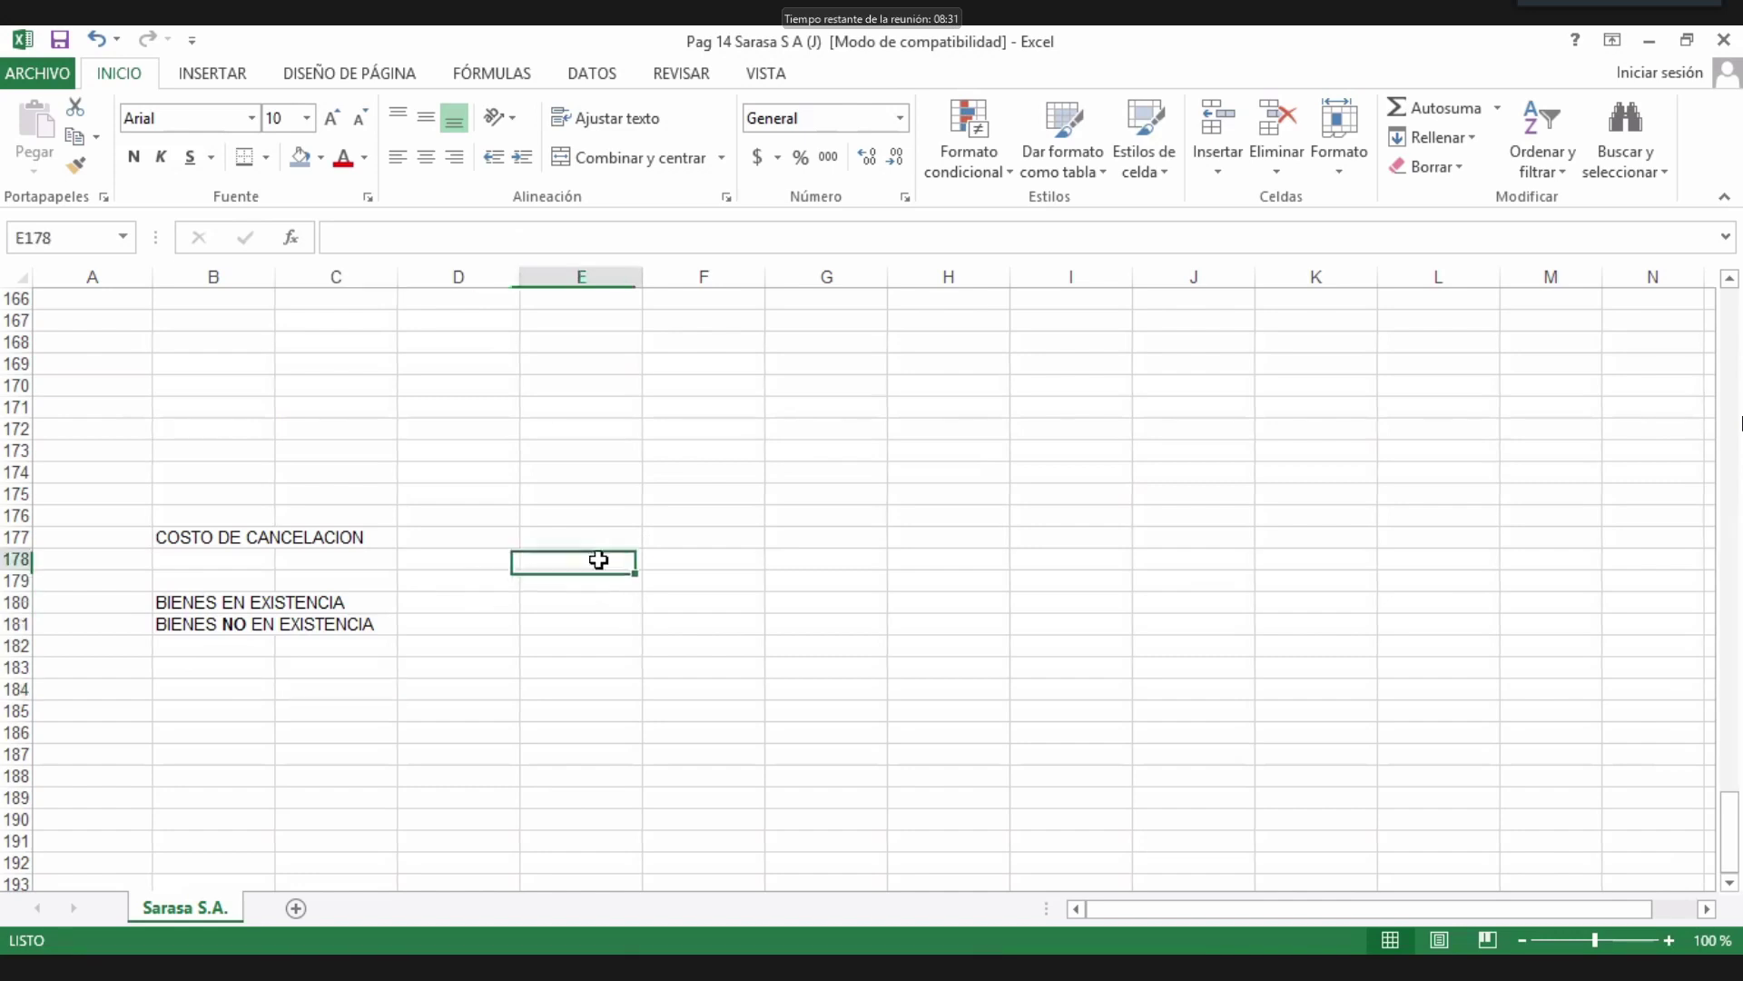
click(686, 539)
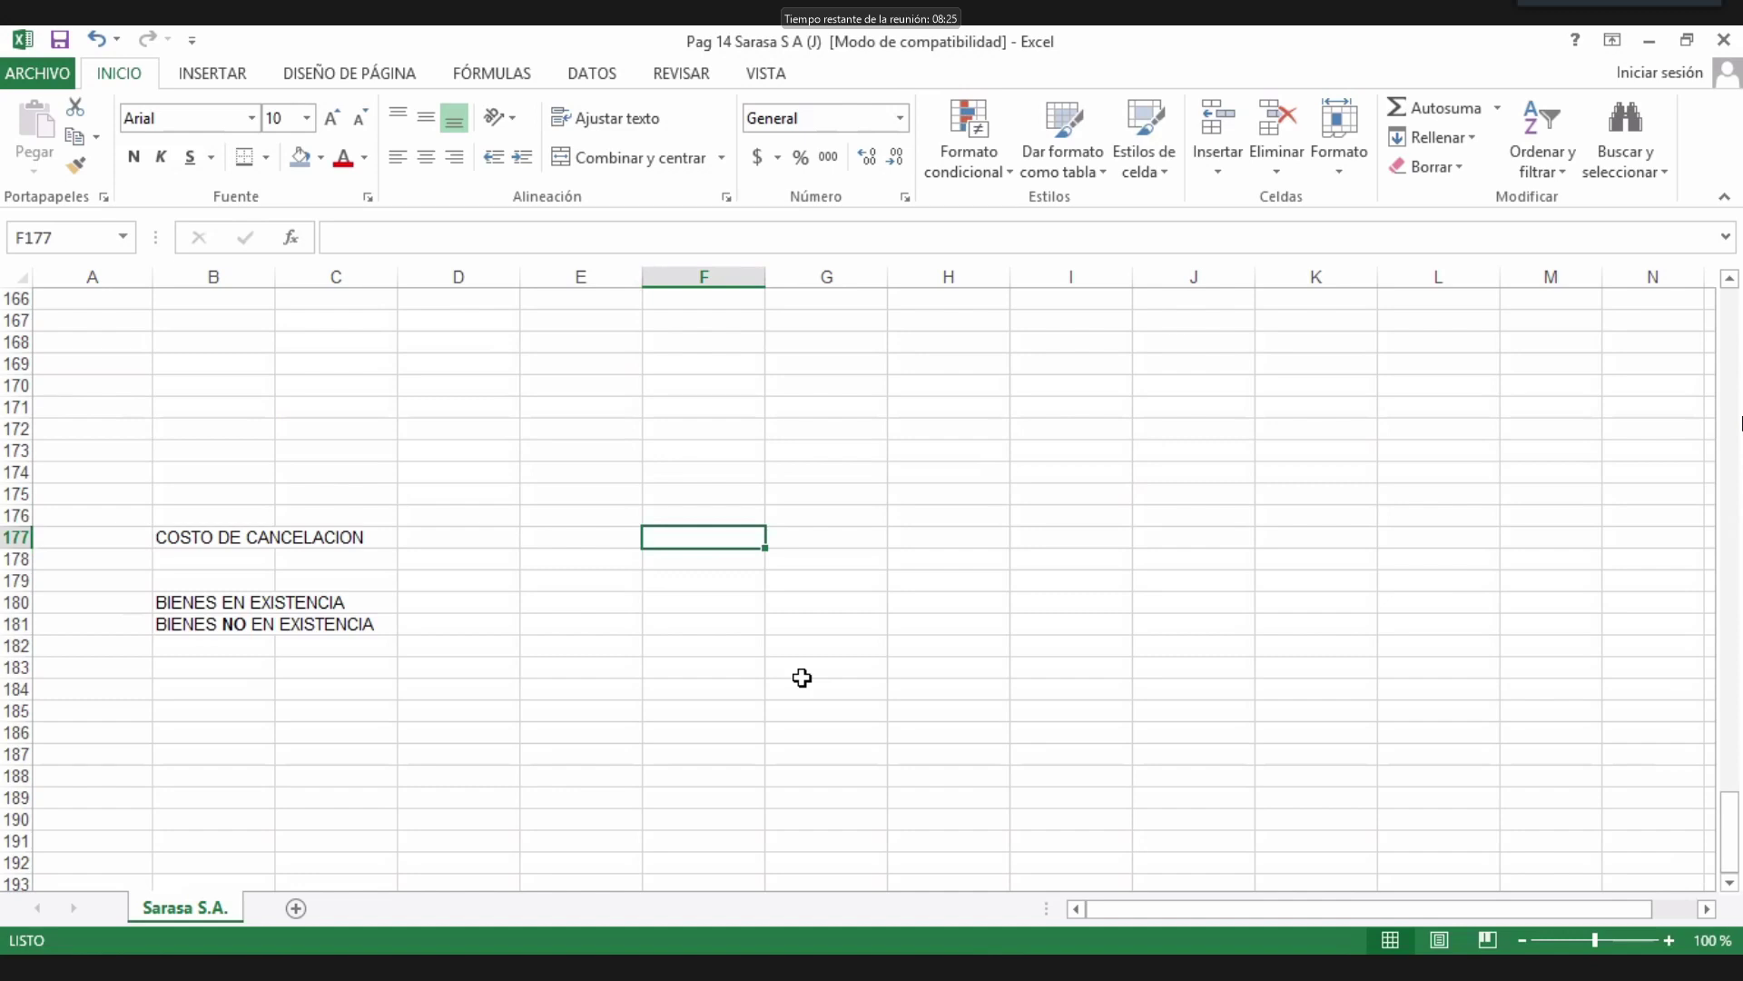
text(C)
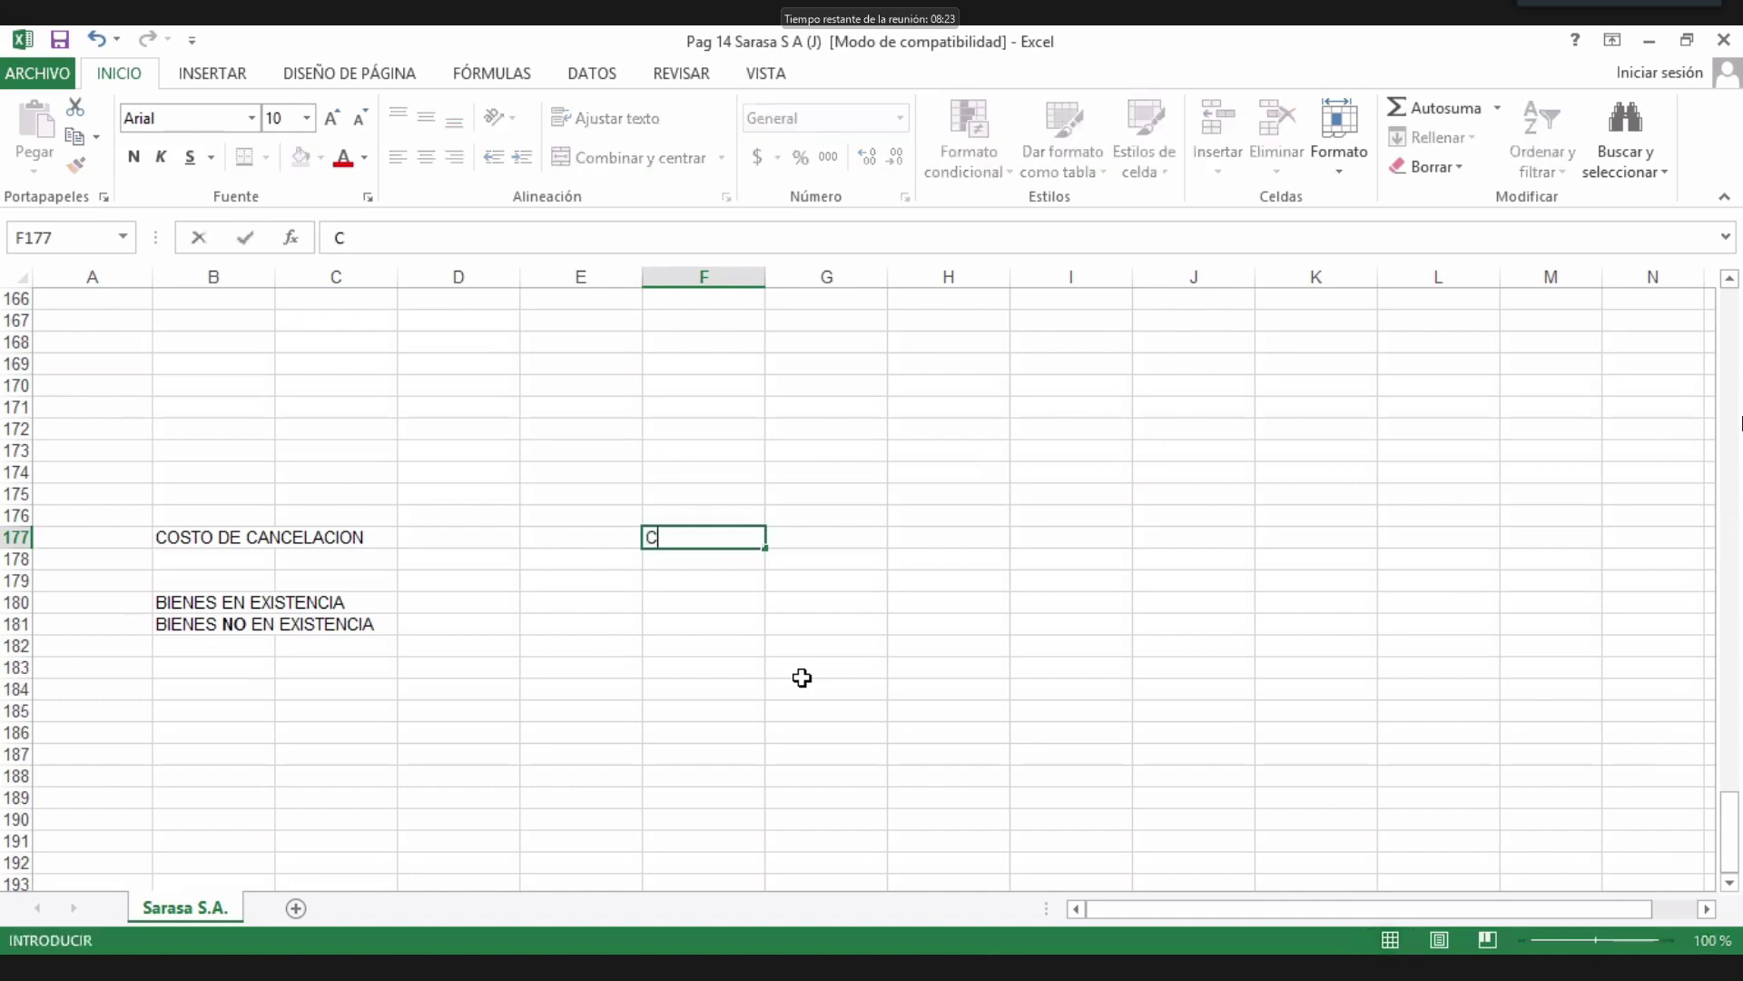
text(TO.R)
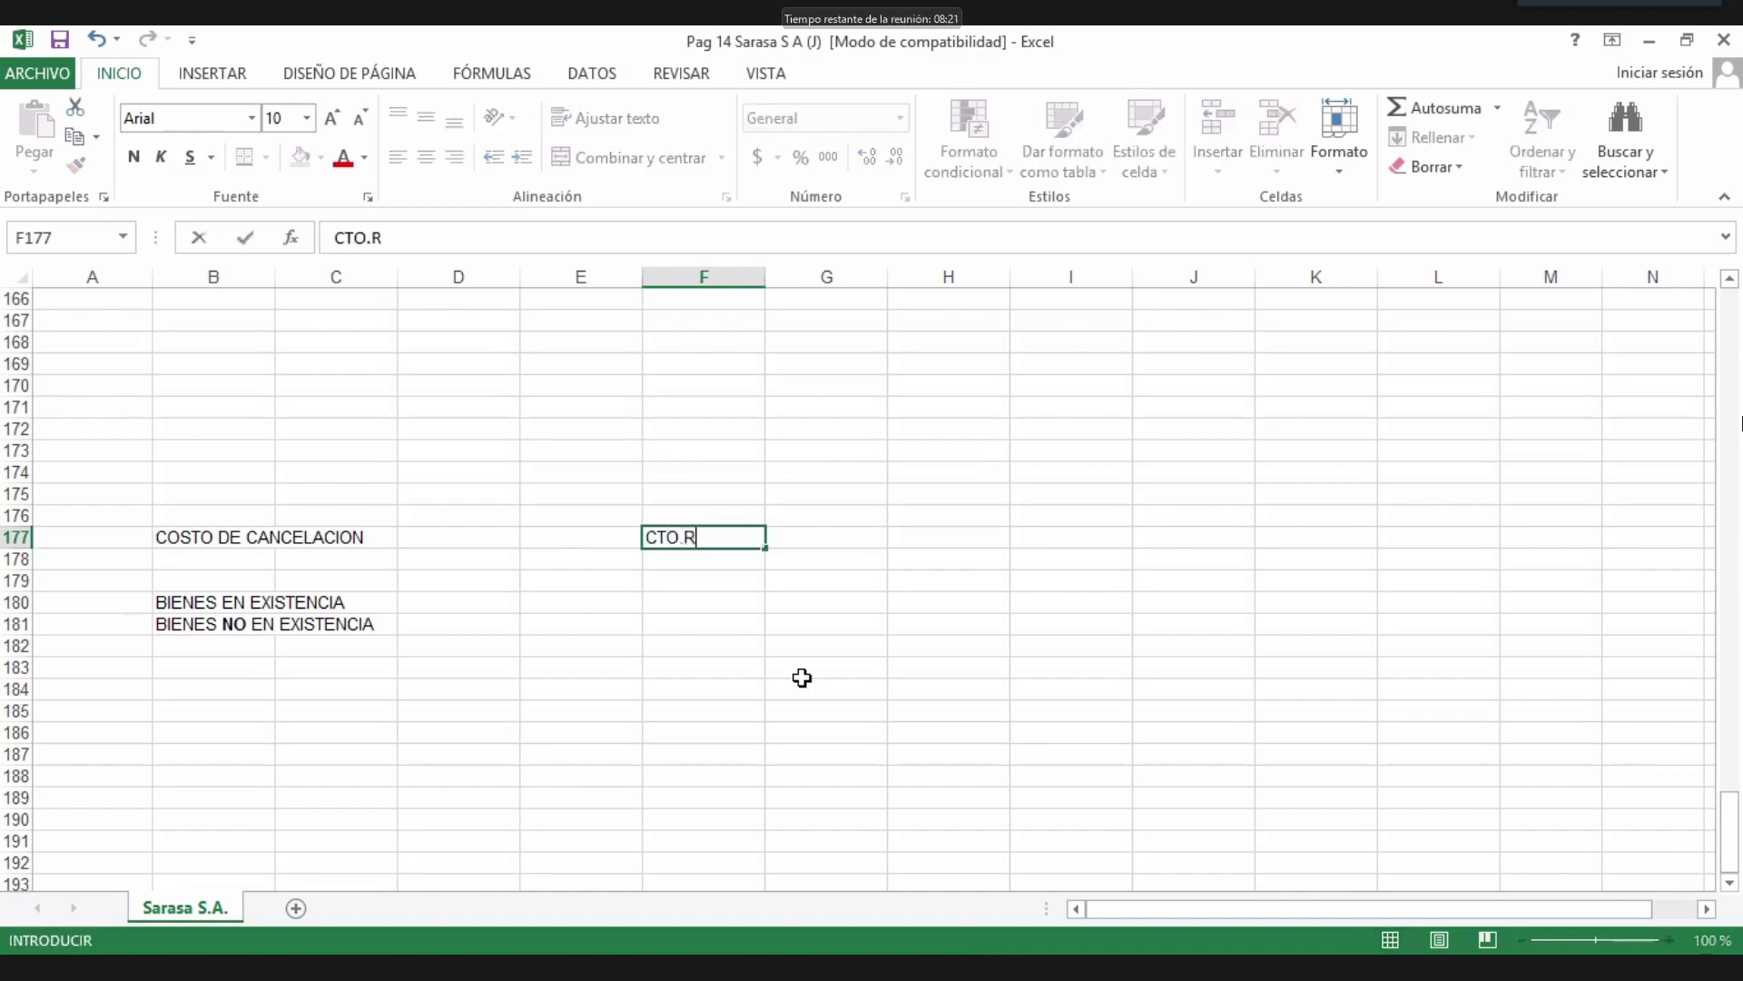
text(EP.)
key(Return)
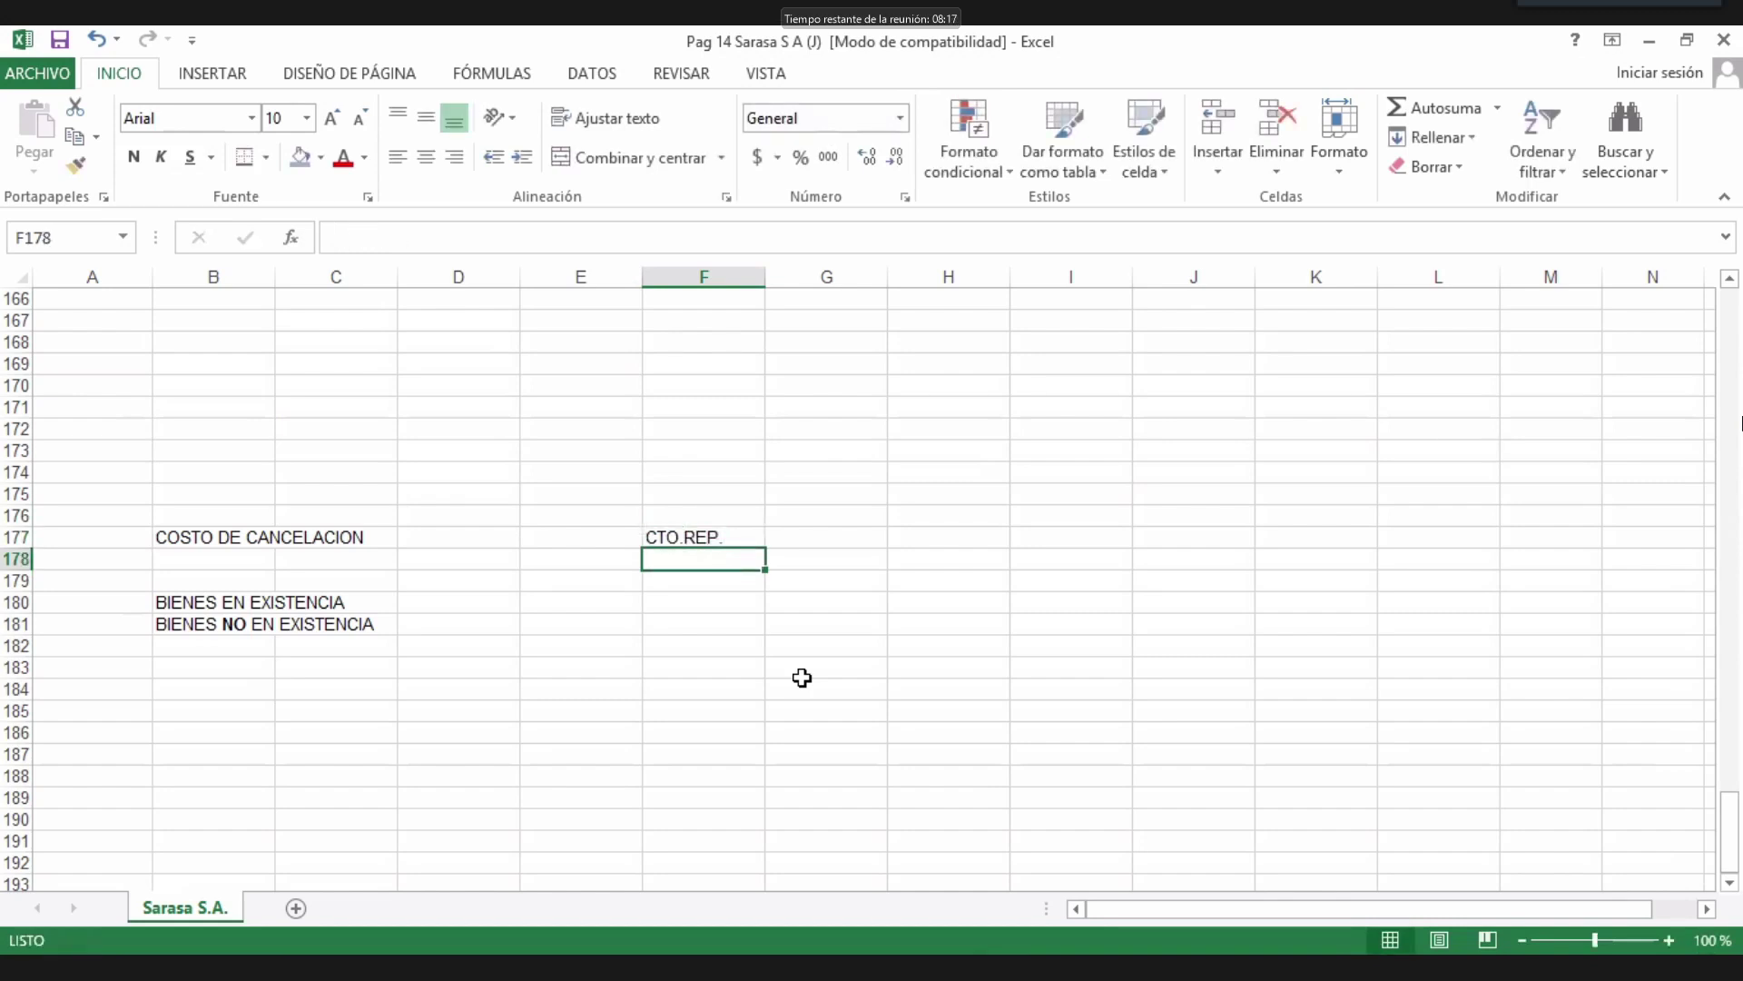
text(V.)
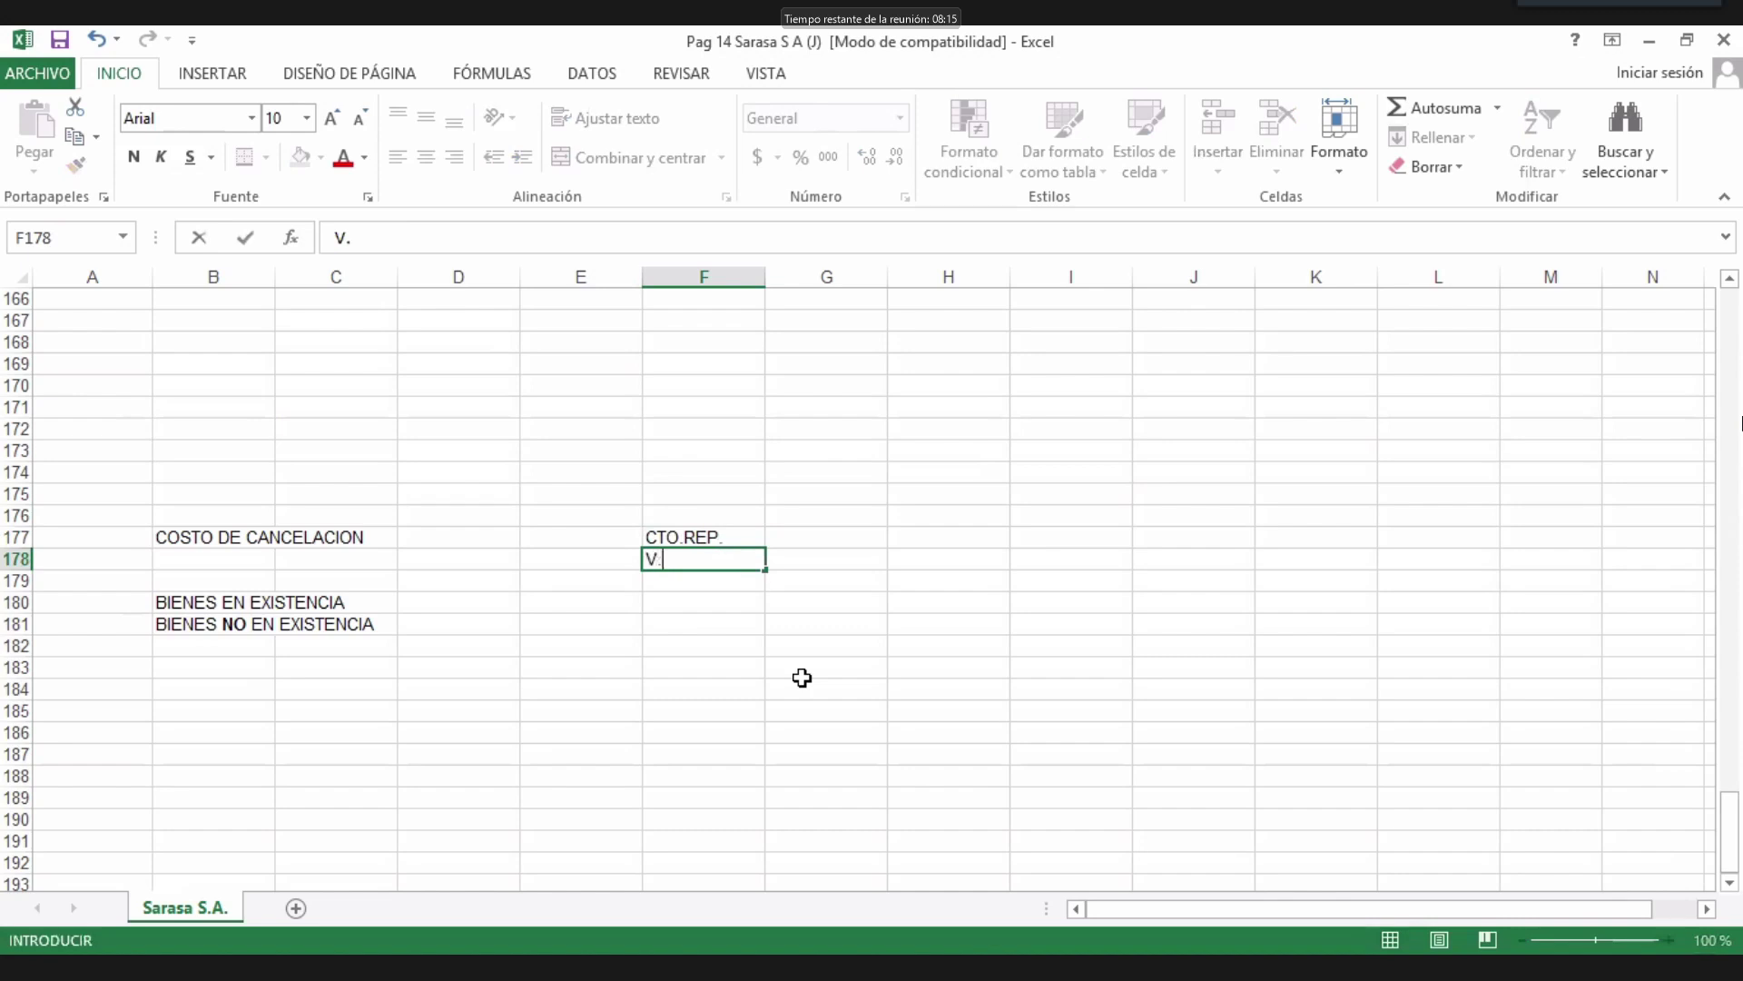
text(N.R.)
key(Return)
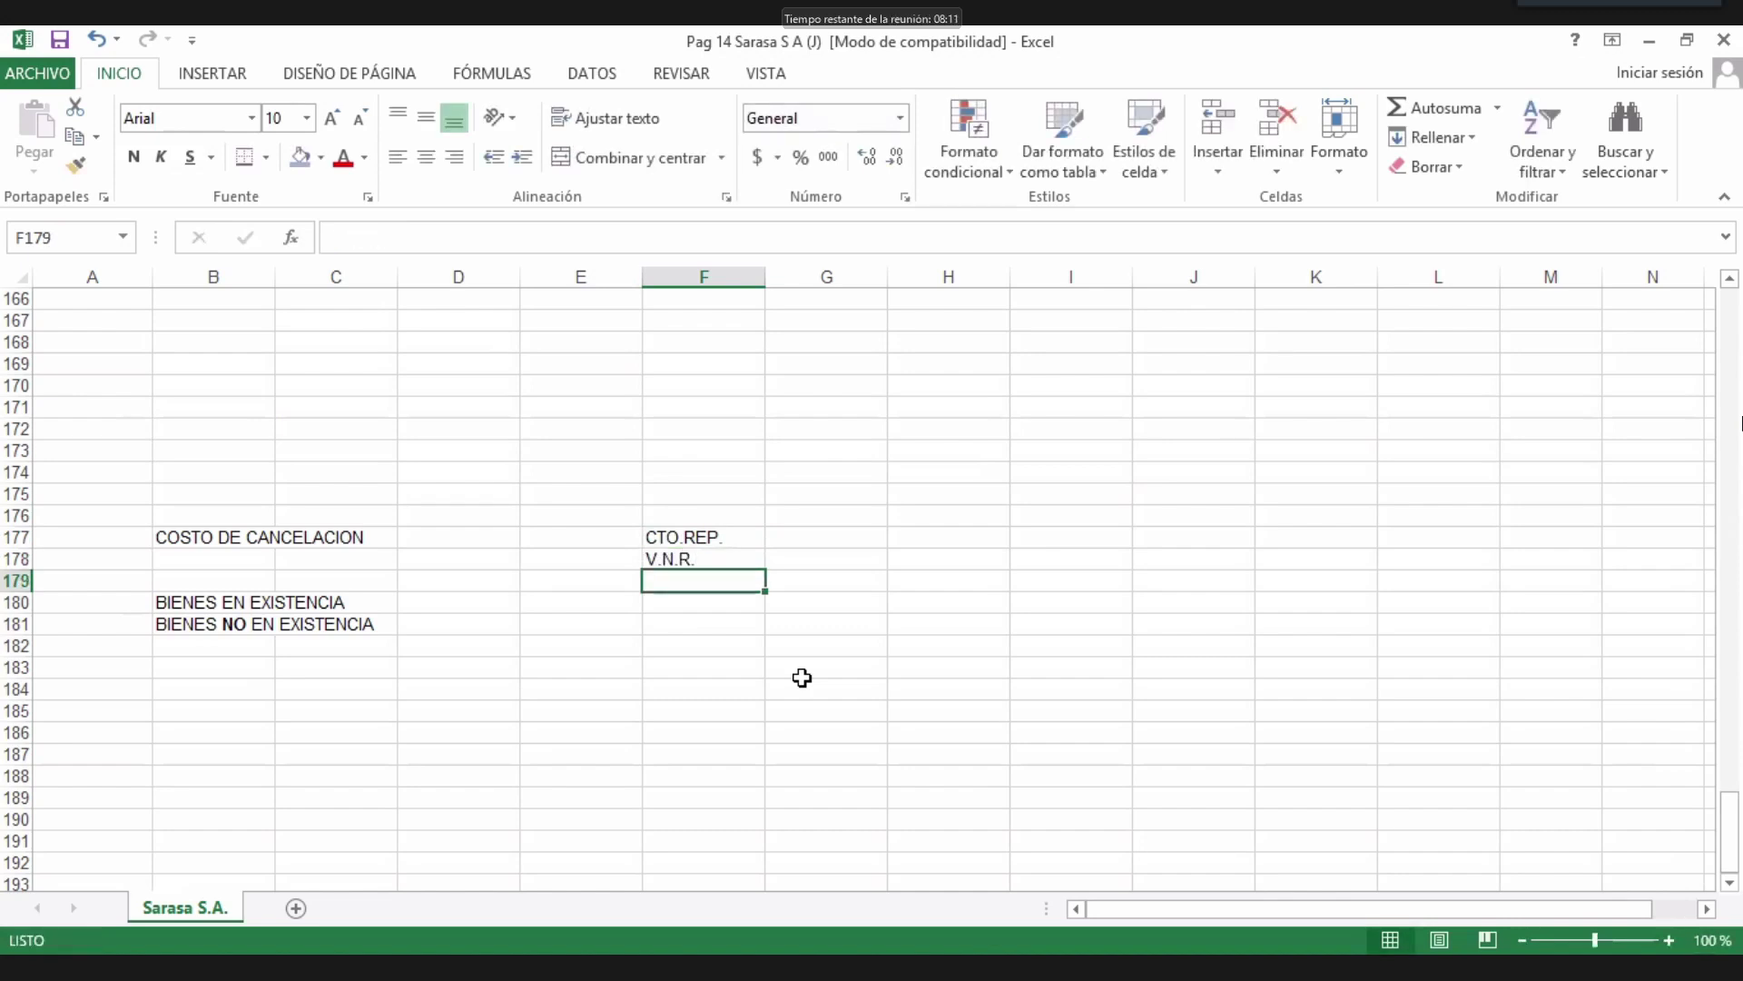
text(GS.)
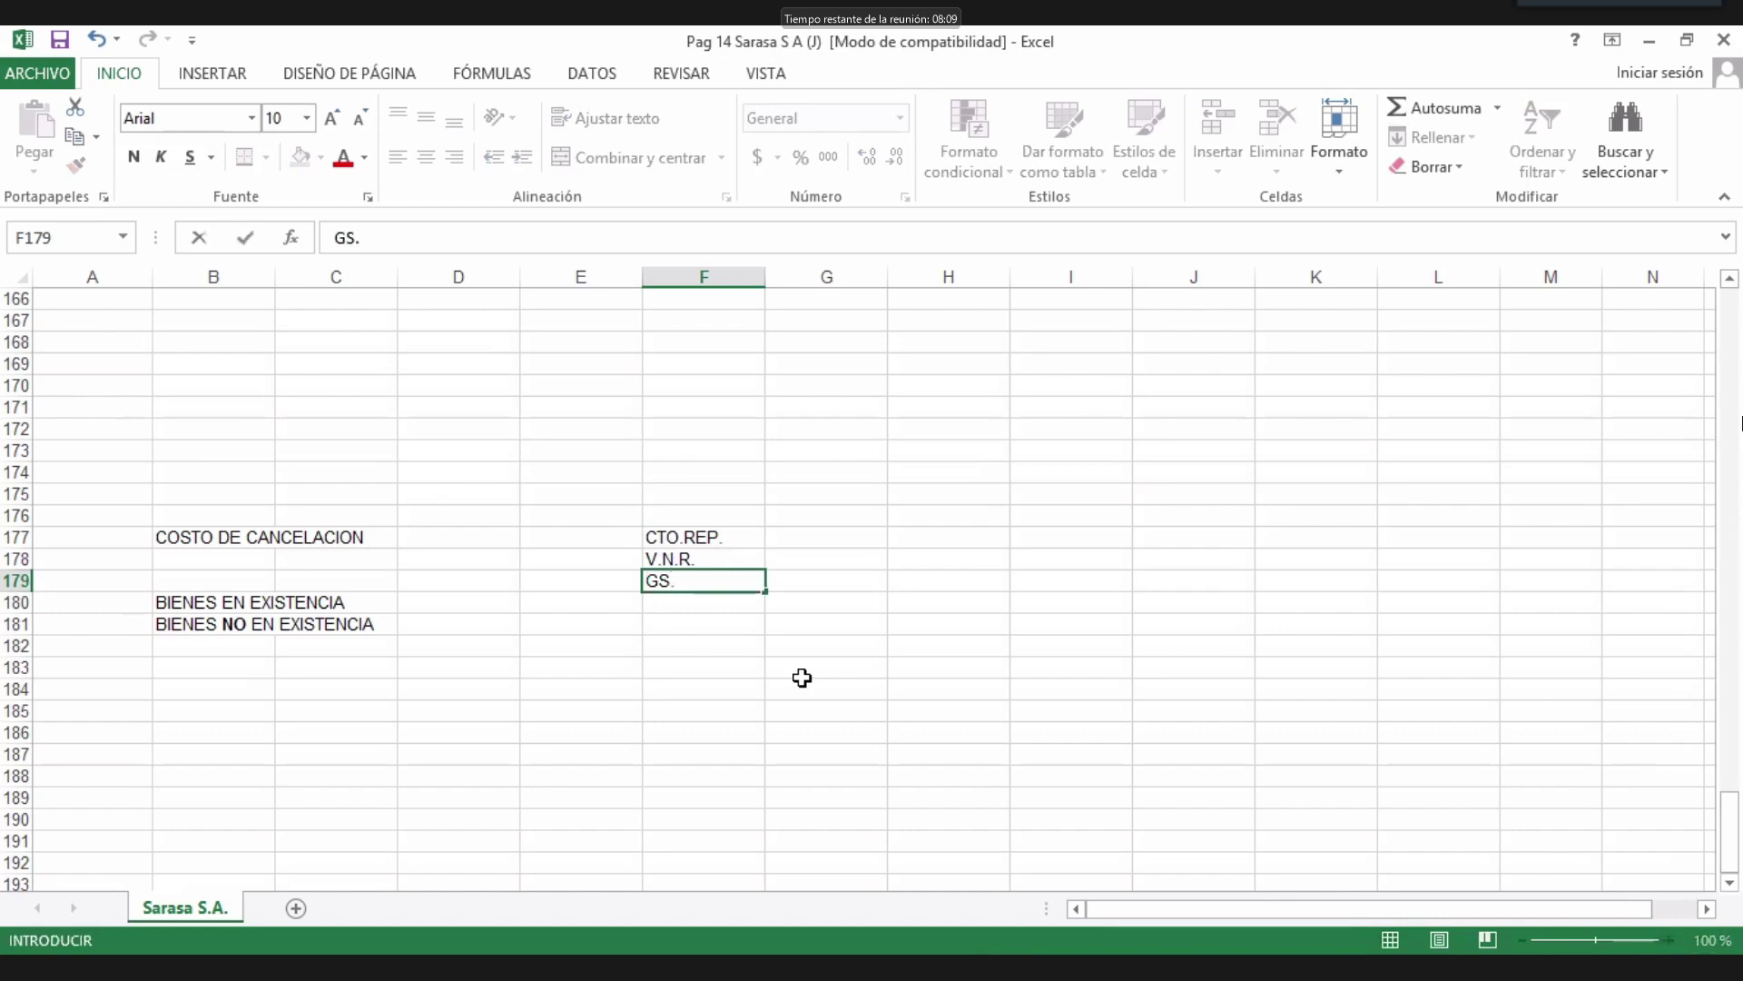
text(ENTREGA)
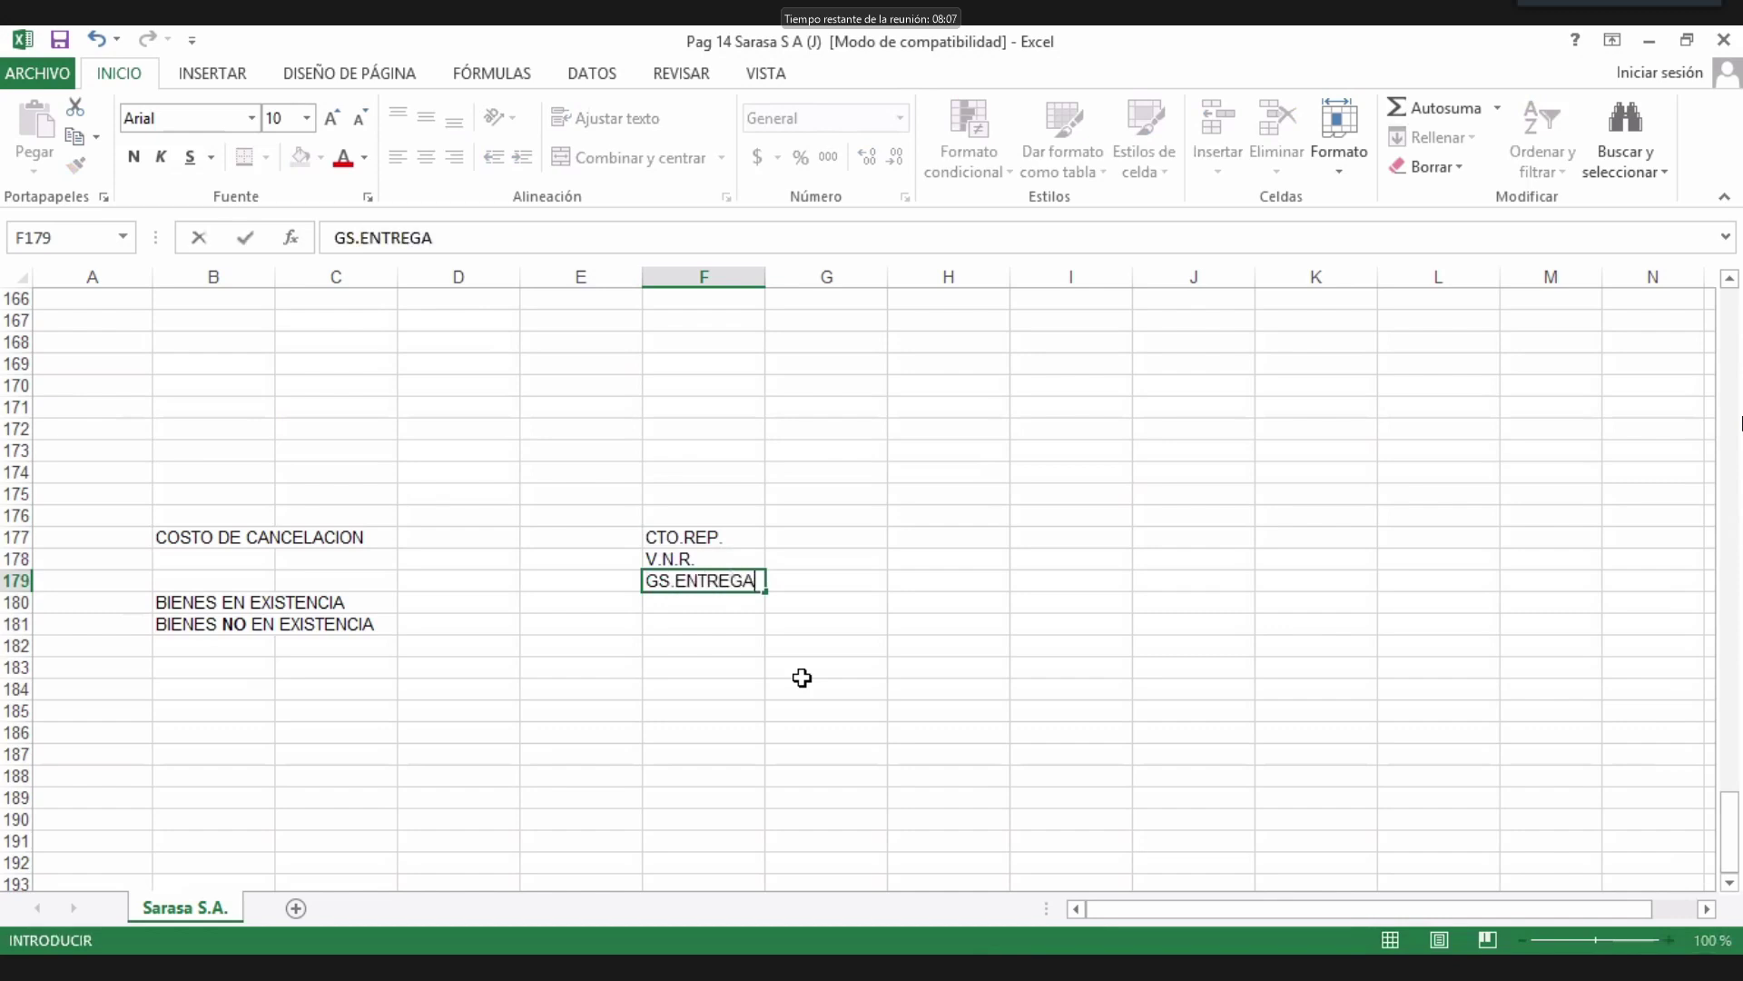
key(Return)
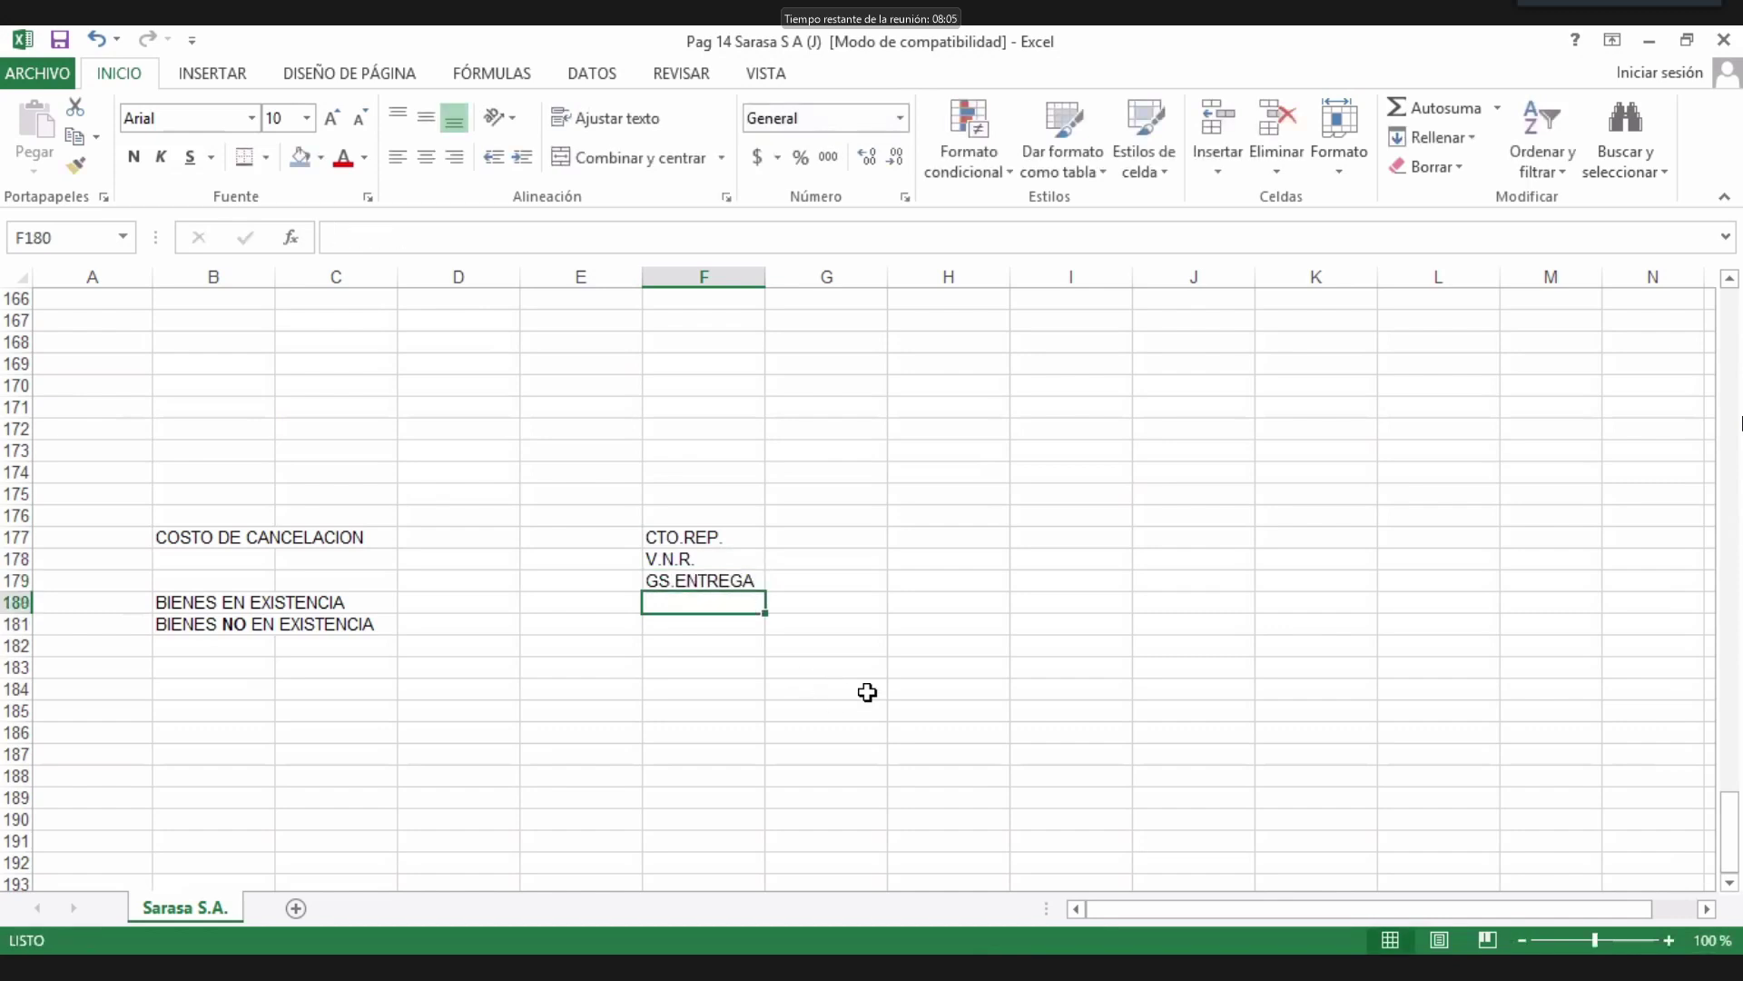
drag(743, 539, 748, 582)
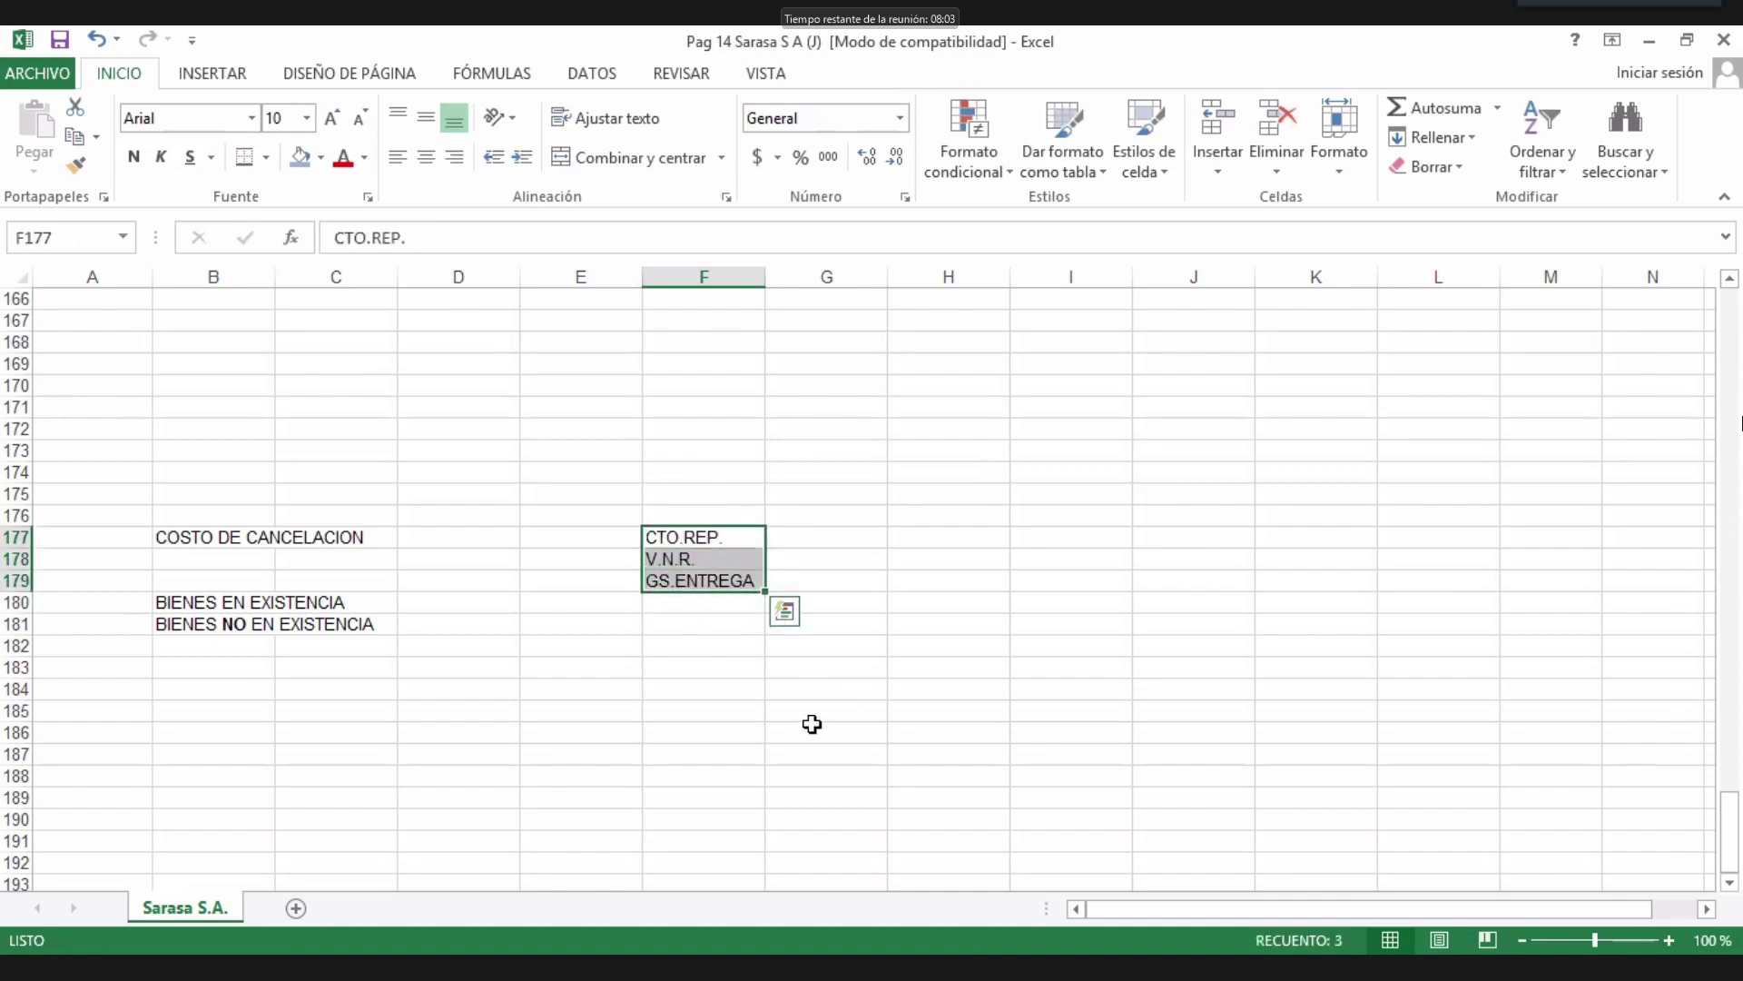
Enter the example amounts in column G: 50 for CTO.REP., 80 for V.N.R. and 10 for GS.ENTREGA.
click(859, 537)
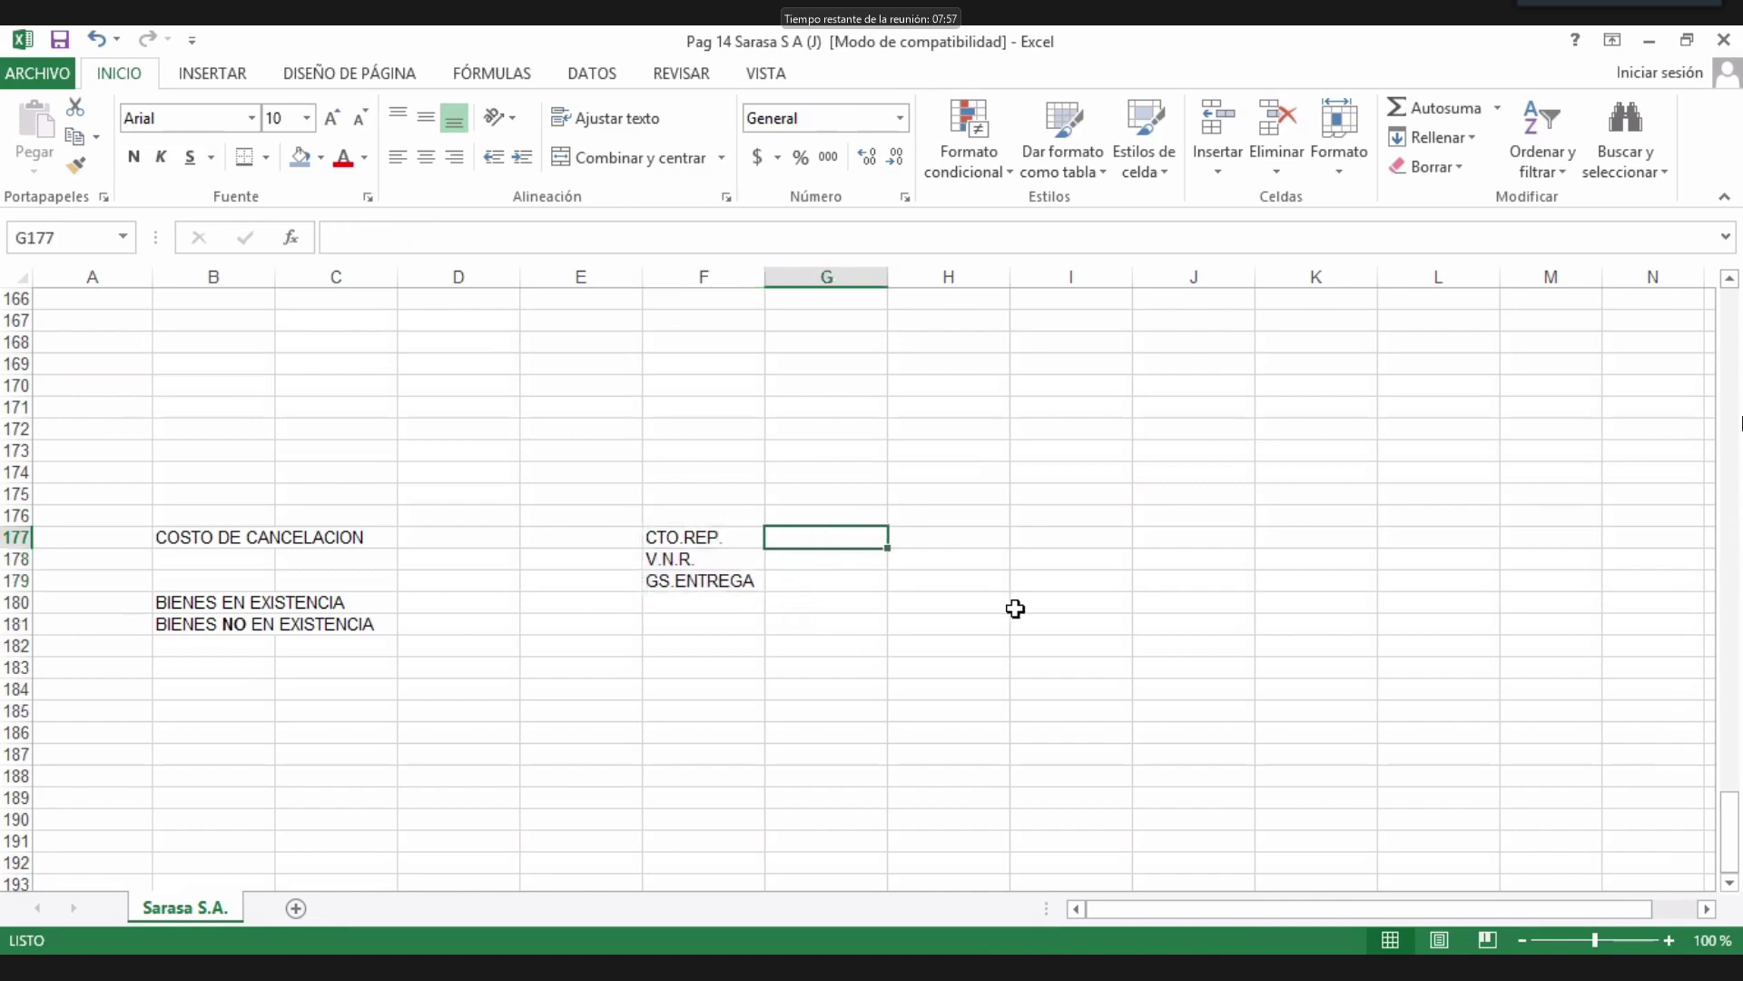
text(5)
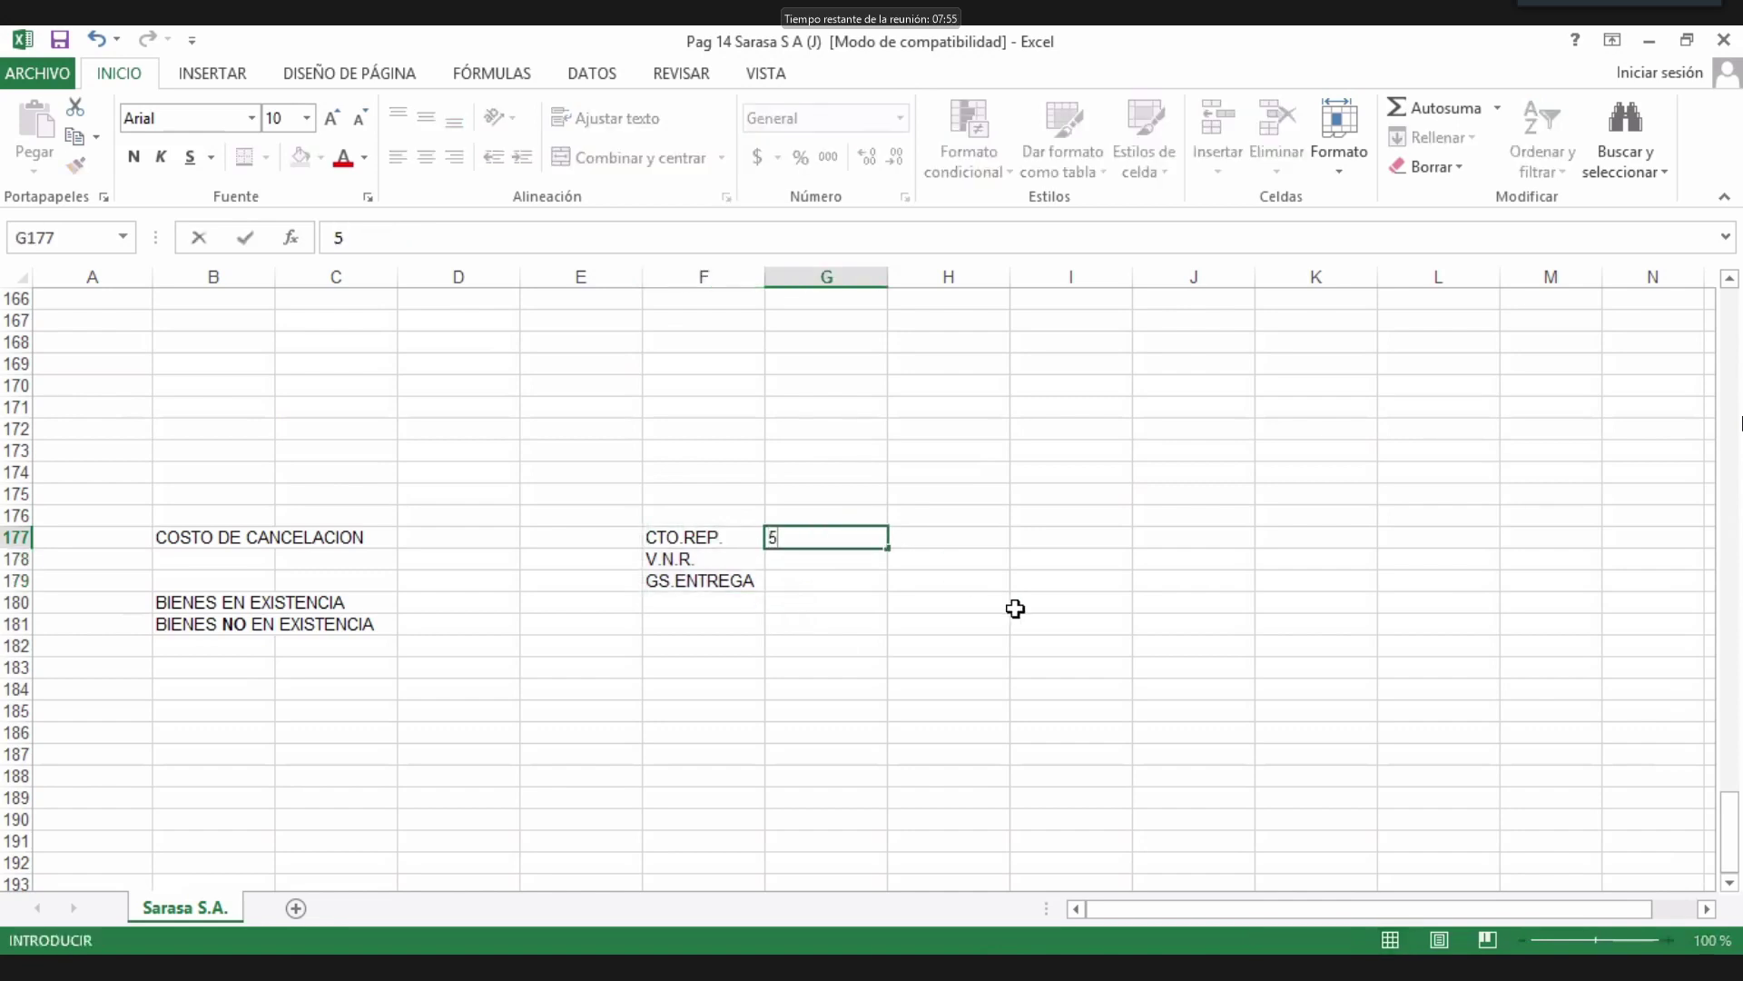
text(0)
key(Return)
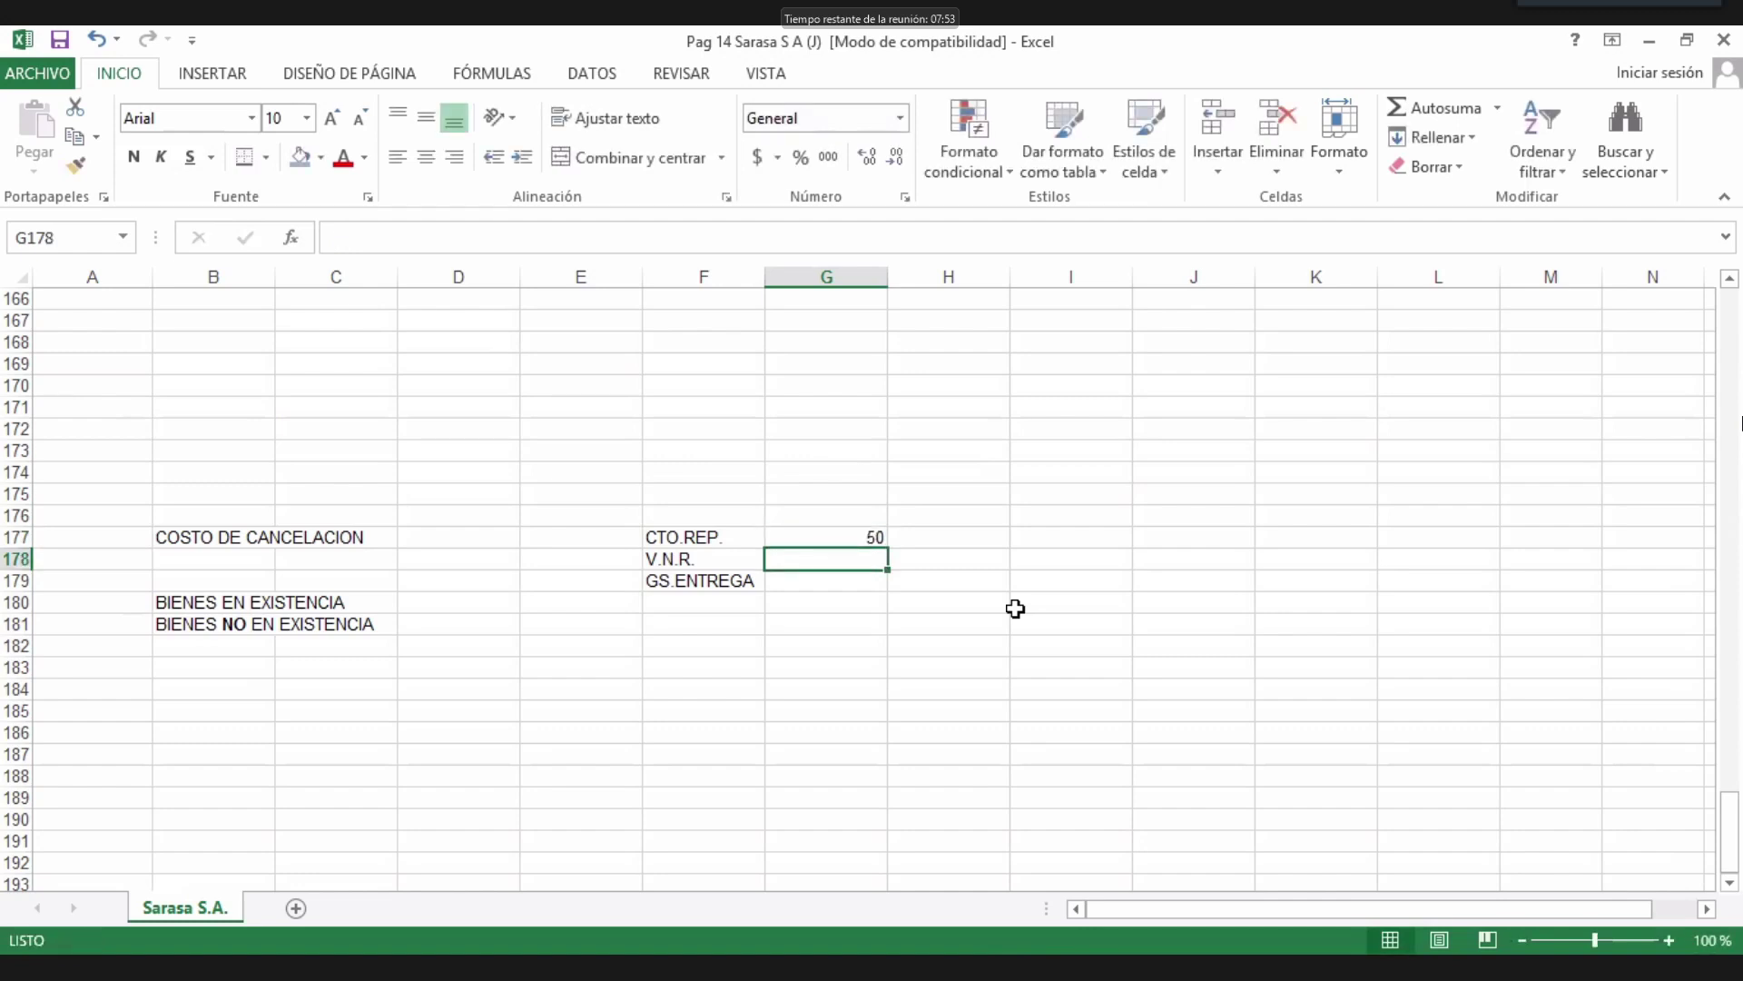
text(80)
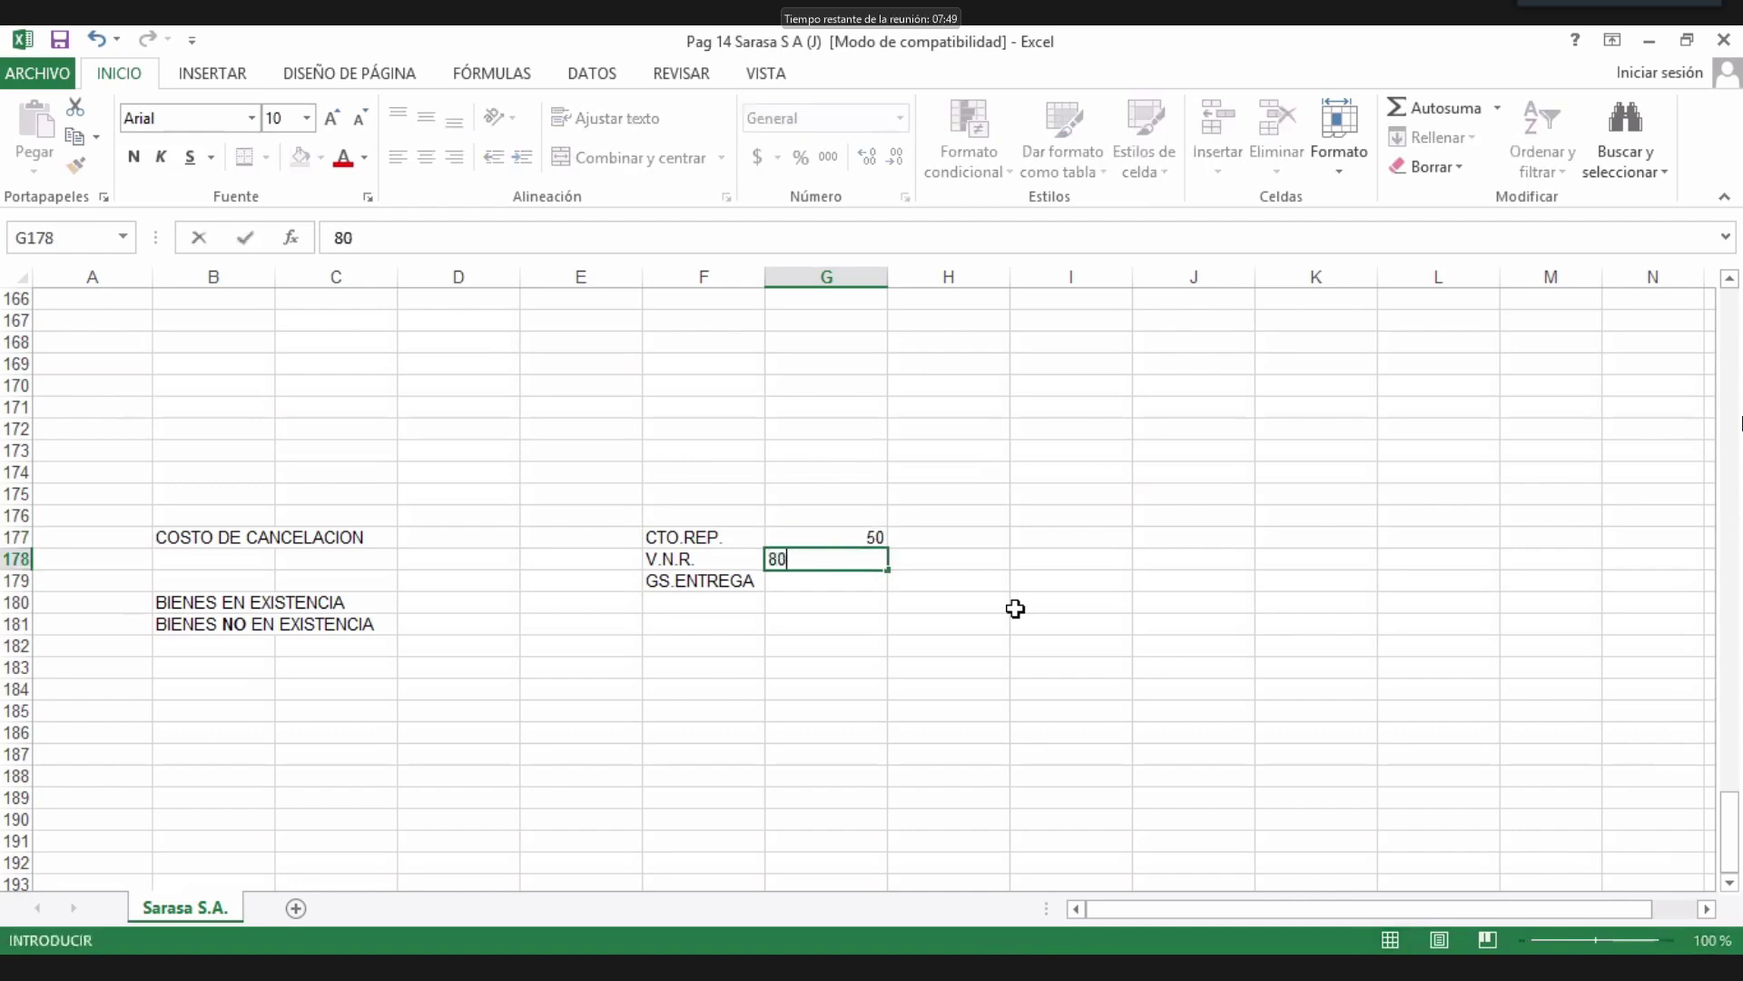
key(Return)
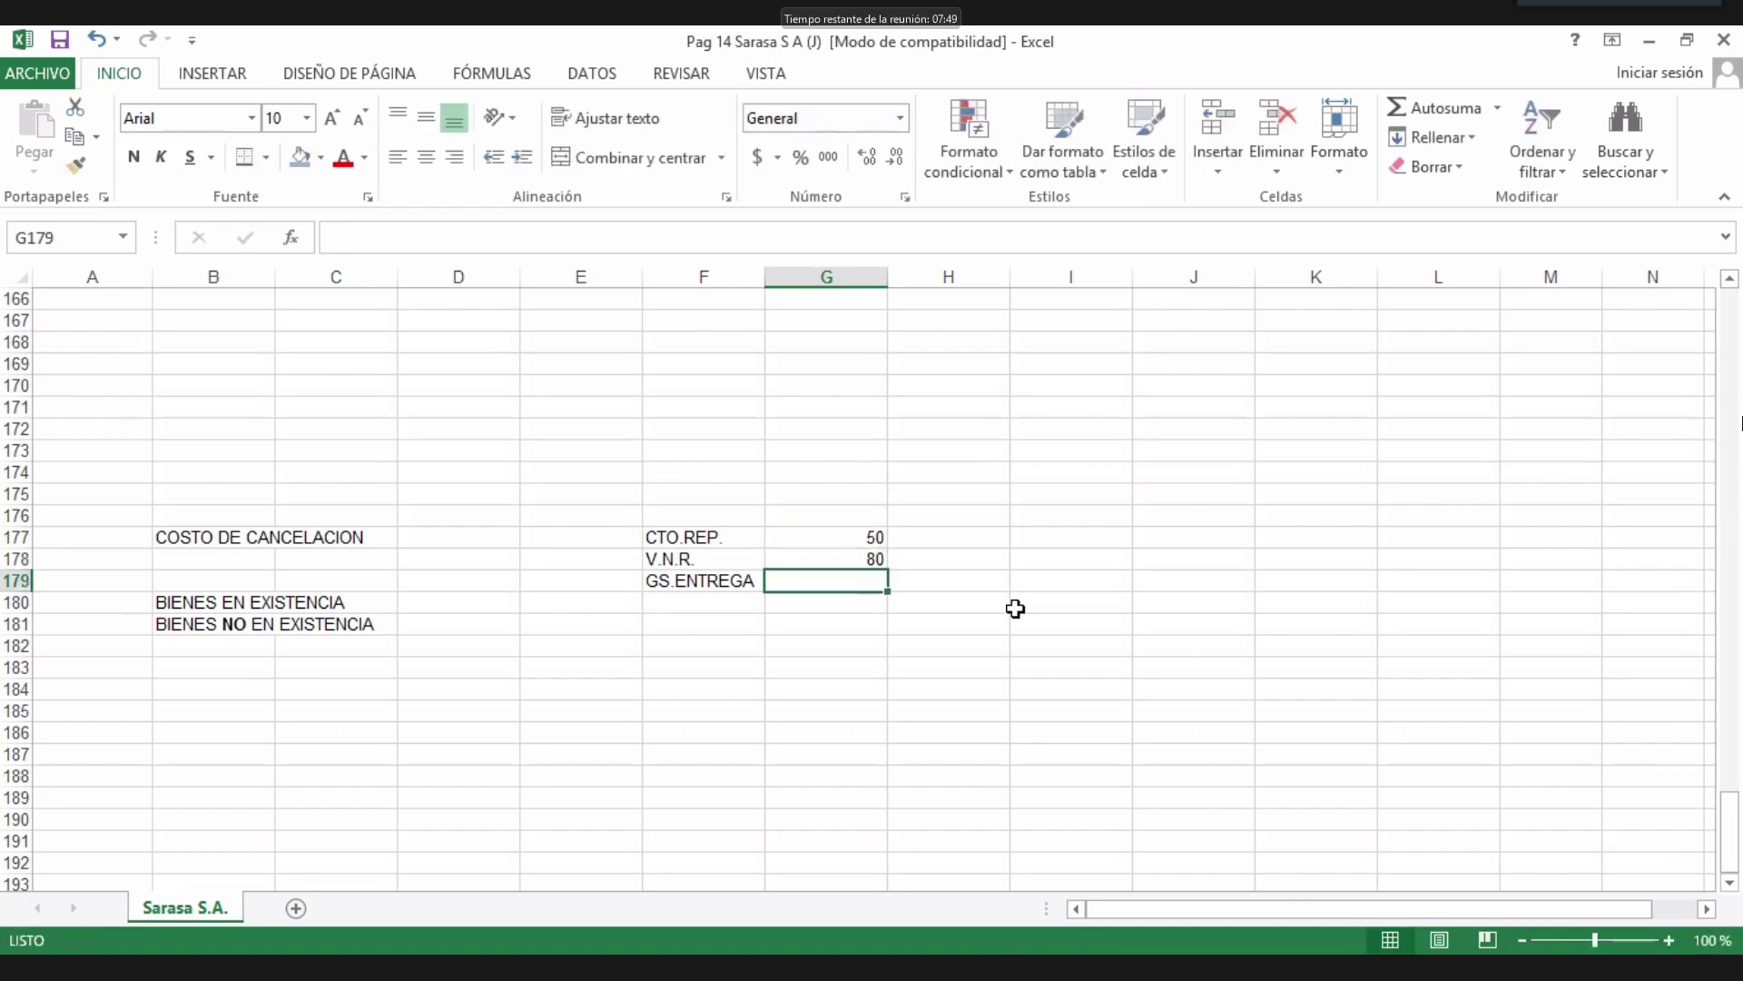
text(10)
key(Return)
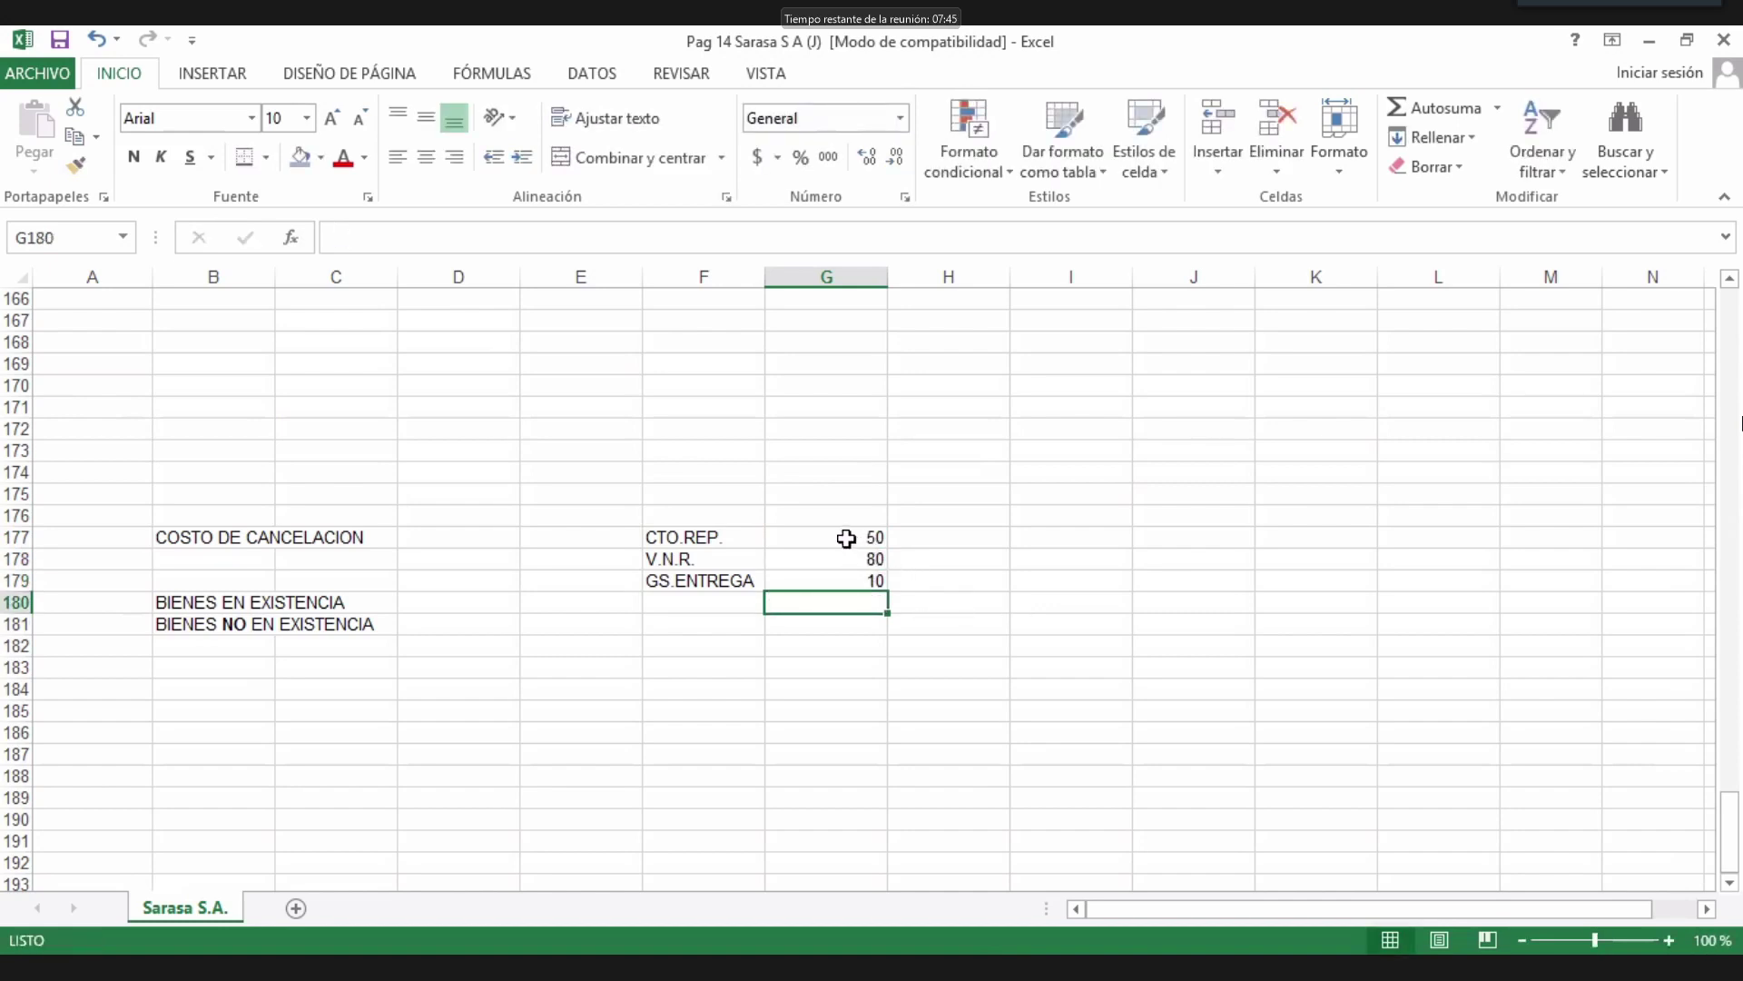
Format the amounts in G177:G179 as currency (Moneda) with the $ symbol and two decimal places.
drag(846, 537, 829, 576)
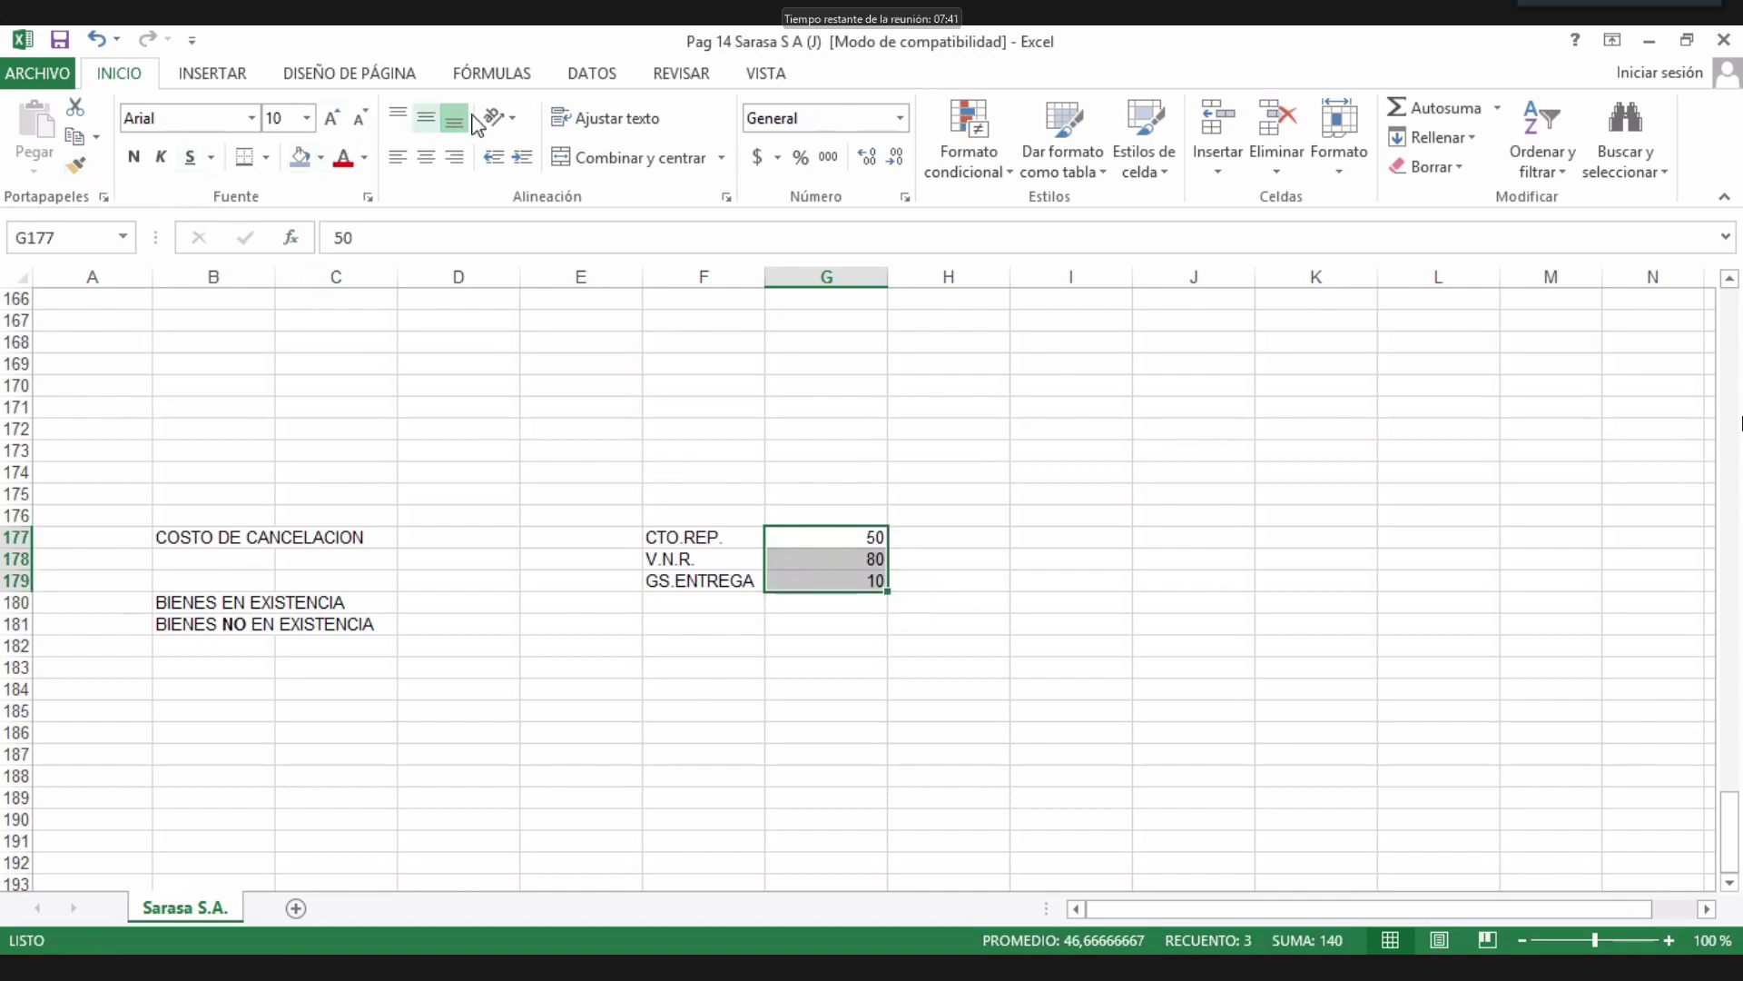
click(1347, 177)
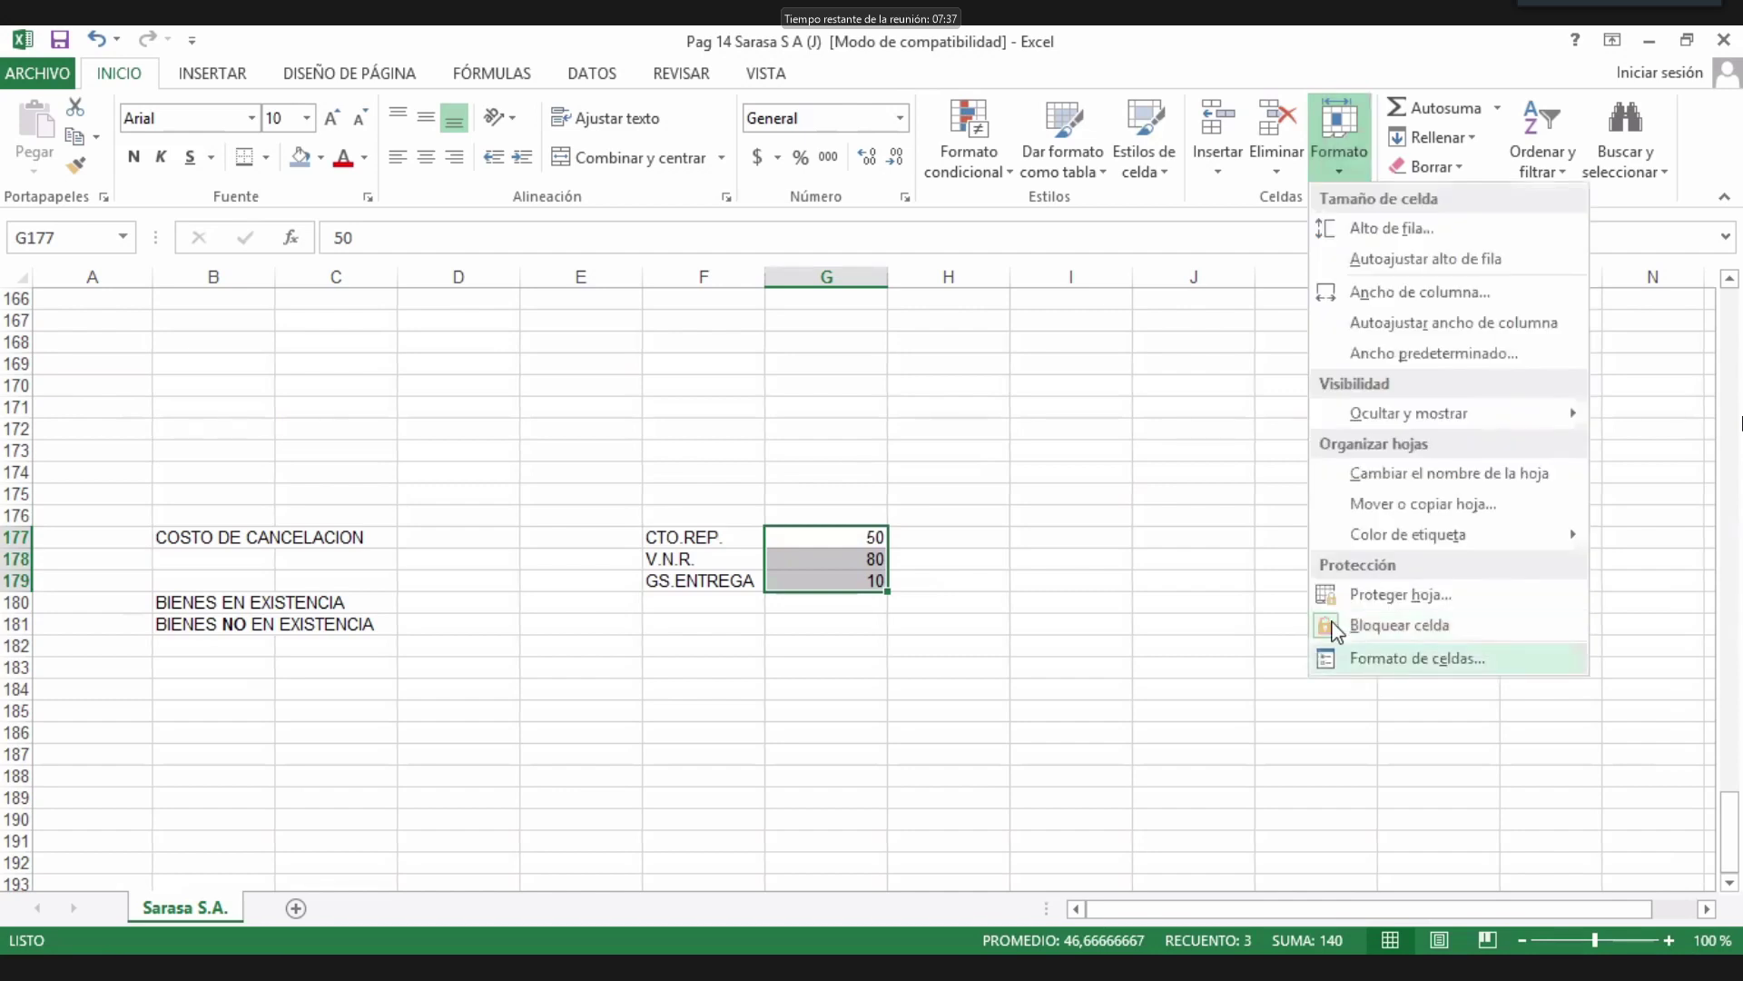
click(1339, 656)
click(233, 480)
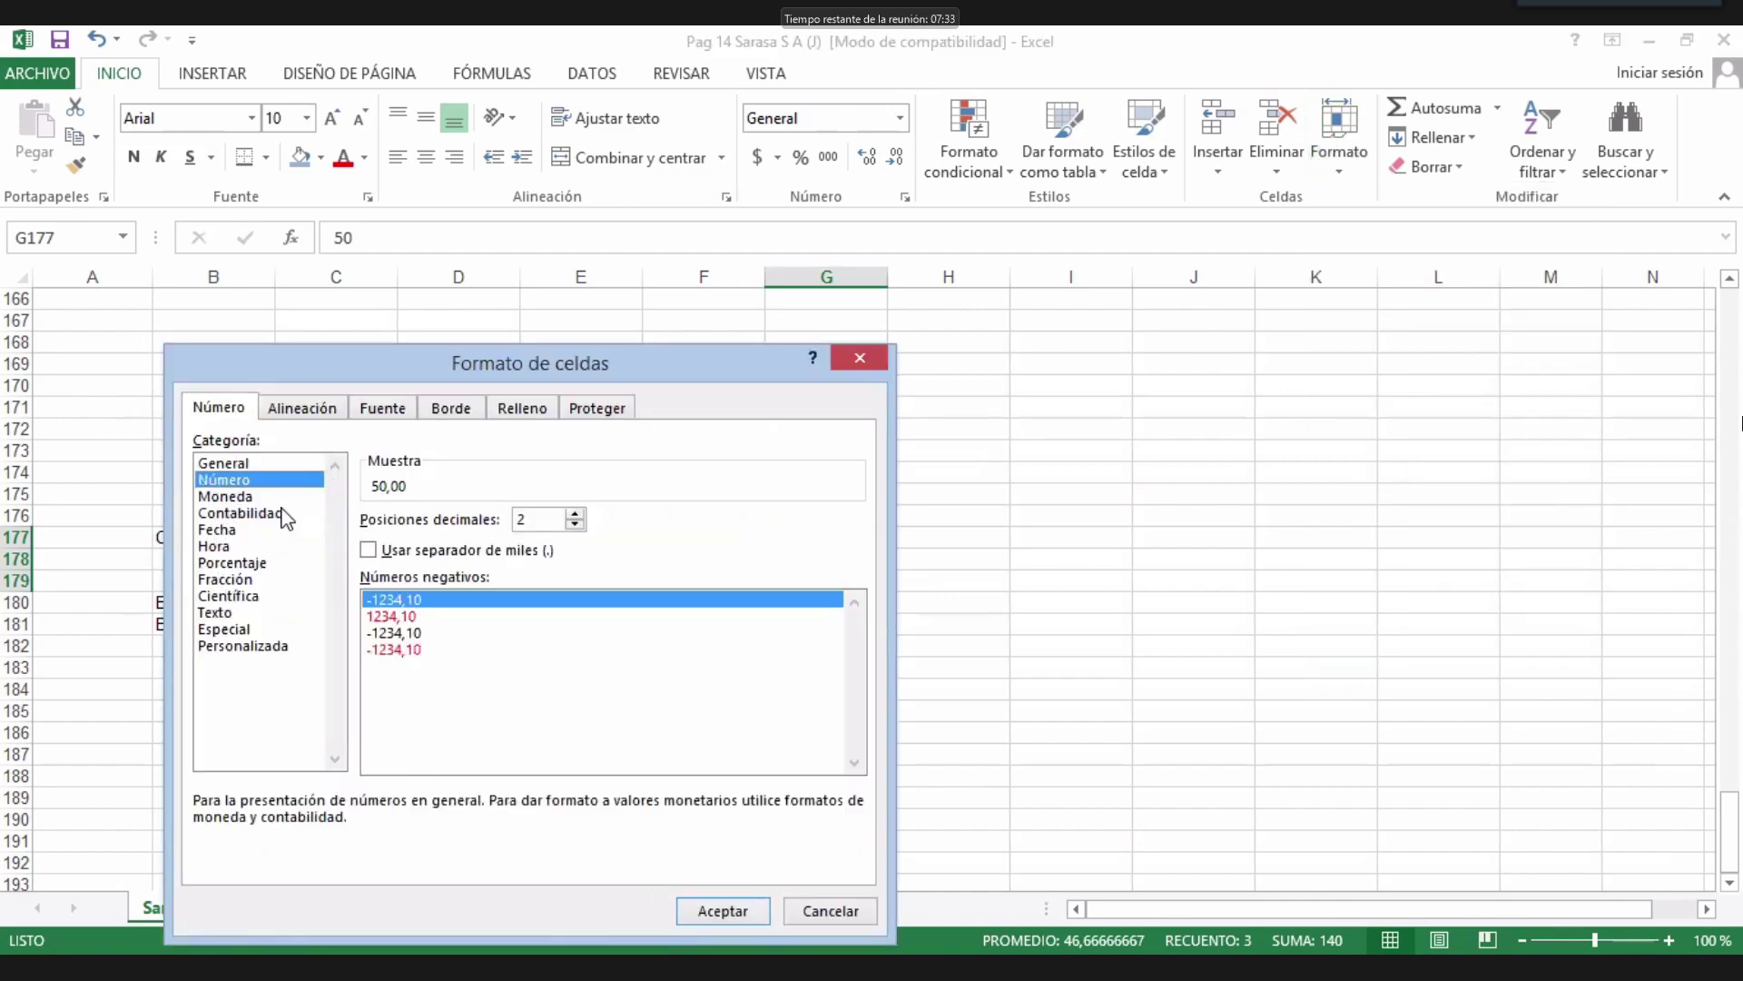
click(226, 497)
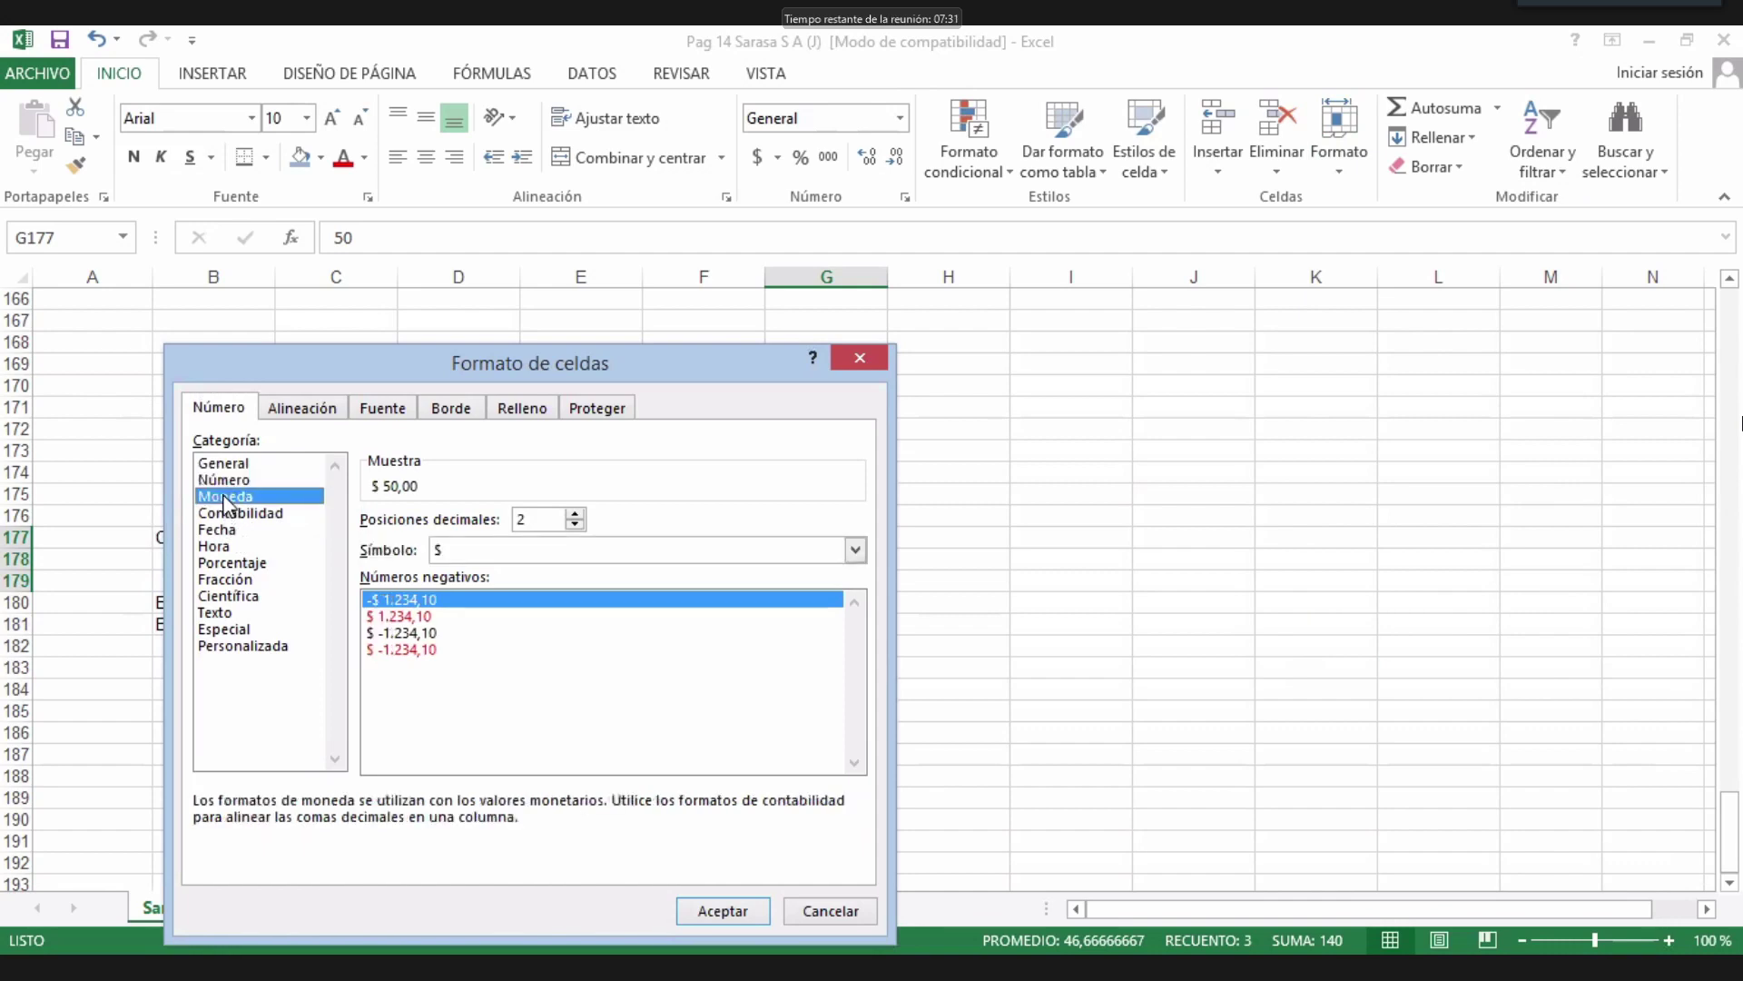
click(722, 911)
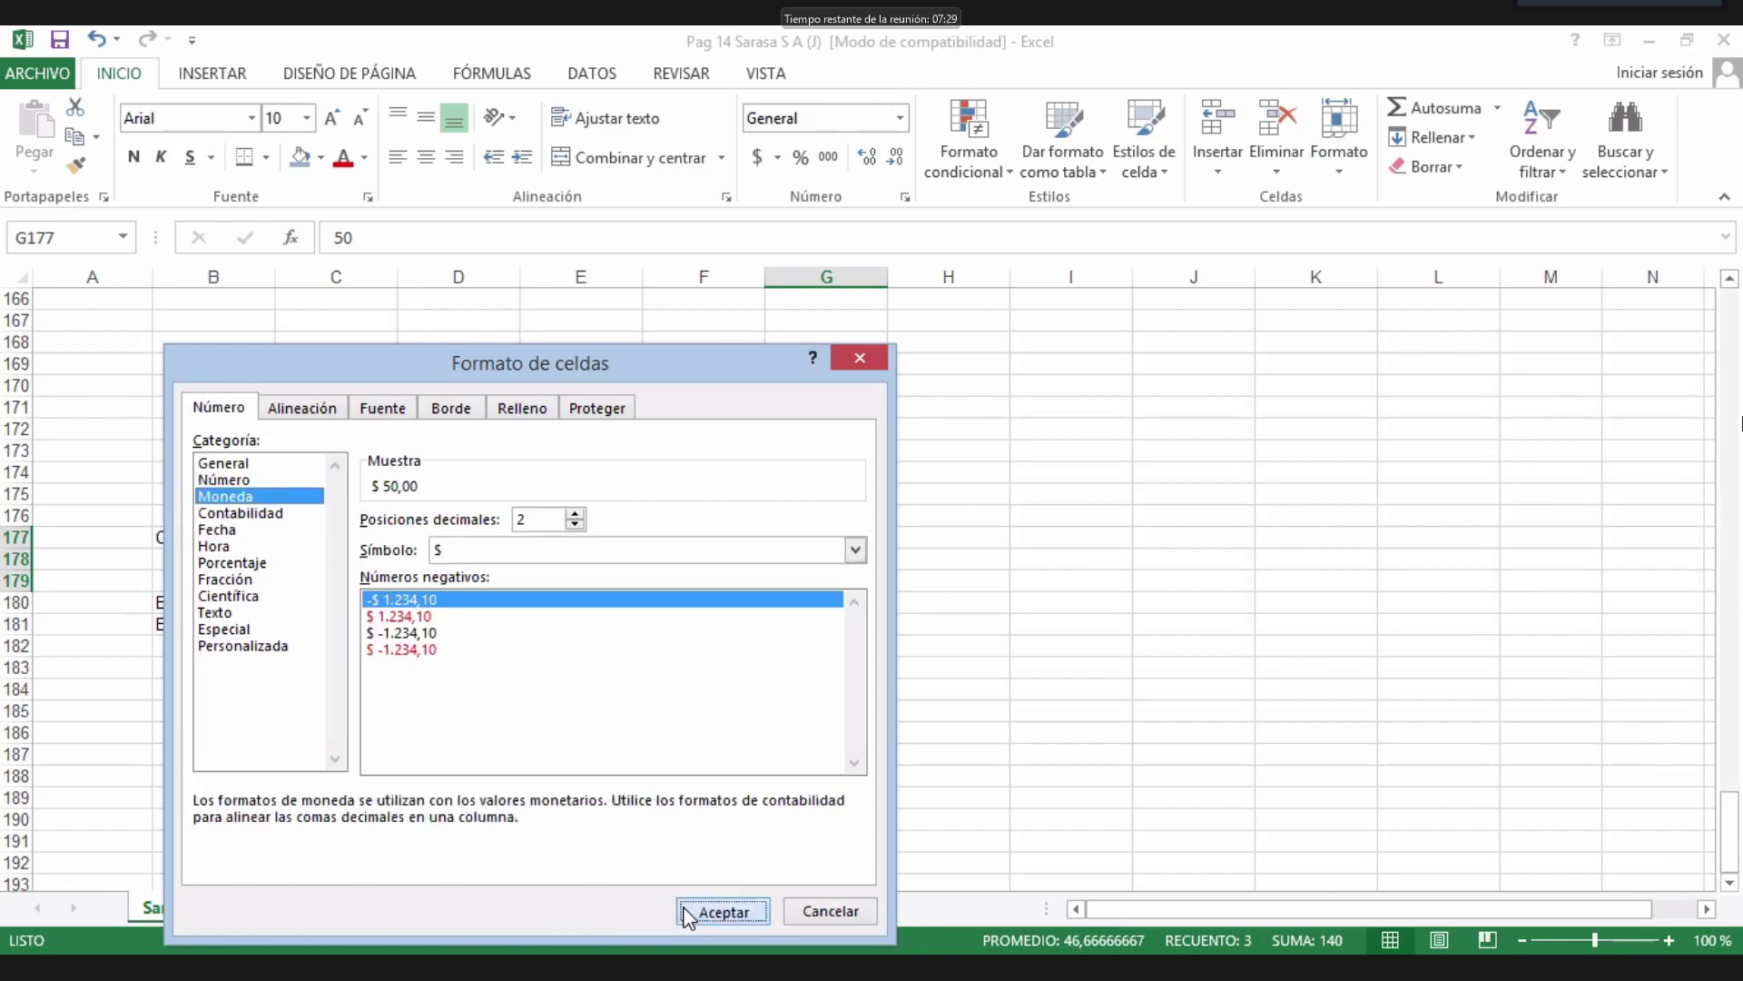
click(626, 754)
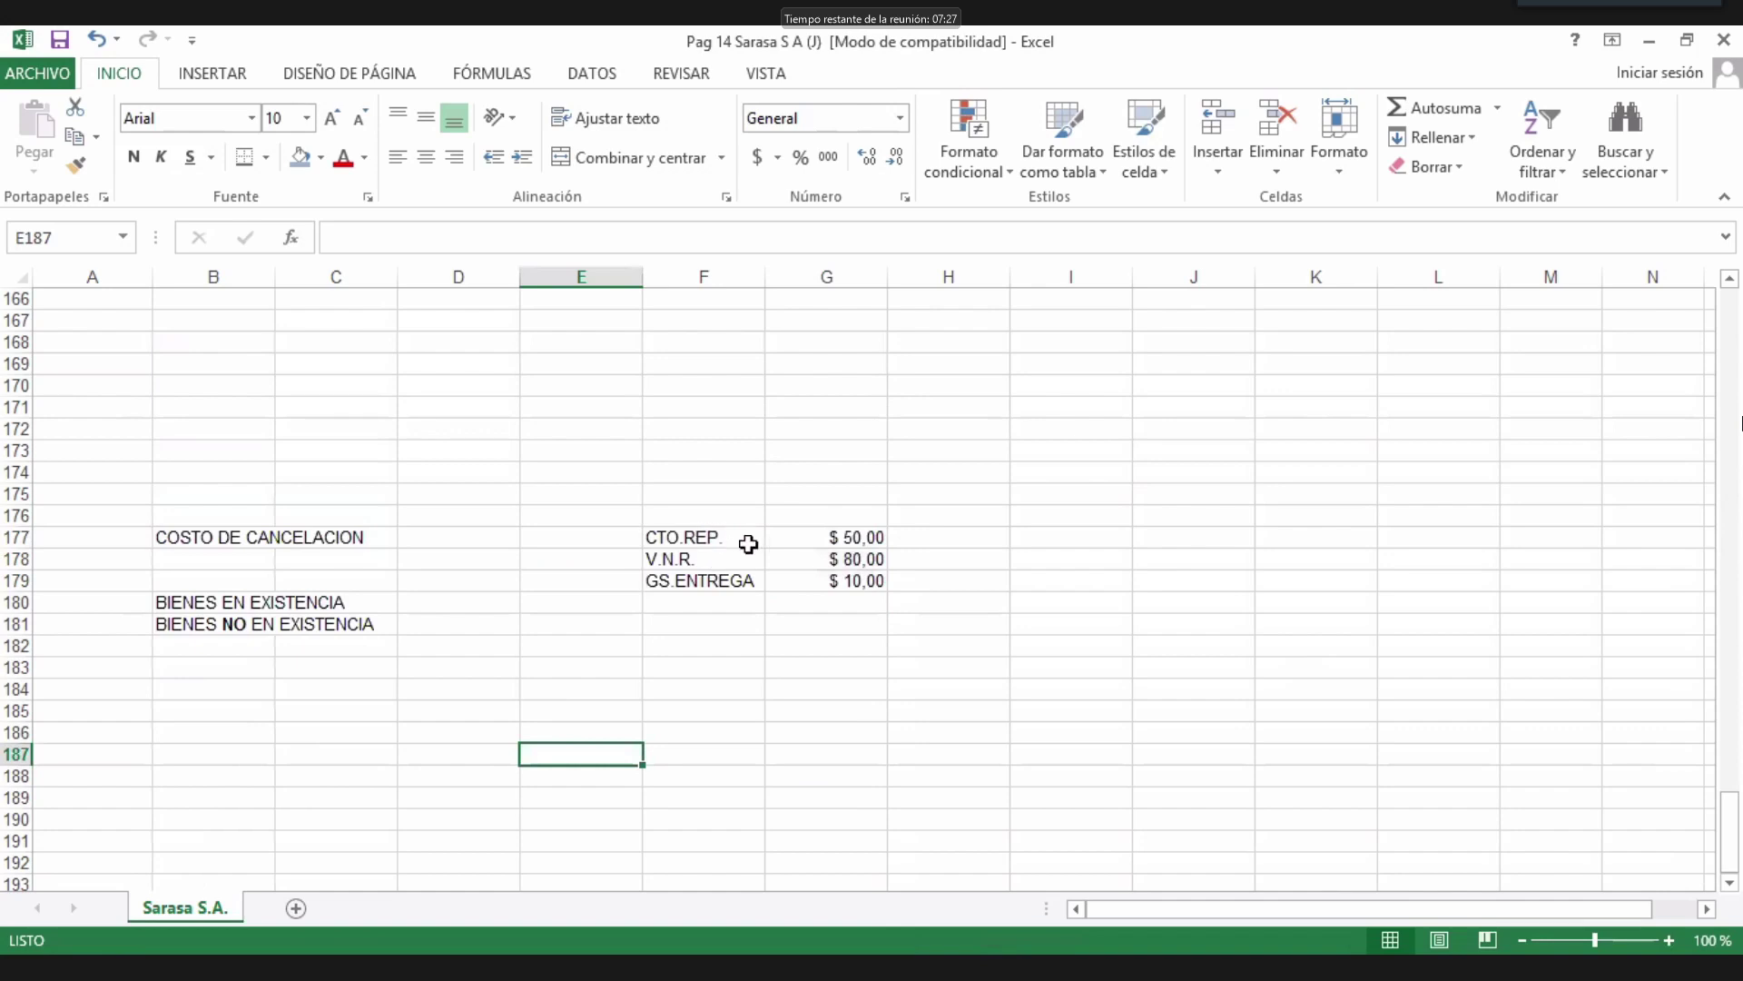
Fill the cost labels and amounts in F177:G179 with a light red theme colour.
drag(748, 544, 829, 578)
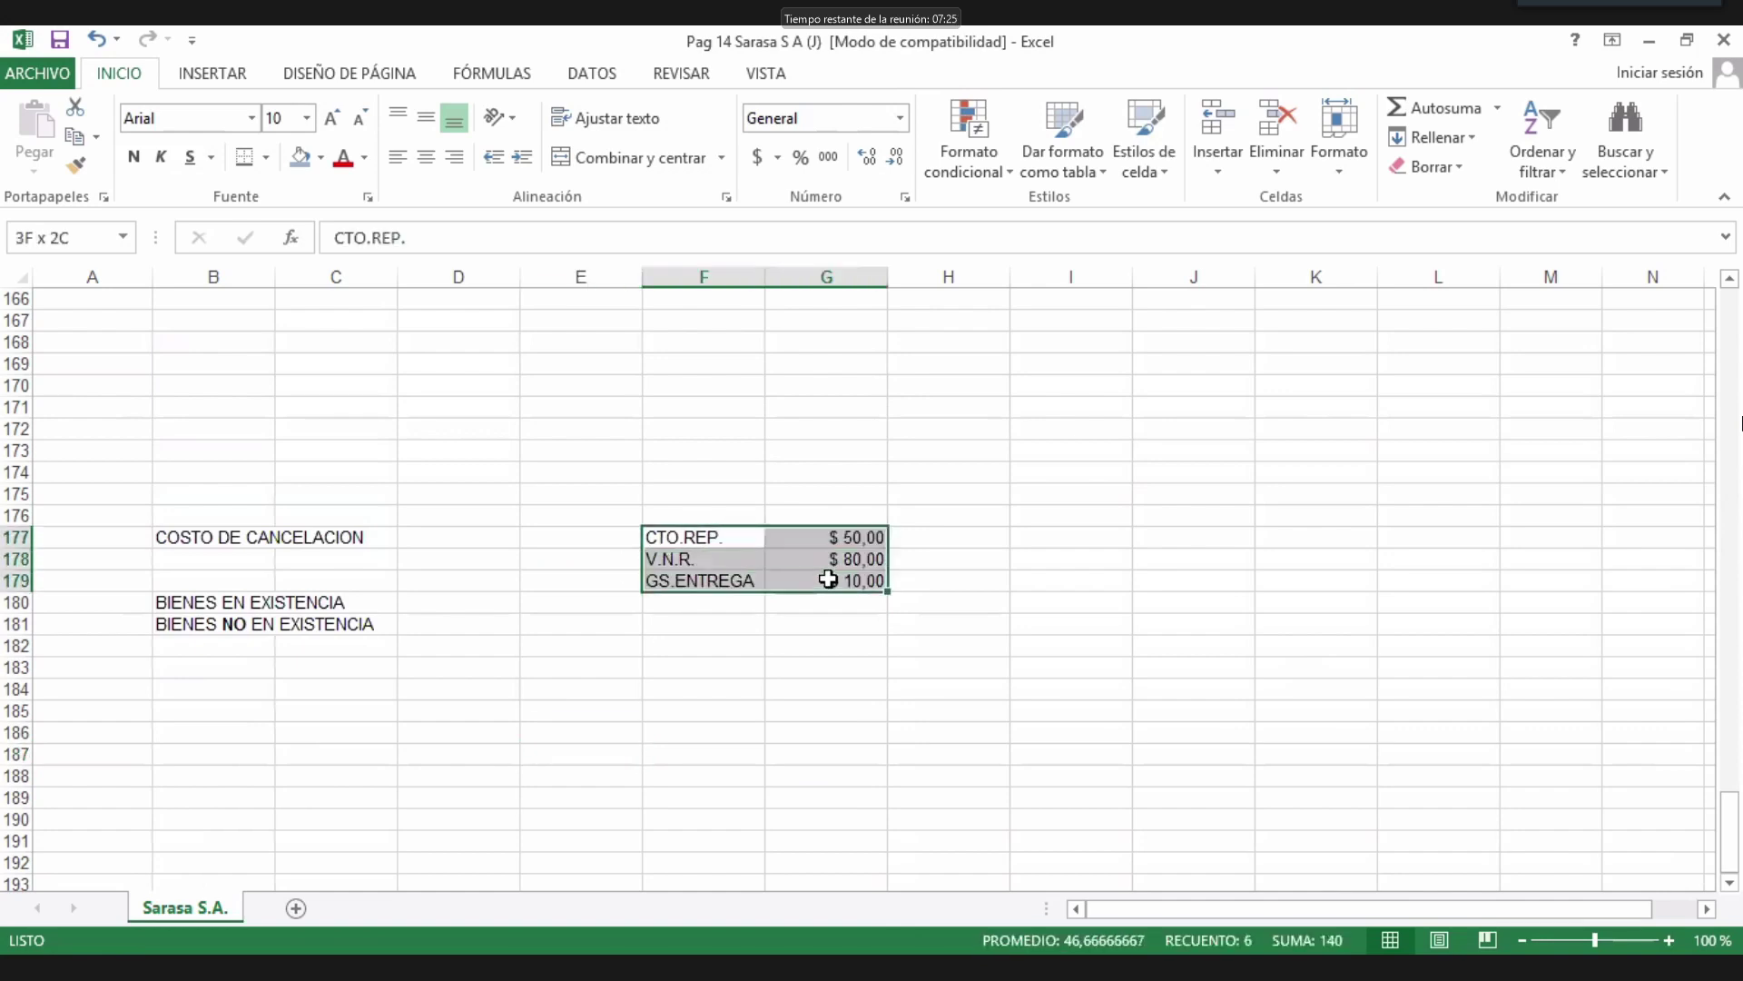
click(320, 160)
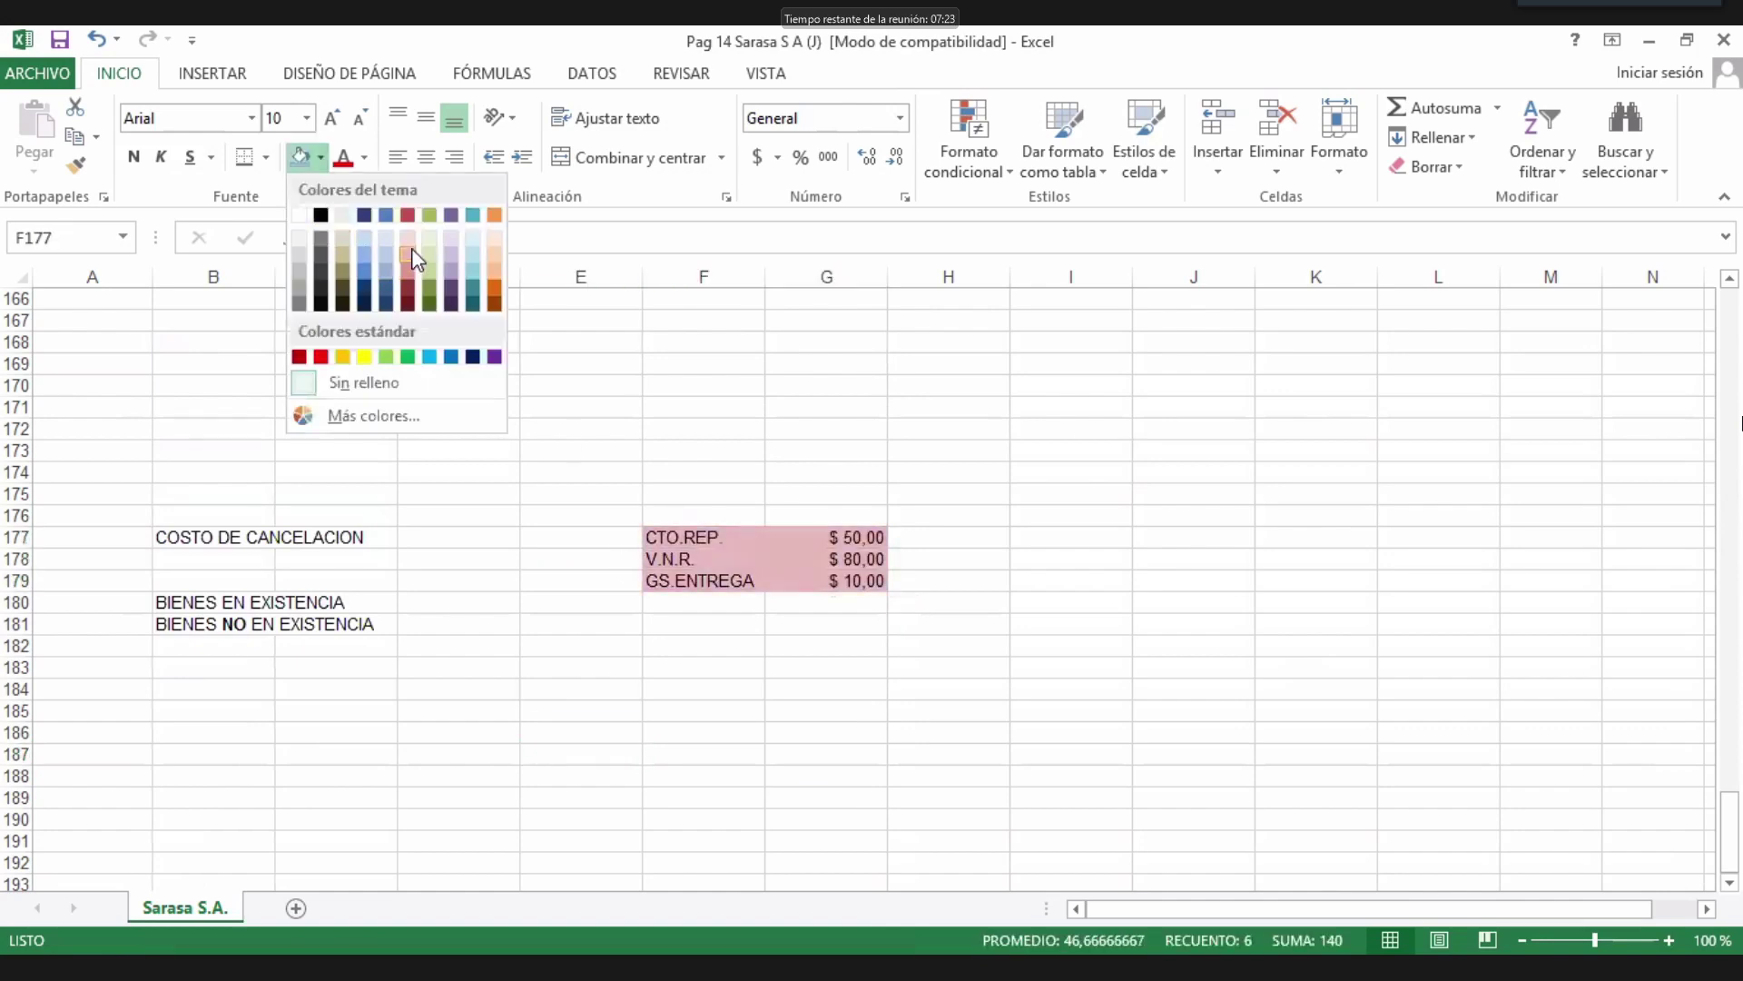
click(413, 259)
click(459, 580)
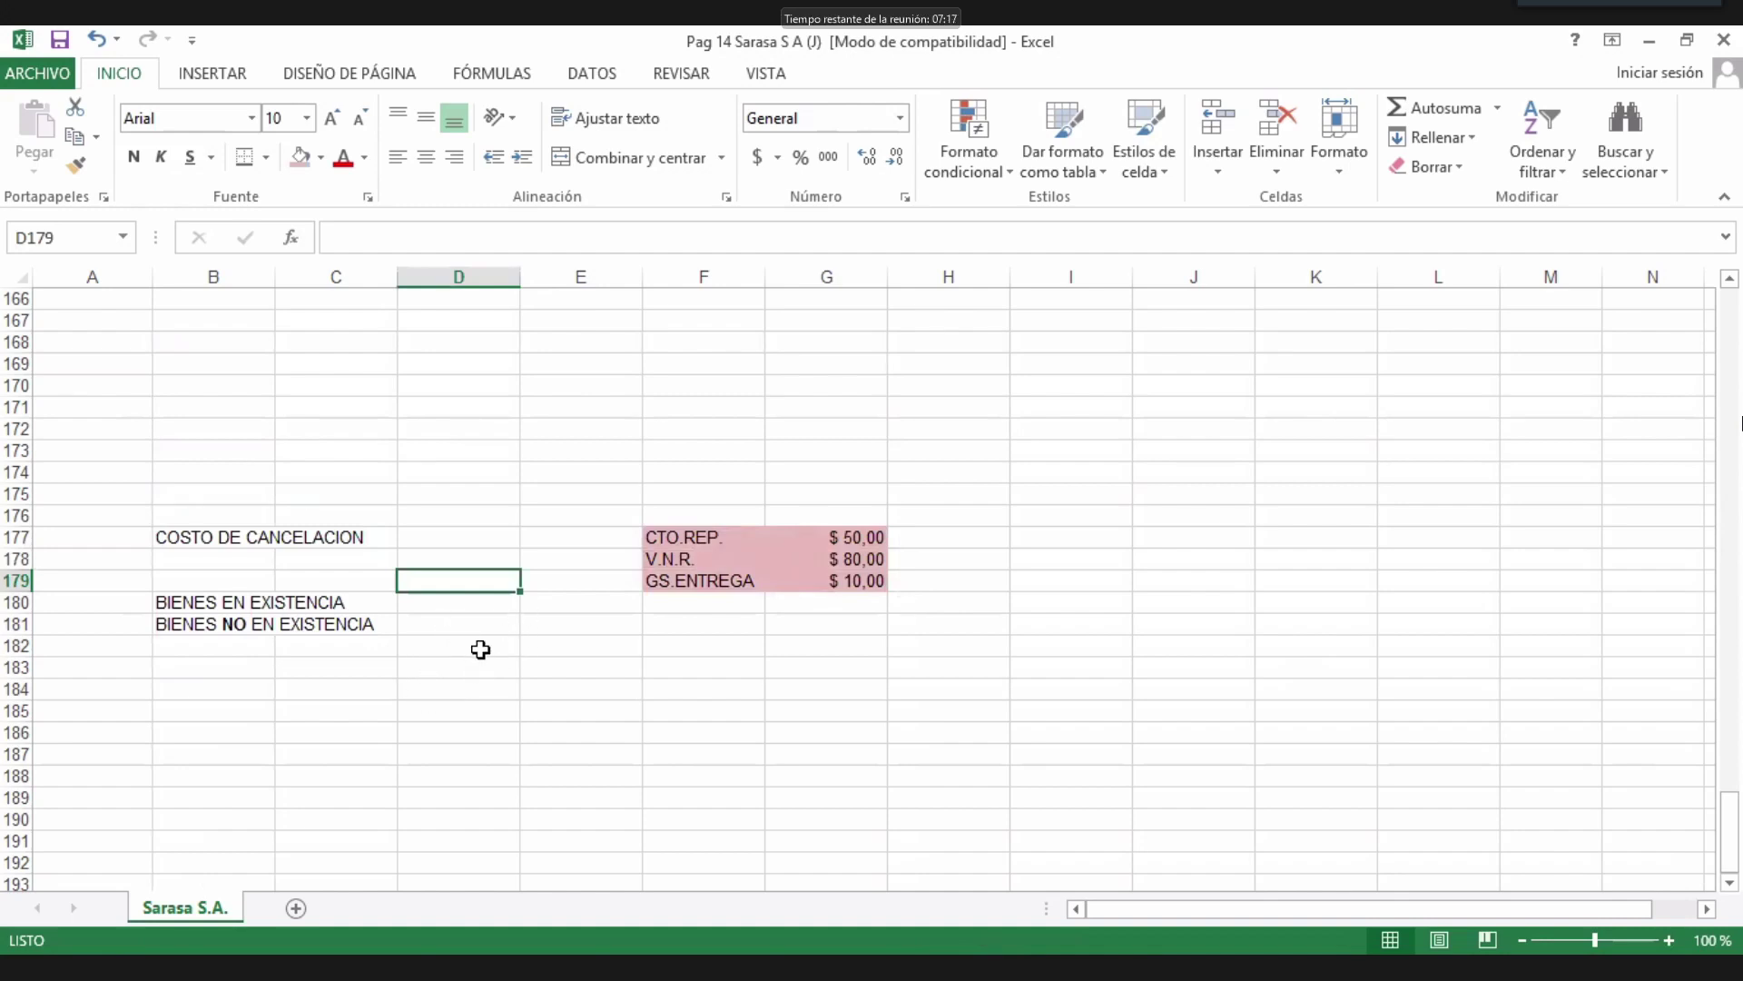
Enter 10000 in cell I178 and the label UNIDADES beside it in H178.
click(1041, 559)
text(1)
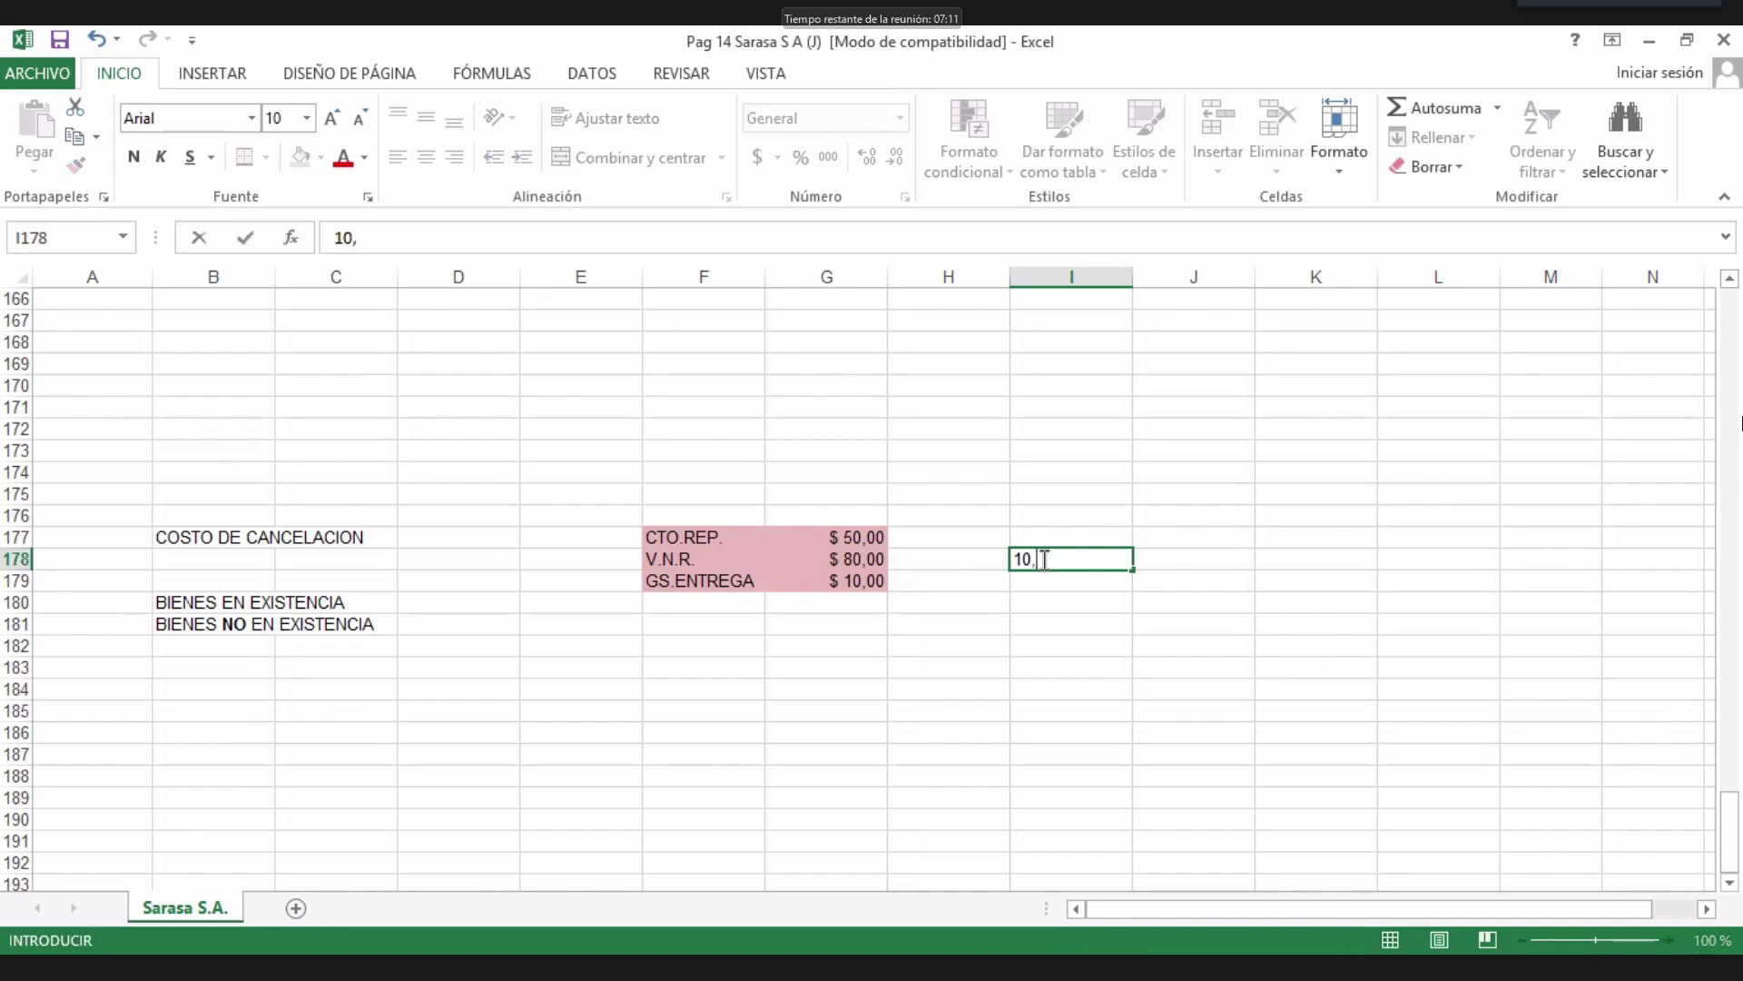
text(0000)
key(Return)
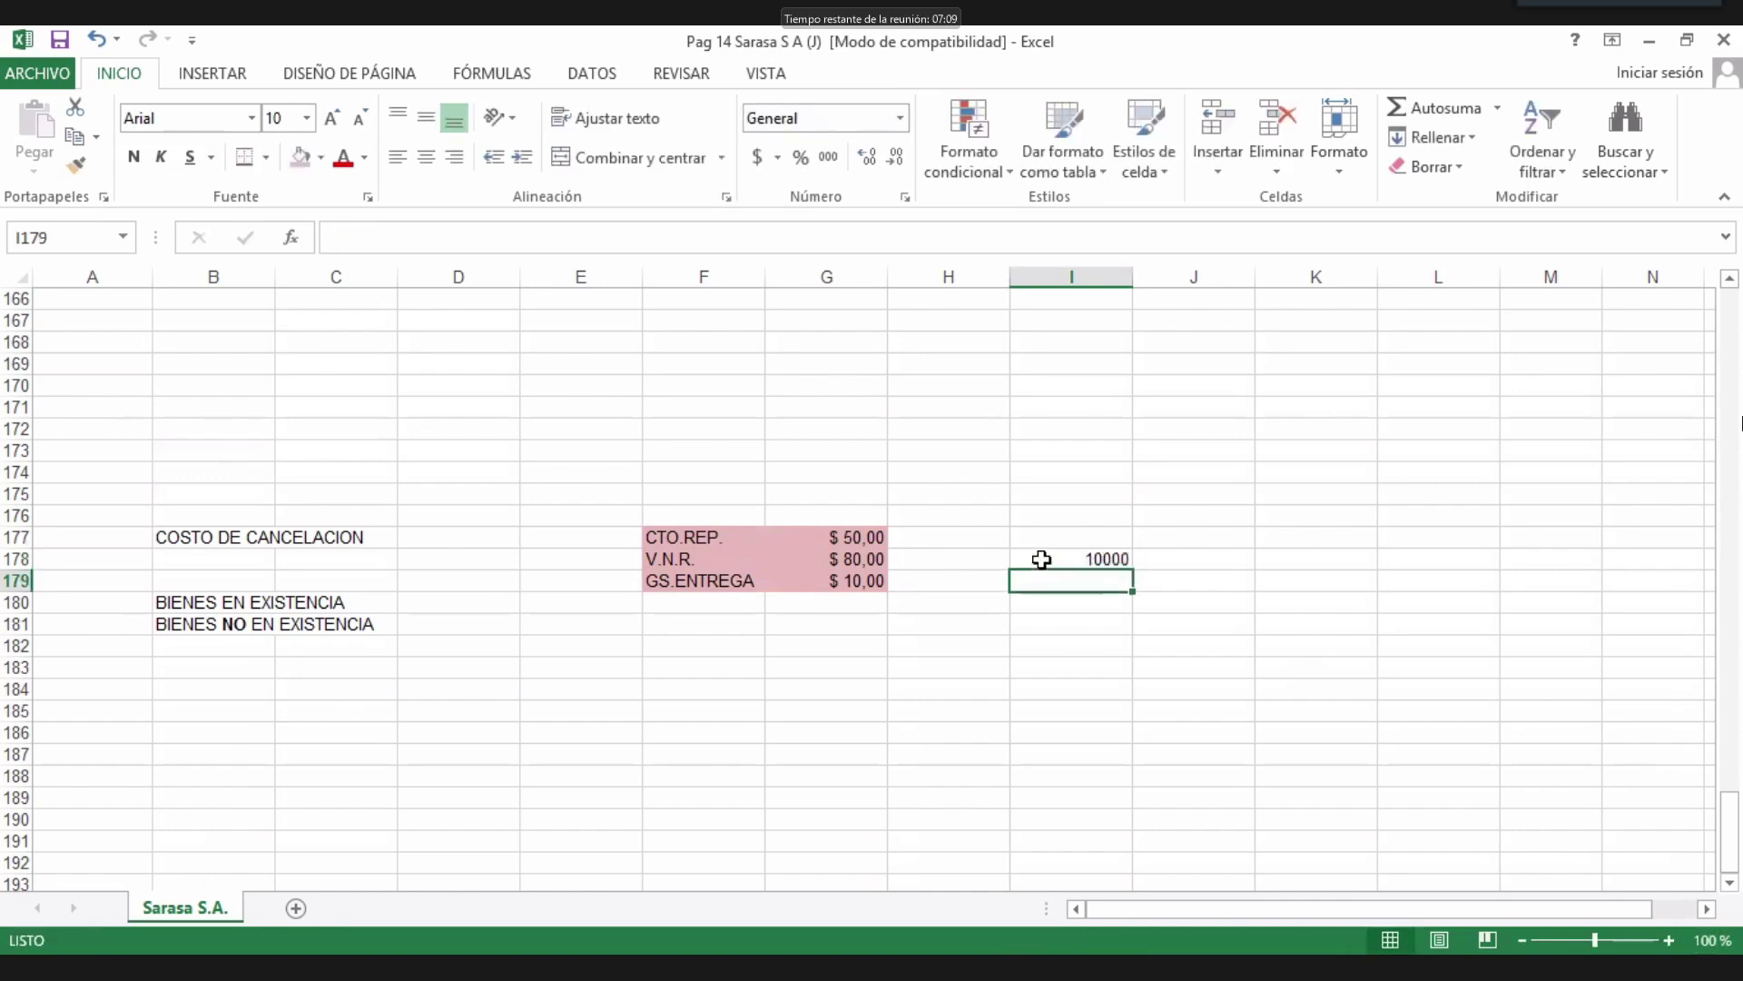
click(983, 560)
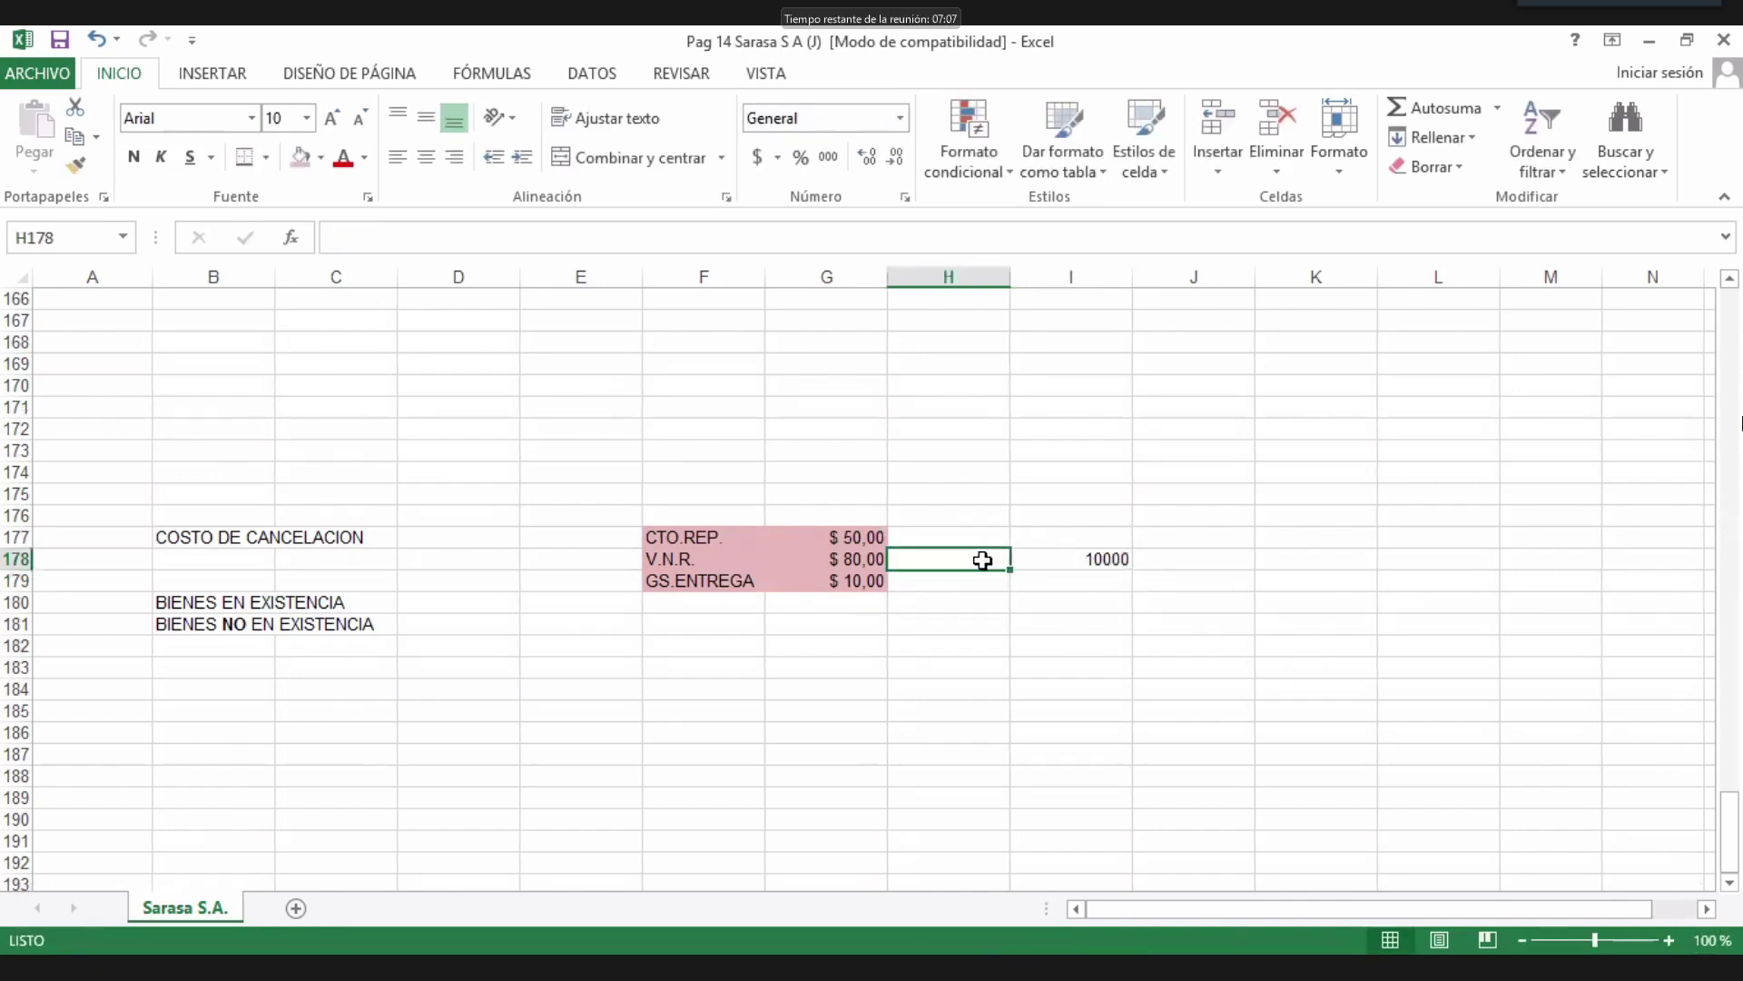
text(UNIDA)
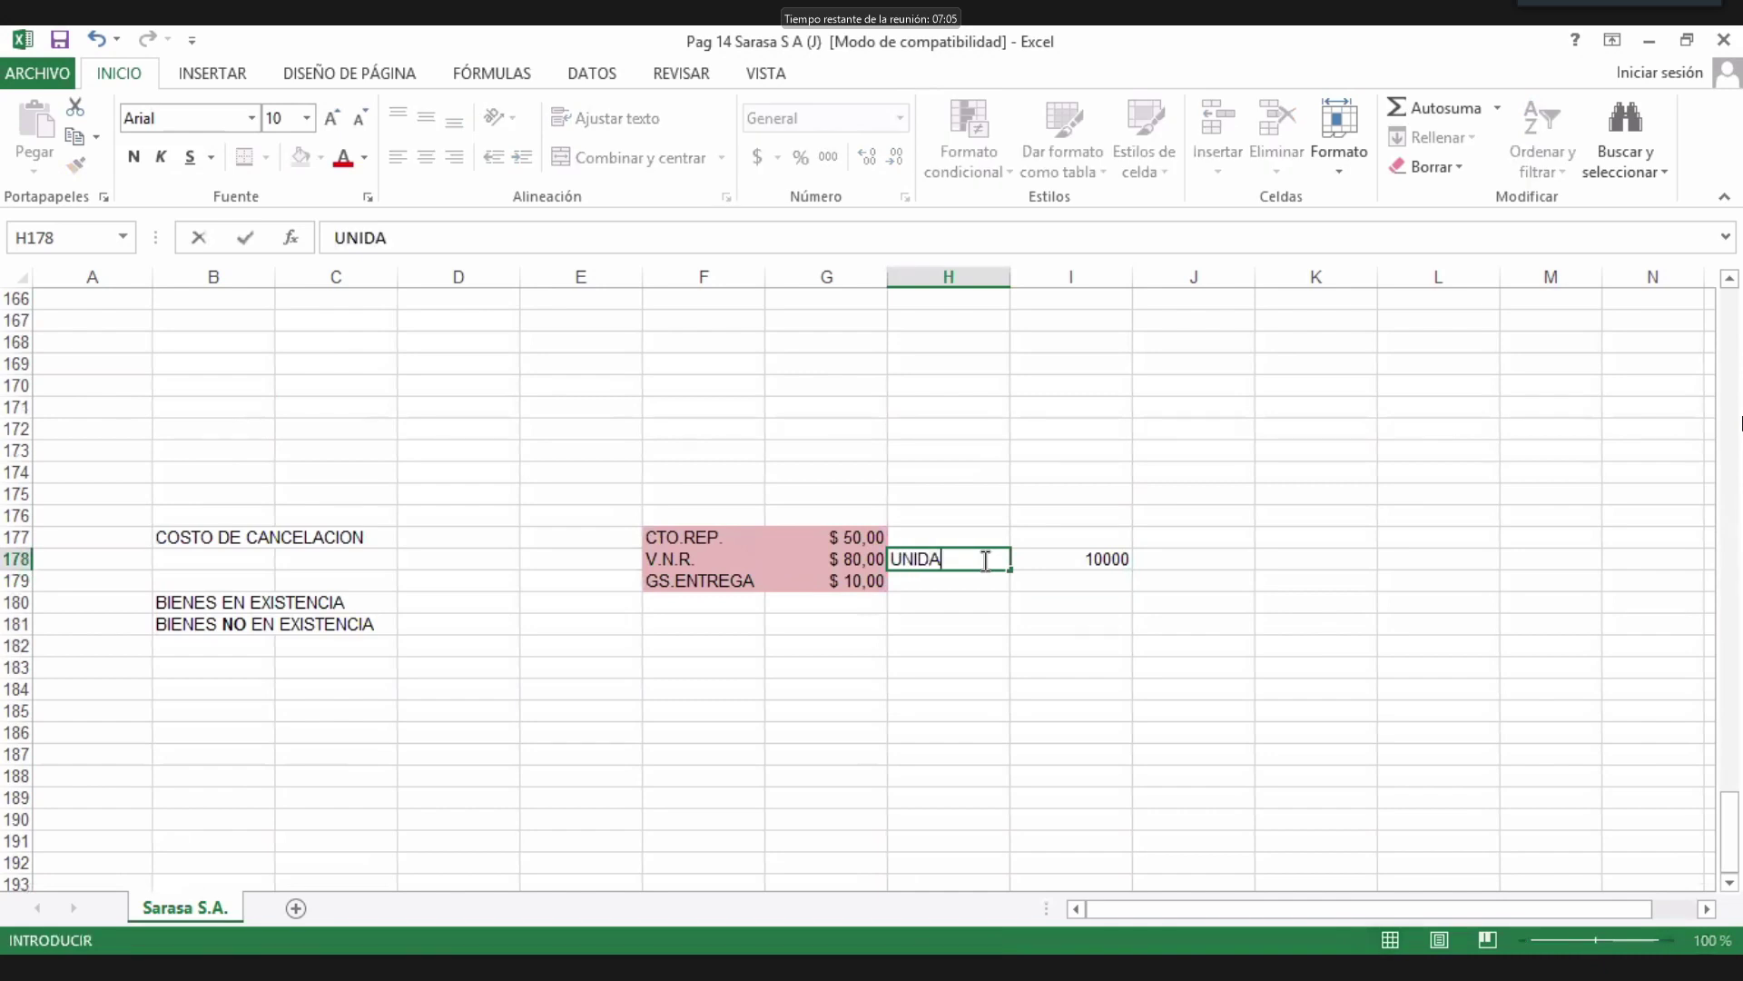
text(DES)
key(Return)
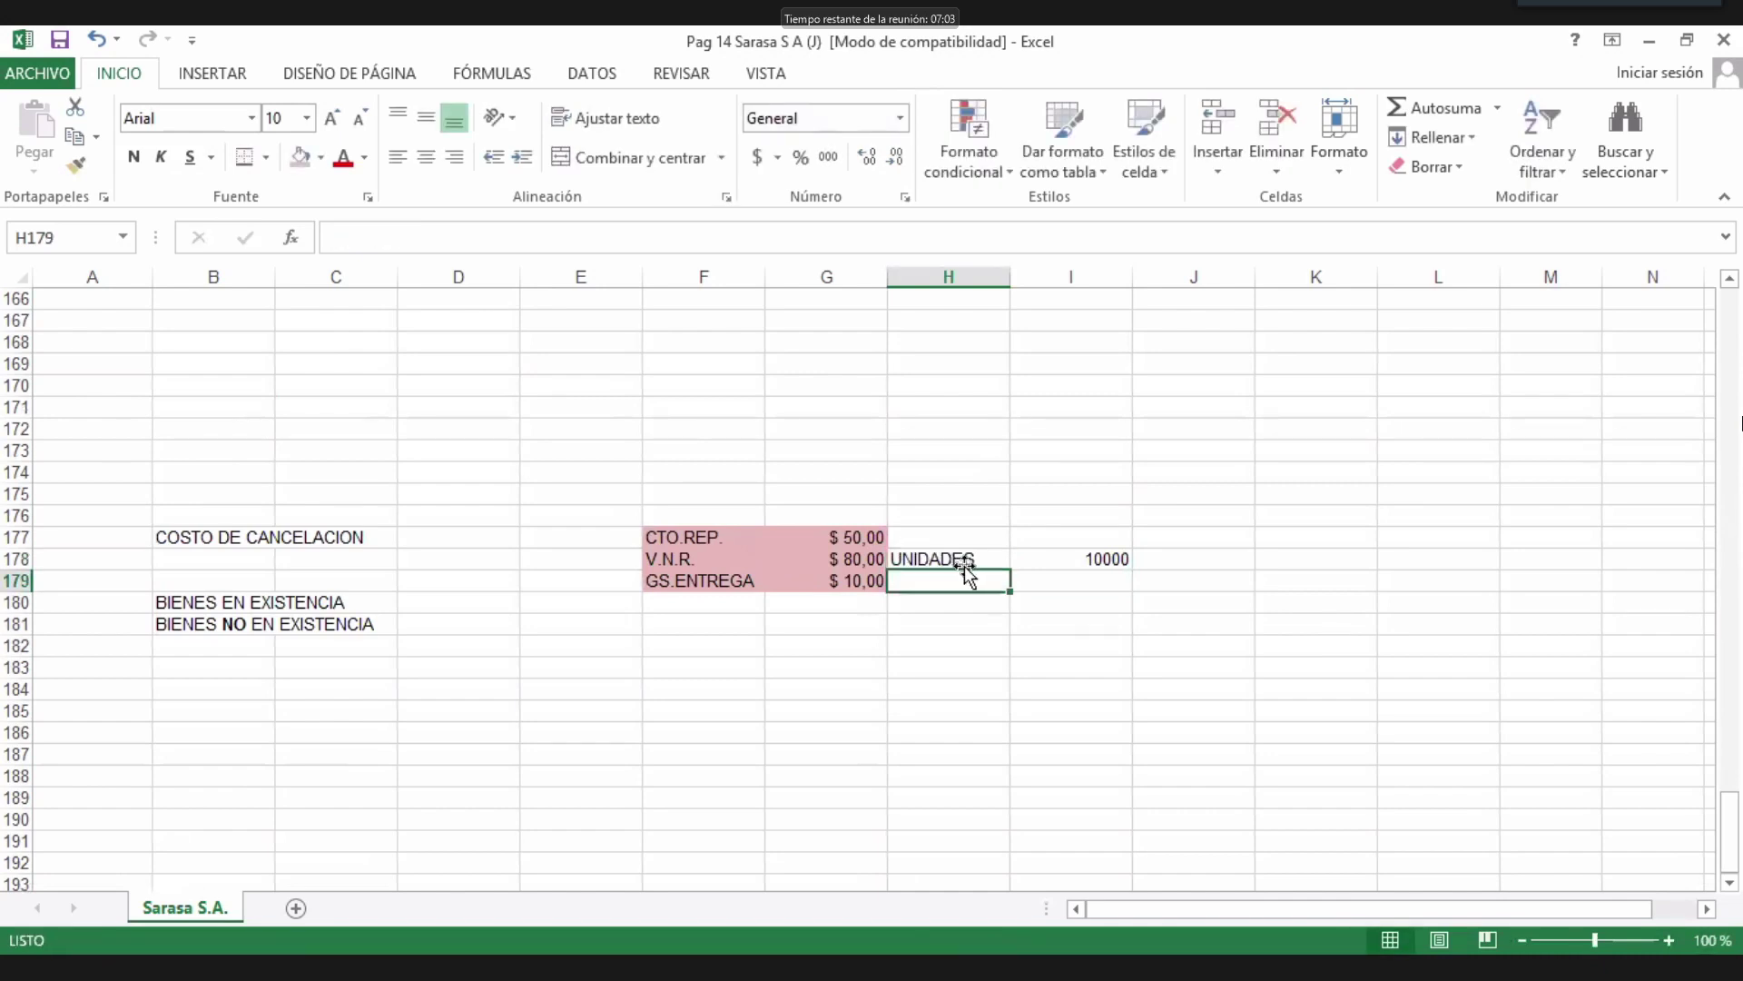
Merge and center H177:I177 above the units row and enter the heading PASIVO there.
drag(996, 536, 1067, 537)
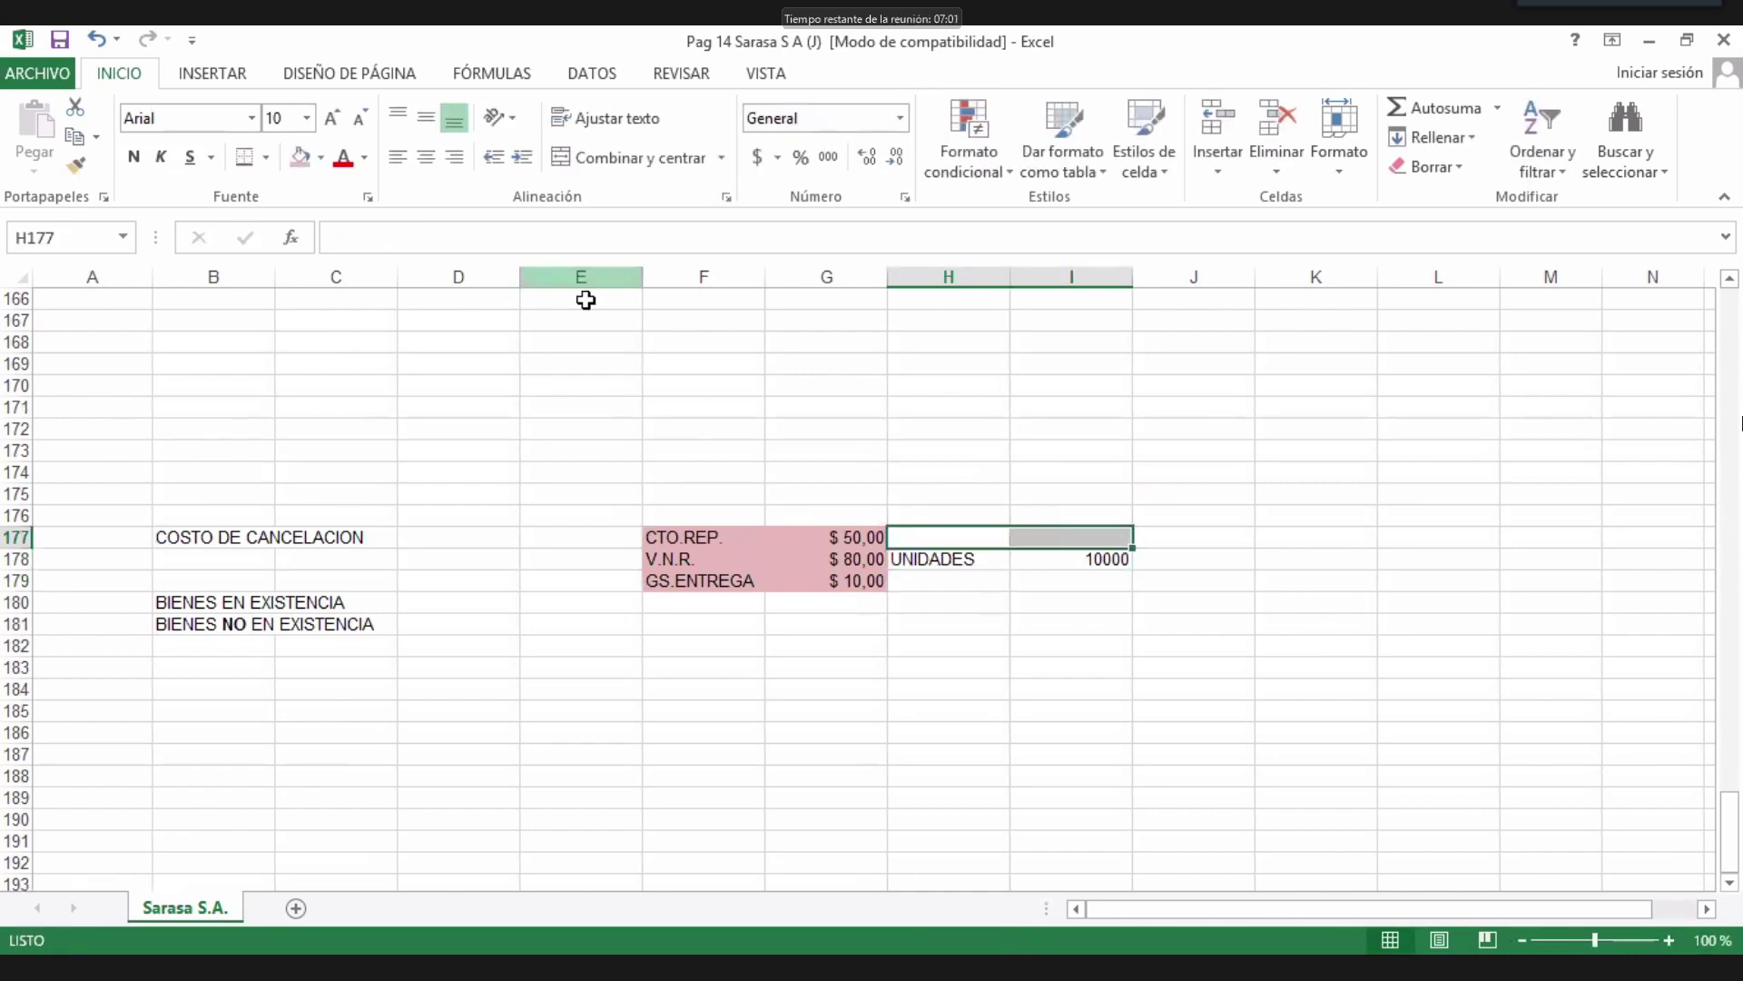
click(627, 160)
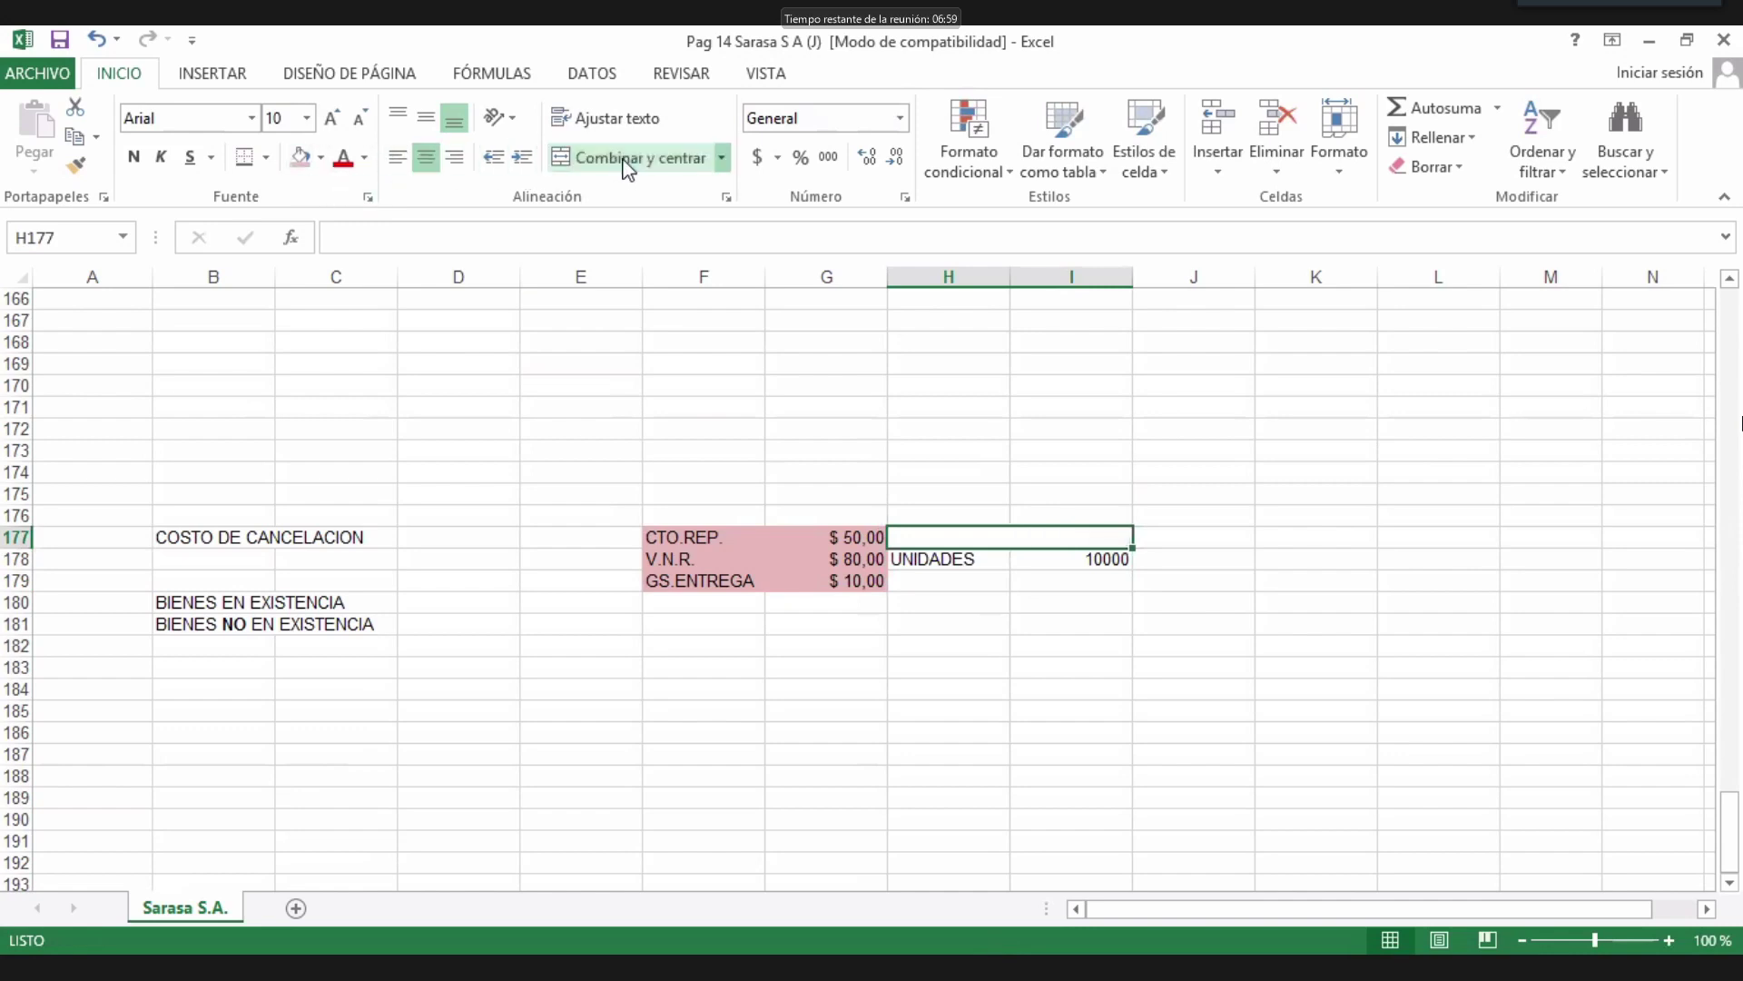
text(PASIVO)
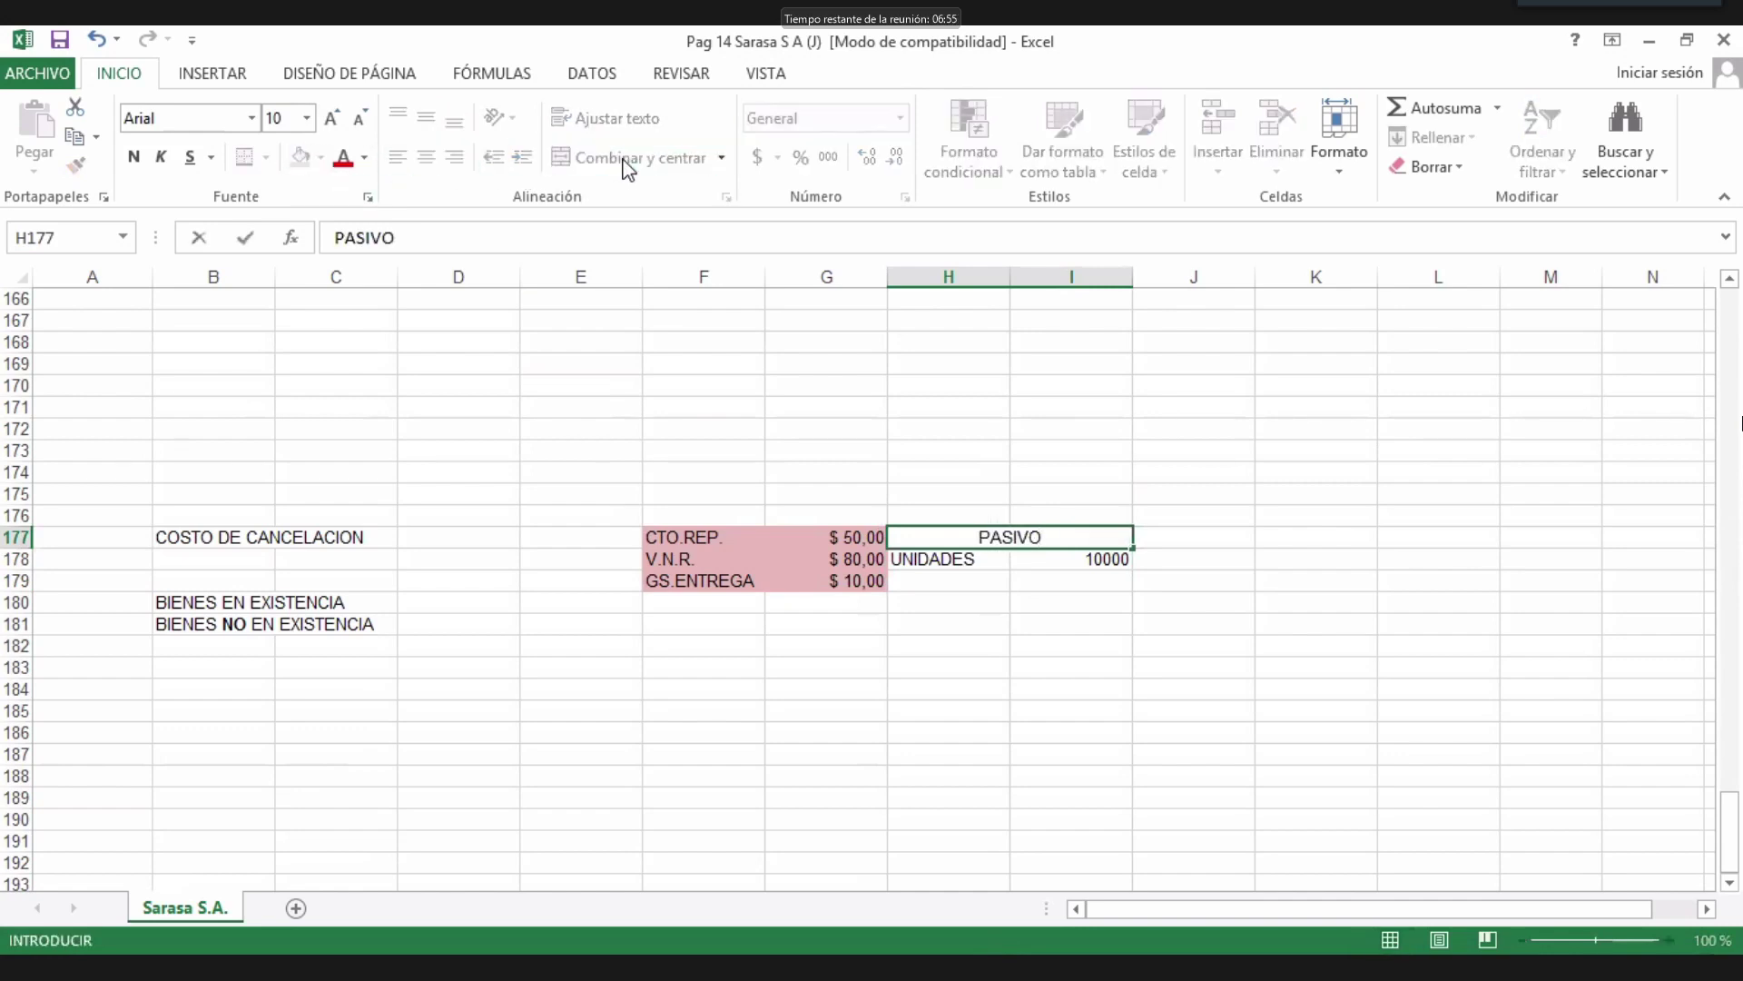
key(Return)
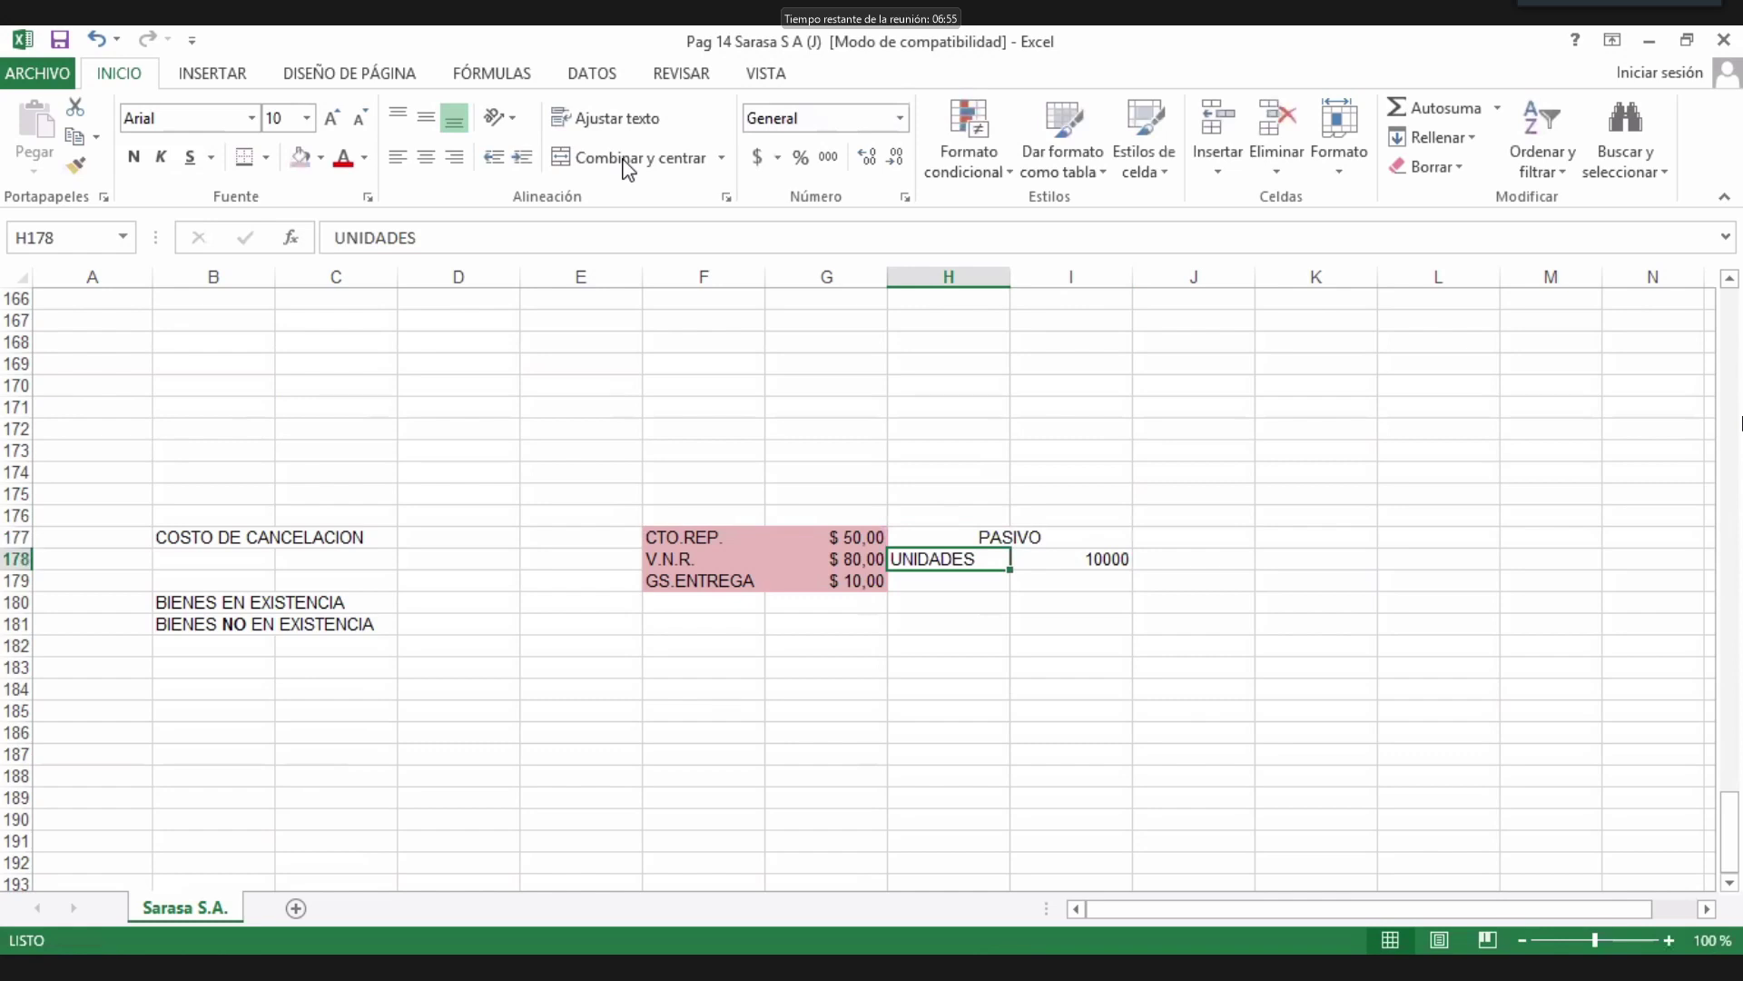
click(1023, 541)
click(1072, 585)
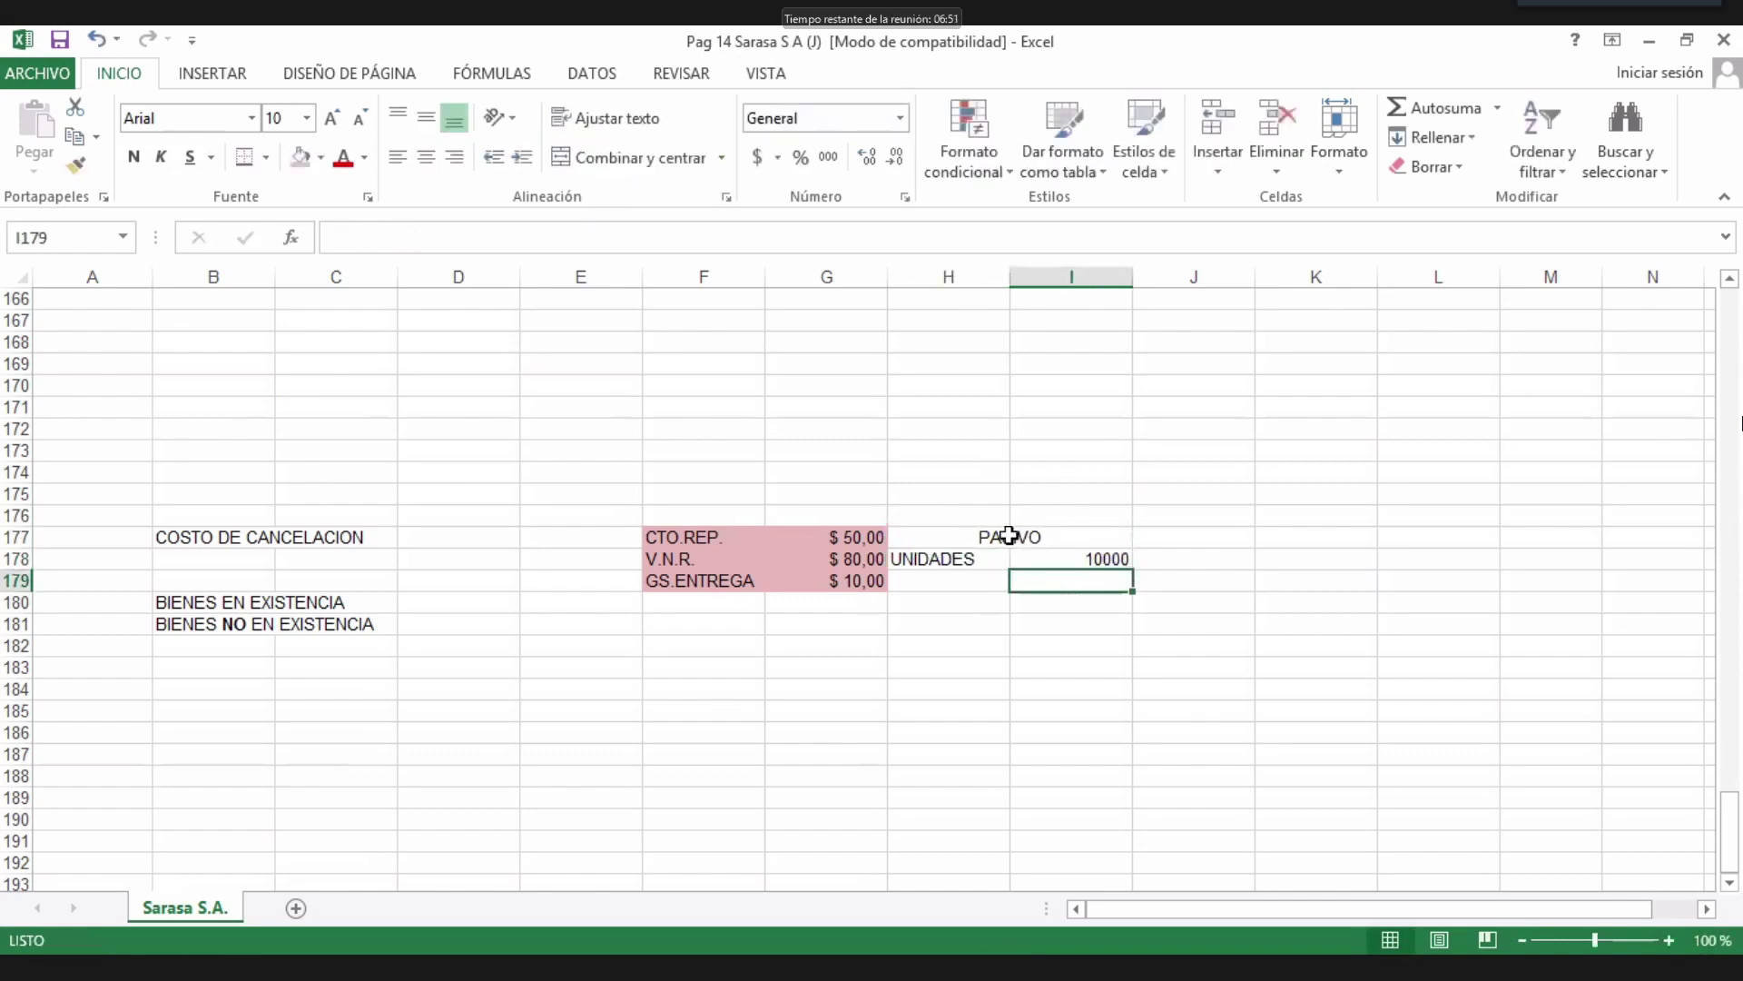
drag(1009, 536, 999, 564)
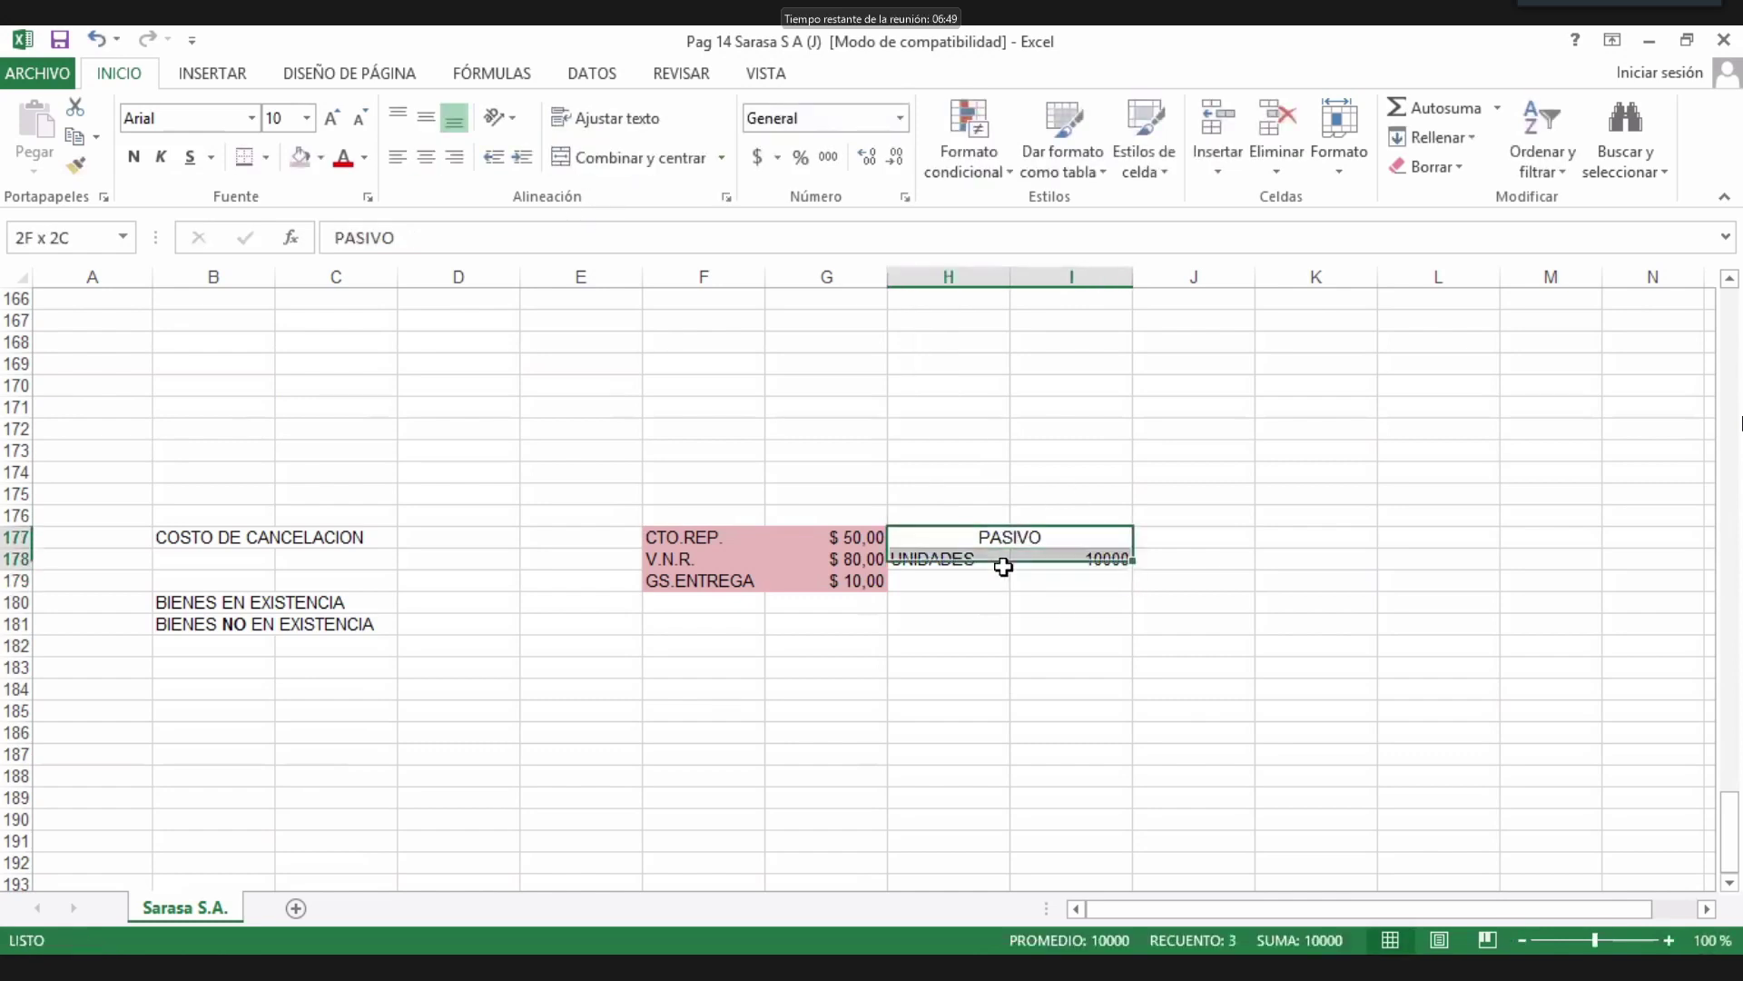
click(1215, 556)
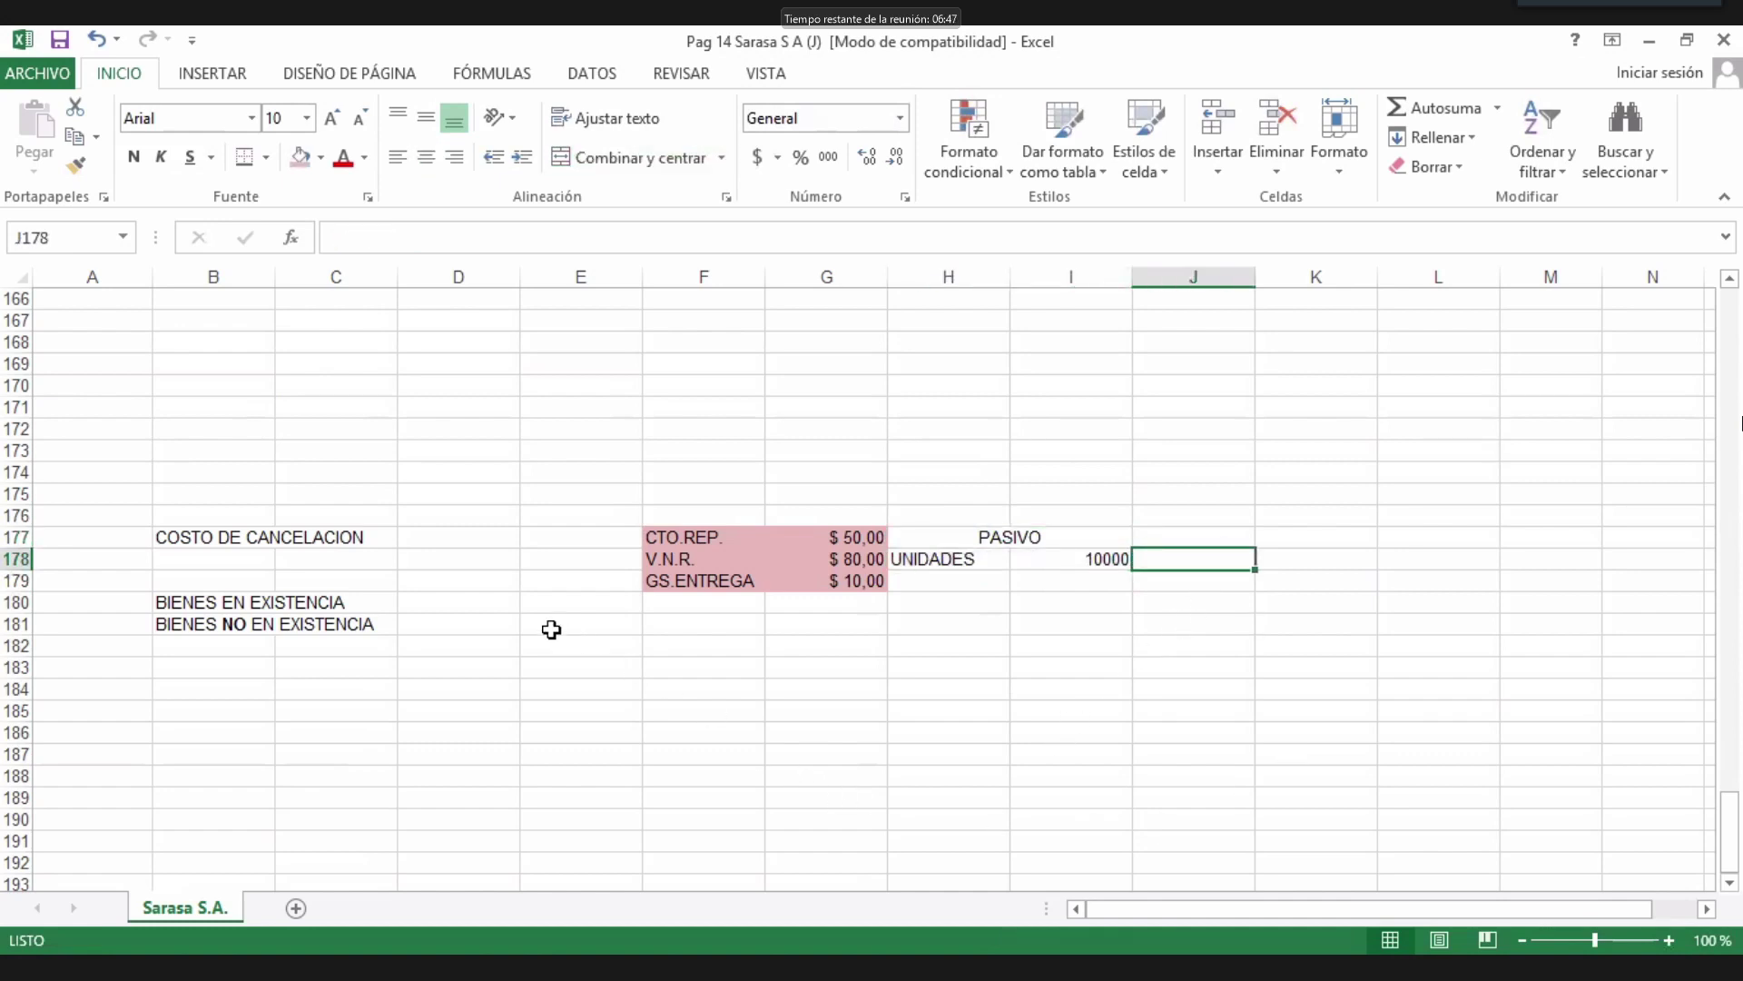
click(308, 541)
click(244, 538)
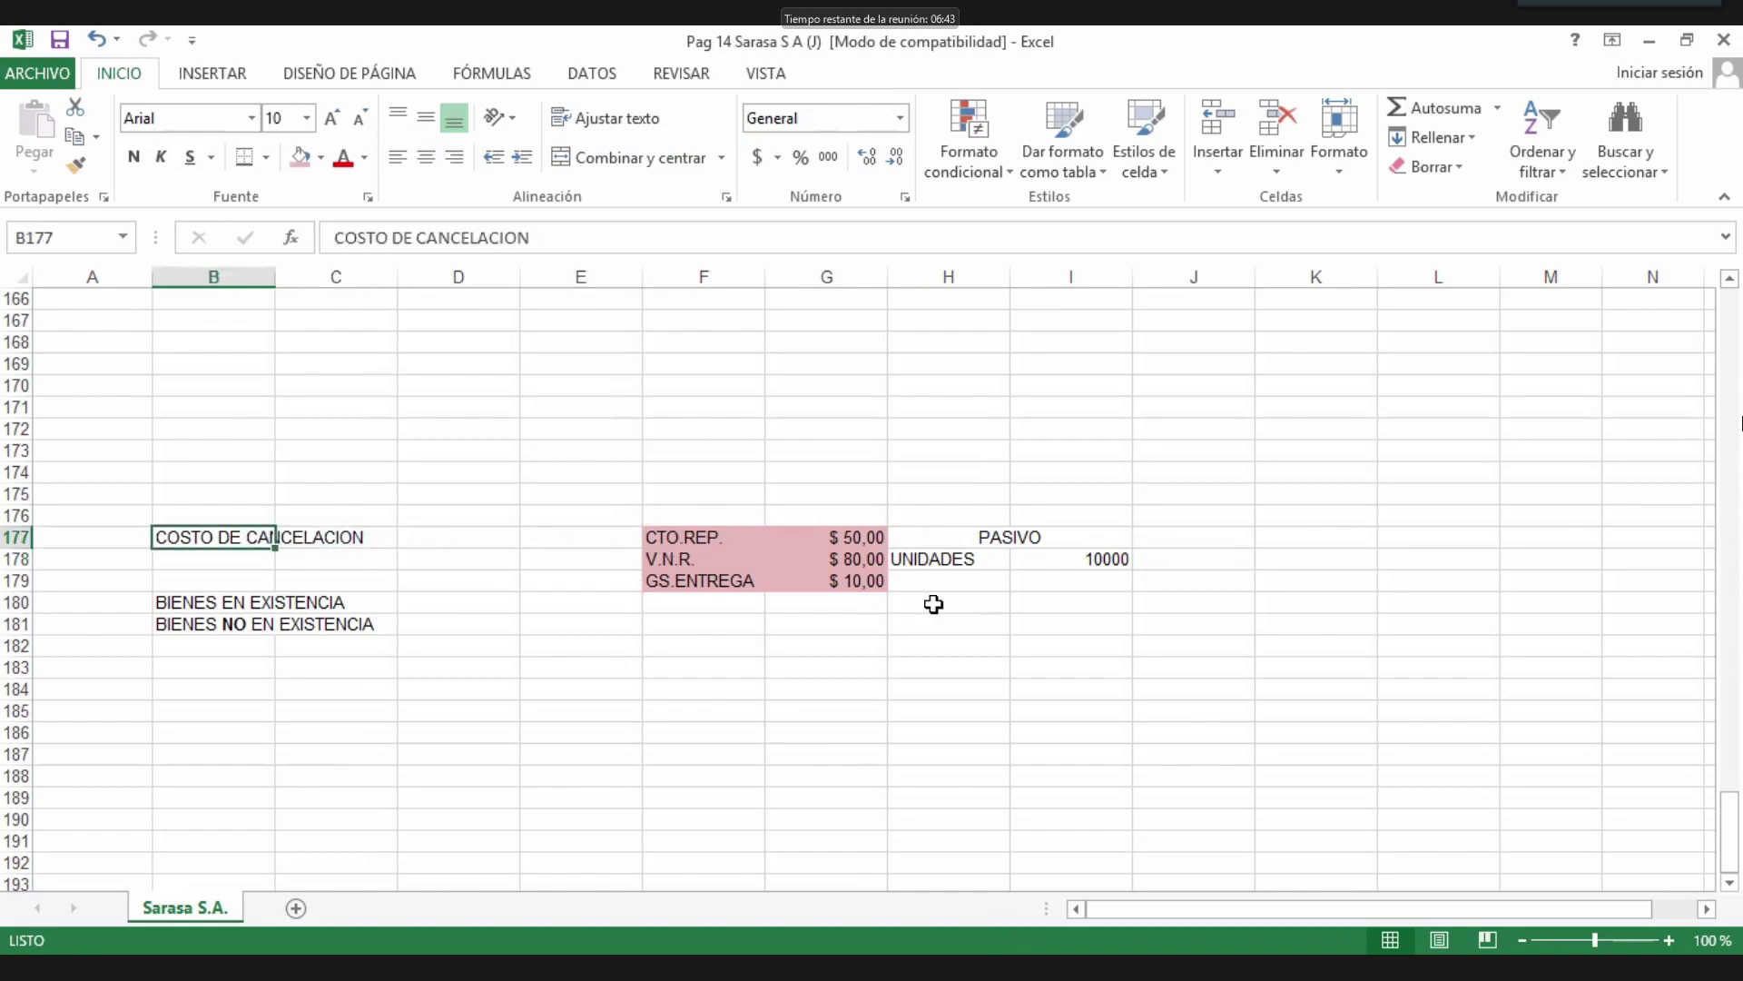
click(970, 557)
drag(969, 557, 972, 541)
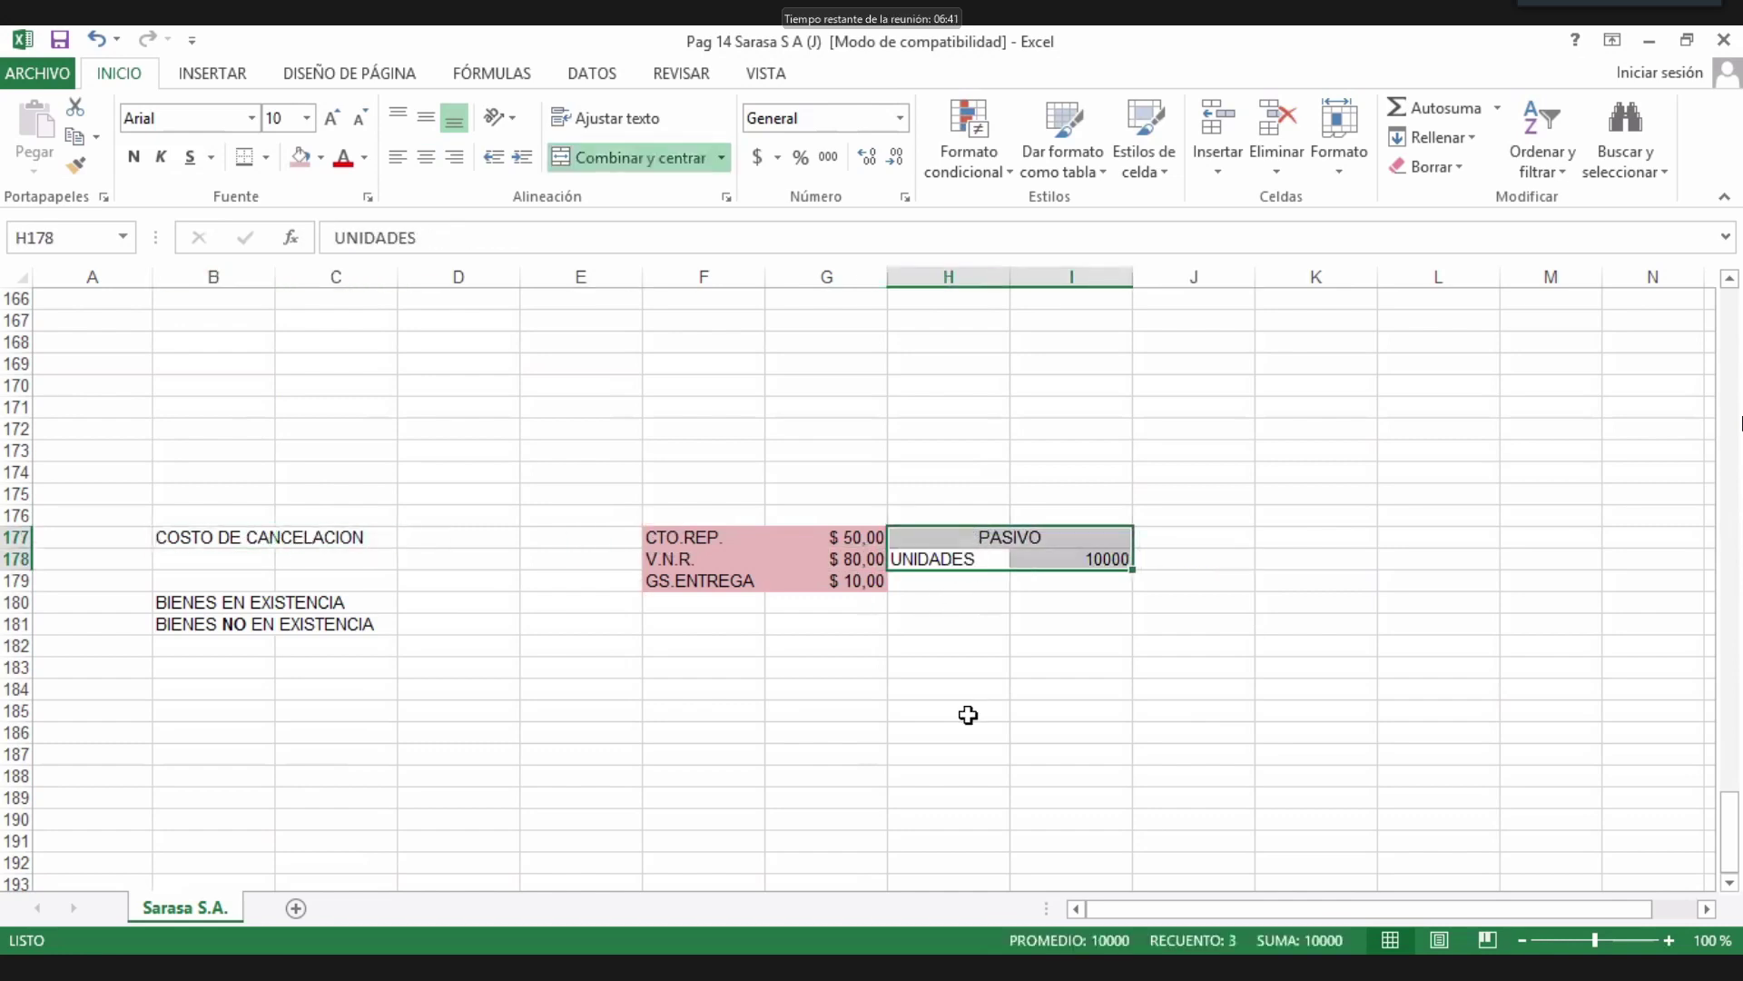
click(494, 605)
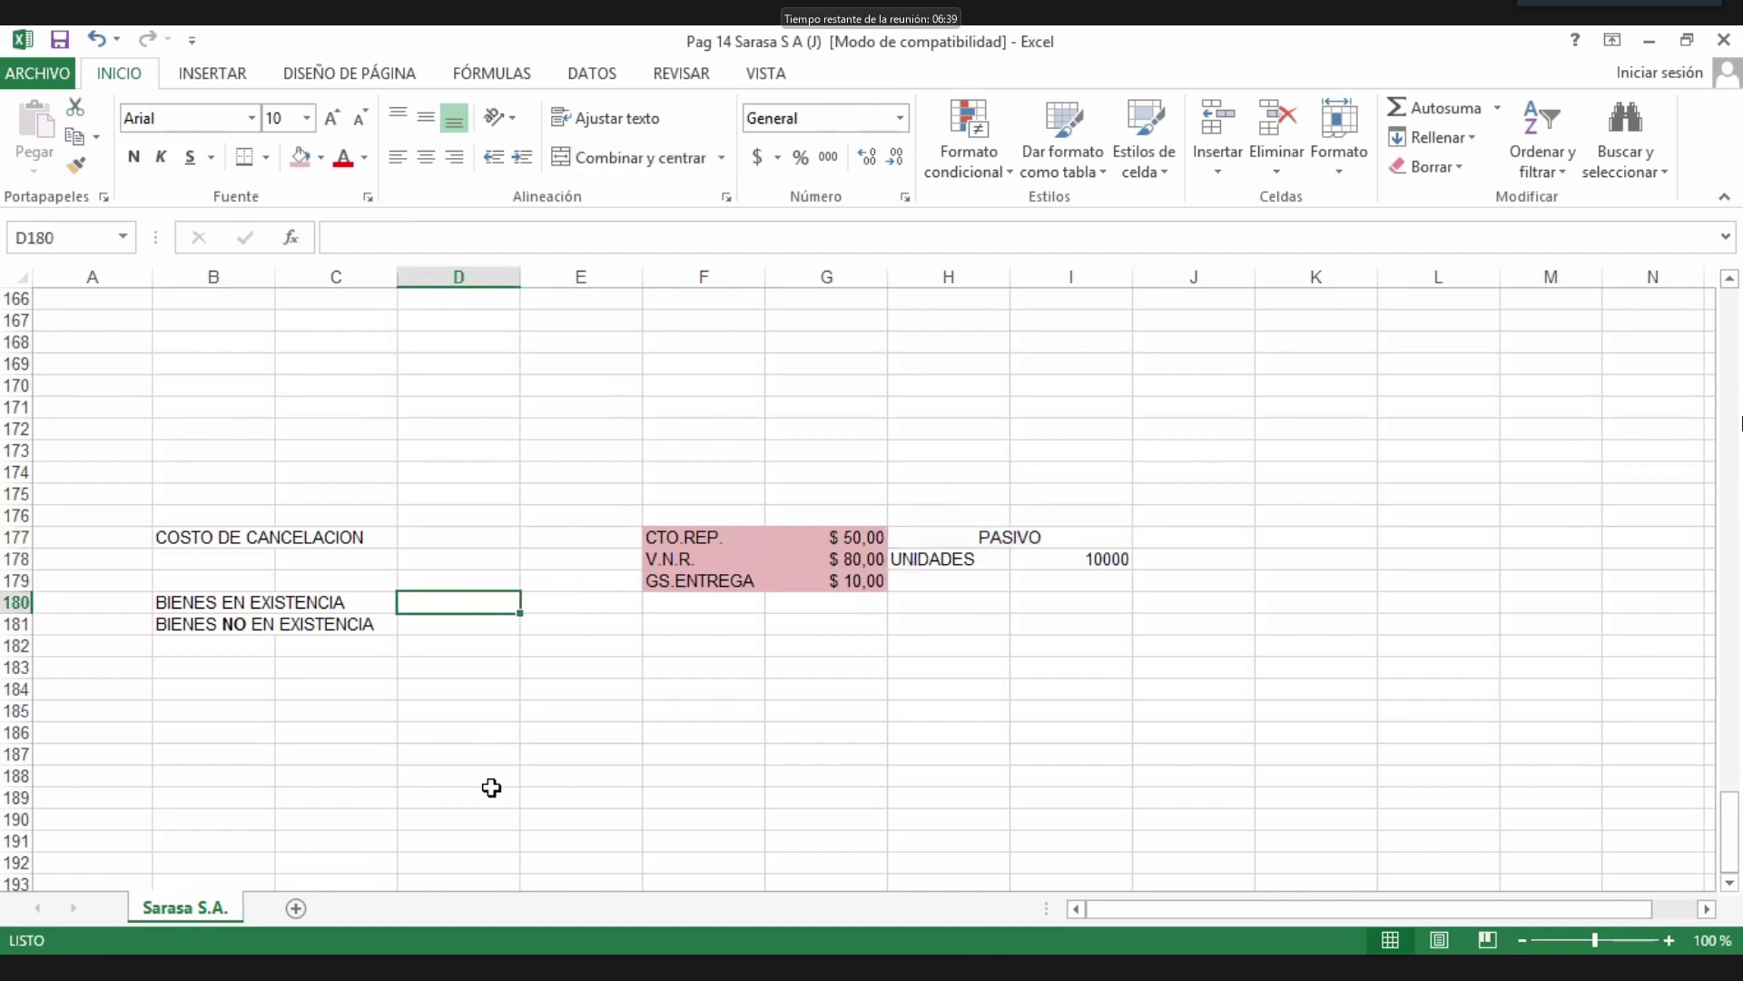
Enter 10000 units in cell D181, on the BIENES NO EN EXISTENCIA row.
click(461, 629)
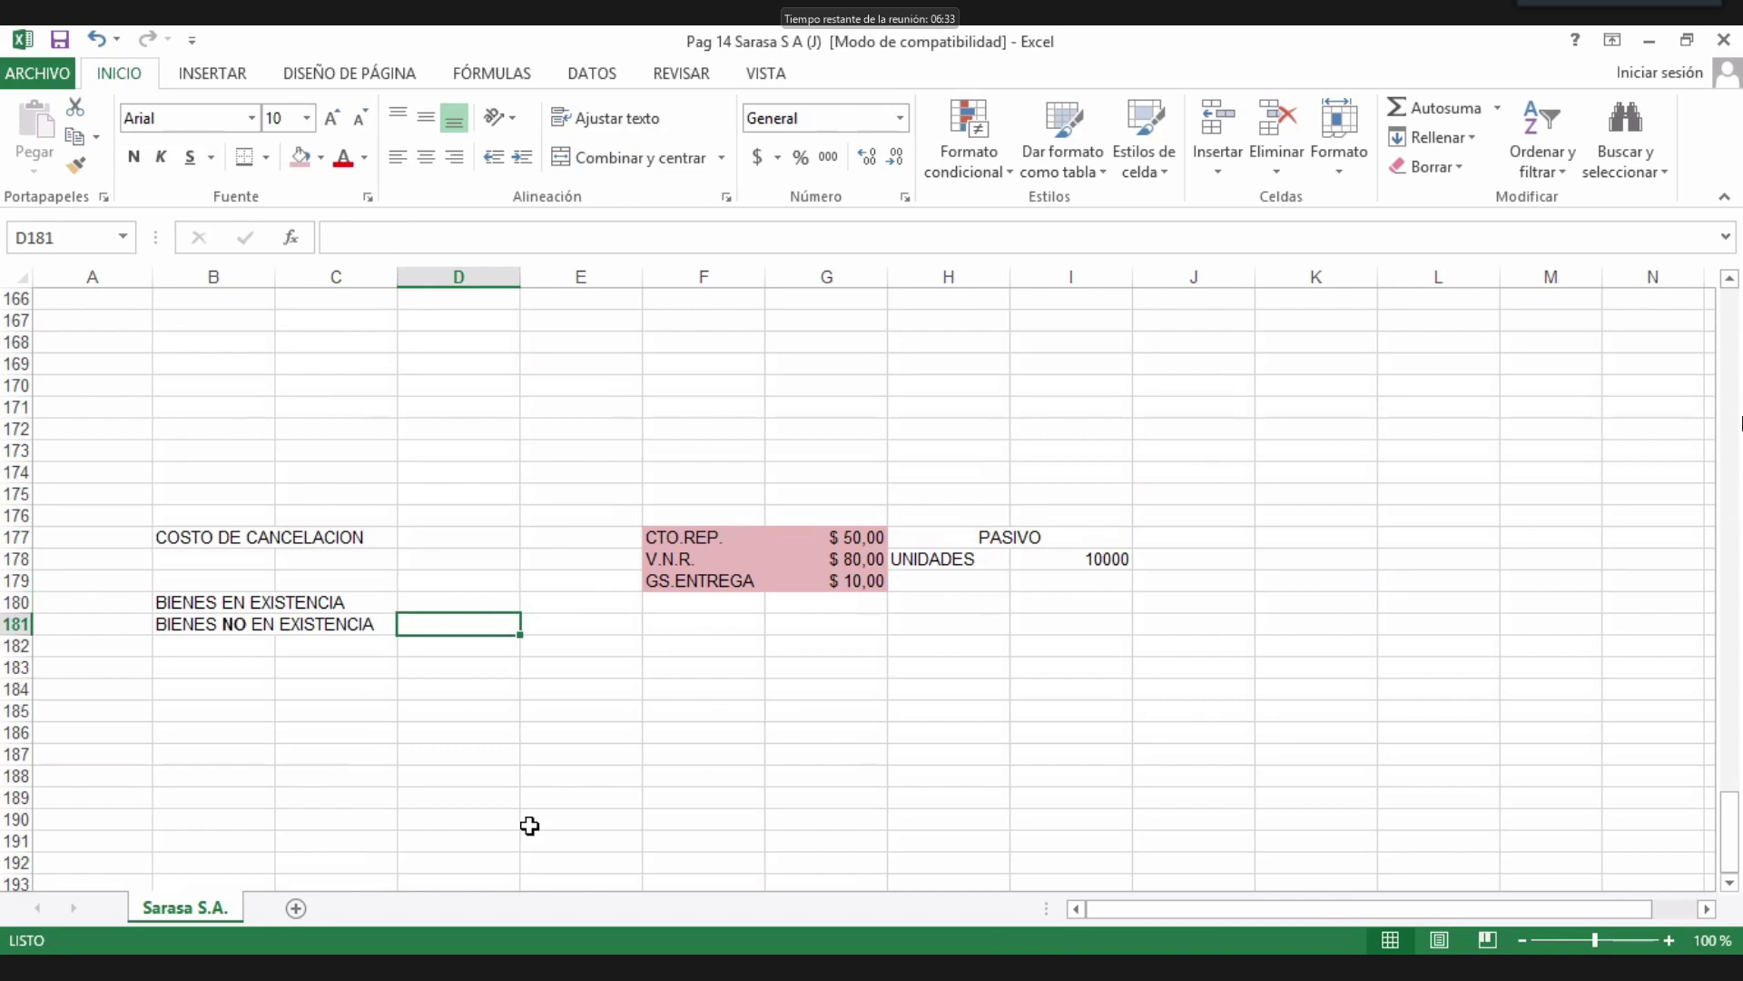
text(10)
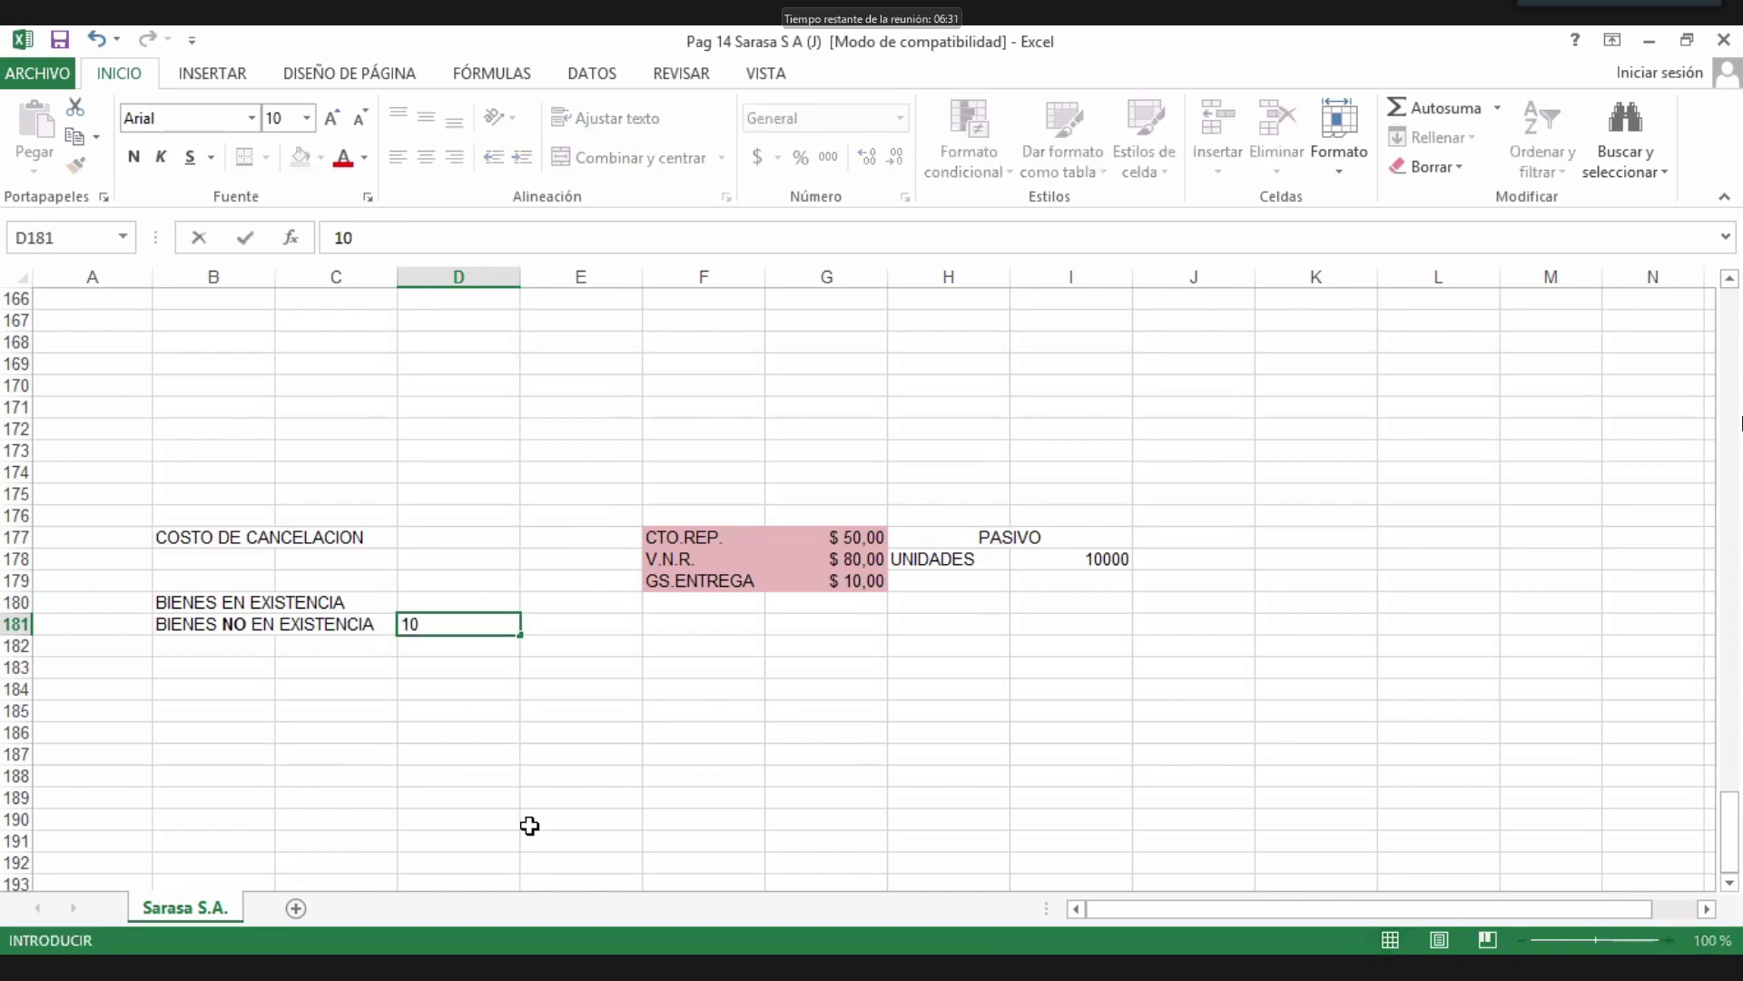
text(000)
key(Return)
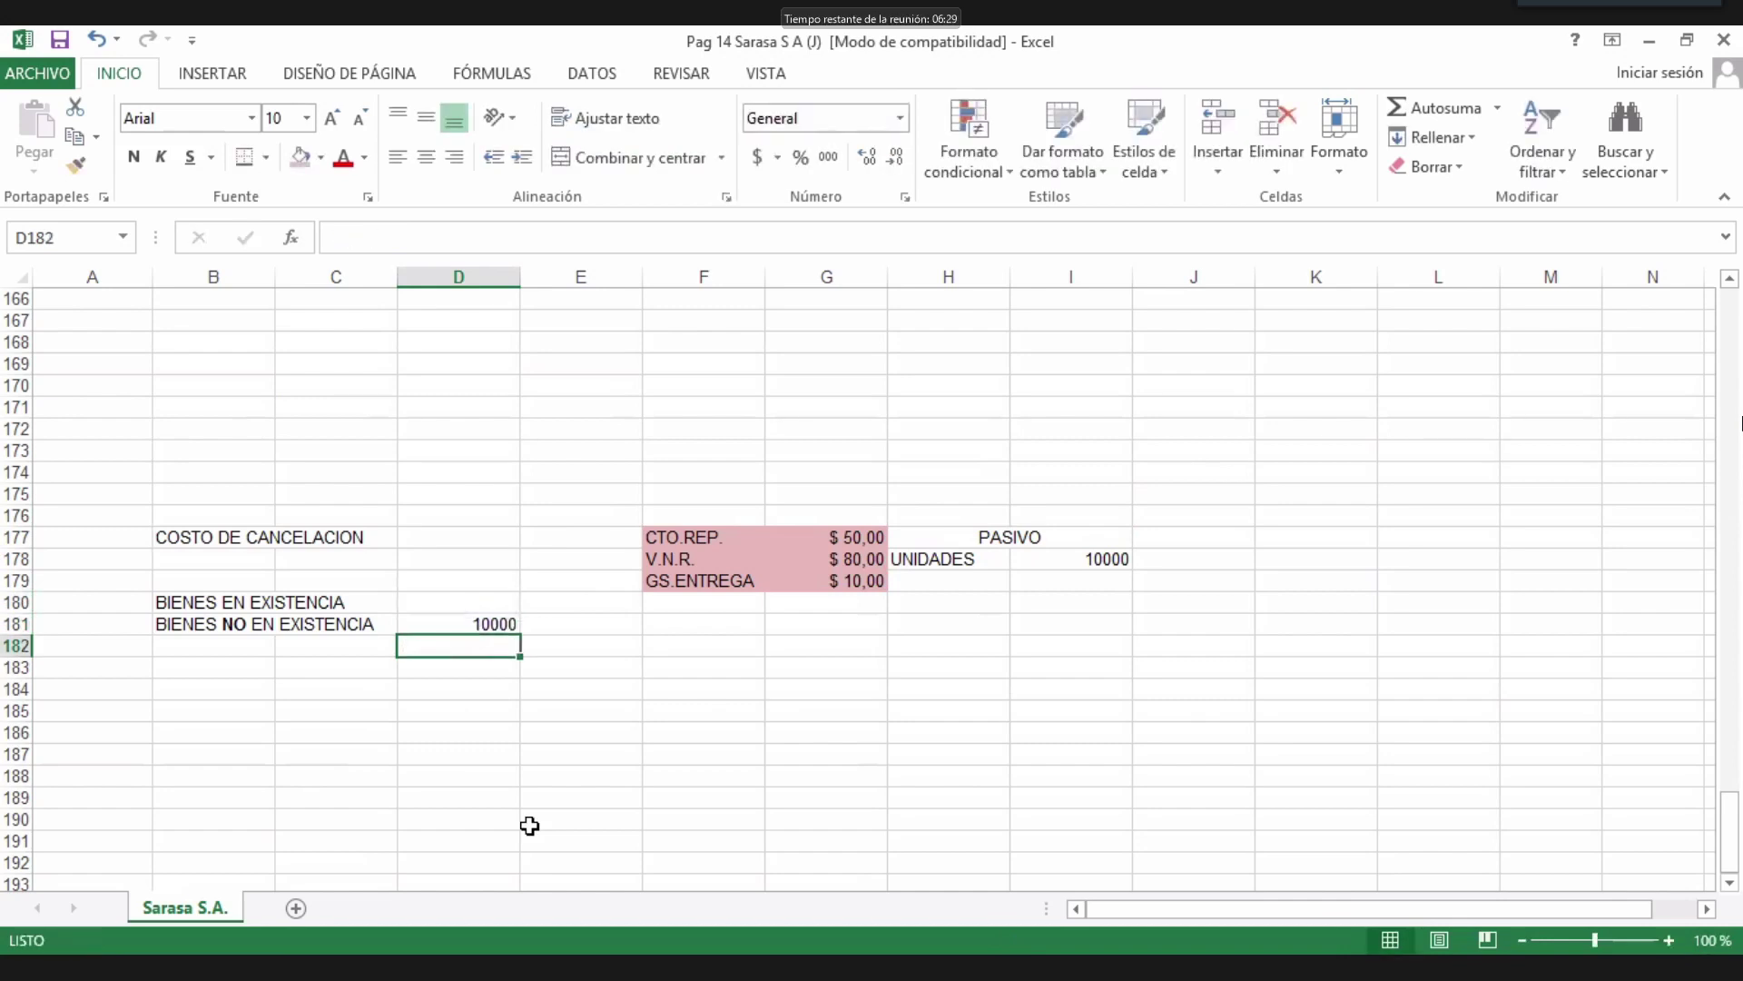
click(431, 580)
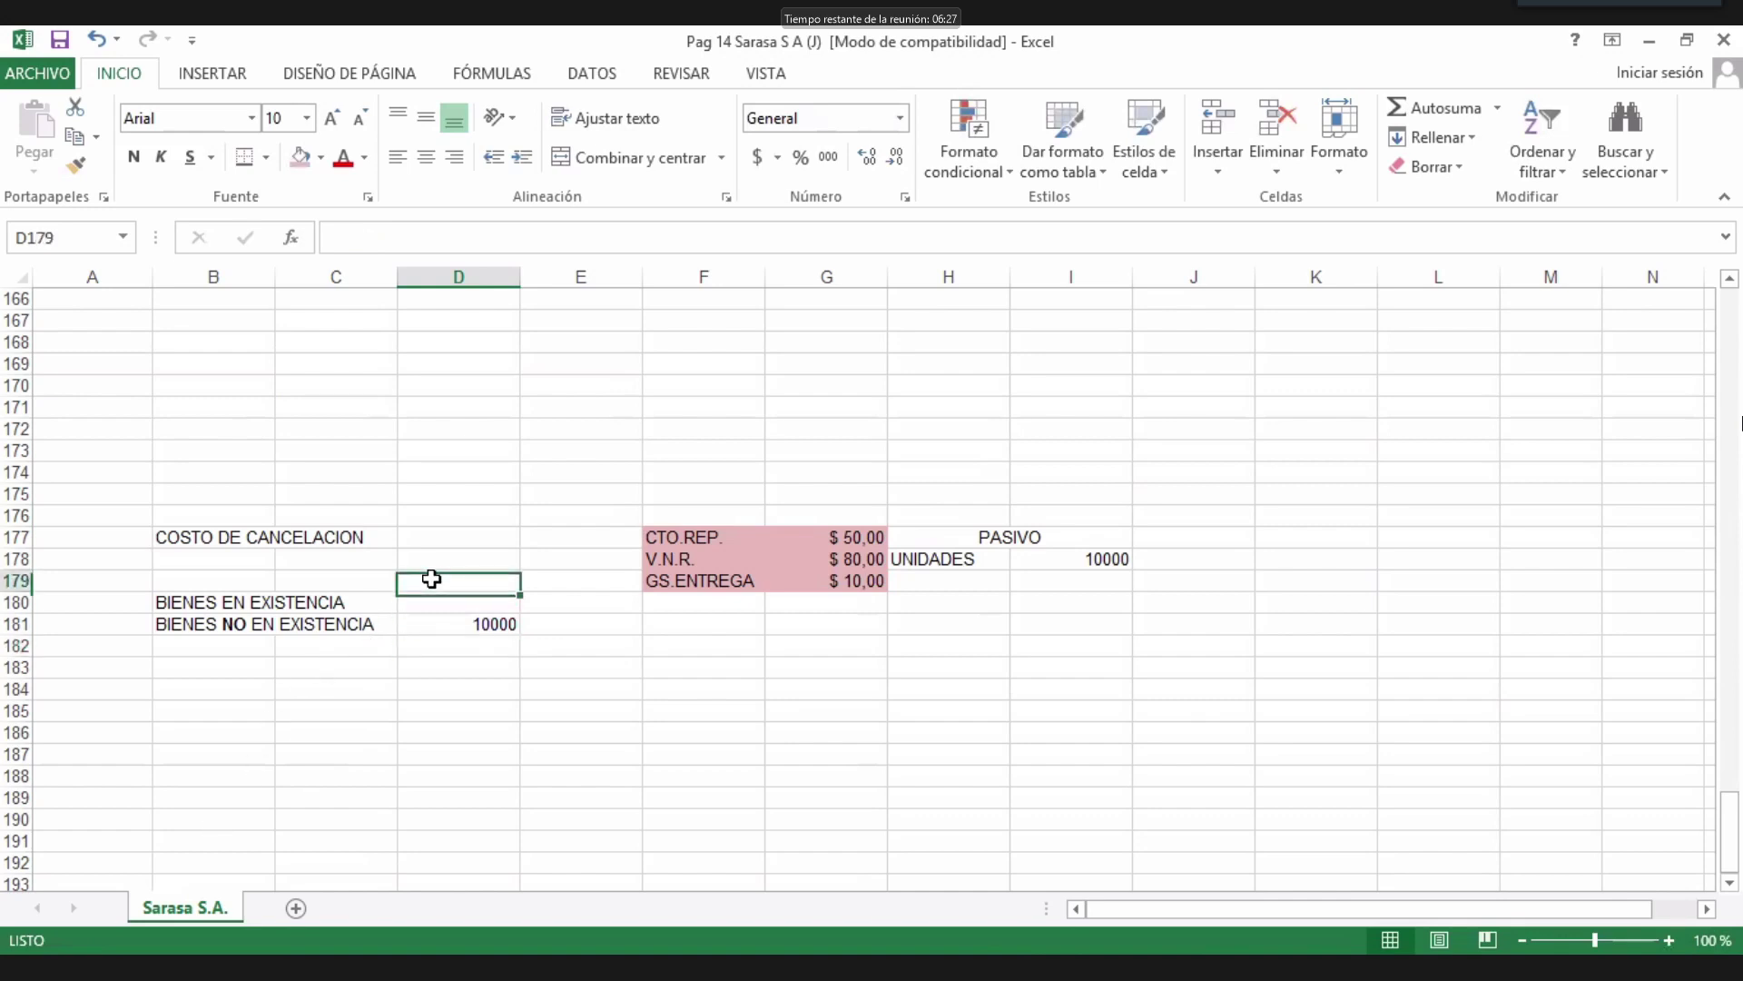
click(448, 625)
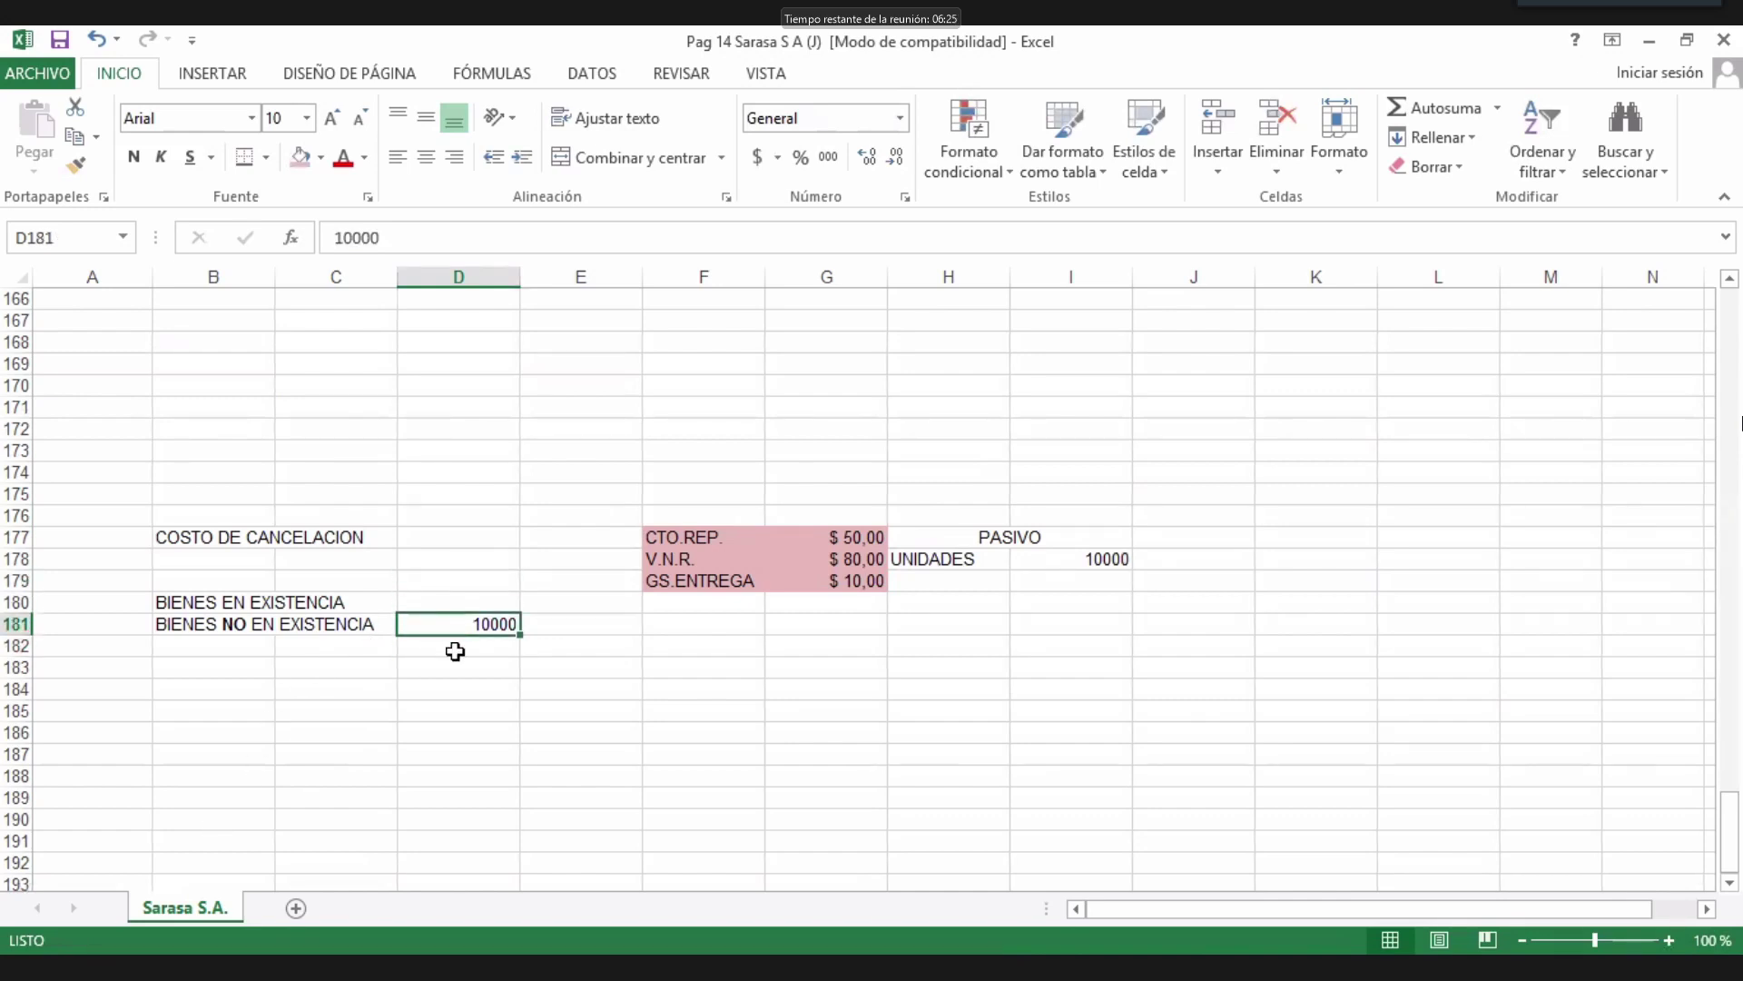
Enter the unit replacement cost 50 in cell E181, on the BIENES NO EN EXISTENCIA row.
click(556, 630)
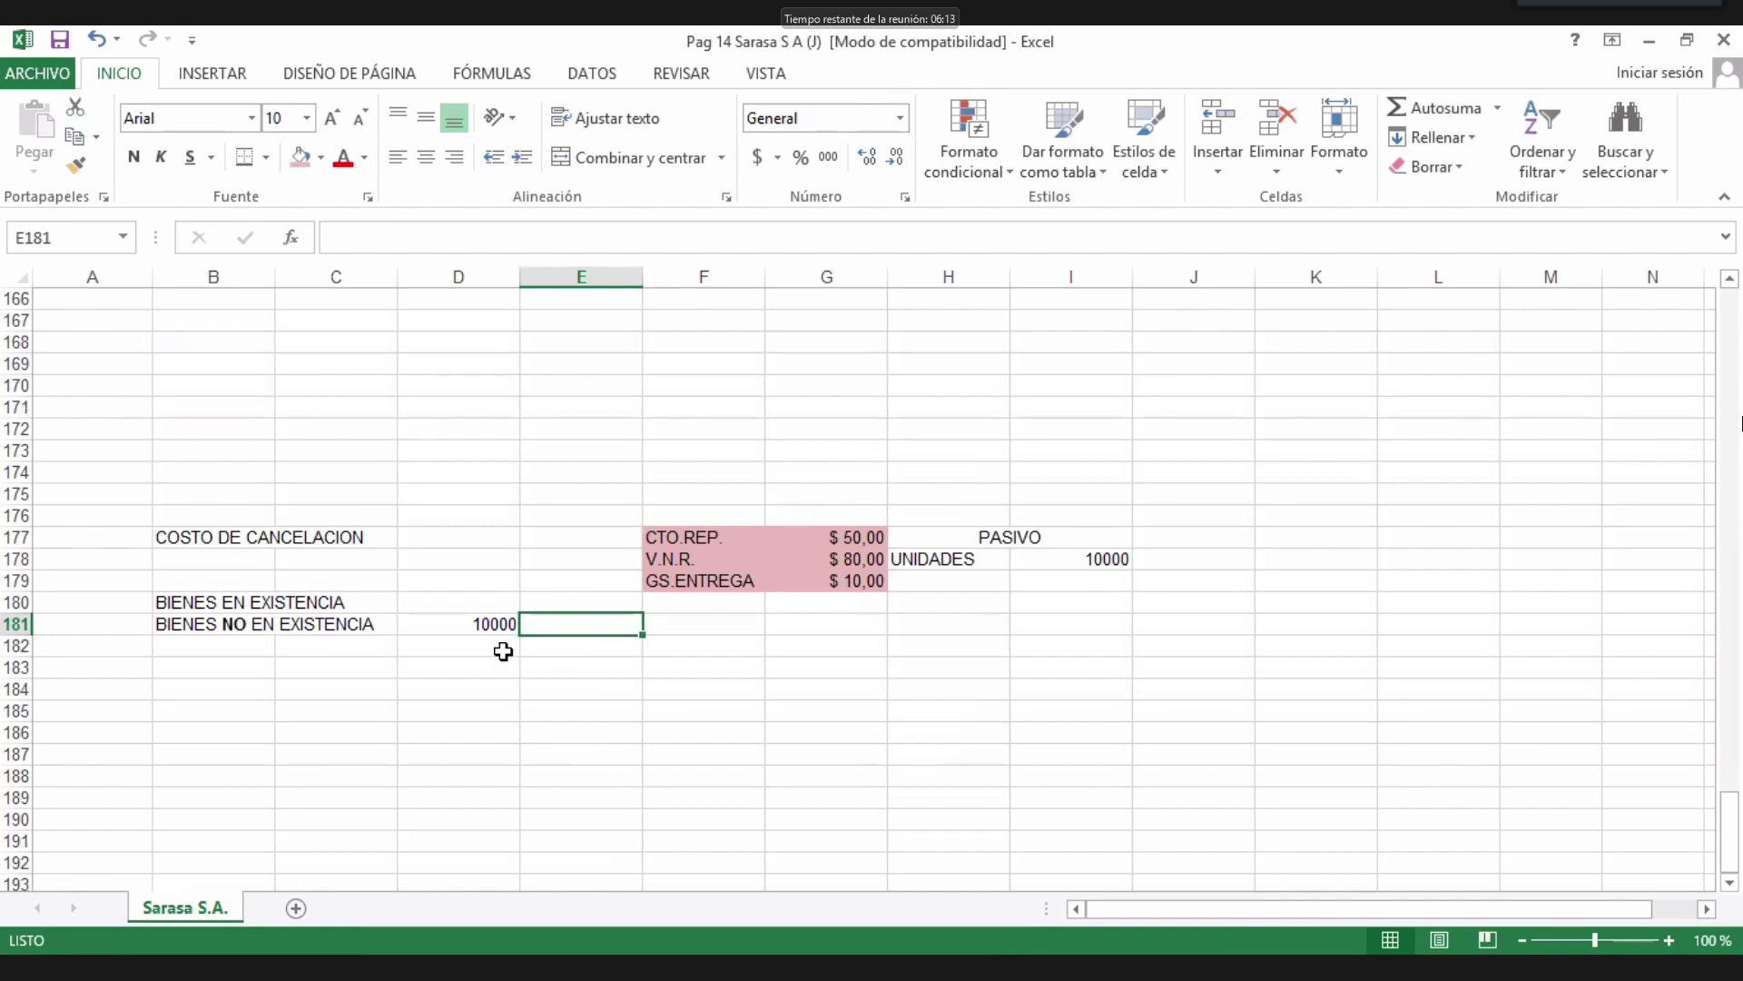
text(+50)
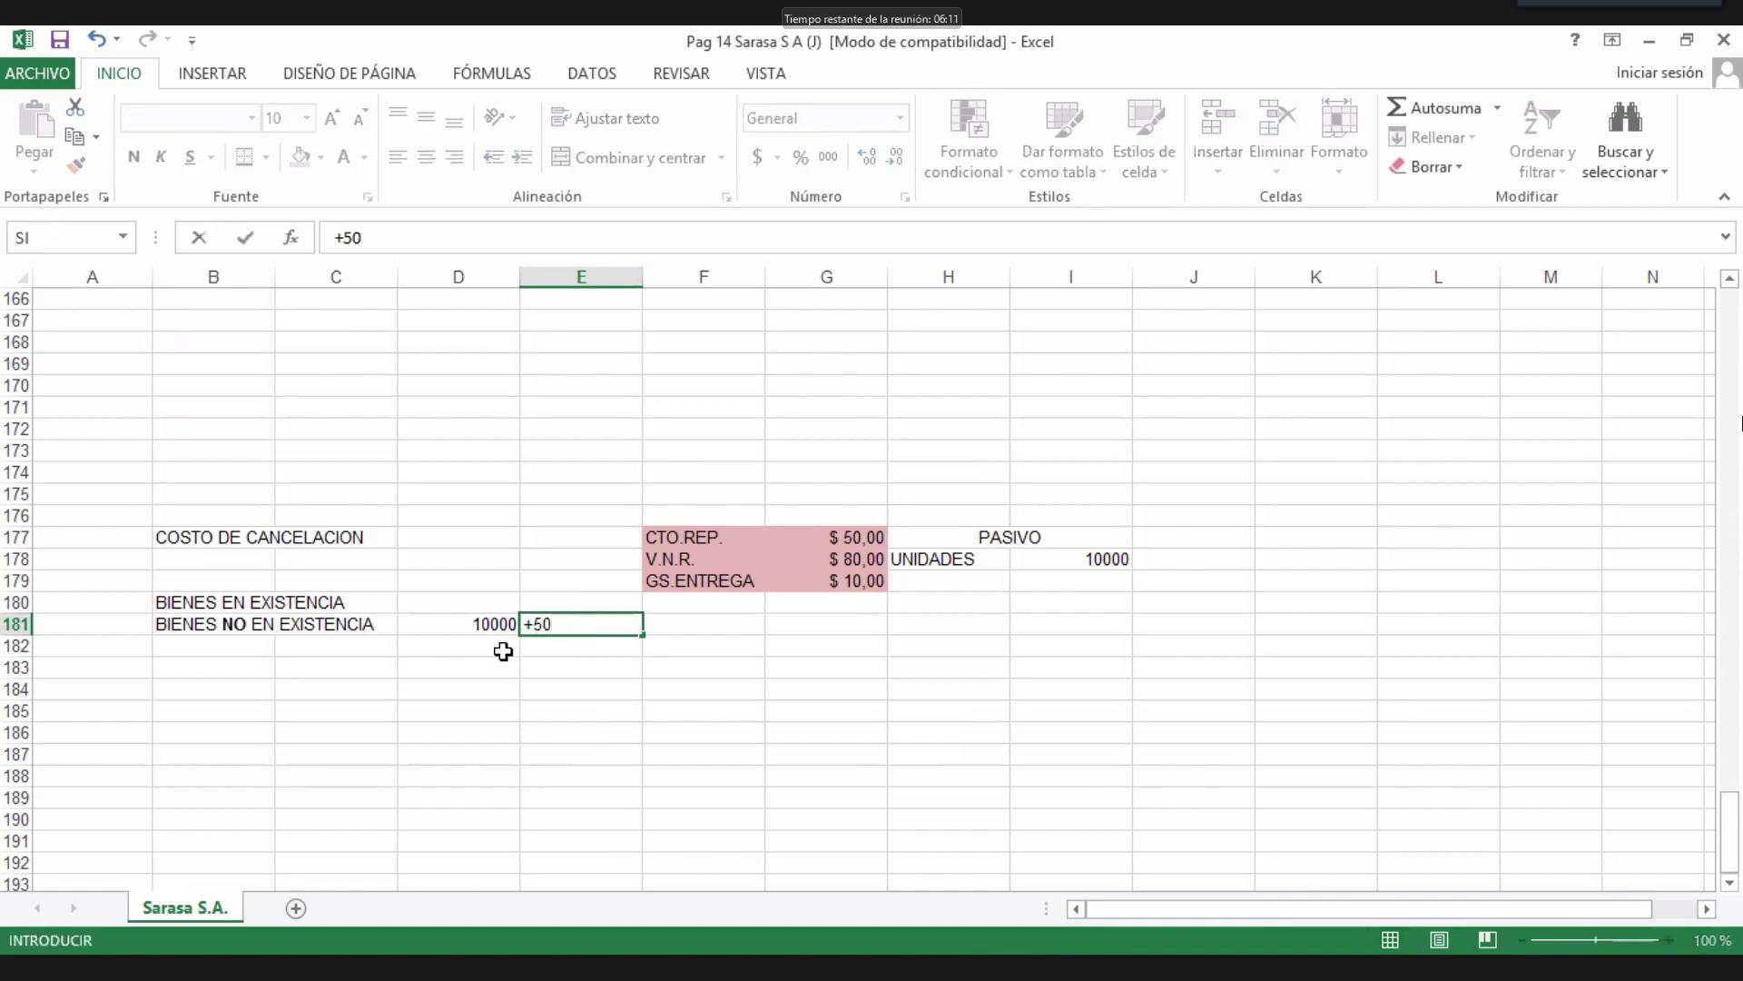
key(BackSpace)
key(BackSpace)
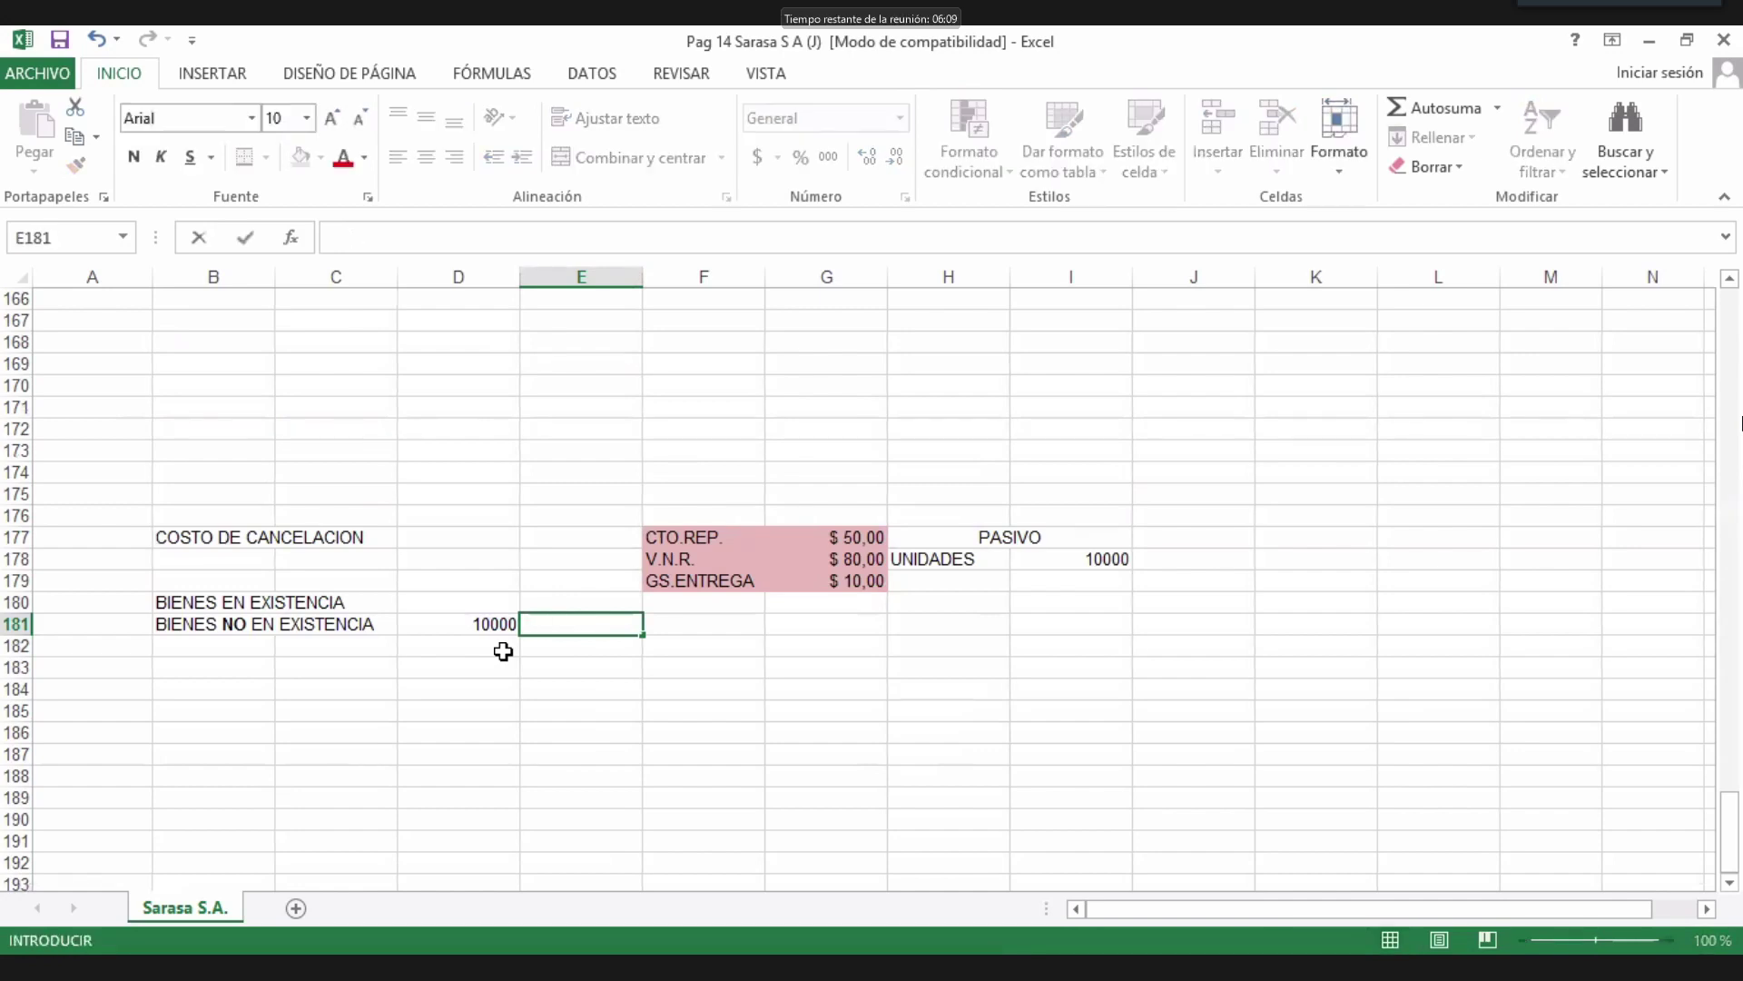
text(50)
key(Return)
key(Up)
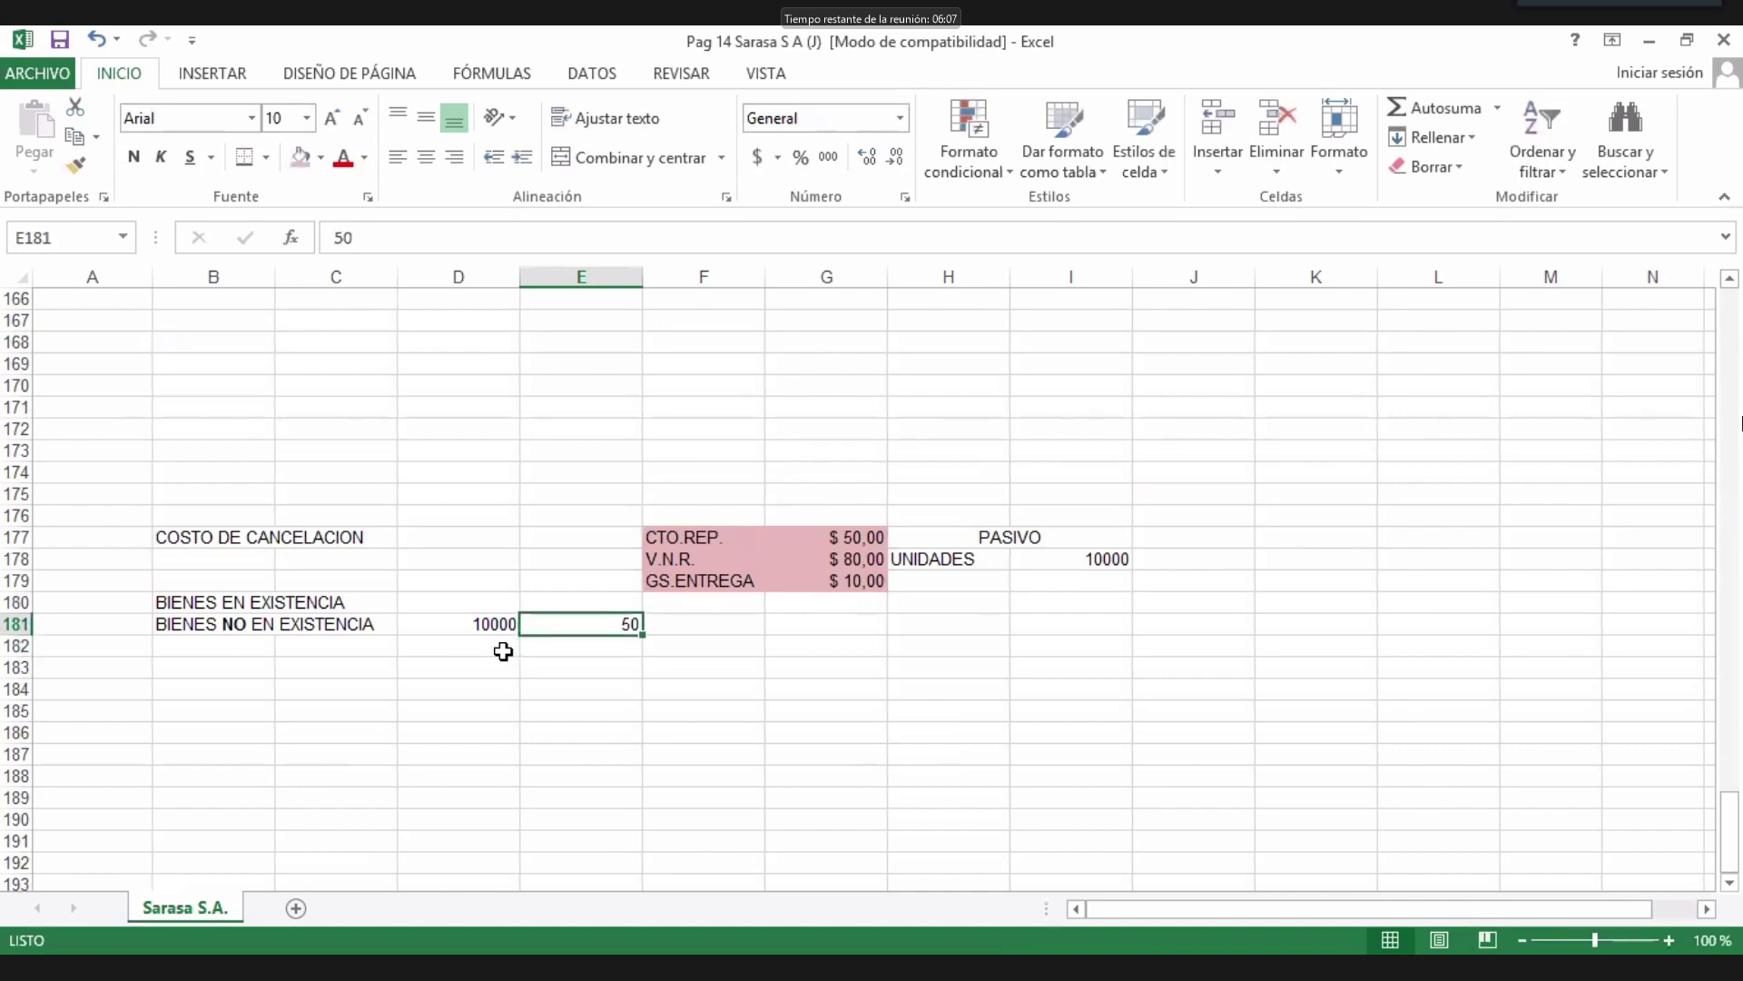
key(Right)
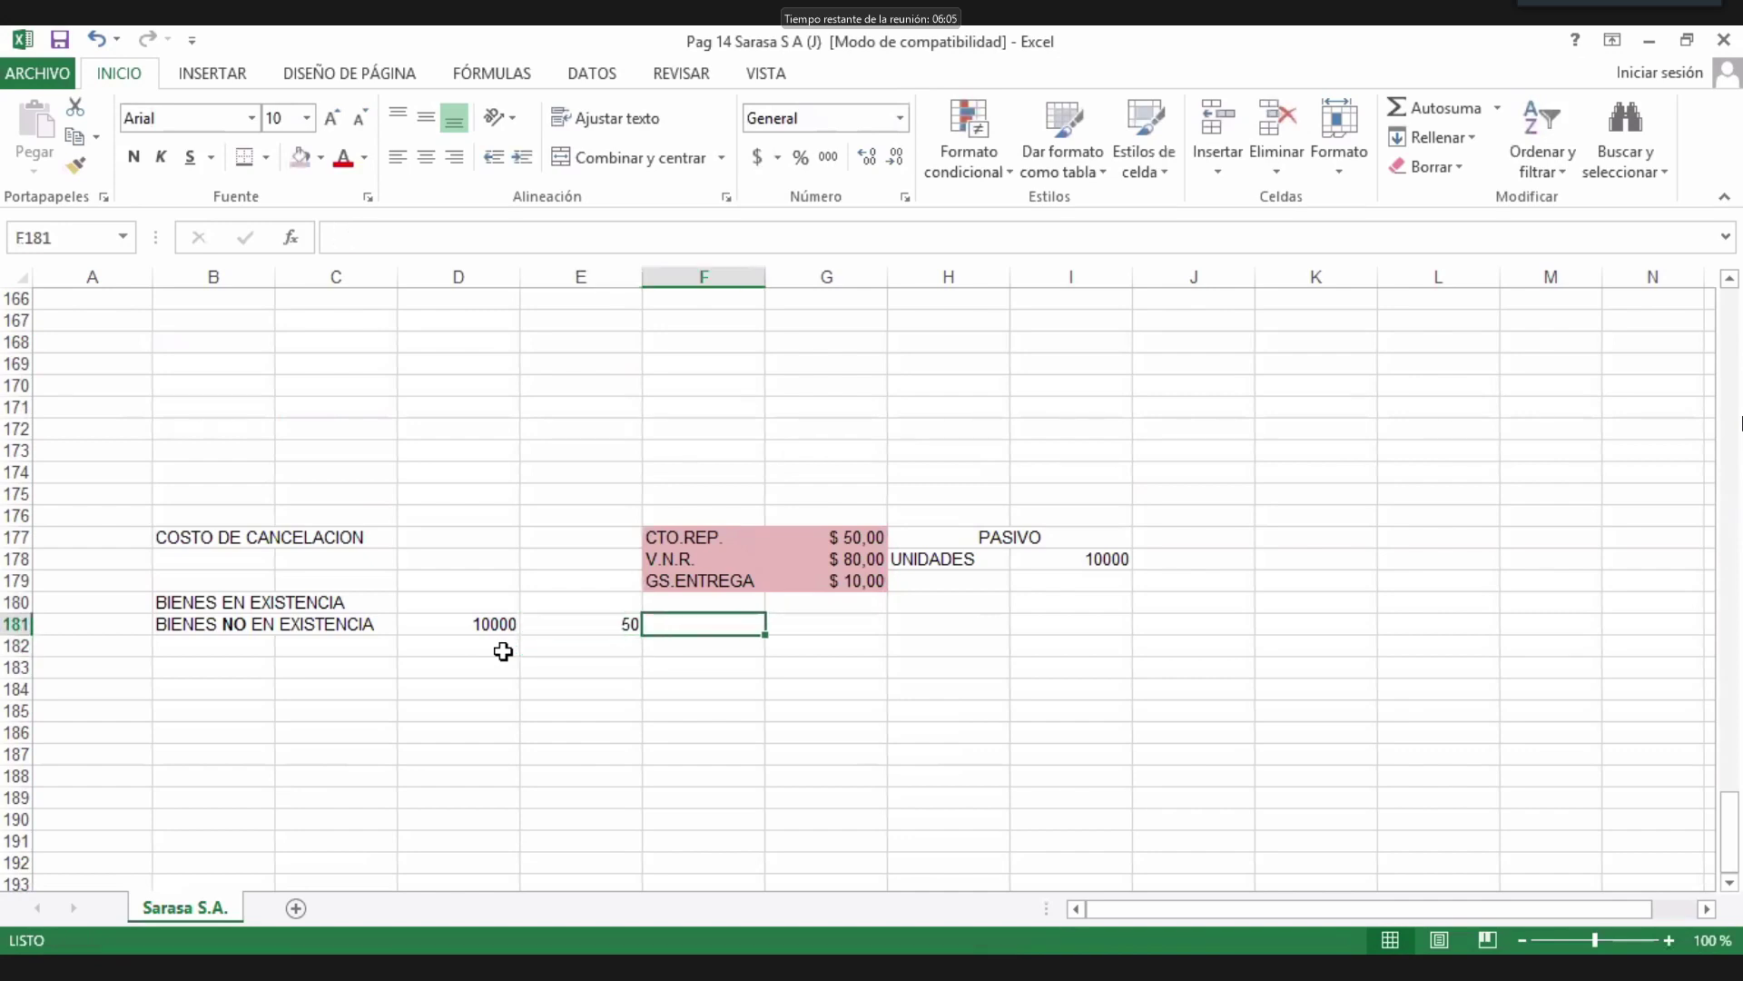
click(871, 540)
click(752, 625)
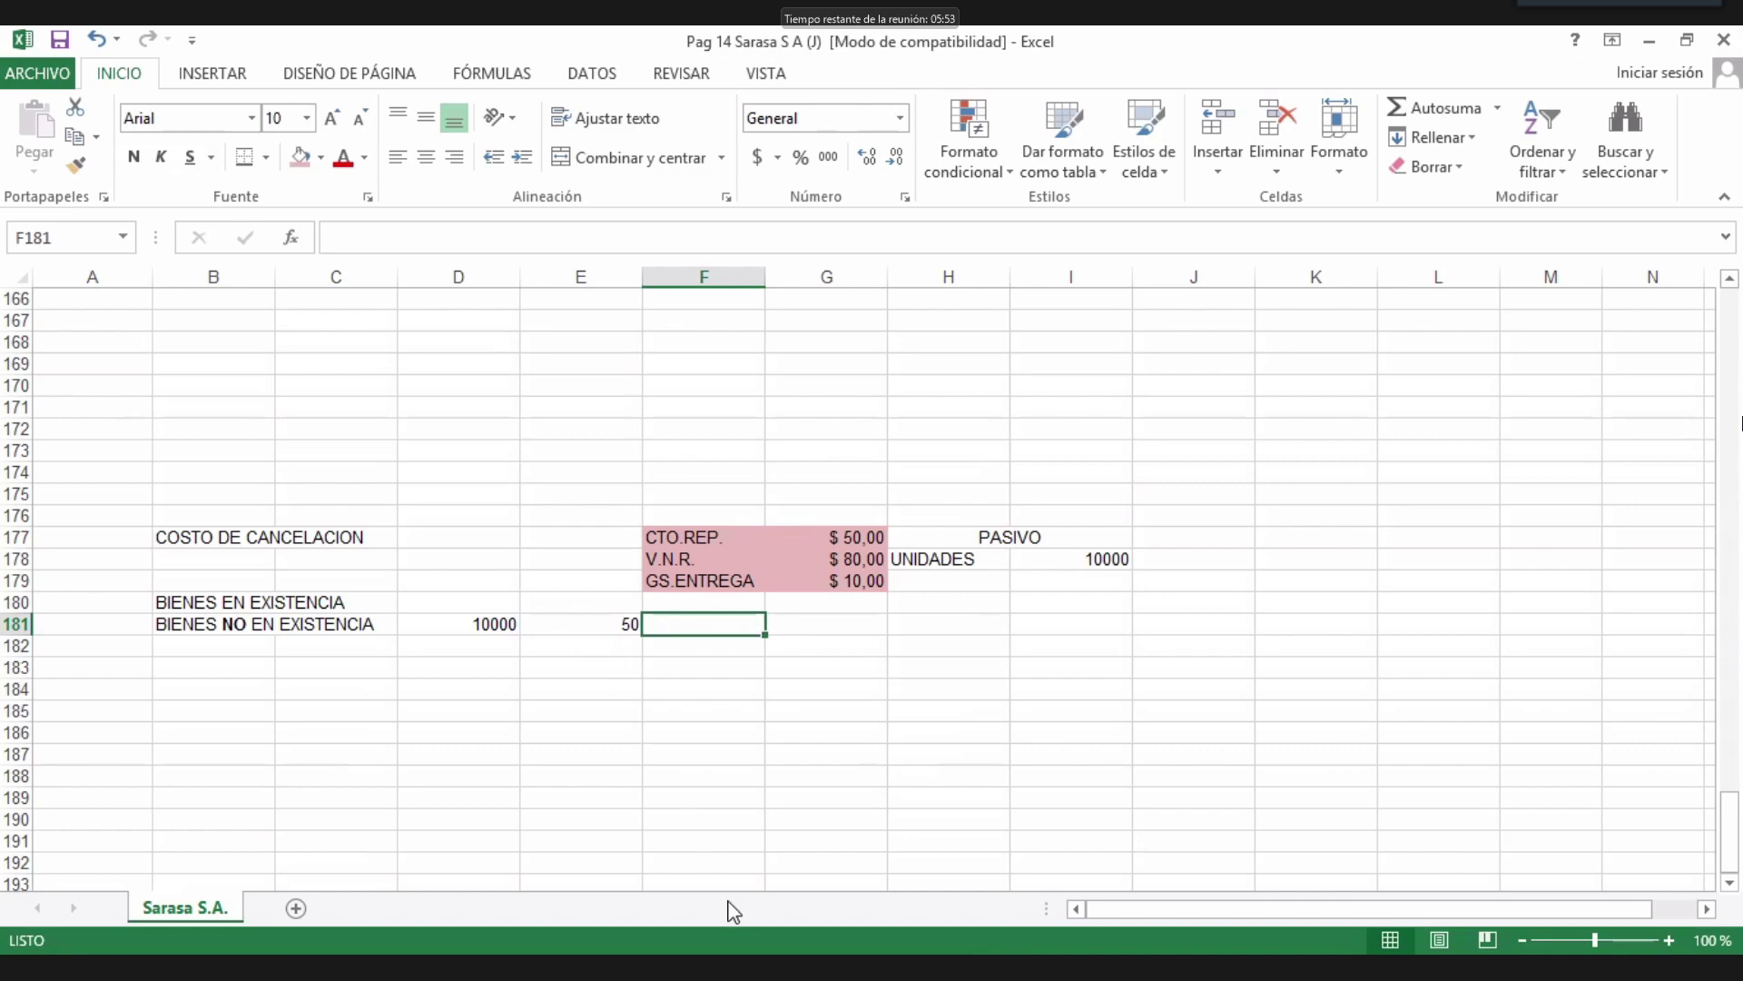
Enter the unit delivery expense 10 in cell F181, on the BIENES NO EN EXISTENCIA row.
text(0)
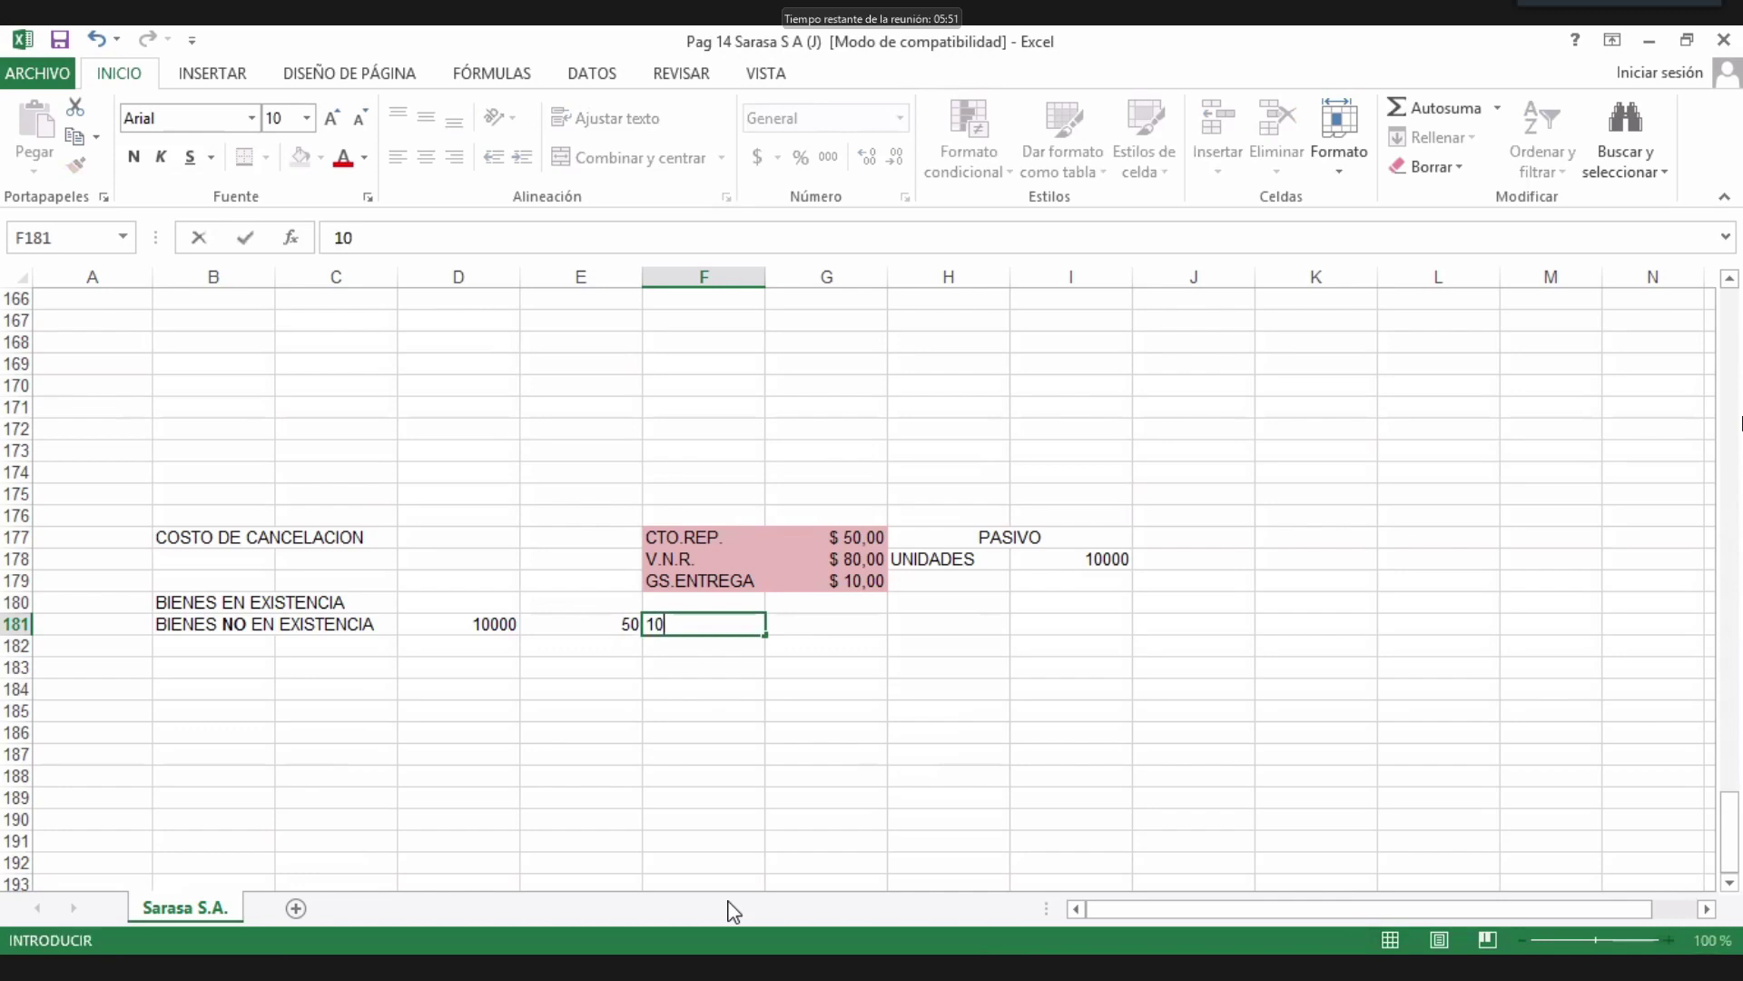
key(Return)
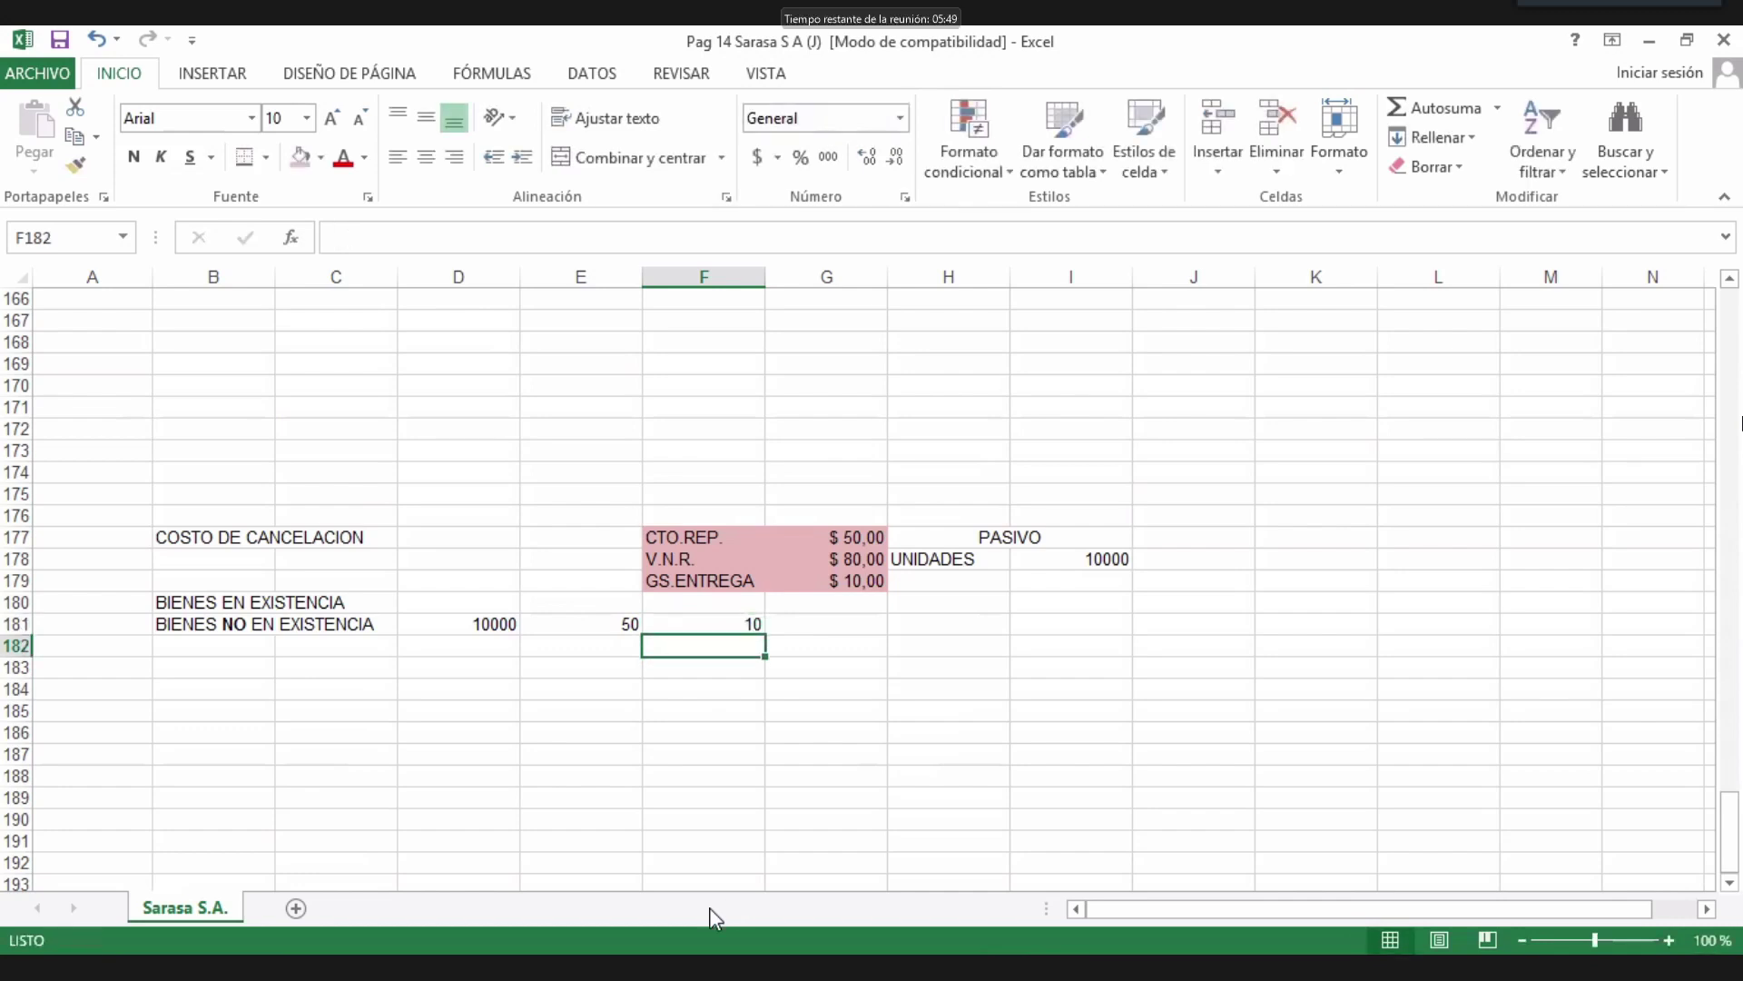
click(845, 585)
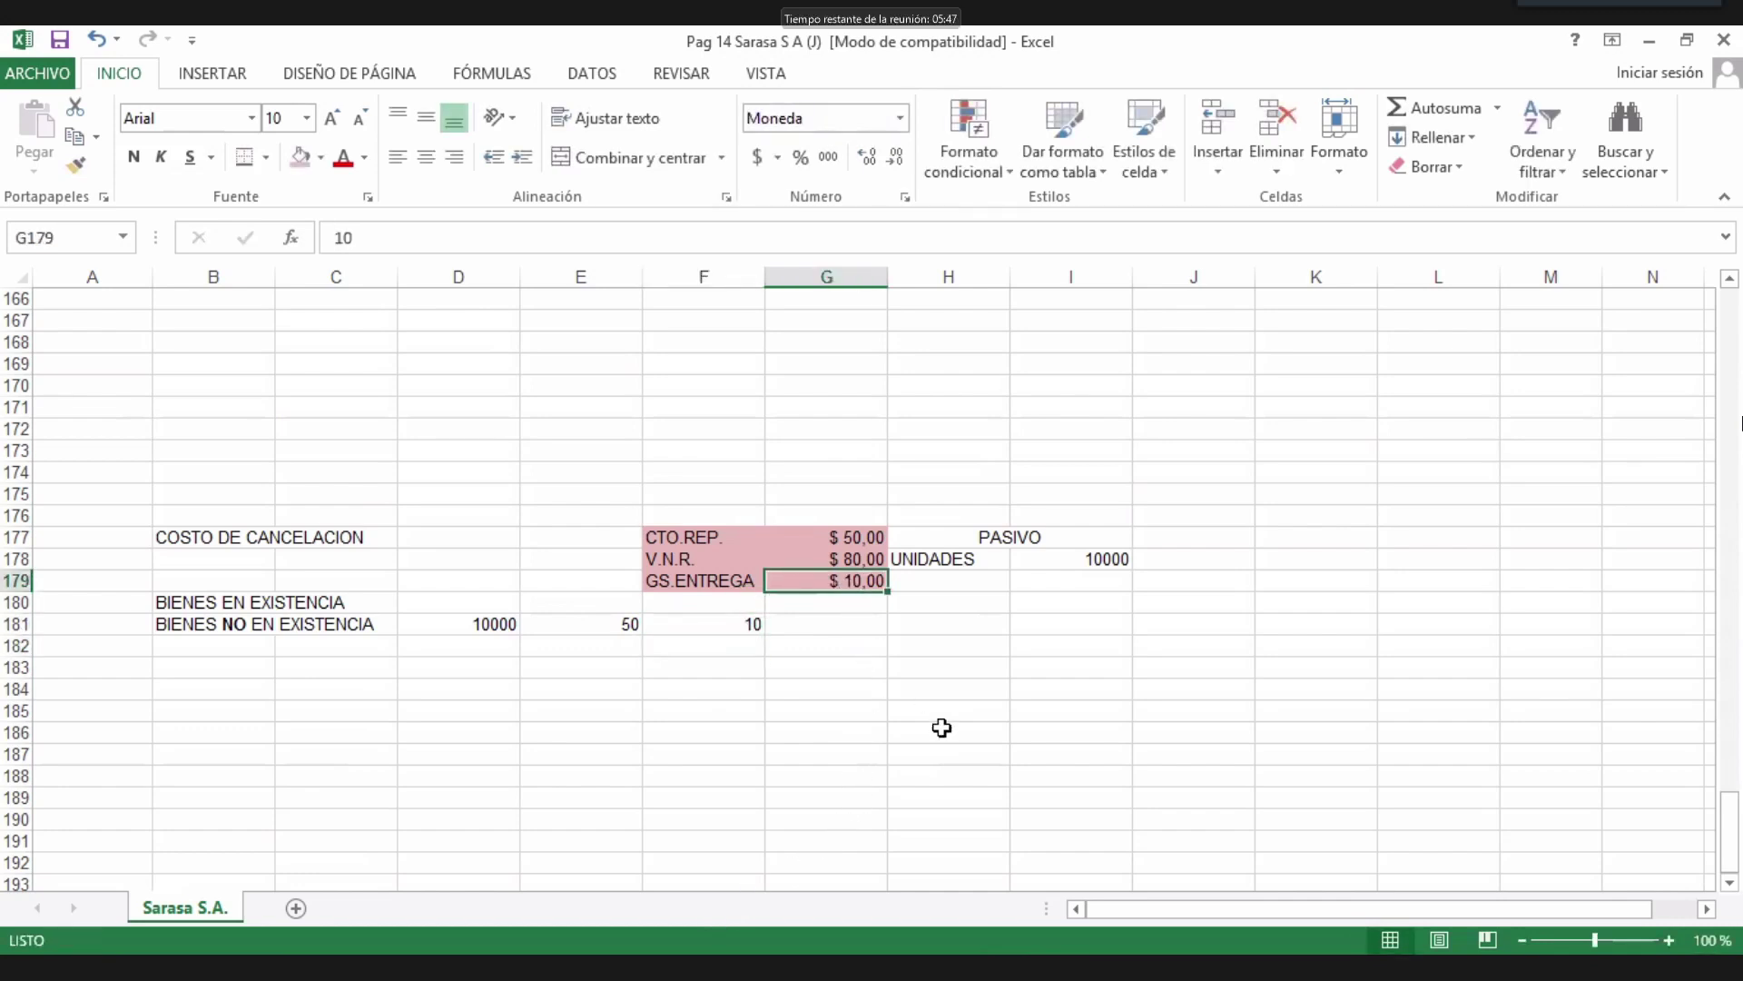
Sum the unit costs E181:F181 in cell G181, leaving the units in D181 out of the range.
click(852, 627)
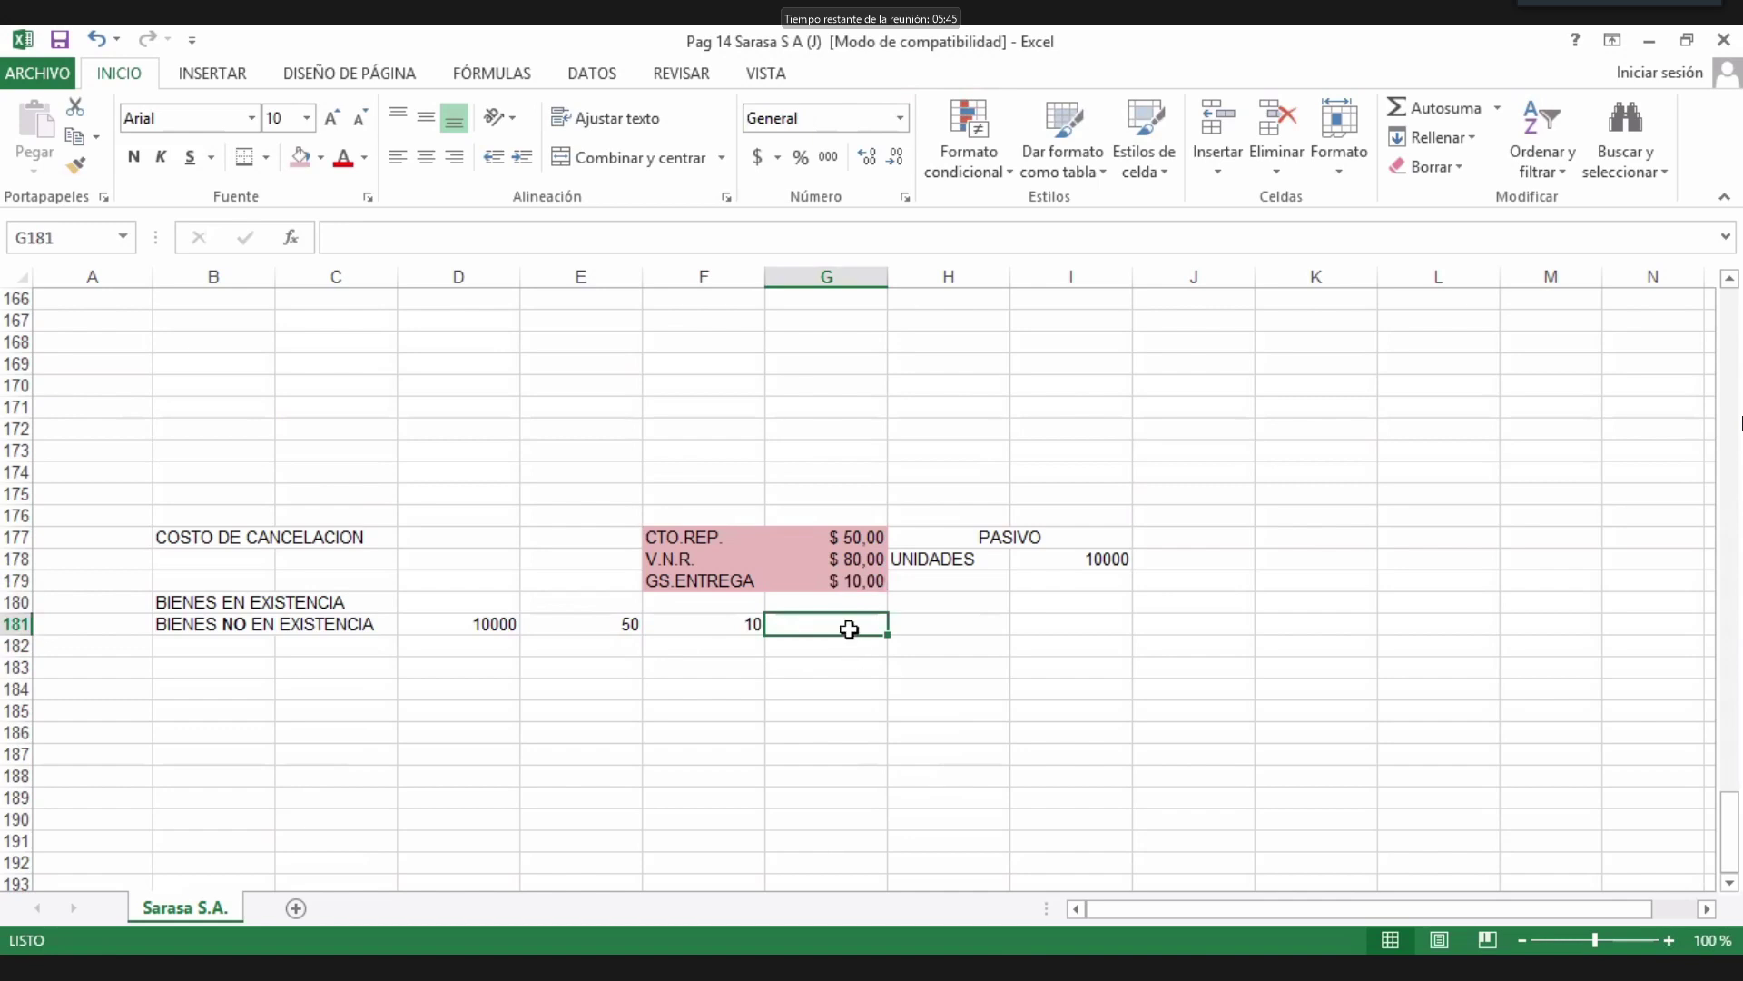
click(1444, 109)
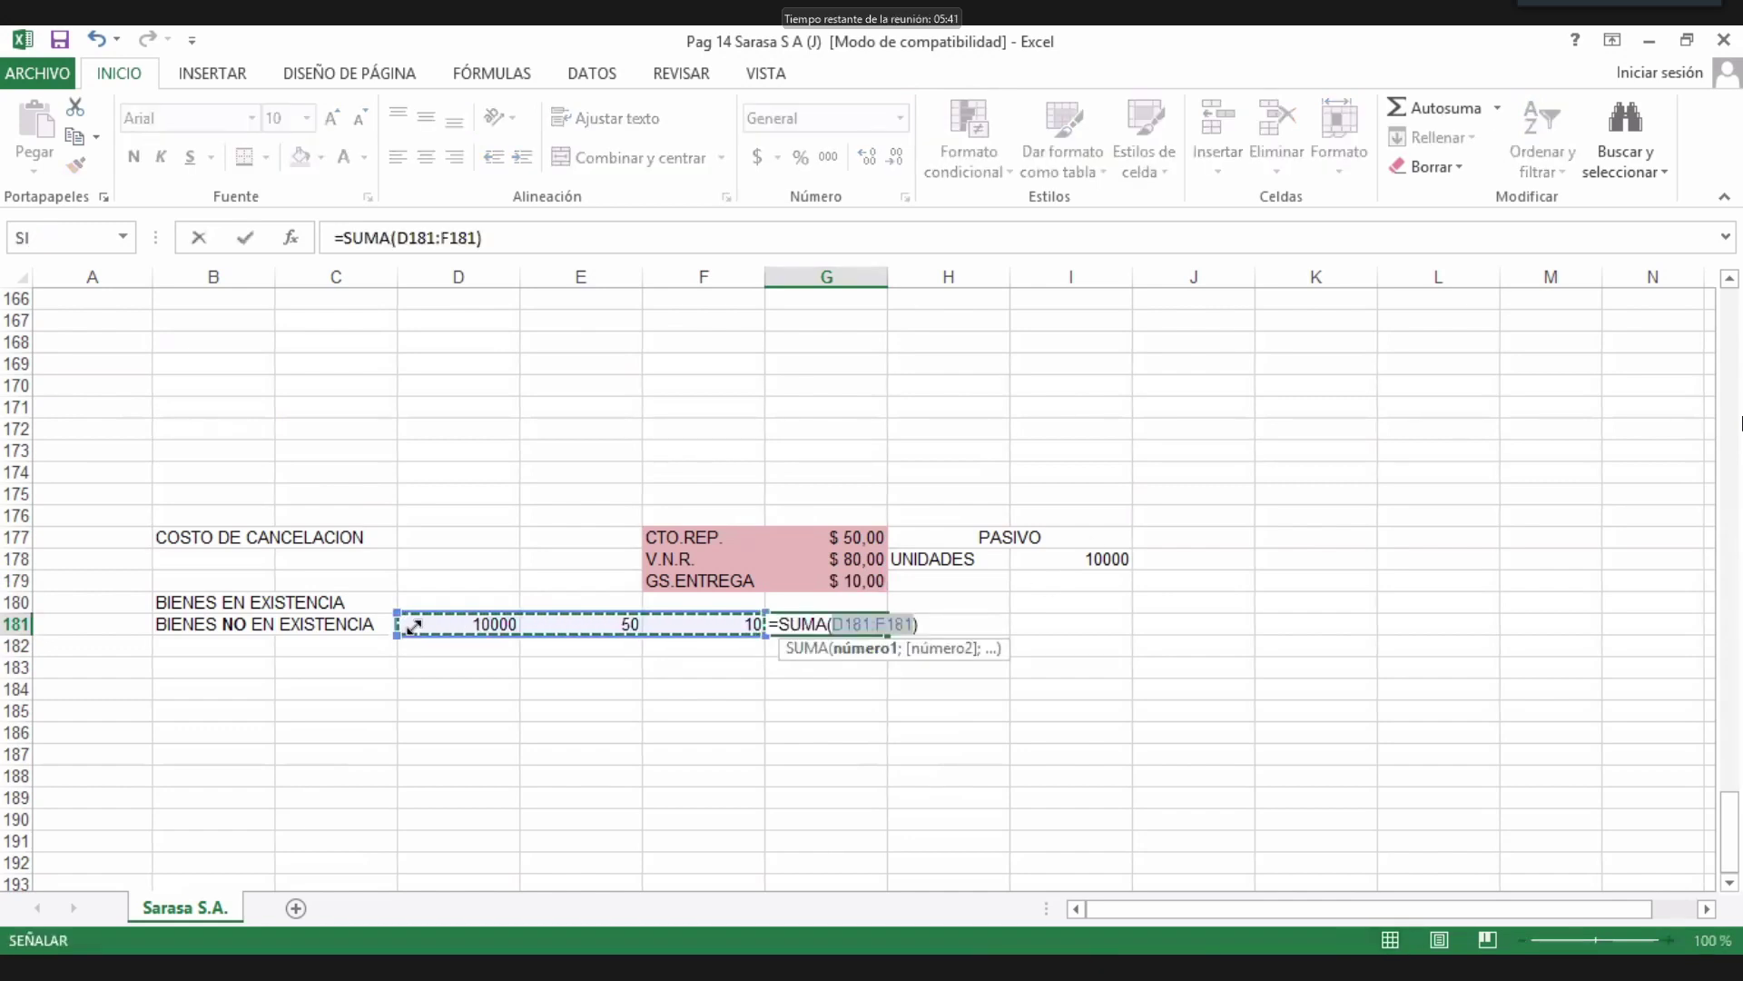
drag(409, 621, 490, 610)
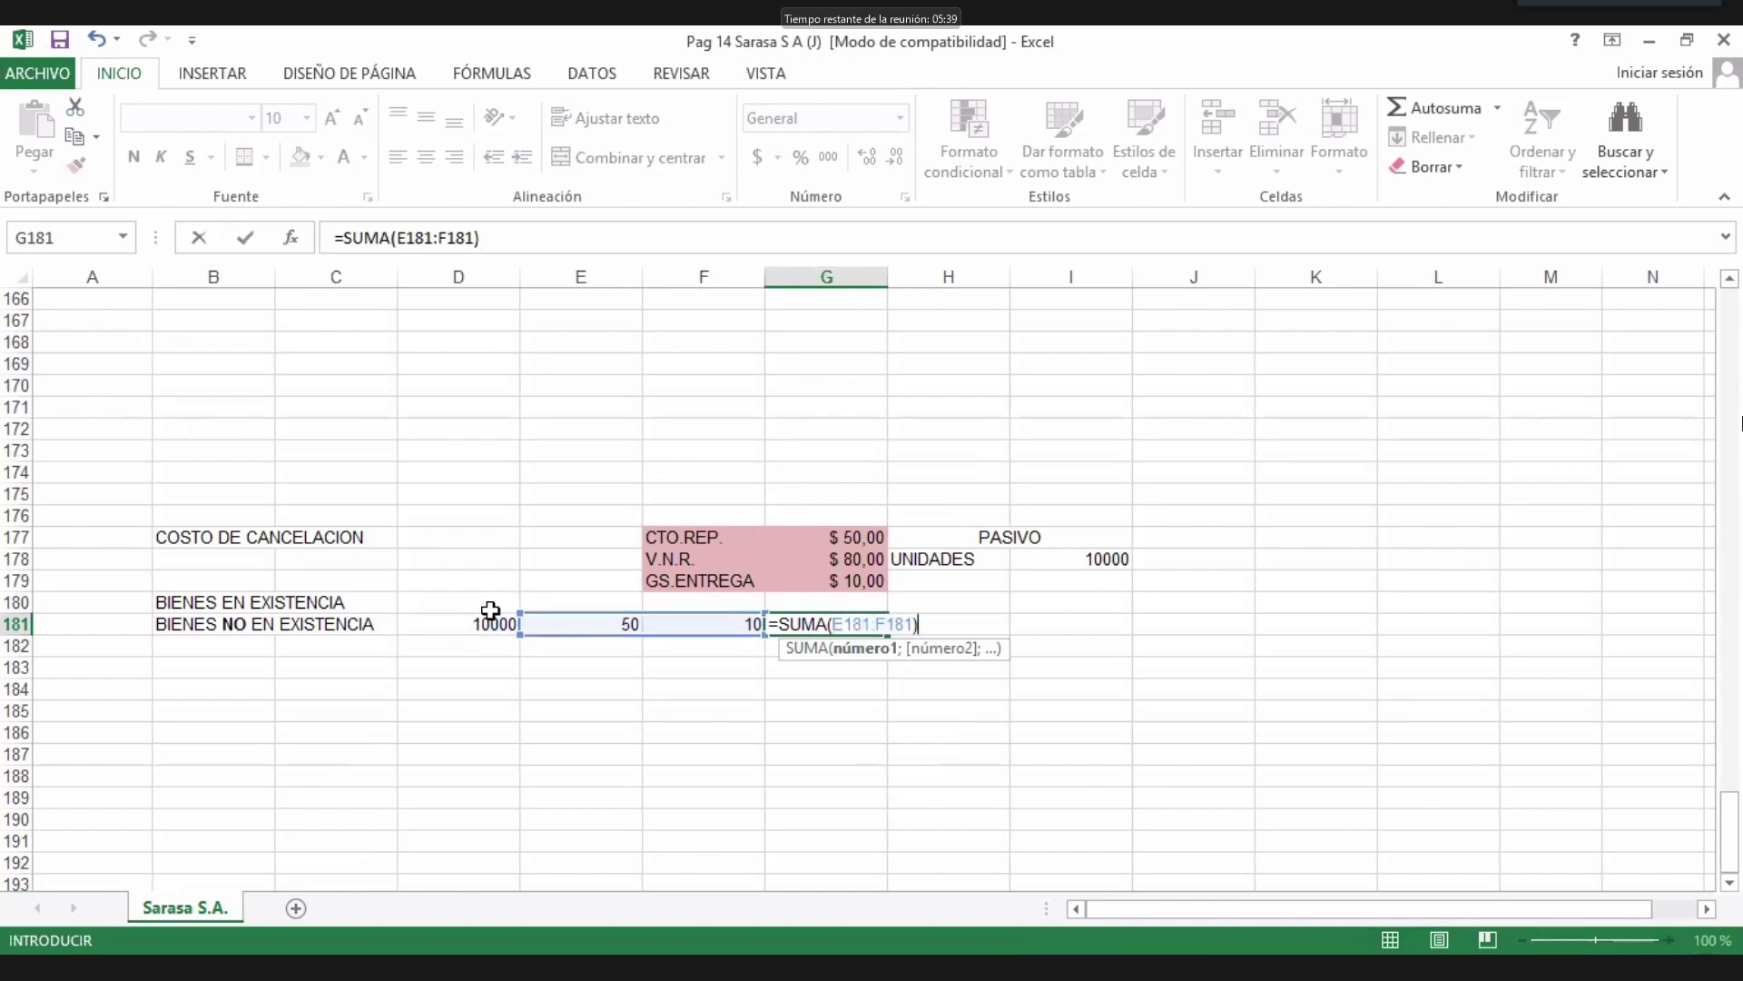
key(Return)
key(Up)
key(Right)
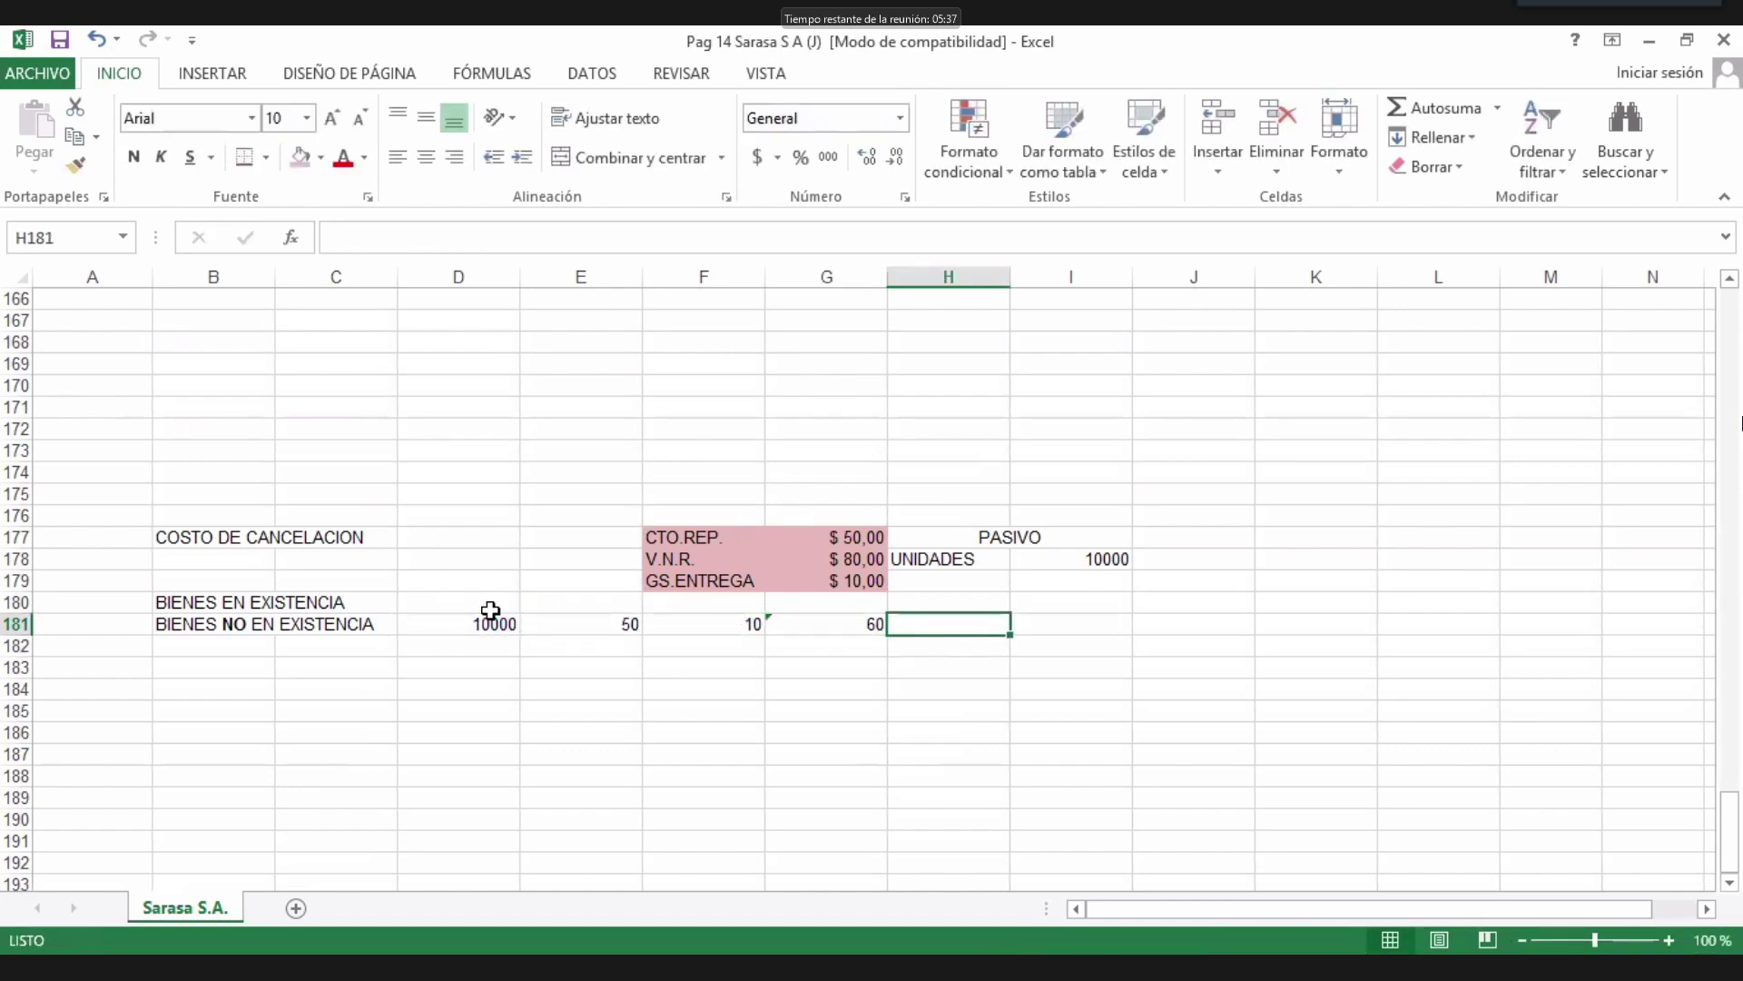
Extend the formula in G181 to multiply the summed unit costs by the units in D181.
key(Left)
key(F2)
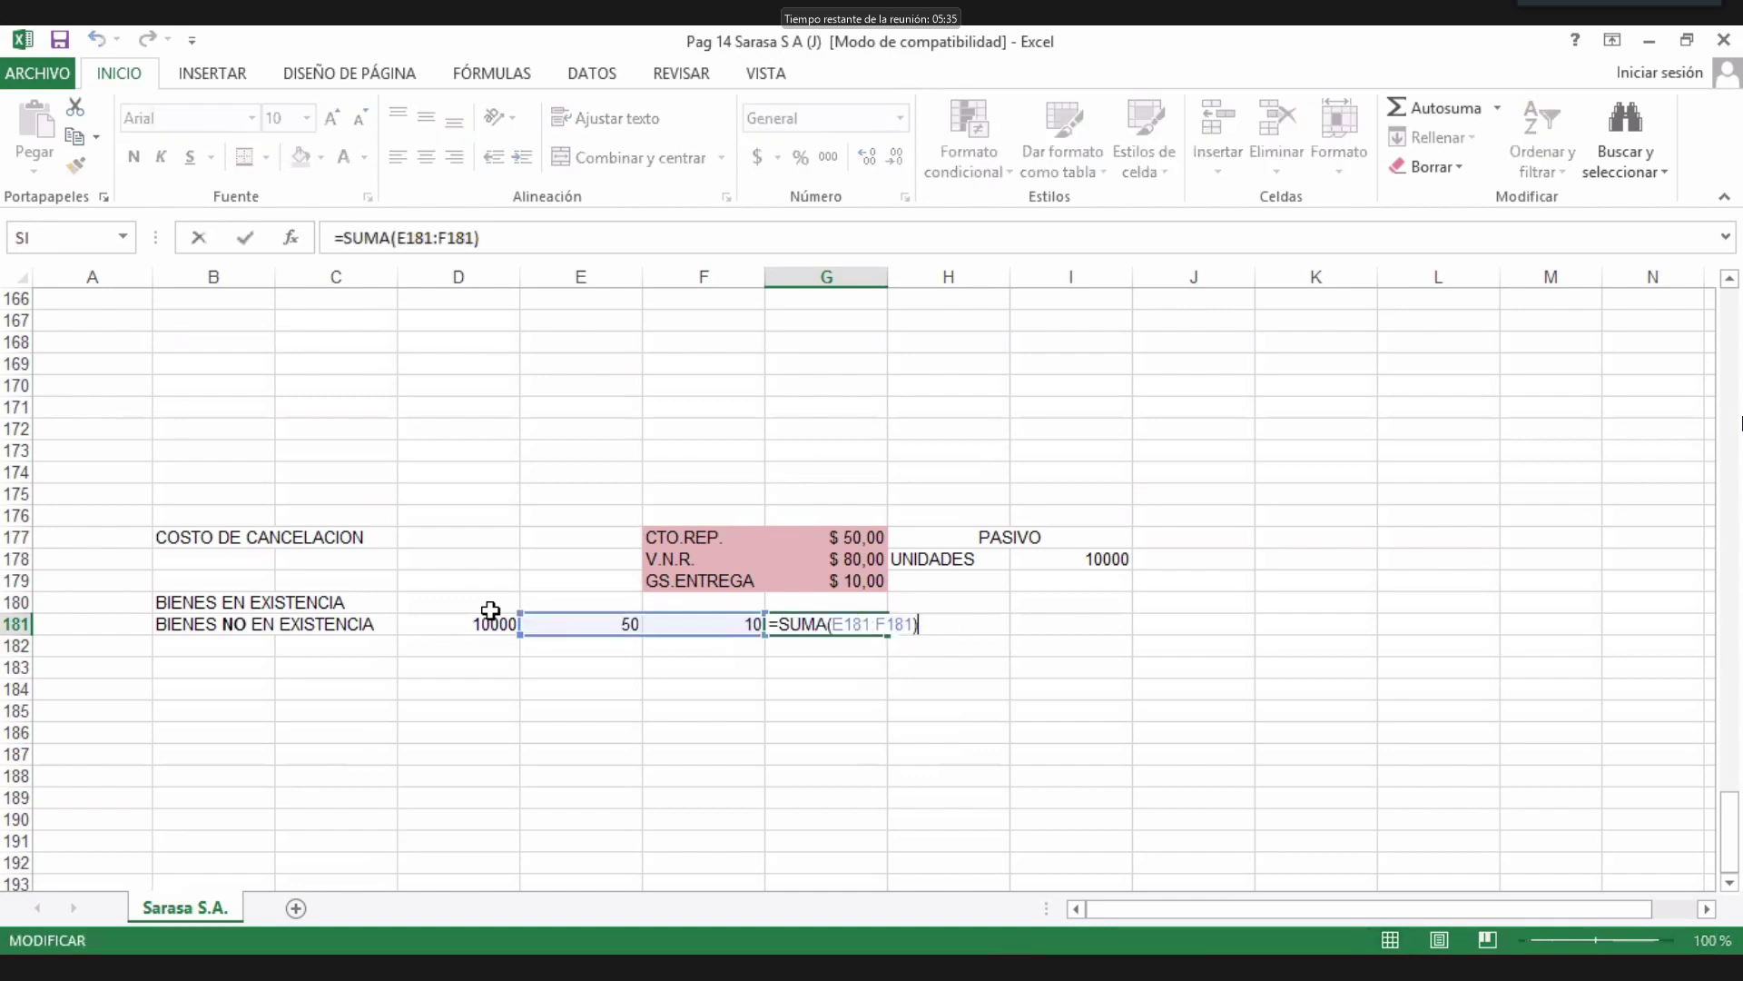
text(*)
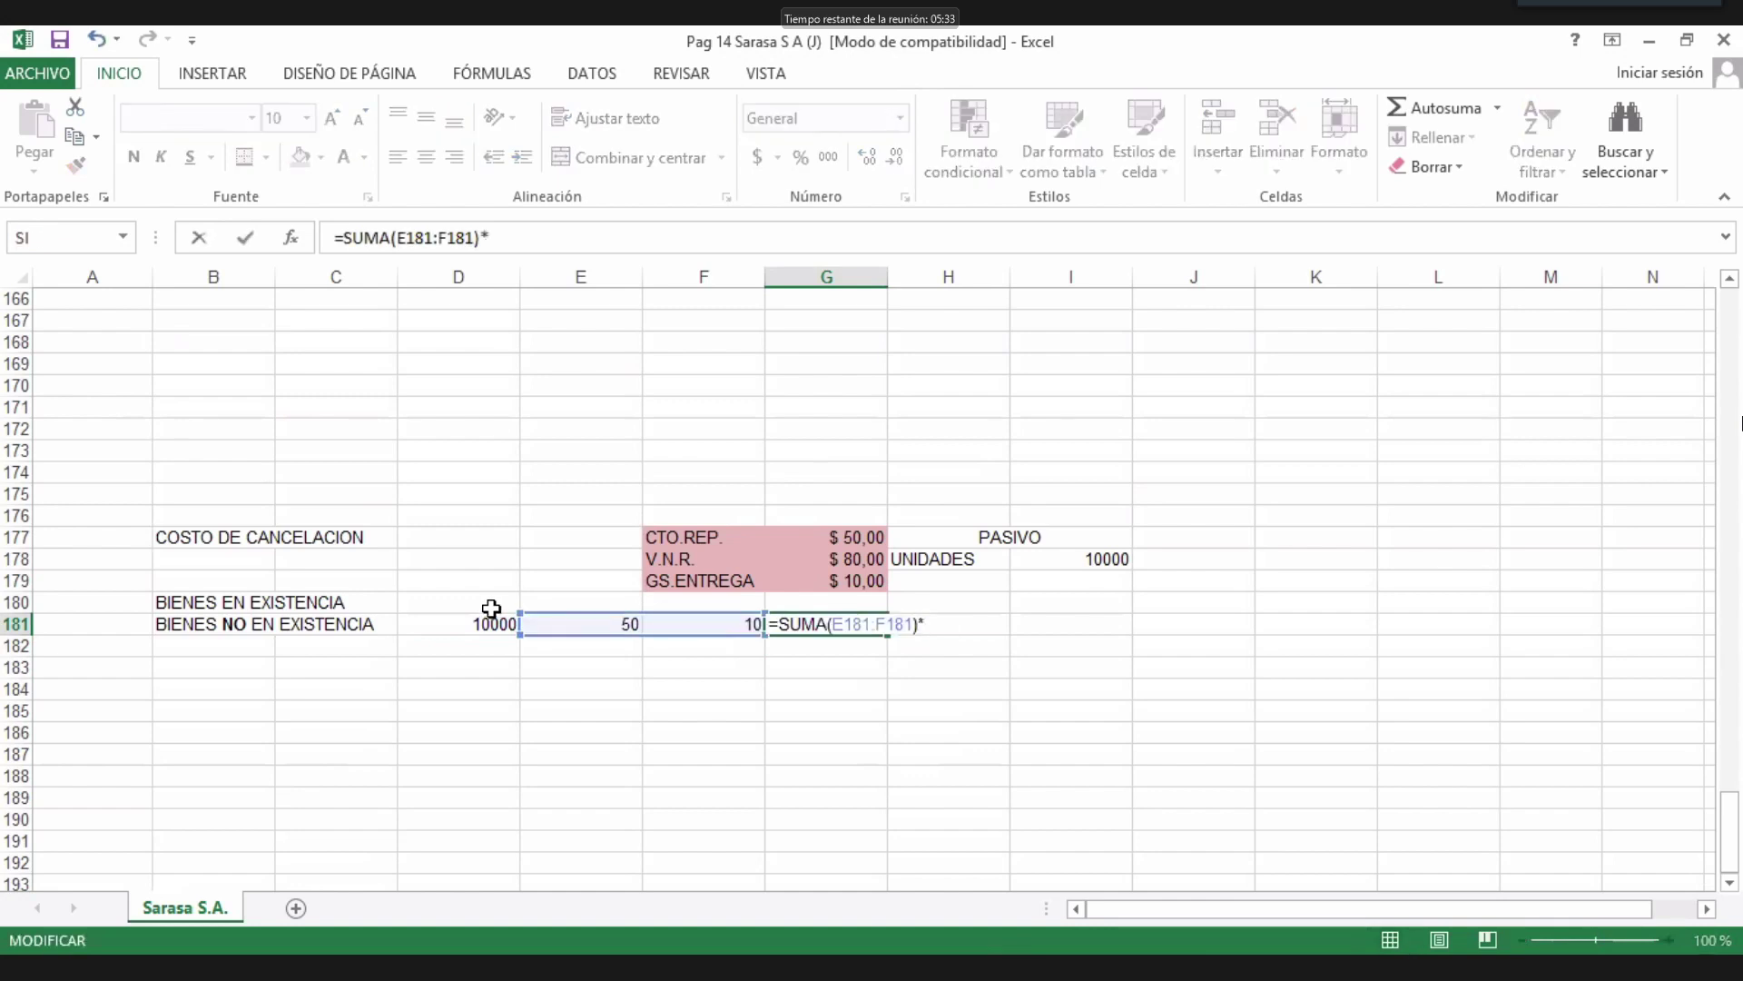
click(491, 618)
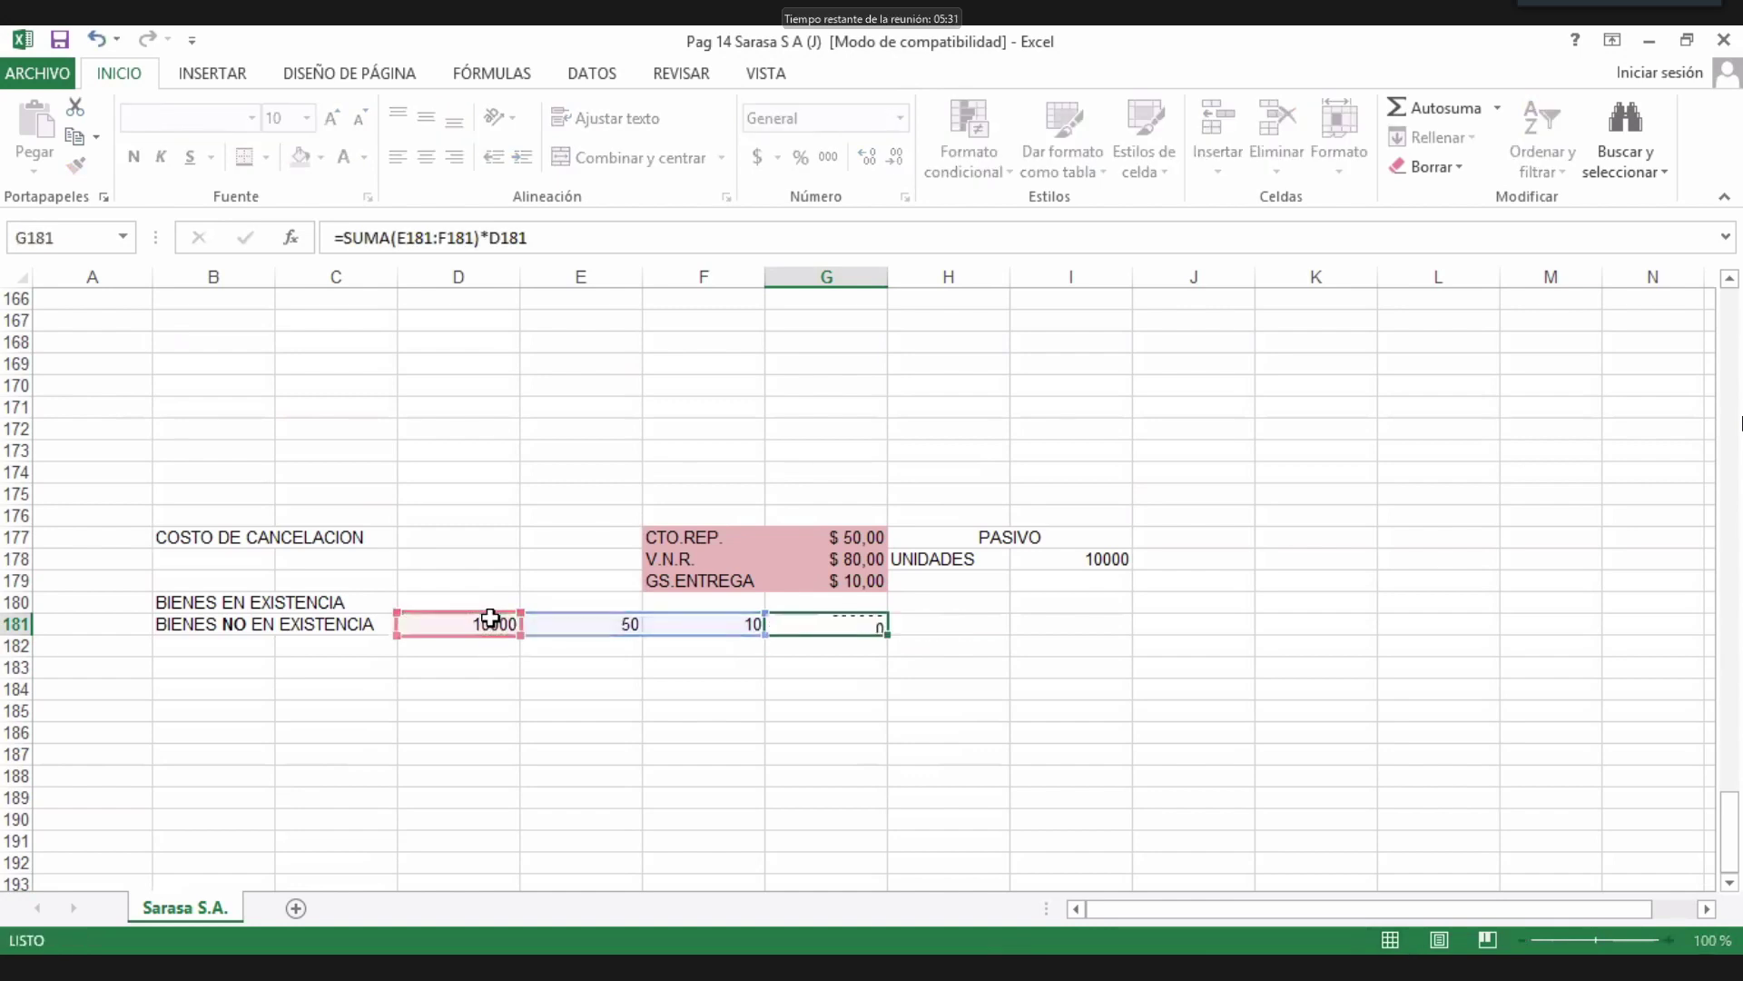
key(Return)
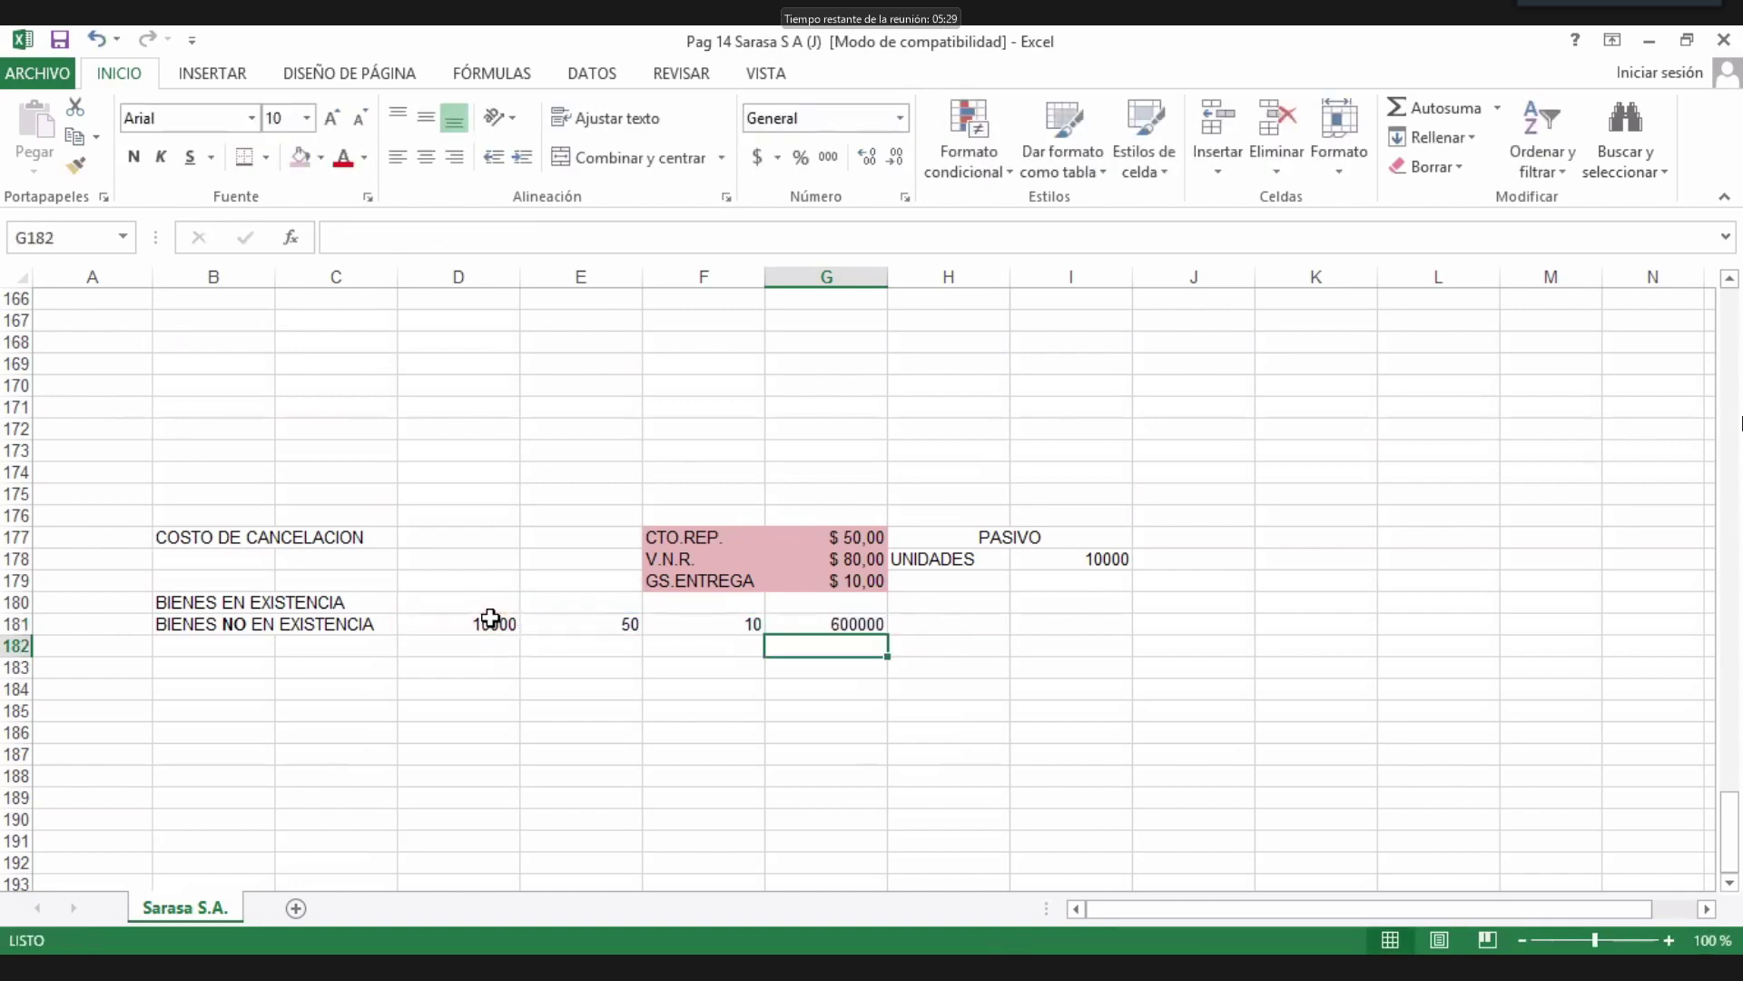
Copy the currency format of G177 onto the total in G181 and remove the fill color from G181.
click(813, 542)
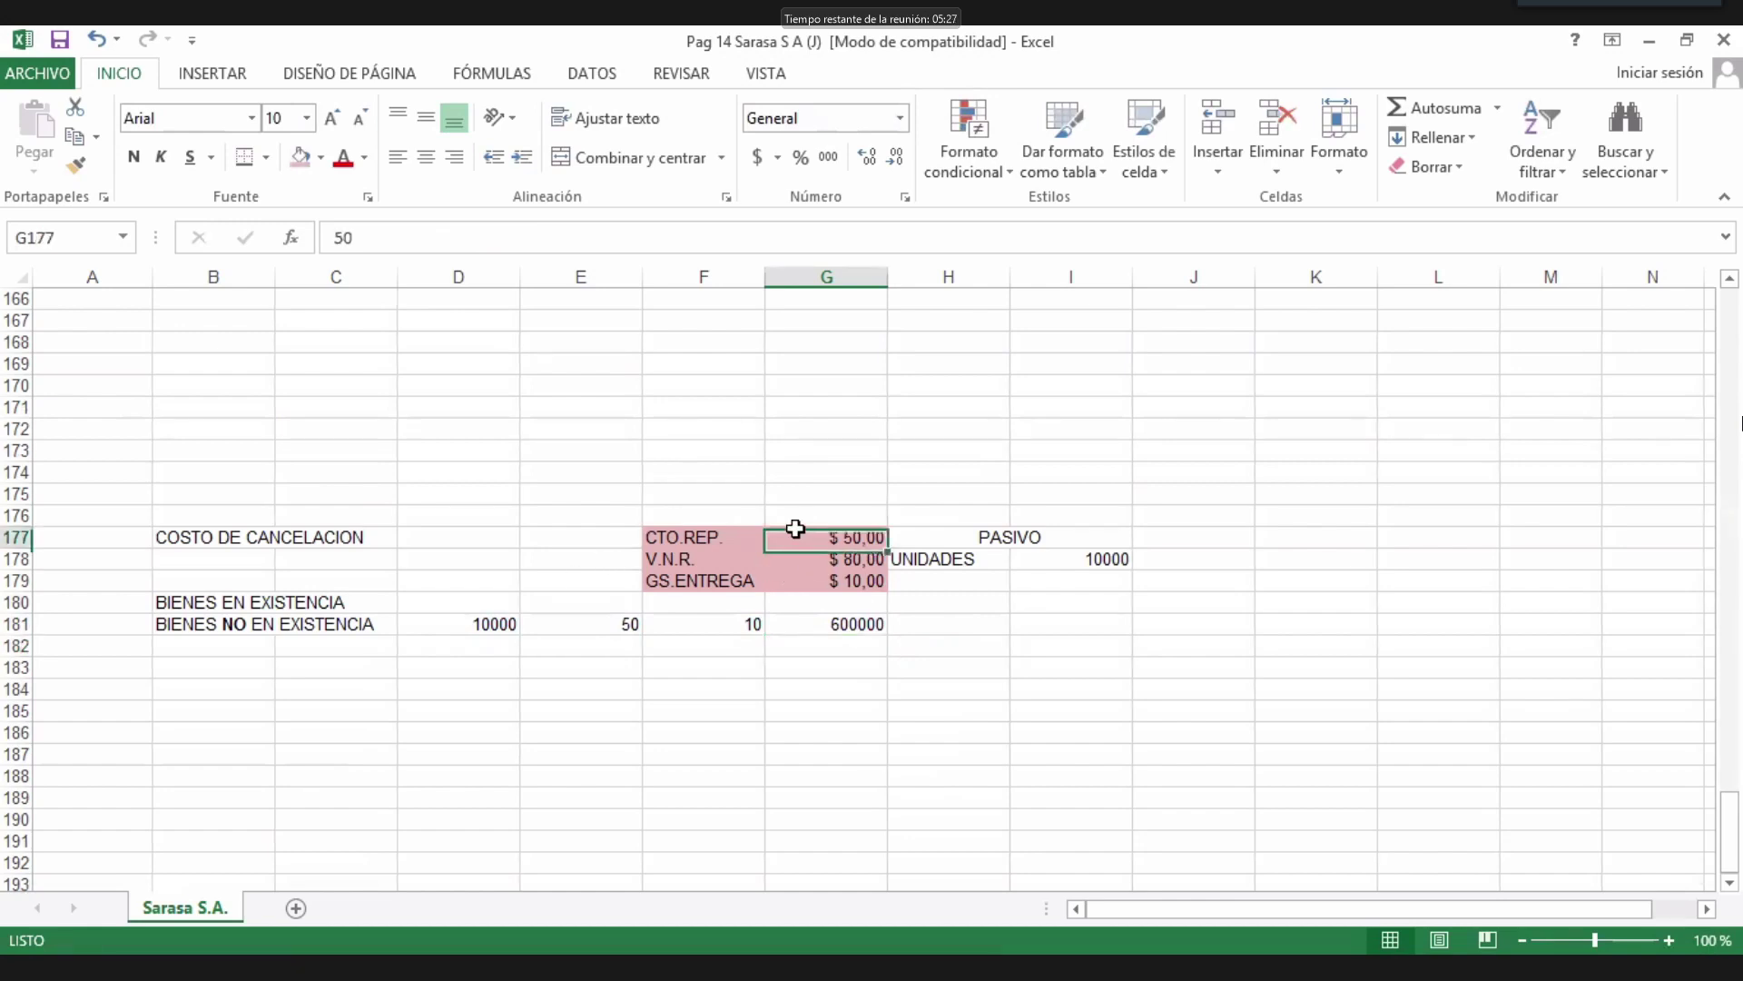
click(78, 166)
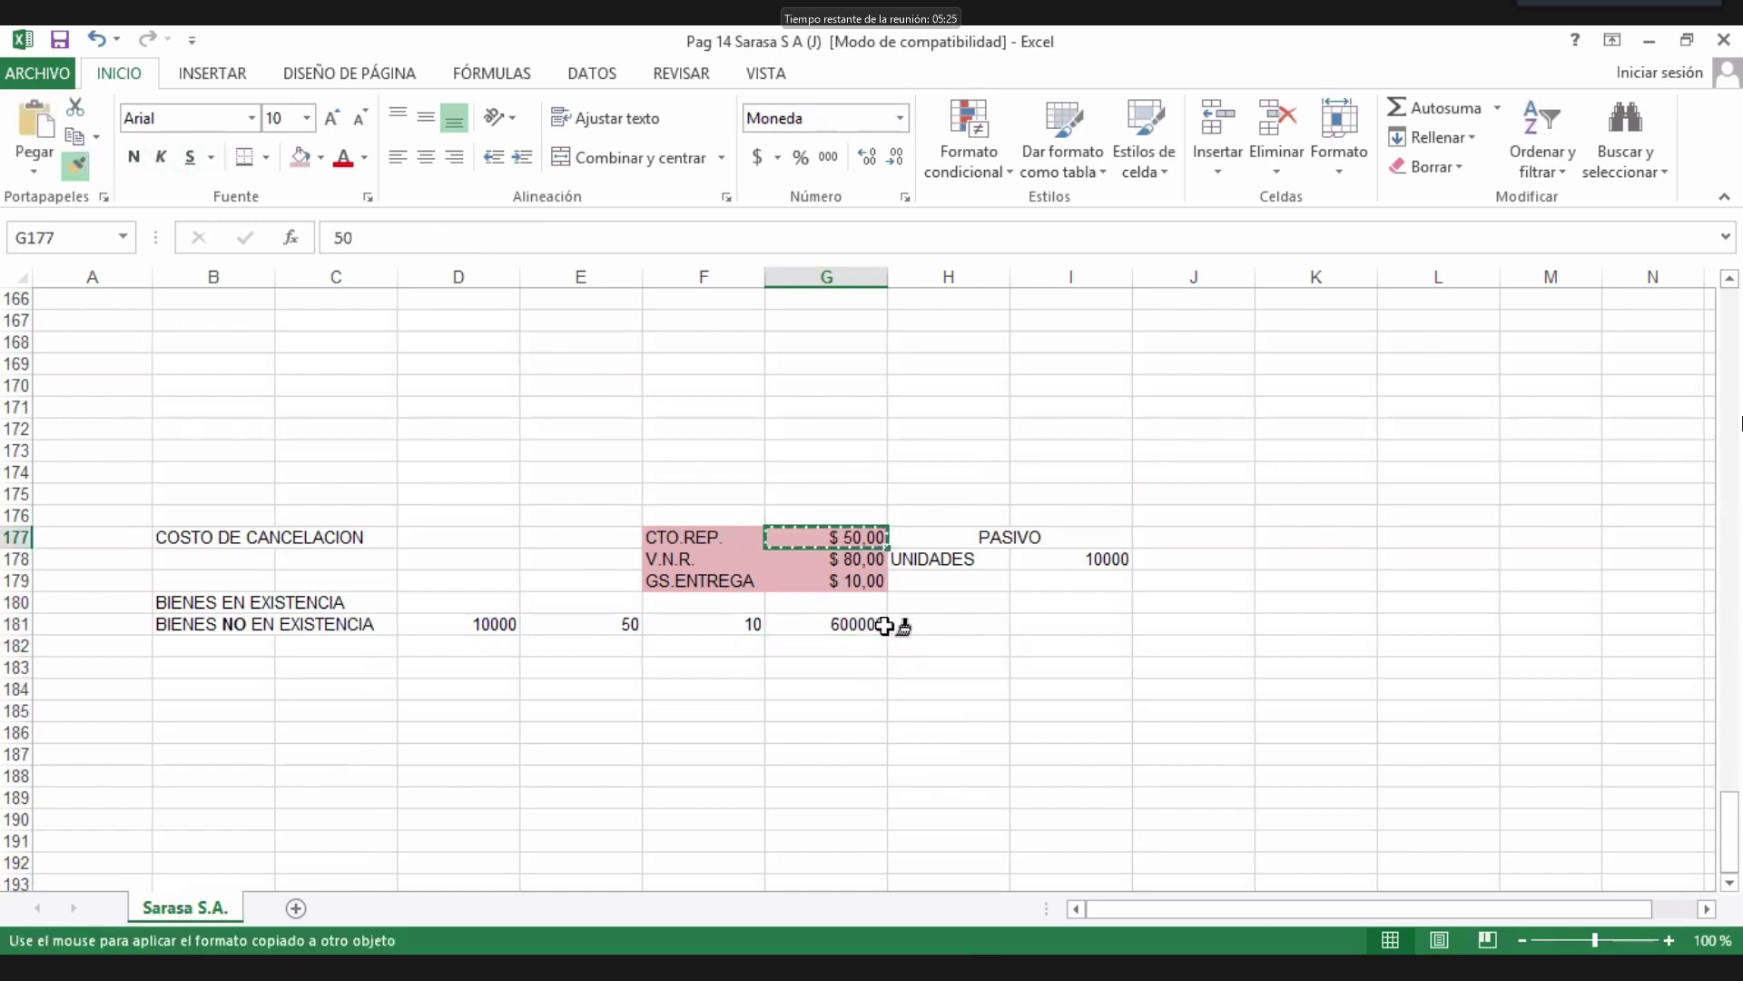
click(886, 623)
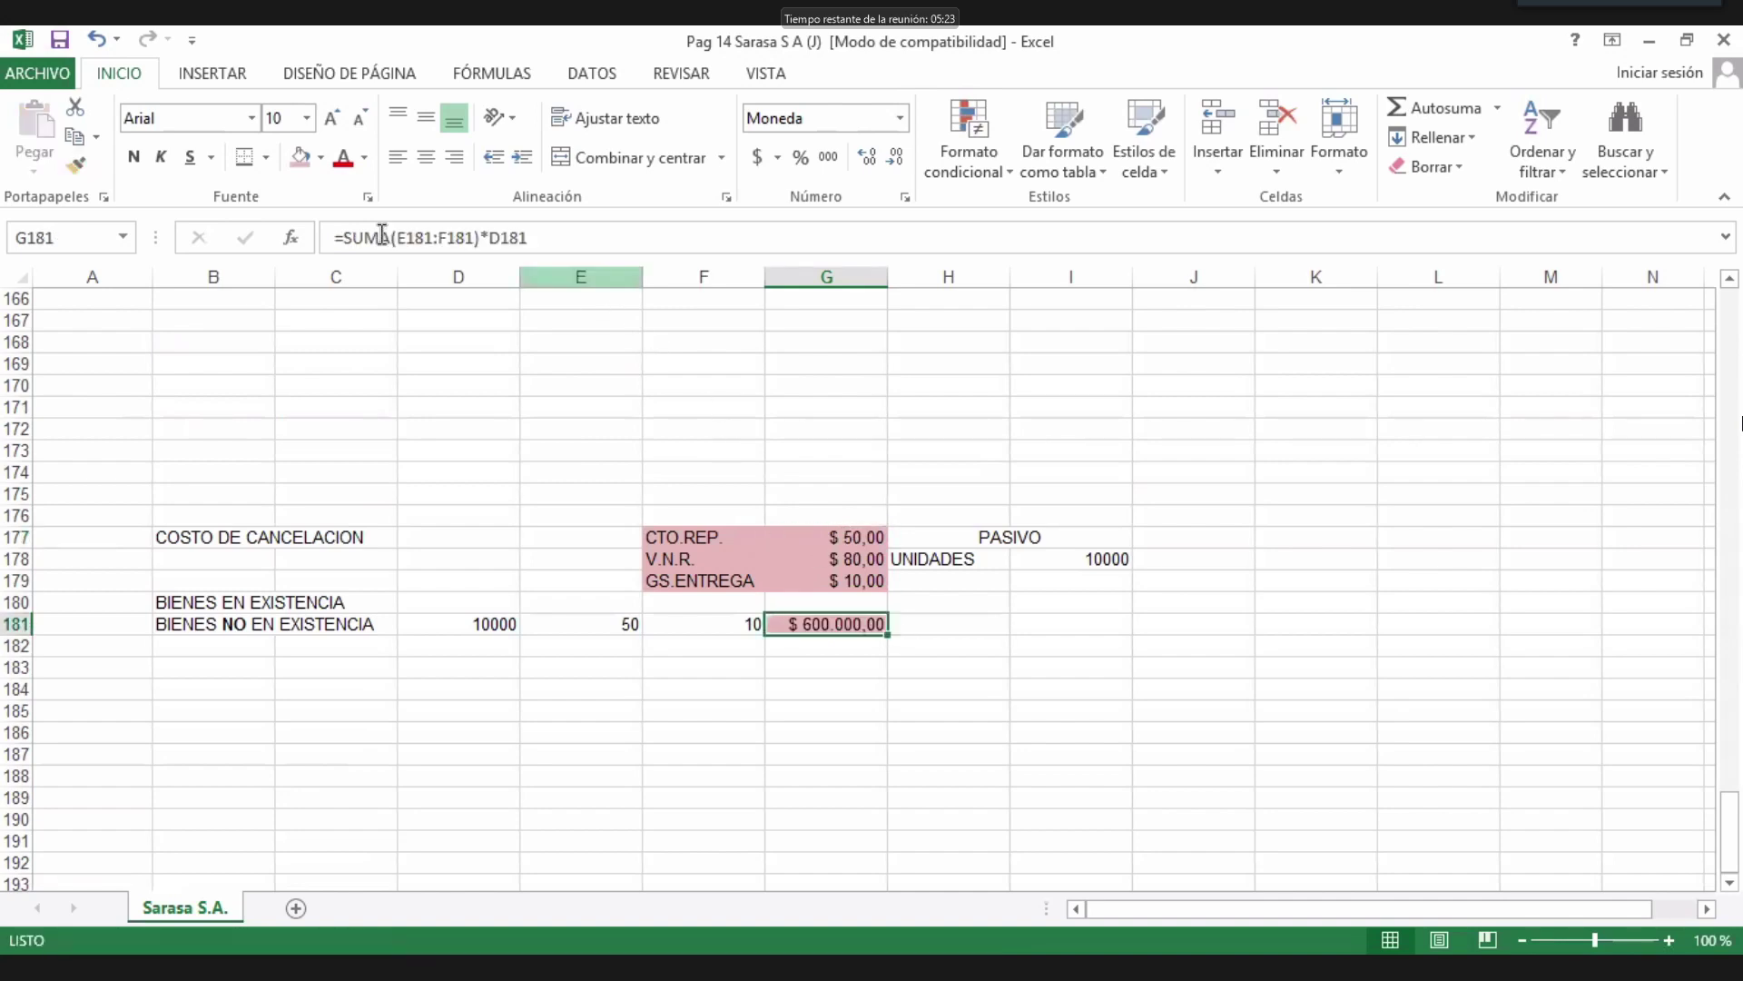
click(323, 161)
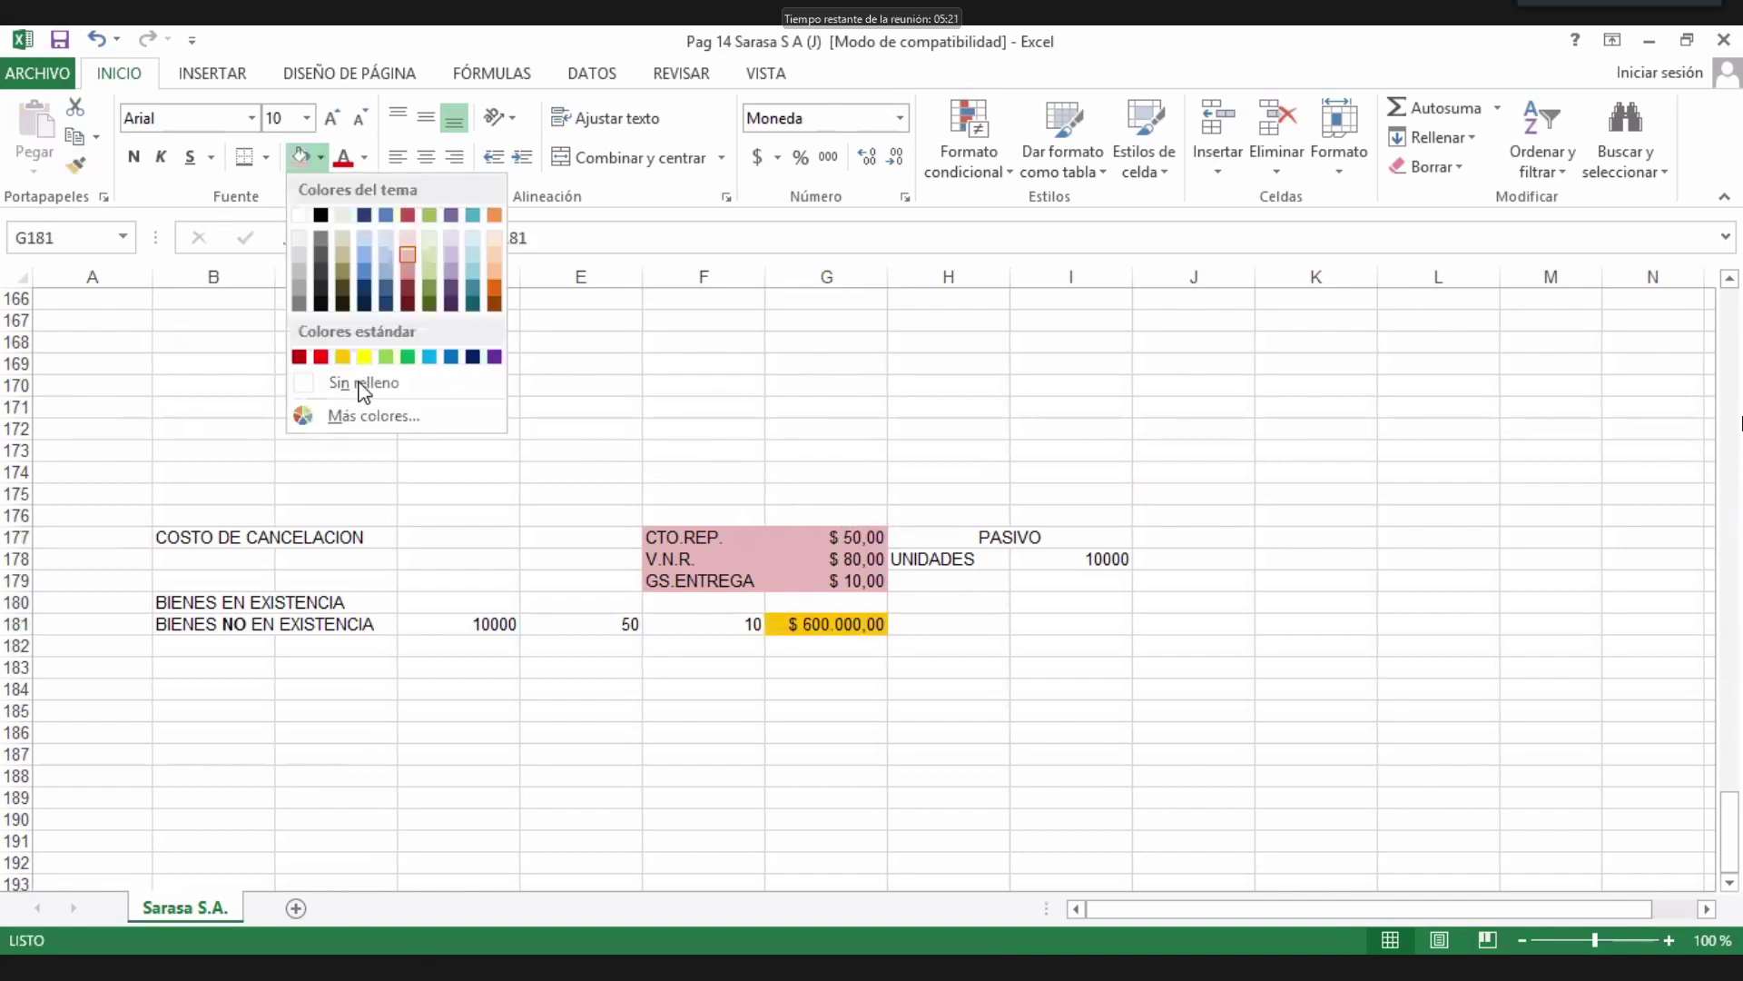
click(557, 731)
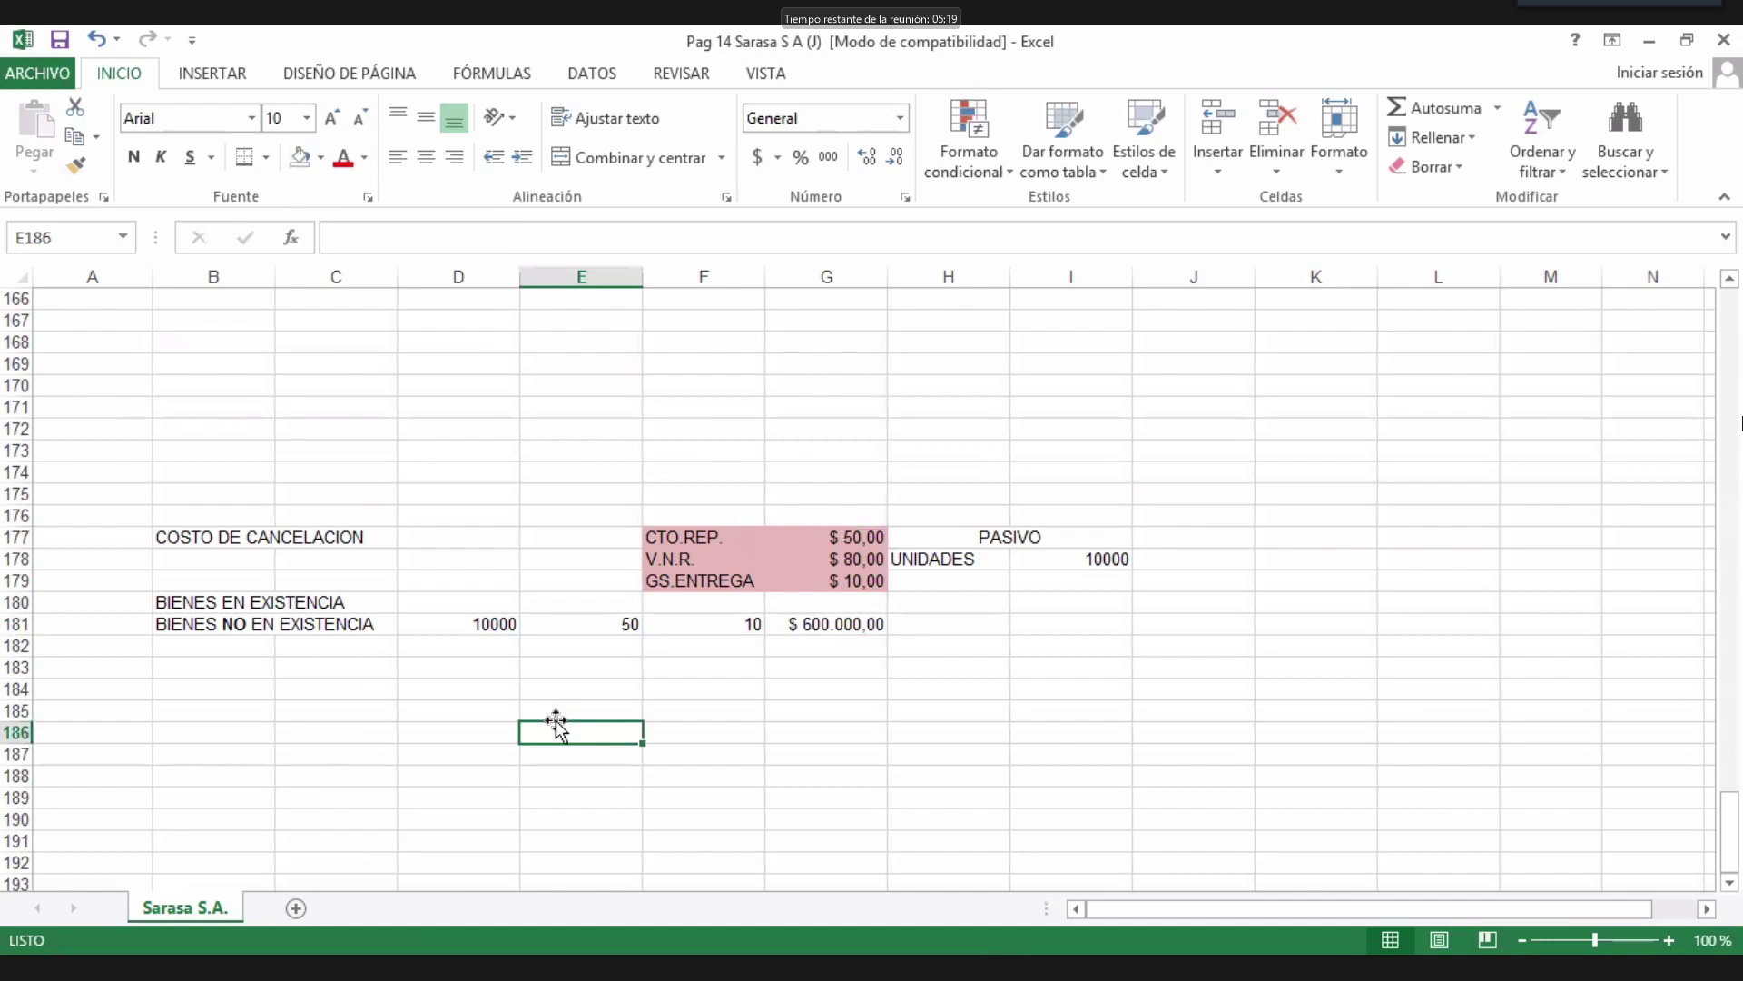
Apply a thick box border to the total in cell G181.
click(817, 621)
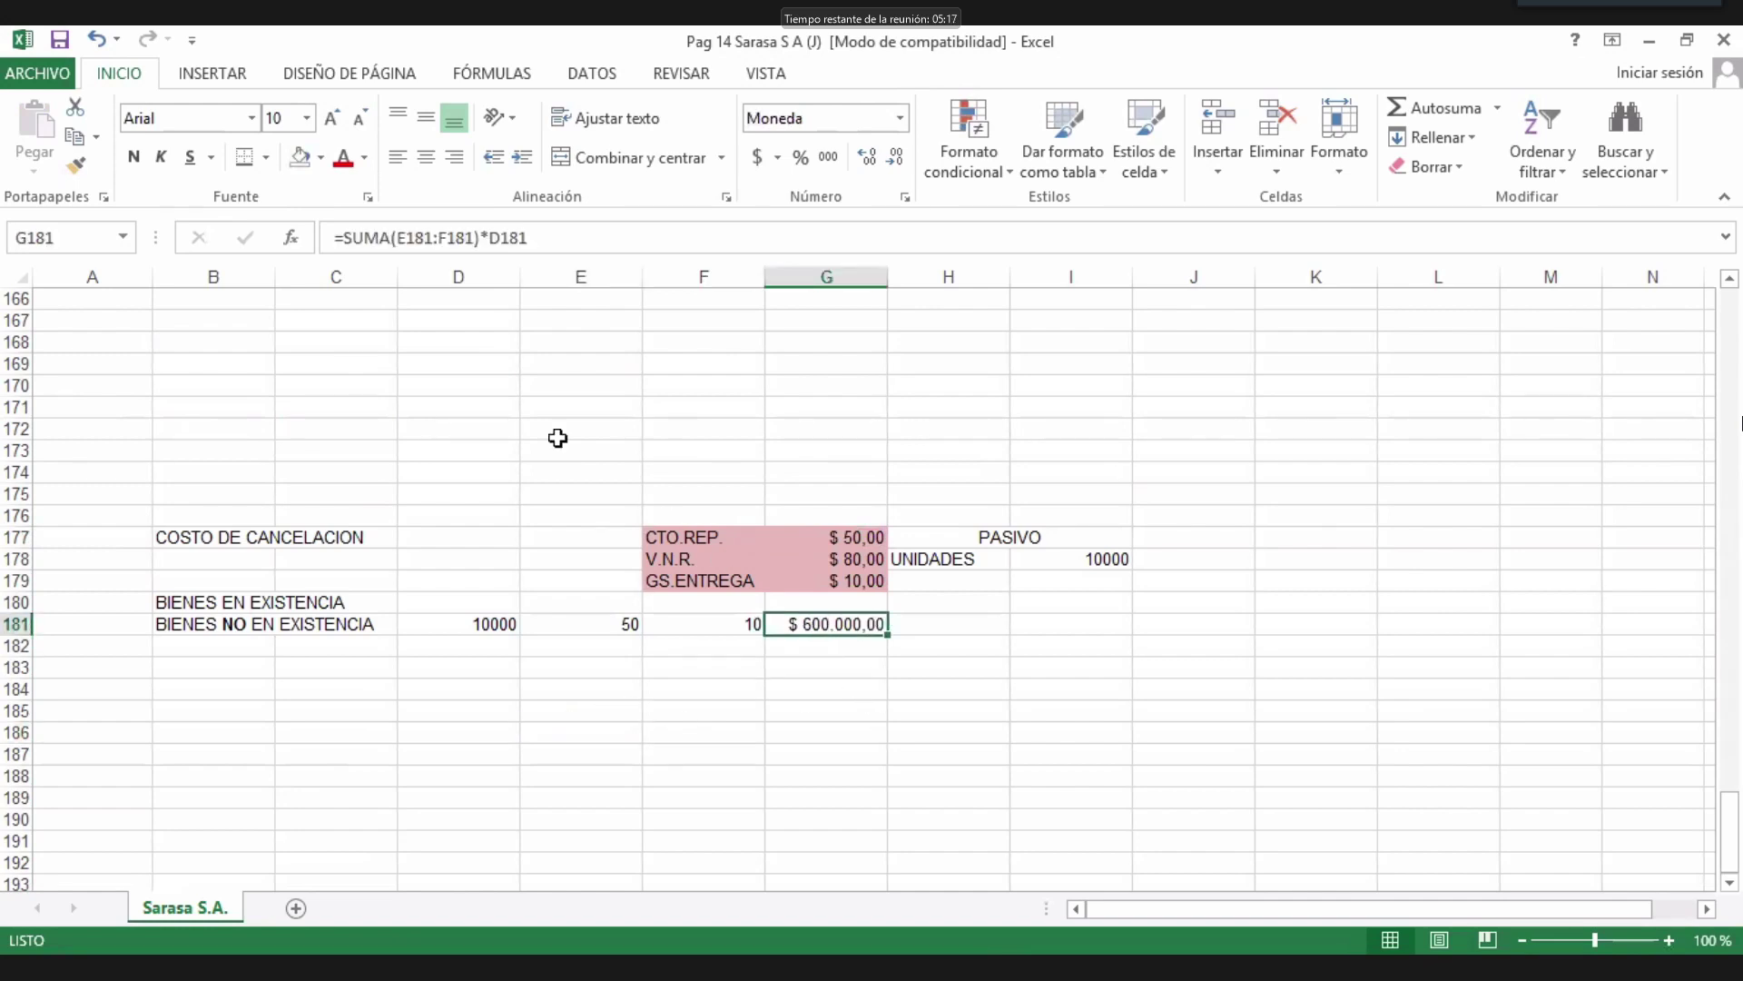
click(269, 158)
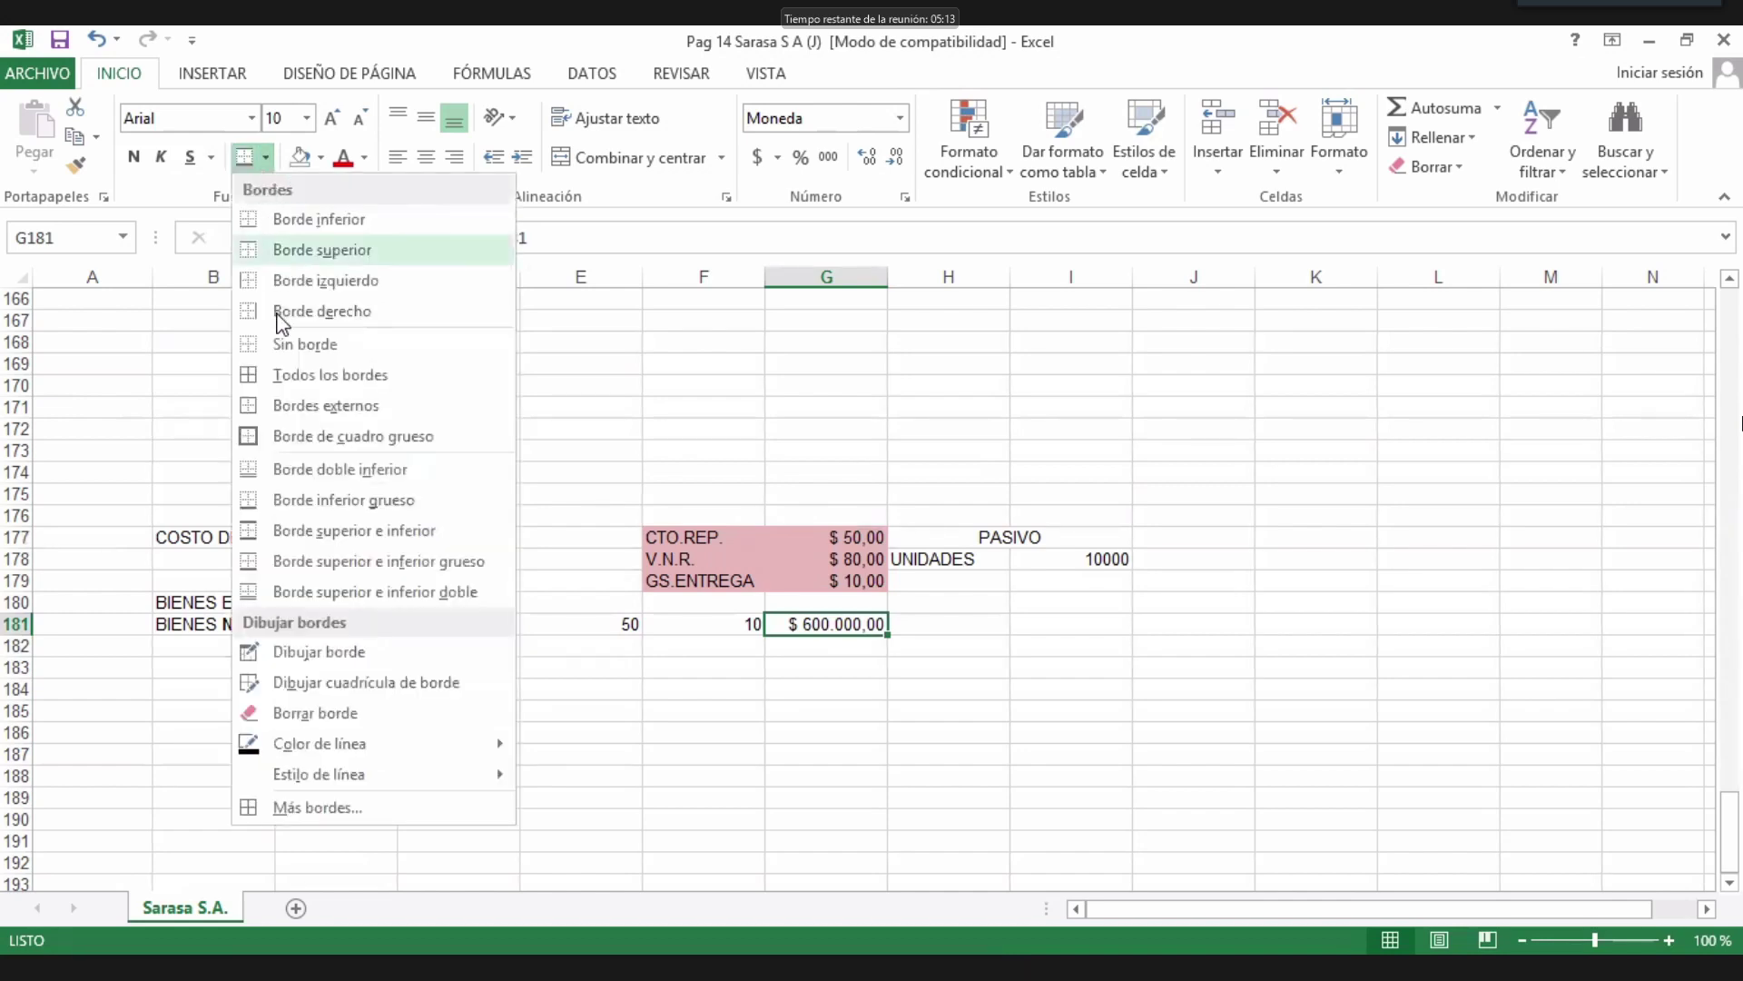
click(288, 437)
click(577, 715)
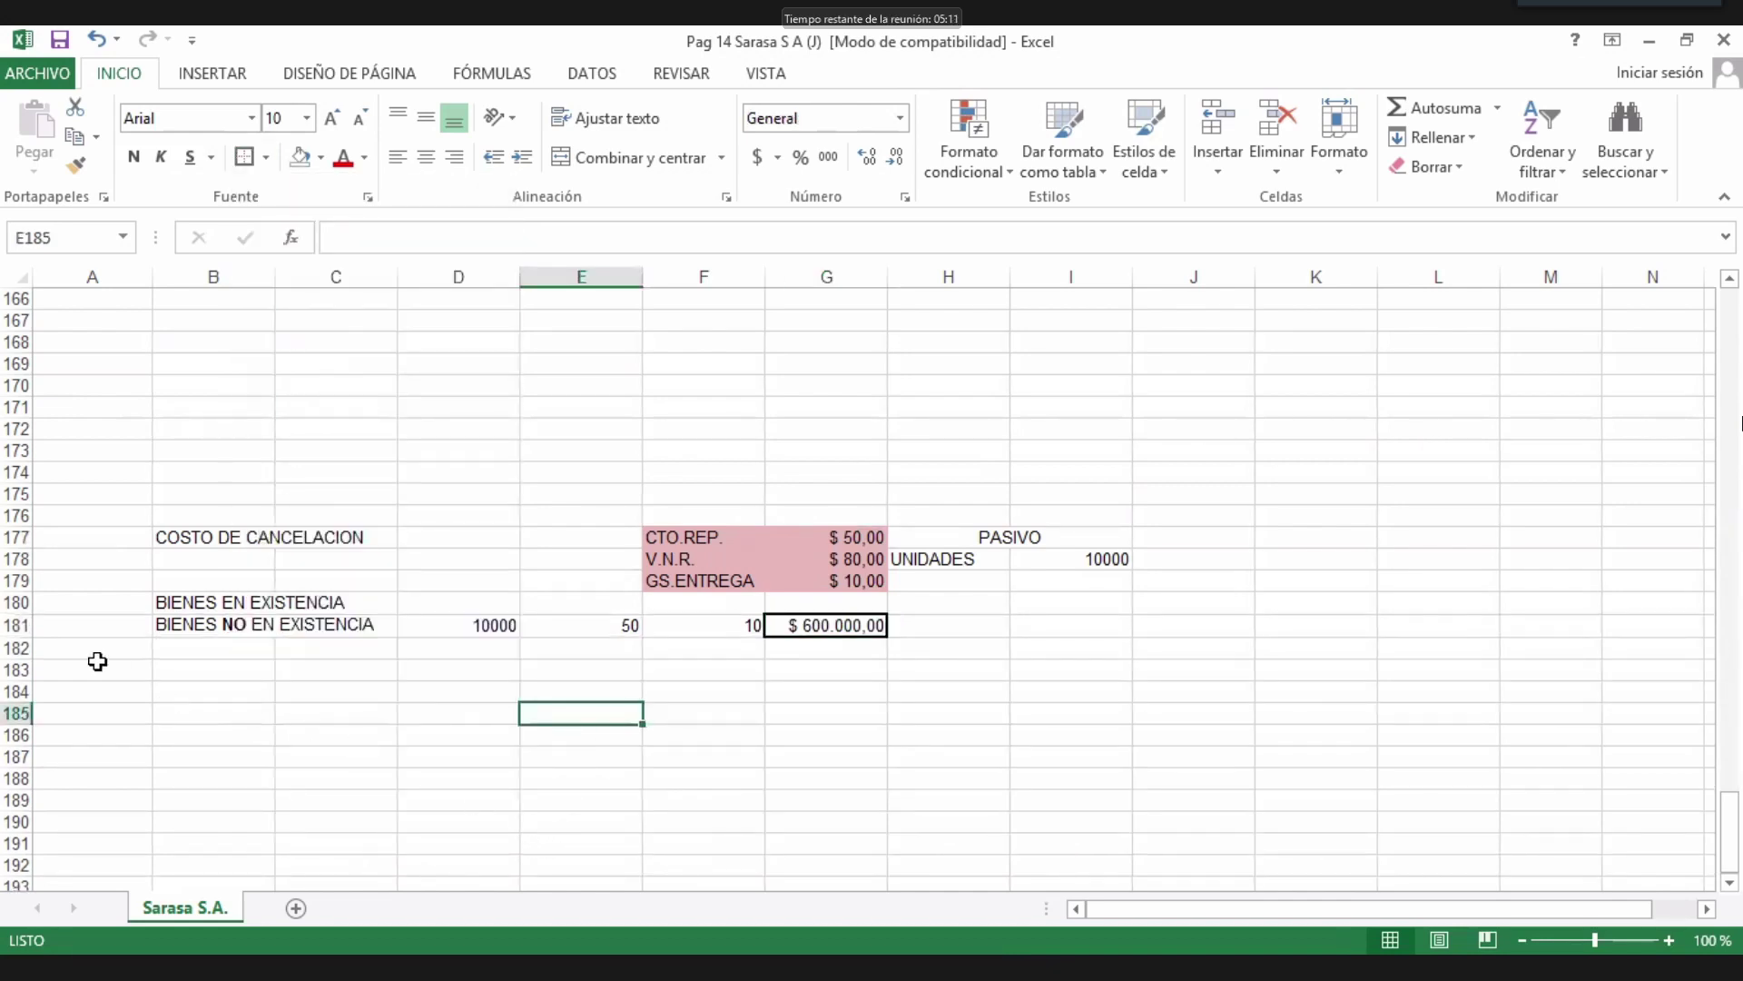
Insert a blank row above the BIENES EN EXISTENCIA row and clear the fill from the new row 180.
click(5, 601)
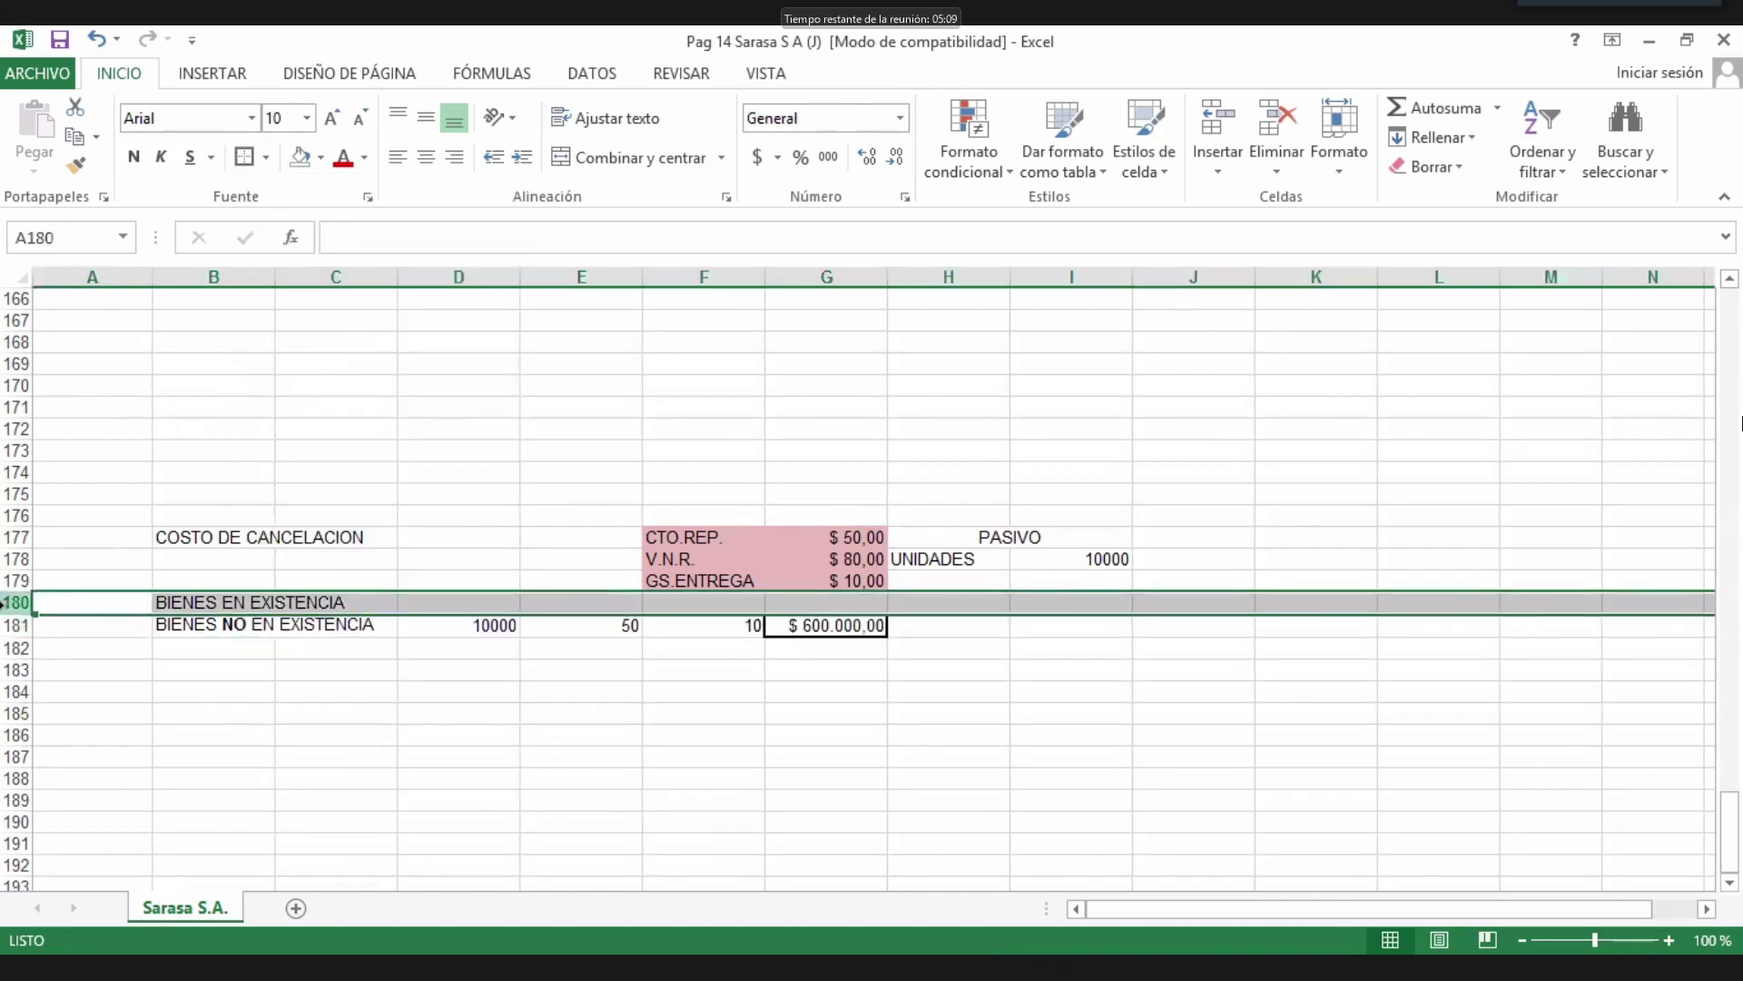
right_click(4, 602)
click(90, 403)
click(454, 757)
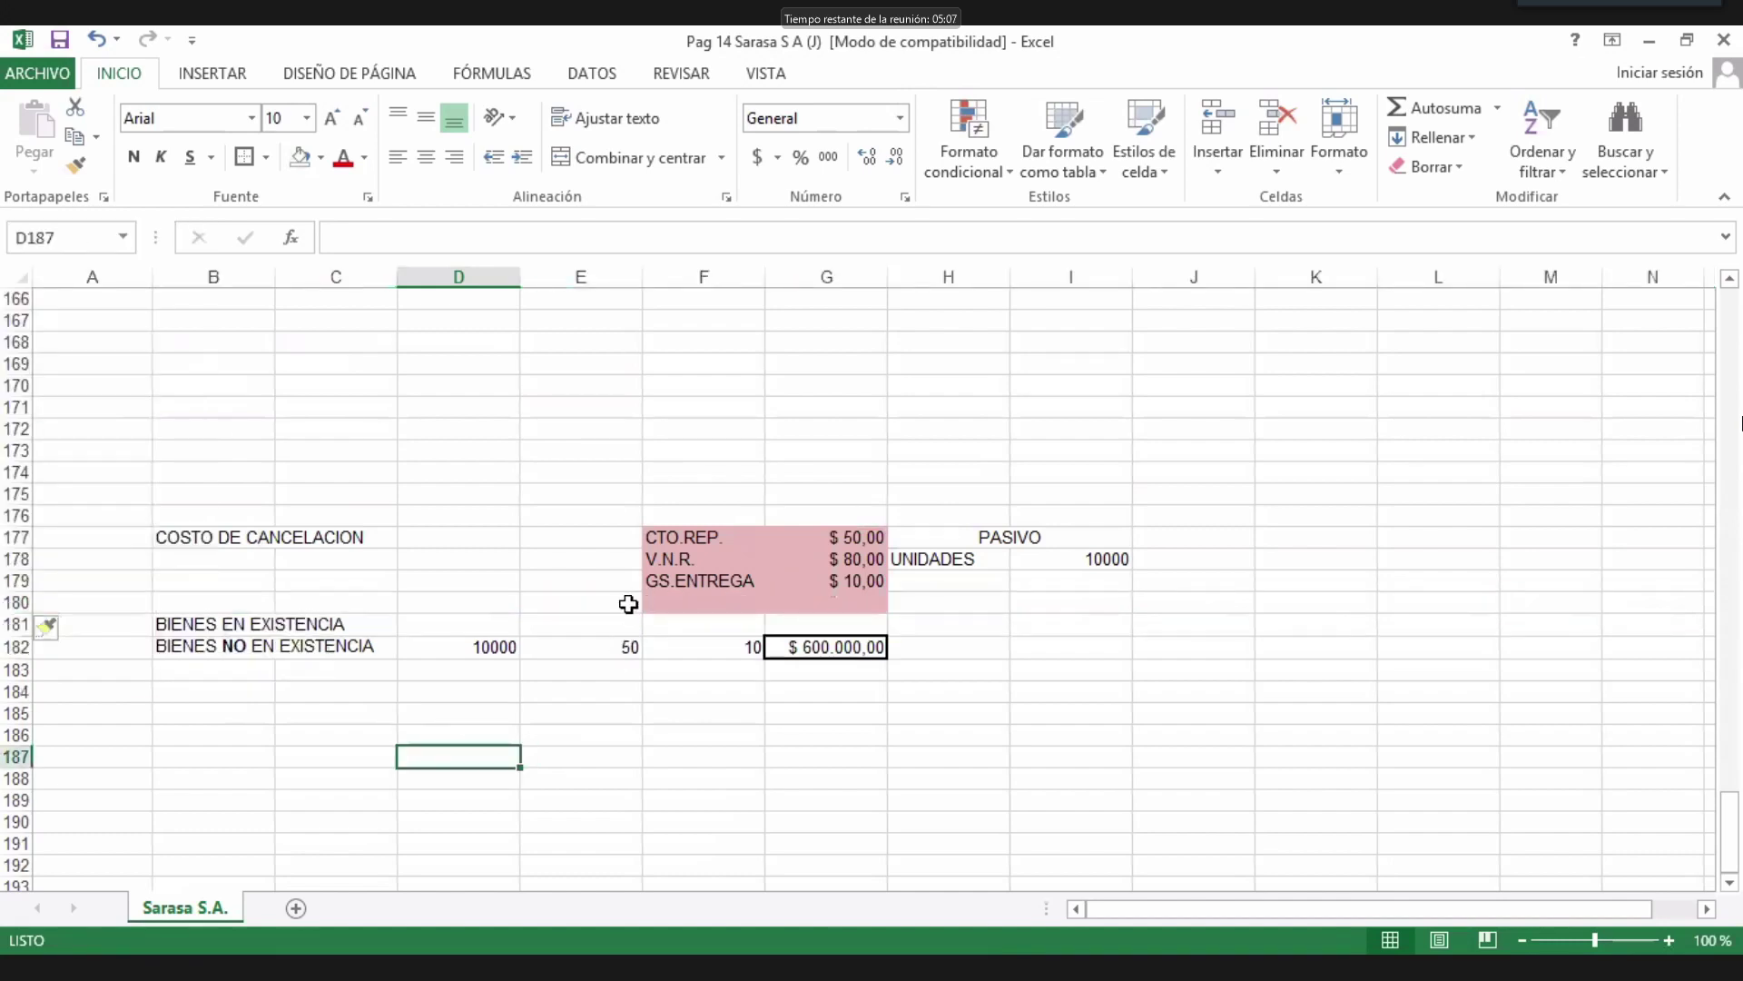
click(17, 602)
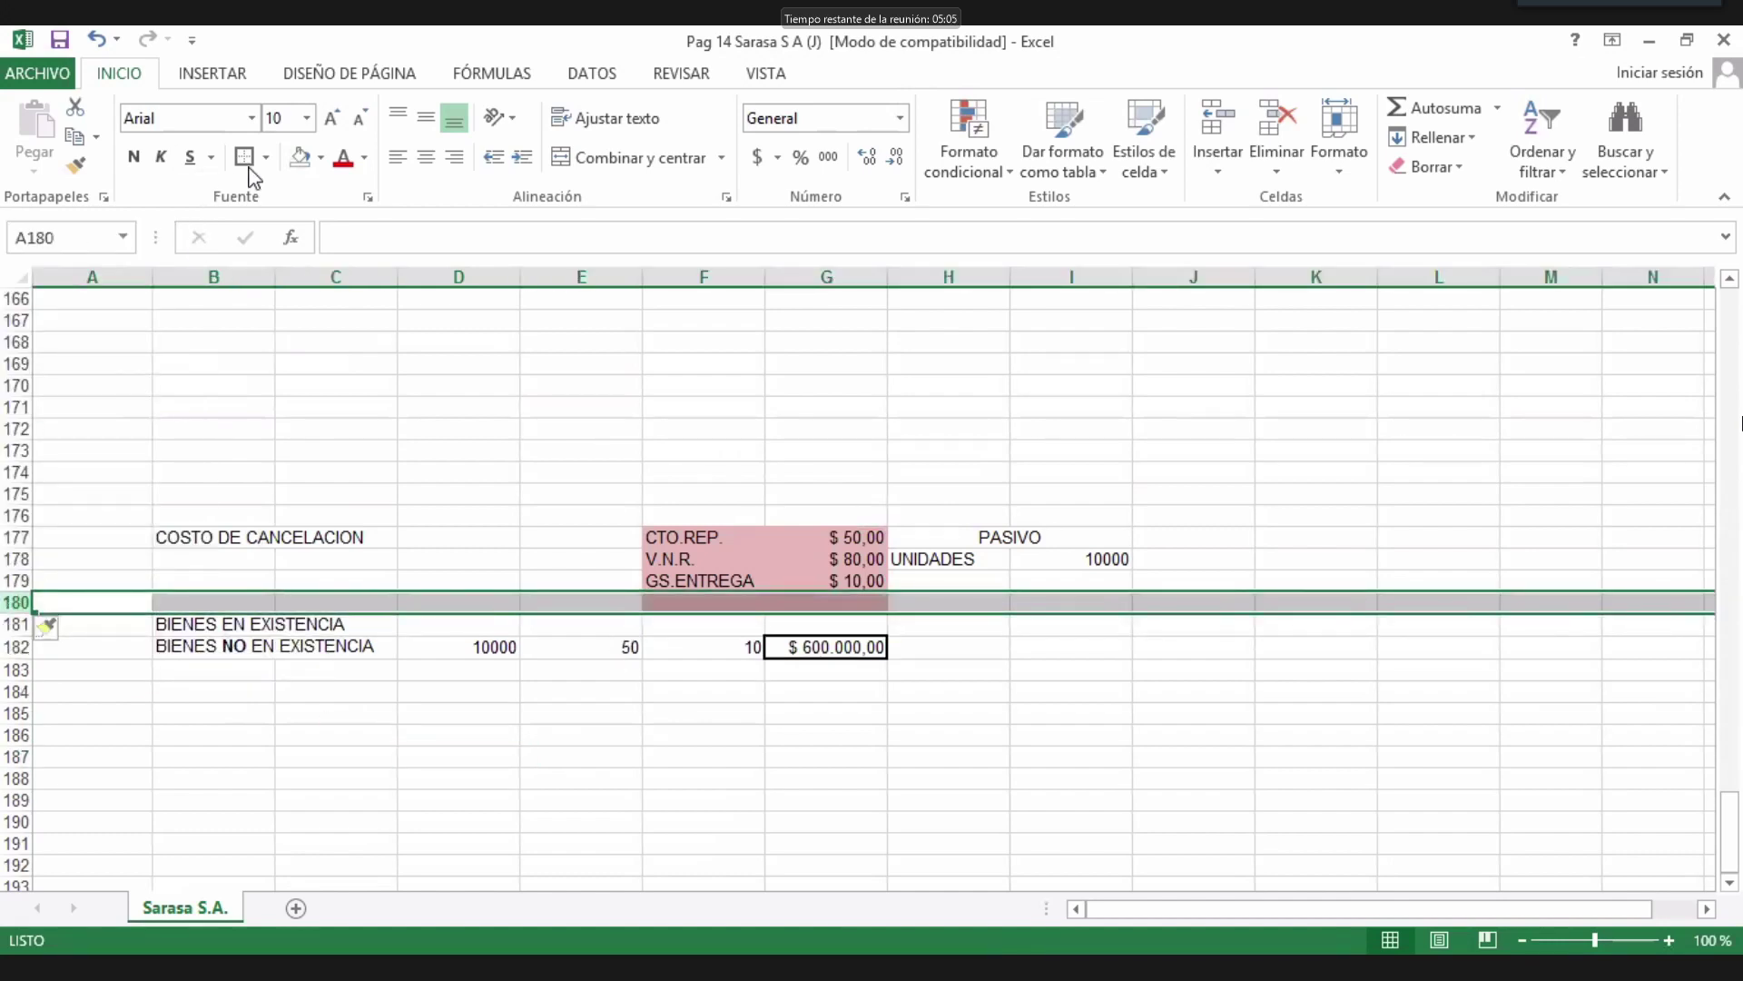
click(300, 157)
click(556, 731)
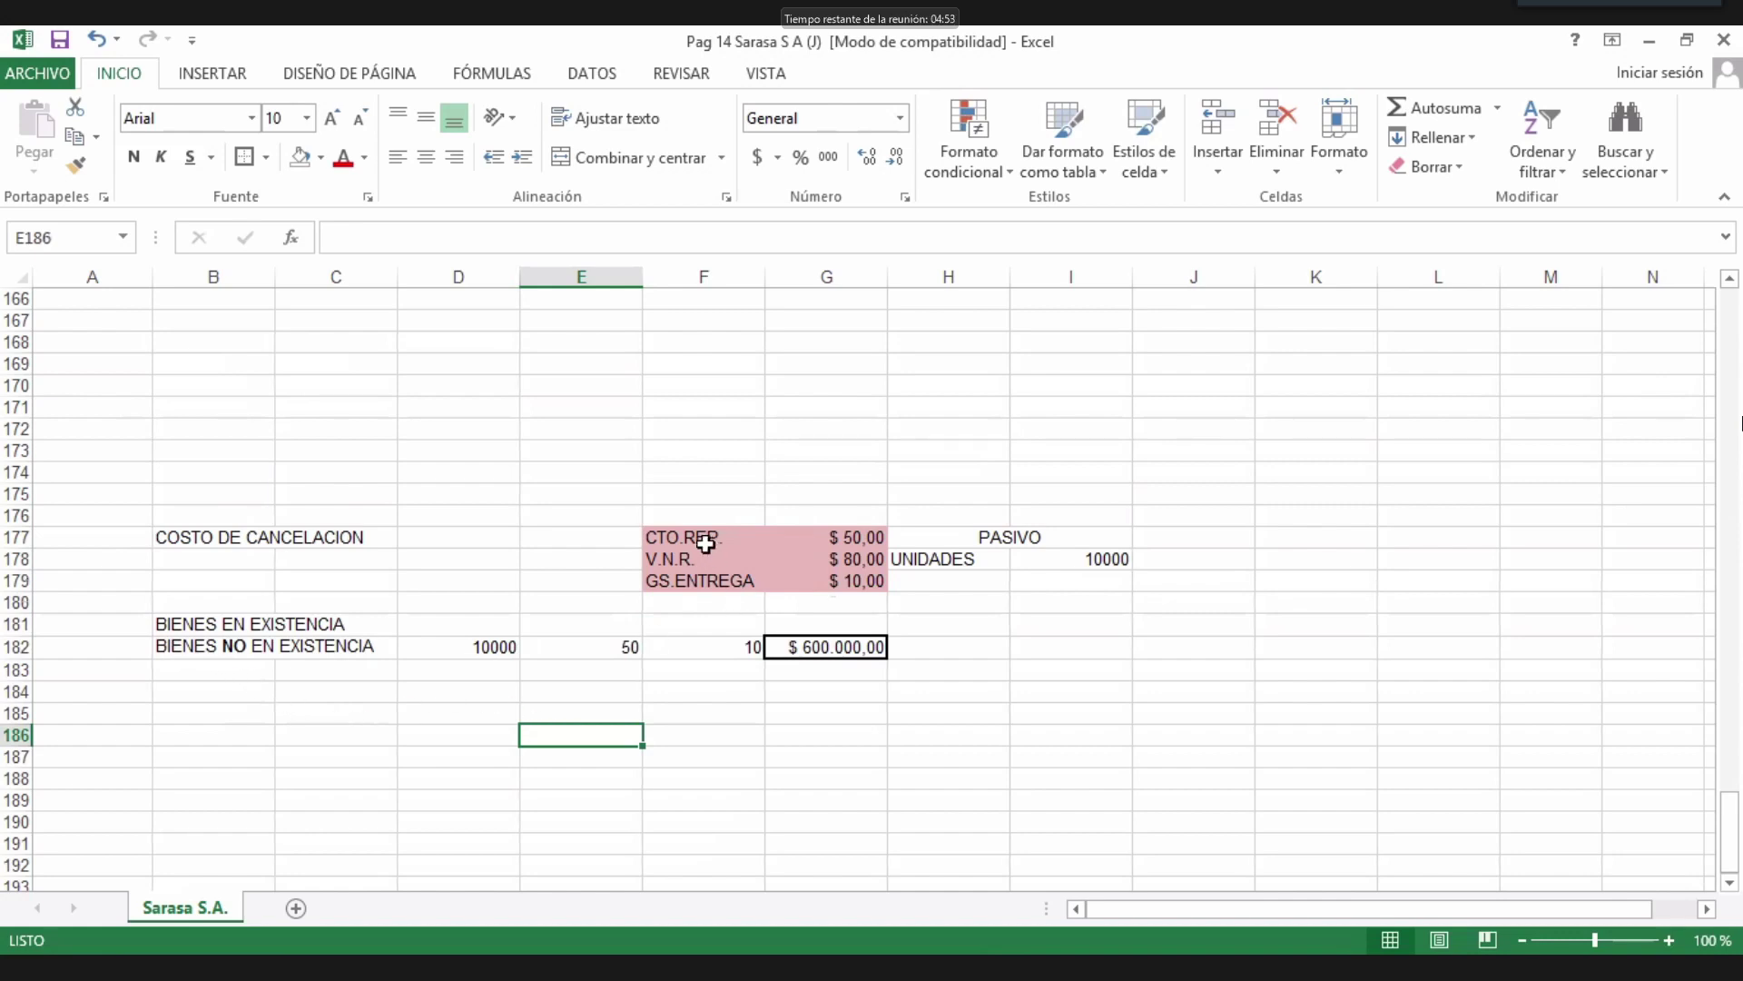
click(479, 643)
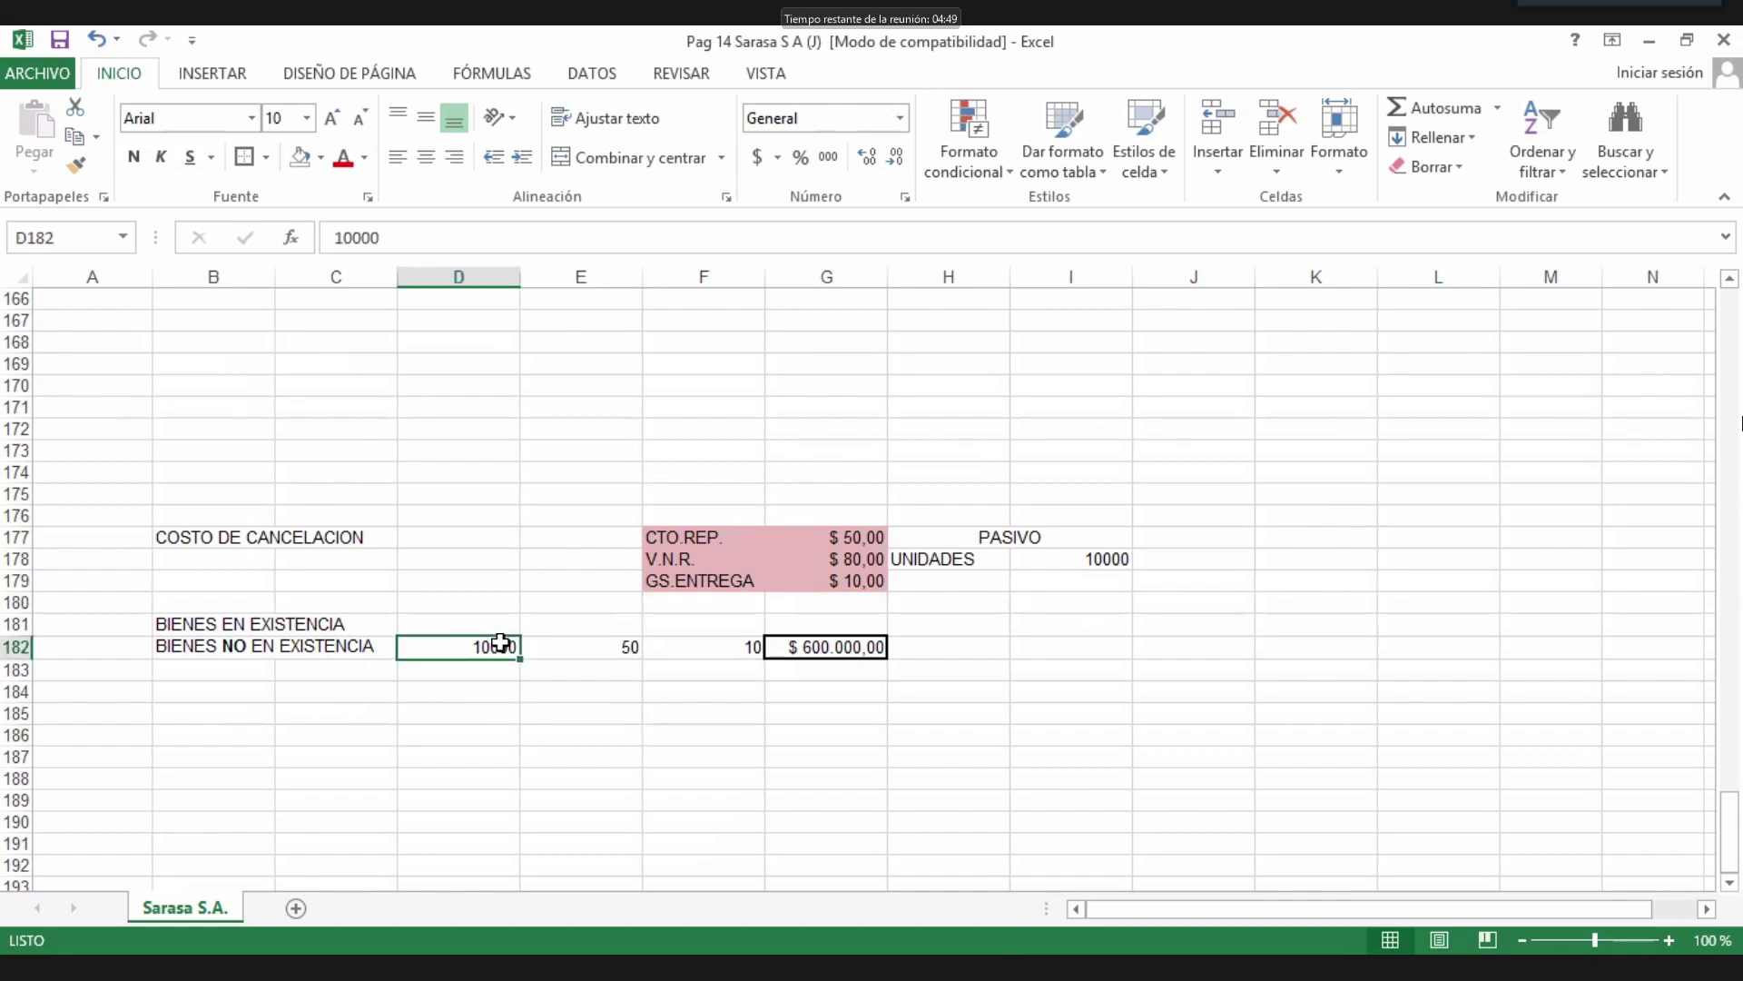
click(610, 643)
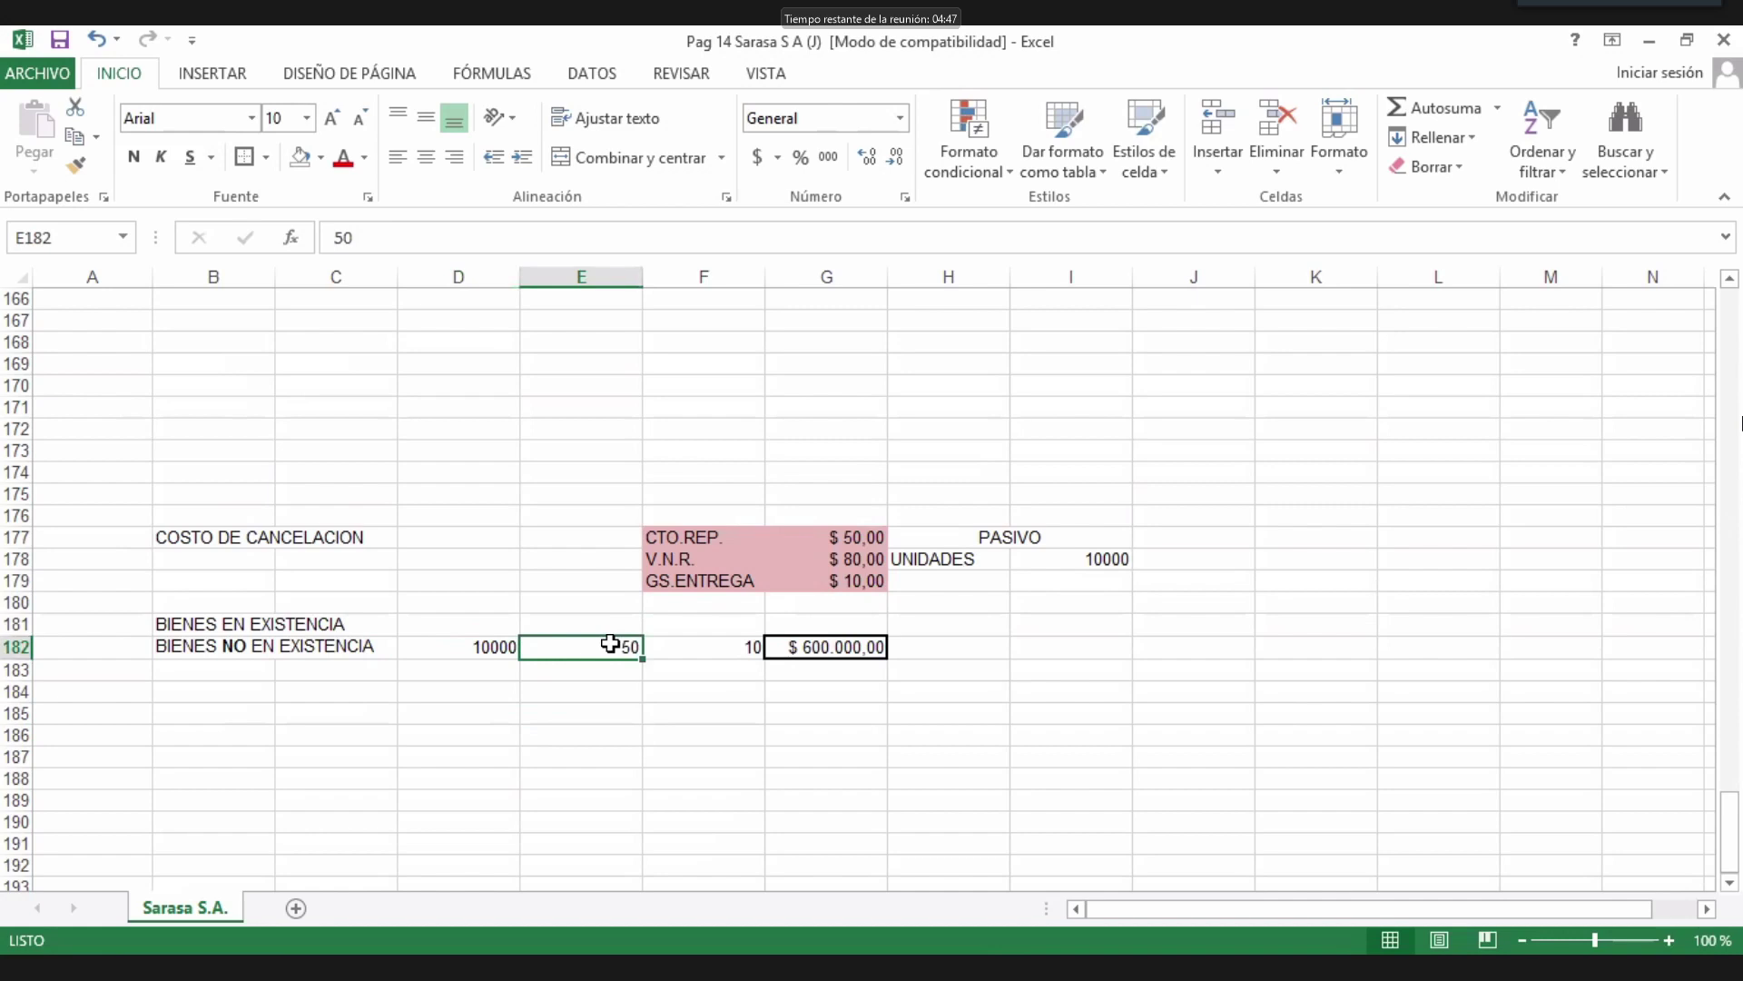
click(704, 647)
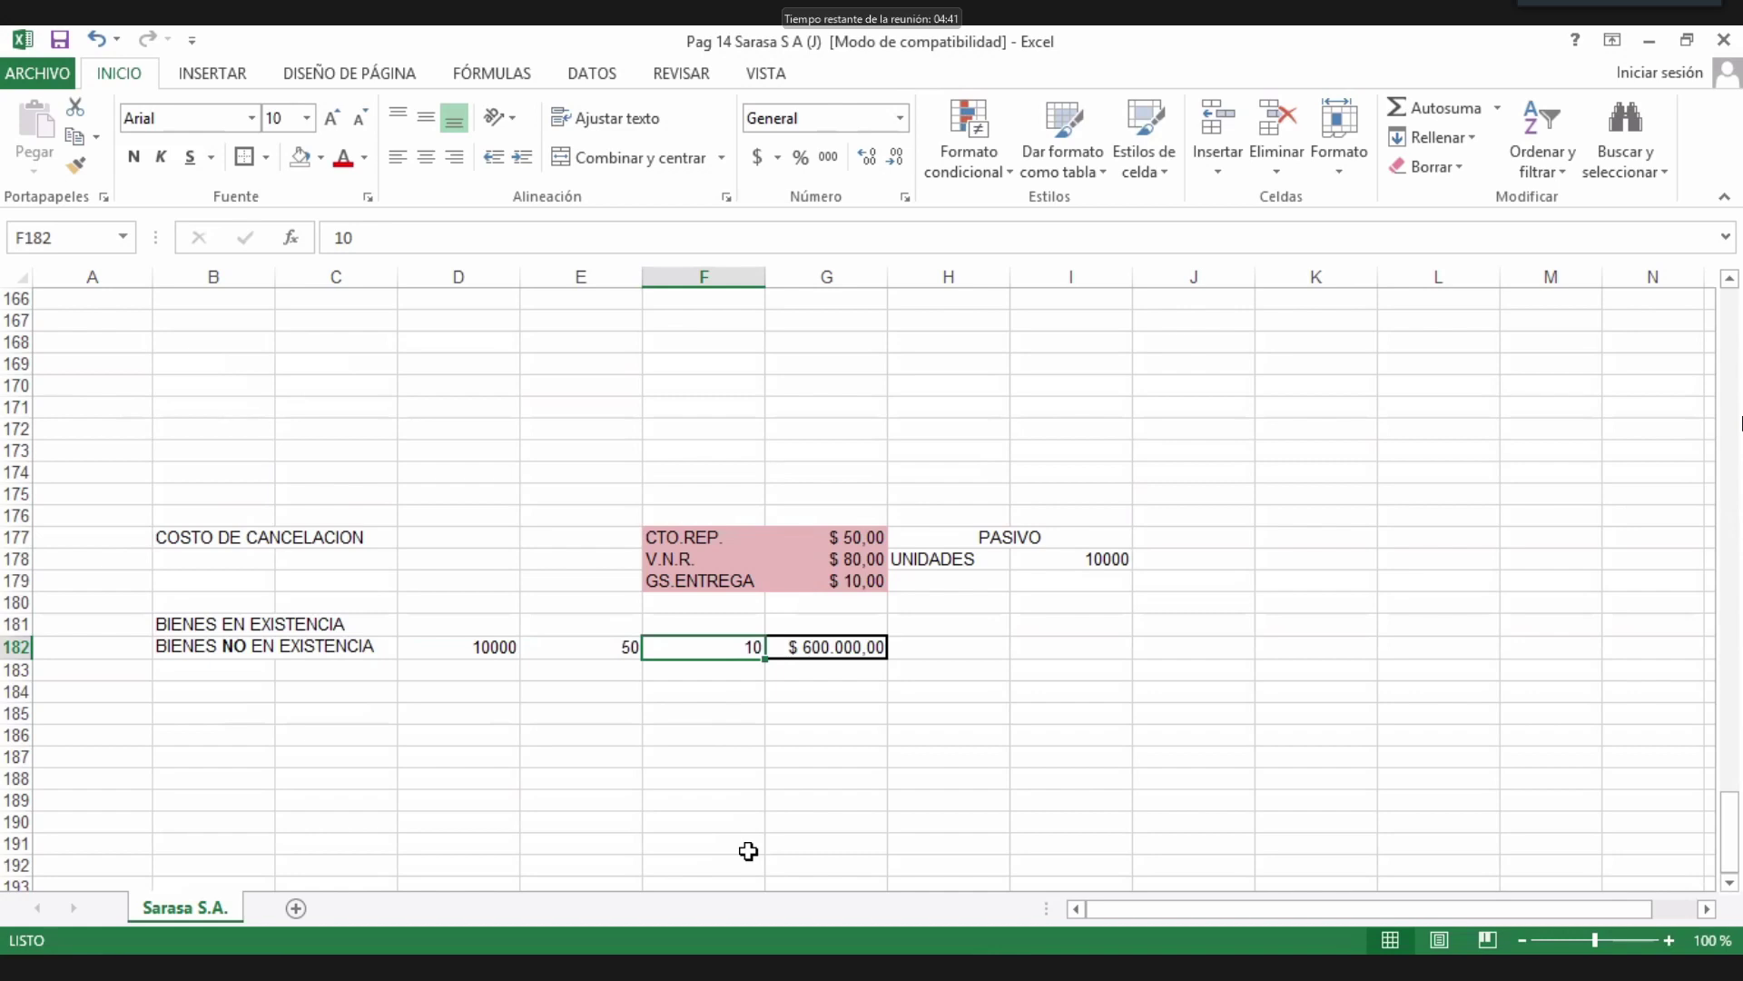
Copy the 10000 units from D182 up into D181, on the BIENES EN EXISTENCIA row.
click(498, 625)
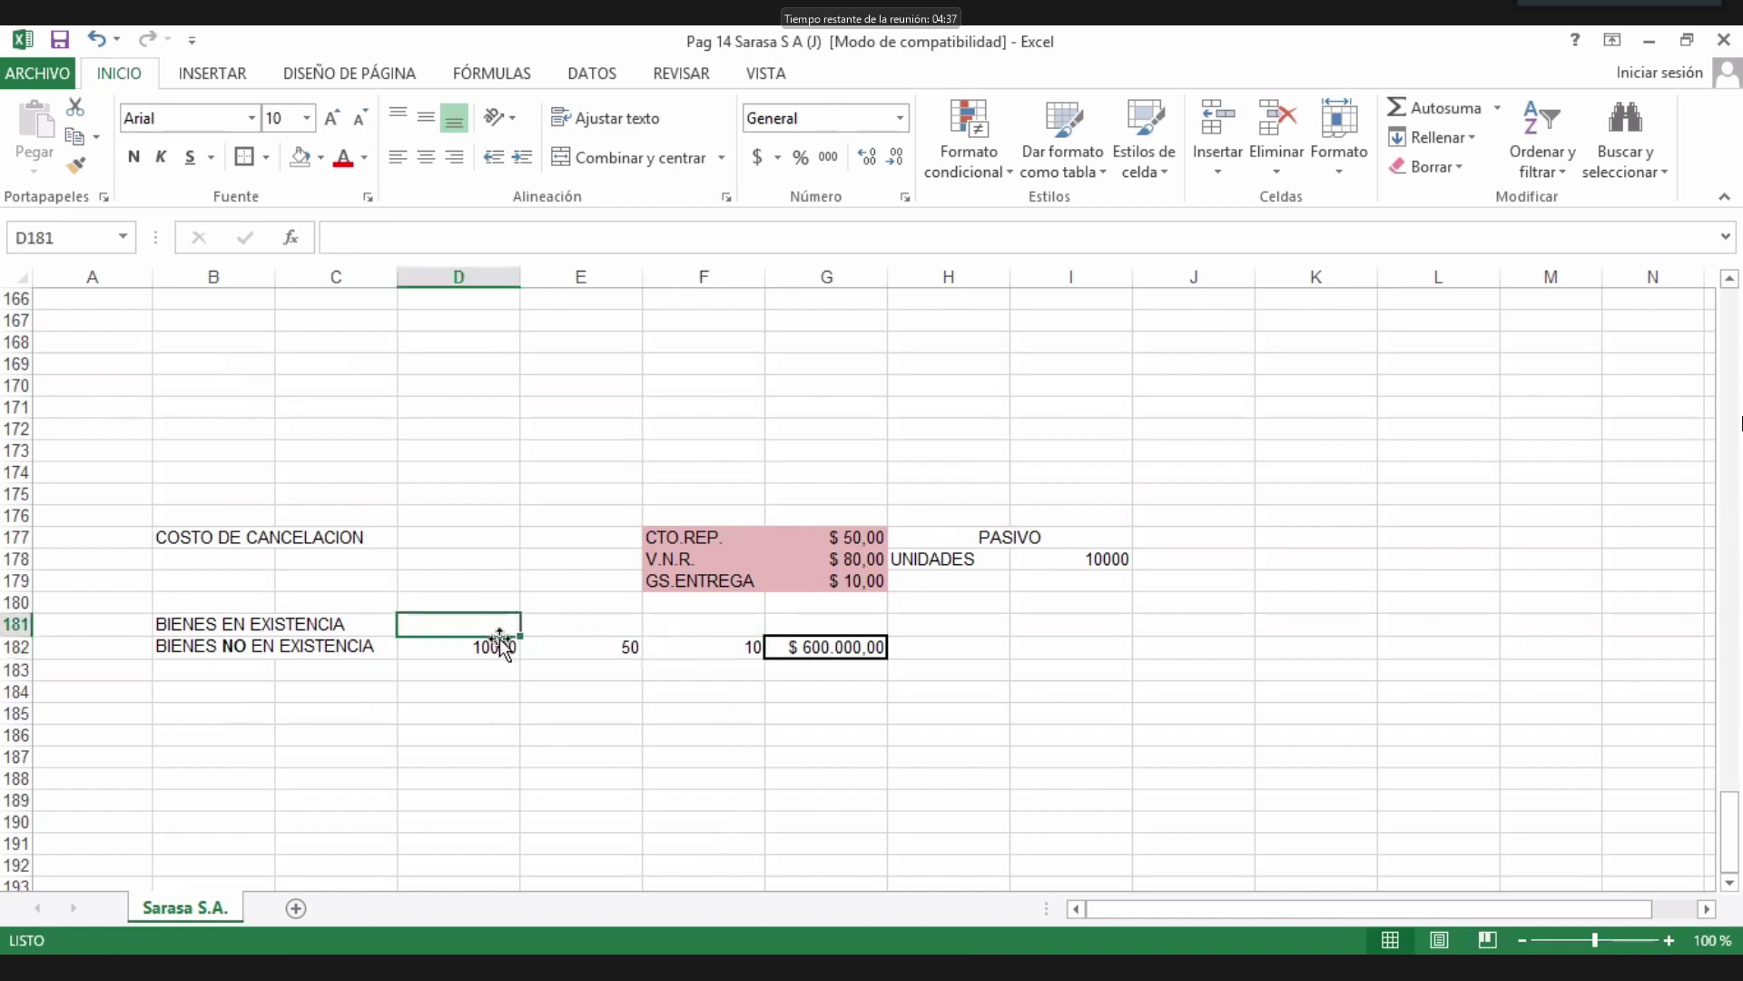
click(502, 644)
drag(521, 652, 524, 628)
click(578, 631)
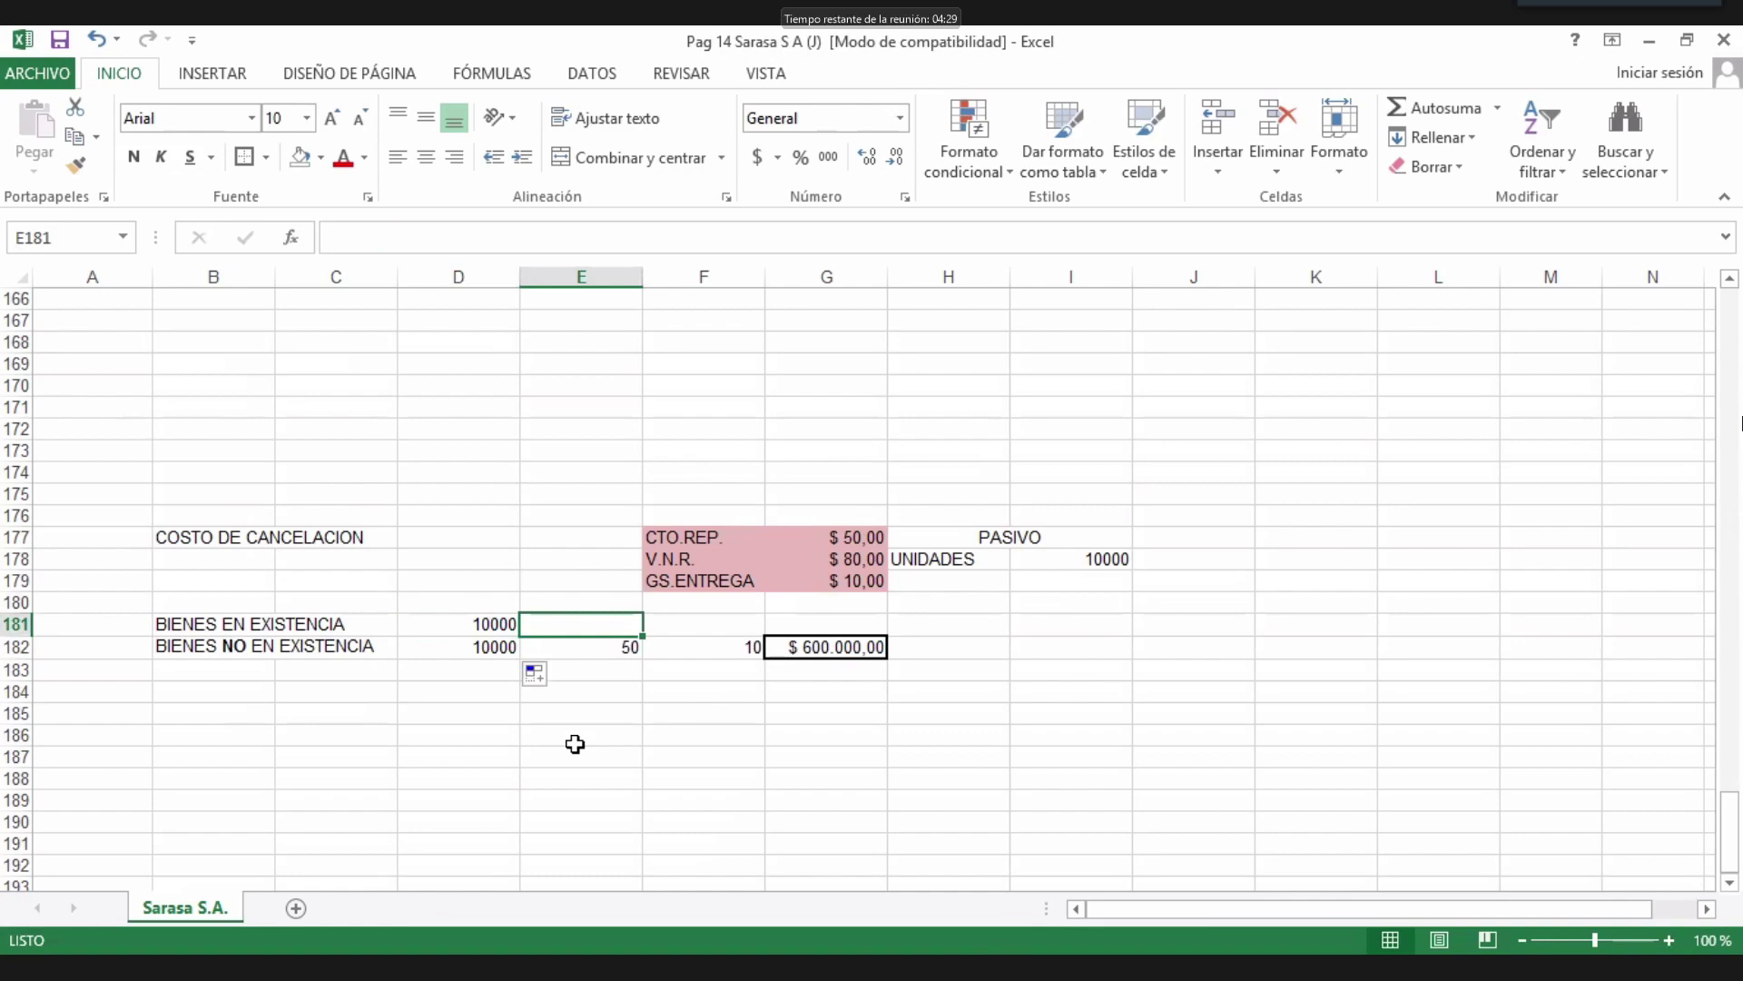
Enter the unit delivery expense 10 in F181 and fill the total formula from G182 up into G181.
click(713, 632)
text(10)
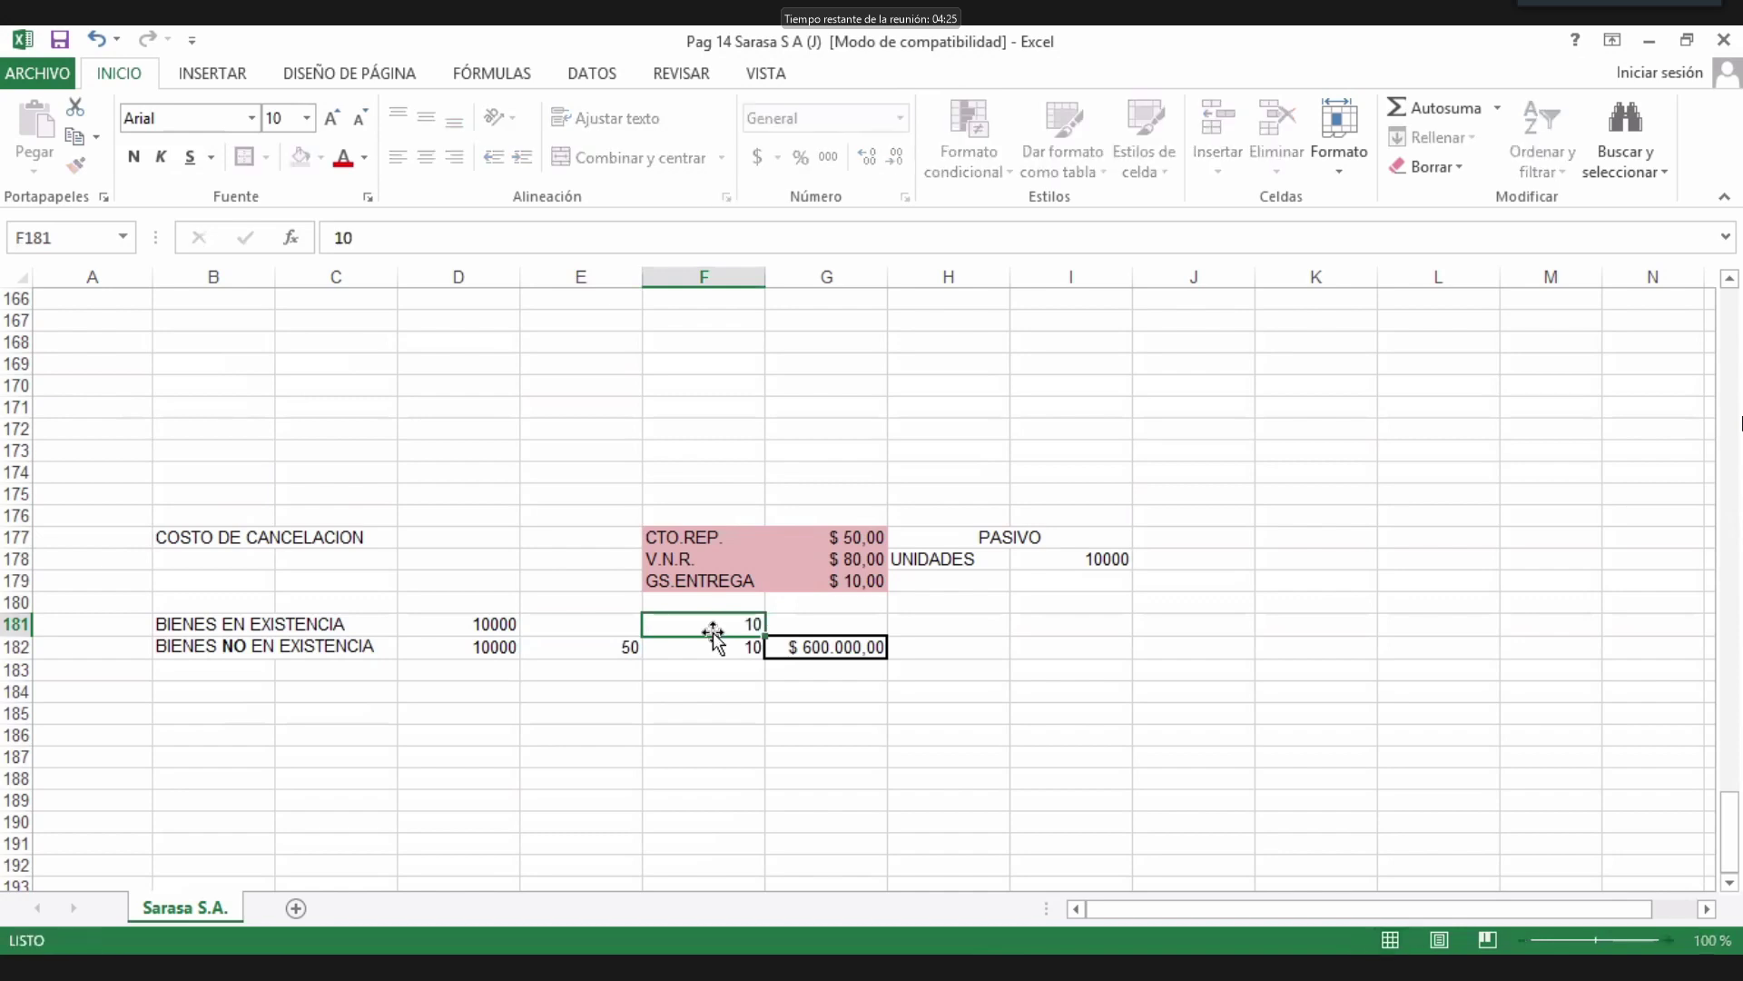
key(Return)
click(856, 648)
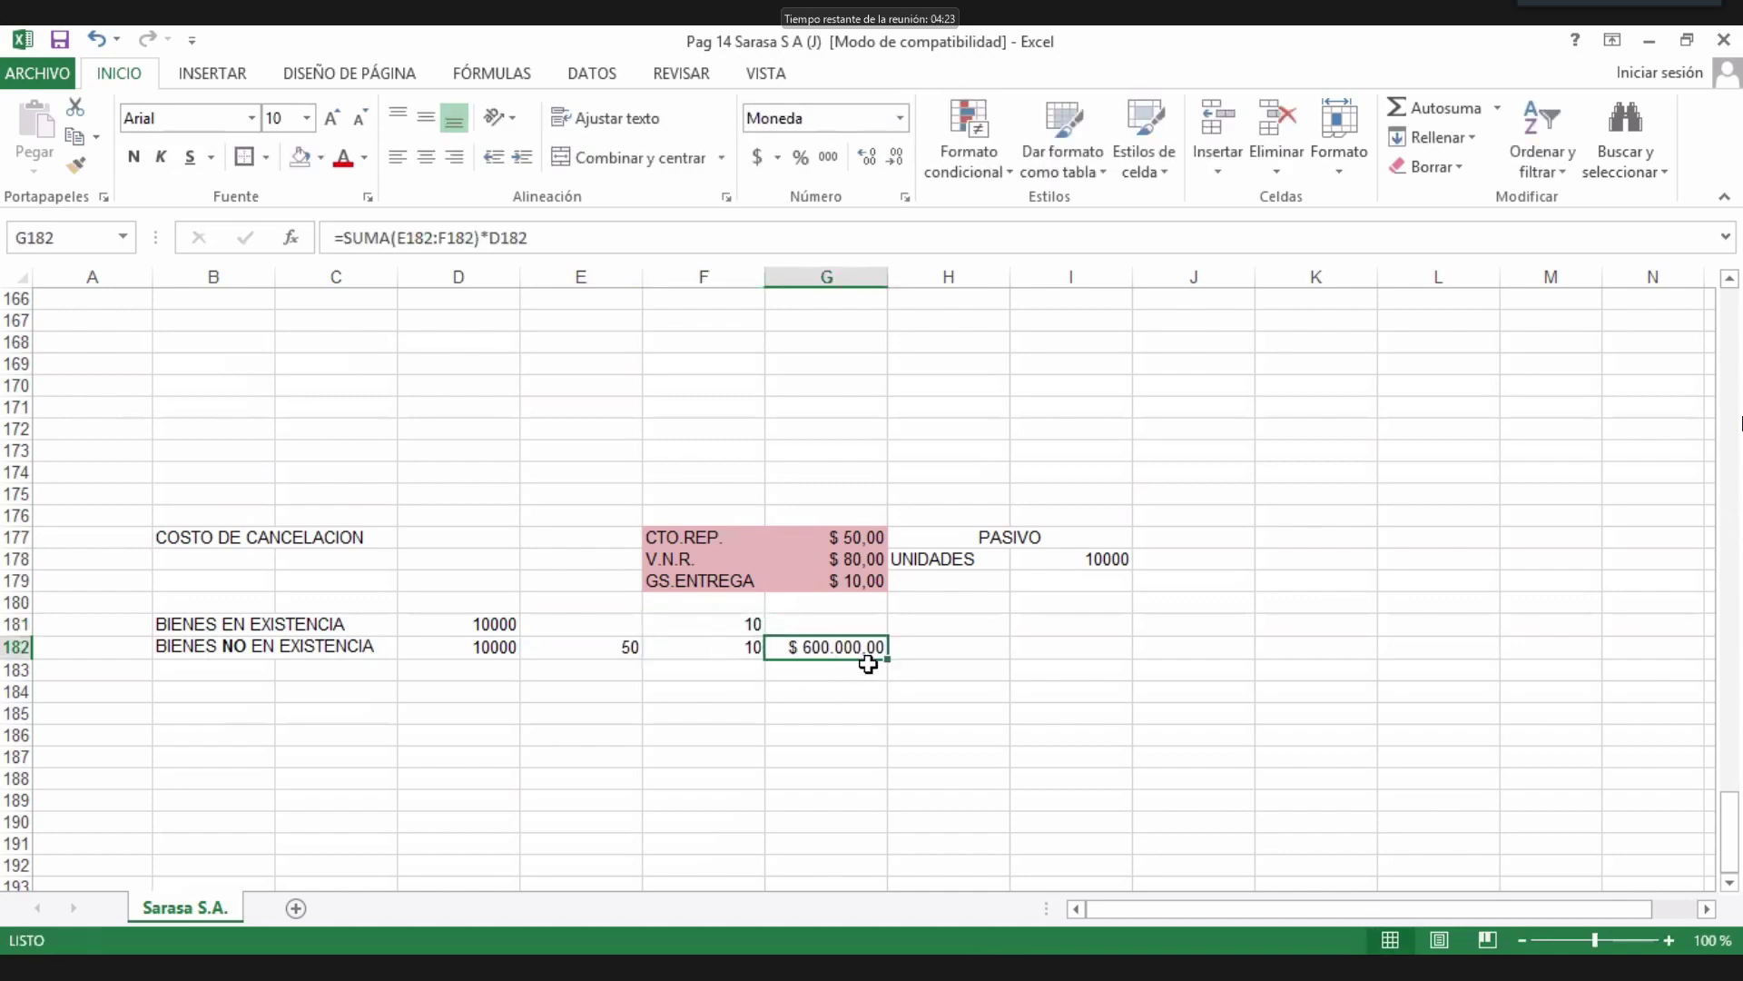
drag(895, 620, 893, 618)
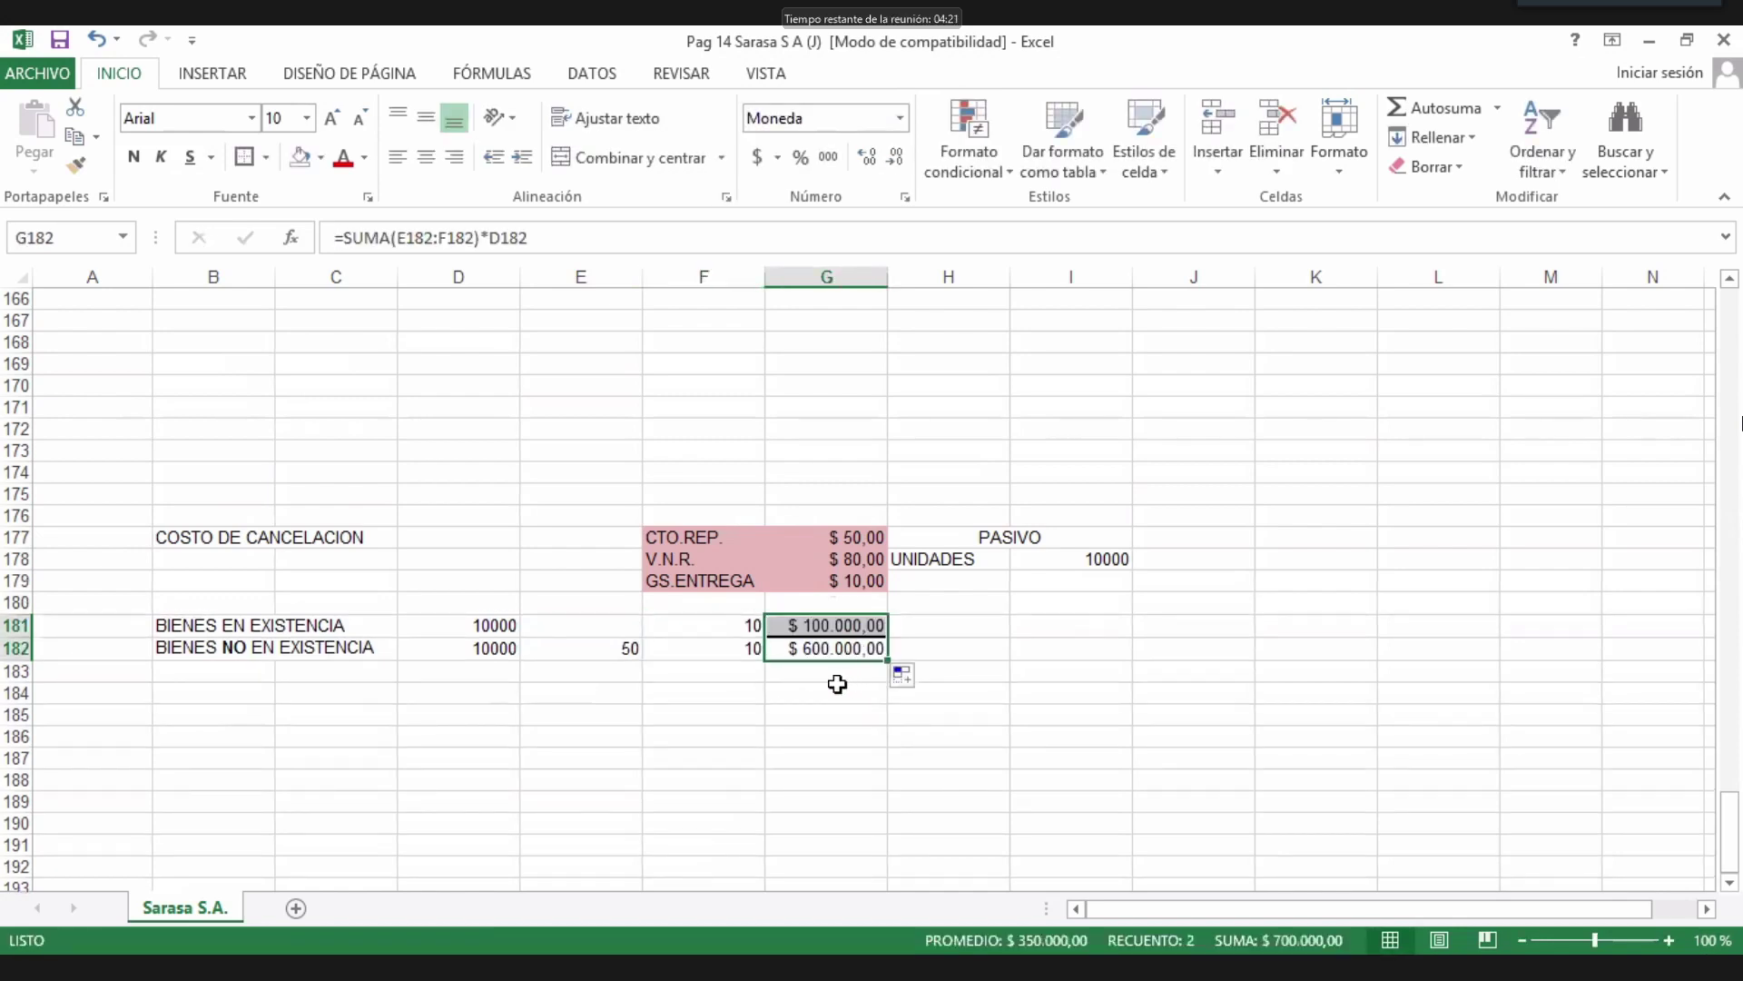
Enter the unit V.N.R. value 80 in cell E181, on the BIENES EN EXISTENCIA row.
click(481, 628)
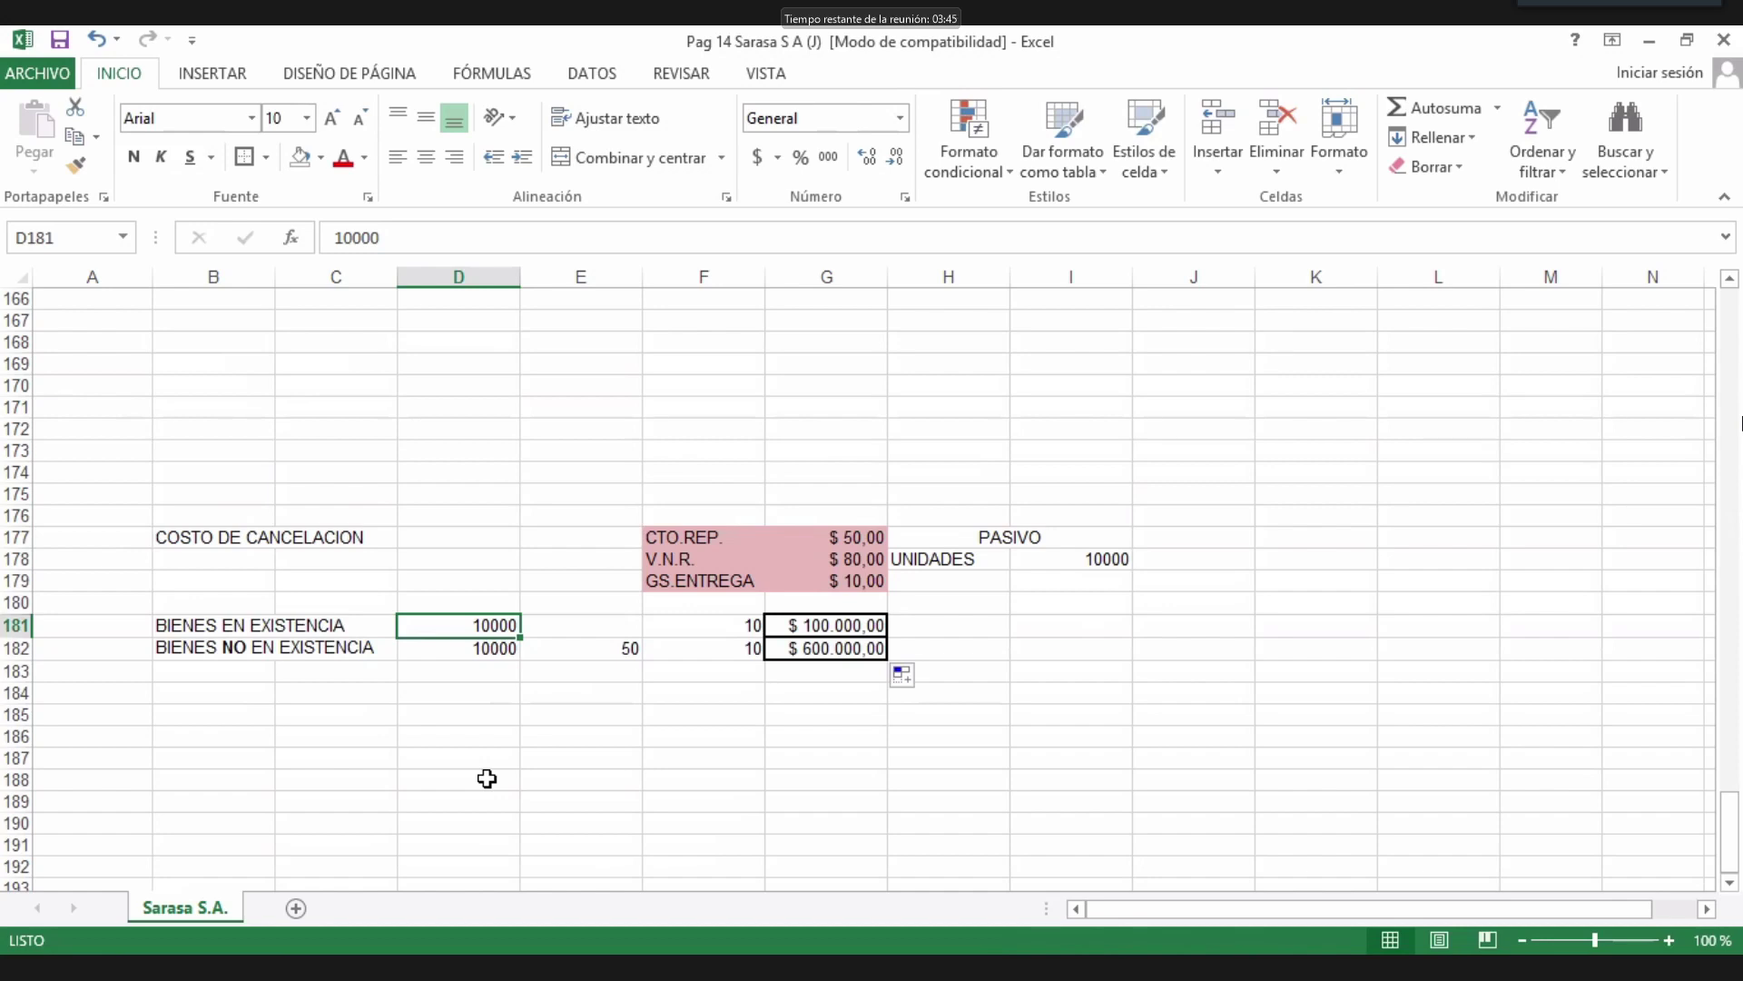
key(Right)
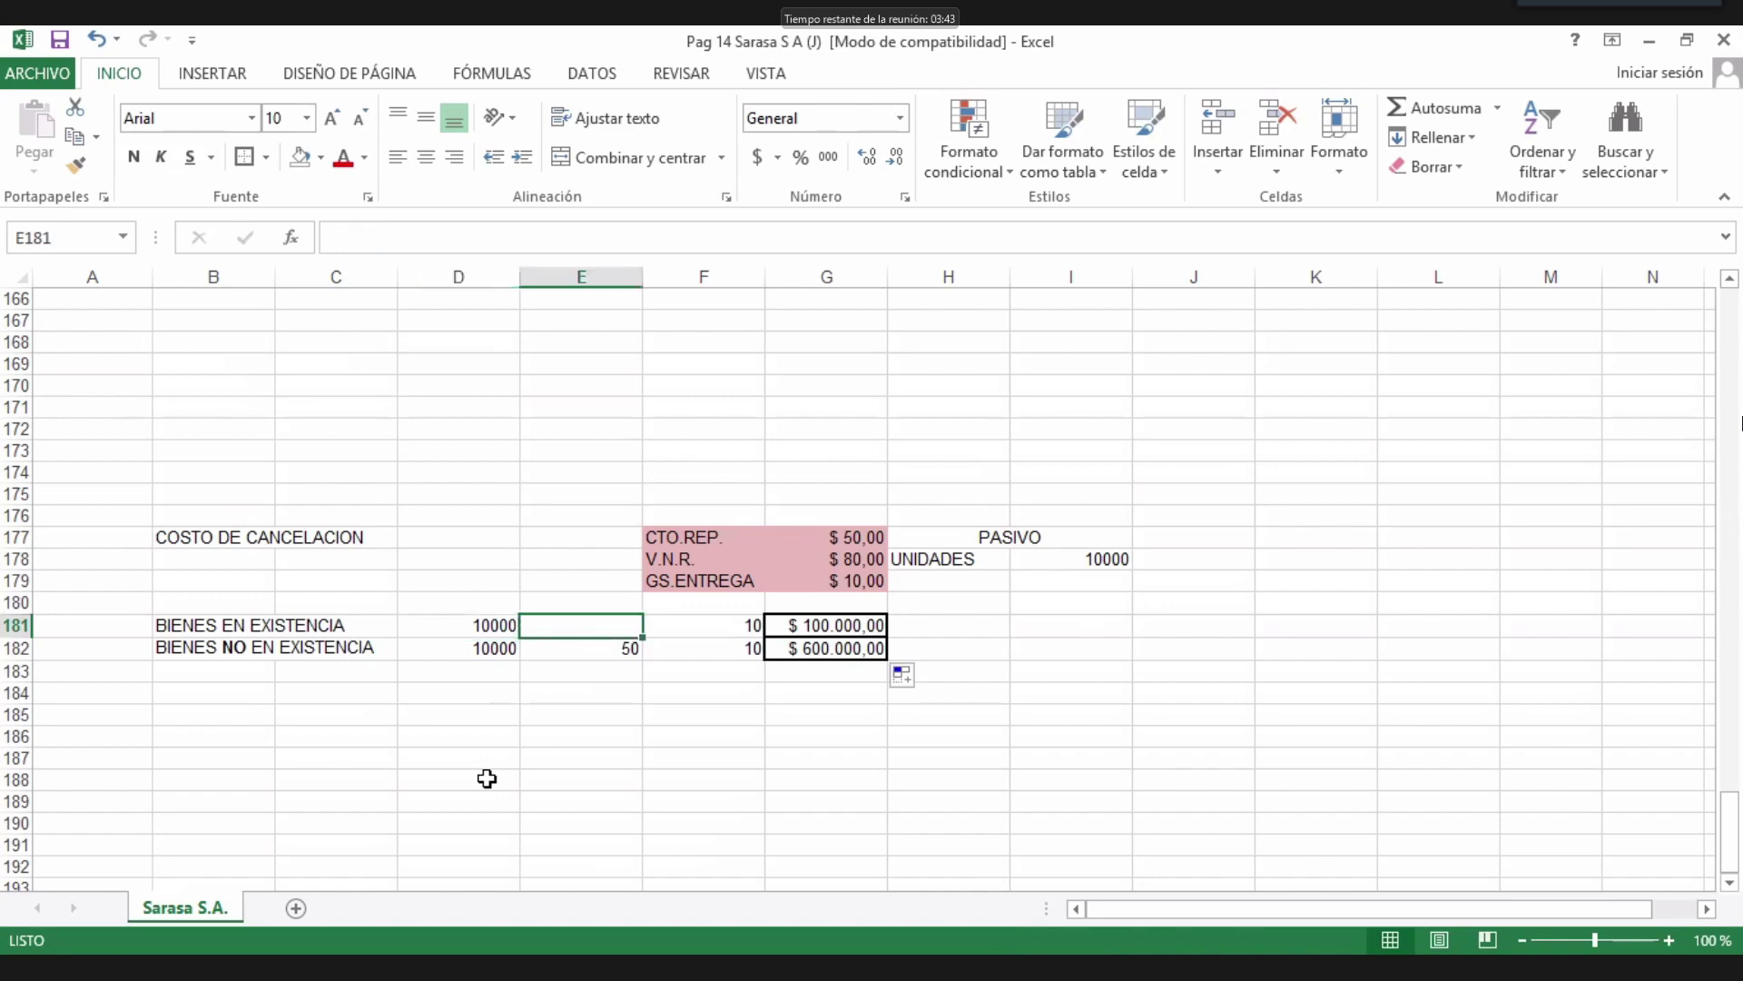
text(80)
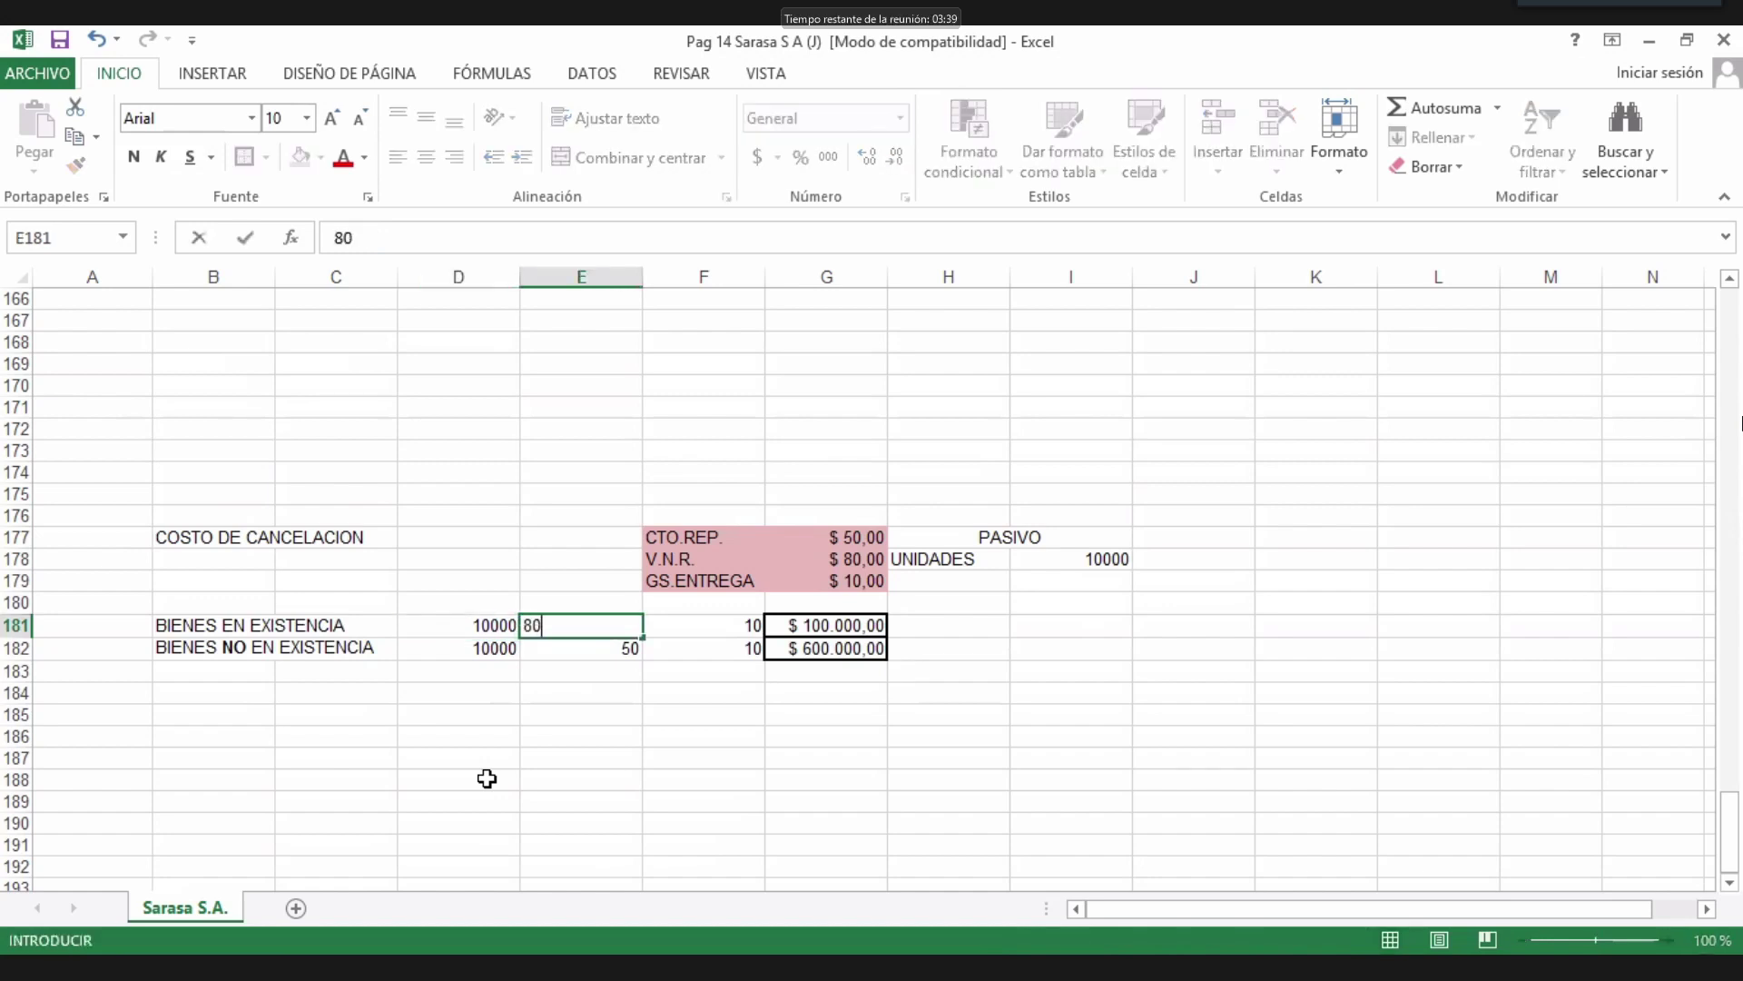
key(Return)
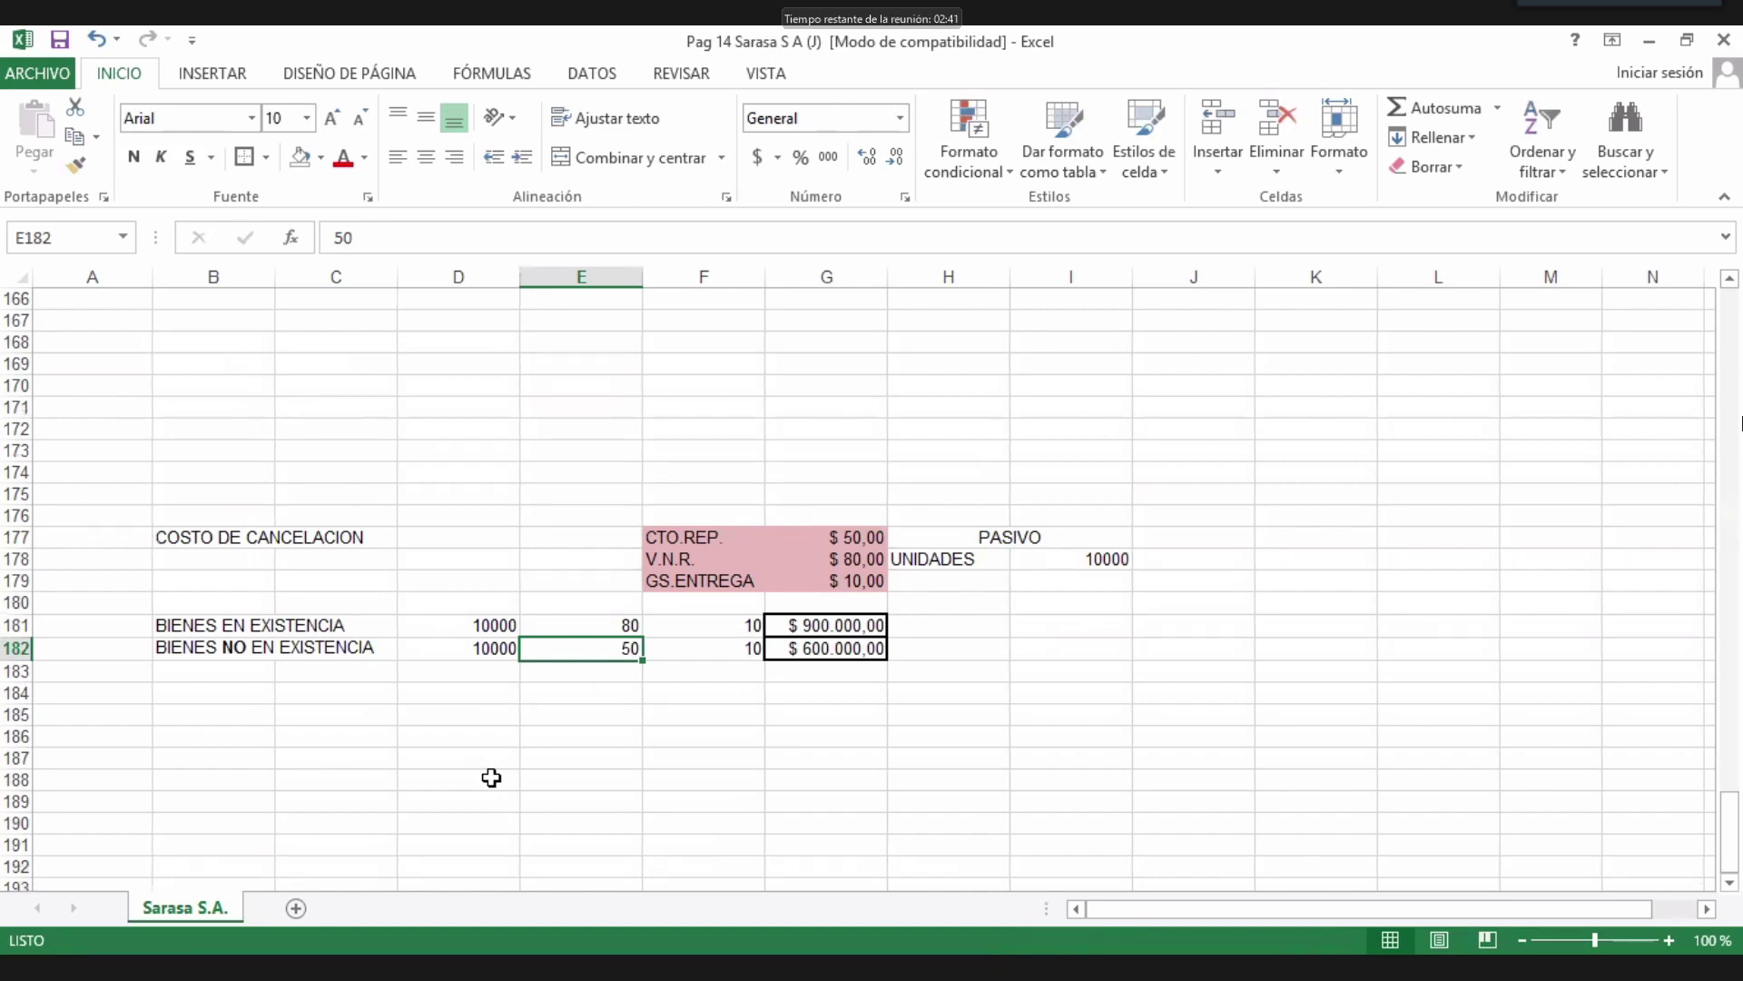
Examine how the V.N.R. in G178 relates to the unit value in E181 and the delivery expense in F181.
click(544, 623)
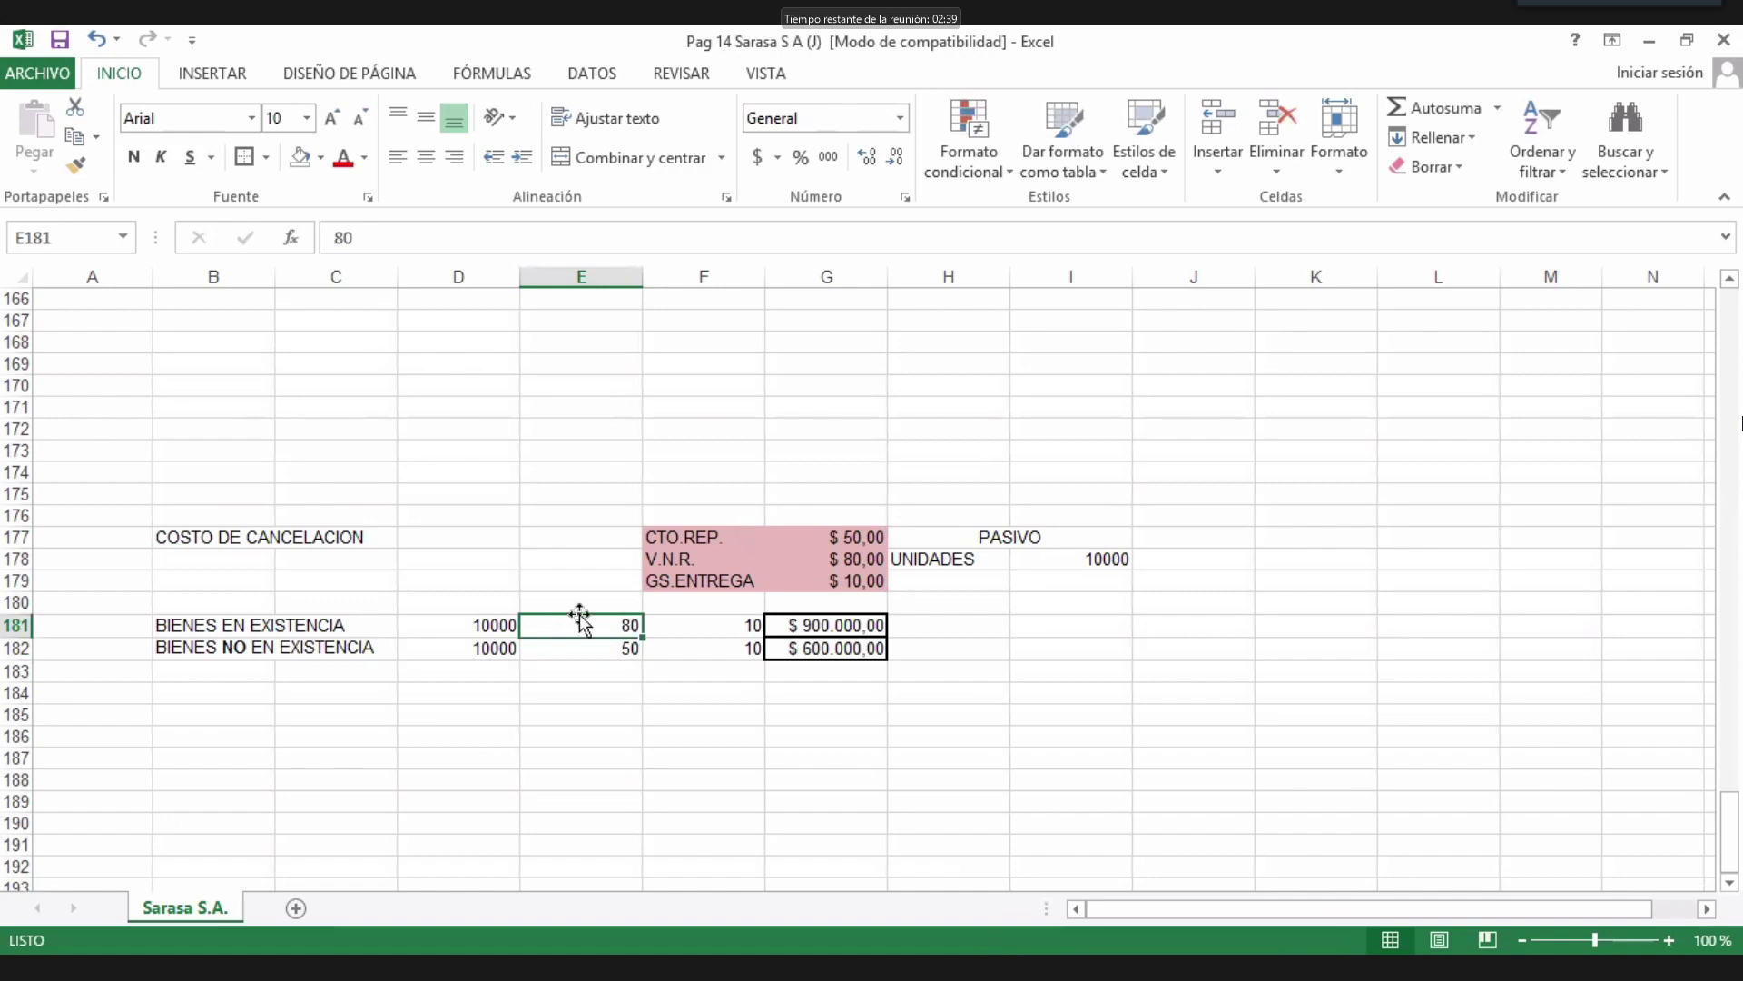
click(836, 560)
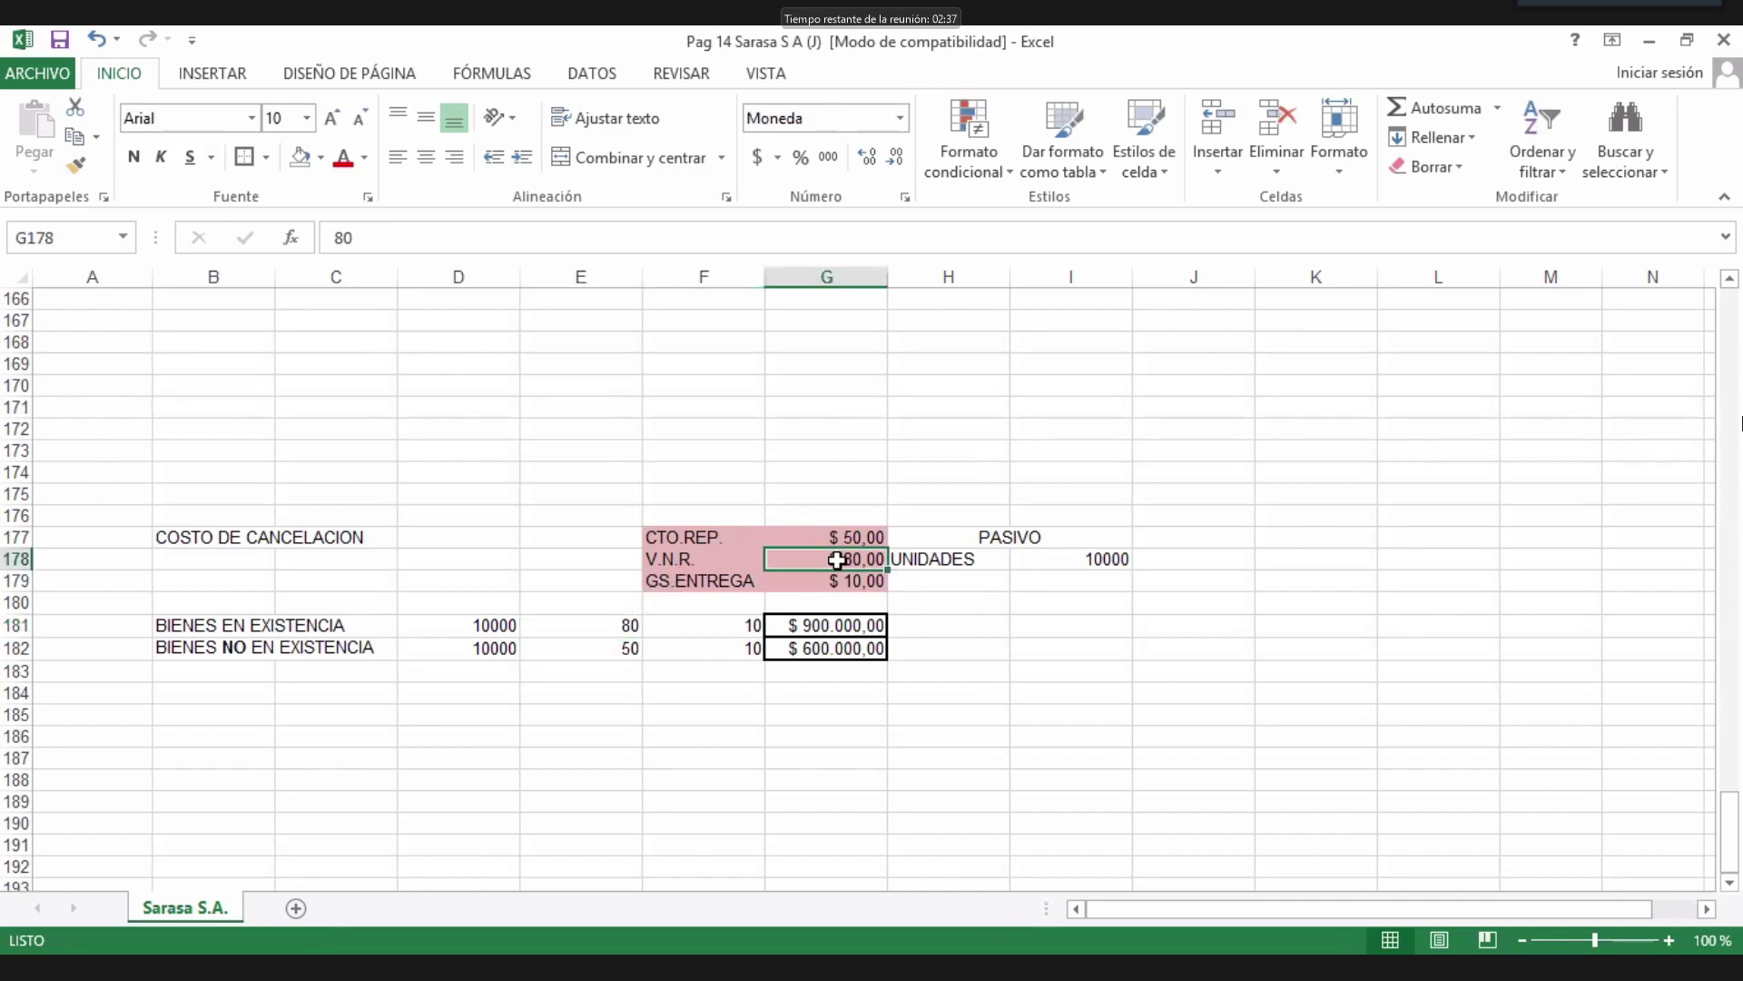
click(659, 558)
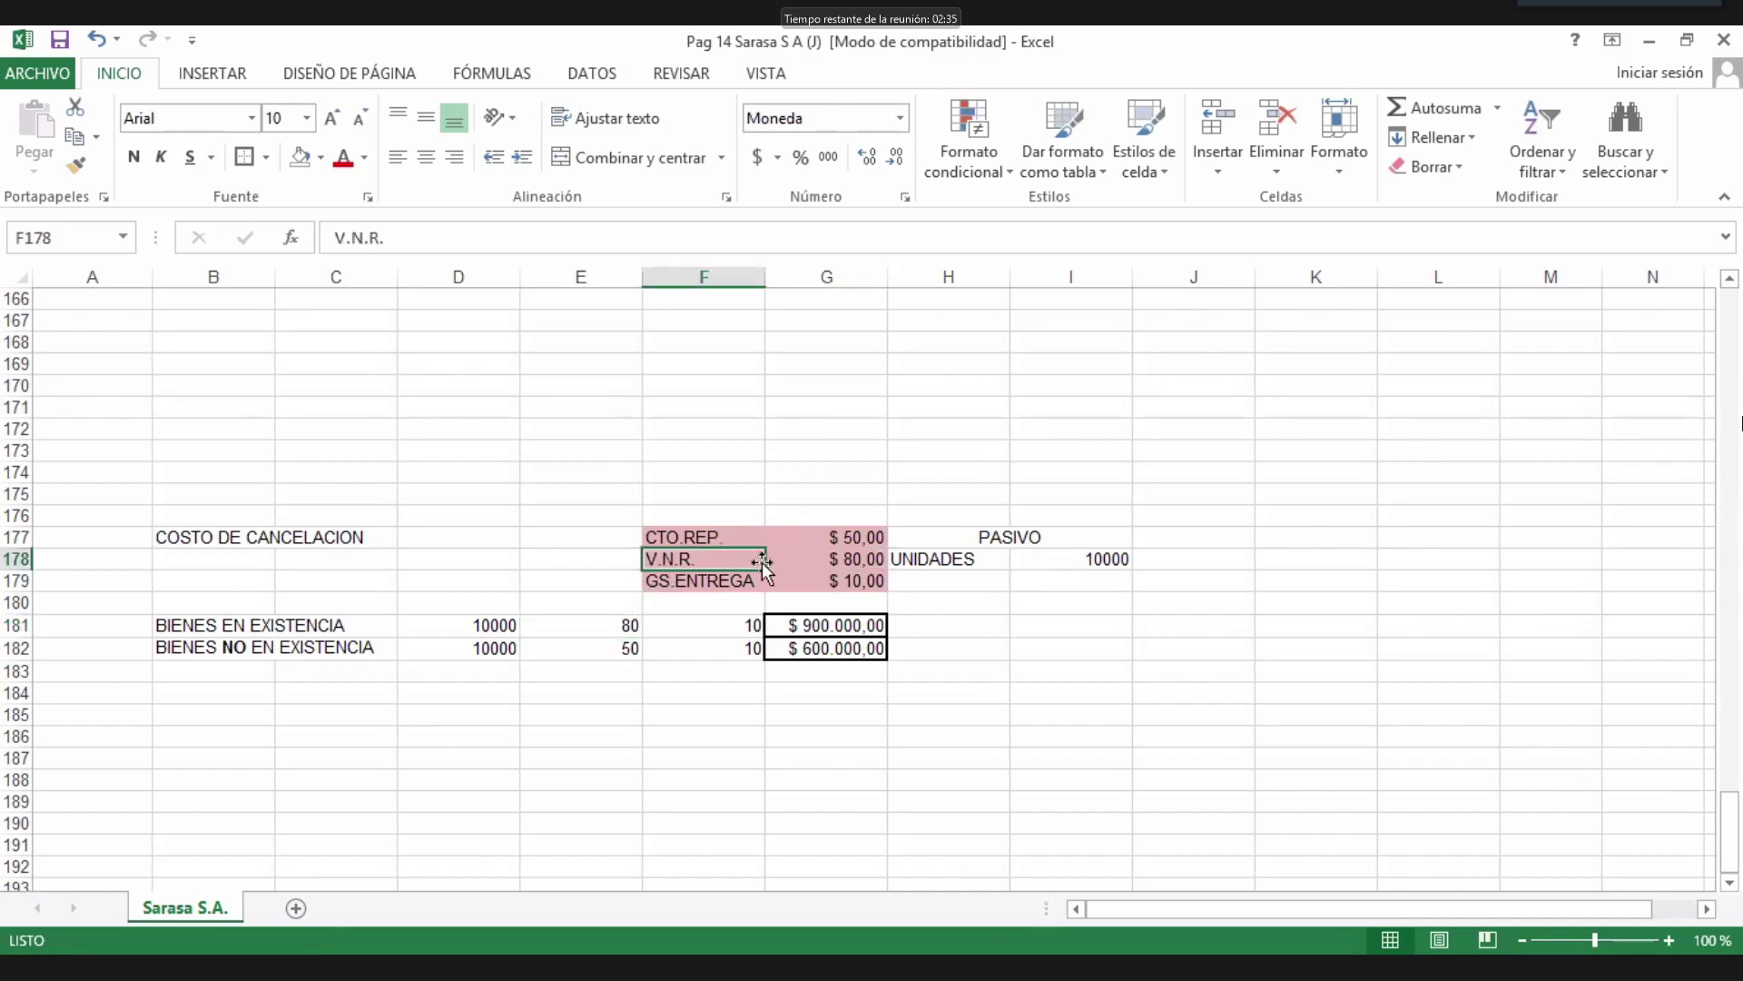
click(836, 556)
click(602, 623)
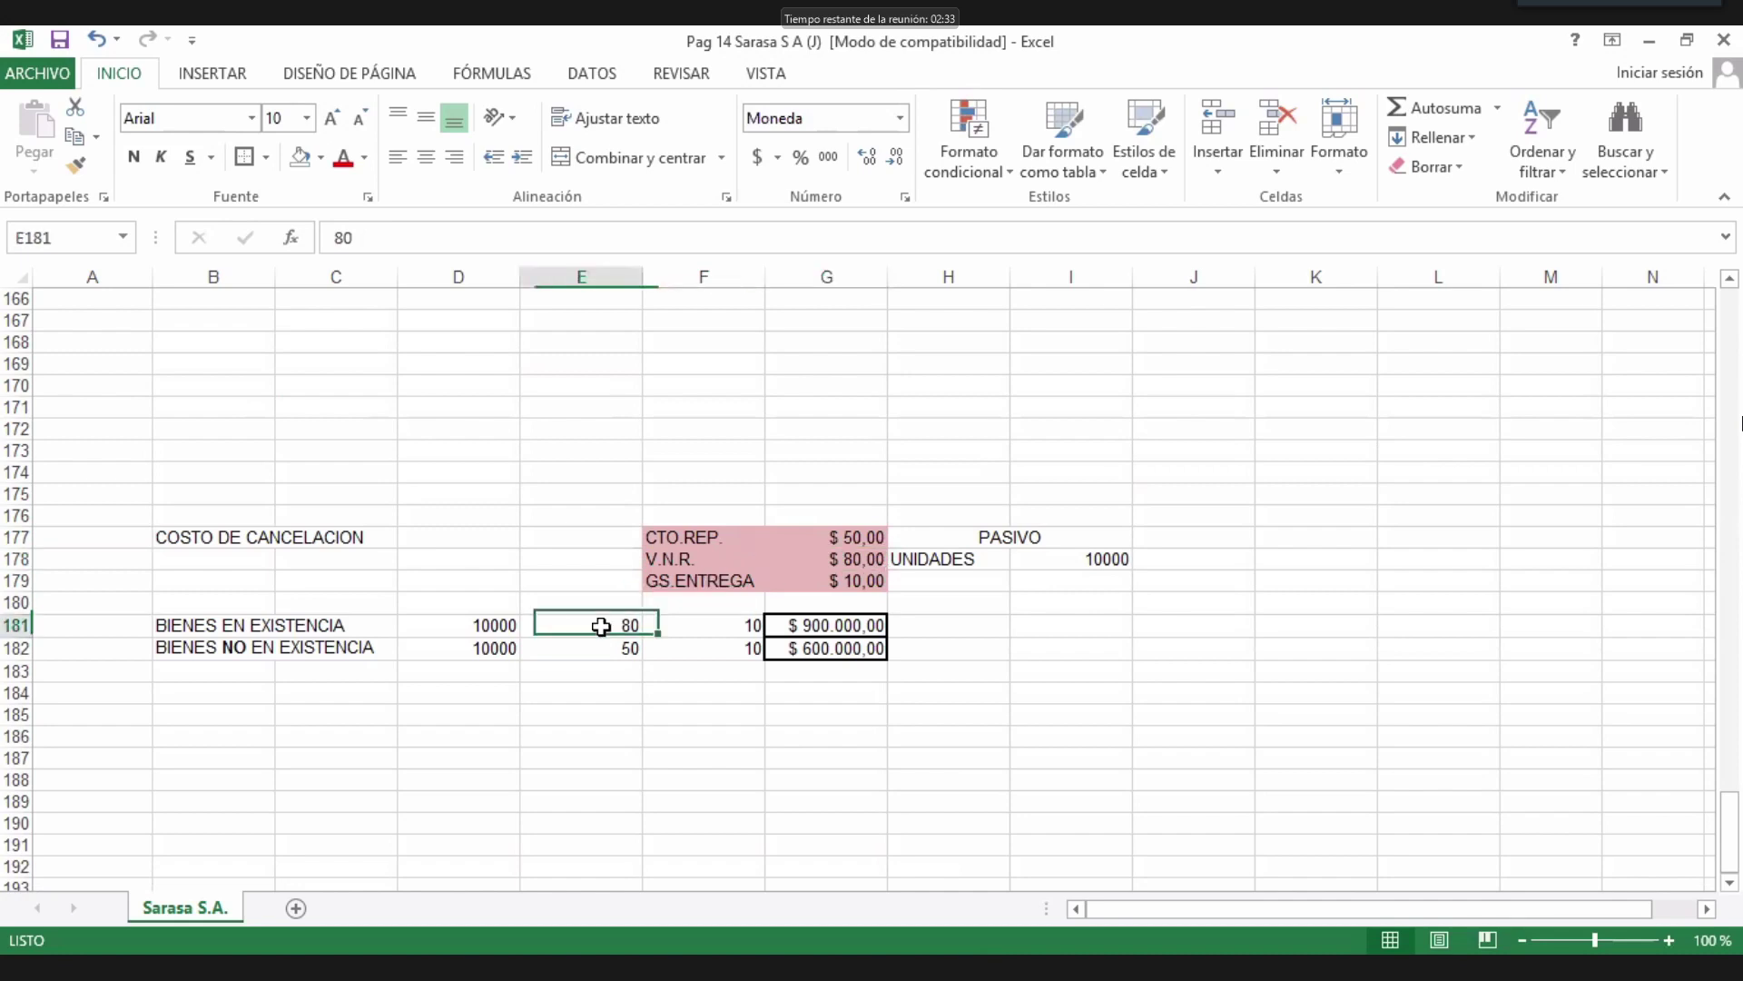
click(708, 623)
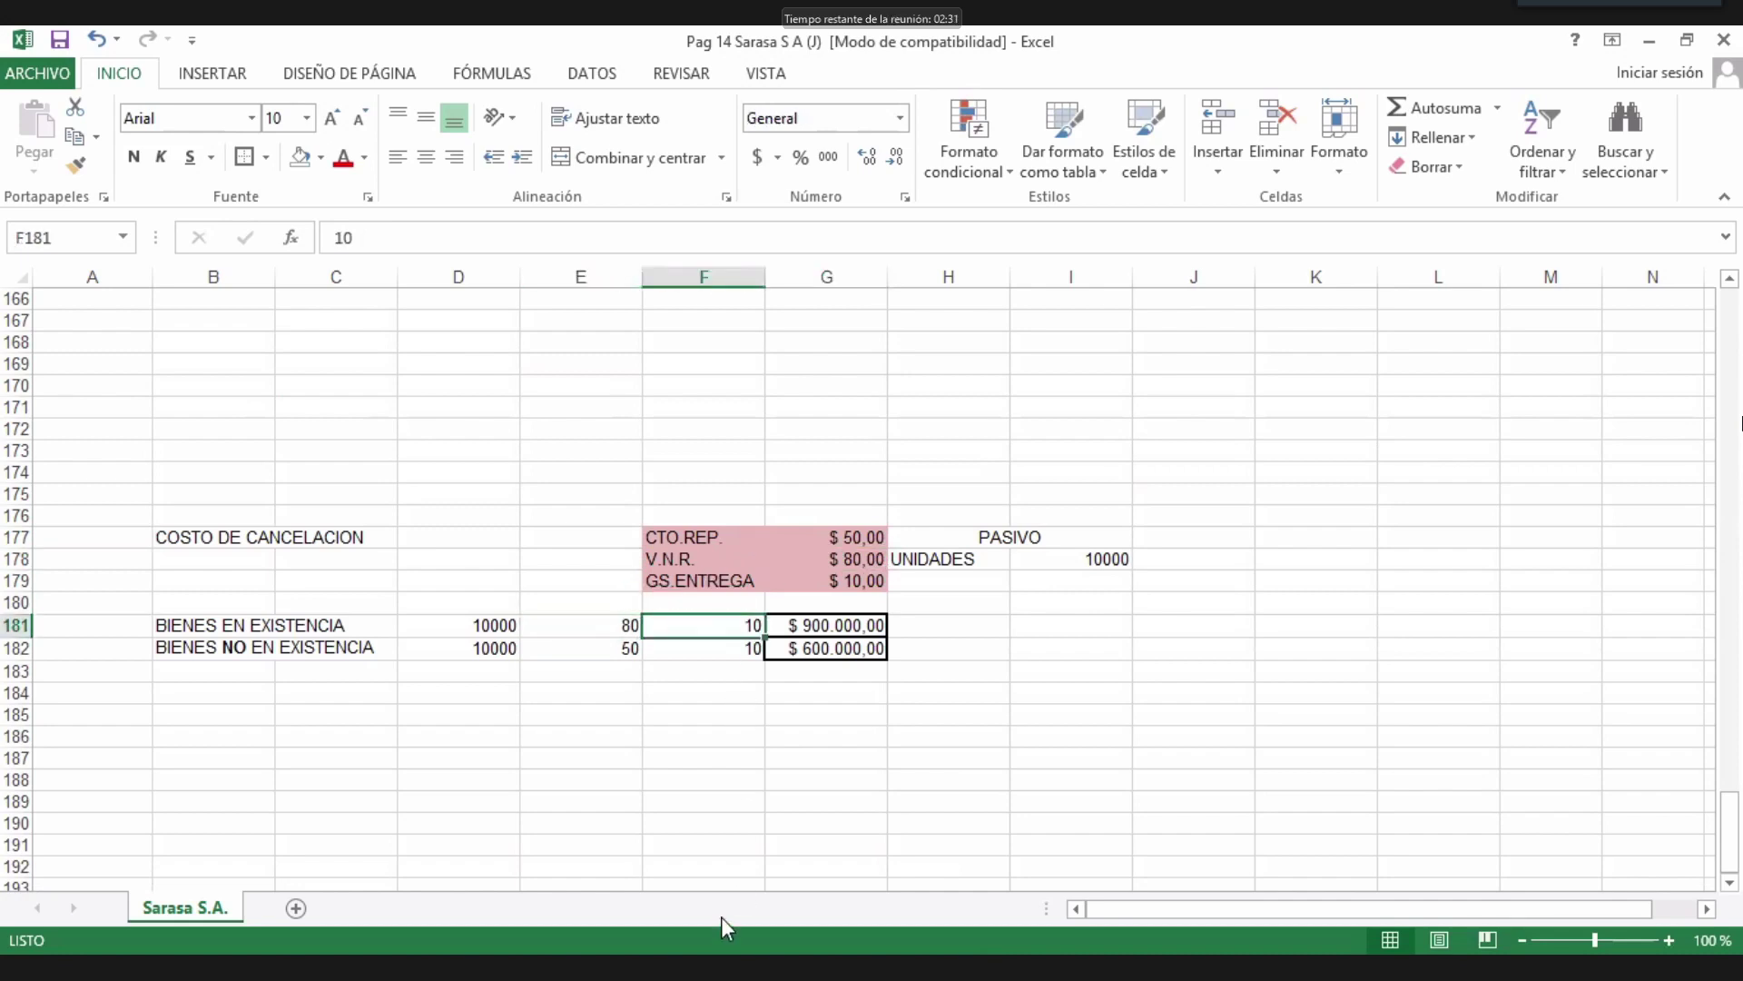
click(752, 847)
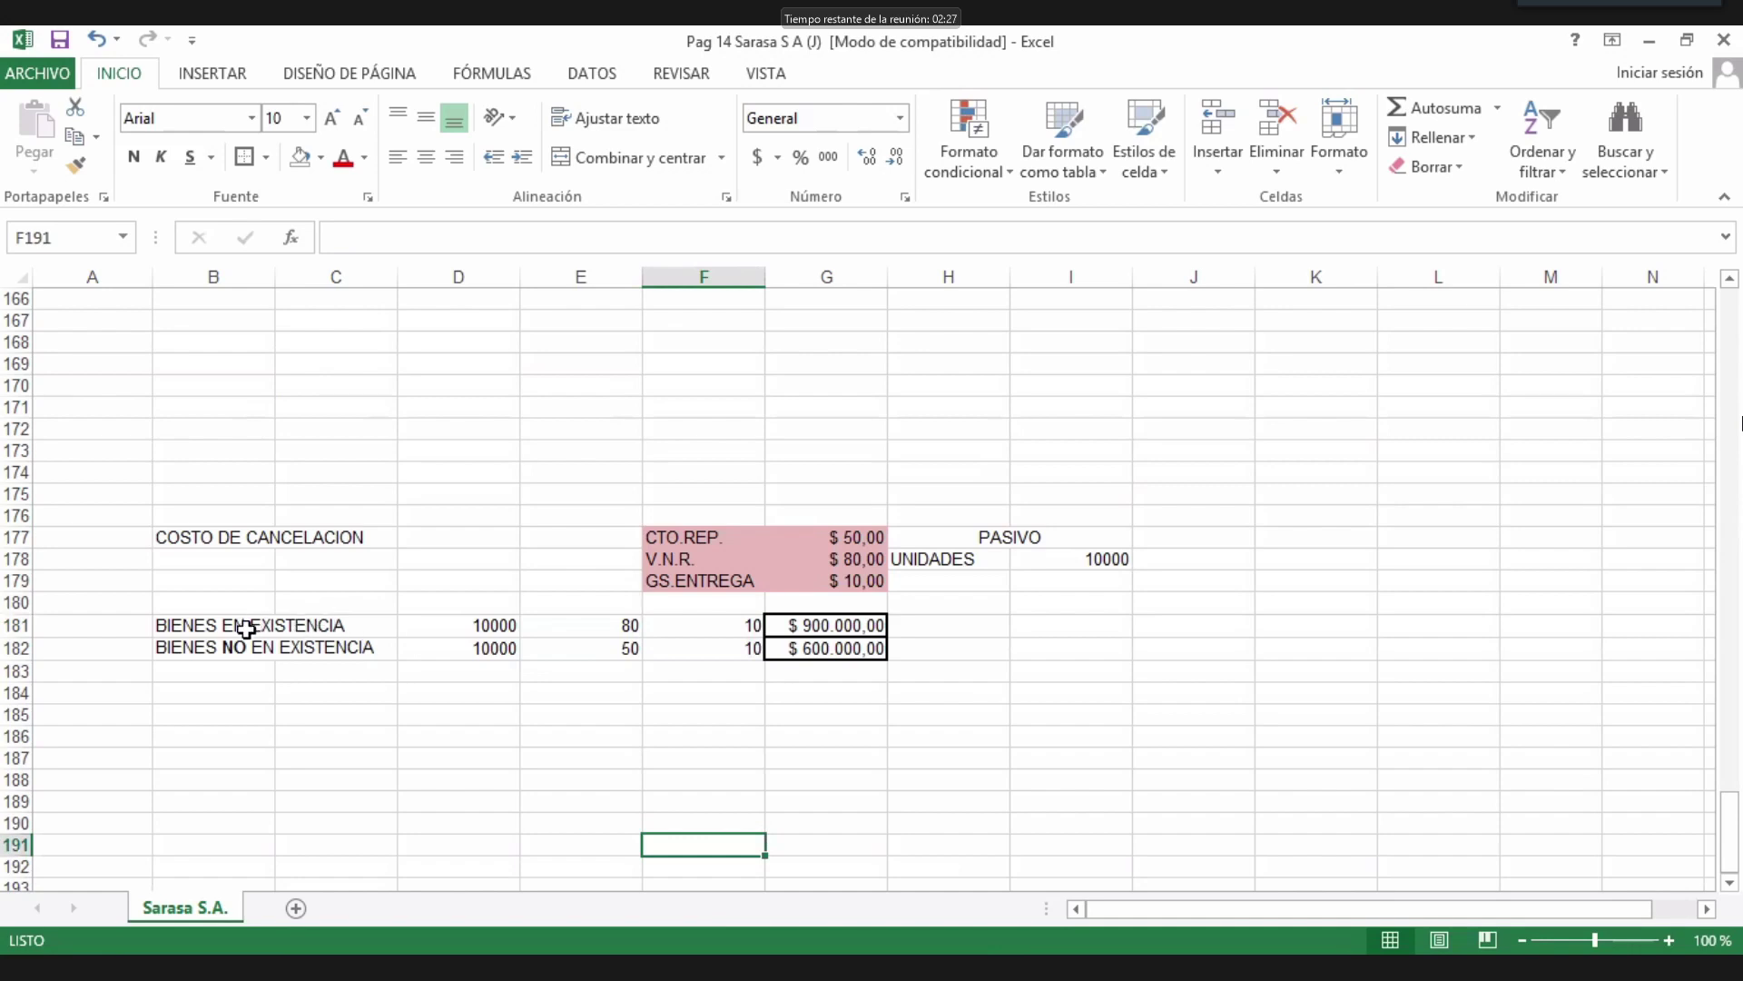
Compare the BIENES EN EXISTENCIA and BIENES NO EN EXISTENCIA rows, checking the total formulas in G181 and G182.
click(942, 627)
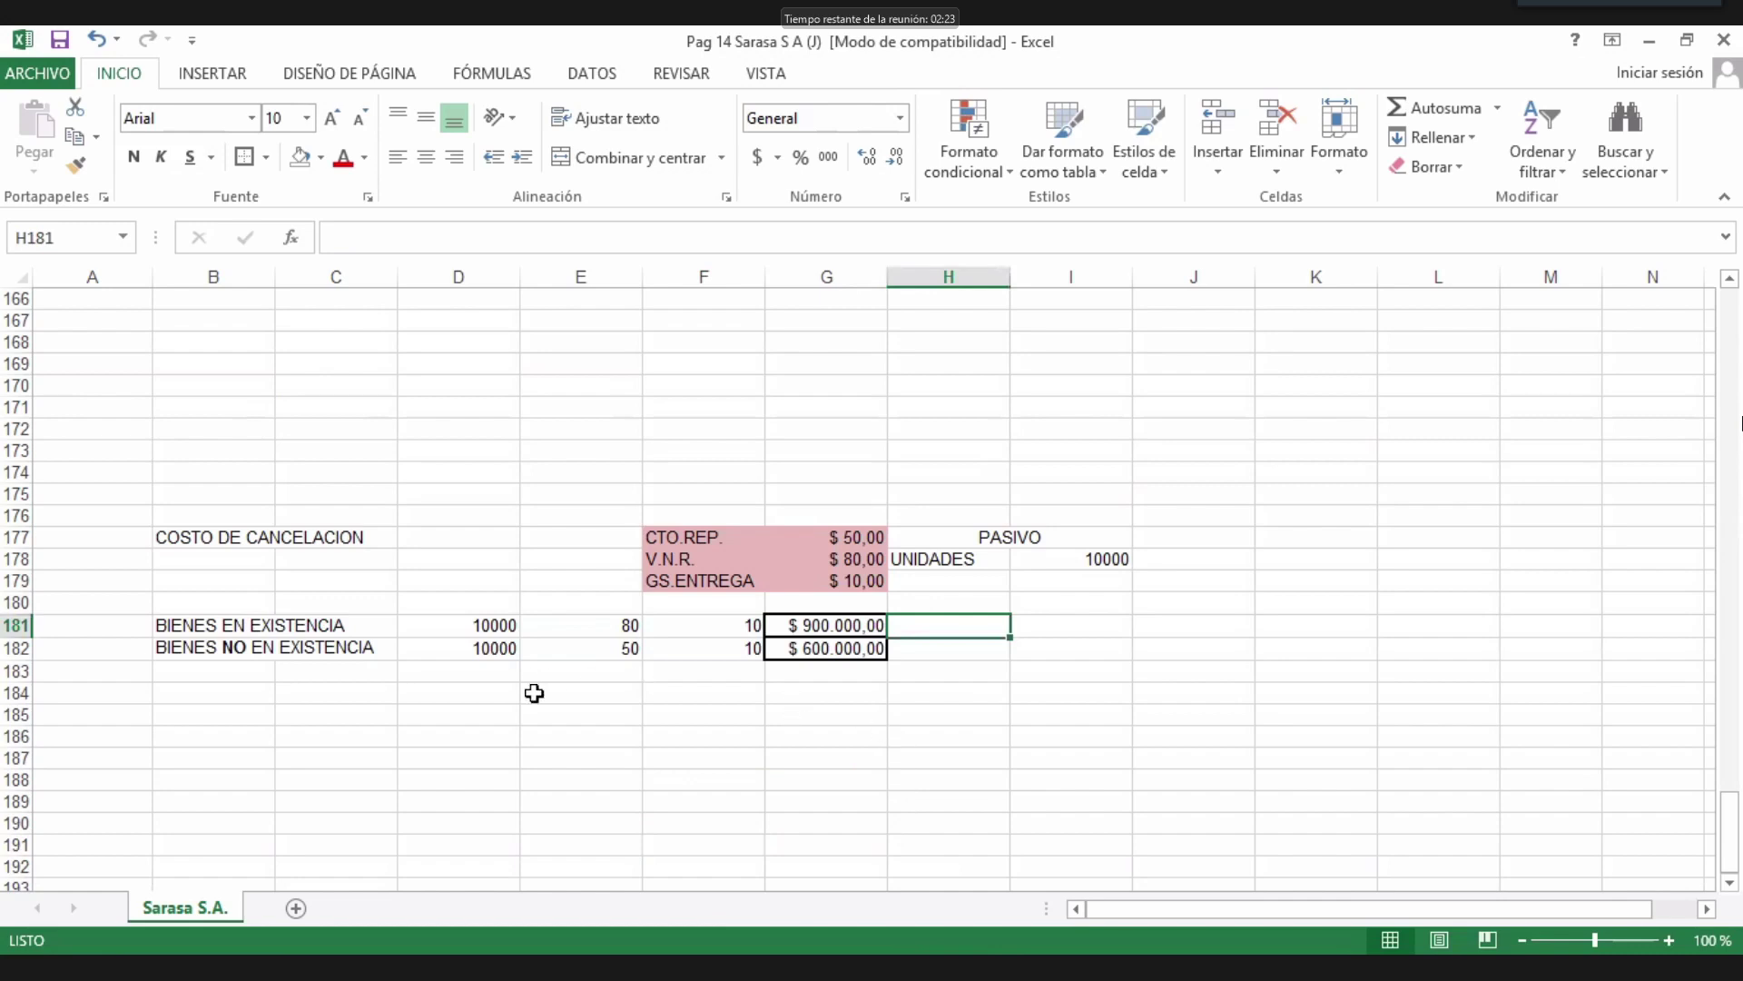
click(229, 647)
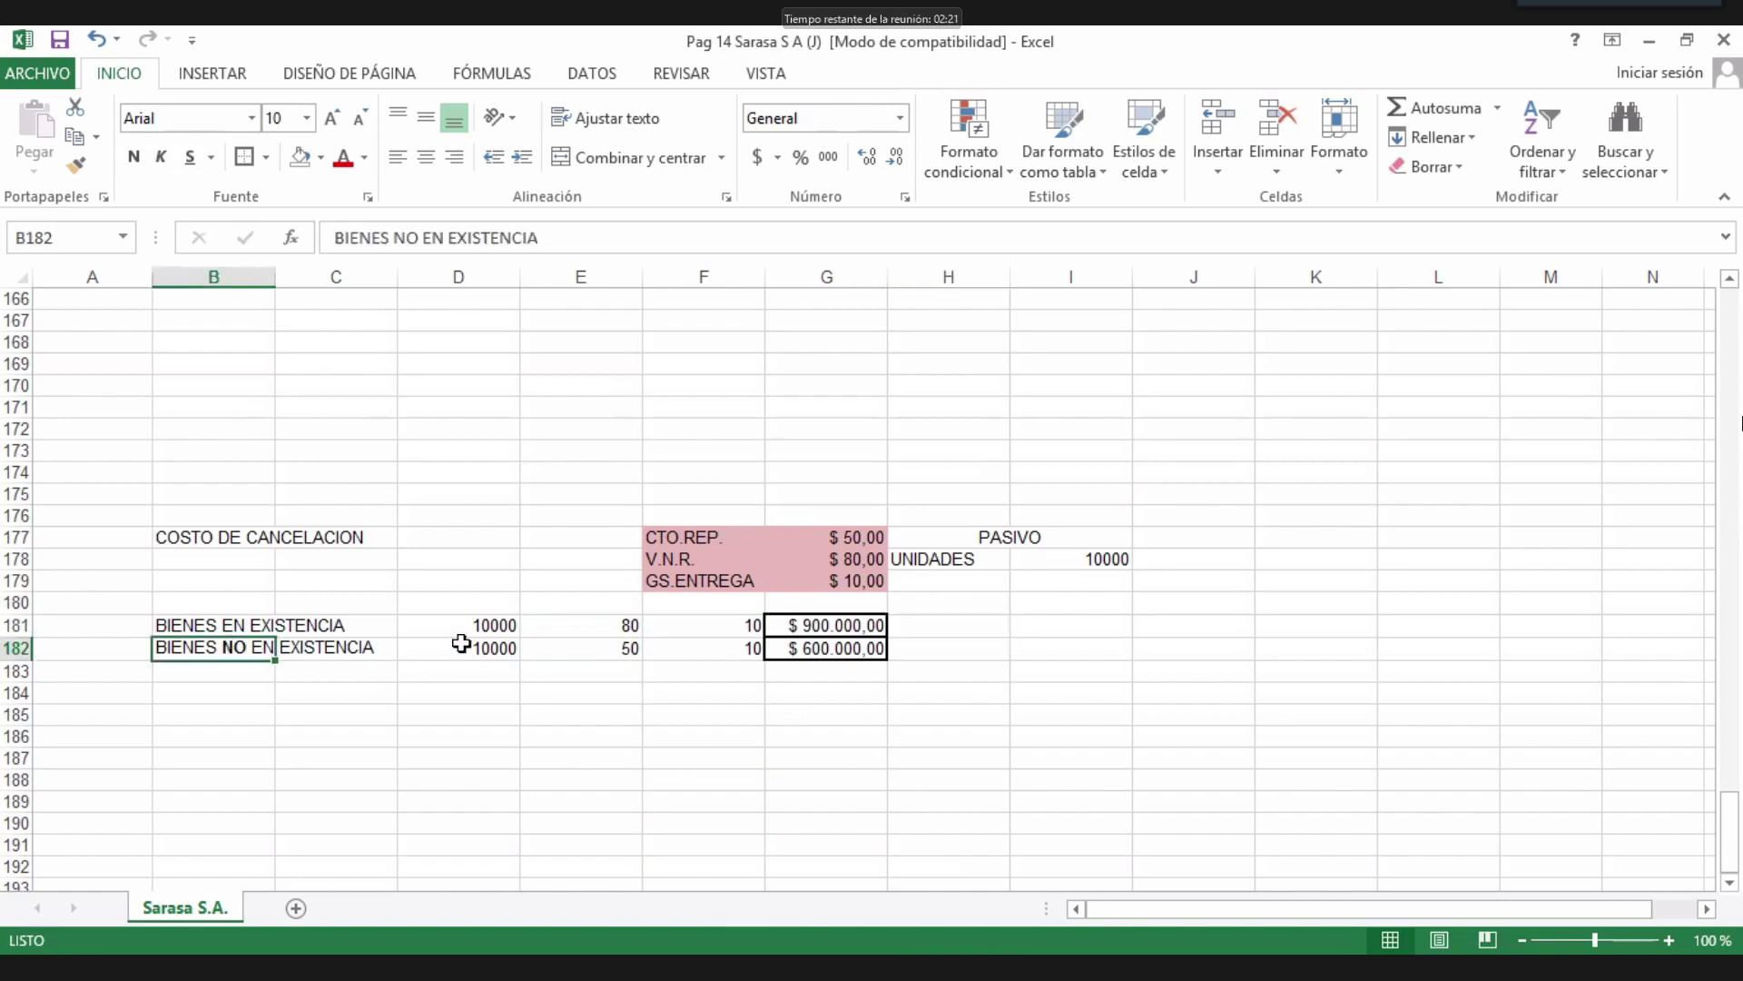
click(926, 647)
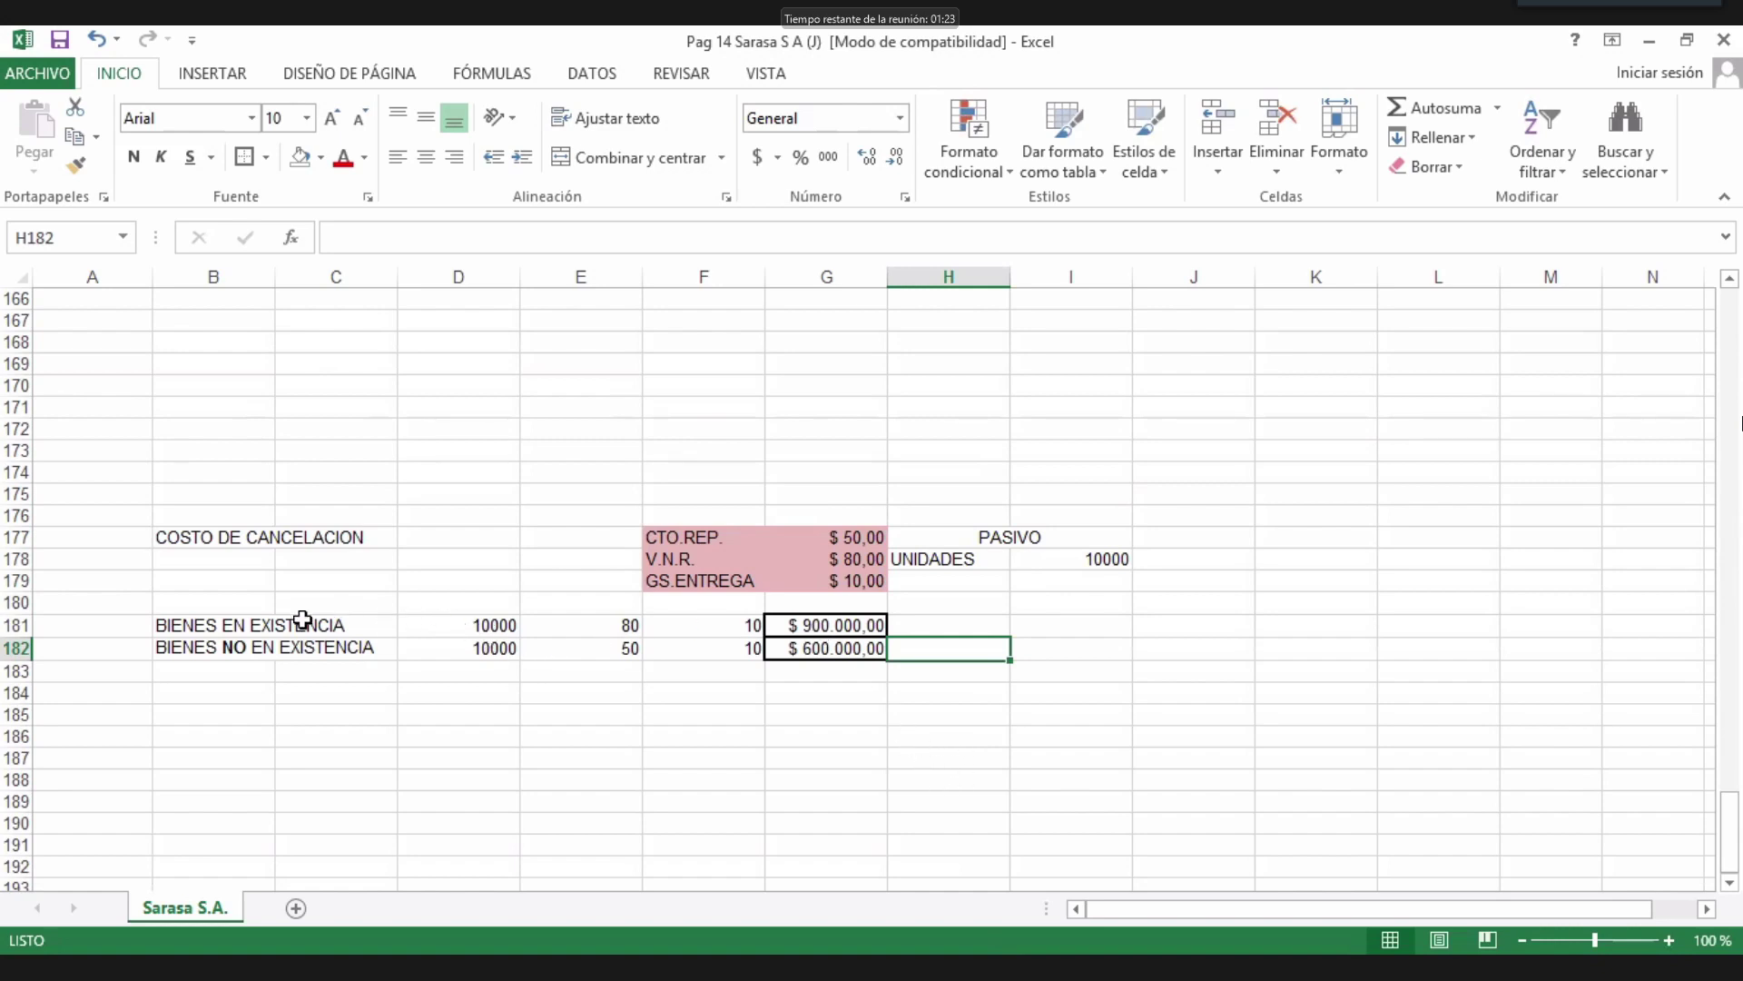
drag(186, 625, 841, 626)
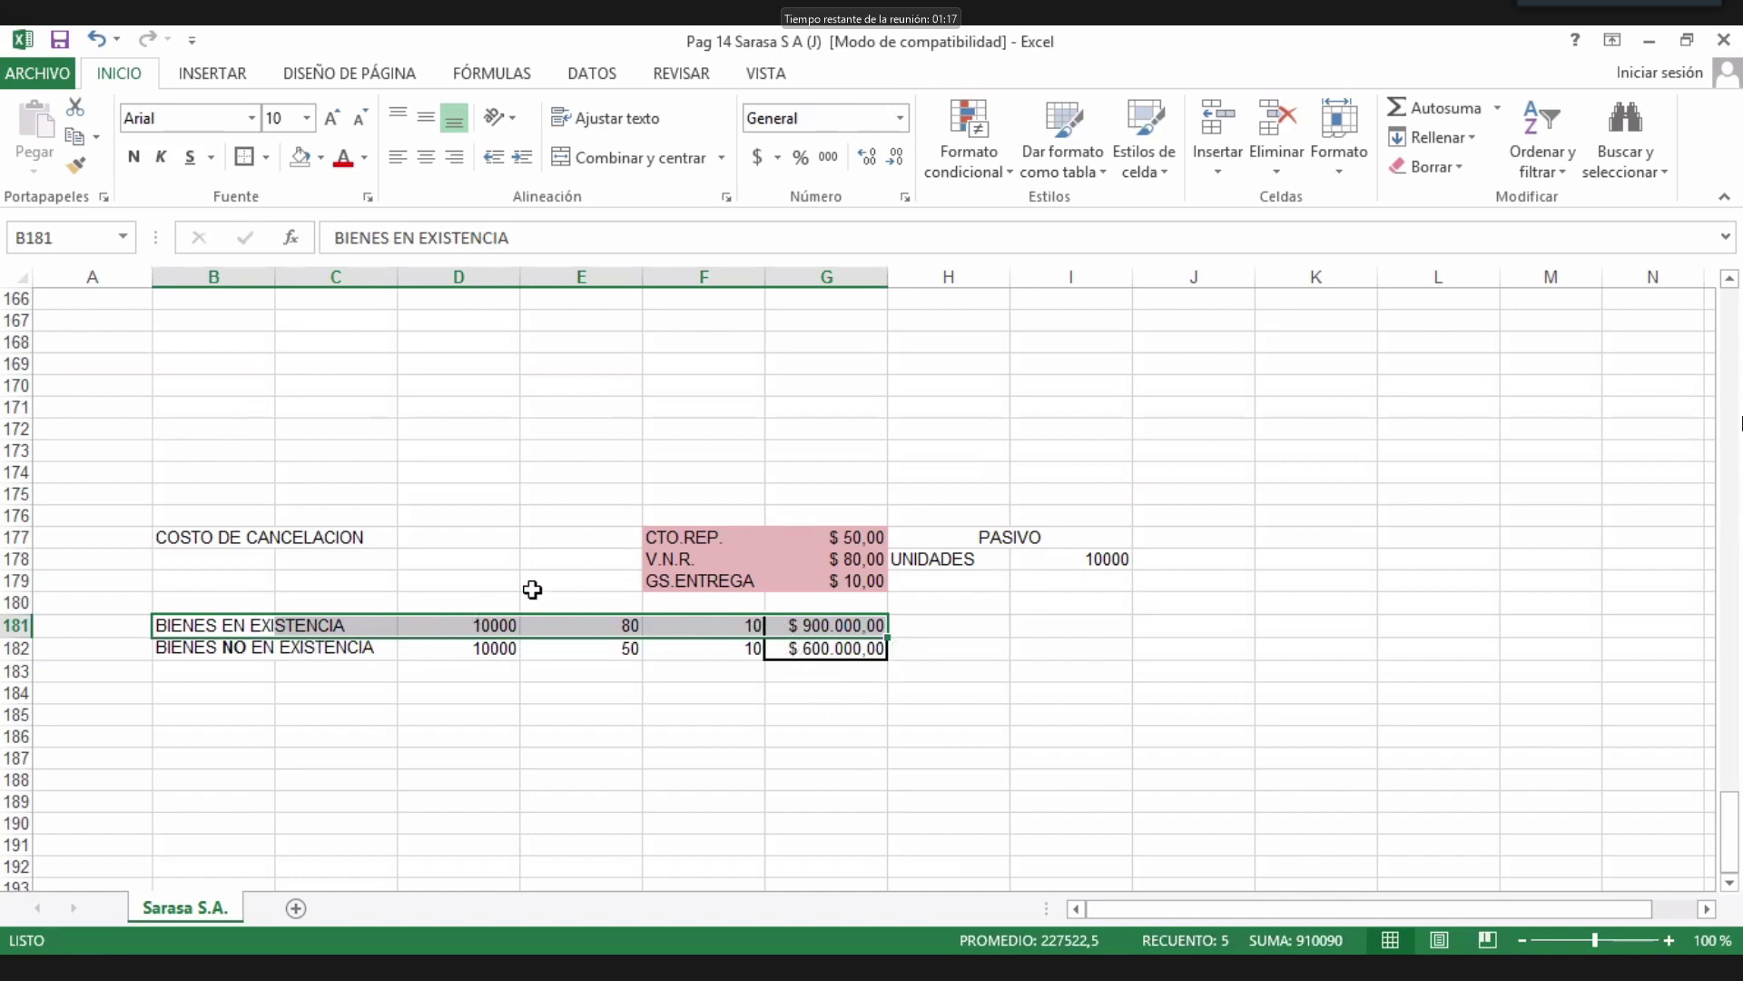
click(795, 626)
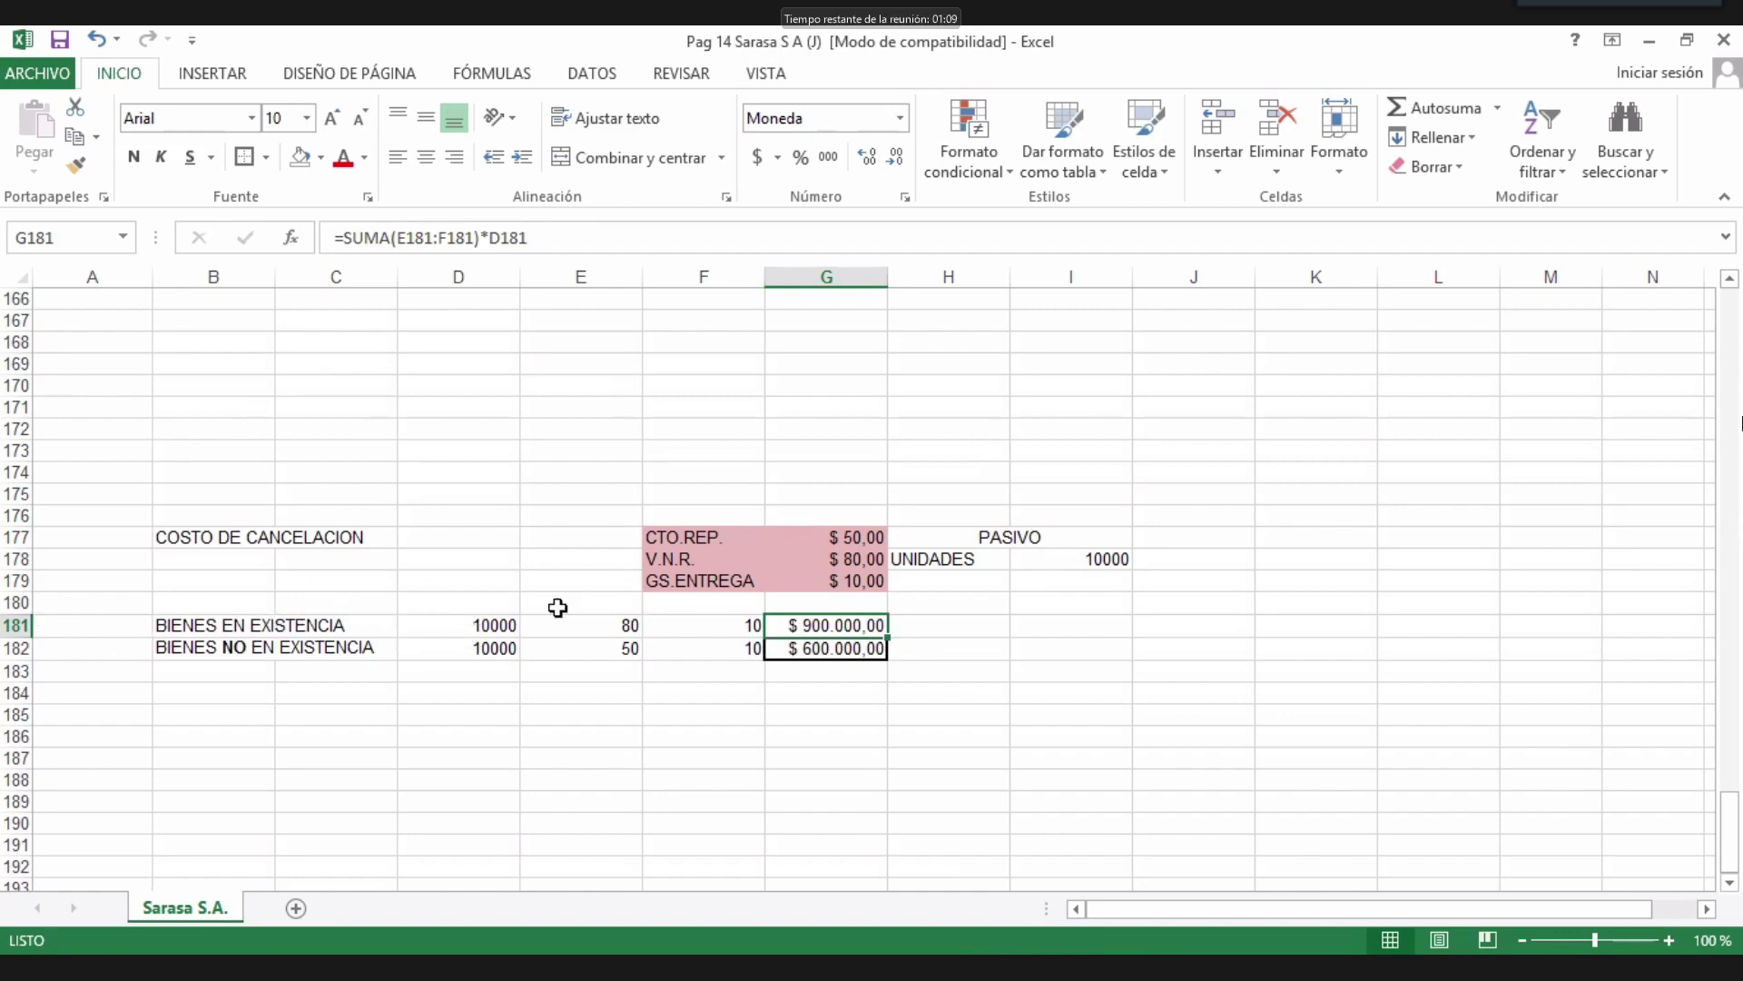
click(260, 626)
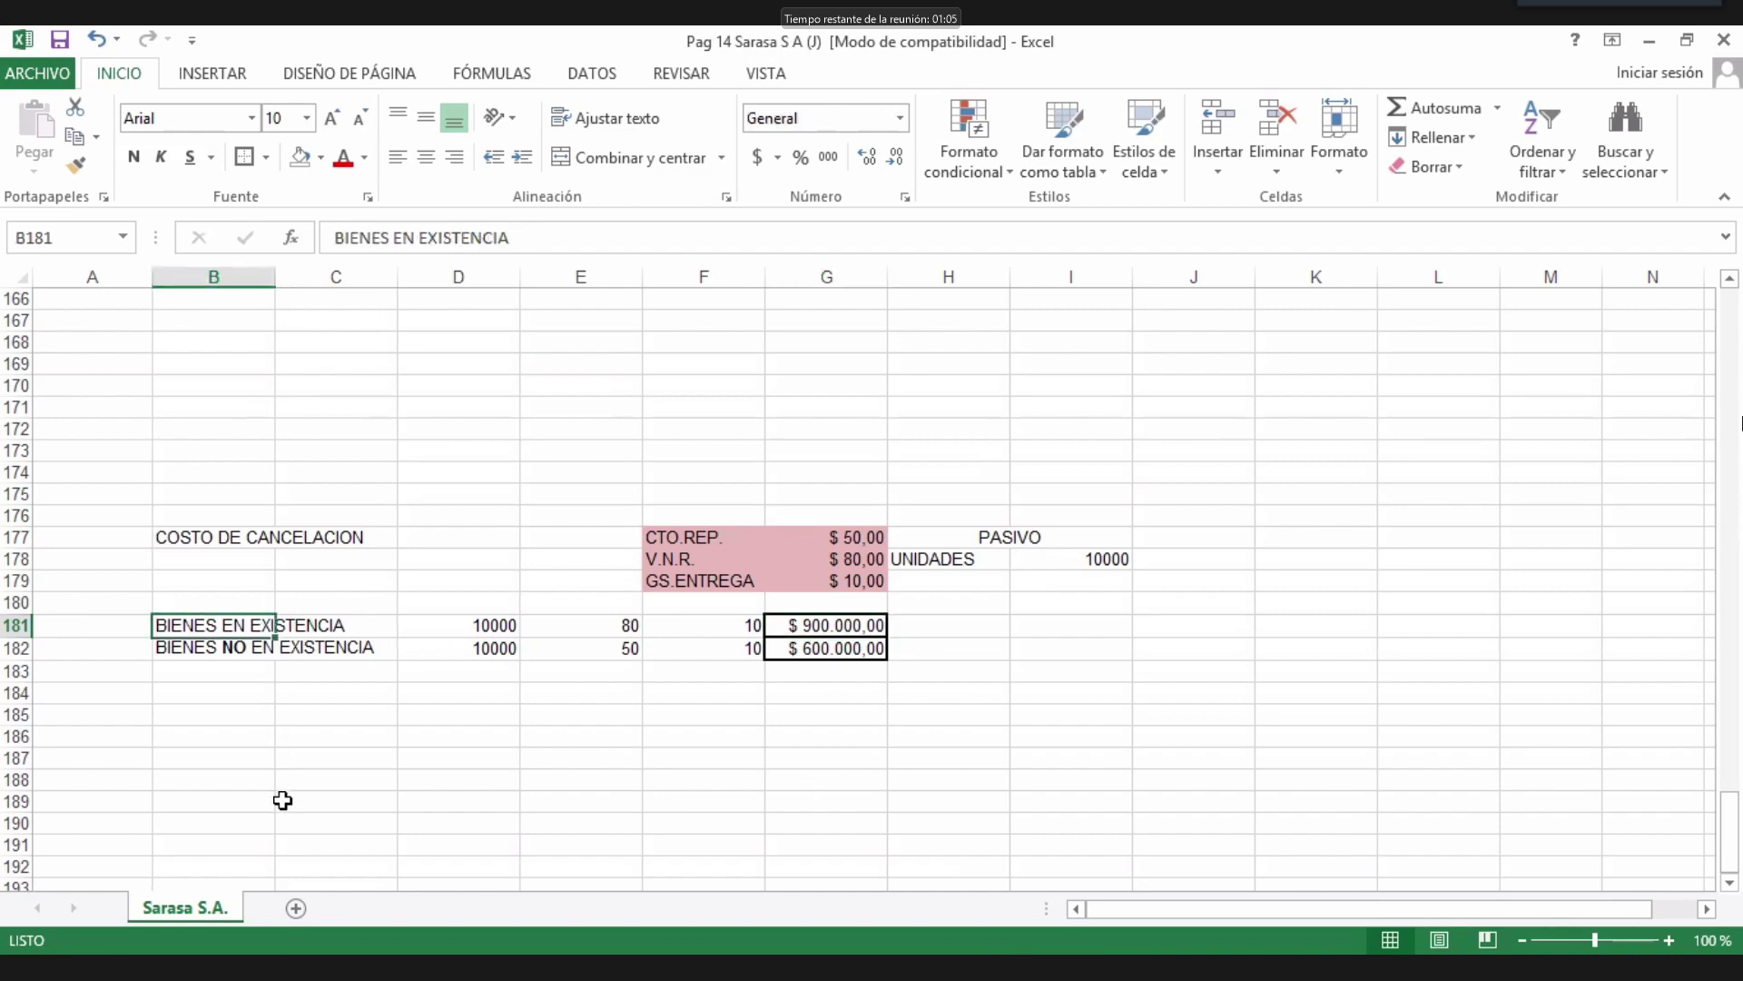
click(242, 646)
click(818, 647)
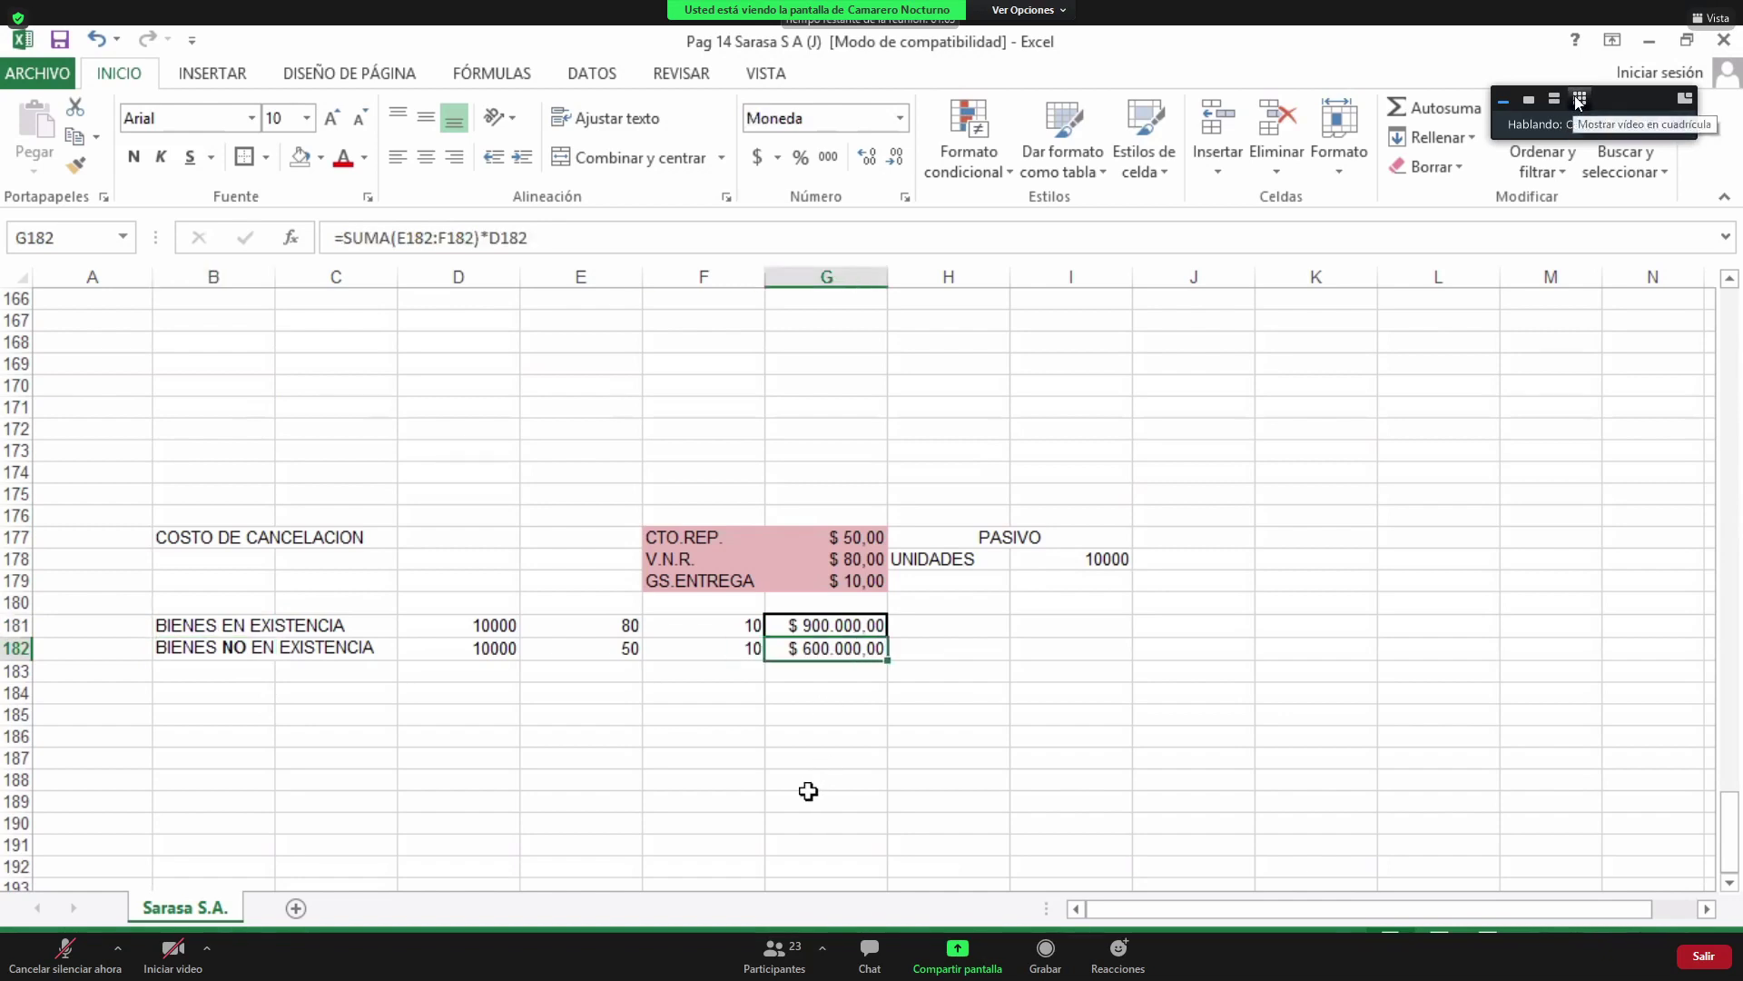
Show the meeting participants in a video grid, look through its pages, and collapse the video panel.
click(1587, 64)
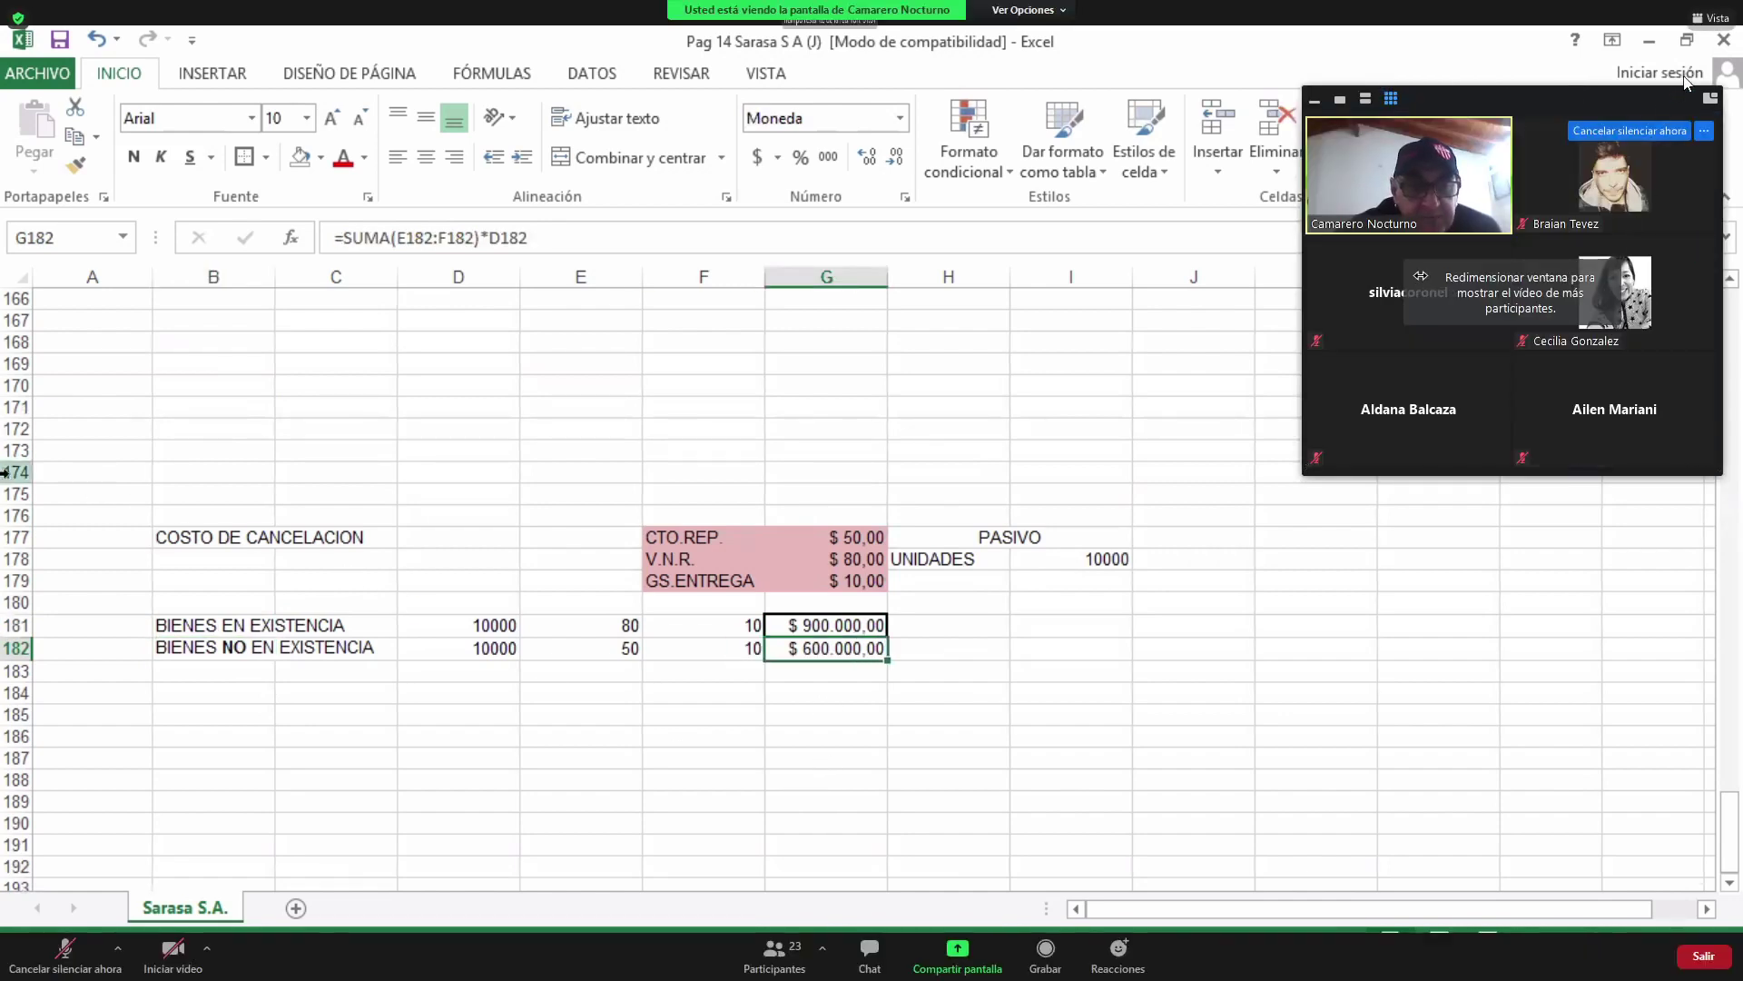
click(1691, 446)
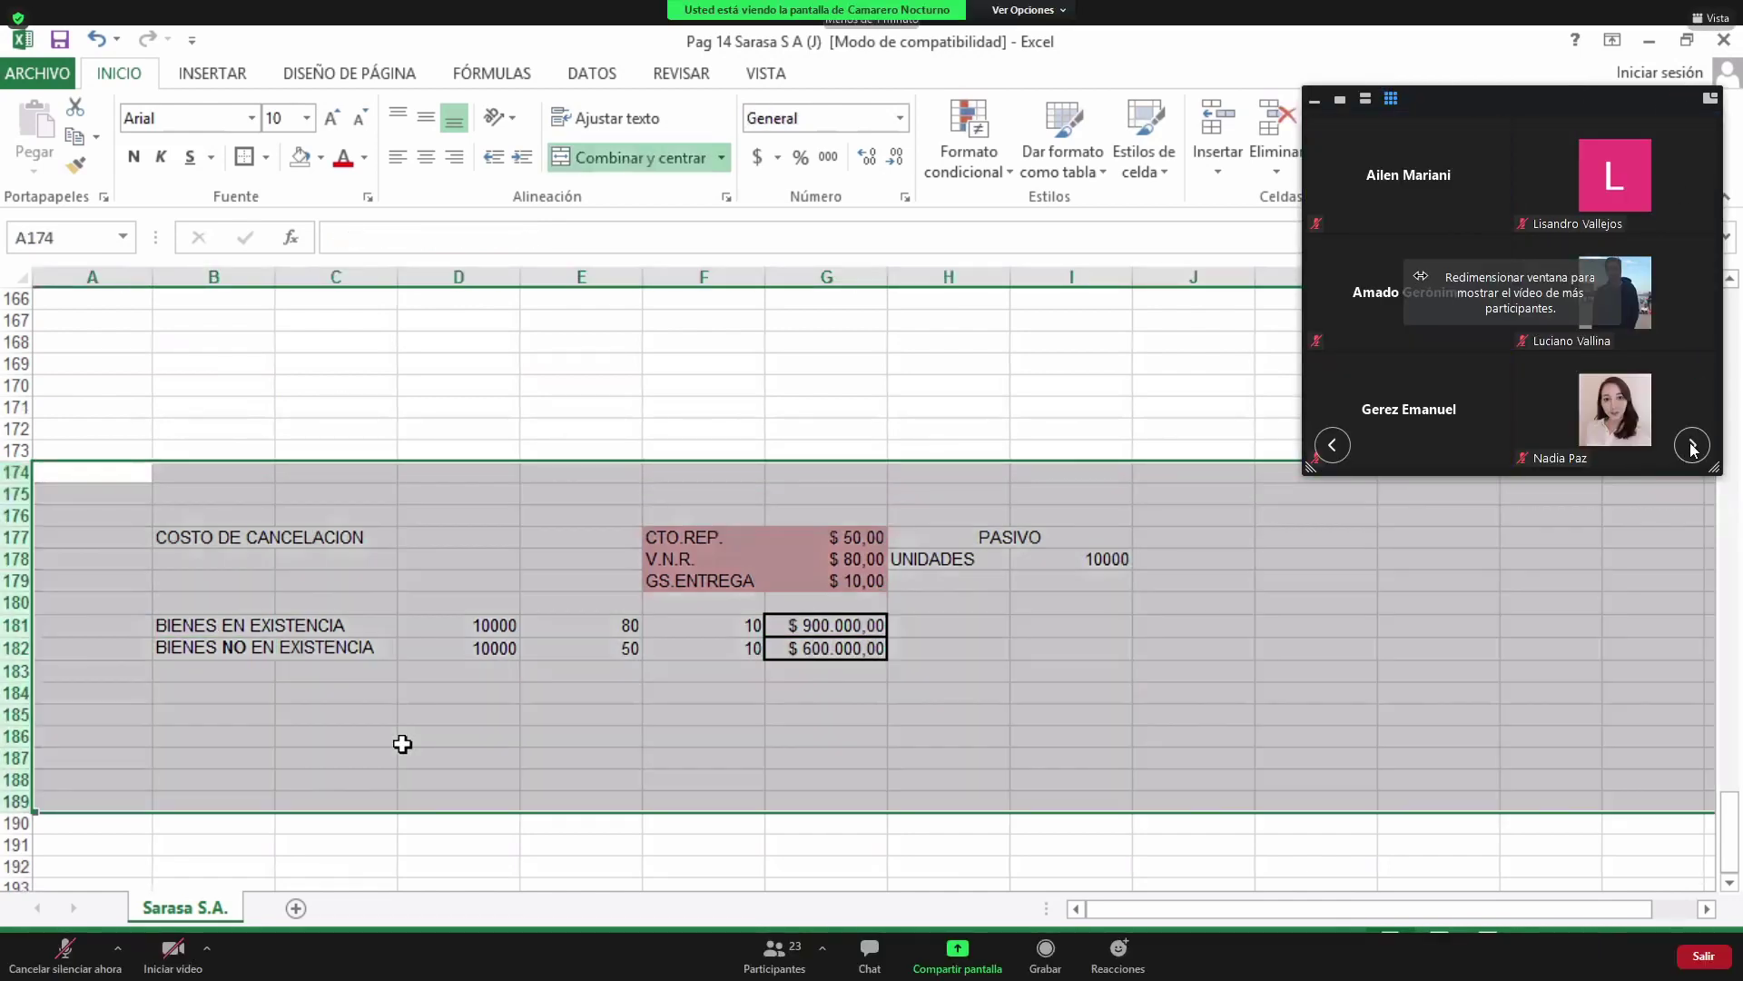
click(1691, 447)
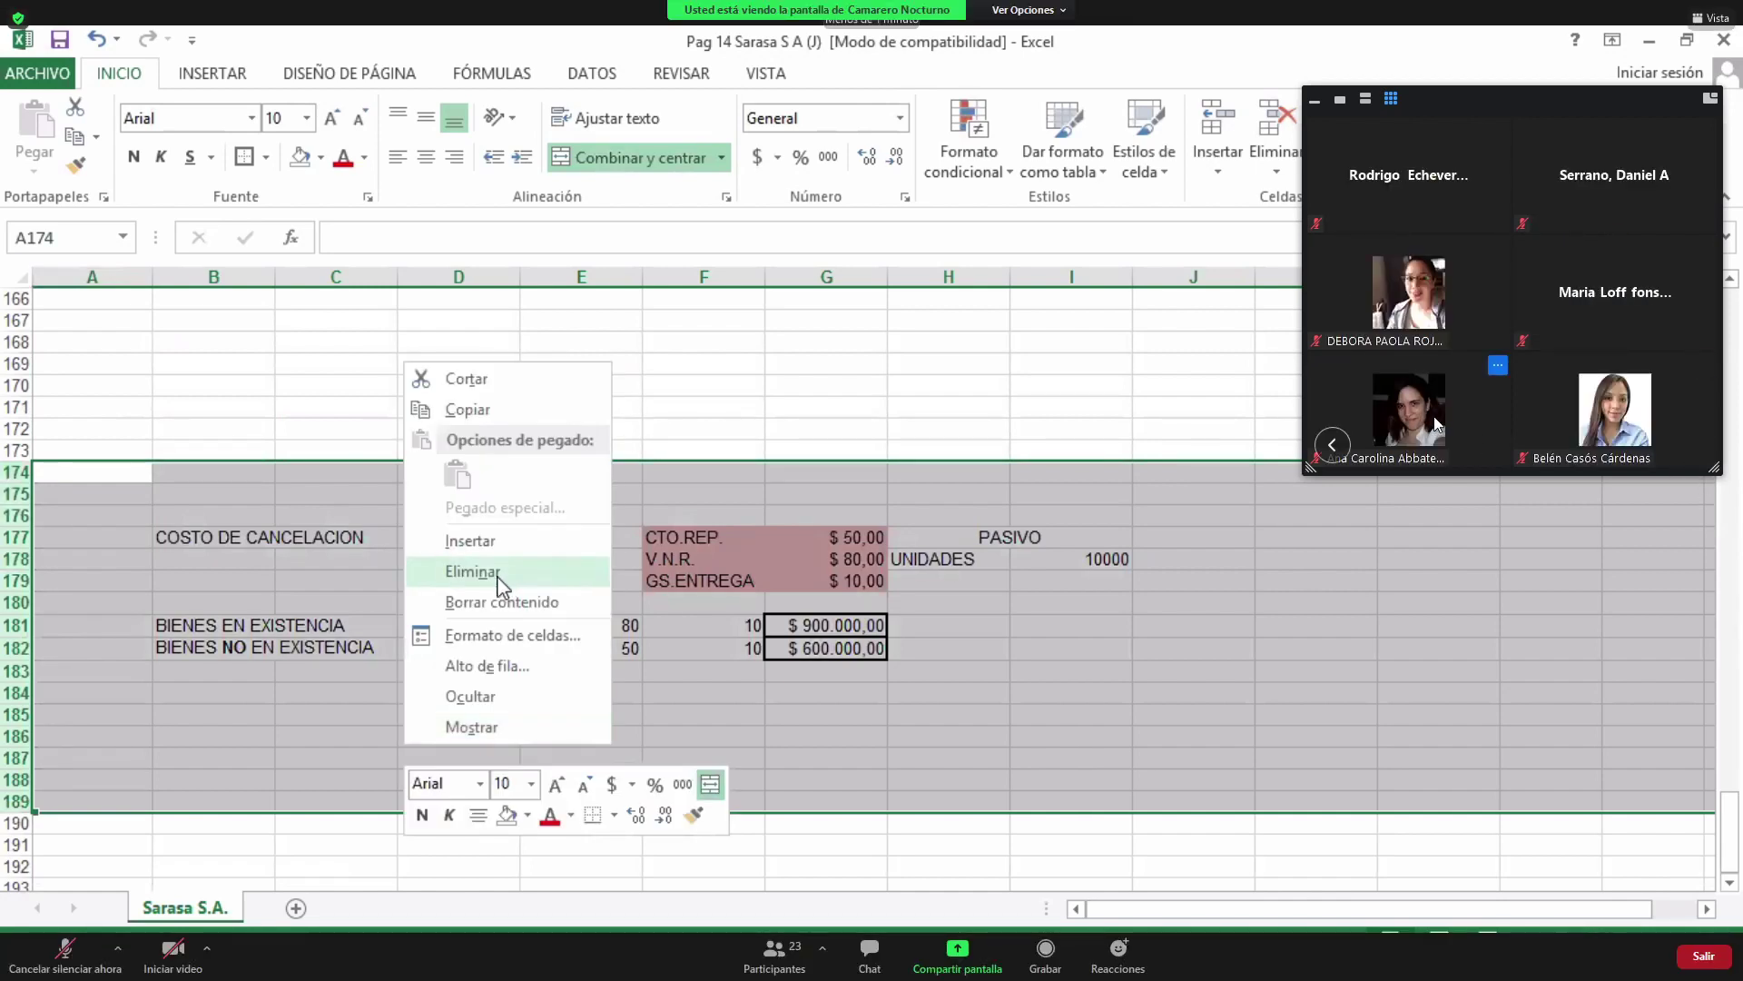
click(1332, 444)
click(1332, 444)
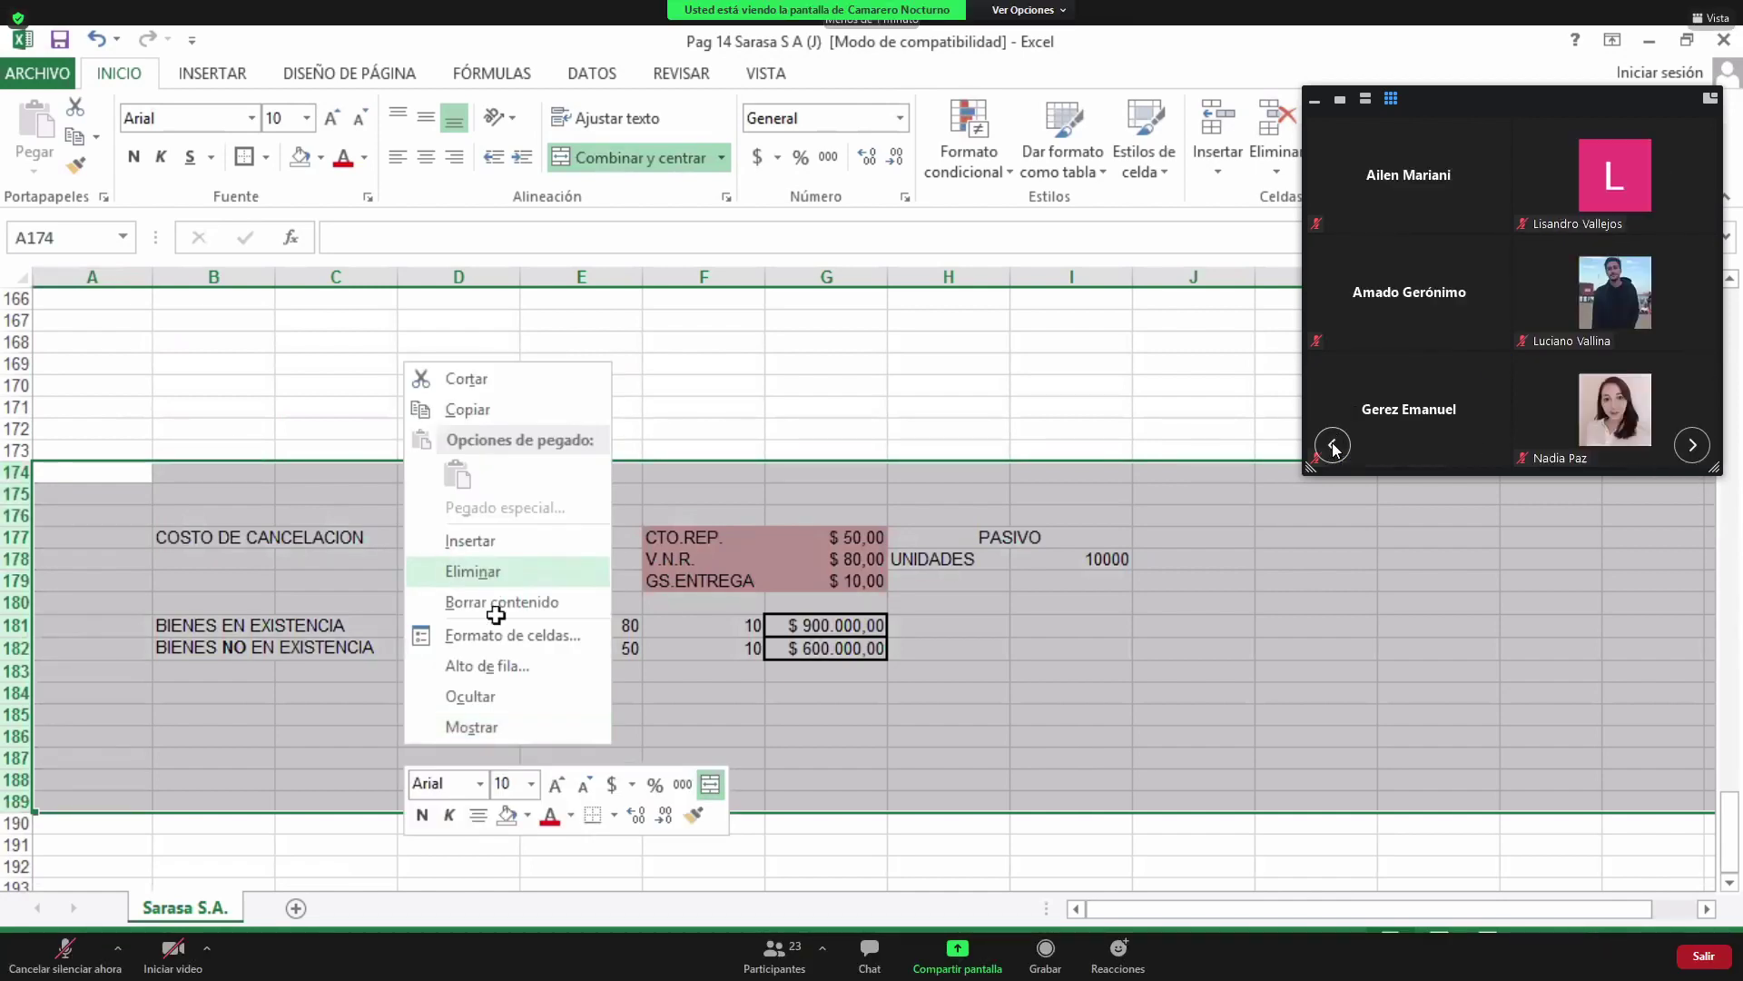
click(1331, 444)
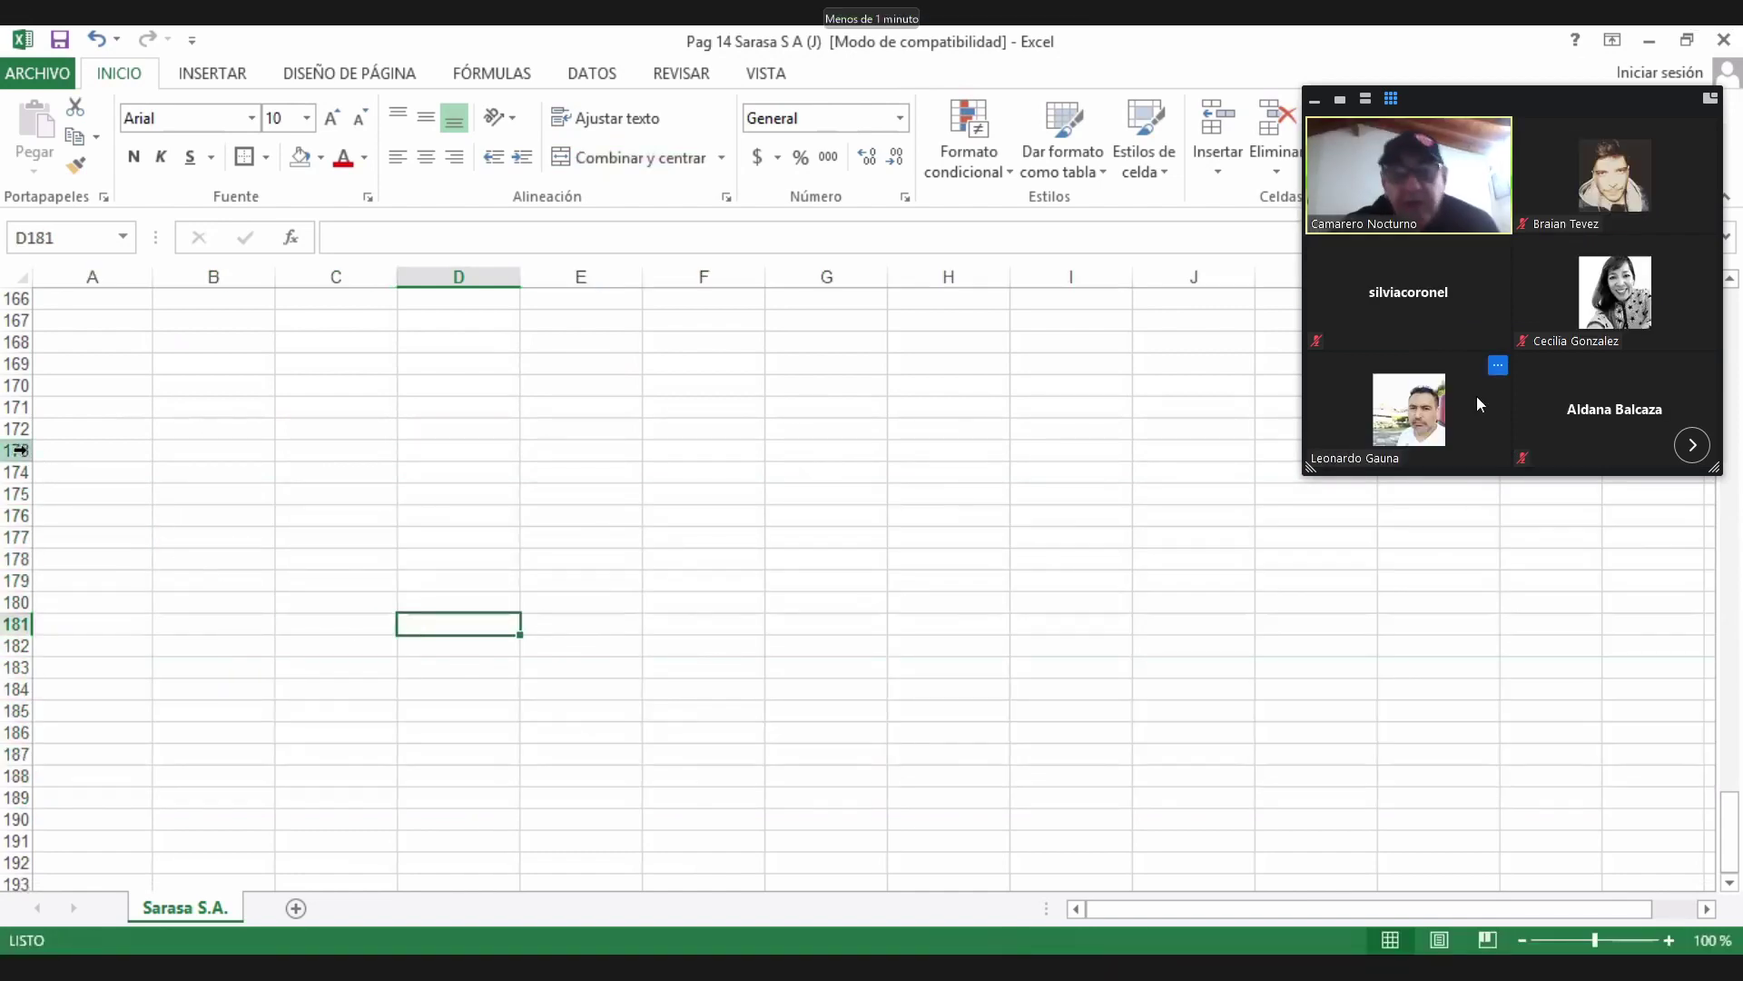
mouse_move(1318, 102)
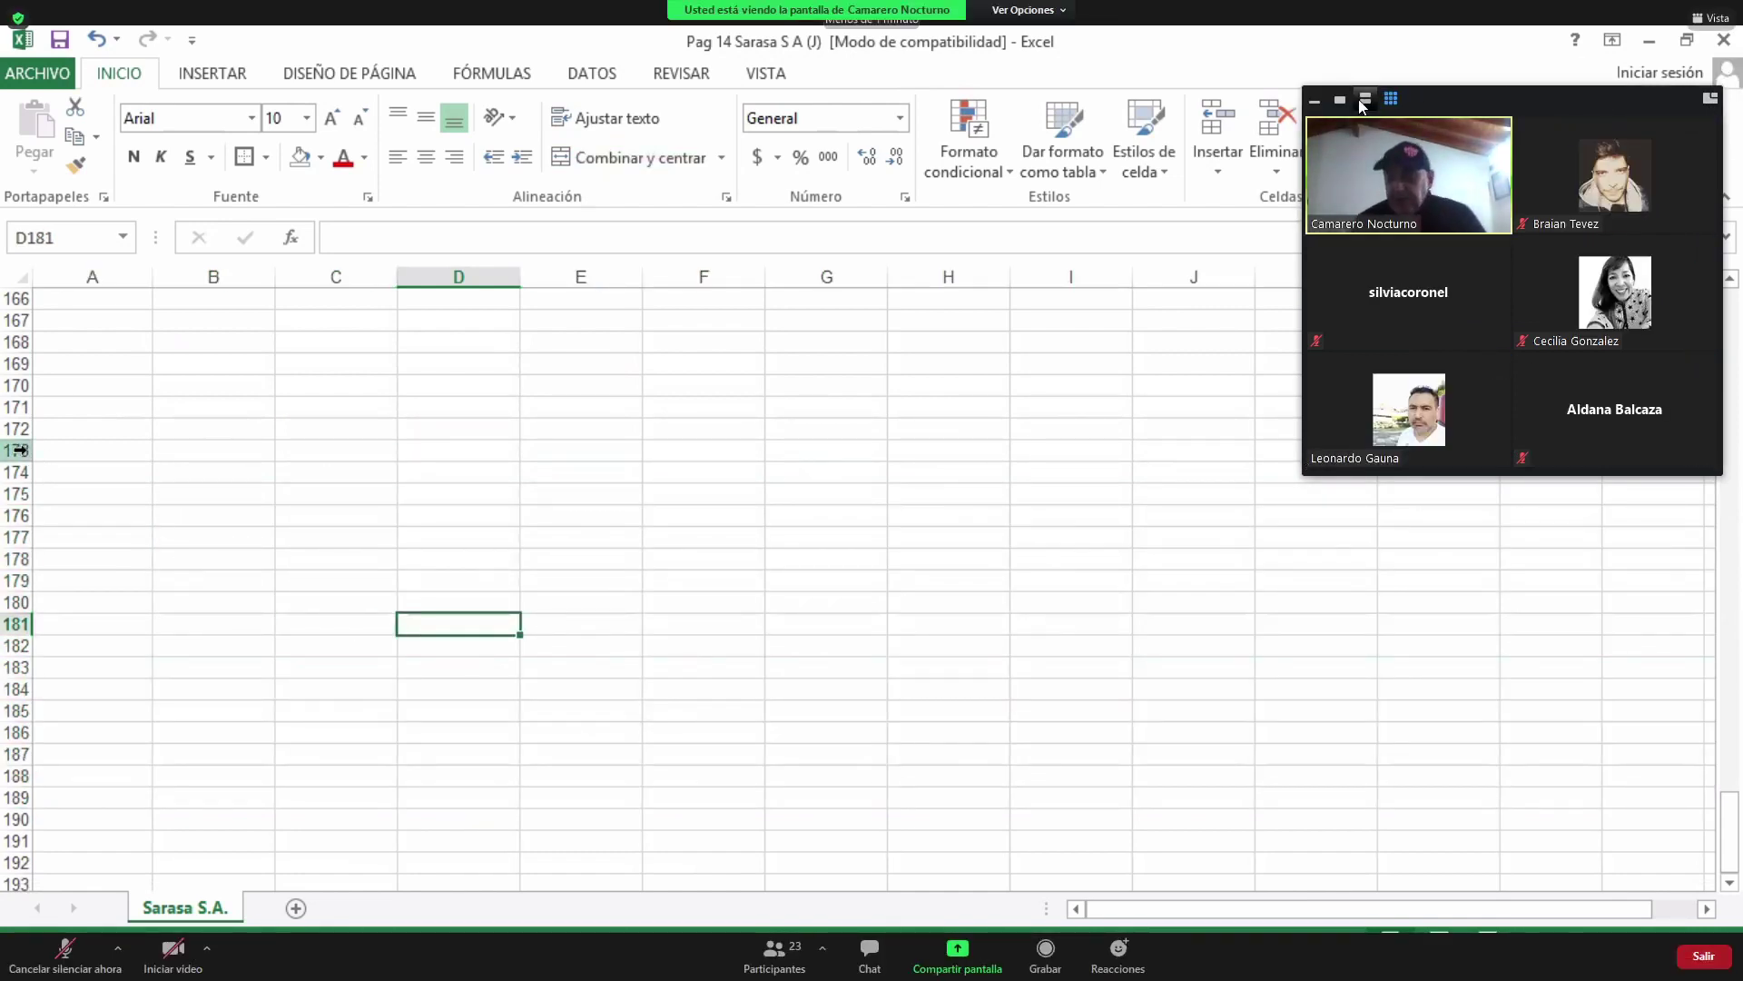
click(1319, 102)
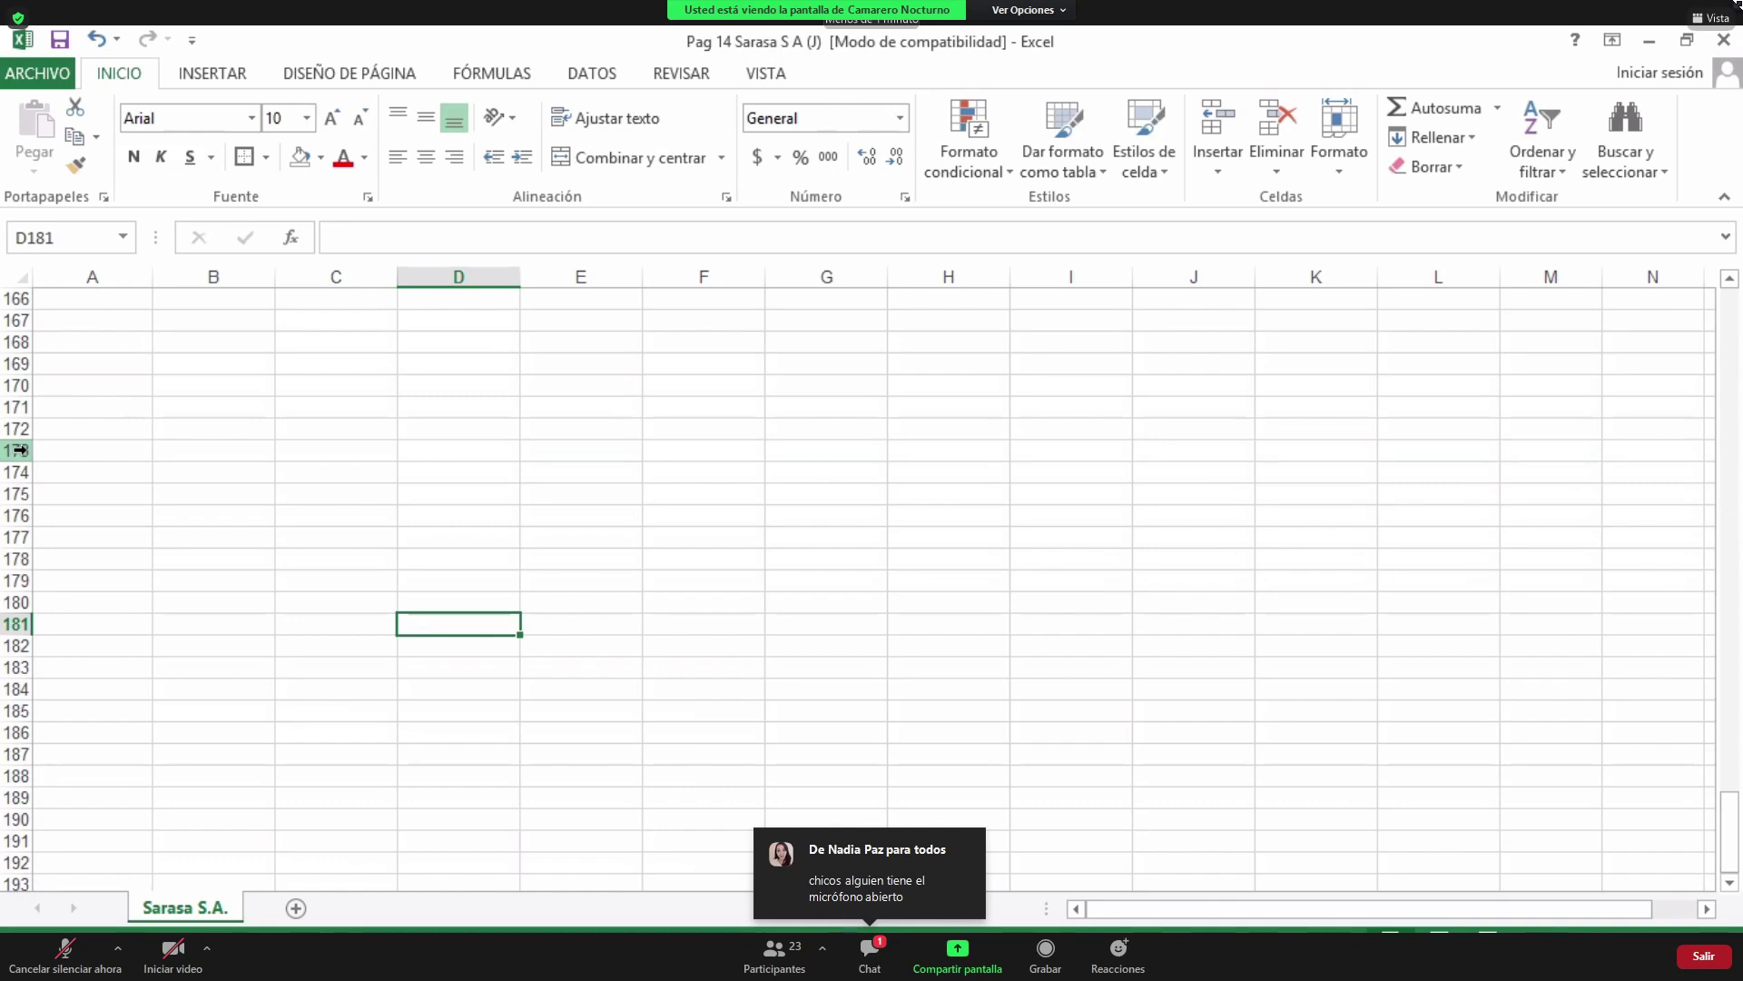
Read the new message in the meeting chat and close the chat window.
scroll(469, 715, up, 7)
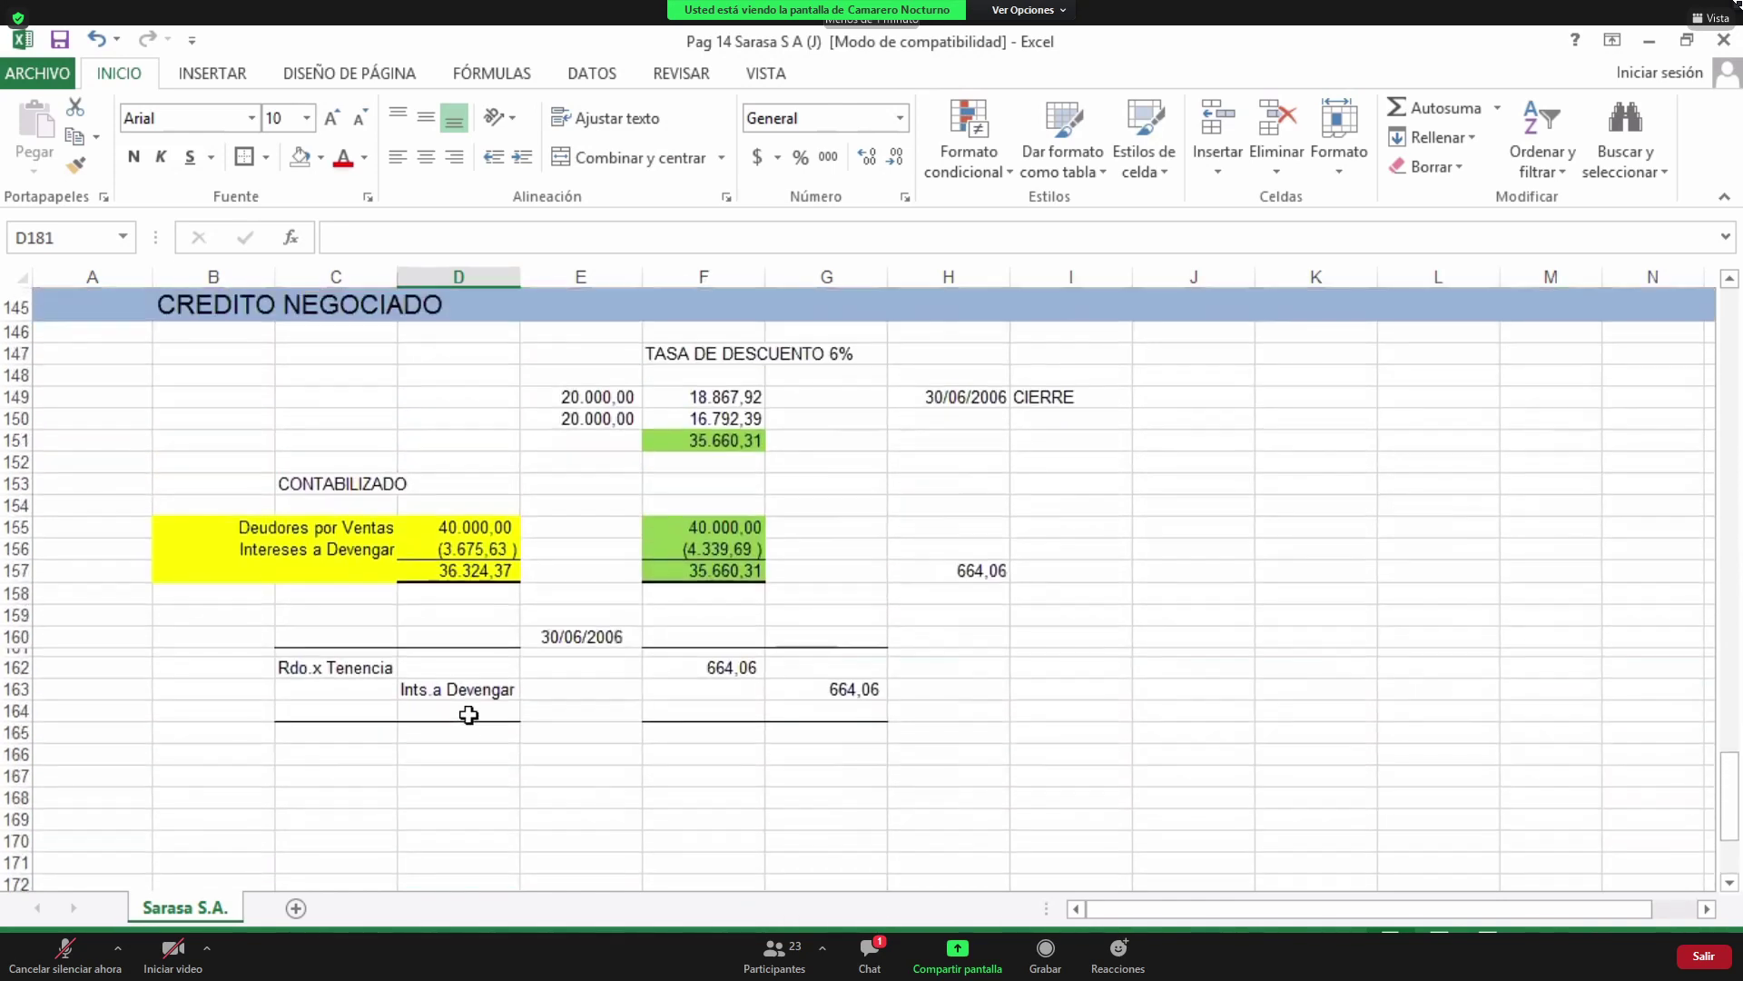
scroll(469, 715, up, 2)
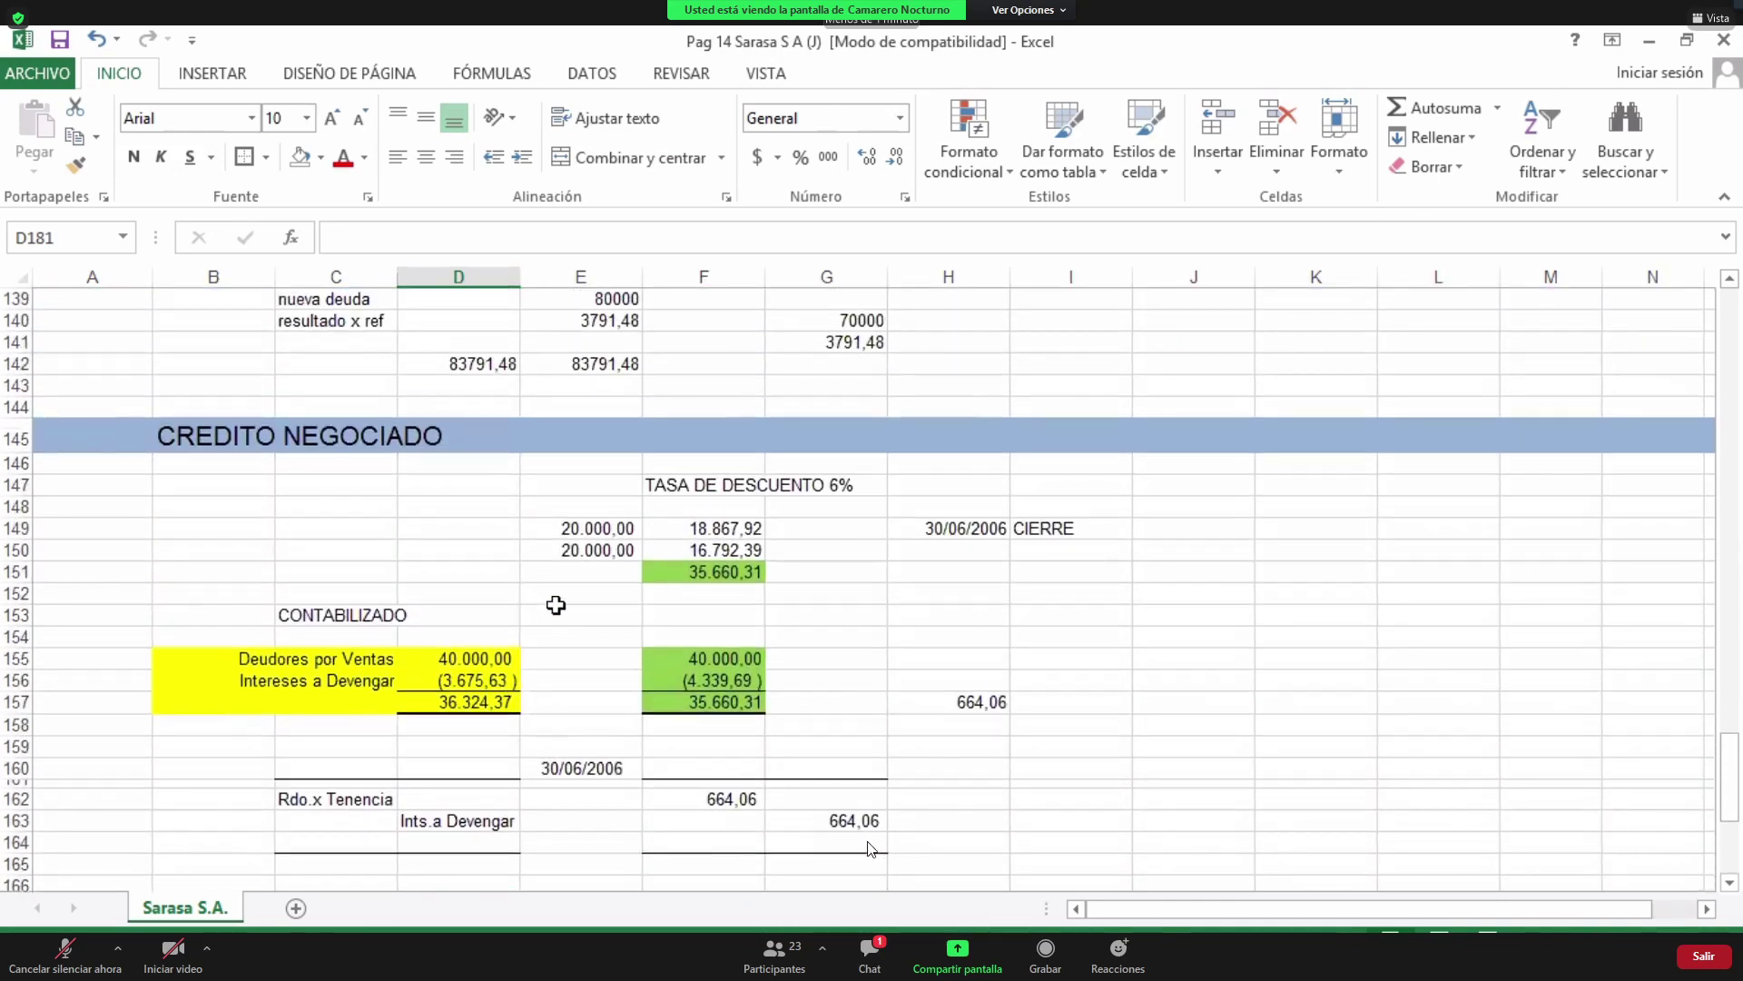
click(870, 951)
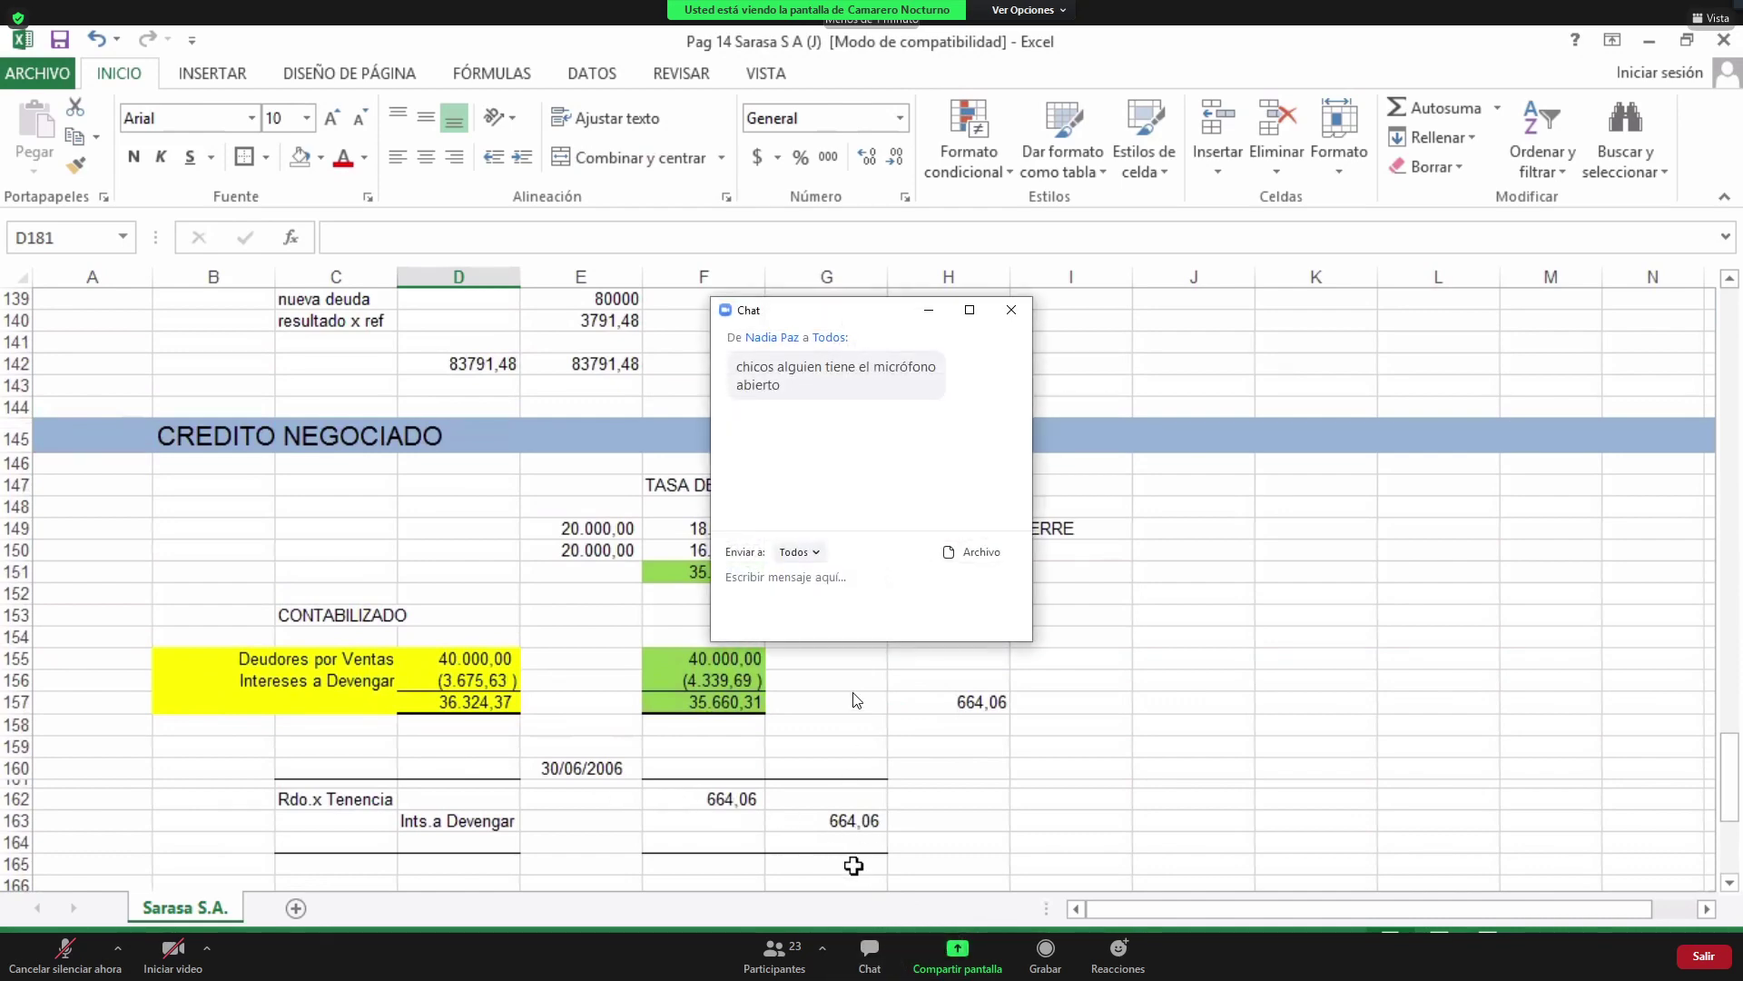
click(1010, 309)
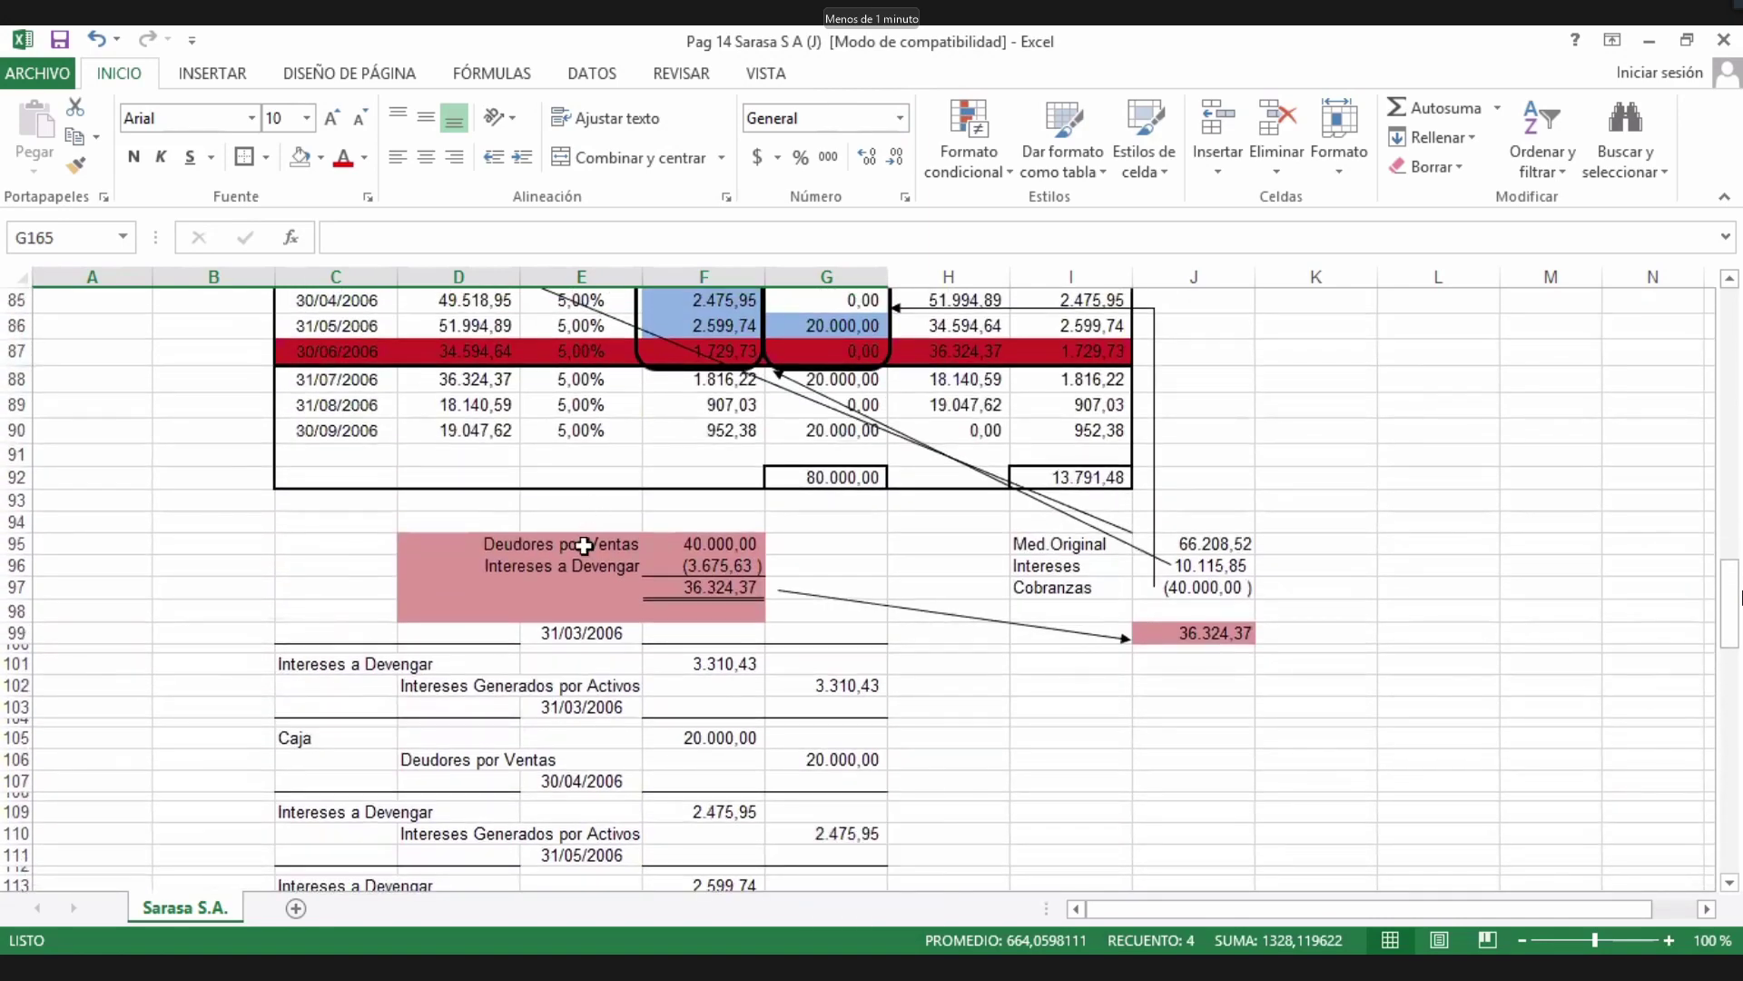
Examine the Med.Original, Intereses and Cobranzas amounts in J95:J97 beside the Deudores por Ventas summary.
click(1163, 543)
click(1165, 565)
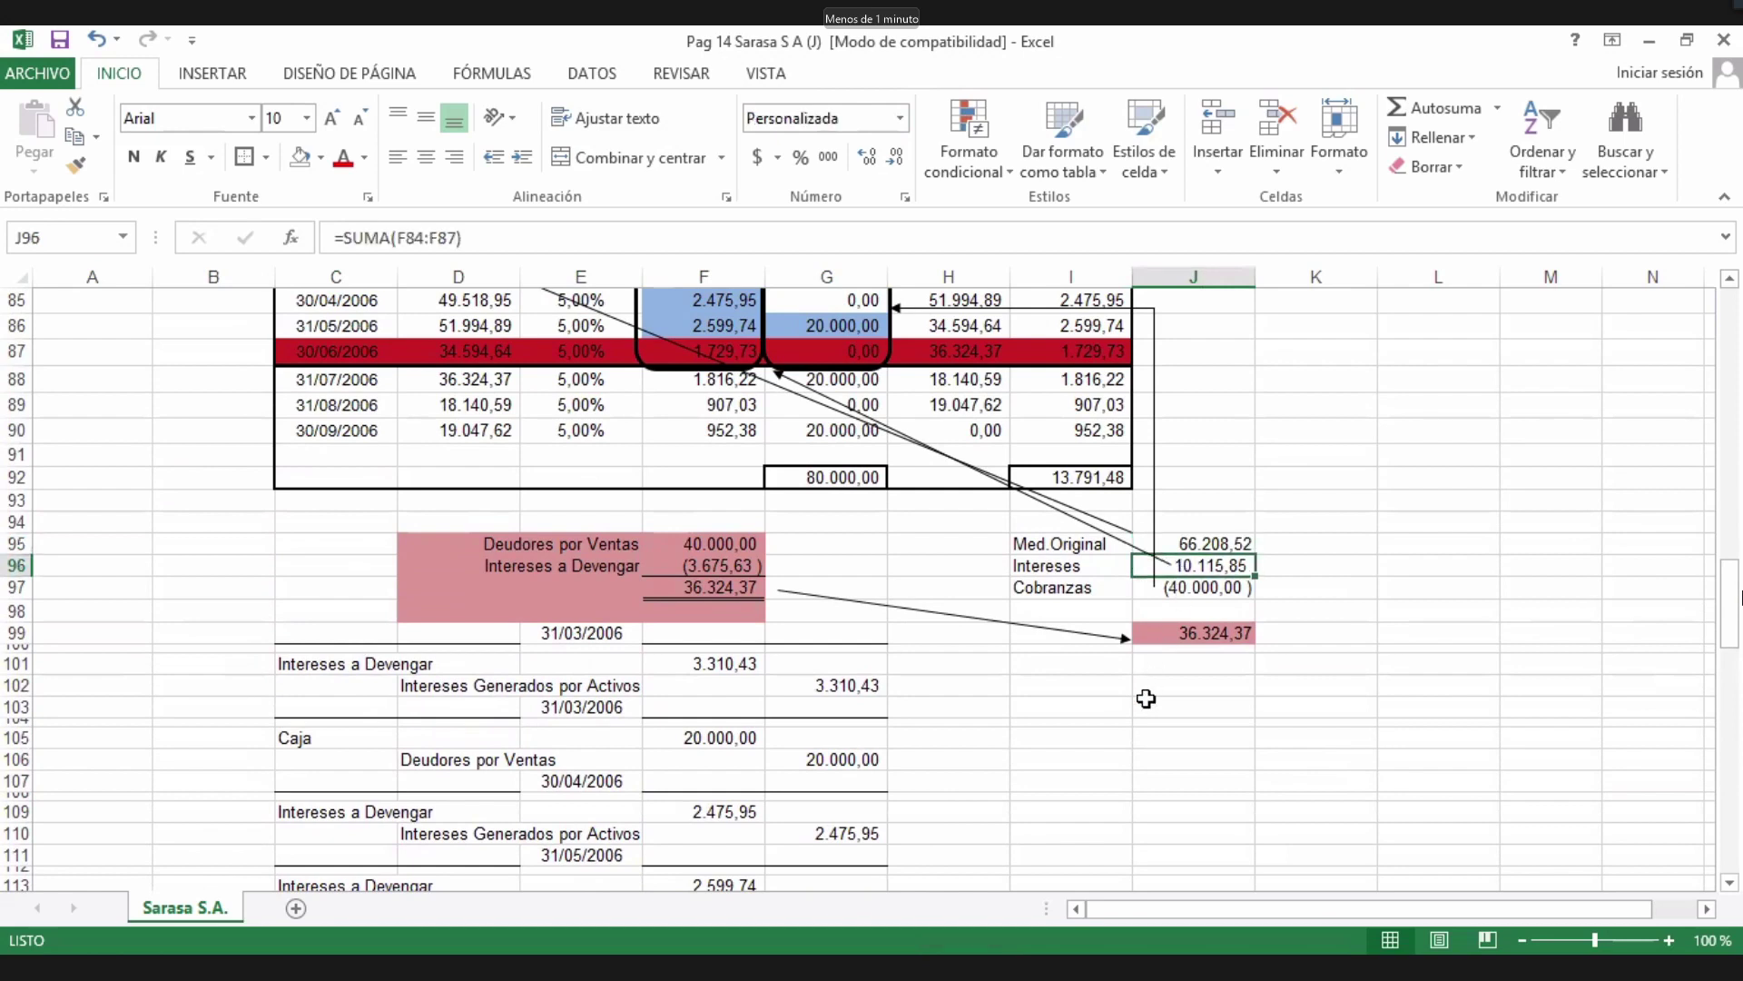
click(1185, 591)
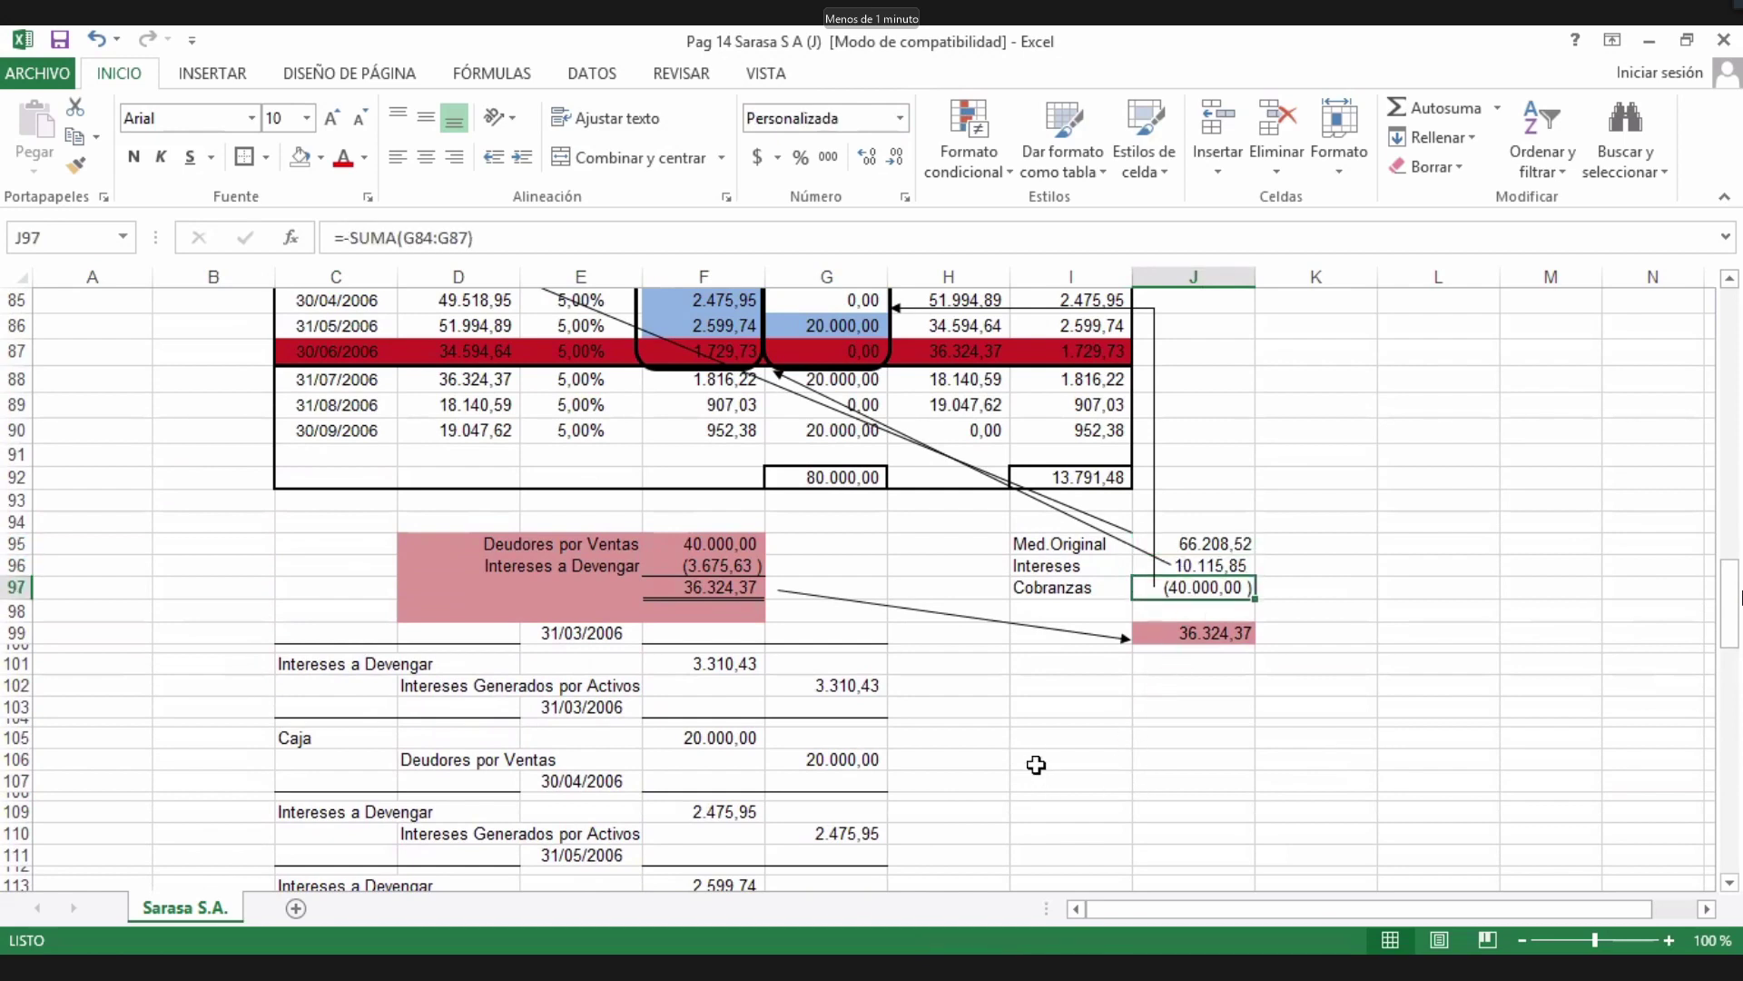
scroll(1036, 764, down, 2)
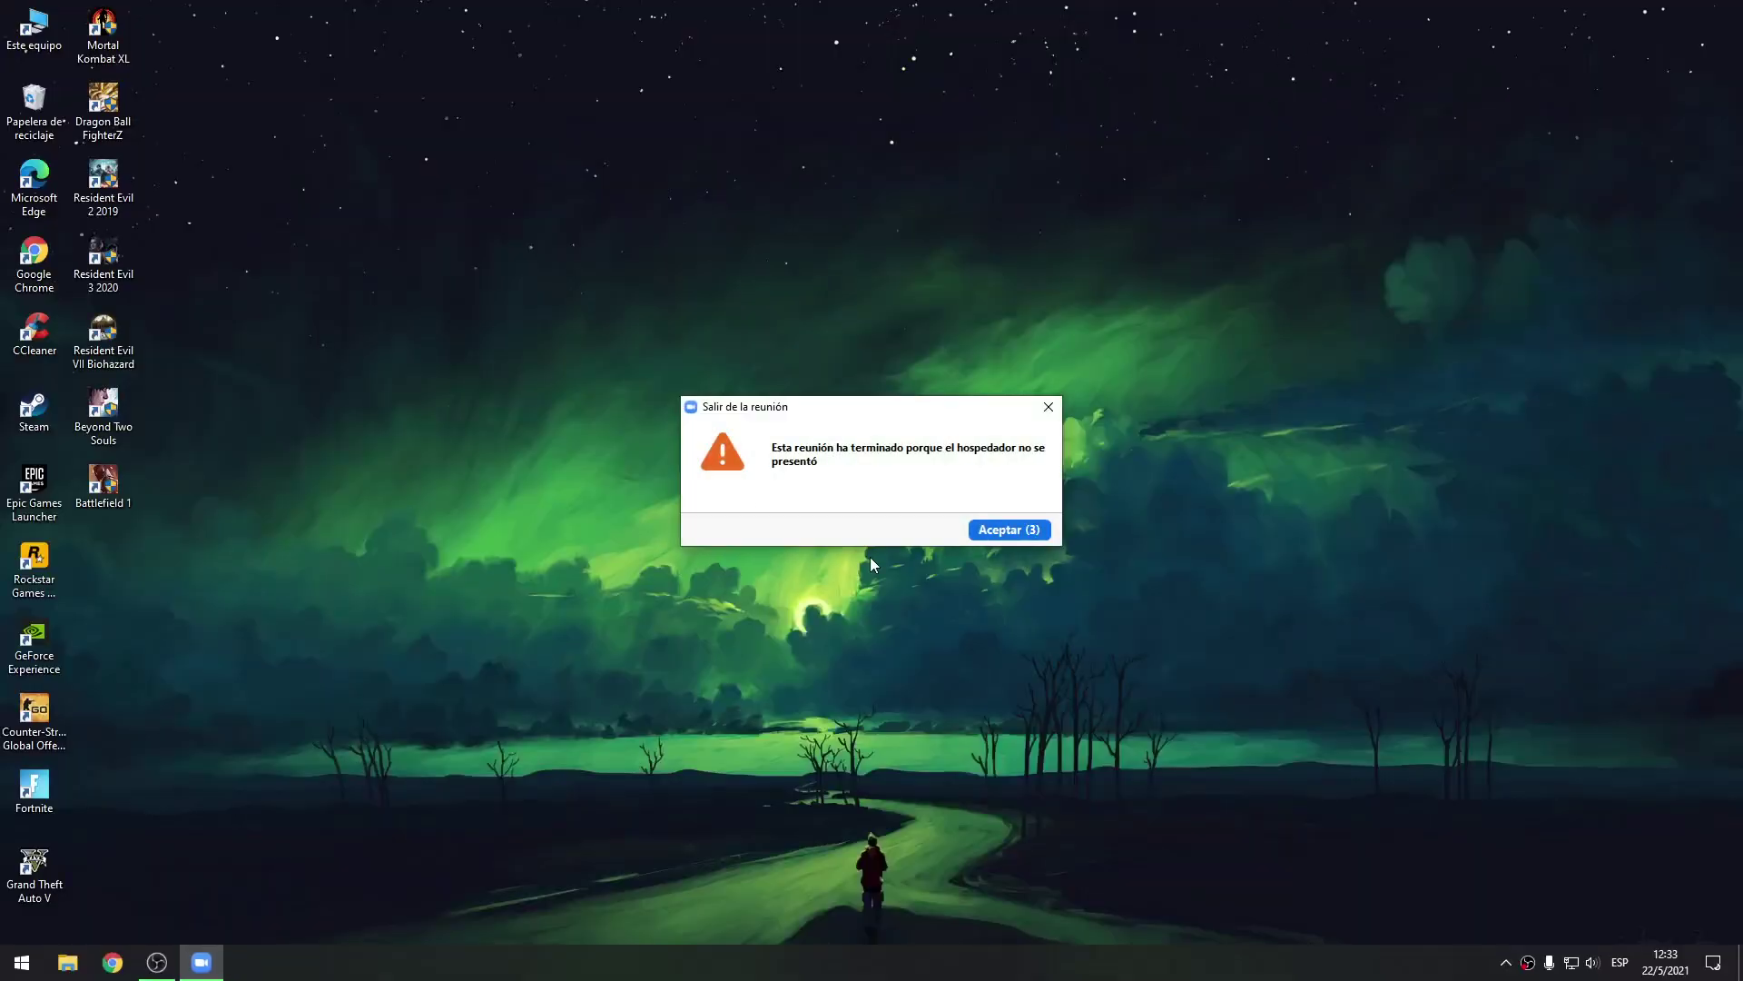
Dismiss the ended-meeting notice, switch to OBS for the recording controls, and minimise OBS.
click(994, 531)
click(156, 961)
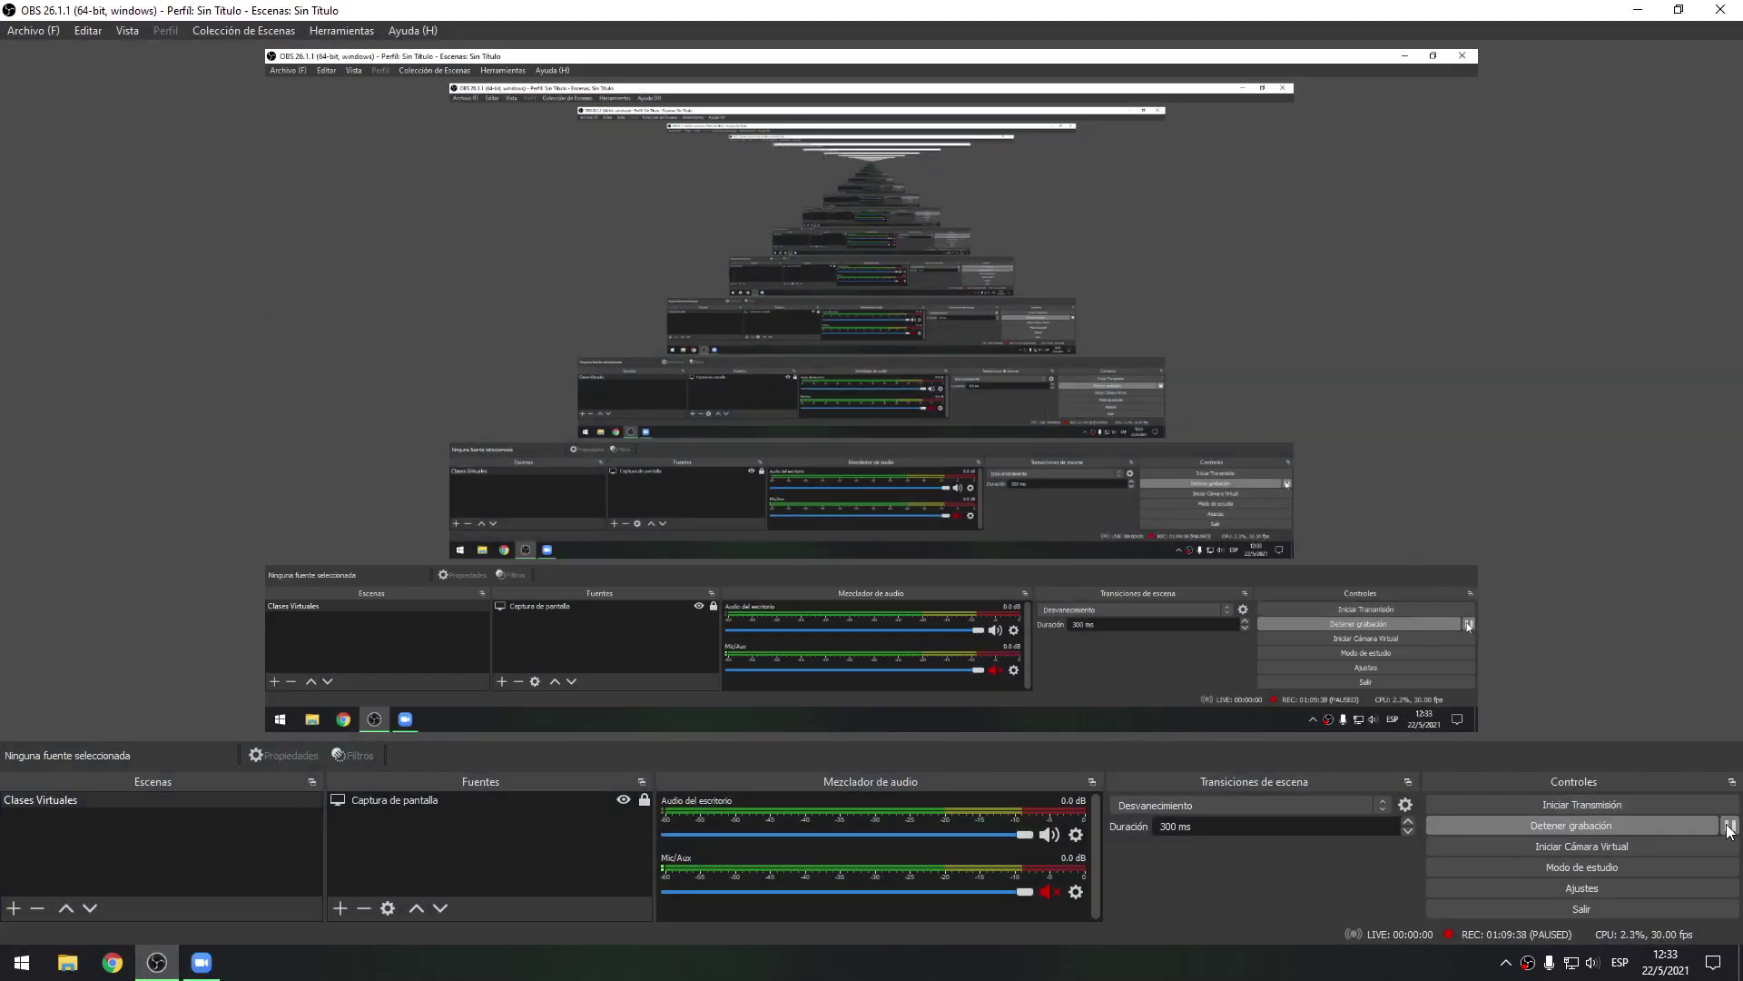
click(1638, 9)
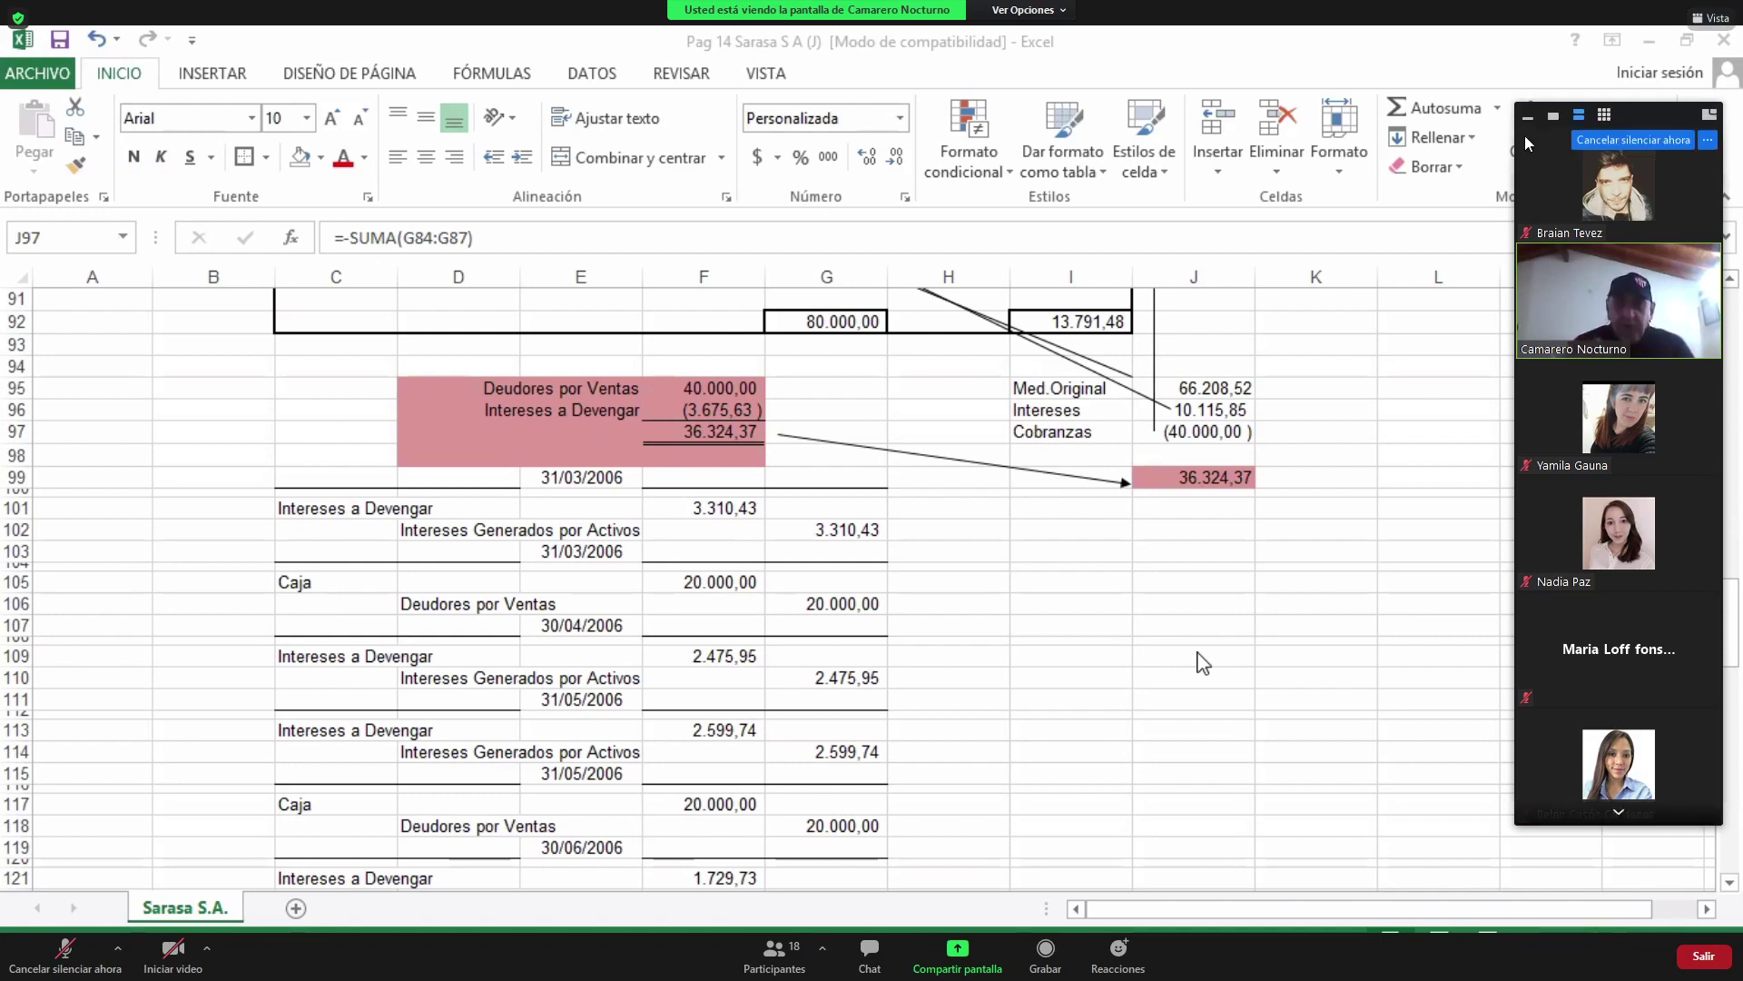
Collapse the participant video panel and review the formulas in J95:J97, continuing down to the CREDITO NEGOCIADO section.
click(1528, 109)
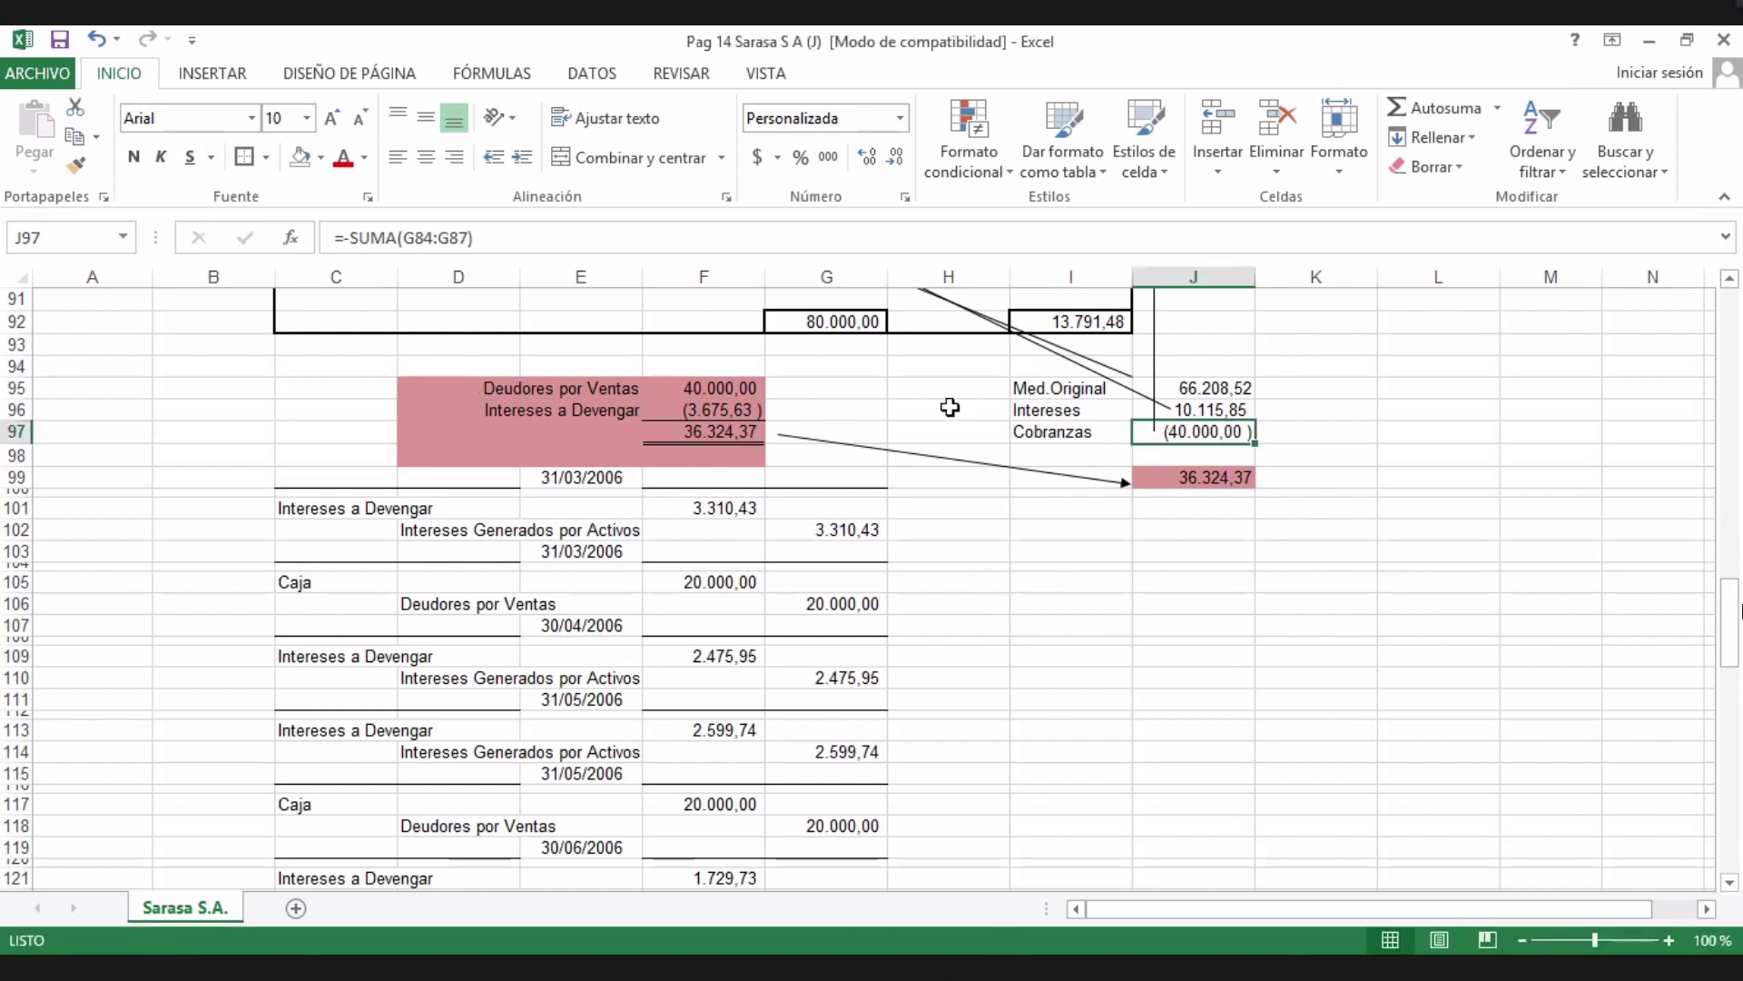
click(1226, 393)
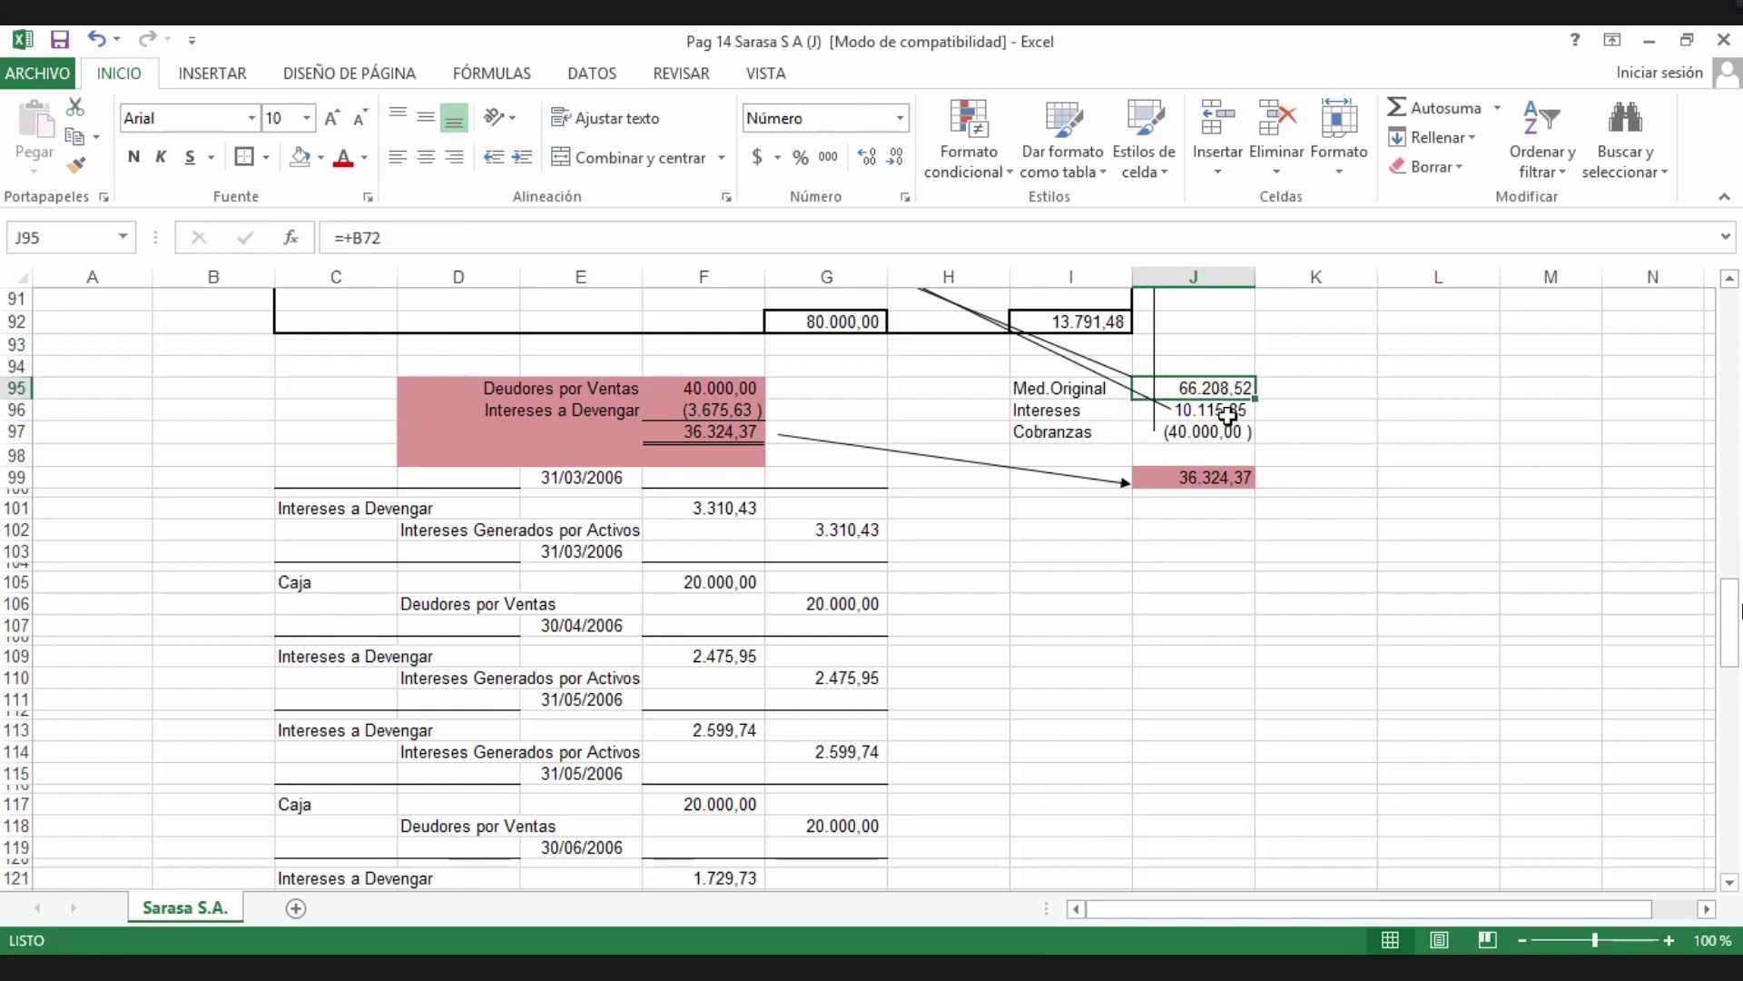
click(1221, 417)
click(1217, 428)
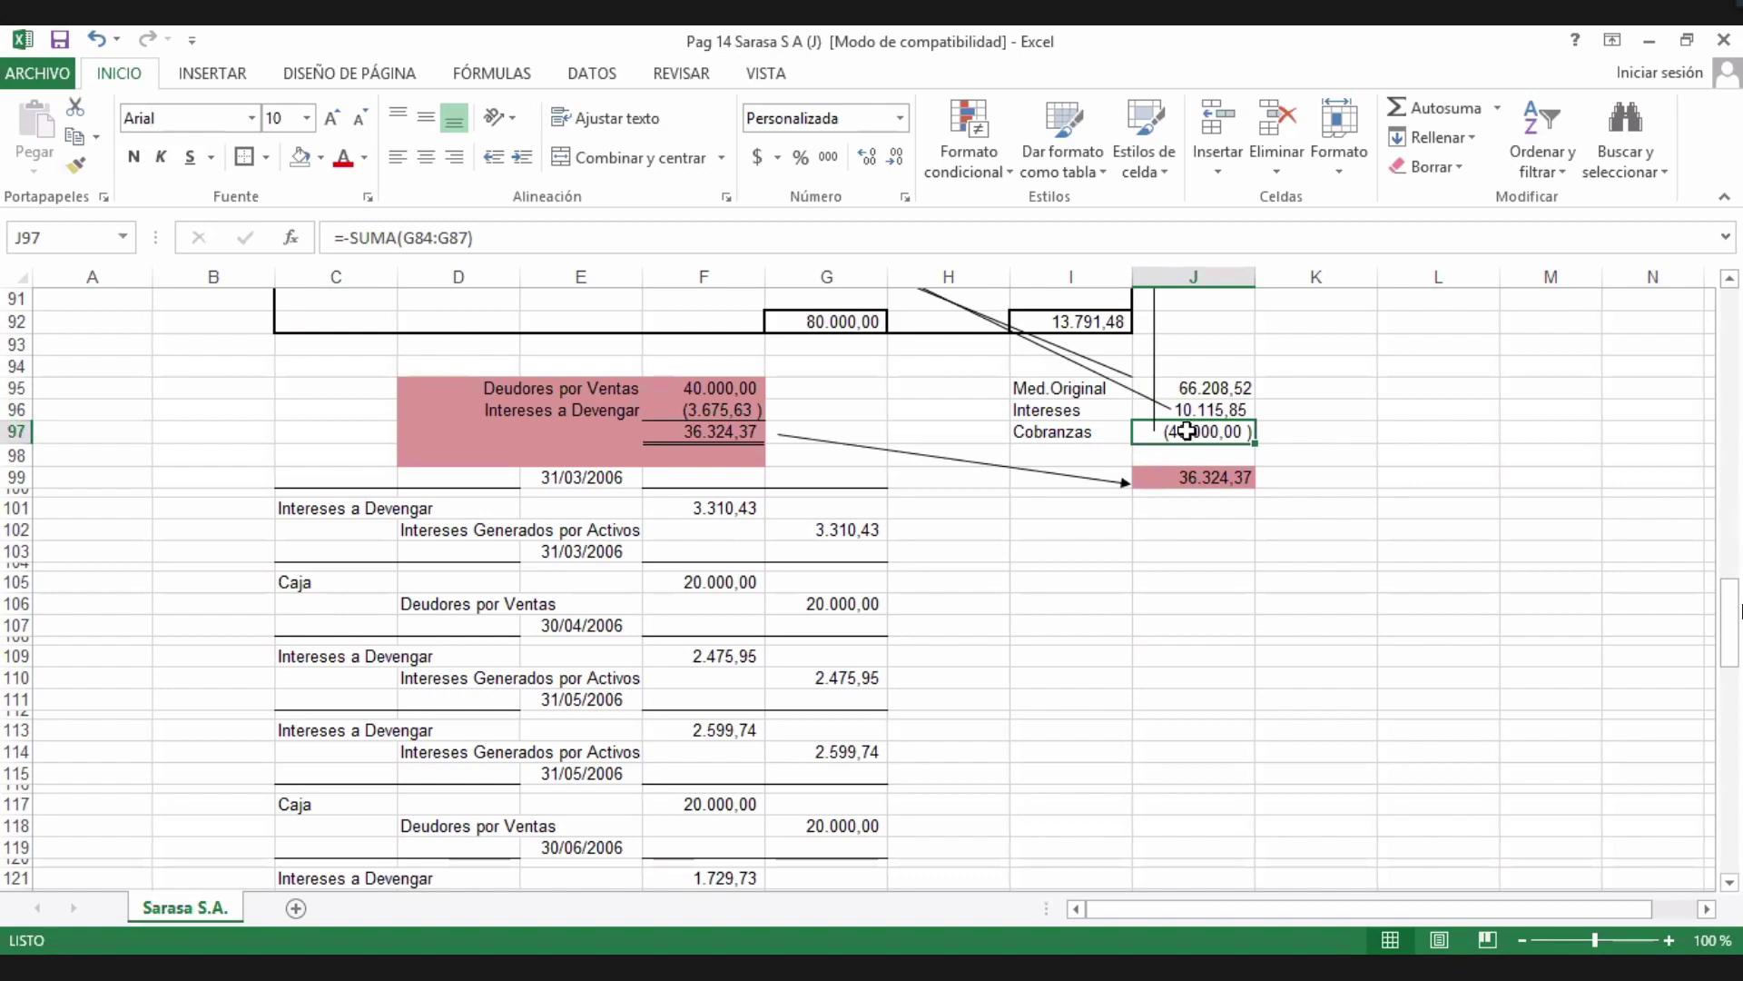
click(1212, 386)
click(1203, 411)
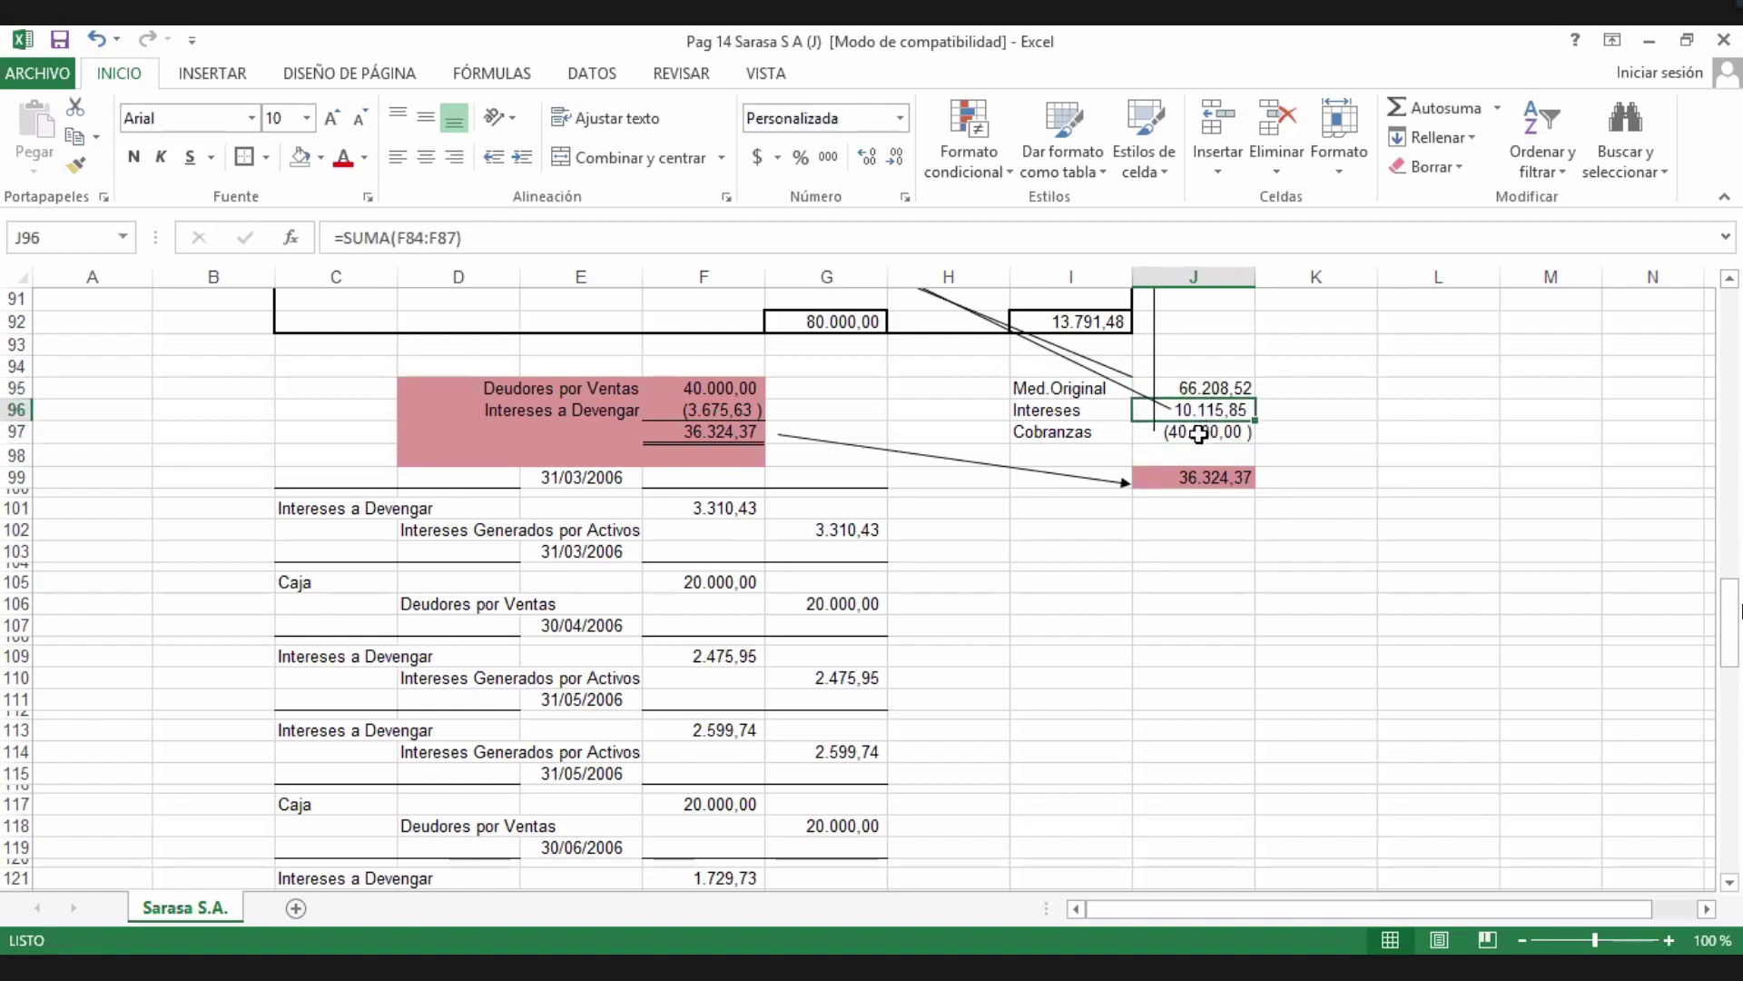
click(1197, 431)
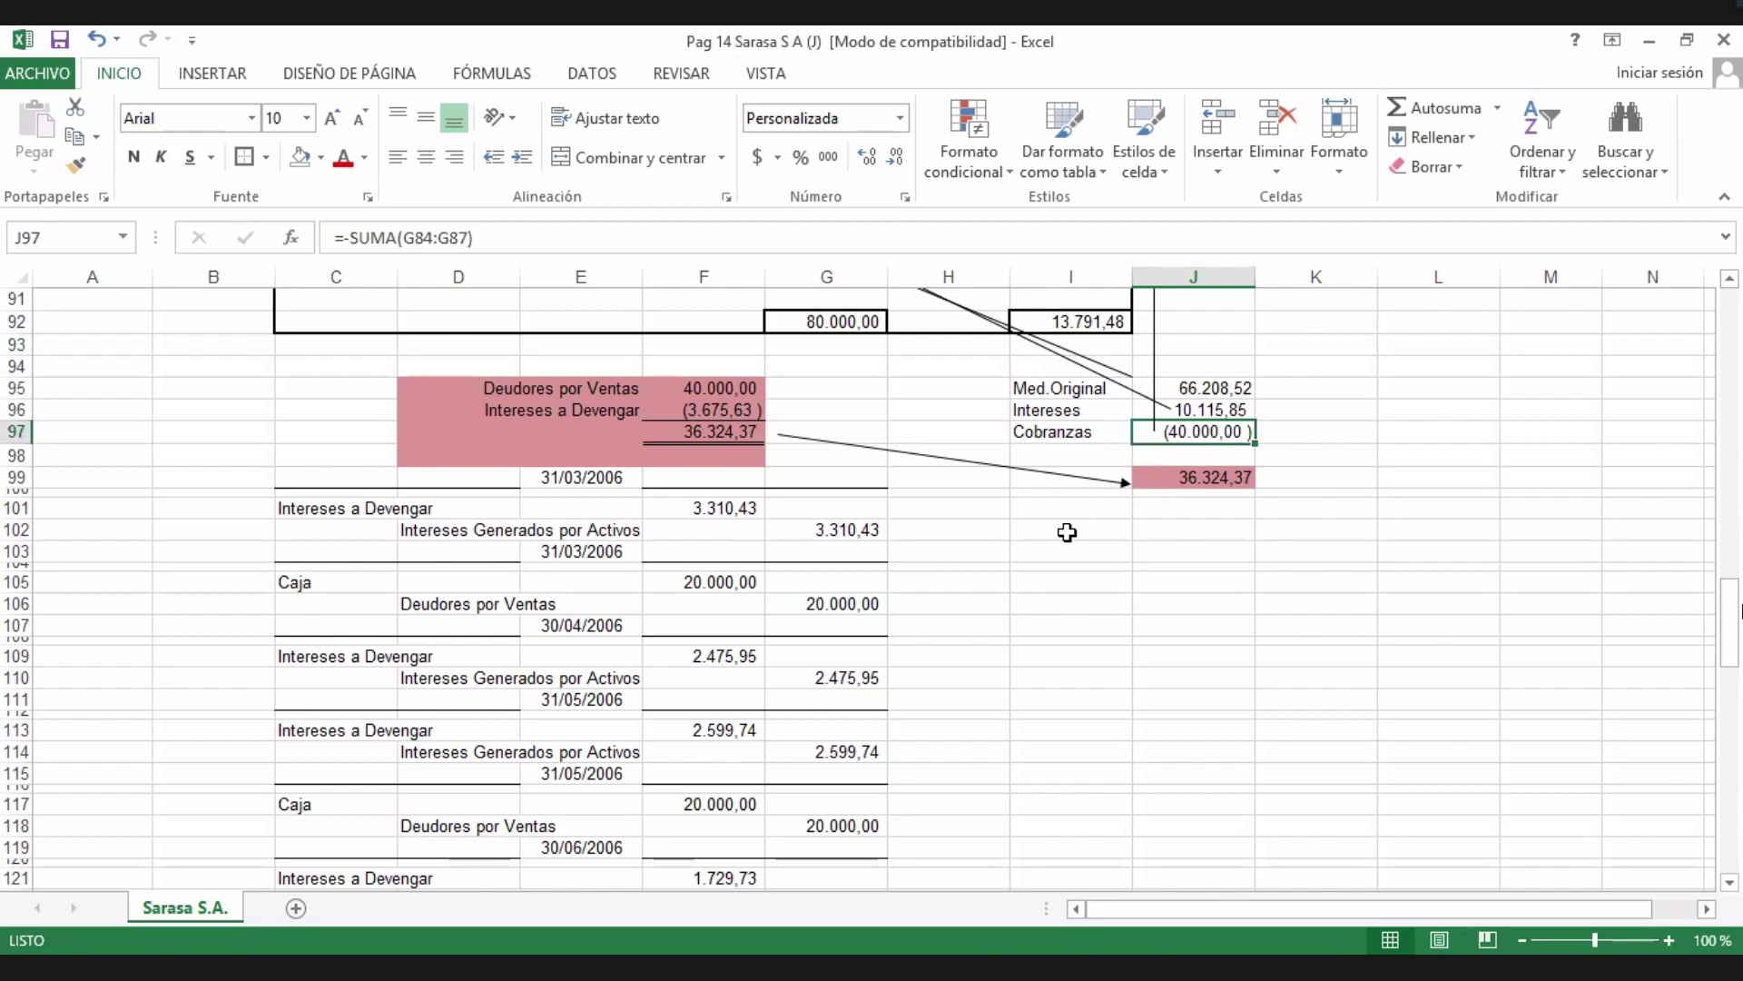
scroll(986, 509, down, 2)
scroll(982, 494, down, 12)
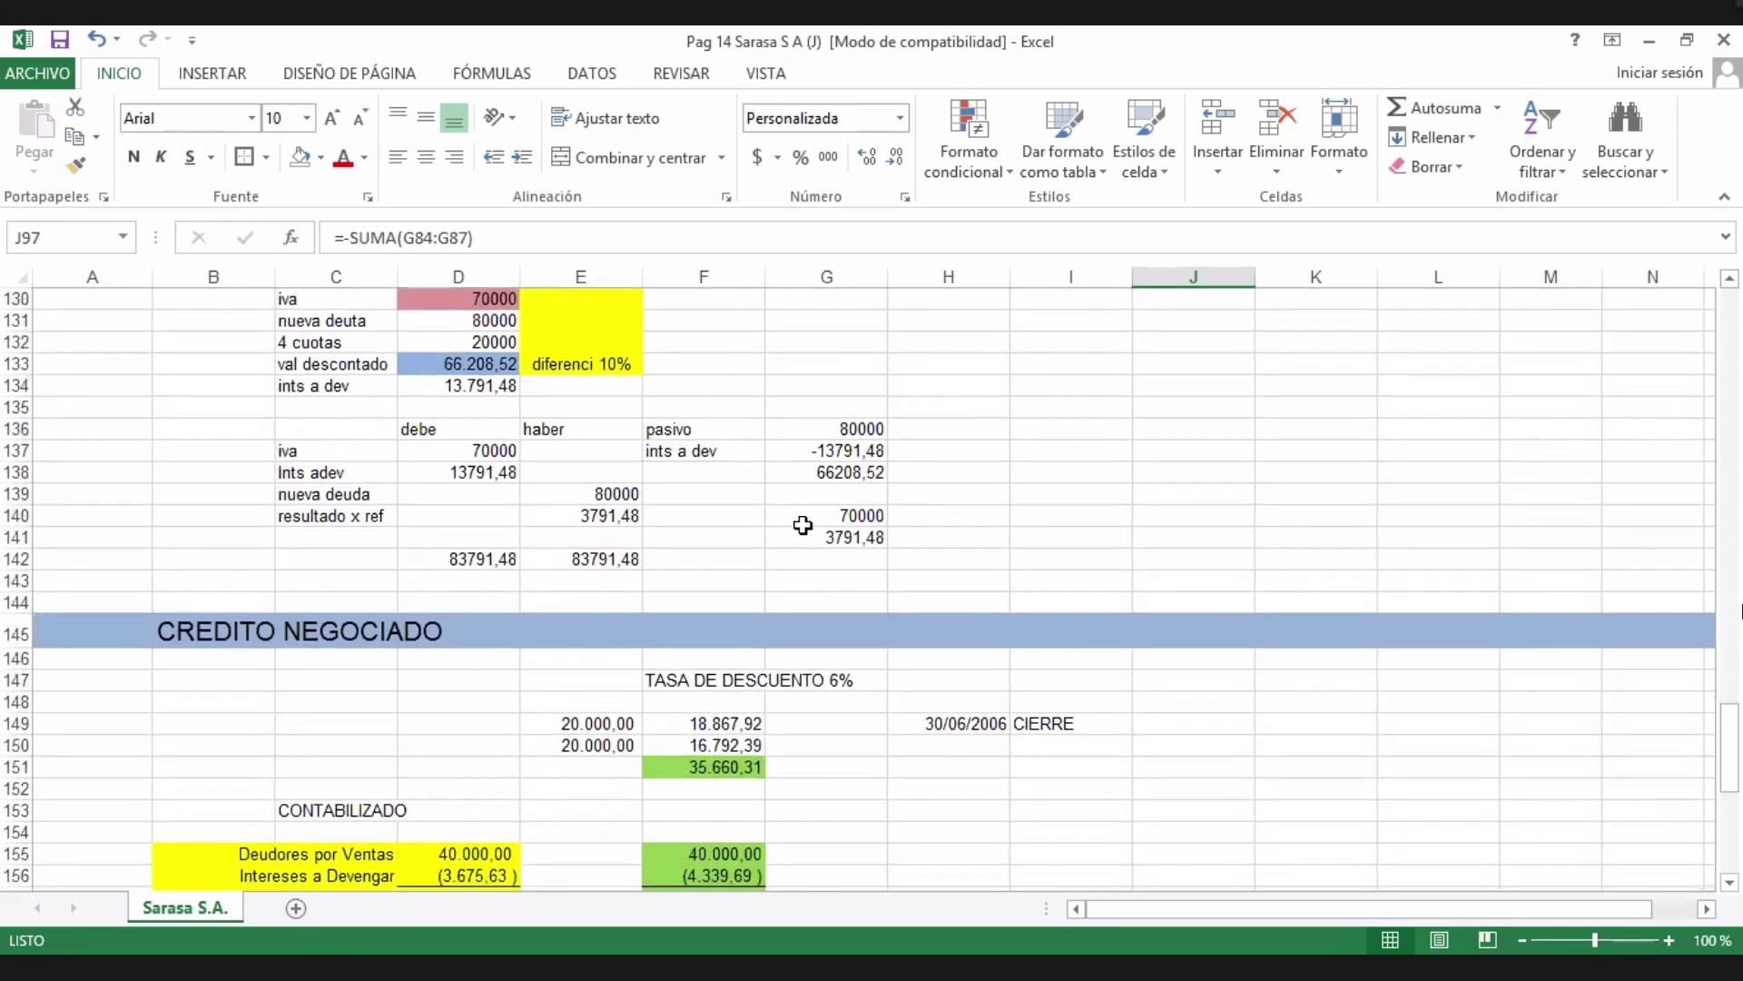
Review the CREDITO NEGOCIADO section against the CUOTA formula in B76, the instalment table and the journal entries beneath it.
scroll(790, 553, down, 3)
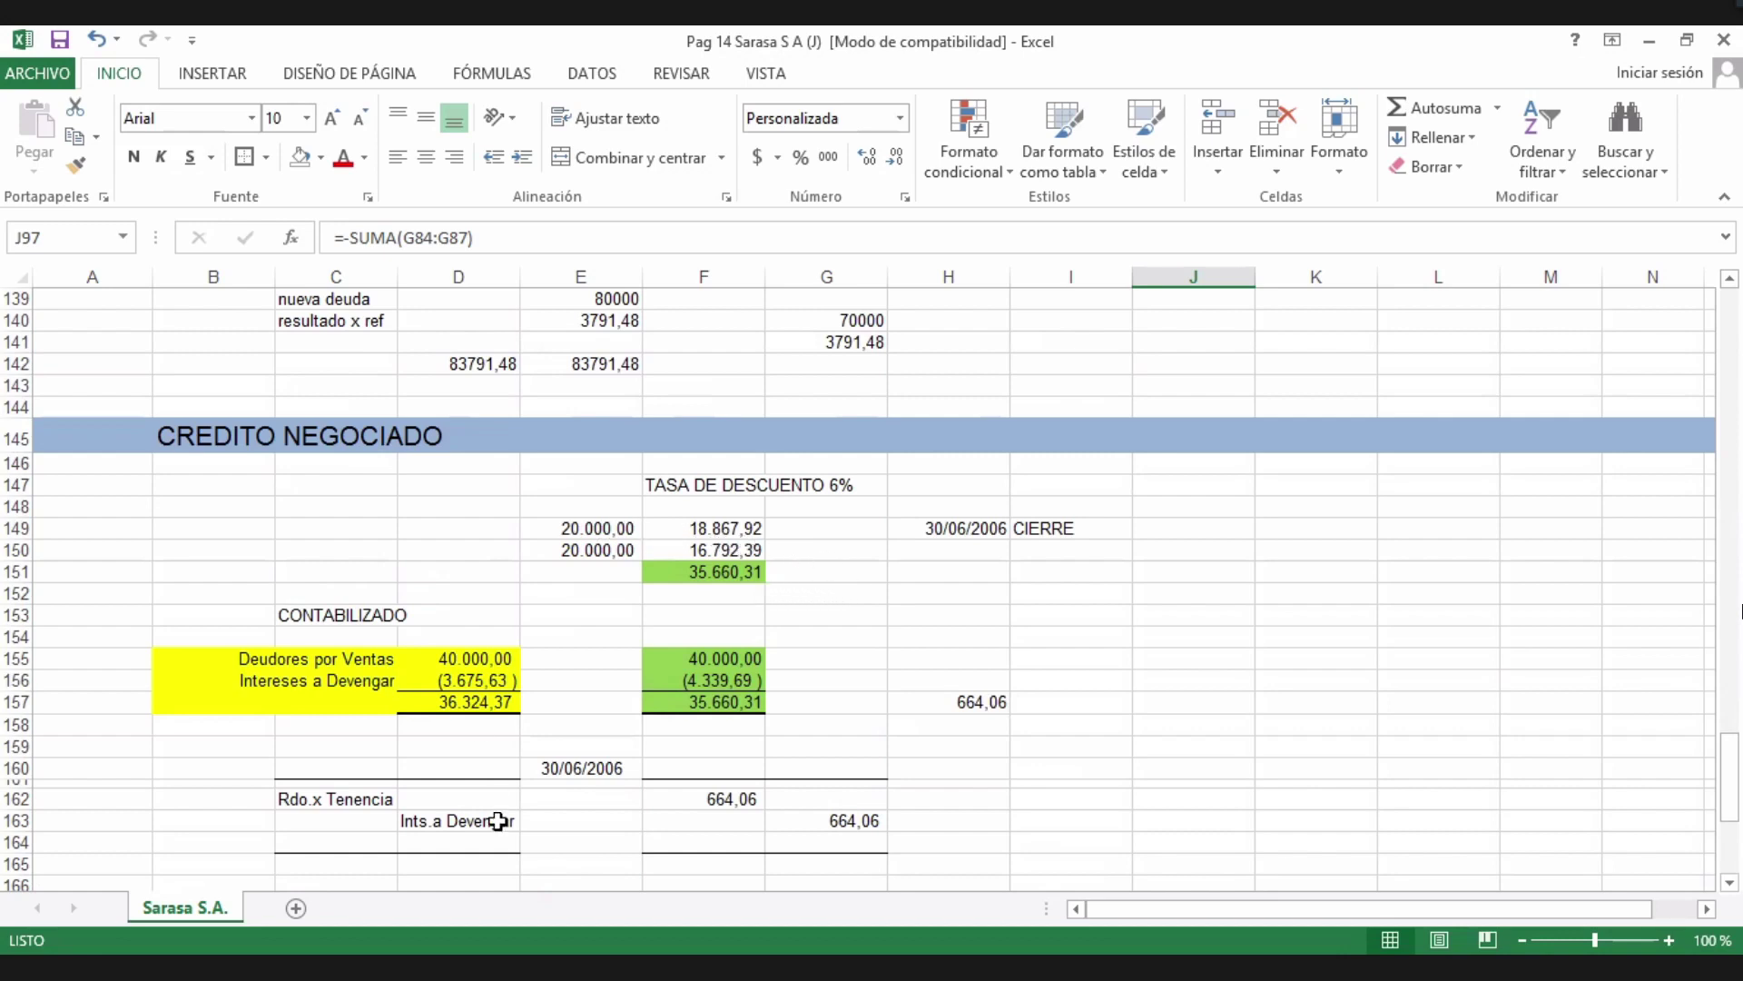
scroll(497, 820, up, 2)
scroll(455, 766, up, 20)
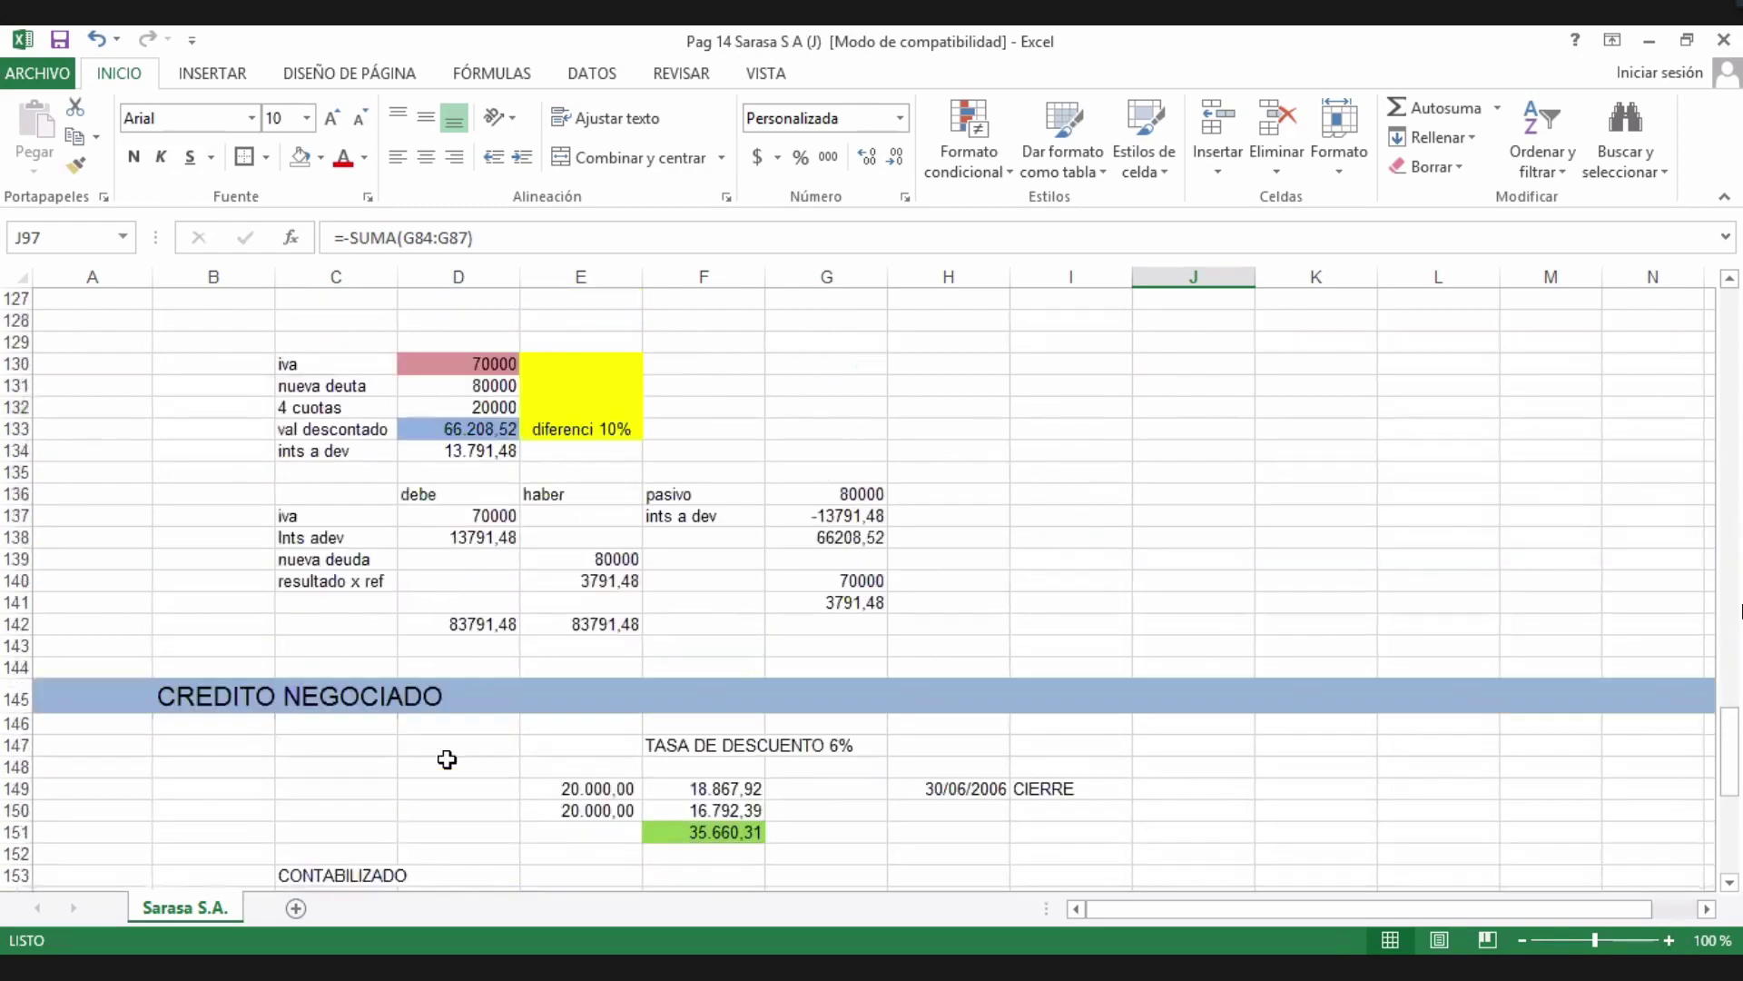
click(213, 431)
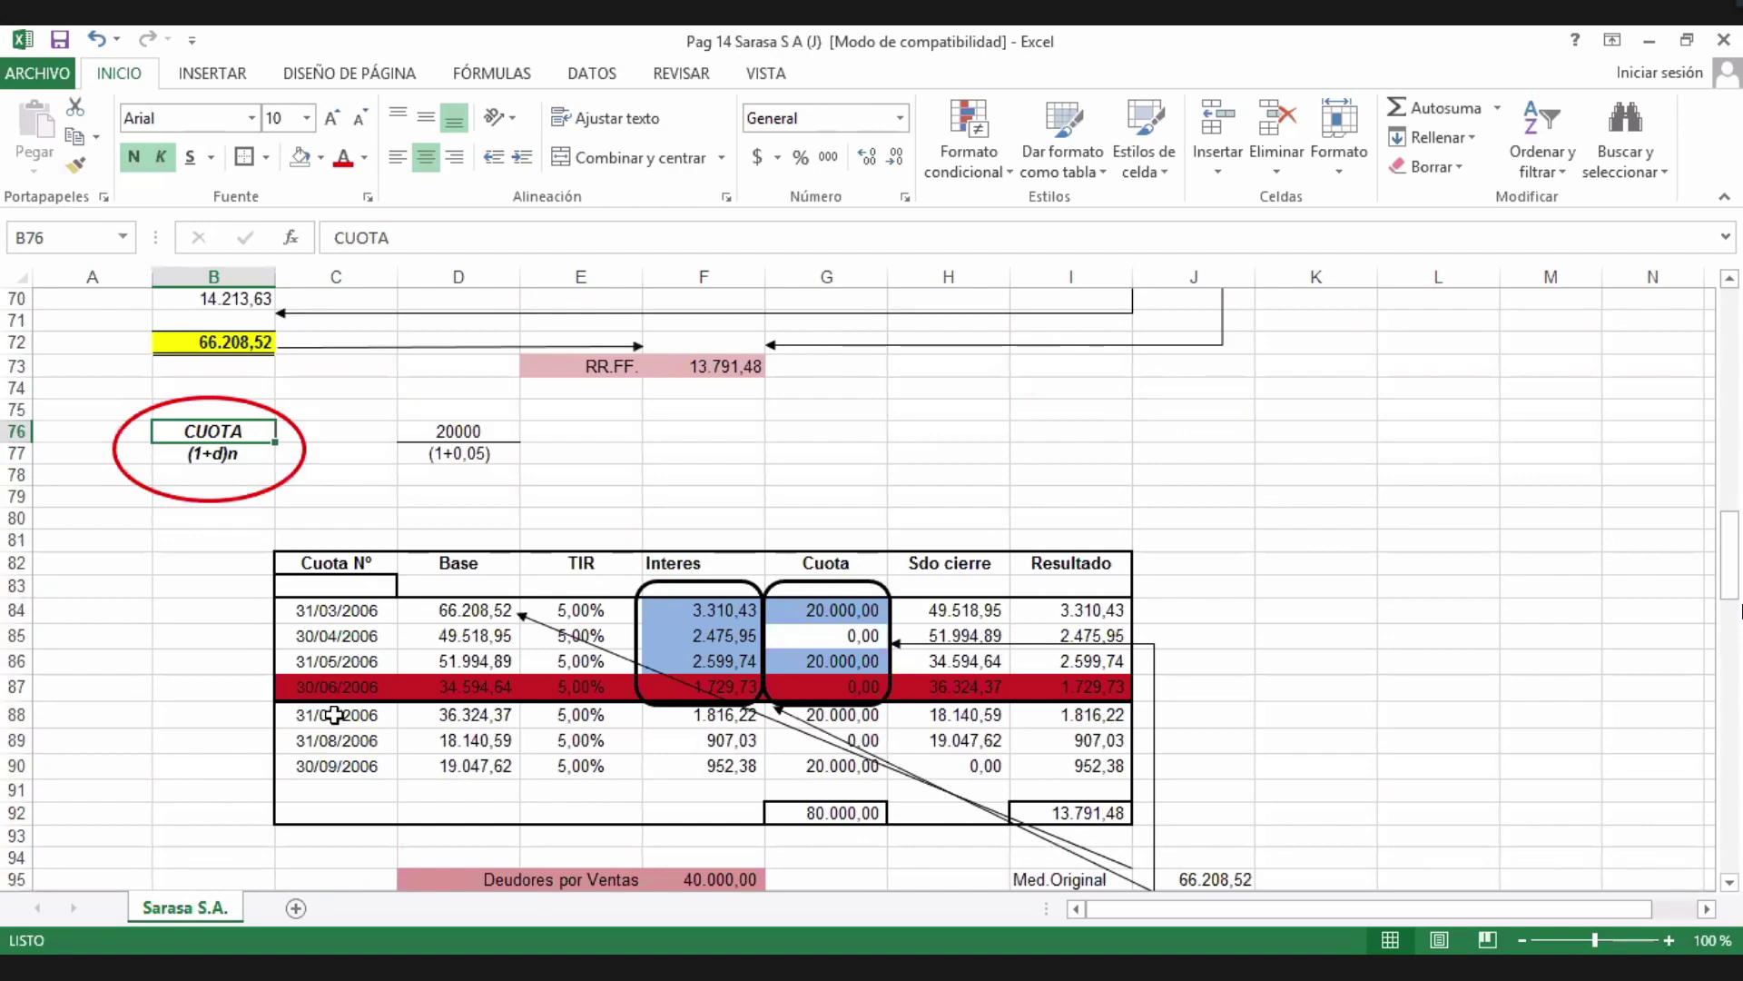
scroll(399, 722, down, 3)
scroll(454, 717, down, 13)
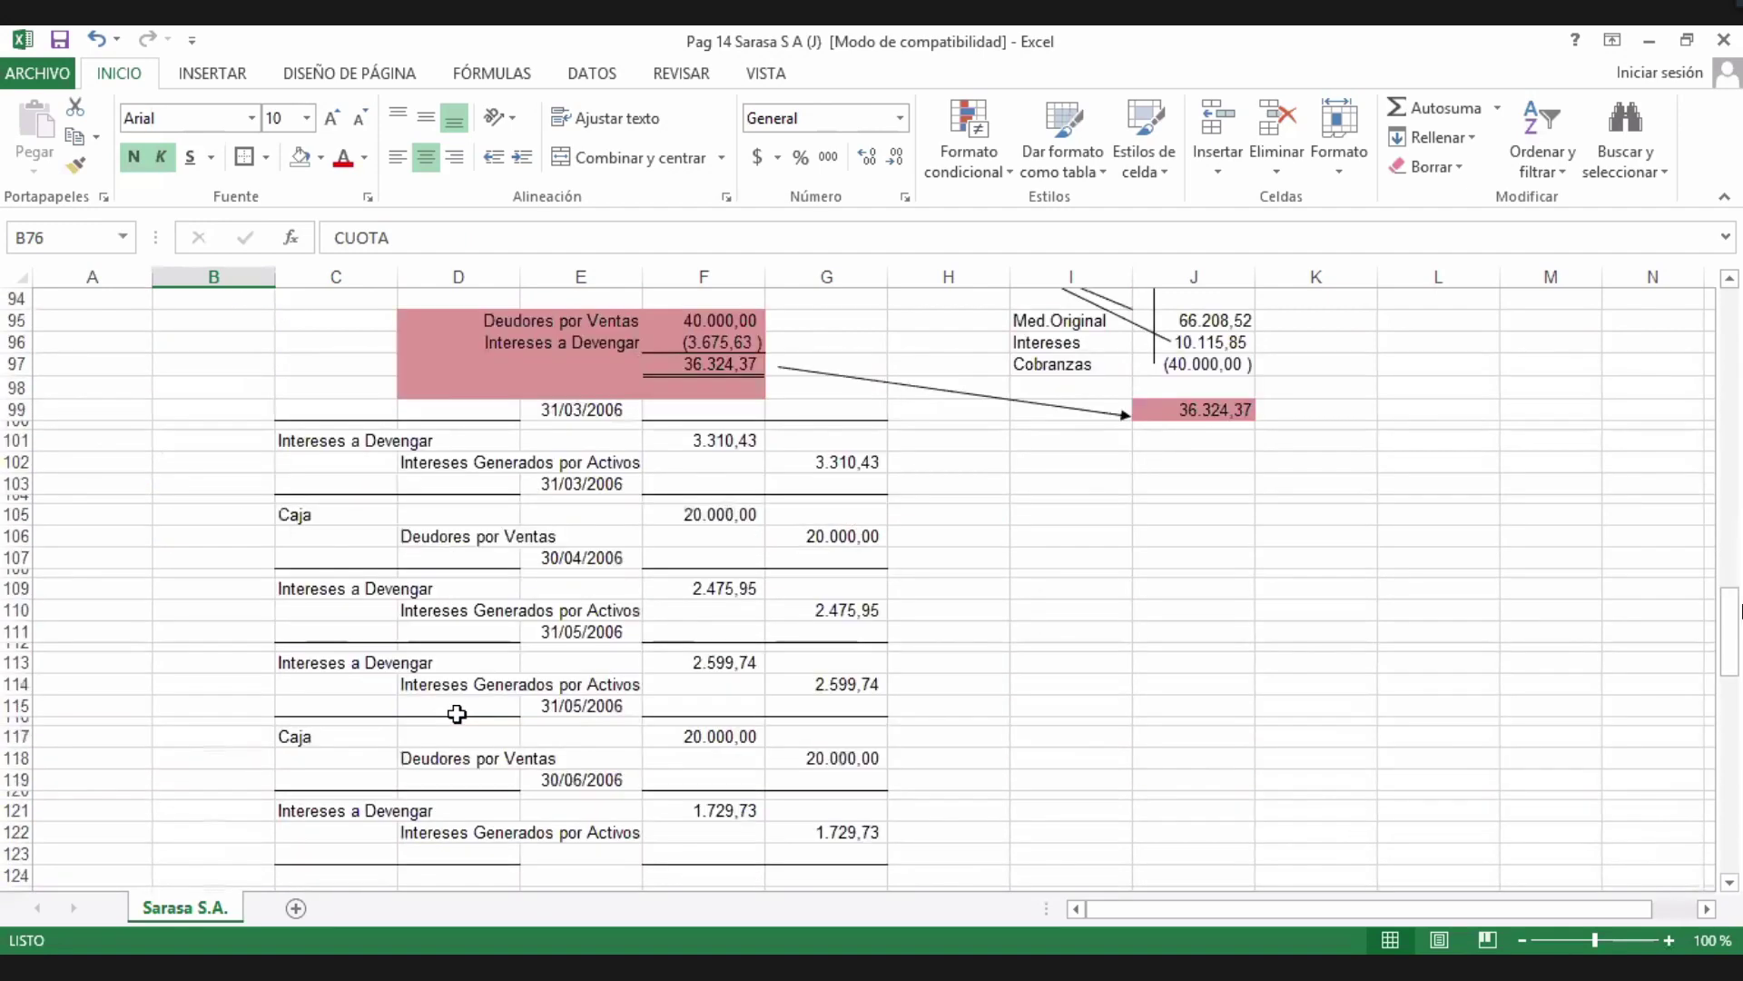
scroll(692, 747, down, 4)
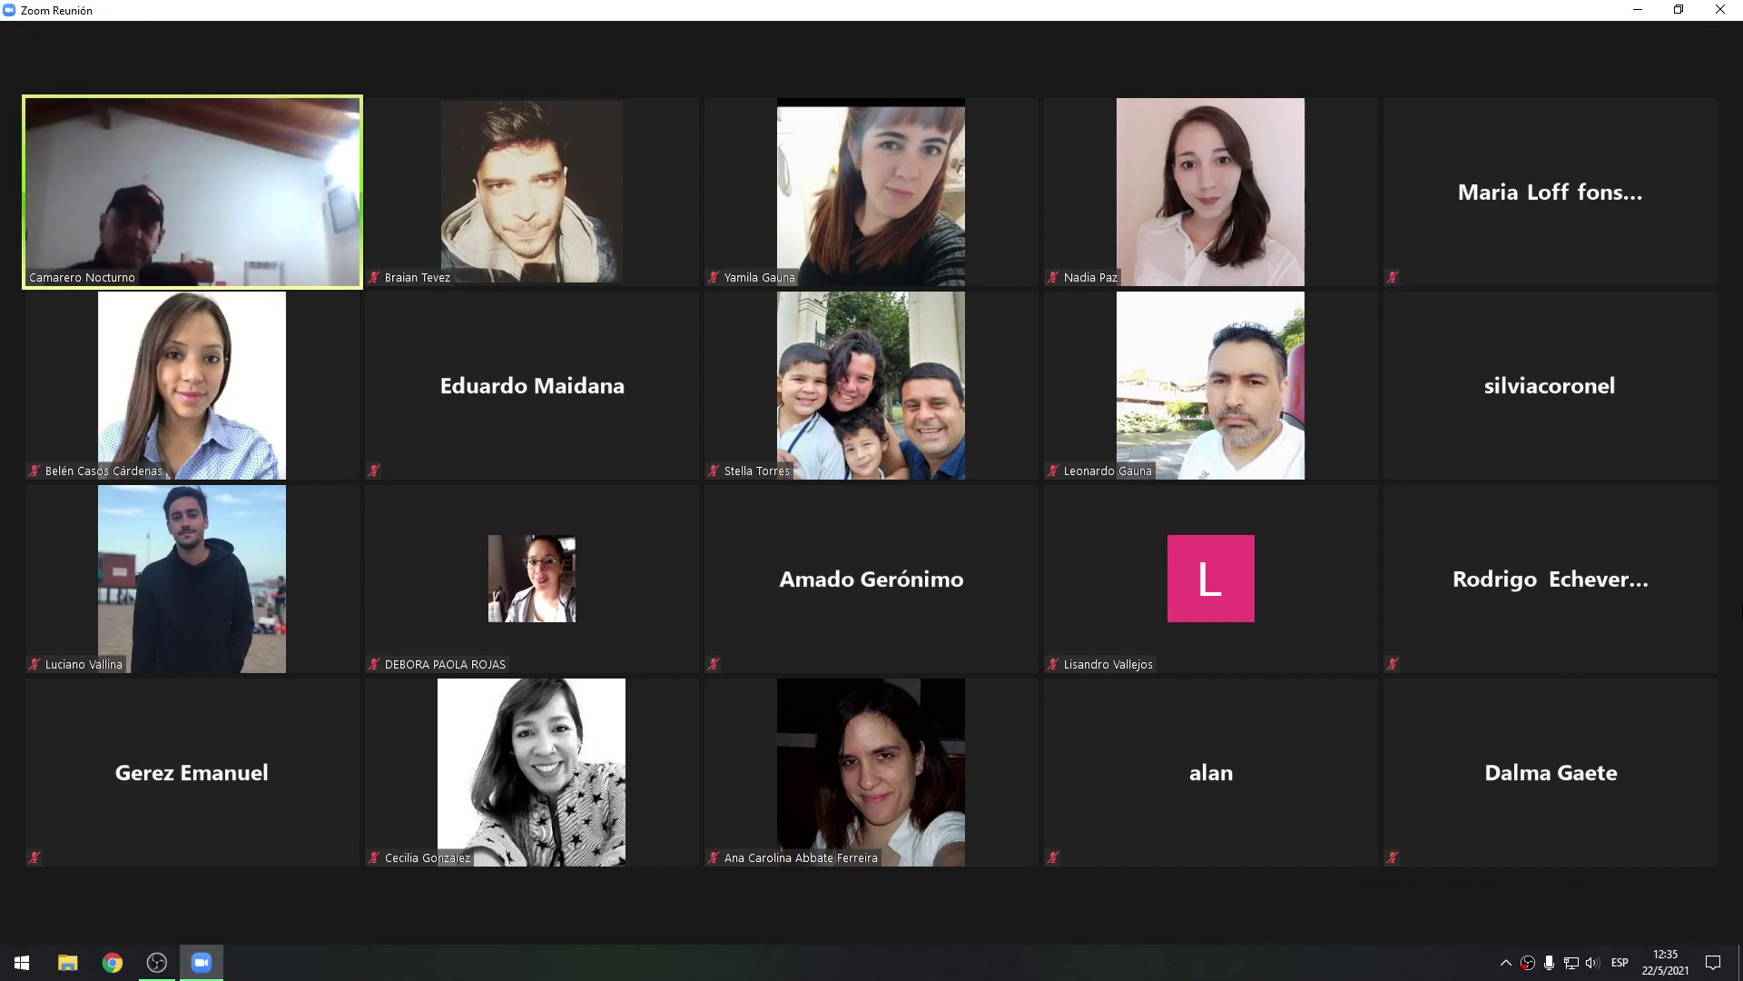
Temporarily unmute the microphone in the Zoom meeting to speak to the participants.
key(space)
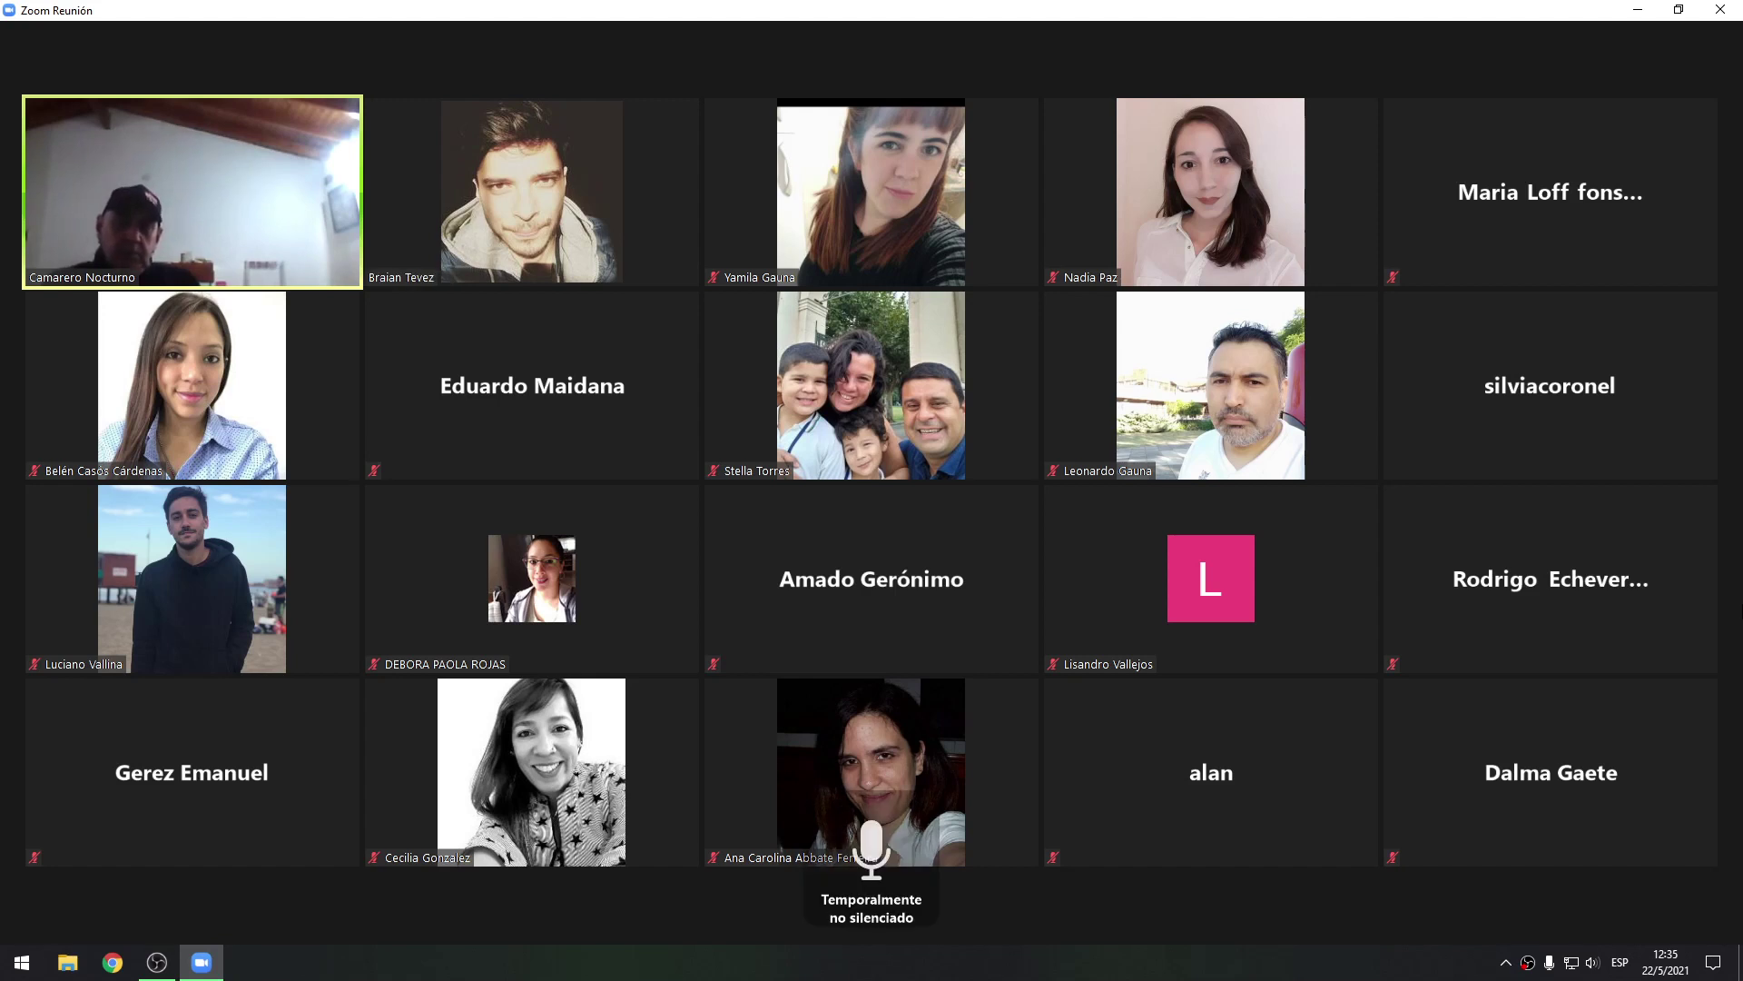